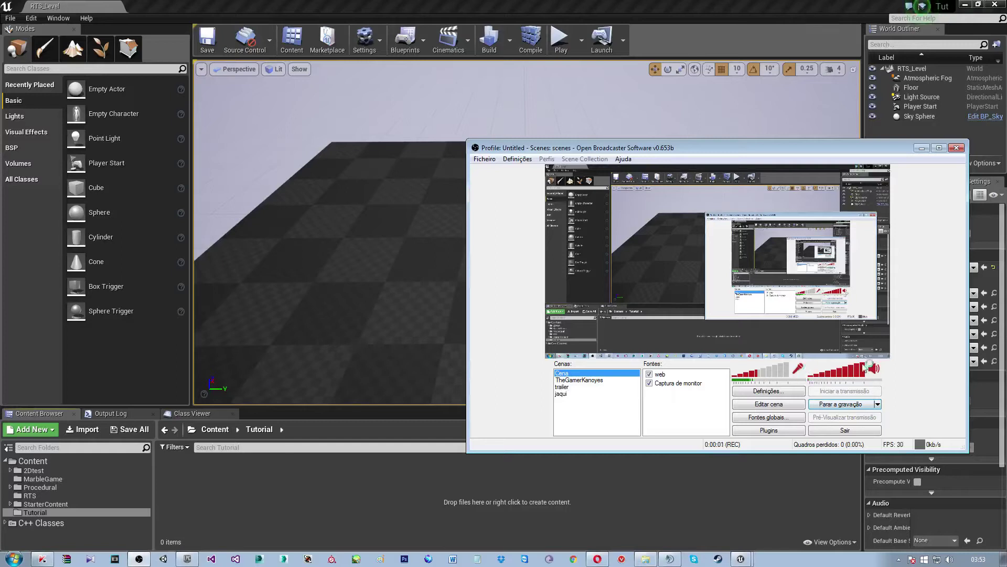
- Minimize the OBS window so the RTS_Level editor is fully visible
click(921, 148)
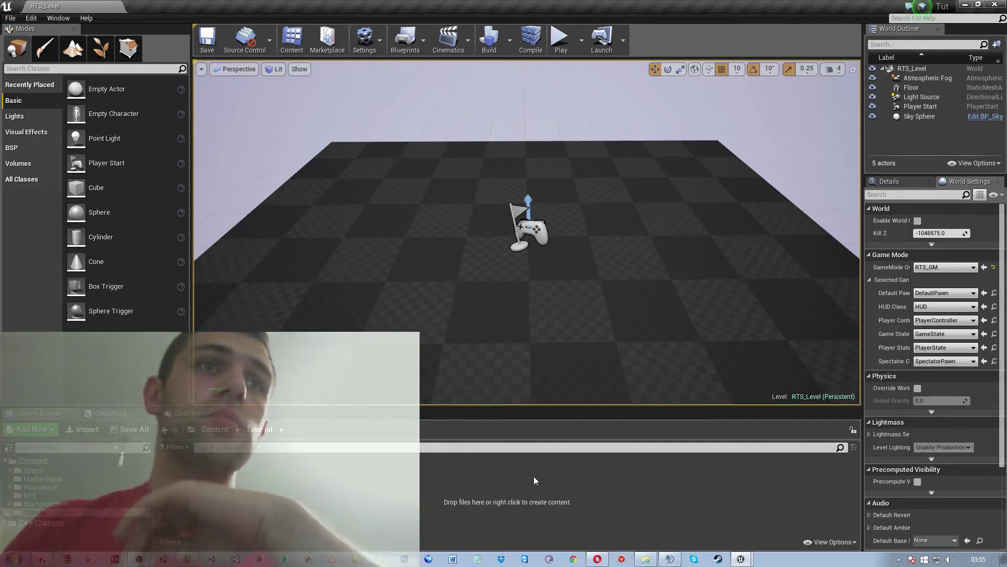
- Bring the Project Browser's New Project tab with Blueprint templates to the front
click(739, 542)
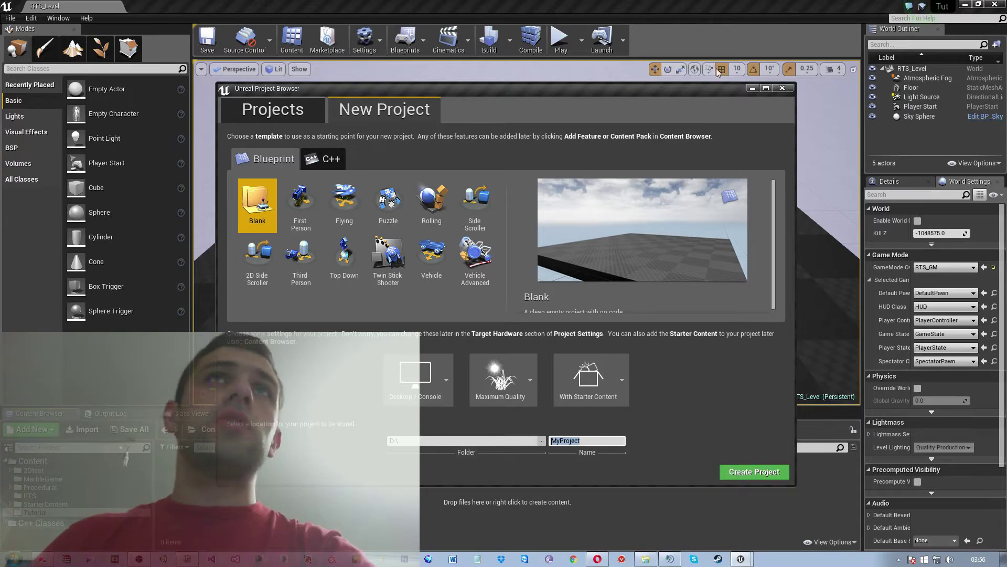
- Close the Project Browser, then create a Sonic folder in Tutorial and open it
click(782, 90)
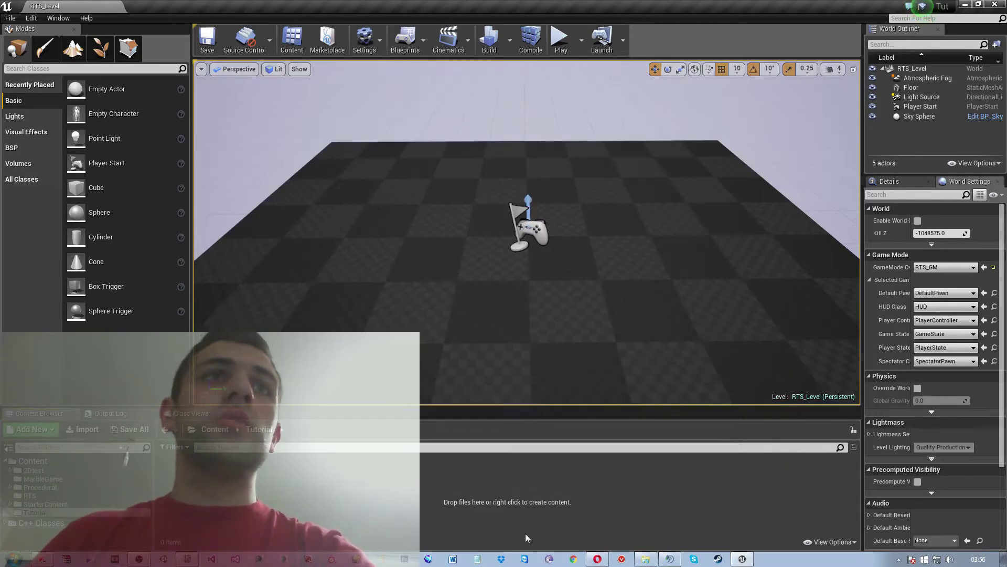
right_click(219, 480)
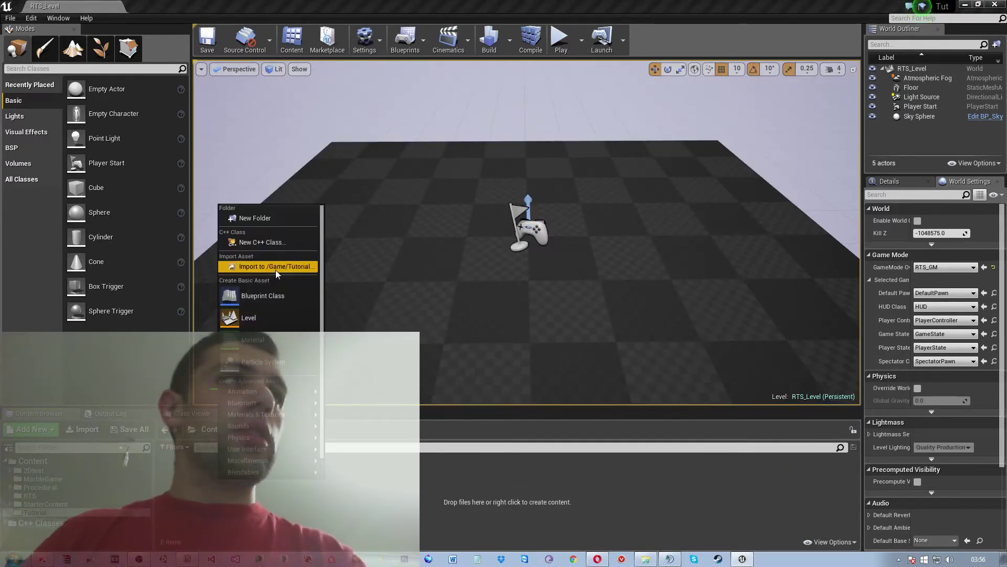
click(269, 222)
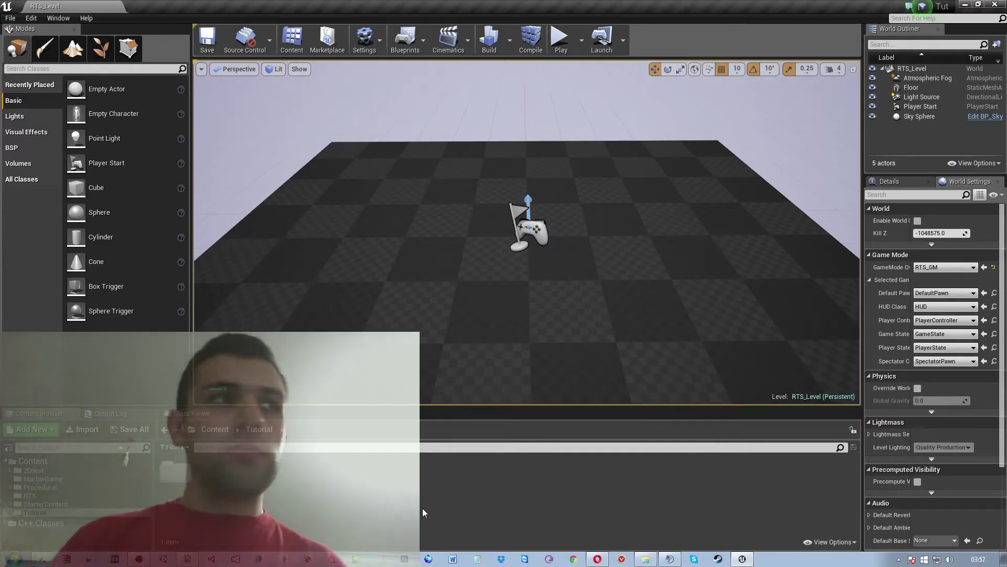
click(410, 493)
double_click(177, 479)
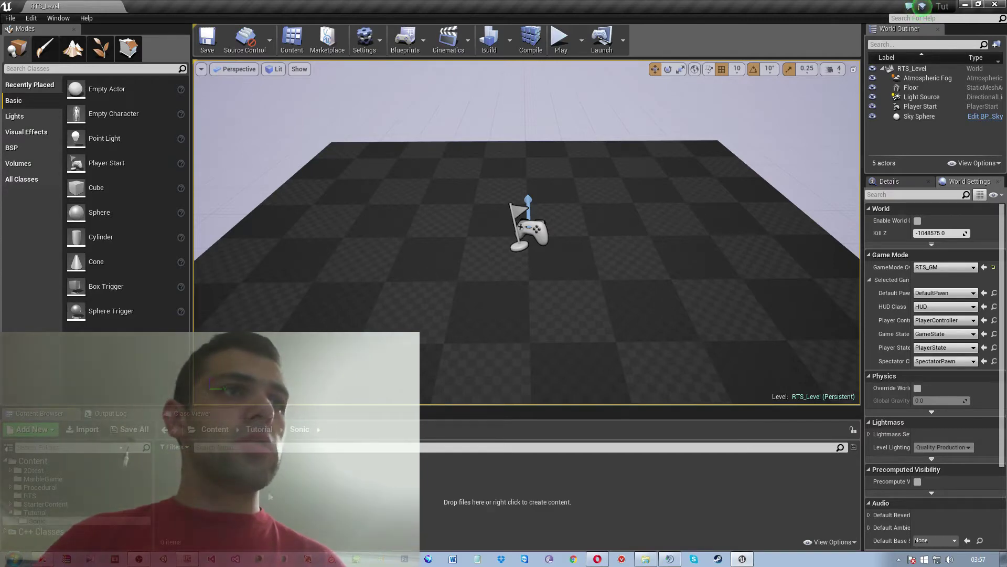
- Delete the stray NewFolder accidentally created inside Sonic
right_click(218, 475)
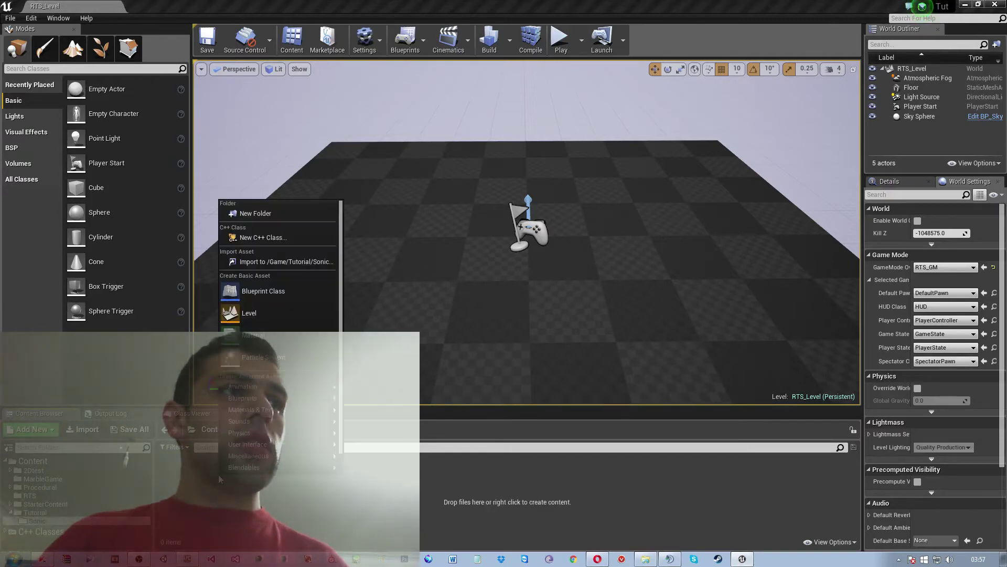
click(266, 215)
right_click(185, 474)
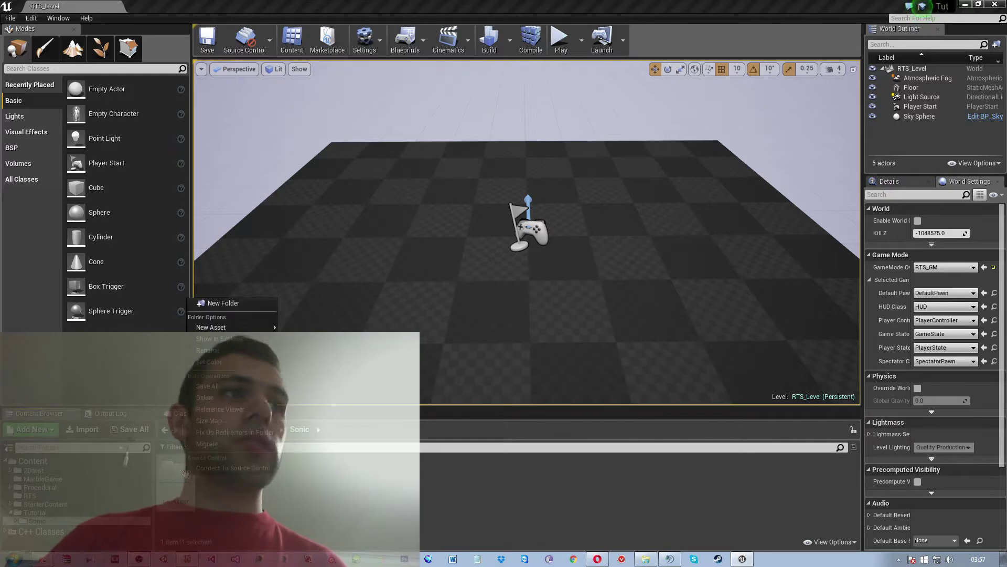
right_click(169, 475)
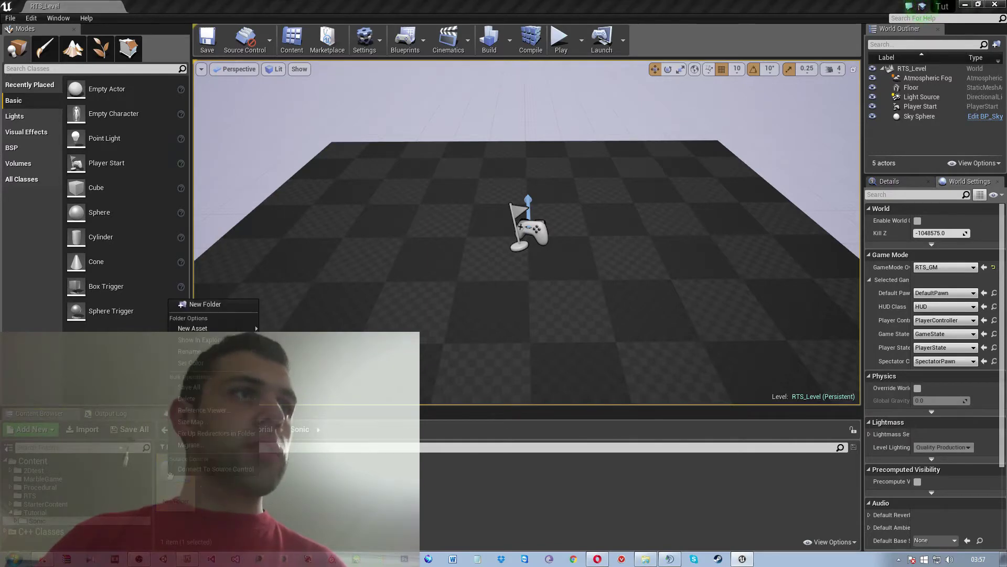
click(204, 402)
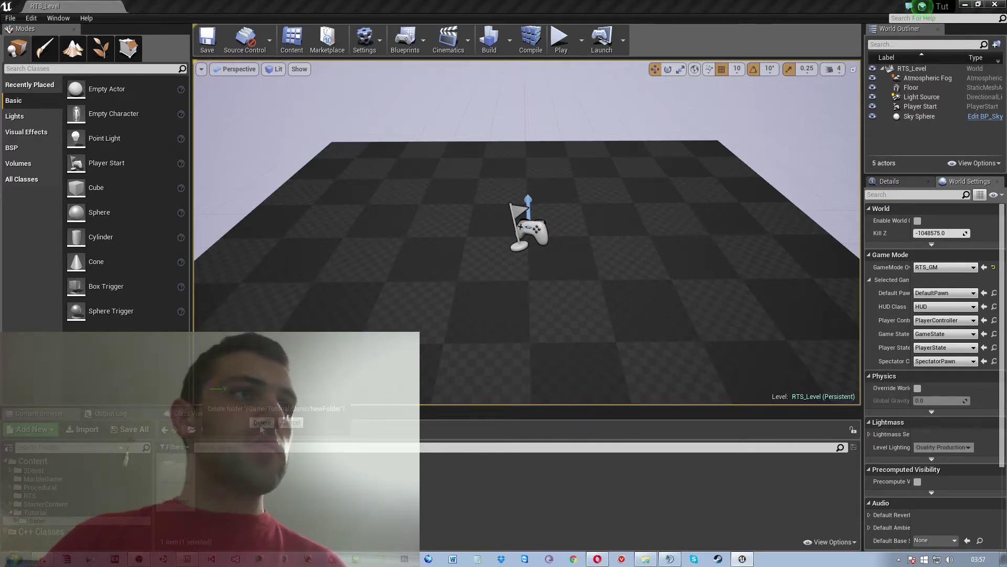
click(261, 426)
right_click(199, 511)
- Import sonic.png from the Desktop into /Game/Tutorial/Sonic
click(223, 269)
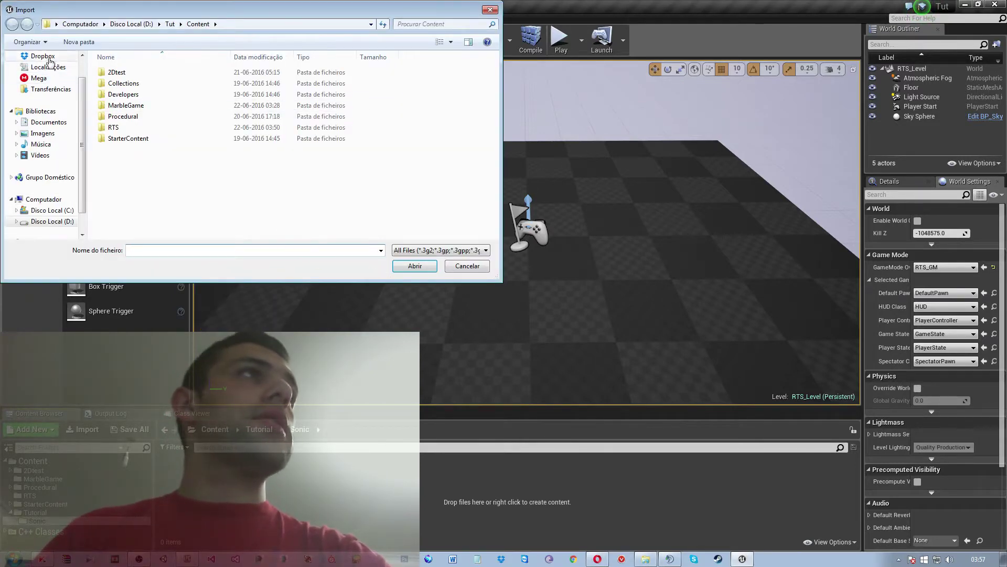
drag(81, 123, 82, 94)
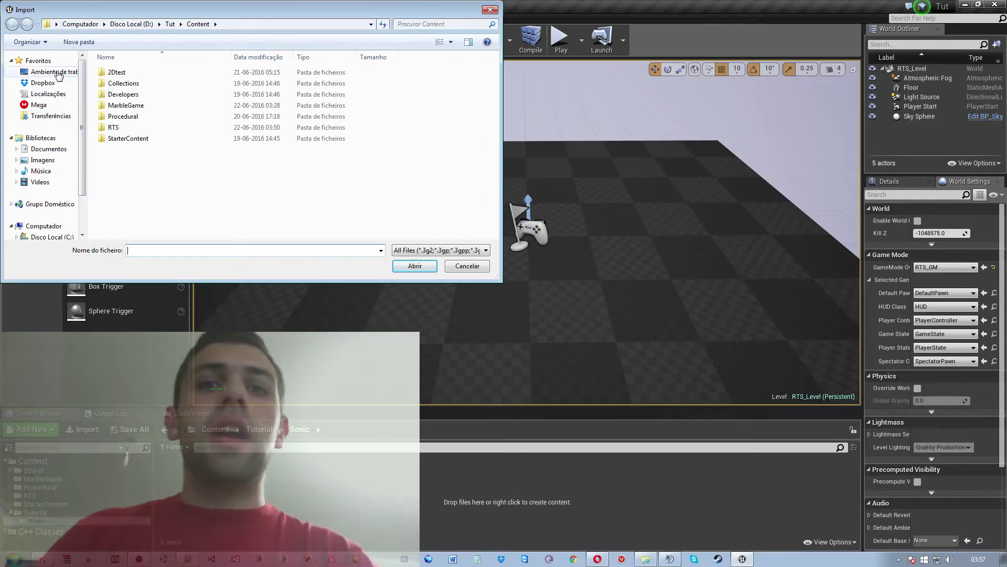
click(59, 75)
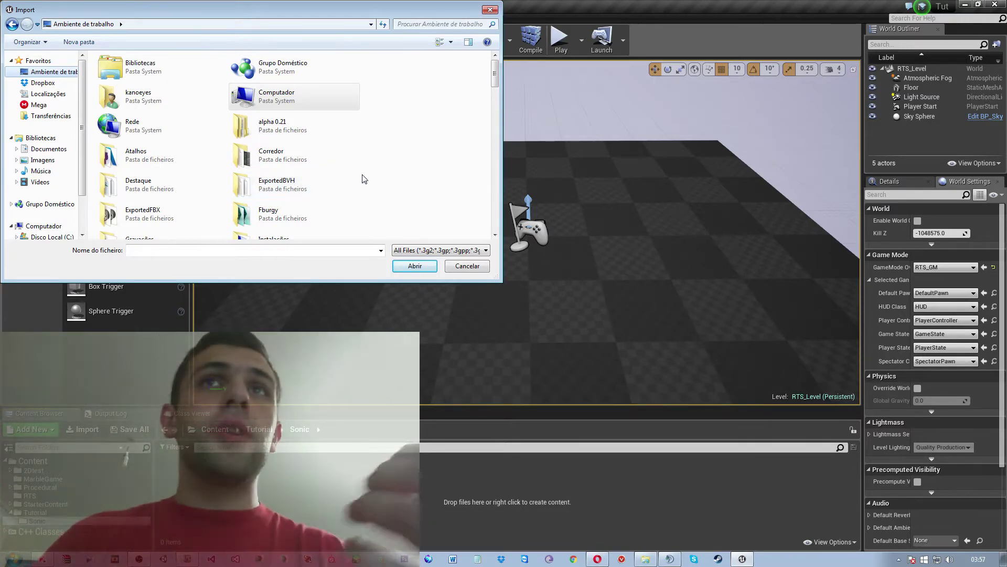
drag(493, 76, 489, 180)
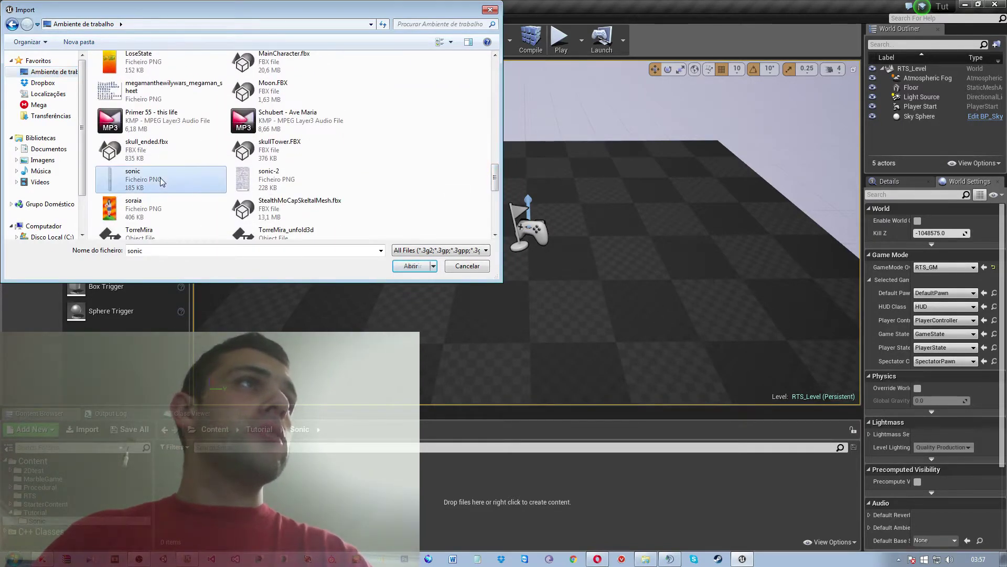
click(414, 266)
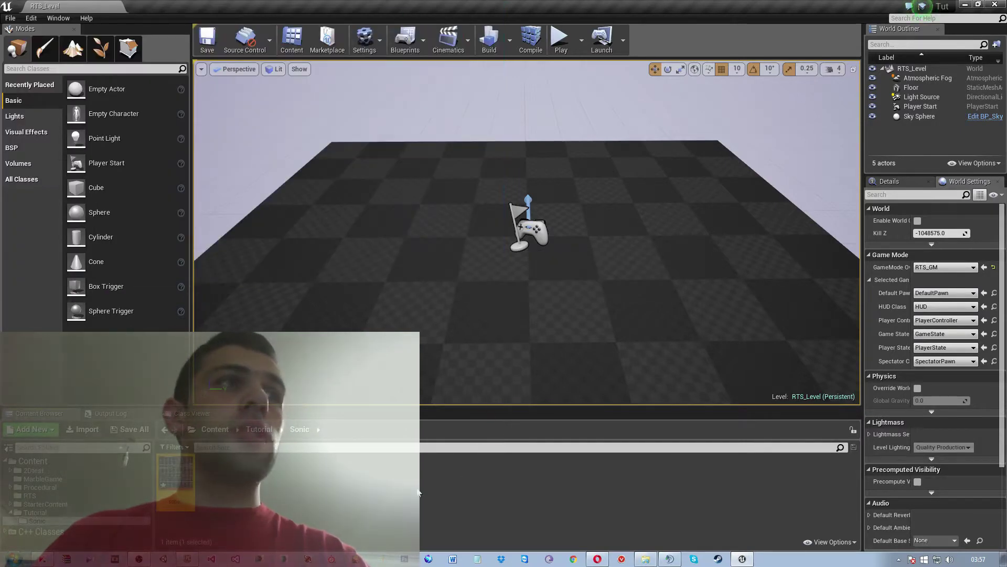
- Create a new folder named Textura inside Sonic
right_click(178, 468)
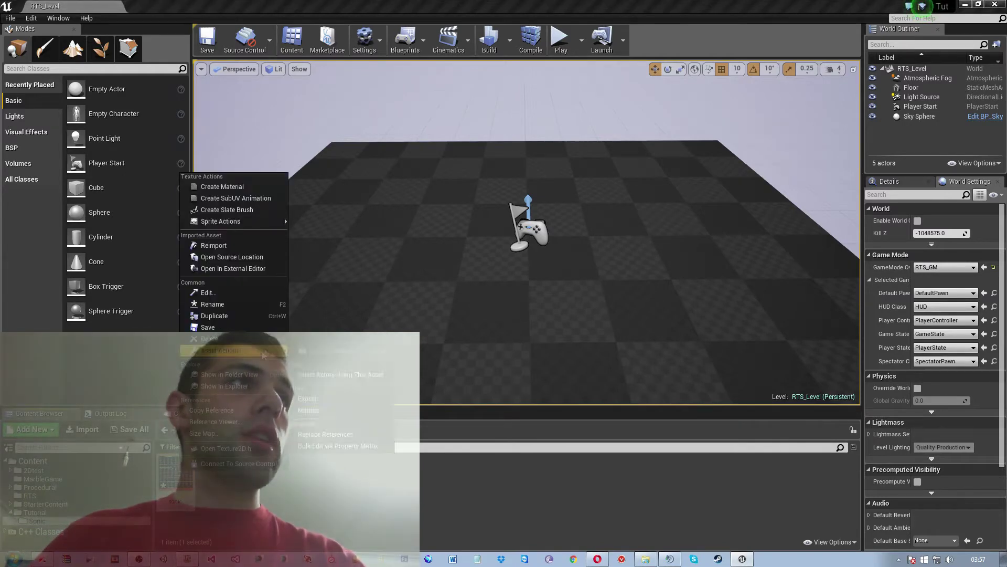
click(144, 480)
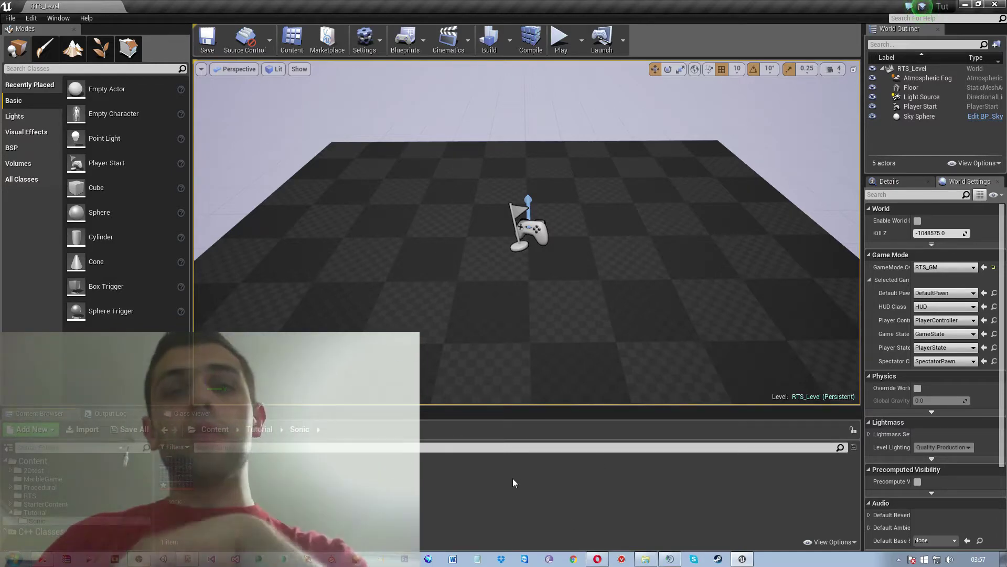
right_click(180, 471)
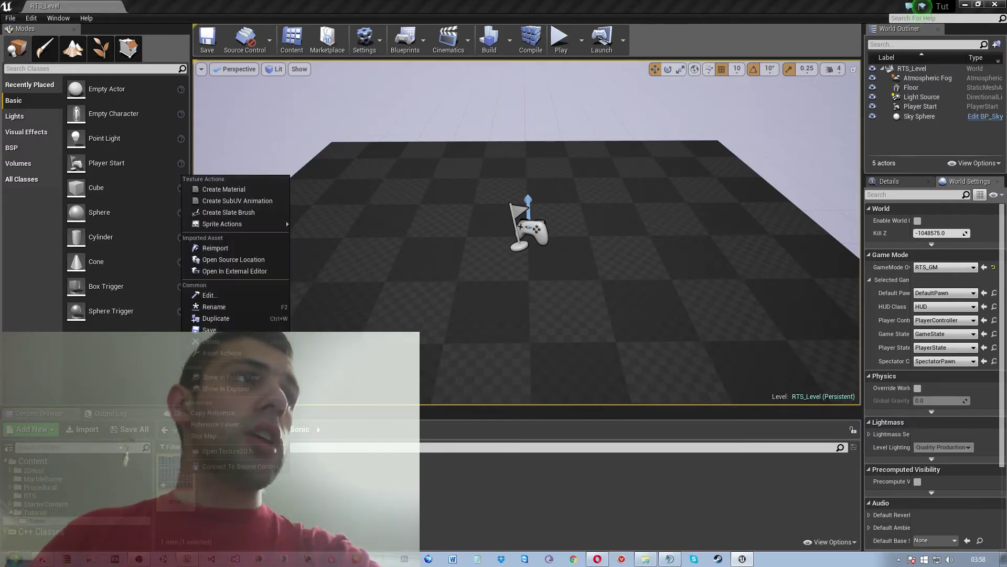
right_click(256, 455)
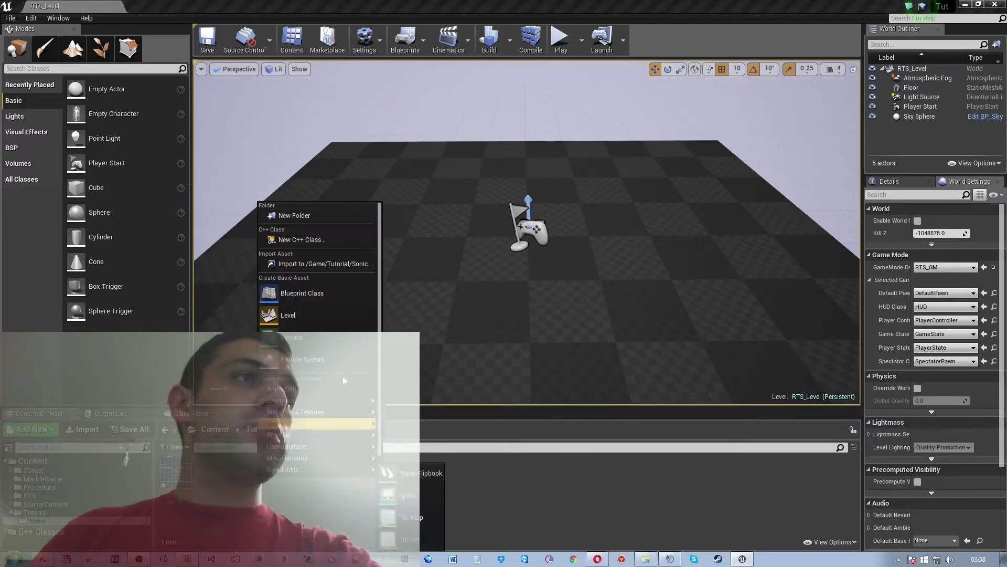
click(319, 216)
text(T)
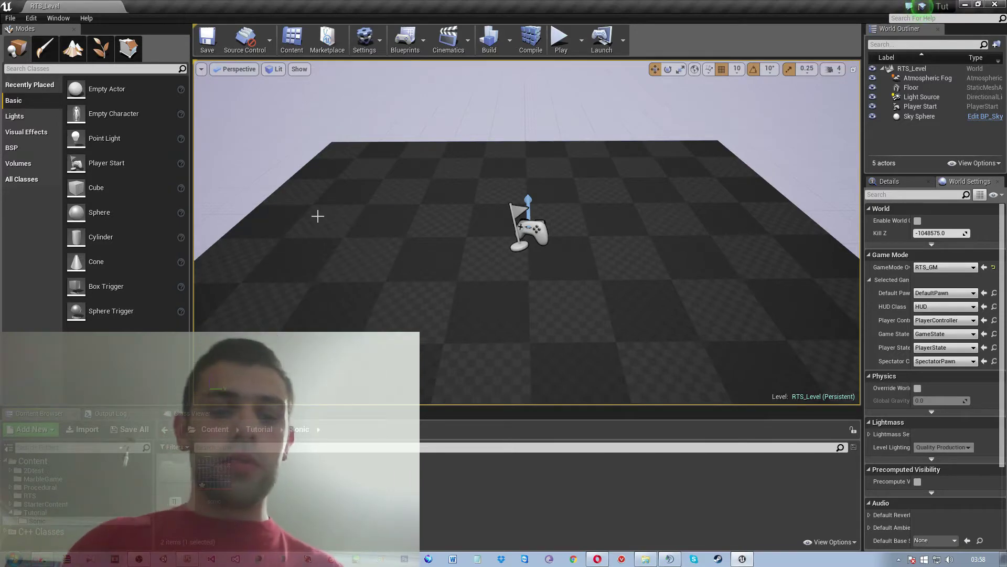
text(extures)
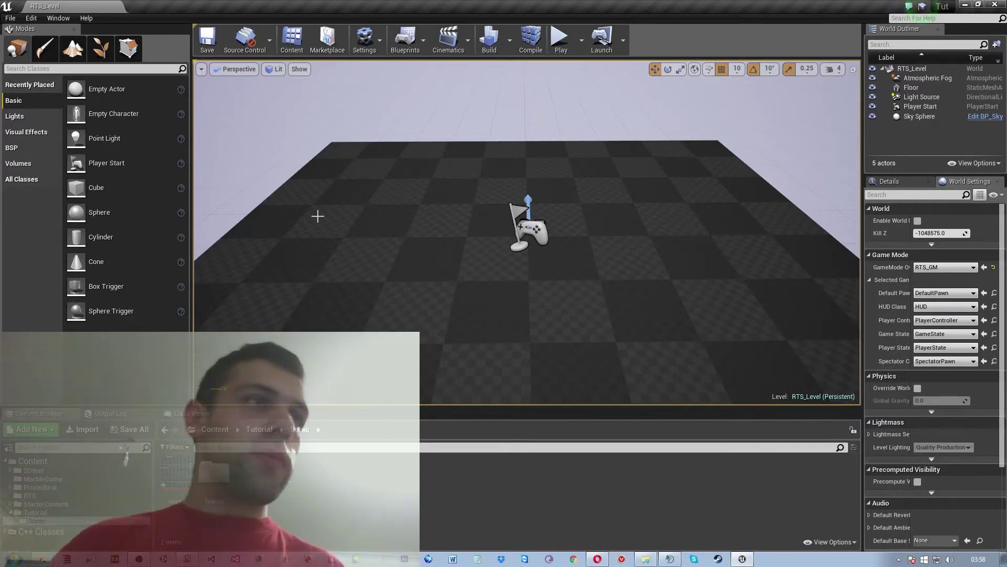
click(141, 418)
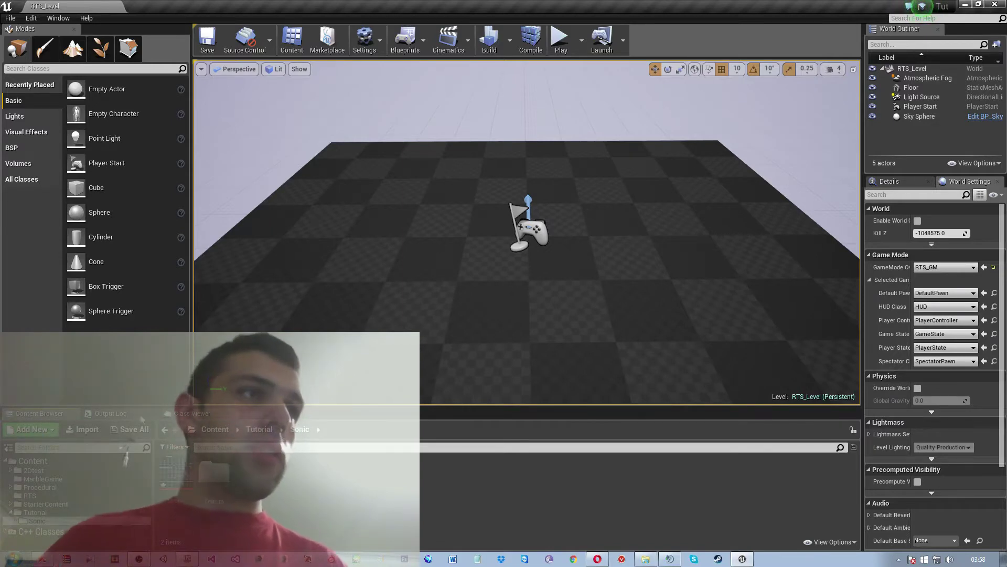
- Move the sonic texture into the Textura folder
drag(222, 476, 223, 479)
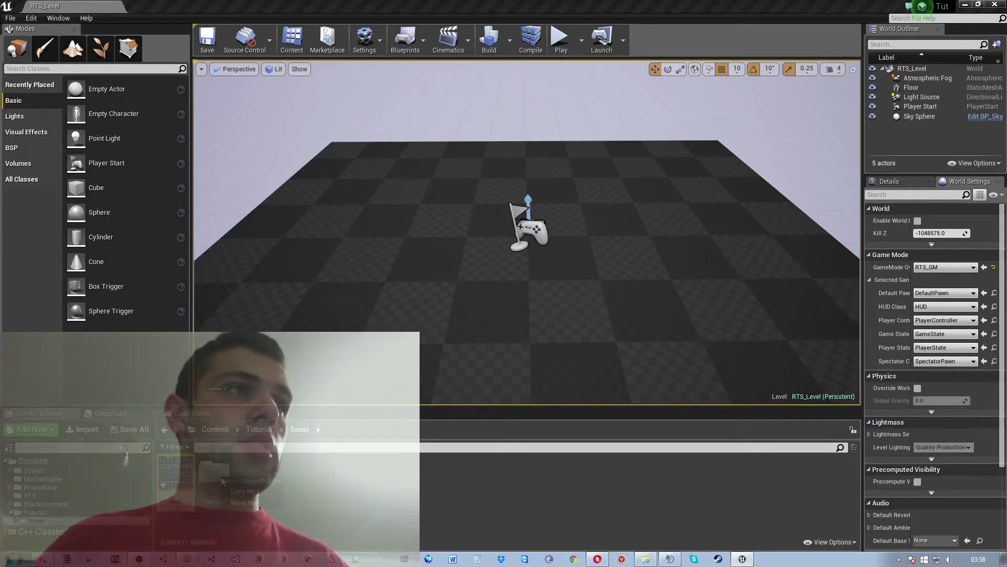
click(234, 504)
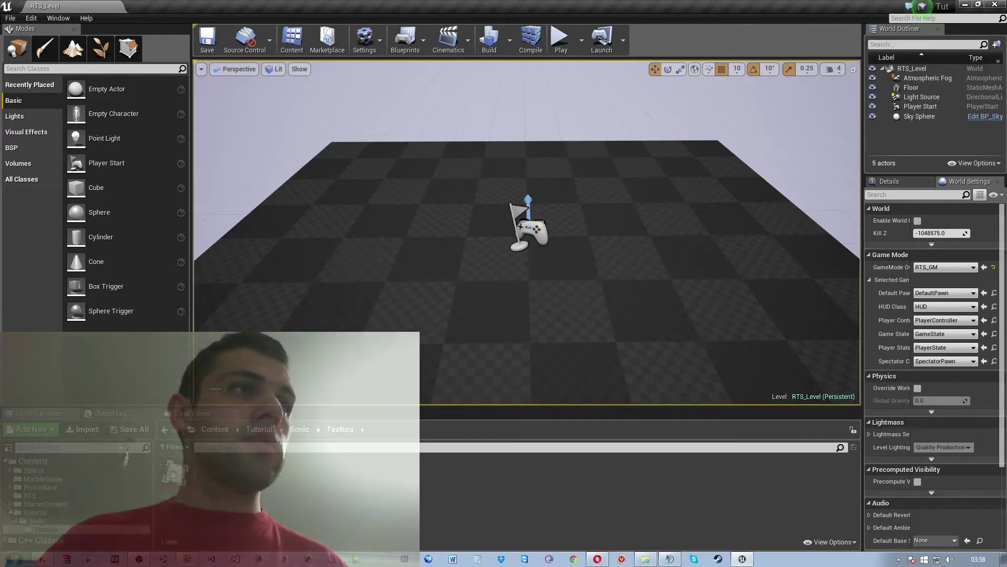
right_click(166, 470)
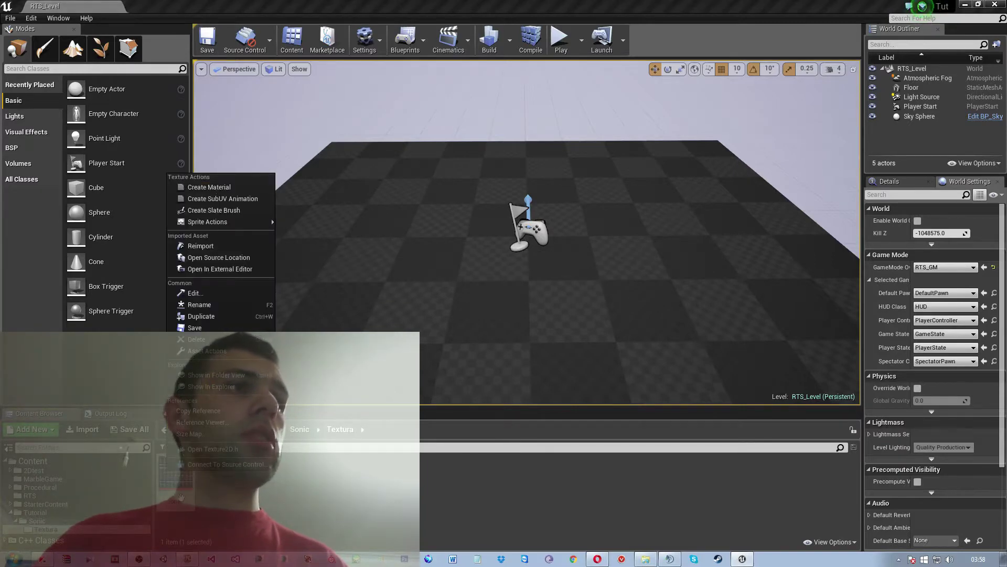
click(173, 484)
right_click(179, 478)
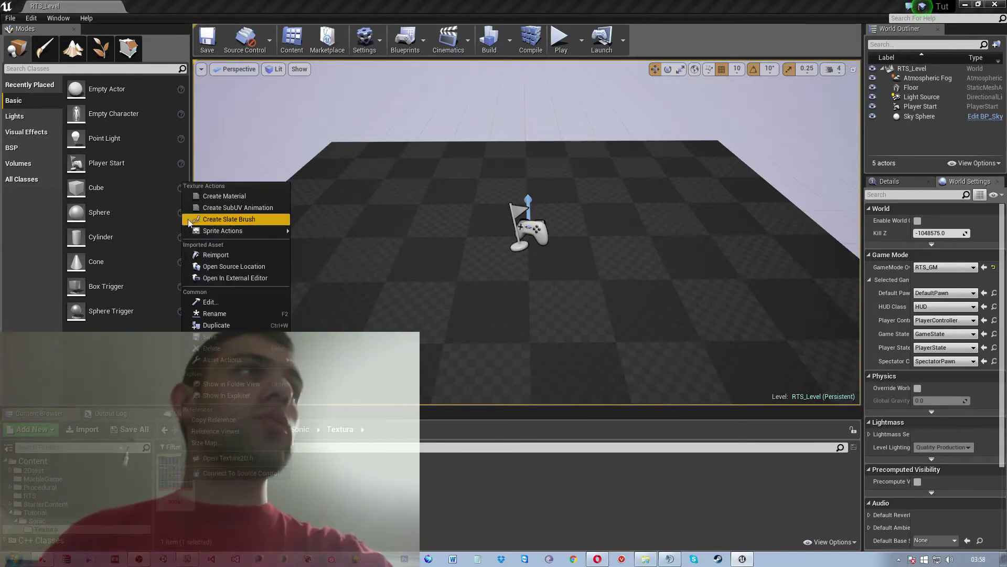
mouse_move(235, 231)
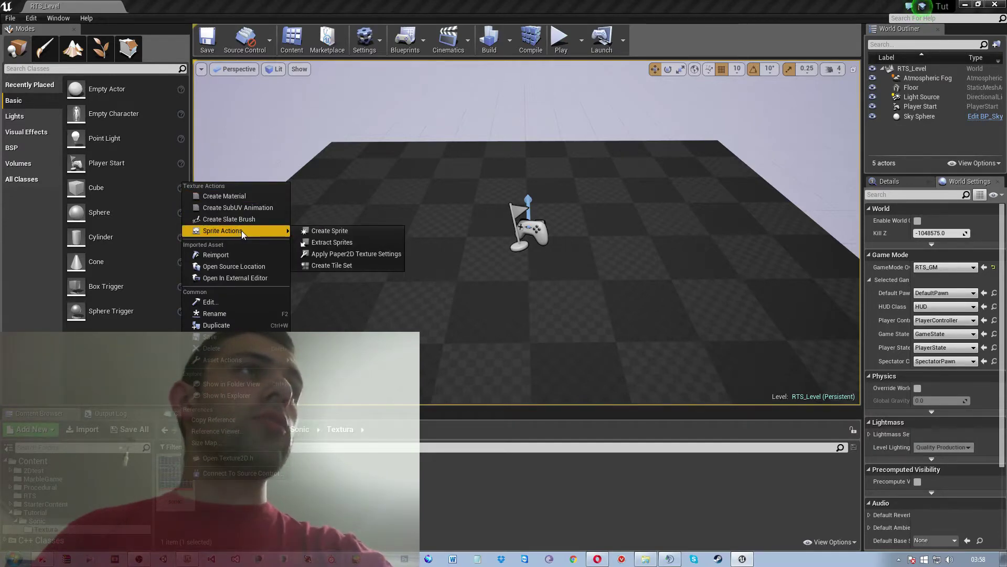
click(326, 241)
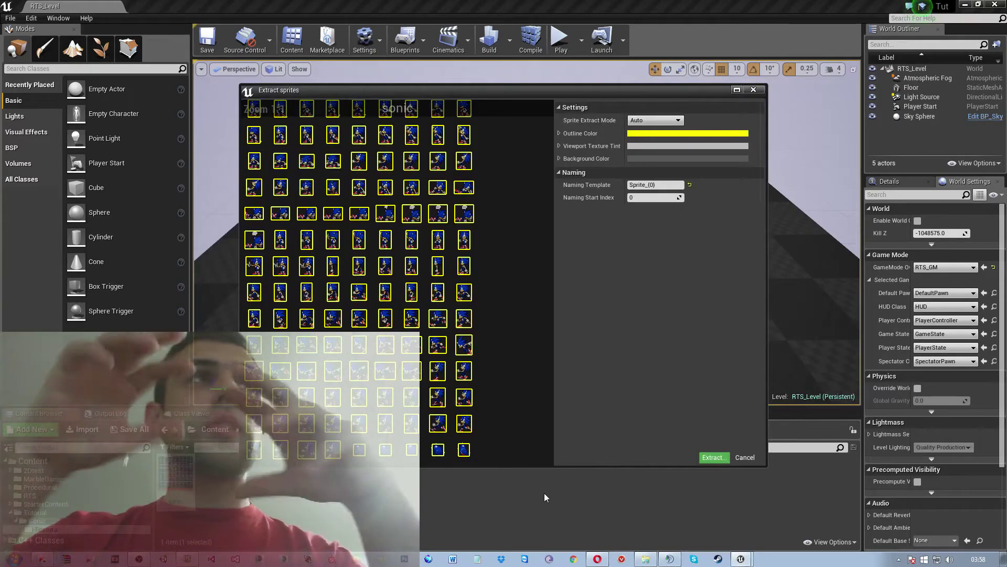
scroll(465, 325, down, 2)
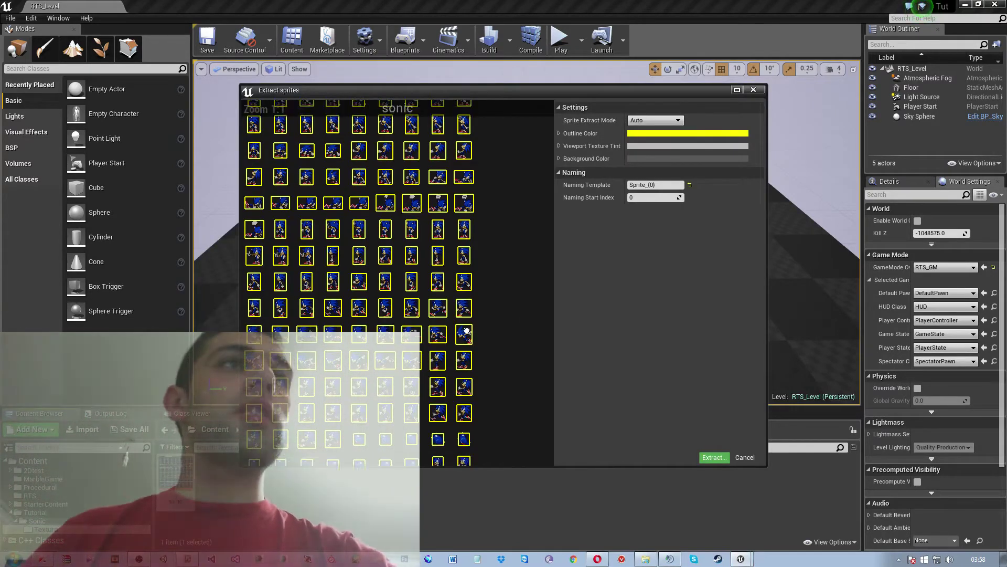
scroll(464, 325, down, 2)
scroll(446, 465, down, 2)
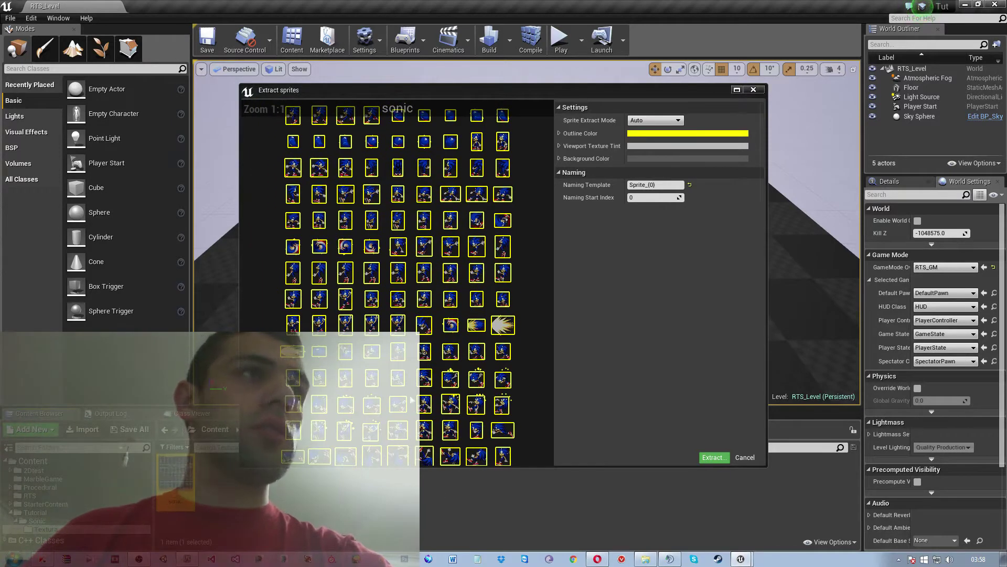
scroll(386, 320, up, 5)
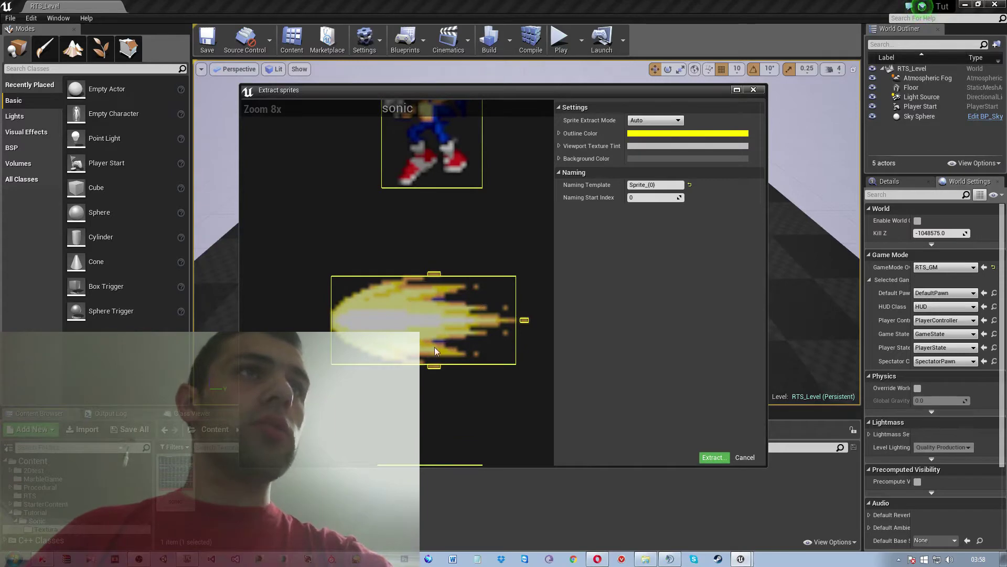
scroll(523, 325, down, 1)
scroll(433, 338, down, 2)
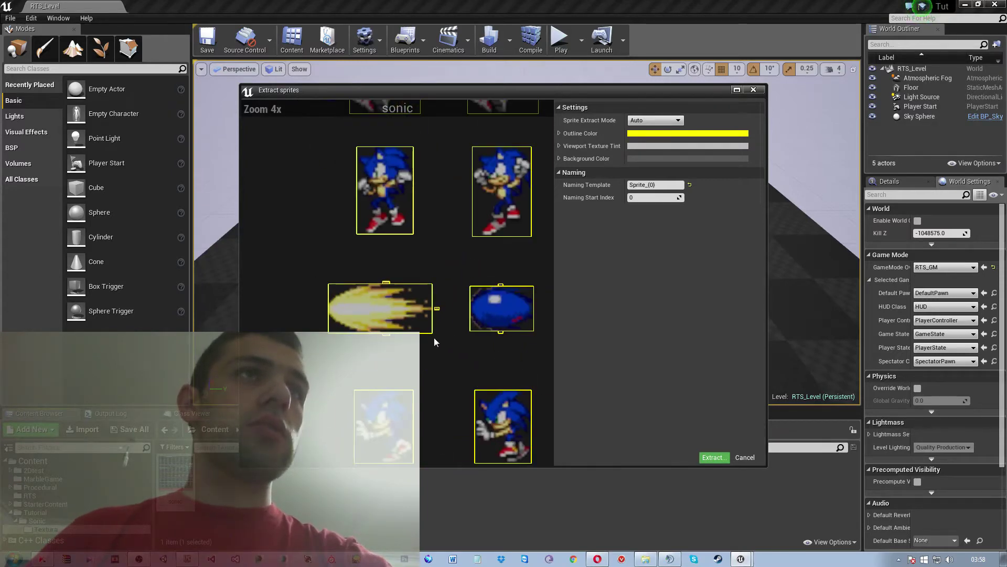
scroll(433, 338, down, 1)
scroll(391, 304, down, 2)
scroll(392, 304, down, 3)
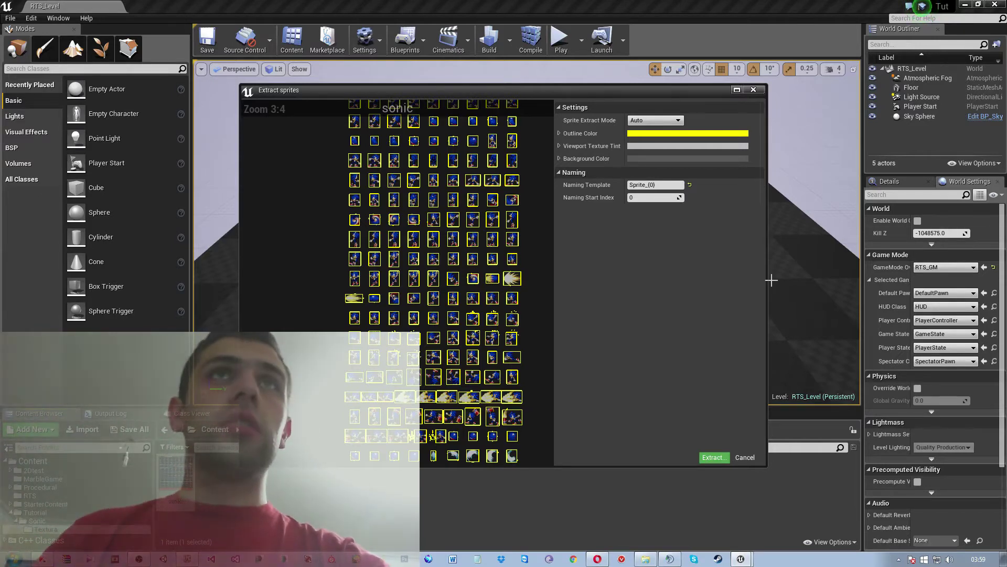
- Cancel extraction and create one 450x4685 sprite from the whole sonic sheet, opening it in the Sprite Editor
click(745, 457)
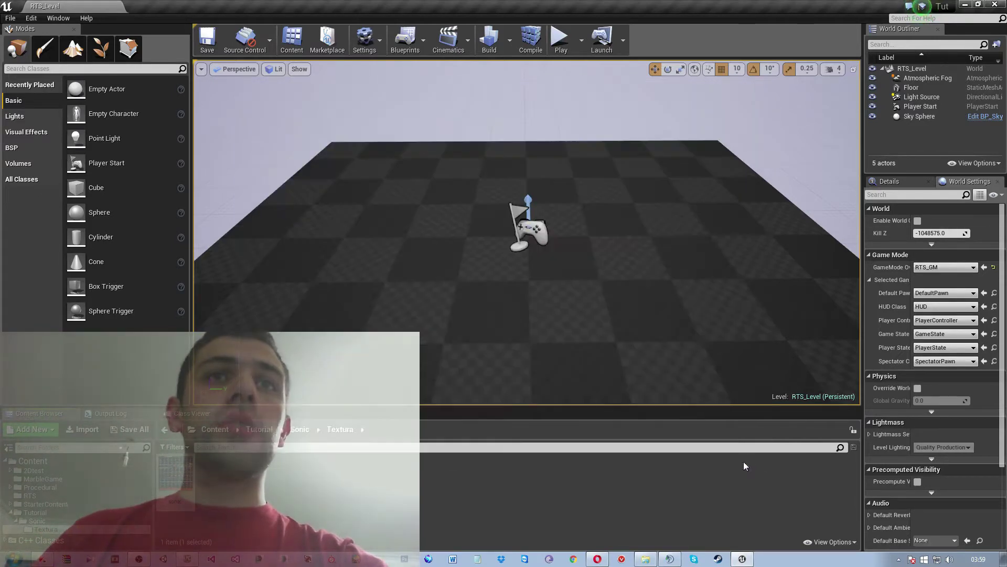
right_click(173, 478)
mouse_move(220, 234)
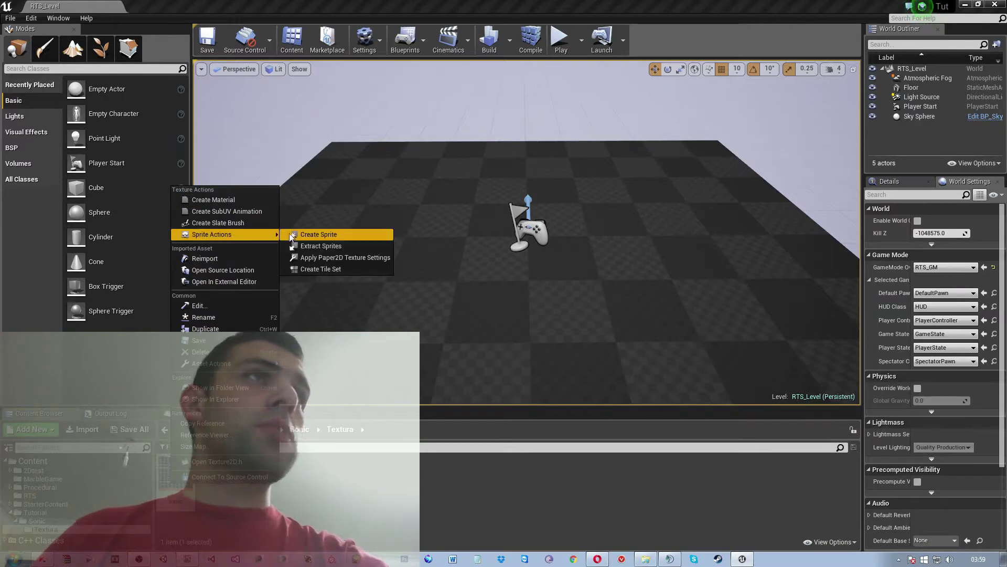
click(316, 234)
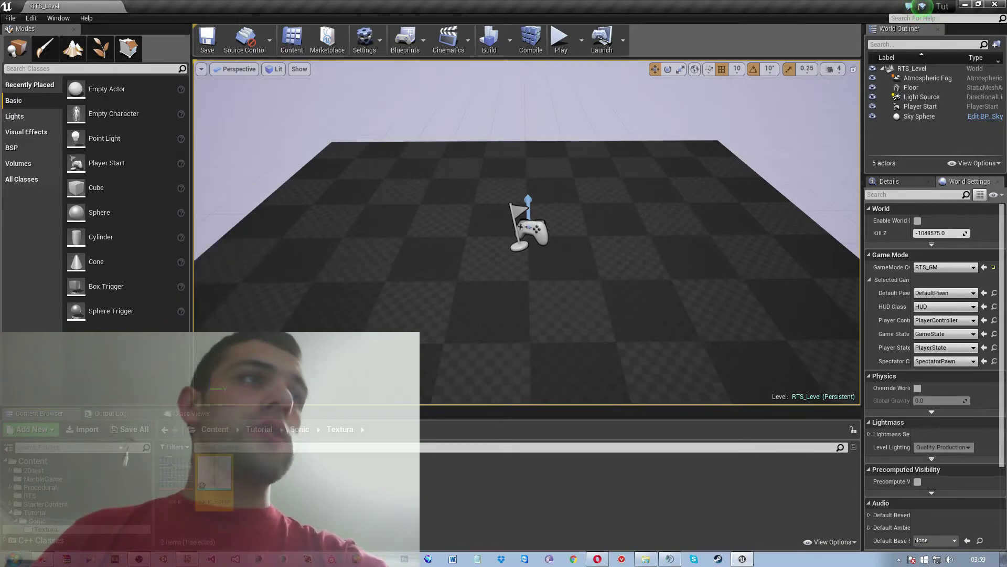
double_click(224, 476)
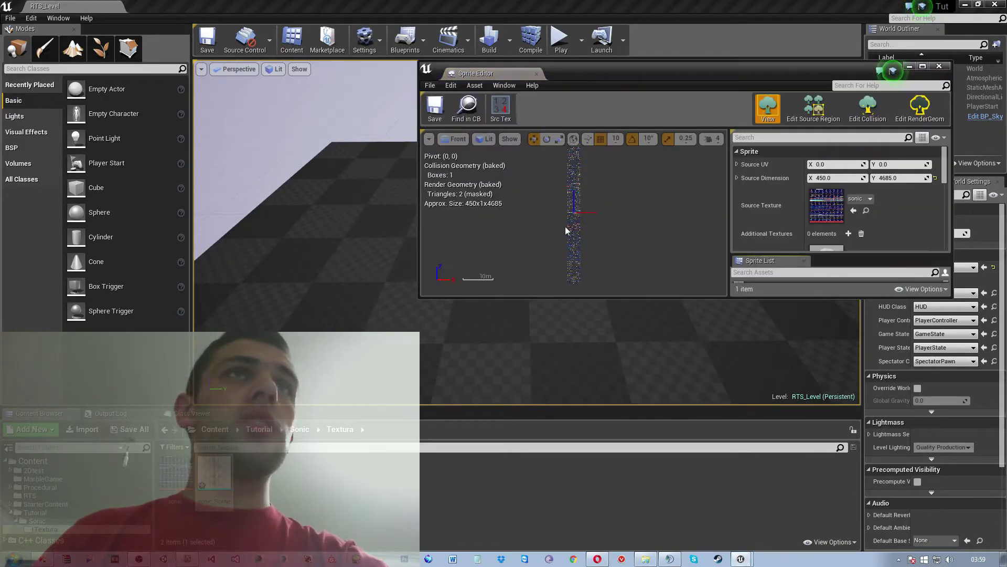
scroll(580, 210, up, 2)
scroll(582, 209, up, 3)
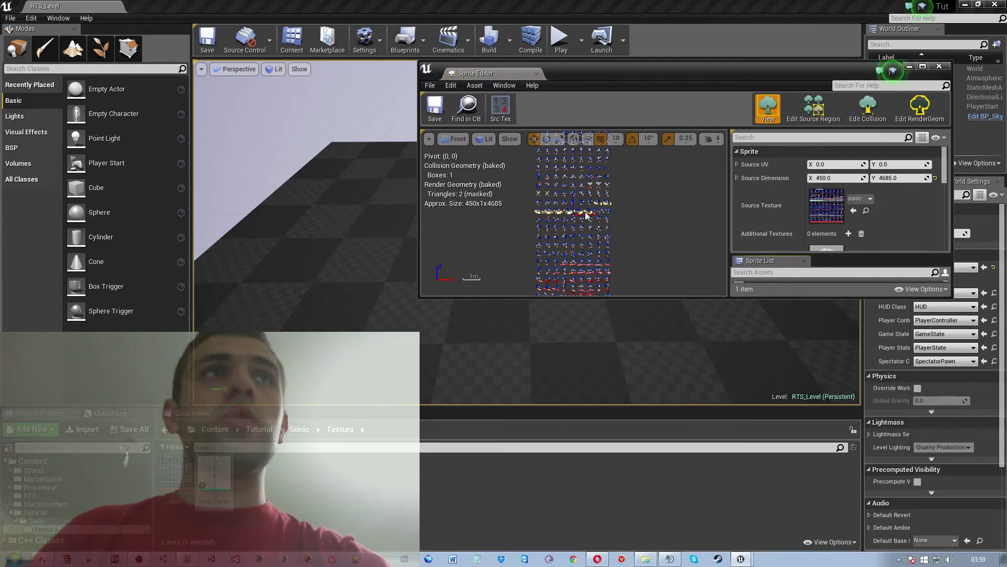
- Close the Sprite Editor and delete the whole-sheet sprite asset
click(224, 482)
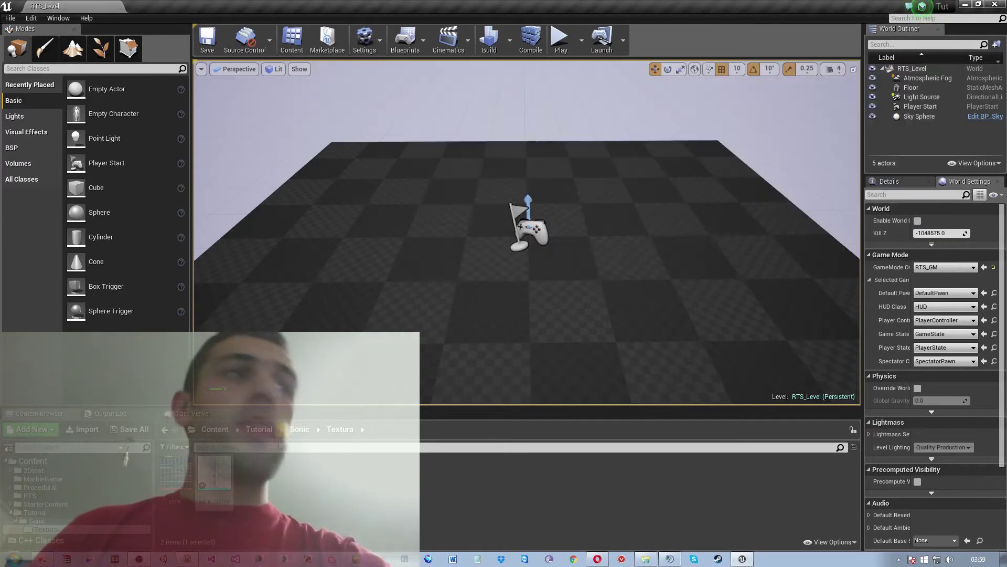
right_click(224, 481)
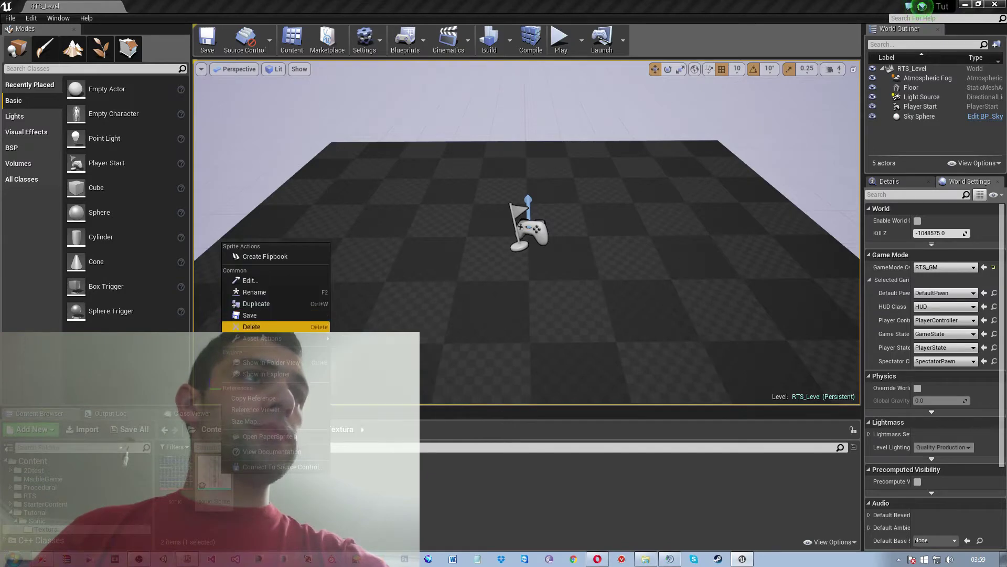
click(258, 327)
click(434, 446)
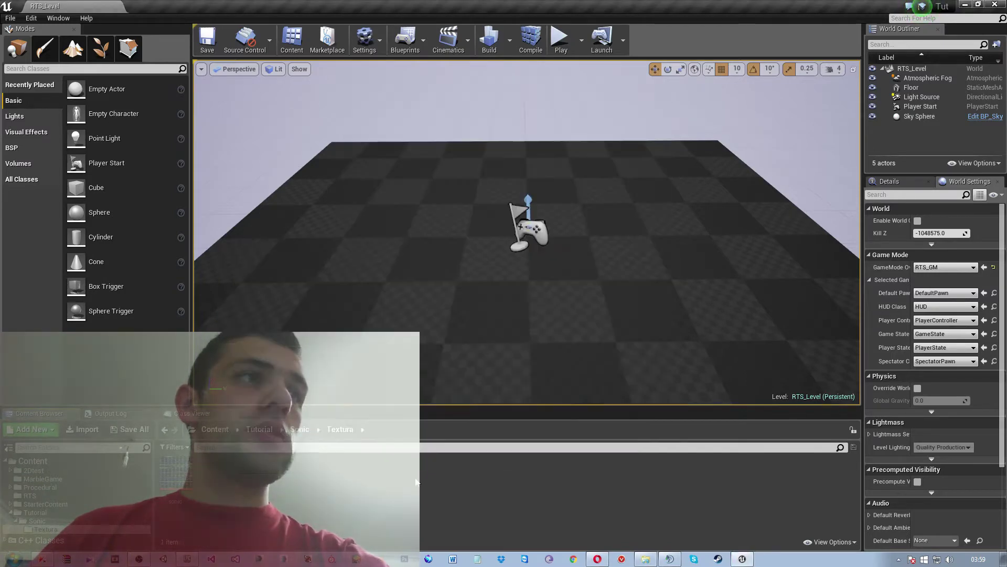
- Run Sprite Actions > Extract Sprites on the sonic texture again
right_click(177, 461)
mouse_move(244, 213)
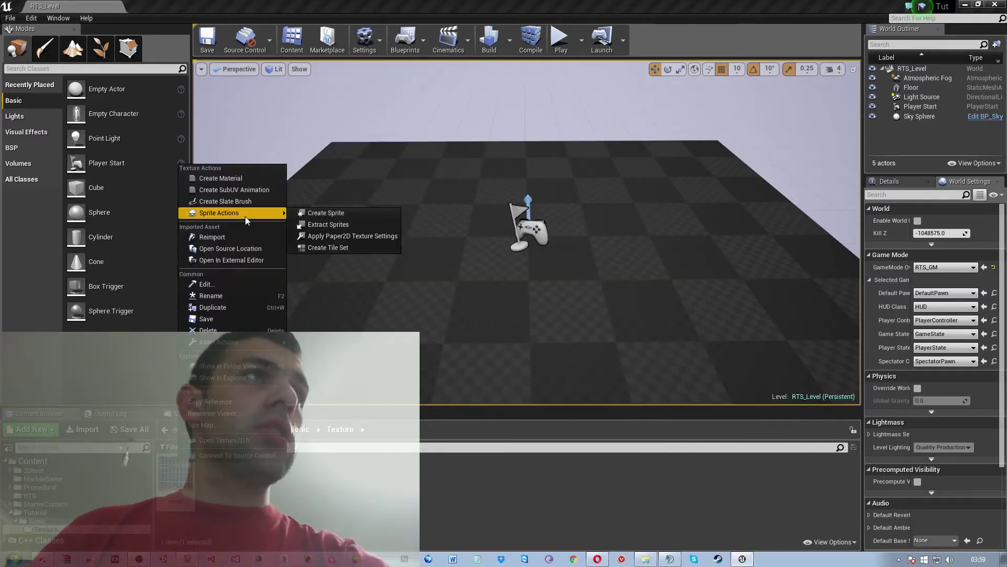
click(347, 225)
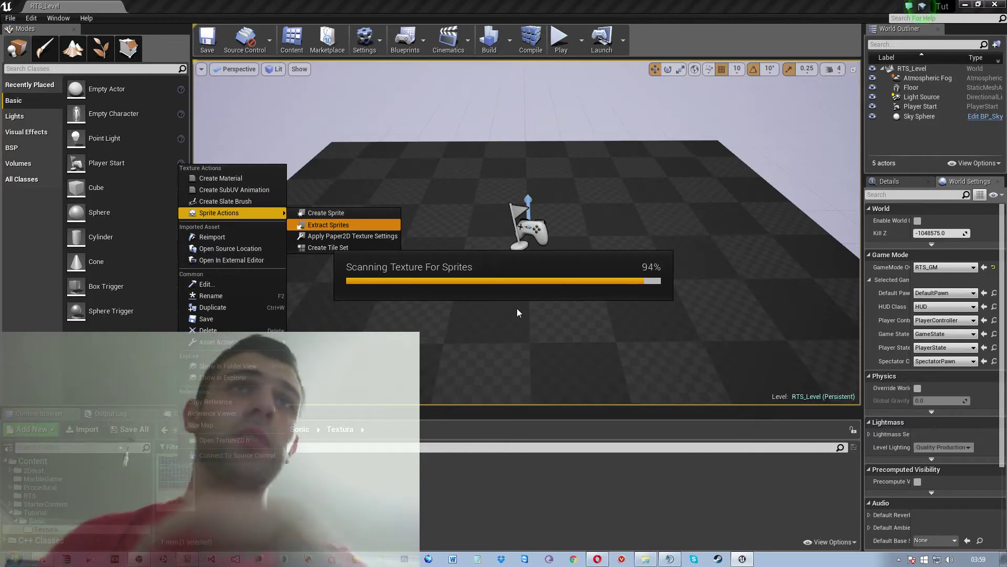
scroll(370, 284, down, 1)
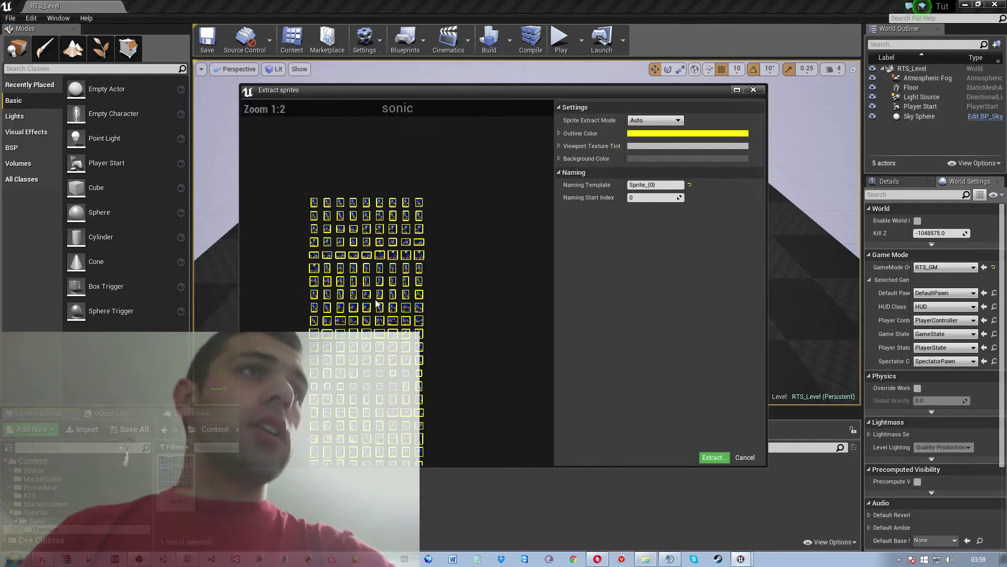
mouse_move(394, 227)
right_down()
mouse_move(393, 313)
mouse_move(414, 215)
mouse_move(418, 291)
right_up()
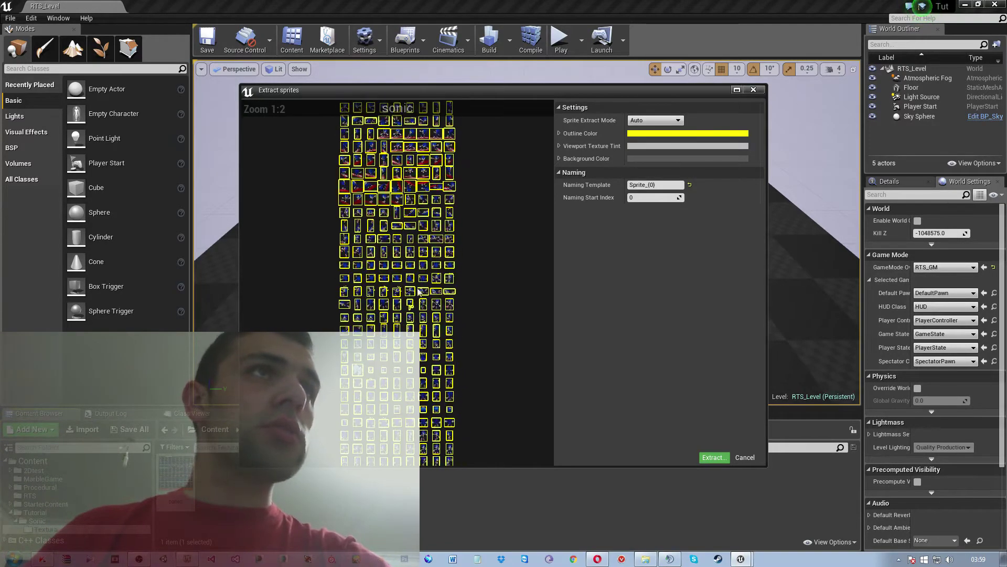
mouse_move(406, 235)
right_down()
mouse_move(402, 211)
mouse_move(397, 229)
right_up()
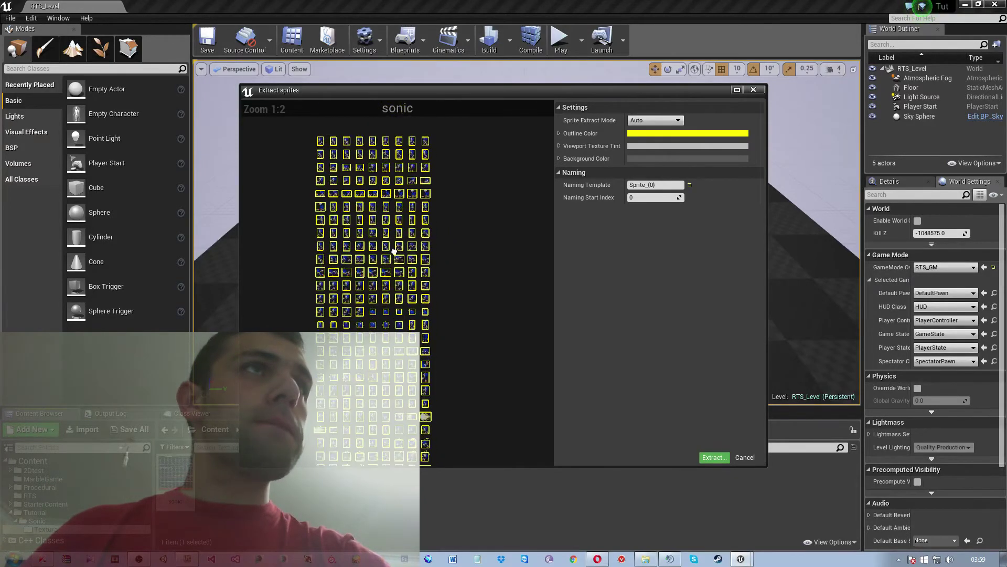
scroll(404, 295, up, 3)
right_drag(404, 295, 412, 331)
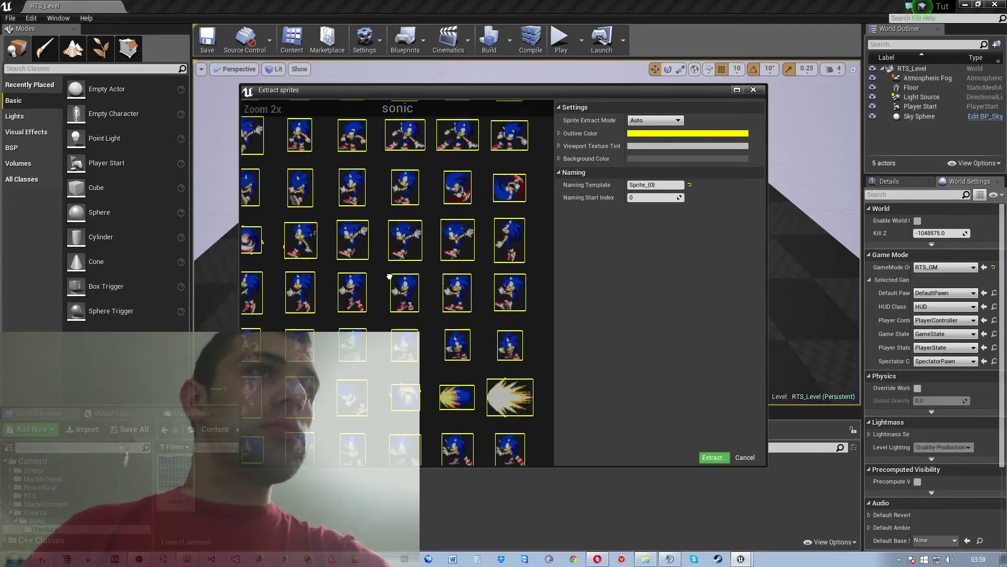
scroll(412, 330, down, 3)
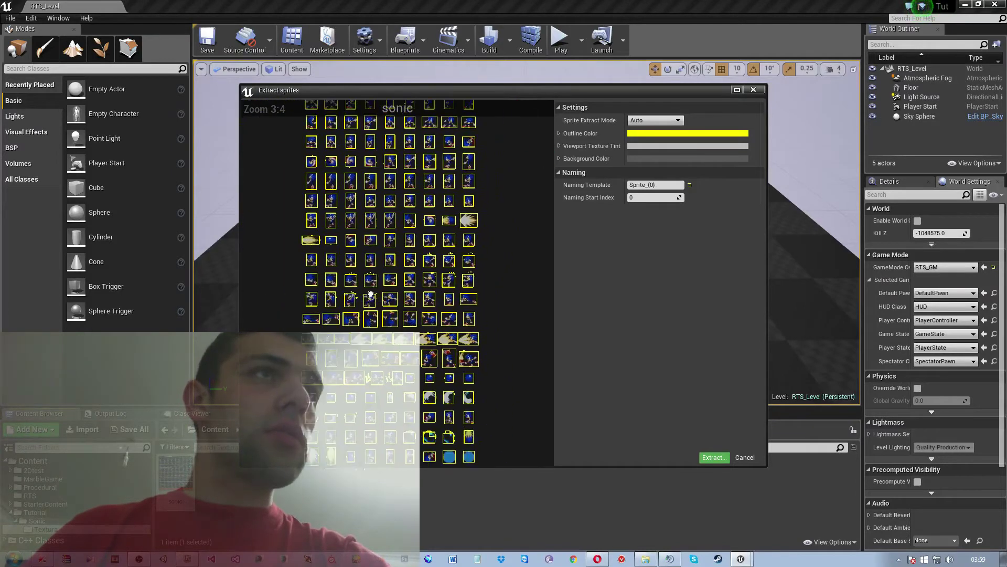
scroll(411, 371, up, 4)
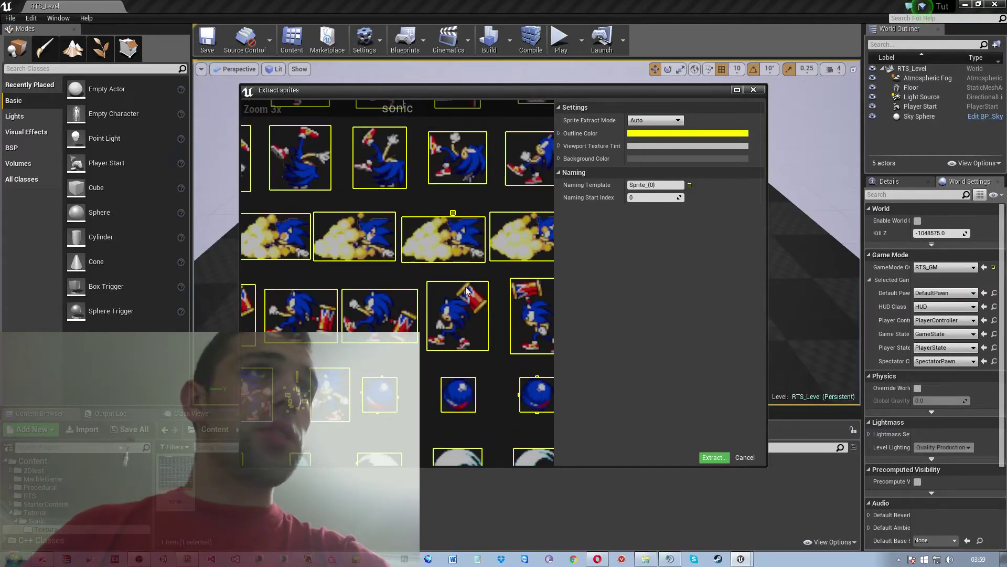
right_drag(465, 292, 447, 217)
scroll(447, 218, down, 3)
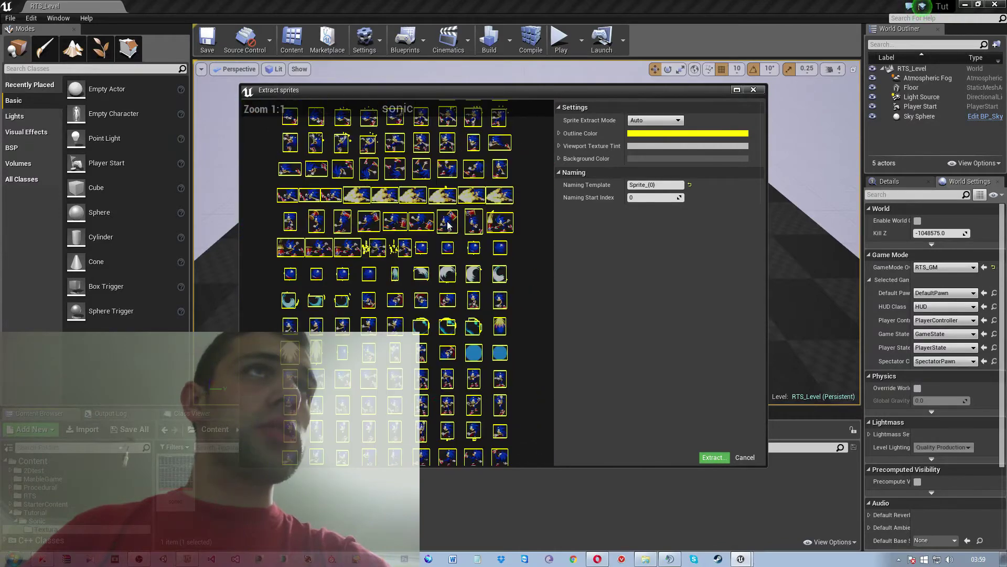
scroll(437, 241, up, 5)
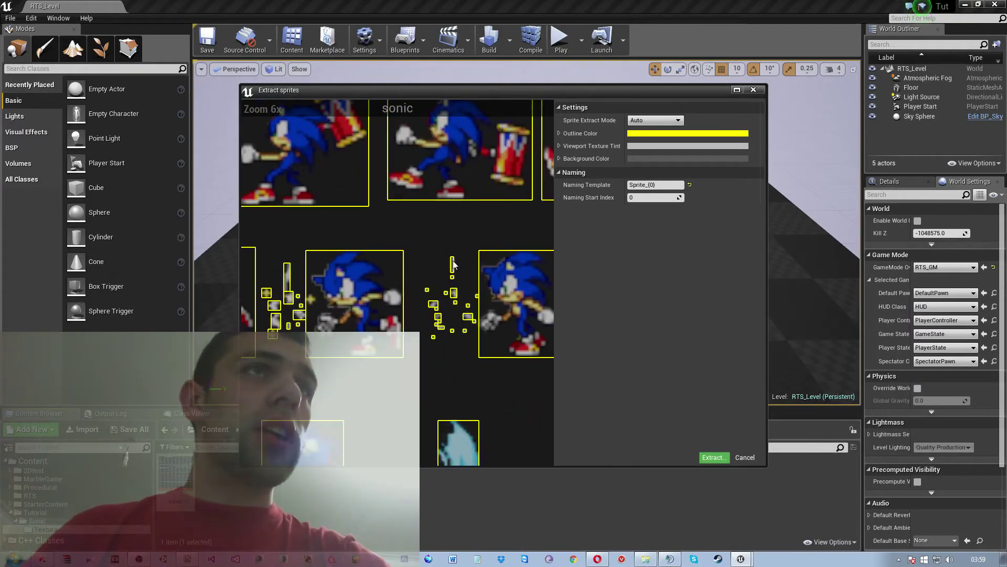
scroll(450, 319, up, 4)
scroll(450, 319, down, 3)
scroll(449, 319, up, 1)
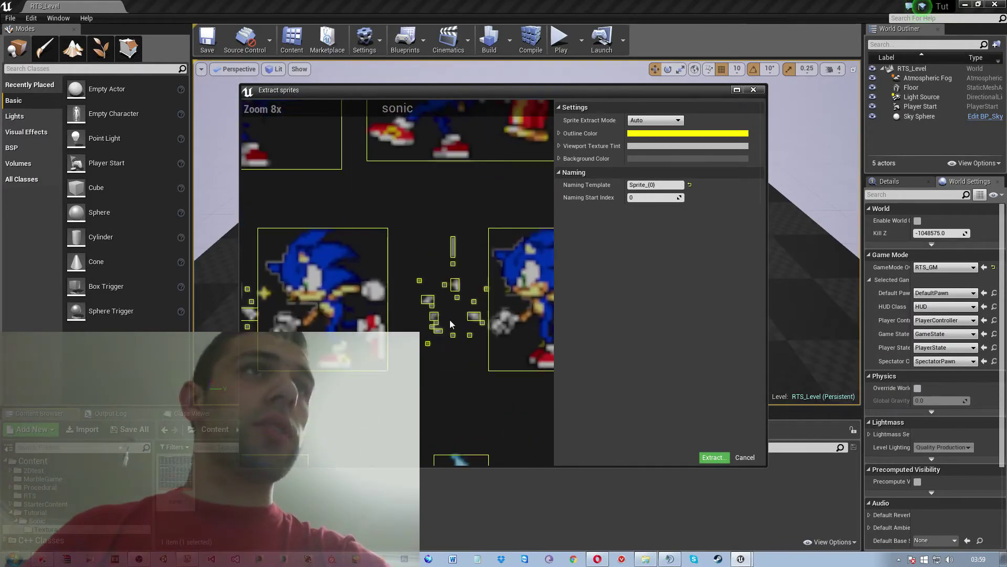
scroll(450, 289, up, 4)
scroll(467, 286, down, 6)
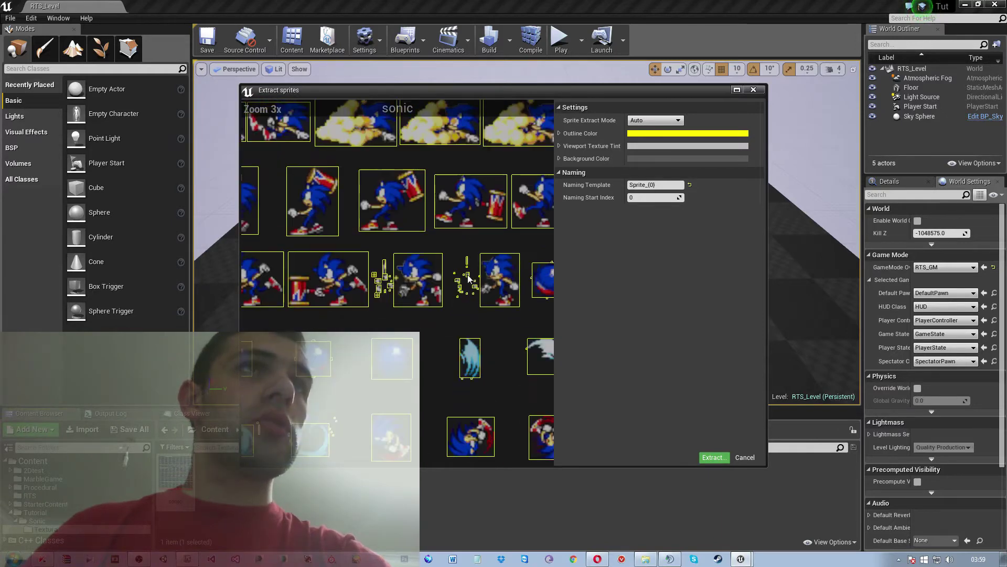
scroll(466, 294, down, 3)
scroll(465, 302, down, 3)
scroll(463, 307, up, 1)
right_drag(463, 307, 457, 279)
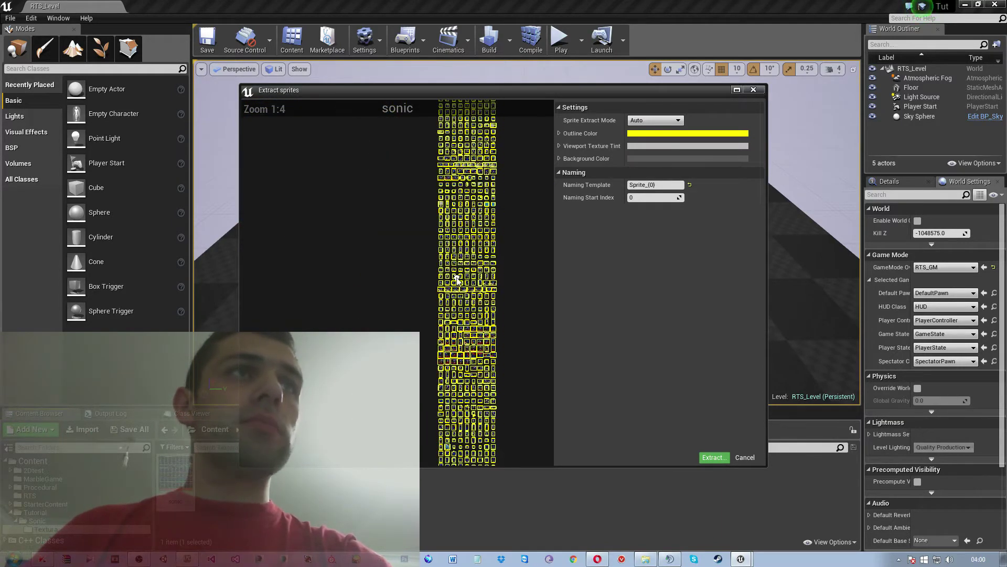
- Extract all detected frames as individual sonic_Sprite assets in the Textura folder
click(708, 458)
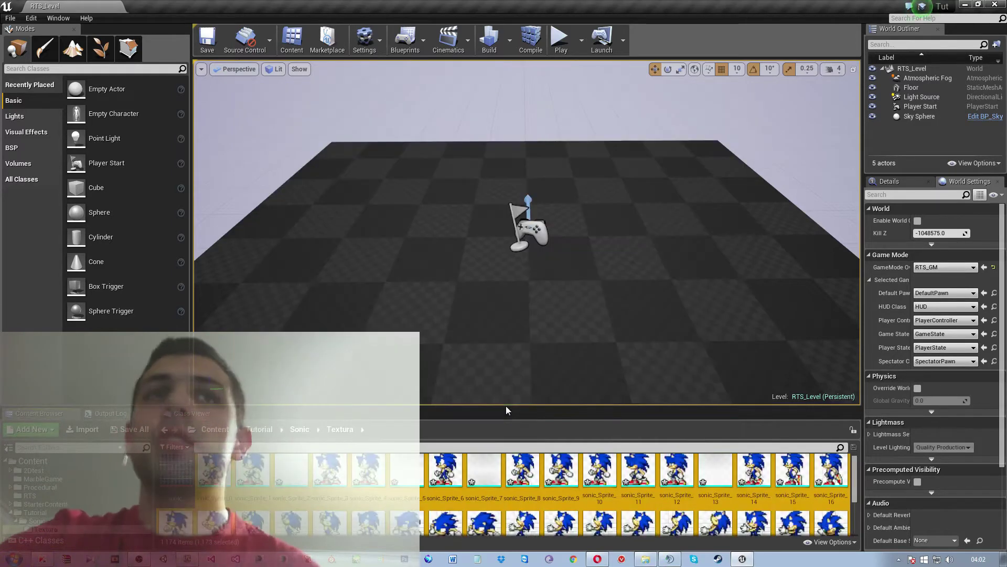
click(561, 470)
click(494, 481)
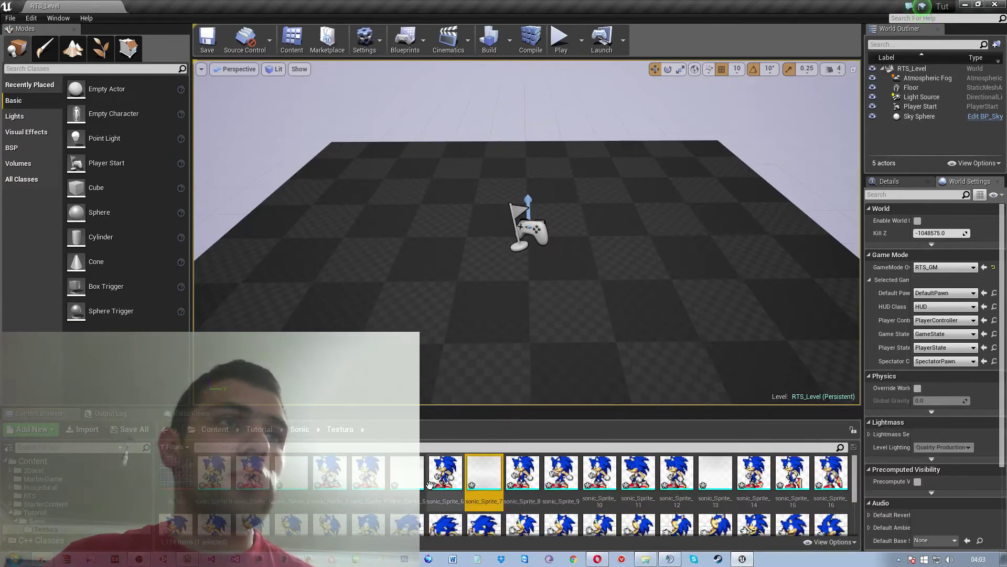
scroll(466, 482, down, 2)
scroll(467, 482, down, 1)
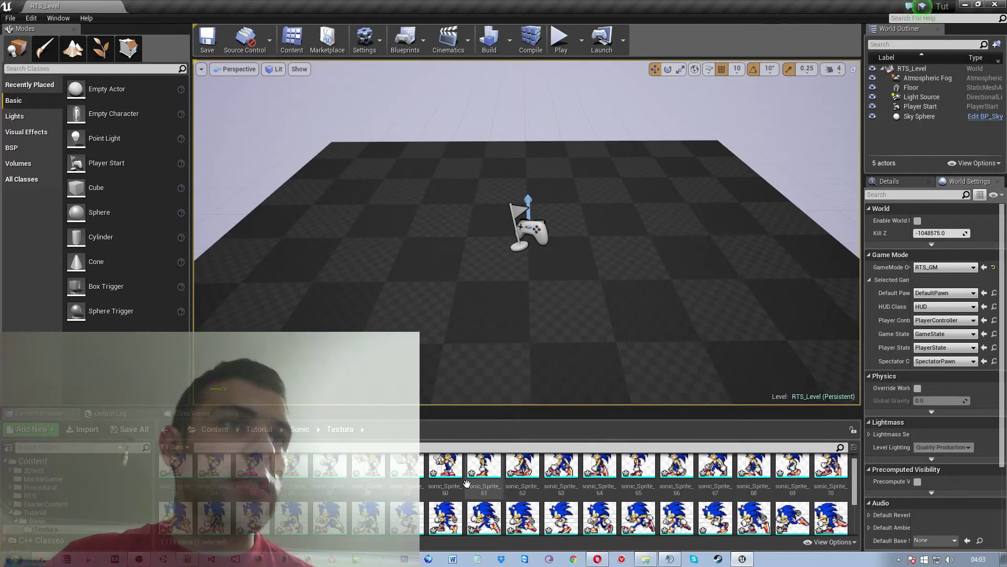
scroll(467, 482, down, 2)
scroll(467, 482, down, 1)
scroll(467, 482, down, 1)
scroll(467, 482, down, 1)
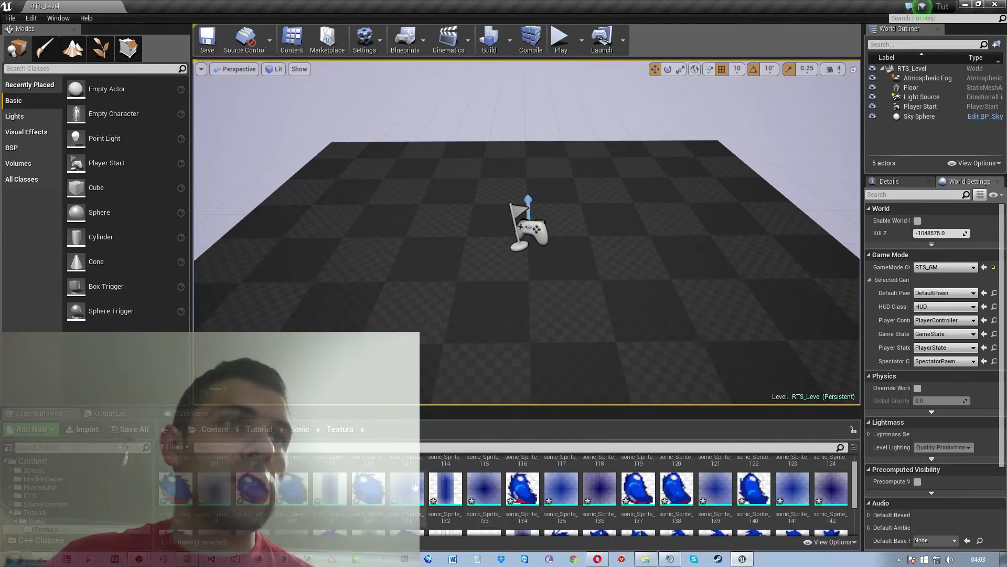
click(406, 488)
click(445, 485)
click(497, 499)
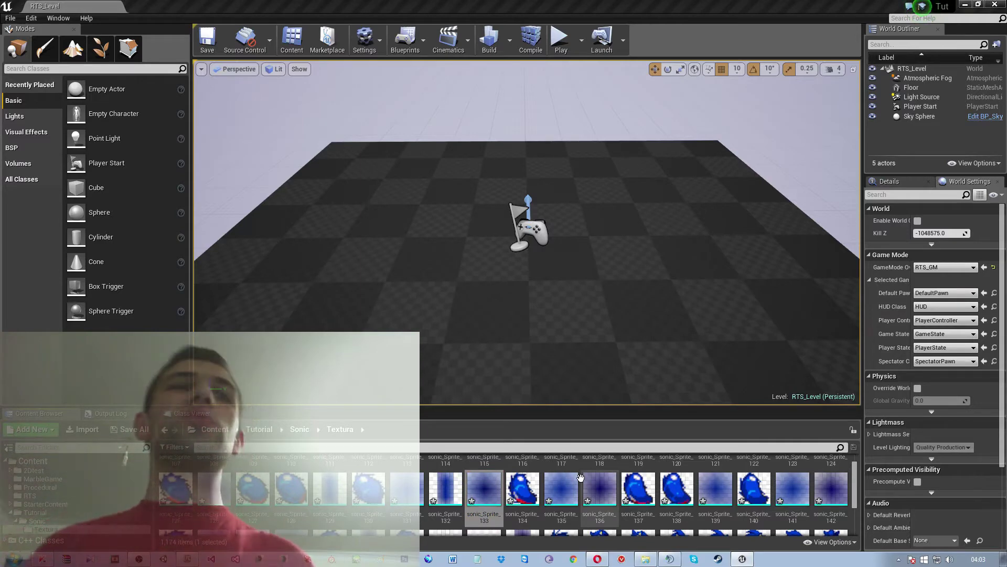
click(573, 485)
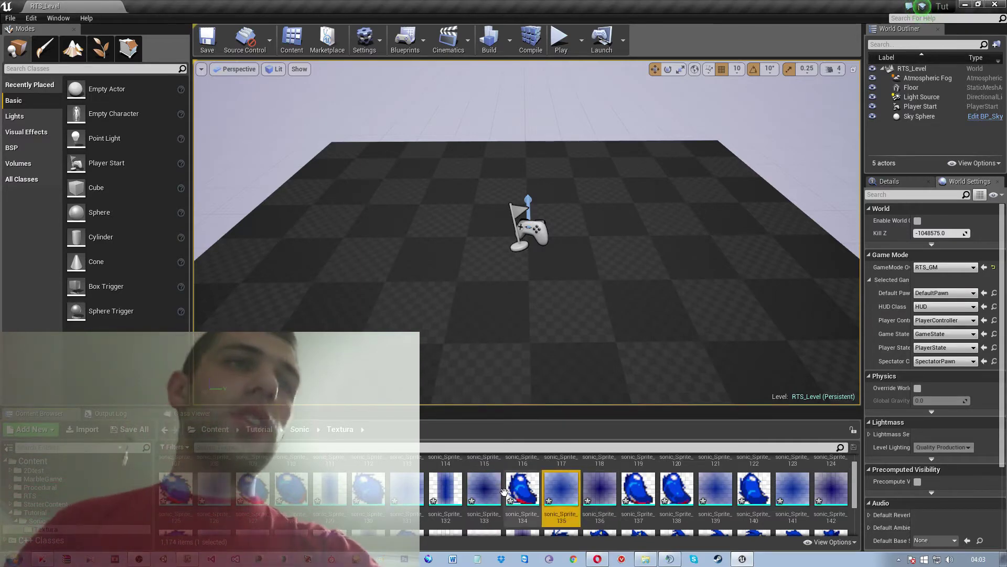
key(Left)
key(Left)
key(Left)
key(Left)
scroll(436, 505, up, 5)
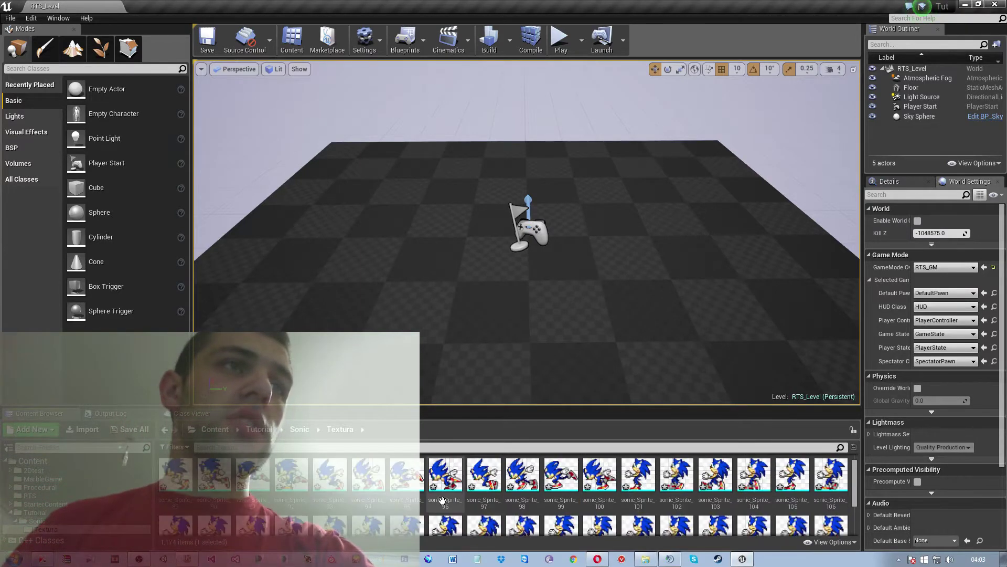
scroll(437, 502, up, 2)
scroll(438, 499, up, 2)
scroll(440, 497, up, 2)
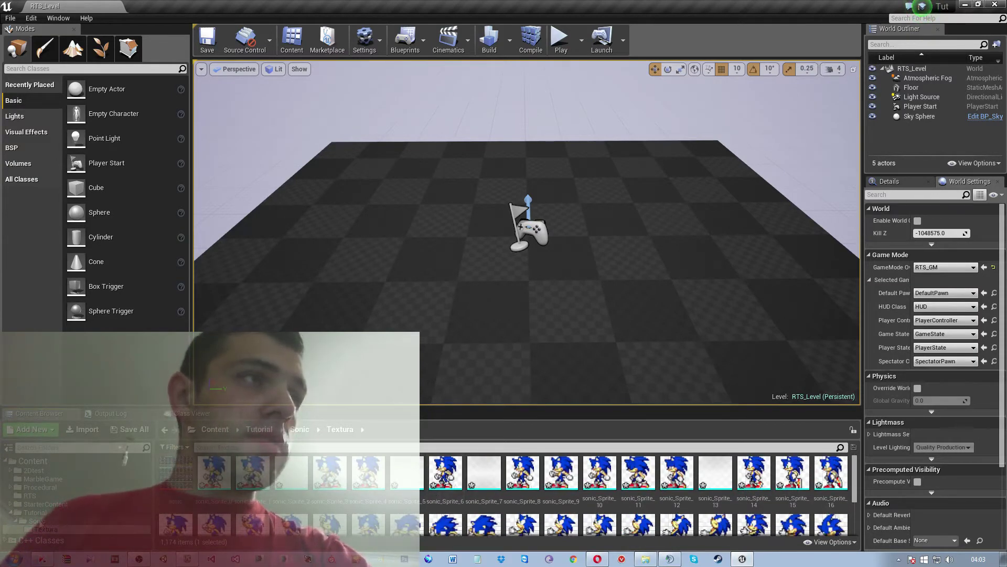
click(36, 520)
- Create a new folder named Sprites inside Sonic
right_click(254, 474)
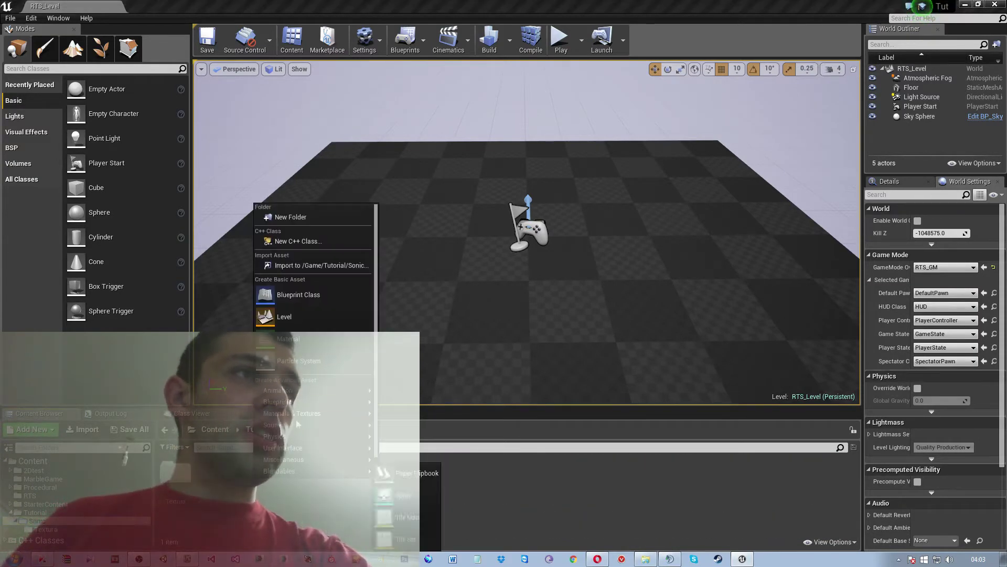
click(297, 215)
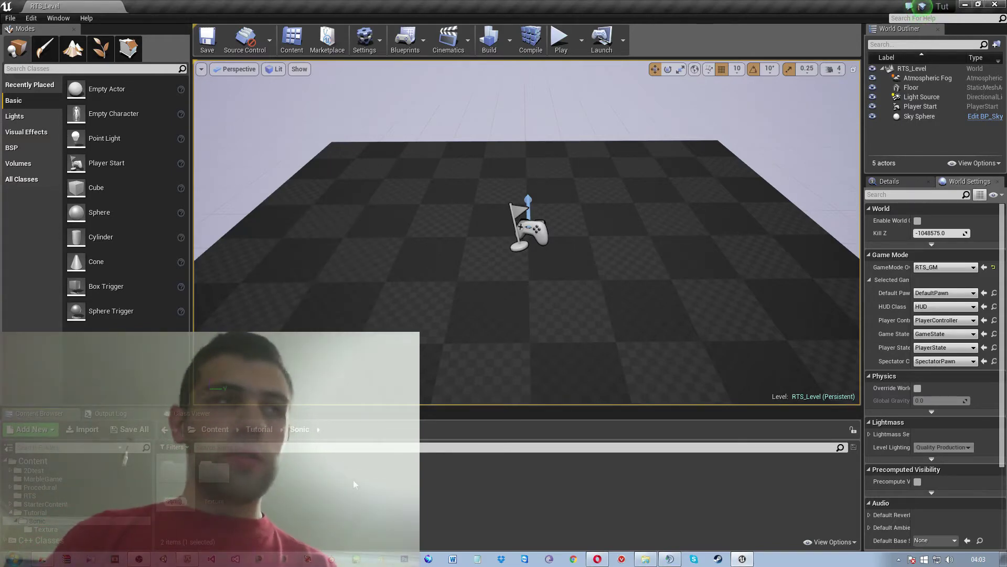
click(353, 479)
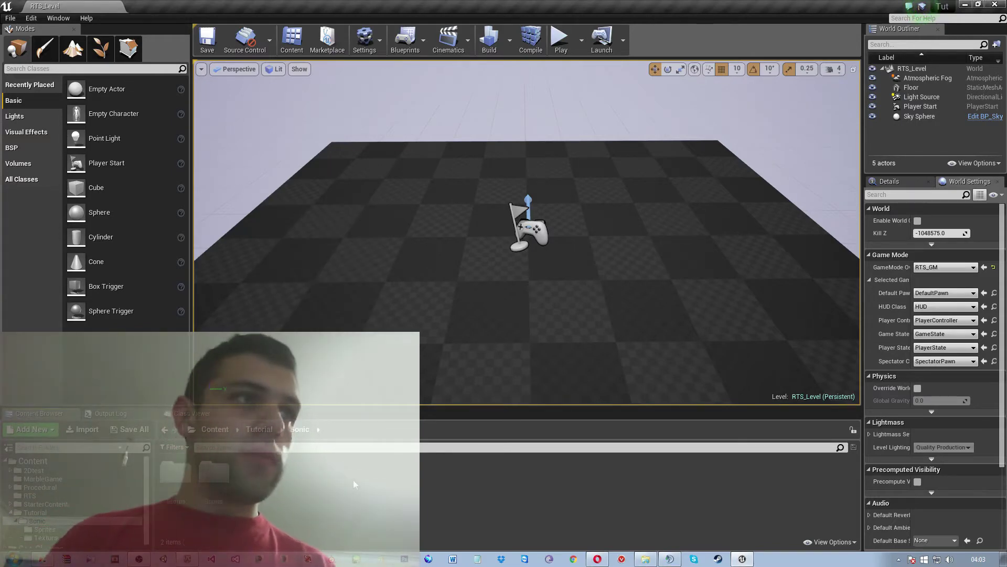
- Select all the sprites in Textura and drag them onto the Sprites folder
double_click(180, 478)
scroll(267, 479, down, 5)
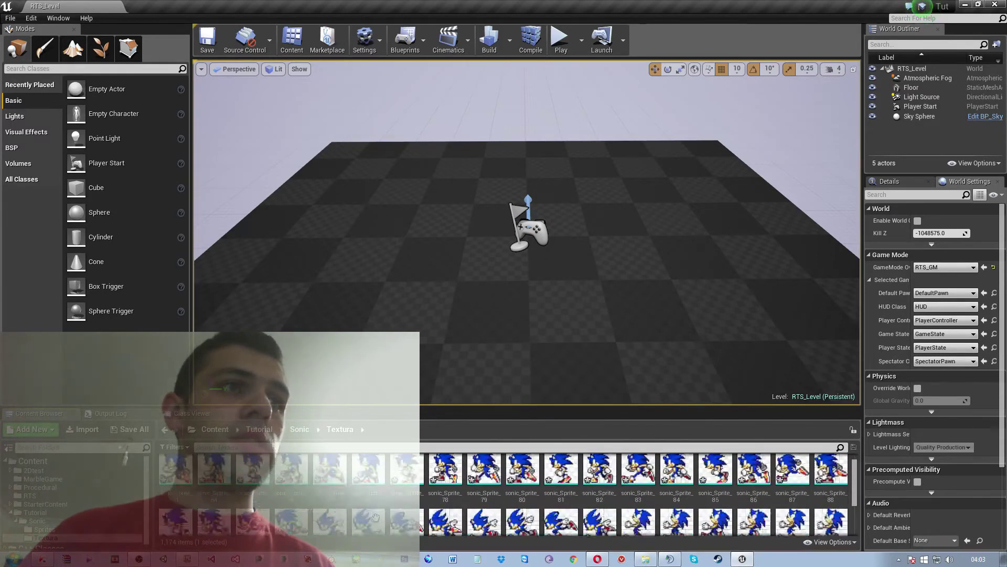
drag(855, 503, 854, 527)
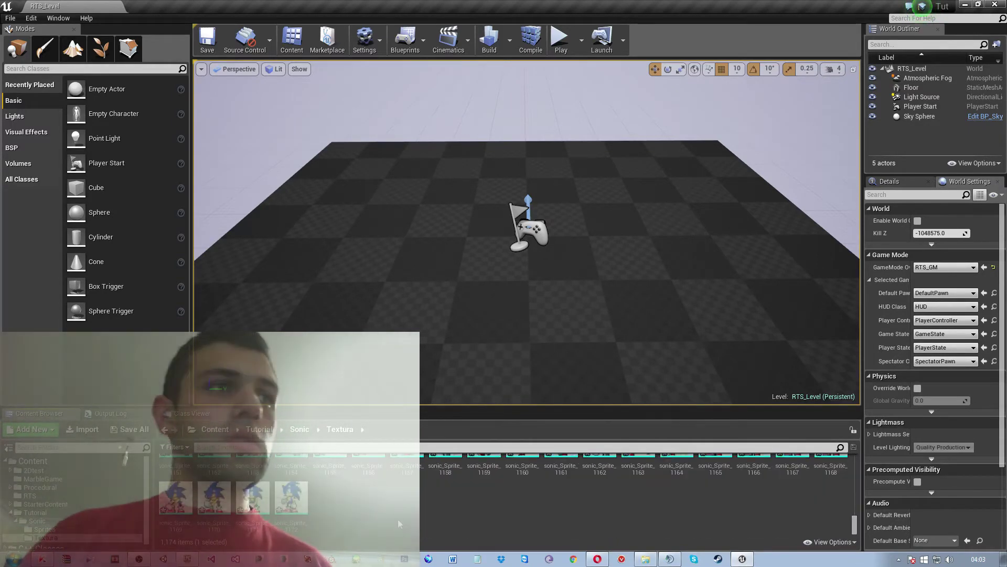
shift+click(292, 508)
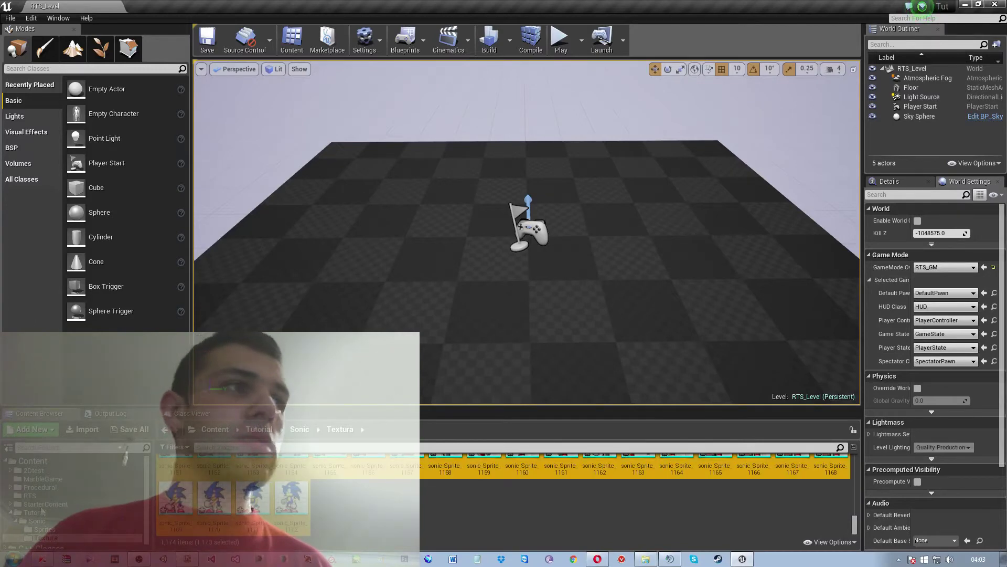
click(7, 448)
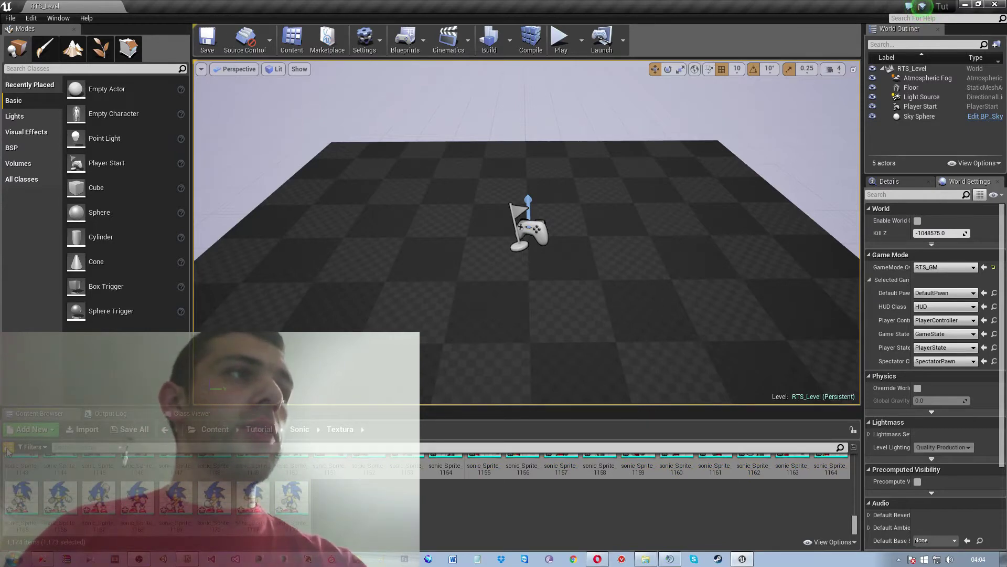
click(8, 448)
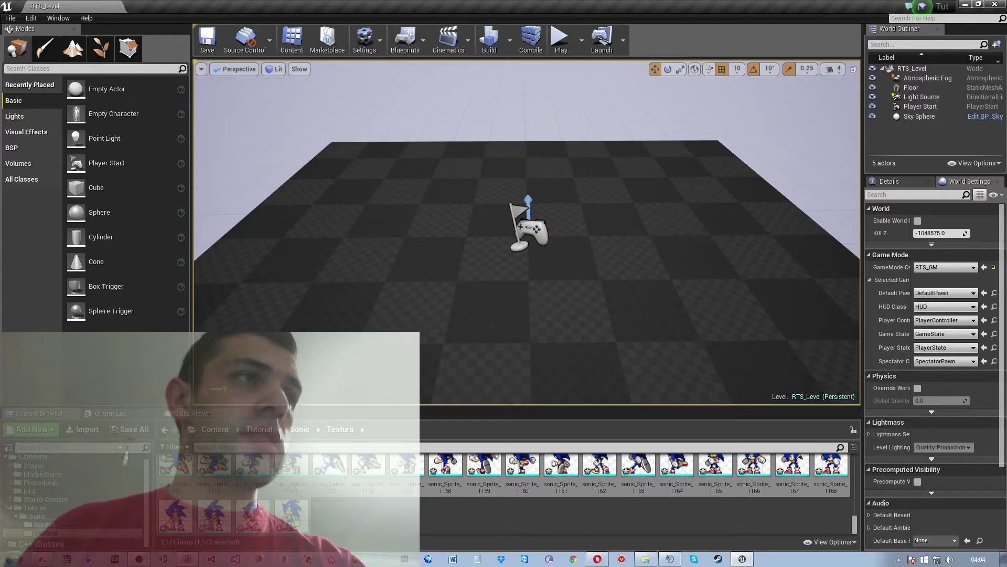
key(ctrl+a)
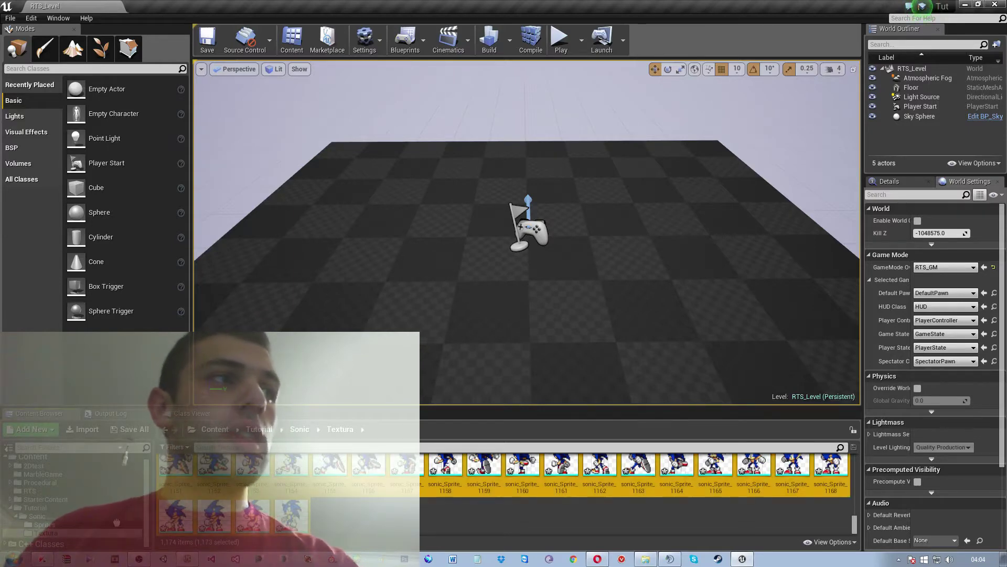
drag(77, 535, 78, 537)
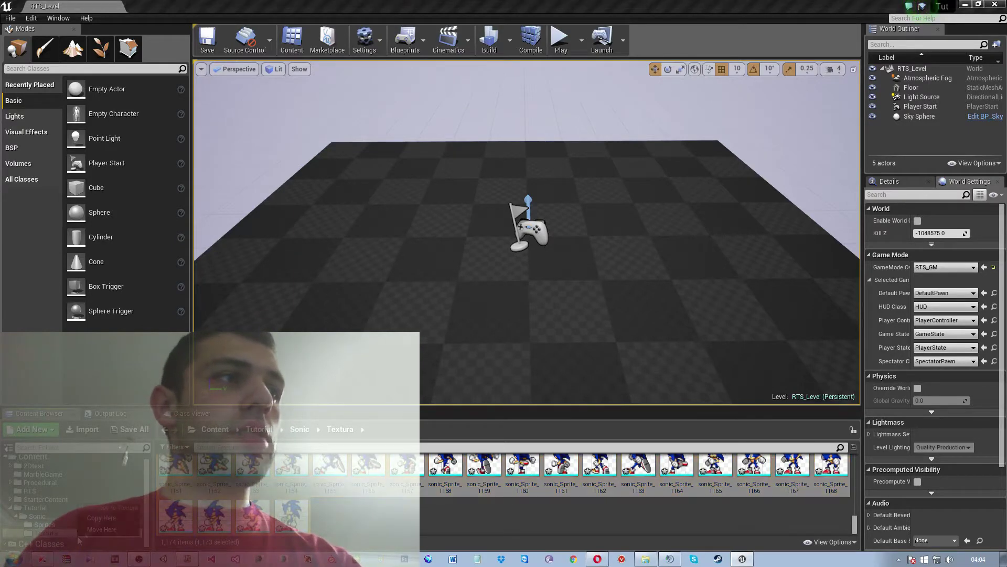
- Choose Move Here to move the selected sprites into the Sprites folder
click(106, 530)
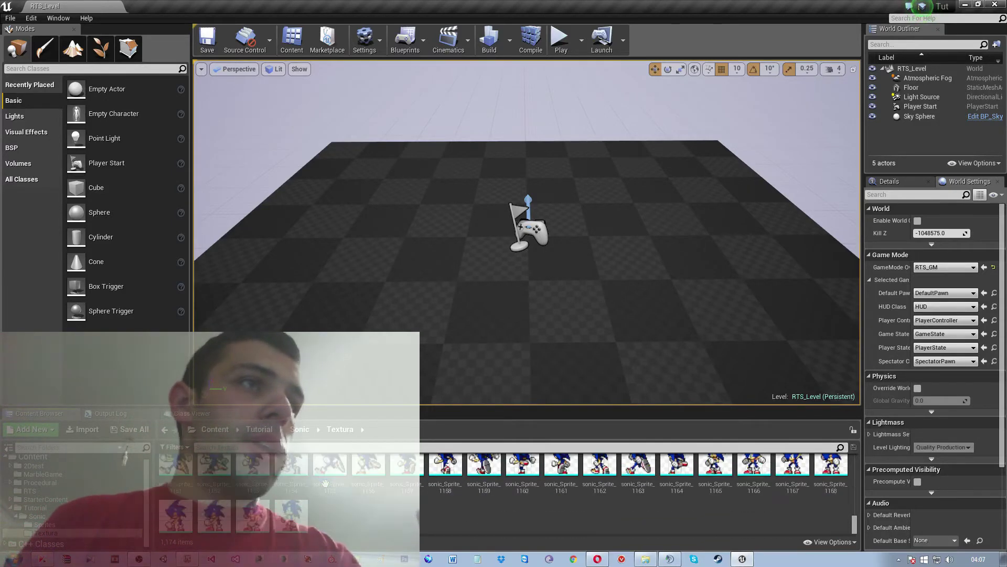
- Check what the Sprites folder contains, then go back to the Textura folder
scroll(315, 483, up, 3)
scroll(299, 483, up, 3)
scroll(287, 484, up, 3)
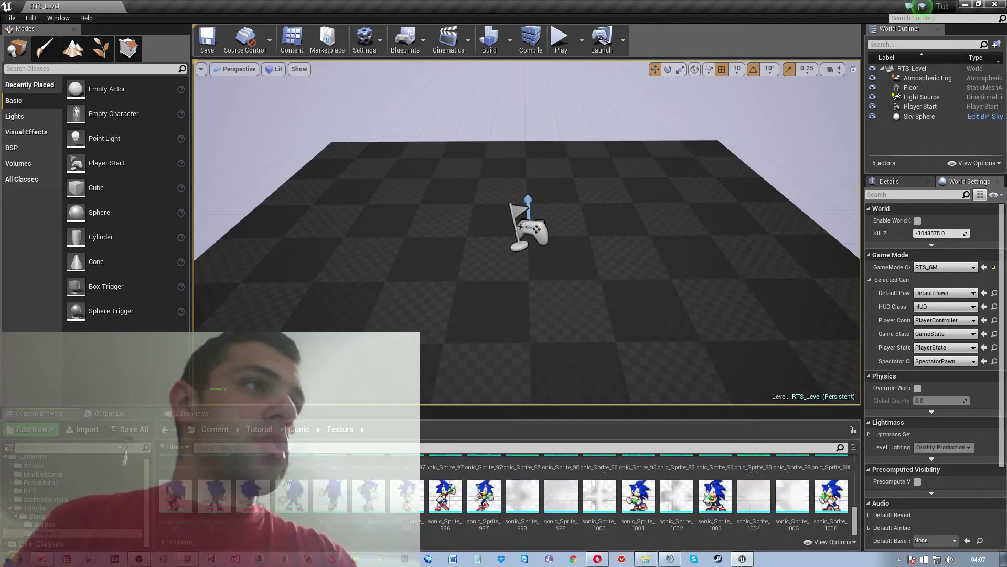
scroll(287, 484, up, 3)
click(55, 525)
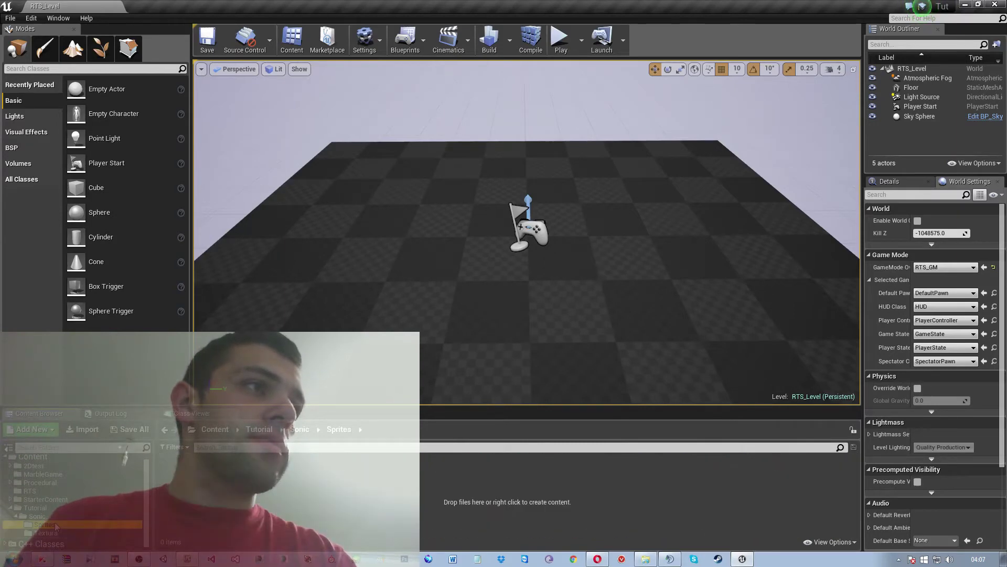
click(57, 534)
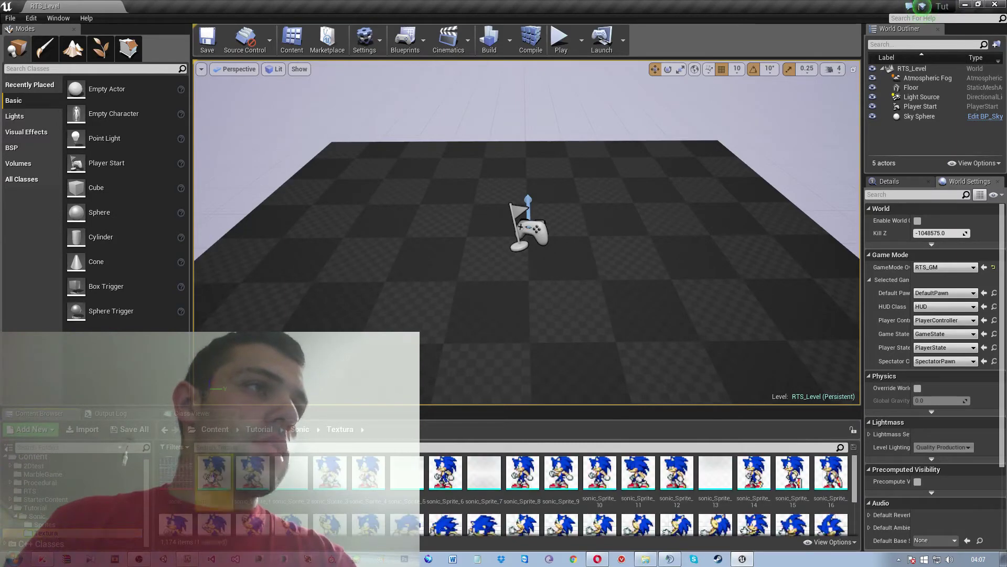
- Select every Sonic sprite in Textura and move them all into the Sprites folder
scroll(367, 499, down, 2)
scroll(446, 504, down, 3)
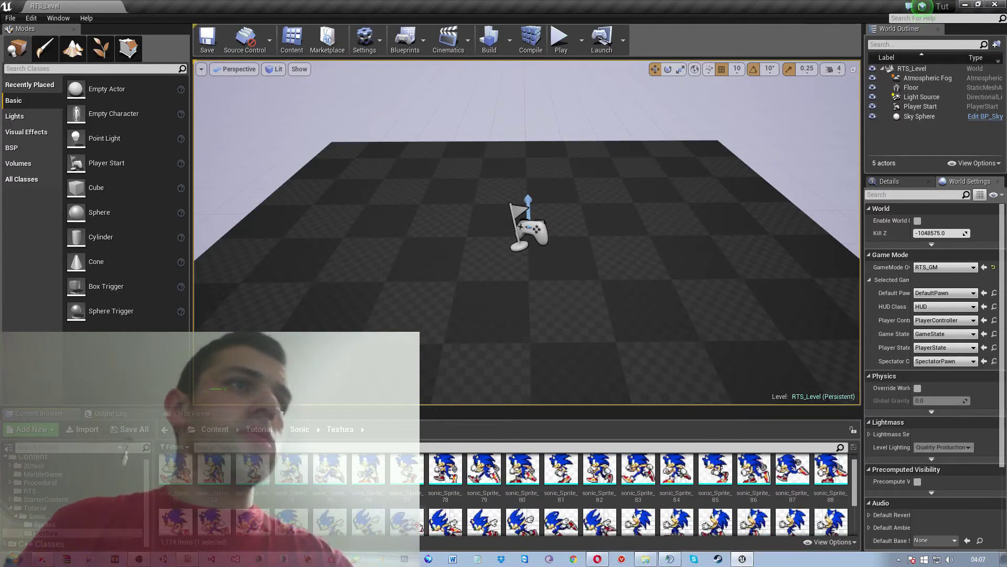
scroll(523, 510, down, 3)
scroll(523, 509, down, 3)
scroll(524, 510, down, 3)
scroll(530, 511, down, 3)
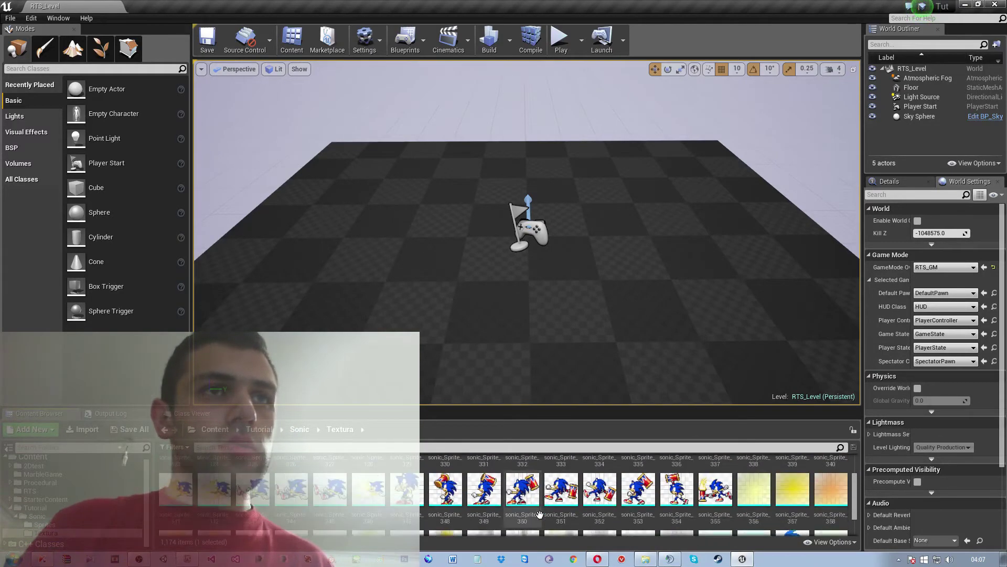
scroll(540, 514, down, 3)
scroll(540, 514, down, 3)
scroll(539, 514, down, 3)
scroll(540, 514, down, 3)
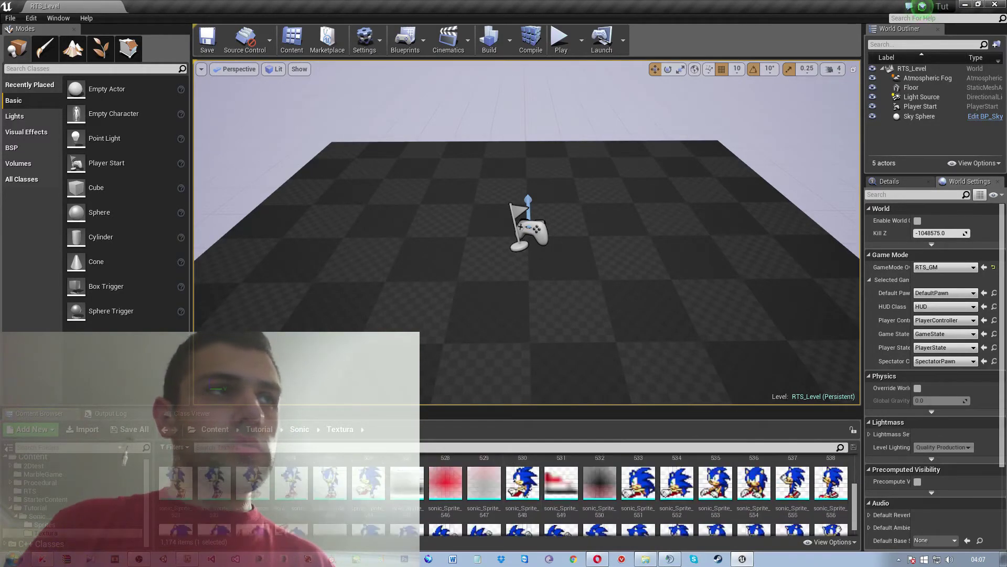
scroll(231, 504, down, 3)
scroll(231, 504, down, 3)
scroll(232, 504, down, 3)
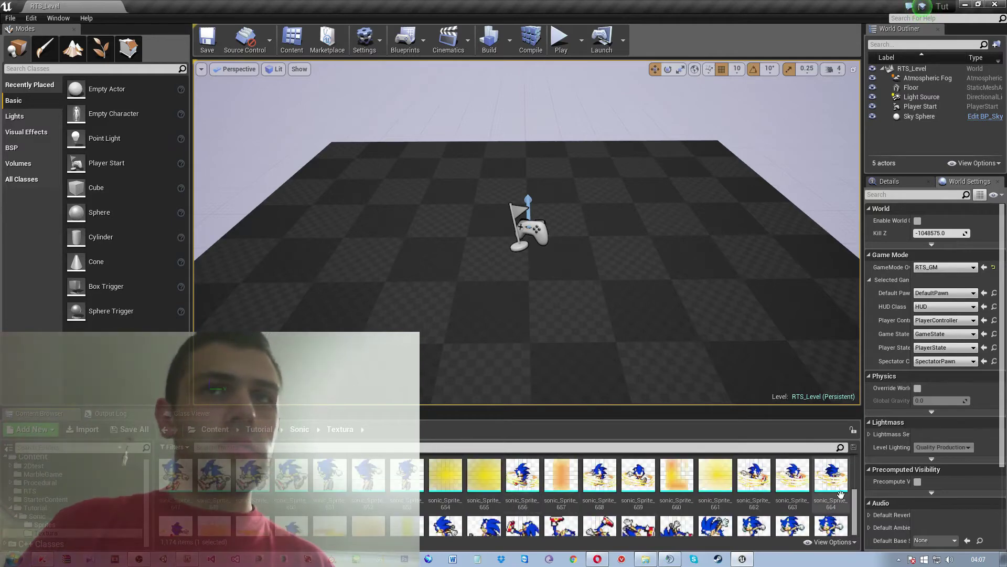
drag(854, 516, 853, 536)
shift+click(292, 496)
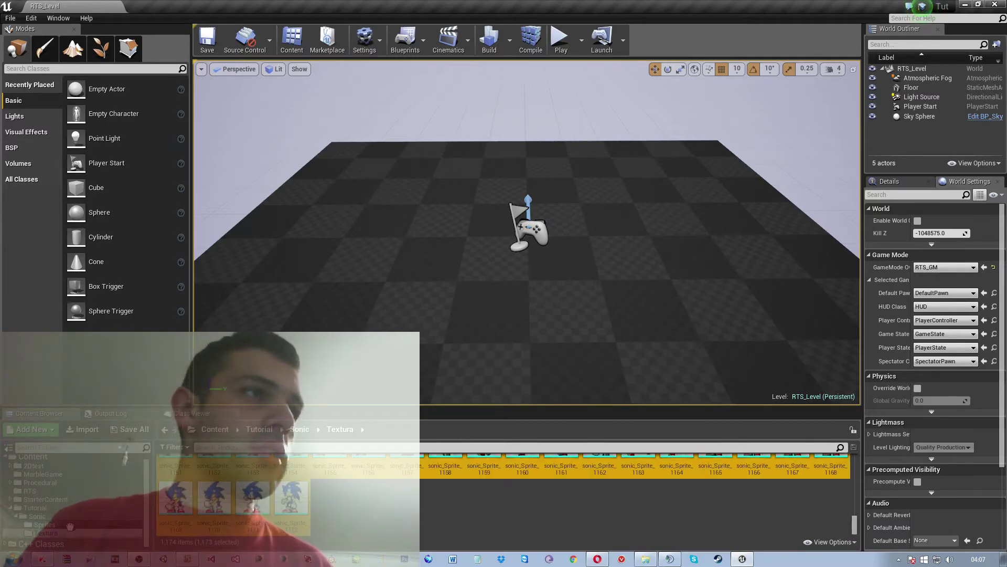
drag(70, 525, 71, 524)
click(100, 521)
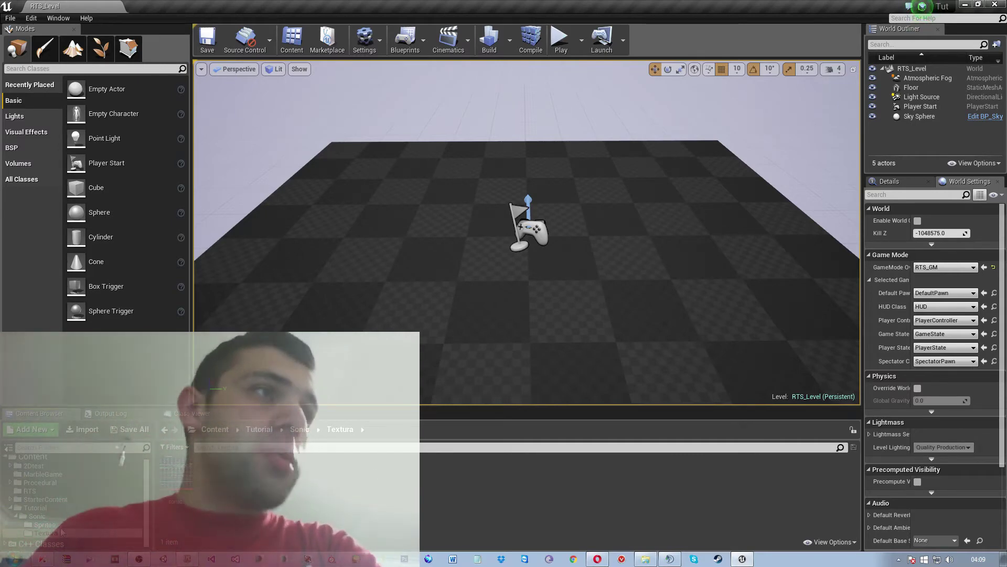
- In the Sprites folder, select sonic_Sprite_0 plus running sprites 12 and 14, and open their actions menu
click(46, 524)
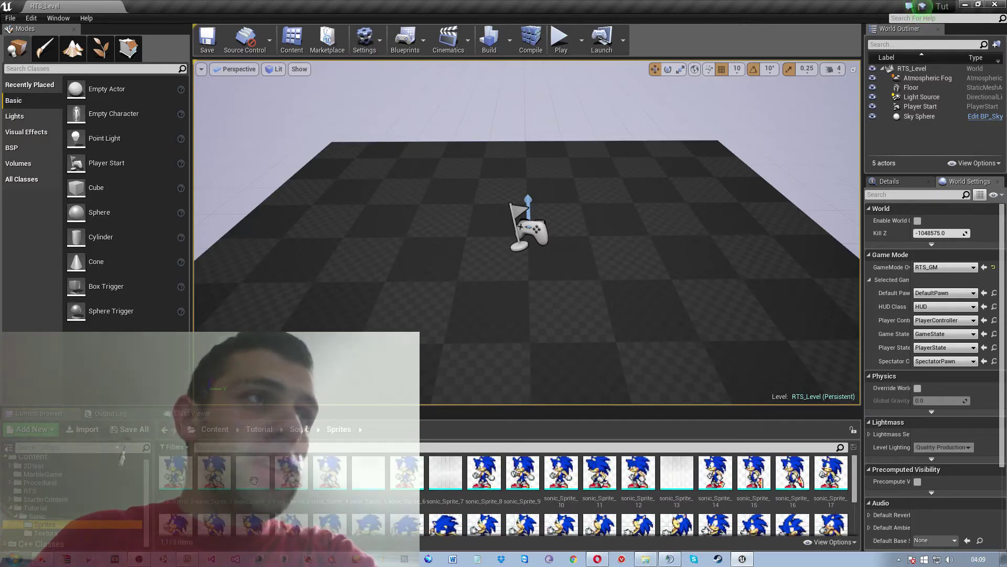
click(176, 473)
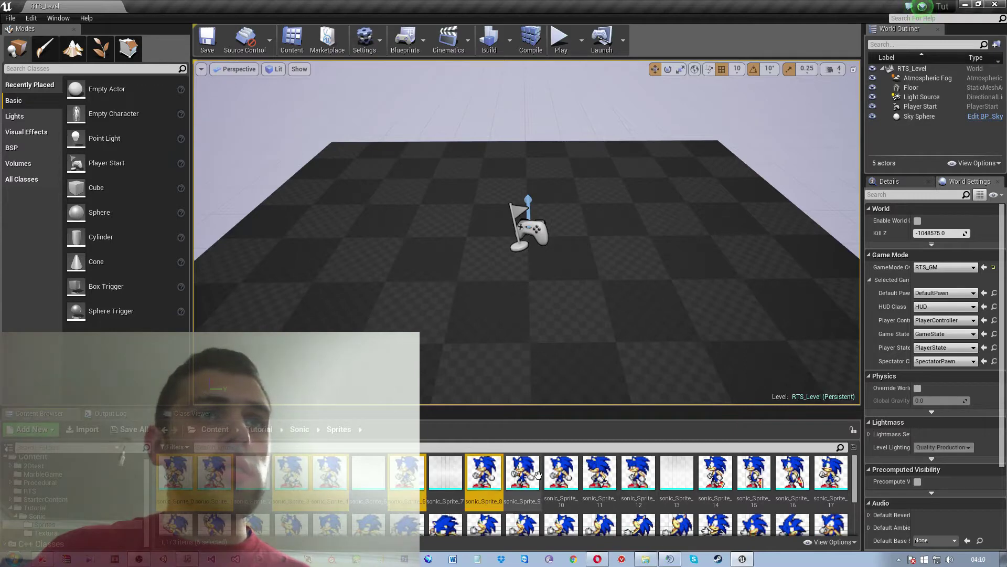
ctrl+click(638, 472)
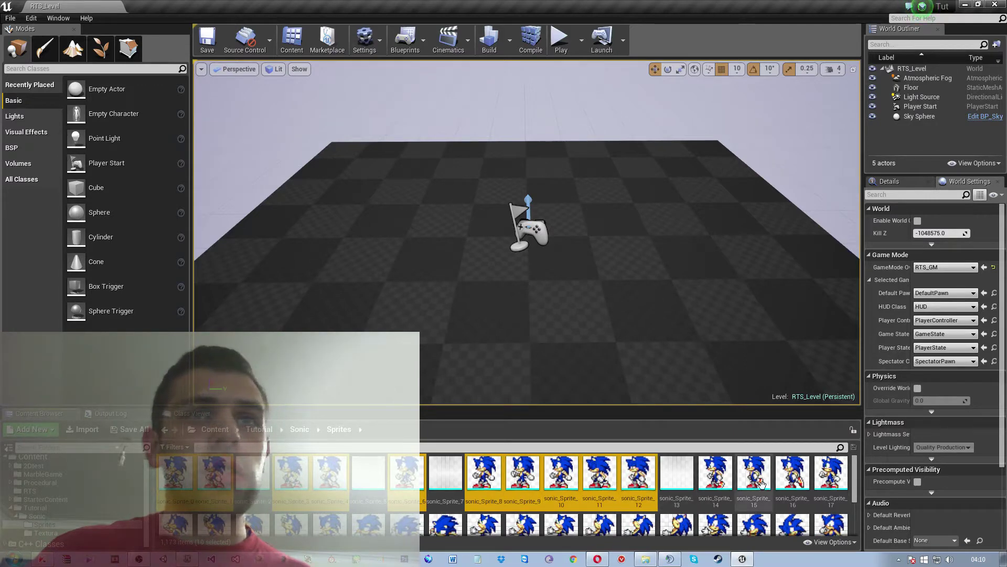
ctrl+click(715, 472)
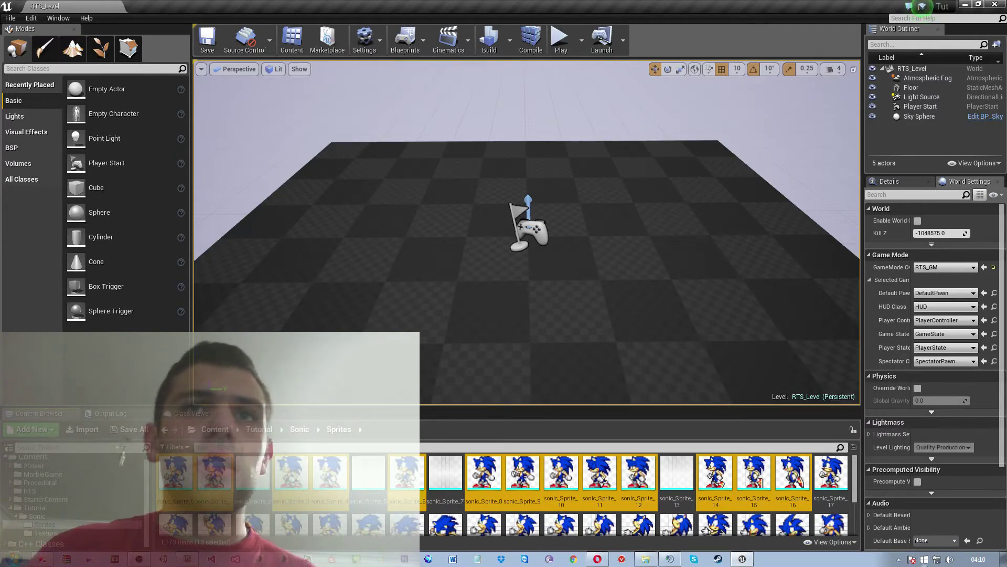
right_click(214, 476)
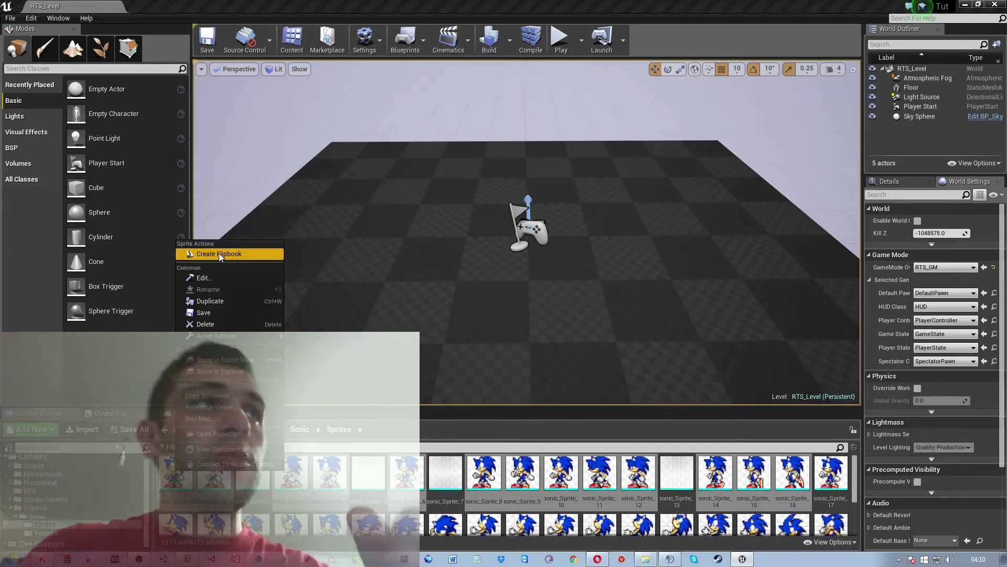
- Create a 13-frame Sonic flipbook at 7 frames per second, preview it, then close its editor
click(219, 253)
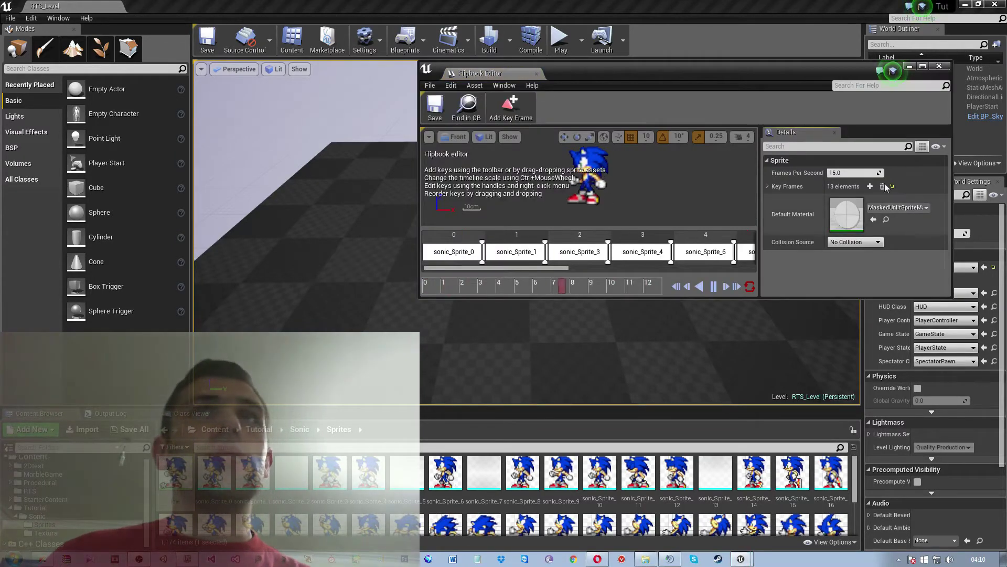
click(847, 174)
text(7)
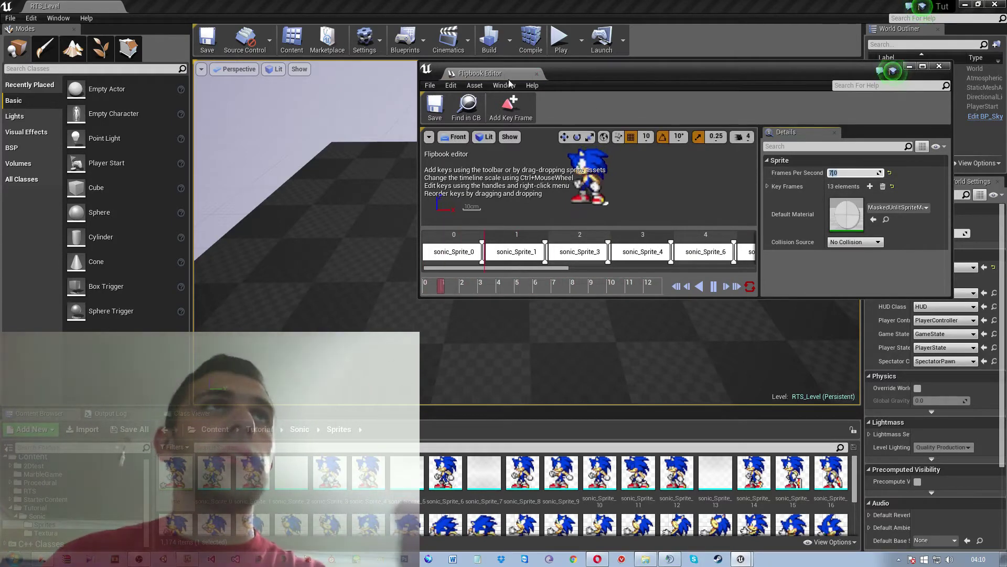
drag(480, 73, 256, 9)
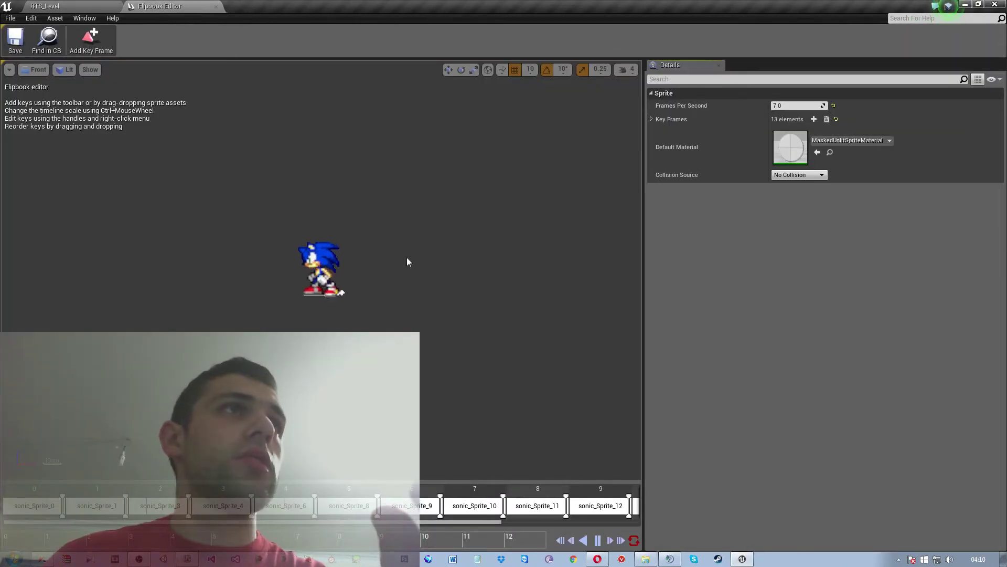
scroll(417, 281, up, 3)
mouse_move(361, 288)
right_down()
mouse_move(409, 284)
mouse_move(380, 337)
mouse_move(364, 310)
right_up()
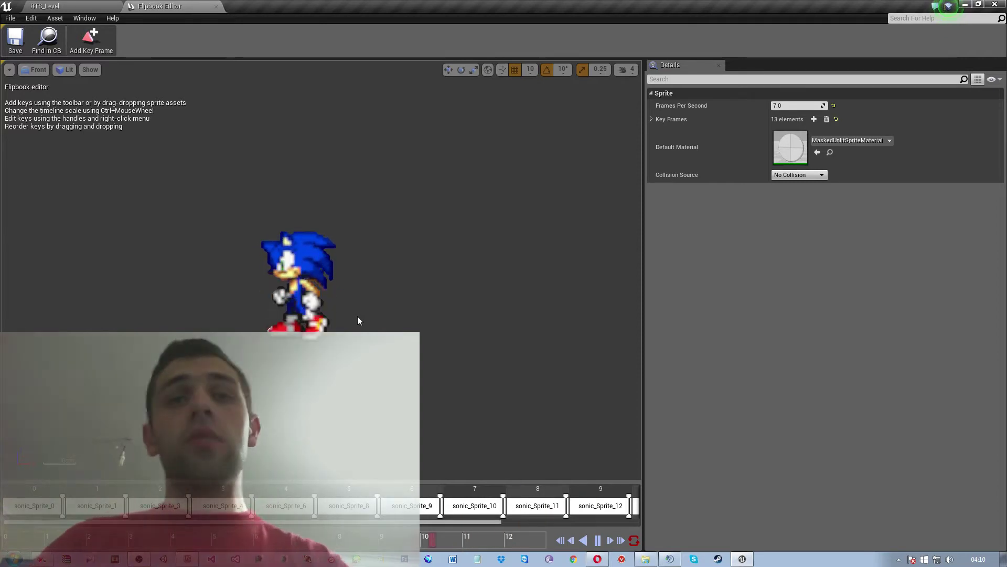
mouse_move(382, 291)
right_down()
mouse_move(272, 270)
mouse_move(376, 276)
right_up()
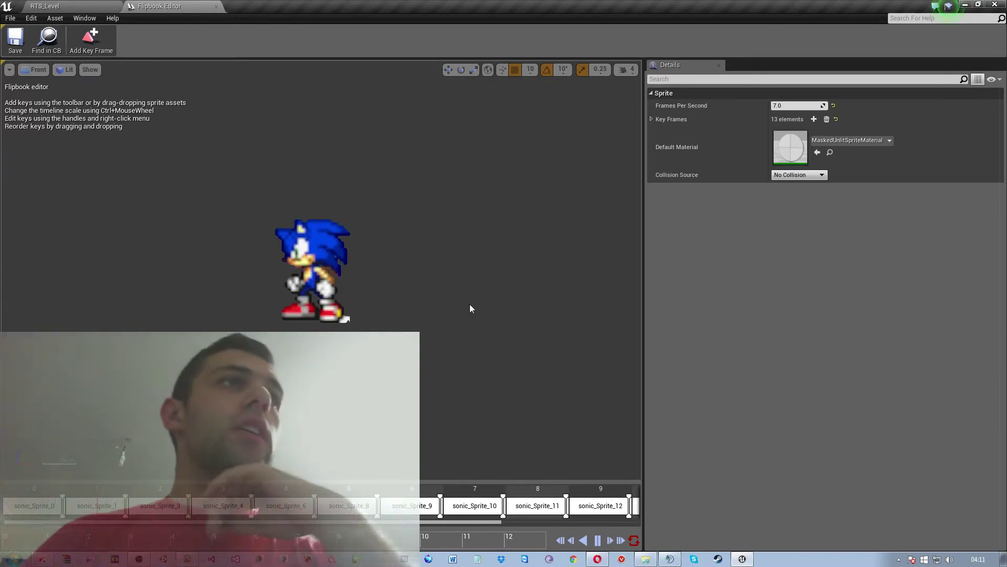
click(215, 7)
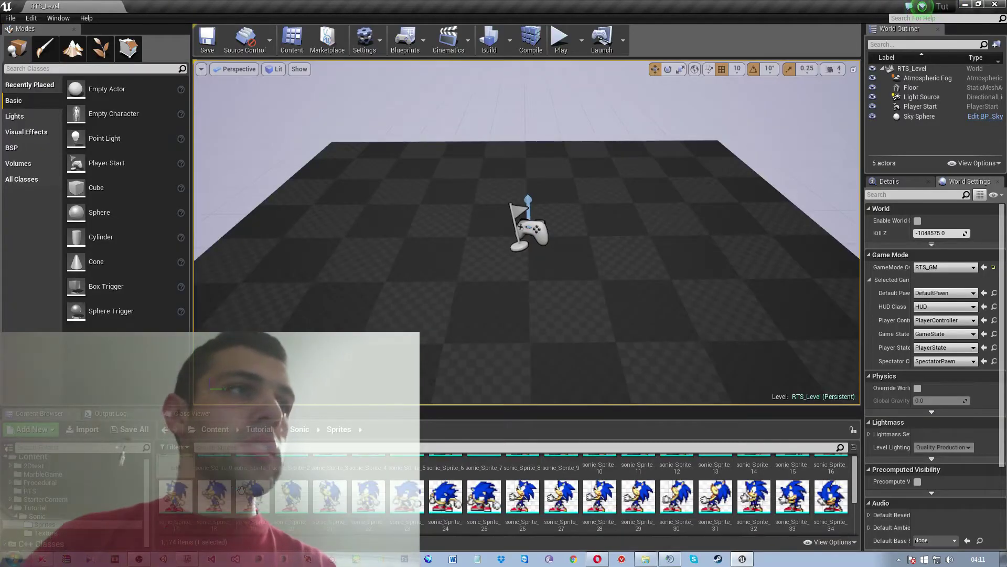
- Create a new folder named Anims inside the Sonic folder
scroll(241, 490, up, 1)
click(37, 516)
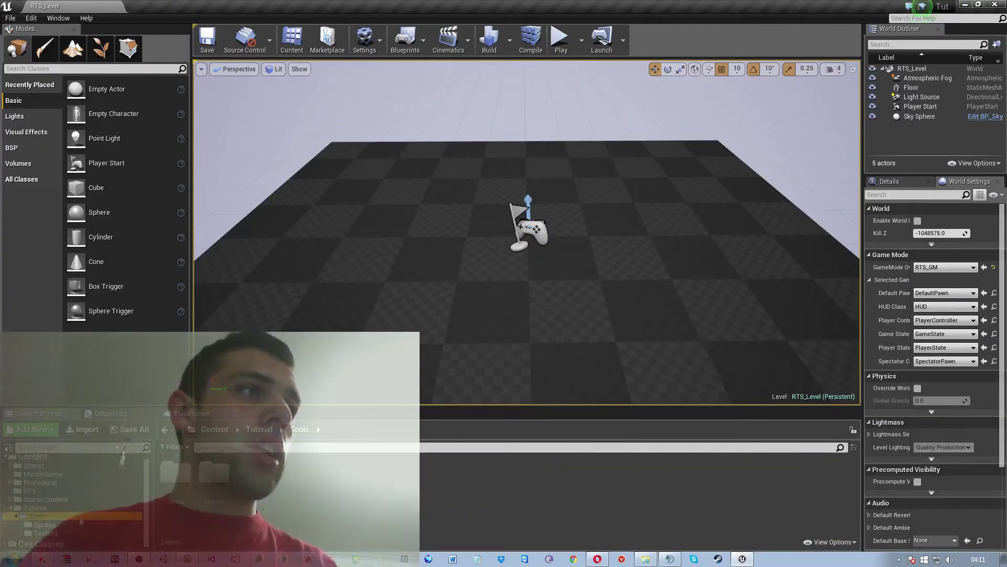
right_click(279, 488)
click(319, 223)
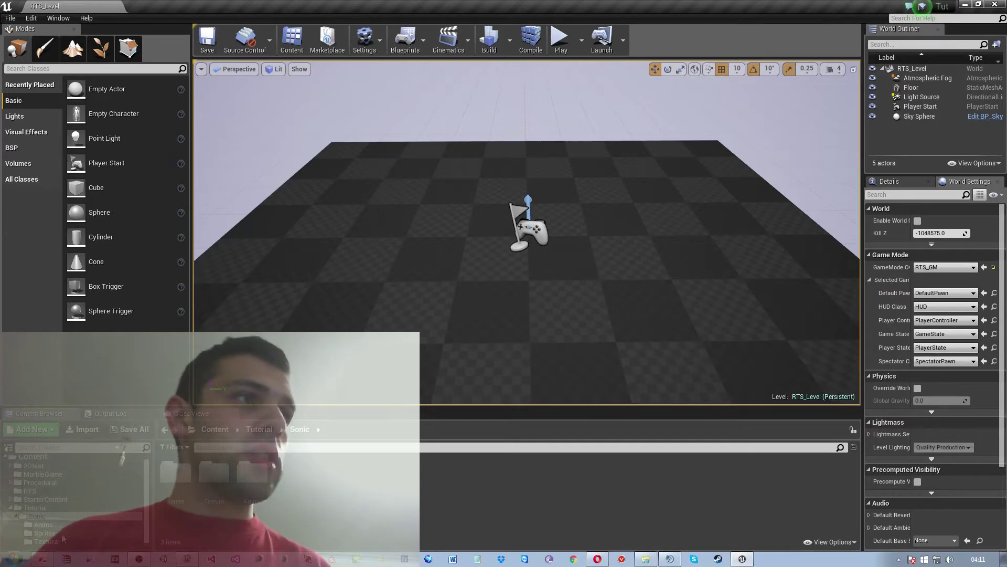
- Move the Sonic flipbook from Sprites into the Anims folder
click(82, 531)
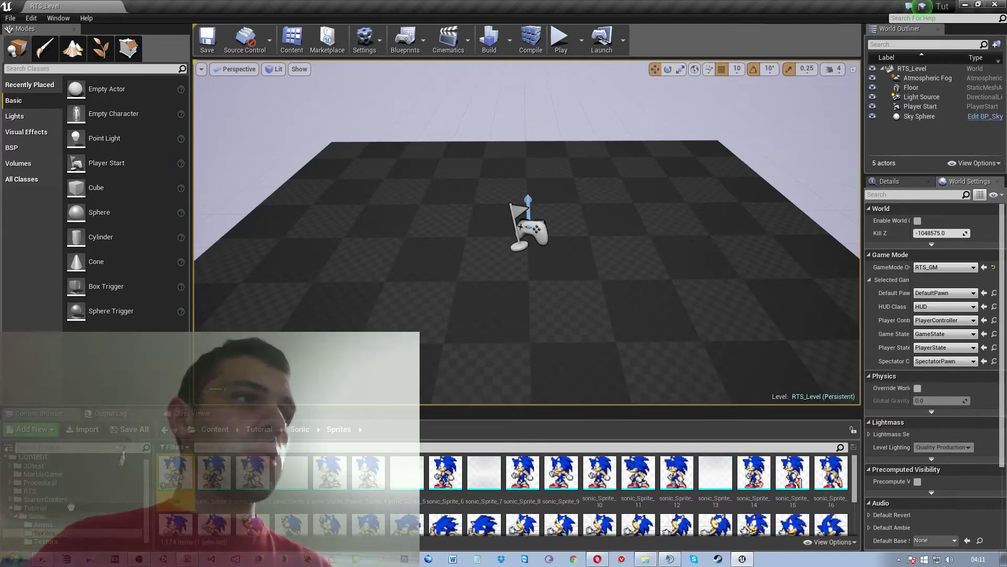
drag(169, 475, 47, 524)
click(116, 521)
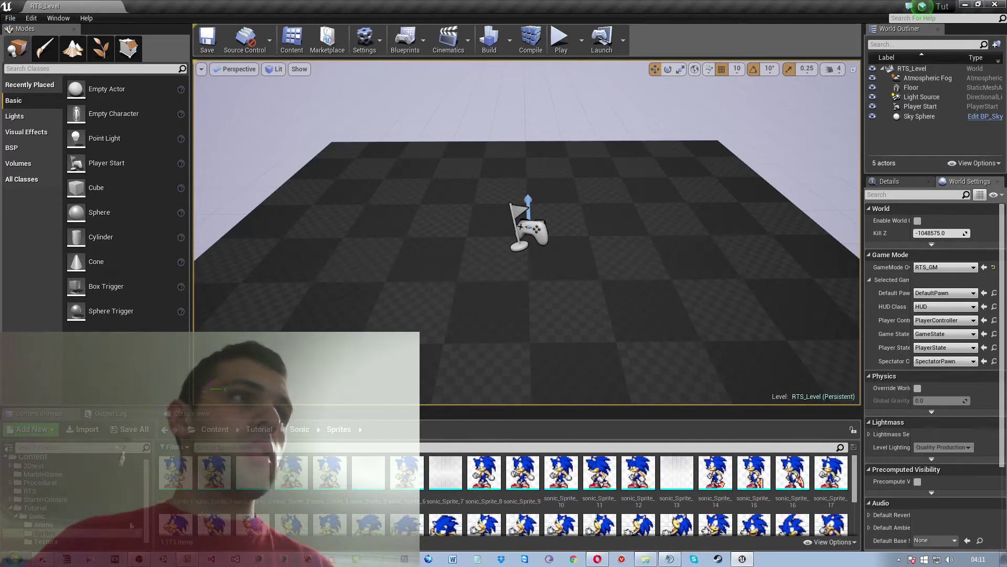
- Scroll down the Sprites folder and select sonic_Sprite_77
scroll(518, 489, down, 2)
scroll(550, 493, down, 2)
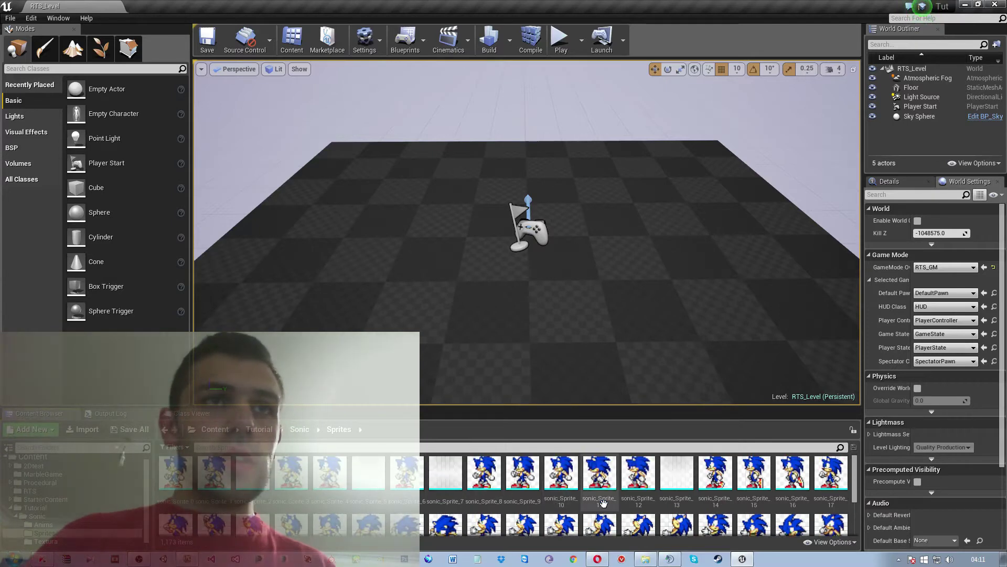
scroll(577, 499, down, 2)
scroll(604, 504, down, 2)
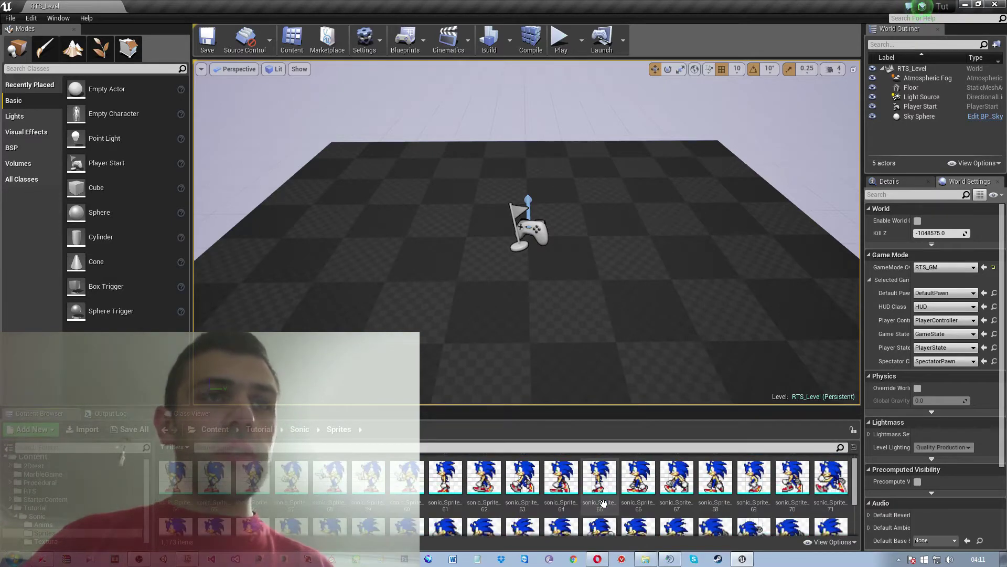
scroll(629, 505, down, 2)
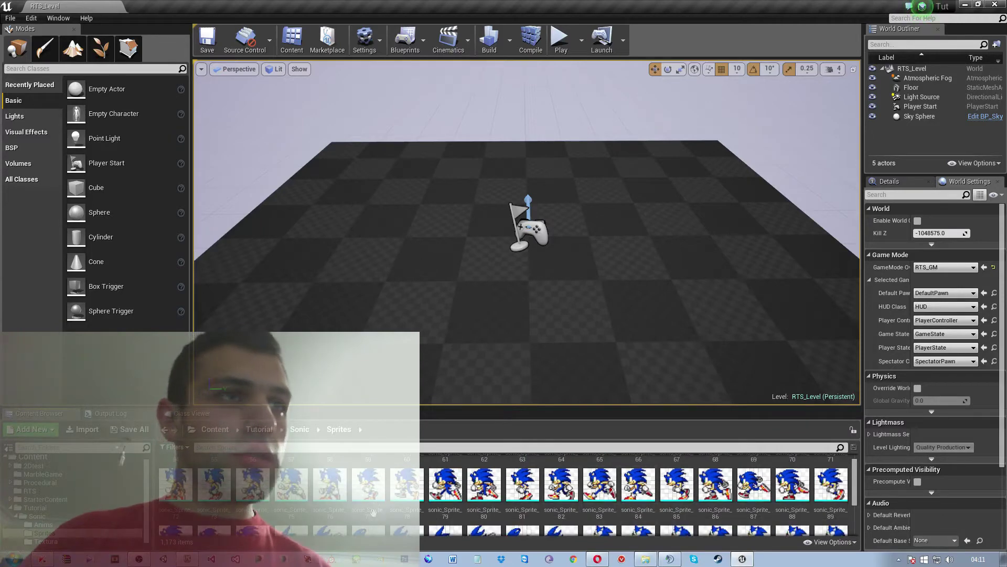
click(368, 491)
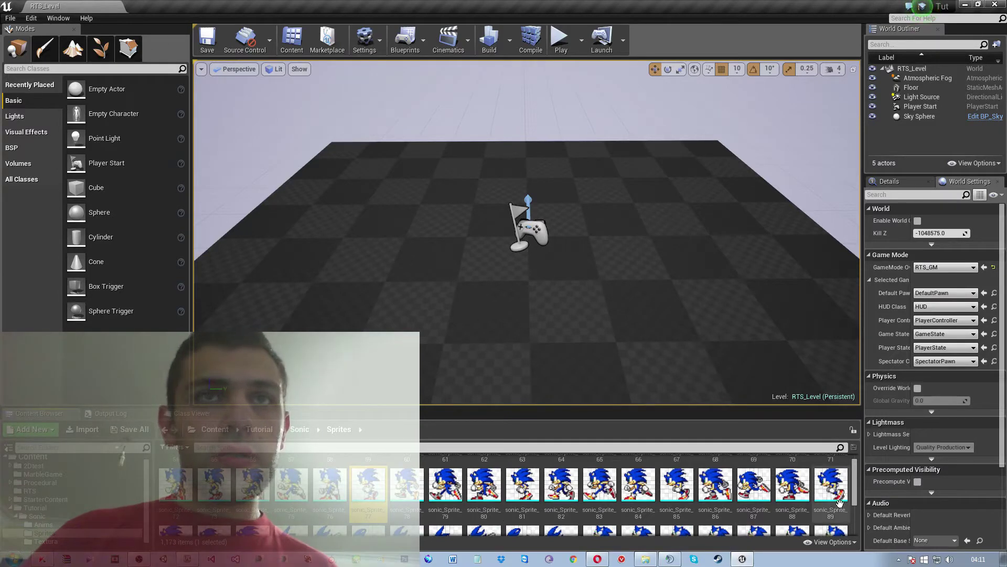
scroll(818, 498, down, 1)
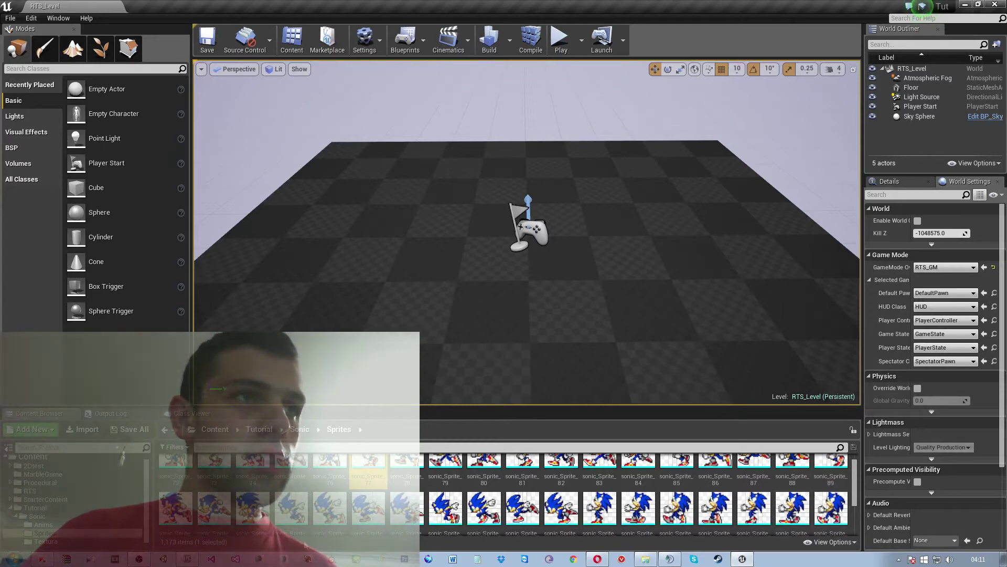
- Create a 16-frame flipbook from sprites 77 to 92 and preview it
shift+click(257, 510)
right_click(253, 509)
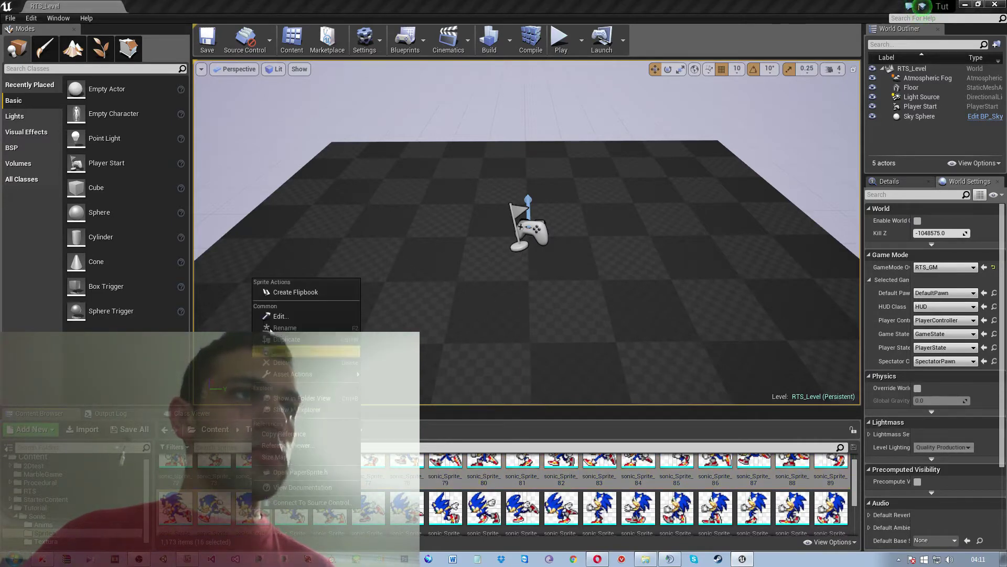
click(284, 293)
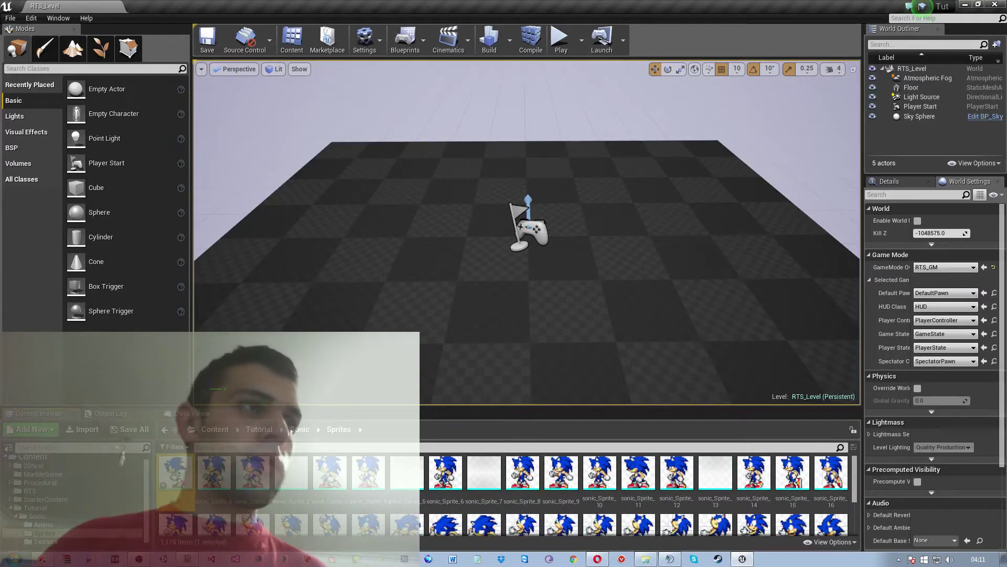
double_click(175, 472)
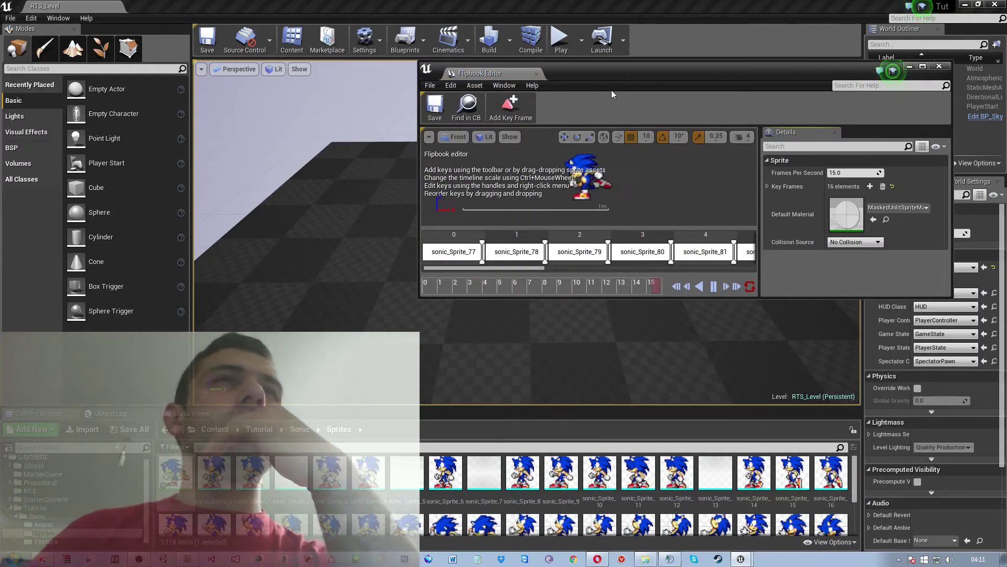
click(939, 66)
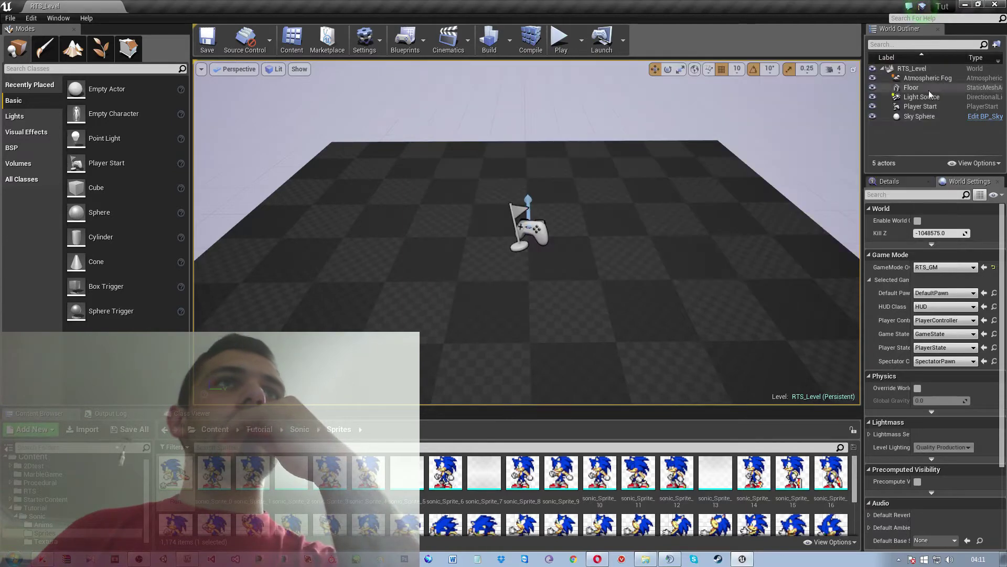
- Delete the Run flipbook asset and confirm the deletion
right_click(179, 469)
click(225, 323)
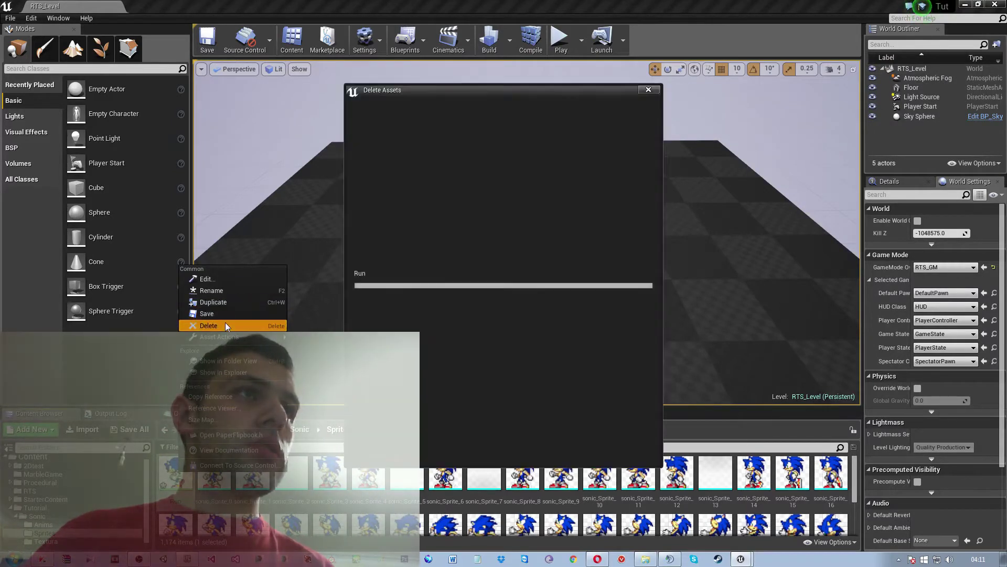
click(402, 448)
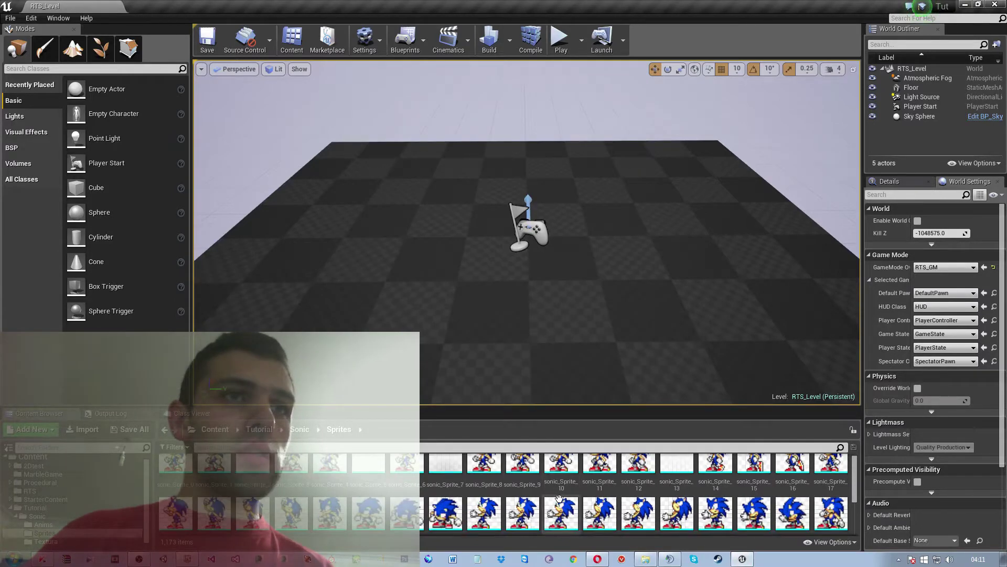
- Scroll down to the sprites around sonic_Sprite_84 and select sonic_Sprite_77
scroll(559, 498, down, 2)
scroll(560, 497, down, 1)
scroll(559, 498, down, 1)
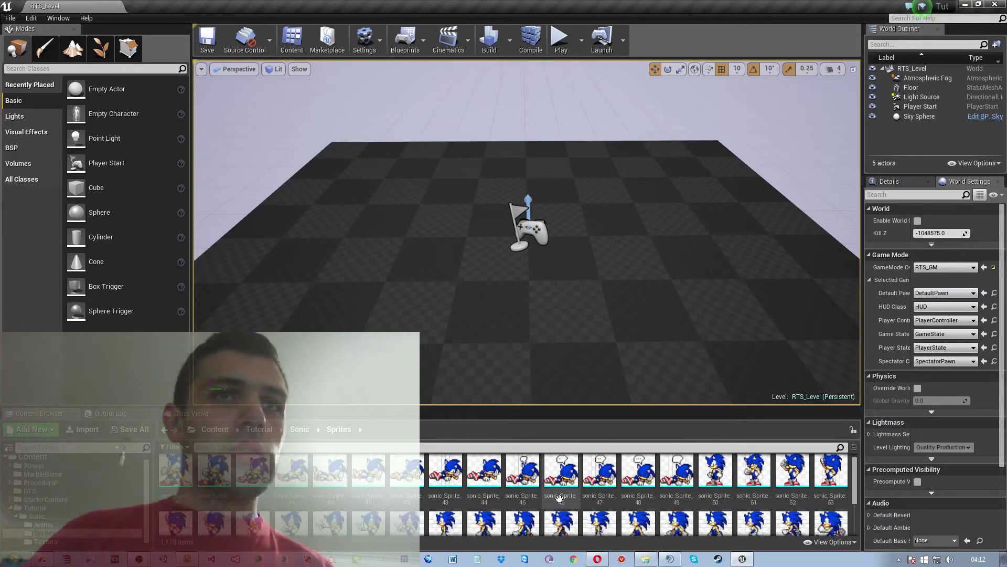
scroll(559, 497, down, 1)
scroll(560, 498, down, 1)
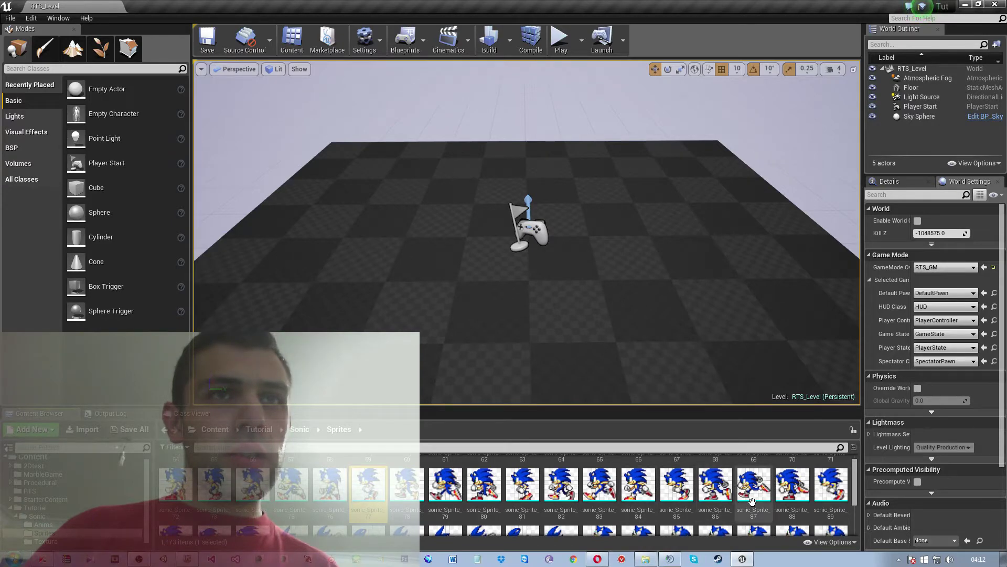
click(634, 497)
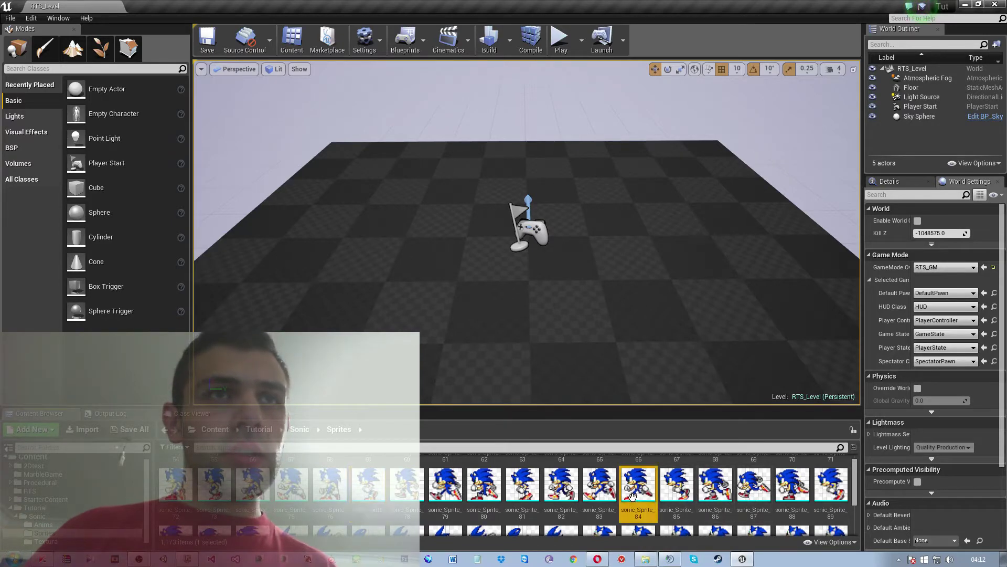
click(357, 490)
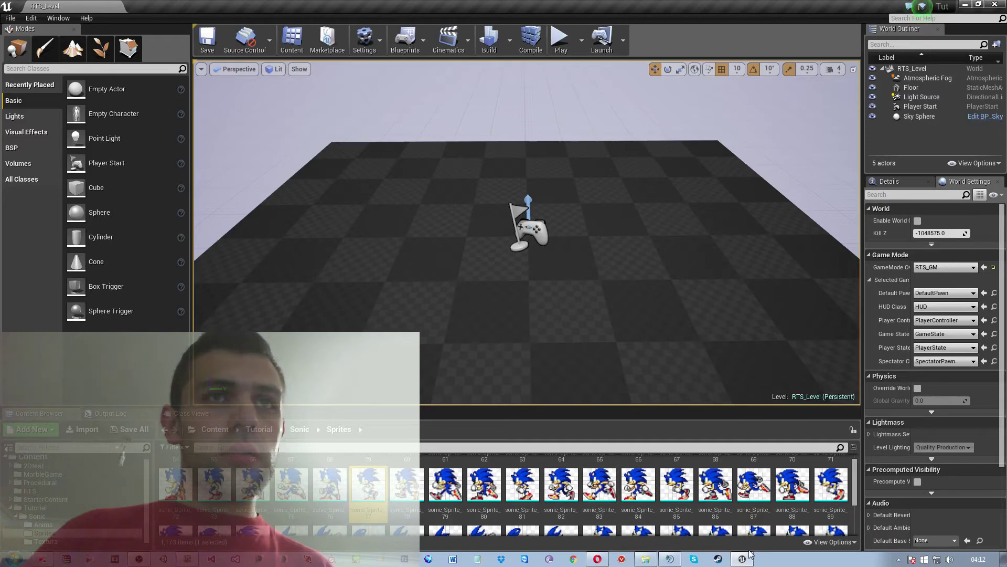
shift+click(555, 490)
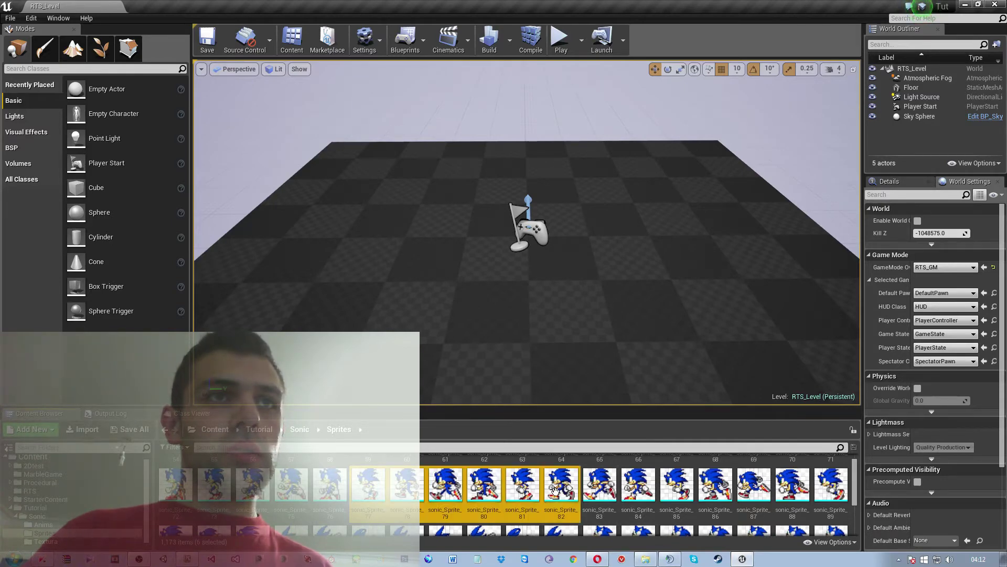
right_click(555, 491)
click(606, 275)
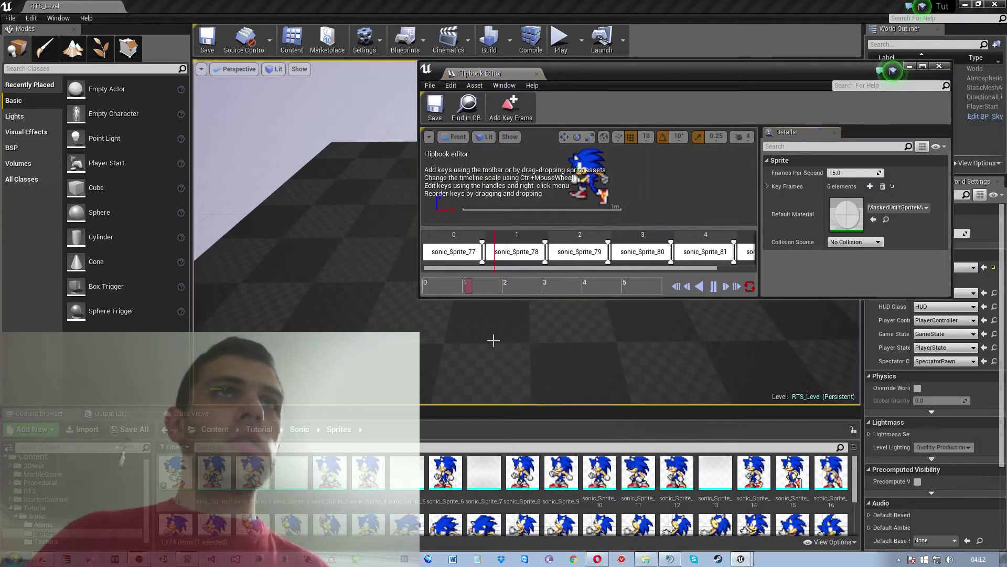
click(939, 66)
right_click(183, 472)
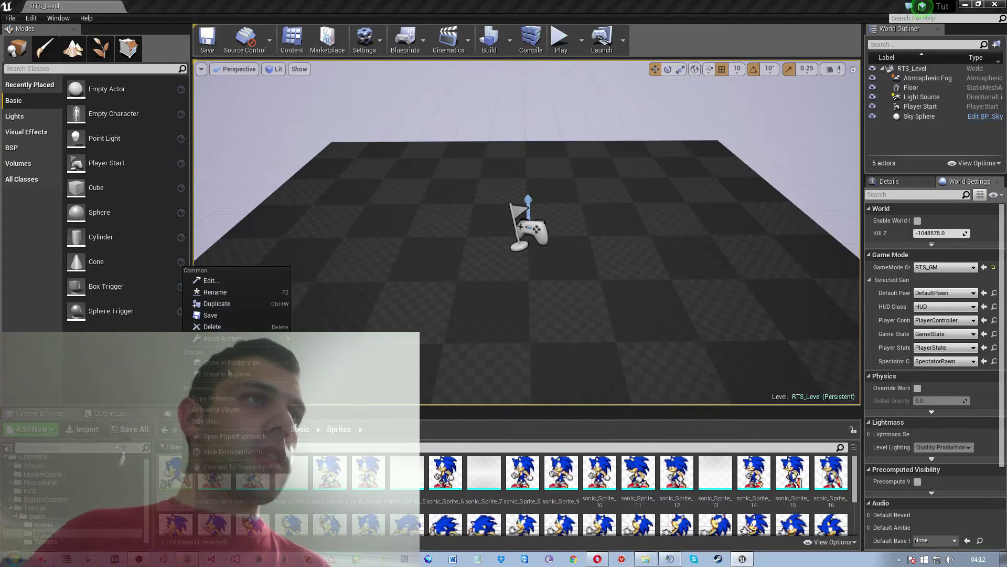
click(225, 328)
click(449, 445)
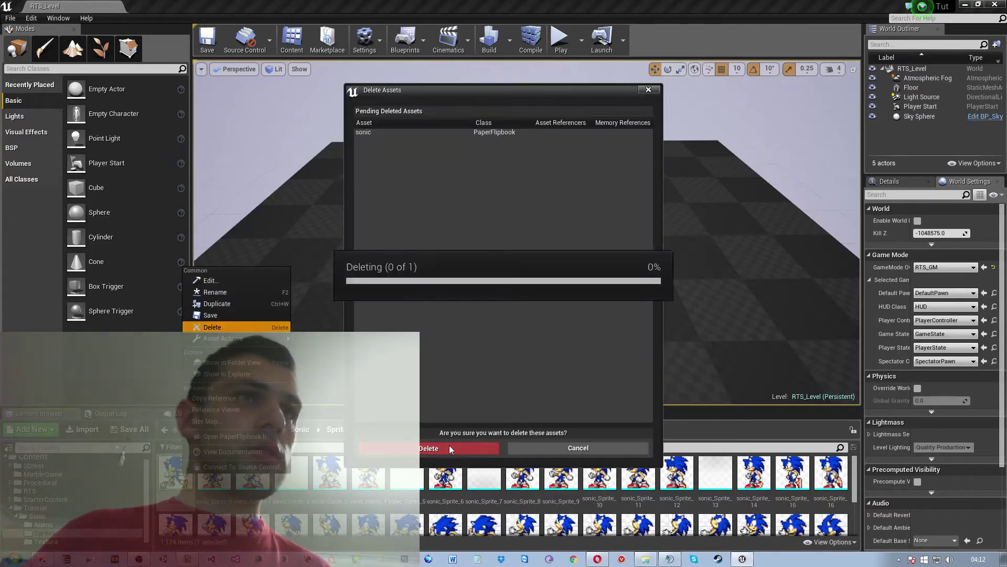
scroll(469, 478, down, 2)
scroll(469, 479, down, 2)
scroll(469, 479, down, 2)
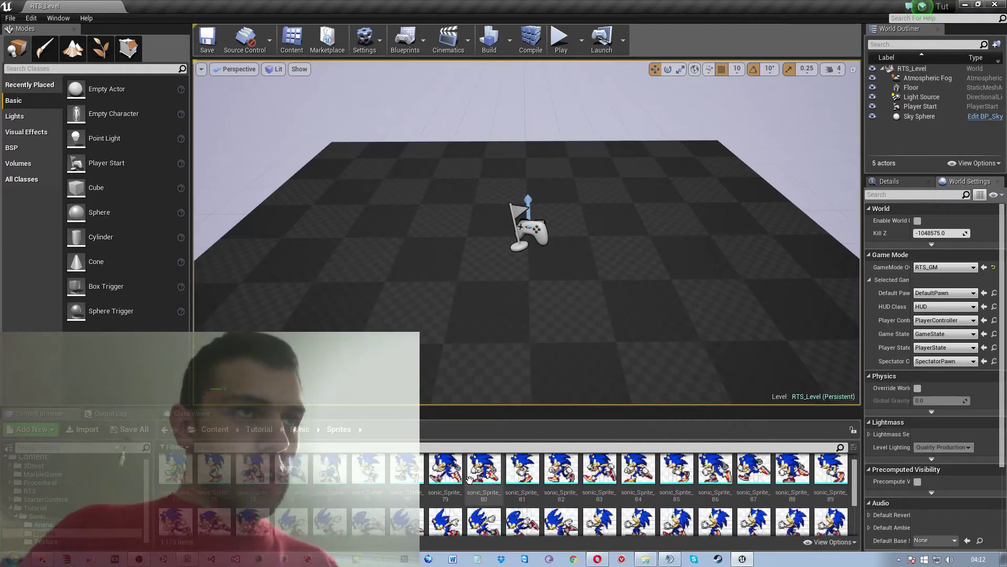
scroll(469, 478, down, 2)
scroll(470, 479, up, 2)
scroll(470, 481, up, 2)
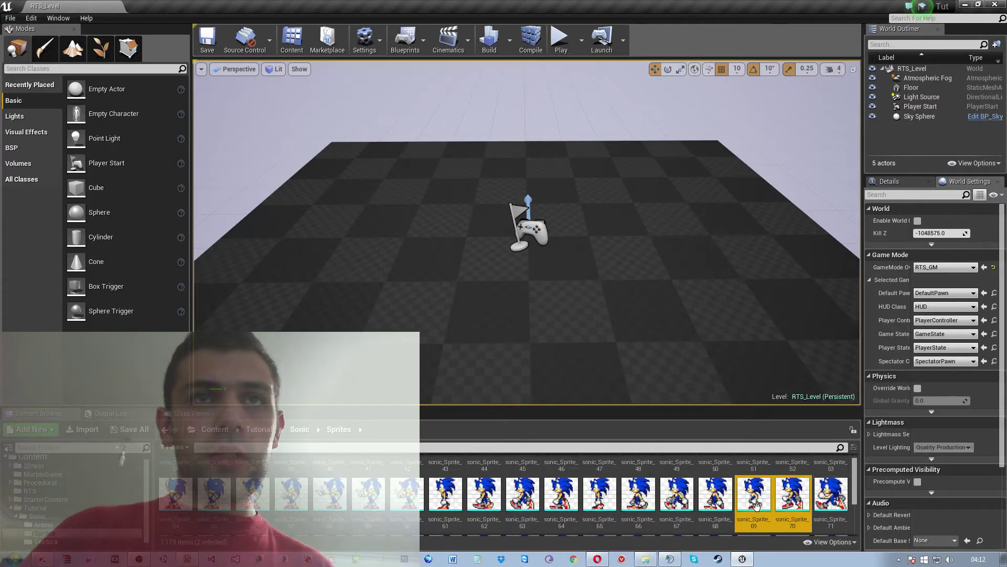
scroll(818, 508, down, 1)
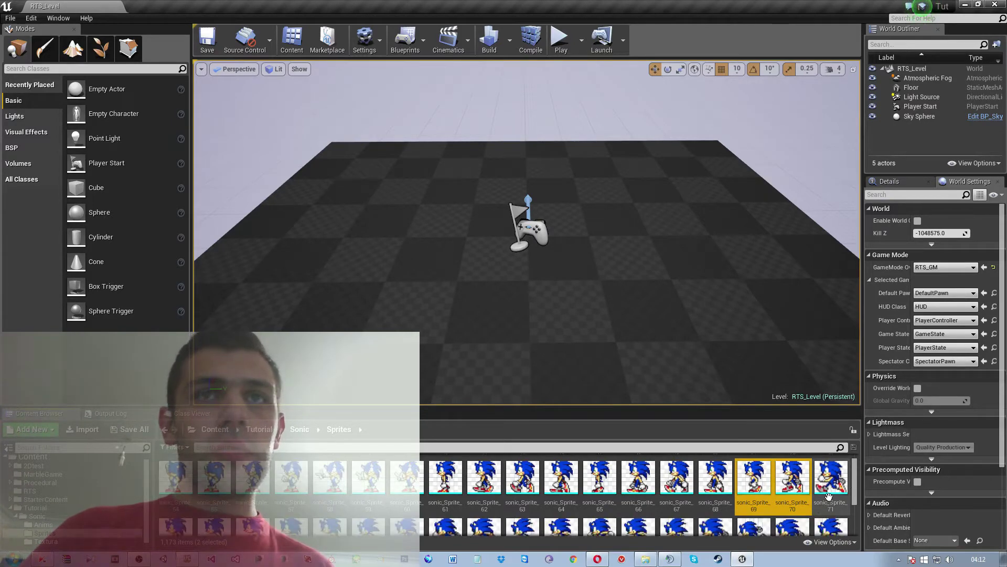
shift+click(829, 496)
scroll(279, 507, down, 1)
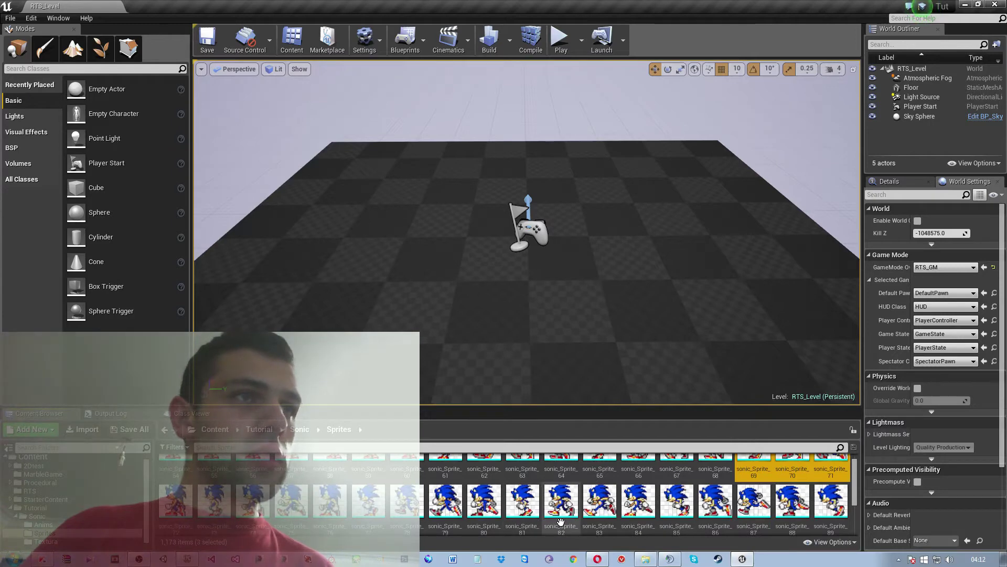
shift+click(338, 502)
right_click(339, 502)
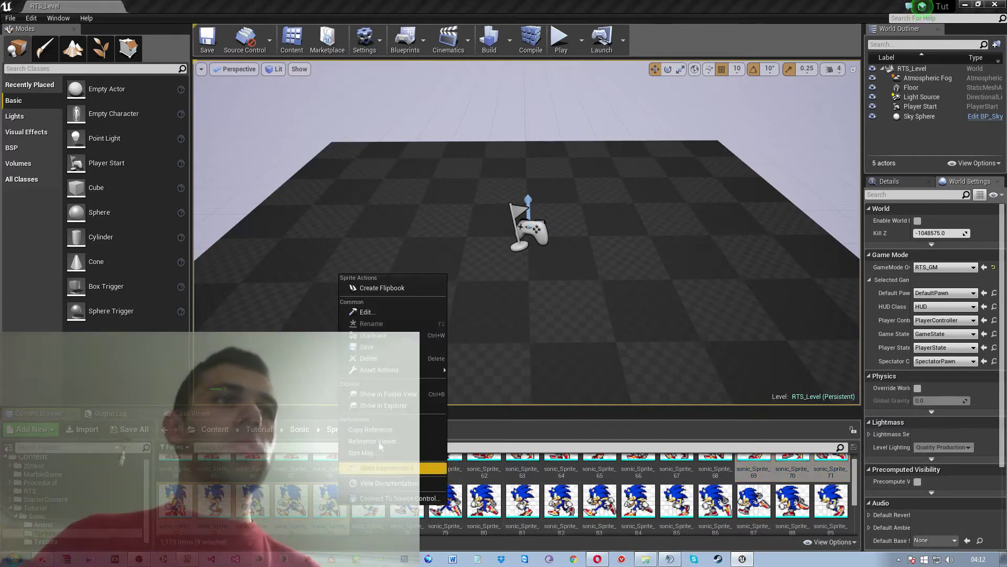
click(371, 289)
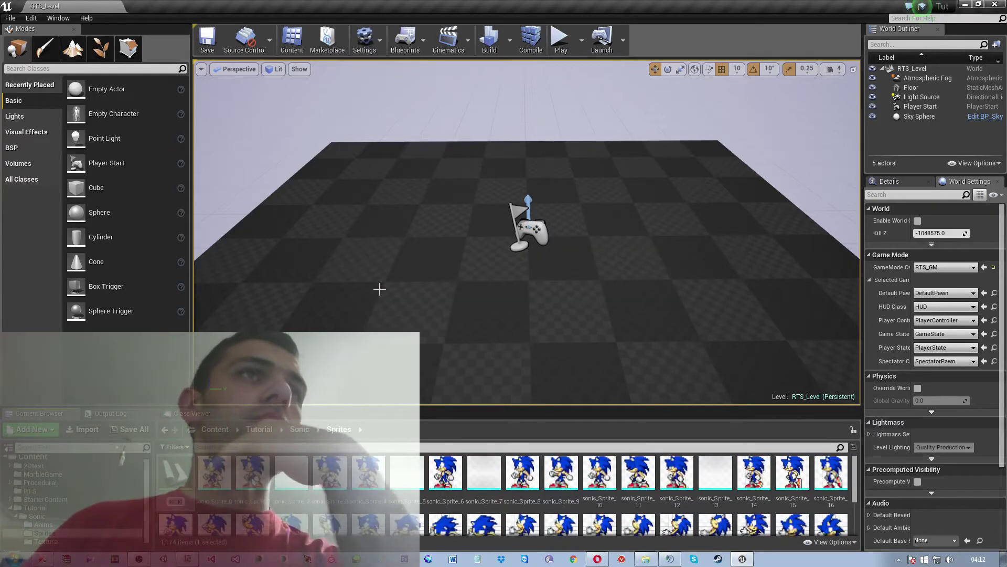
double_click(177, 475)
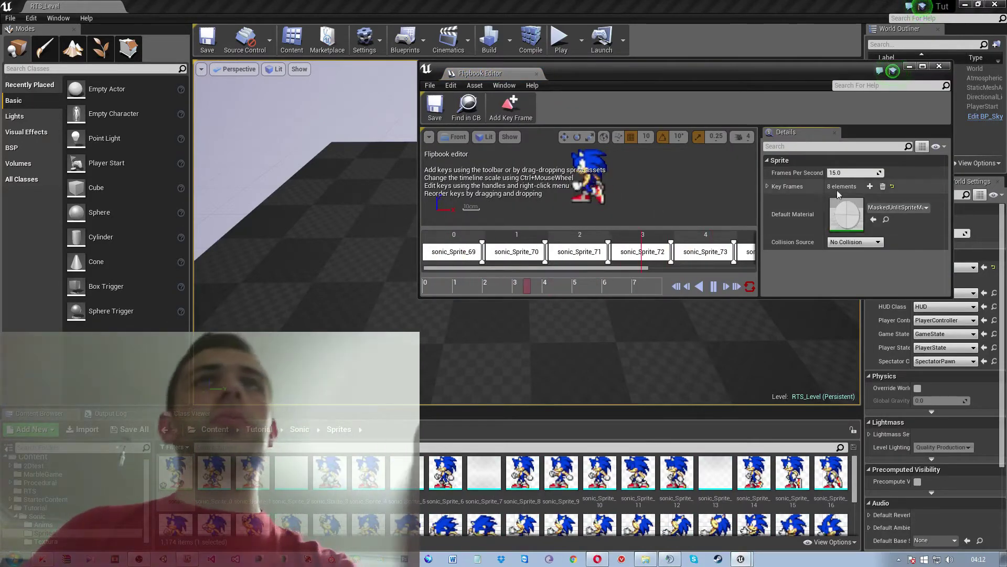
click(939, 67)
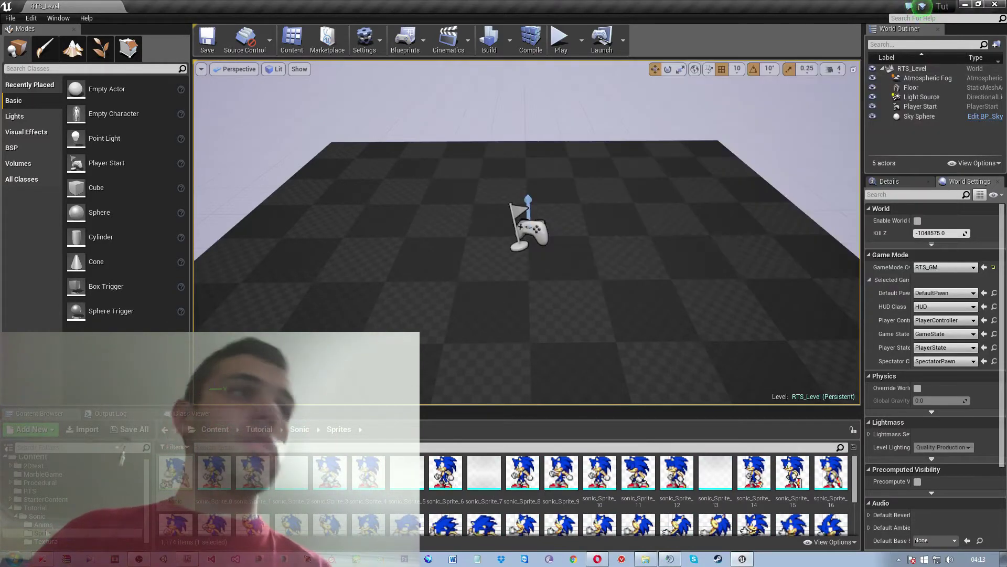
right_click(178, 472)
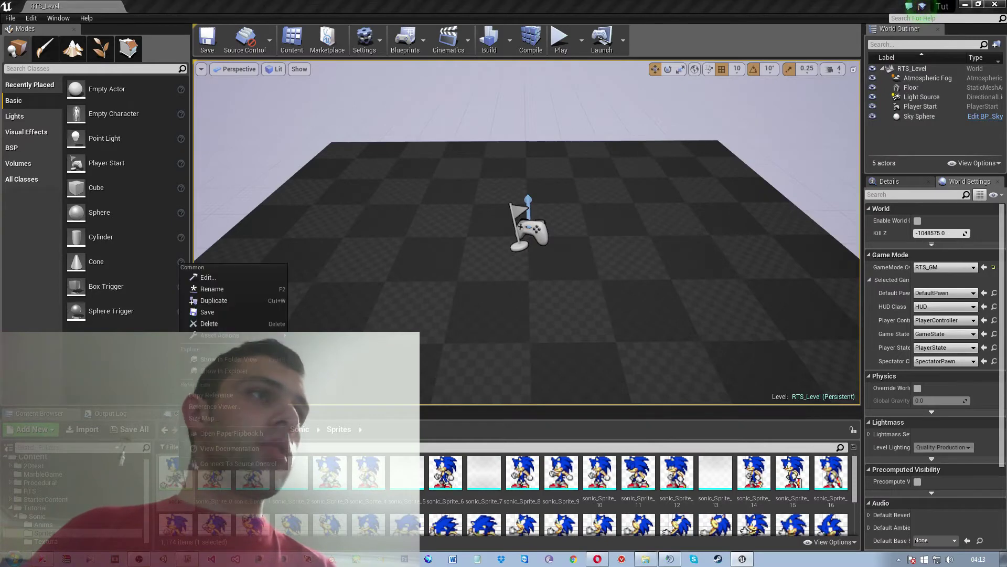
click(212, 290)
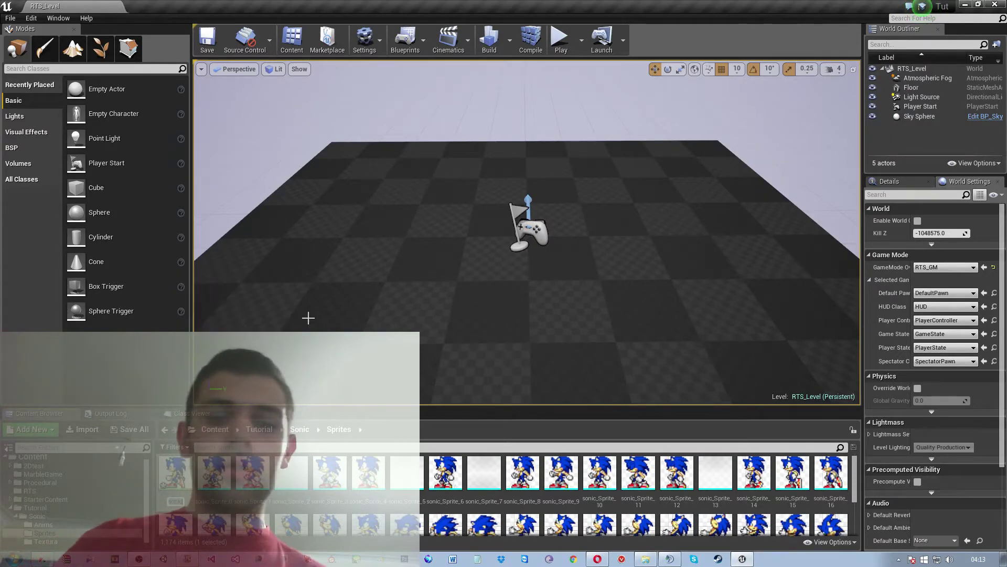
text(Run)
key(Return)
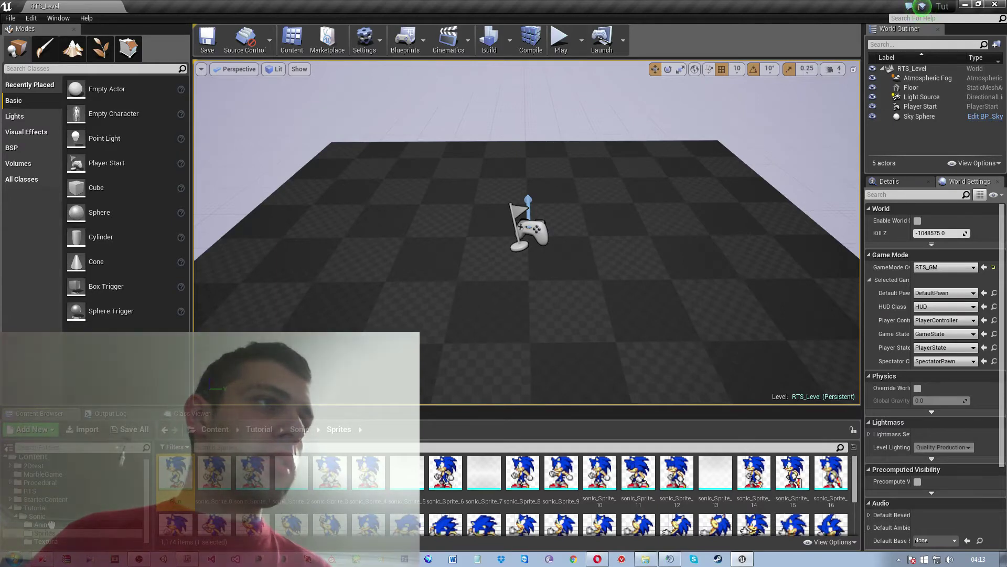
key(Delete)
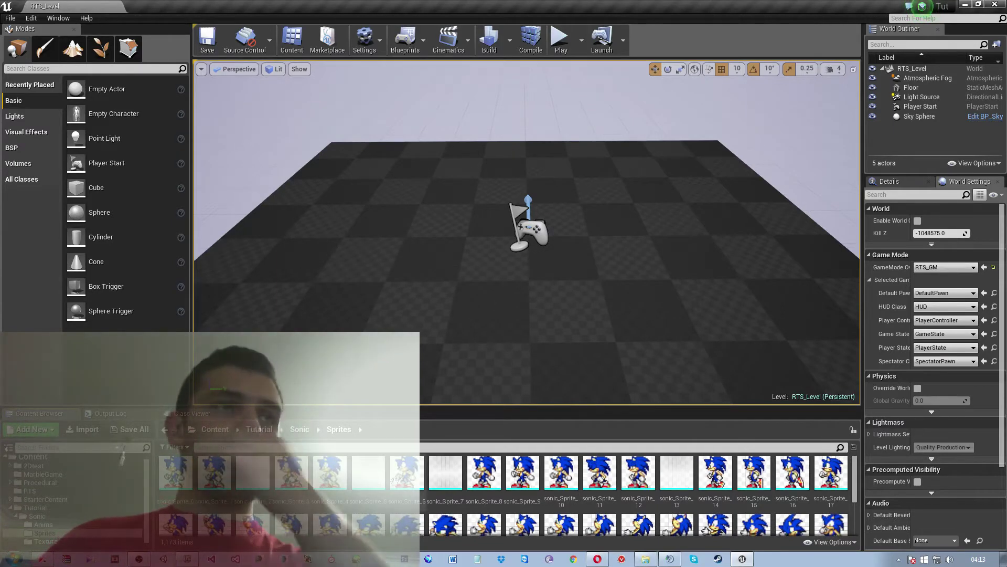
- Select the jump frames sonic_Sprite_184, 191, 196 and 202 in the Sprites folder
scroll(397, 479, down, 5)
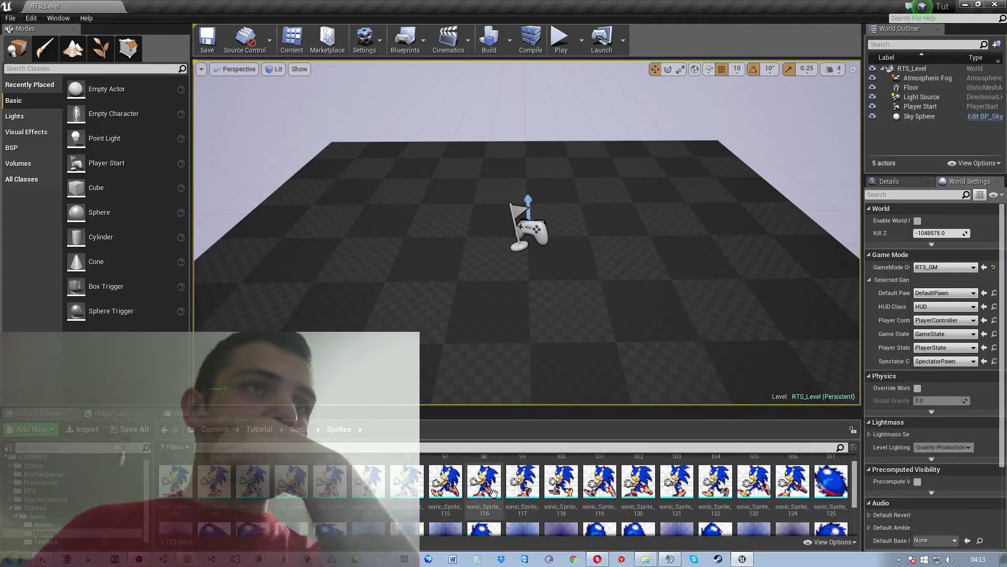
scroll(494, 492, down, 2)
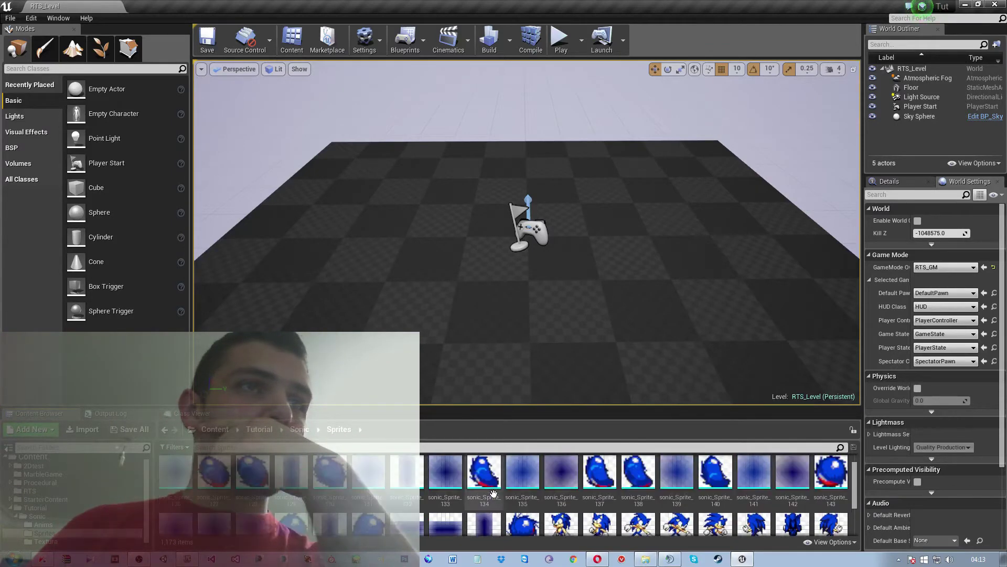
scroll(855, 472, down, 1)
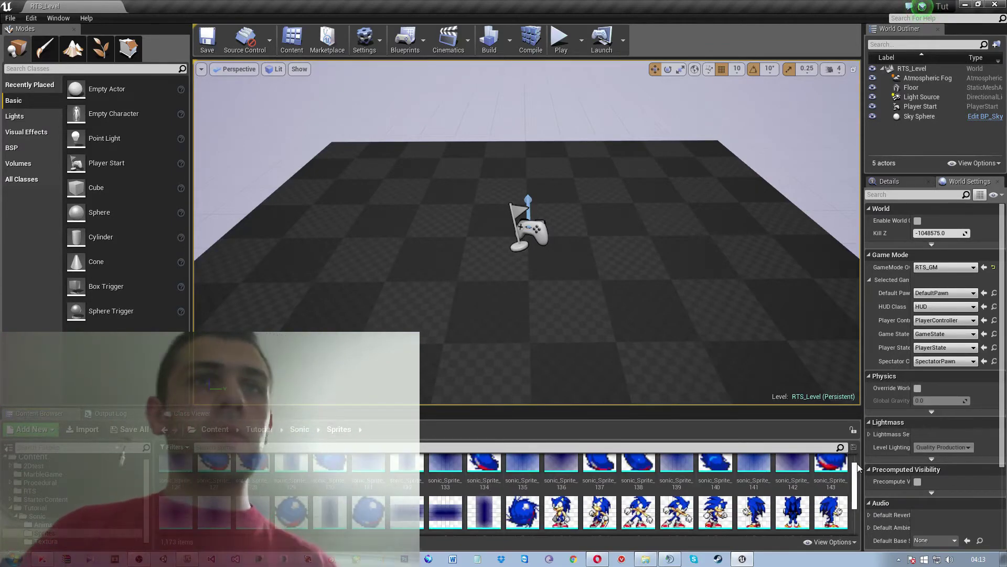
click(831, 468)
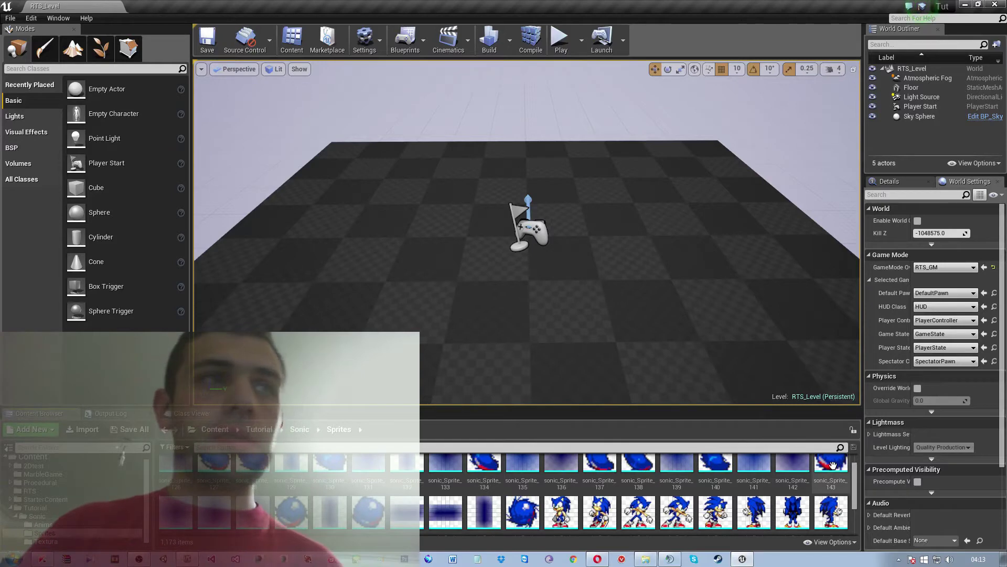
click(291, 513)
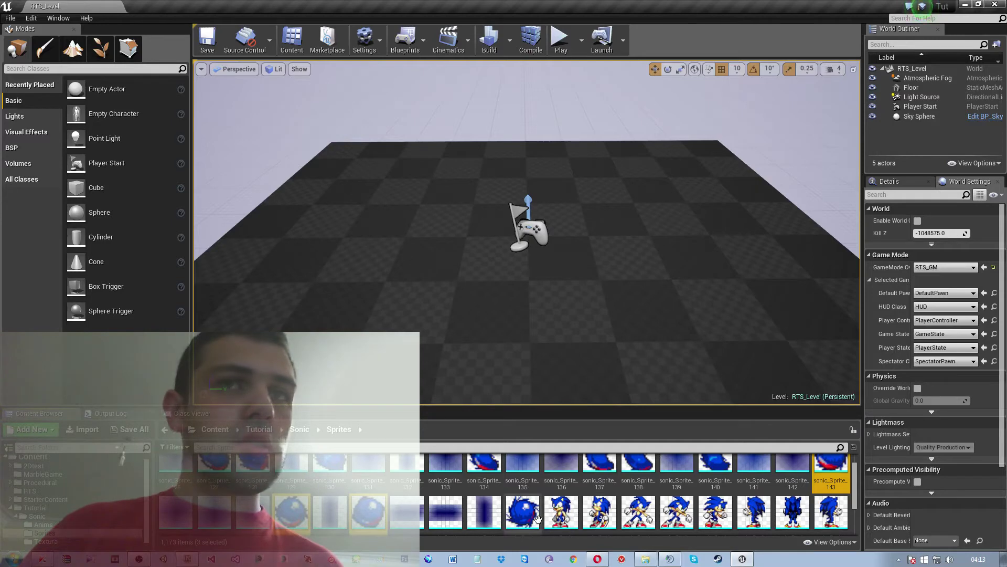
scroll(538, 520, down, 1)
scroll(572, 500, down, 2)
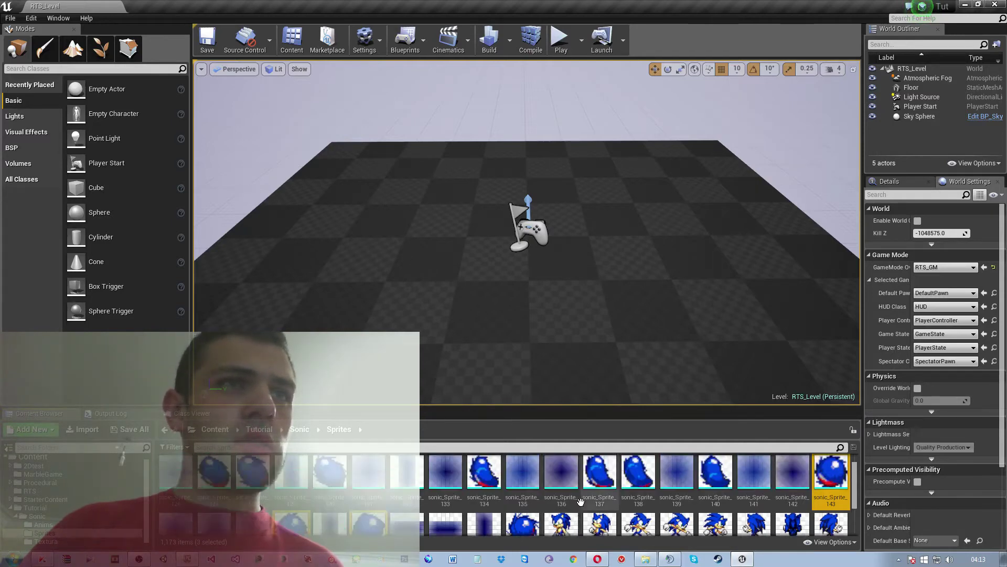
scroll(595, 504, up, 3)
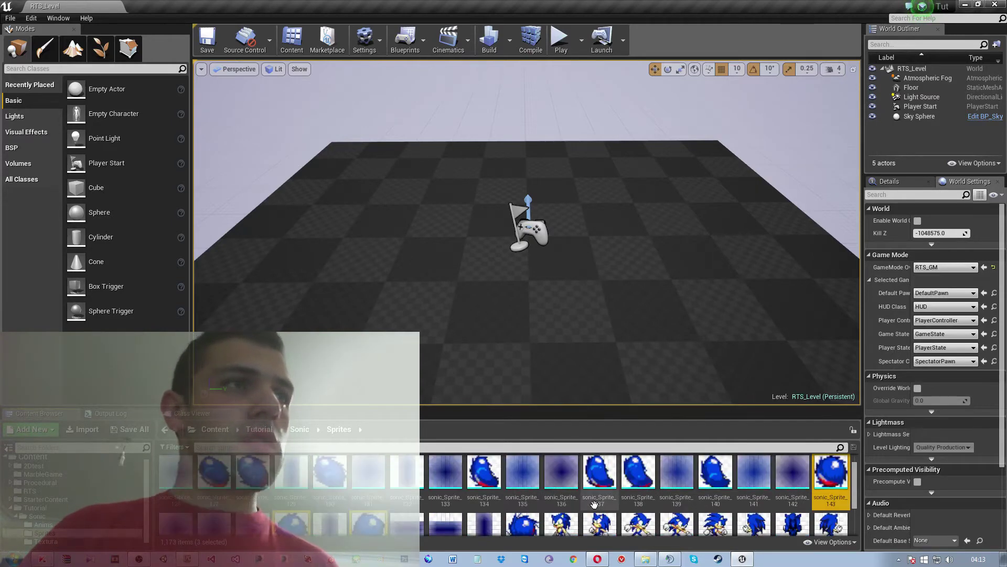
scroll(594, 504, down, 3)
scroll(530, 512, down, 3)
scroll(469, 520, down, 3)
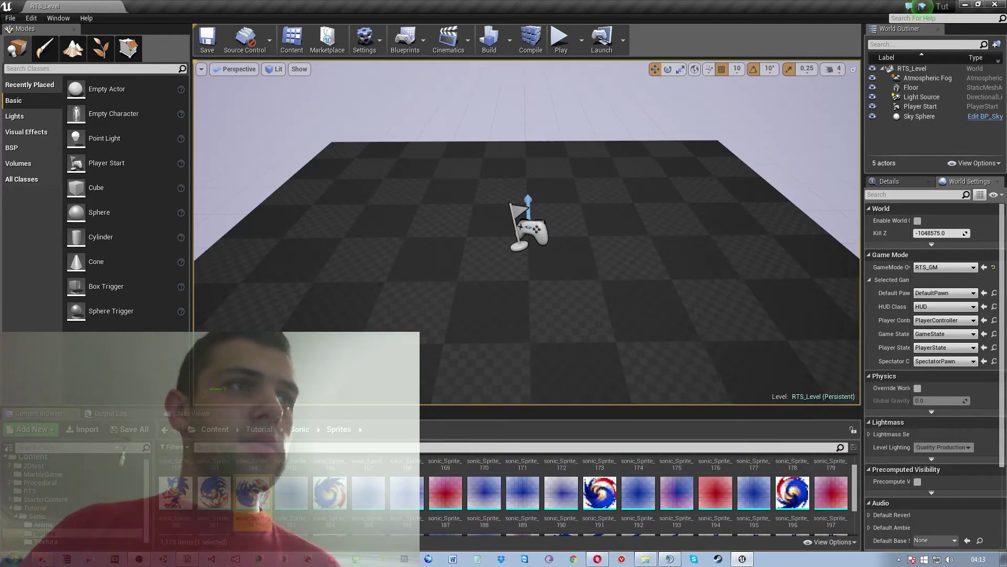
ctrl+click(597, 518)
scroll(571, 488, down, 1)
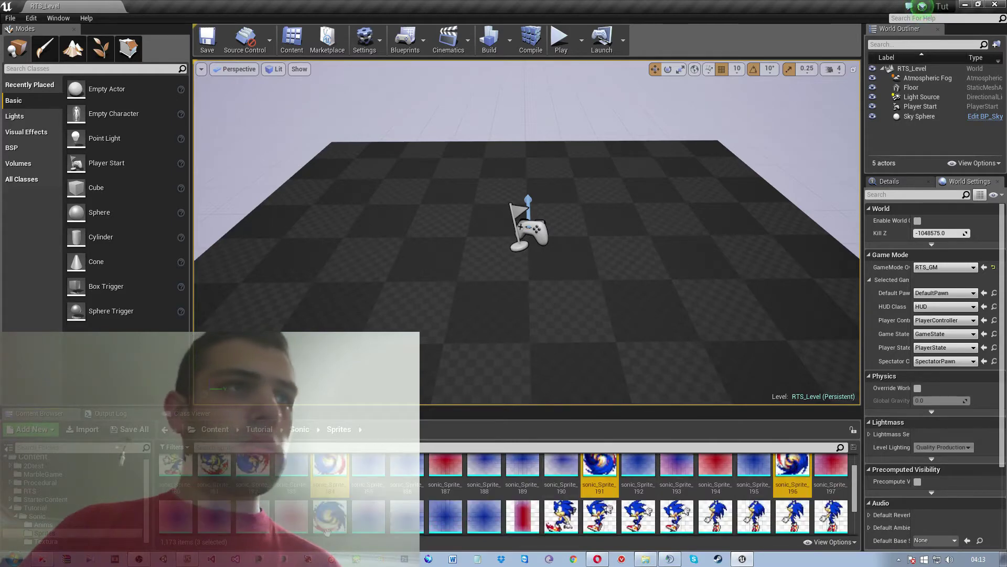
- Make a 4-frame Jump flipbook from them, preview it, then delete it
right_click(340, 508)
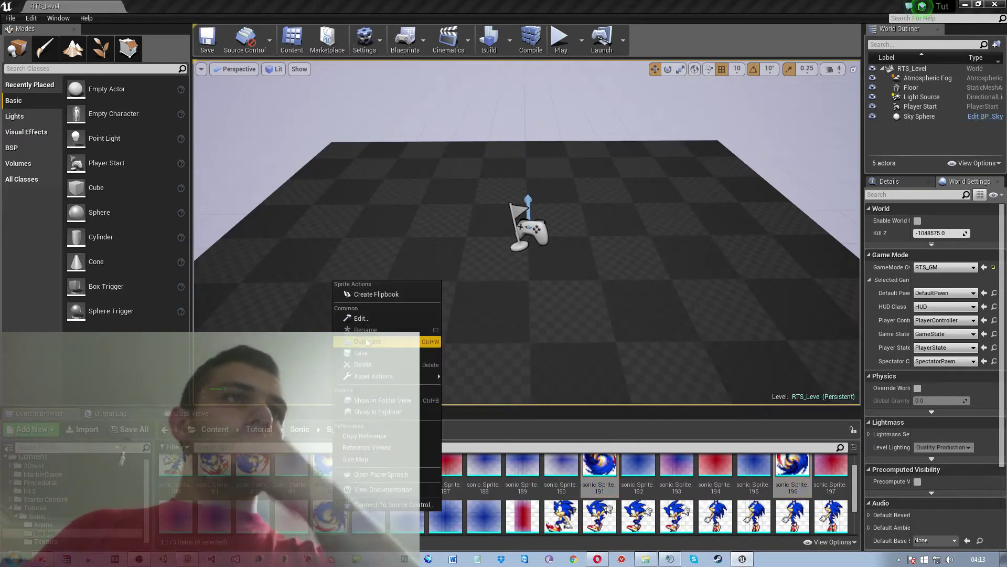
click(363, 295)
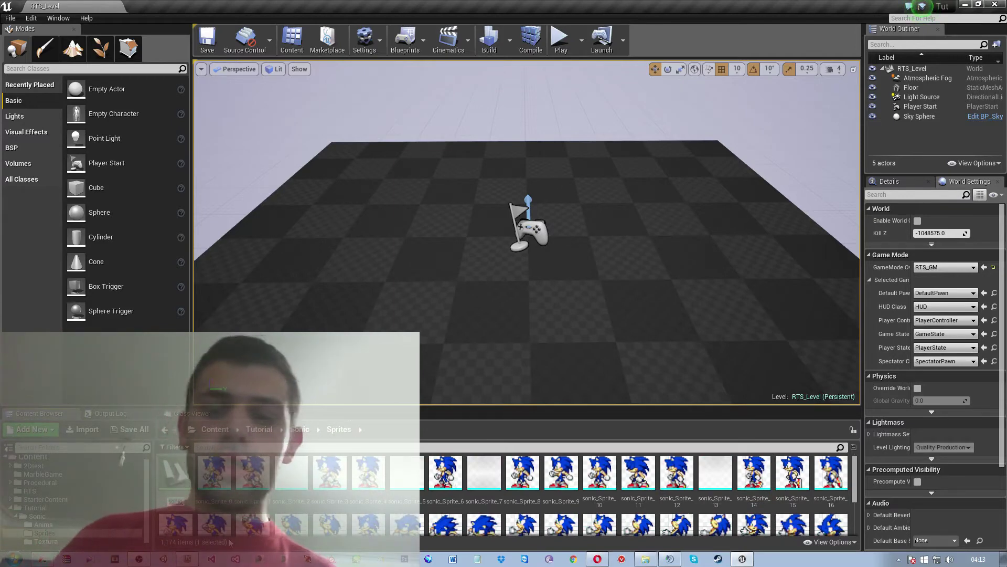
key(Return)
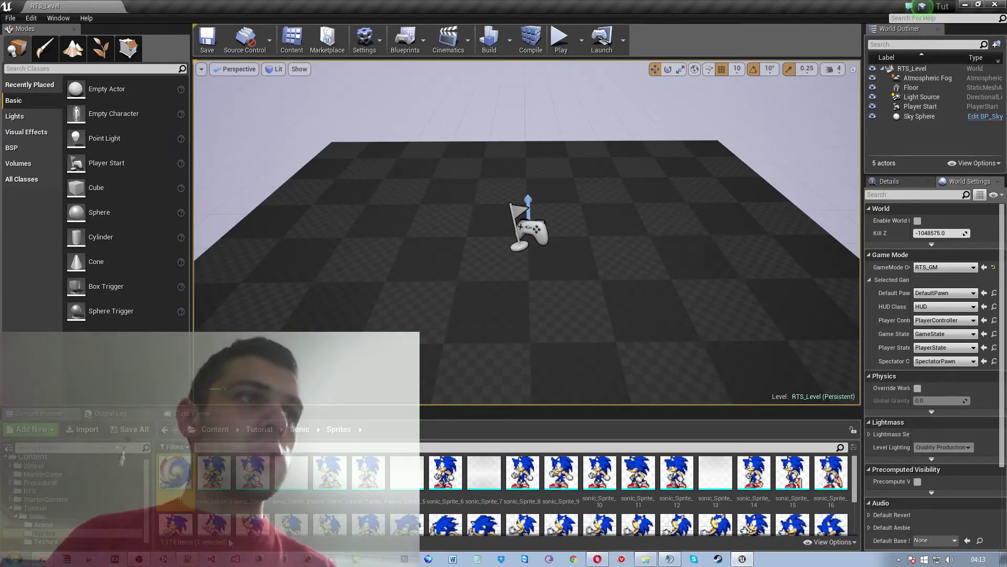
double_click(171, 466)
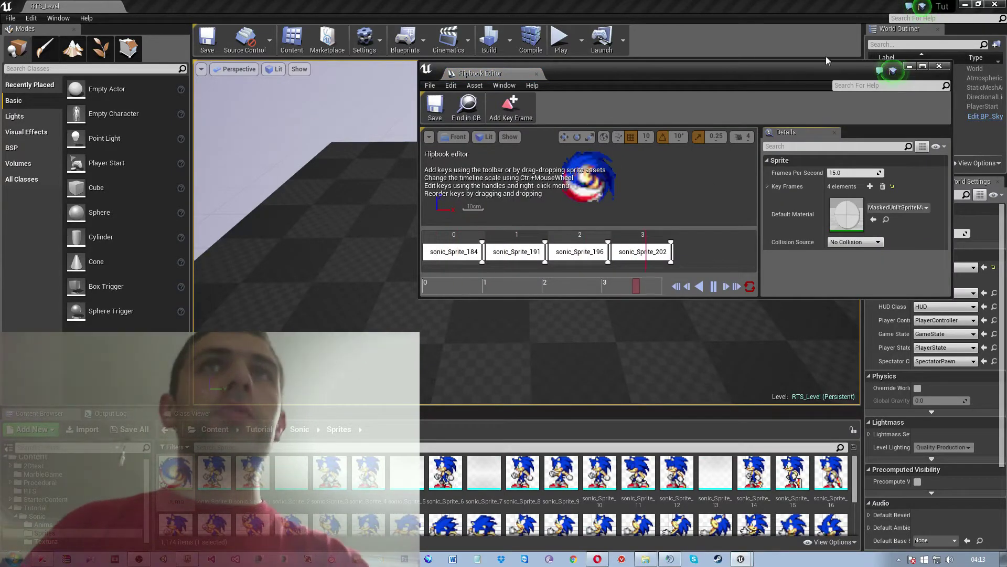
click(939, 66)
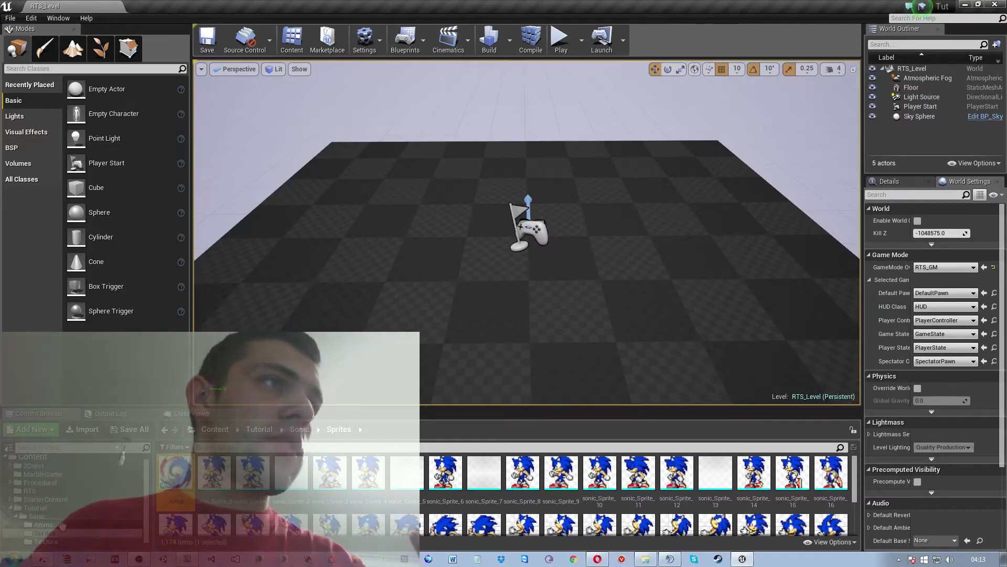
key(Delete)
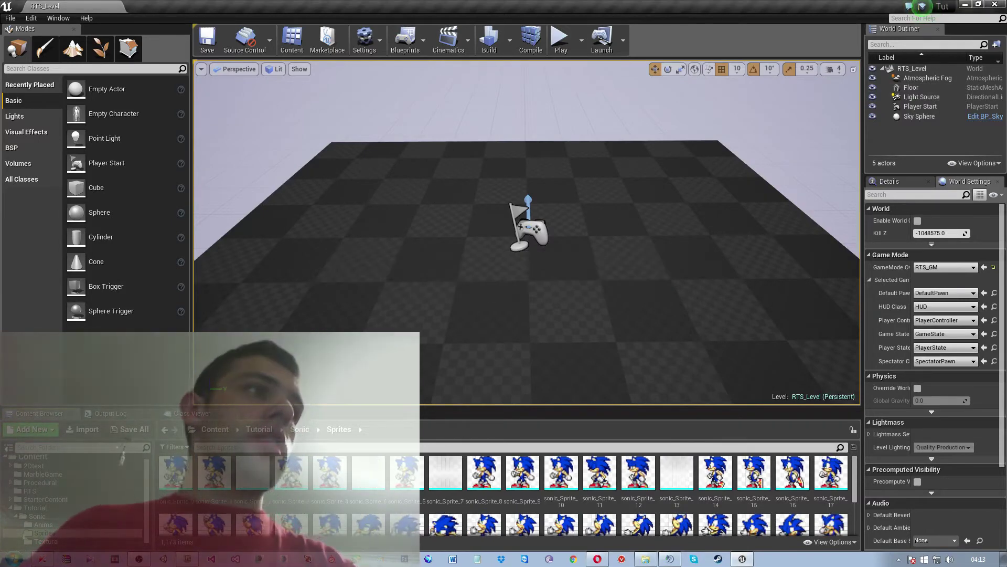
- Go to the Sonic folder and replace RTS_Level with a new Default-template level
click(42, 517)
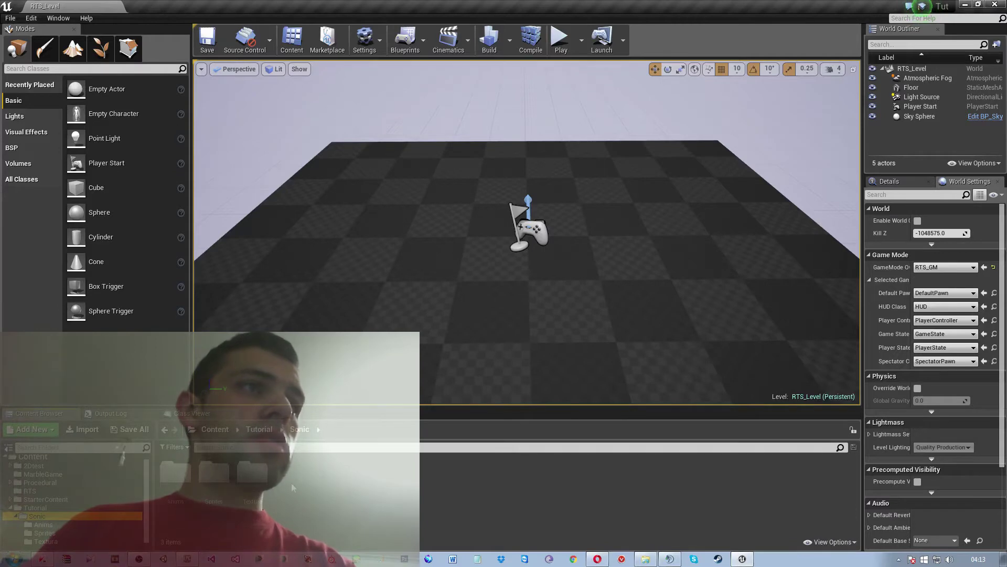
right_click(291, 482)
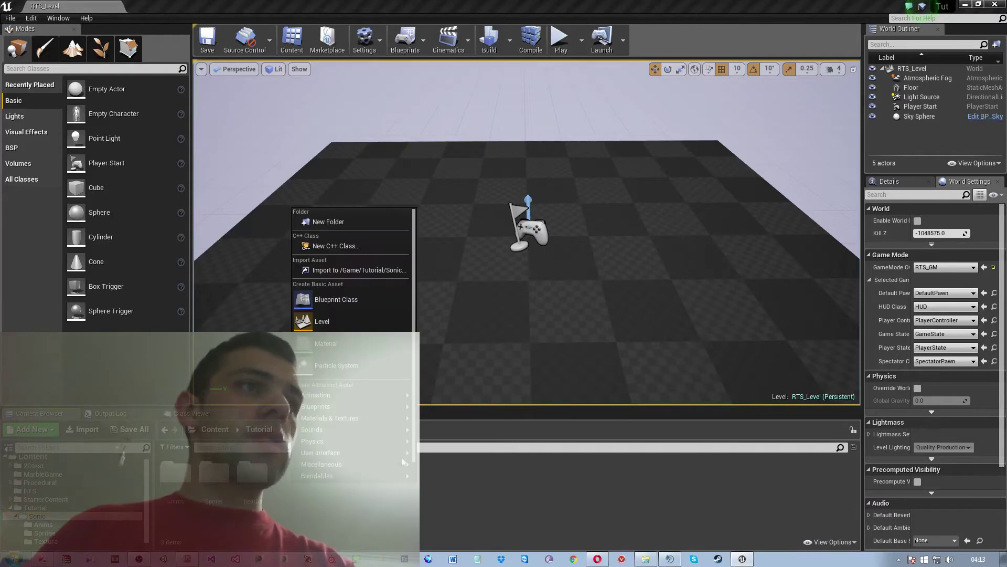
click(562, 452)
click(9, 18)
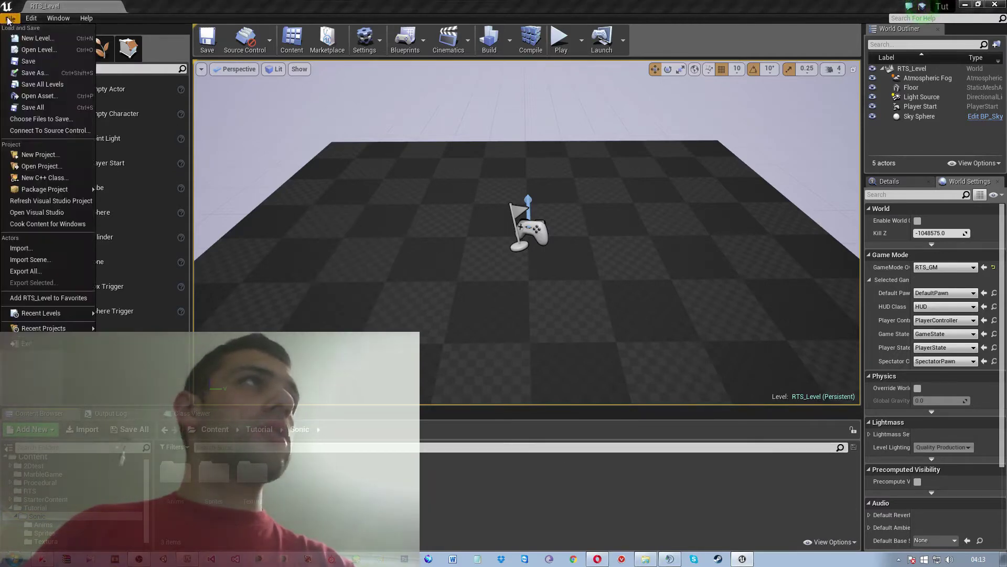
click(46, 37)
double_click(416, 223)
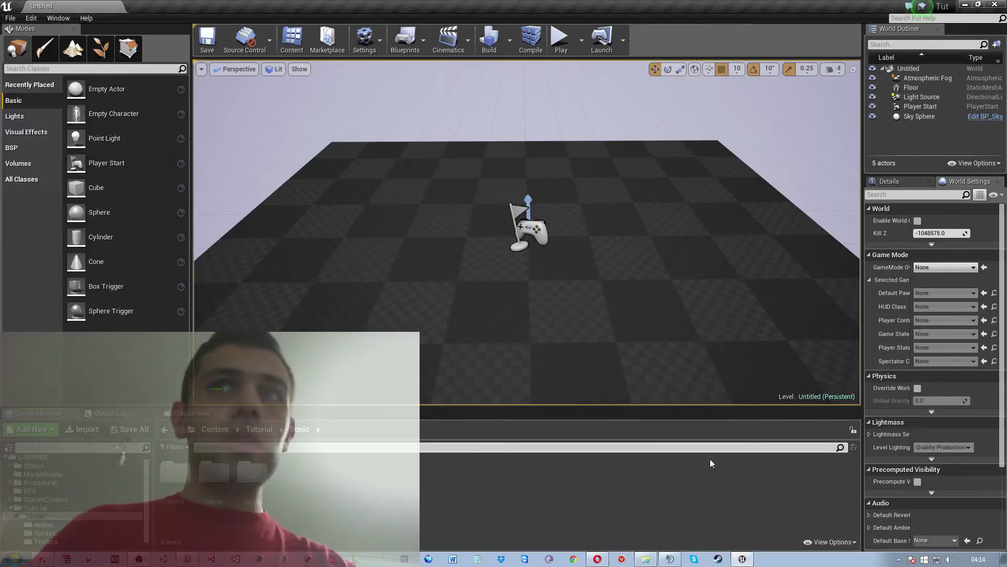
- Add a Game Mode blueprint class in the Sonic folder named Sonic_Tut_GM
right_click(334, 475)
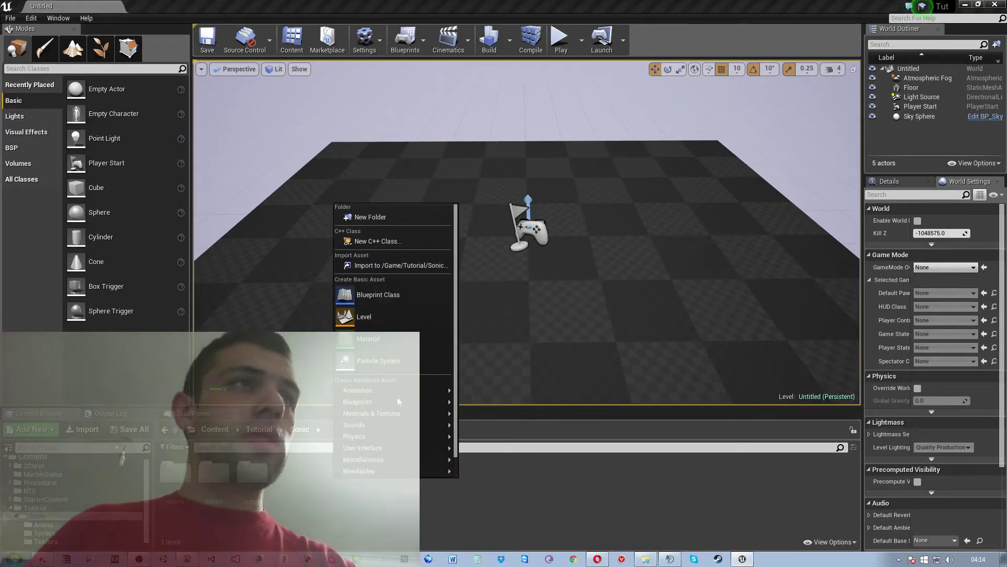
click(376, 298)
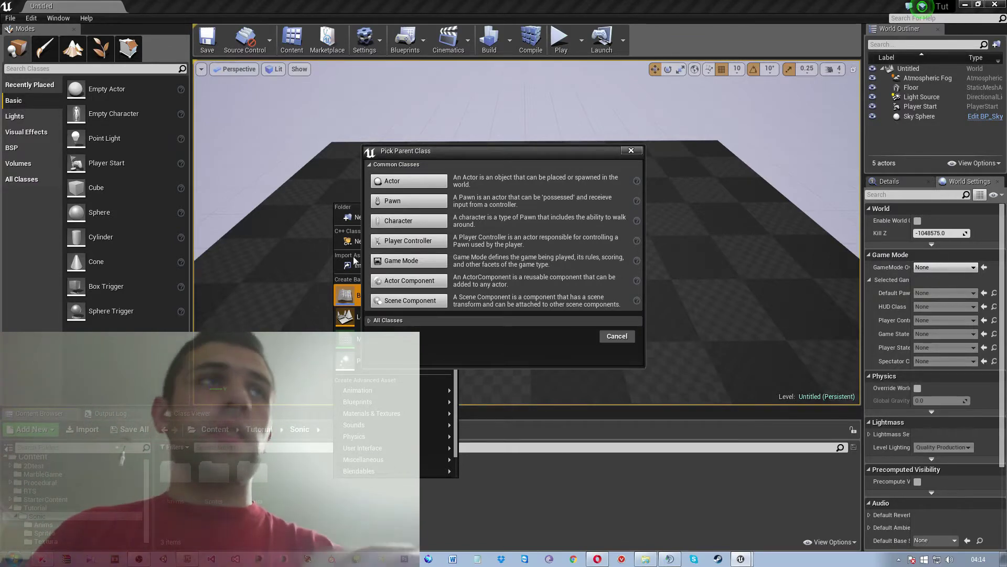
click(388, 261)
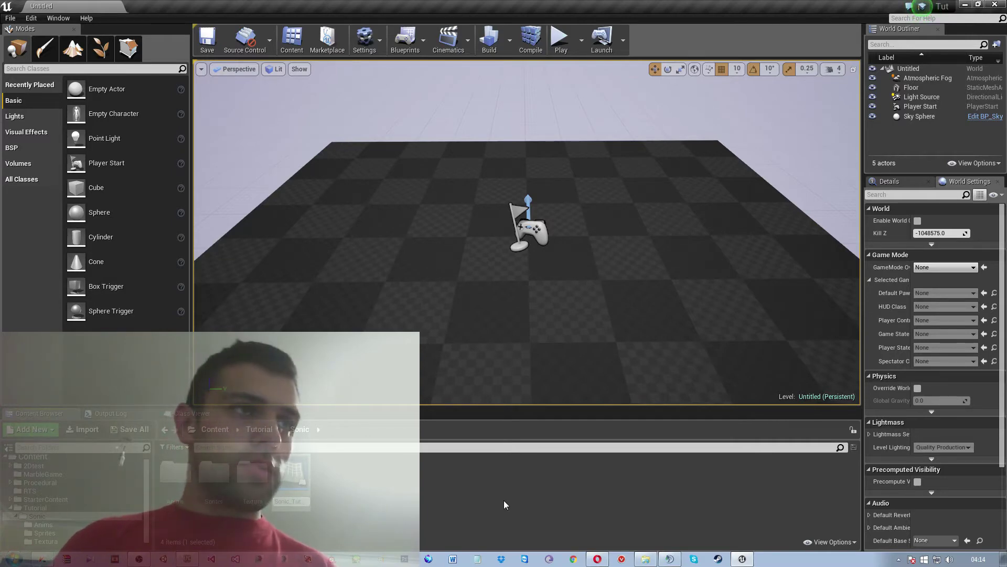
text(_GM;)
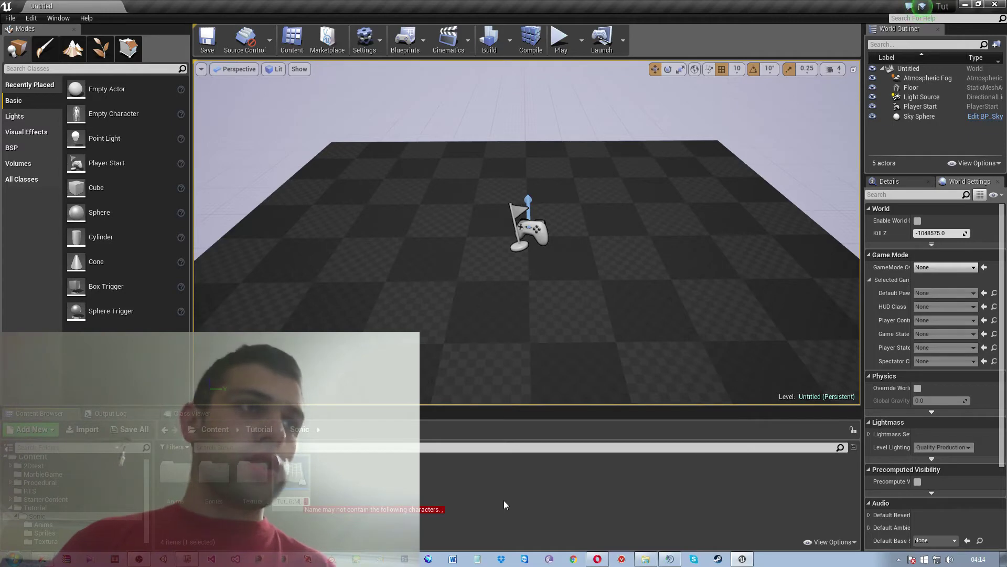
key(BackSpace)
key(BackSpace)
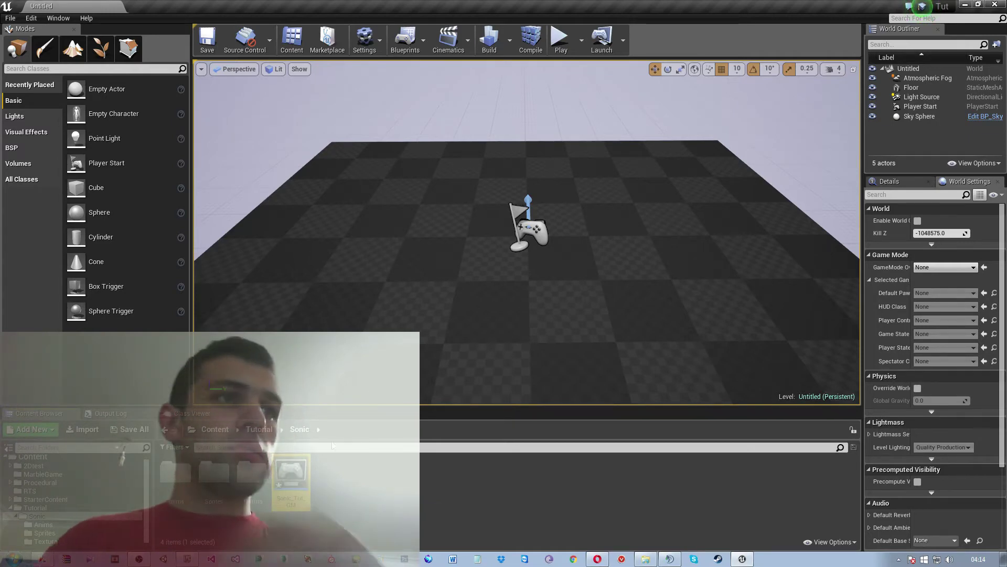
- Set the level's GameMode Override to Sonic_Tut_GM and select the Player Start
click(952, 269)
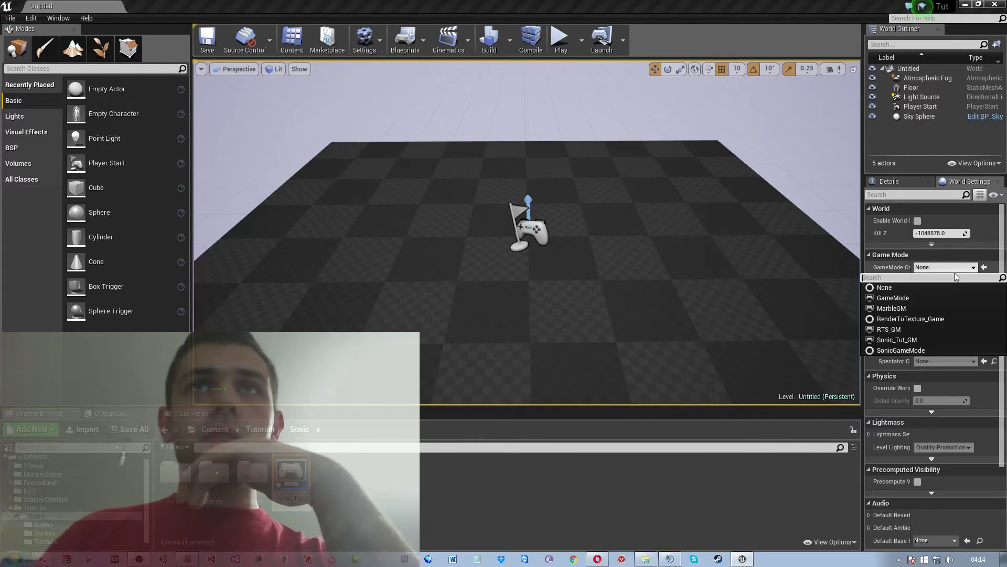
click(897, 339)
click(530, 226)
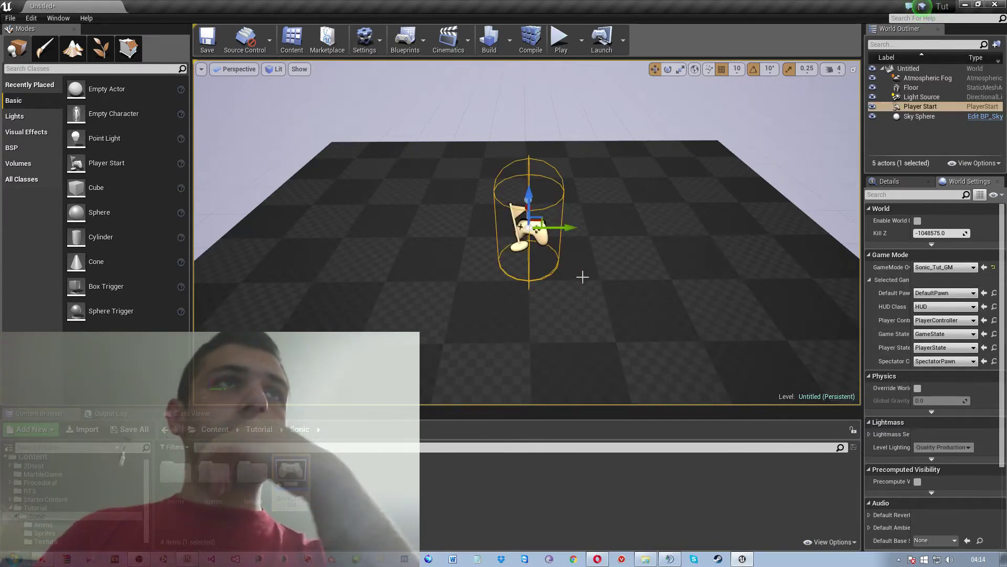
right_drag(577, 283, 525, 190)
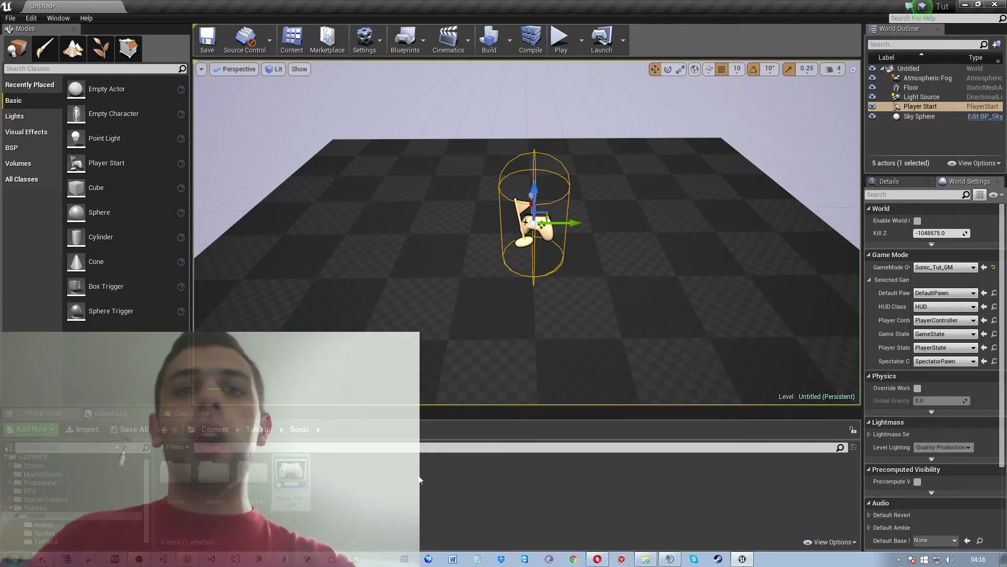
- Create a new Blueprint Class with the Character parent in the Sonic folder, named Sonic_Tut
click(445, 491)
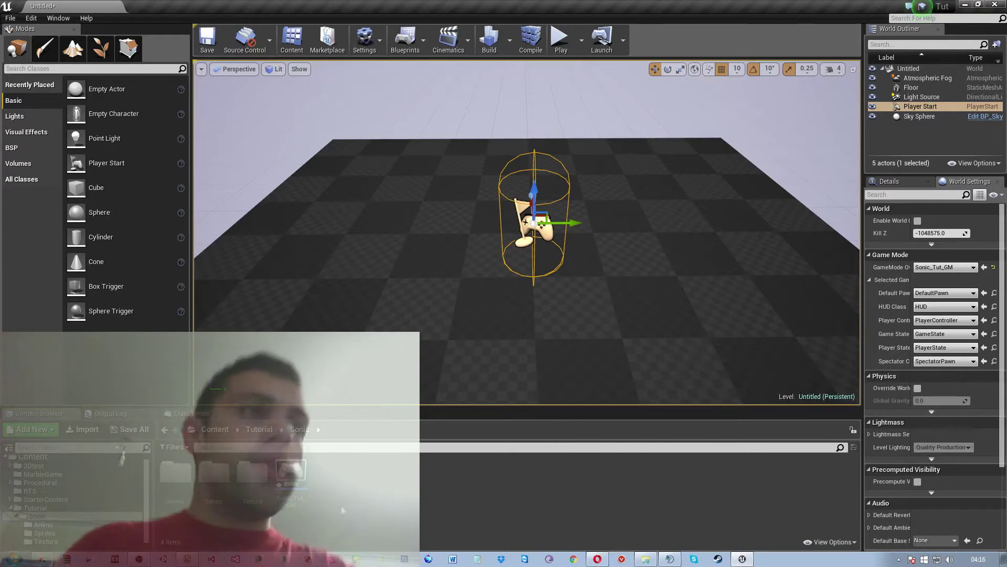
right_click(347, 483)
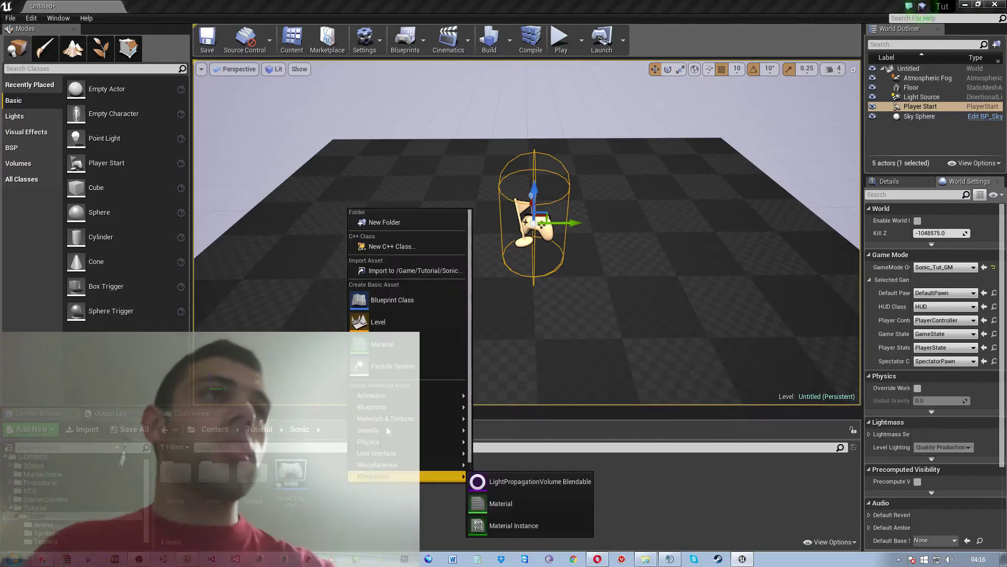
click(424, 301)
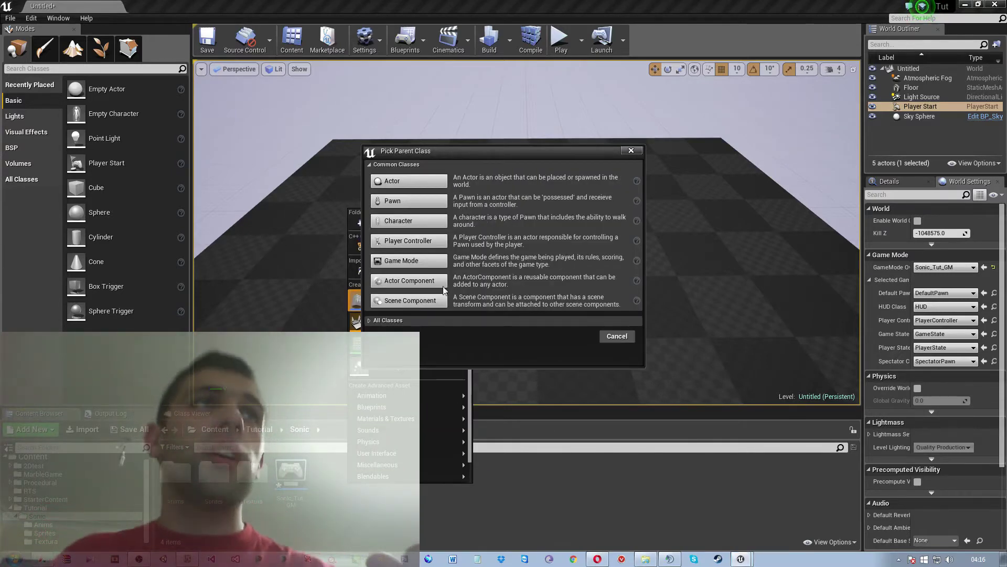
click(407, 224)
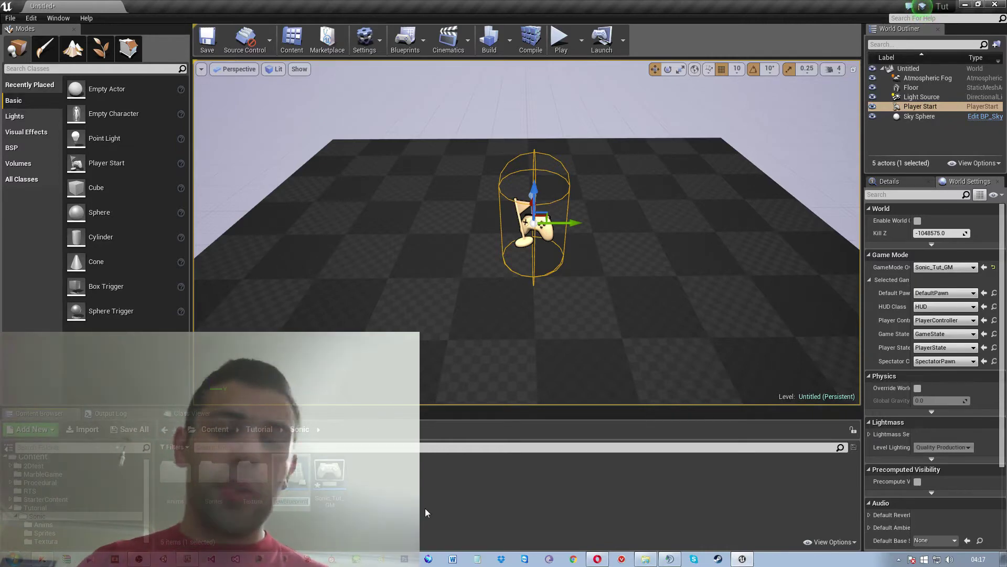
text(So)
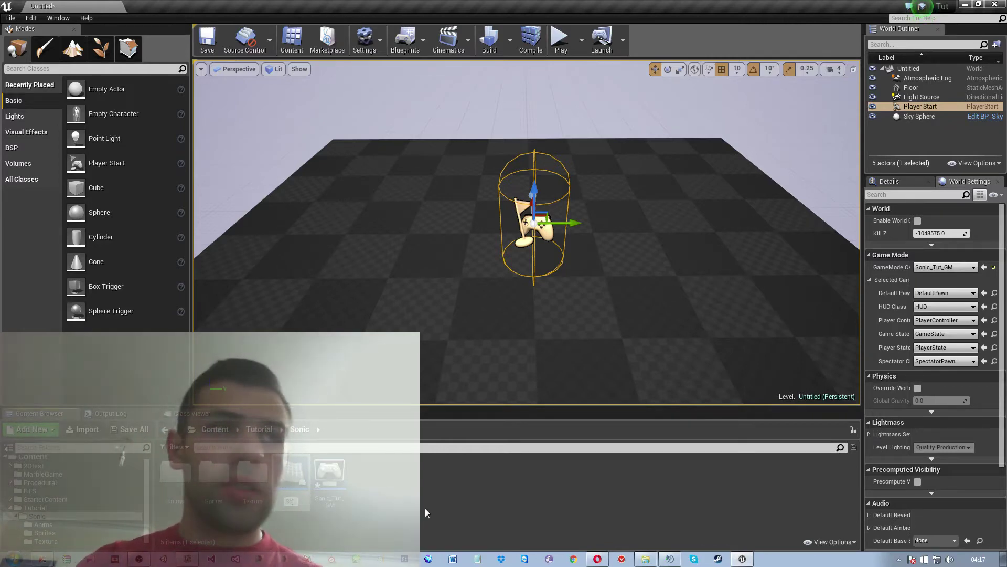
text(nic_T)
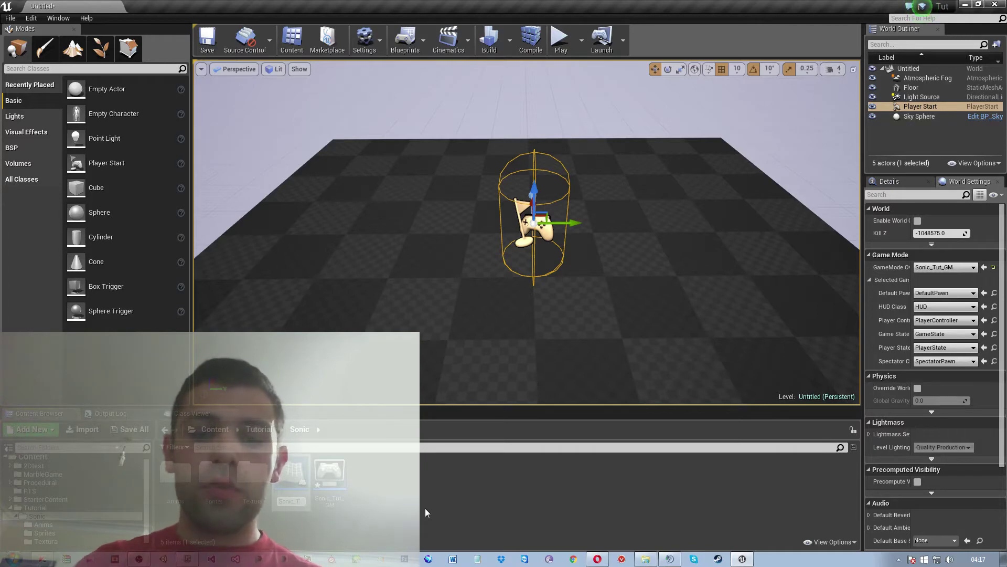
text(ut)
key(Return)
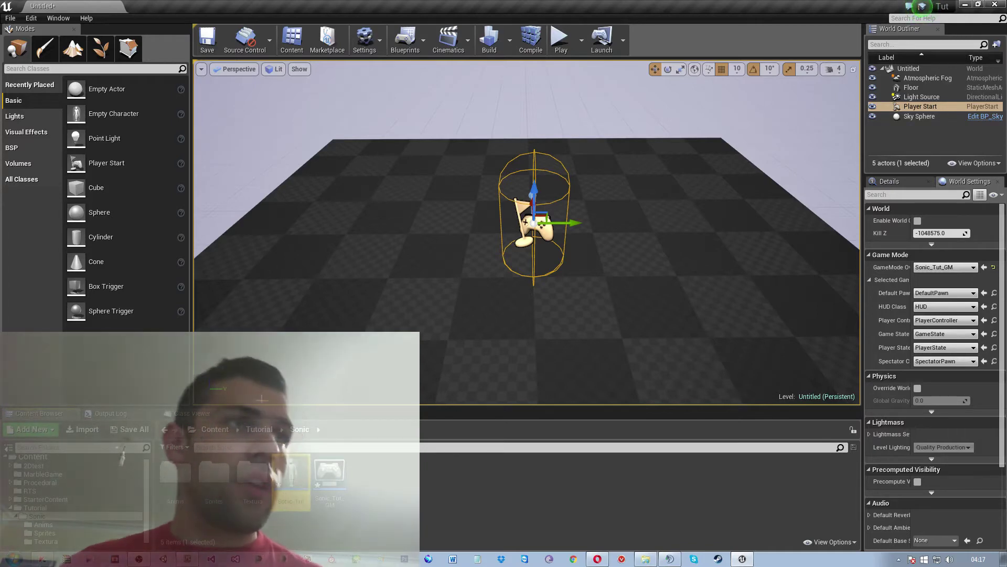
- Open Sonic_Tut in a docked blueprint editor and select its inherited Mesh component
double_click(291, 477)
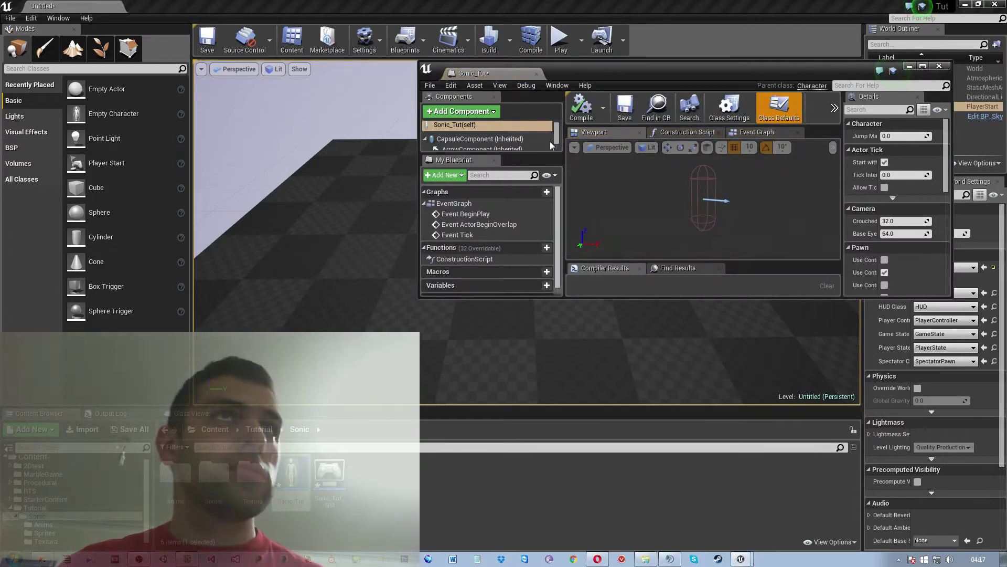
drag(473, 72, 226, 11)
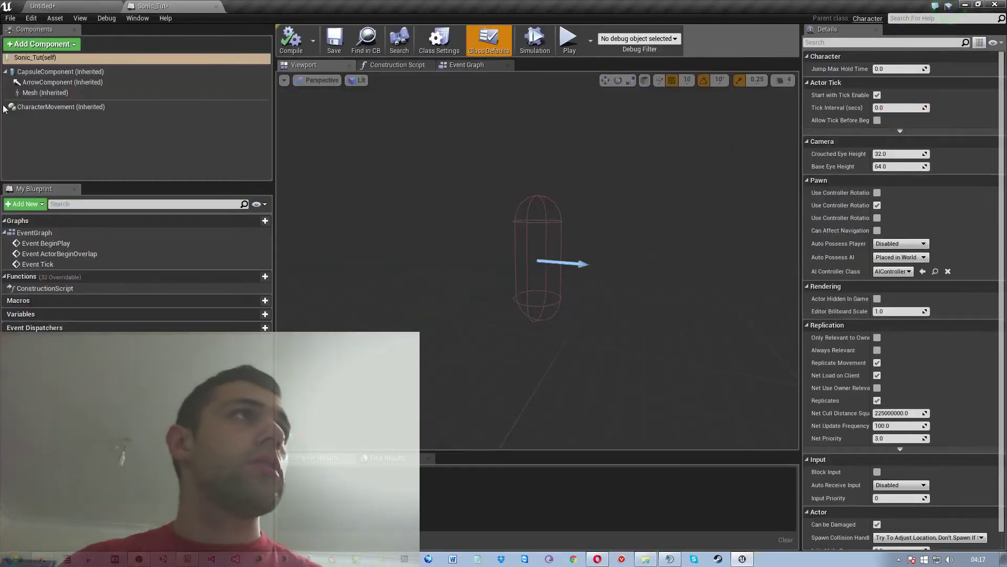
click(61, 93)
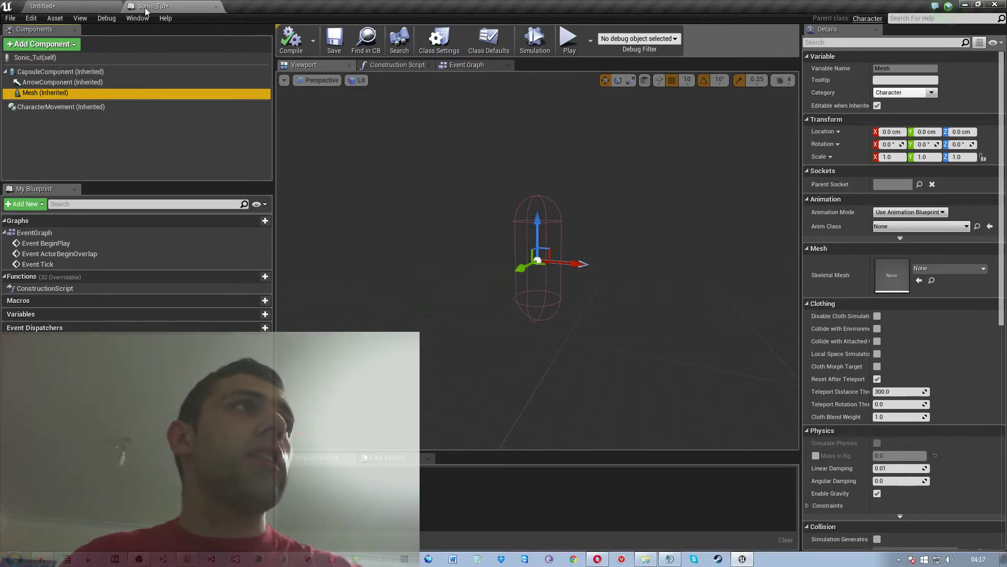
- Back in the level, search all parent classes for 'paper', select PaperCharacter, then cancel the picker
click(95, 6)
right_click(374, 464)
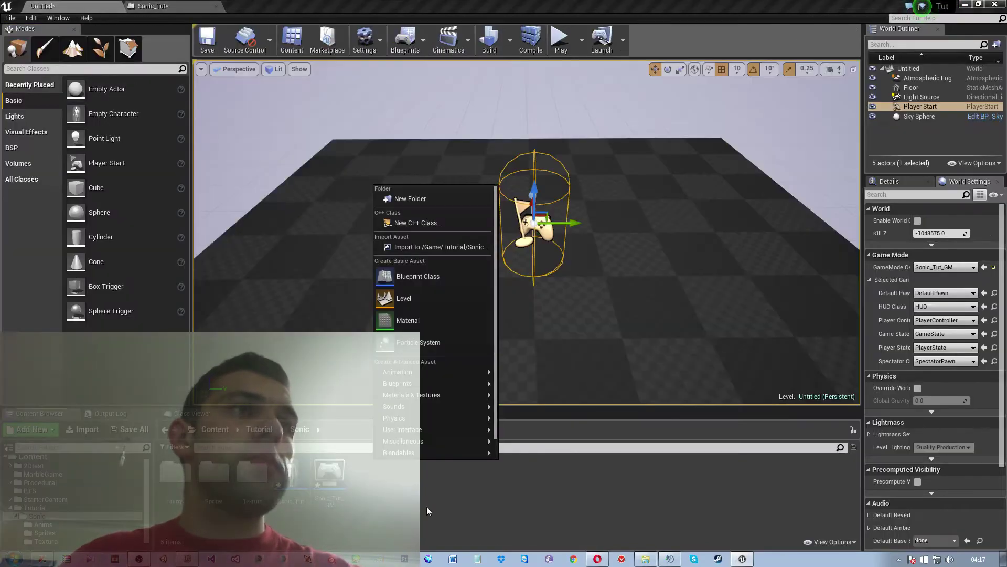
click(409, 276)
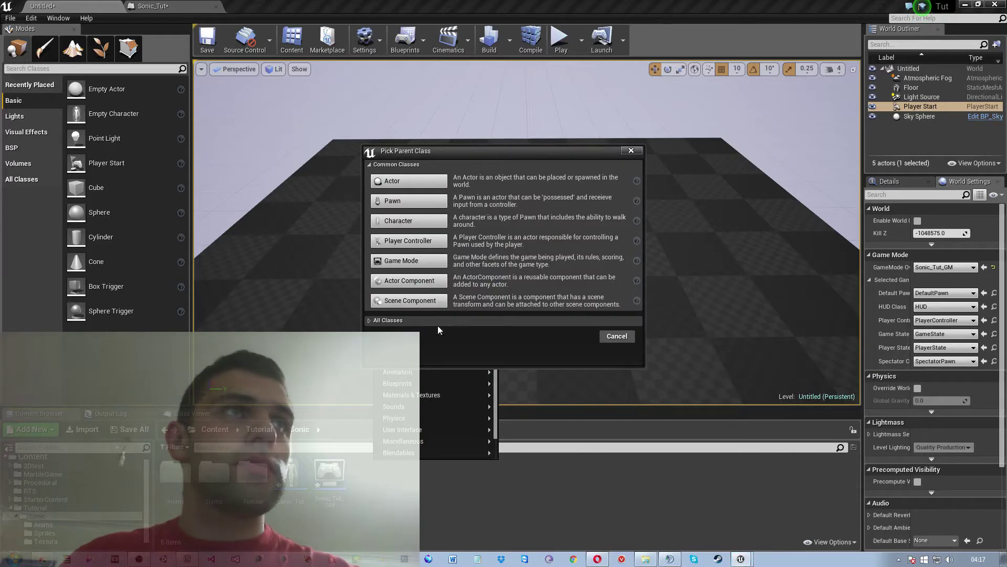
click(370, 321)
text(p)
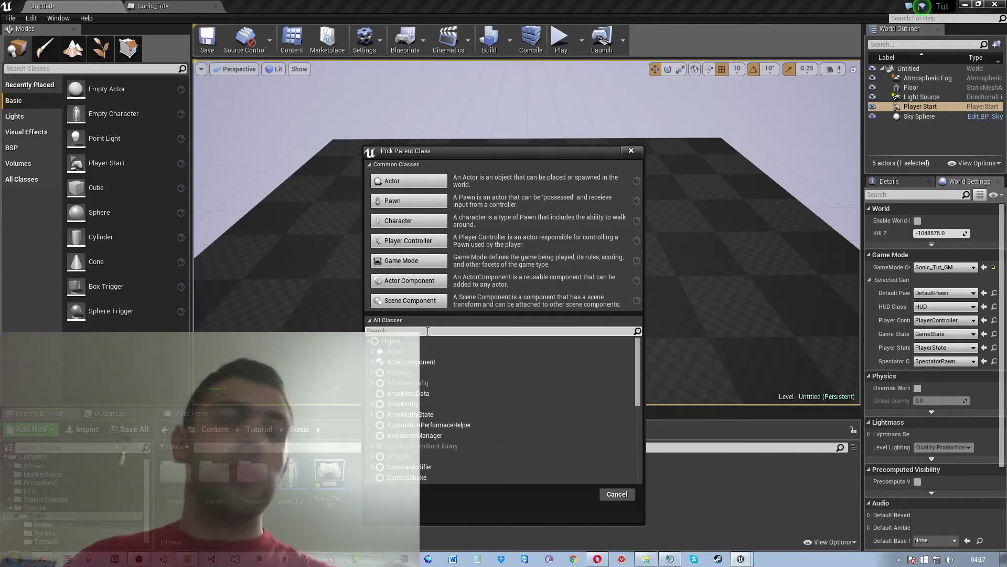
text(aper)
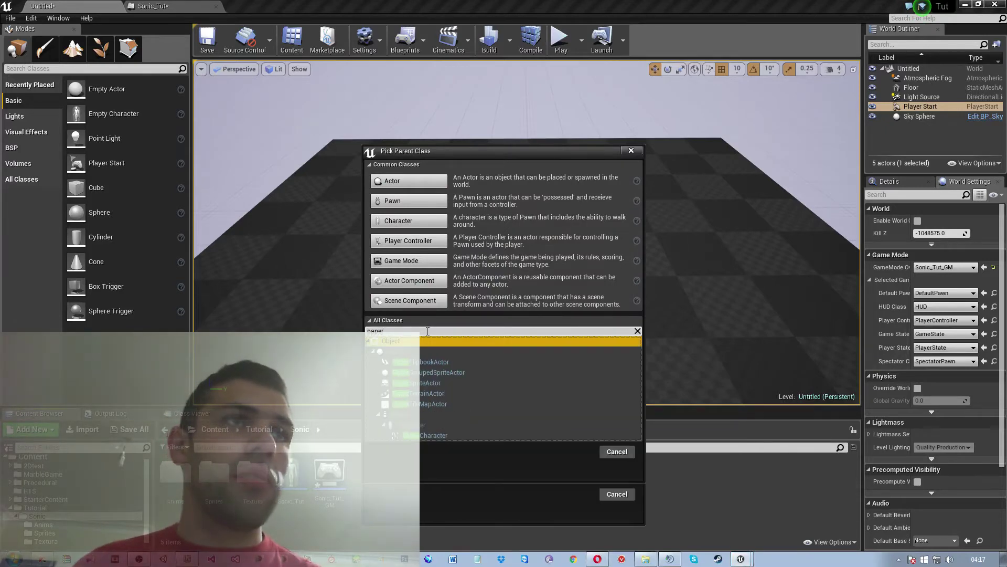
key(Down)
key(Down)
key(Down)
key(Down)
key(Down)
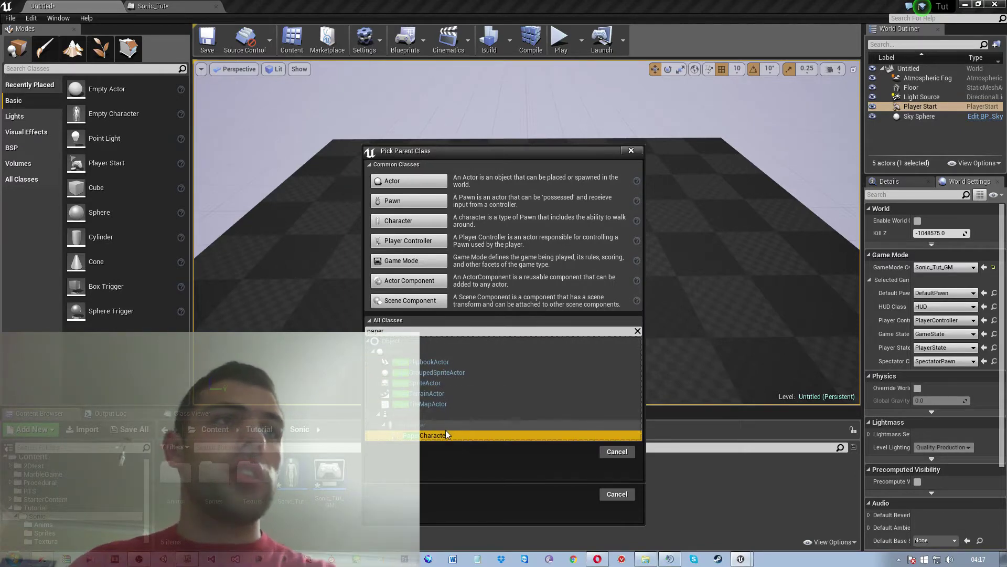
click(412, 329)
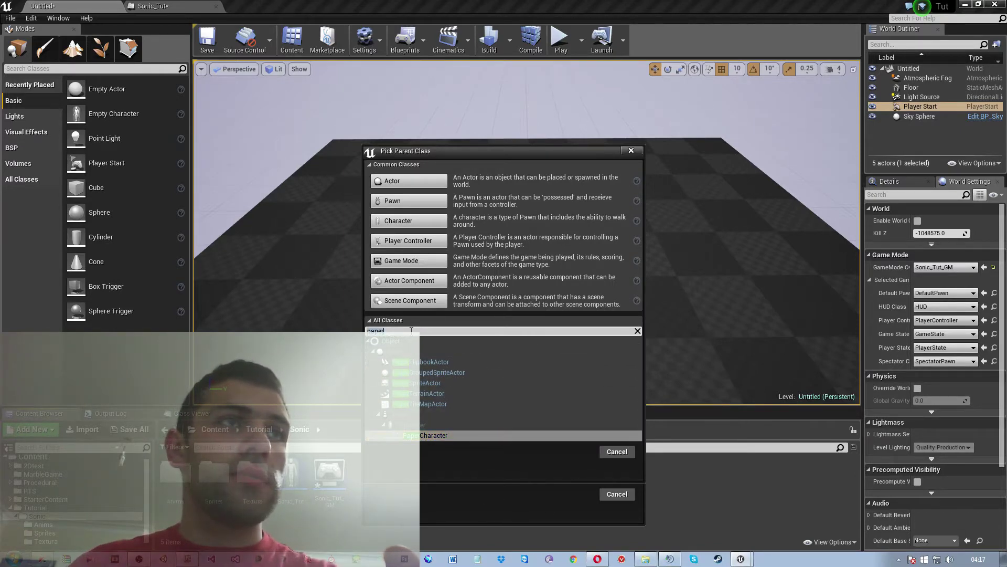
click(437, 433)
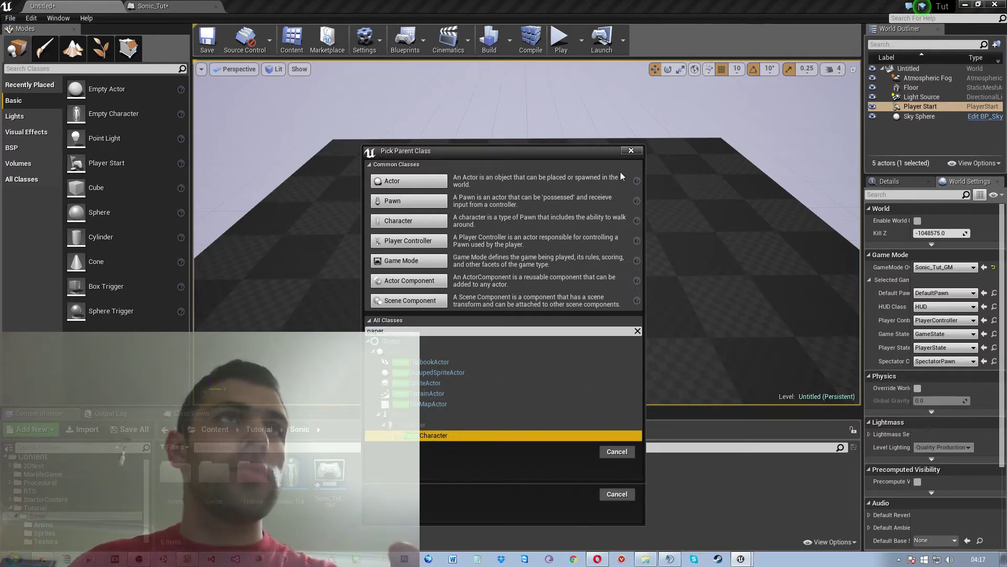
click(631, 150)
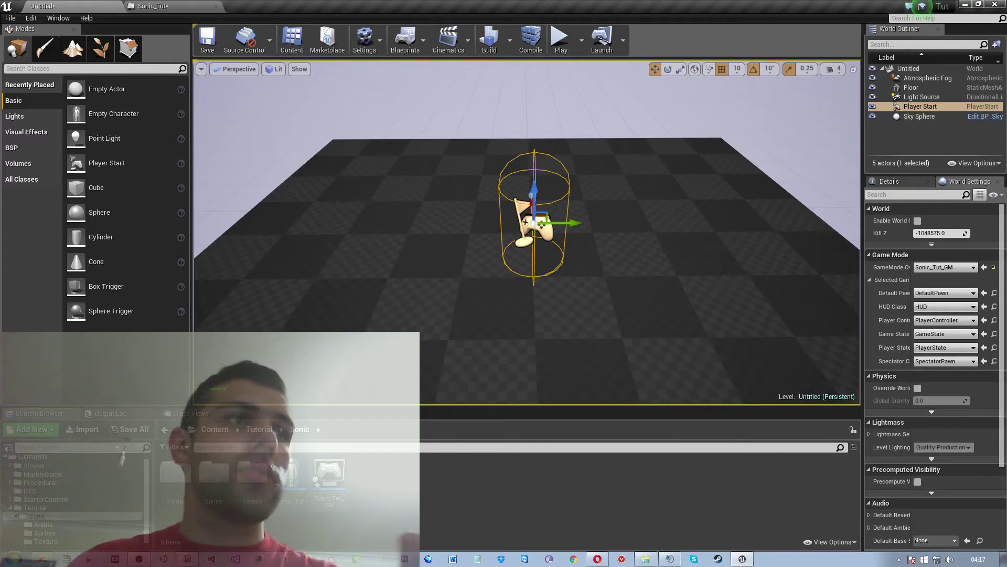
- Add a Paper Flipbook component to Sonic_Tut, keeping the default name PaperFlipbook
double_click(298, 474)
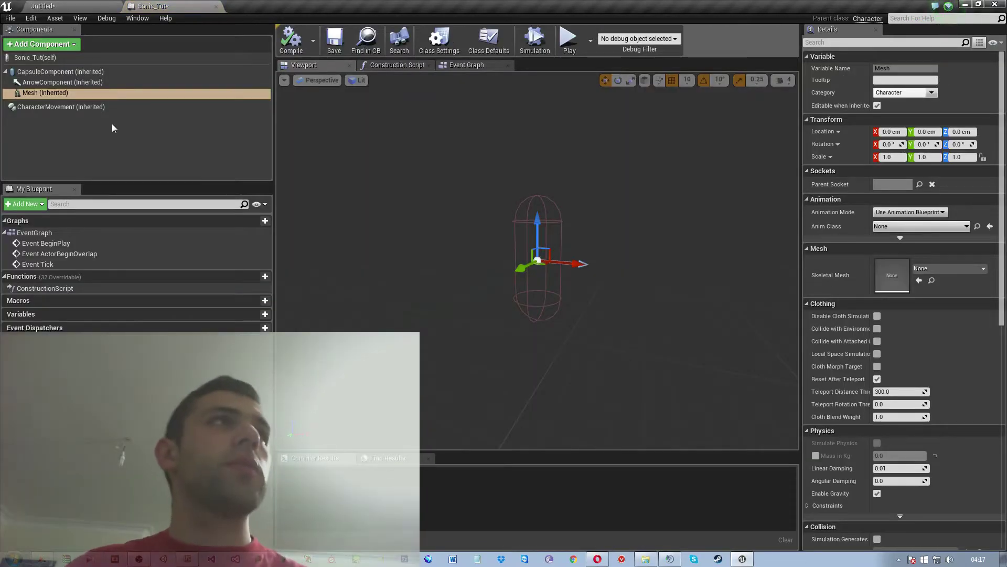
click(65, 47)
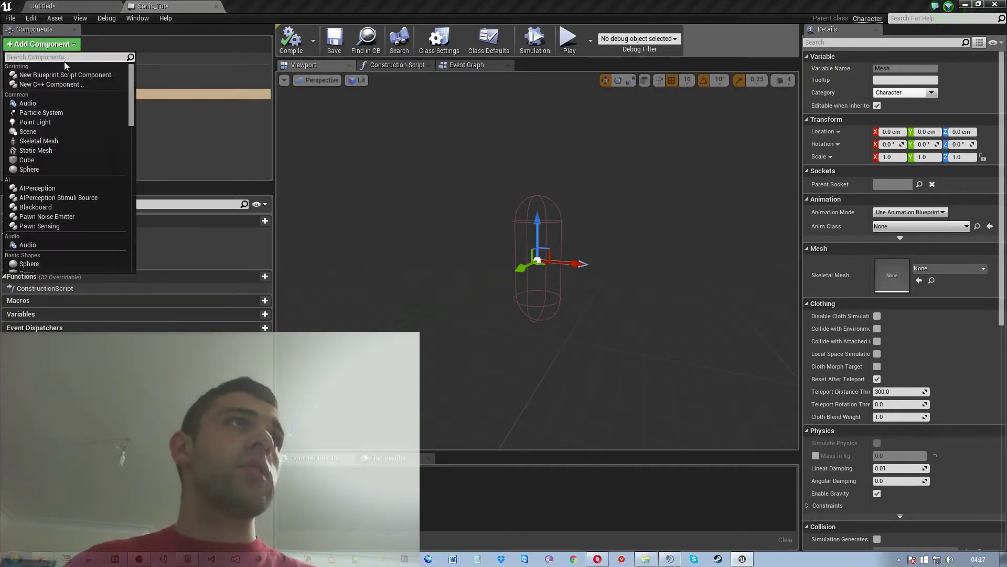
text(f)
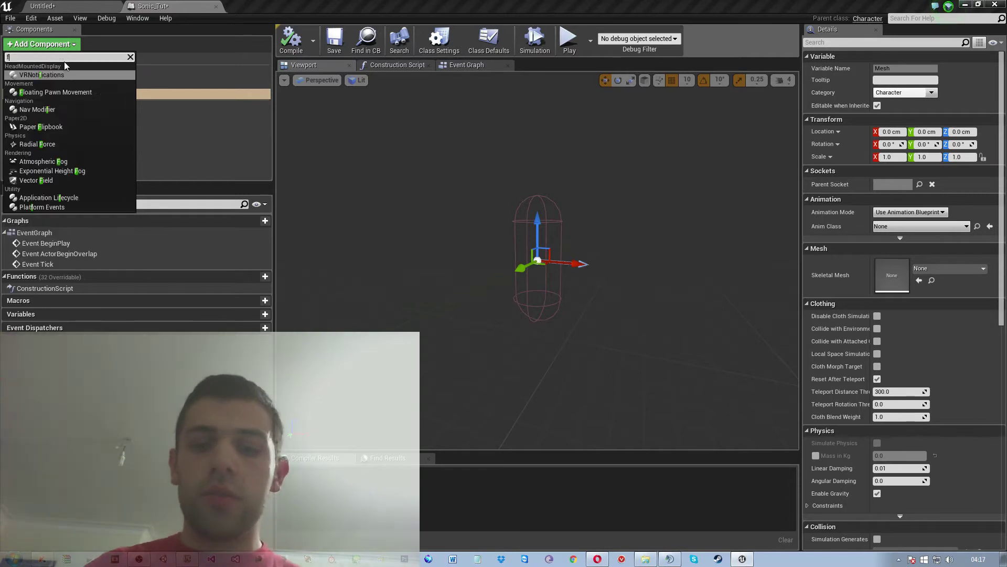
text(li)
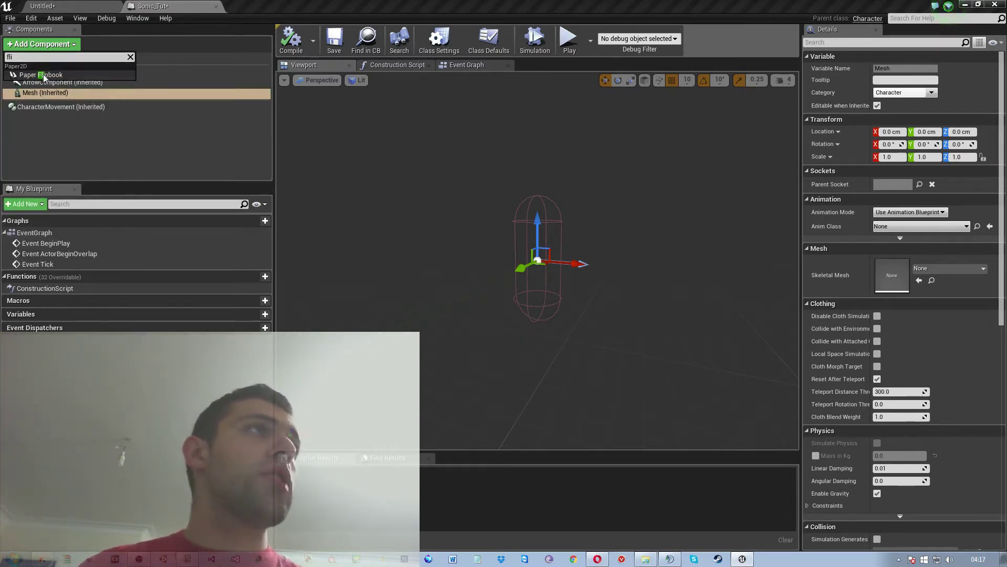
click(44, 78)
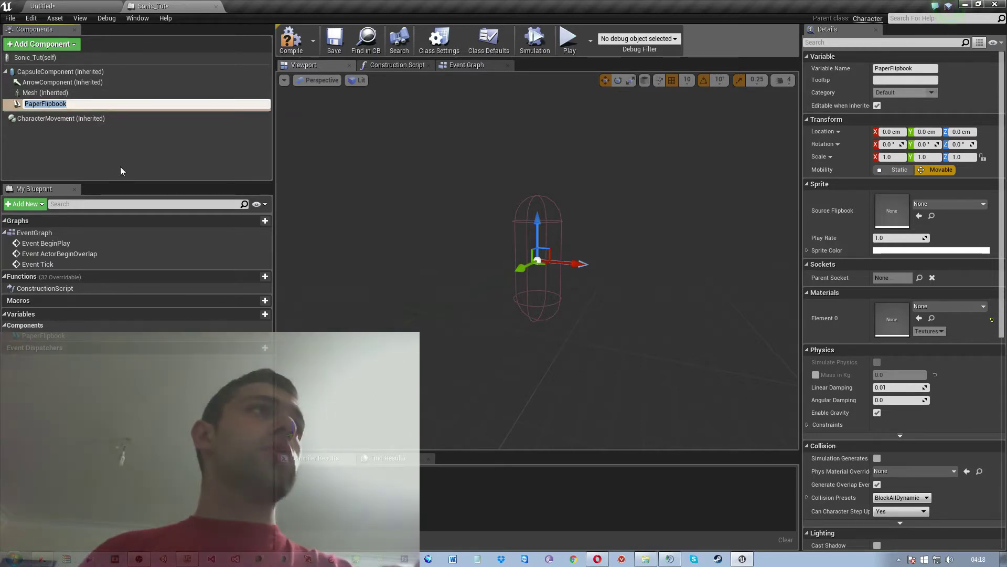
key(Return)
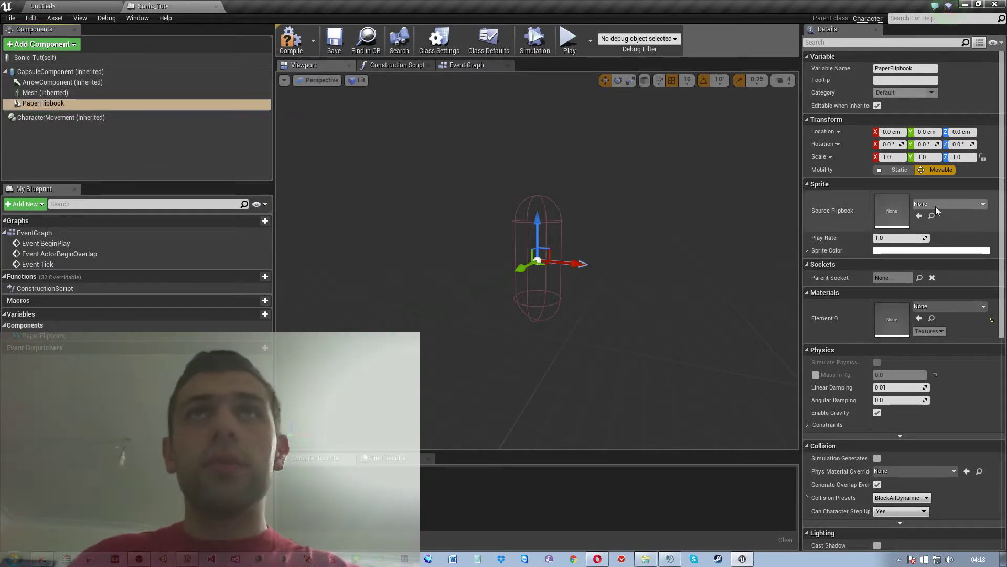
- Set the PaperFlipbook's Source Flipbook to Idle and orbit the viewport toward the sprite
click(936, 206)
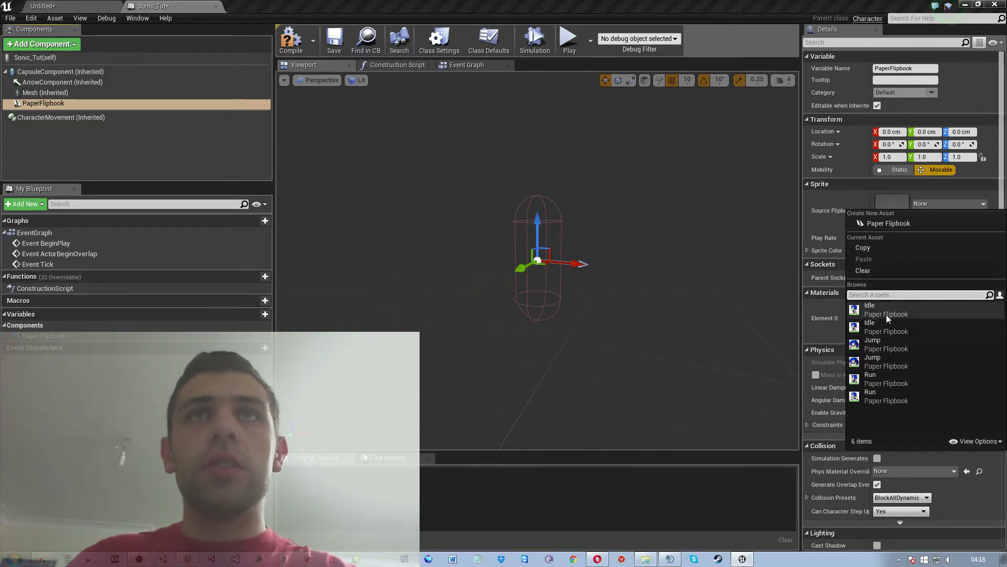
click(886, 314)
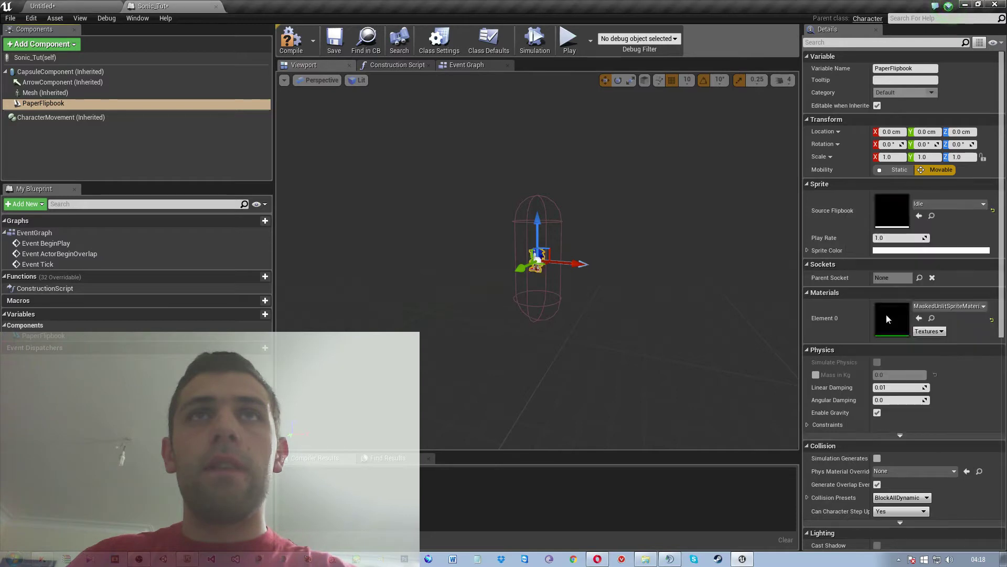
drag(698, 302, 686, 273)
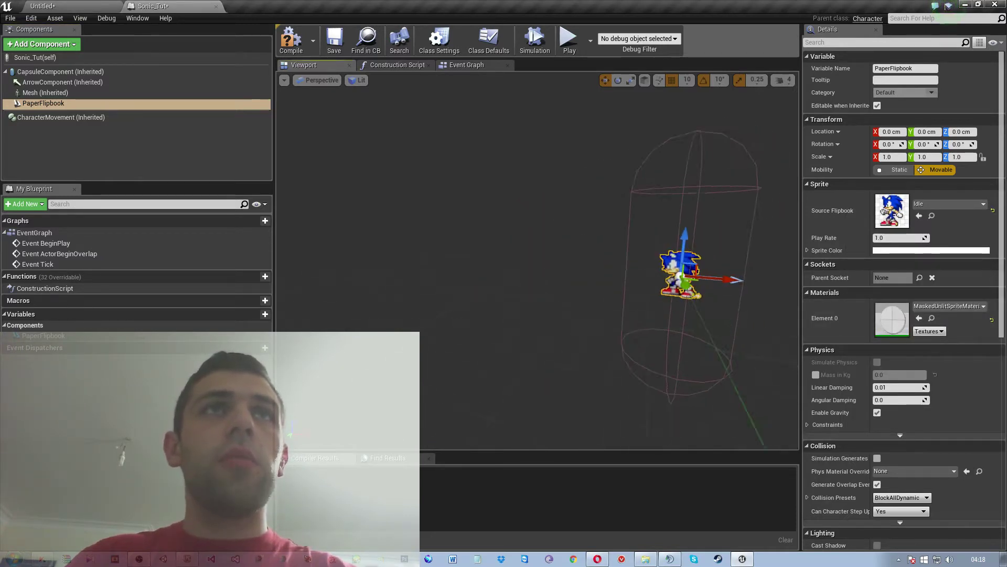
drag(686, 274, 630, 283)
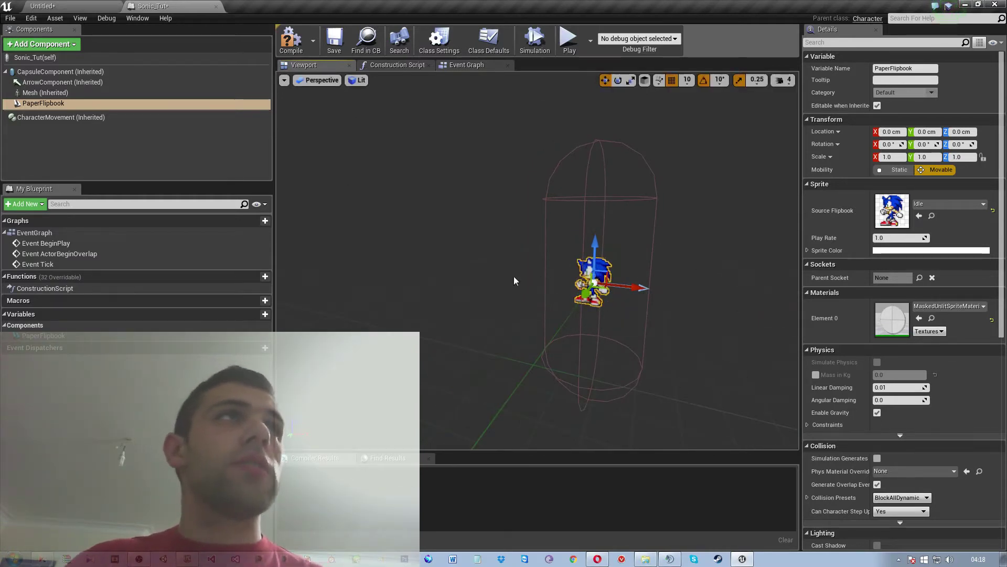
- Rotate the sprite -180 degrees around its vertical Z axis
key(e)
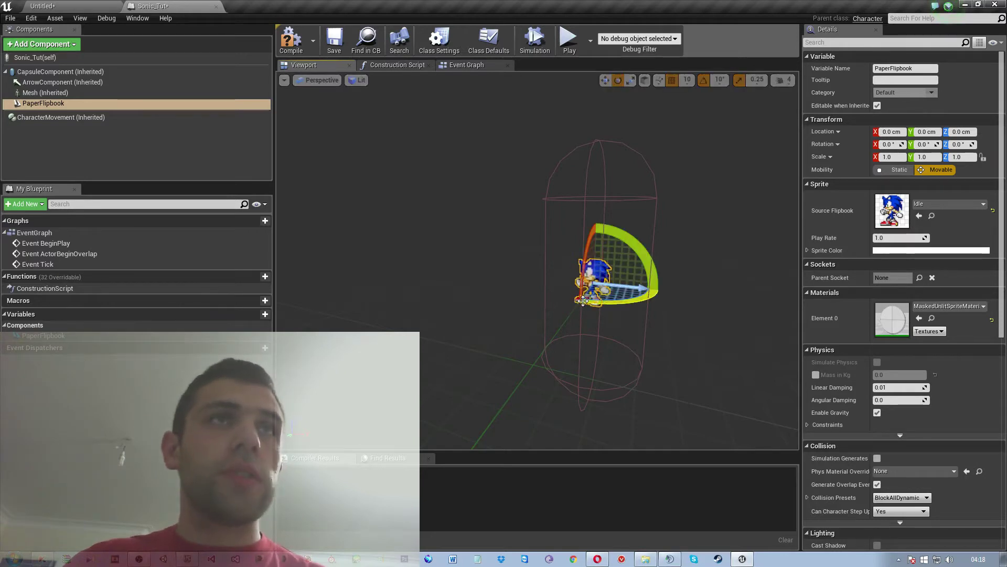
drag(615, 304, 615, 304)
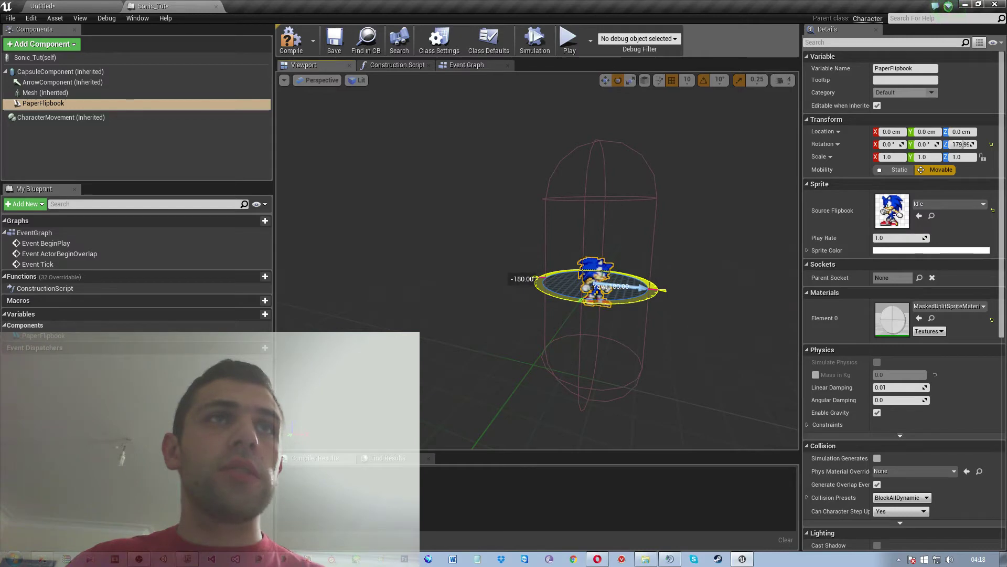
drag(616, 304, 498, 312)
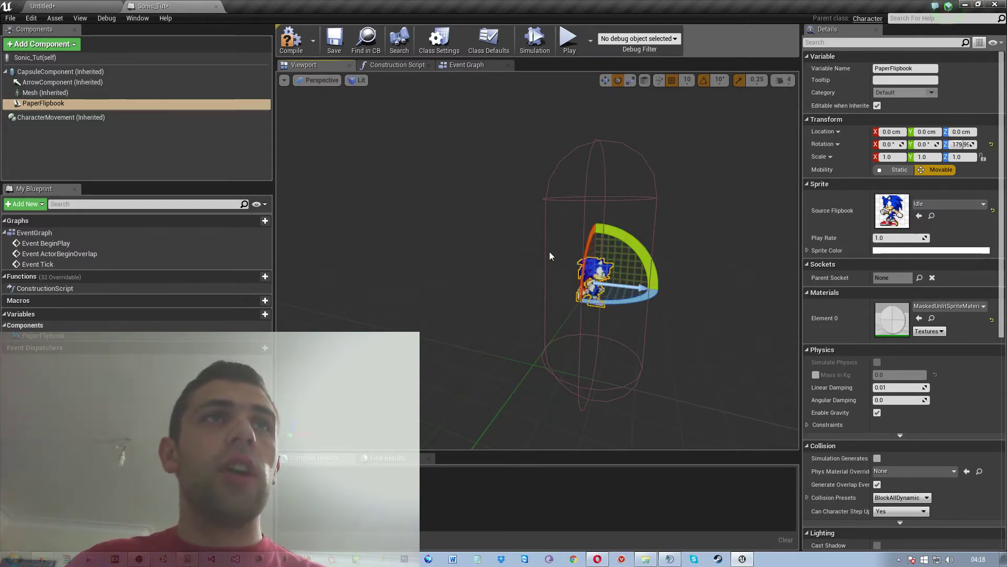
scroll(600, 283, up, 3)
scroll(600, 283, down, 5)
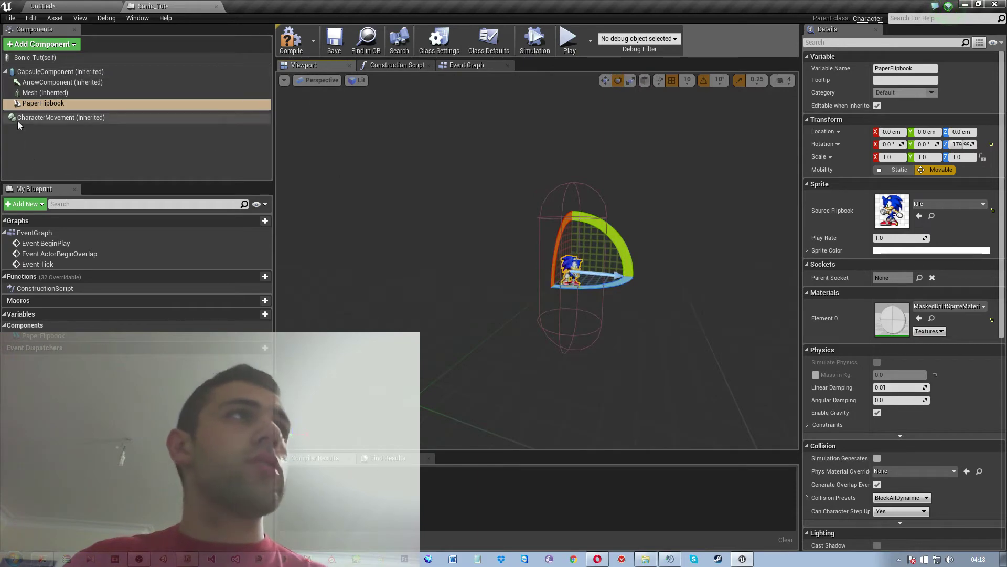
click(58, 72)
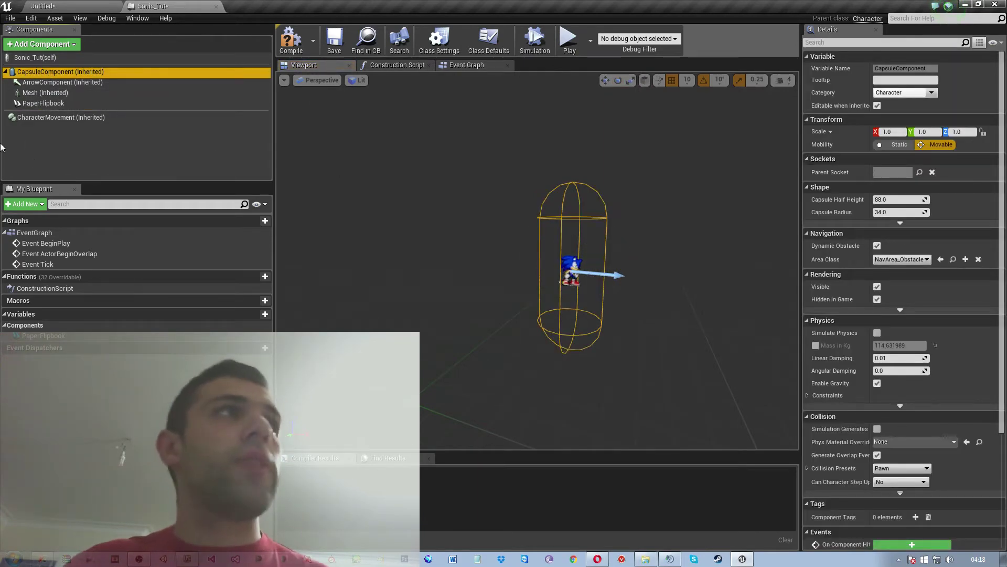
click(54, 118)
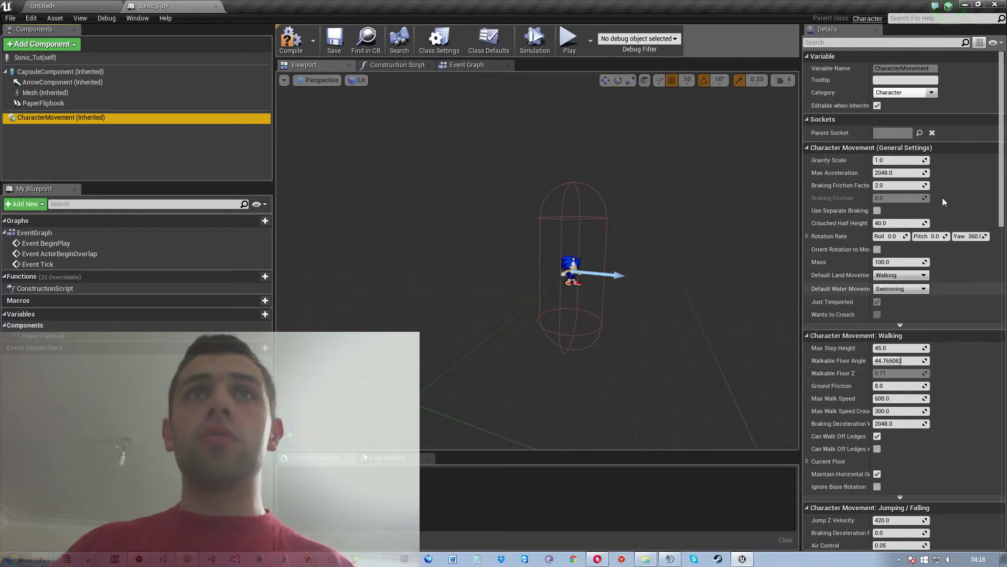
scroll(887, 322, down, 3)
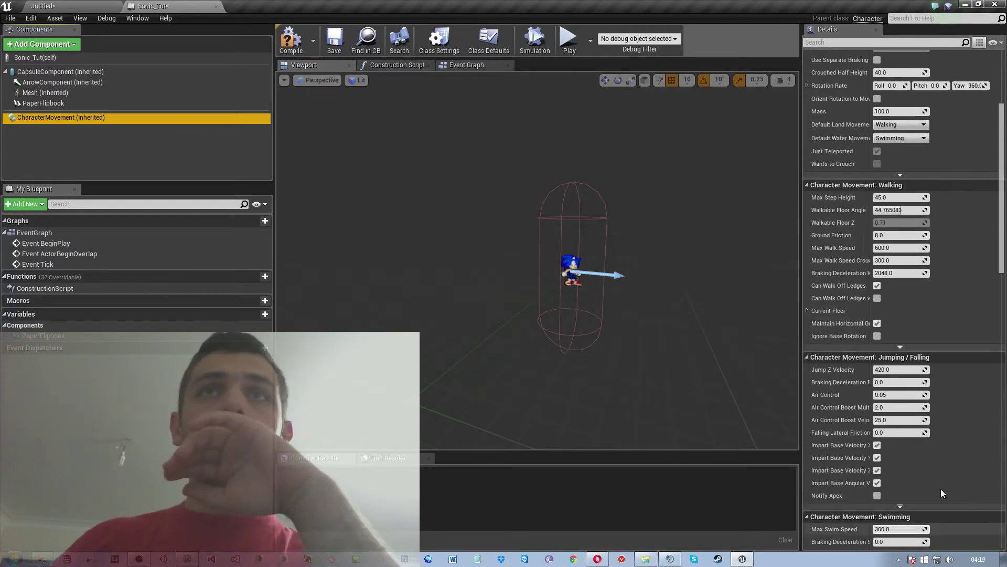
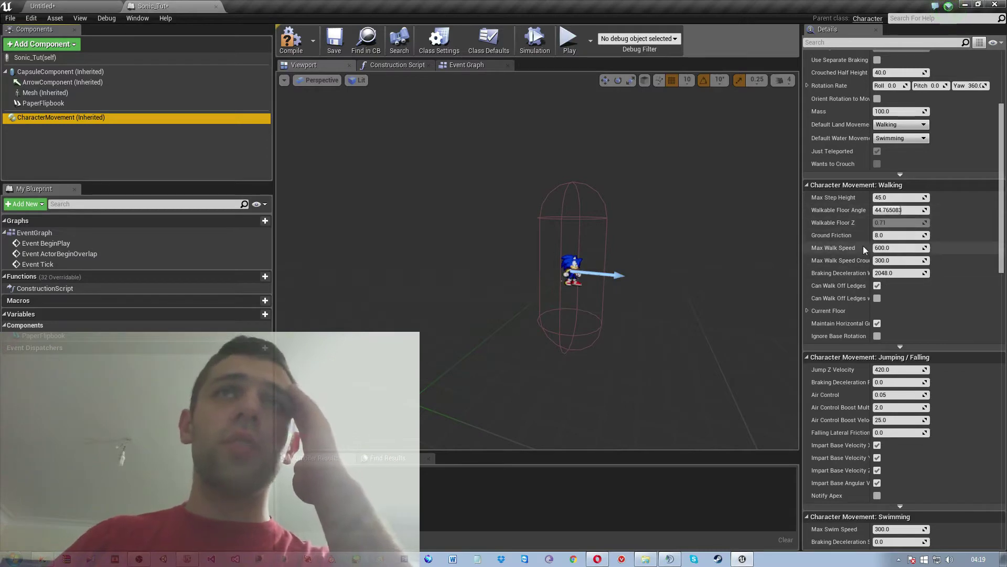
- Shrink the CapsuleComponent to half height 15.42 and radius 13.72 around Sonic, then compile
scroll(882, 244, up, 3)
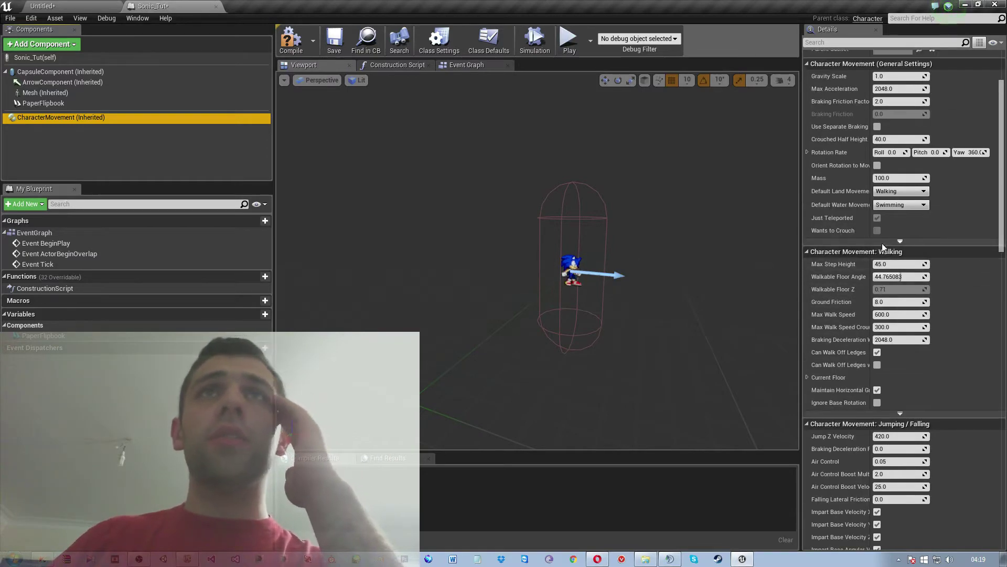
scroll(888, 251, up, 2)
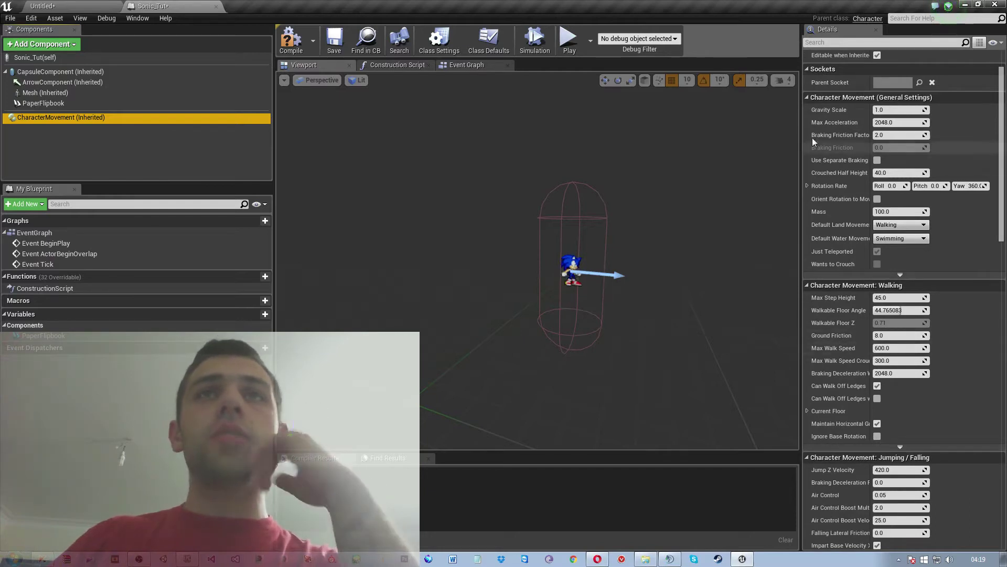
scroll(814, 141, up, 2)
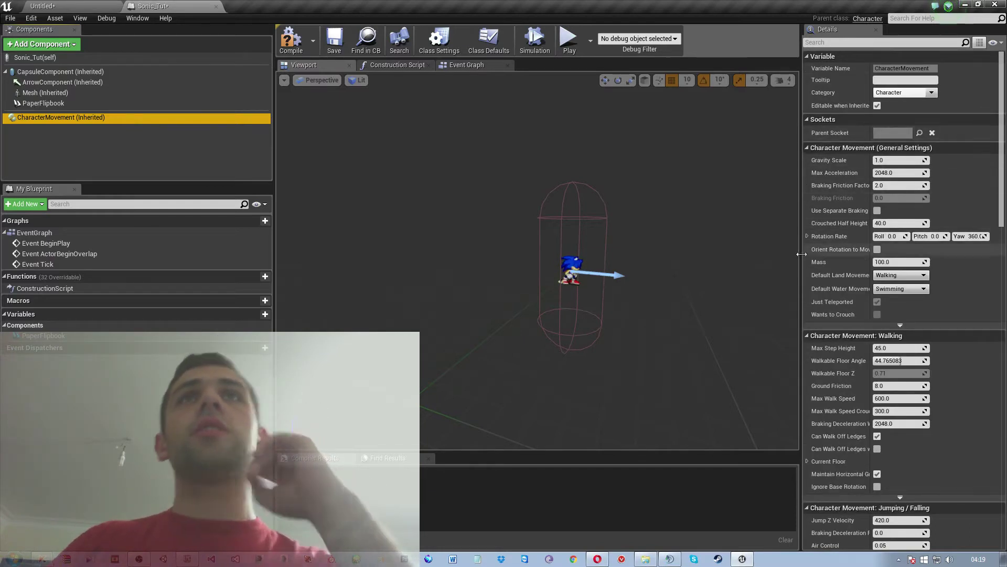
click(79, 73)
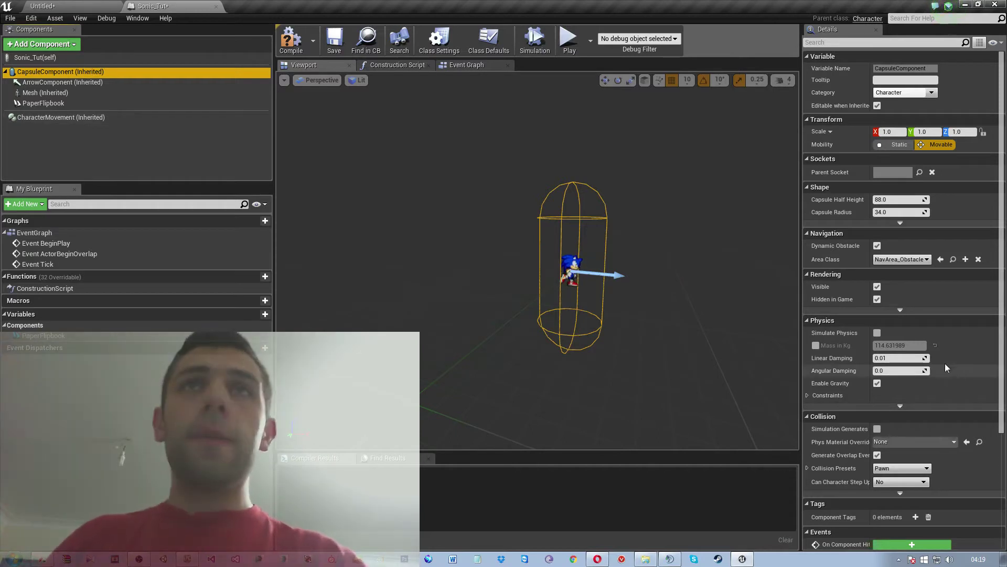
mouse_move(892, 202)
mouse_down()
mouse_move(879, 202)
mouse_move(908, 202)
mouse_up()
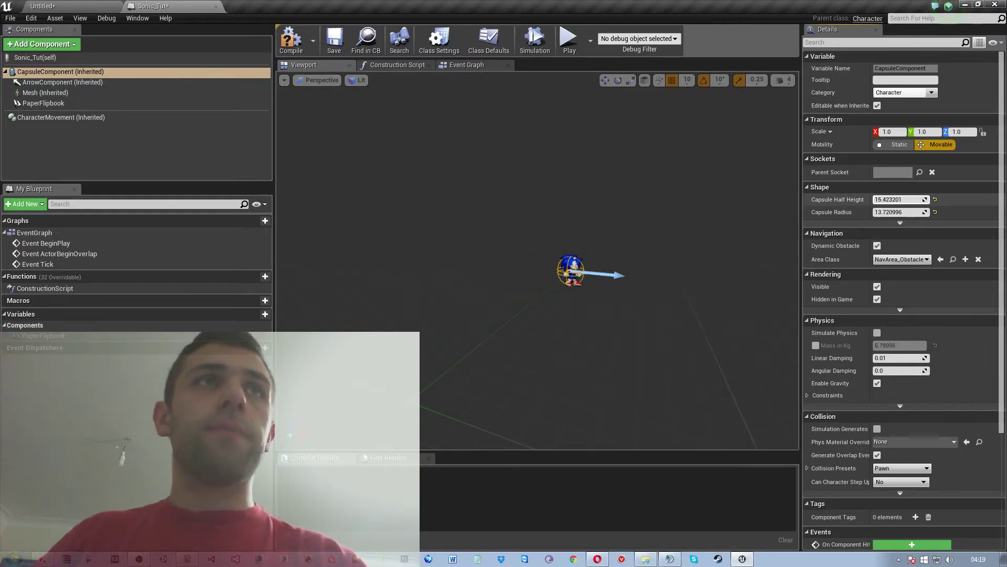
click(291, 39)
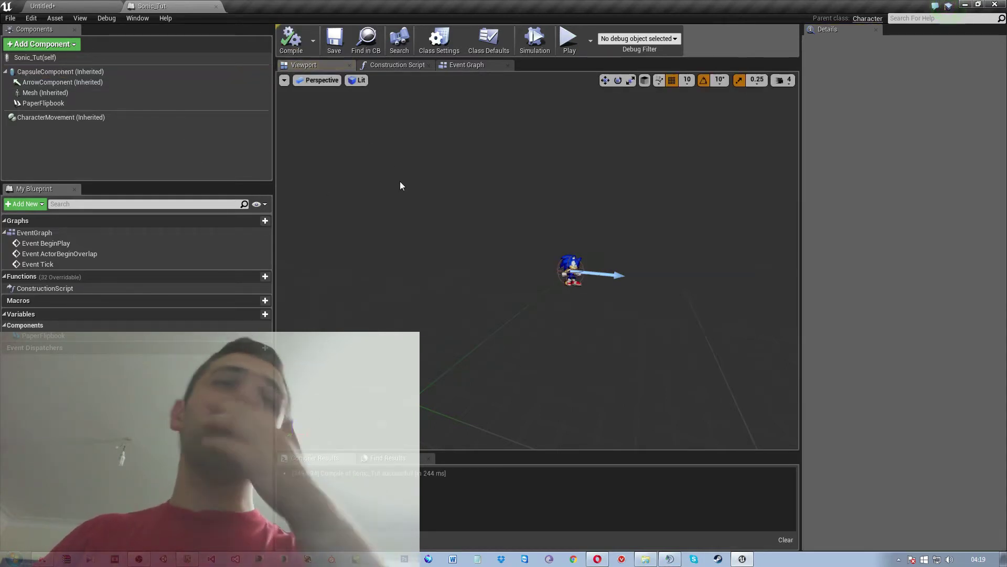
- Set the Compile button's Save on Compile option to Always
click(313, 41)
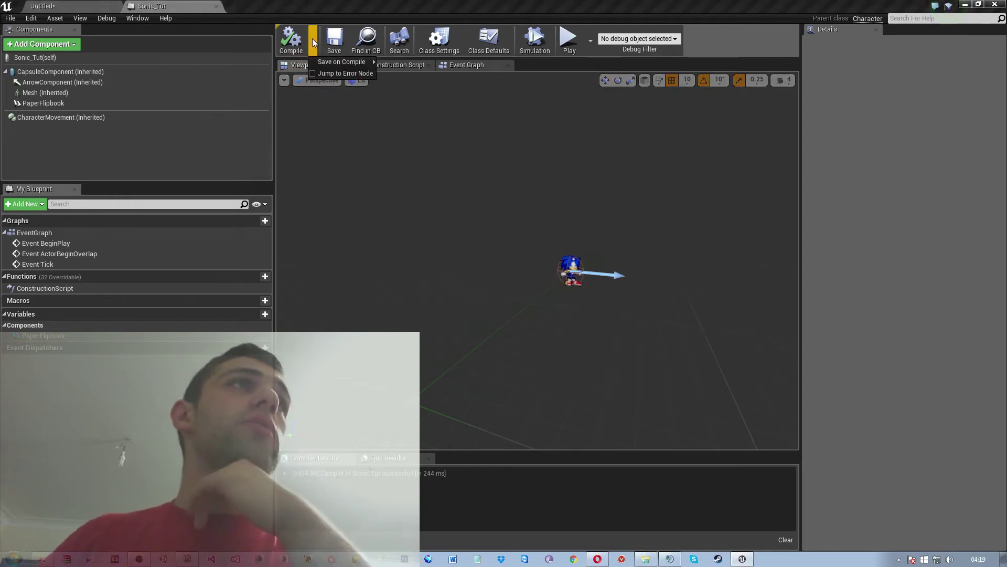
mouse_move(344, 62)
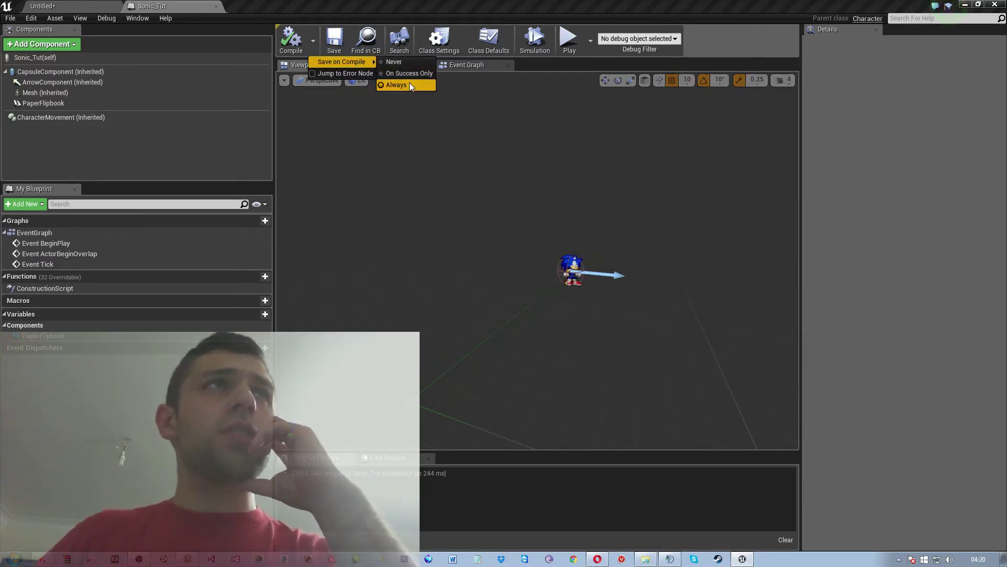
click(293, 42)
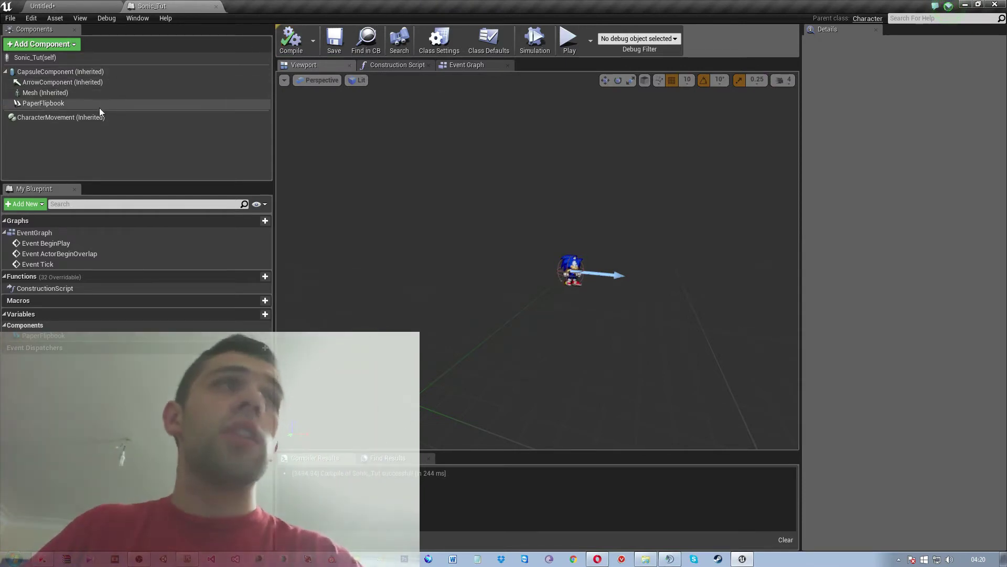
- Add a SpringArm component to the Sonic_Tut blueprint
click(37, 44)
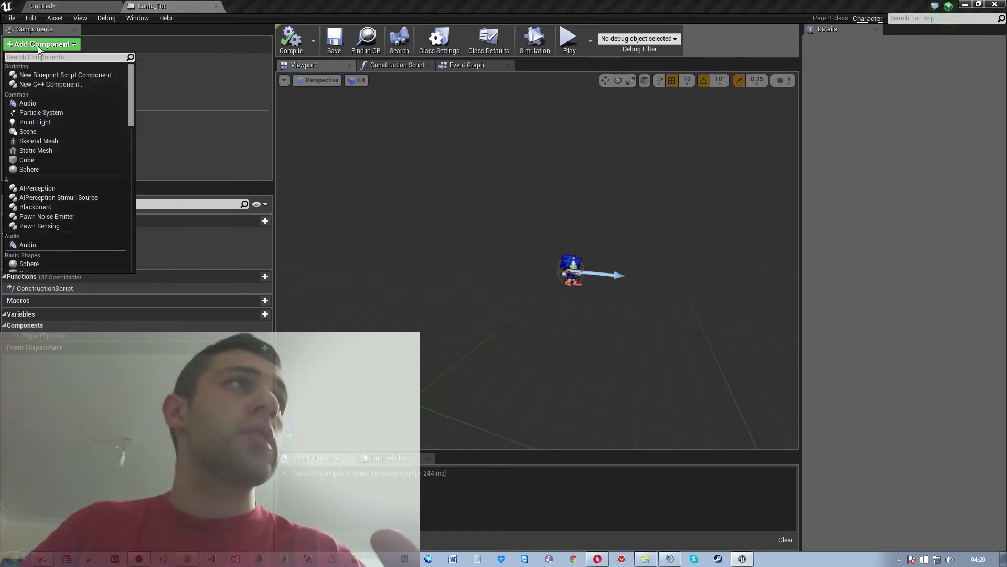
text(sprin)
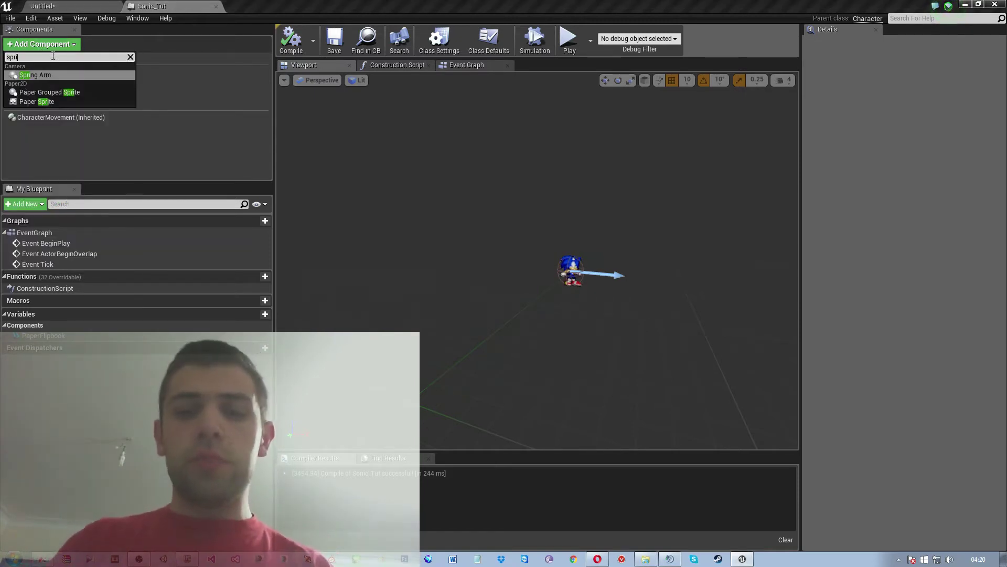
key(Return)
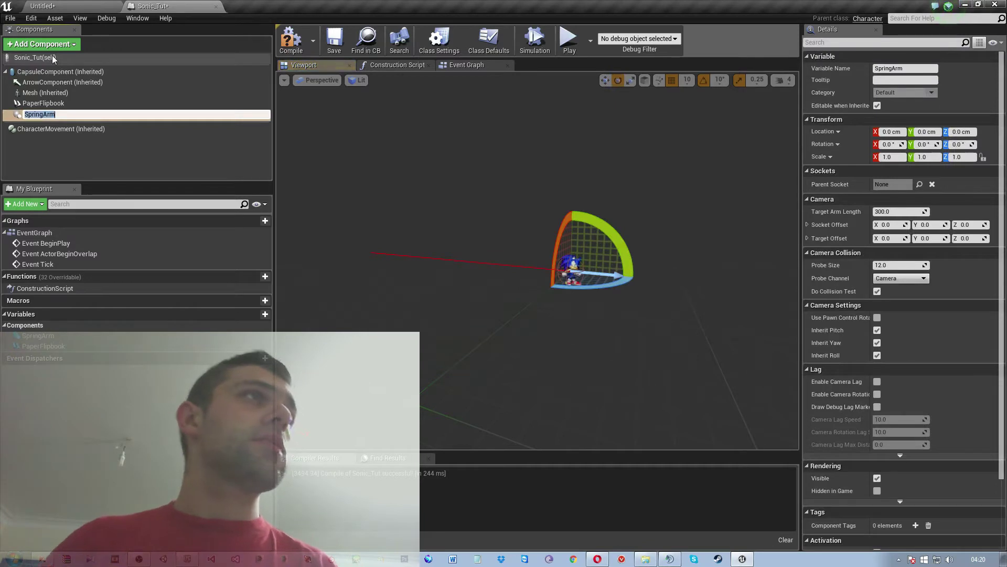
key(Return)
click(38, 44)
click(38, 59)
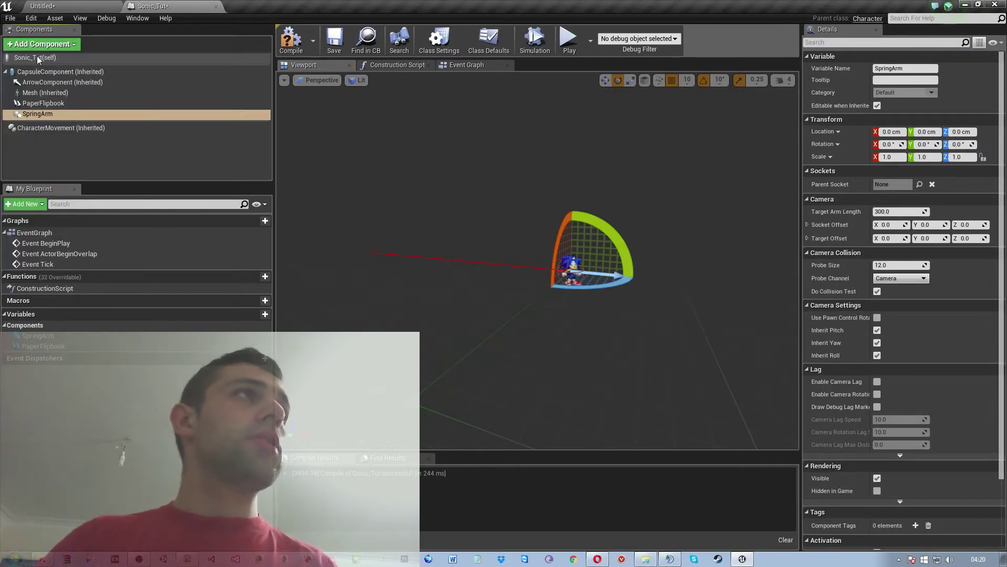
- Add a Camera component and attach it to the SpringArm
click(38, 45)
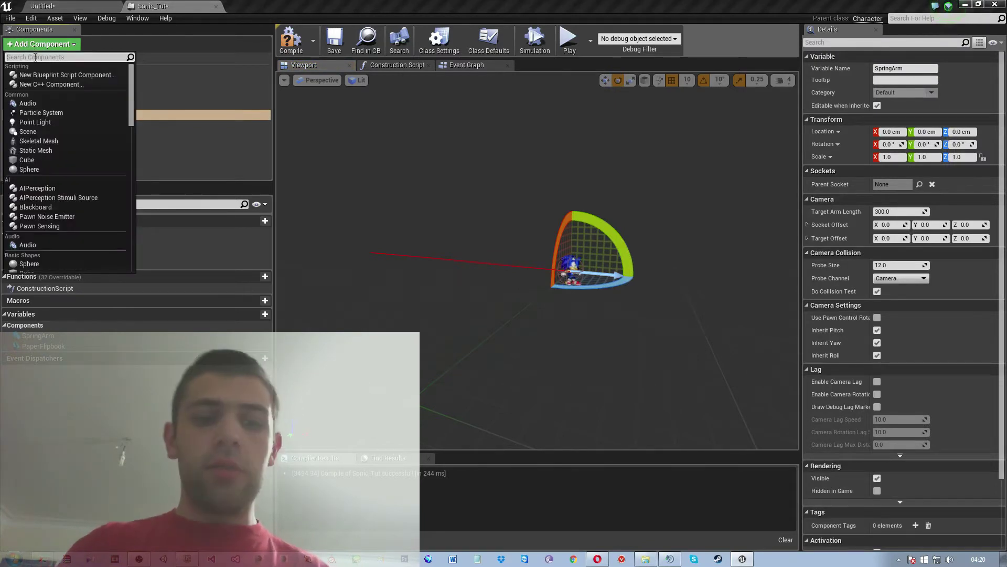
text(camer)
key(Return)
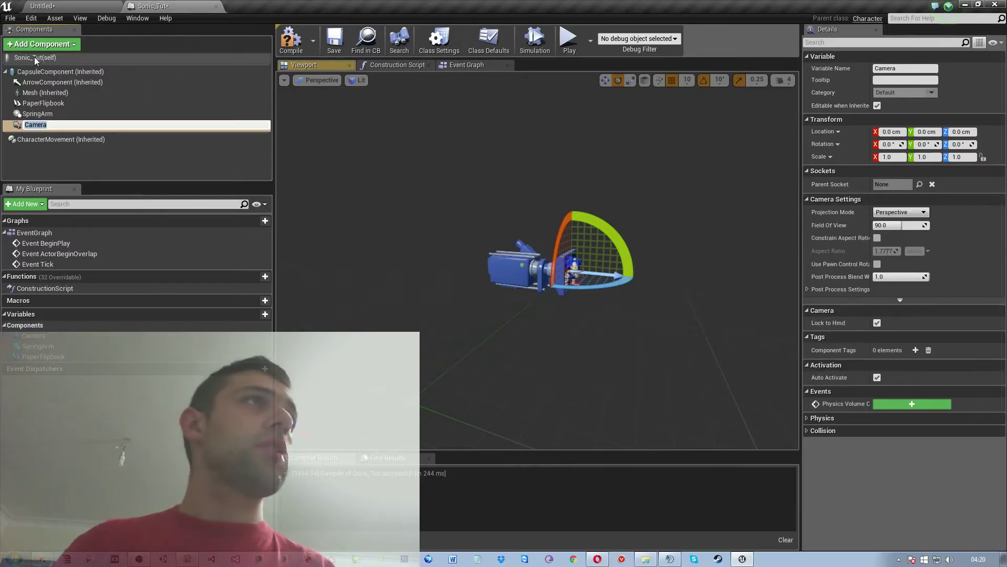
click(34, 117)
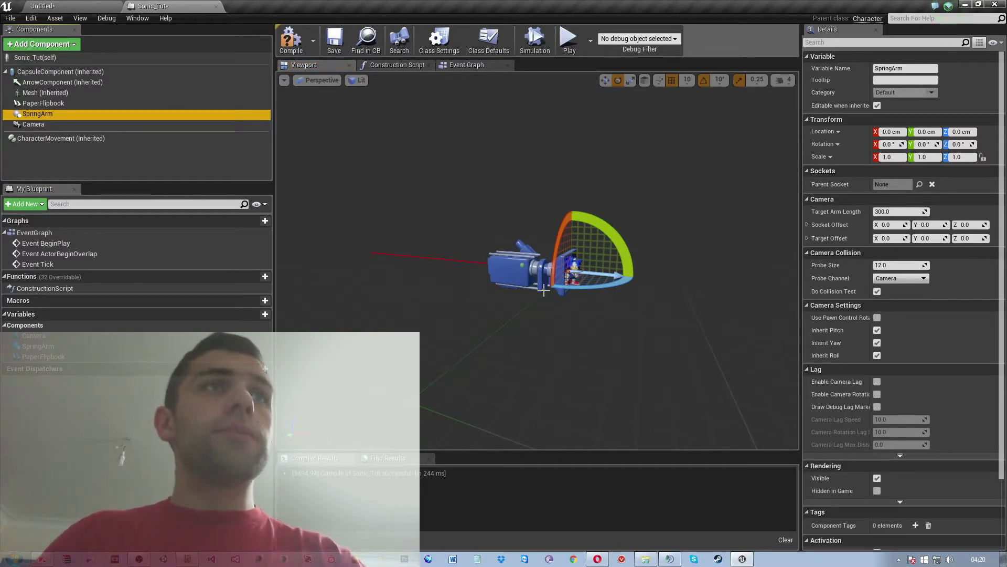
click(30, 124)
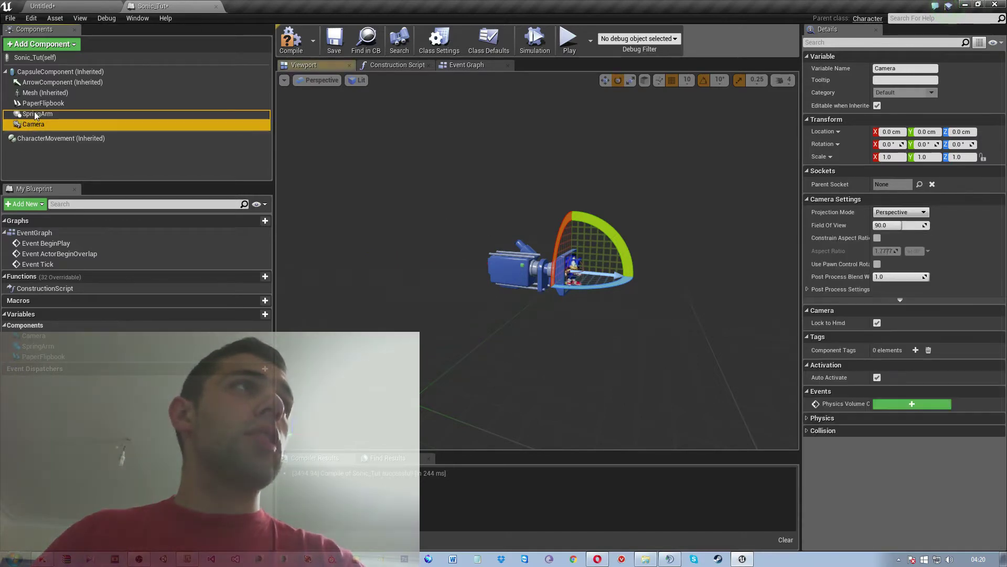
drag(34, 112, 33, 112)
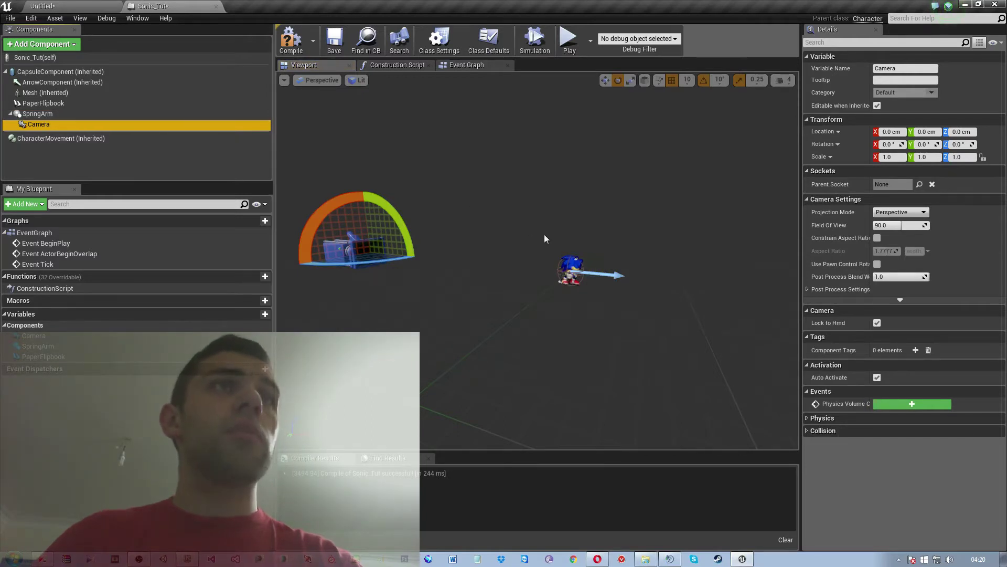
- Rotate the SpringArm to -90° on Z, then return to the Untitled level
click(53, 115)
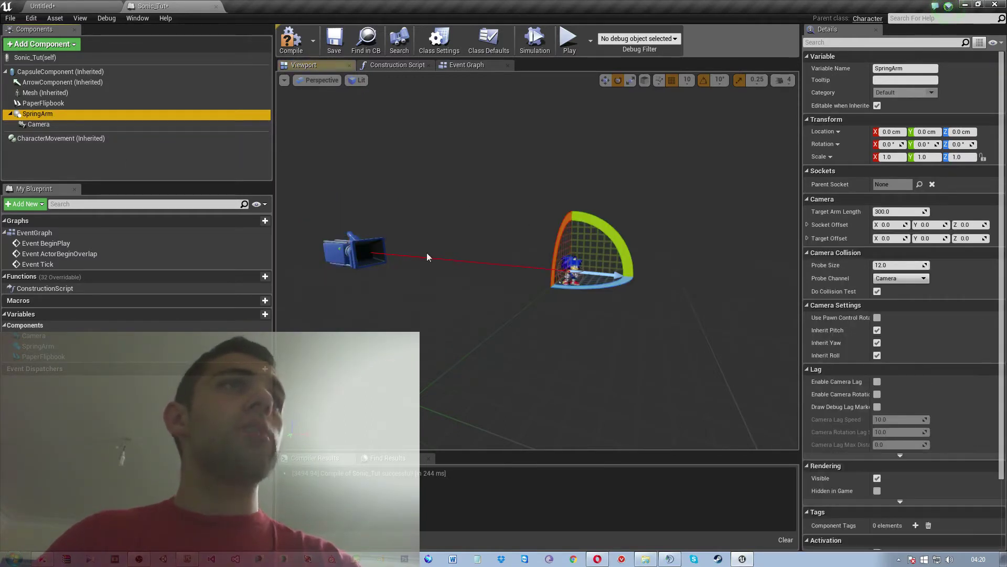
drag(581, 290, 598, 291)
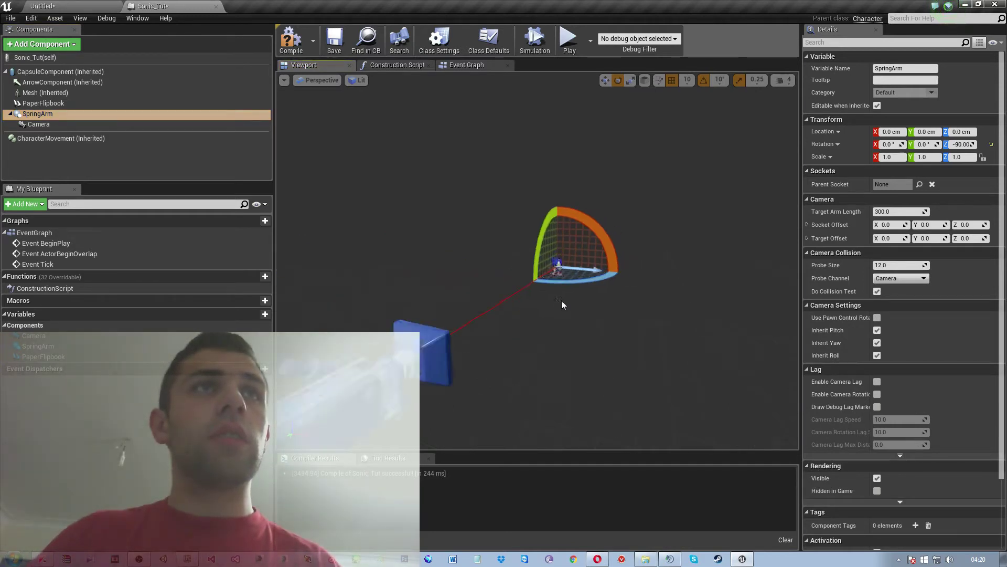
mouse_move(577, 278)
right_down()
mouse_move(551, 315)
mouse_move(562, 307)
right_up()
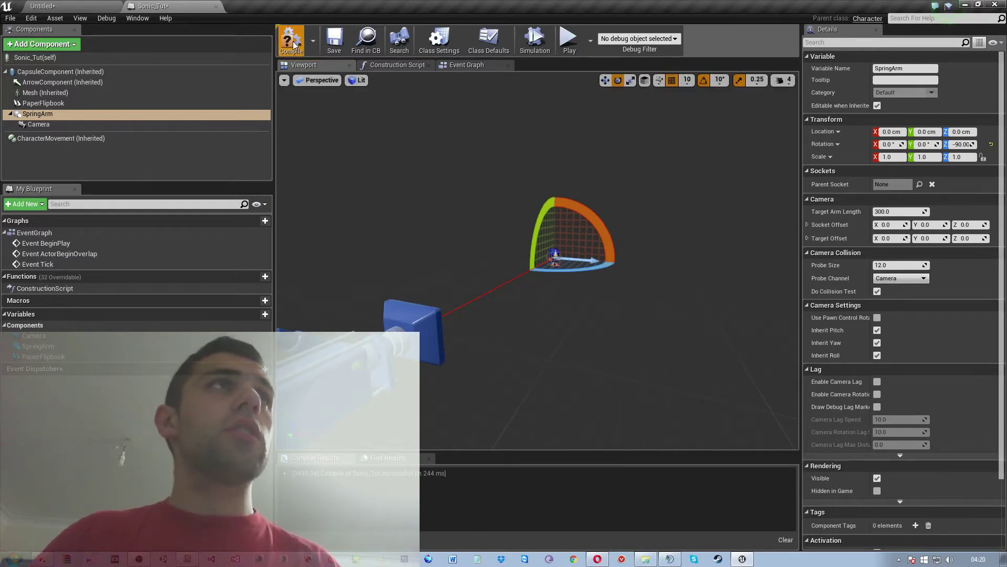
click(42, 6)
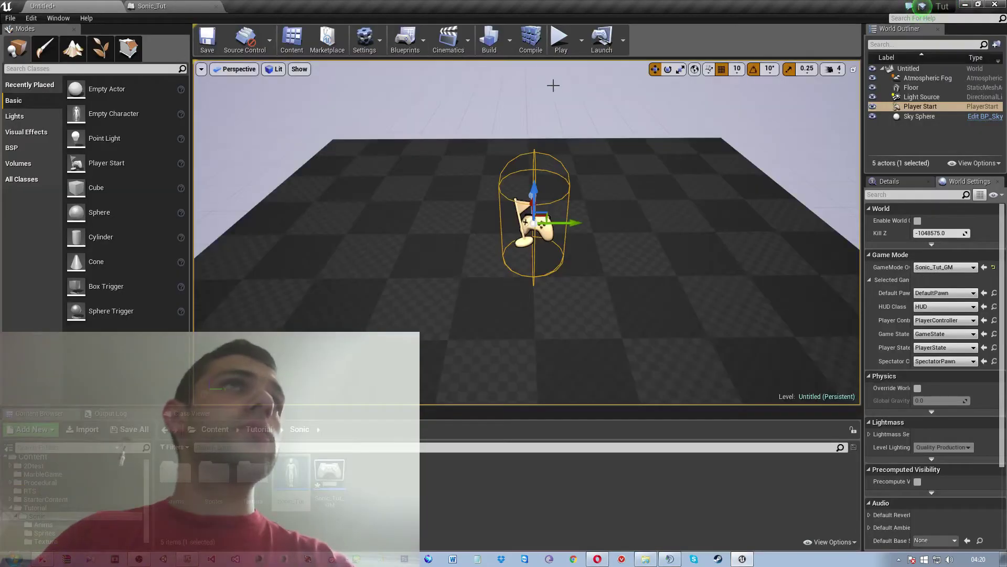
- Play-test the level and set World Settings' Default Pawn Class to Sonic_Tut
click(561, 47)
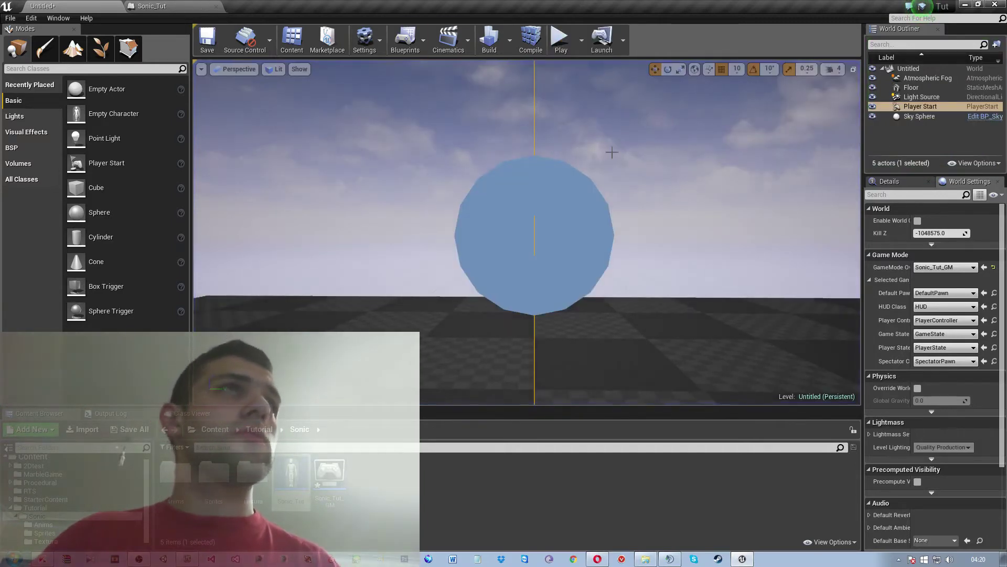
click(945, 293)
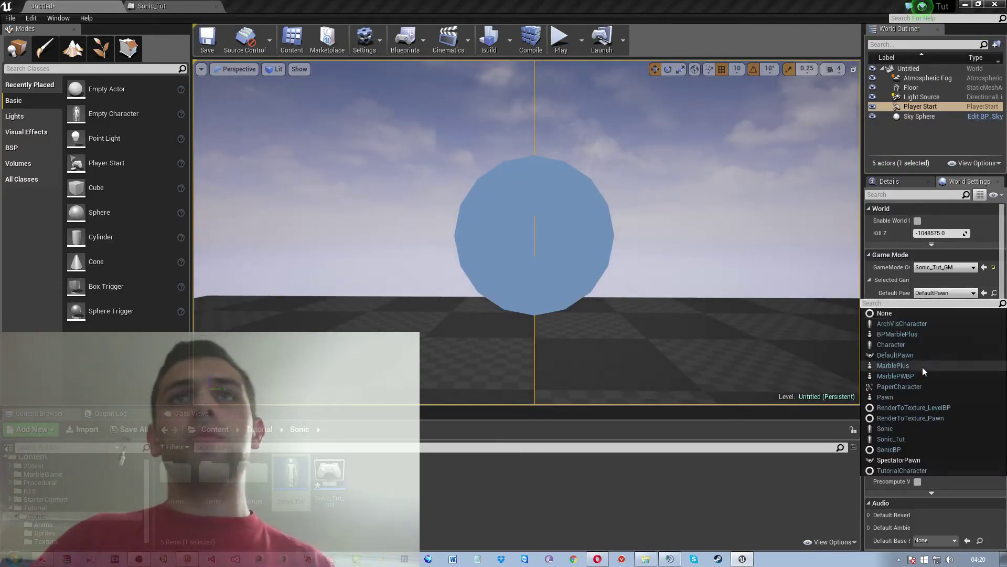
click(905, 439)
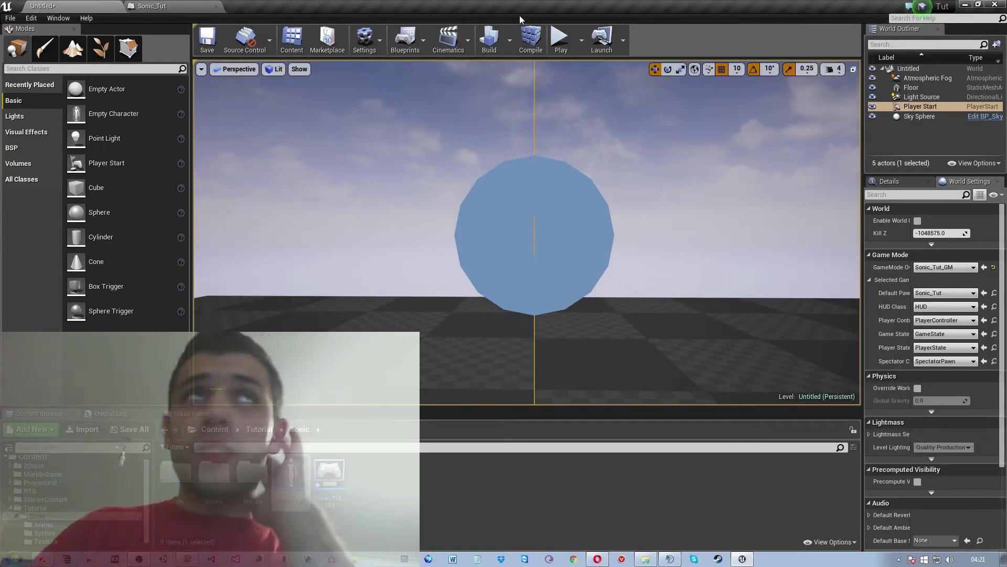
- Set the Default Pawn Class back to None and delete the Player Start
key(f)
mouse_move(697, 288)
right_down()
mouse_move(656, 294)
mouse_move(577, 273)
mouse_move(551, 278)
right_up()
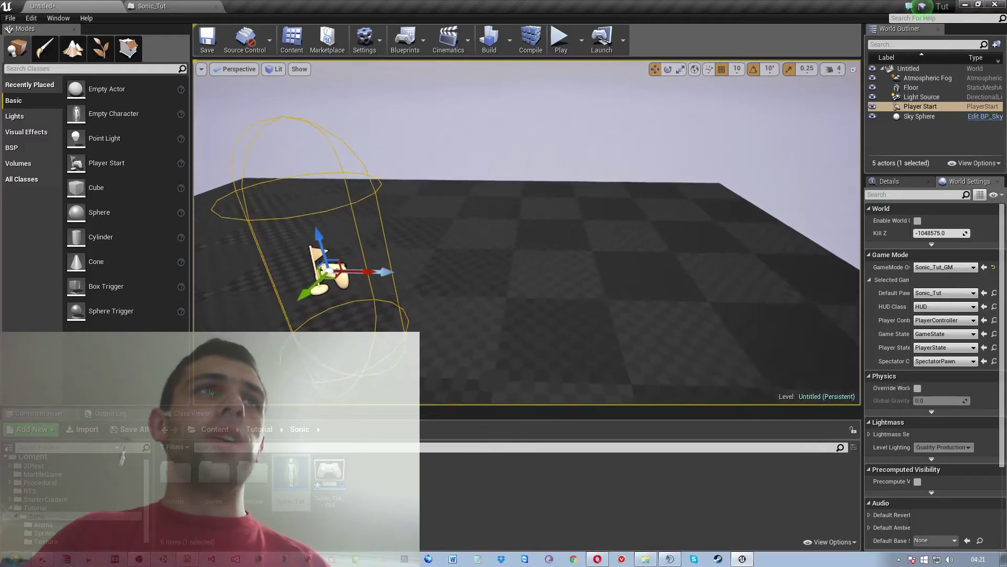
key(f)
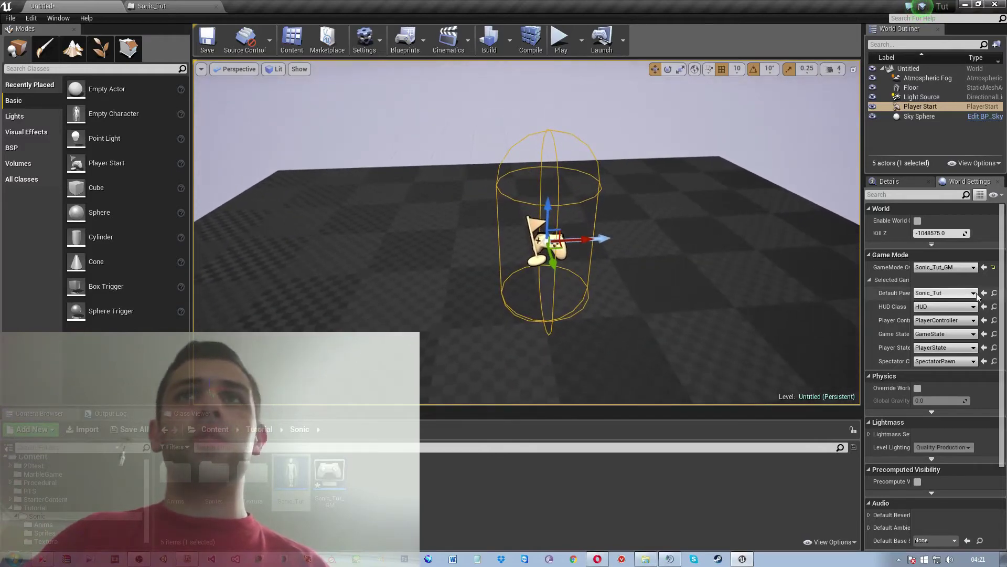
click(974, 293)
click(895, 310)
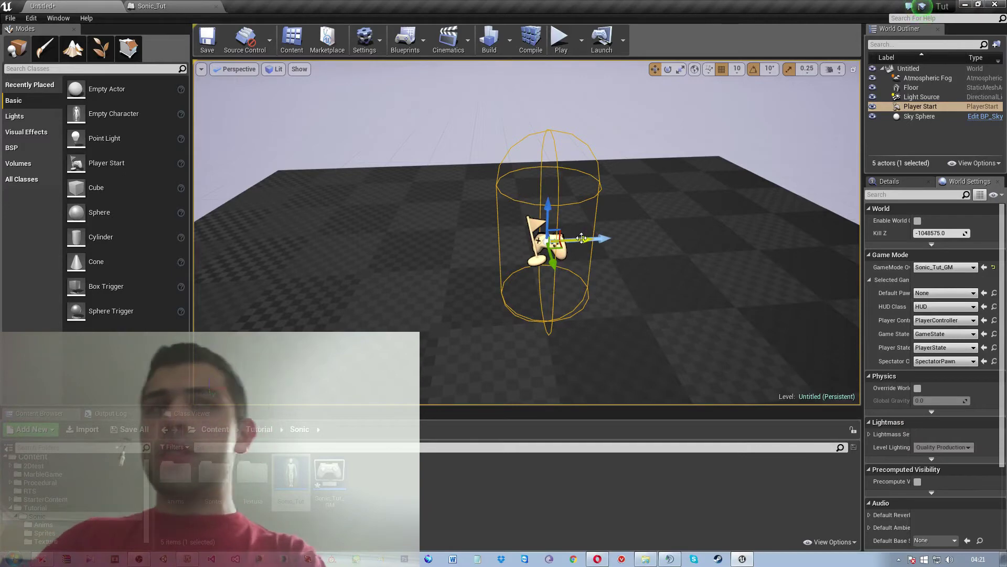
key(Delete)
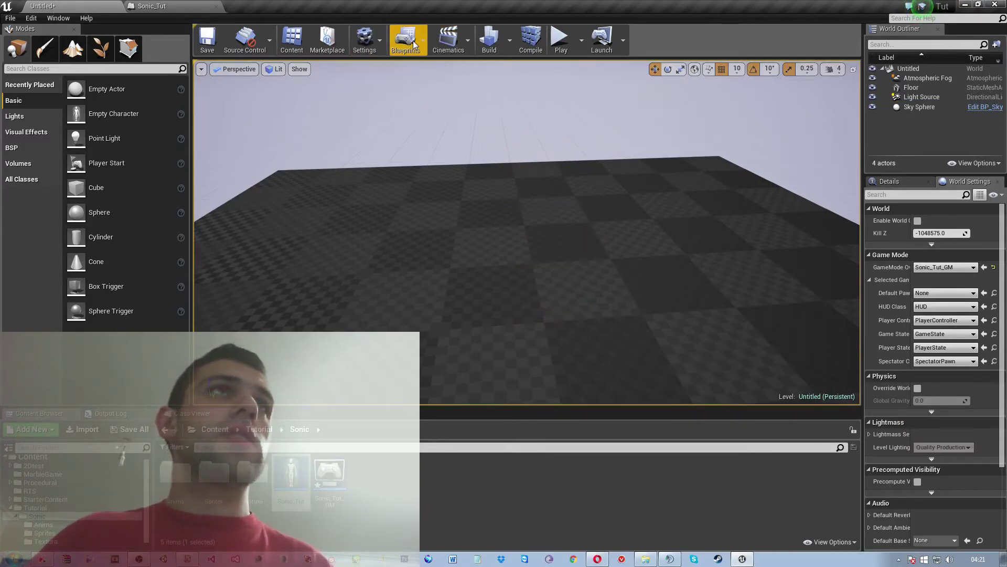
click(405, 41)
- Open the Level Blueprint and place the Sonic_Tut character into the level
click(430, 130)
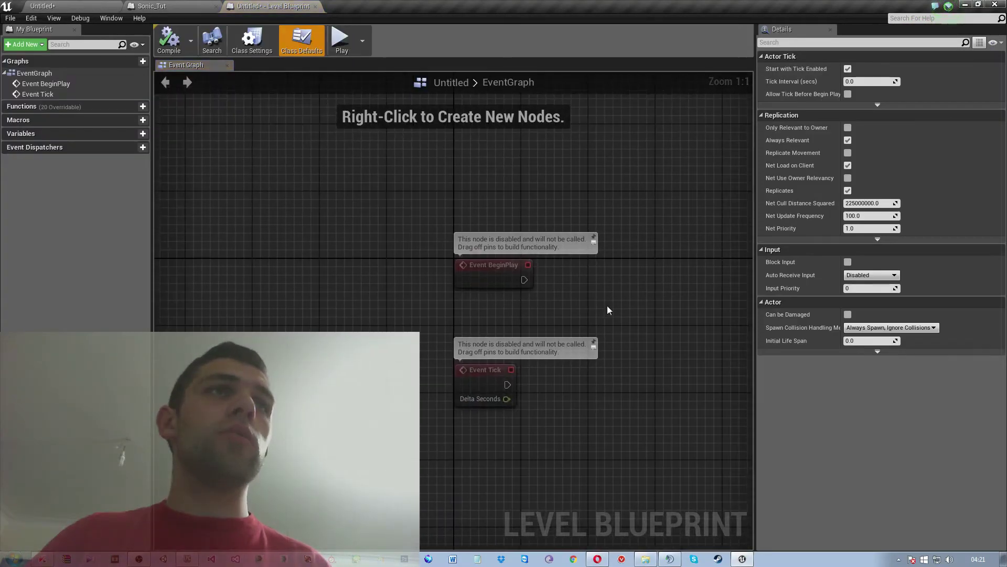
right_drag(439, 241, 447, 238)
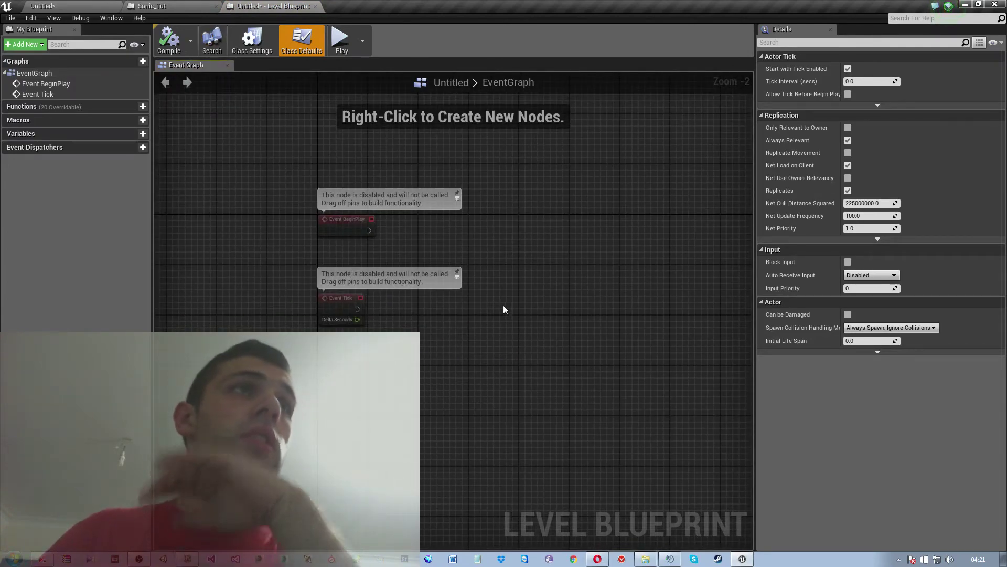
click(87, 7)
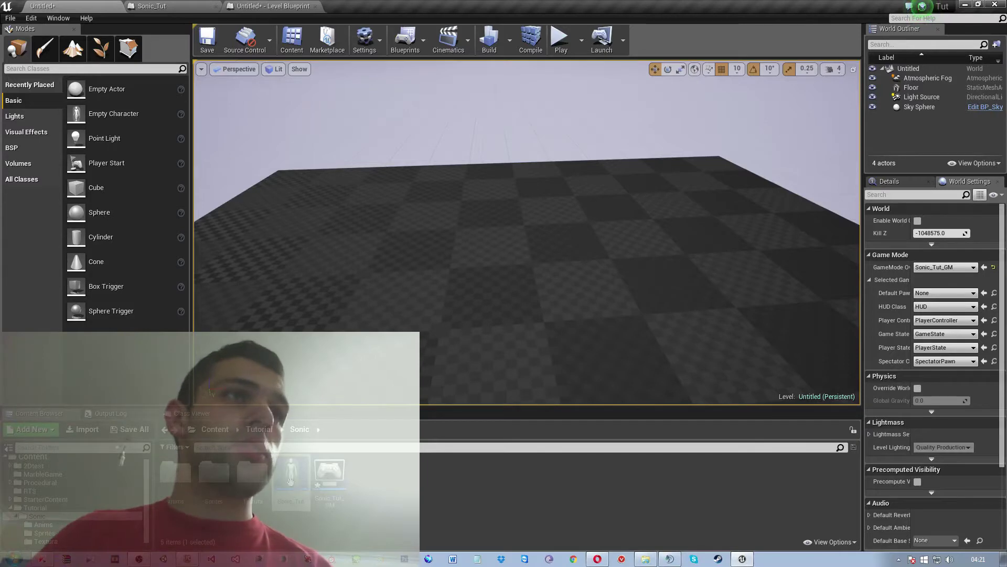
drag(291, 478, 474, 267)
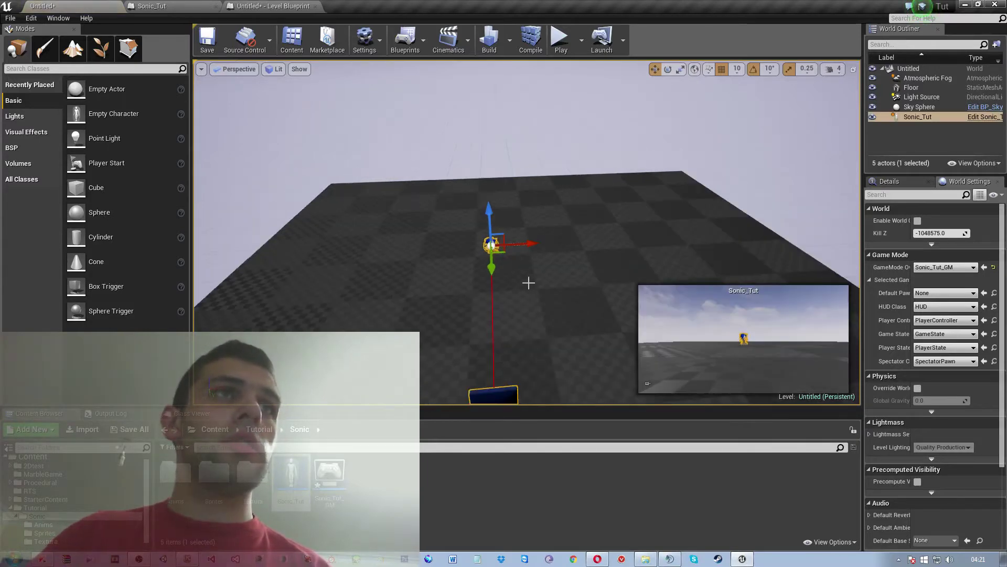
right_drag(512, 250, 512, 250)
- Add a Sonic_Tut reference node to the Level Blueprint between BeginPlay and Tick
click(257, 11)
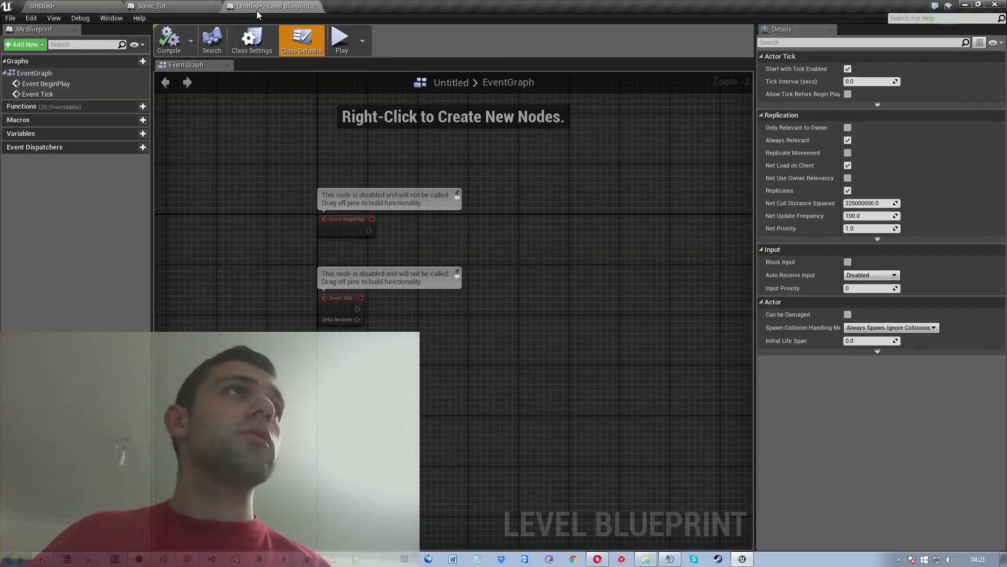
click(315, 6)
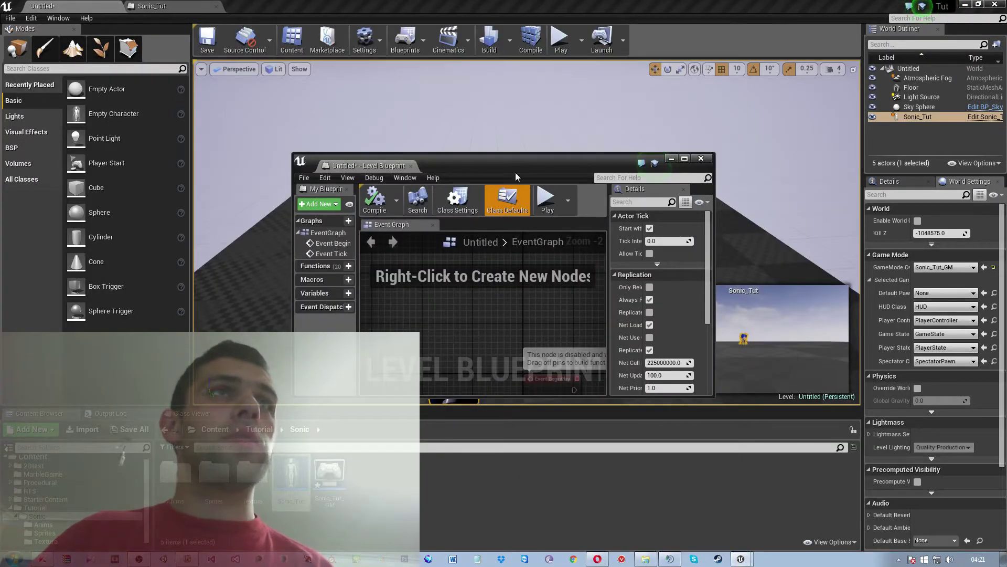
drag(515, 177, 440, 97)
click(911, 118)
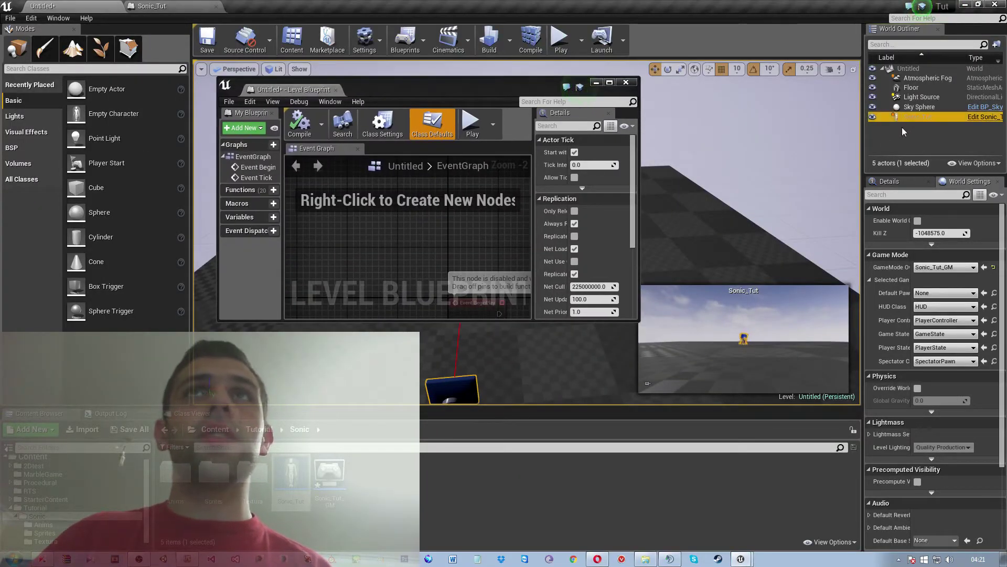
right_click(398, 250)
click(436, 288)
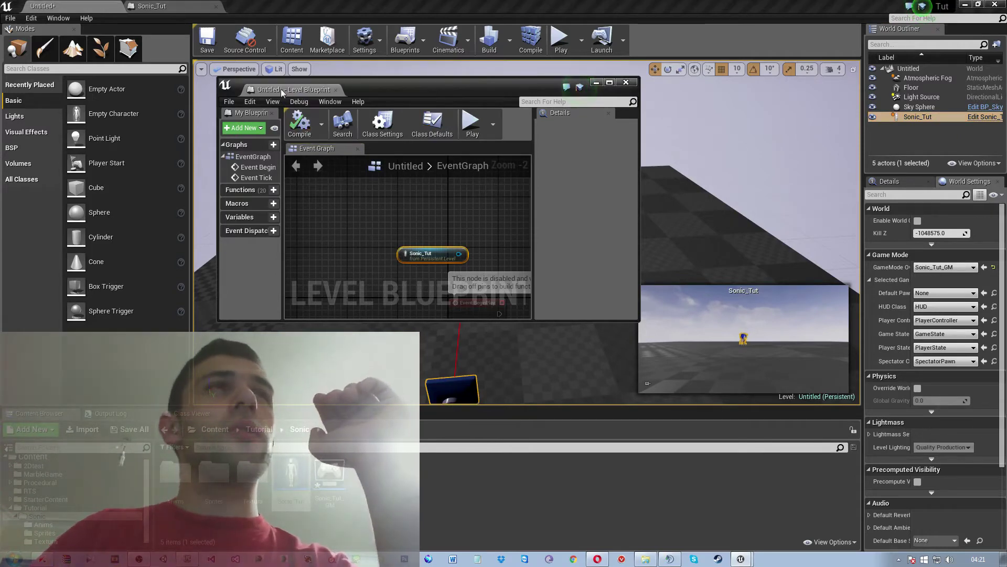
drag(282, 89, 273, 6)
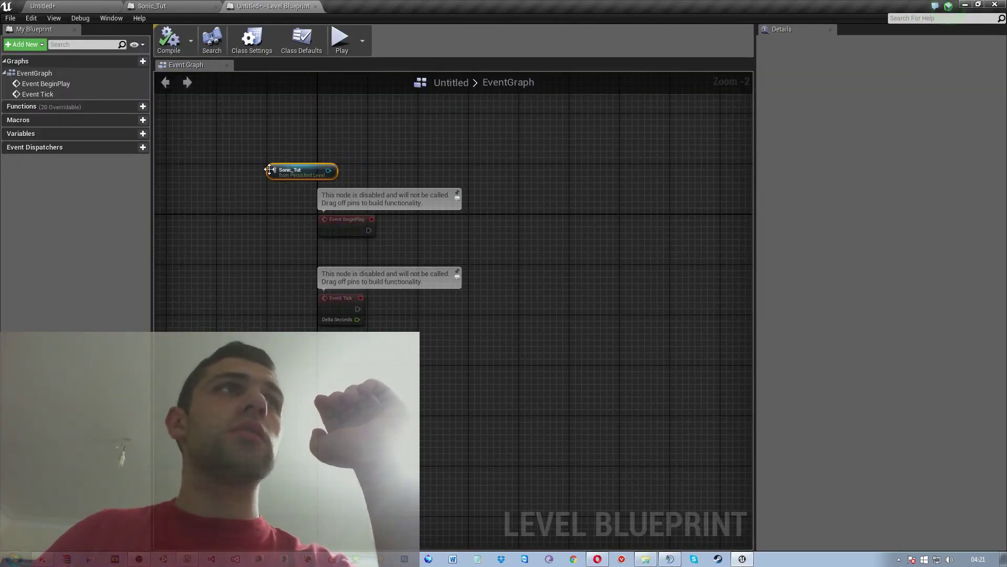
drag(269, 170, 330, 252)
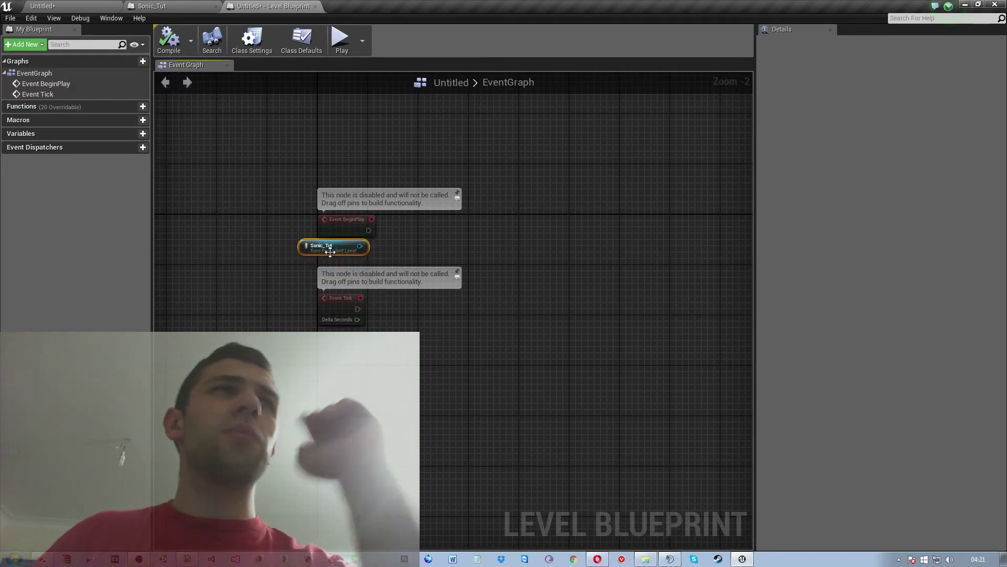
- Search all blueprint actions, not just context-sensitive ones, for 'possess'
drag(360, 246, 432, 255)
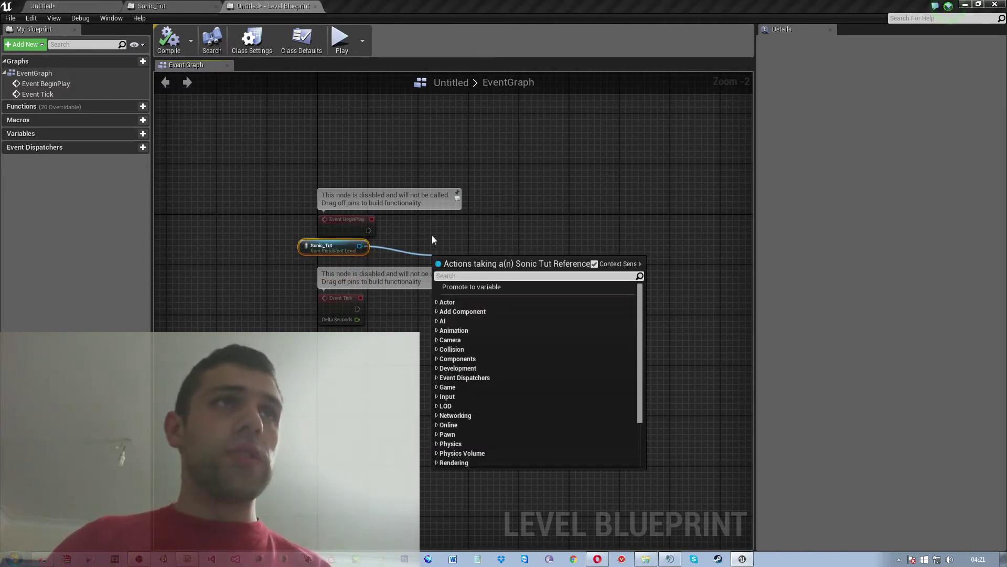
click(393, 244)
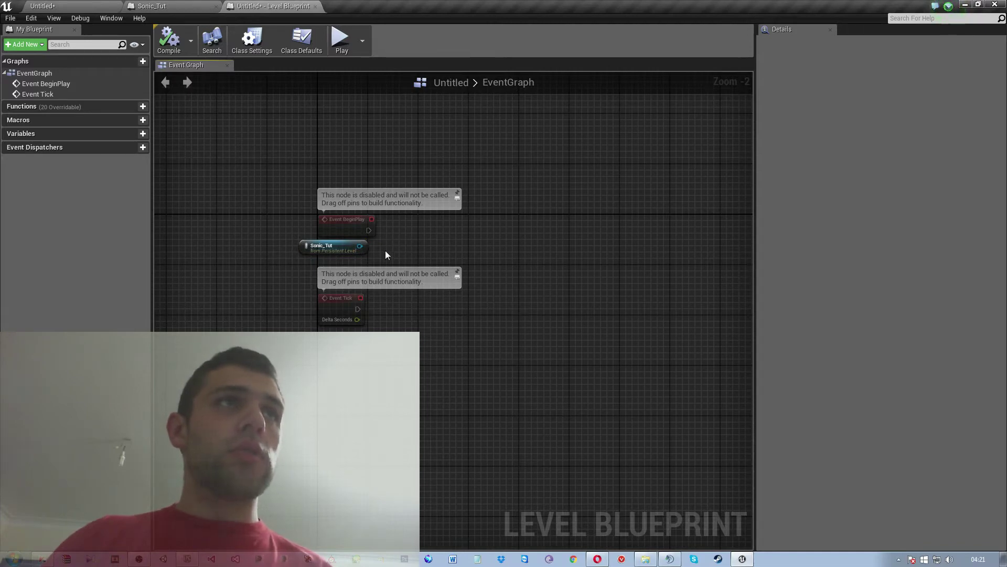
right_click(385, 254)
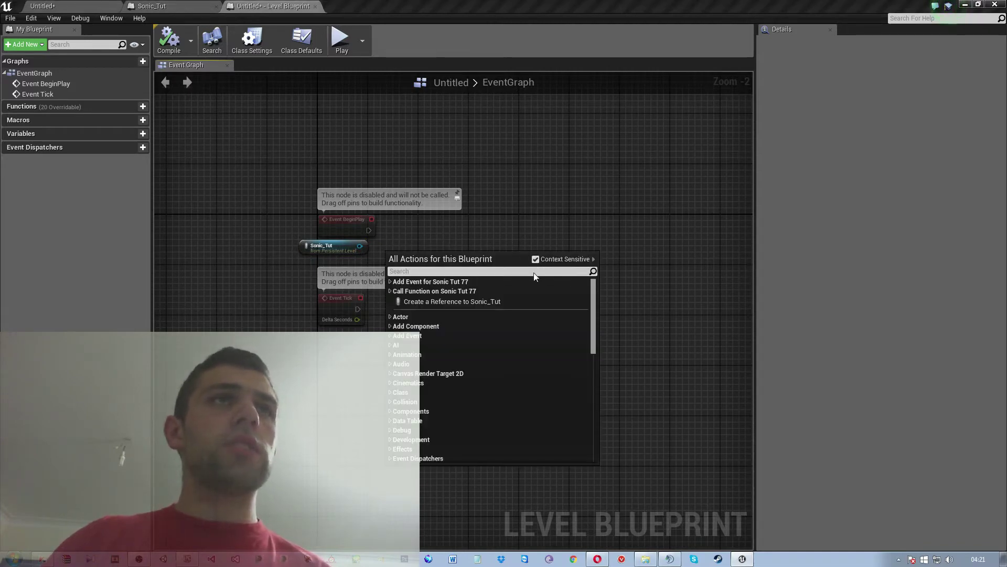
click(536, 259)
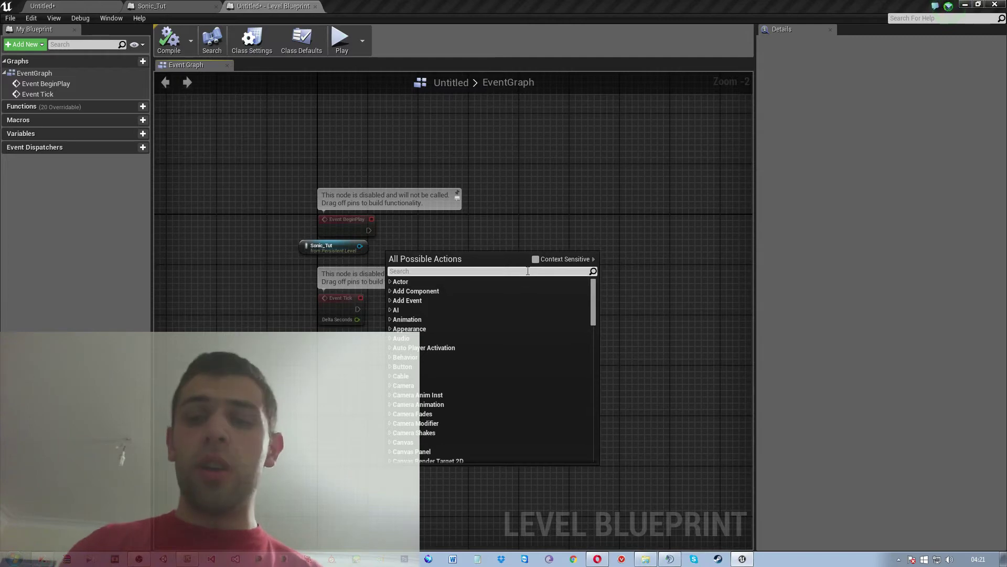
text(poss)
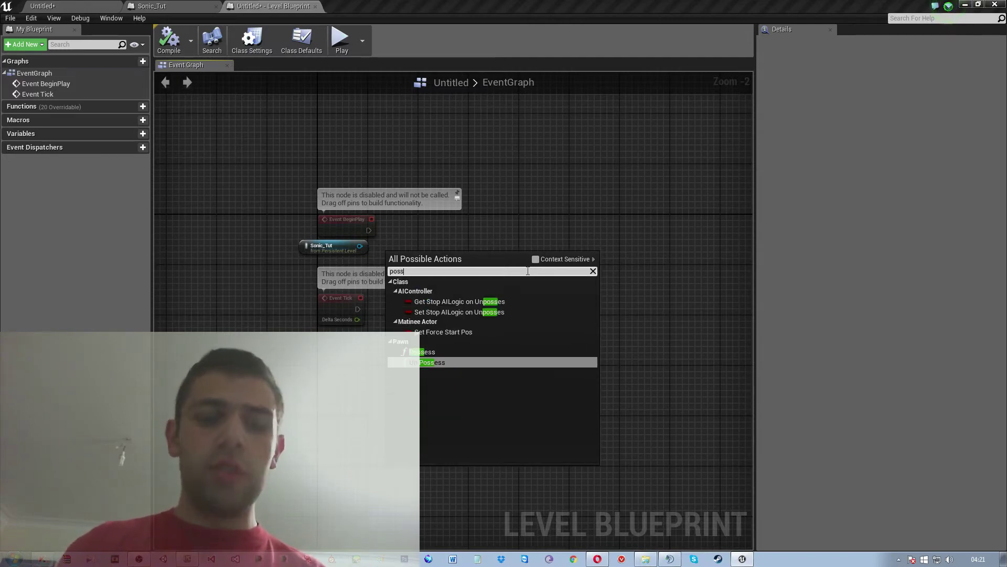
text(ess)
- Add a Possess node after Event BeginPlay with Sonic_Tut as its In Pawn
key(Return)
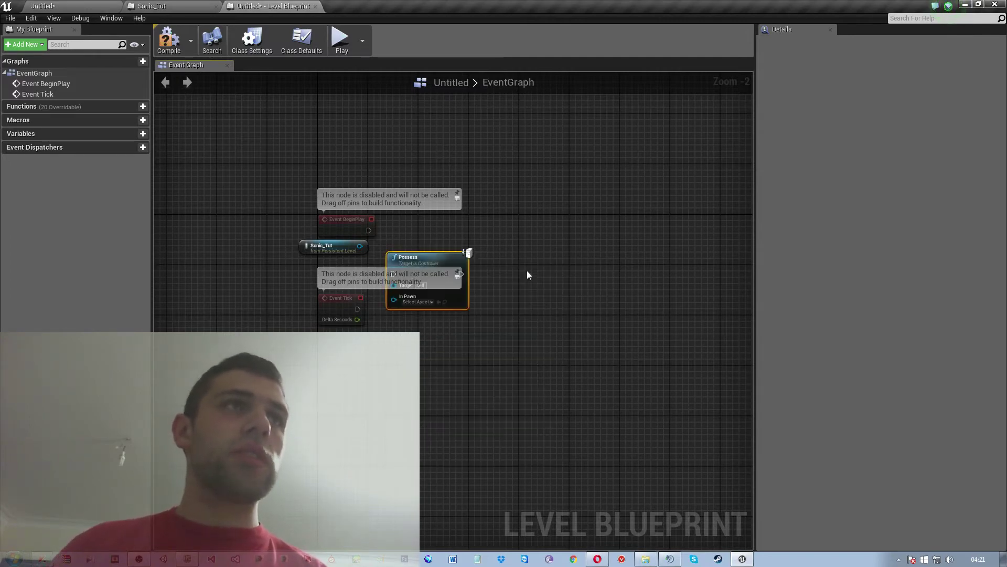
mouse_move(435, 258)
mouse_down()
mouse_move(462, 210)
mouse_move(426, 229)
mouse_up()
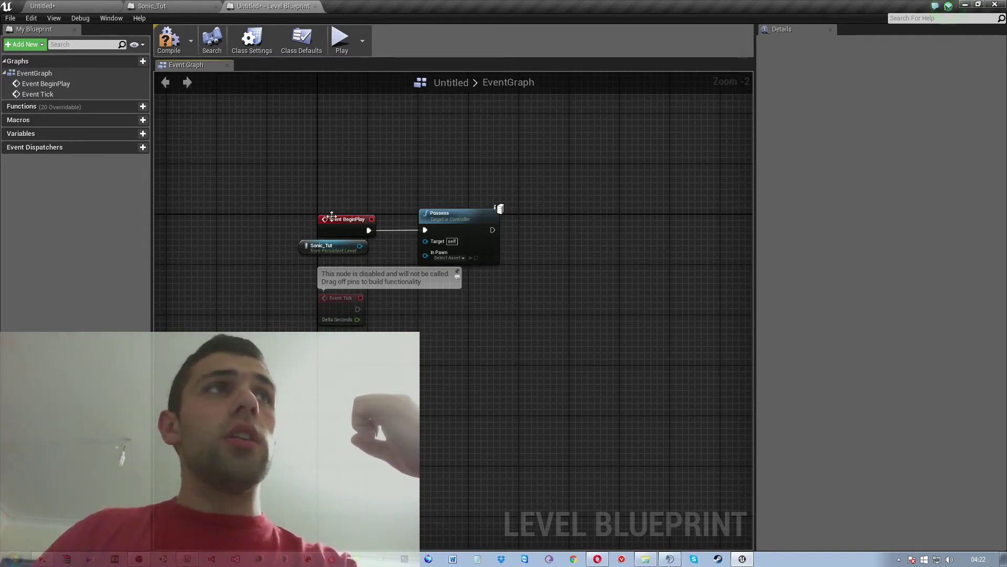
click(341, 229)
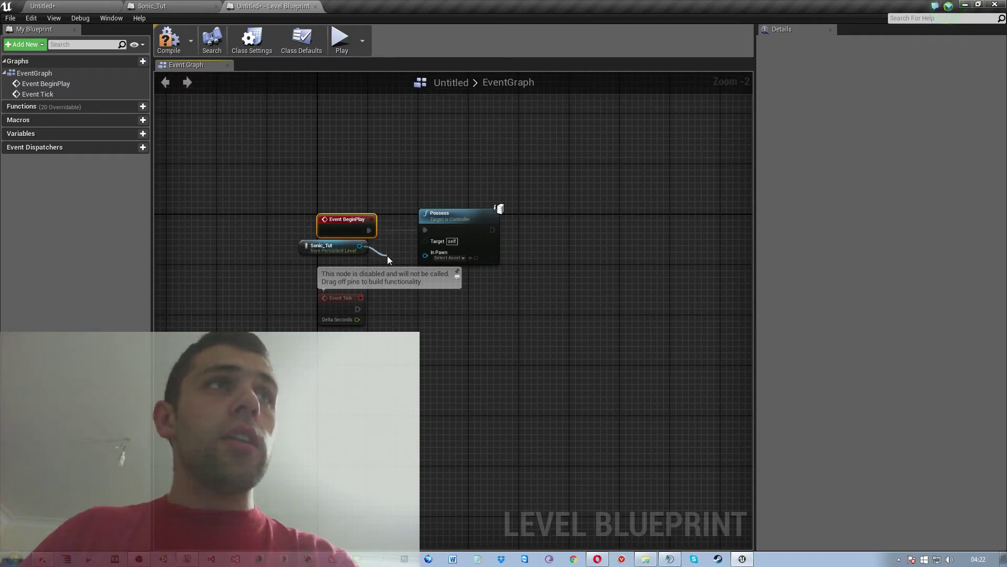
drag(429, 256, 426, 256)
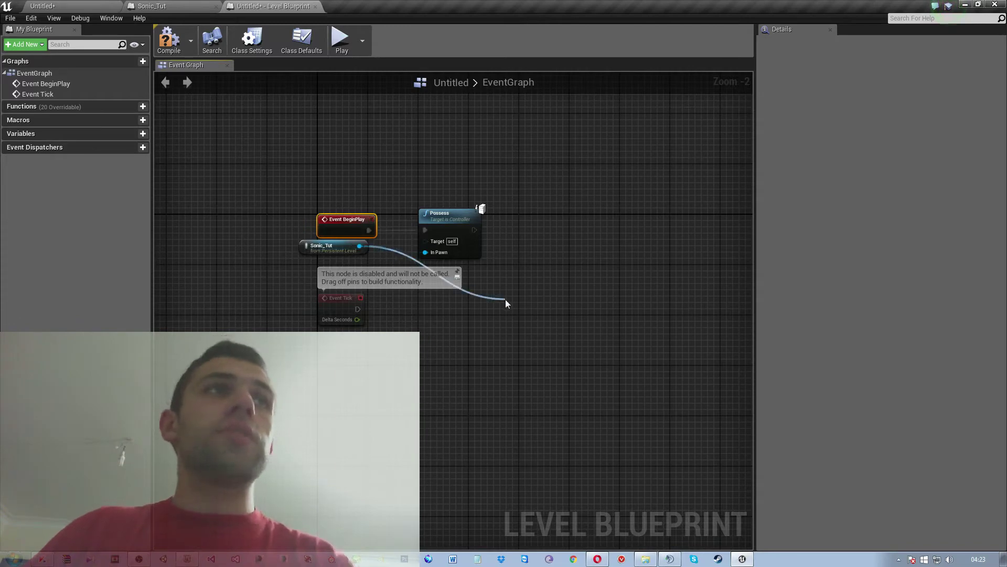
drag(505, 299, 505, 299)
text(get)
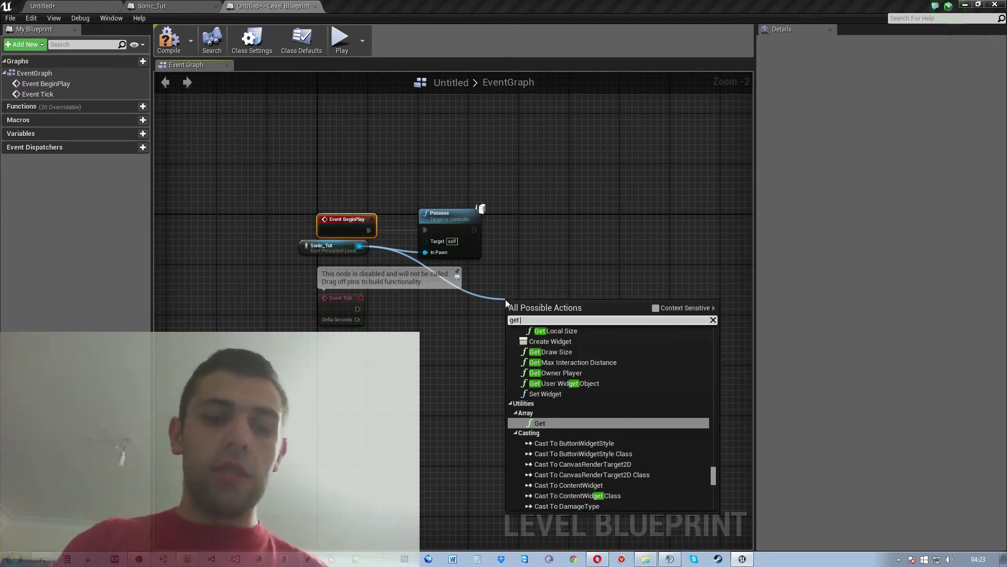
text( actor)
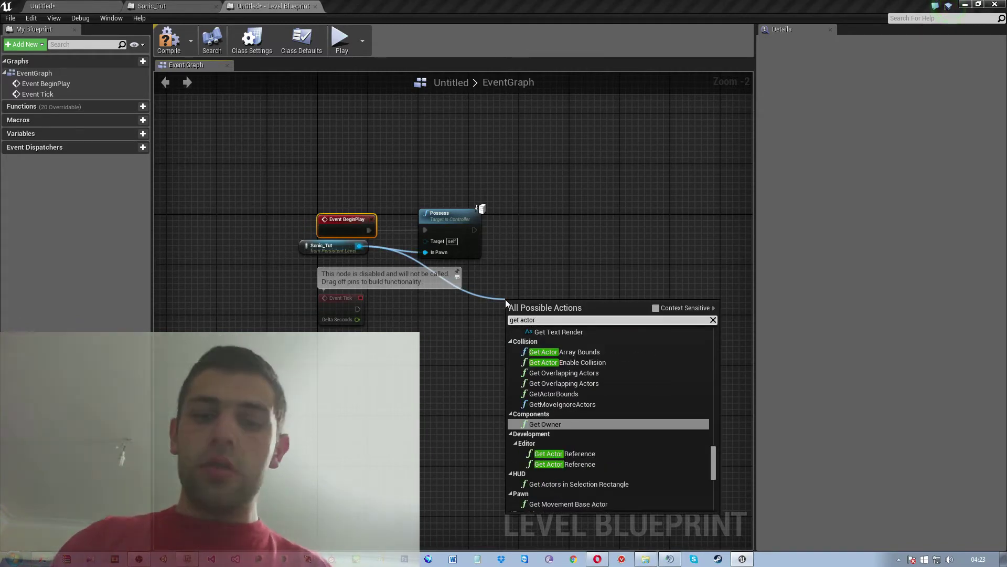
text( loca)
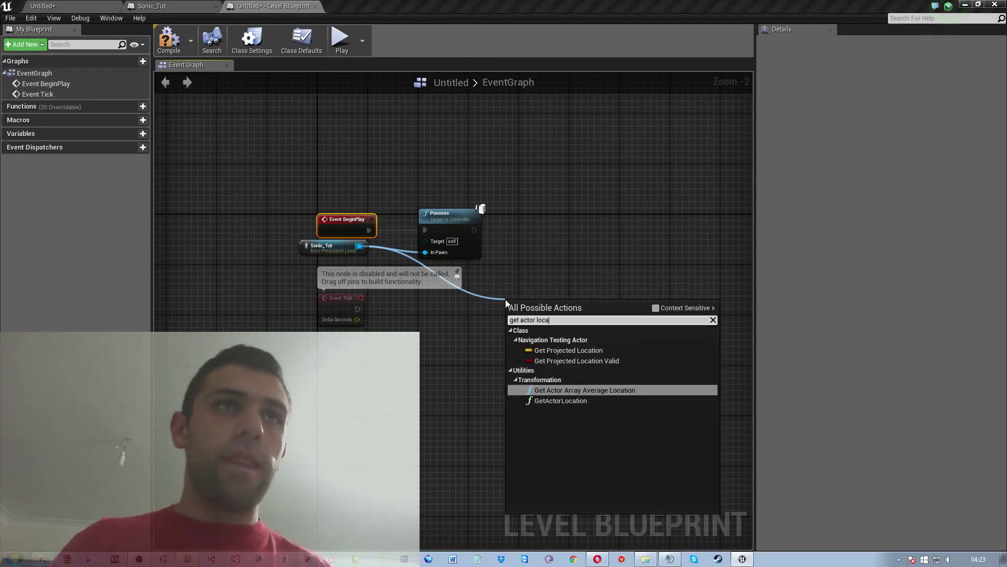
key(Down)
key(Return)
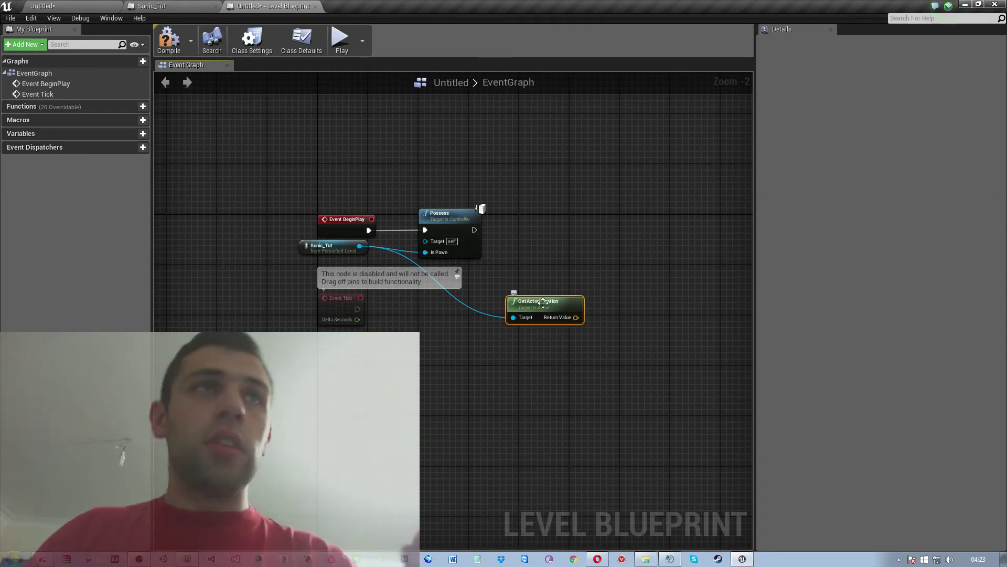
right_click(576, 311)
click(575, 315)
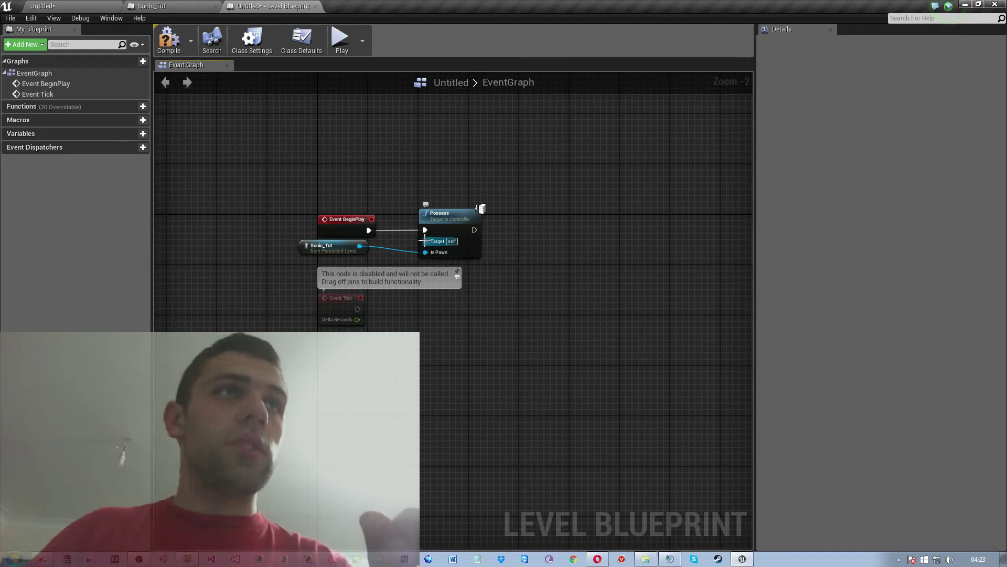
- Add a Get Player Controller node feeding the Possess node's Target
mouse_move(461, 223)
mouse_down()
mouse_move(558, 226)
mouse_move(482, 310)
mouse_up()
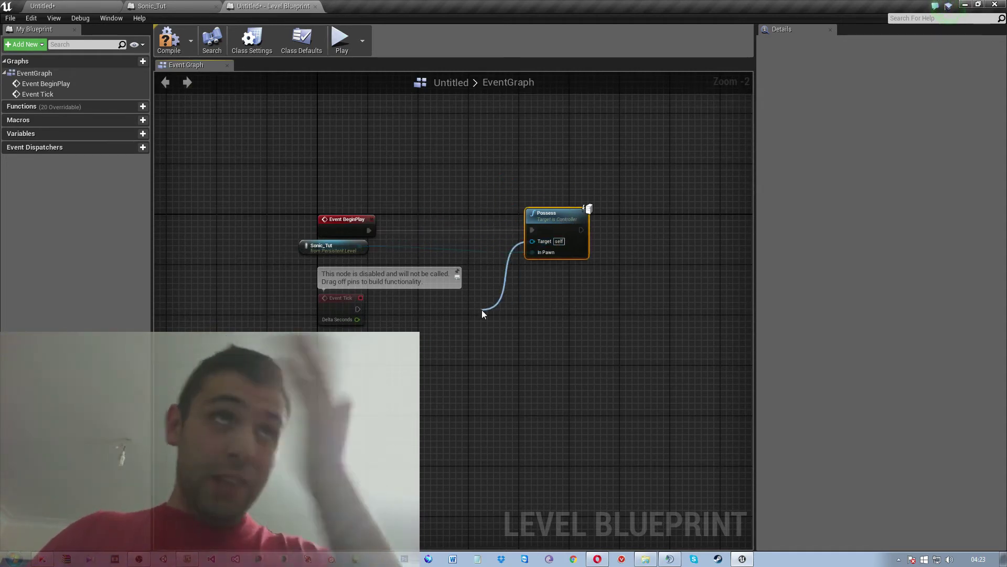
text(get)
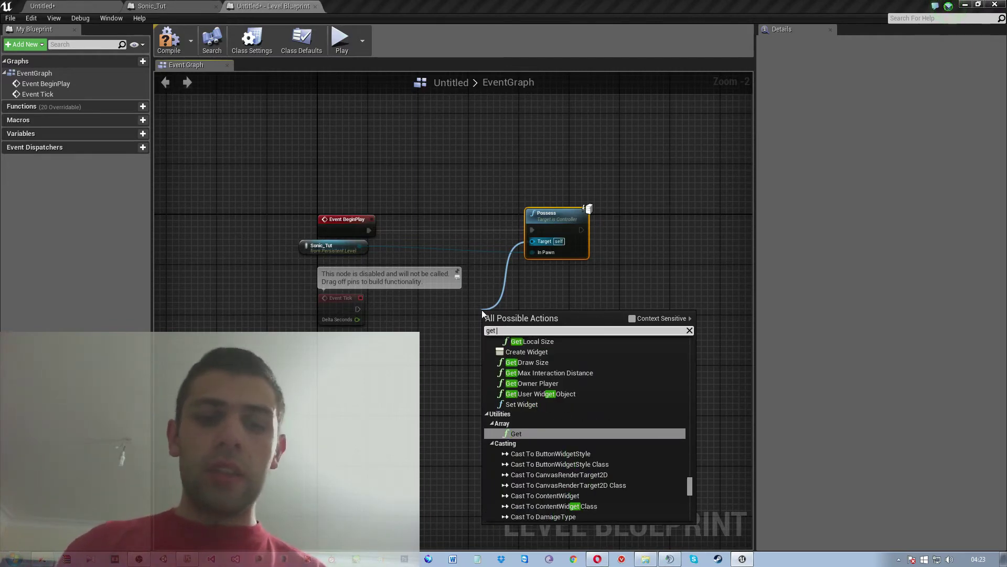
text( player)
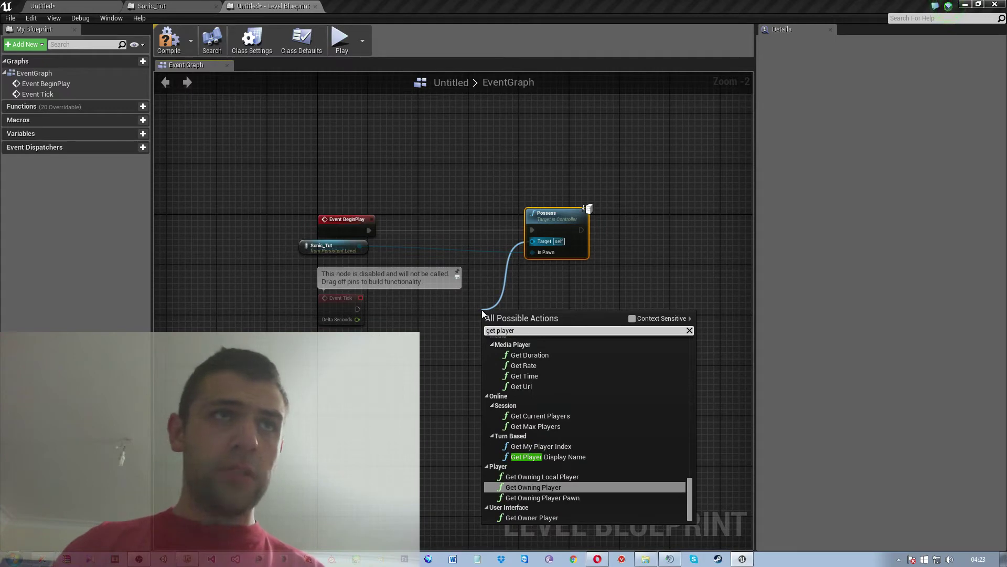
text( contr)
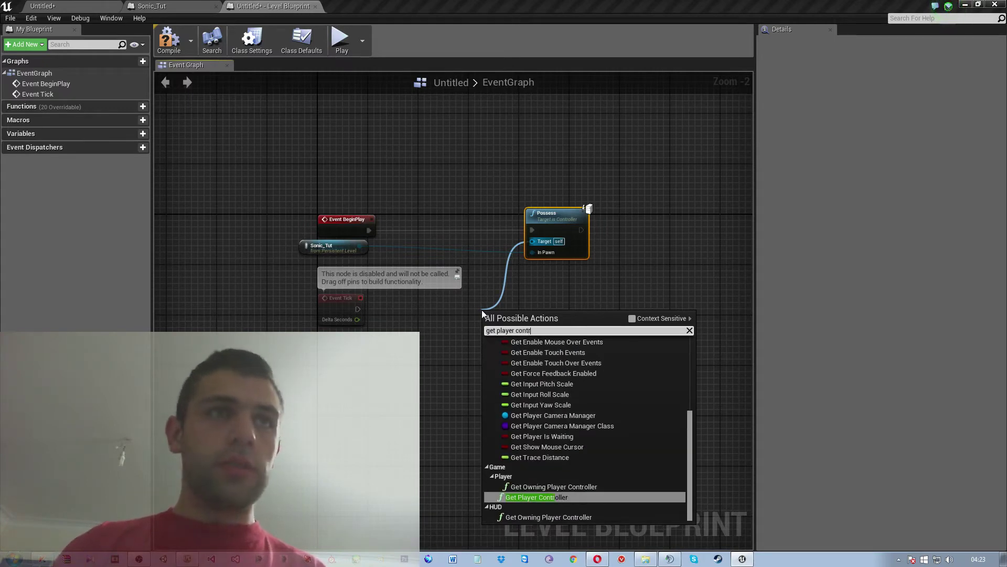
key(Return)
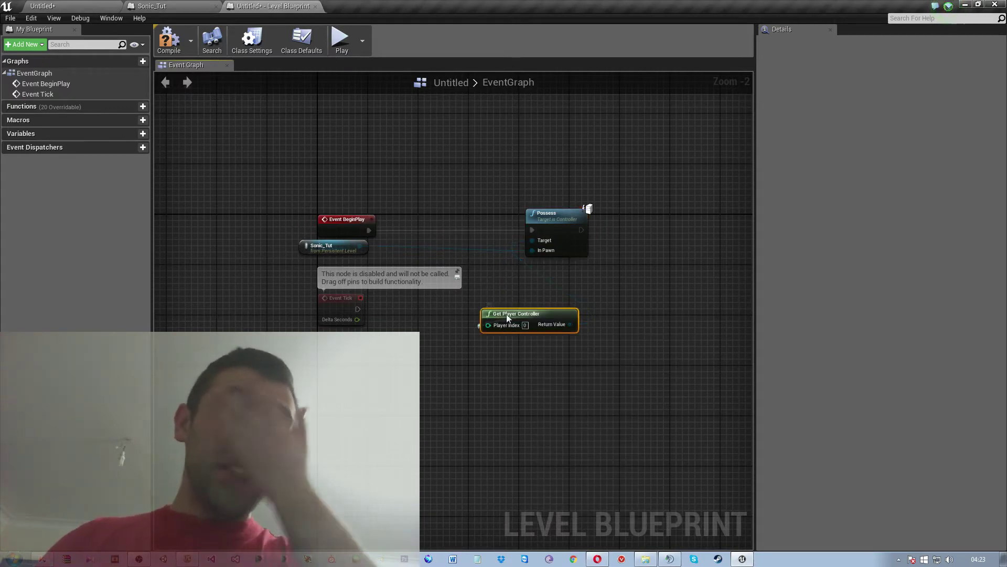
drag(532, 324, 495, 287)
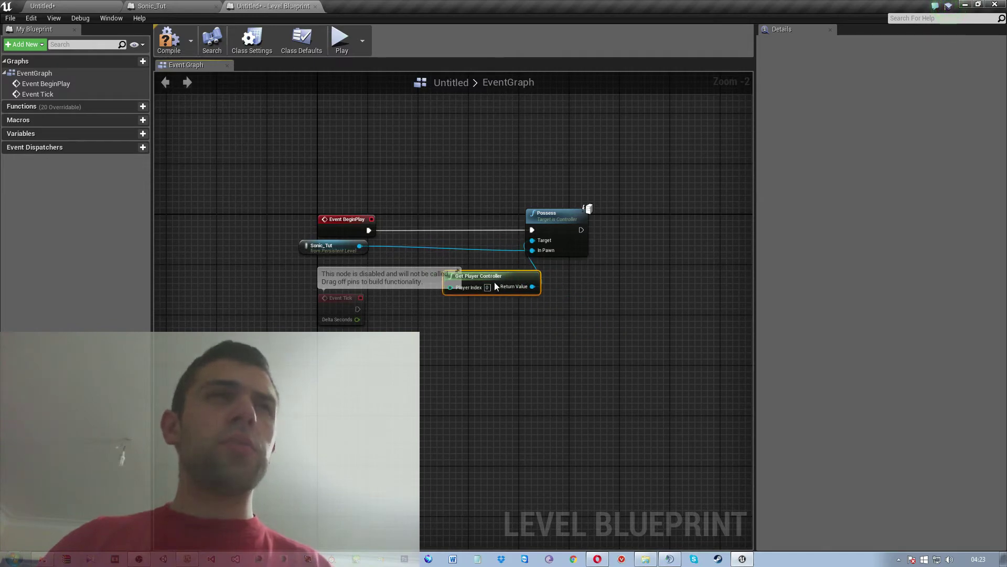
- Arrange Possess, Get Player Controller, Sonic_Tut and Event BeginPlay into a compact group
drag(590, 248, 583, 222)
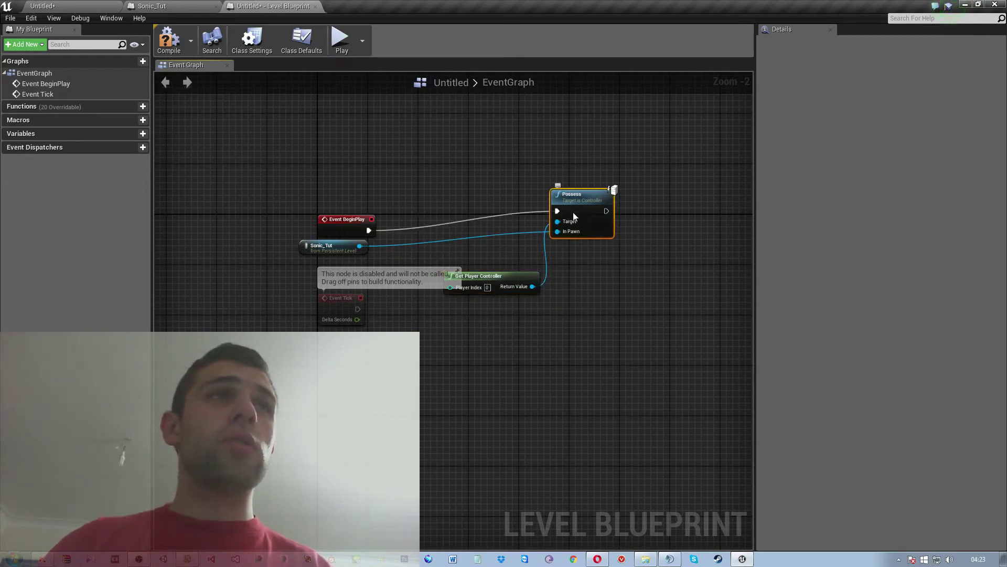
drag(349, 249, 465, 345)
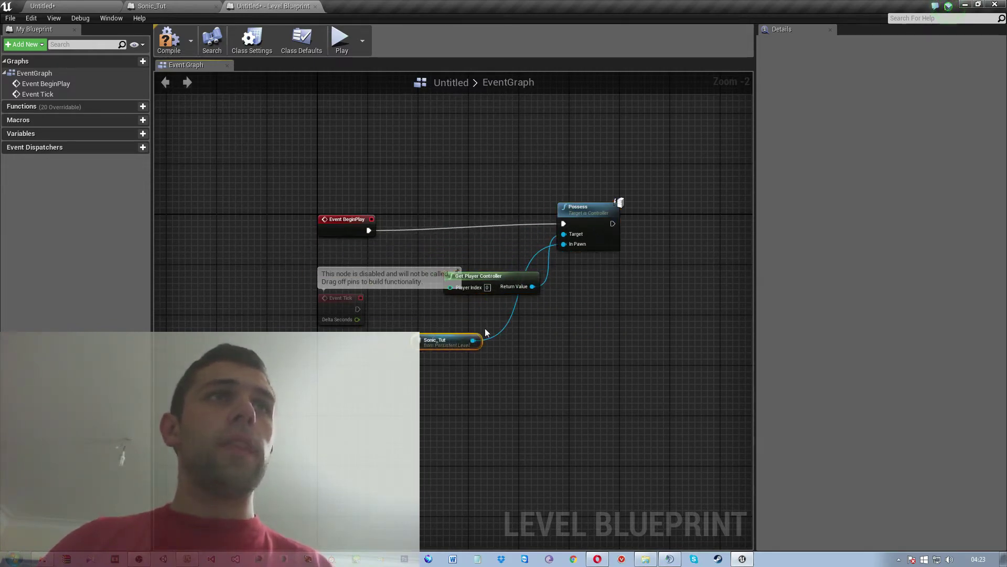
drag(505, 274, 481, 235)
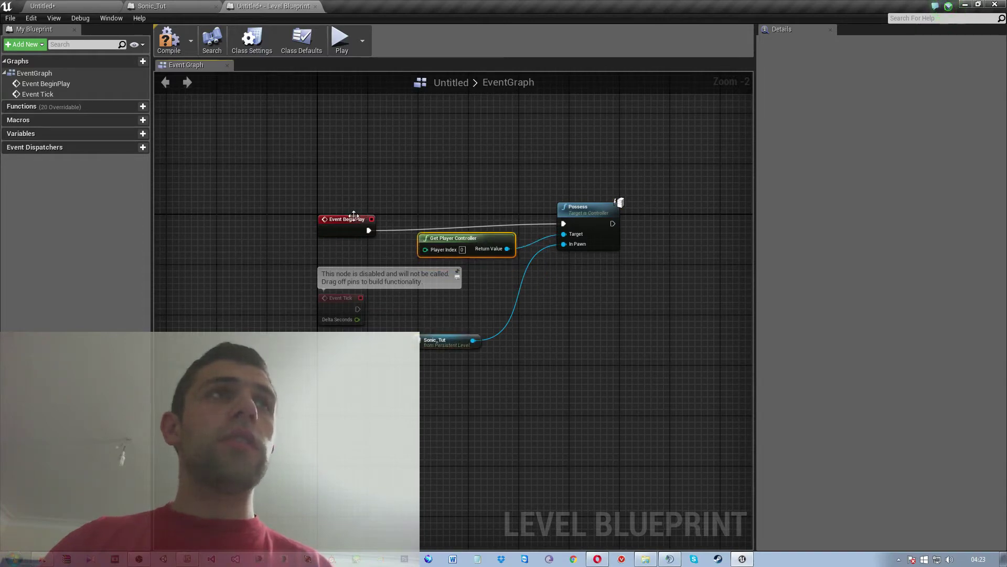
mouse_move(354, 220)
mouse_down()
mouse_move(379, 202)
mouse_move(395, 209)
mouse_up()
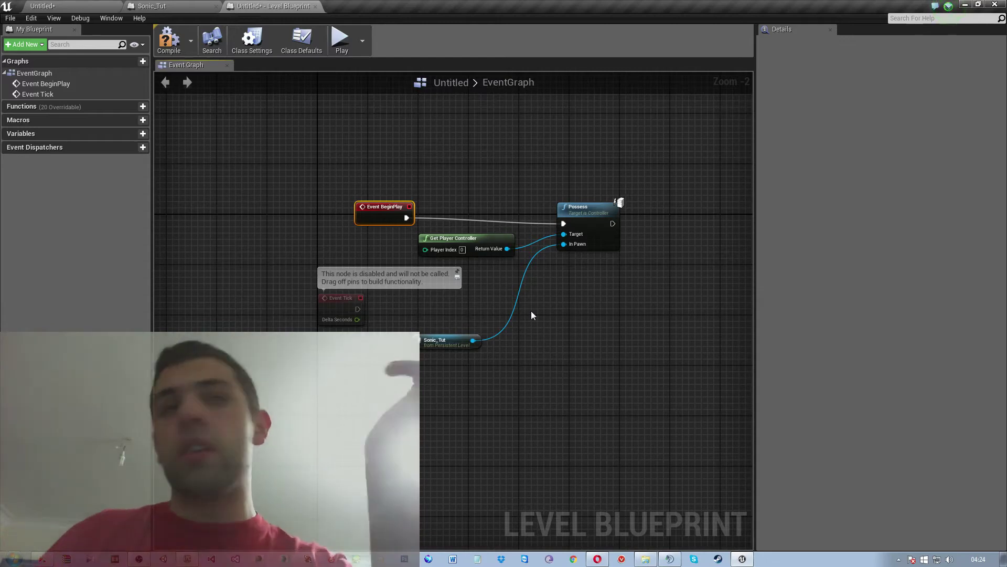
drag(459, 337, 485, 267)
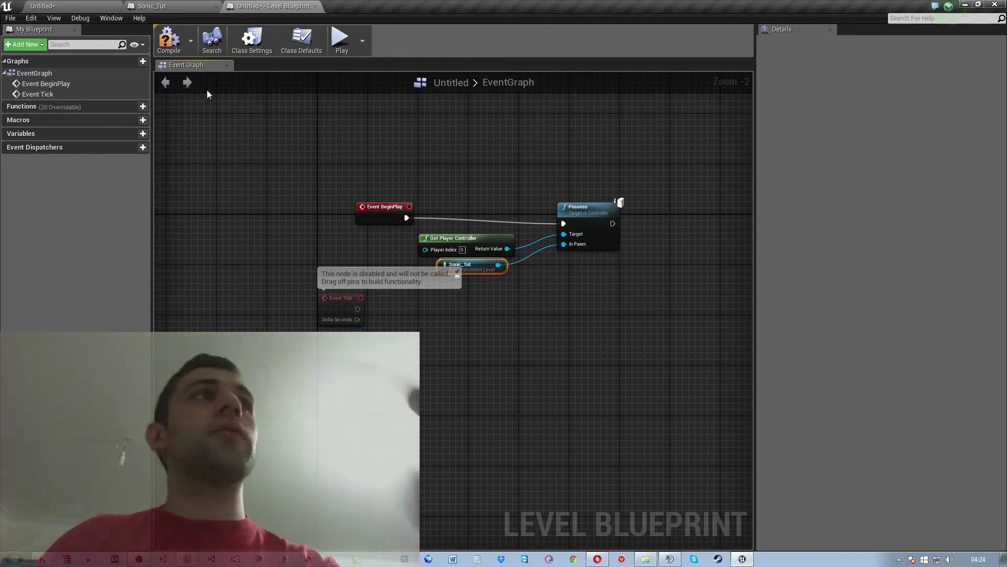
- Play-test the level from the level editor and stop the session
click(74, 6)
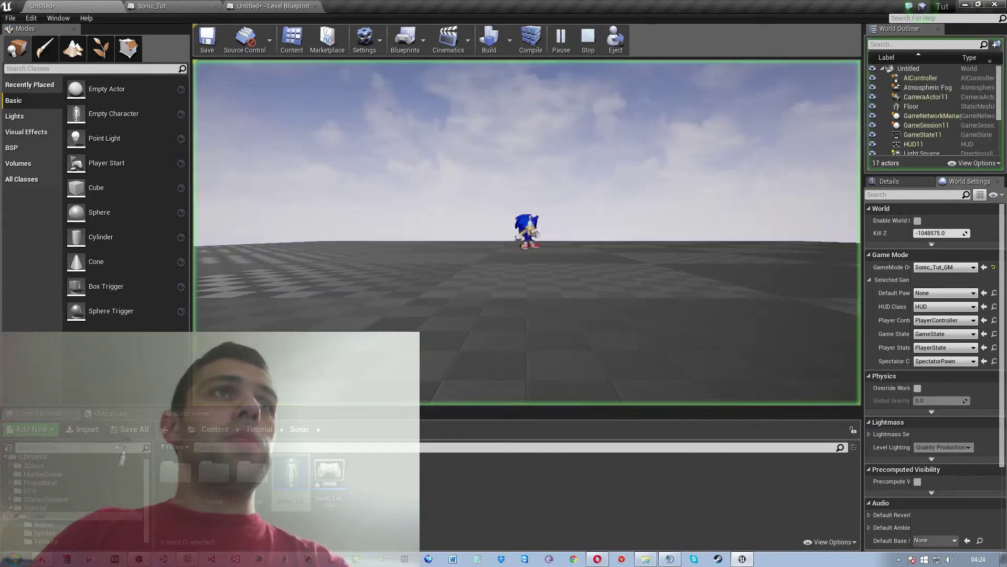
click(559, 39)
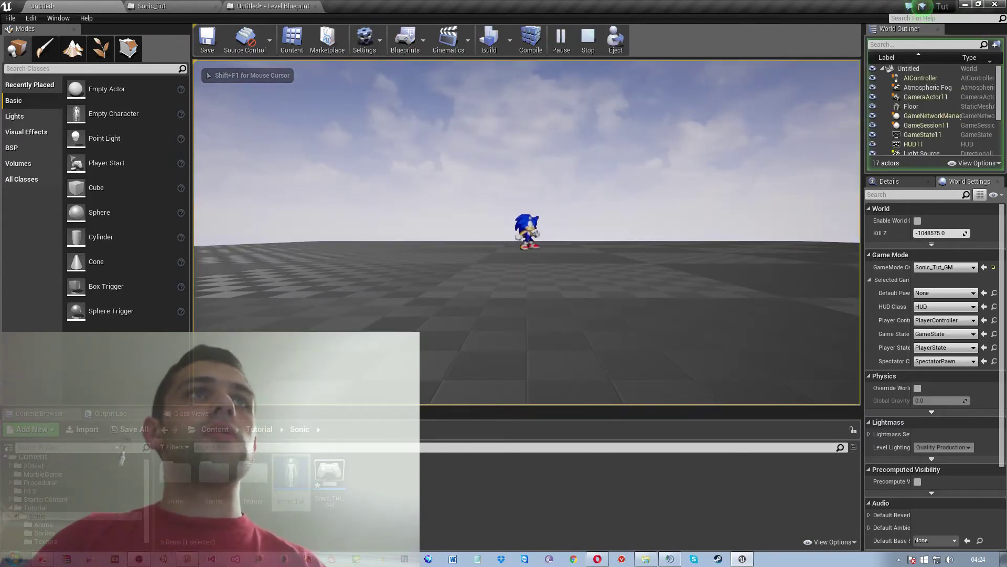
key(Escape)
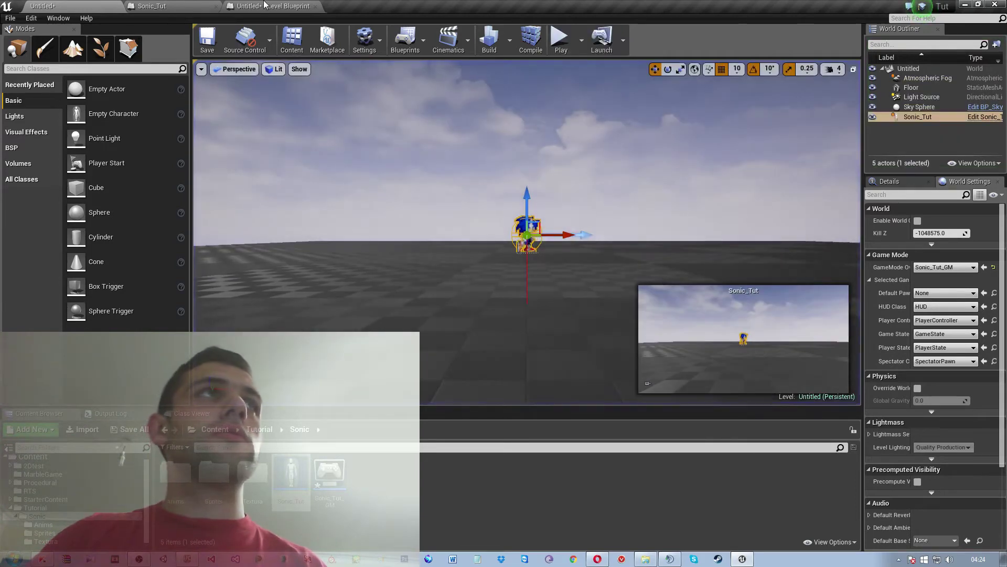
- Delete the Possess, Get Player Controller and Sonic_Tut nodes and close the Level Blueprint
click(269, 7)
drag(597, 295, 468, 191)
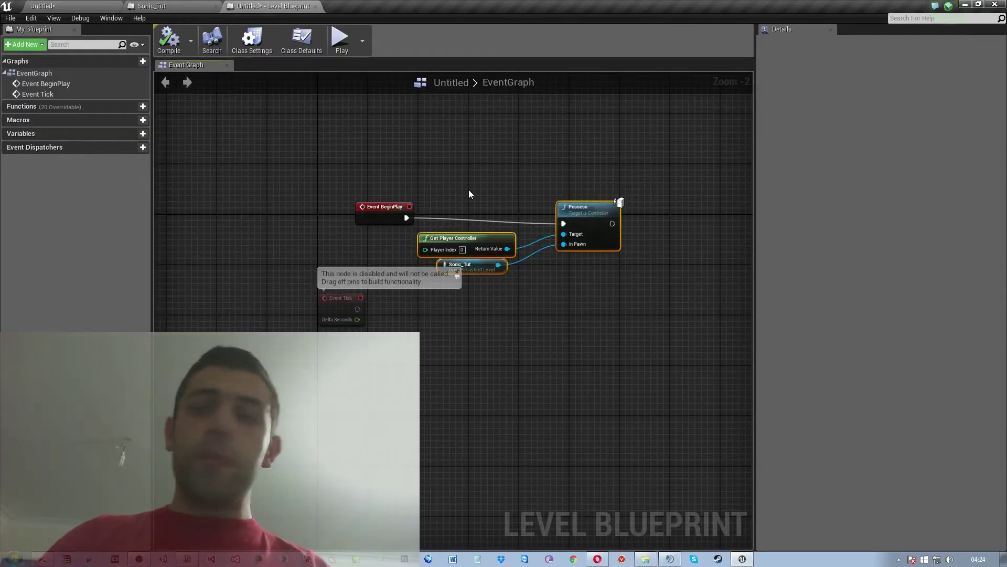
key(Delete)
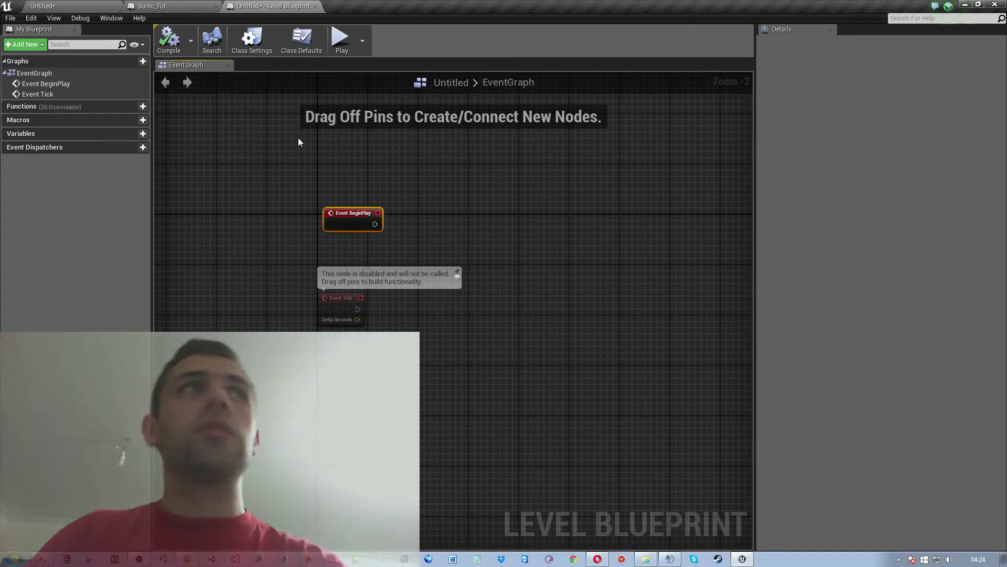
click(314, 7)
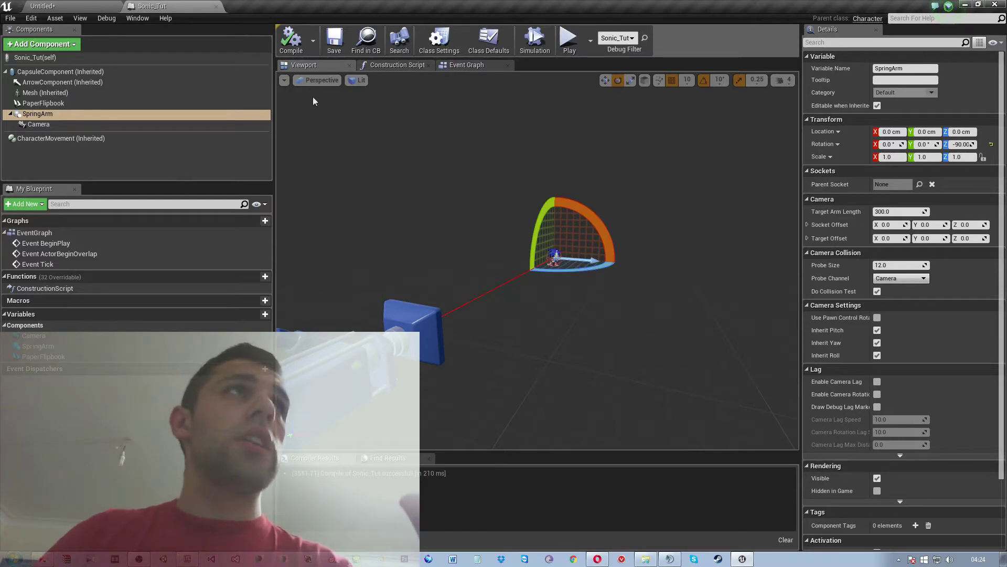
- Review Sonic_Tut's Construction Script and Event Graph, then go back to the Untitled level
click(402, 65)
right_drag(544, 229, 457, 225)
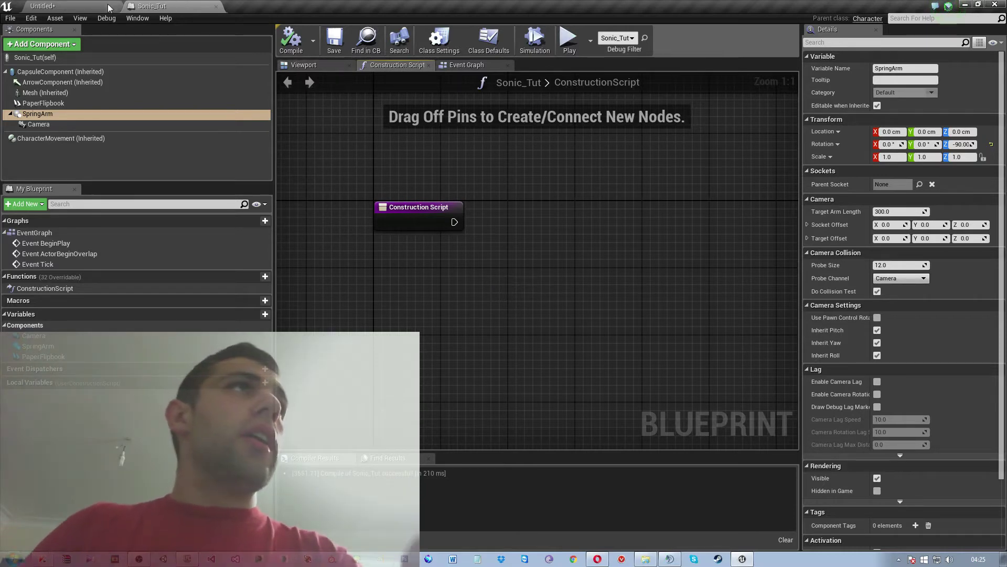
click(450, 67)
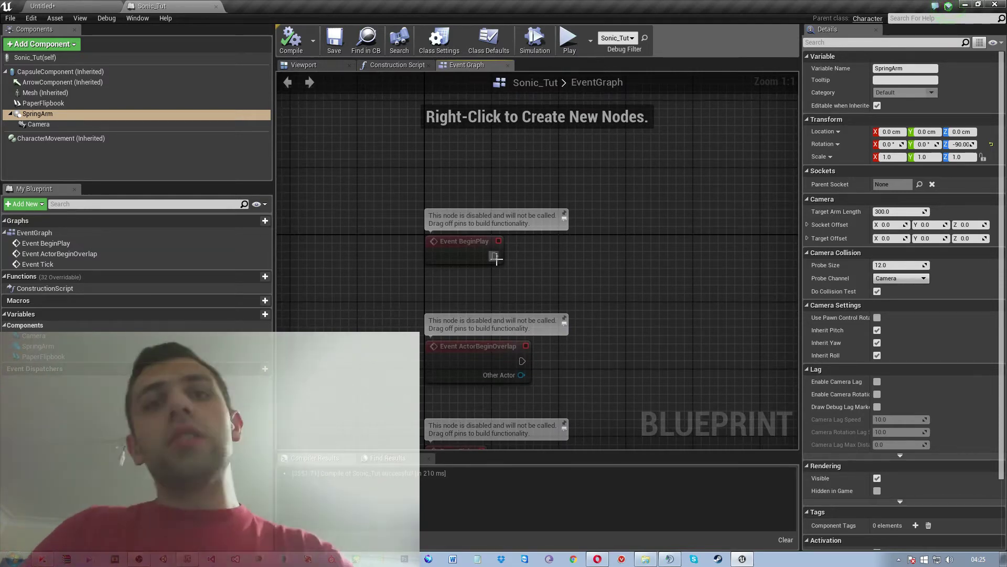
click(67, 6)
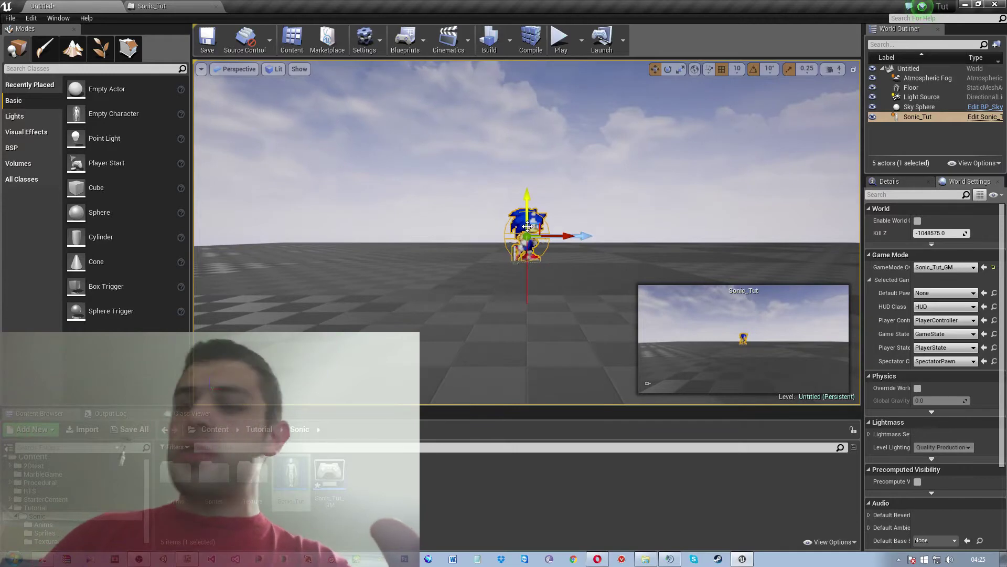
- Replace the placed Sonic_Tut actor with a new Player Start
key(Delete)
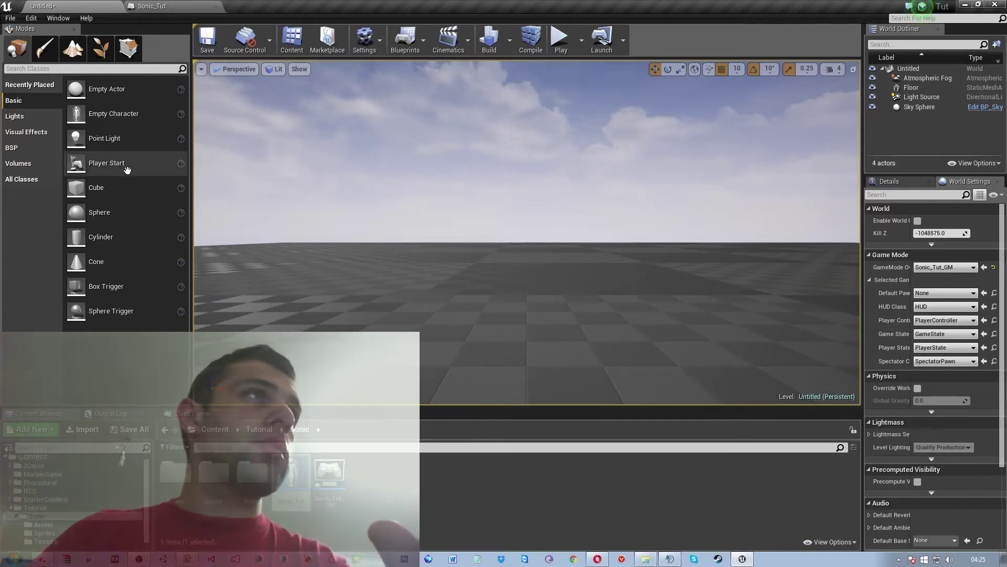
drag(128, 165, 529, 262)
key(f)
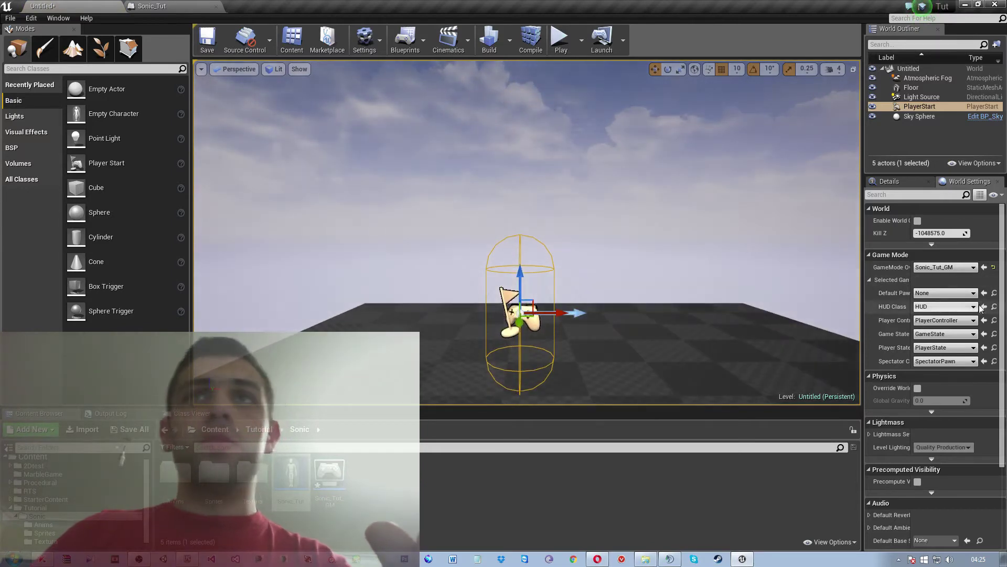
- Set the Default Pawn Class to Sonic_Tut and play-test the spawn
click(944, 293)
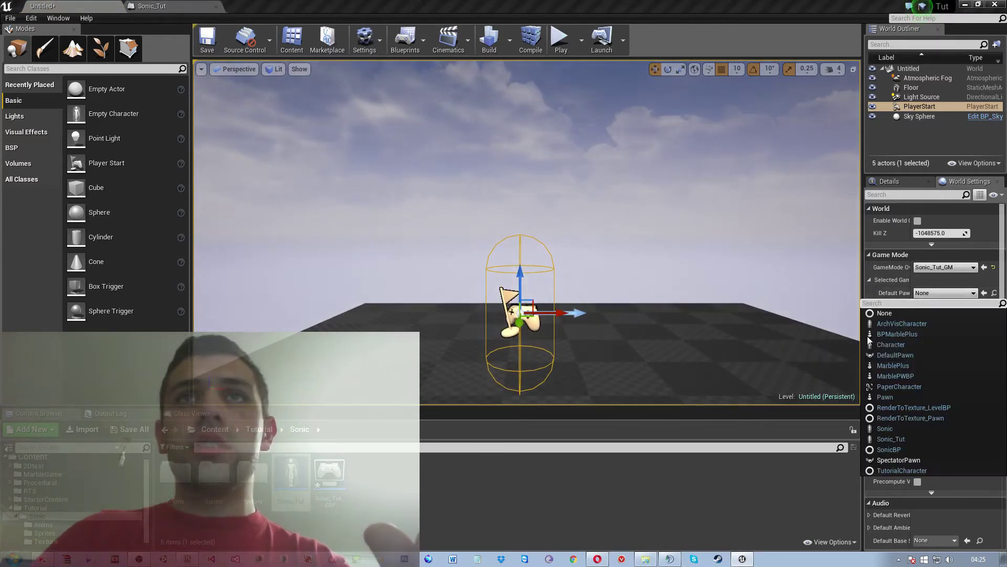
click(892, 439)
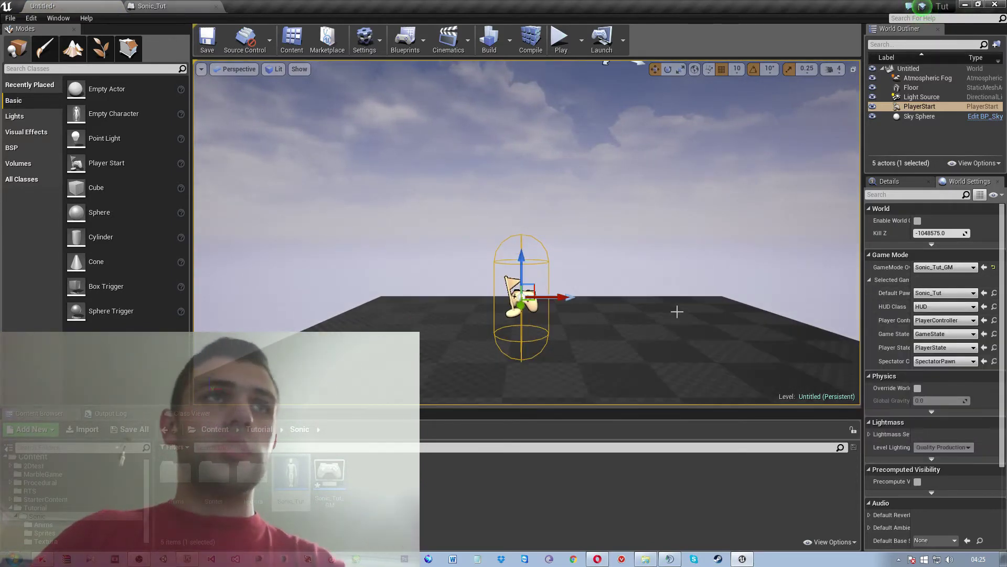
mouse_move(675, 313)
alt+mouse_down()
mouse_move(604, 336)
mouse_move(577, 315)
alt+mouse_up()
click(561, 42)
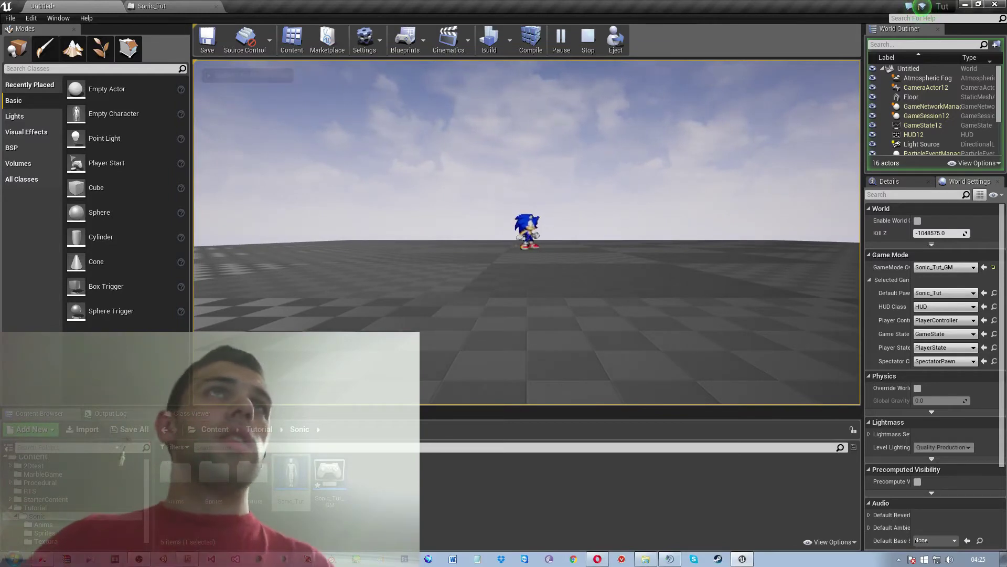
key(Escape)
- Reframe the view, reselect the Player Start and compare its properties with World Settings
right_drag(607, 204, 607, 203)
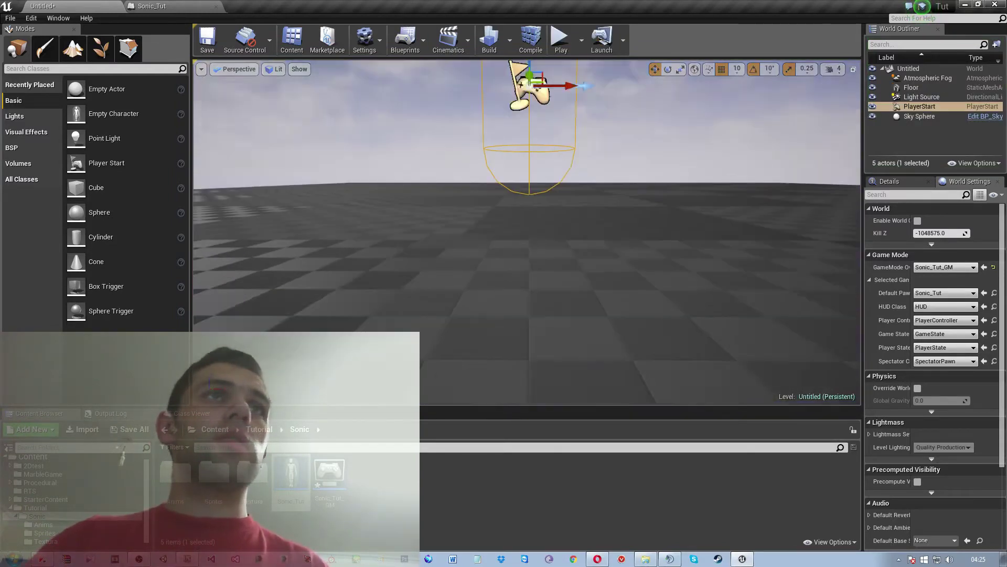
right_drag(479, 162, 479, 163)
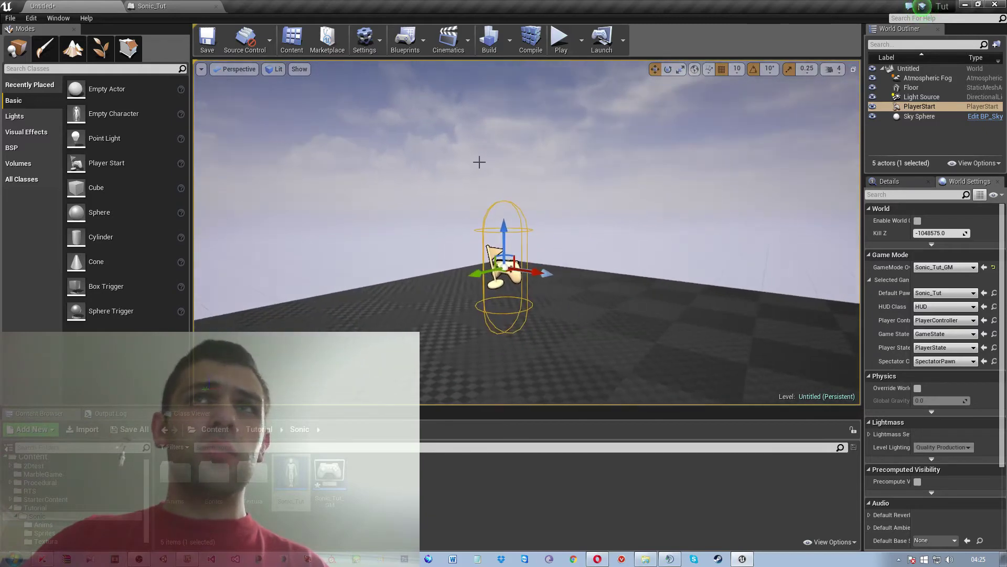
click(560, 228)
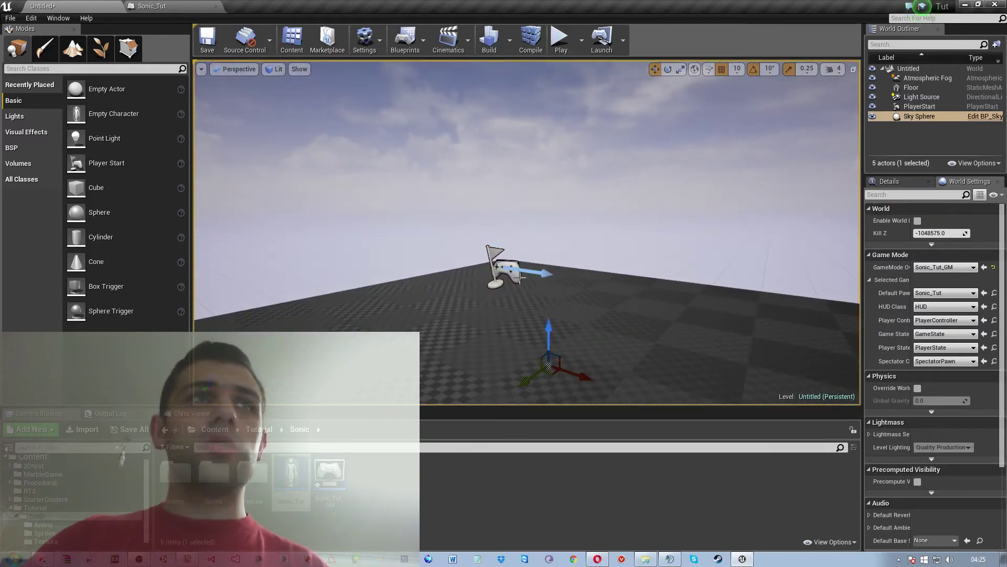
click(520, 276)
click(897, 181)
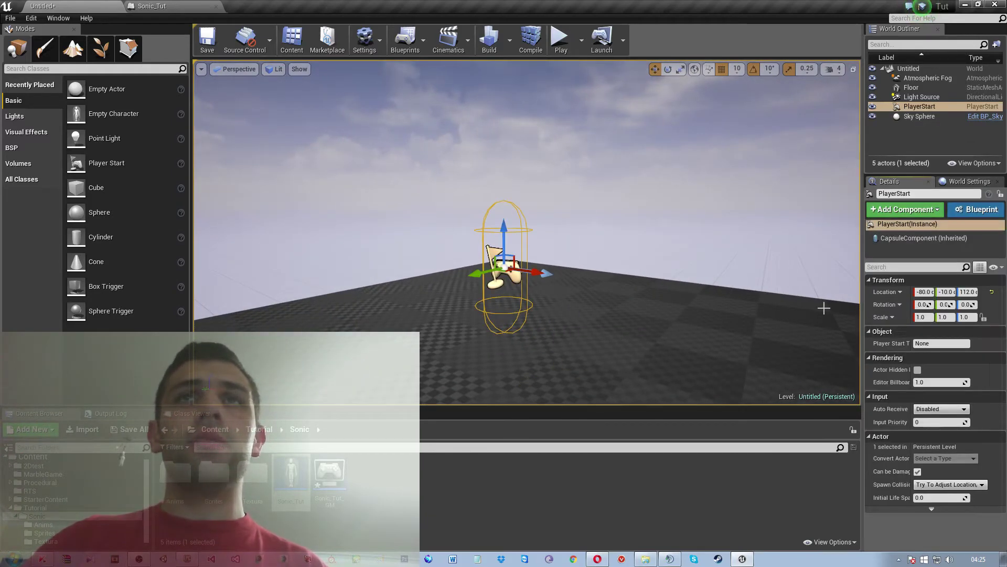
click(978, 181)
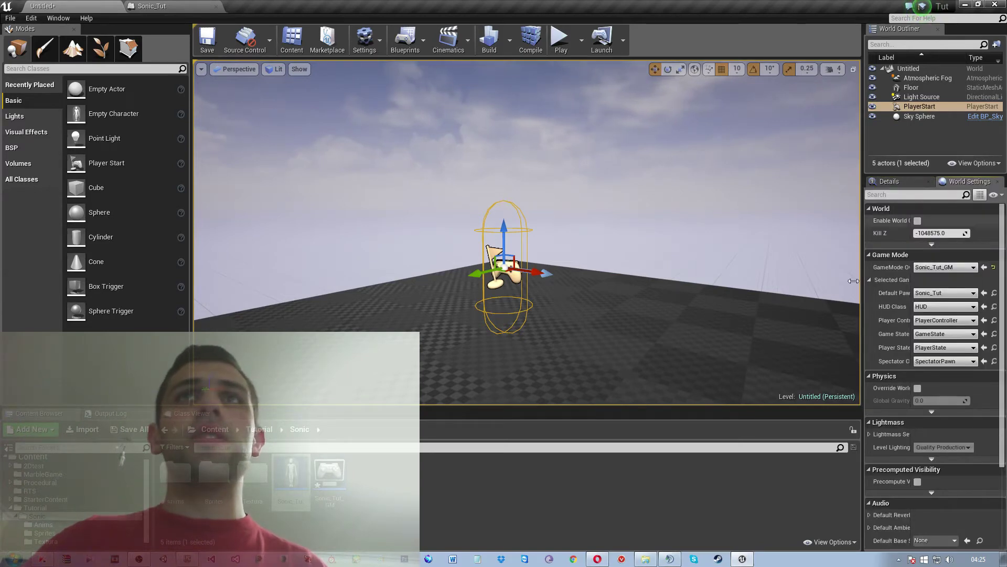
- Check the World Settings, then inspect the Player Start's capsule component details
click(369, 48)
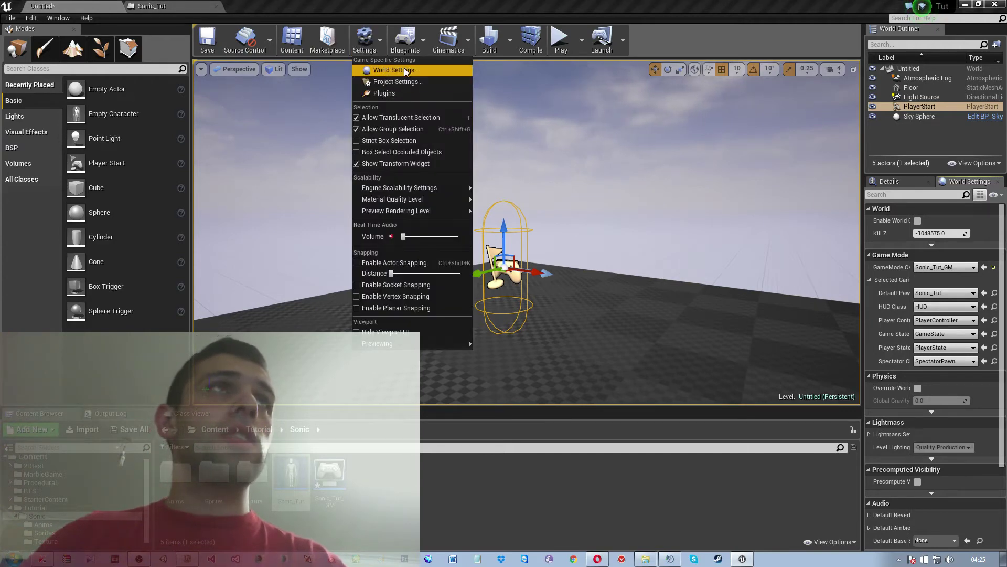
click(508, 14)
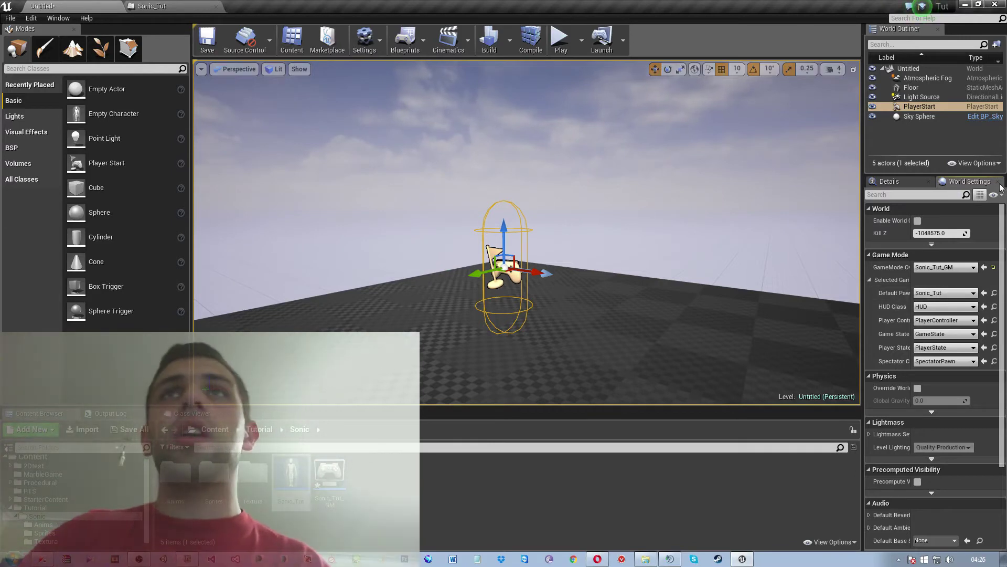
click(901, 182)
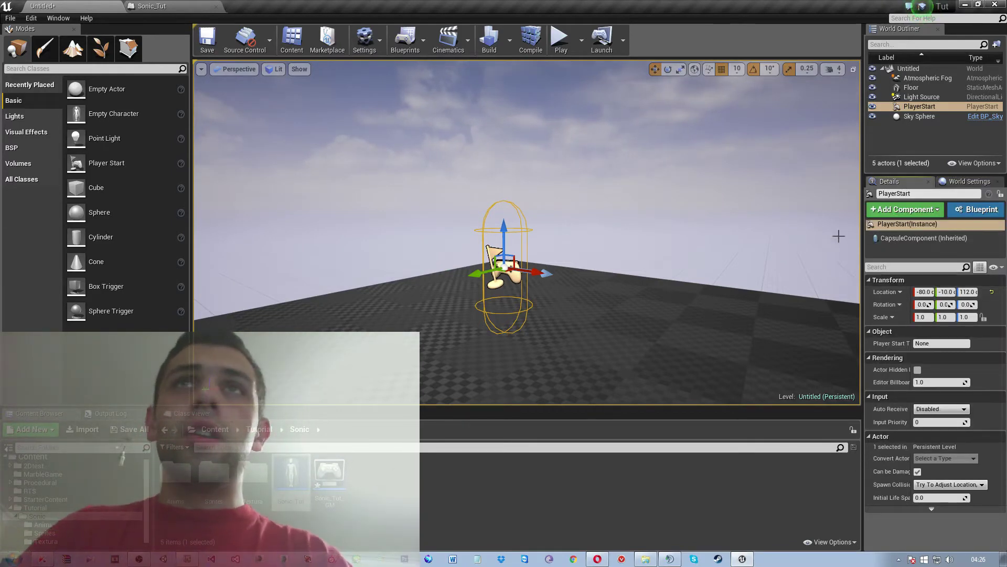
click(924, 240)
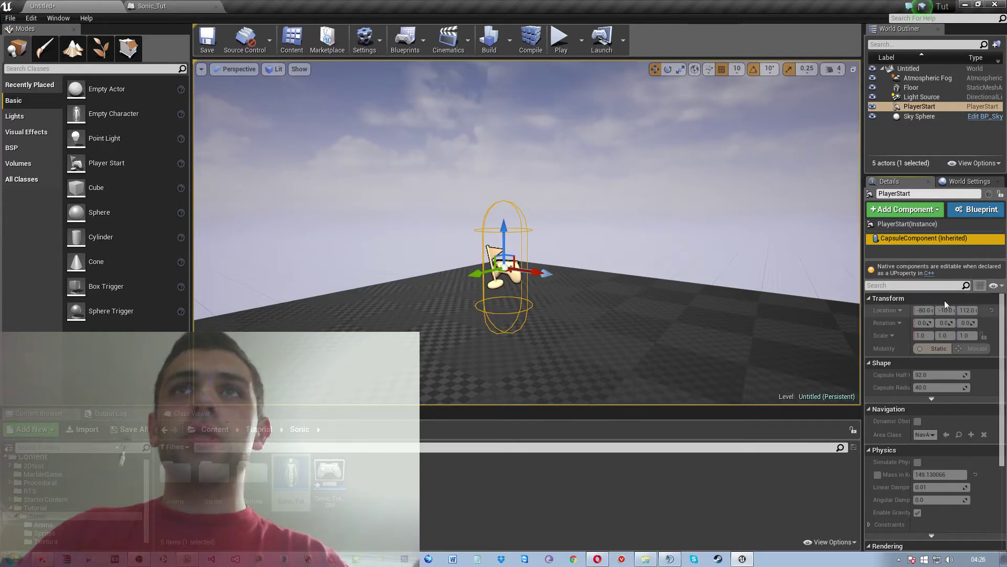
scroll(958, 359, down, 2)
scroll(958, 359, up, 2)
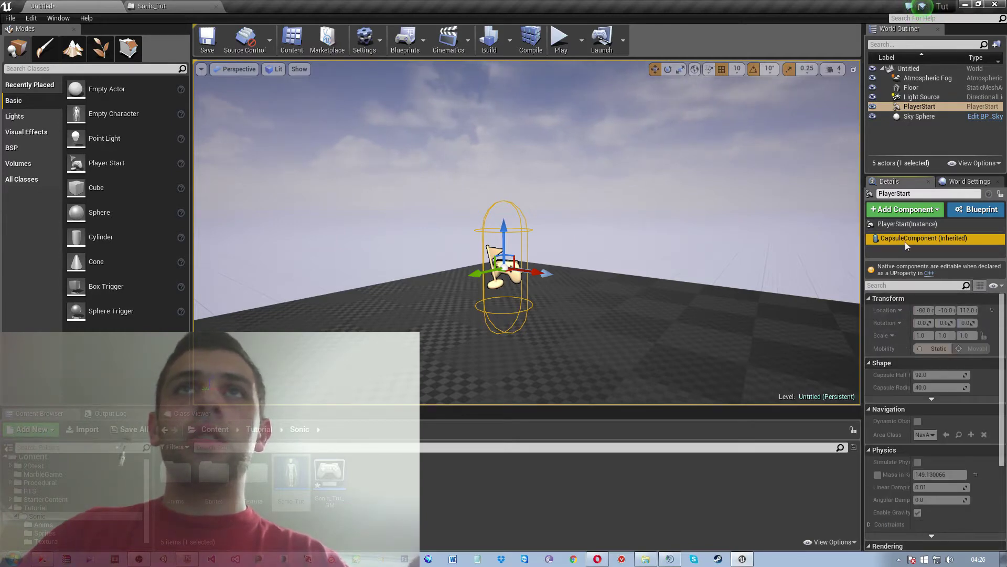
click(901, 225)
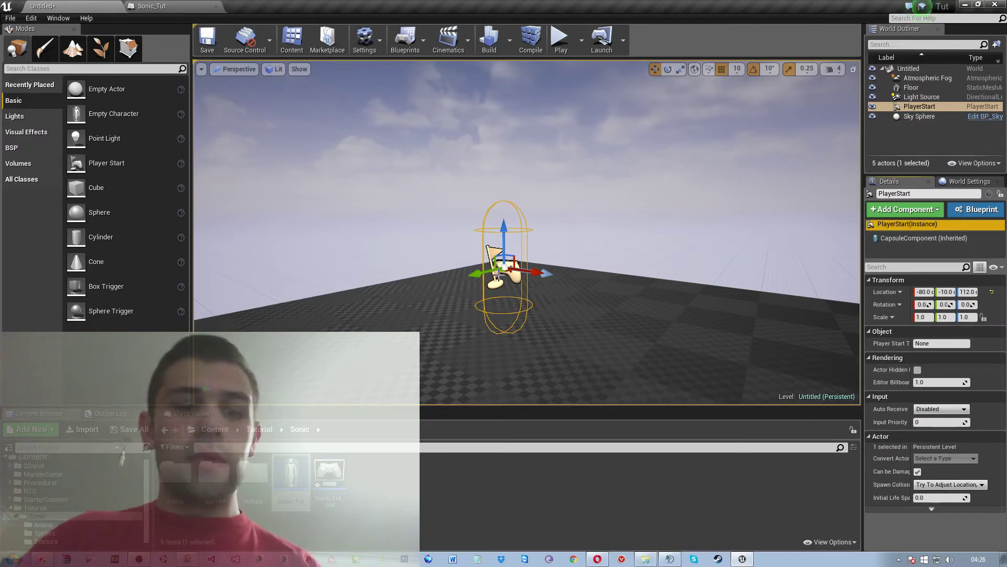
- Scale the Player Start to 0.5 and lower it to Z 72, just above the floor
key(r)
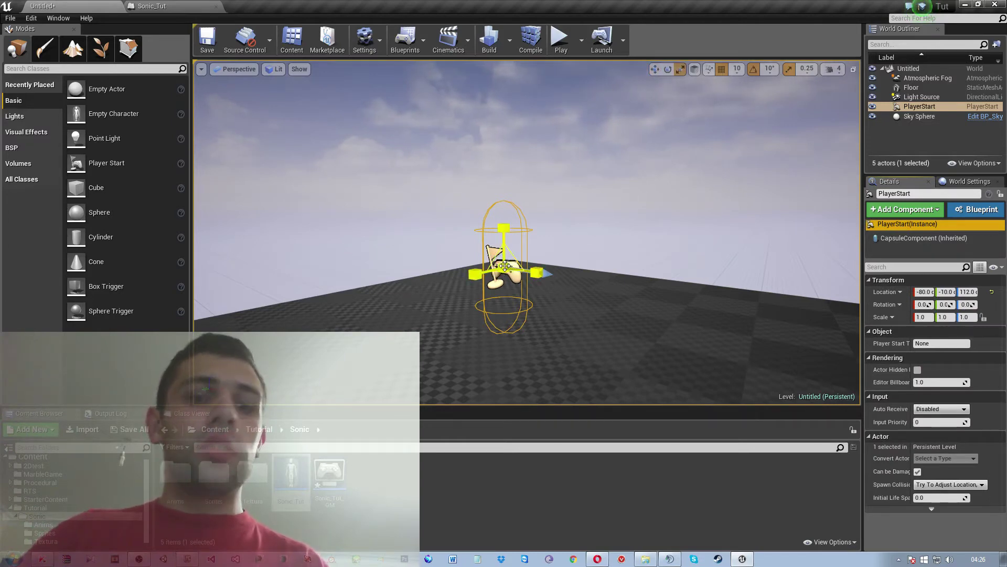
drag(505, 266, 504, 270)
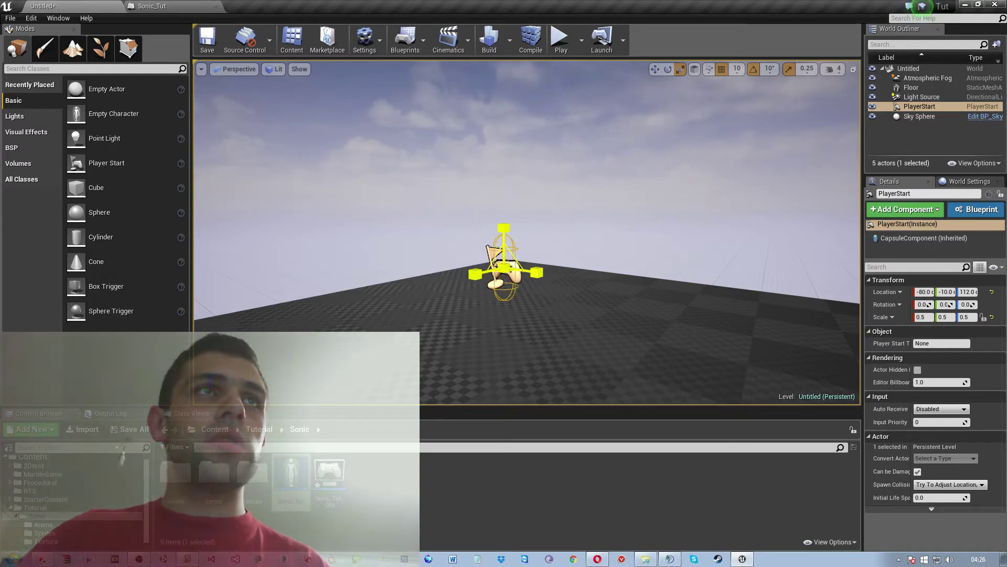
drag(510, 232, 504, 282)
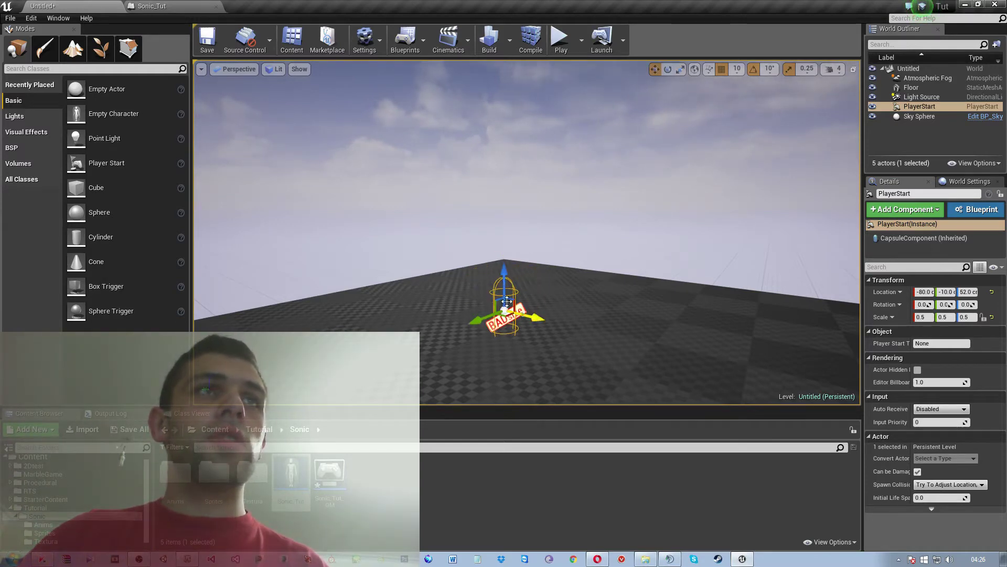
drag(505, 283, 506, 270)
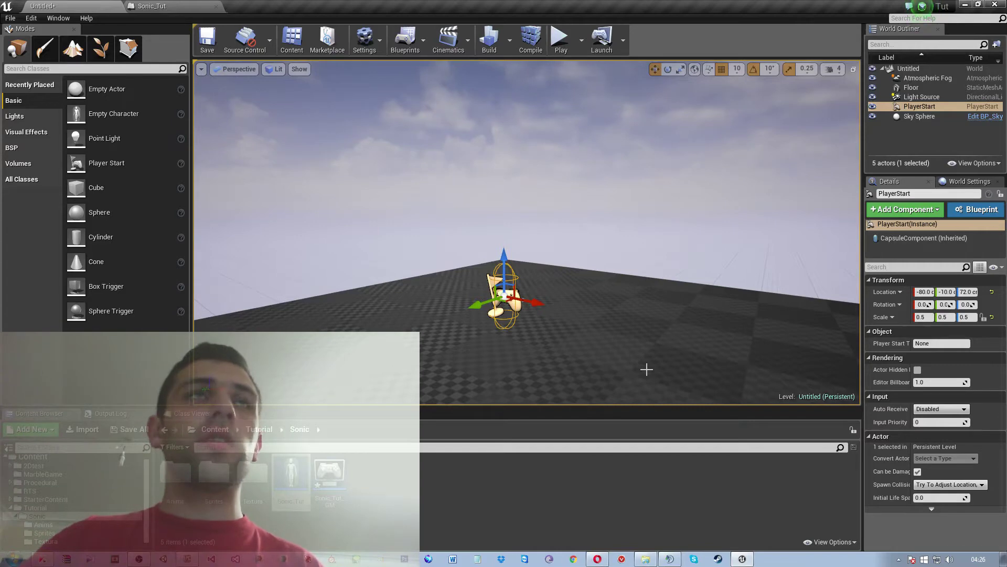
- Play the level to watch Sonic spawn, then stop and return to the Sonic_Tut blueprint
click(564, 53)
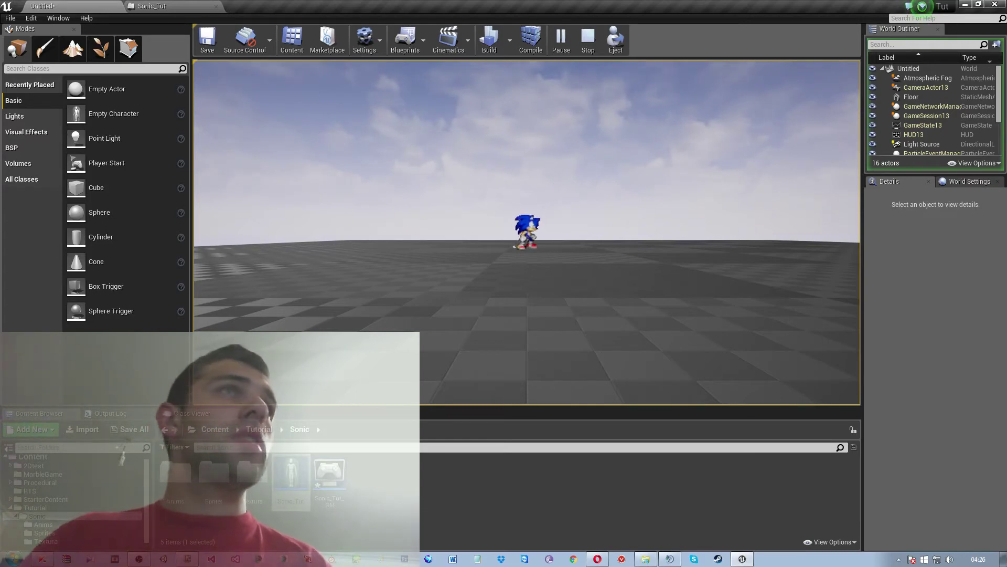
key(Escape)
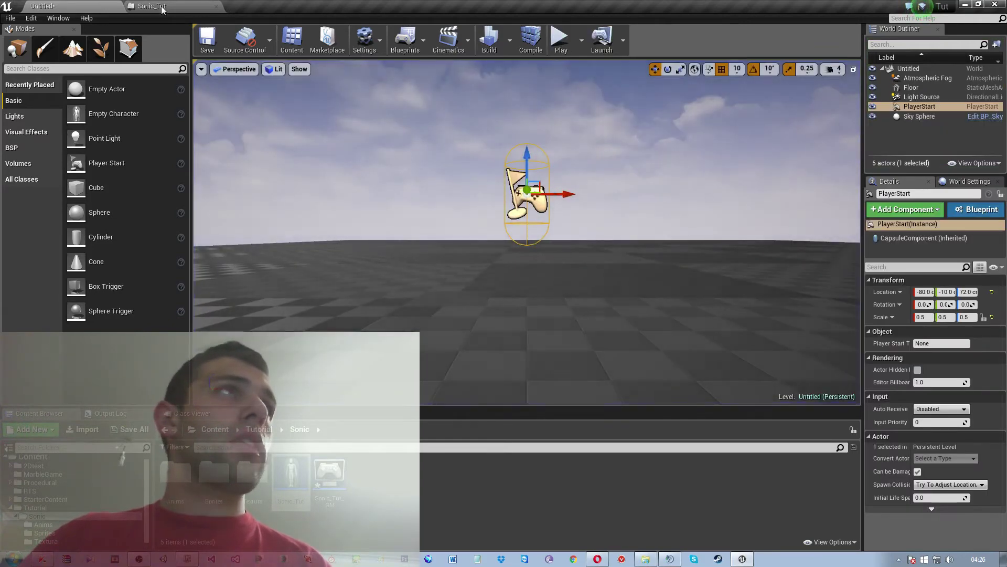
click(162, 9)
scroll(592, 284, down, 3)
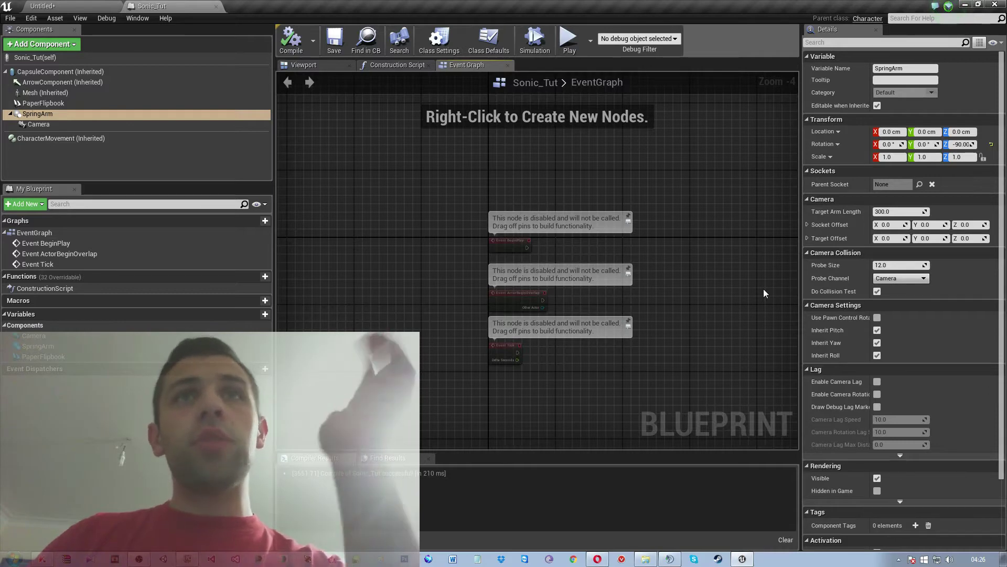
- Open Project Settings from the Edit menu as a floating window on Engine > Input
click(31, 18)
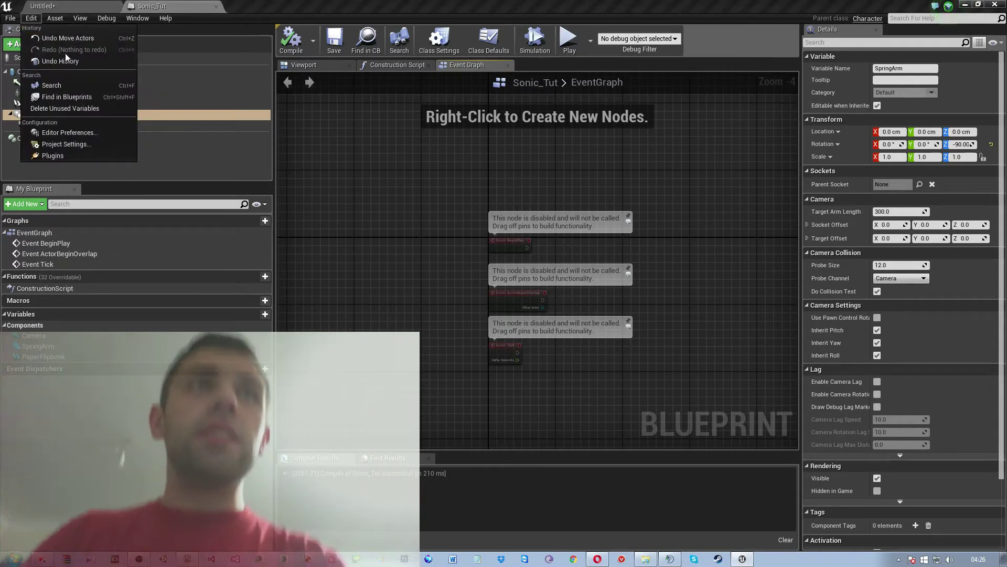
click(66, 145)
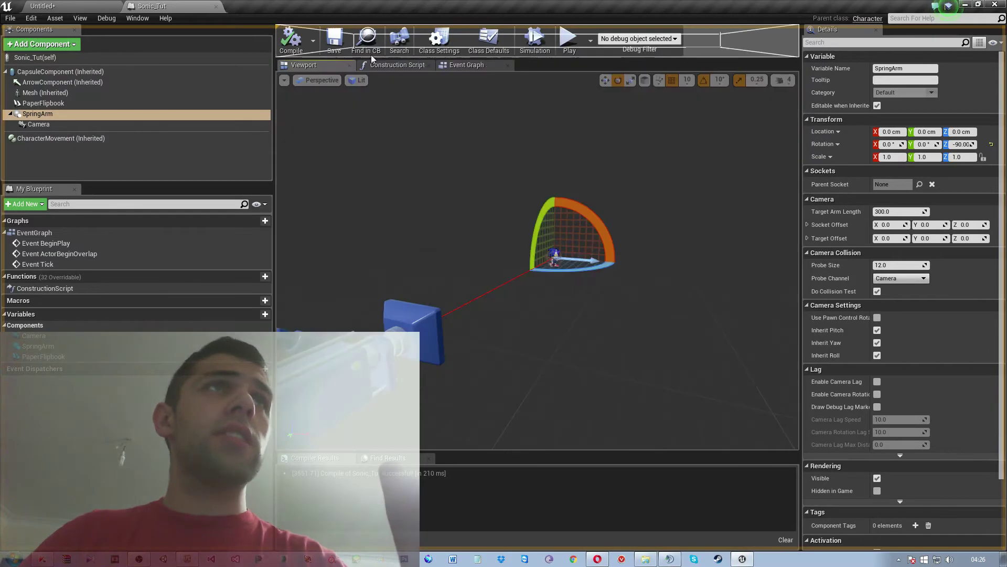
drag(234, 54, 370, 80)
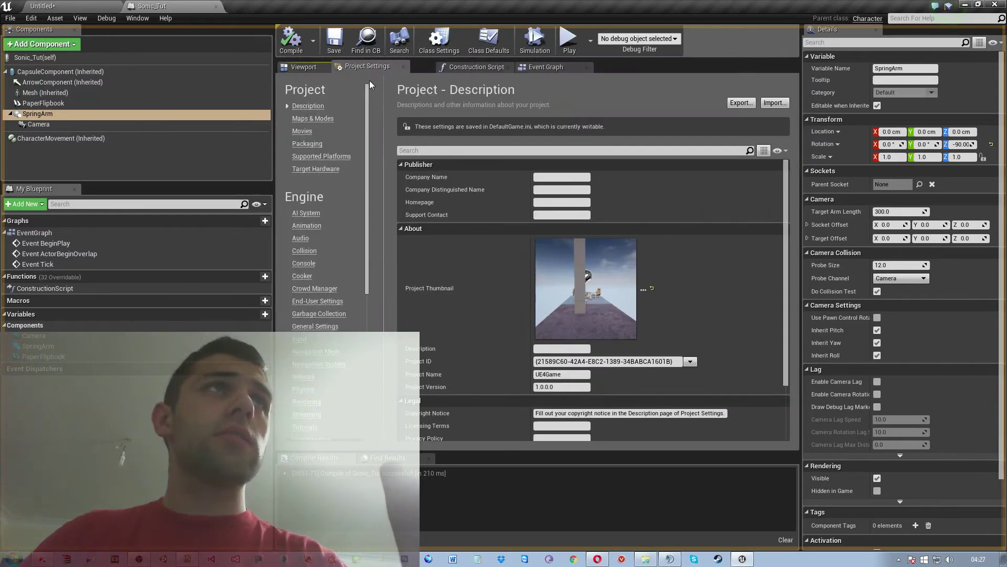
click(376, 115)
click(329, 15)
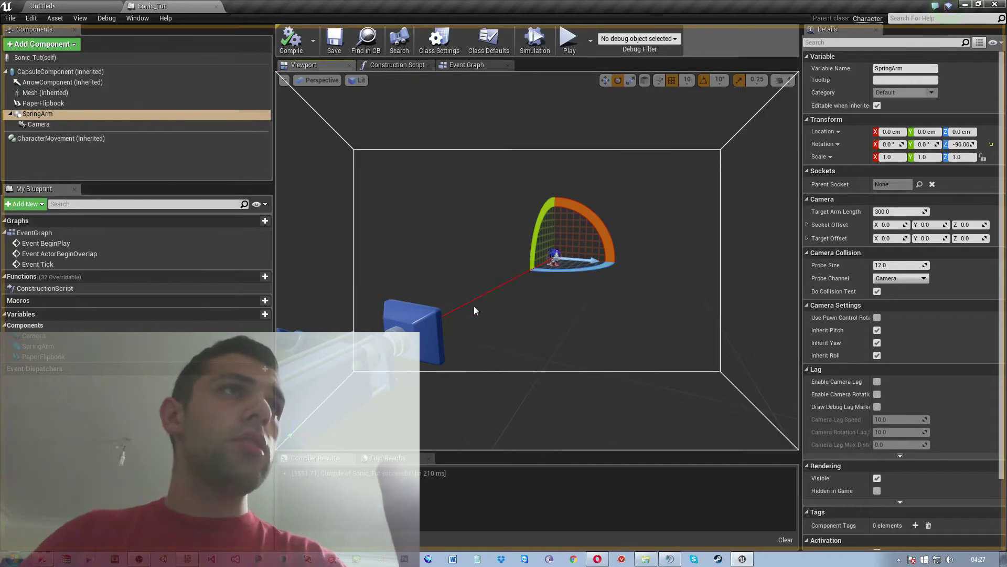
drag(497, 305, 499, 302)
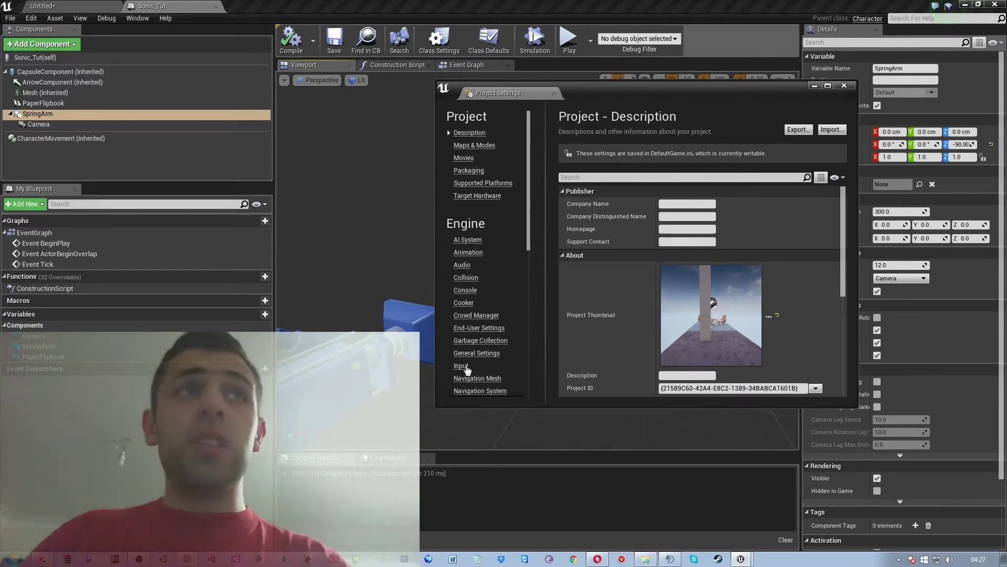
click(461, 367)
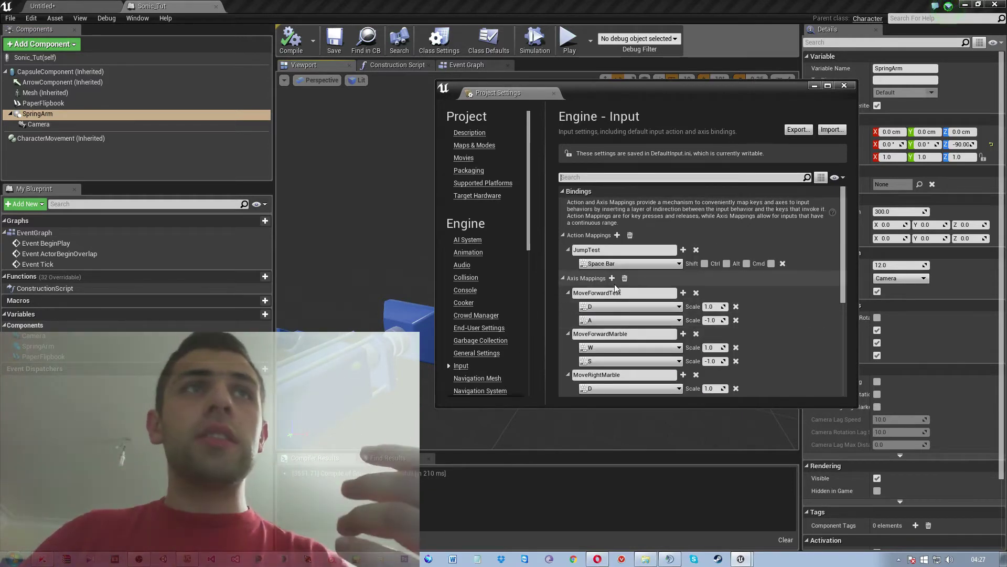
- Collapse the MoveForwardTest, MoveForwardMarble, MoveRightMarble and JumpTest mappings
click(568, 292)
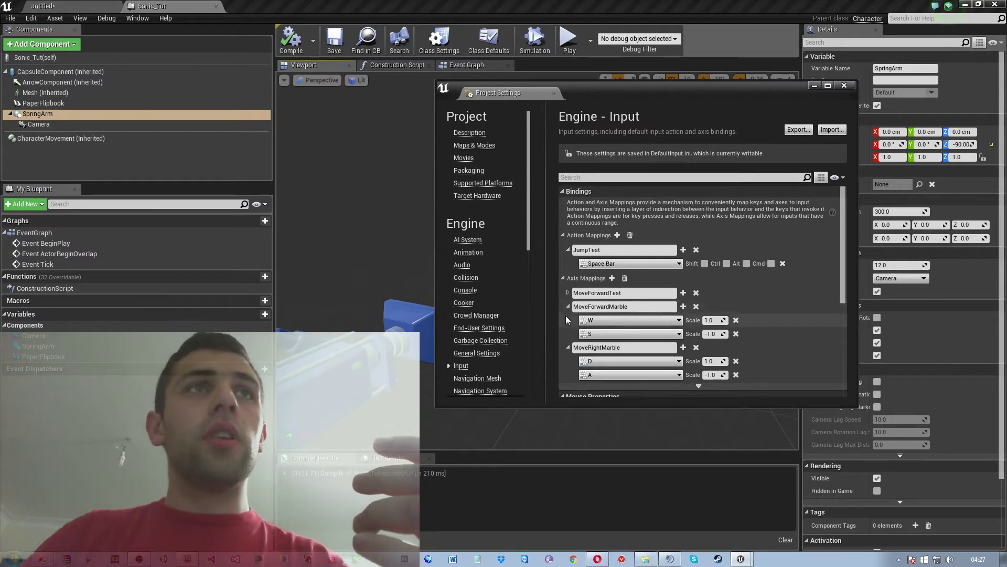
click(568, 307)
click(568, 321)
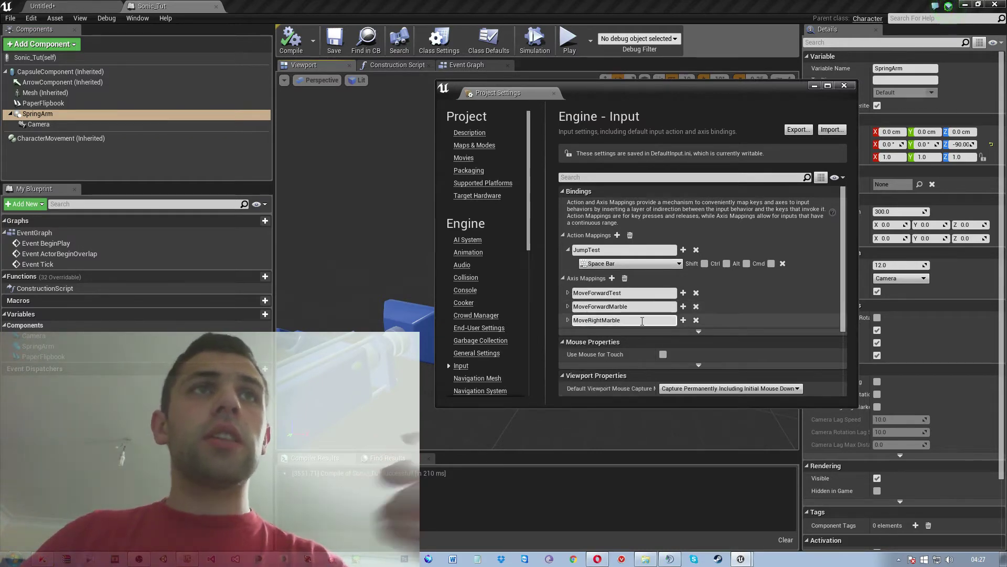
click(568, 250)
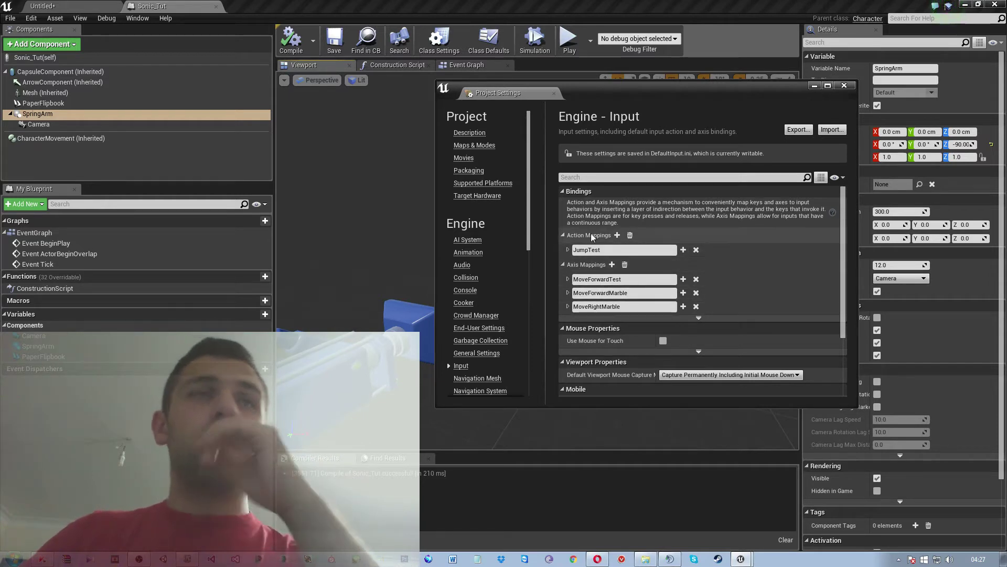
- Add a new action mapping and name it TutJump
click(619, 236)
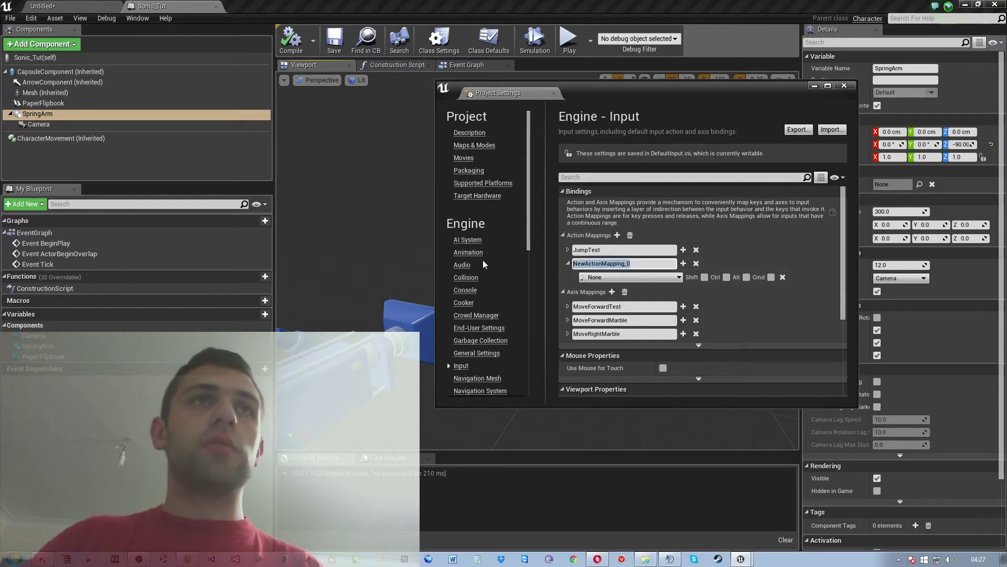
key(BackSpace)
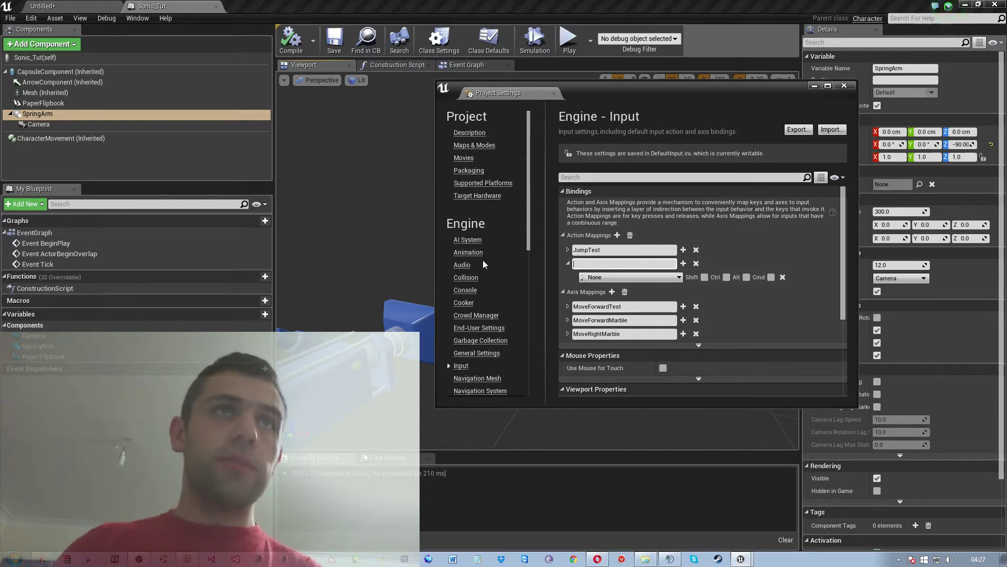
text(Son)
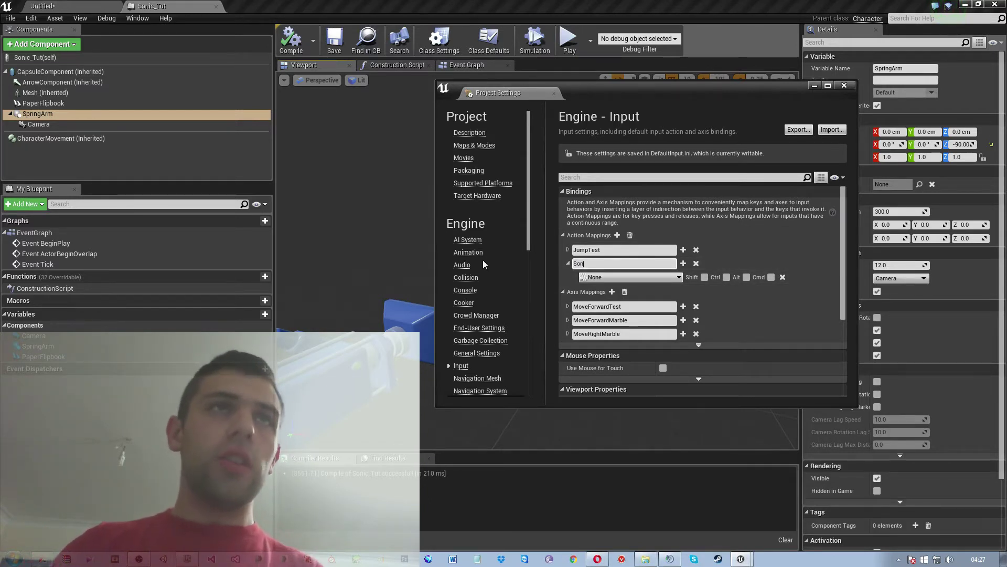
key(BackSpace)
key(BackSpace)
key(BackSpace)
text(Tu)
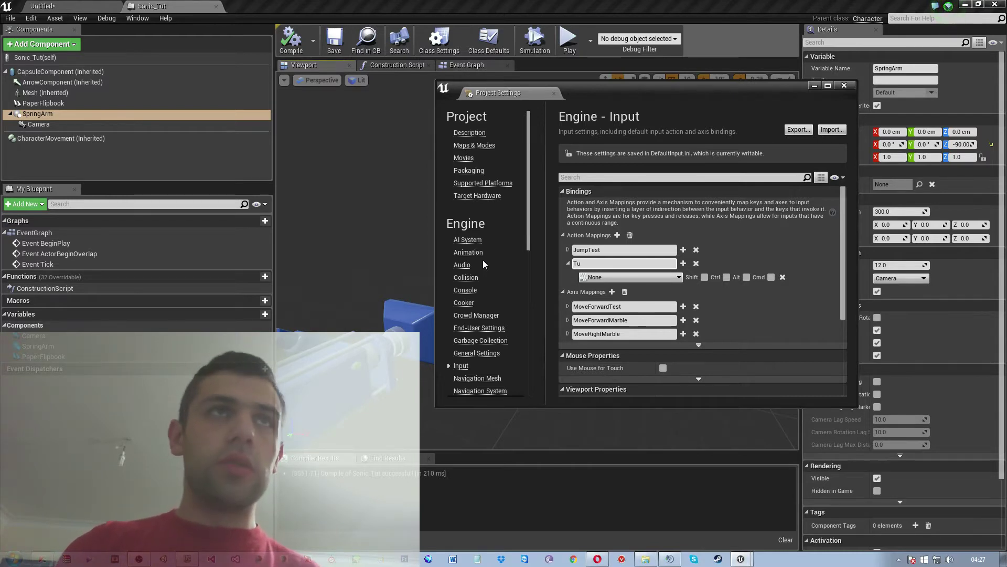
text(tJump)
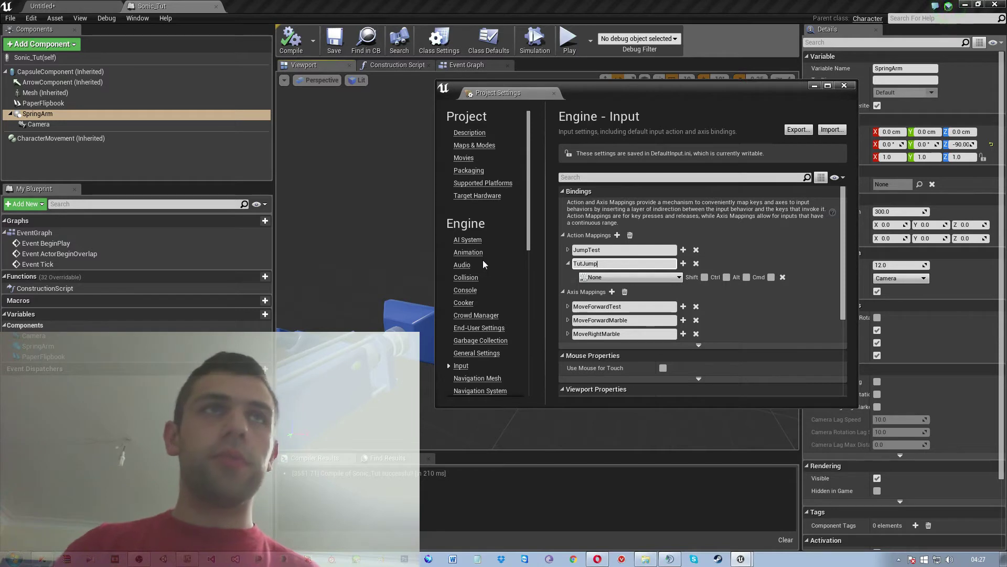
- Bind TutJump to Space Bar, after checking JumpTest's key for reference
click(567, 250)
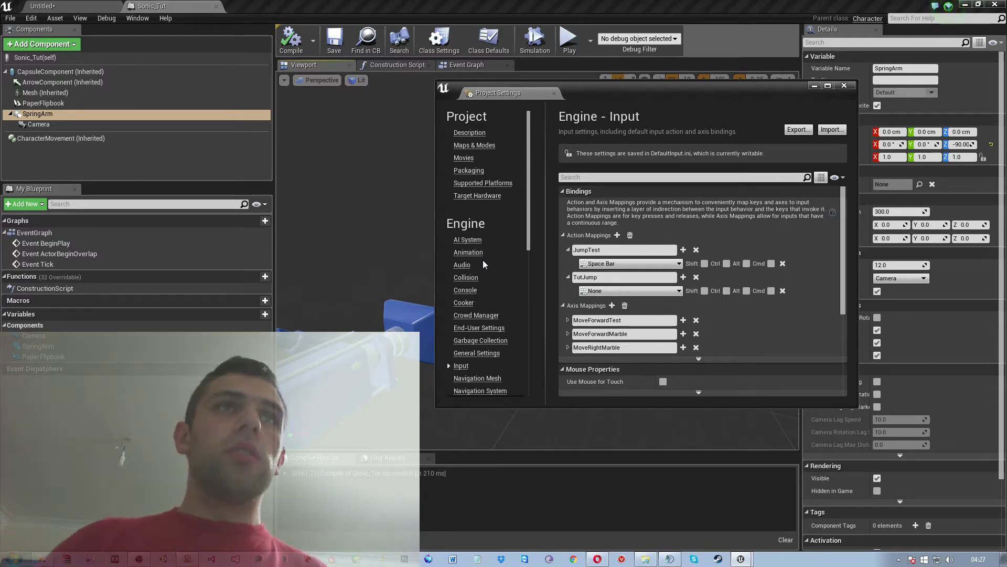
click(568, 249)
click(633, 278)
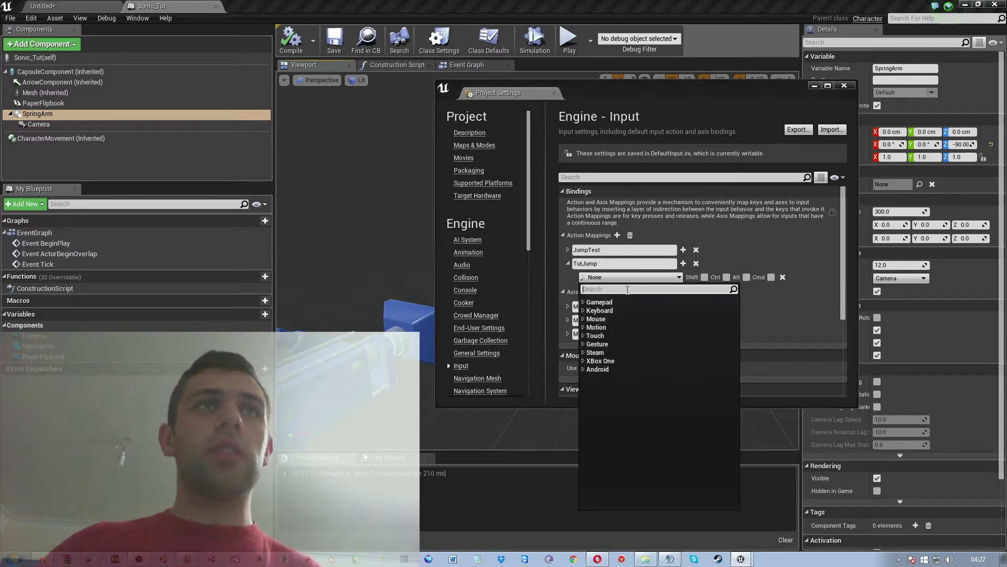
text(space)
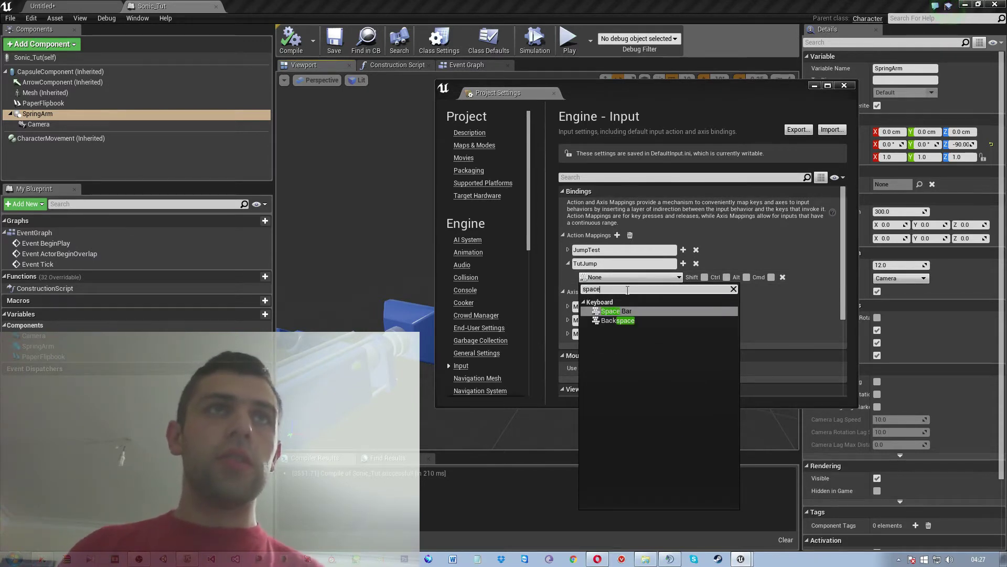
key(Return)
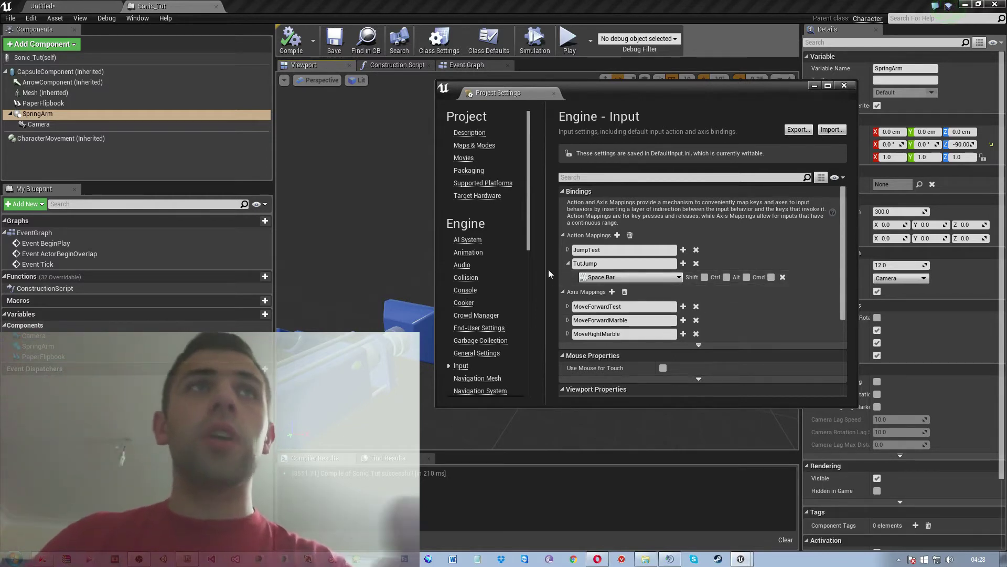
- Collapse TutJump and expand Axis Mappings to show the D/A and W/S key bindings
click(568, 263)
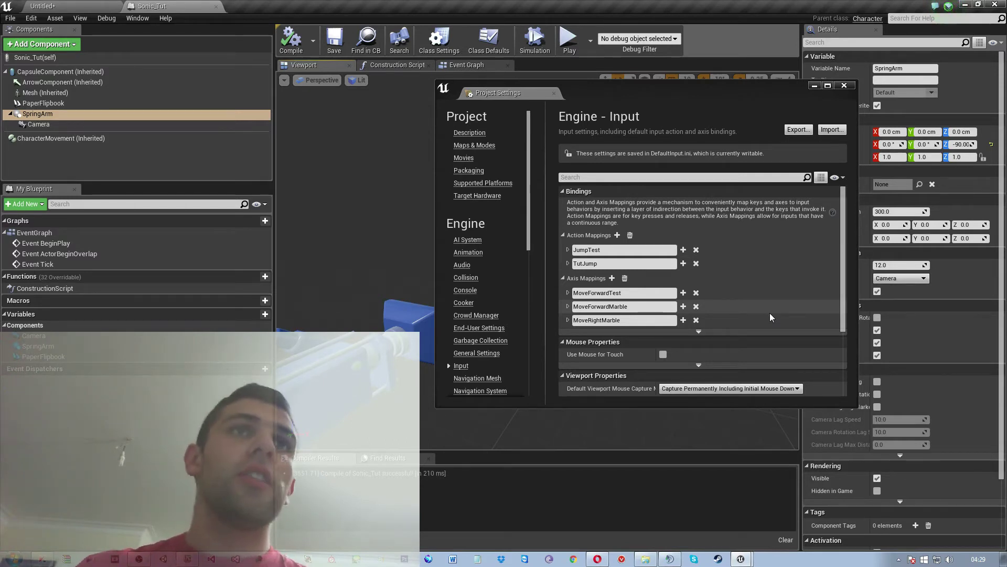
shift+click(609, 282)
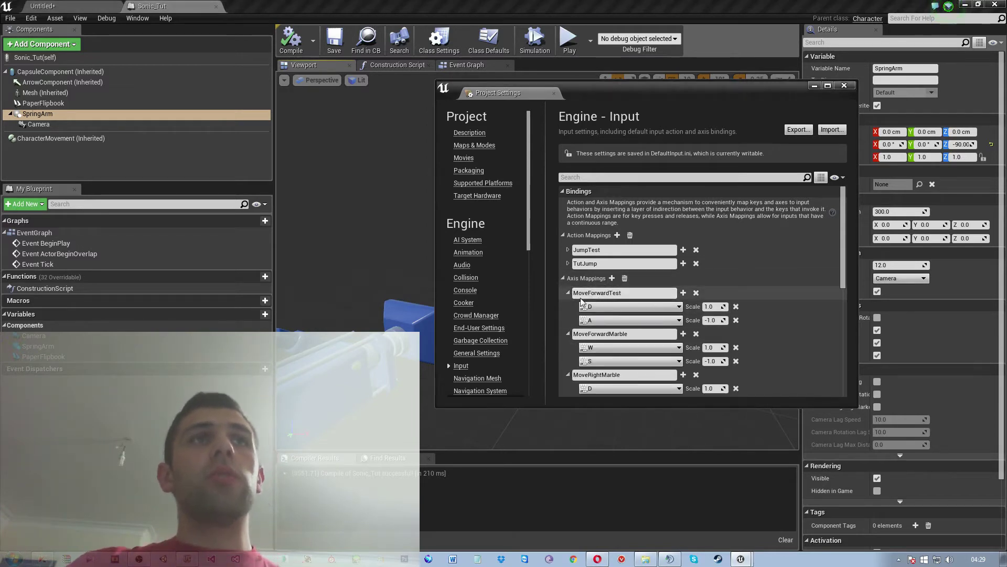
- Collapse the three axis mappings and reposition Project Settings to show NewAxisMapping_0
click(568, 293)
click(569, 306)
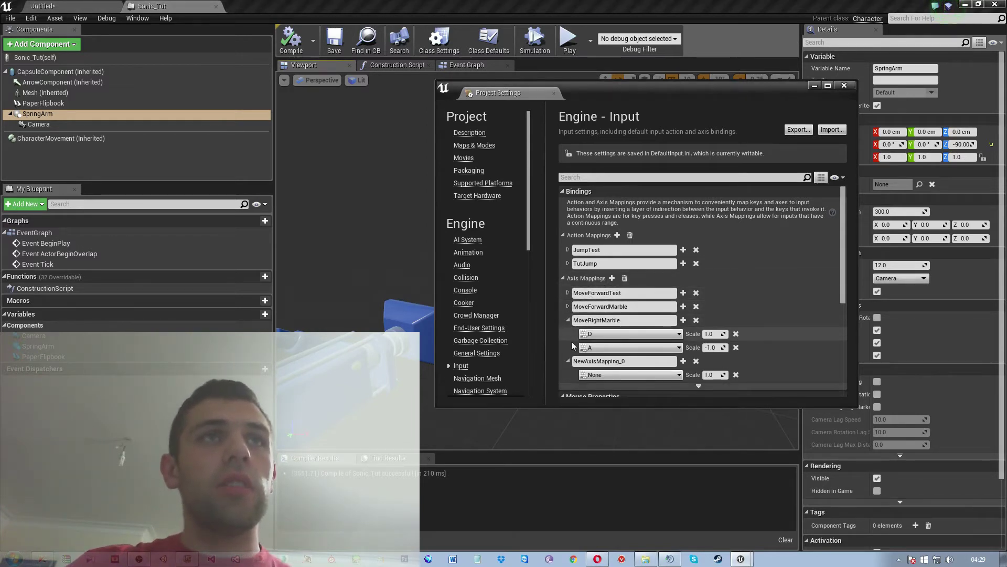
click(568, 320)
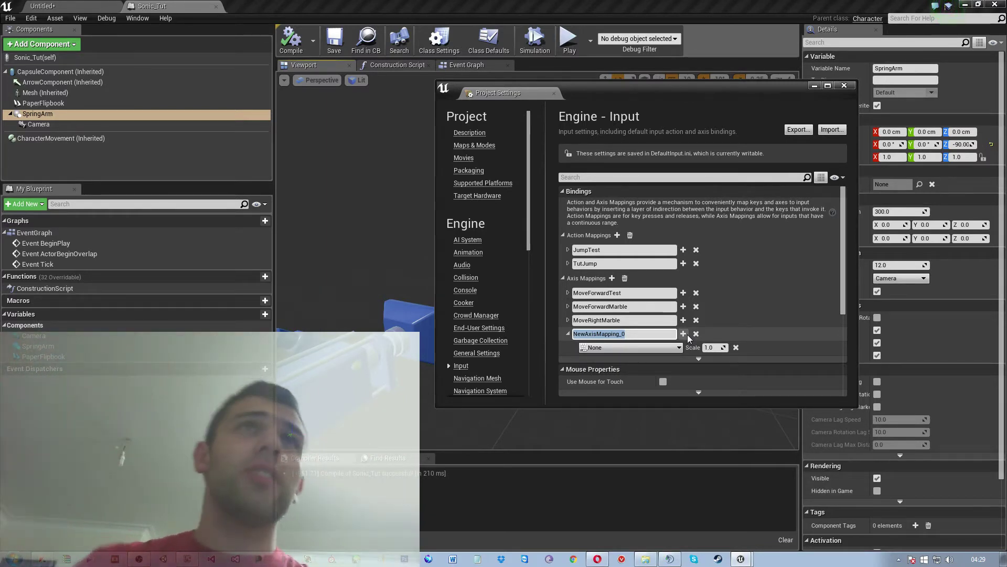
drag(640, 95, 154, 134)
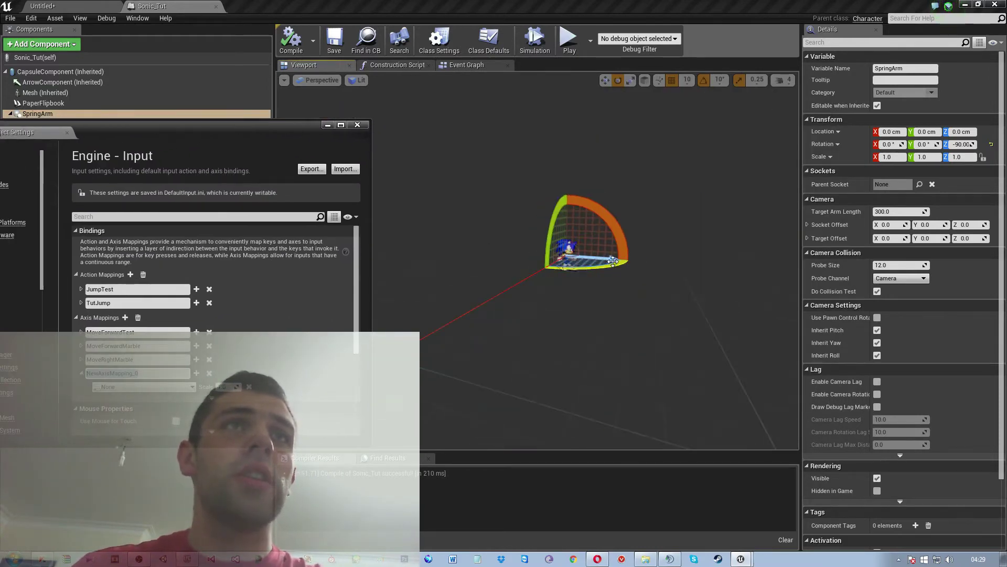
scroll(592, 242, down, 5)
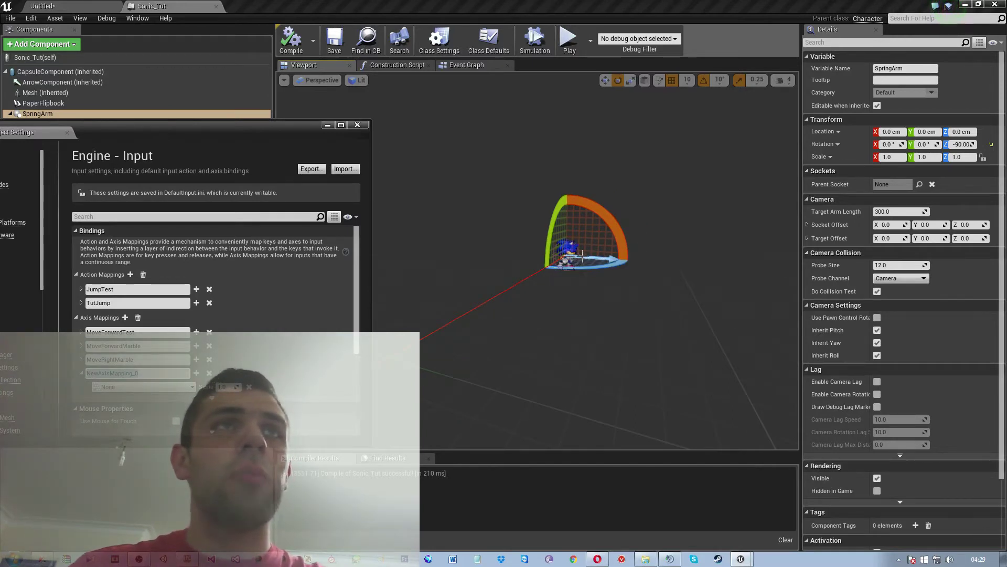
drag(195, 130, 615, 142)
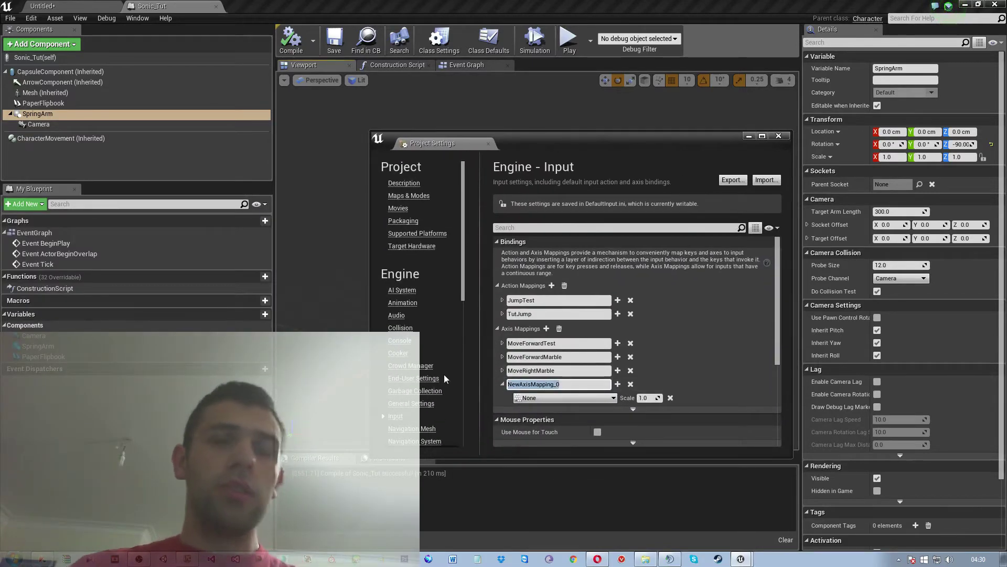
- Rename the new axis mapping to MoverParaFrente and bind it to the D key
text(Mover)
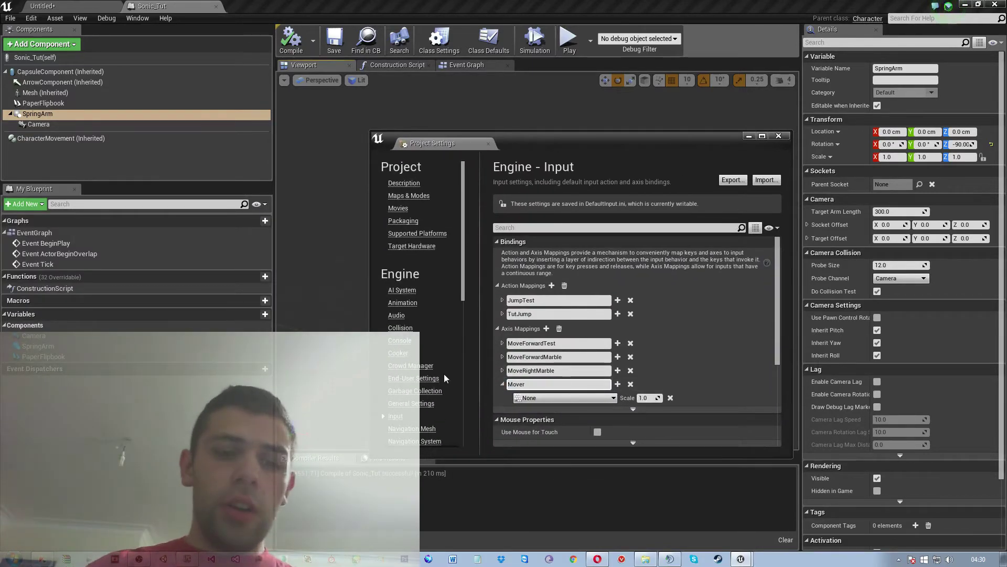
text(PO)
key(BackSpace)
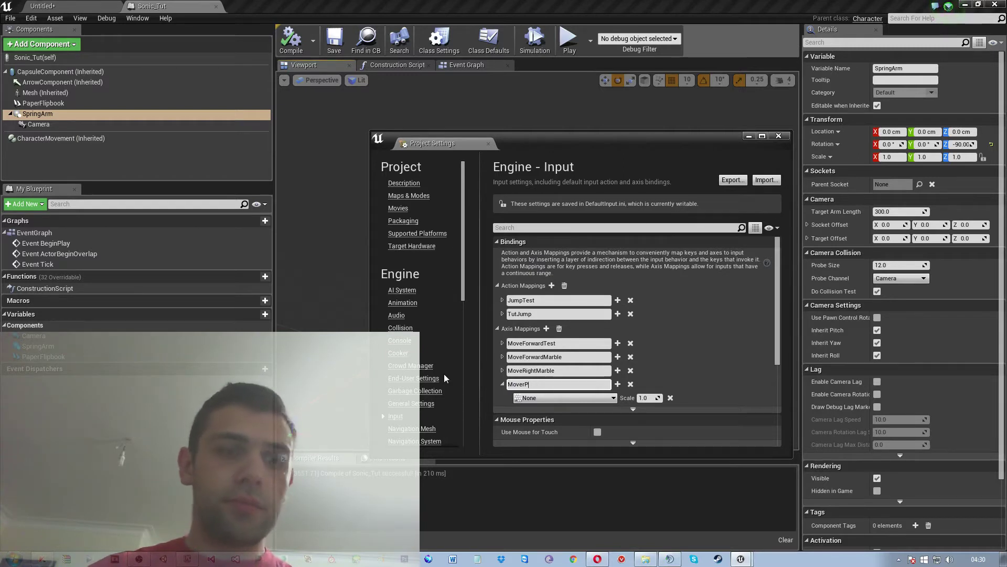
text(araFren)
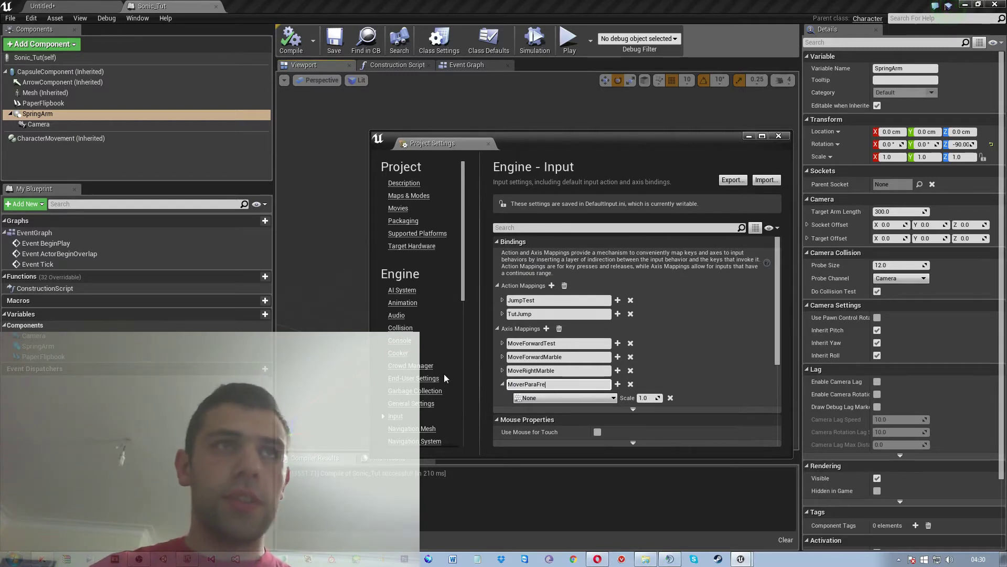
text(te)
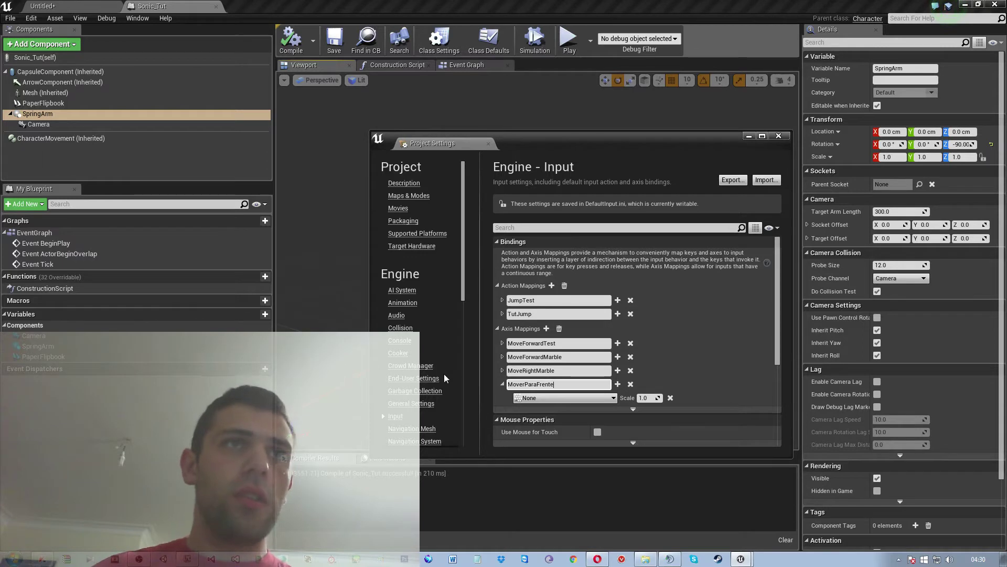
key(Return)
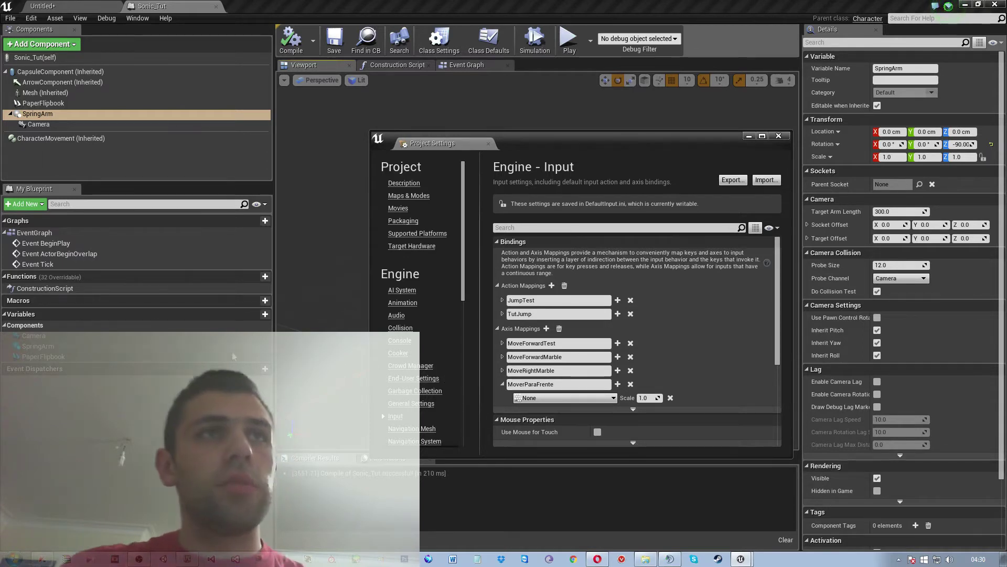
click(527, 397)
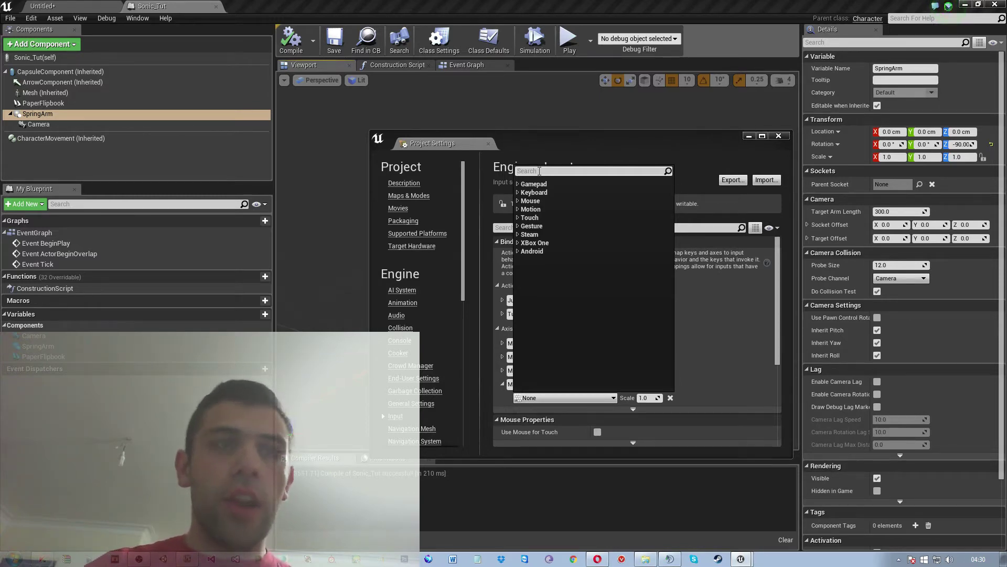
text(D)
scroll(555, 286, down, 5)
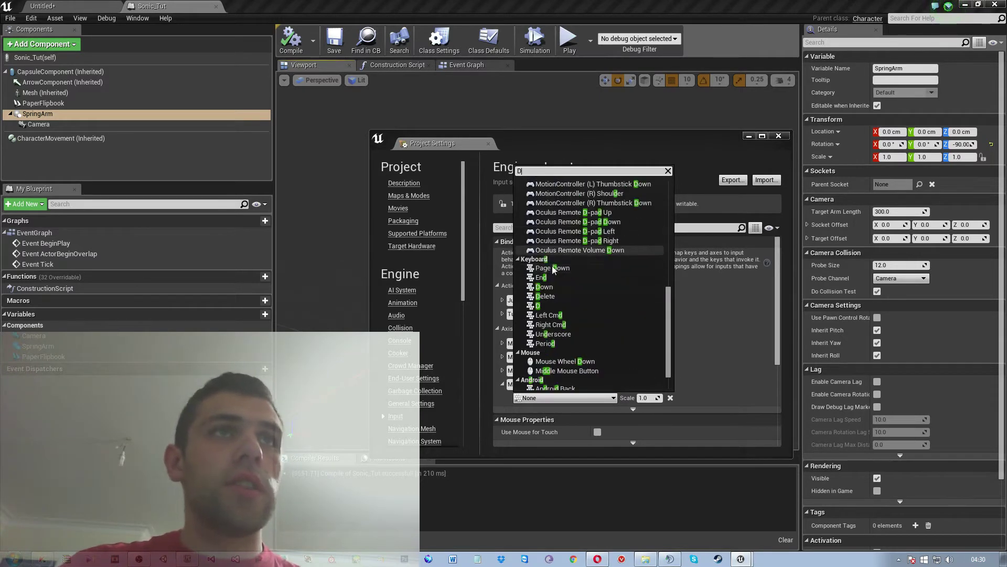
scroll(555, 286, down, 5)
scroll(555, 286, down, 5)
click(543, 308)
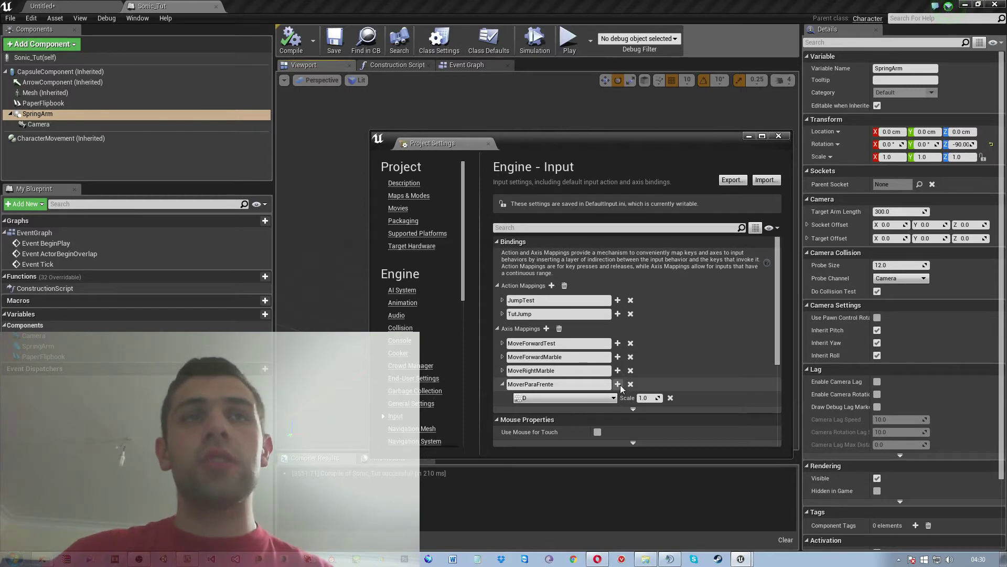
- Add a second MoverParaFrente binding on the A key with scale -1.0
click(622, 385)
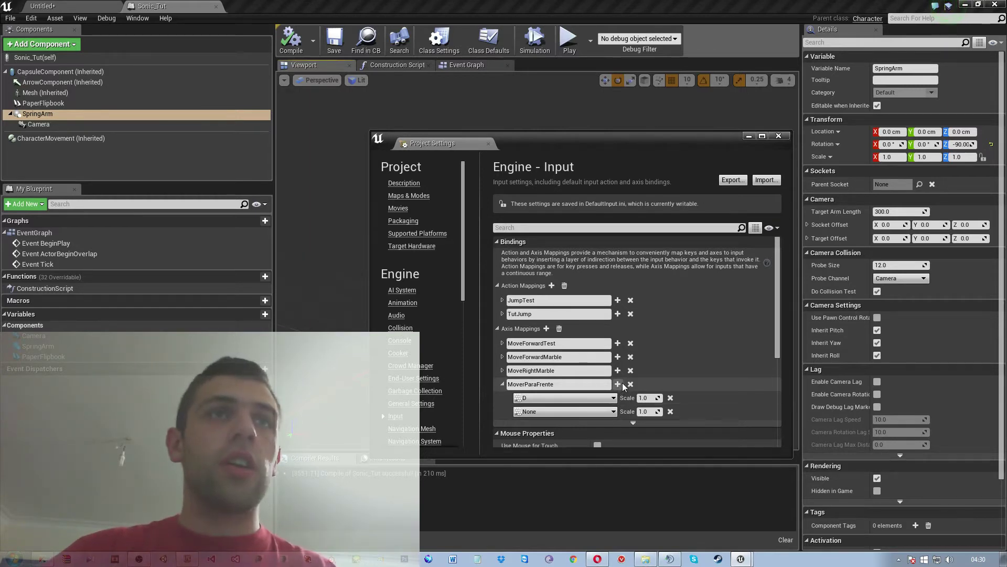
click(536, 412)
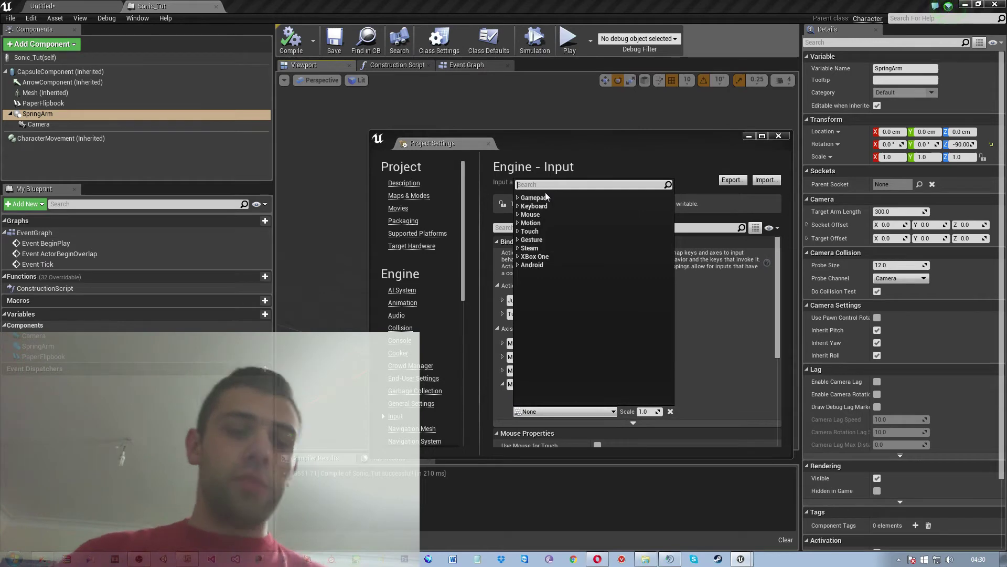
text(A)
scroll(629, 314, down, 5)
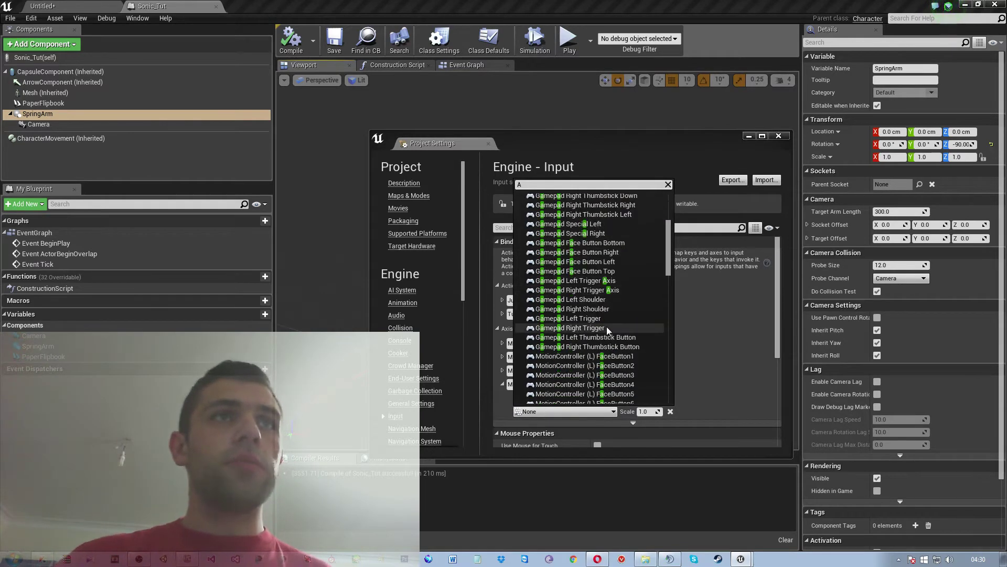
scroll(588, 338, down, 5)
scroll(571, 352, down, 5)
scroll(571, 352, down, 5)
scroll(570, 352, up, 2)
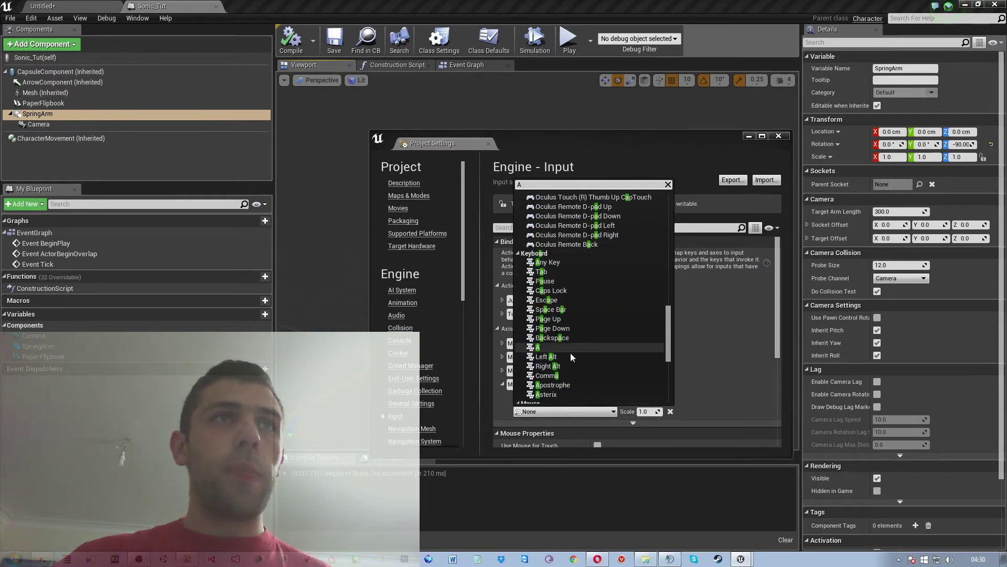
click(570, 352)
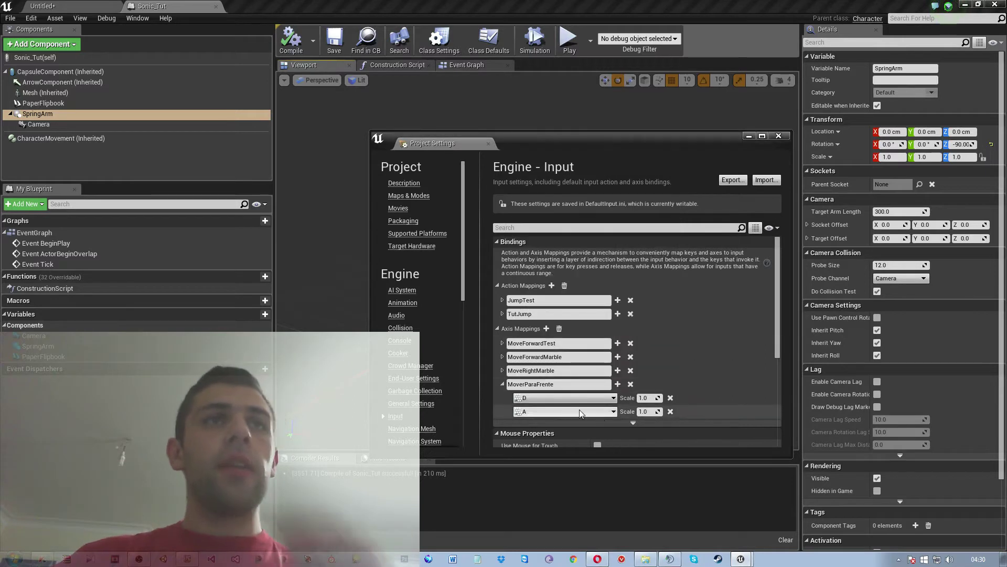
click(644, 411)
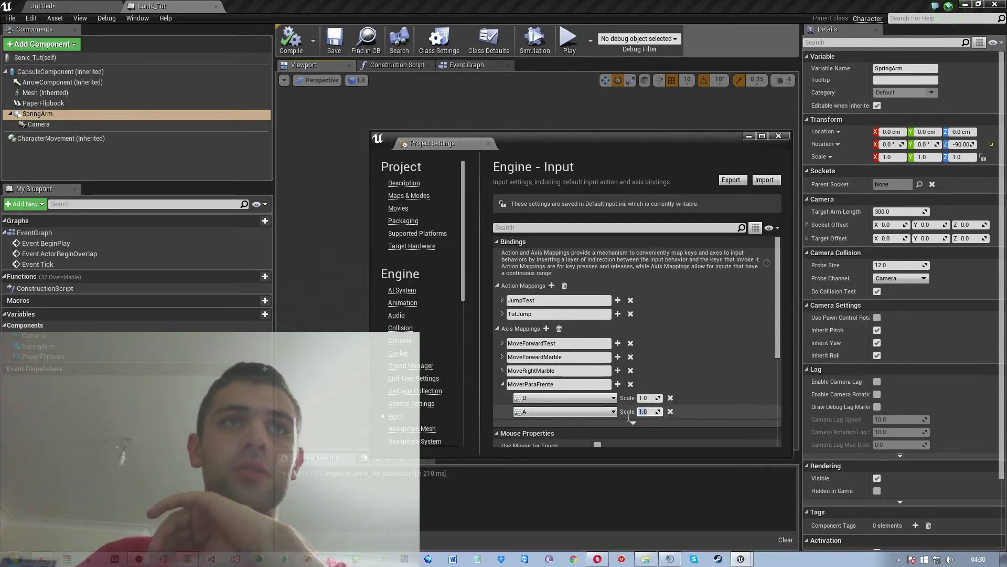
text(-1)
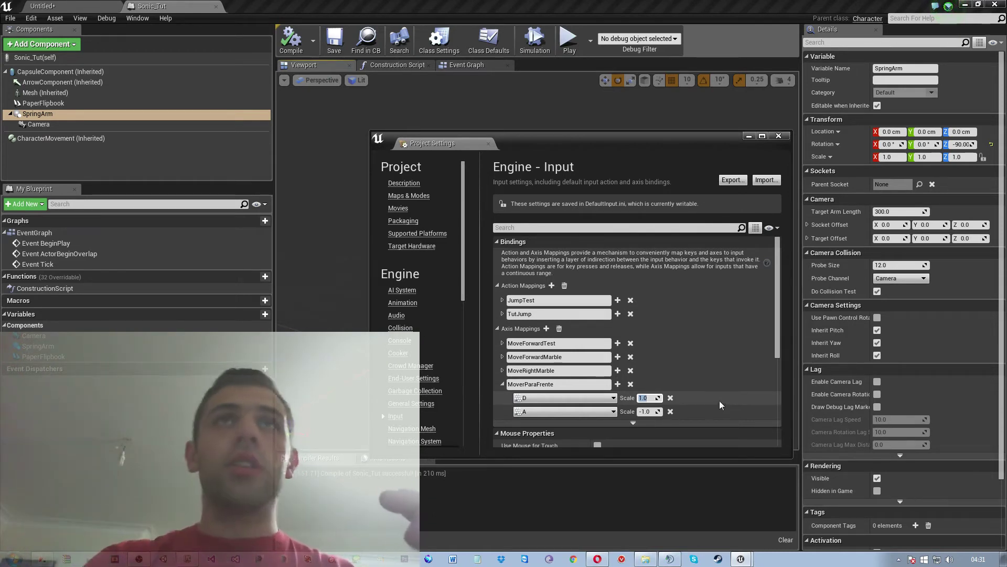
click(89, 138)
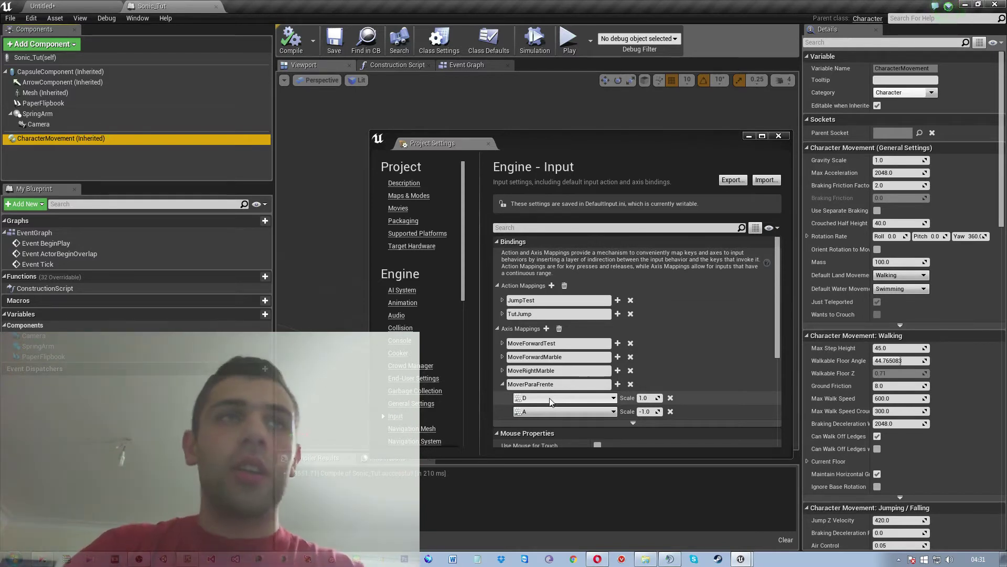
- Collapse the MoverParaFrente bindings and close the Project Settings window
click(504, 385)
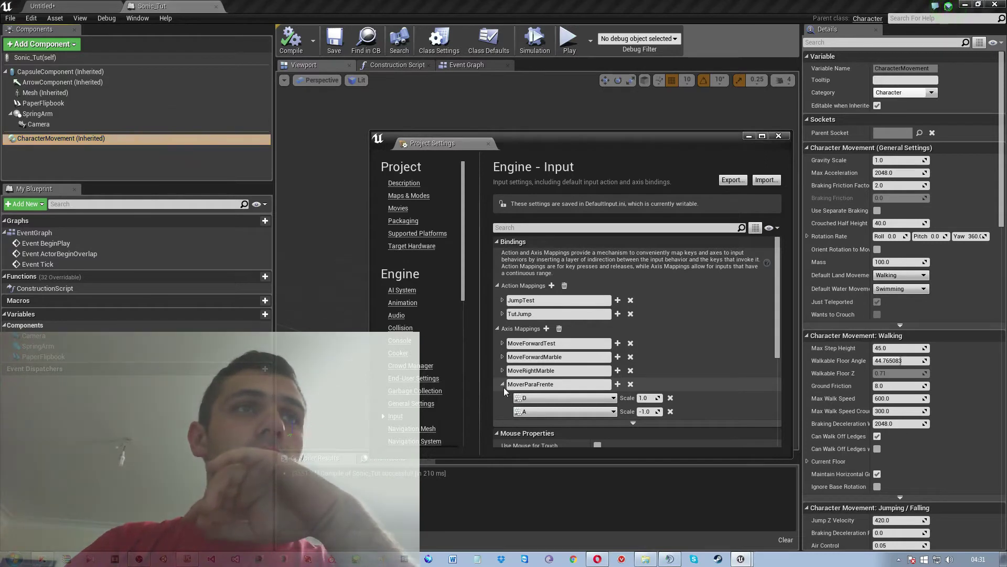
click(503, 384)
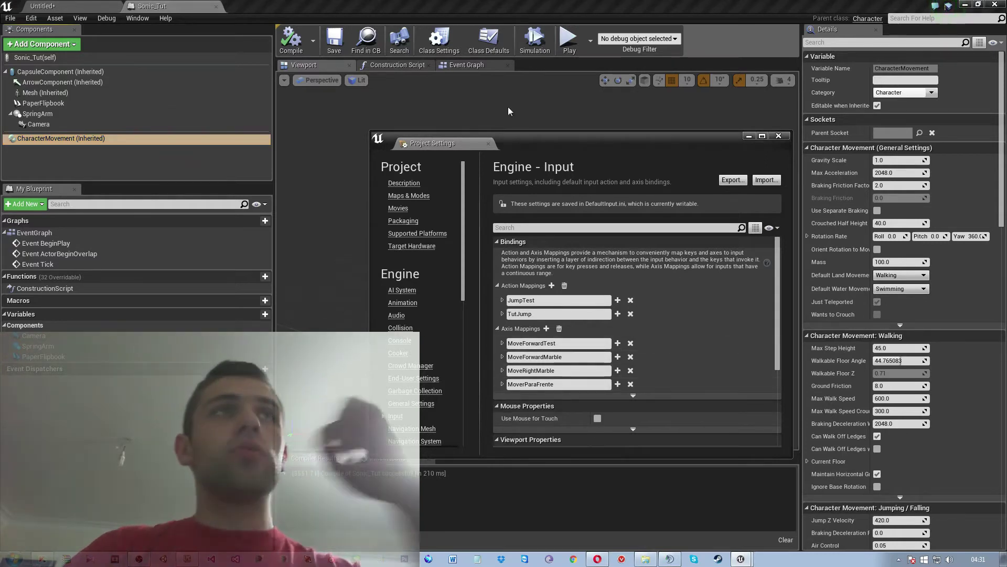
click(778, 135)
- Switch to the Event Graph, centre the event nodes, and dismiss the node list
click(465, 65)
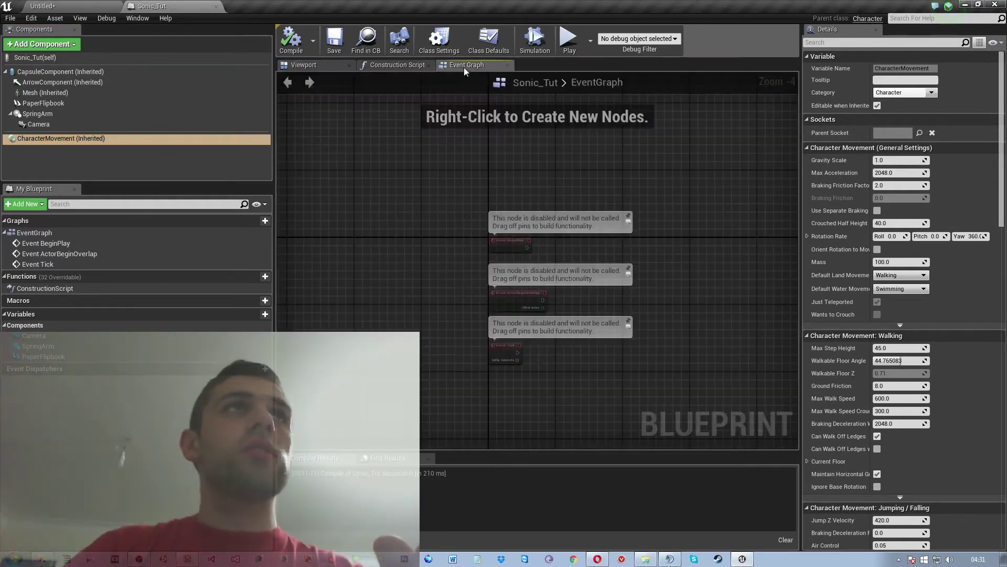
scroll(575, 334, down, 2)
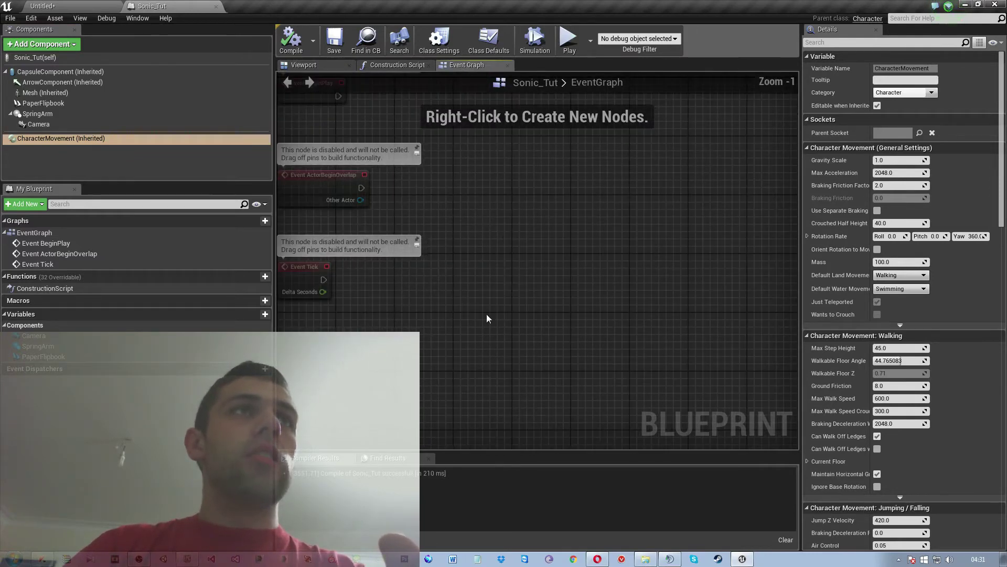
scroll(526, 326, up, 4)
right_drag(526, 325, 596, 321)
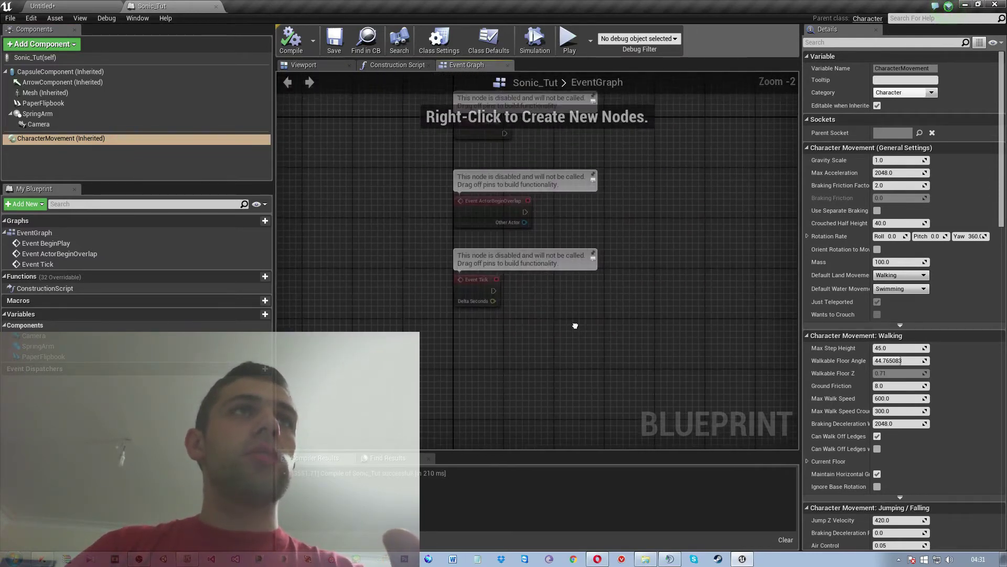
right_click(487, 345)
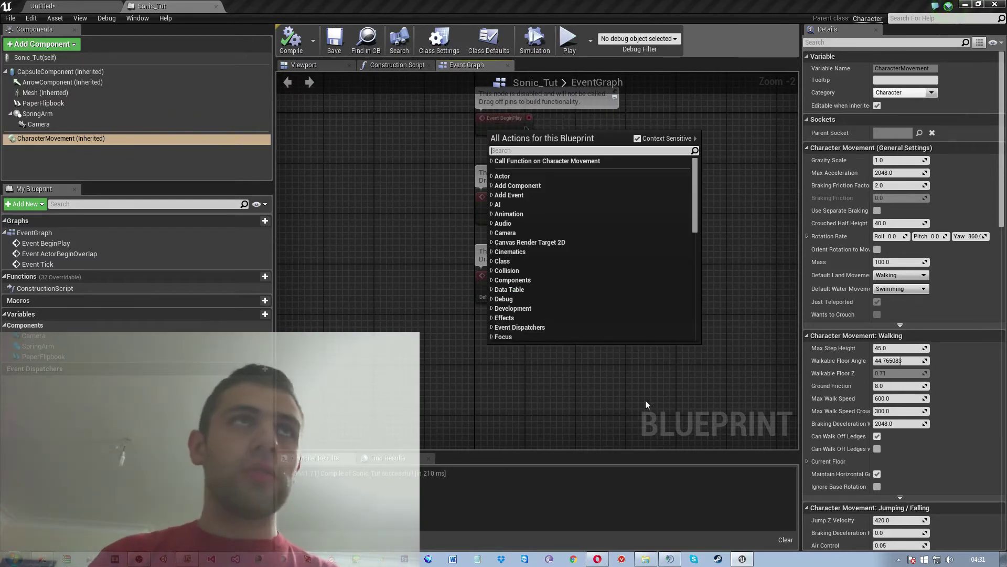
click(355, 258)
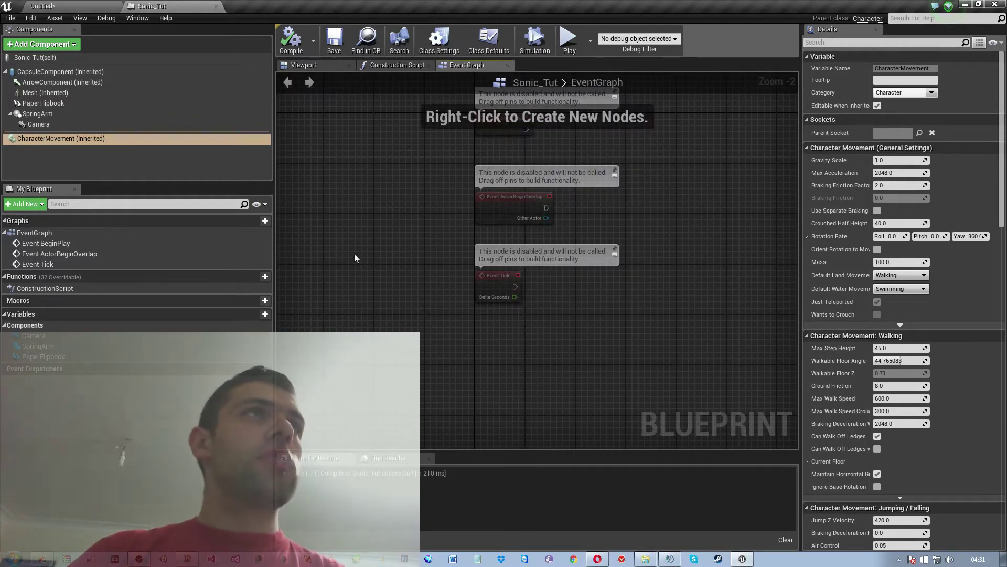
- Reopen Project Settings on the Input page and rename the TutJump action mapping to Saltar
click(38, 19)
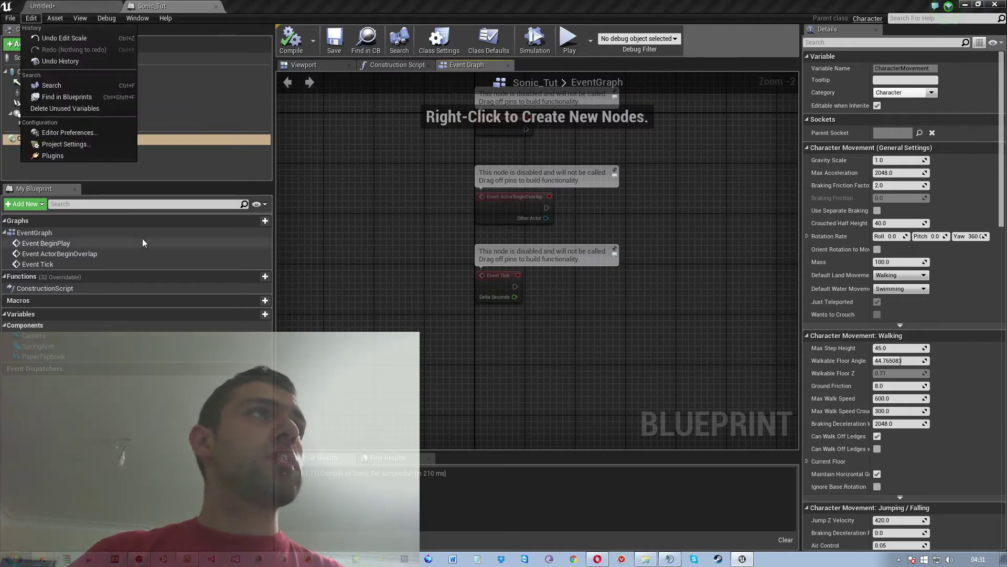
click(48, 142)
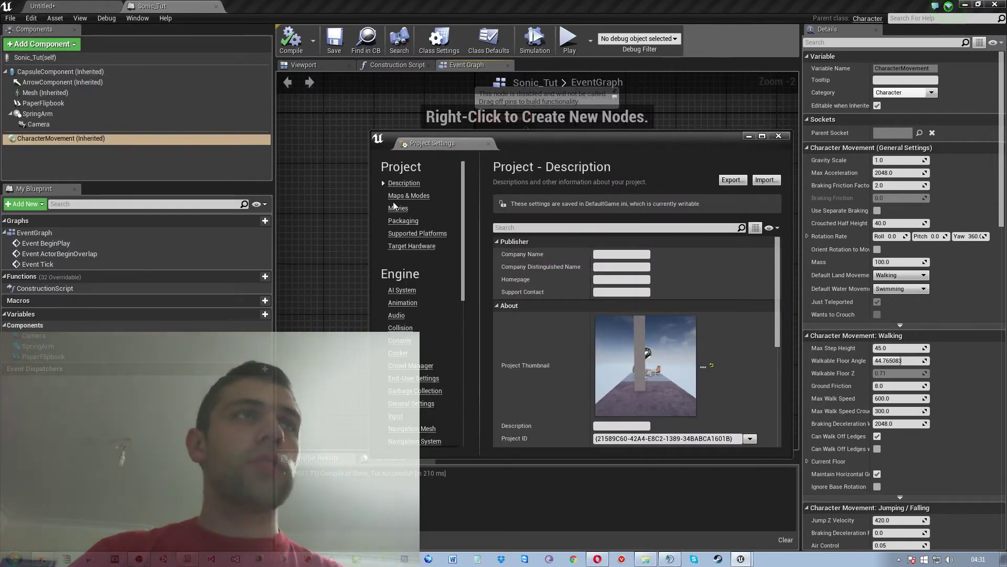
click(396, 416)
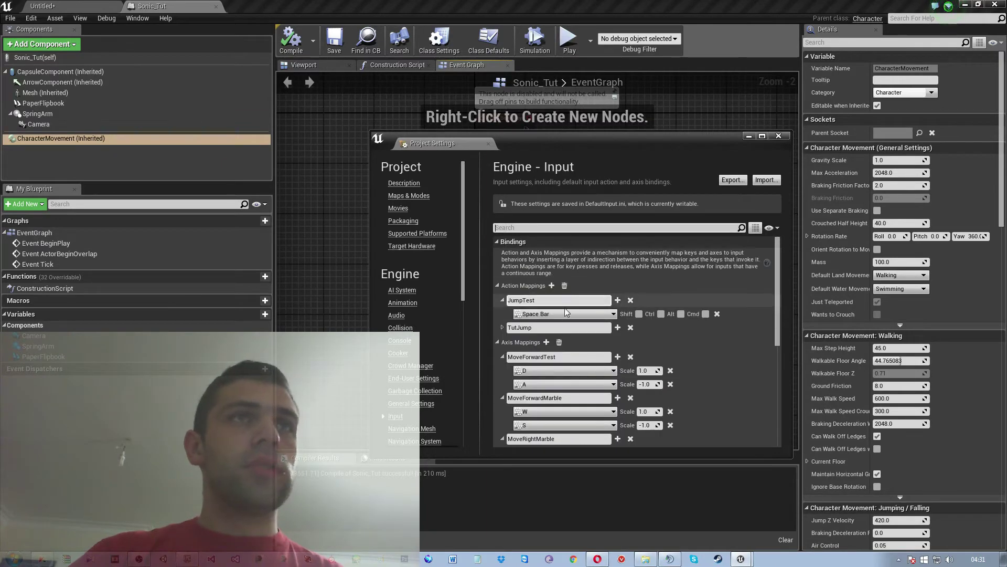
click(508, 327)
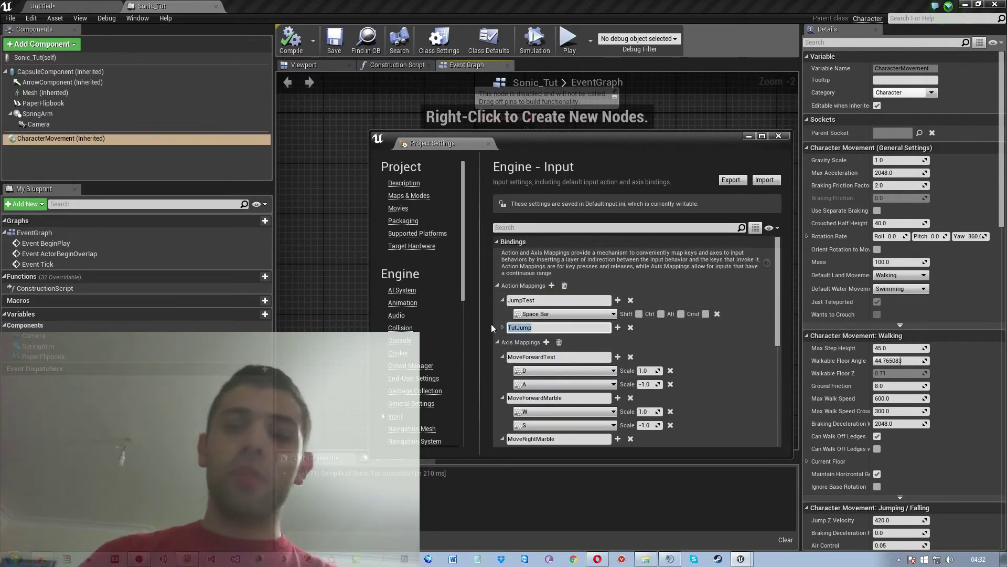
text(Sla)
key(BackSpace)
key(BackSpace)
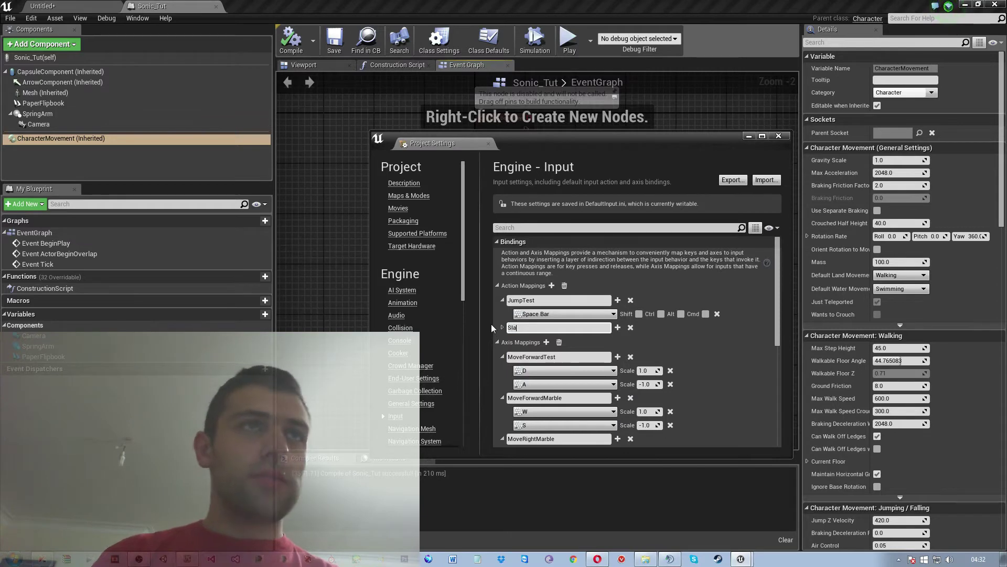
text(altar)
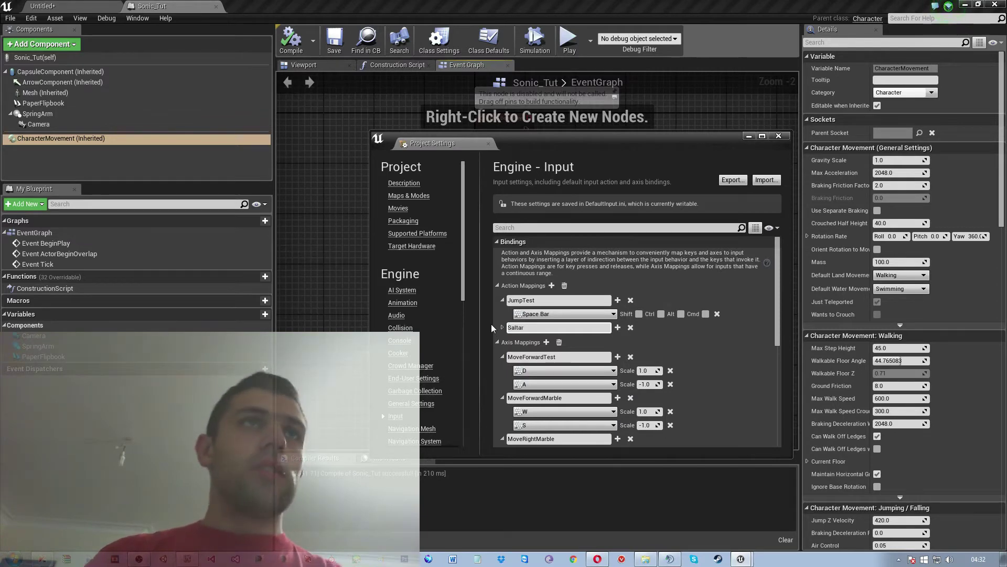
- Close the input settings and add an InputAction Saltar event node to the graph
click(779, 136)
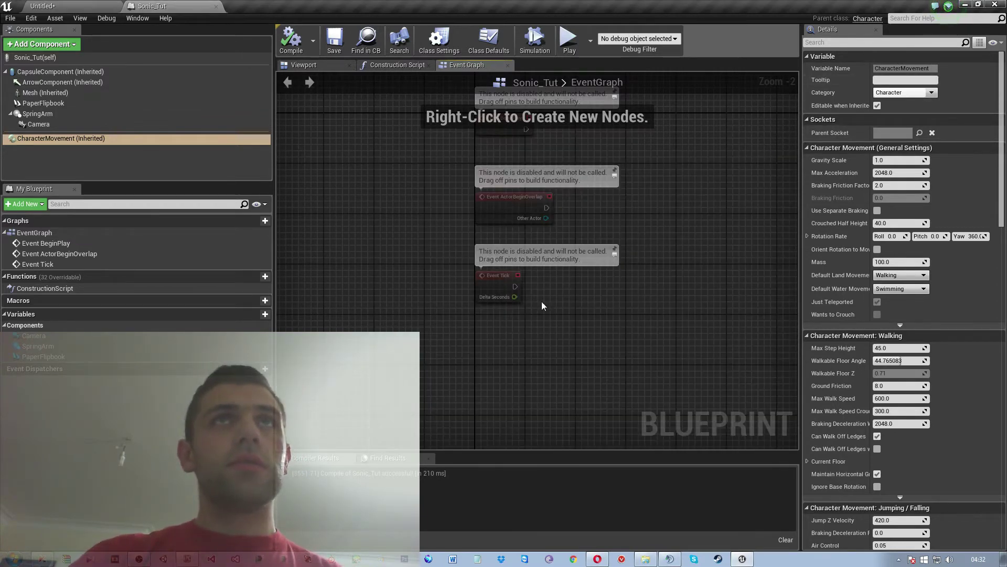
right_drag(543, 306, 476, 241)
right_click(474, 275)
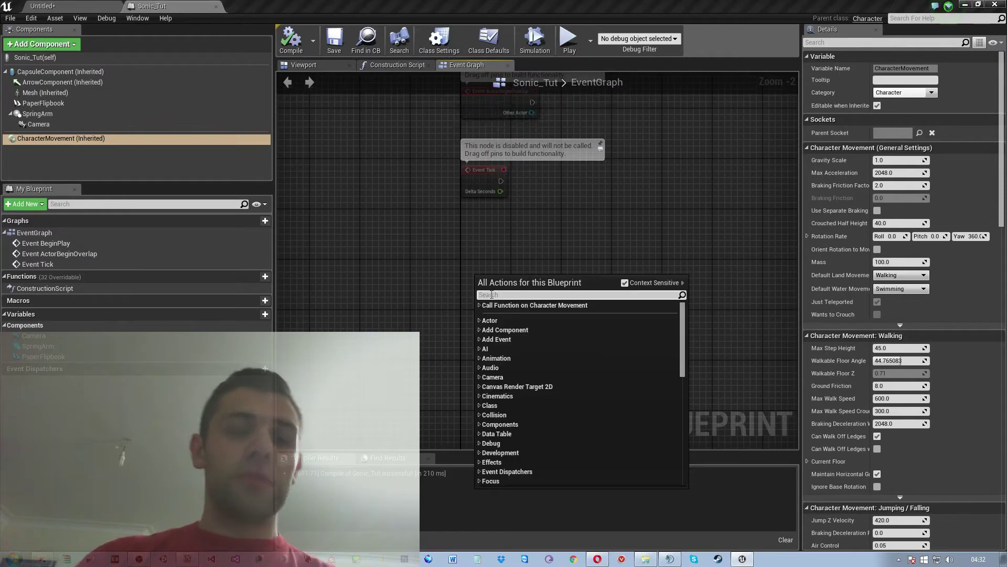
text(Sla)
key(BackSpace)
key(BackSpace)
key(BackSpace)
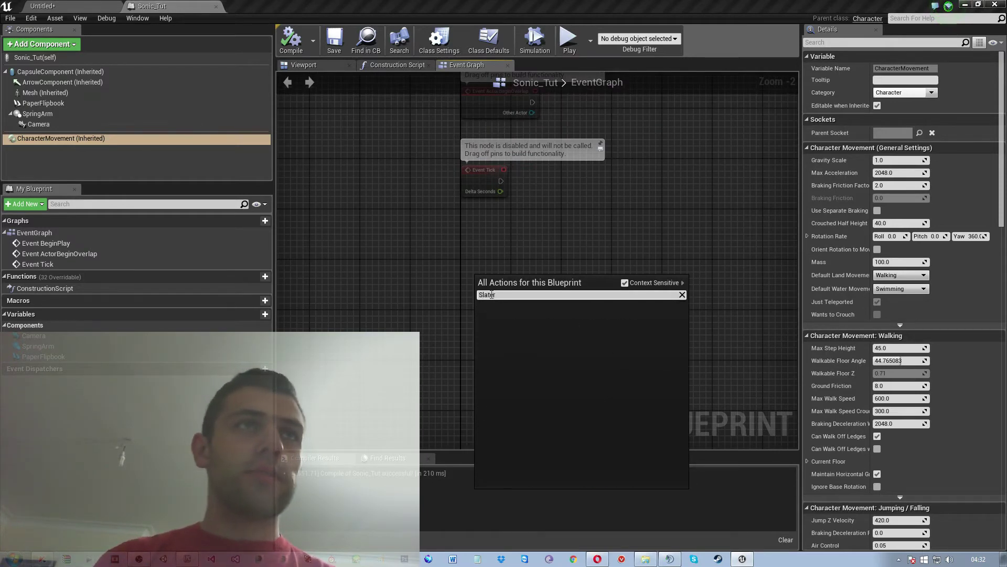
text(alter)
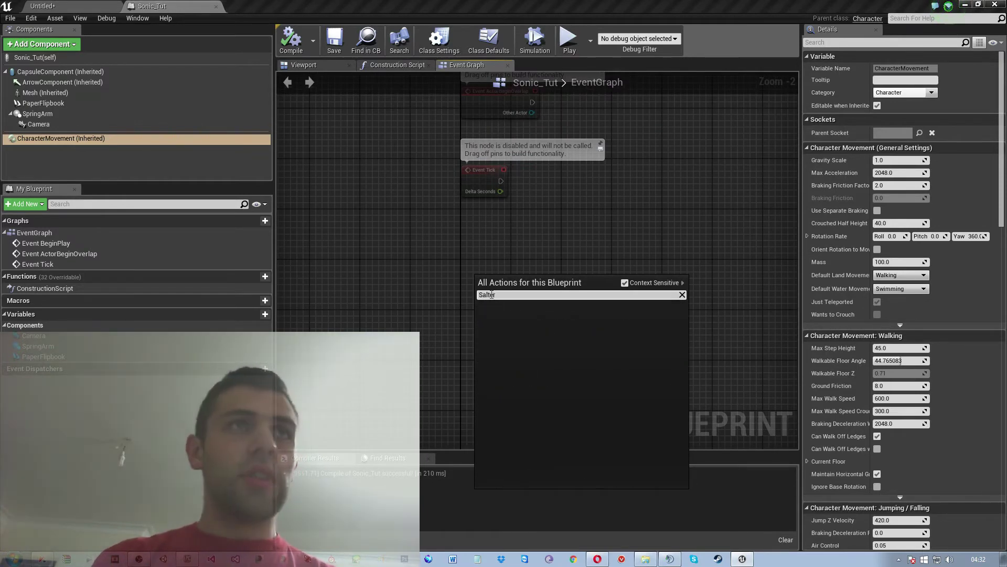
key(BackSpace)
text(ar)
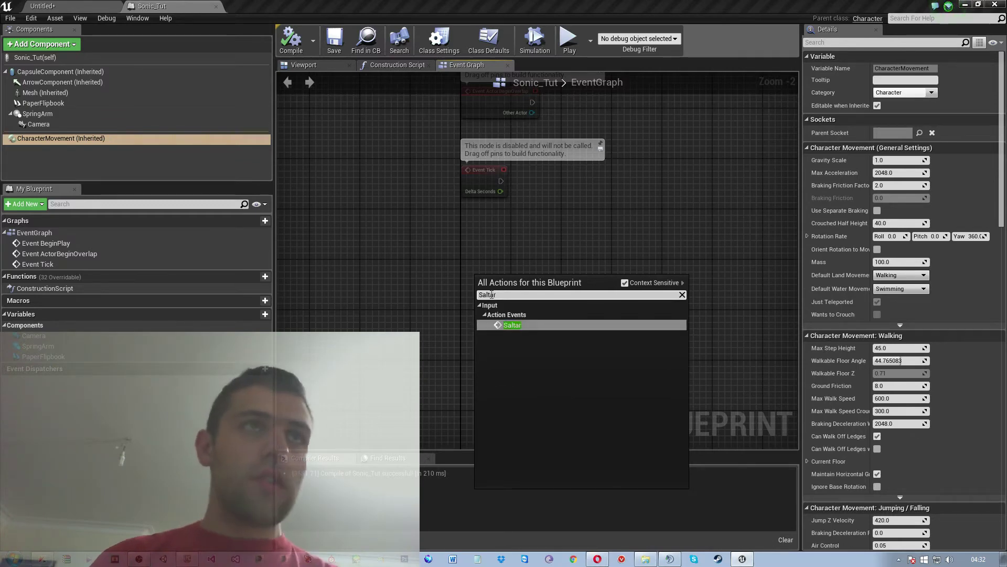
key(Return)
- Add an InputAxis MoverParaFrente event node below Saltar and position it on the left
right_drag(554, 357, 514, 293)
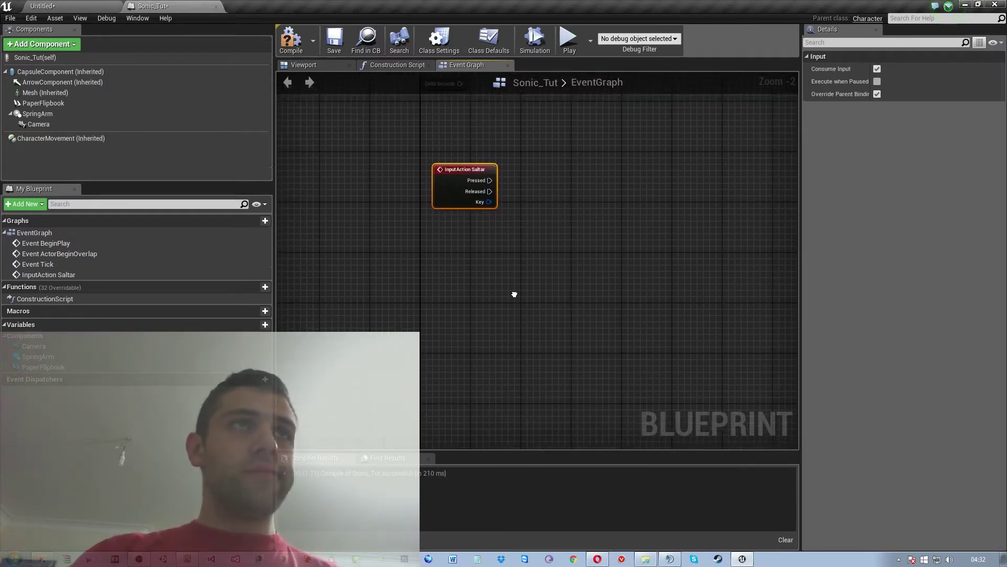
right_click(475, 269)
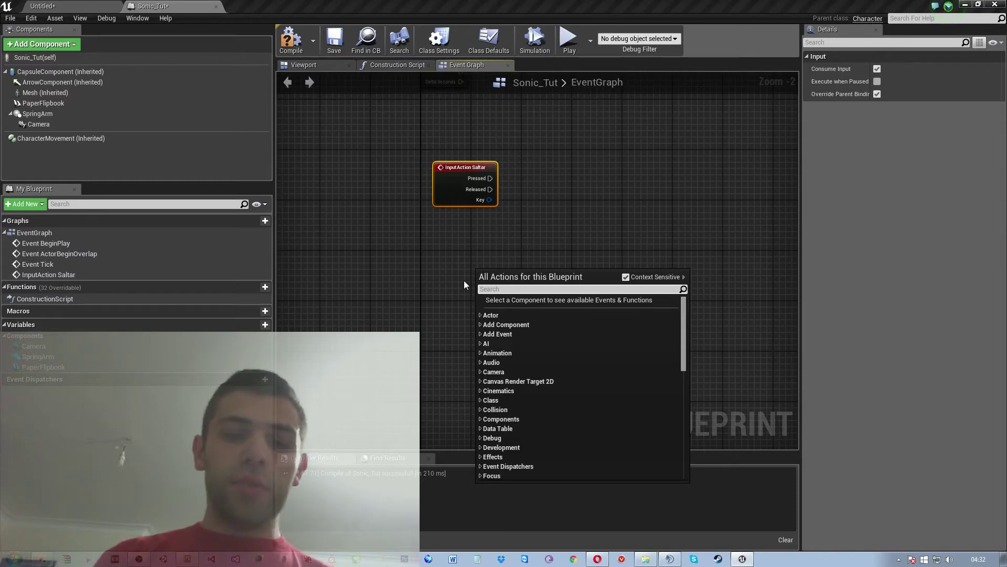
text(A)
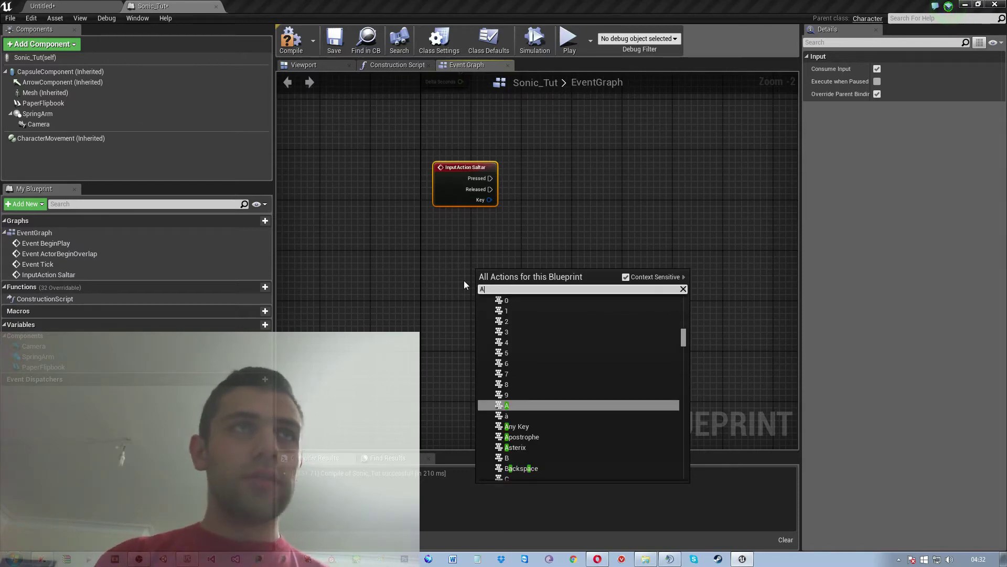
text(n)
key(BackSpace)
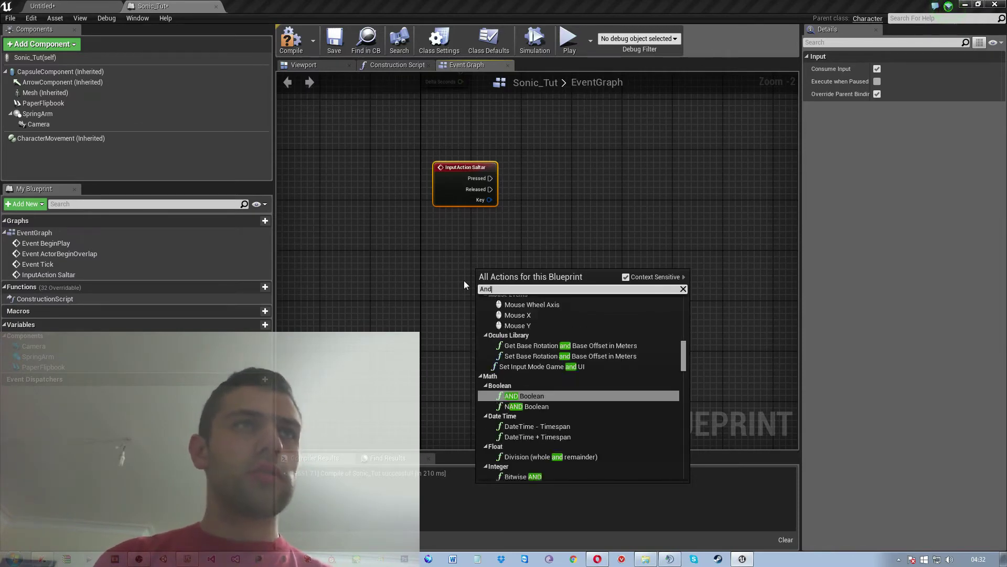
key(BackSpace)
text(Mo)
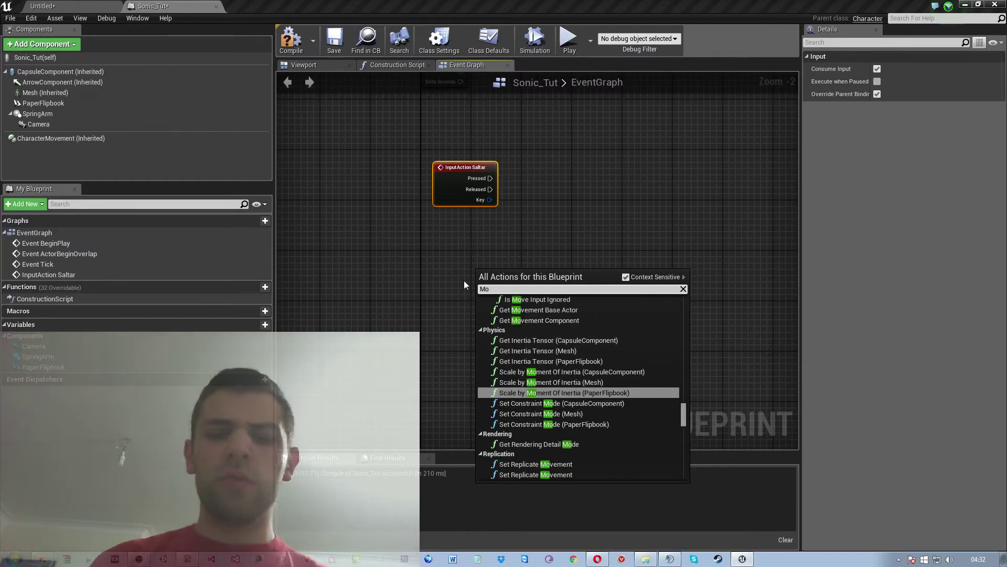
text(ver)
key(Up)
key(Up)
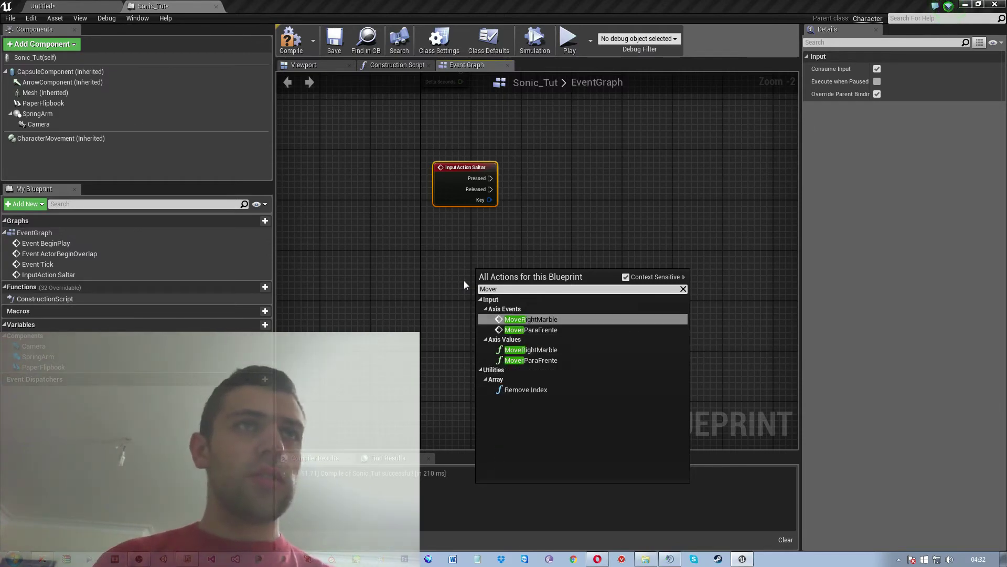
key(Down)
key(Return)
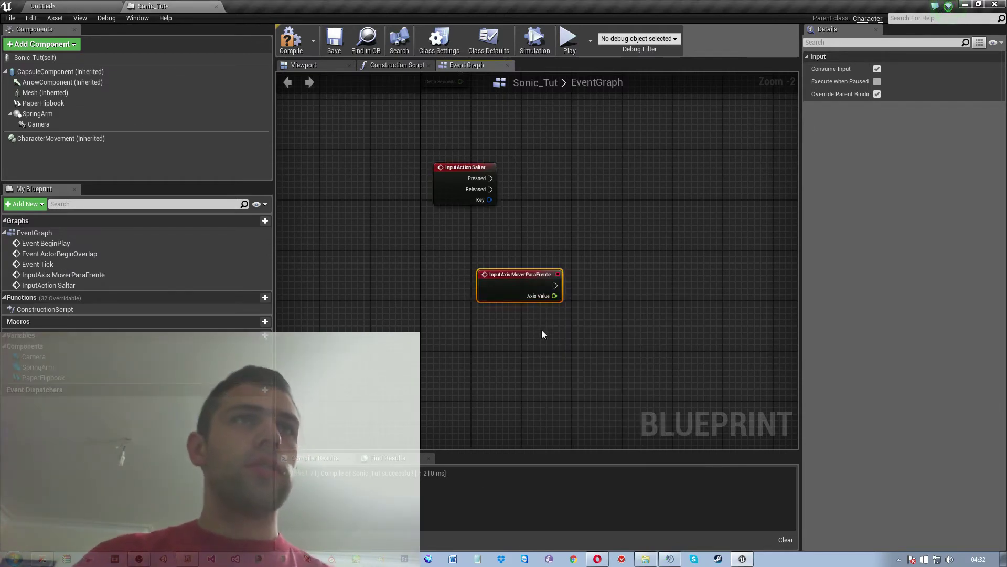
right_drag(542, 332, 481, 333)
drag(449, 284, 373, 283)
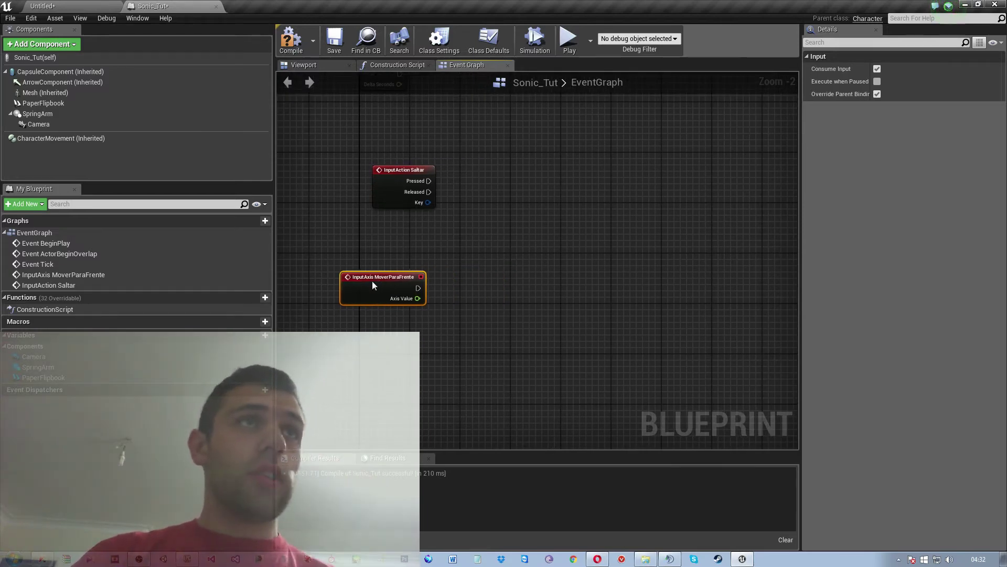
right_drag(372, 285, 458, 283)
right_drag(531, 228, 538, 264)
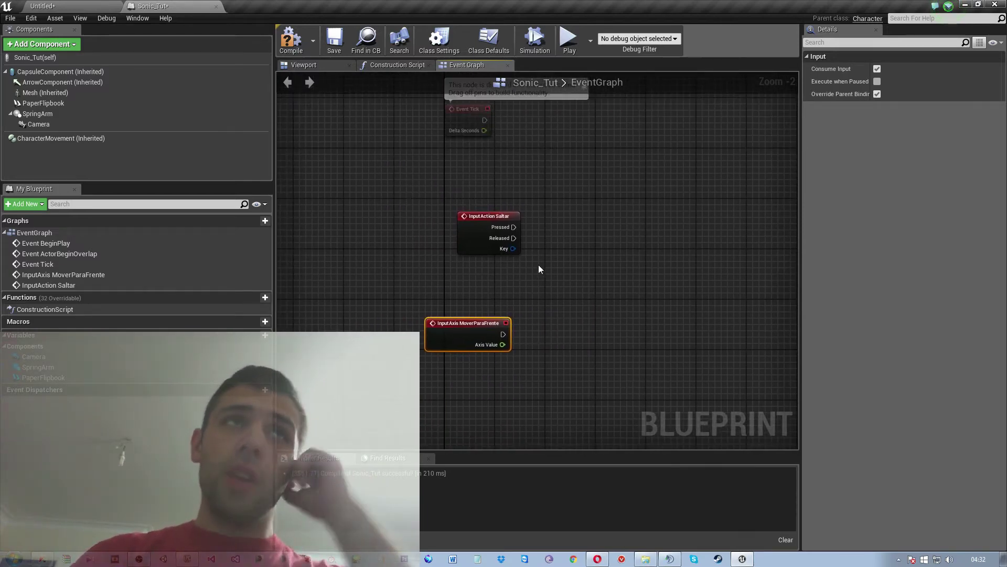
- Compile the blueprint and add a Jump node driven by Saltar's Pressed output
click(304, 39)
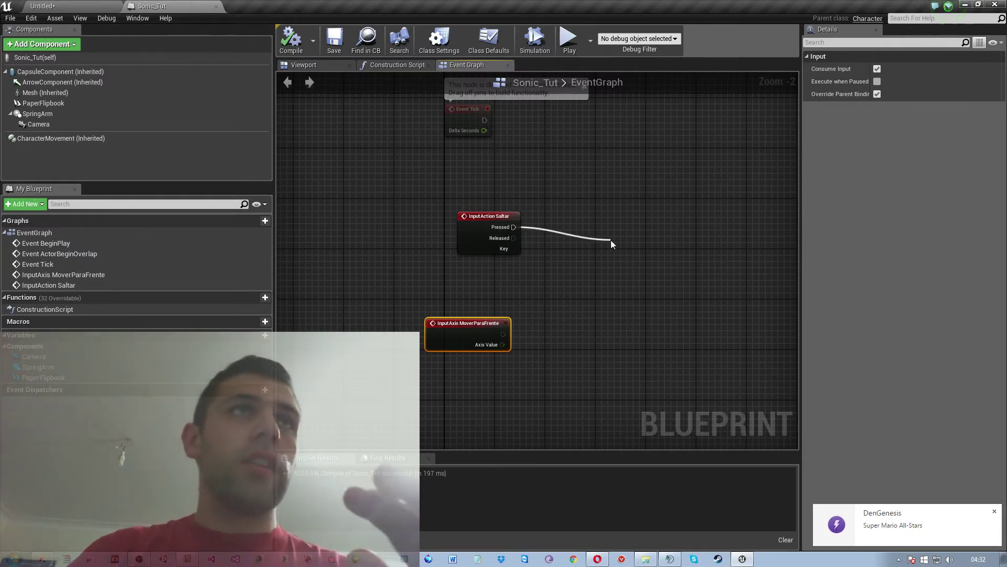
drag(516, 230, 610, 241)
text(jump)
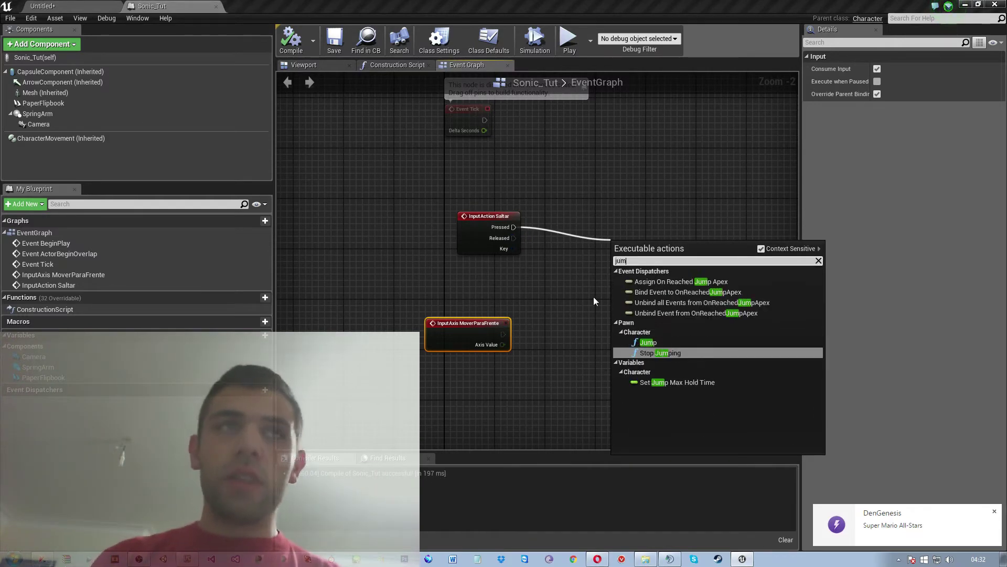
key(Return)
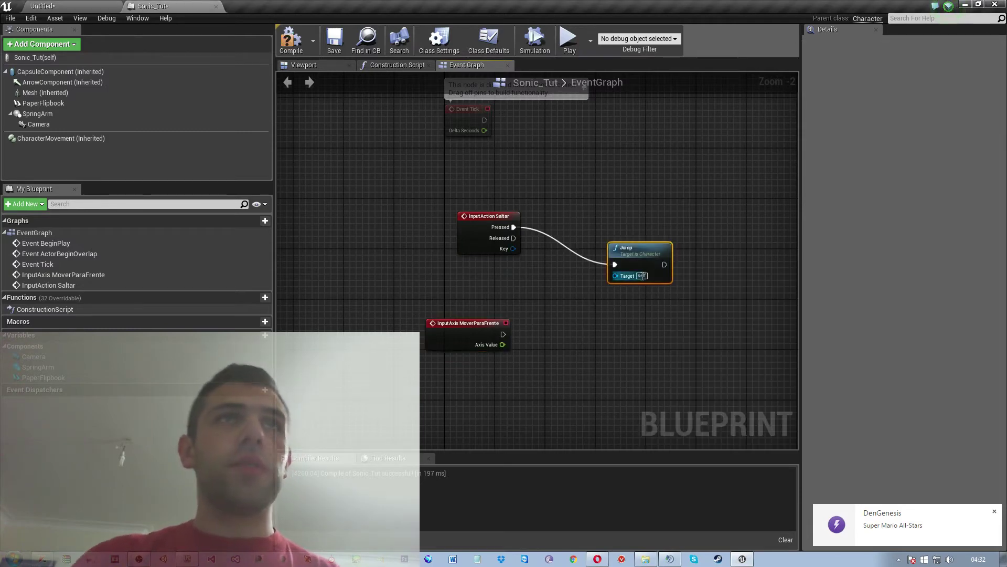
- Inspect the CharacterMovement component's properties, where Jump Z Velocity is 420.0
click(67, 139)
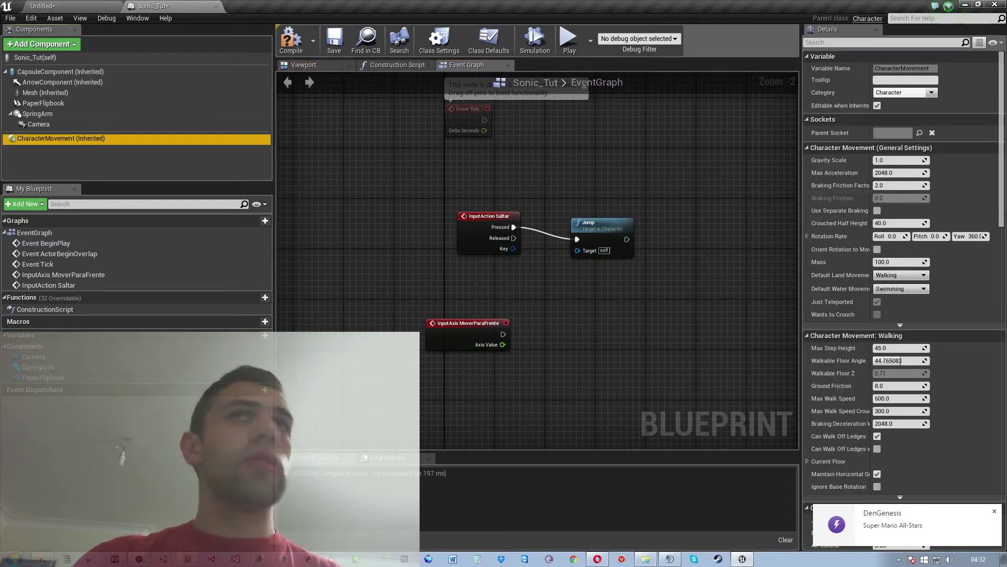
scroll(851, 284, down, 3)
scroll(860, 301, down, 1)
scroll(864, 311, down, 3)
scroll(865, 310, down, 2)
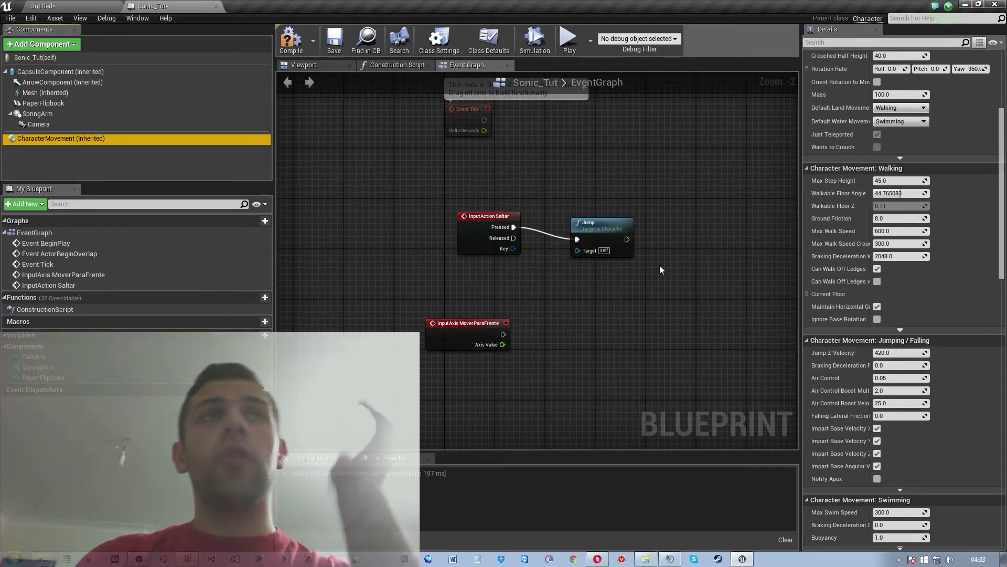
- Wire MoverParaFrente's execution output into a new Add Movement Input node placed to the right
drag(593, 241, 593, 234)
right_drag(561, 345, 573, 299)
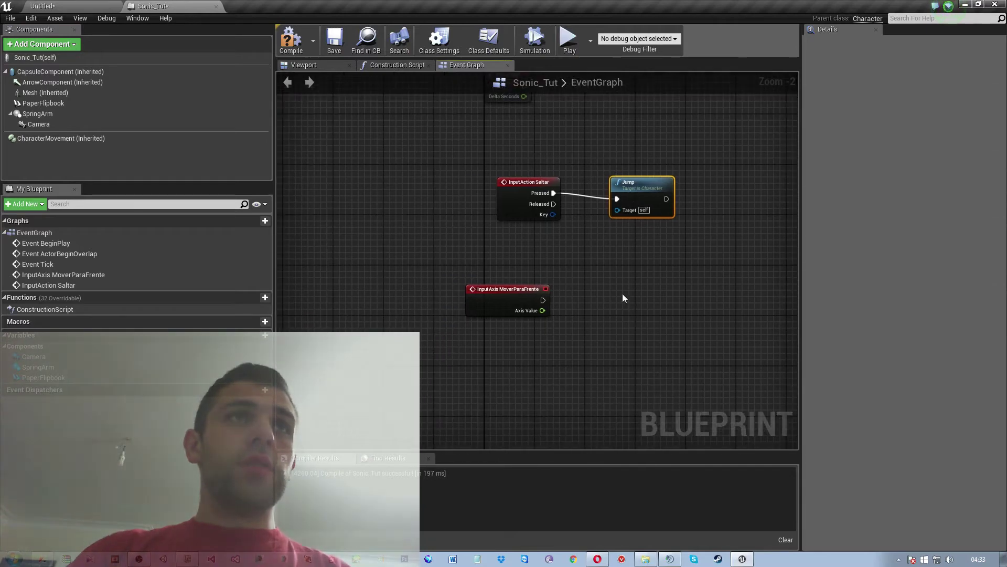
drag(461, 258, 540, 265)
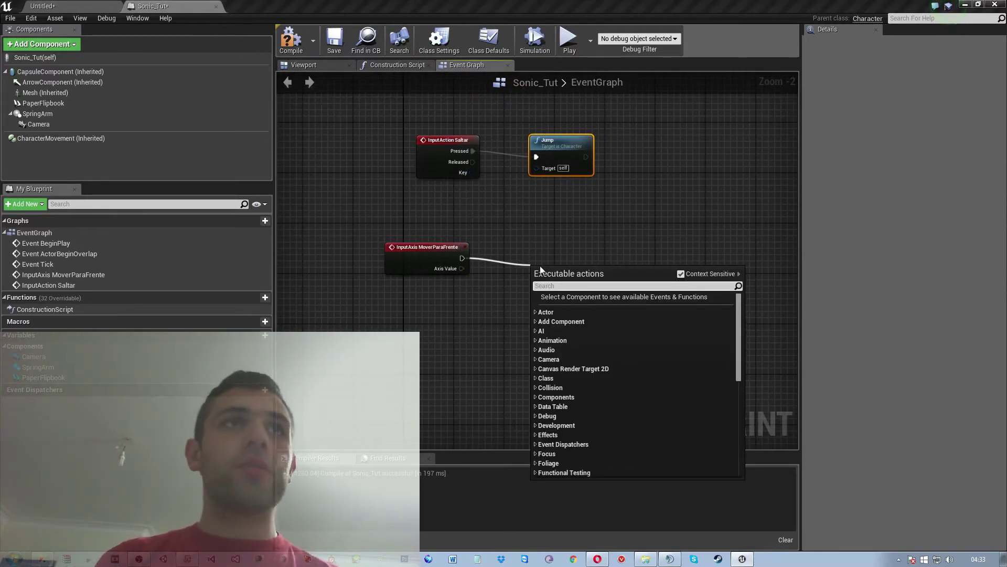
text(ãdd)
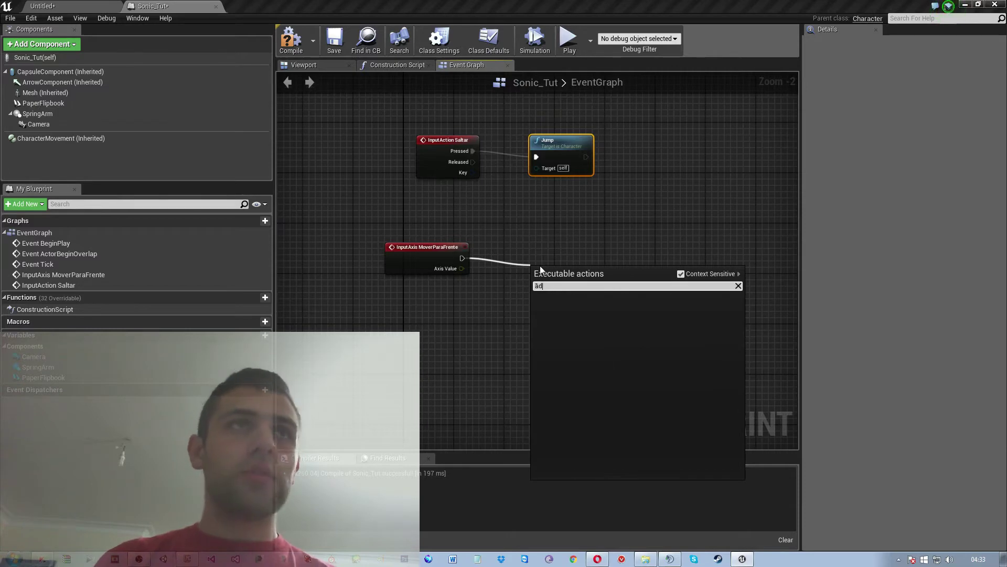
key(BackSpace)
key(BackSpace)
key(BackSpace)
text(add)
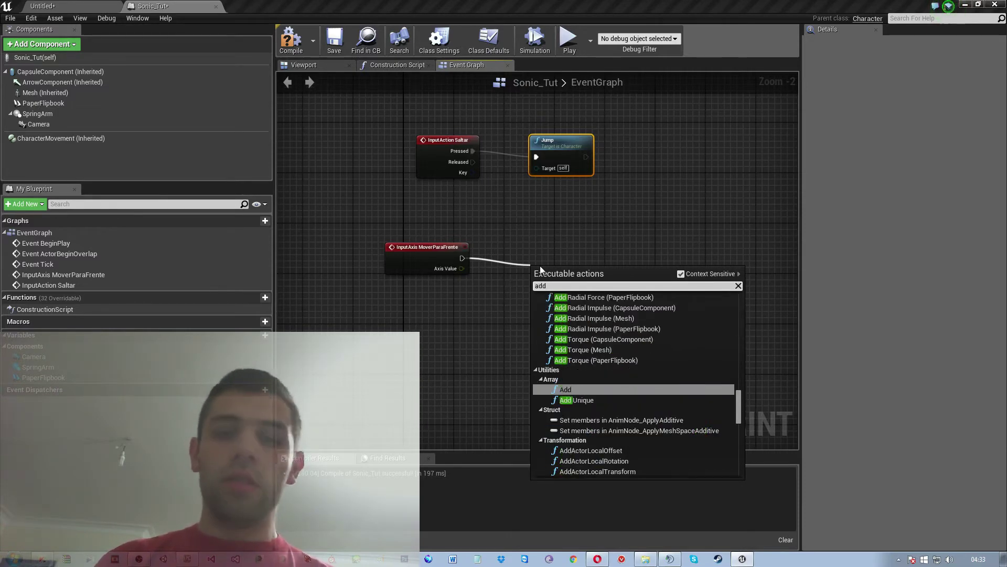
text( inpu)
key(Up)
key(Up)
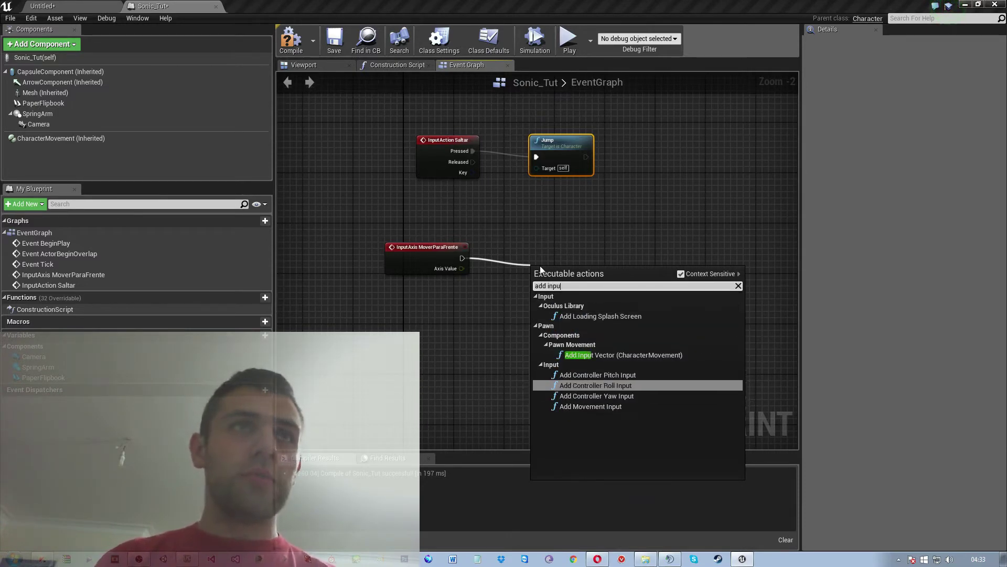
key(Down)
key(Down)
key(Return)
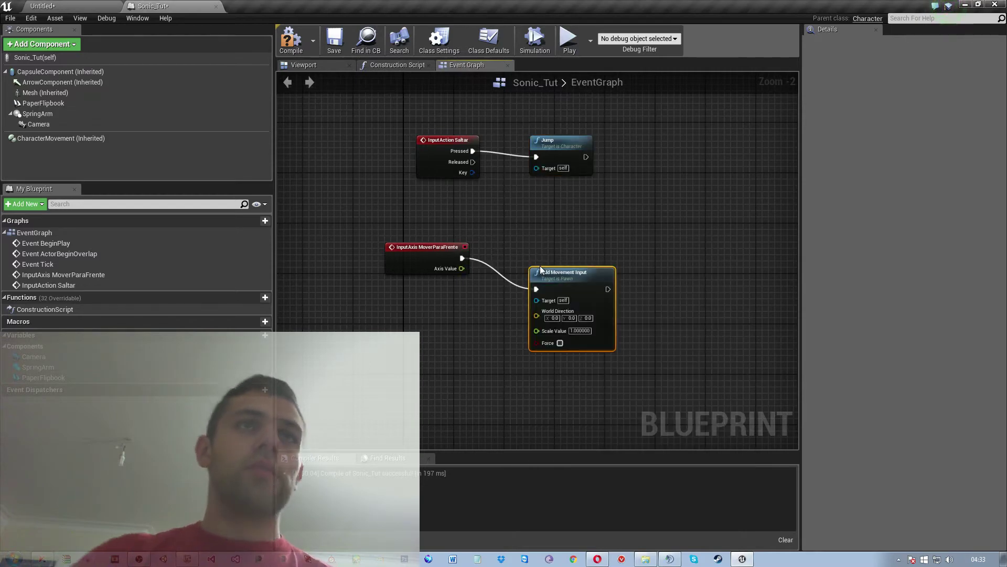
drag(534, 276, 665, 250)
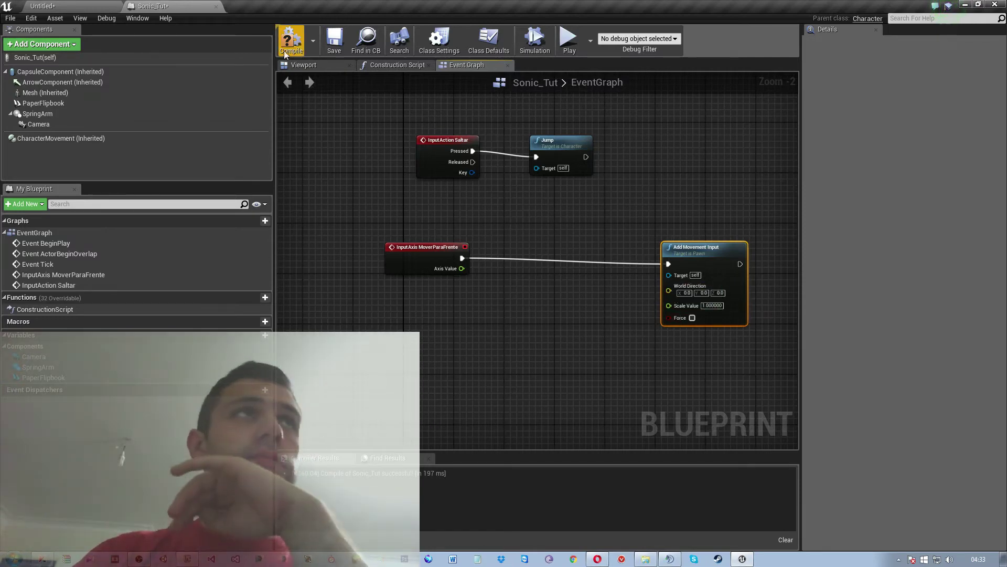
- Place an unconnected Get Control Rotation node below the MoverParaFrente event
right_click(402, 311)
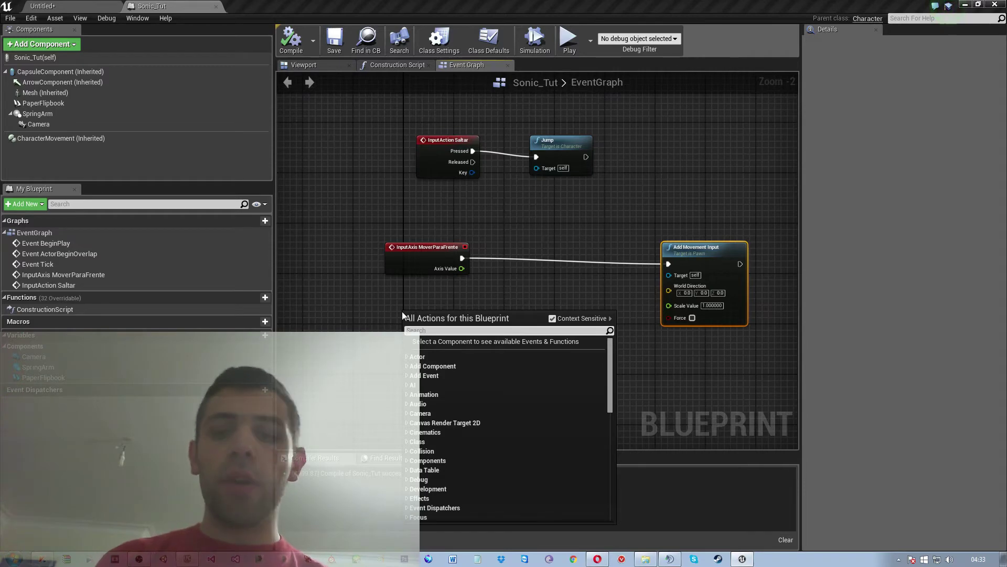
text(get)
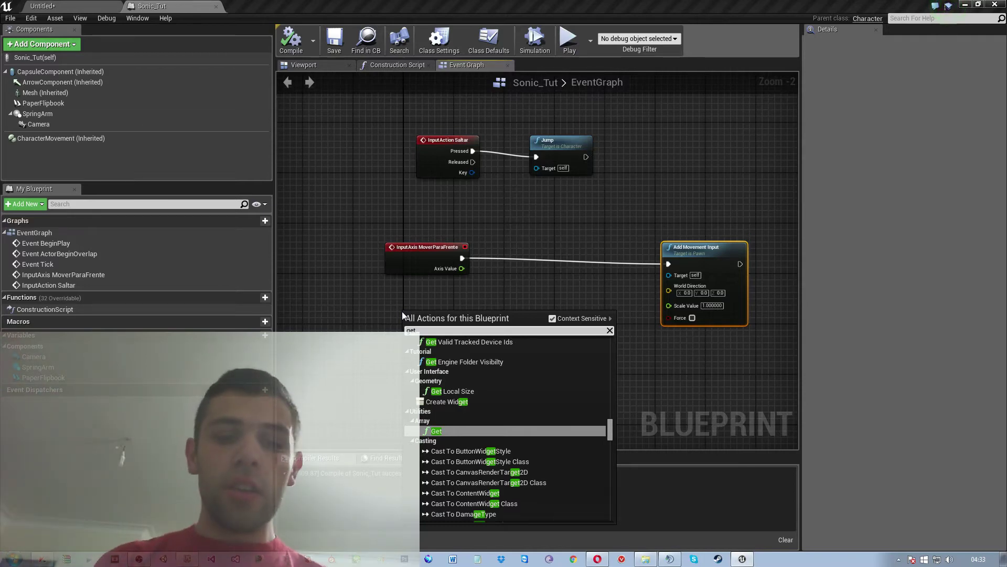
text(contr)
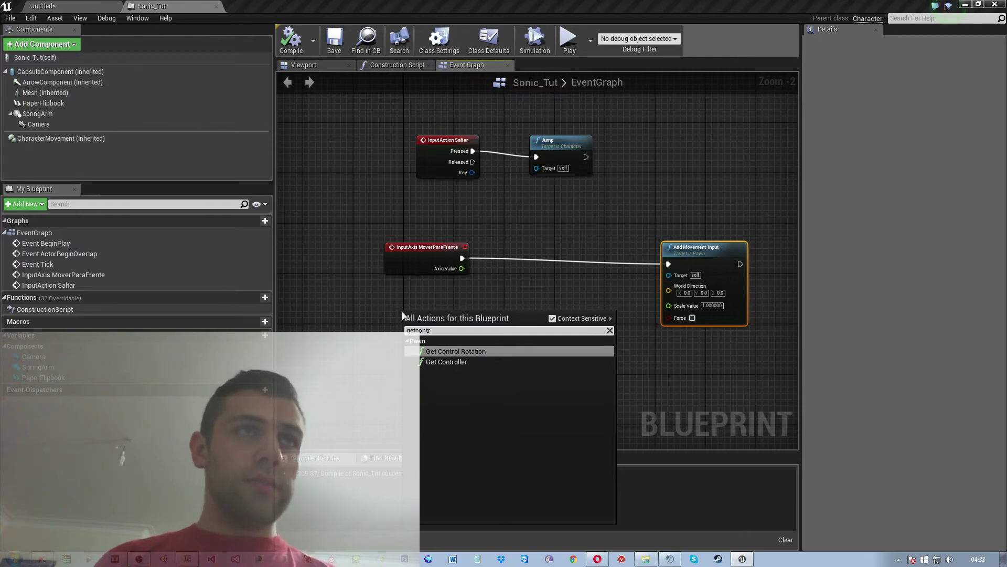
key(Down)
key(Up)
key(Return)
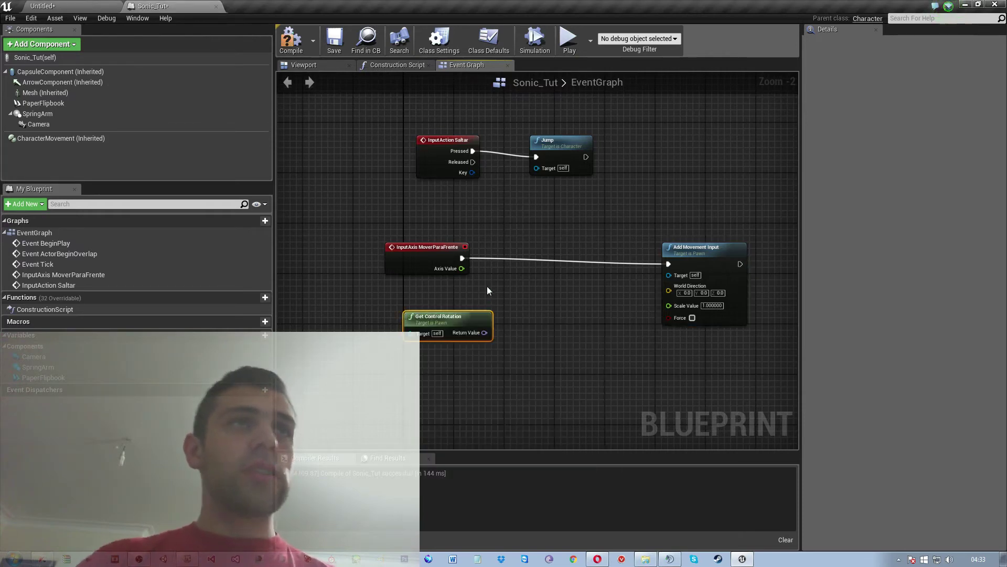
drag(460, 326, 455, 326)
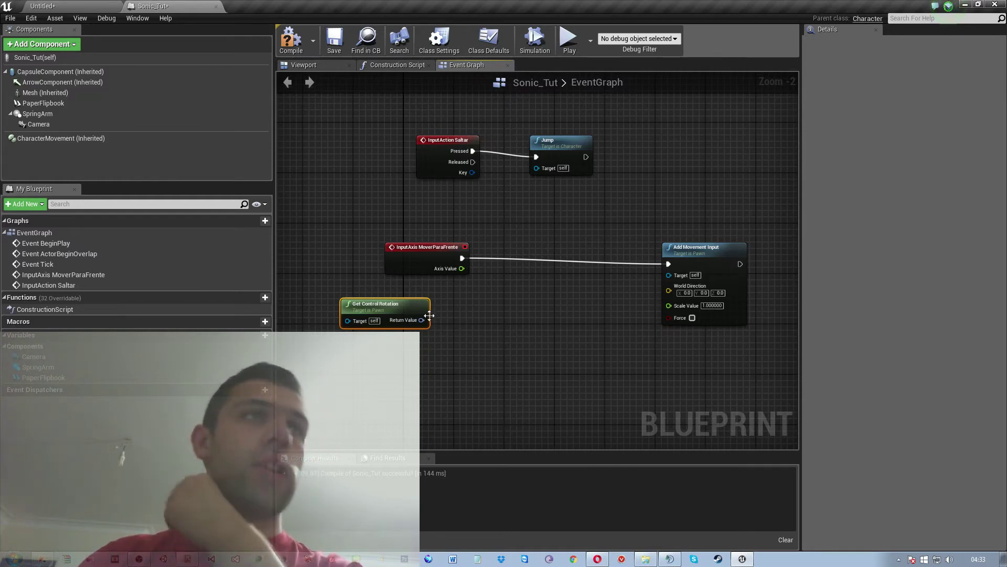
- Add a trial GetActorRotation node beneath Get Control Rotation, then delete it again
right_click(439, 357)
text(get)
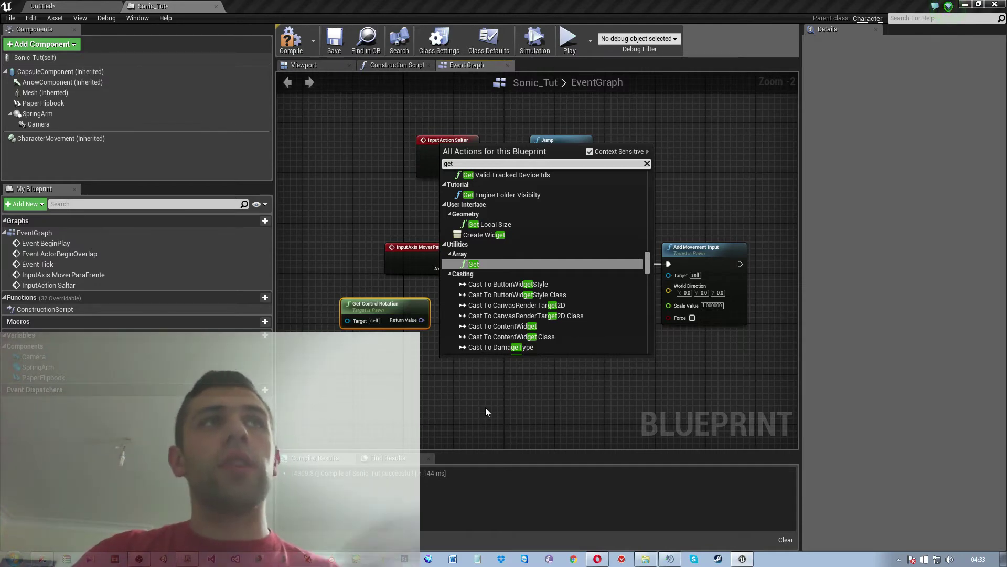
text( actor)
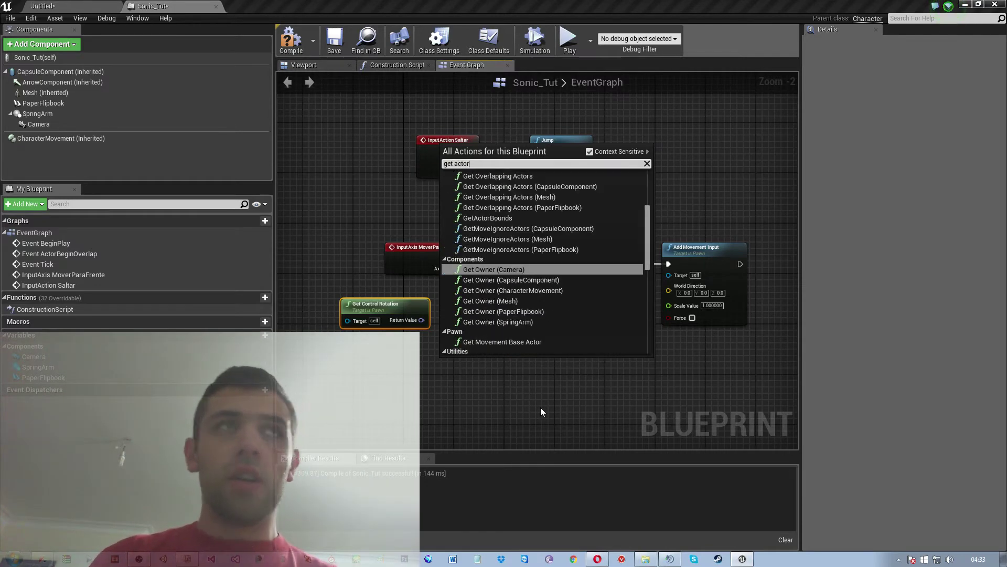
text( rotation)
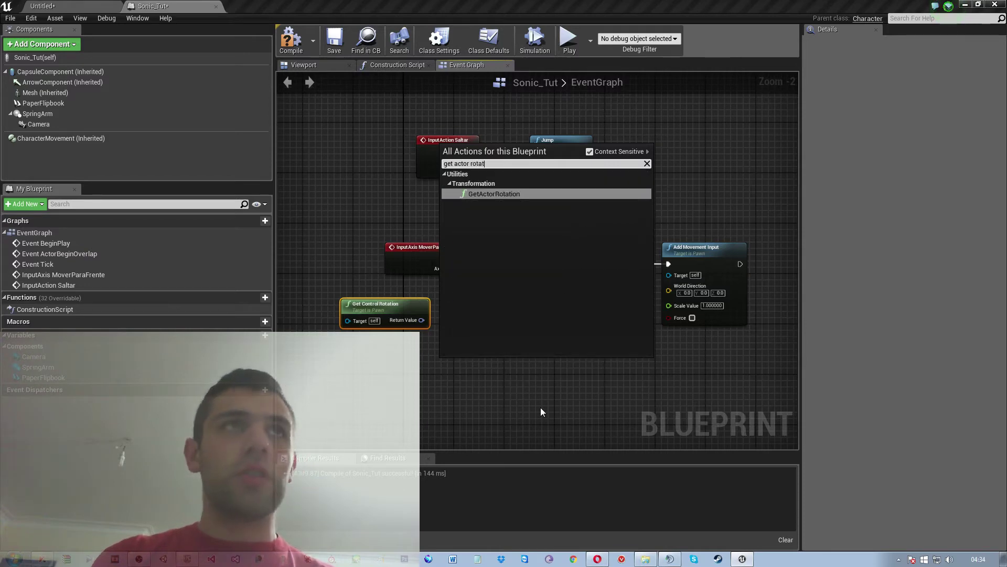
key(Return)
drag(489, 363, 407, 344)
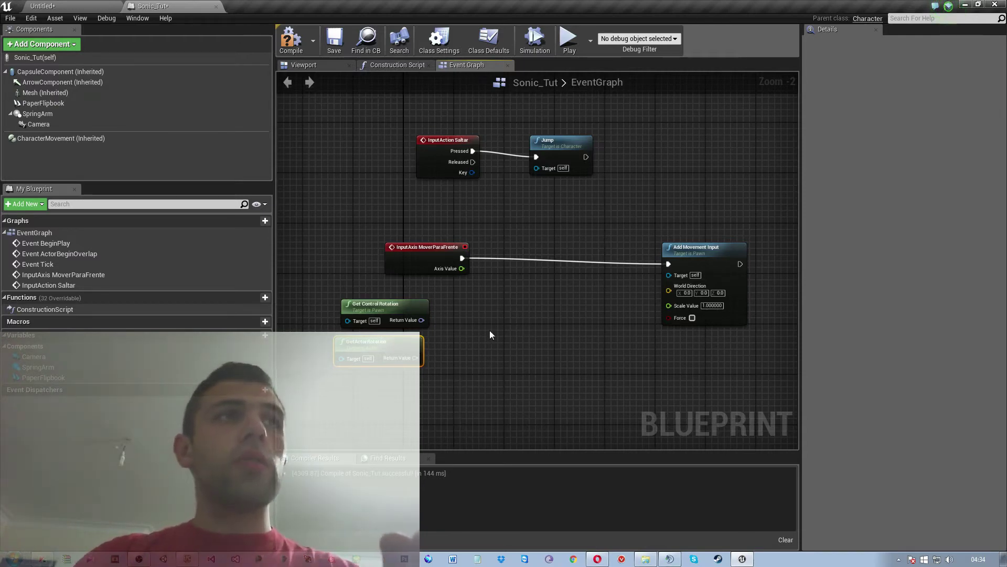
drag(397, 313, 390, 314)
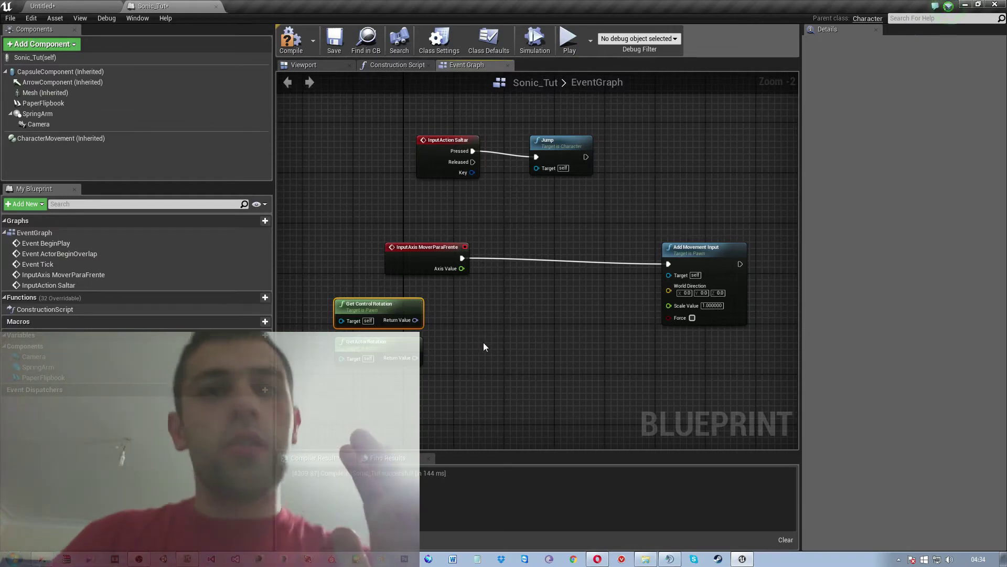
right_click(412, 345)
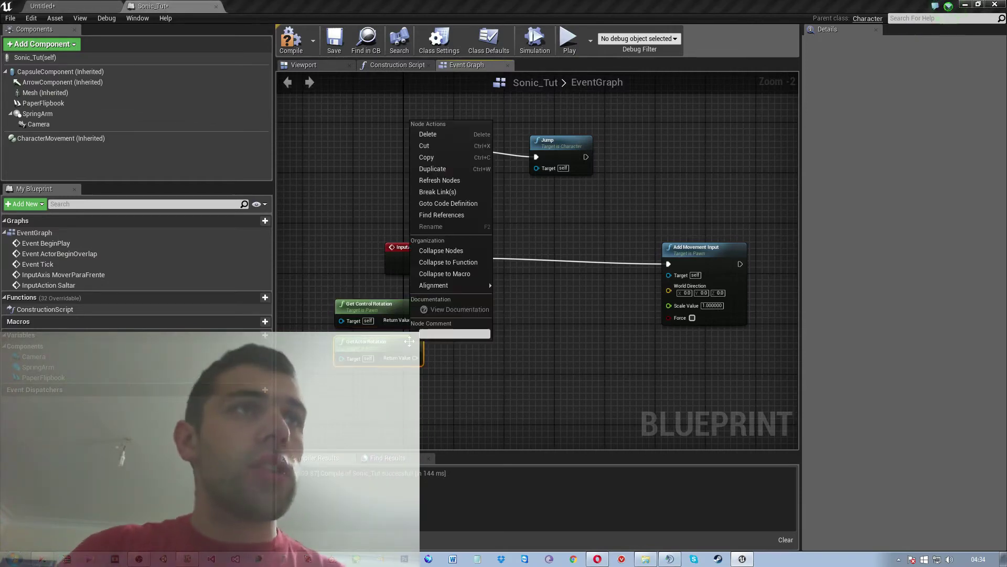
click(423, 135)
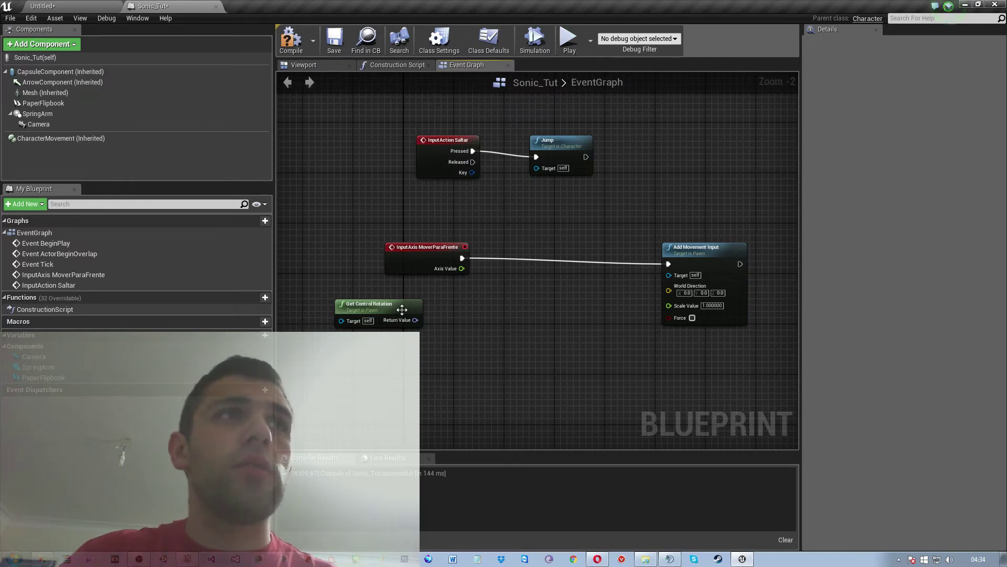
mouse_move(402, 309)
mouse_down()
mouse_move(362, 340)
mouse_move(400, 362)
mouse_up()
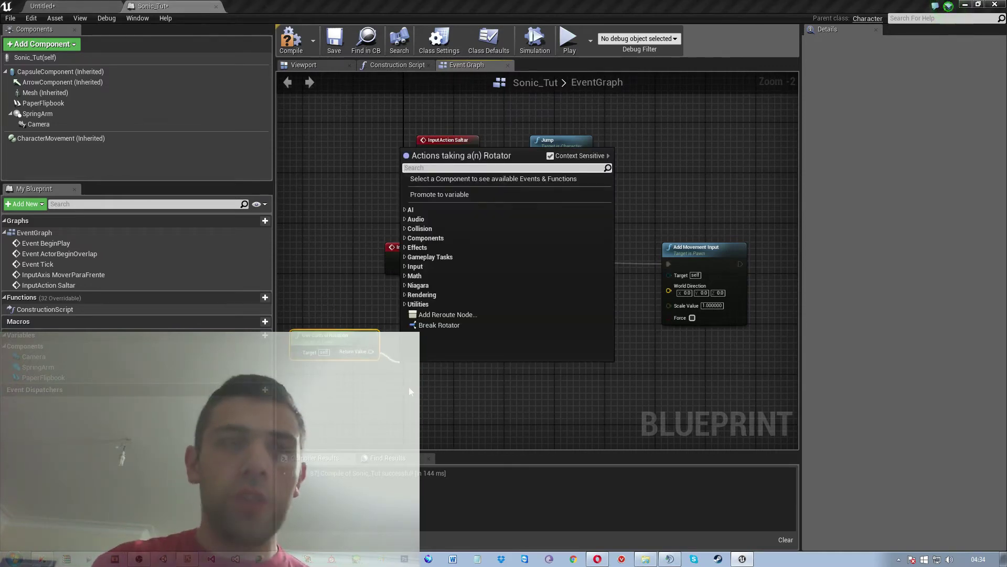
- Add a Get Forward Vector node fed by Get Control Rotation, discarding a trial Get Right Vector
text(get)
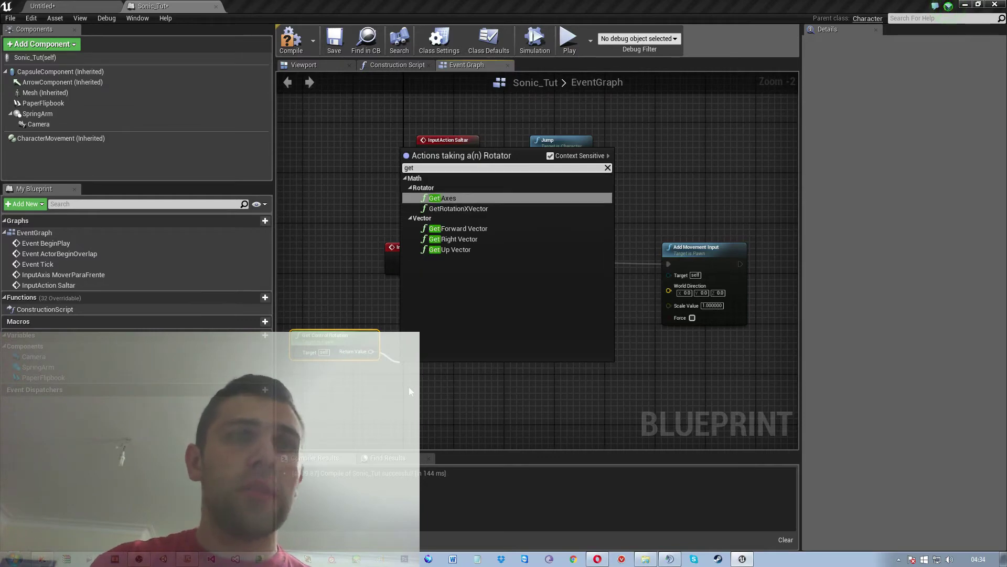
text( for)
key(Return)
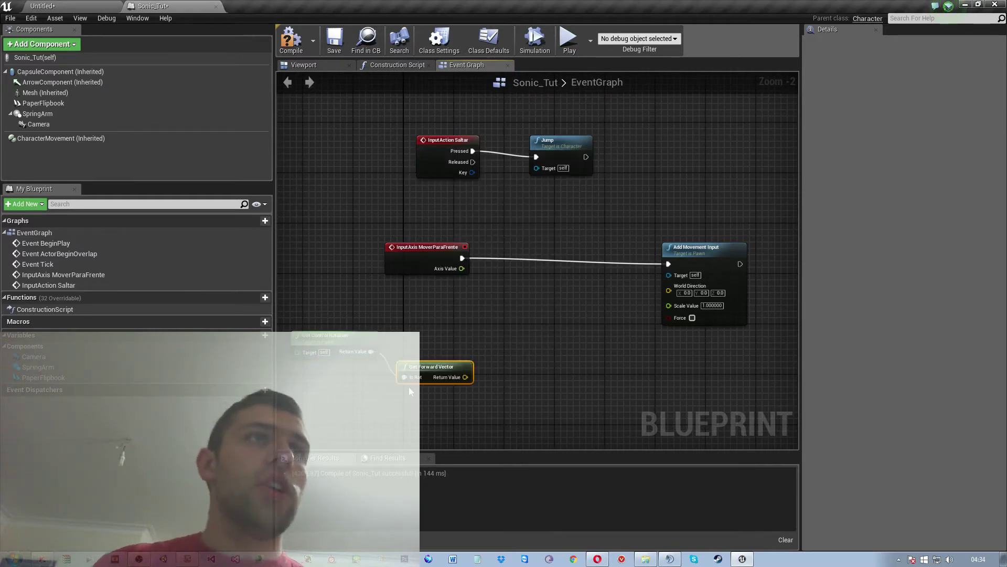
drag(420, 372, 418, 350)
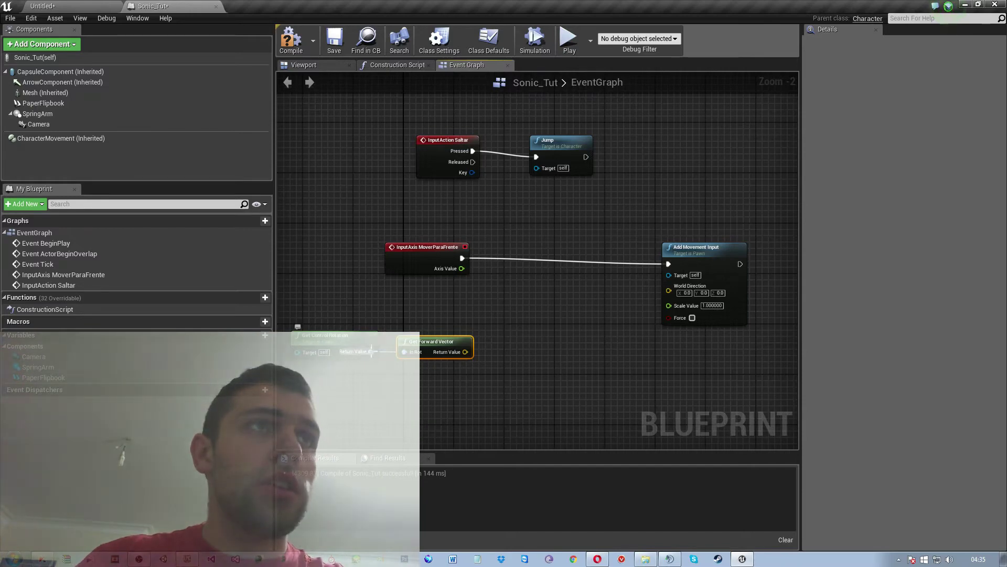
drag(371, 351, 424, 400)
text(get)
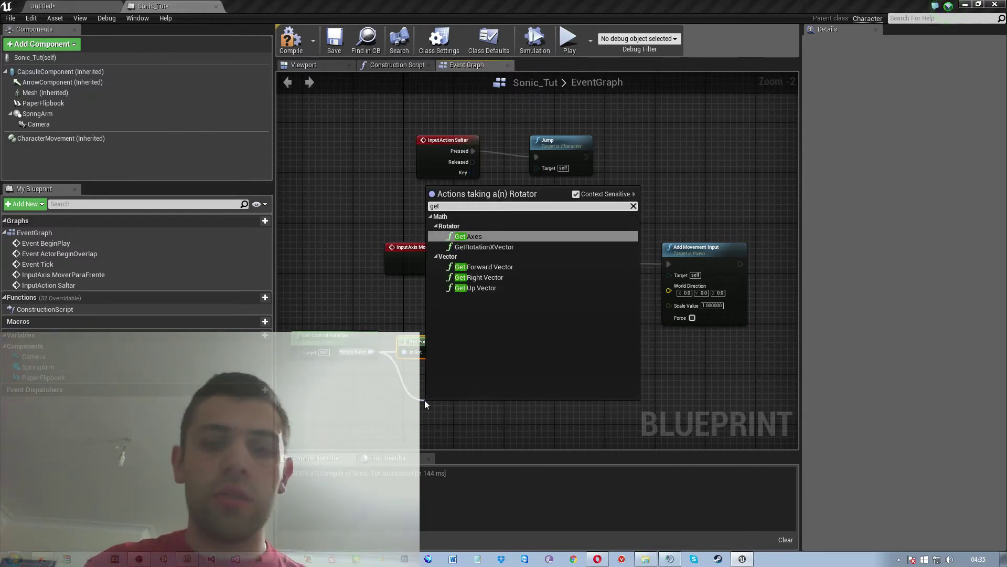
text( righ)
key(Return)
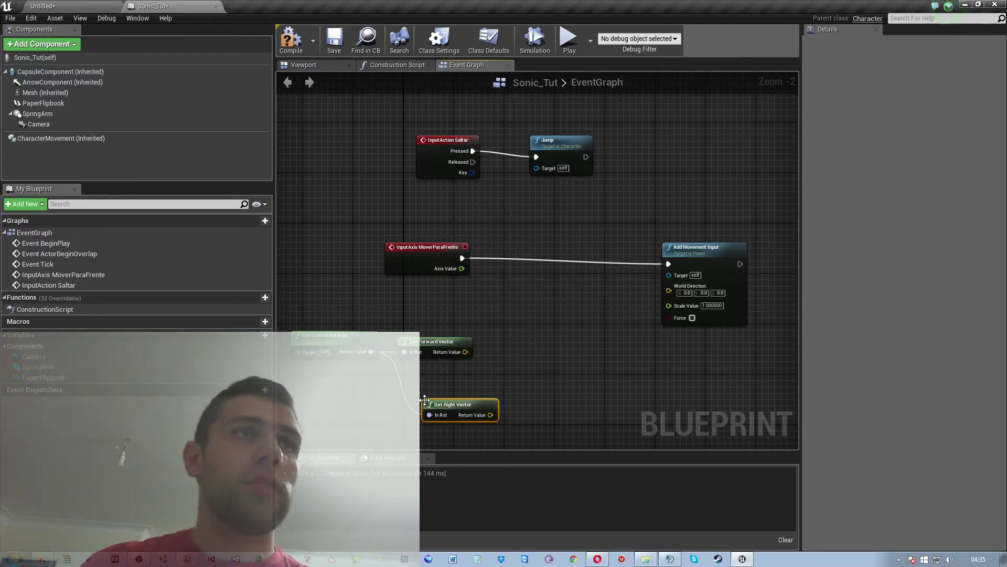
right_click(449, 403)
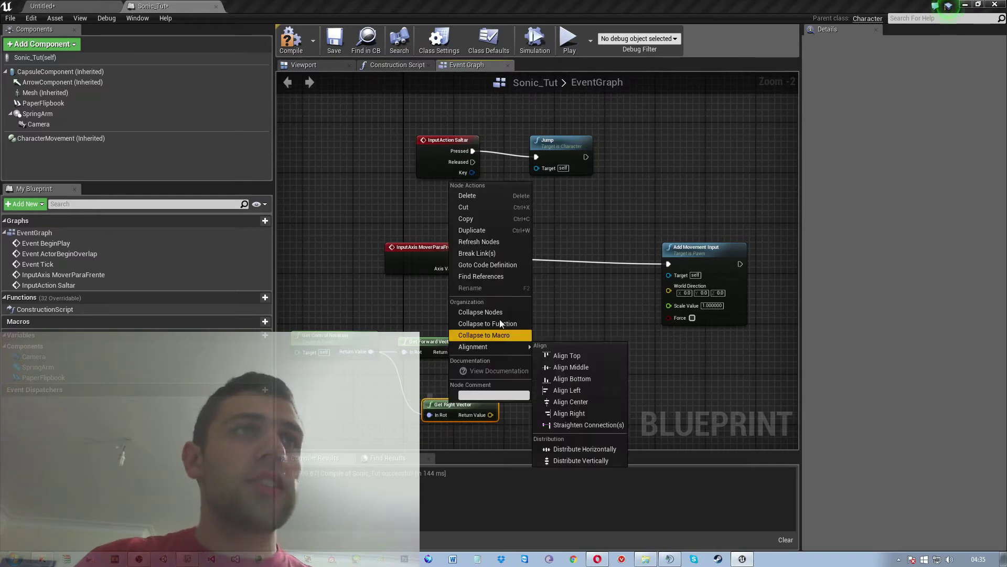
click(480, 193)
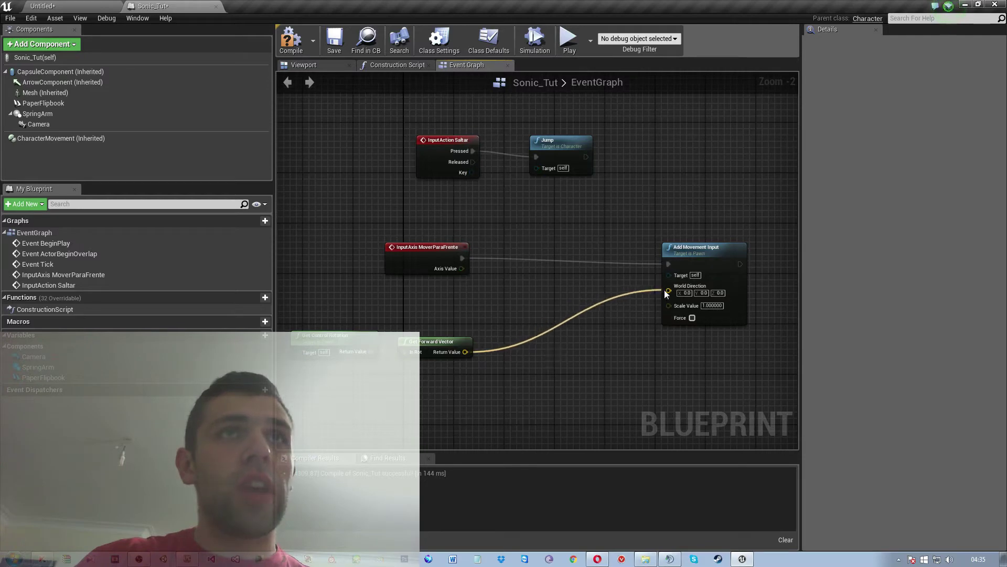
- Connect the forward vector to World Direction and Axis Value to Scale Value
drag(664, 289, 667, 290)
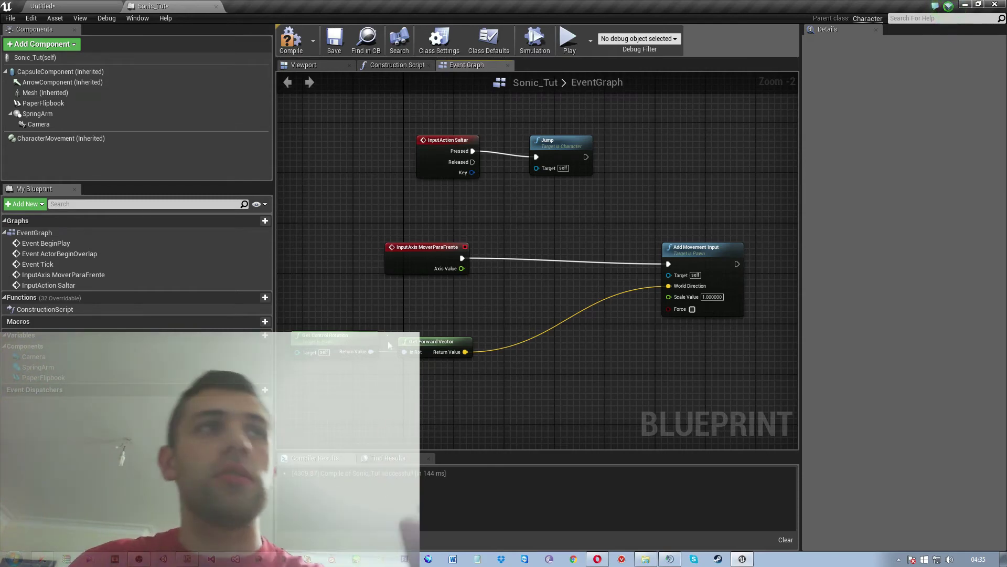
mouse_move(286, 368)
mouse_down()
mouse_move(475, 331)
mouse_move(459, 329)
mouse_up()
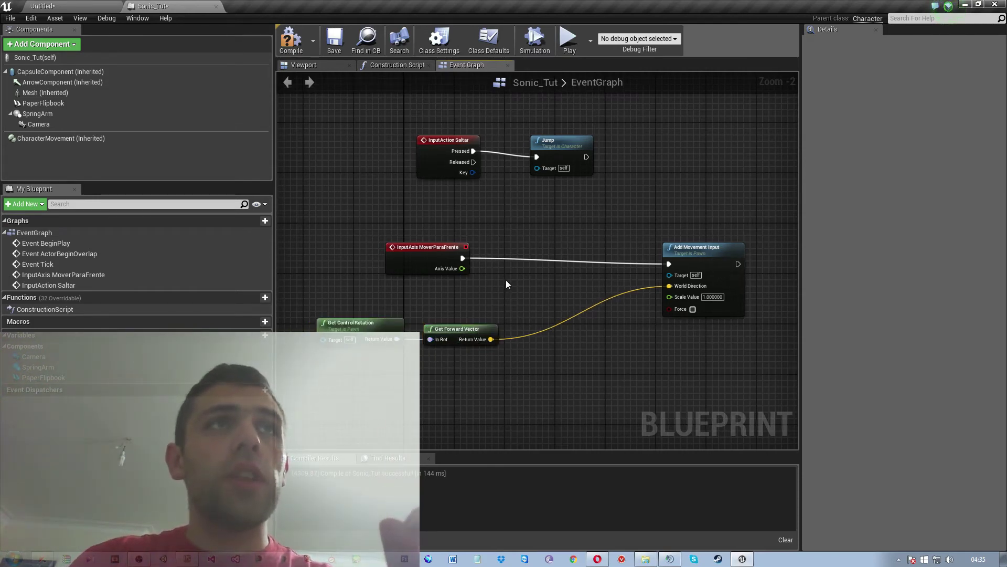
drag(685, 296, 683, 294)
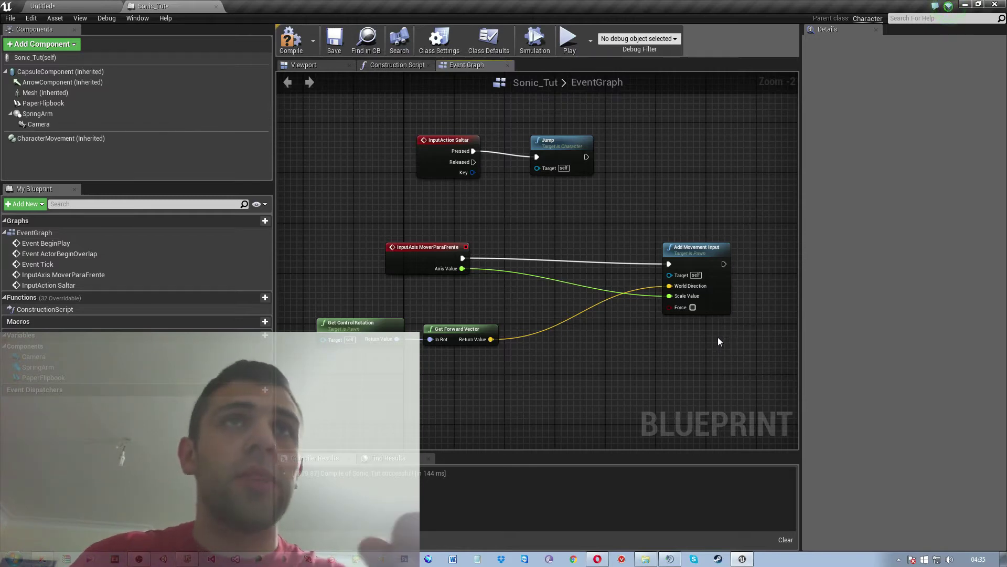
right_drag(490, 193, 522, 233)
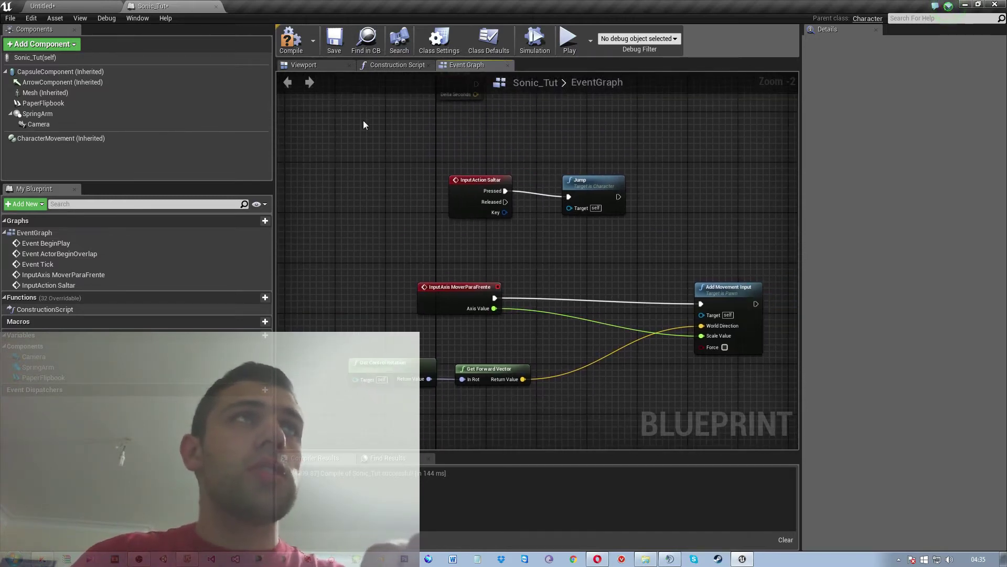
click(53, 6)
click(561, 39)
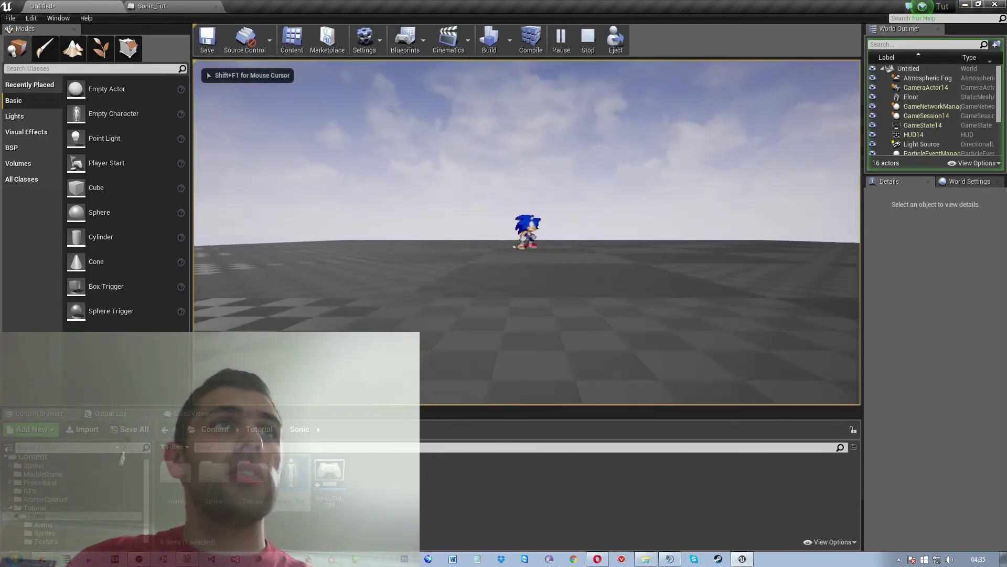
key(space)
key(space)
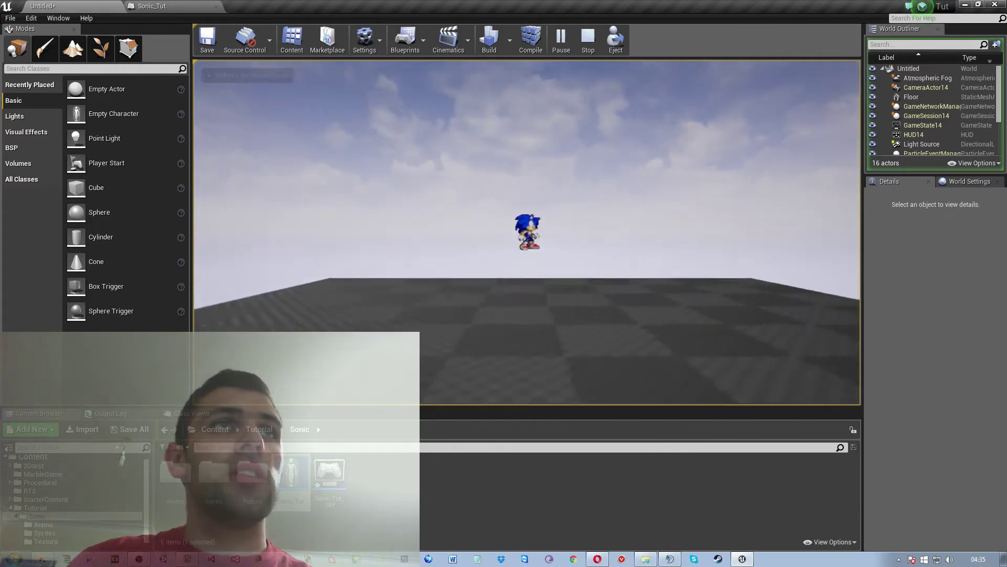
key(d)
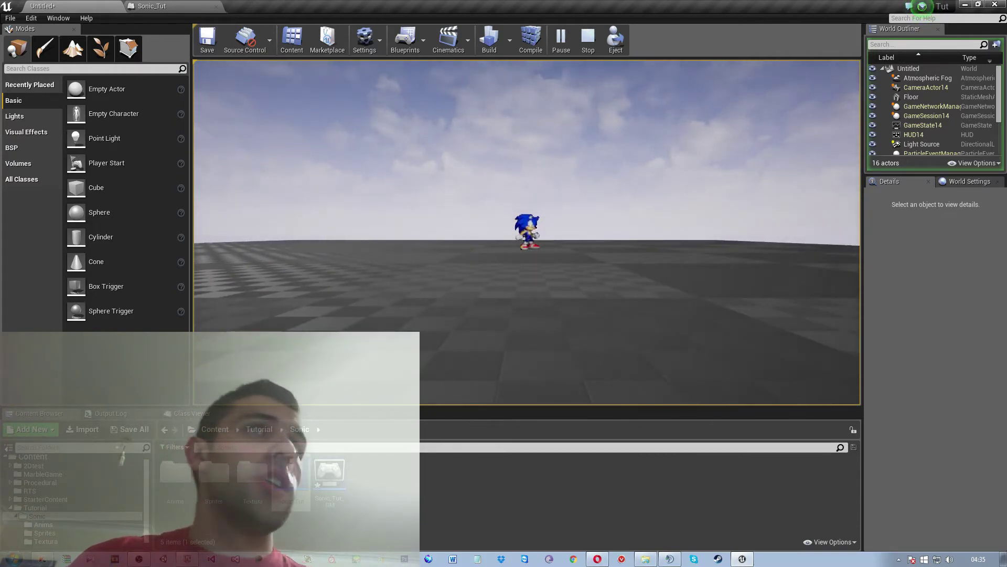
key(Escape)
- Back in the Sonic_Tut graph, move Add Movement Input closer to the other nodes
click(150, 6)
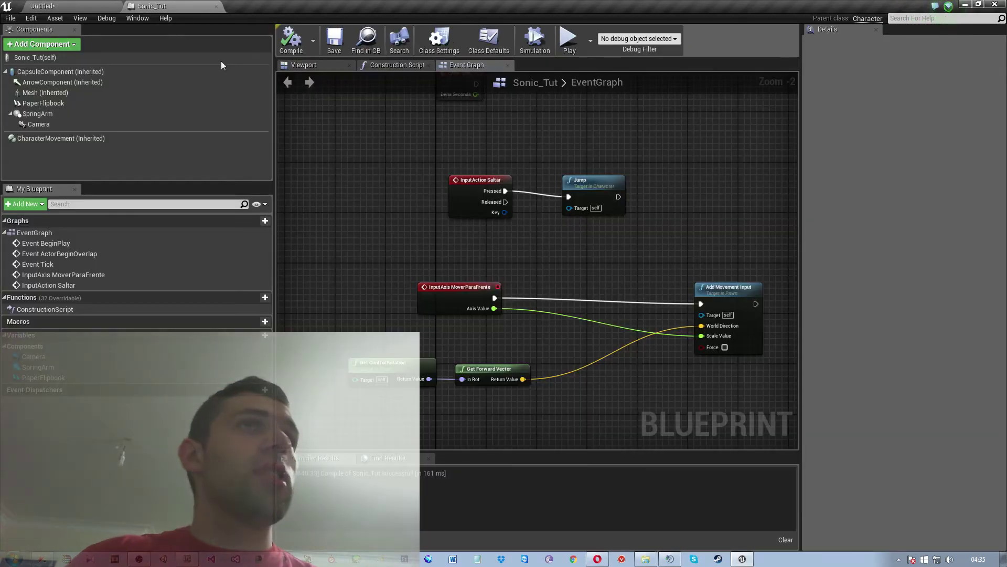
right_drag(708, 406, 618, 351)
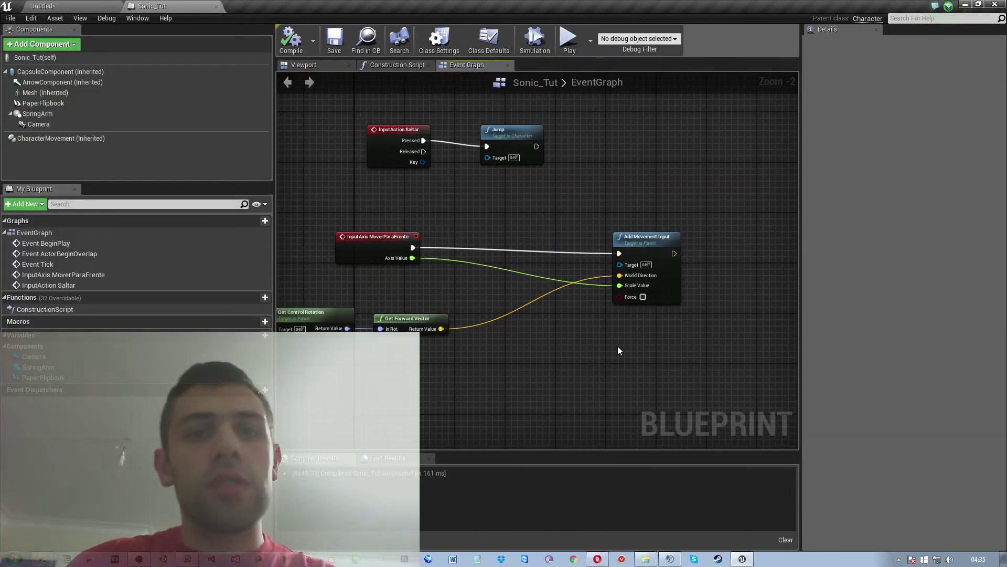
mouse_move(661, 245)
mouse_down()
mouse_move(540, 240)
mouse_move(546, 232)
mouse_up()
right_drag(593, 304, 595, 324)
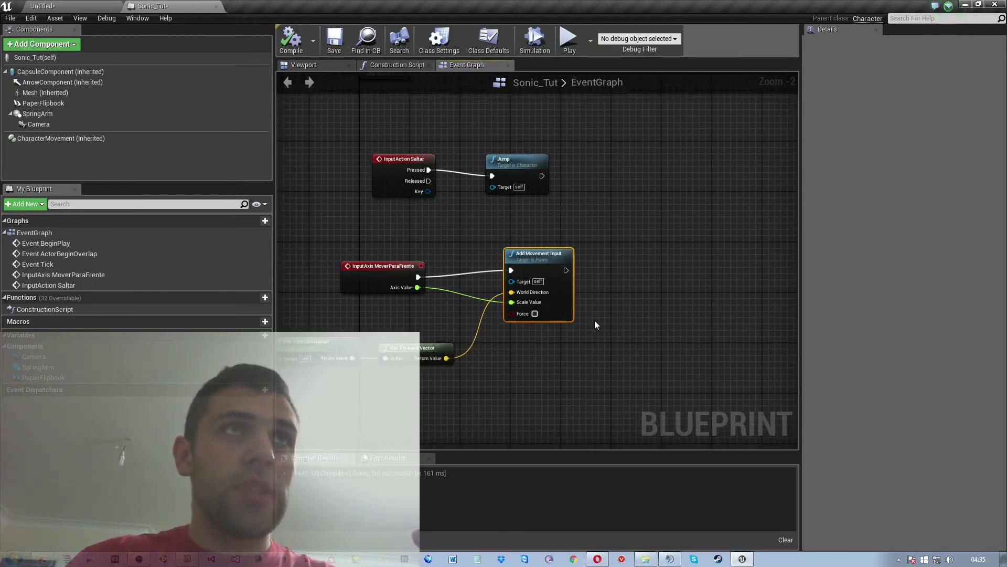
- Drop a PaperFlipbook reference into the graph and wire it to a new Set Flipbook node
click(43, 101)
drag(43, 103, 587, 386)
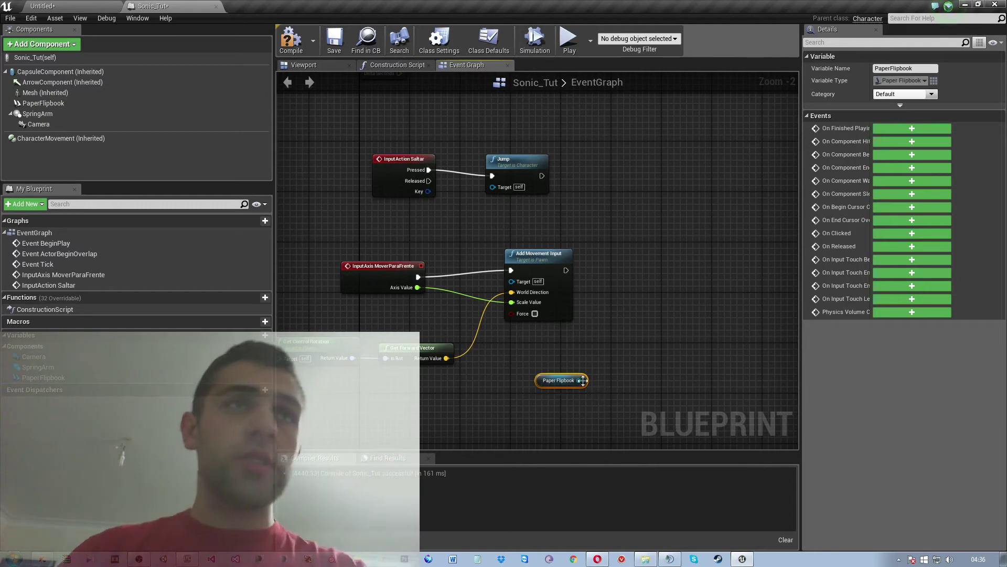
drag(583, 380, 628, 326)
text(set )
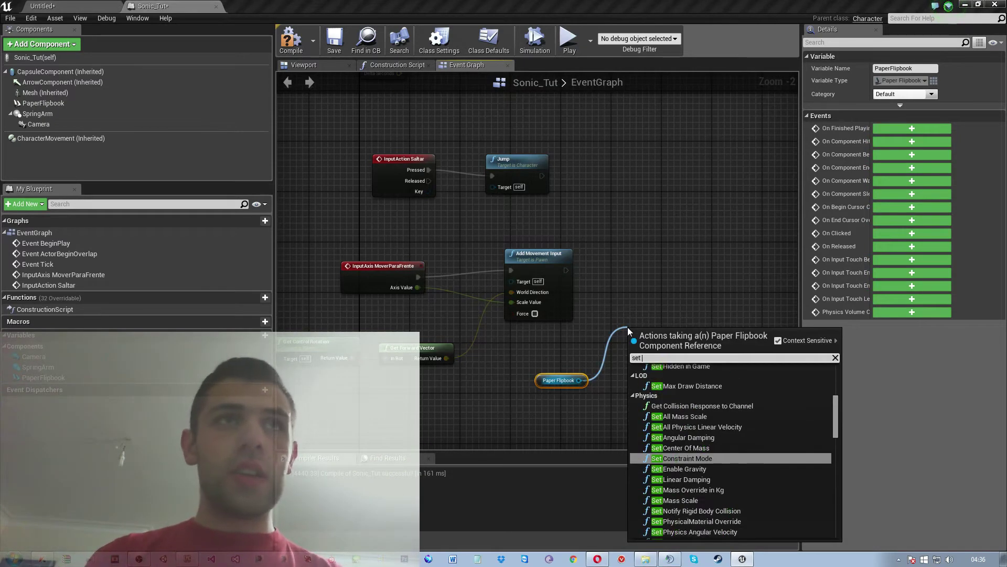
text(fli)
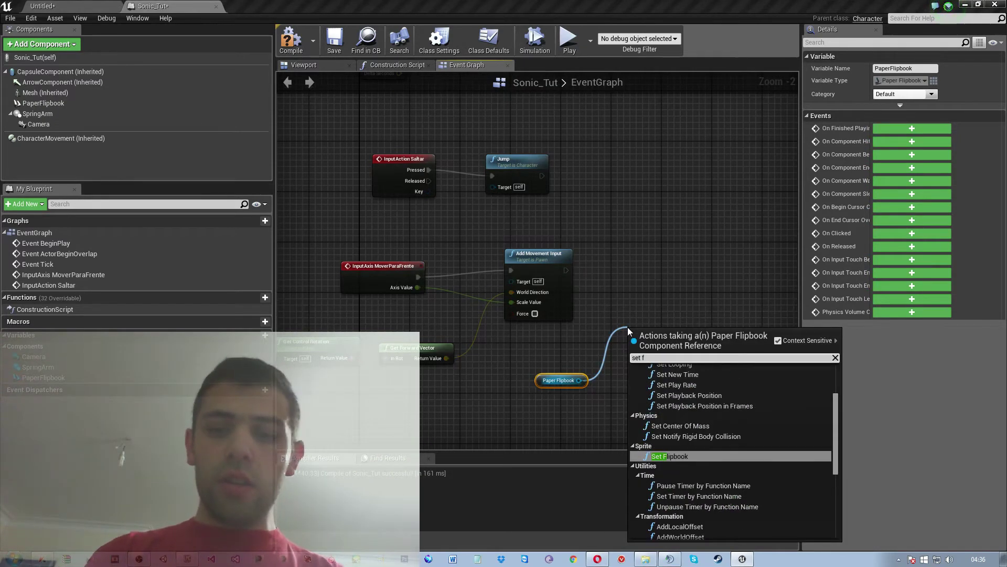
key(Return)
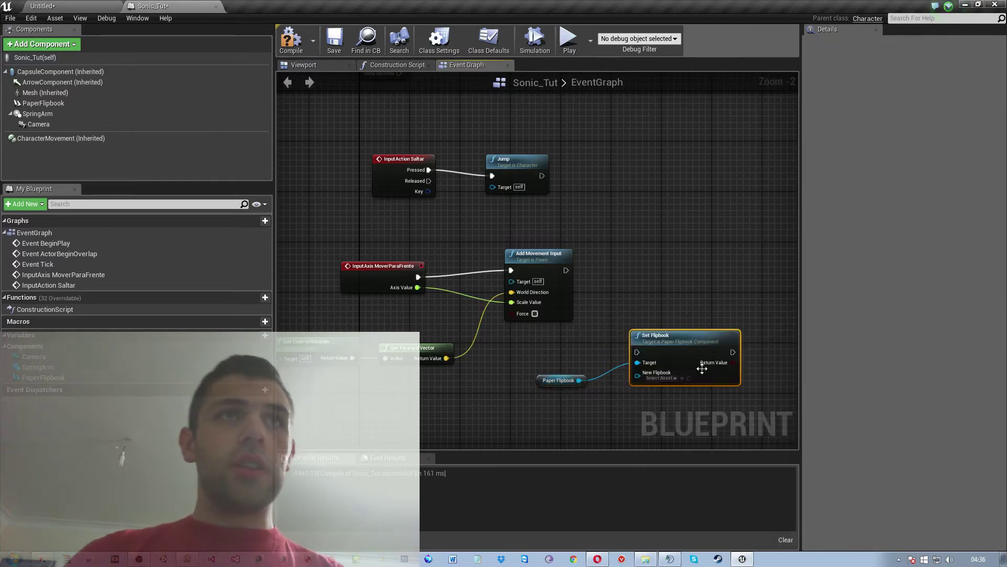
click(660, 333)
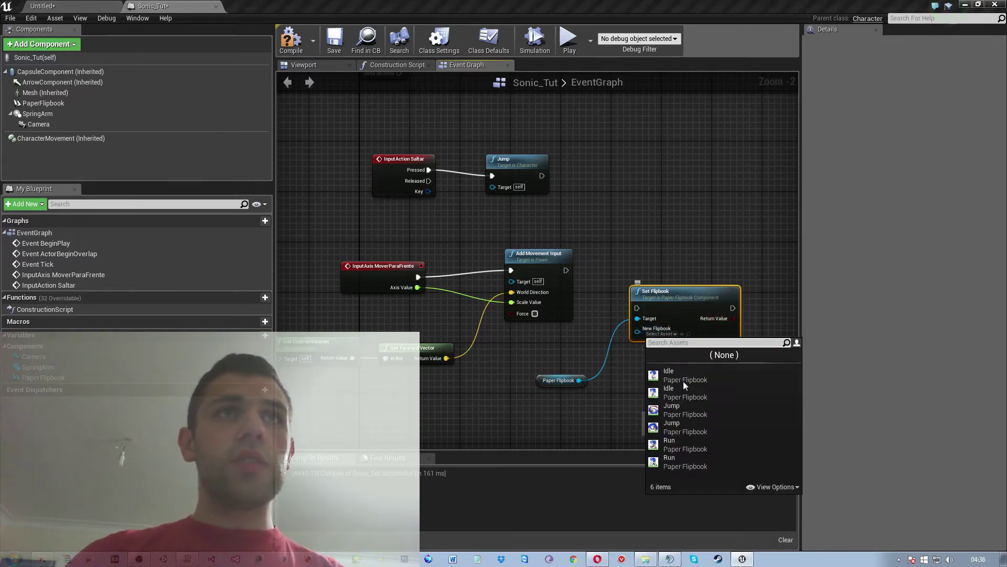
click(600, 427)
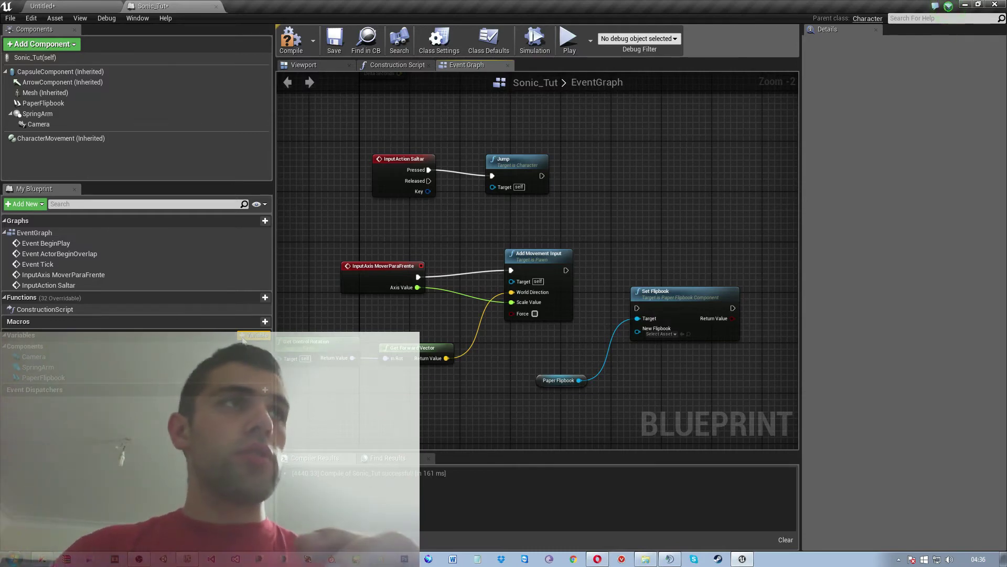
- Create variable NewVar_0 and set its type to Paper Flipbook object reference
click(243, 337)
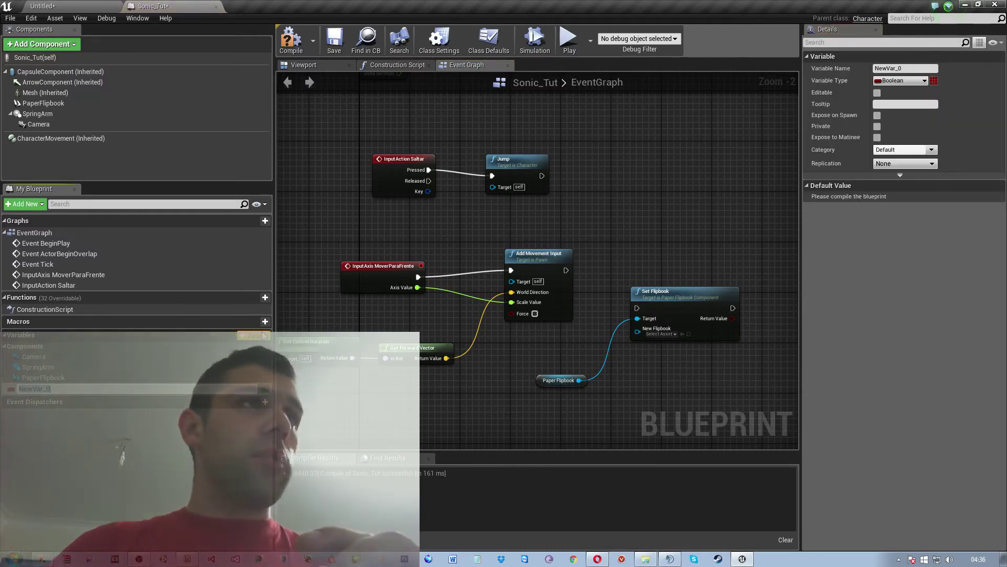
key(Return)
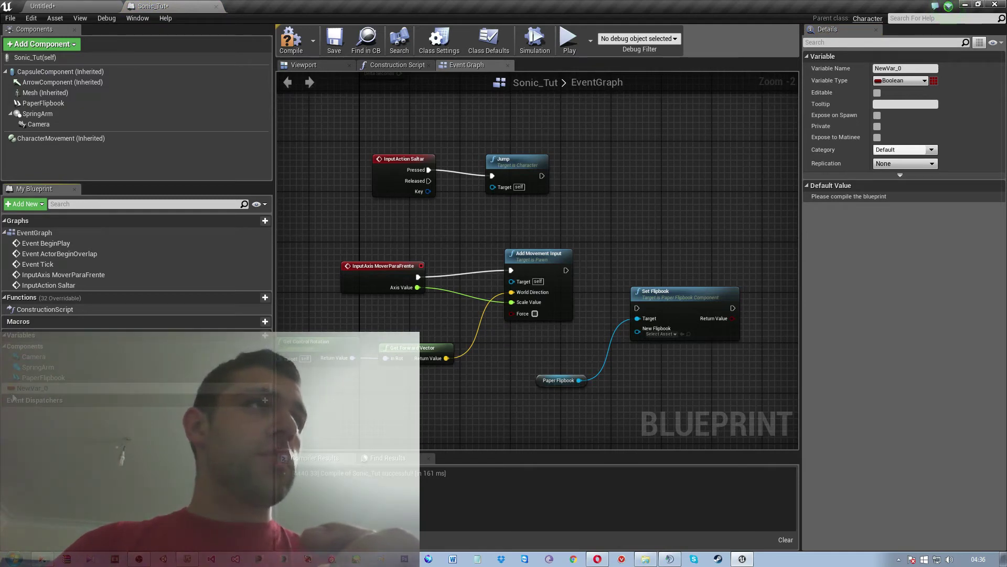
click(10, 388)
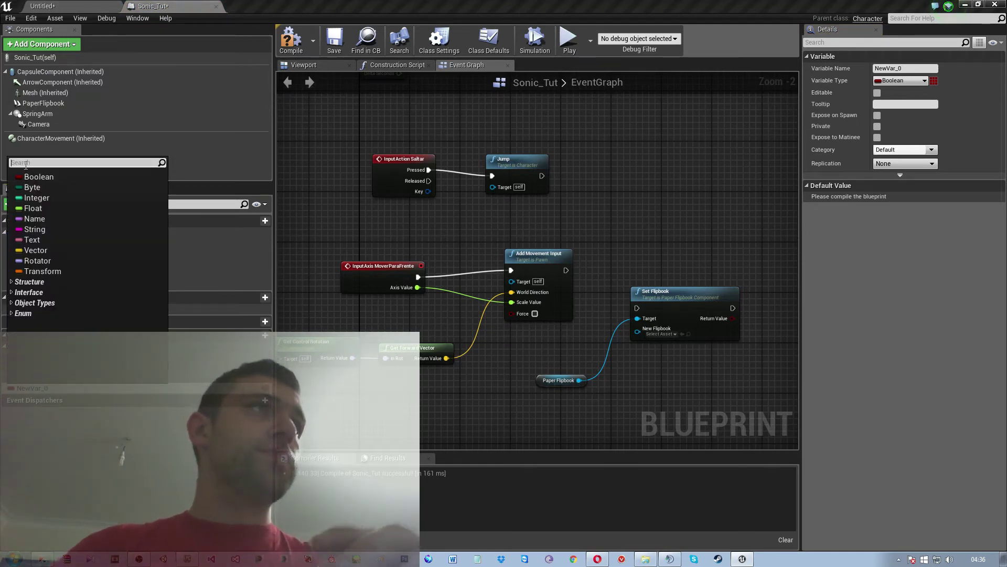
click(211, 324)
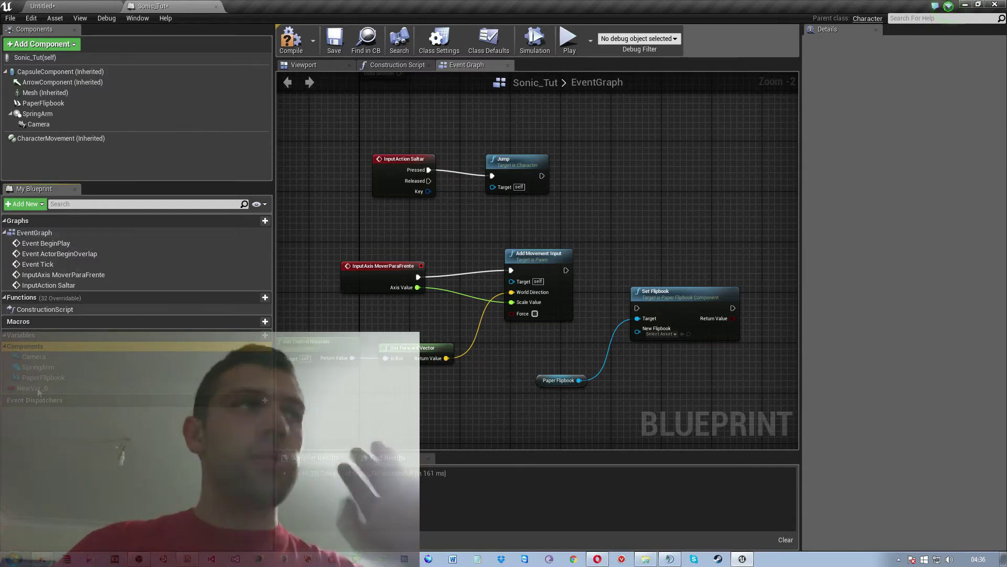
click(11, 388)
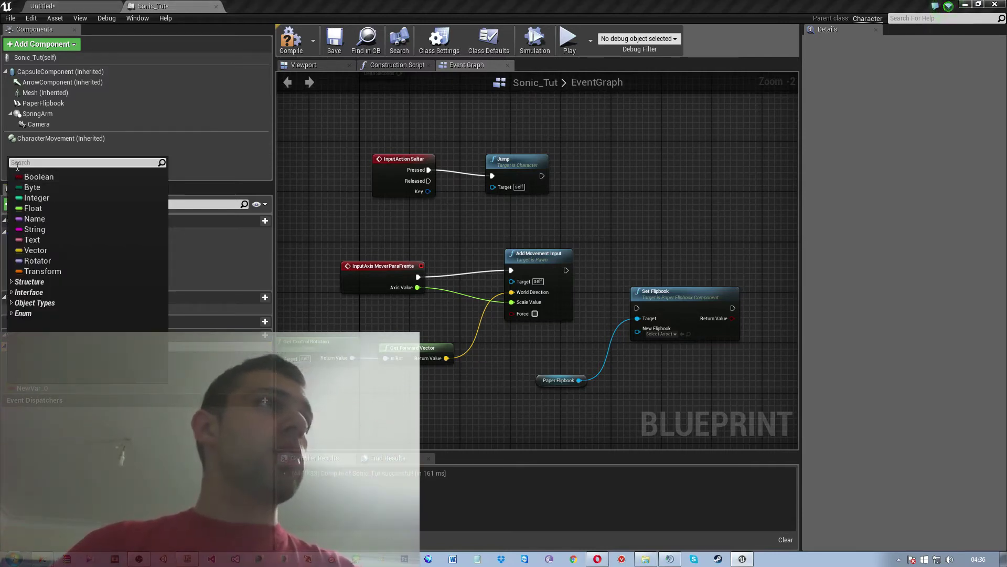
text(fli)
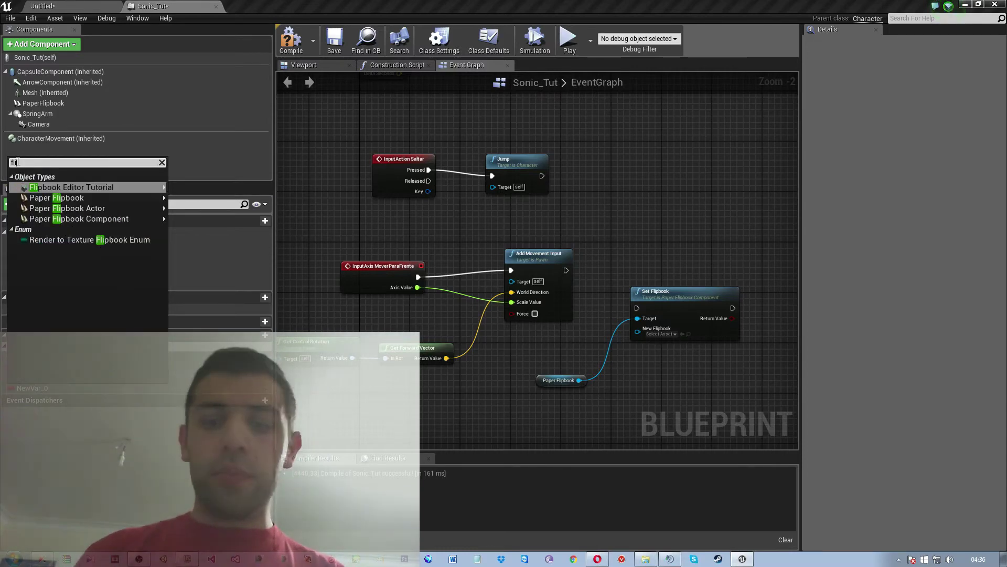
text(p)
key(Down)
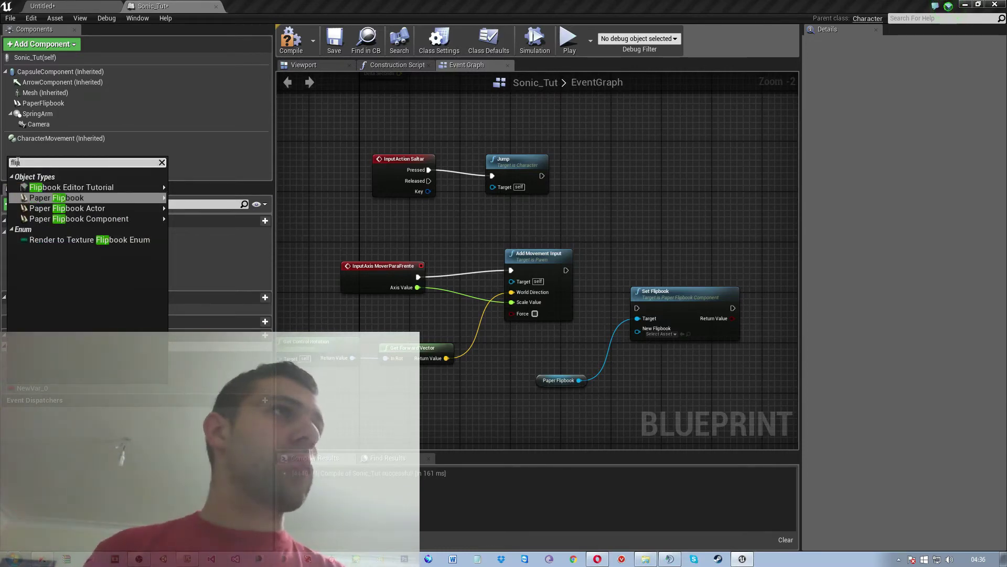
click(58, 199)
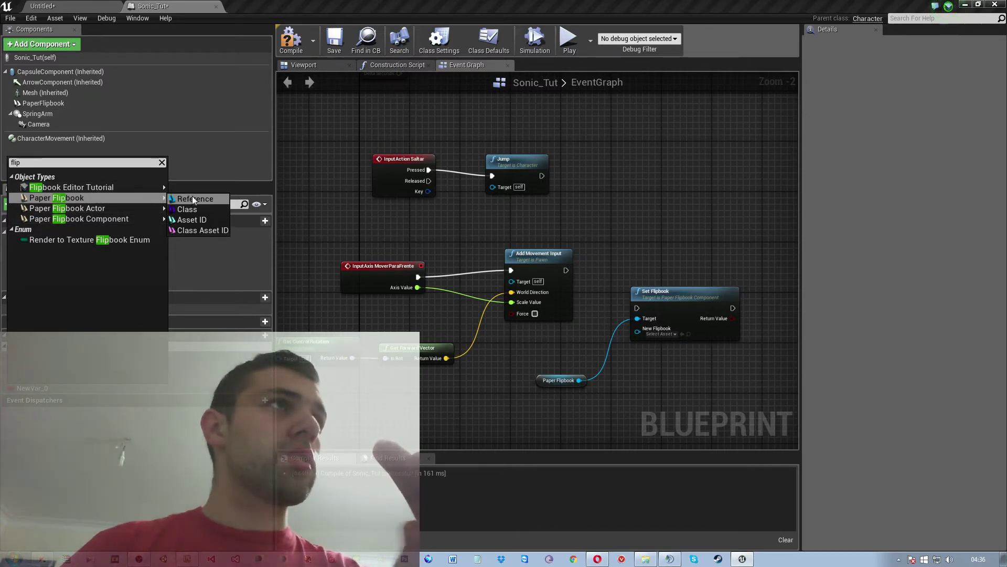
click(193, 199)
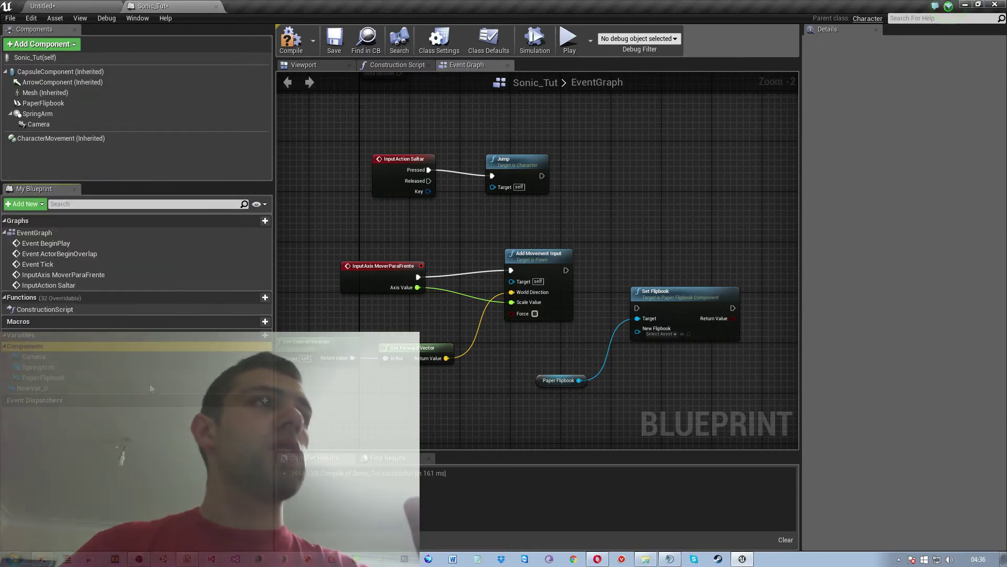
click(56, 388)
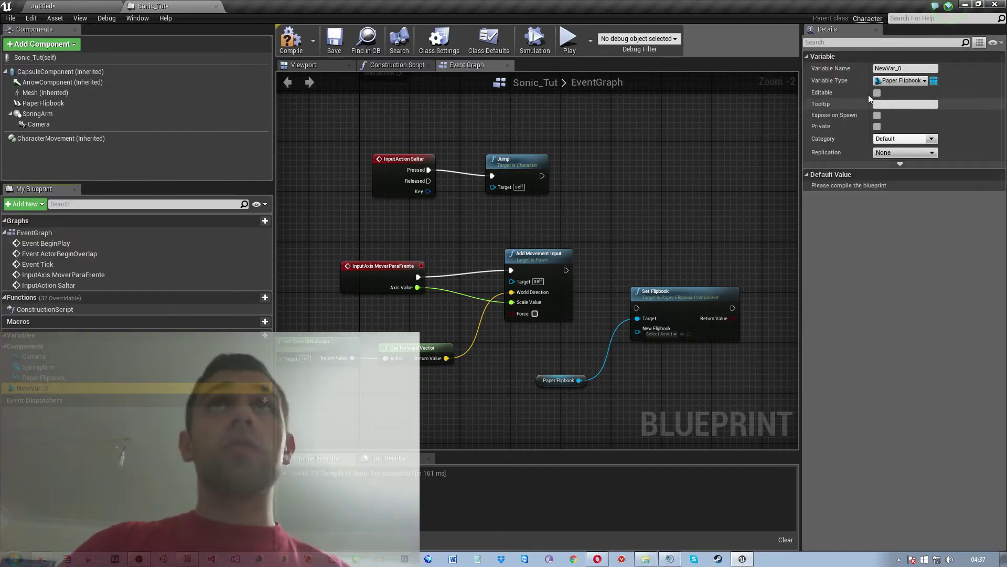
- Rename NewVar_0 to Saltar, correcting an interim Jump_0 name
text(N)
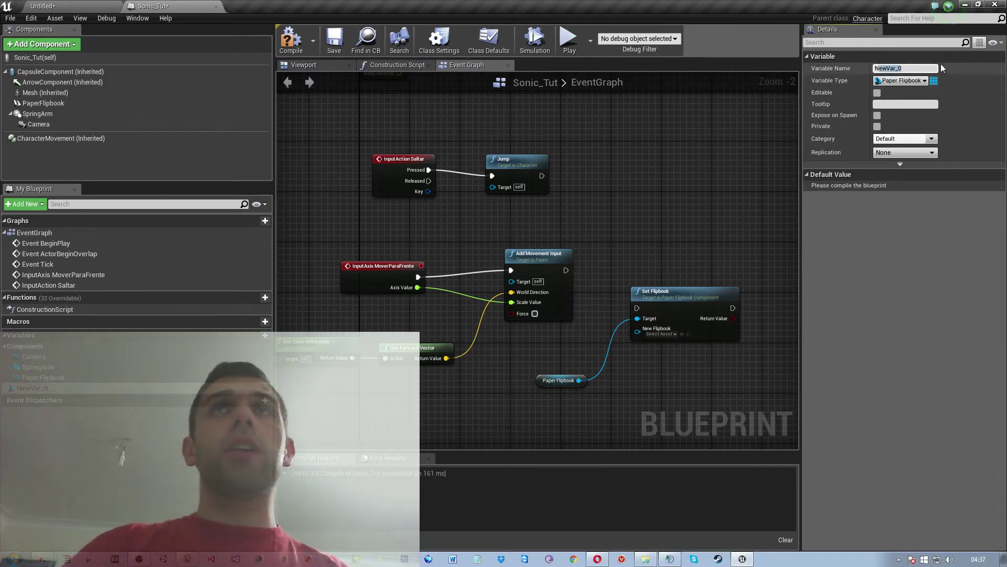
key(BackSpace)
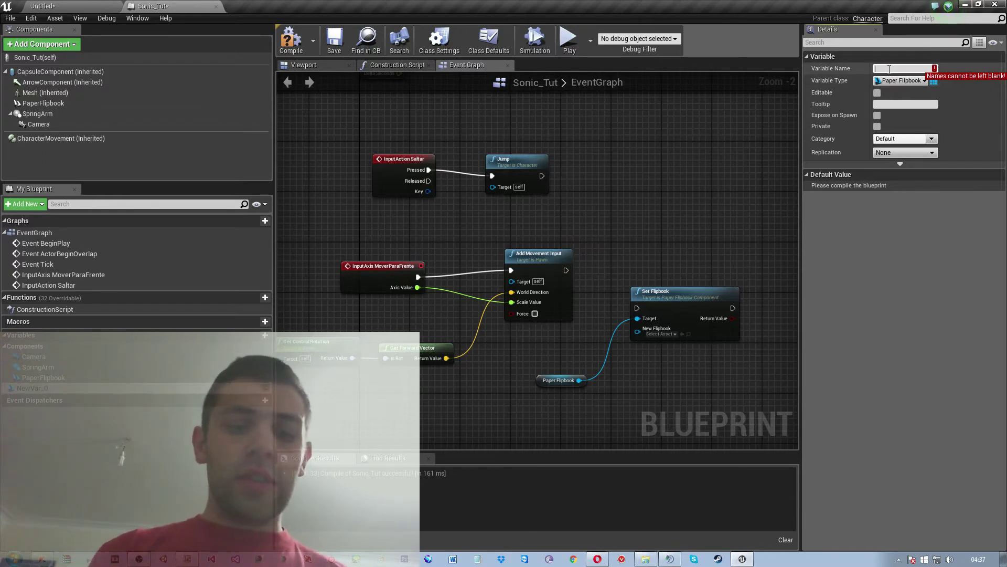
text(Jump)
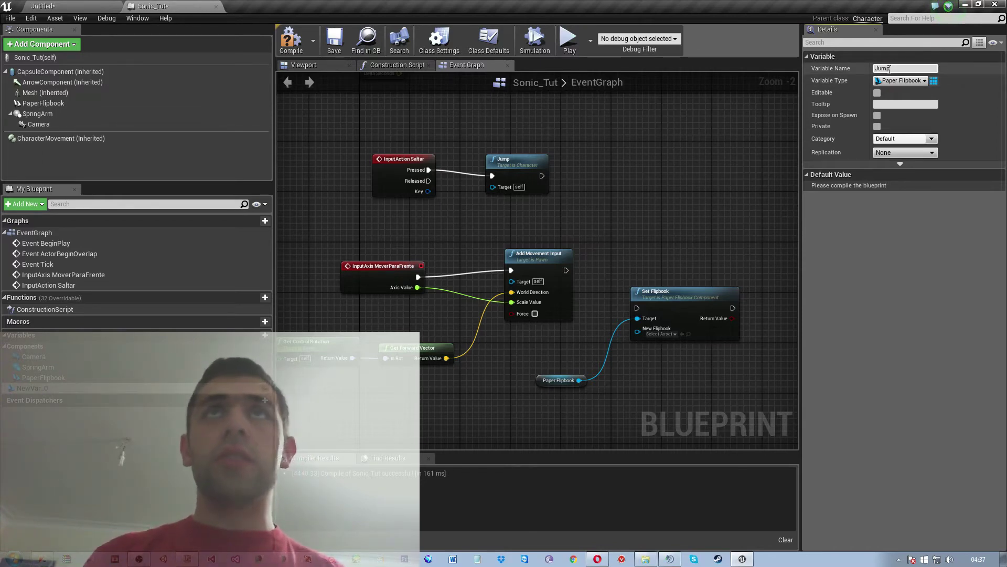
key(Return)
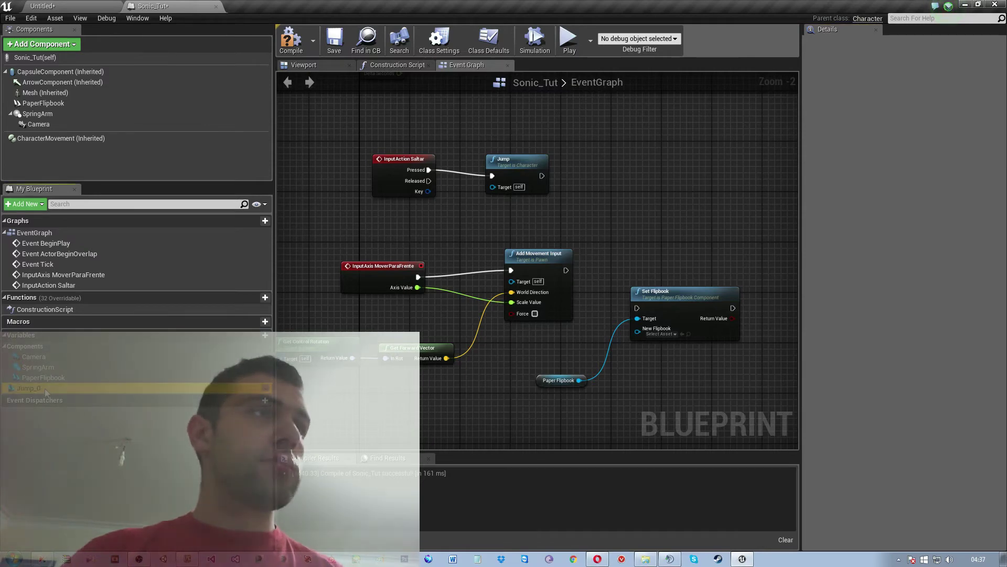
right_click(44, 389)
click(914, 67)
text(Sal)
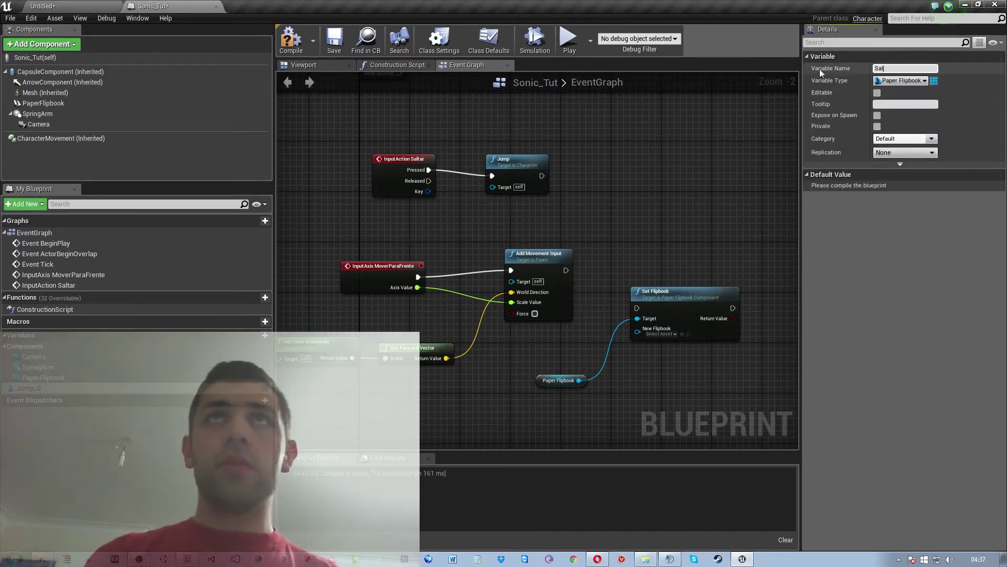
text(tar)
key(Return)
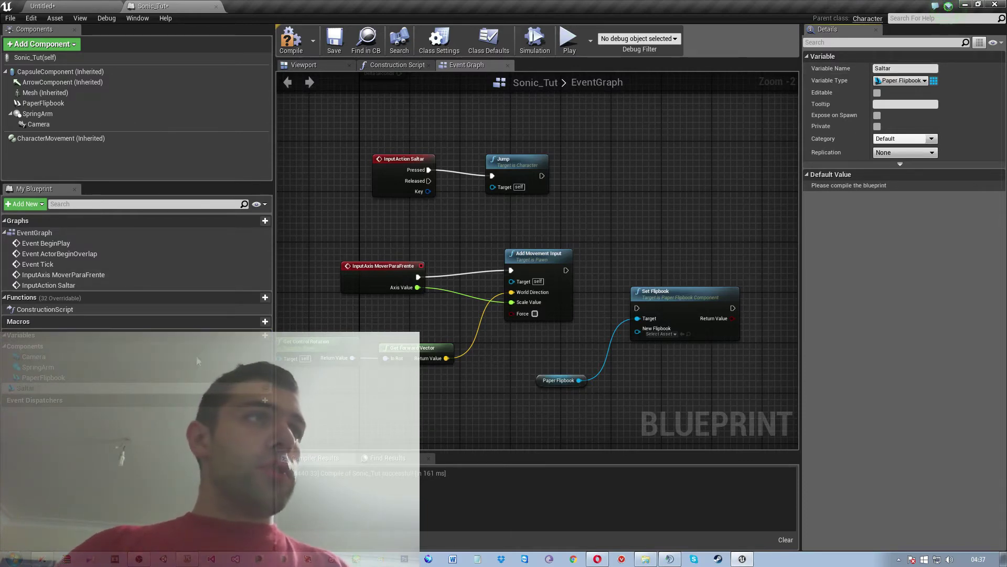
- Add two more variables and rename them Quieto and Correr
click(265, 335)
click(265, 335)
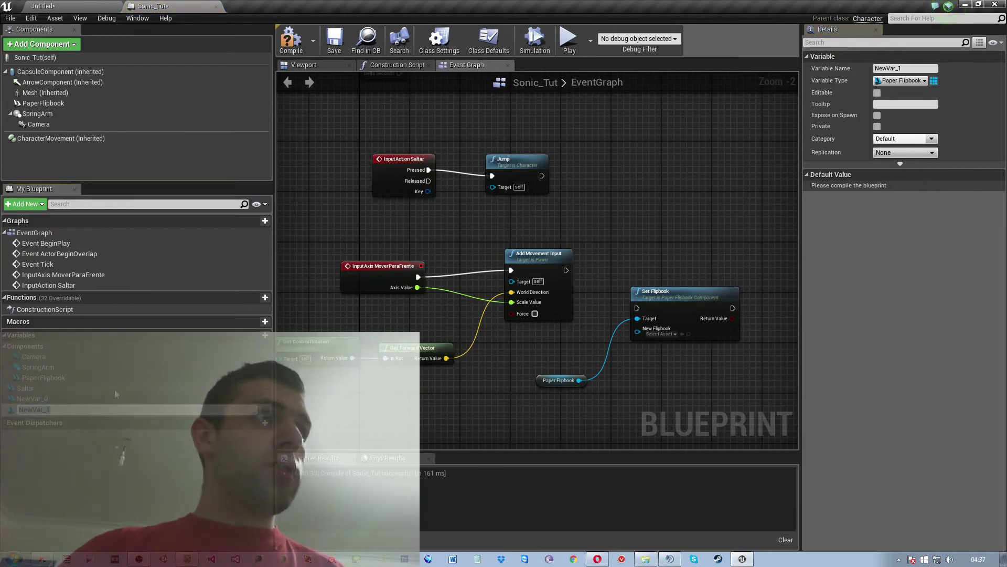
click(72, 398)
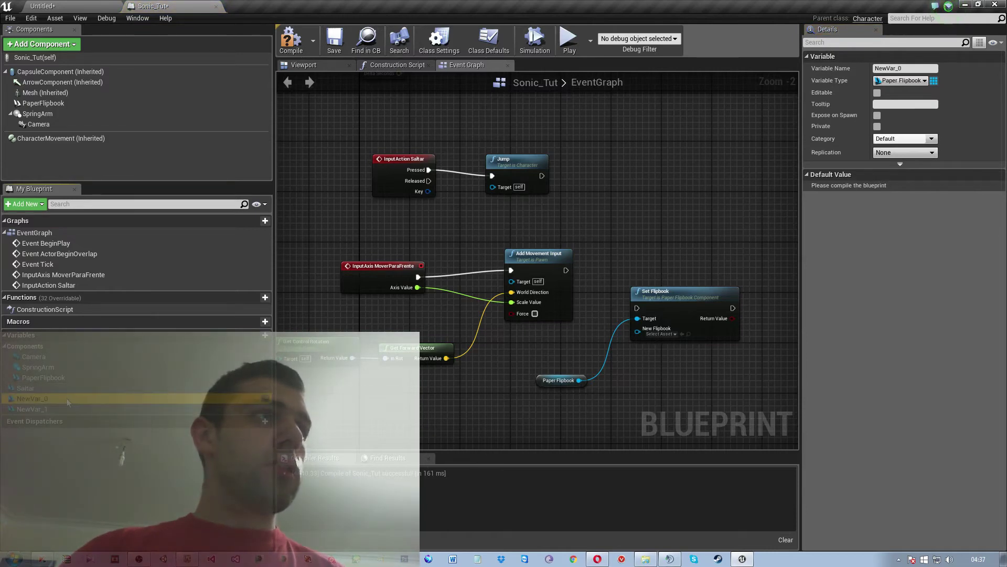
click(45, 399)
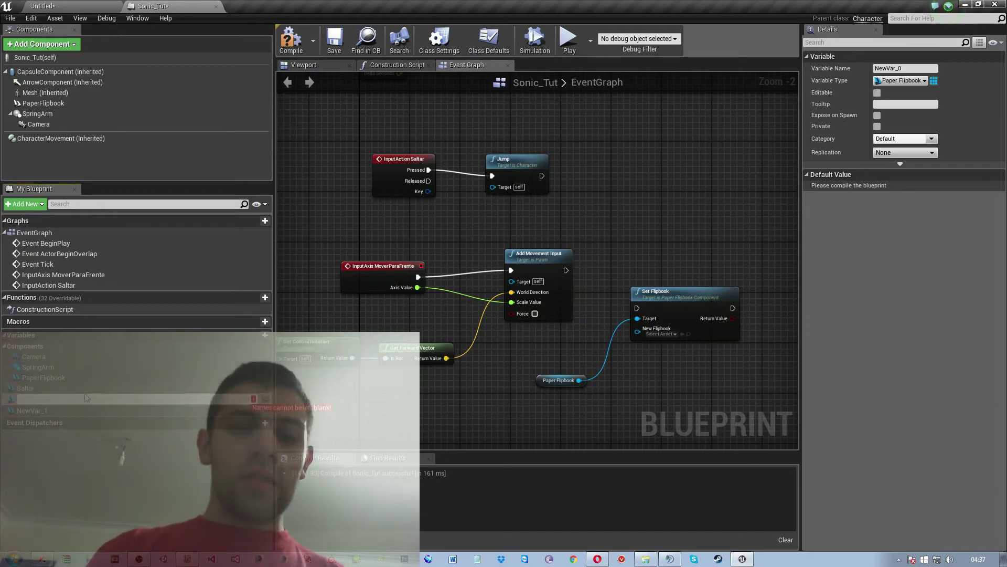
text(Quieto)
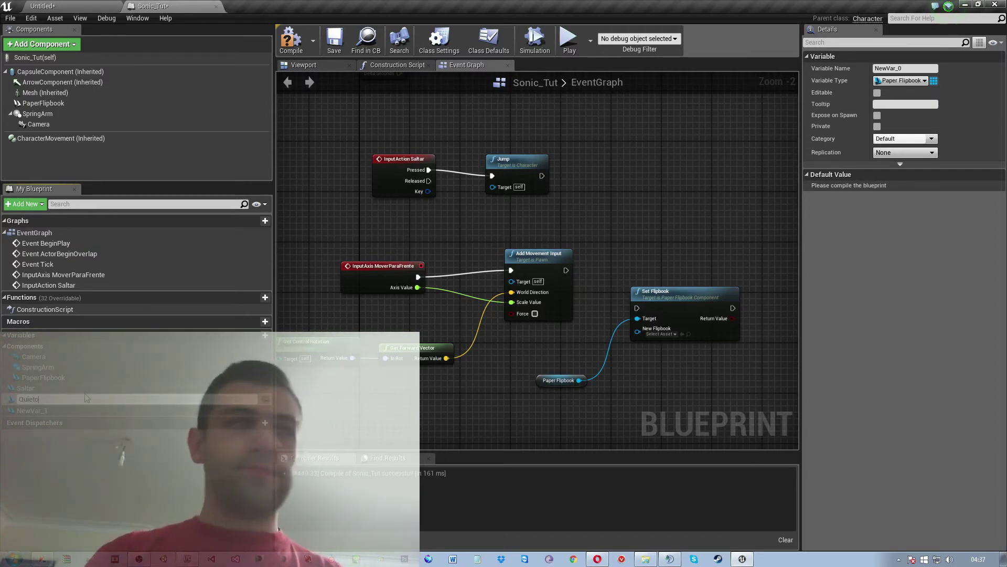
key(Return)
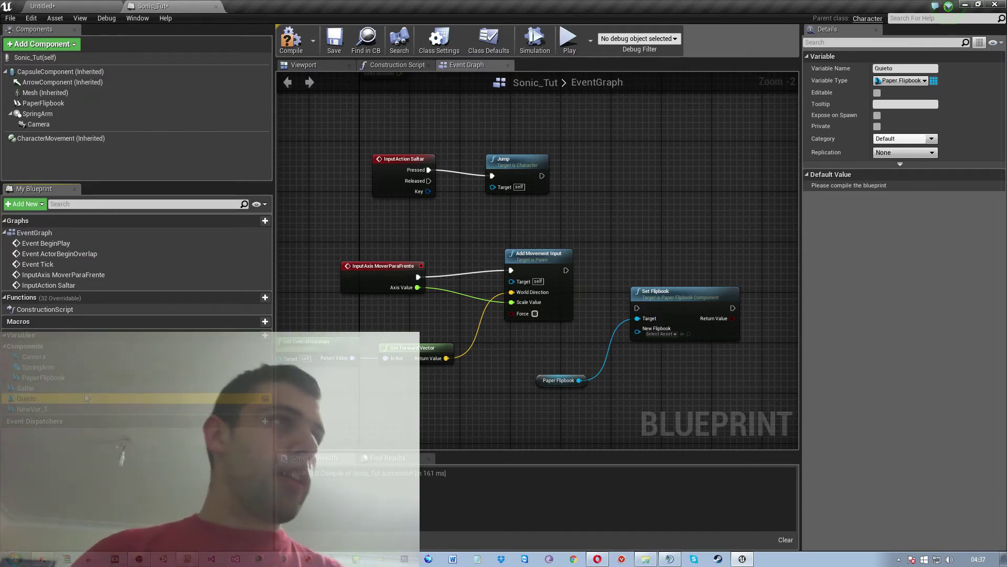
click(35, 409)
click(36, 410)
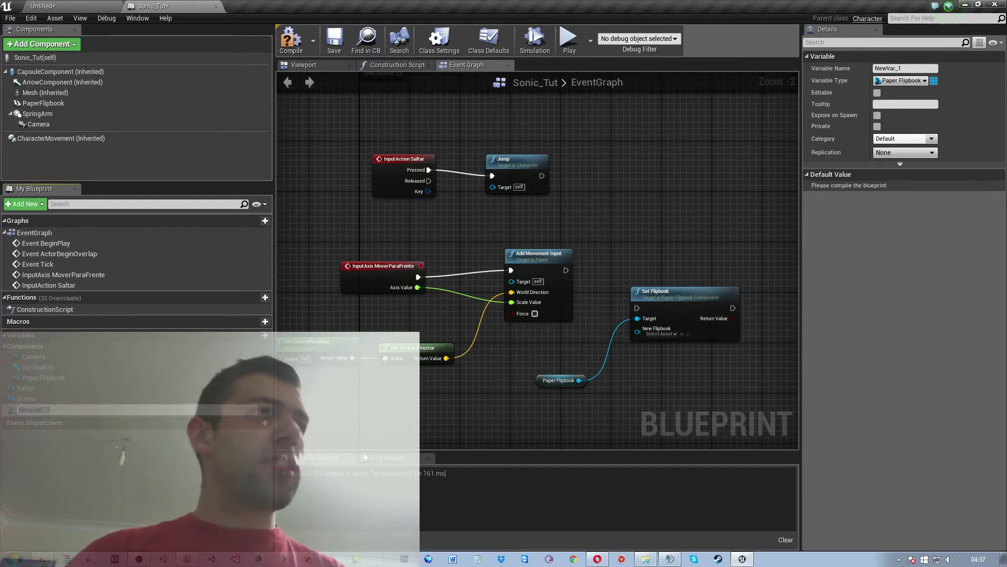
key(BackSpace)
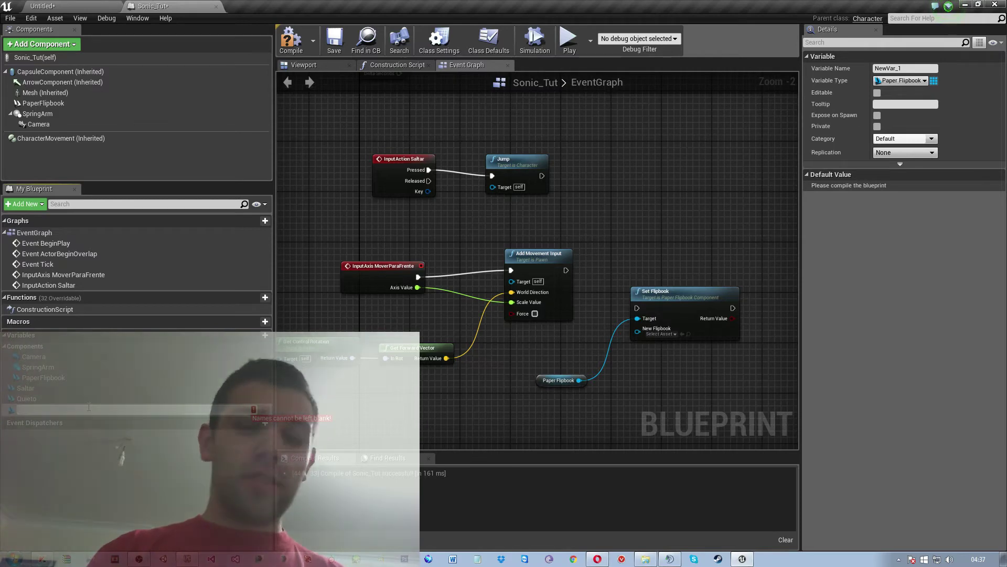
text(Correr)
key(Return)
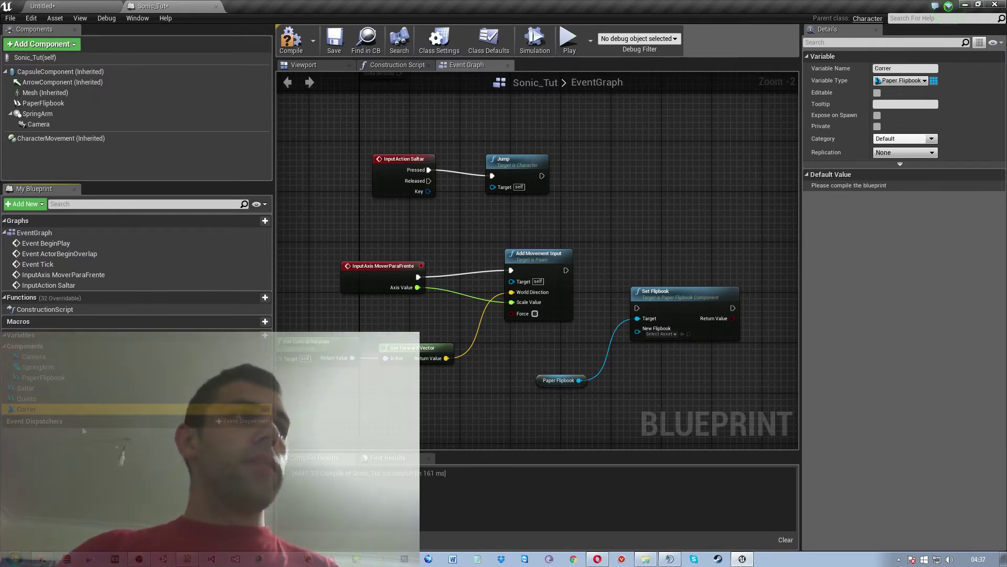
click(26, 387)
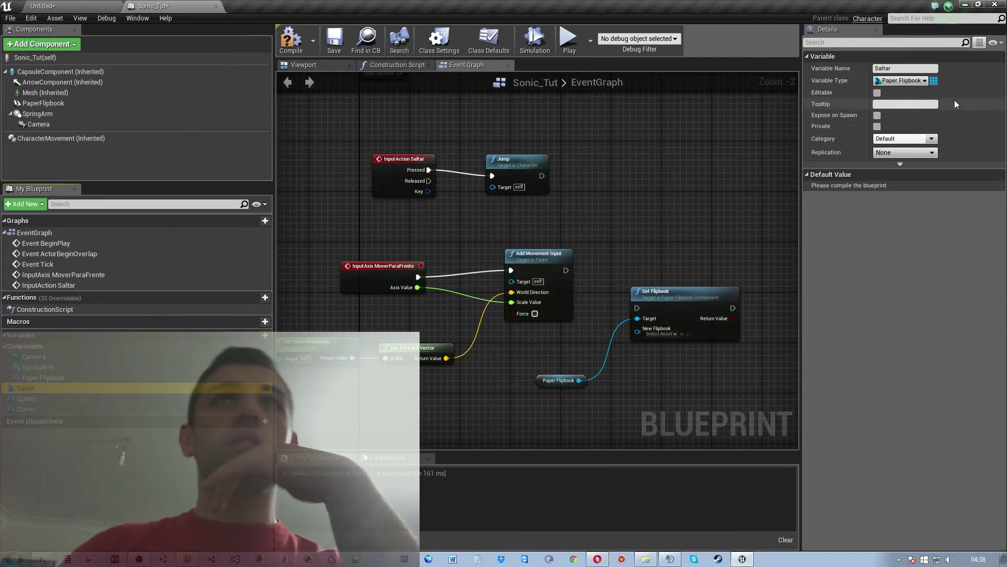
- Compile the blueprint and set Saltar's default flipbook to Jump
click(901, 83)
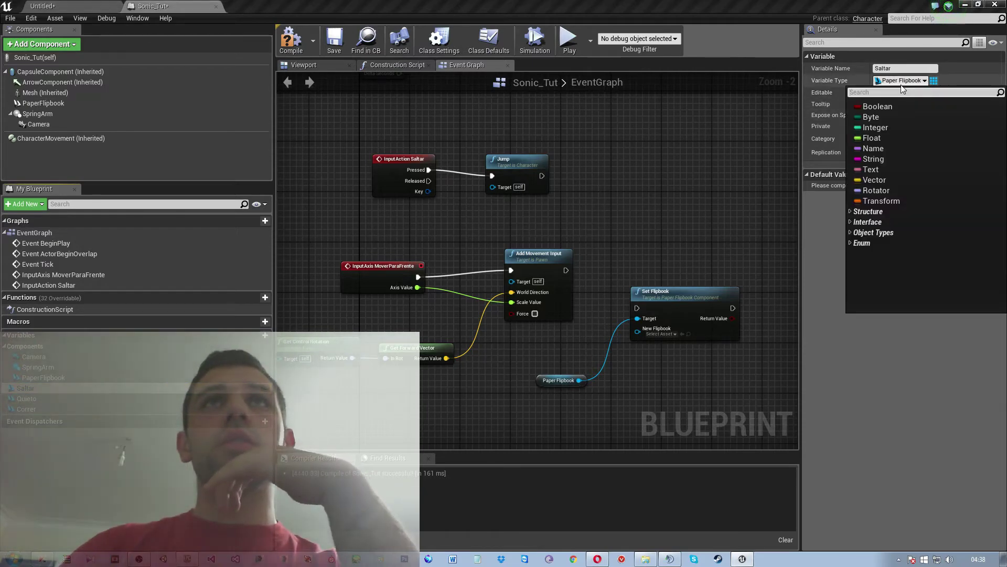
click(902, 84)
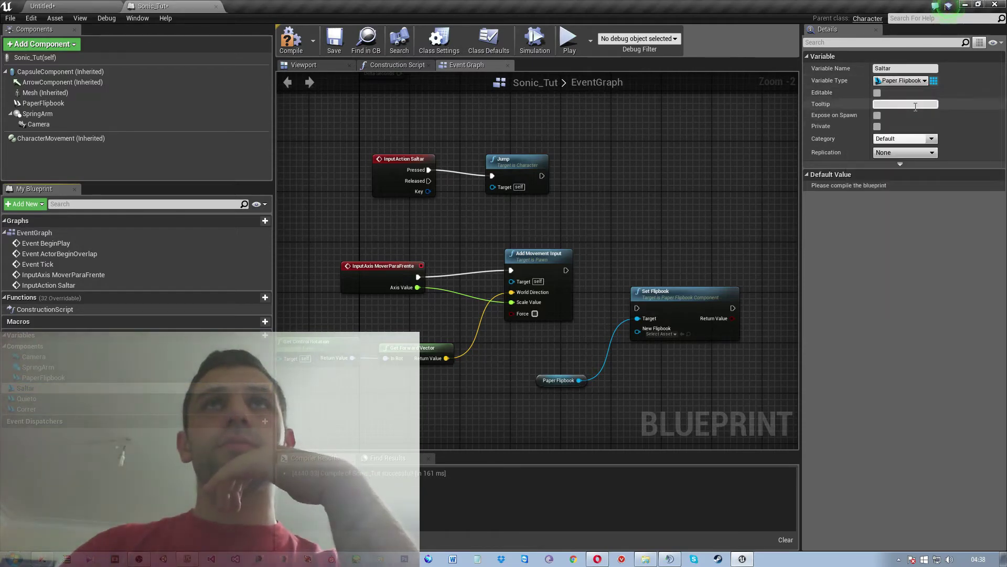
click(297, 42)
click(23, 399)
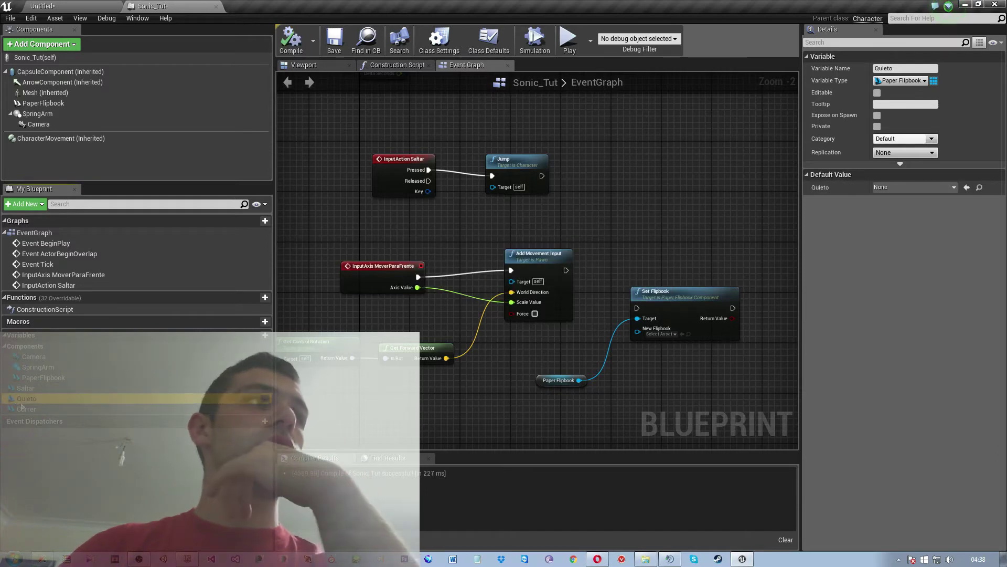
click(24, 387)
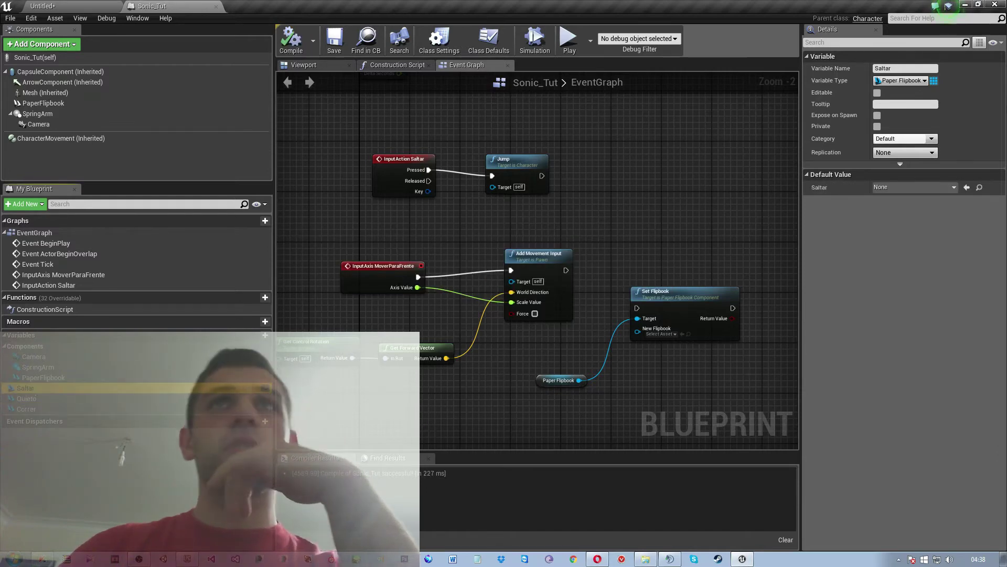
click(904, 188)
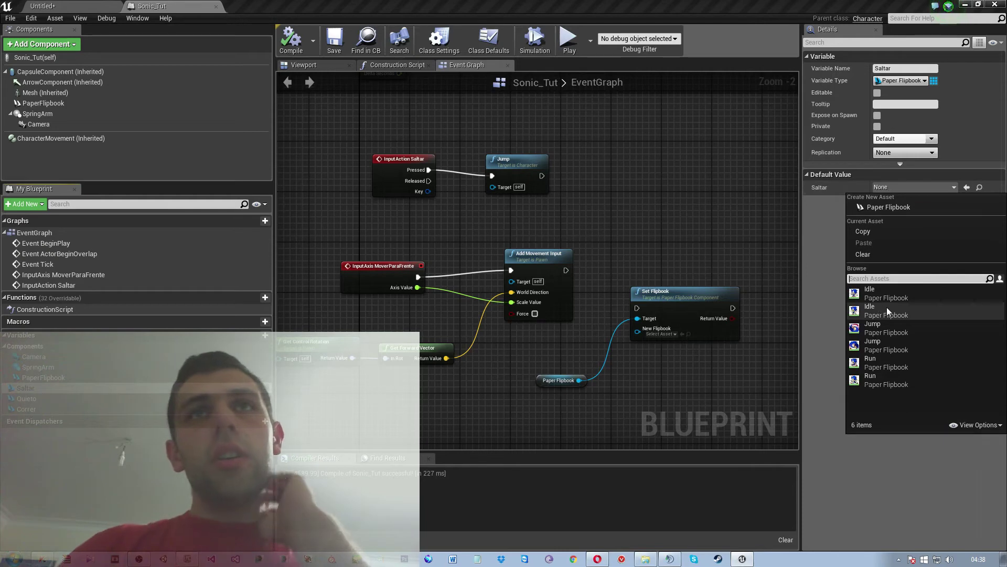
click(878, 294)
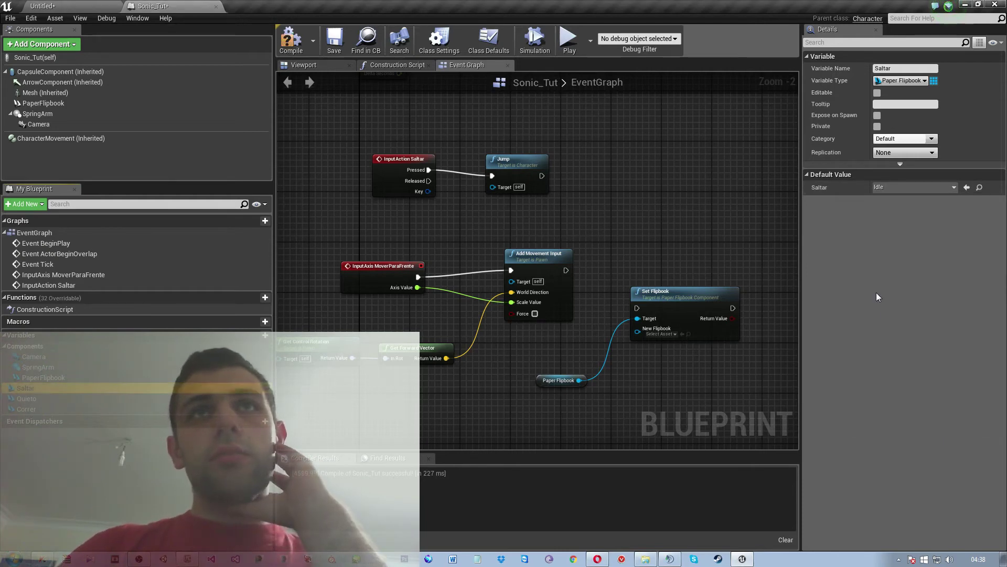
click(915, 187)
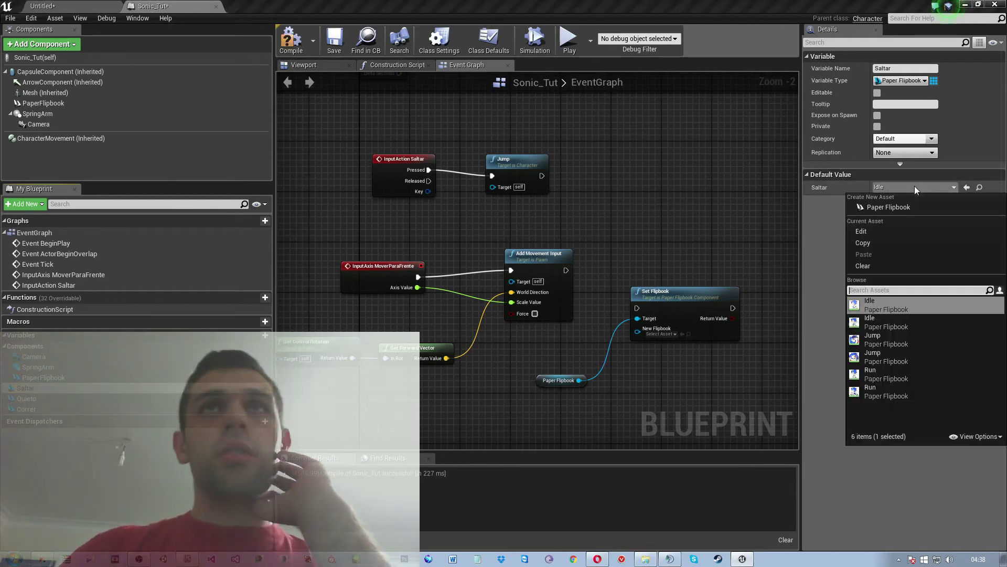
click(884, 342)
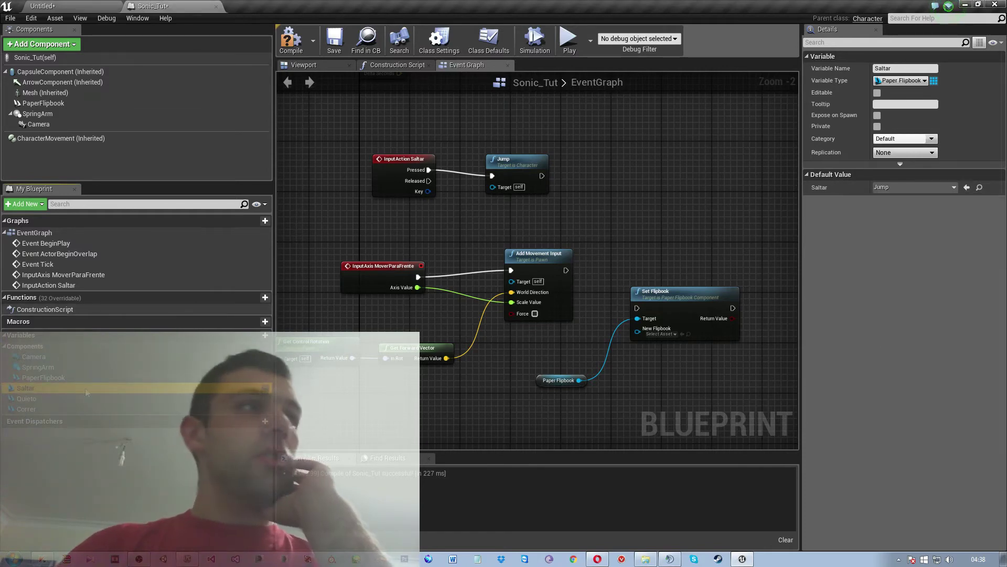
- Set Quieto's default flipbook to Idle and Correr's to Run, then recompile
click(27, 398)
click(900, 187)
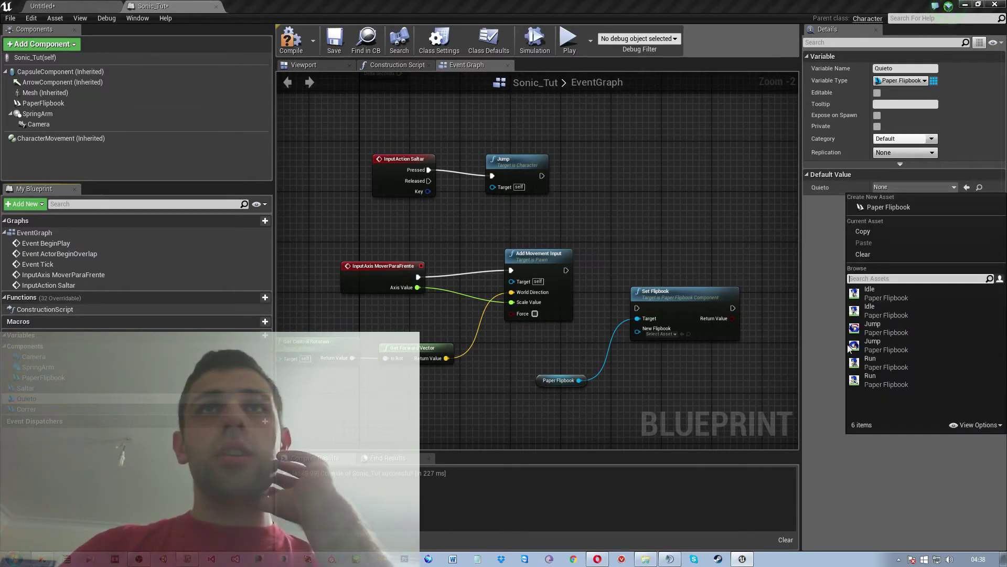
click(883, 287)
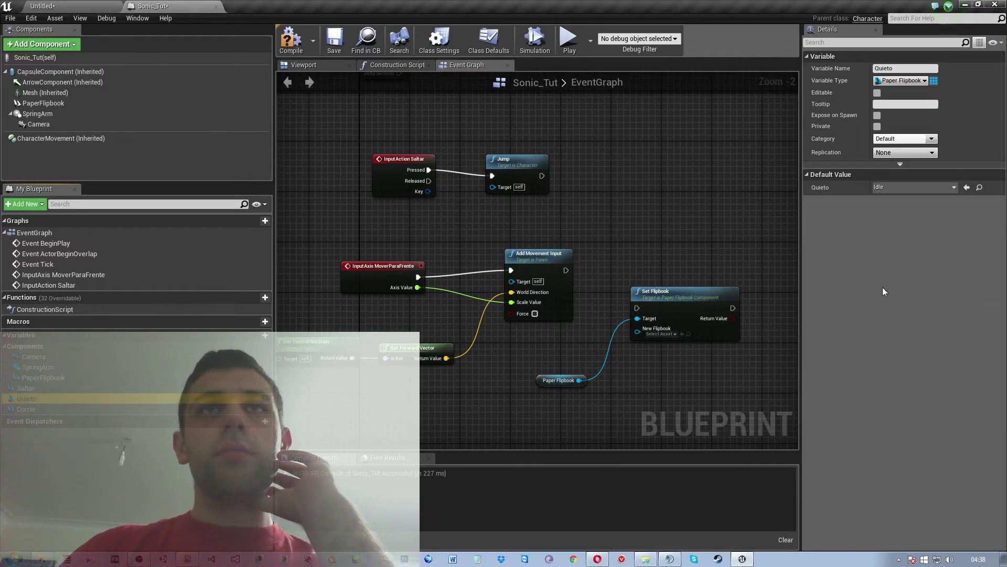
click(82, 409)
click(895, 185)
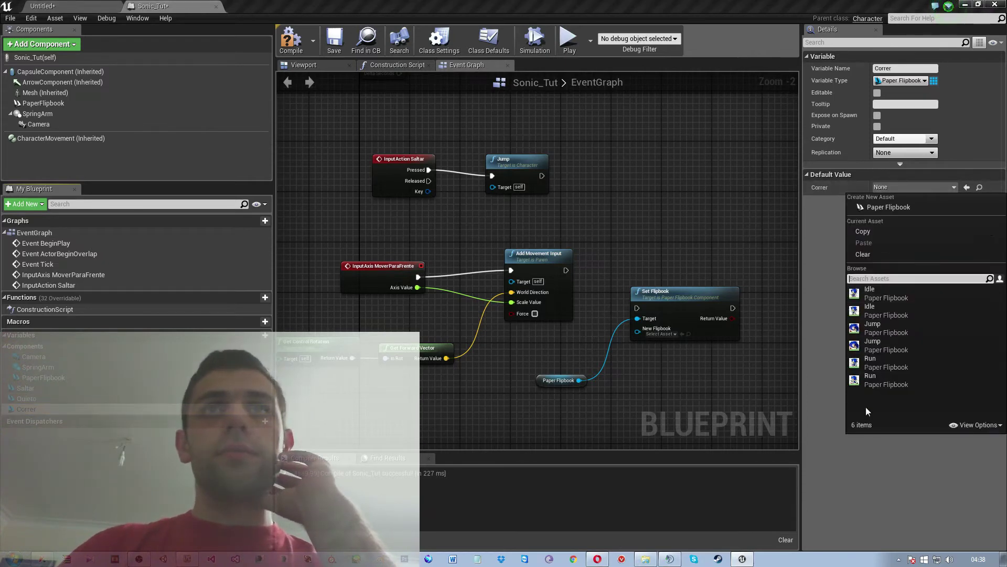
click(882, 382)
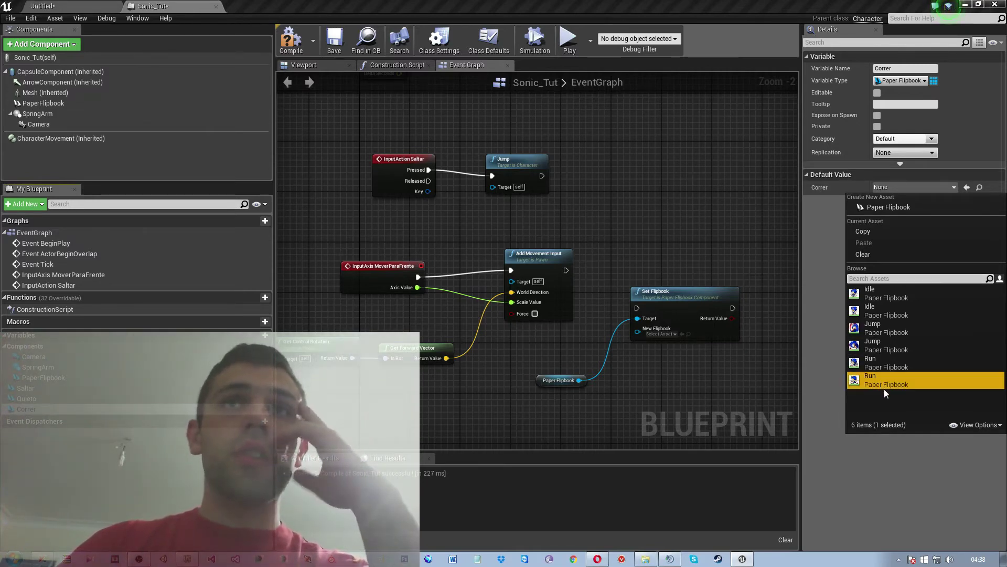
click(287, 41)
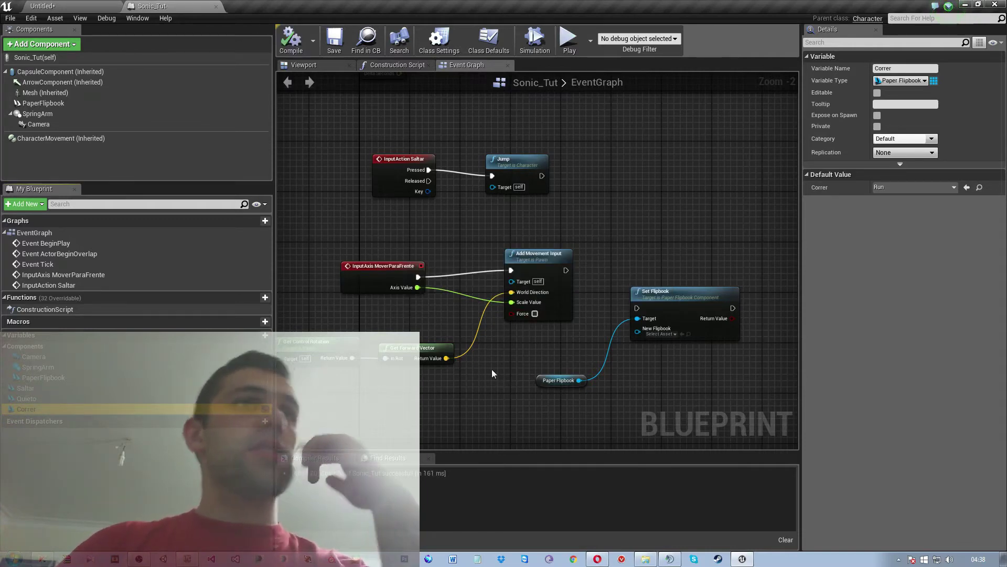
- Connect the Saltar variable to Set Flipbook's New Flipbook input, beside the Paper Flipbook getter
drag(673, 301, 671, 276)
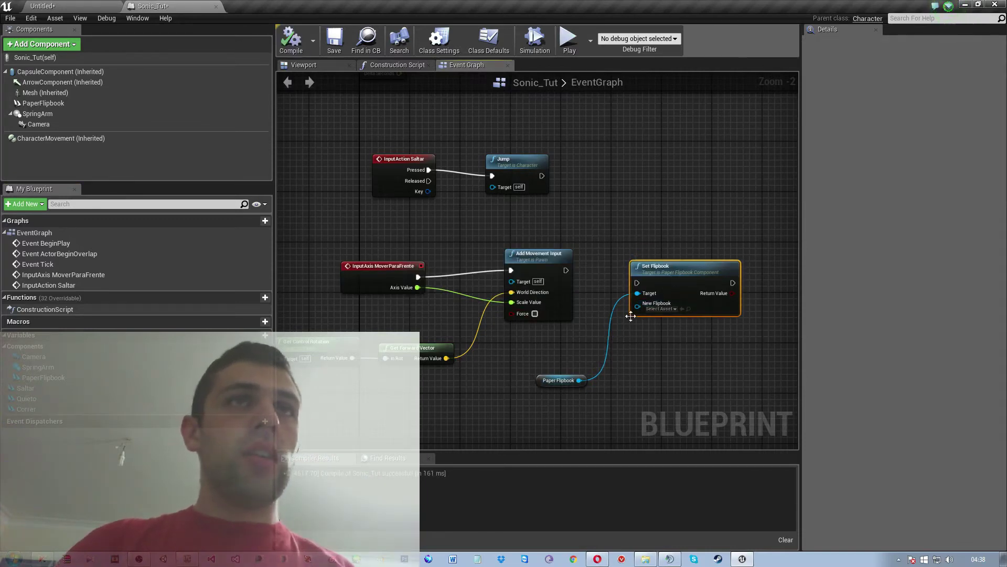
click(30, 400)
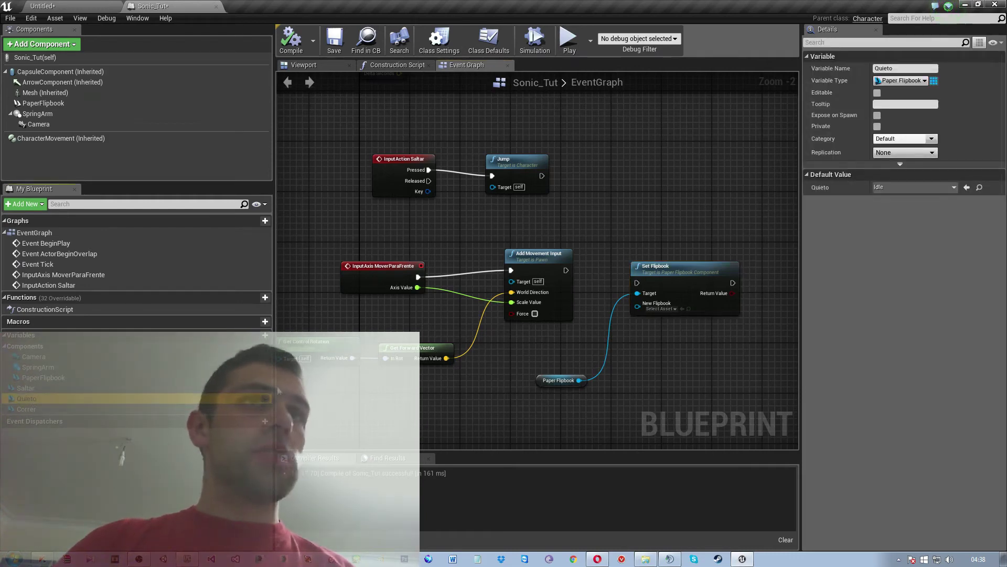
click(30, 389)
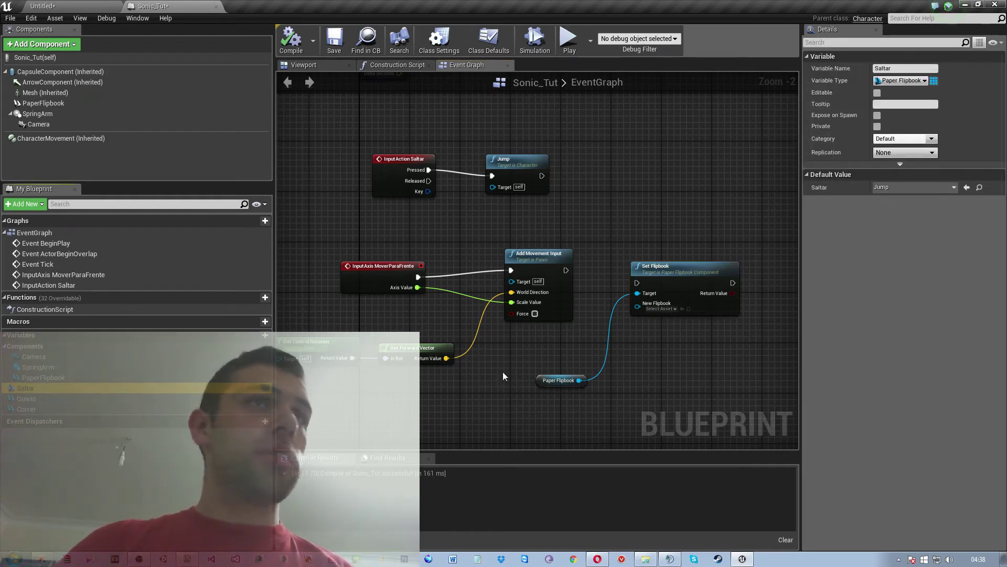
drag(640, 312, 640, 310)
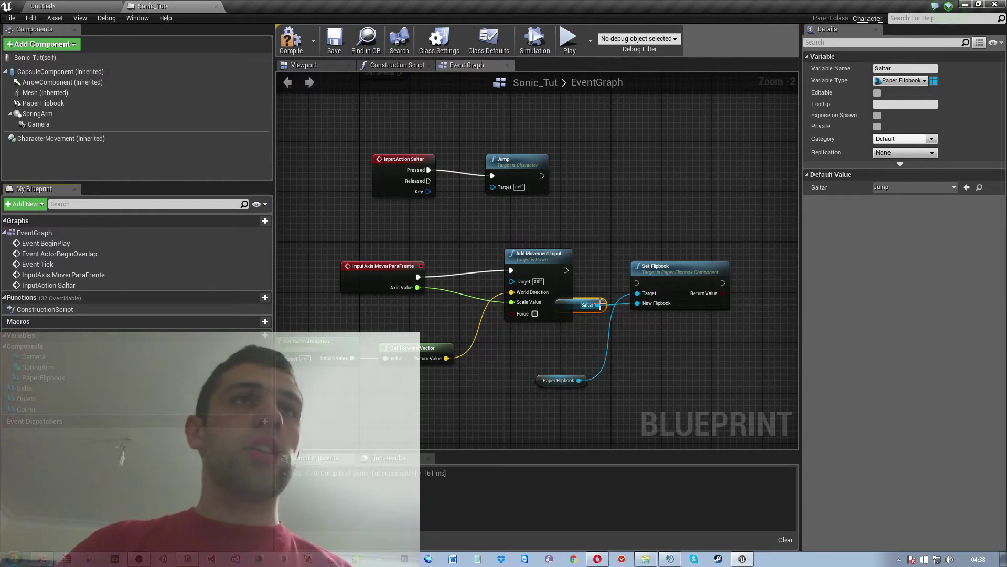
mouse_move(579, 309)
mouse_down()
mouse_move(533, 362)
mouse_move(517, 344)
mouse_up()
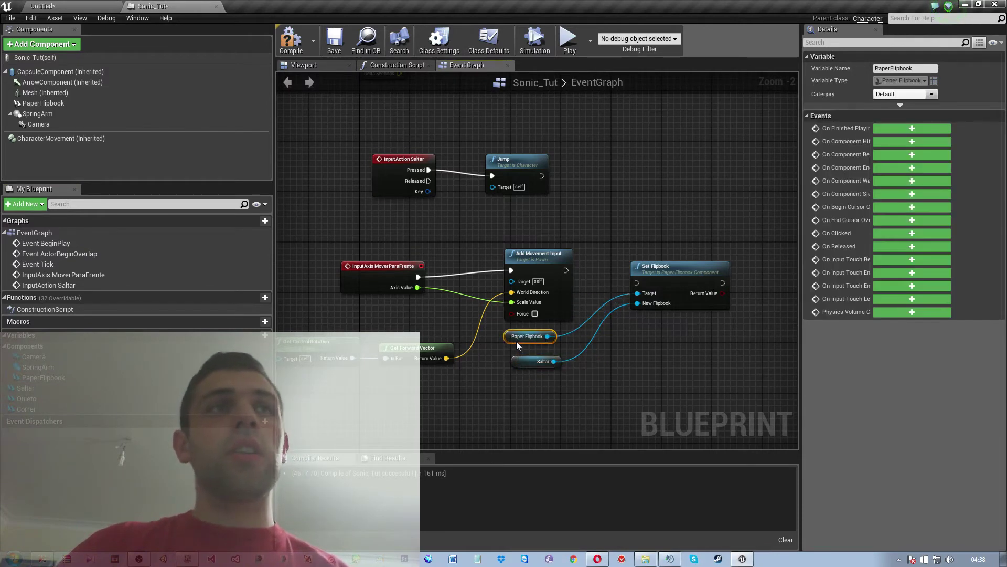
- Move the Set Flipbook node and its two getter nodes lower and to the right
drag(700, 354, 550, 332)
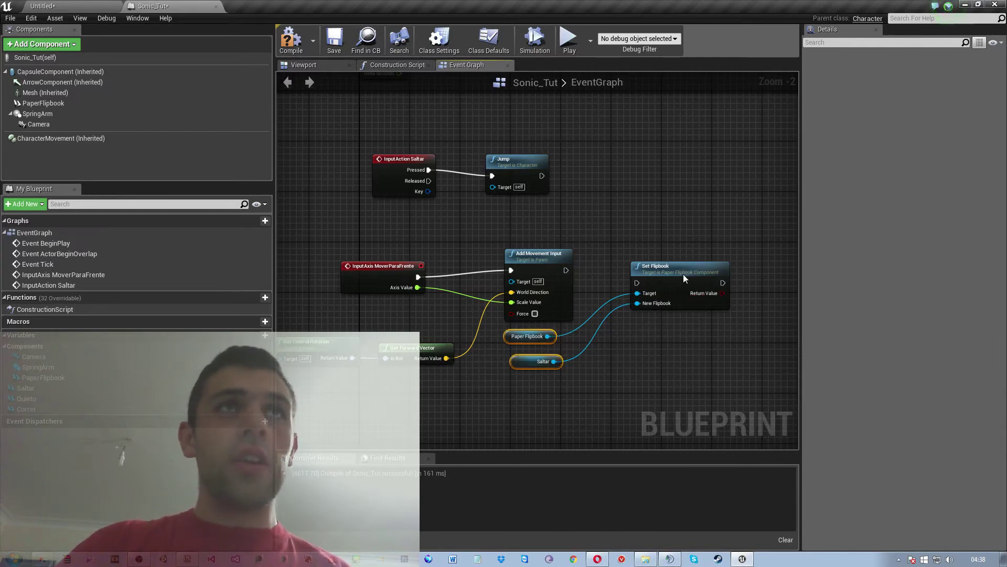
drag(683, 274, 715, 312)
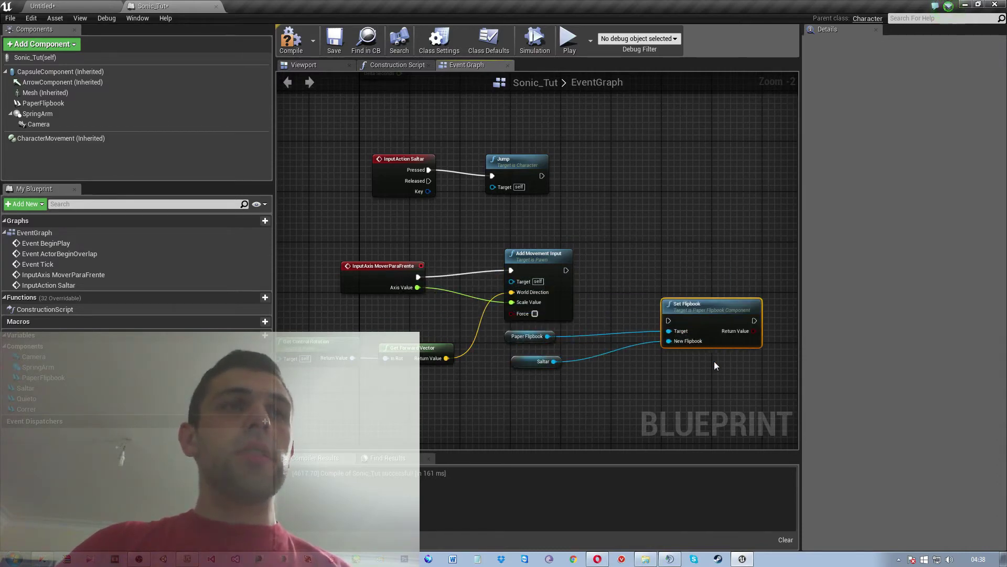
drag(714, 366, 502, 330)
drag(727, 314, 746, 390)
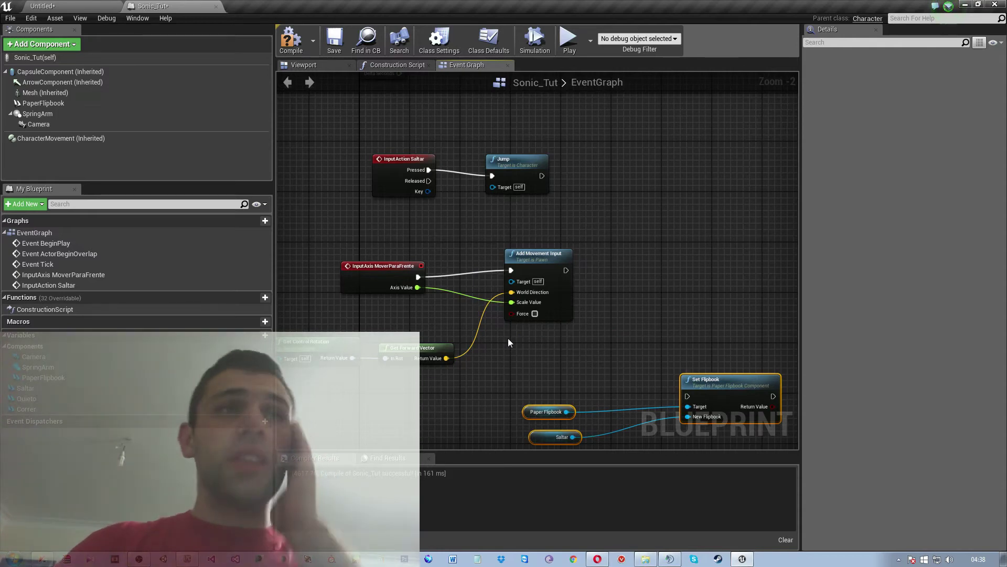
- Add a Get Velocity node via 'get velo' and place it above the Set Flipbook group
right_click(555, 360)
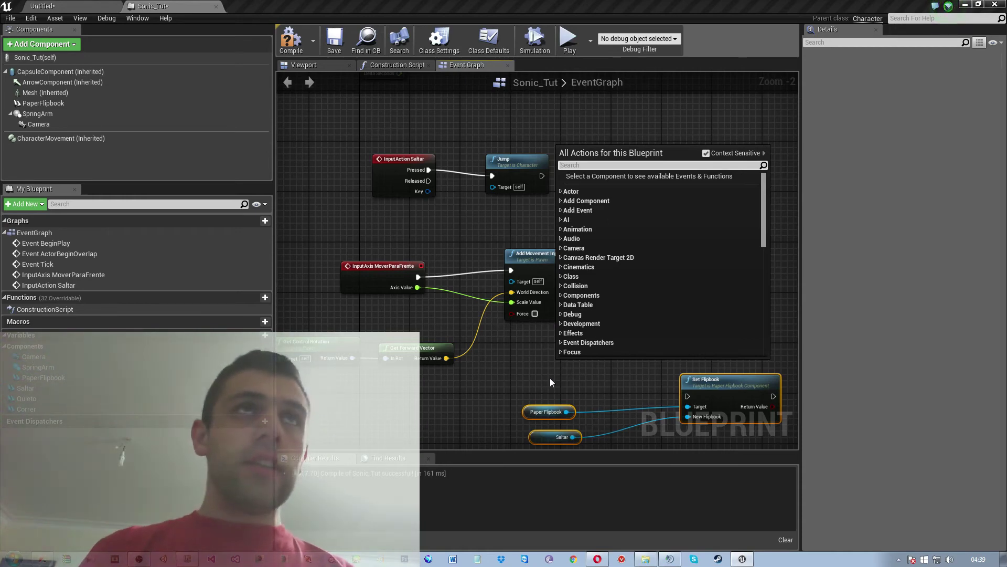
text(get velo)
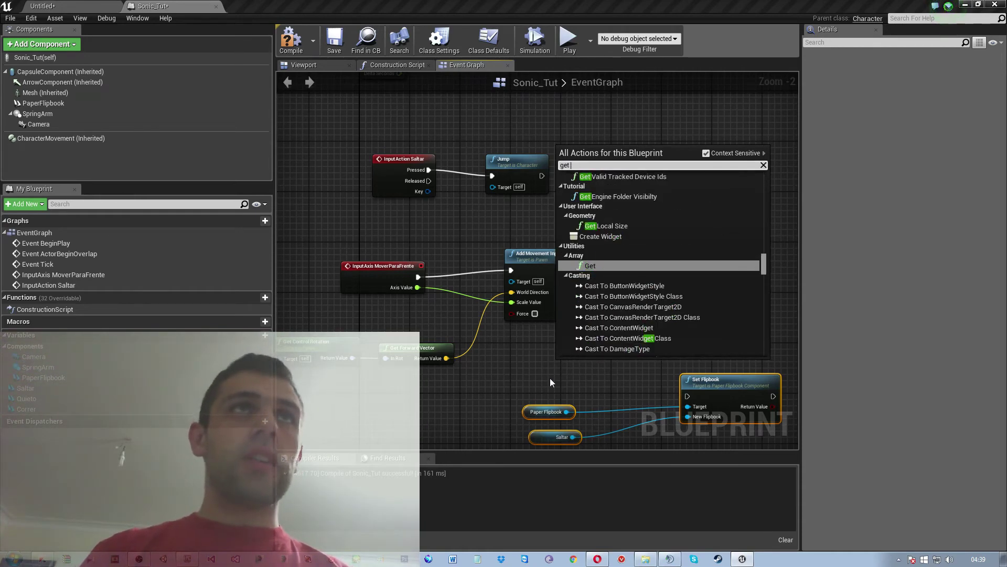
key(Return)
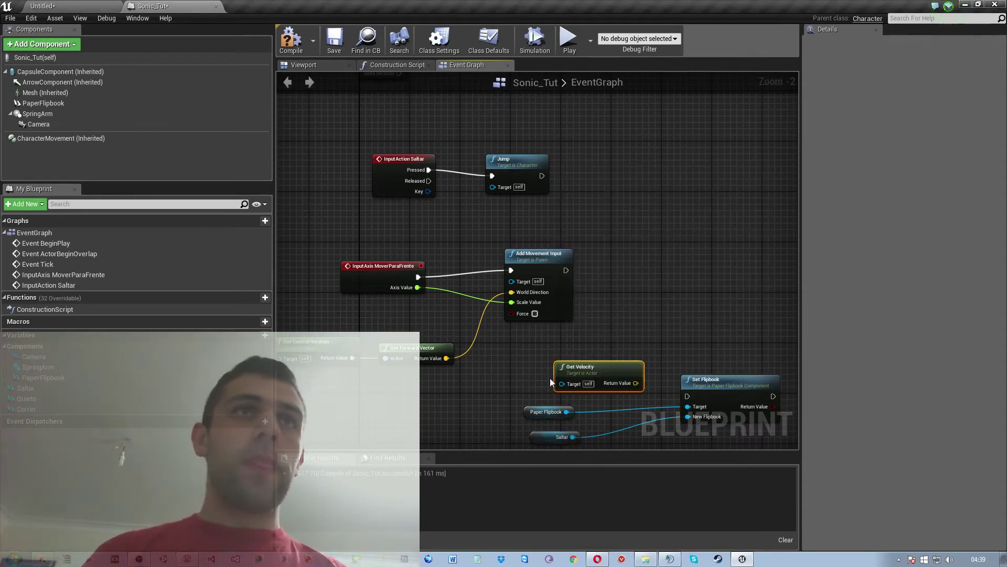
mouse_move(622, 379)
mouse_down()
mouse_move(631, 343)
mouse_move(664, 323)
mouse_up()
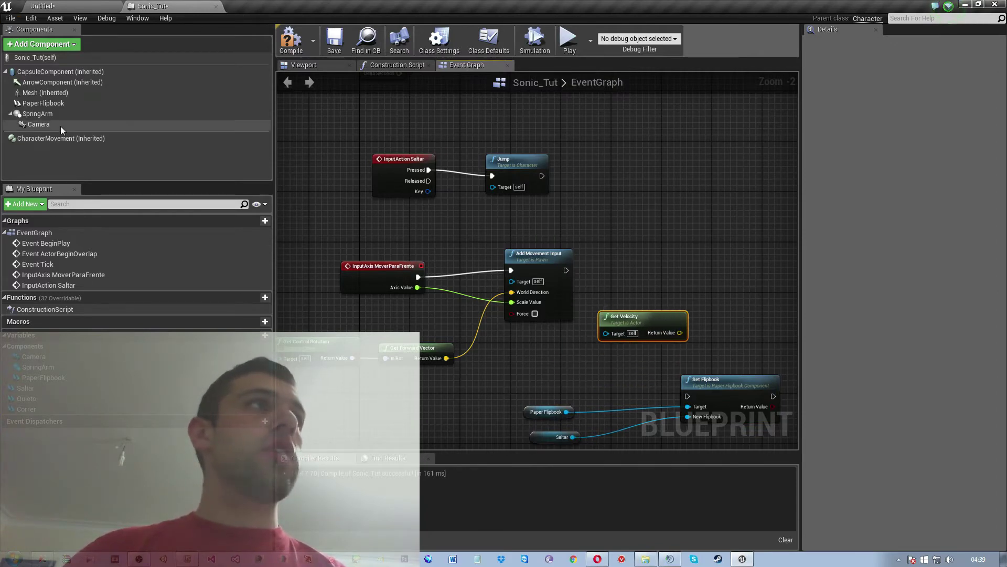
click(61, 140)
click(643, 323)
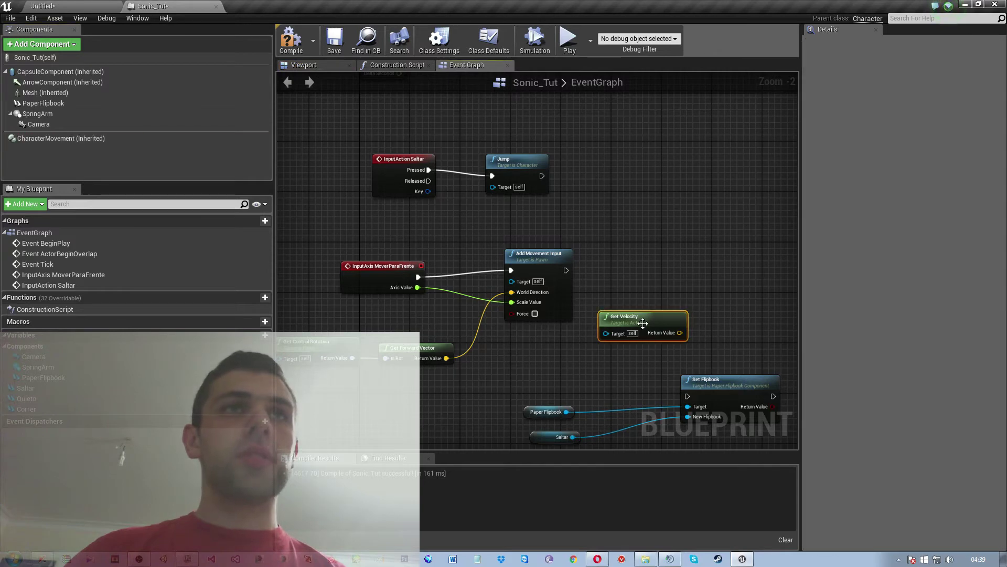
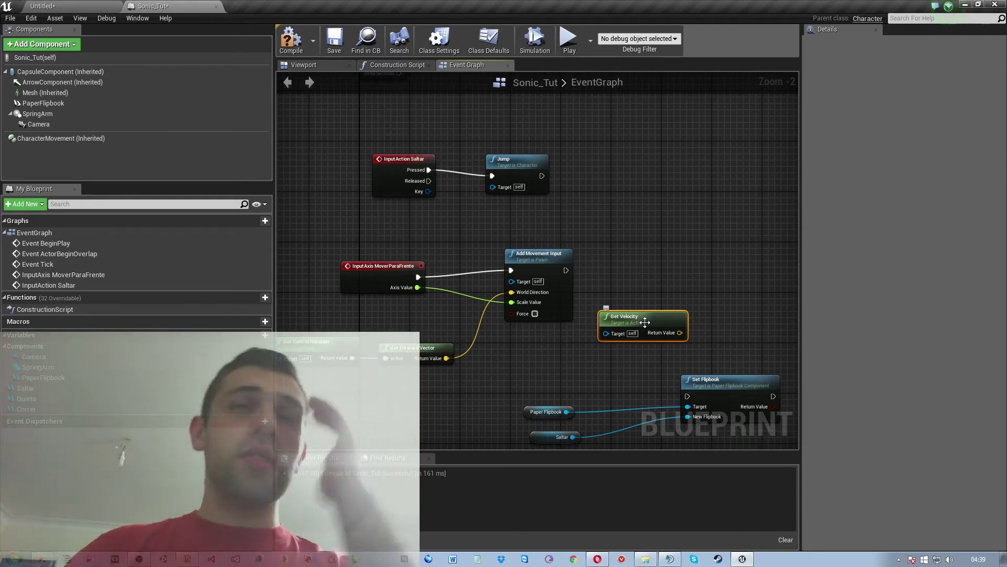
- Split the Get Velocity output into X, Y and Z with a Break Vector node
mouse_move(629, 328)
mouse_down()
mouse_move(522, 360)
mouse_move(611, 349)
mouse_up()
text(brea)
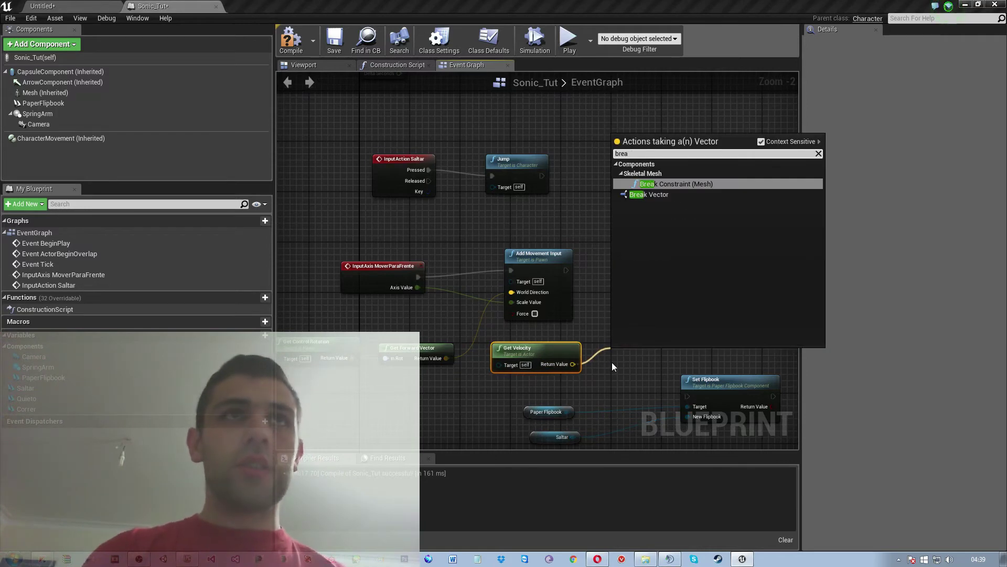
key(Down)
key(Return)
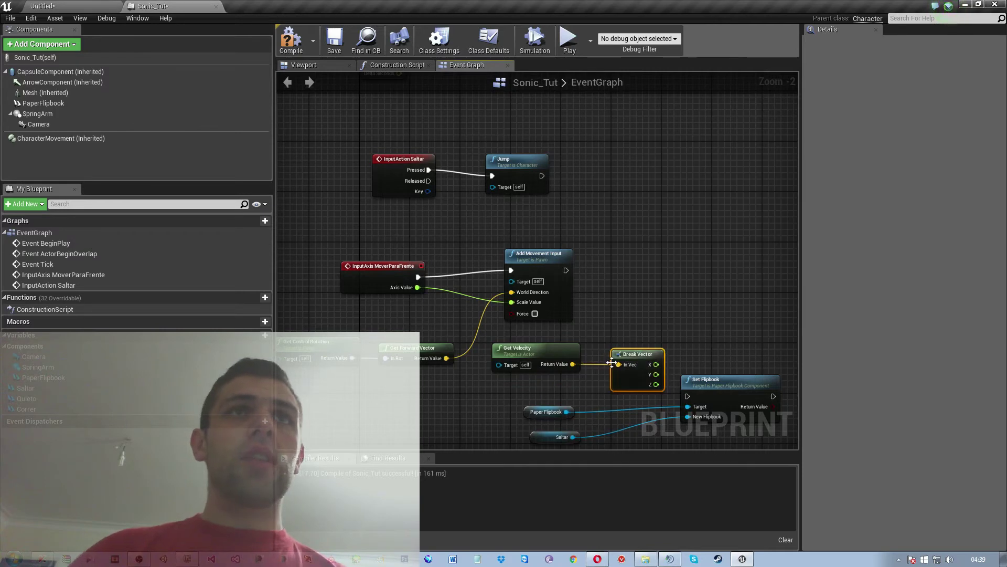
mouse_move(653, 358)
mouse_down()
mouse_move(640, 333)
mouse_move(692, 313)
mouse_up()
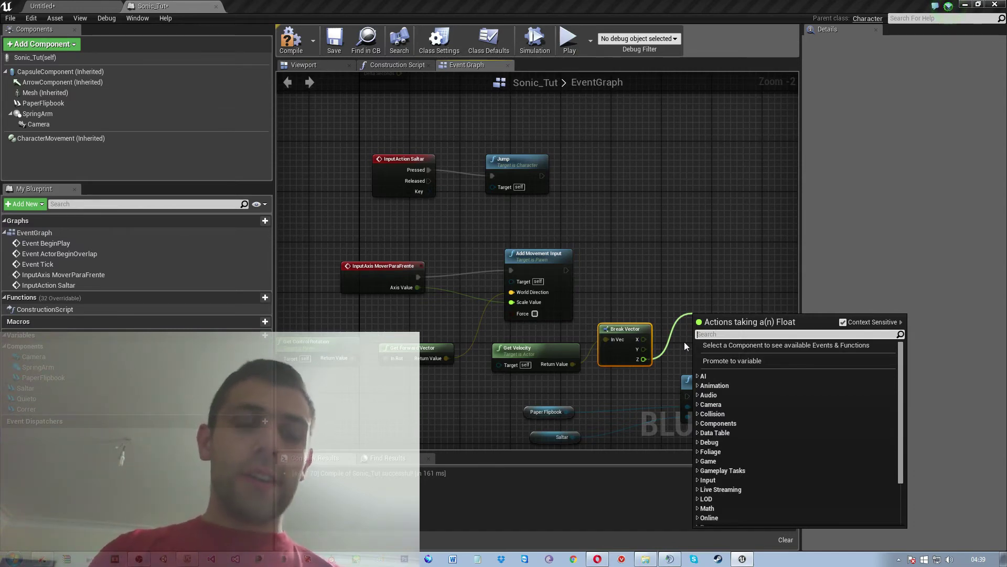
- Add a NotEqual (float) node on velocity Z and drag out its boolean result
text(!)
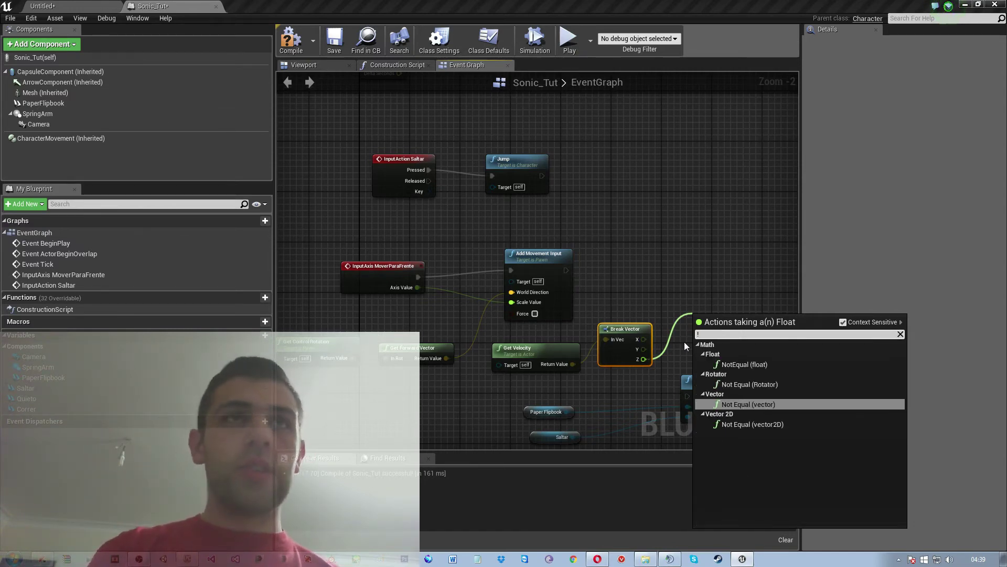
key(Up)
key(Up)
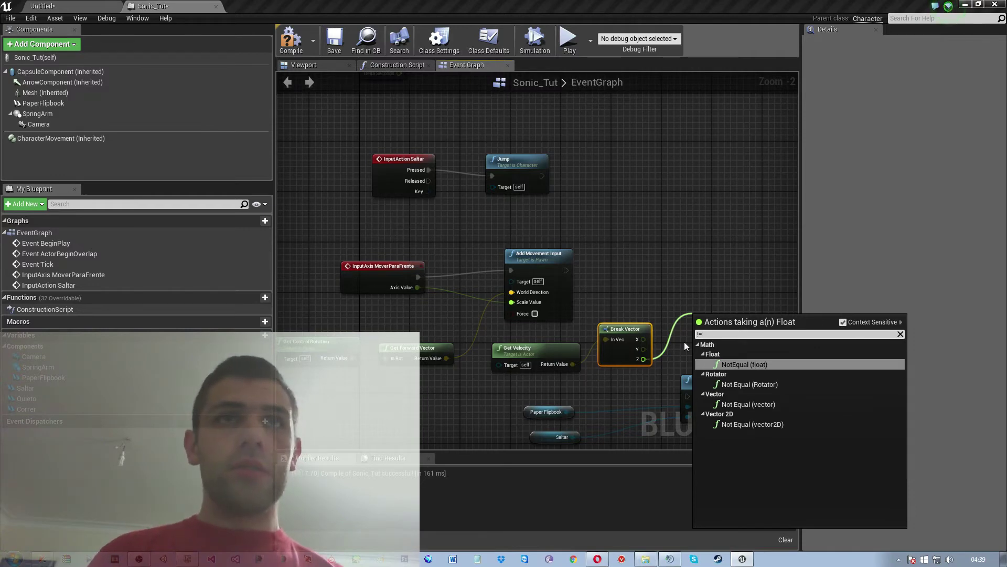
key(Down)
key(Down)
key(Up)
key(Up)
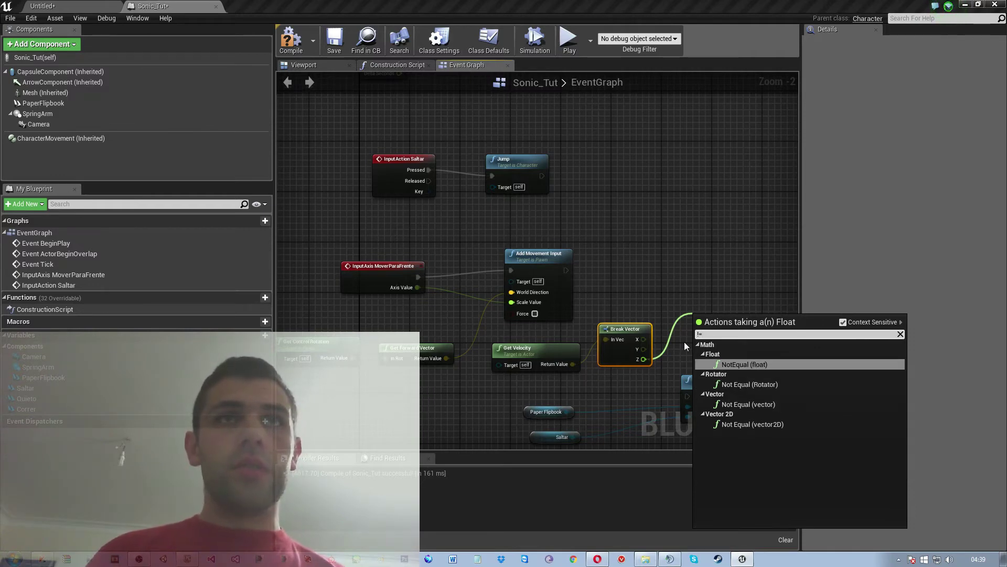
key(Return)
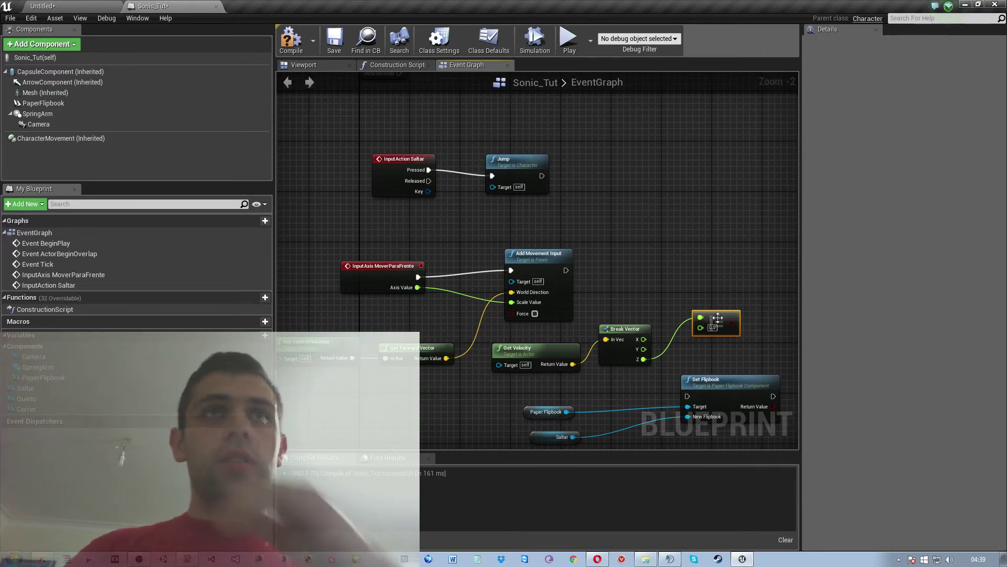
drag(718, 316, 712, 342)
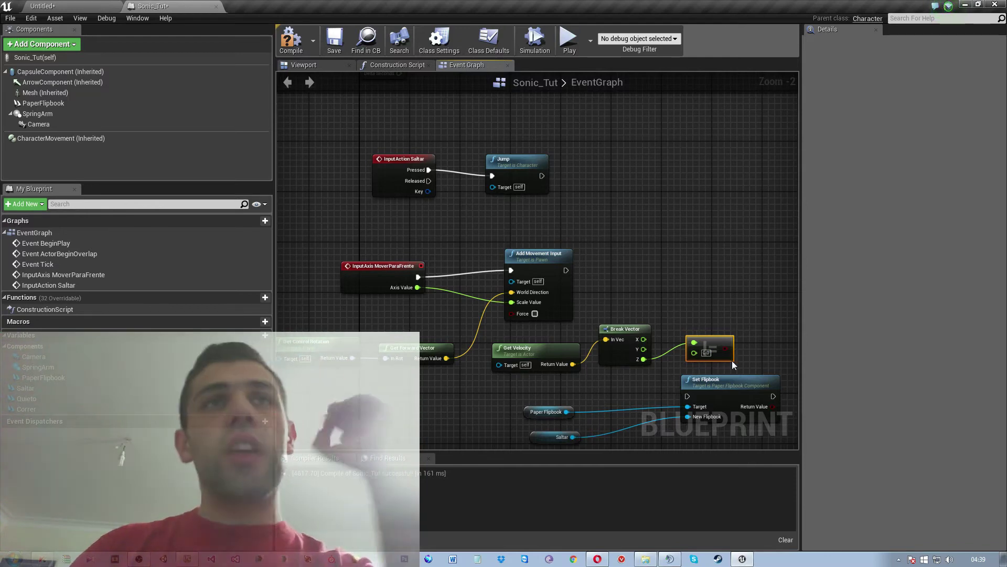
right_drag(750, 361, 698, 333)
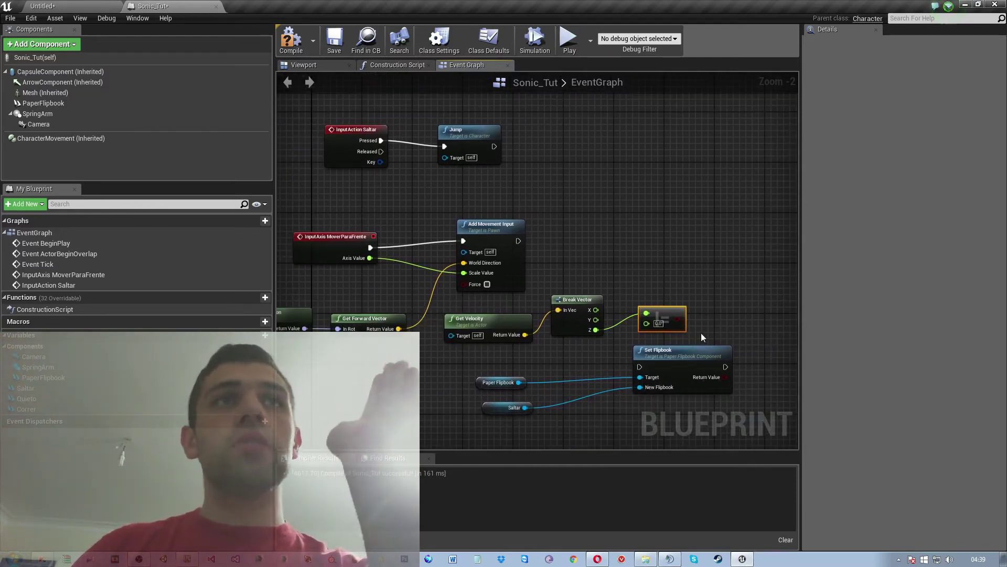
drag(677, 318, 702, 291)
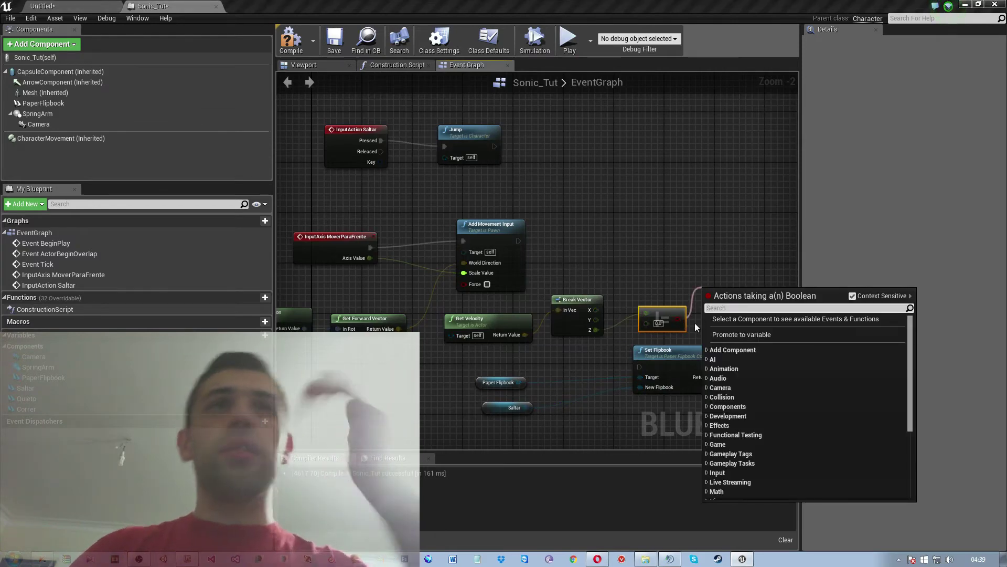
- Add a Branch after Add Movement Input, with the NotEqual result as its Condition
text(branch)
key(Return)
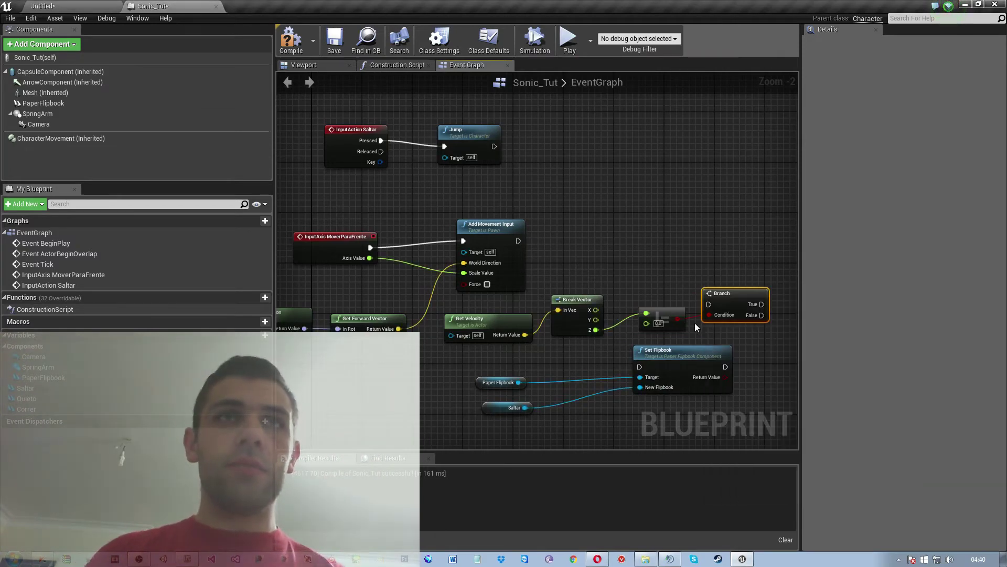
drag(719, 290, 687, 222)
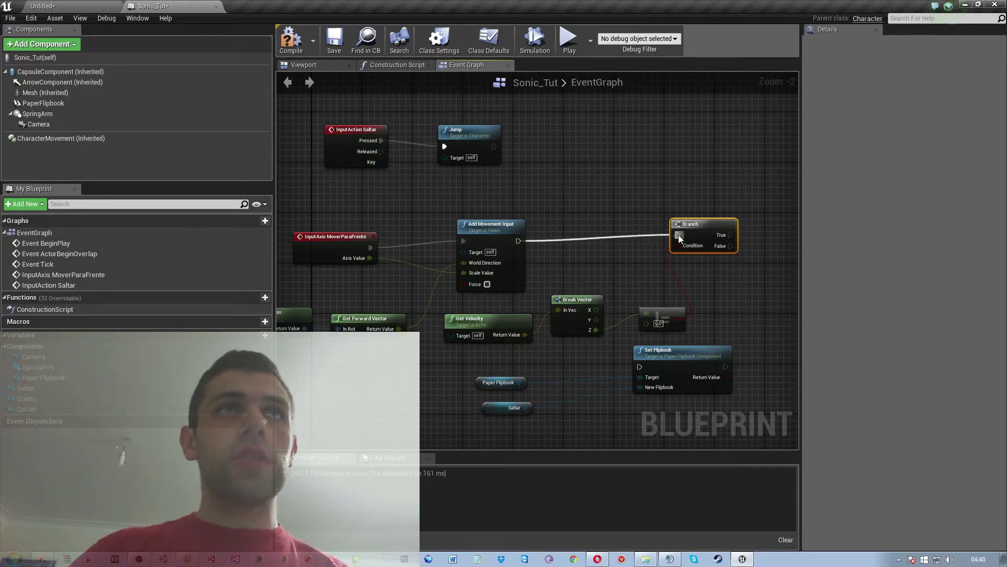
drag(518, 240, 678, 235)
right_drag(763, 306, 644, 302)
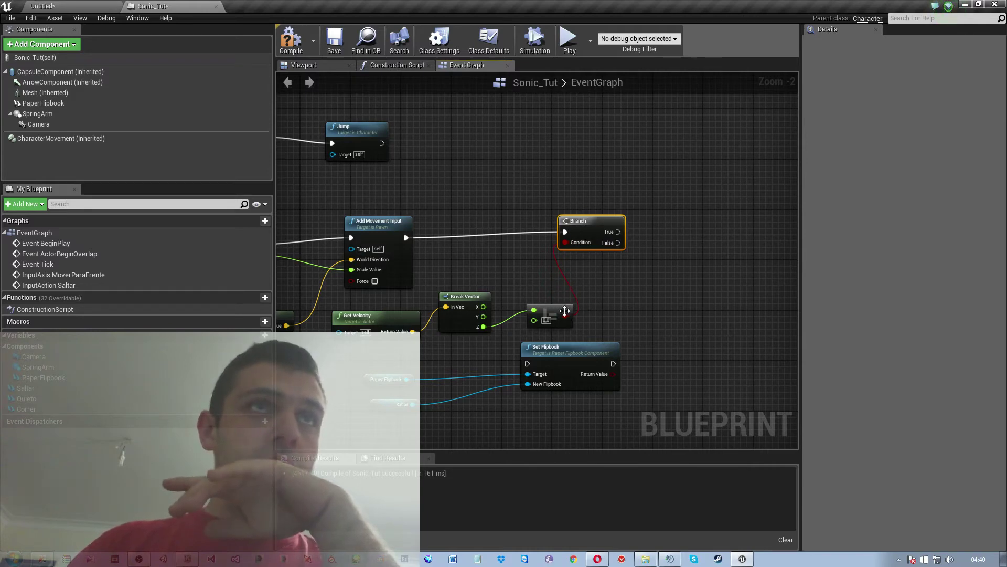
drag(560, 319, 564, 316)
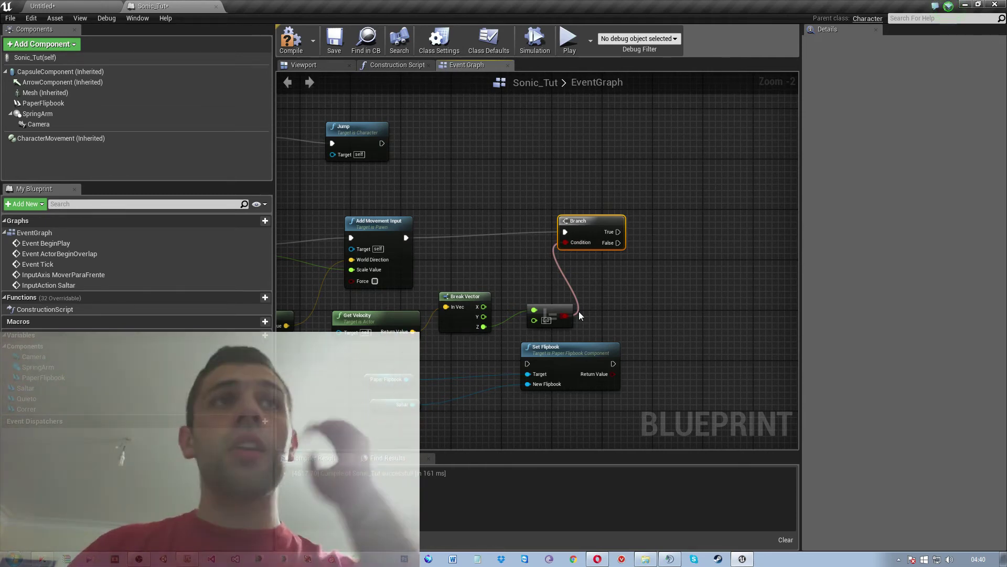
drag(579, 312, 578, 310)
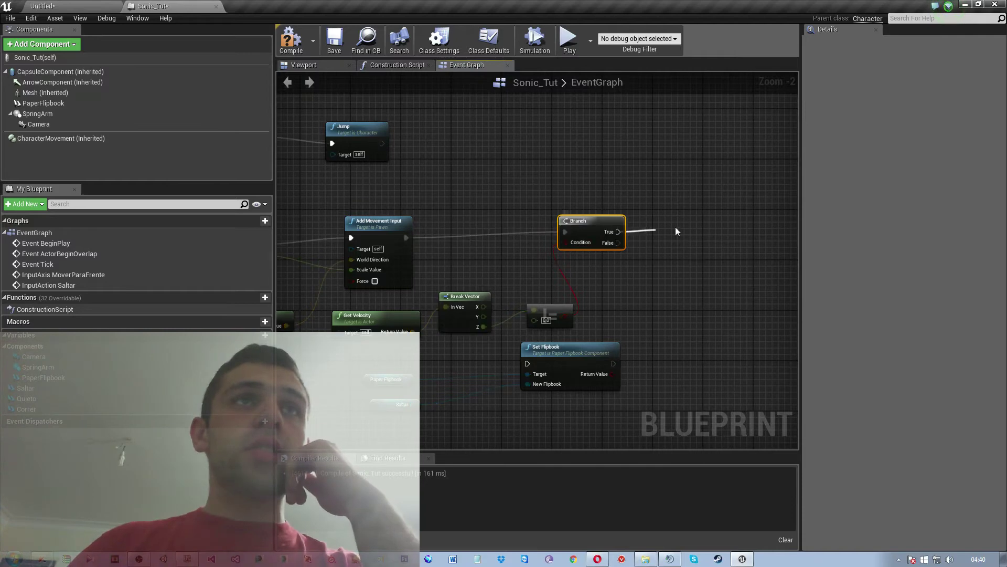
- Move the Set Flipbook group with its Paper Flipbook and Saltar getters beside the Branch's True output
drag(618, 233, 682, 231)
click(648, 236)
drag(619, 231, 663, 213)
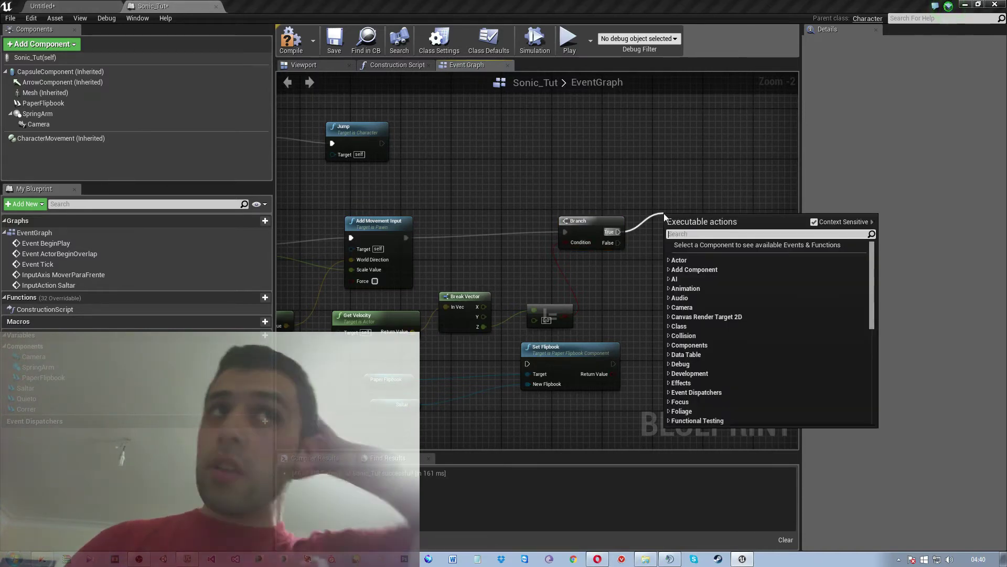
click(655, 242)
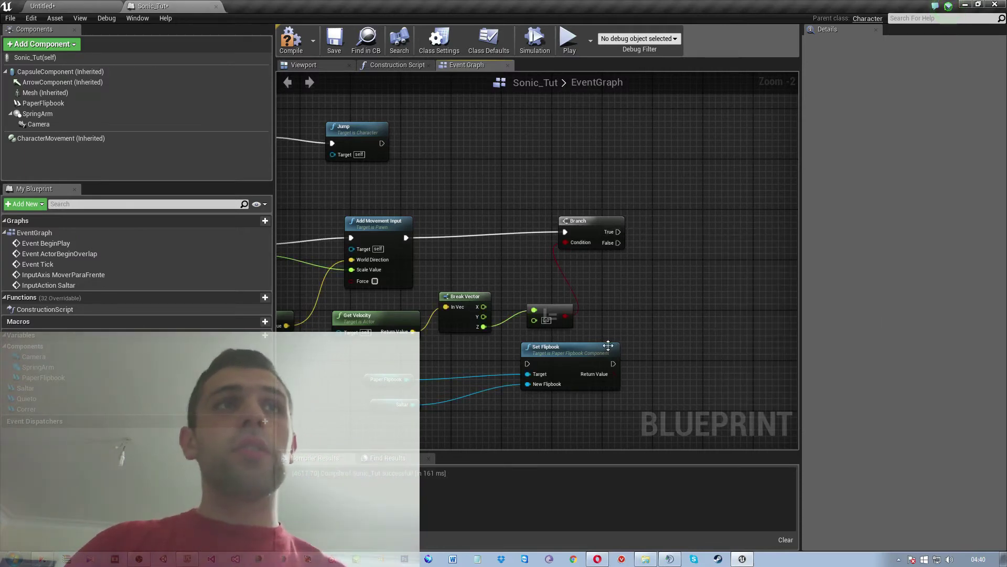
drag(615, 402, 364, 368)
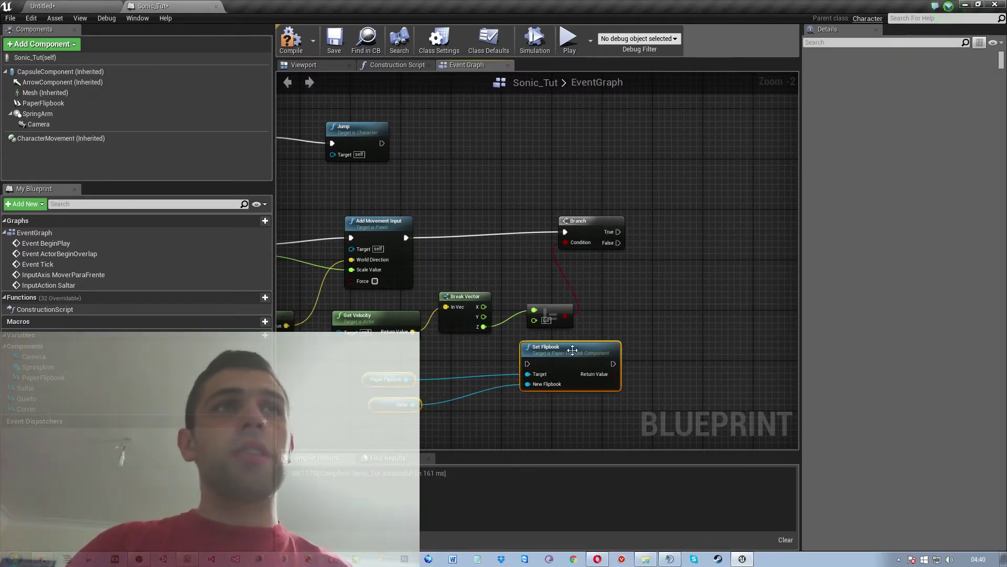
mouse_move(582, 351)
mouse_down()
mouse_move(765, 244)
mouse_move(764, 261)
mouse_up()
right_drag(725, 332, 644, 335)
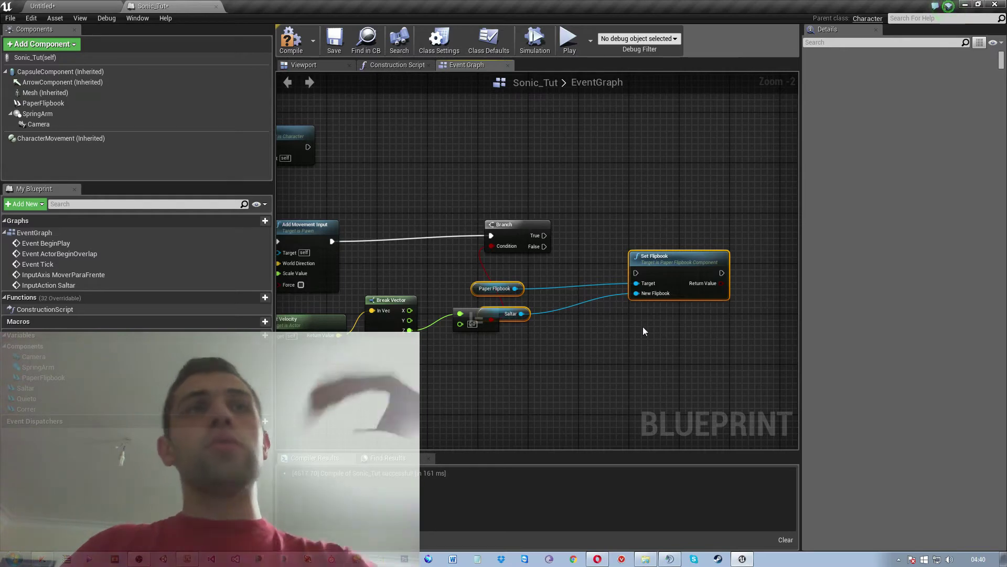
drag(683, 272, 739, 241)
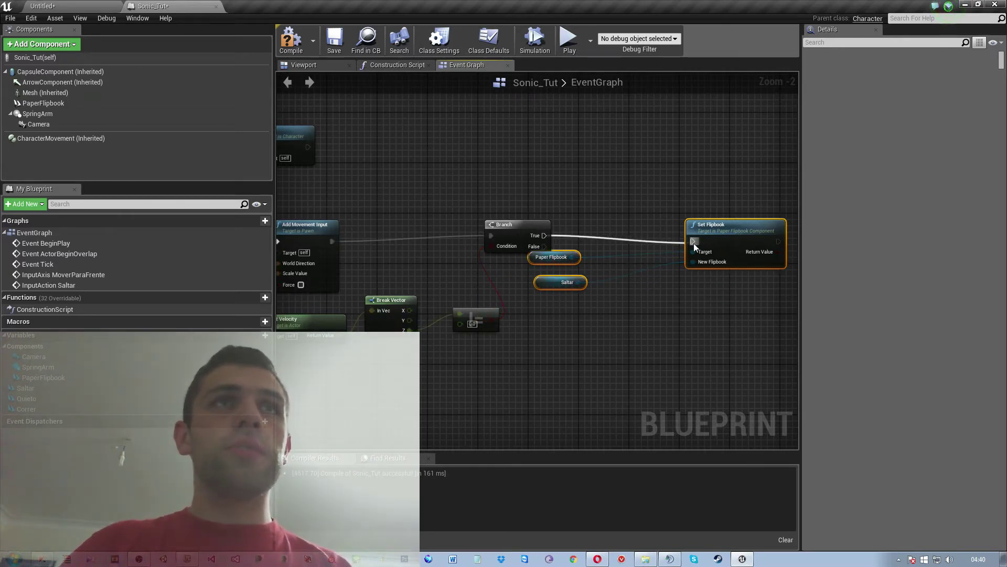
mouse_move(617, 316)
mouse_down()
mouse_move(584, 284)
mouse_move(650, 252)
mouse_up()
scroll(685, 335, down, 3)
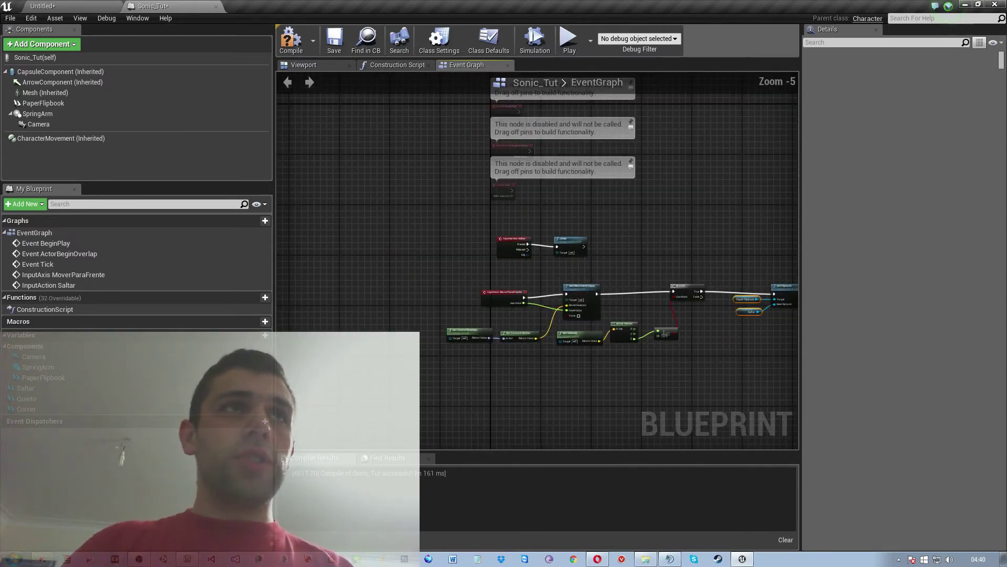
scroll(468, 346, up, 1)
scroll(493, 364, up, 1)
scroll(609, 319, up, 1)
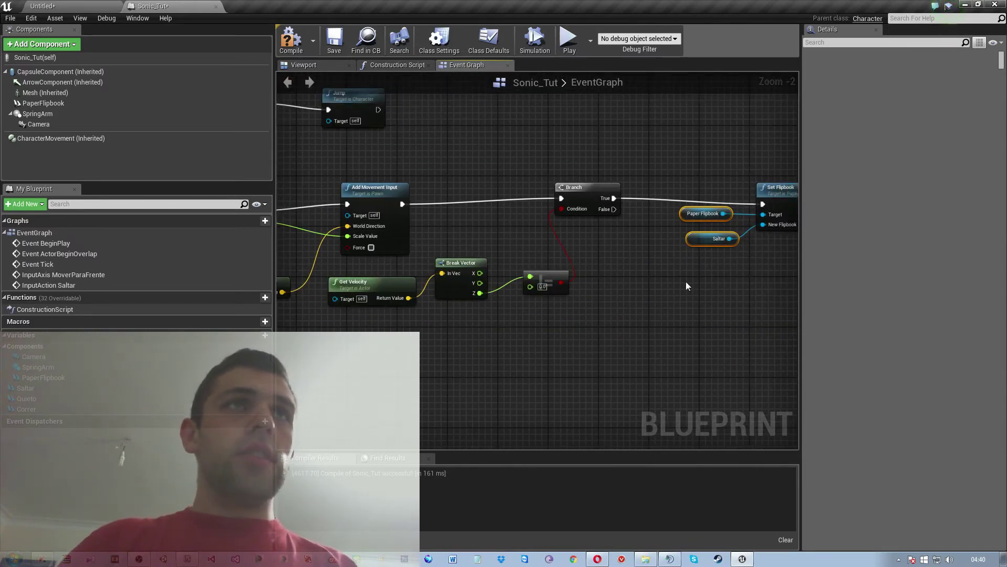
- Test Axis Value with an Equal (float) node and feed it into a second Branch
right_drag(687, 285, 470, 286)
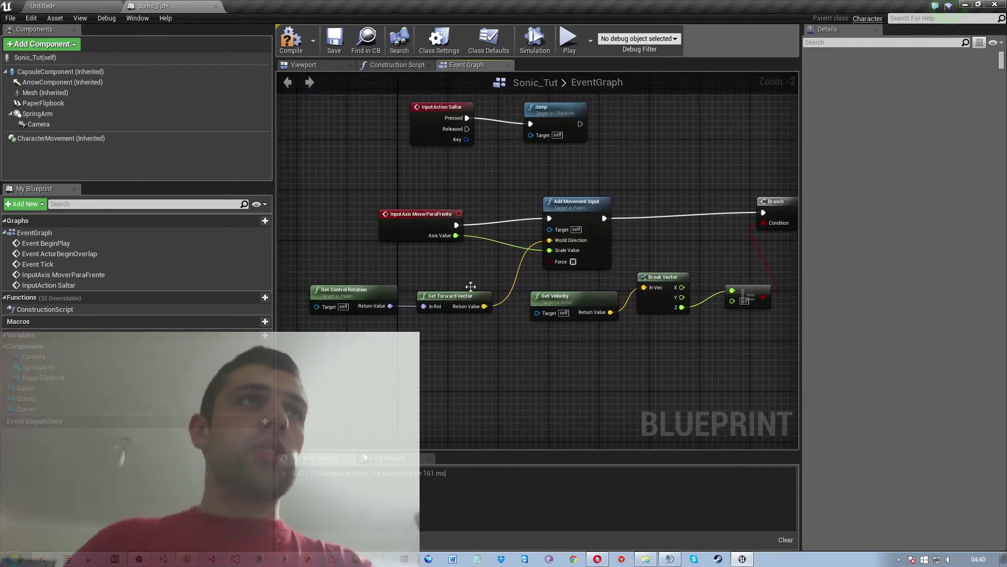
drag(541, 347, 540, 348)
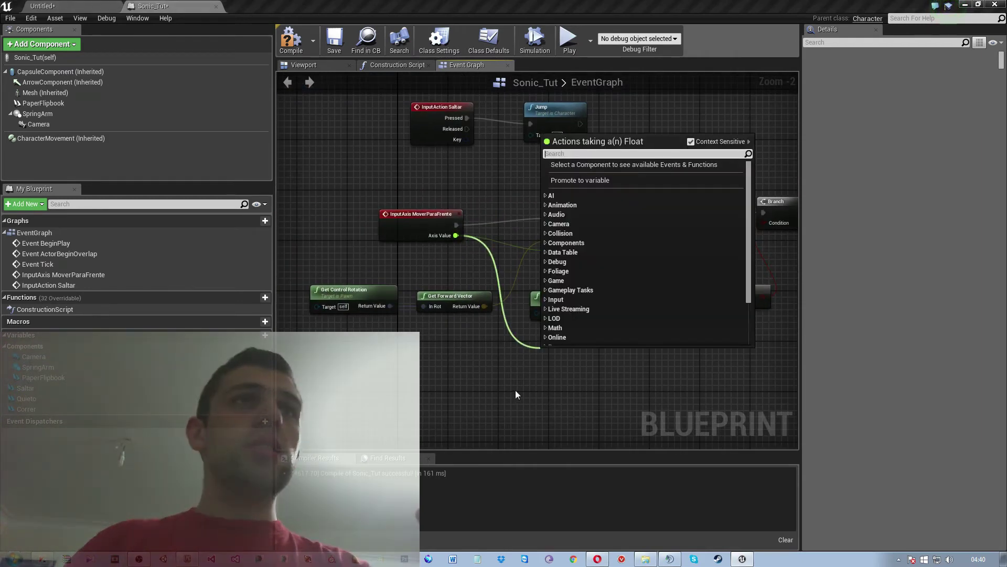
text(!)
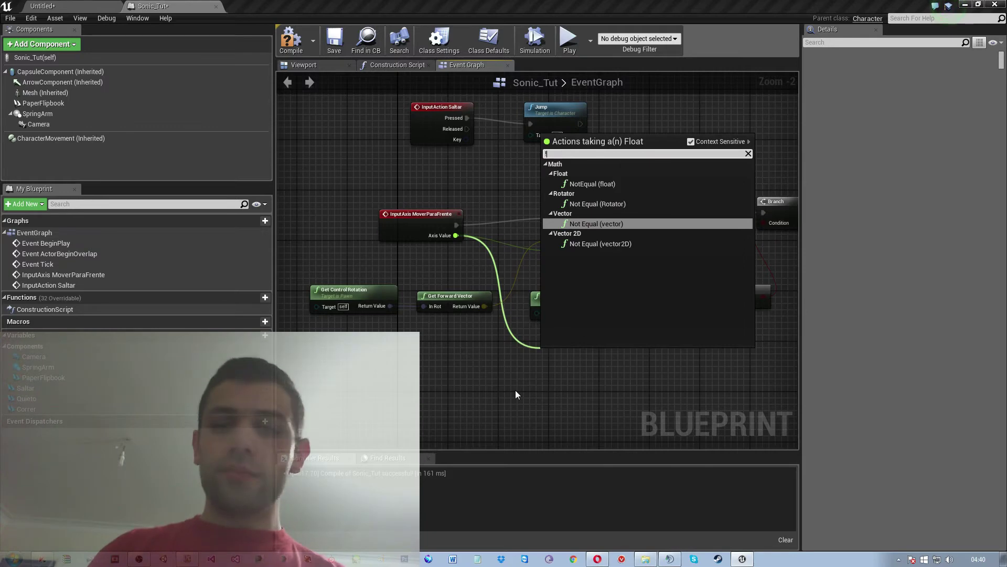
key(BackSpace)
text(==)
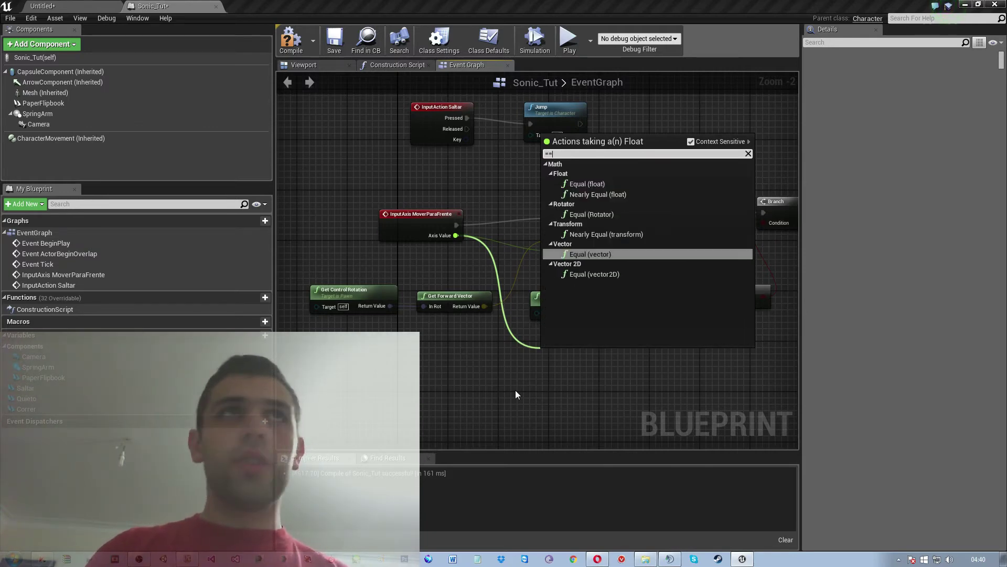
key(Up)
key(Up)
key(Up)
key(Up)
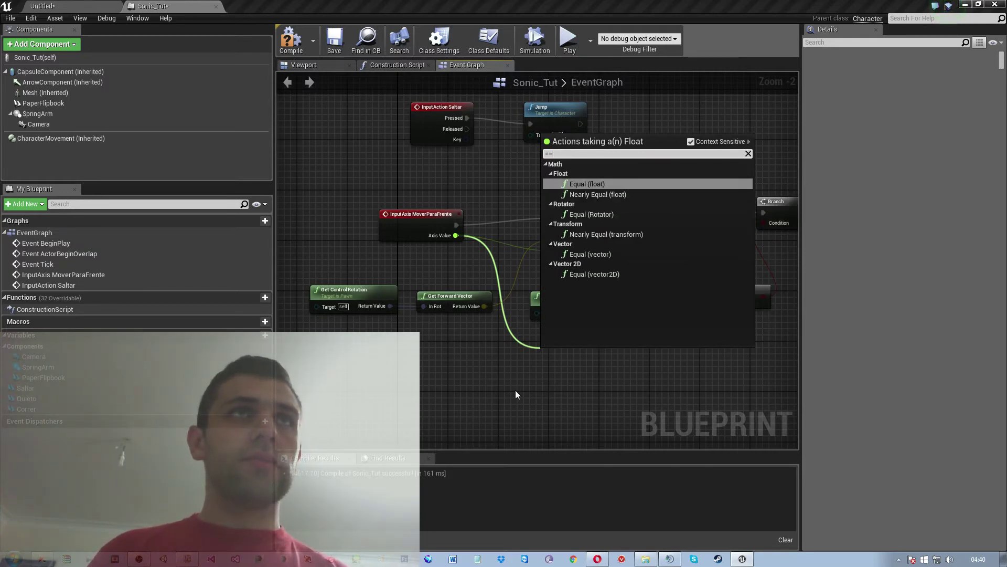
key(Return)
drag(545, 376, 746, 393)
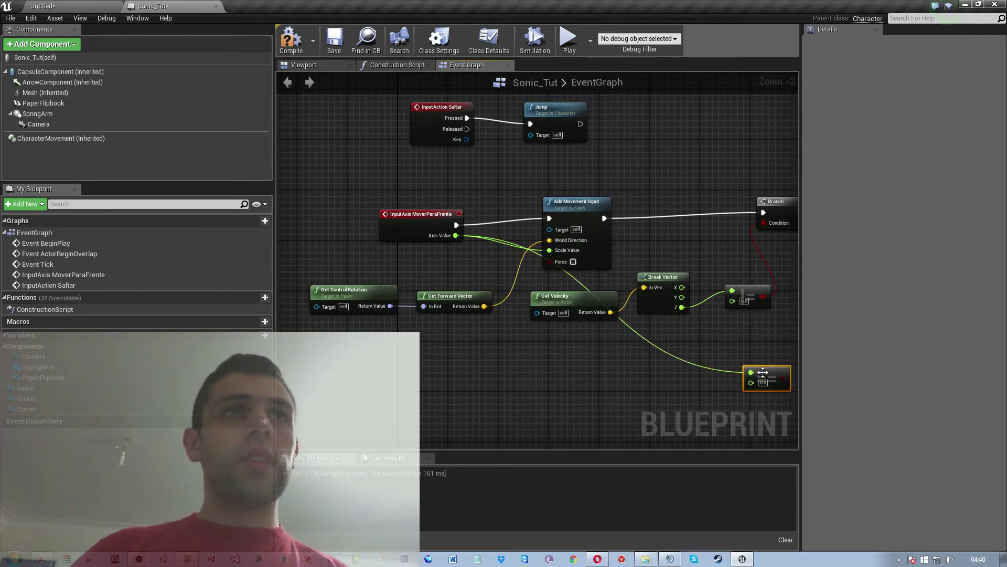
mouse_move(747, 393)
right_down()
mouse_move(497, 294)
mouse_move(534, 277)
right_up()
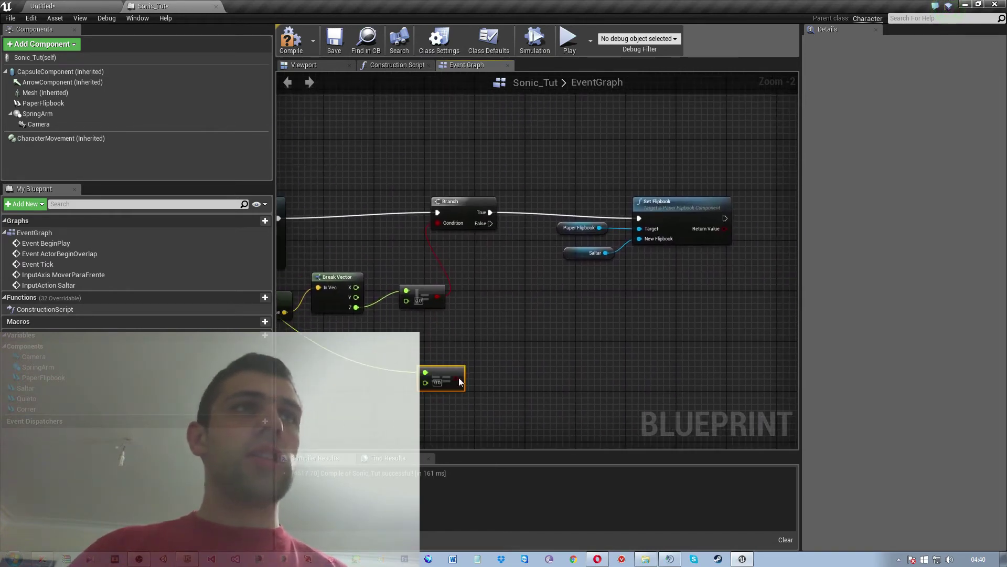
drag(490, 323, 512, 325)
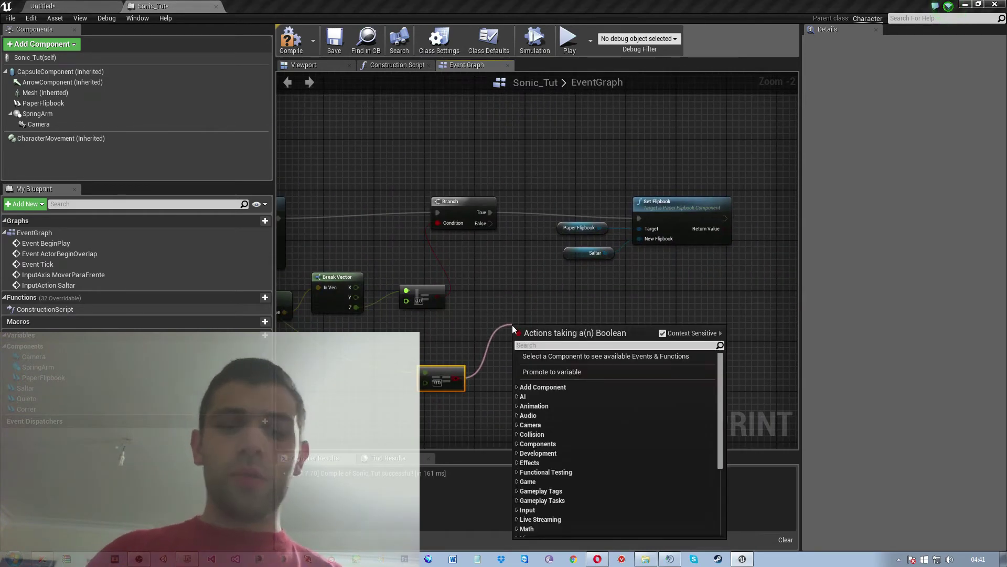
text(bra)
key(Return)
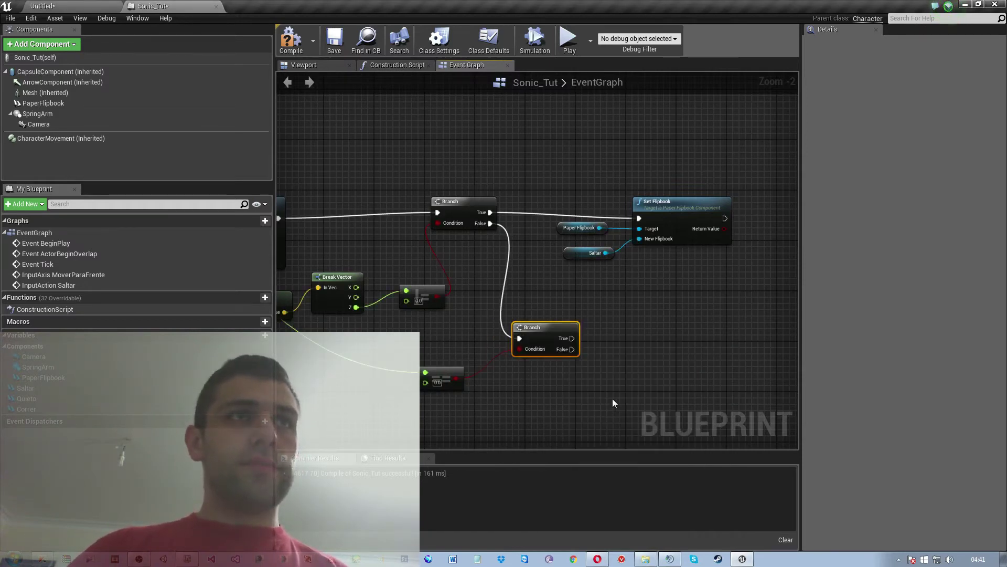
- Duplicate the Set Flipbook, Paper Flipbook and Saltar nodes beside the lower Branch, deleting the Saltar copy
right_drag(612, 398, 479, 420)
right_drag(549, 407, 597, 387)
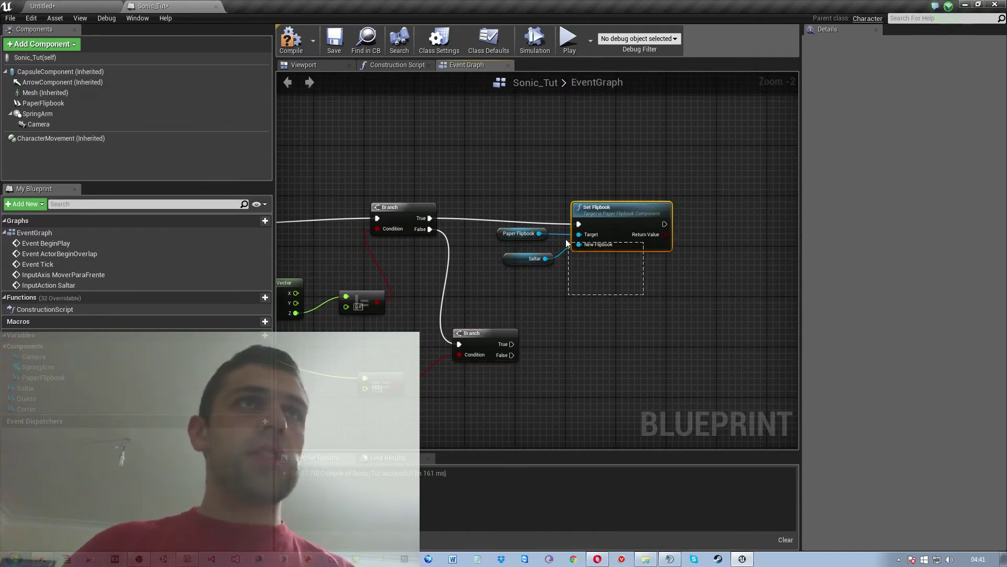
drag(566, 242, 540, 231)
right_click(616, 209)
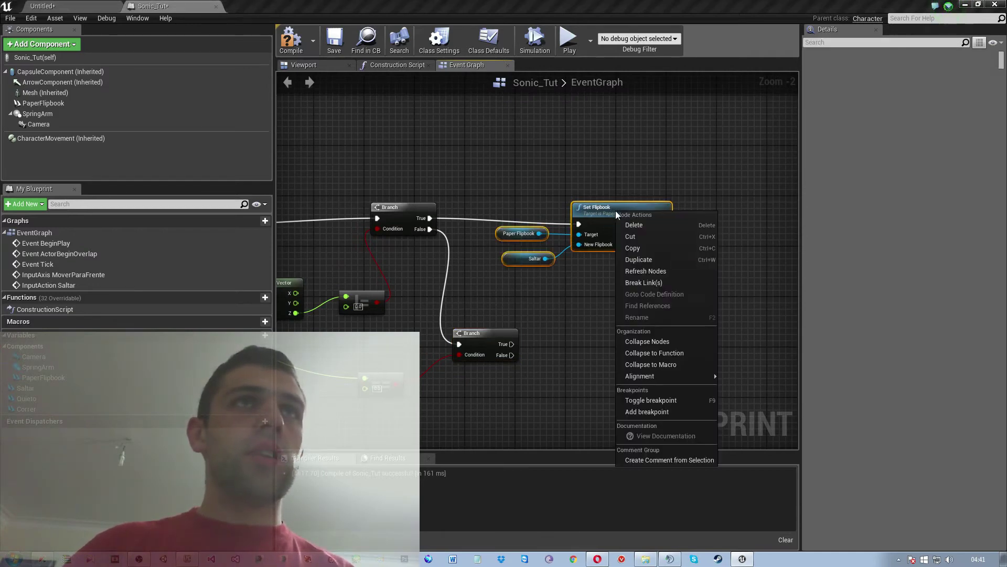
click(644, 261)
drag(704, 207, 660, 349)
right_drag(661, 348, 669, 225)
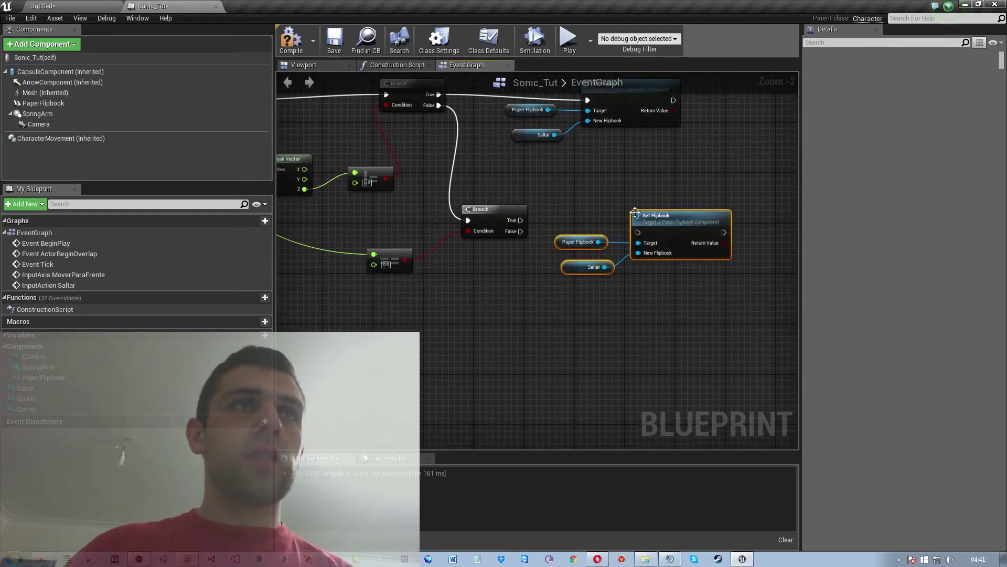
drag(670, 225, 650, 256)
right_click(542, 300)
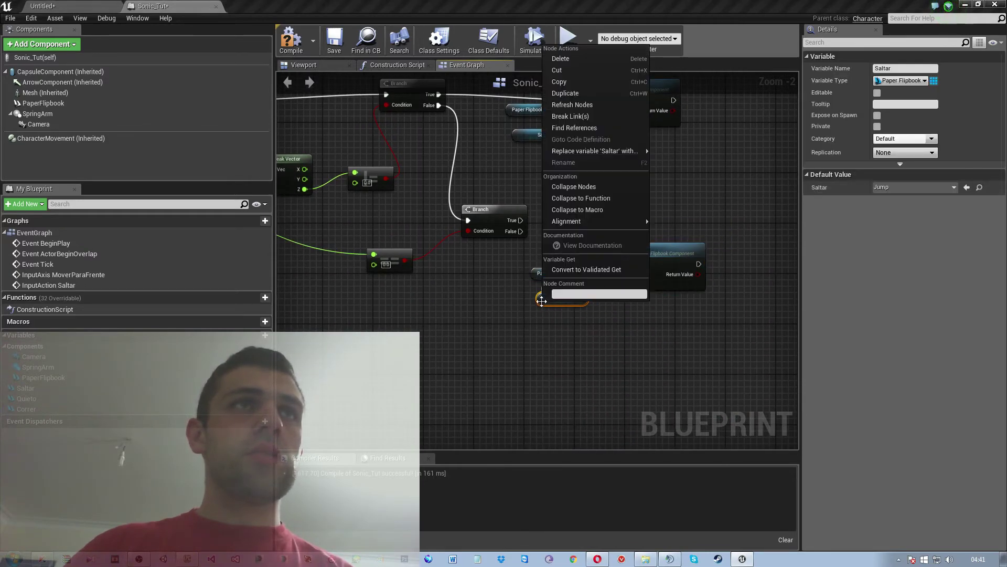
click(570, 59)
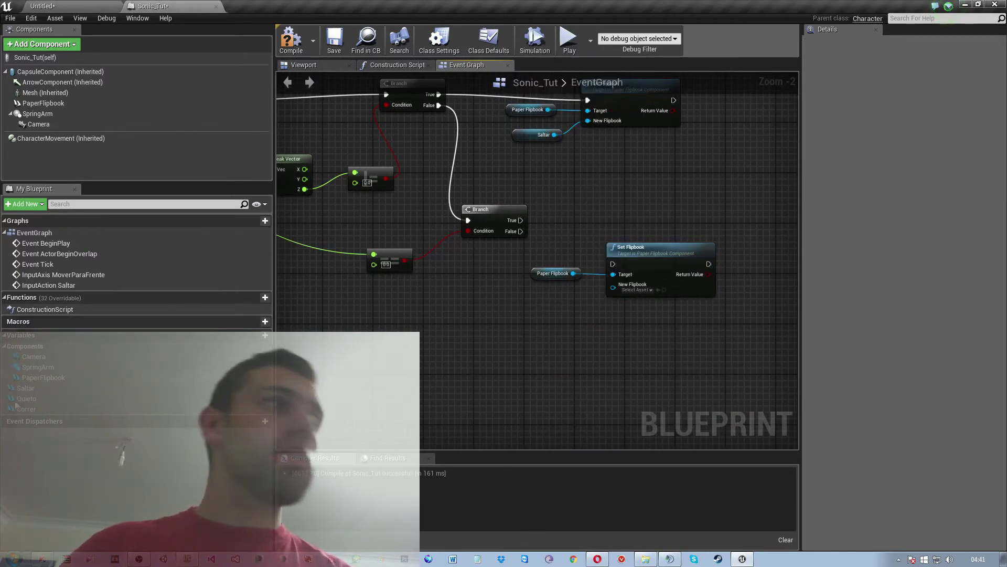
- Plug Quieto into the copy's New Flipbook and drive it from the lower Branch's True output
drag(26, 399, 618, 289)
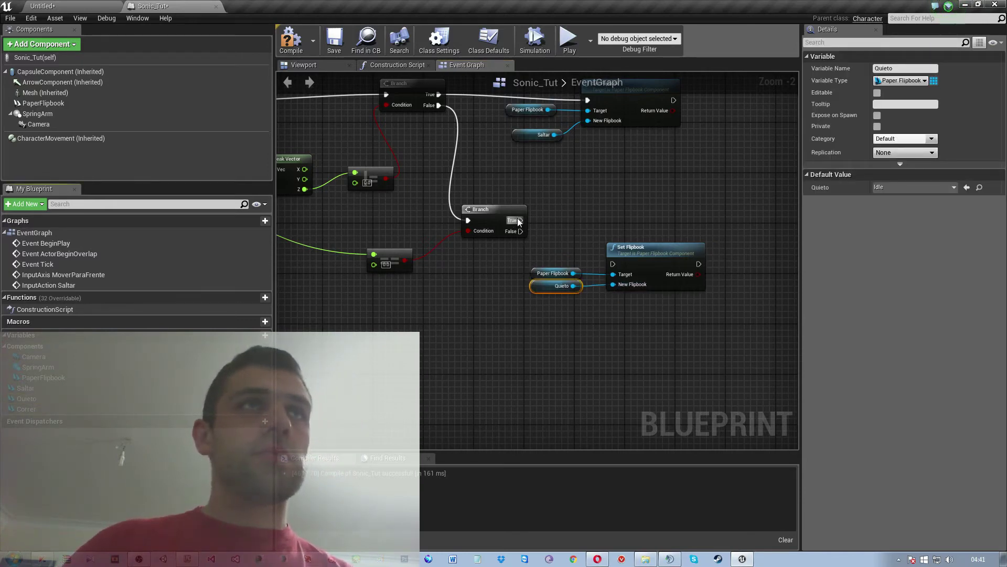
mouse_move(520, 219)
mouse_down()
mouse_move(624, 263)
mouse_move(613, 268)
mouse_up()
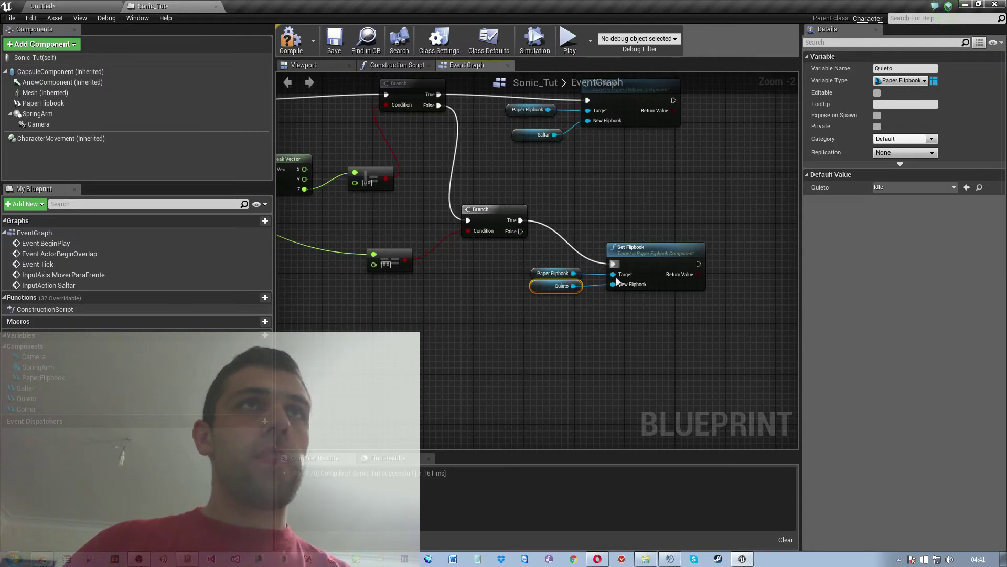
drag(640, 334, 560, 259)
drag(639, 254, 664, 216)
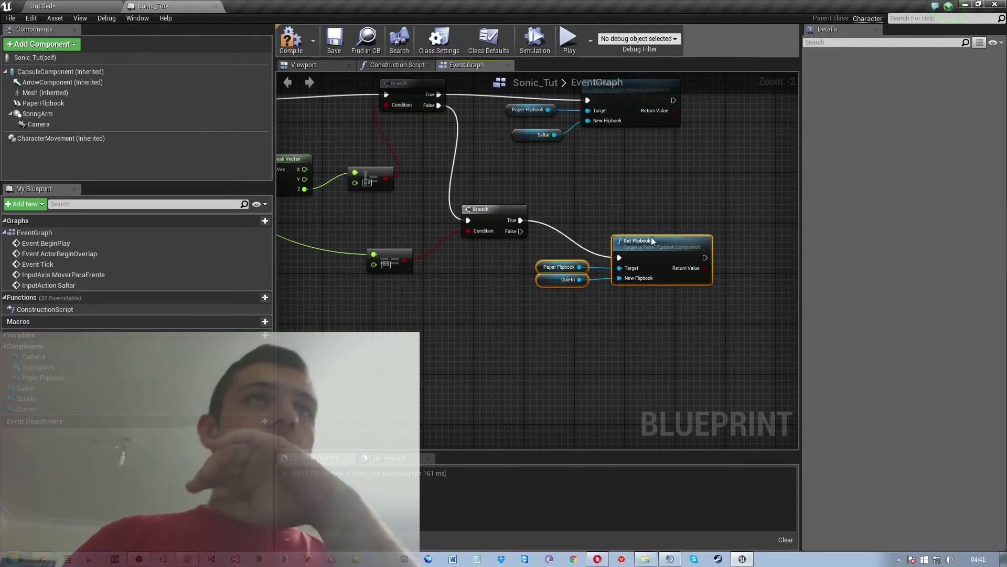
click(666, 200)
right_drag(502, 330, 861, 371)
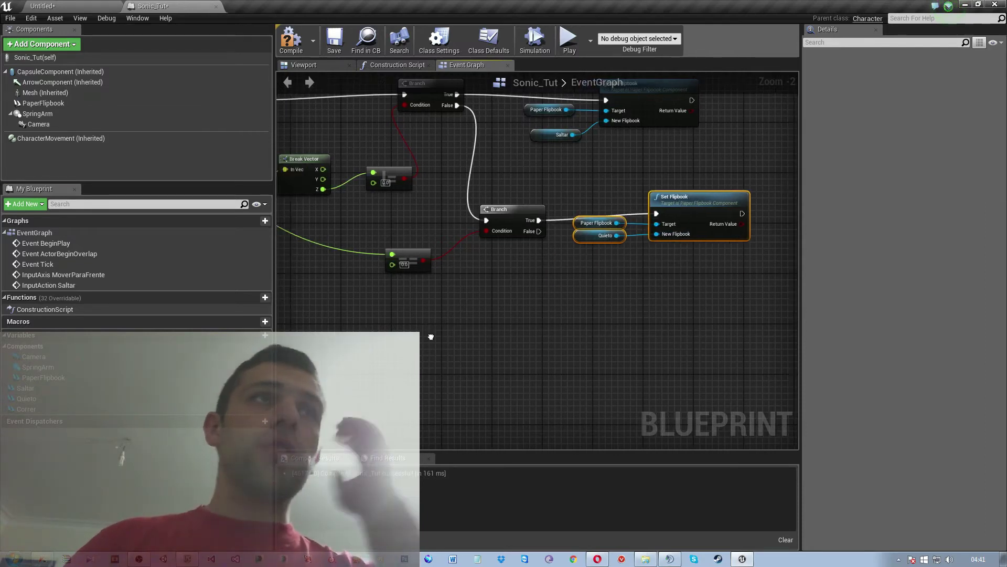
right_drag(503, 330, 542, 359)
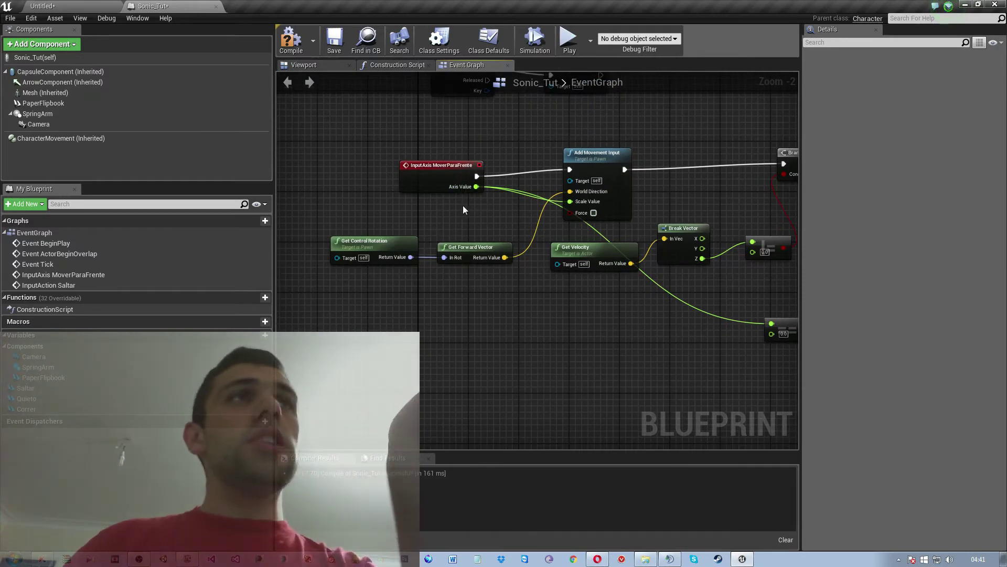
click(440, 168)
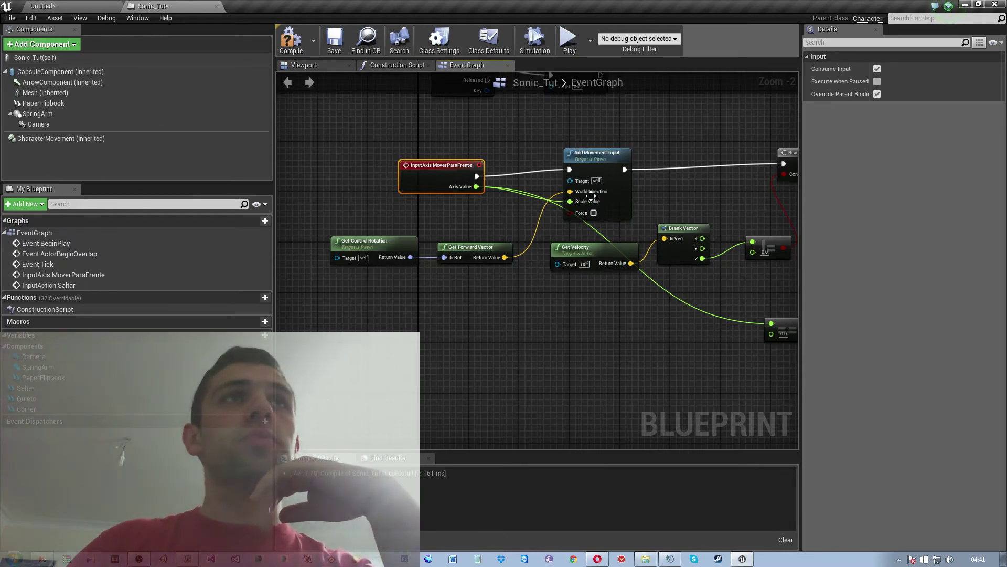
right_drag(656, 330, 537, 330)
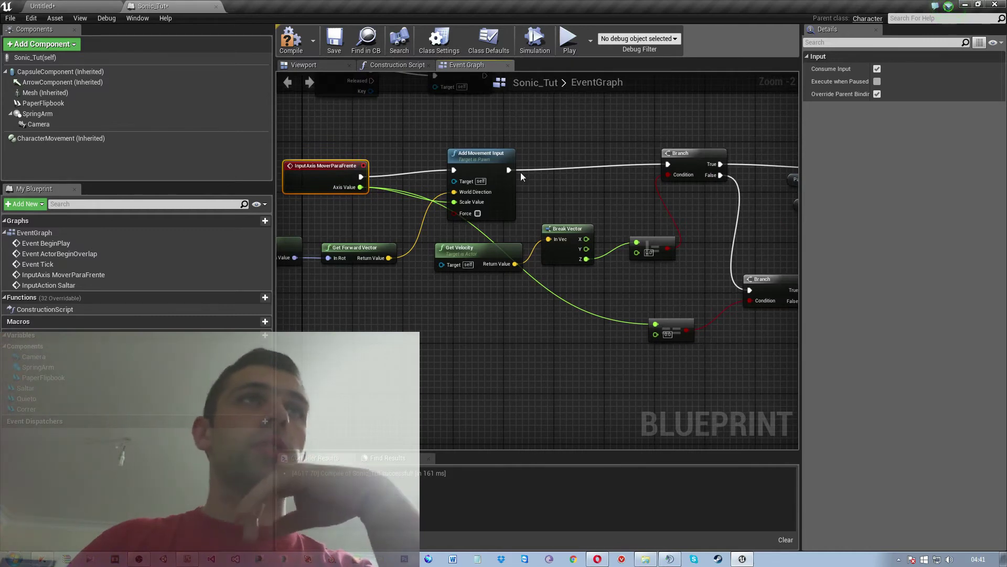
right_drag(695, 379, 578, 369)
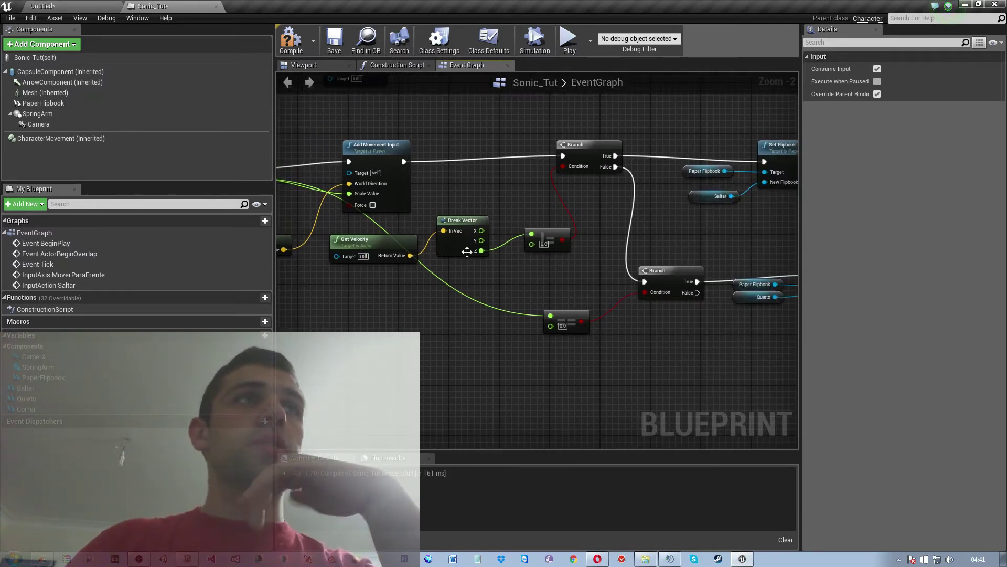
right_drag(596, 282, 556, 288)
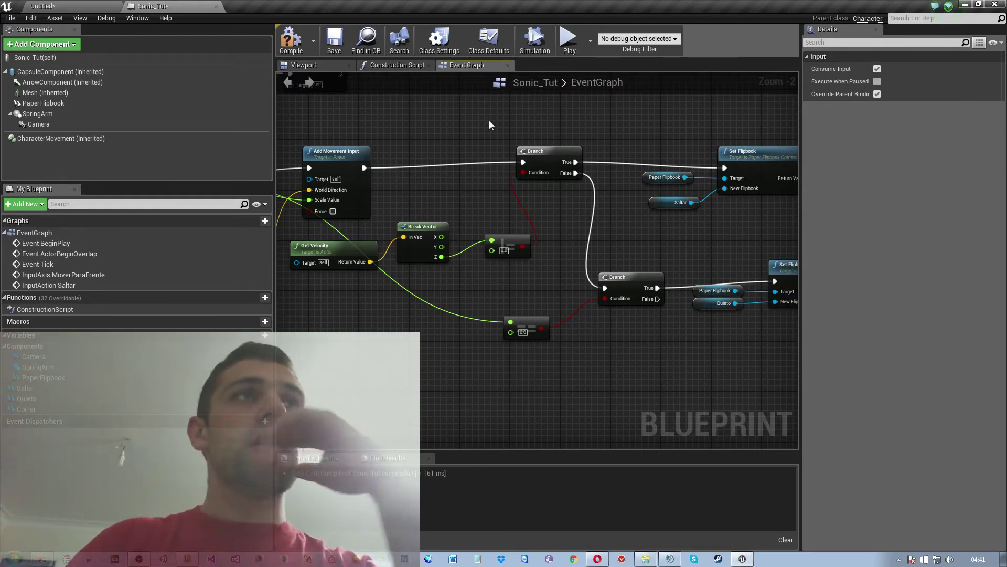
right_drag(562, 236, 495, 239)
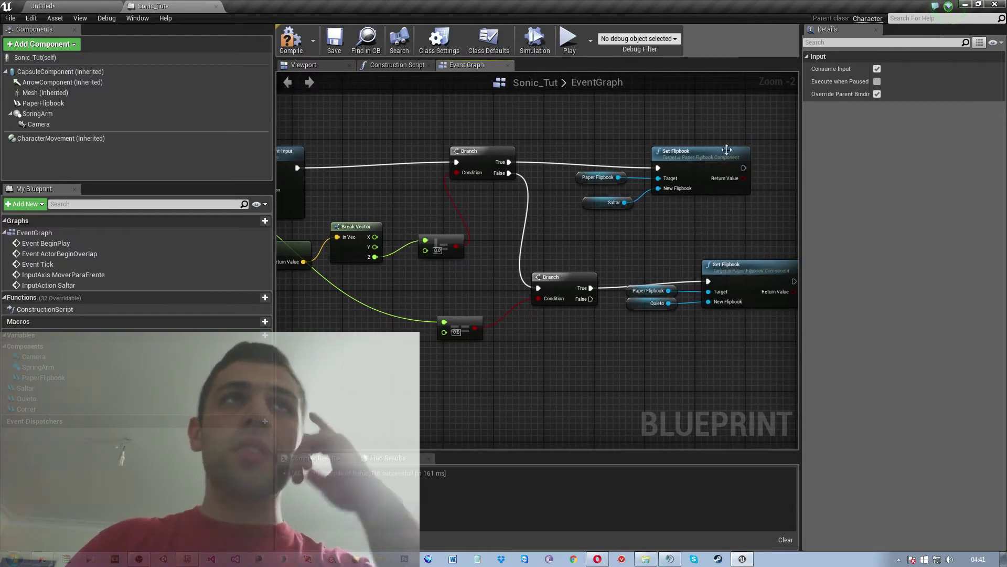
right_drag(619, 237, 655, 184)
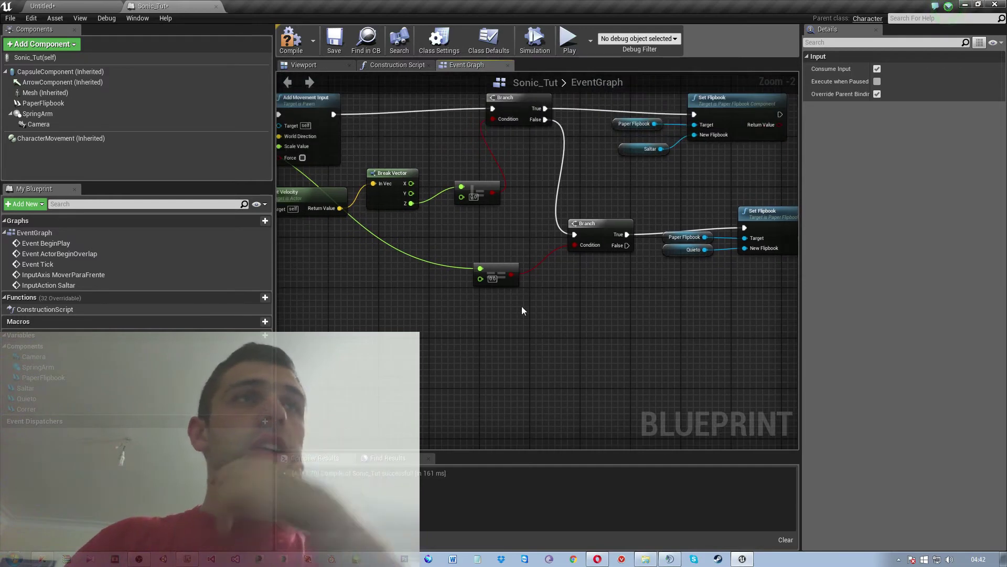
mouse_move(464, 295)
right_down()
mouse_move(649, 295)
mouse_move(599, 303)
right_up()
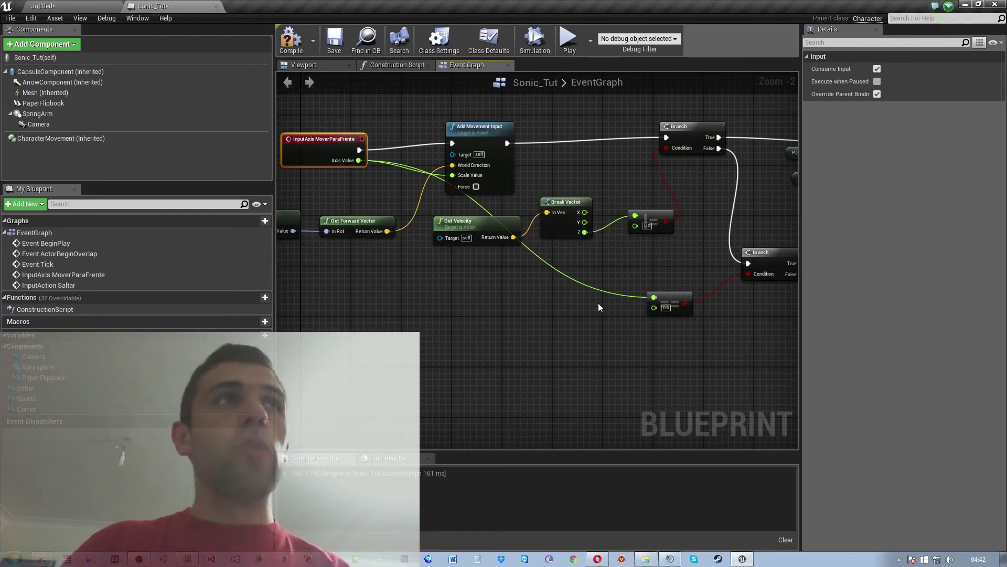
mouse_move(720, 363)
right_down()
mouse_move(589, 358)
mouse_move(557, 266)
right_up()
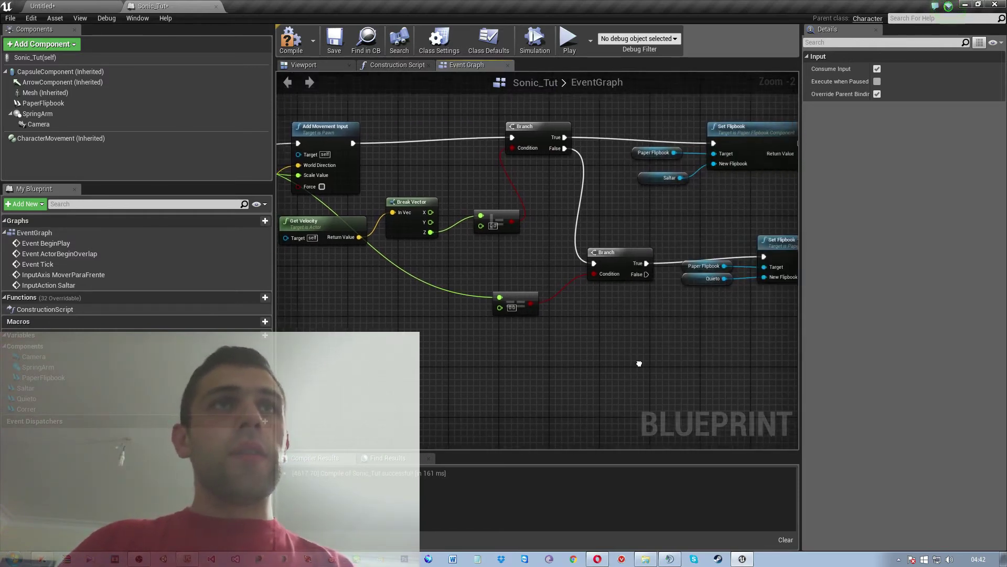
mouse_move(471, 345)
right_down()
mouse_move(531, 298)
mouse_move(617, 318)
mouse_move(584, 323)
right_up()
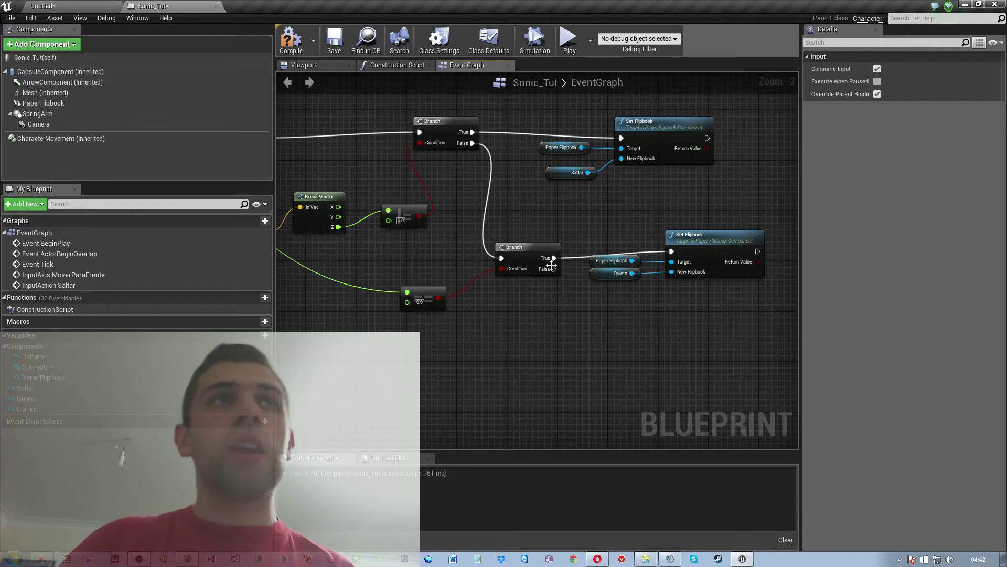
- Add a float greater-than comparison on the MoverParaFrente Axis Value below the lower Branch
double_click(63, 274)
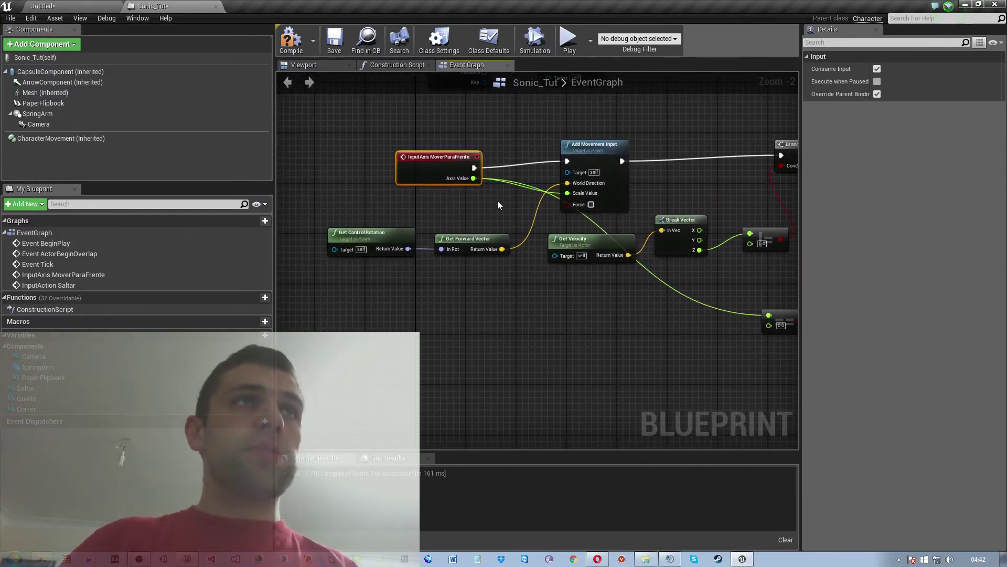
drag(473, 178, 589, 370)
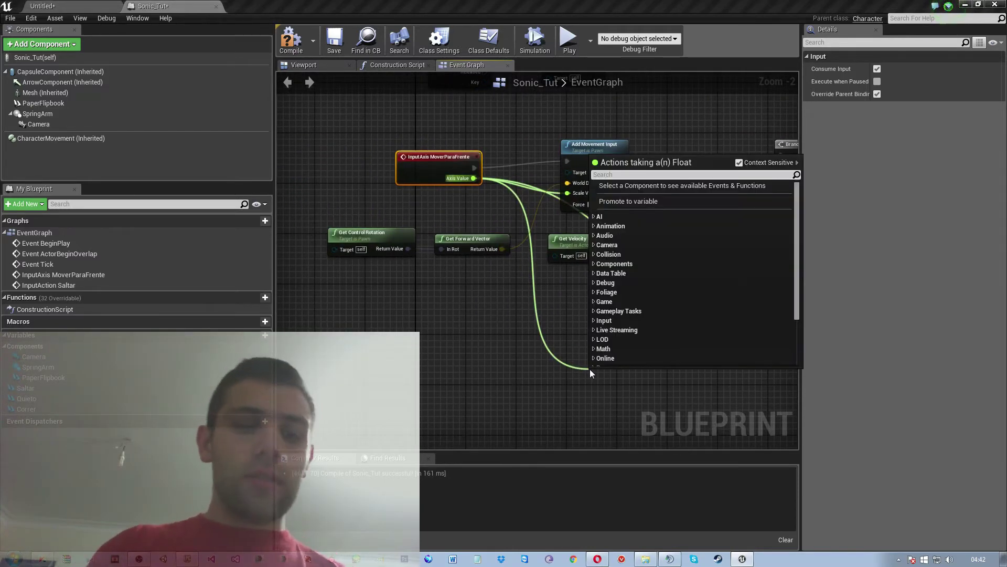
text(>)
key(Return)
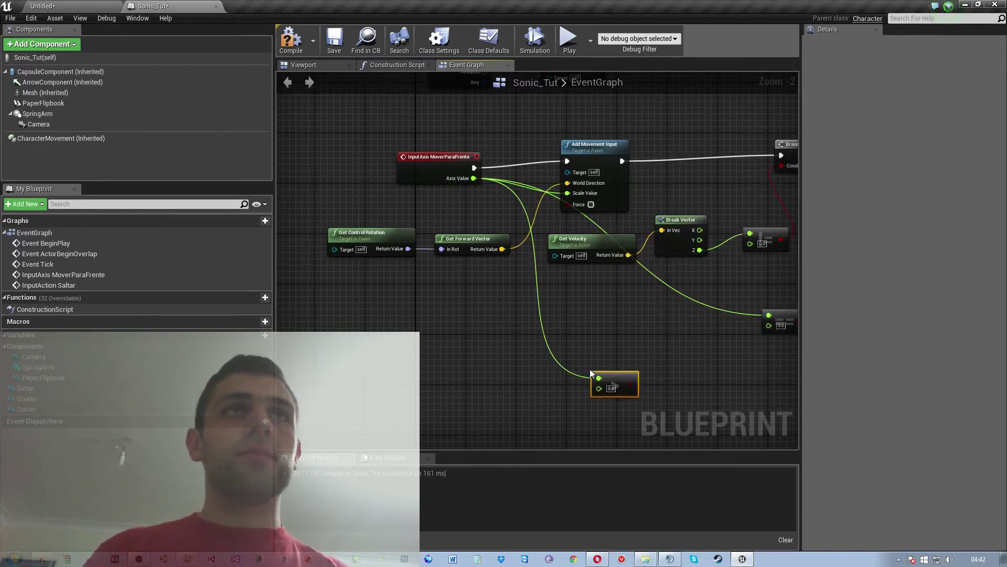
right_drag(672, 334, 448, 236)
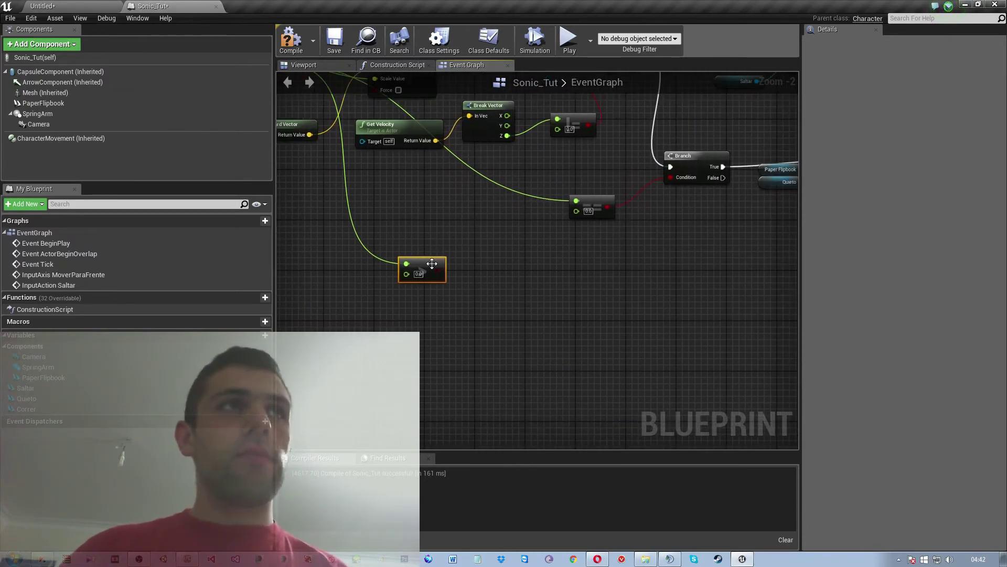
drag(432, 263, 675, 294)
right_drag(688, 263, 469, 292)
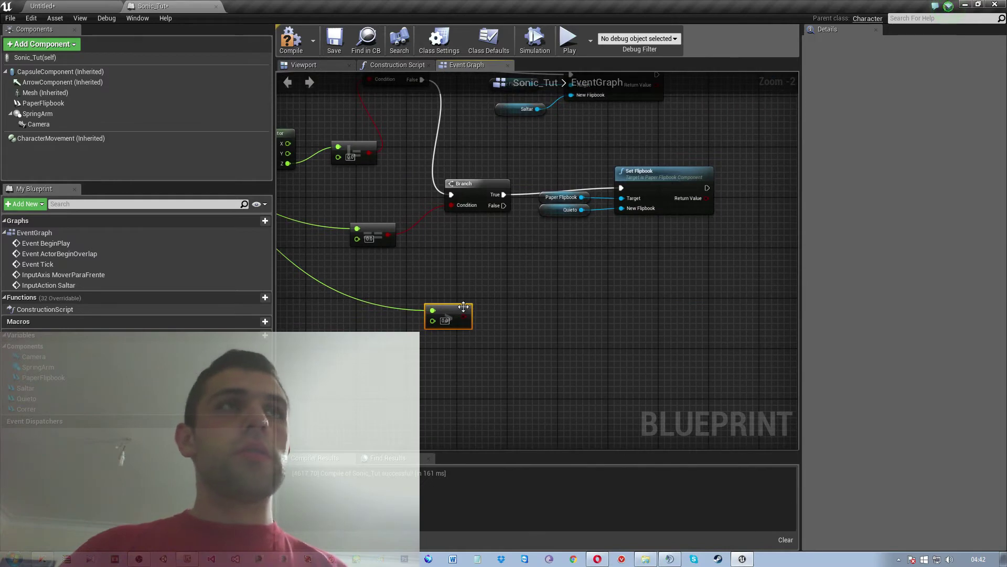
mouse_move(463, 306)
mouse_down()
mouse_move(629, 330)
mouse_move(610, 344)
mouse_move(655, 304)
mouse_up()
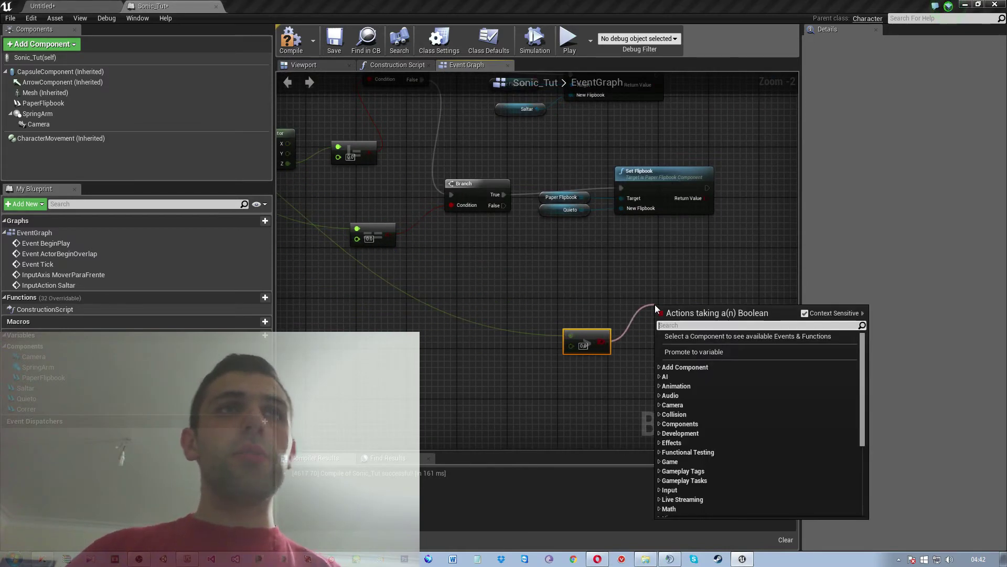
- Feed the greater-than result into a new third Branch node
text(bra)
key(Return)
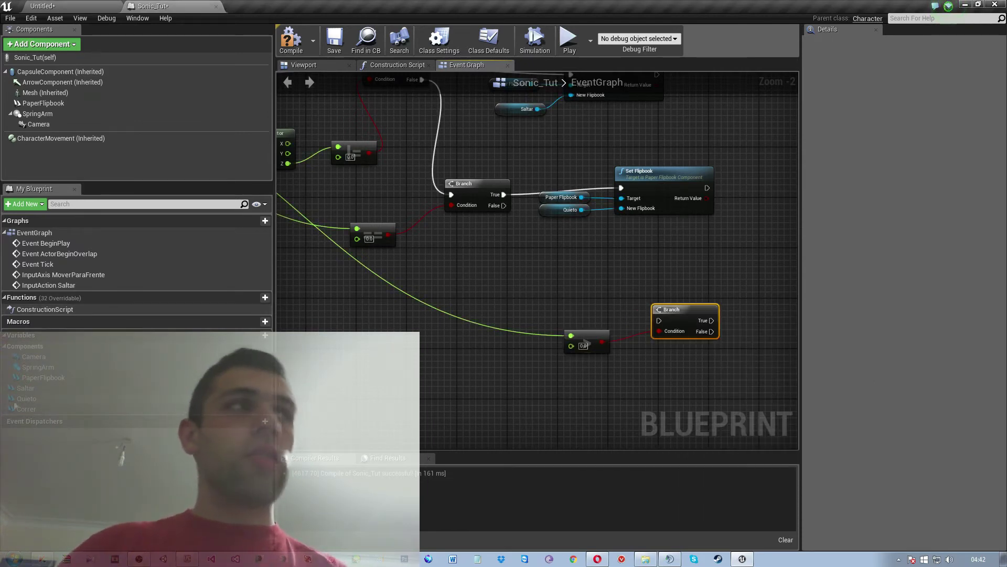
right_drag(458, 192, 466, 290)
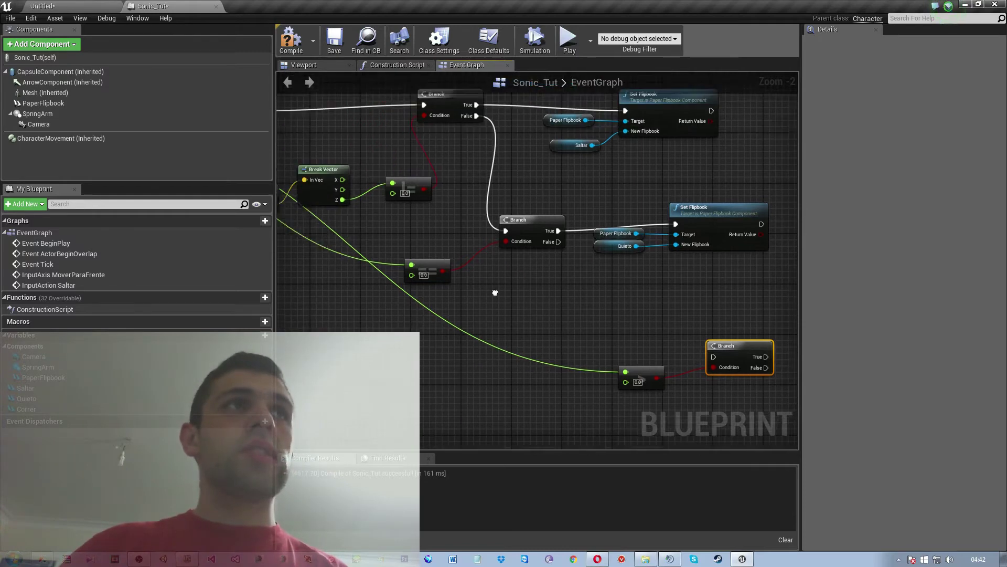
right_drag(534, 277, 451, 225)
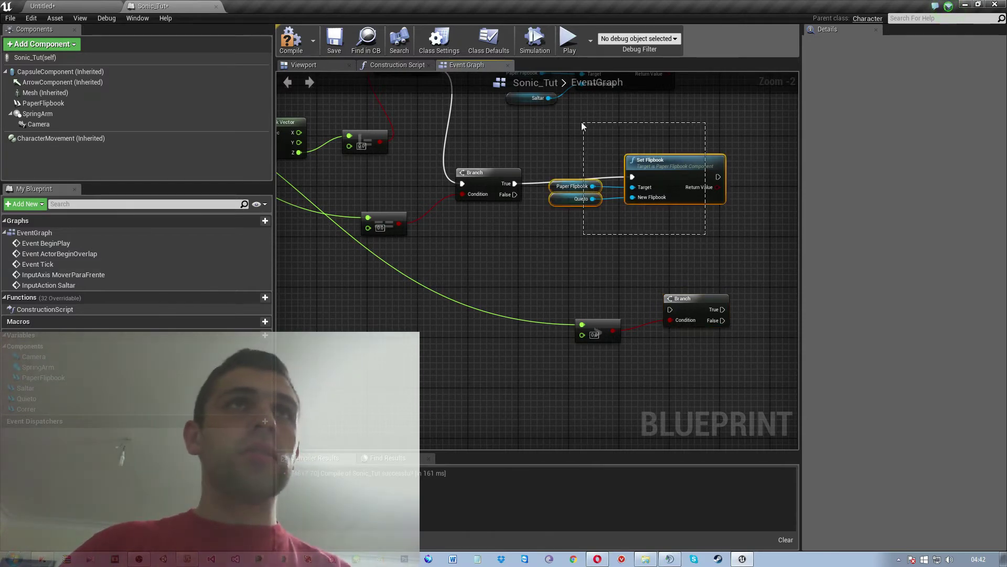
- Copy the Quieto Set Flipbook, swap in Correr, and run it on False into the third Branch
right_click(650, 158)
click(672, 210)
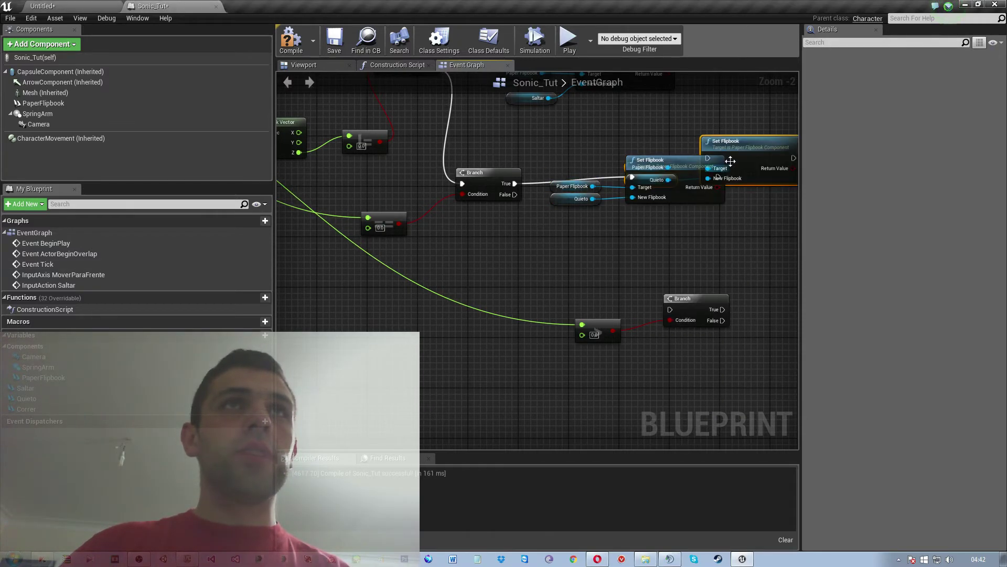
drag(730, 161, 586, 263)
click(504, 280)
right_click(497, 282)
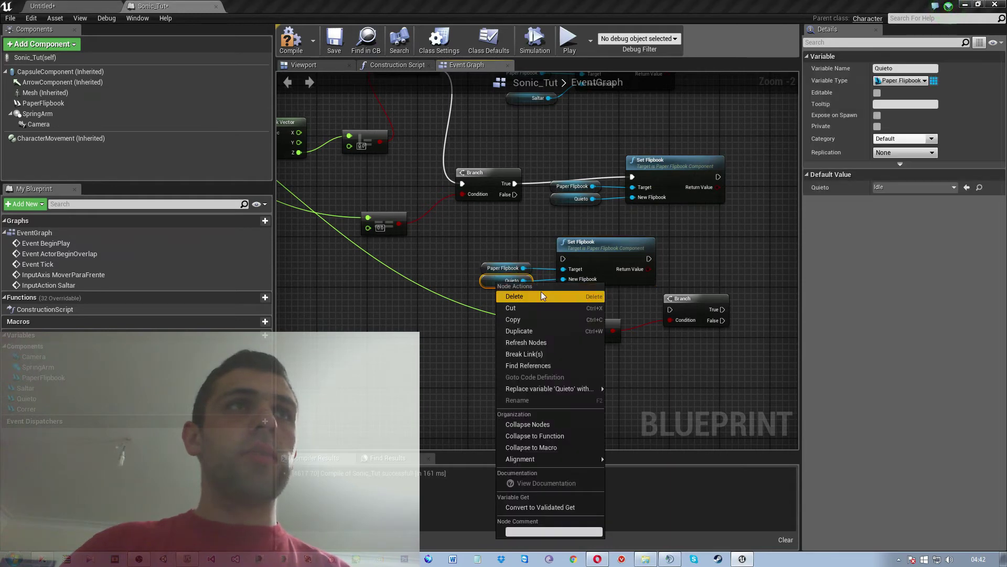
click(531, 297)
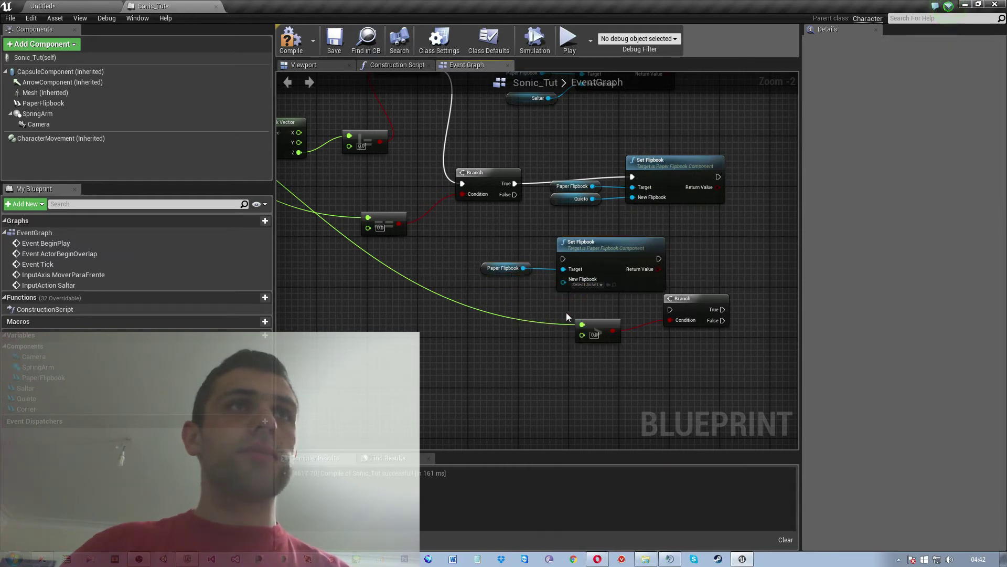
click(48, 412)
drag(571, 288, 577, 285)
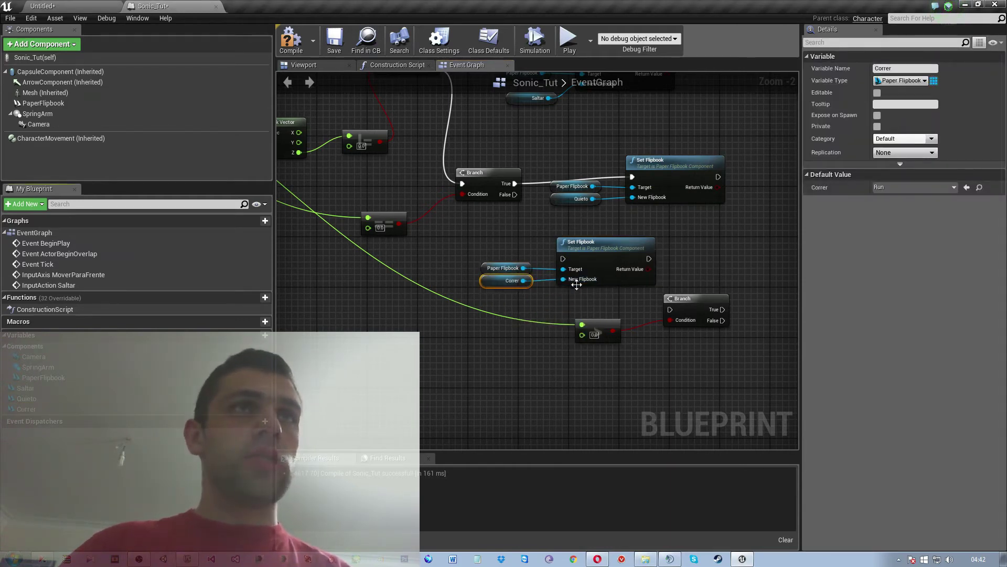
drag(516, 194, 560, 254)
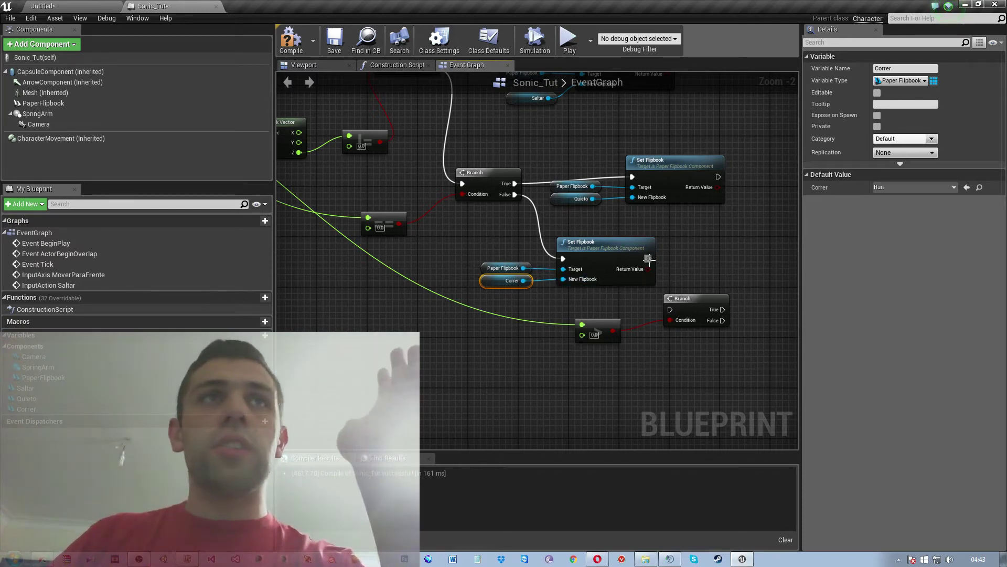
mouse_move(649, 258)
mouse_down()
mouse_move(670, 310)
mouse_move(729, 275)
mouse_move(722, 254)
mouse_up()
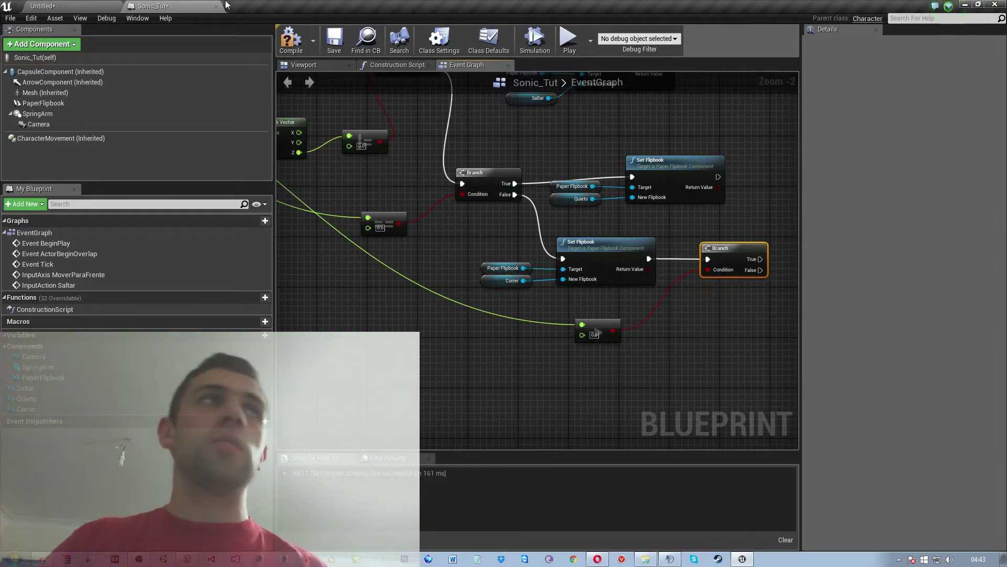
- Compile Sonic_Tut, then play the level running with D and jumping with space
click(289, 47)
click(42, 6)
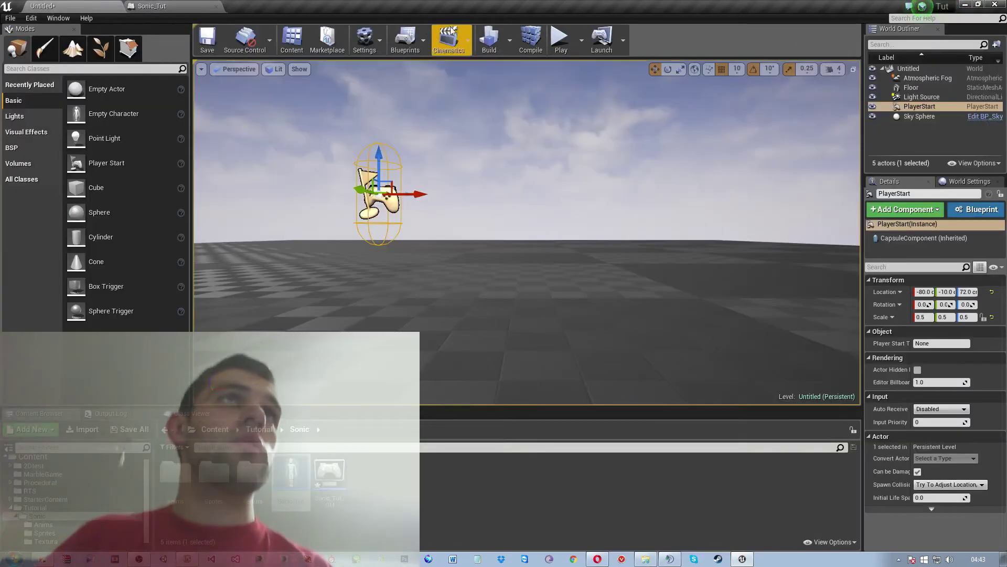
click(557, 44)
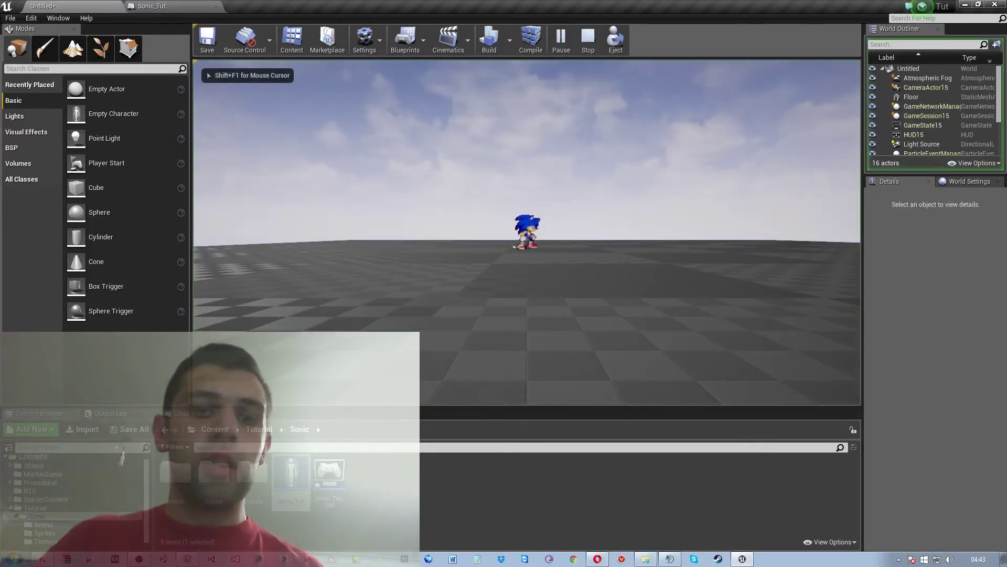
key(d)
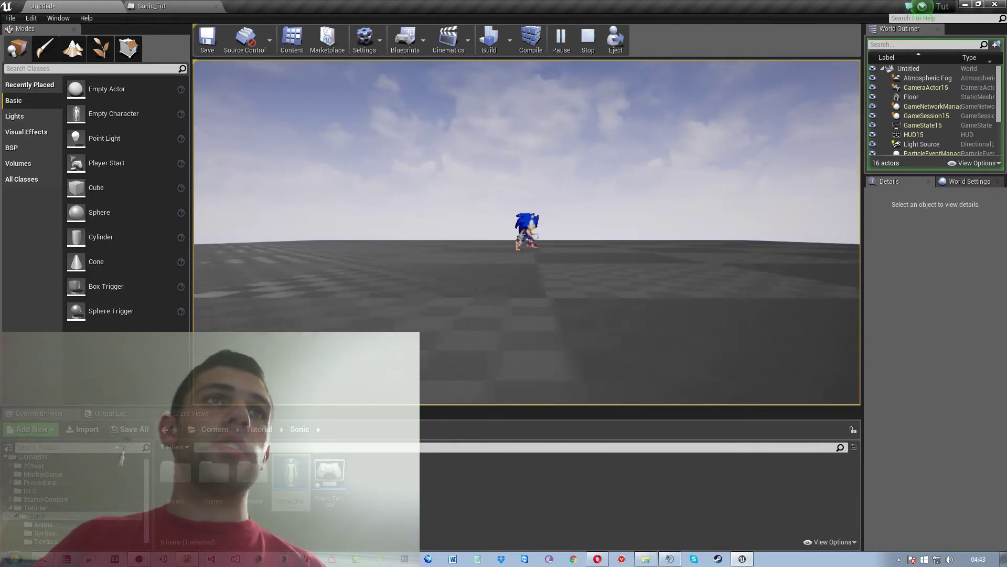
key(space)
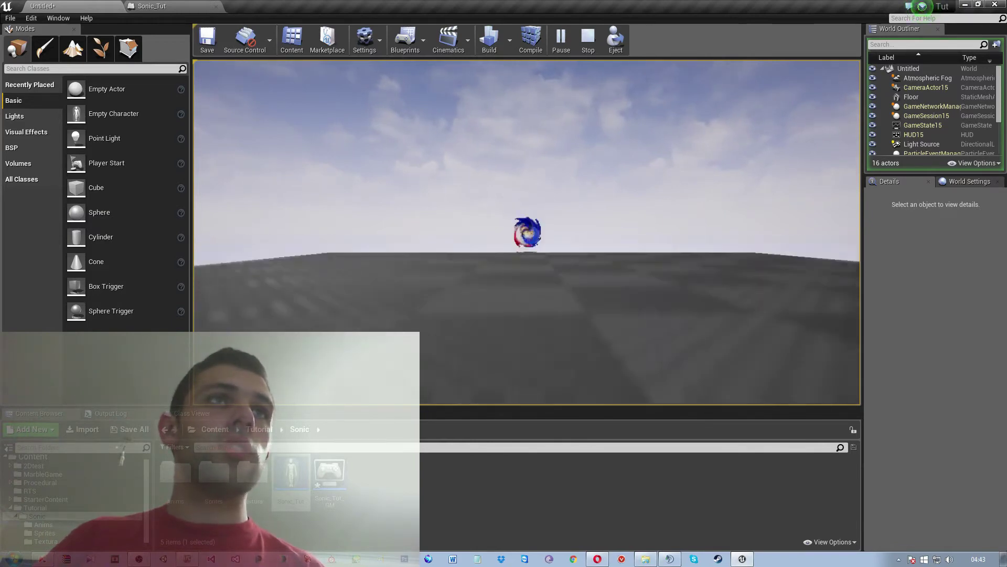
key(space)
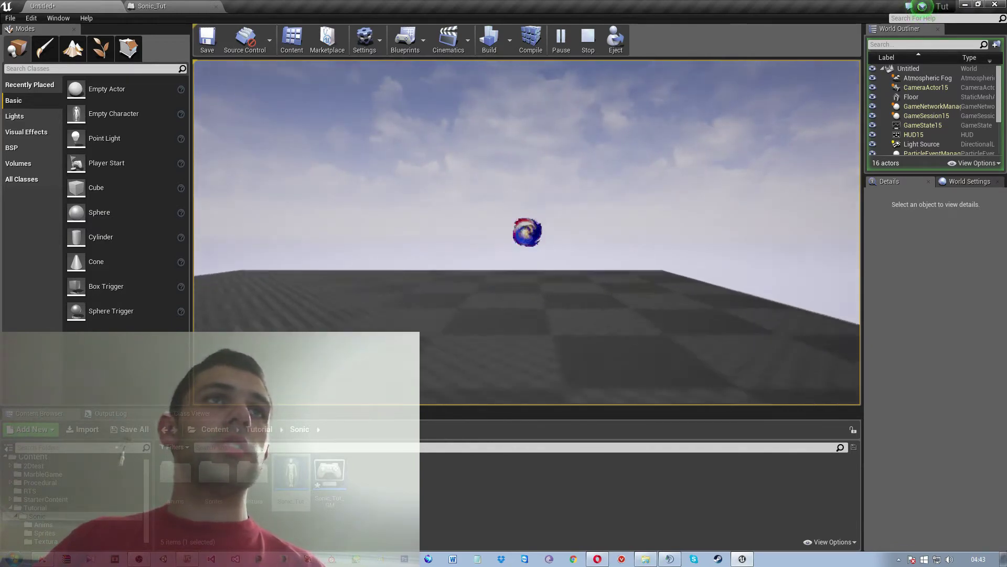
key(space)
key(space)
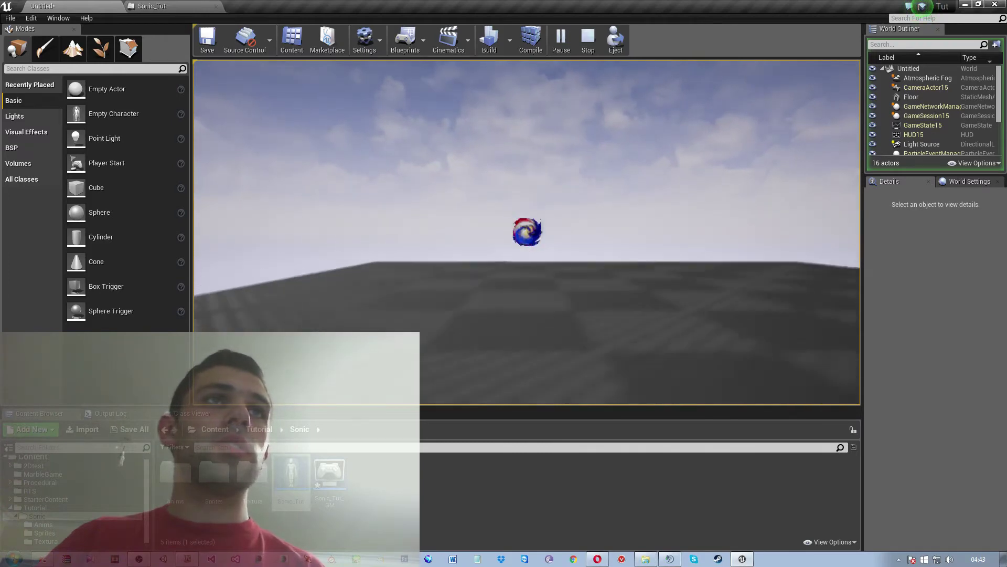
key(Escape)
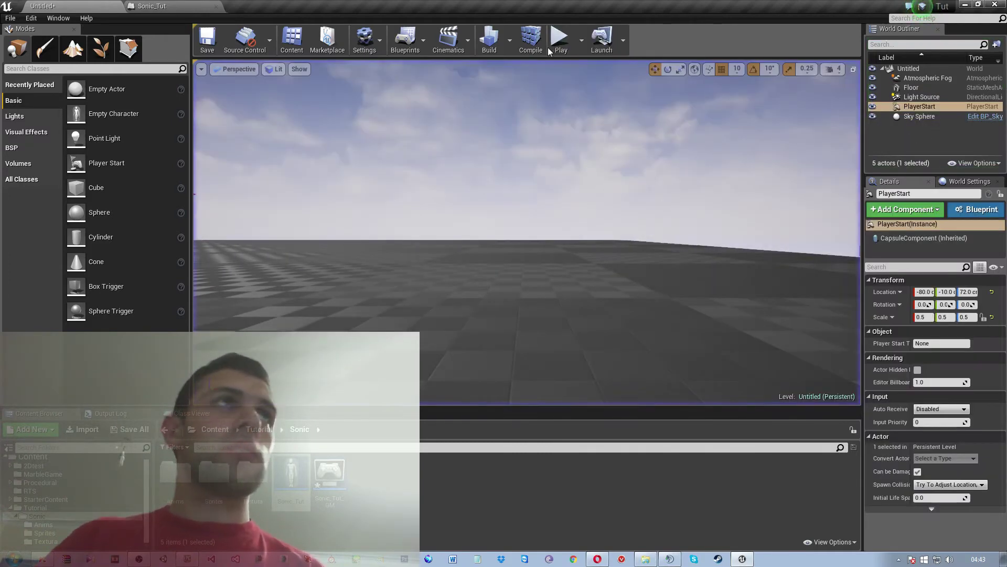
click(136, 6)
- Add a Paper Flipbook reference and a SetRelativeRotation node for it beside the Branch
right_drag(628, 369, 443, 322)
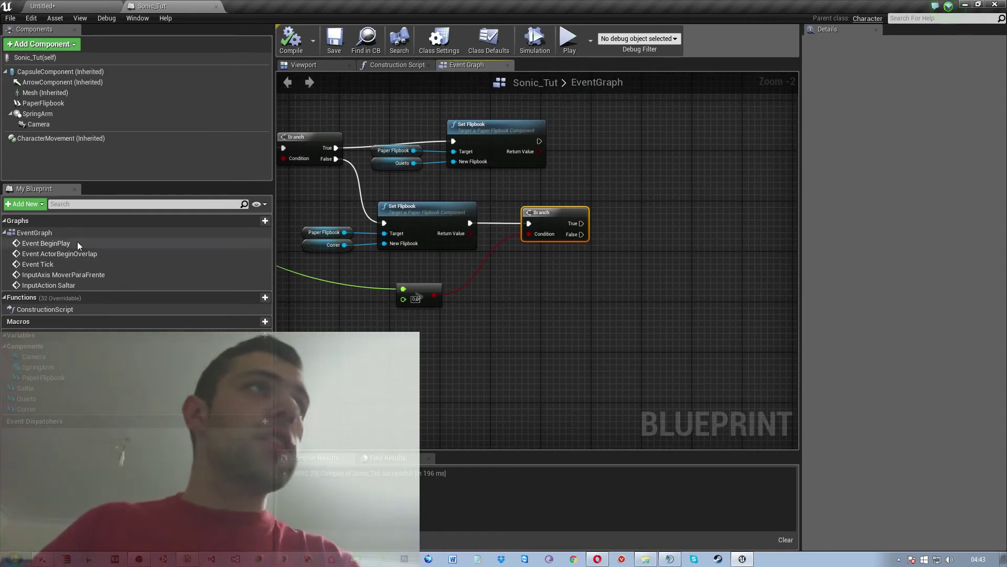
click(52, 104)
drag(43, 103, 494, 303)
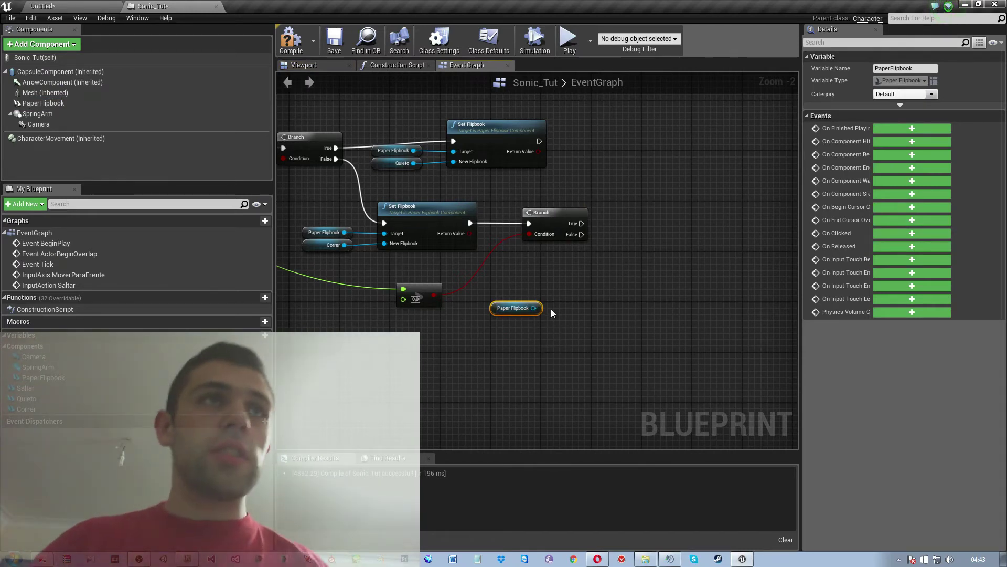
drag(536, 311, 585, 309)
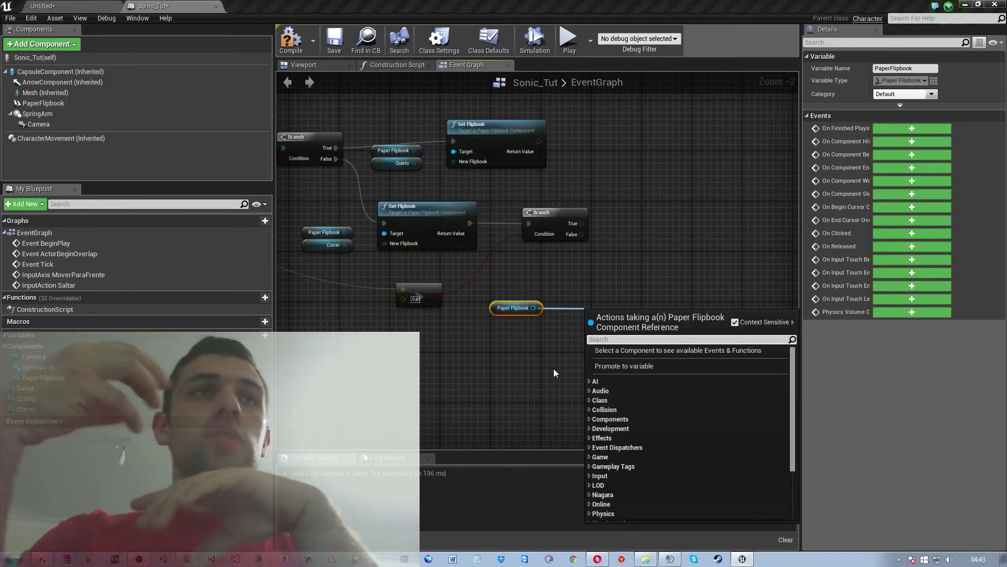
text(re)
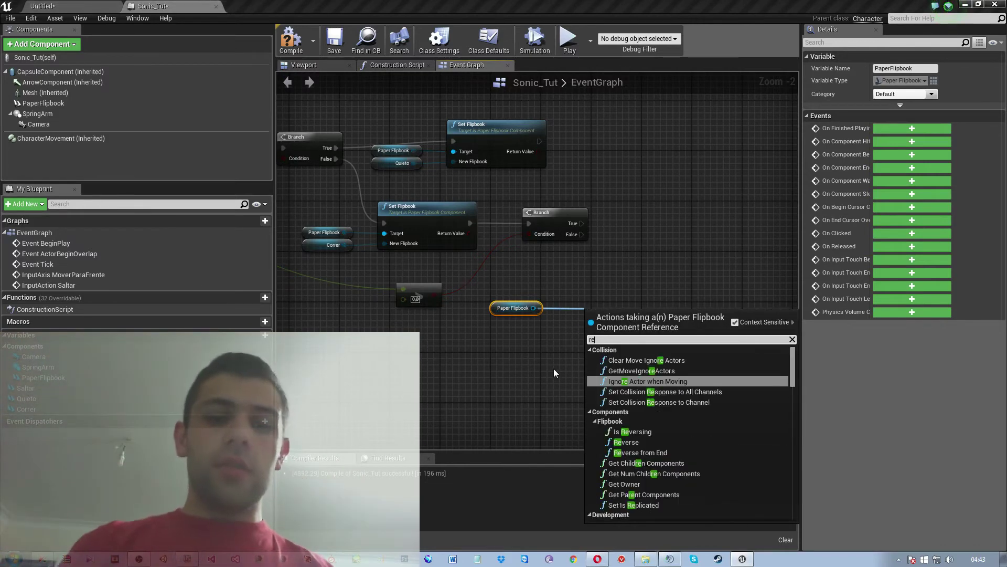
key(BackSpace)
key(BackSpace)
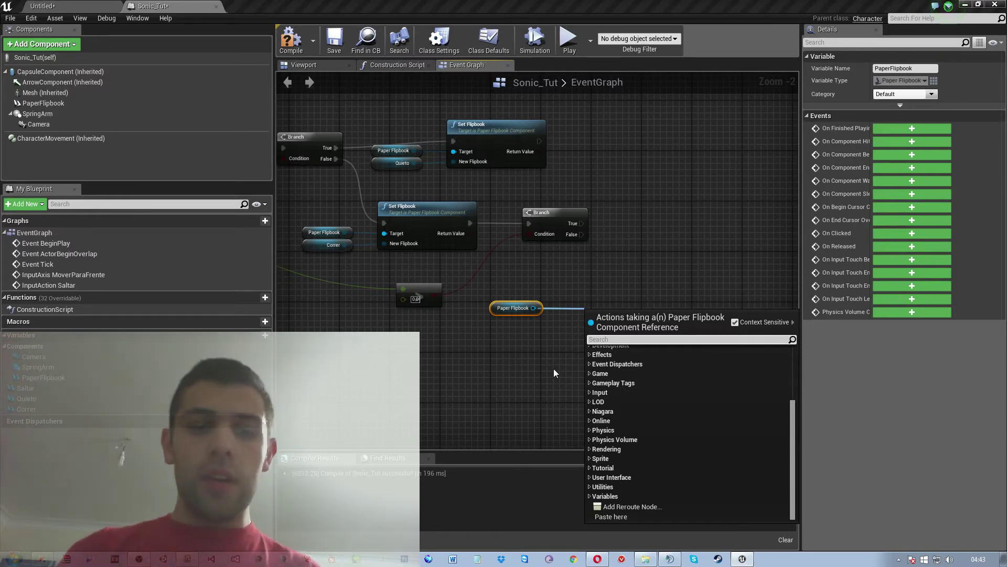
text(set)
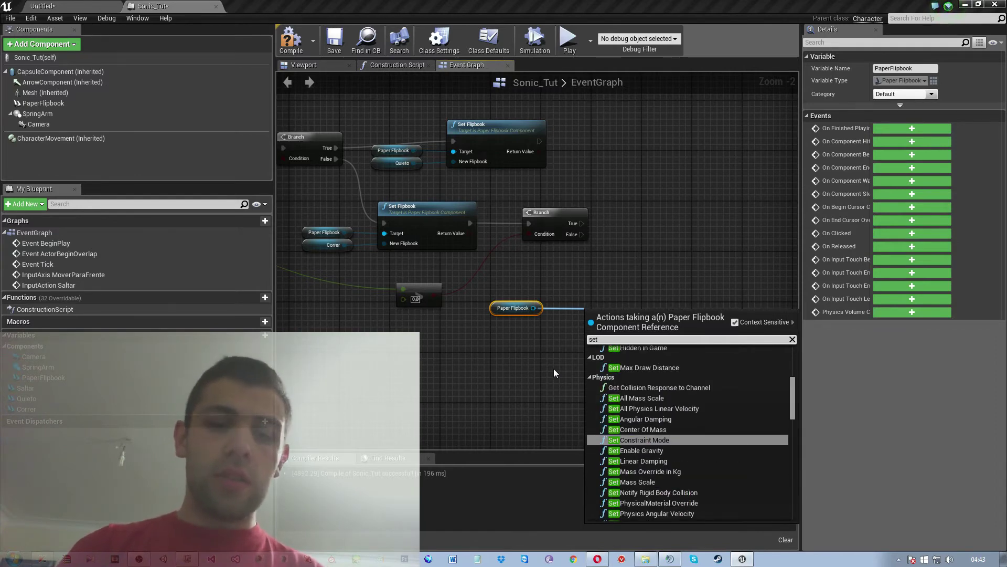
text( relat)
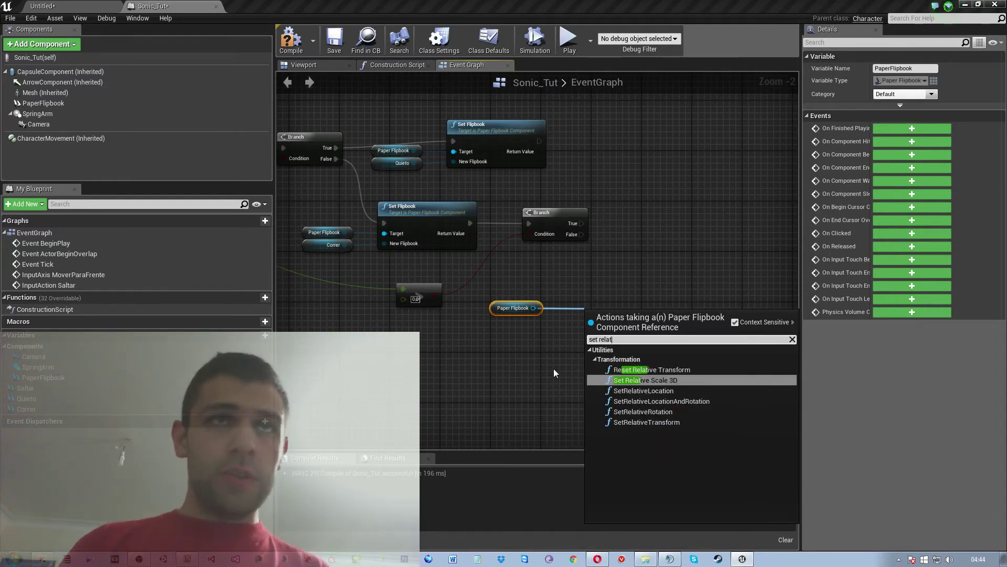
key(Down)
key(Down)
key(Down)
key(Return)
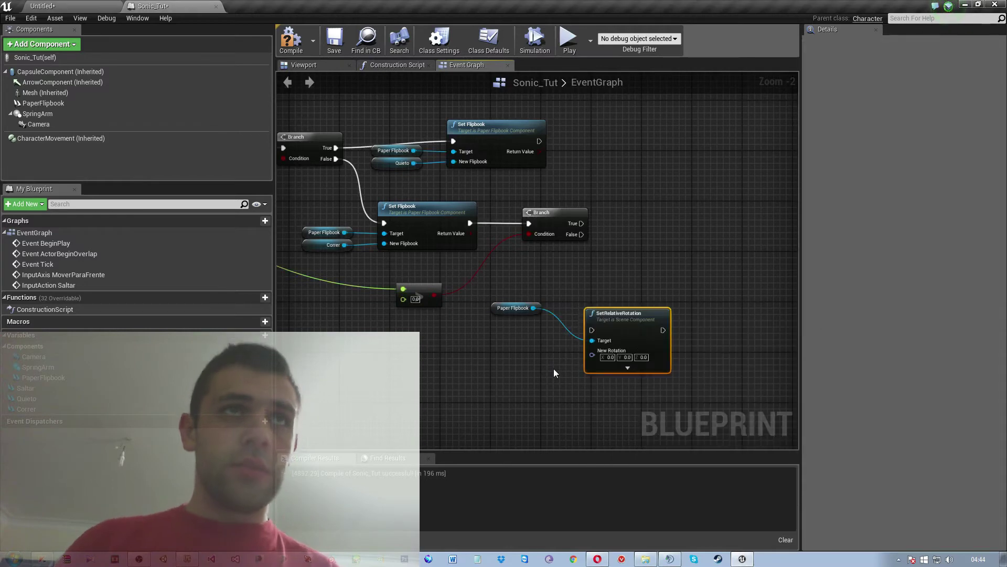
drag(612, 317, 657, 218)
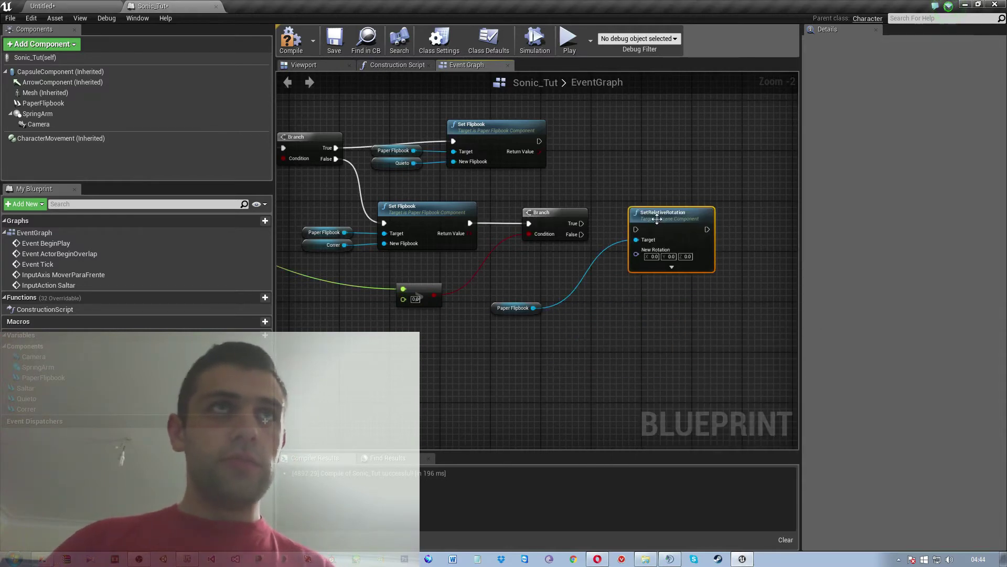
- Run the rotation node from Branch True and a duplicate targeting Paper Flipbook from False, then compile
drag(582, 223, 645, 229)
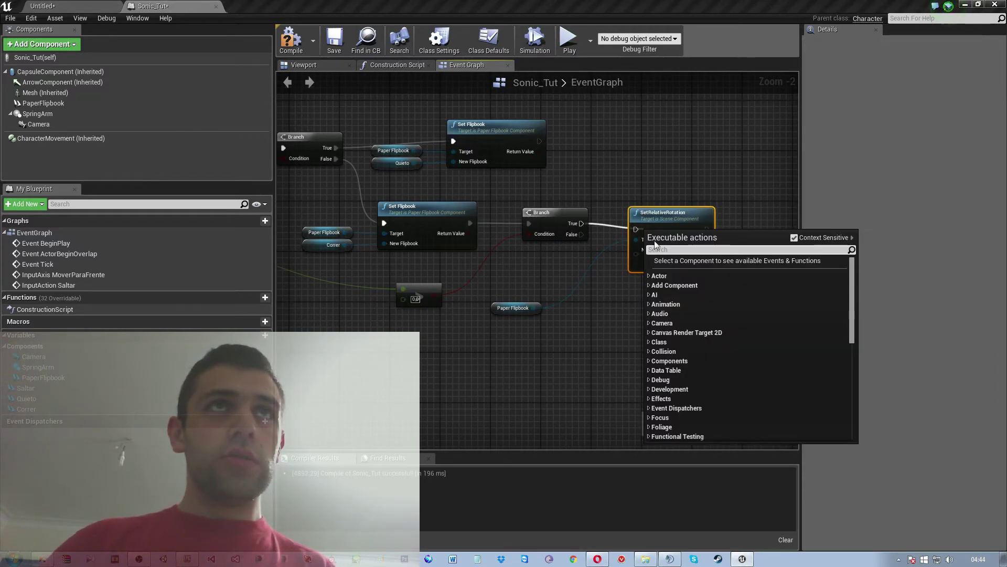
click(607, 210)
drag(582, 223, 639, 229)
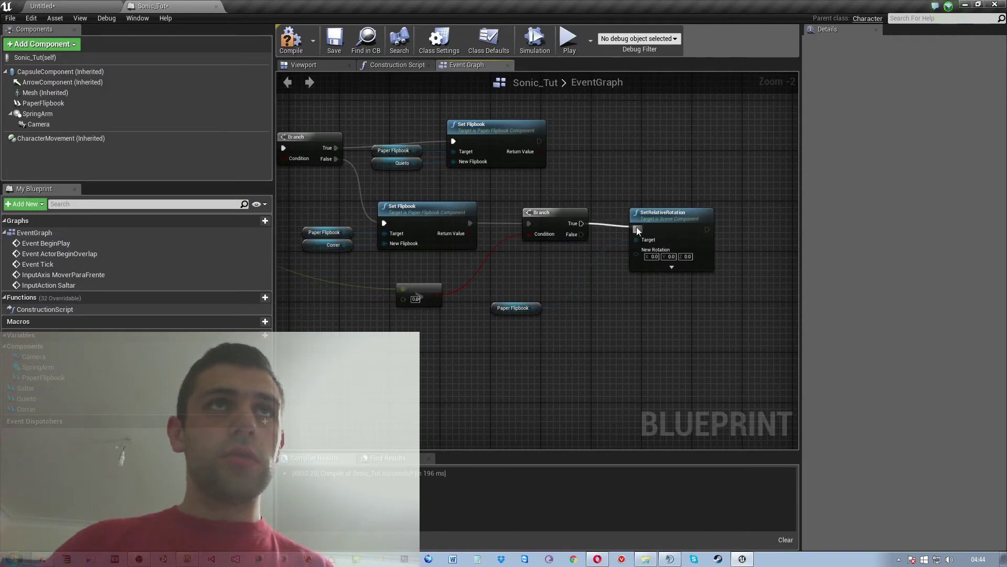
right_click(649, 222)
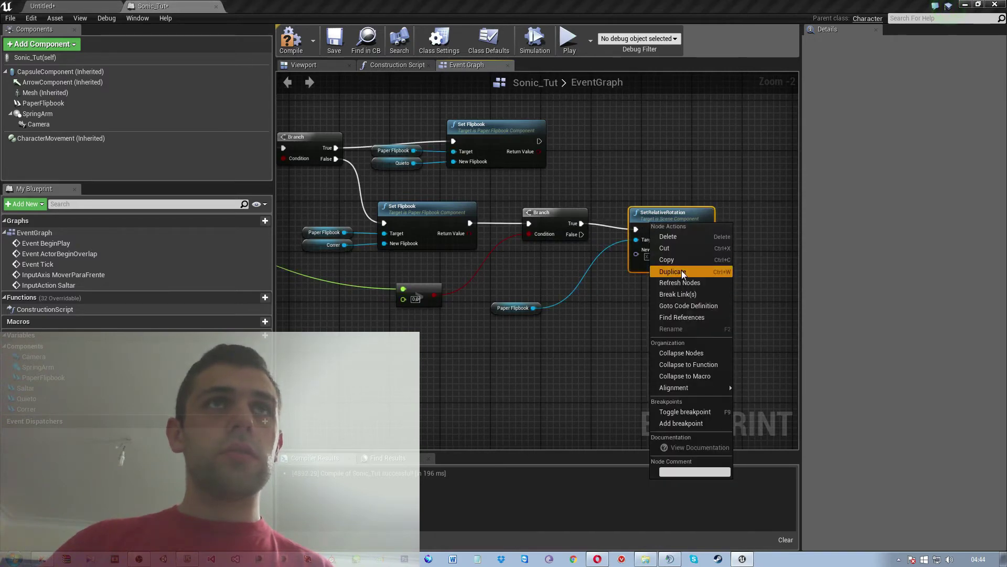
click(673, 271)
drag(709, 275, 703, 285)
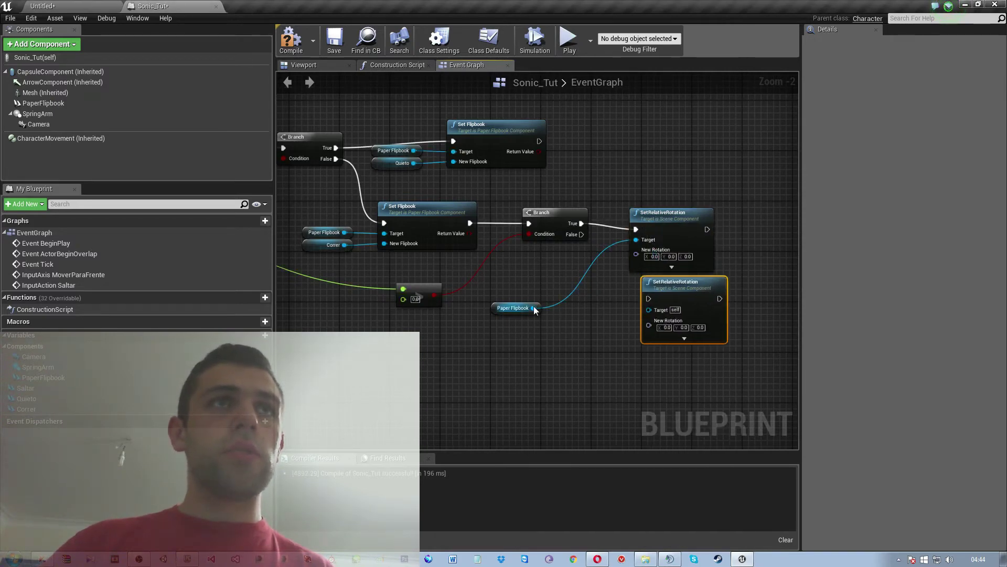
drag(534, 308, 649, 309)
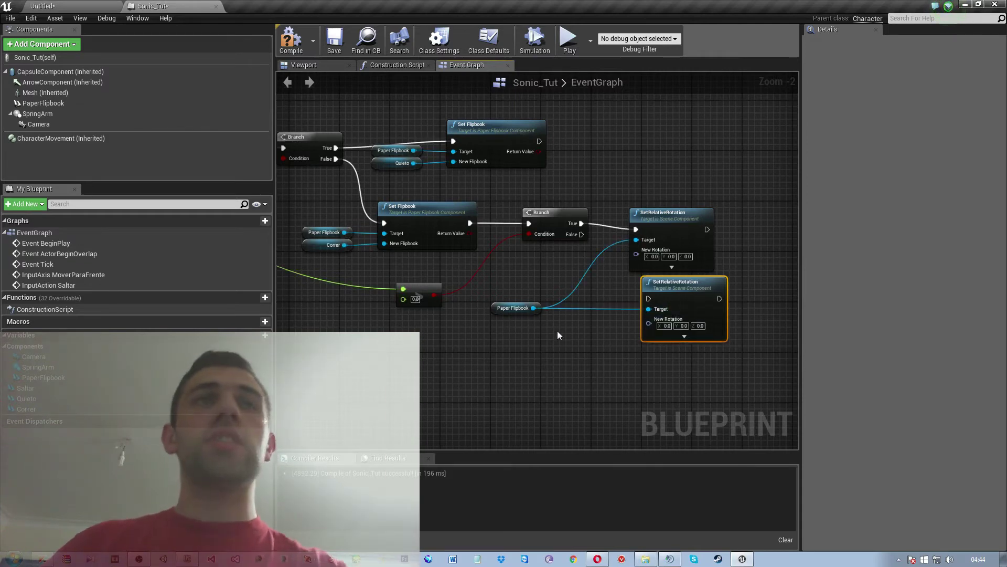
drag(582, 234, 598, 256)
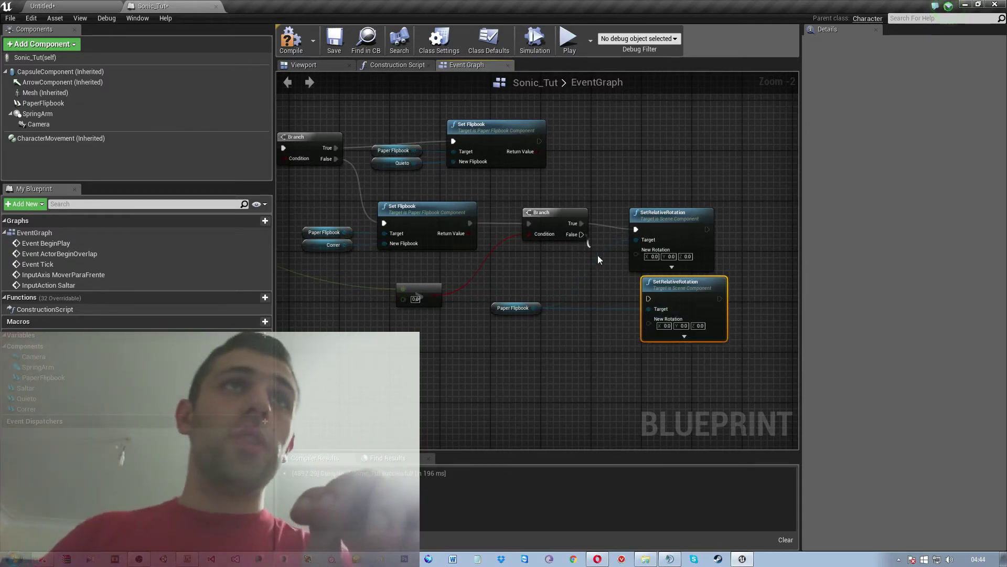
drag(646, 295, 673, 305)
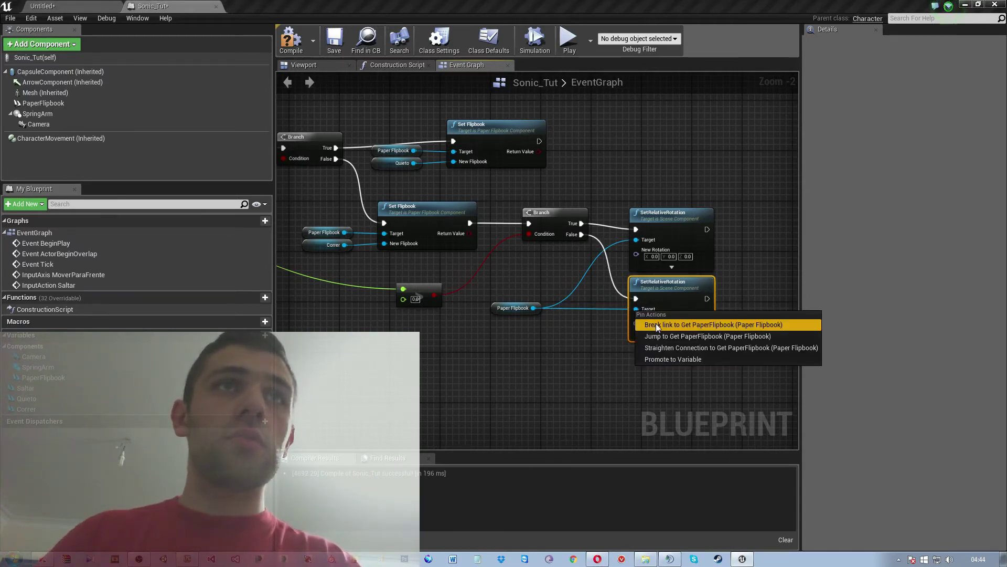
drag(635, 309, 266, 62)
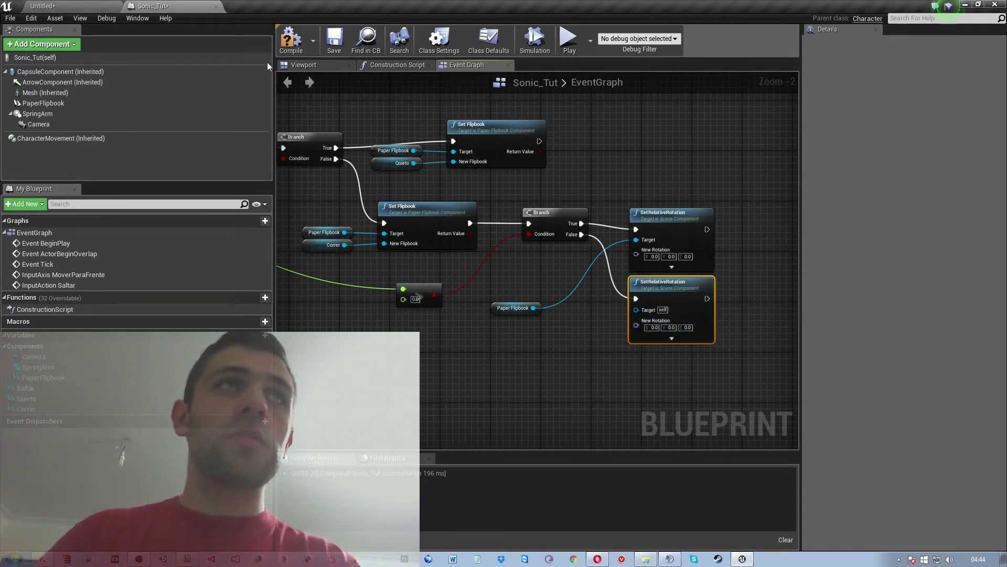
click(297, 43)
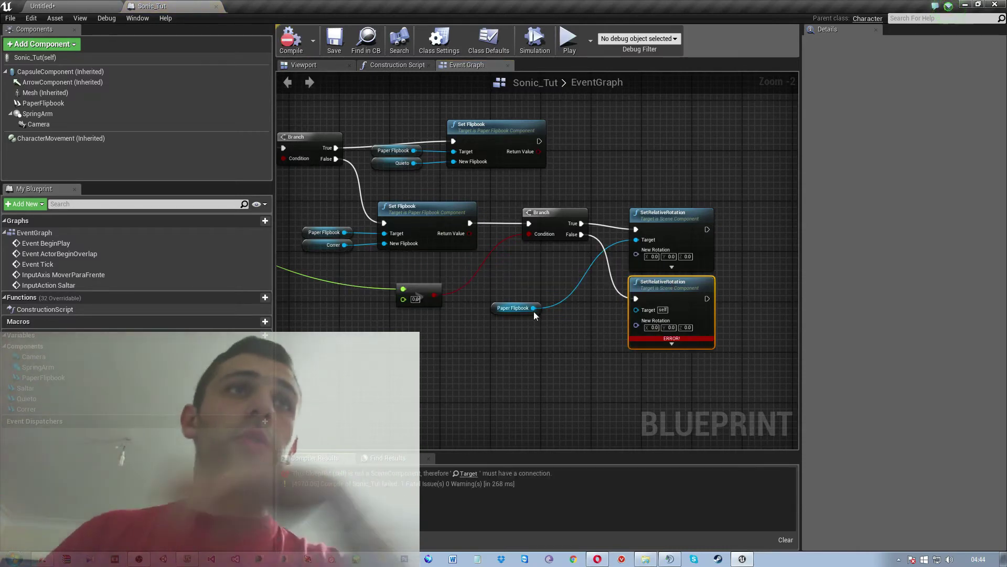
drag(533, 311, 636, 310)
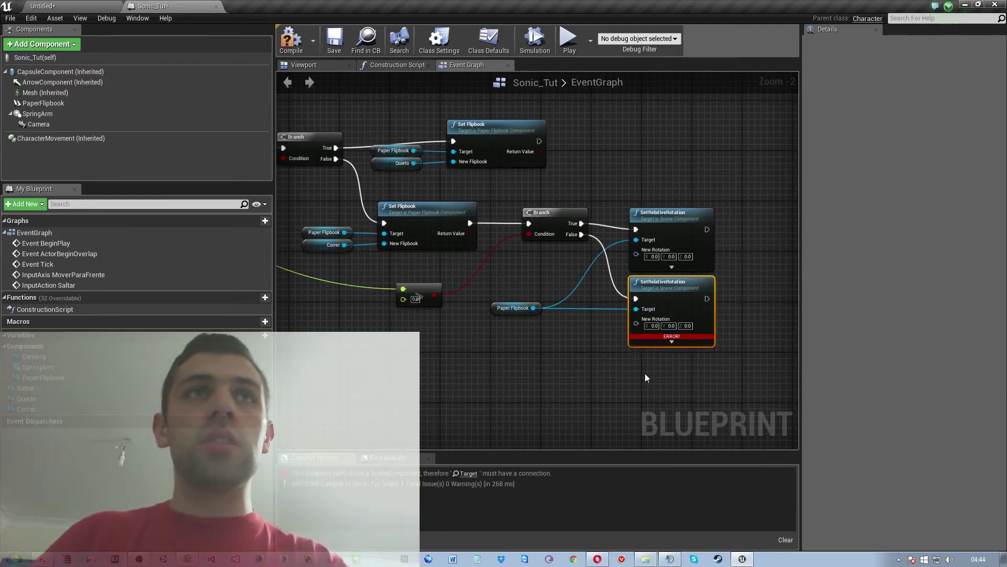
- Enter 180 as the lower SetRelativeRotation's New Rotation Y and recompile Sonic_Tut
drag(665, 218, 669, 198)
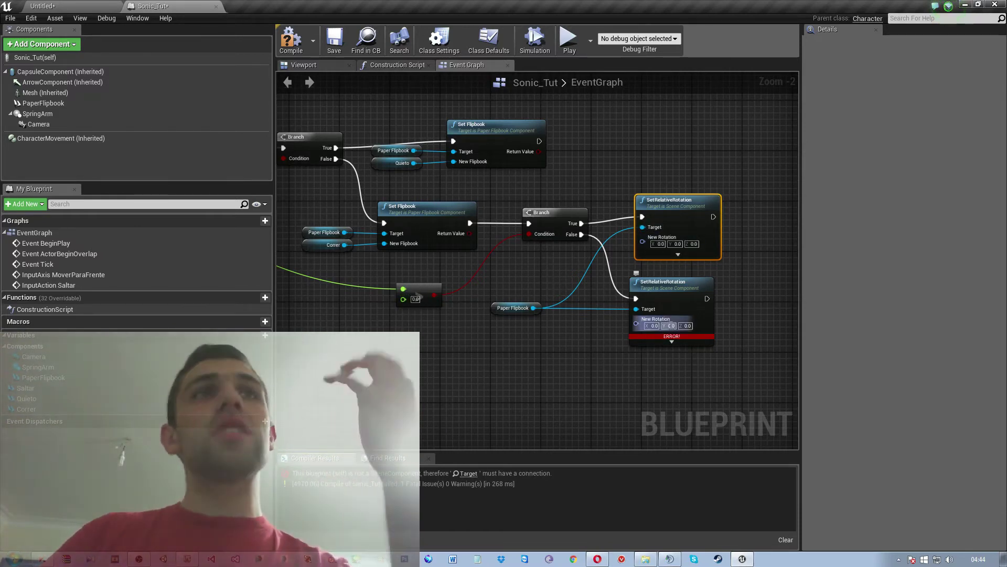
text(1)
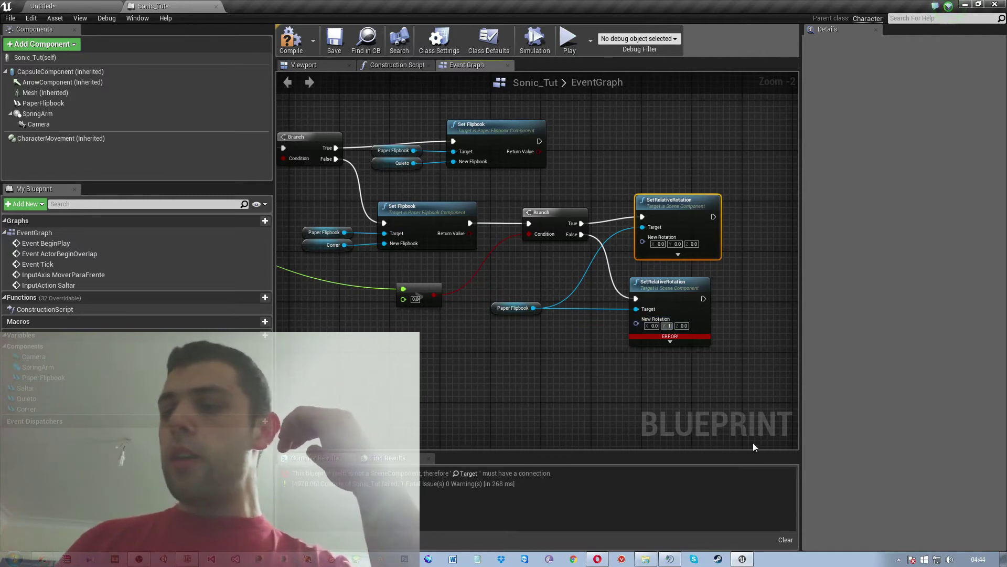
text(80)
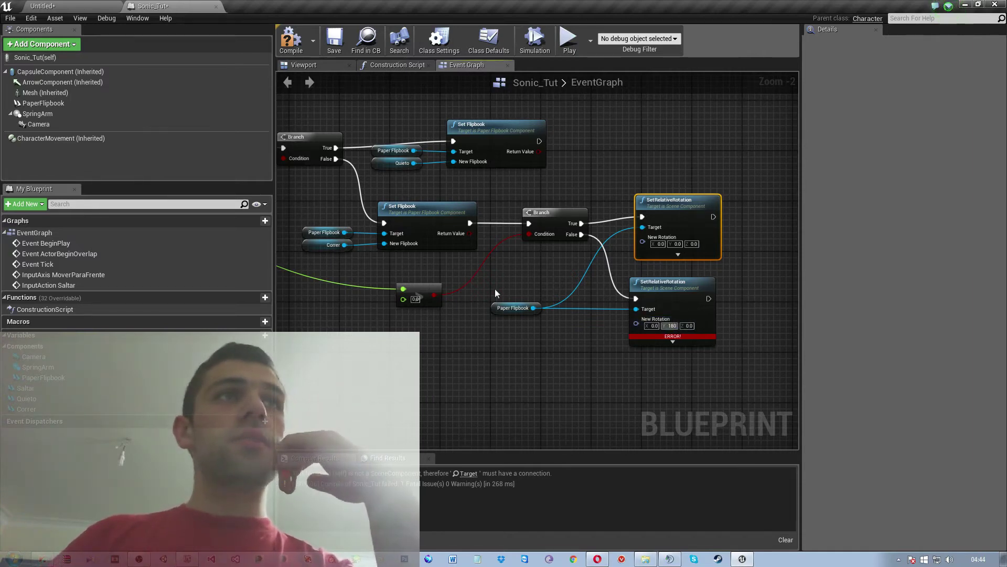
click(301, 48)
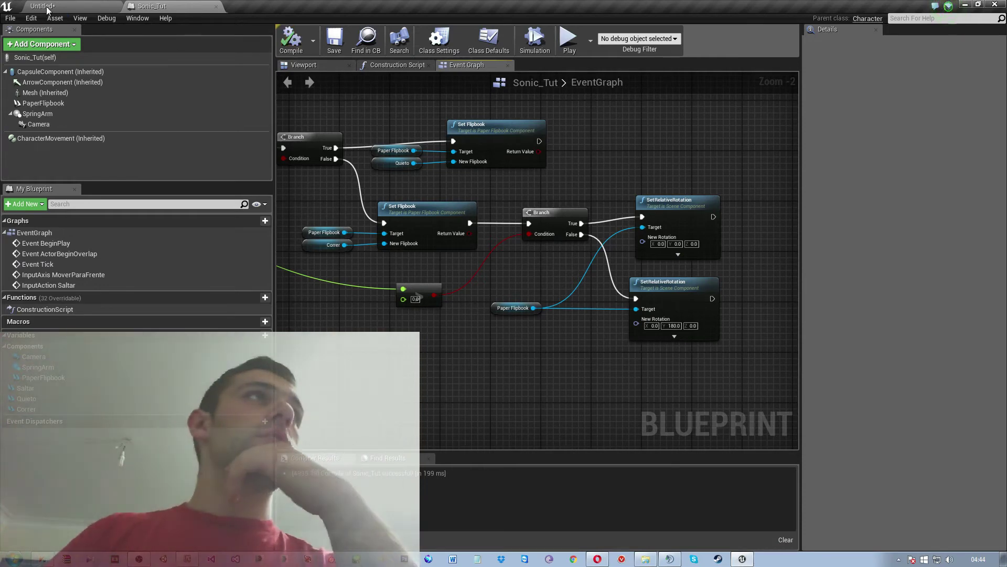
- Play-test the level, moving Sonic with W, then return to Sonic_Tut
key(ctrl+Tab)
click(553, 46)
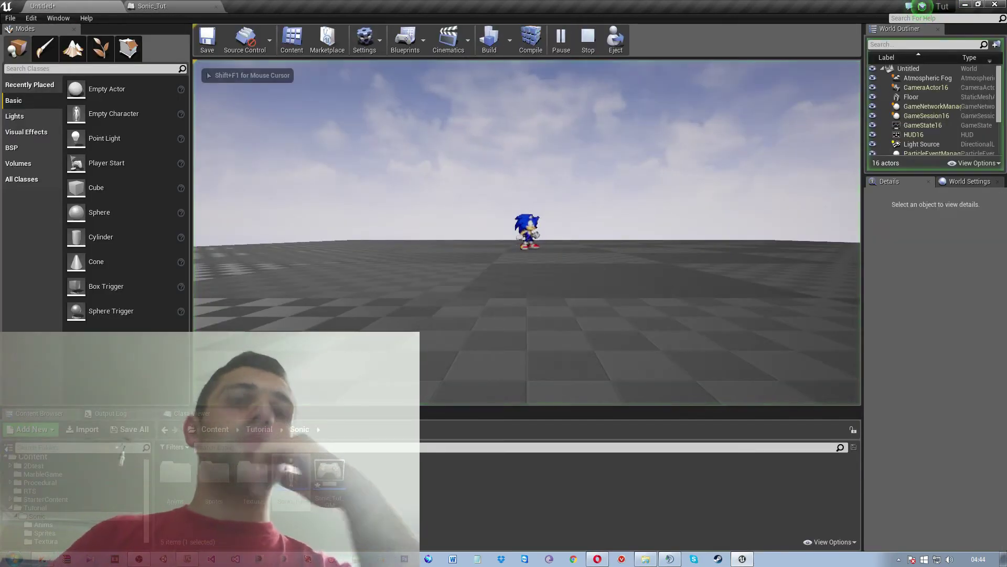
key(w)
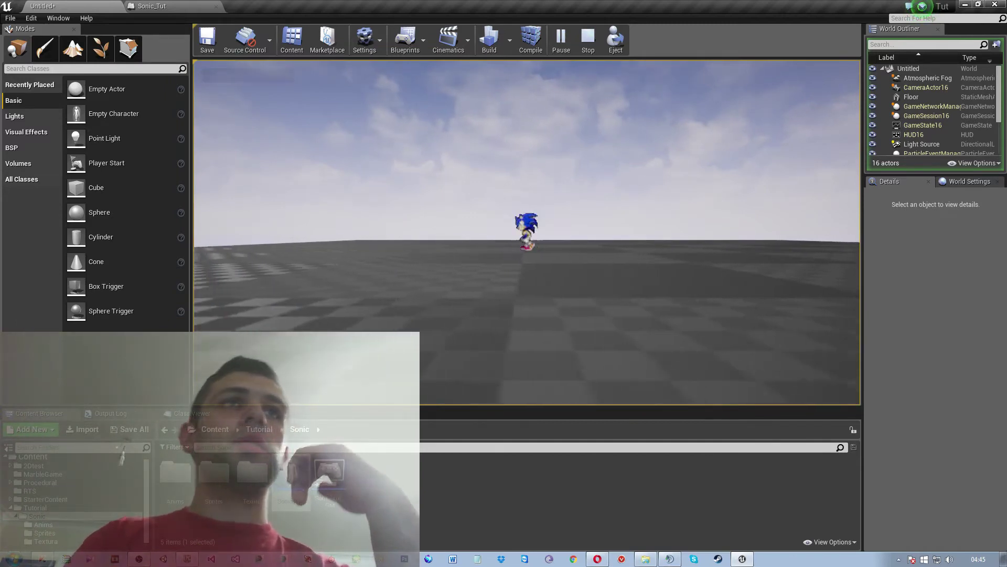
key(Escape)
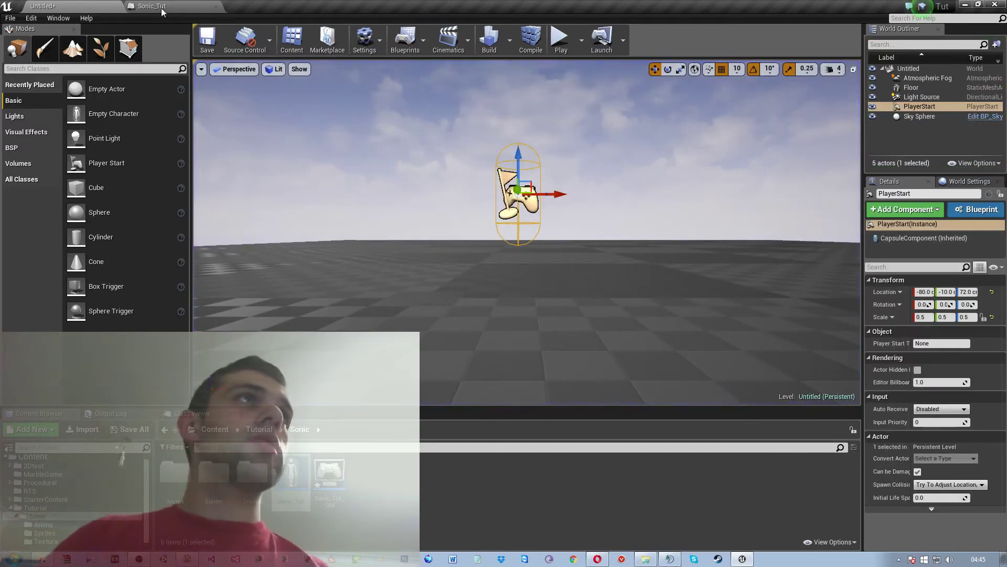
click(162, 12)
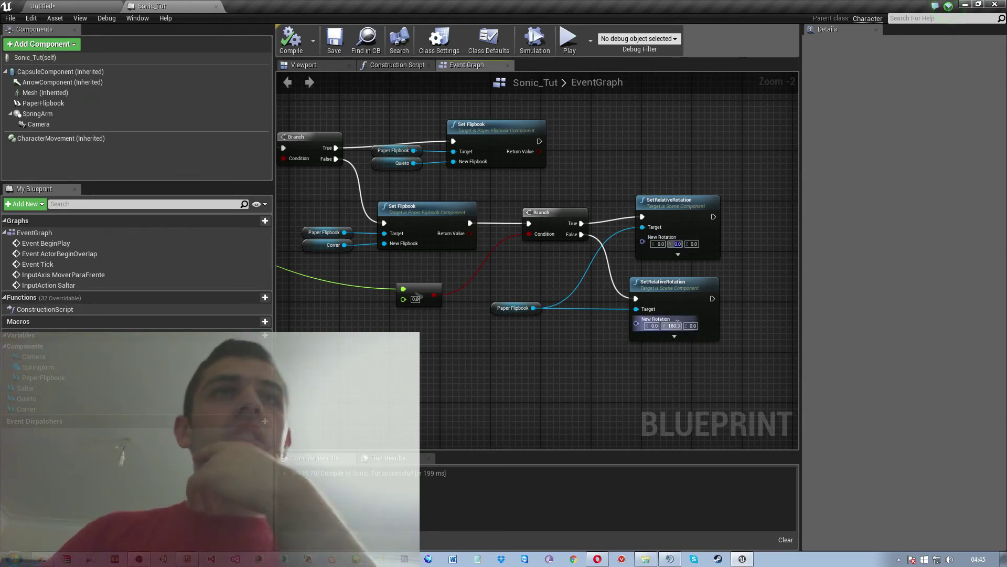
- Change the lower rotation to Y 0, Z 180 and play-test Sonic again
click(677, 325)
key(BackSpace)
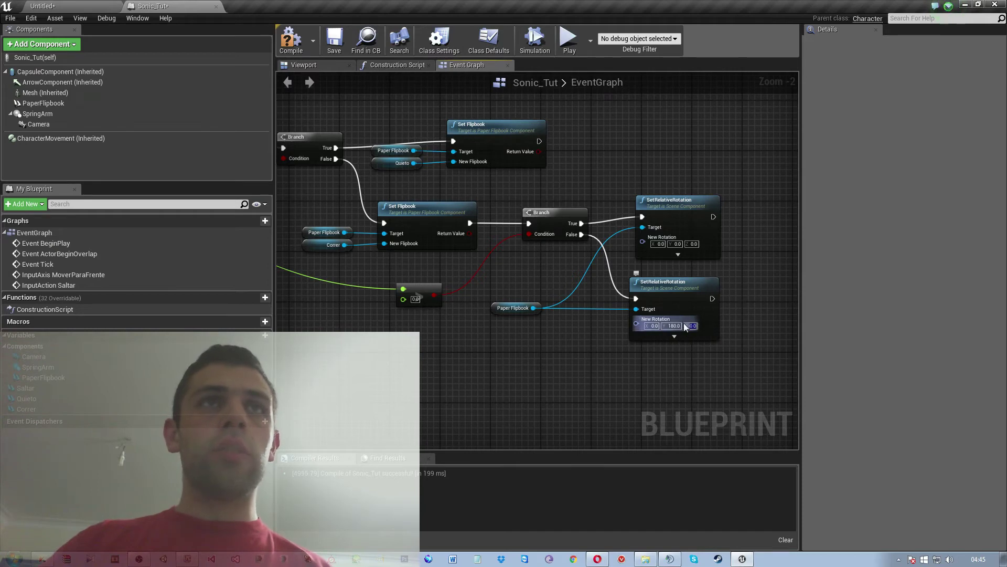
text(180)
click(678, 324)
text(0)
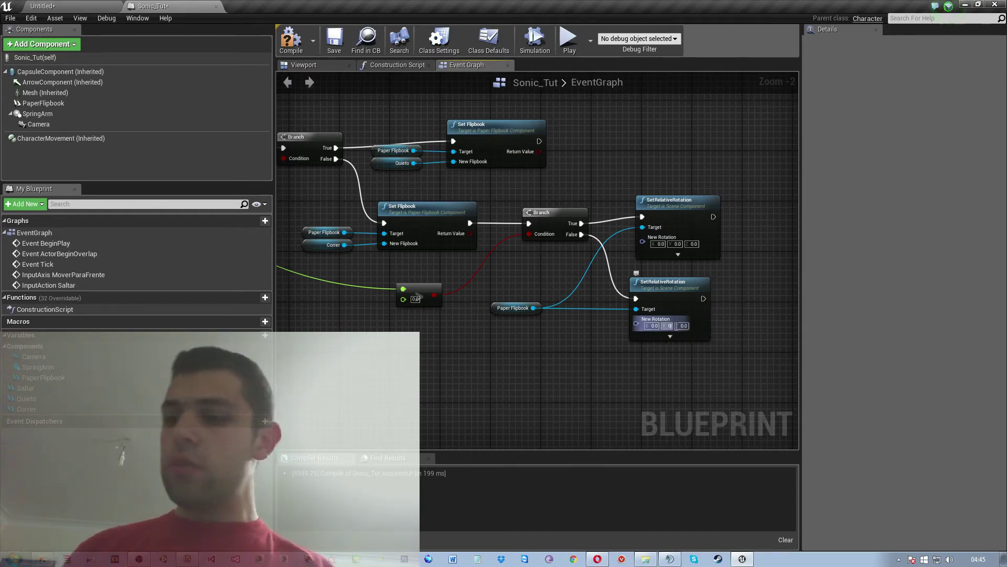
key(Tab)
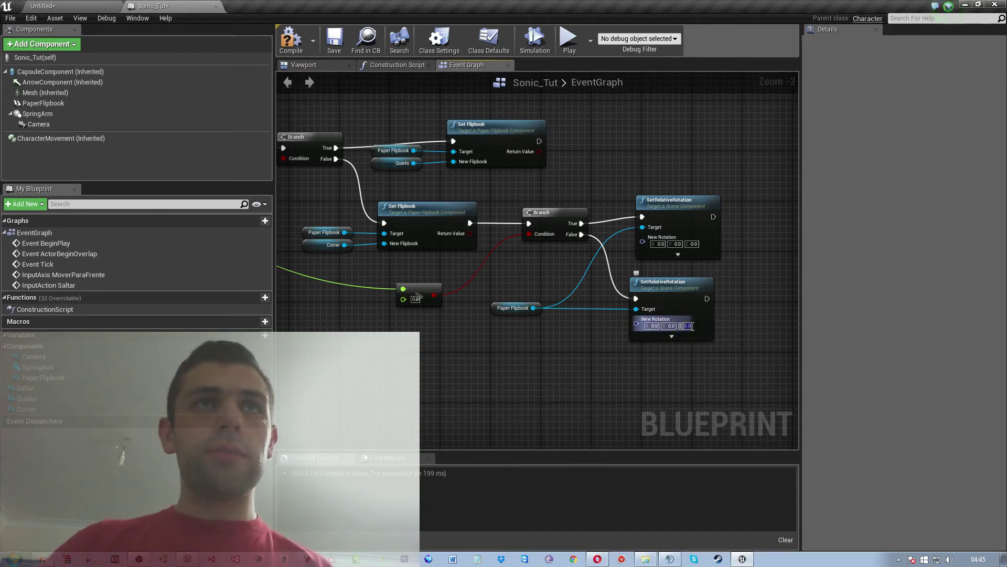
text(180)
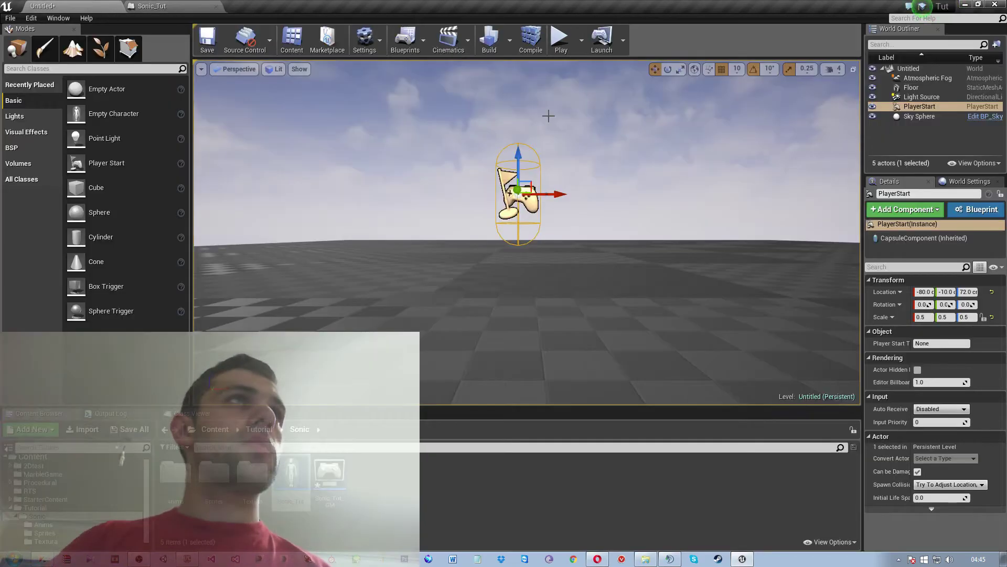
click(81, 7)
click(561, 38)
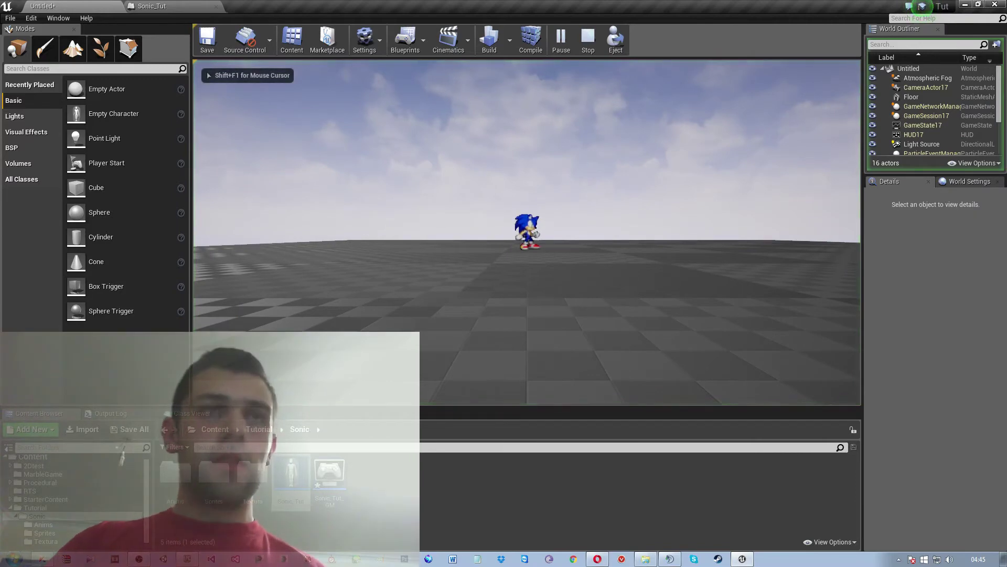
key(w)
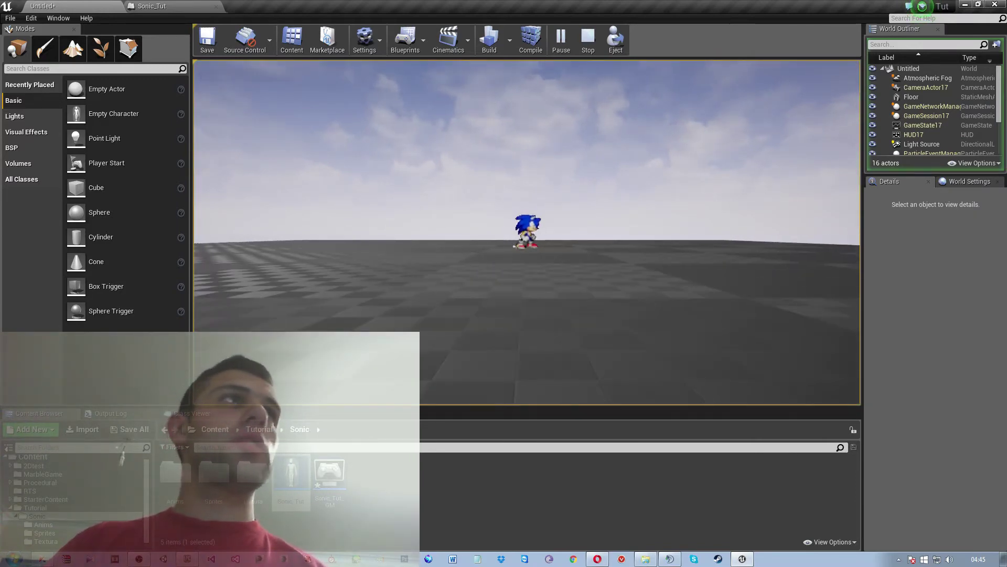
key(Escape)
click(195, 7)
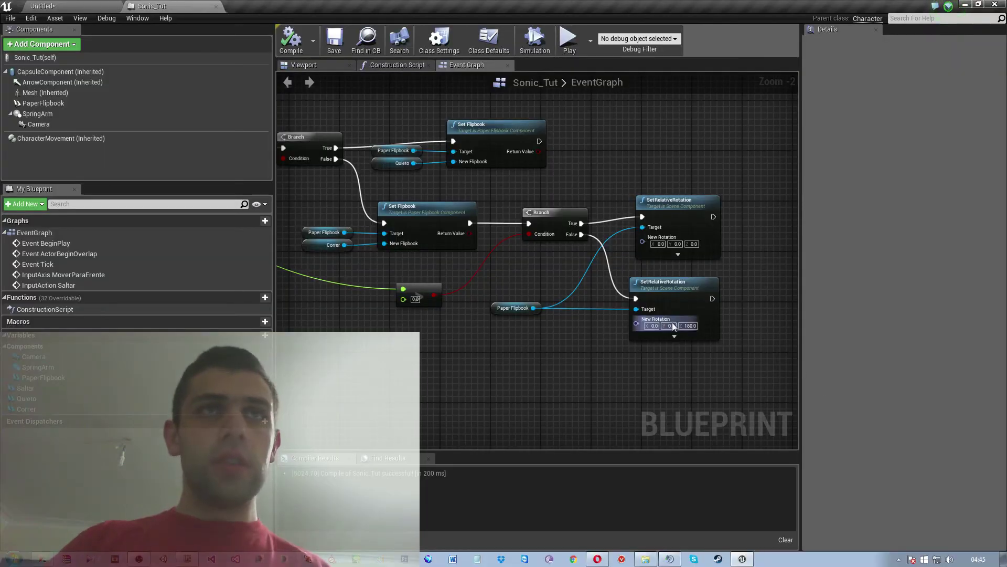
- Reset the lower SetRelativeRotation Z to 0 and give the upper node Z rotation 180
key(Escape)
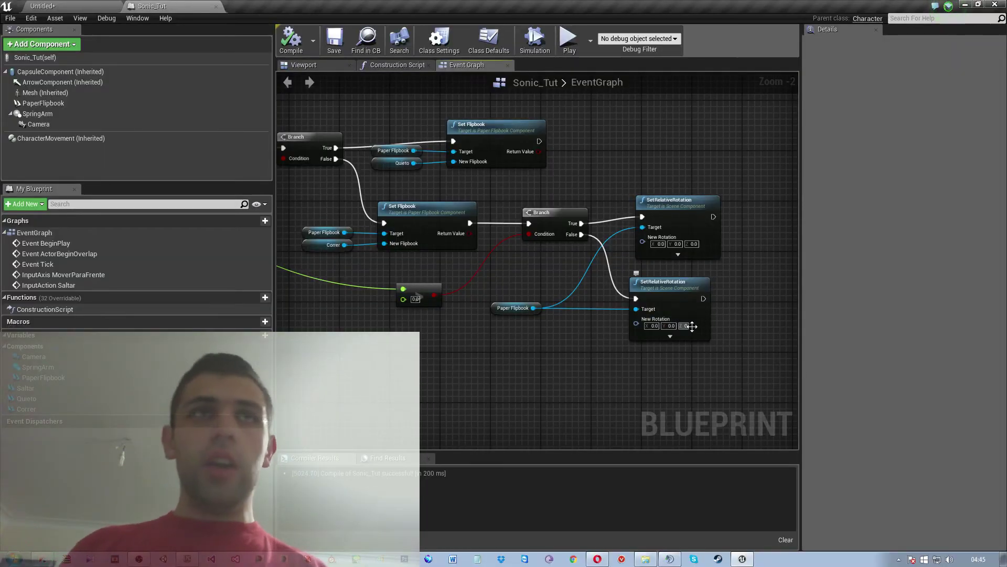
key(Return)
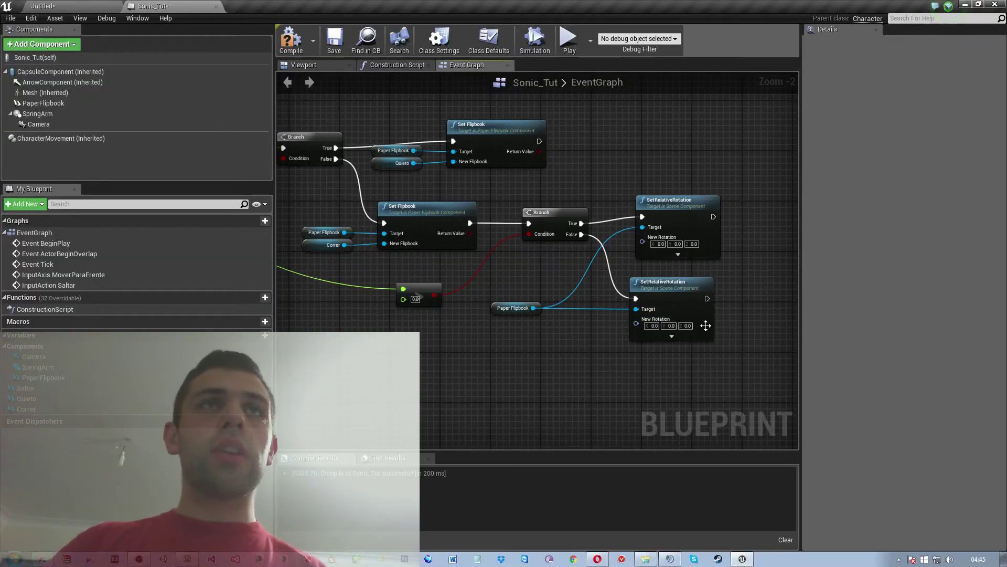
click(688, 326)
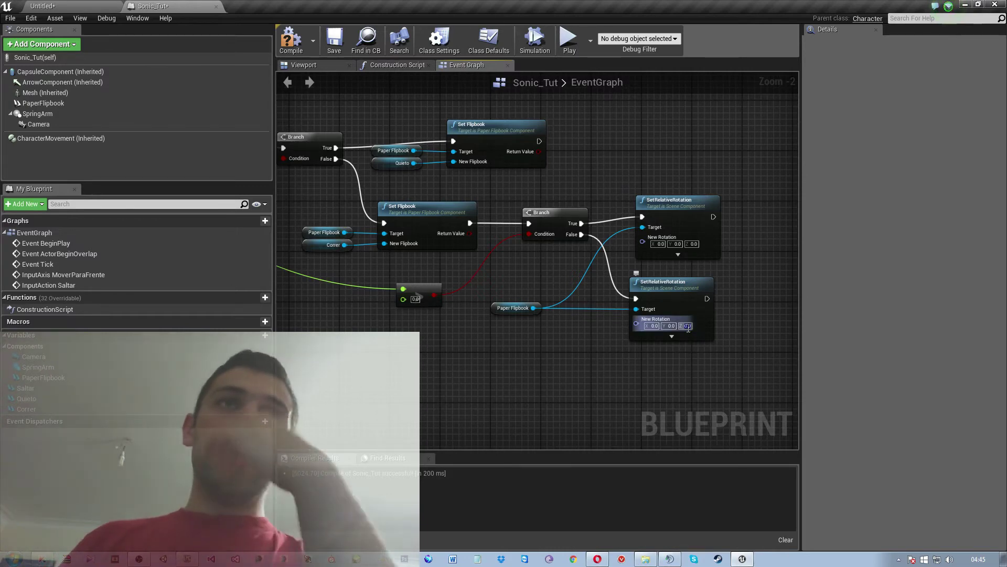
click(696, 244)
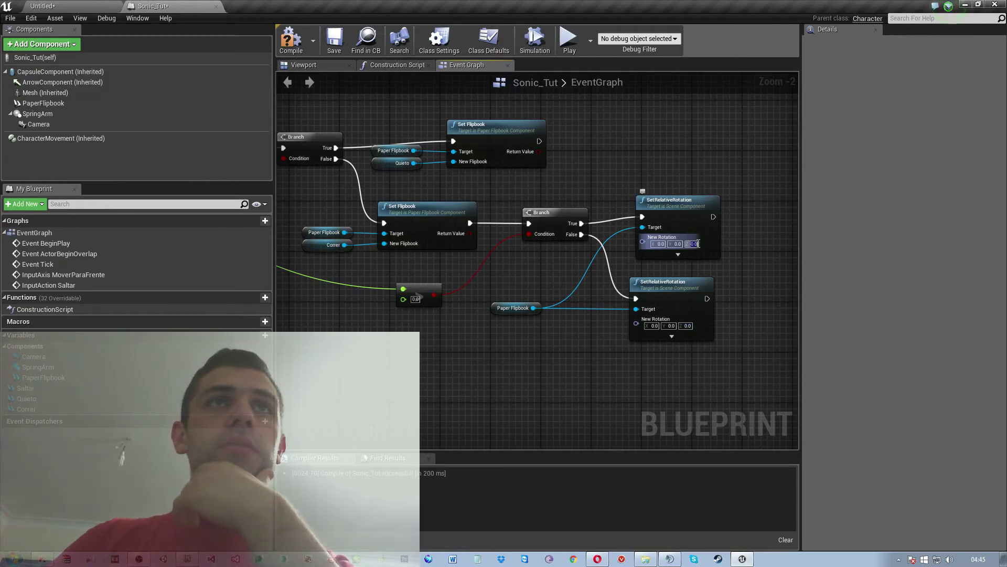
text(180)
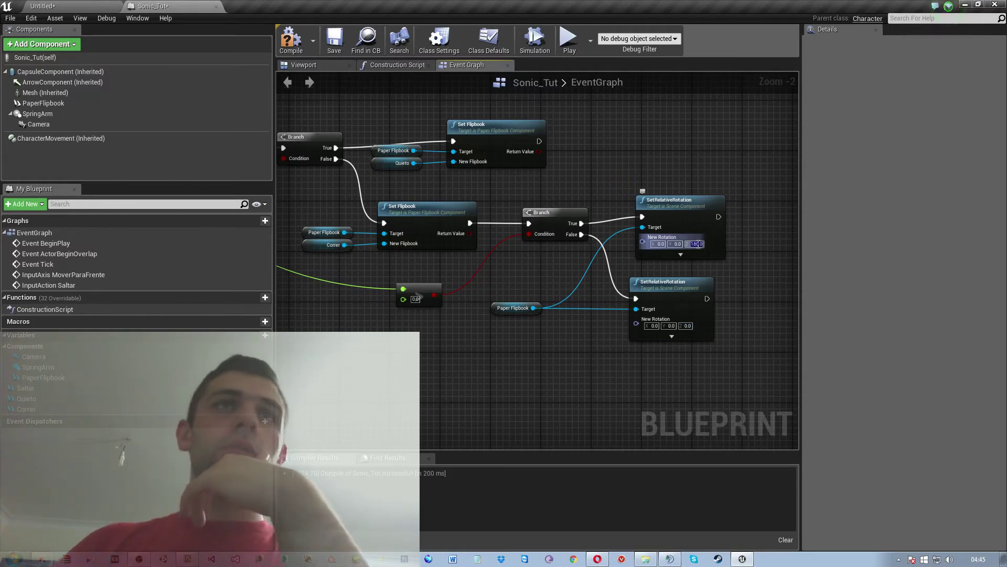
key(Return)
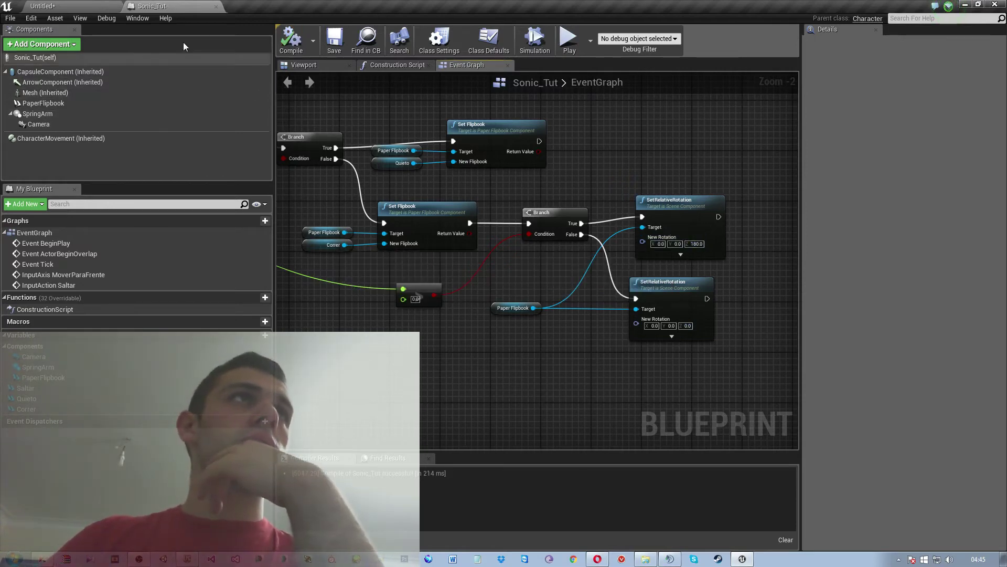
- Play the level, run and jump Sonic both ways, then stop the test
click(72, 10)
click(560, 41)
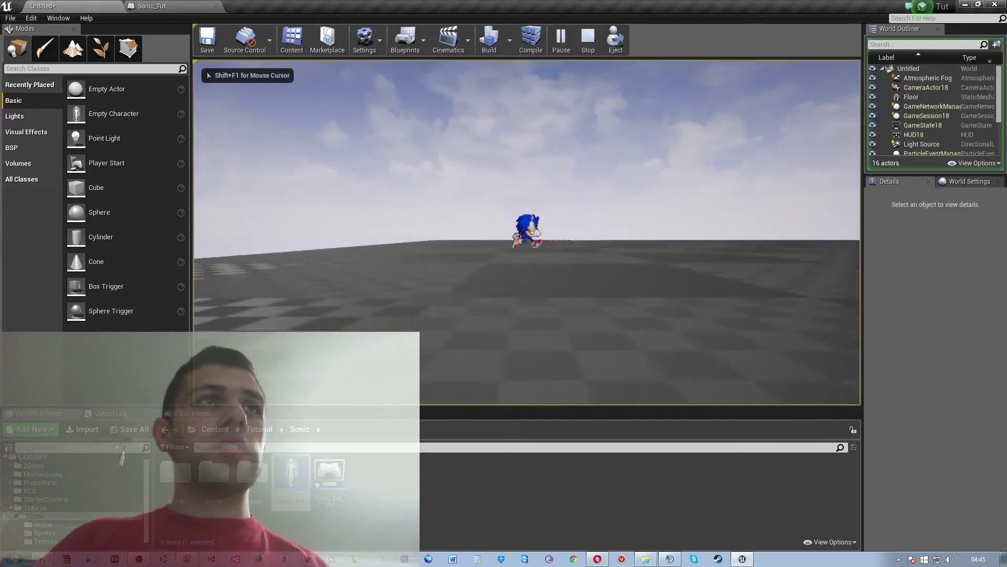
key(space)
key(a)
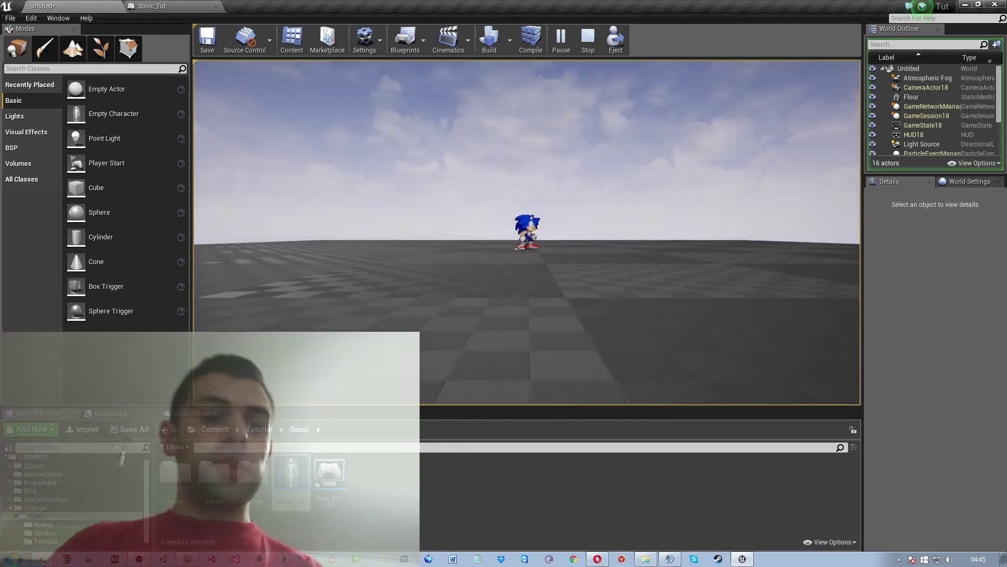
key(Escape)
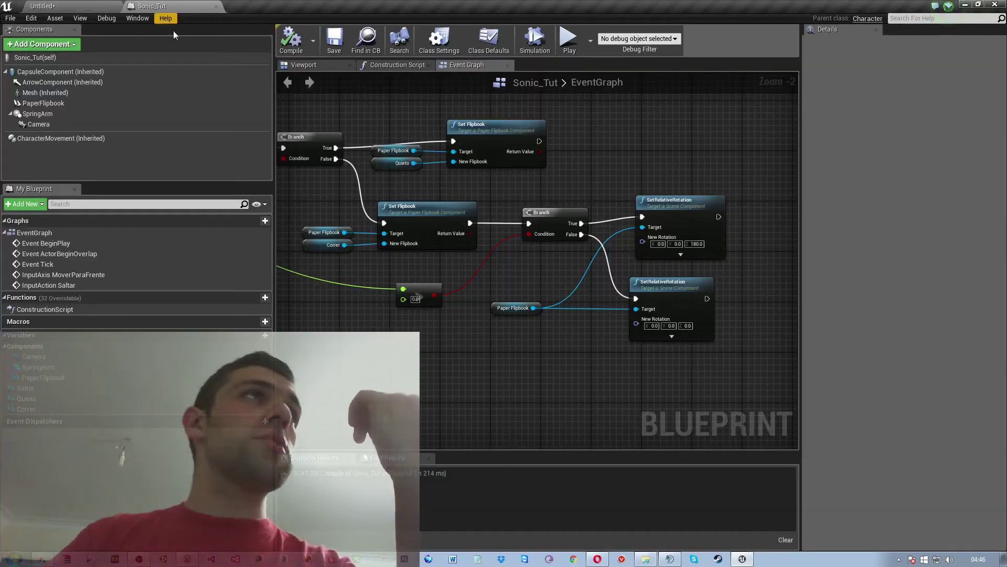
- Zoom and pan around the Sonic_Tut EventGraph node network, then go back to the Untitled level
click(153, 6)
scroll(565, 373, down, 5)
right_drag(565, 373, 565, 271)
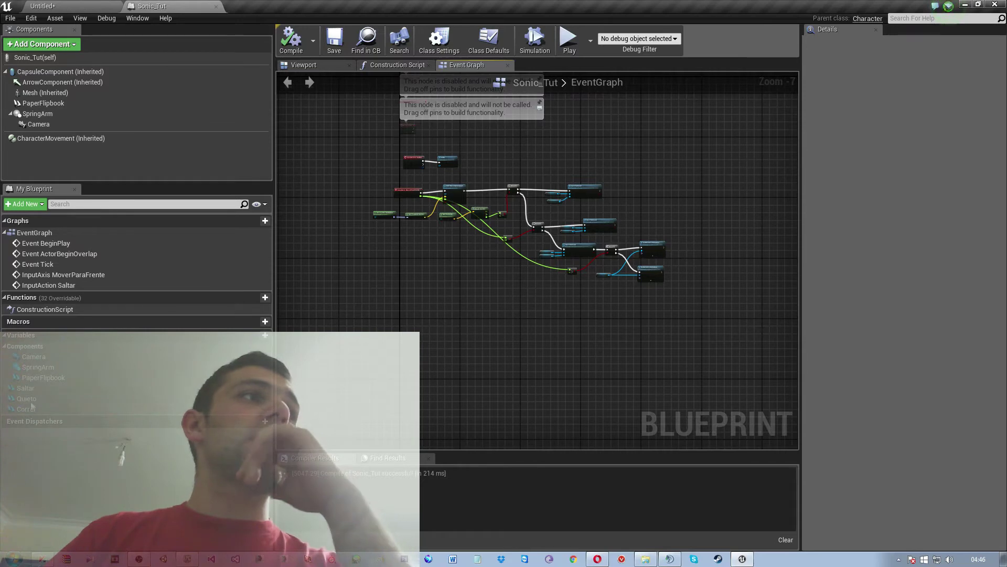
mouse_move(585, 280)
right_down()
mouse_move(618, 355)
mouse_move(578, 296)
right_up()
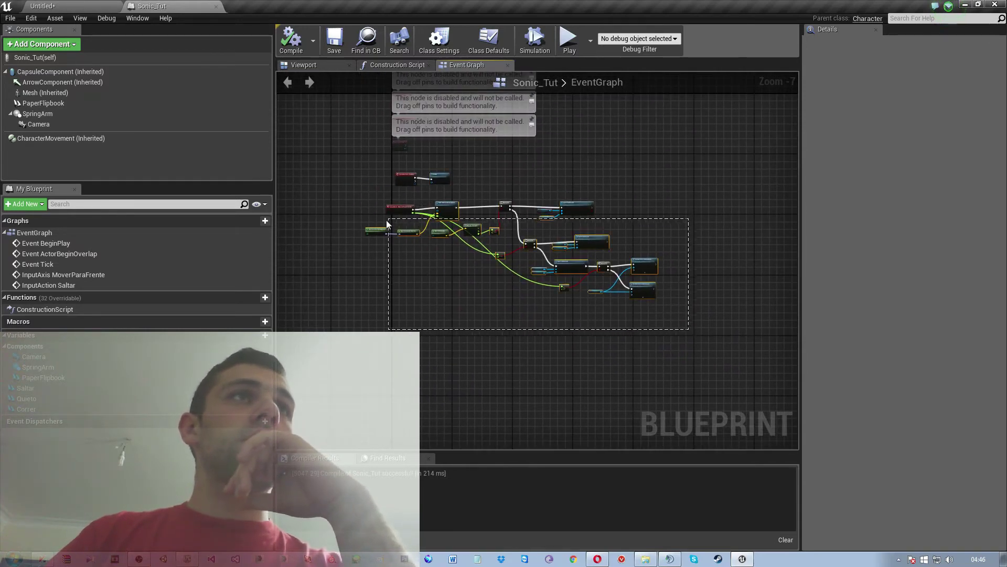
drag(689, 329, 382, 224)
scroll(383, 227, up, 3)
scroll(432, 257, up, 3)
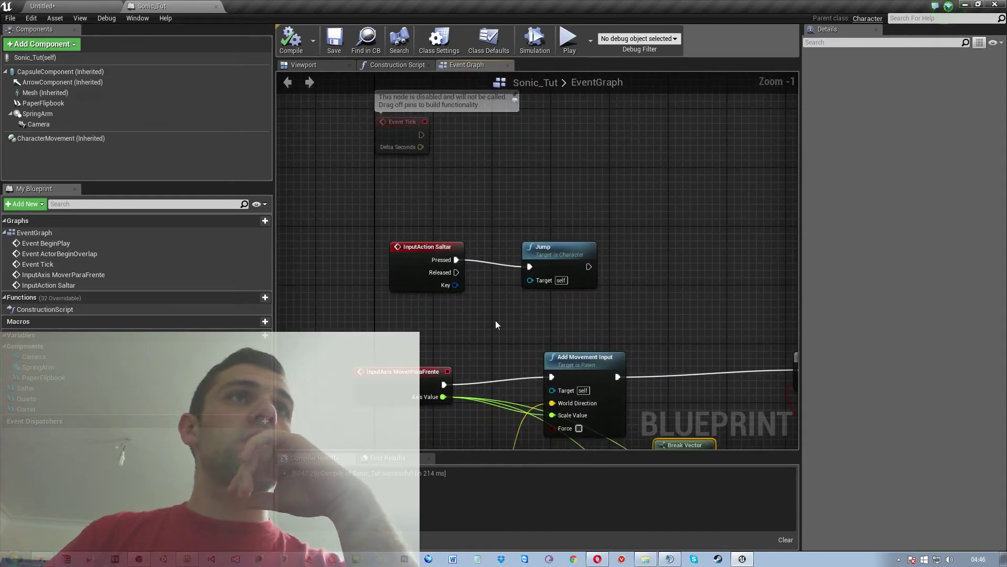
right_drag(496, 325, 413, 212)
scroll(451, 318, down, 5)
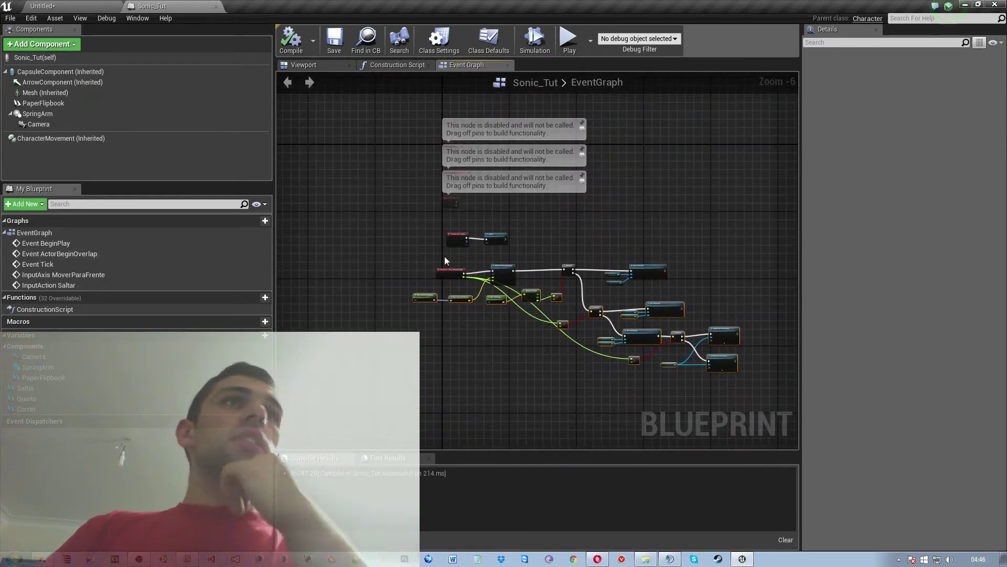
click(42, 6)
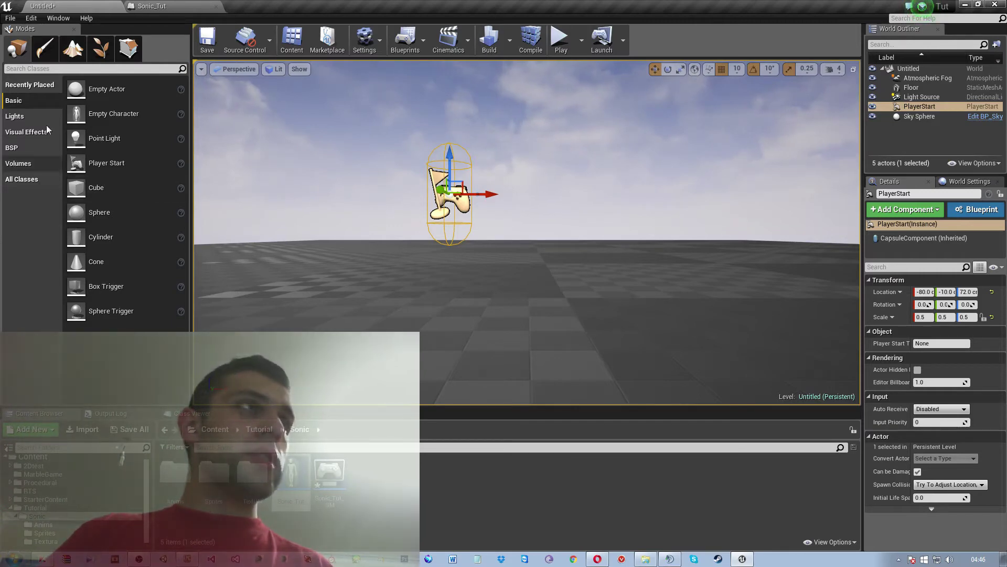
- Start a new C++ class from the File menu with Character as its parent class
click(7, 18)
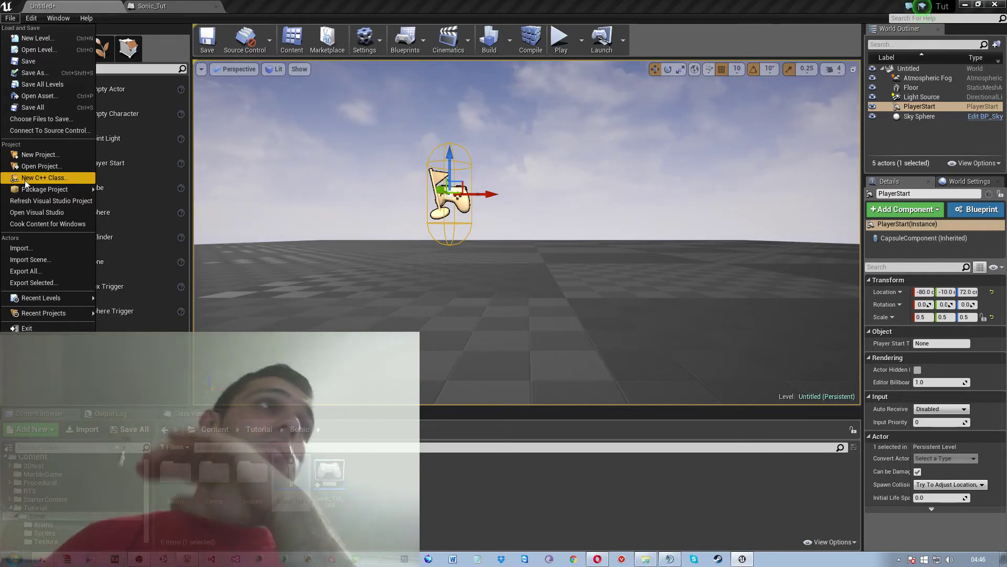
mouse_move(18, 192)
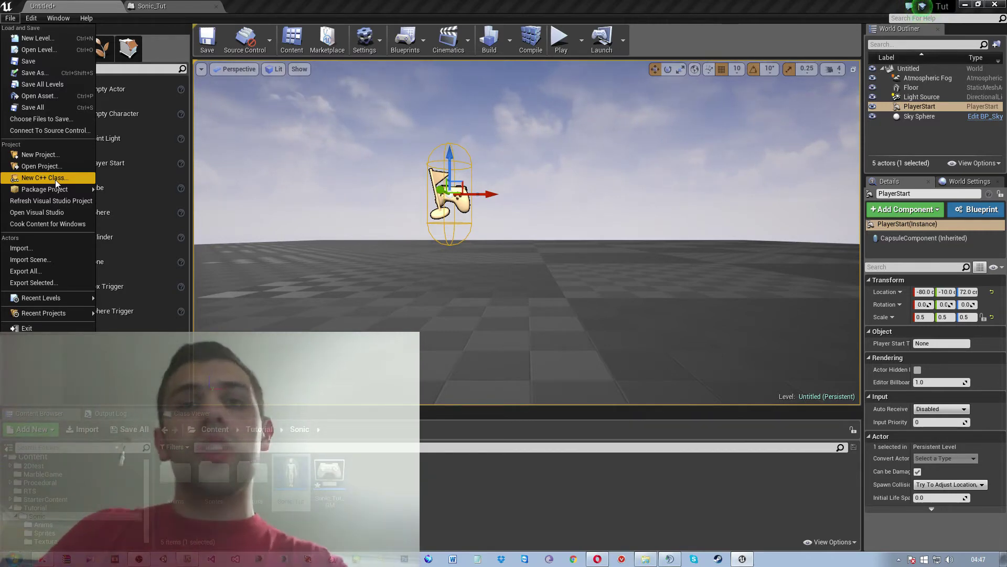
click(55, 179)
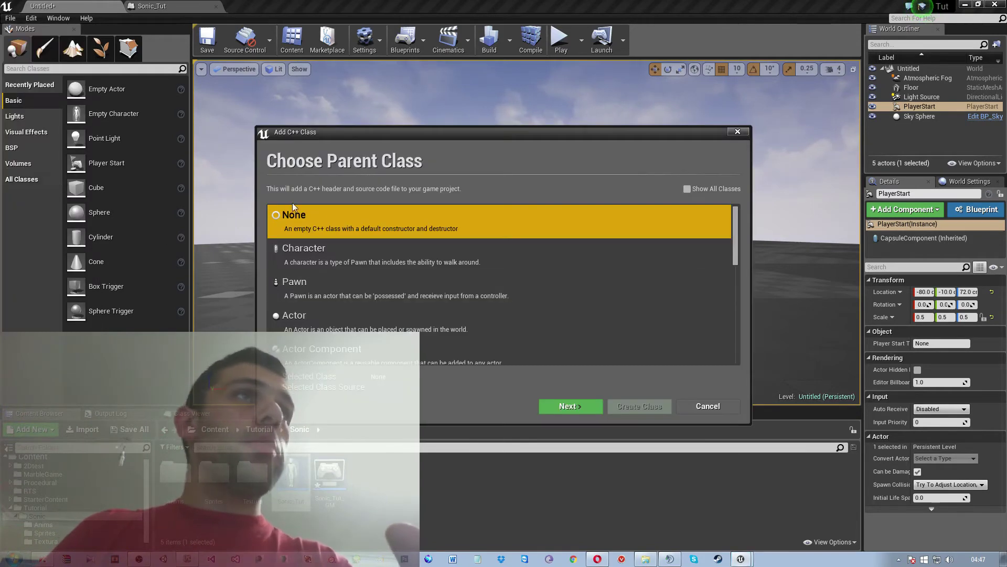
scroll(332, 317, down, 2)
scroll(332, 317, up, 2)
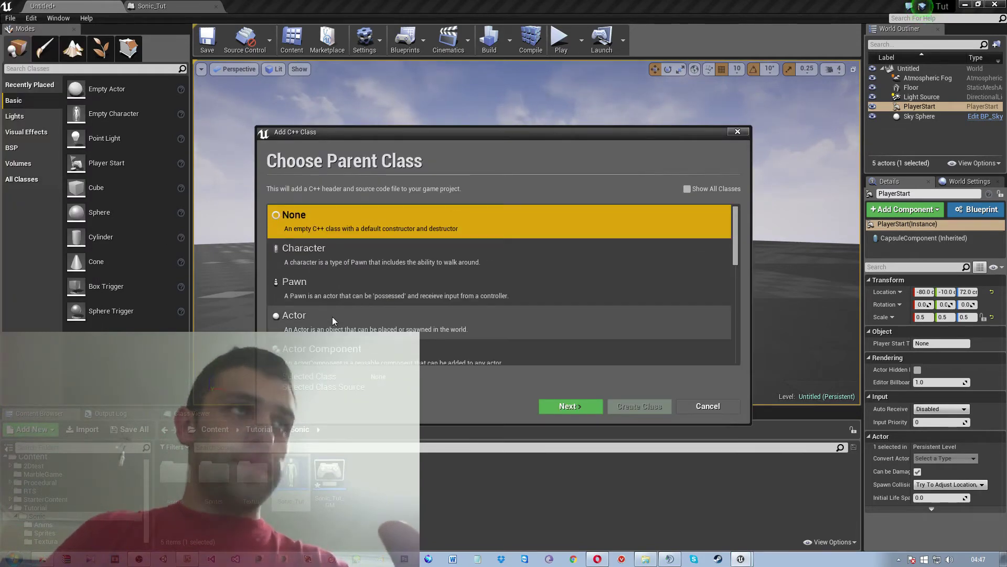
click(322, 253)
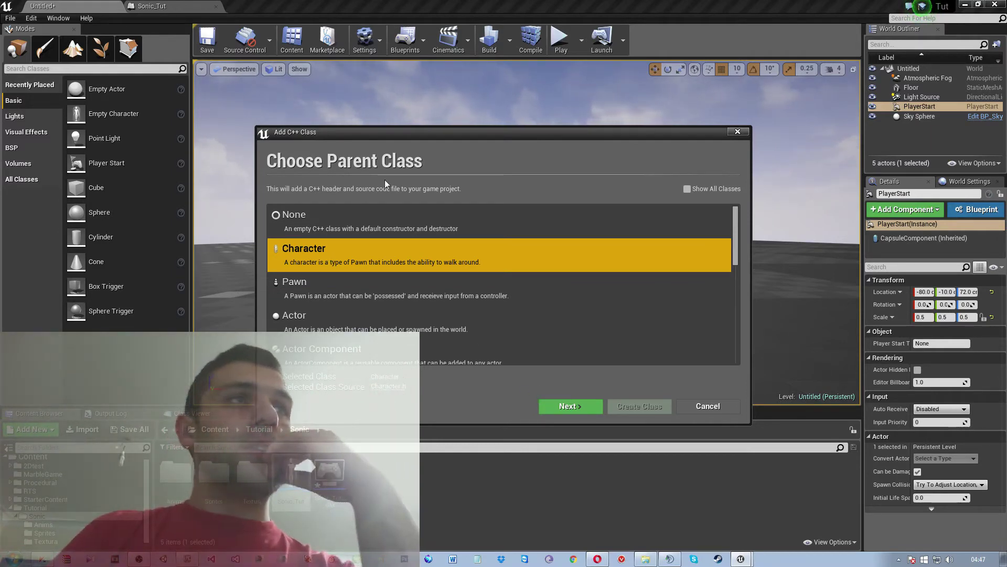
click(569, 408)
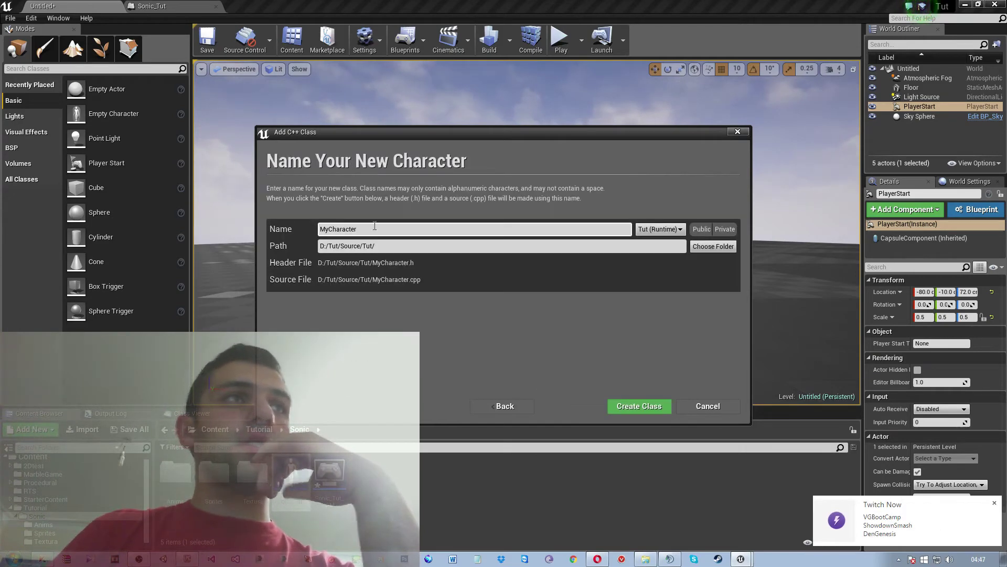
- Put the class files in a new Sonic_Tut source folder and rename the class toward Sonic_TutPlus
click(706, 252)
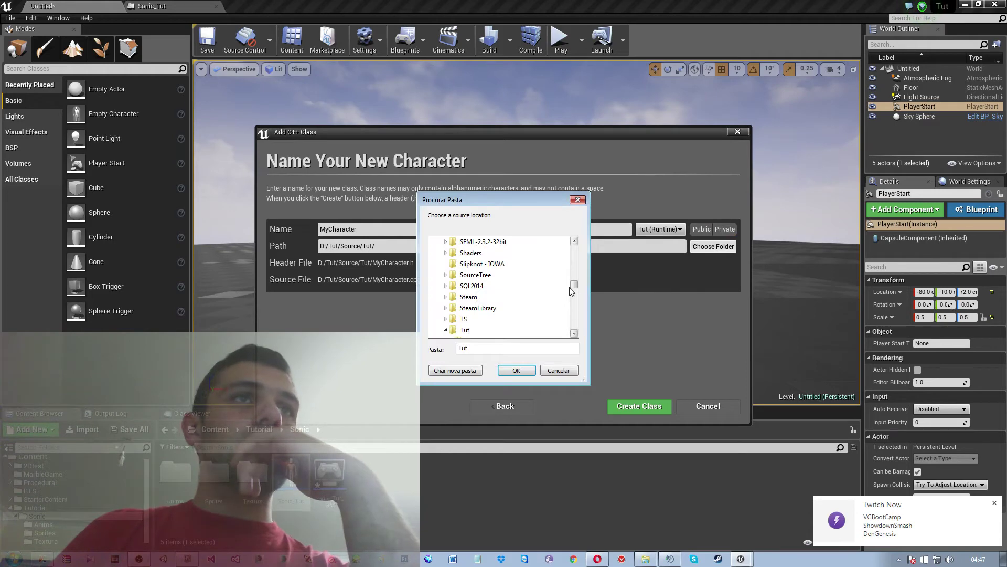
click(571, 292)
drag(579, 297, 581, 300)
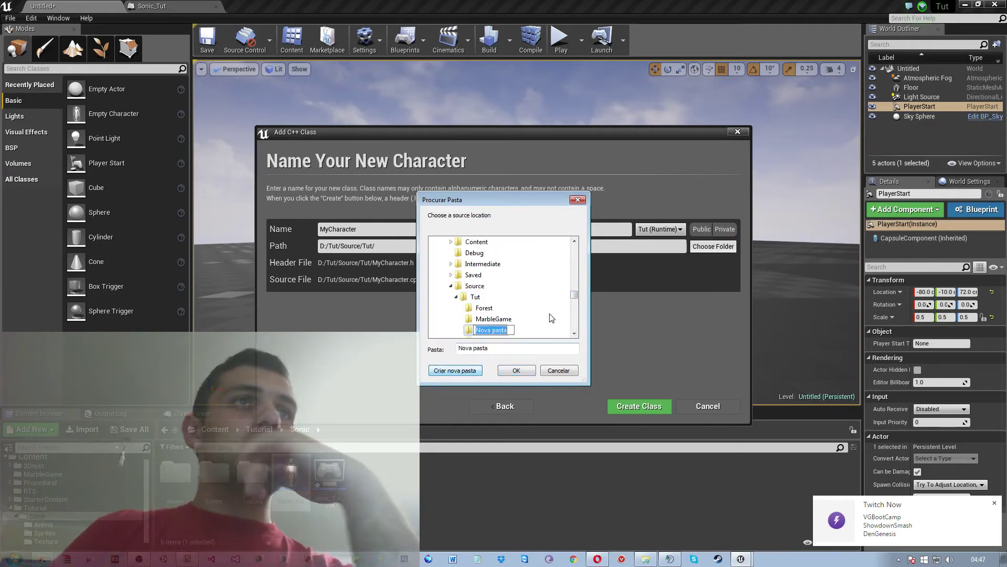
text(Sonic_Tut)
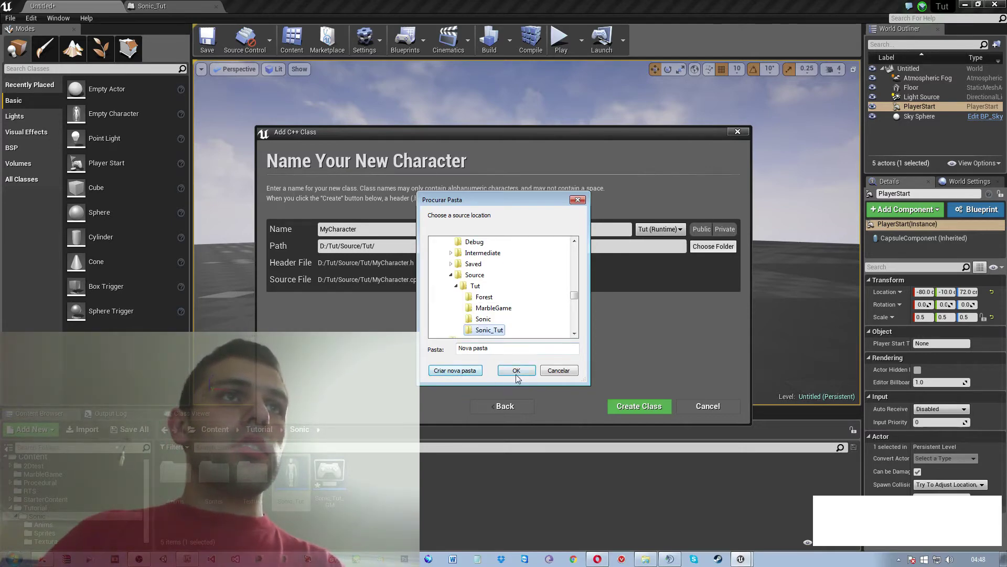
click(516, 371)
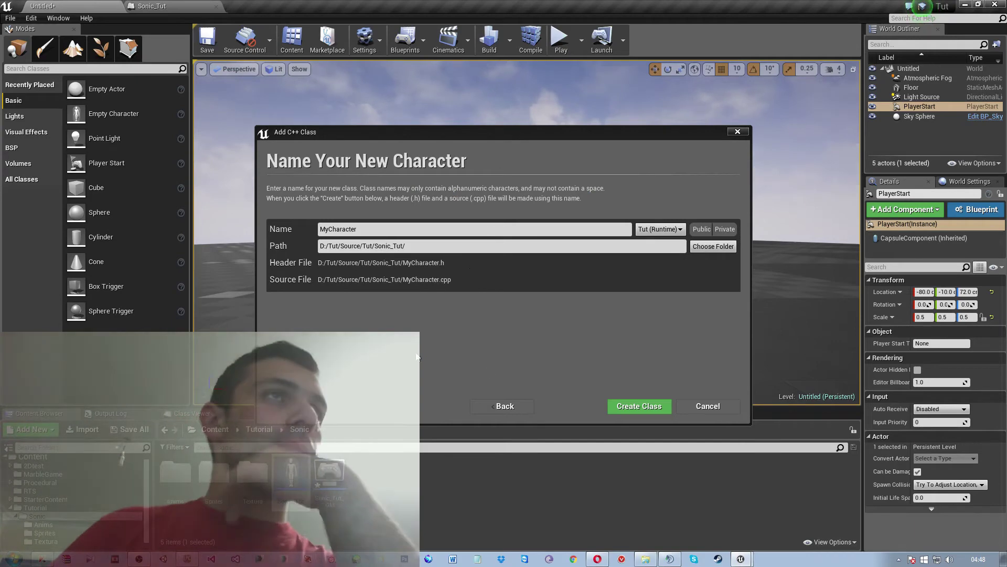
click(242, 218)
text(Son)
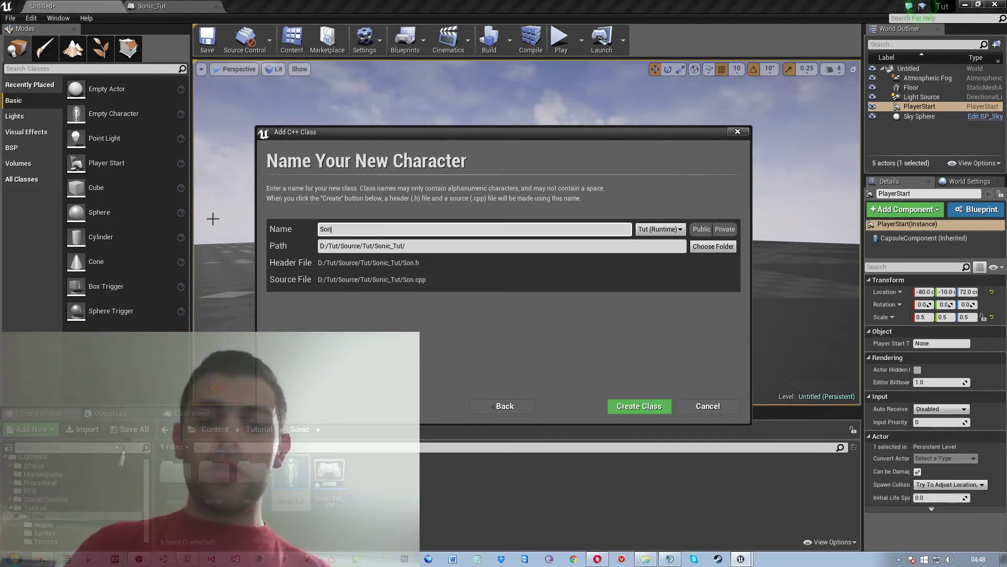
text(ic)
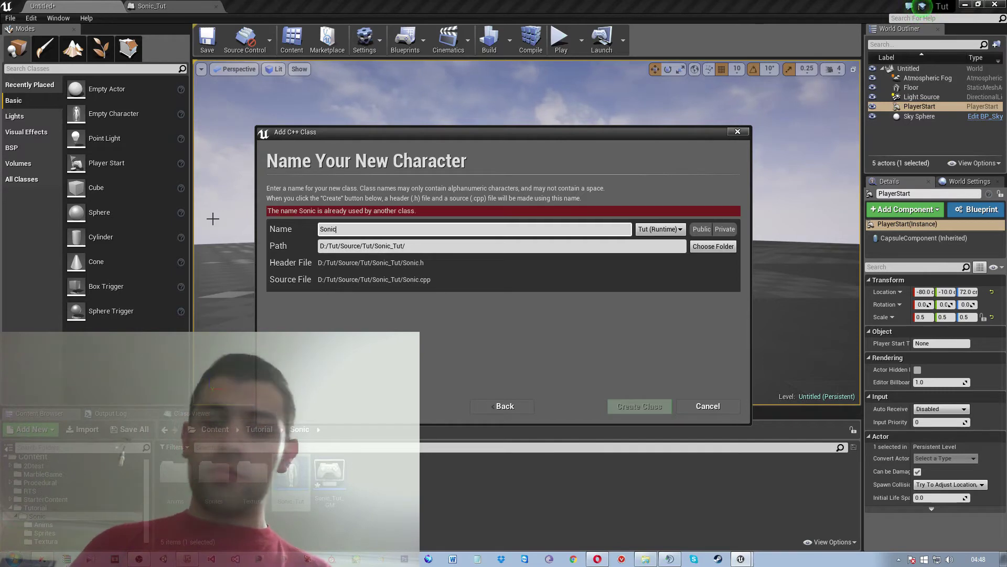
text(_TutPlus)
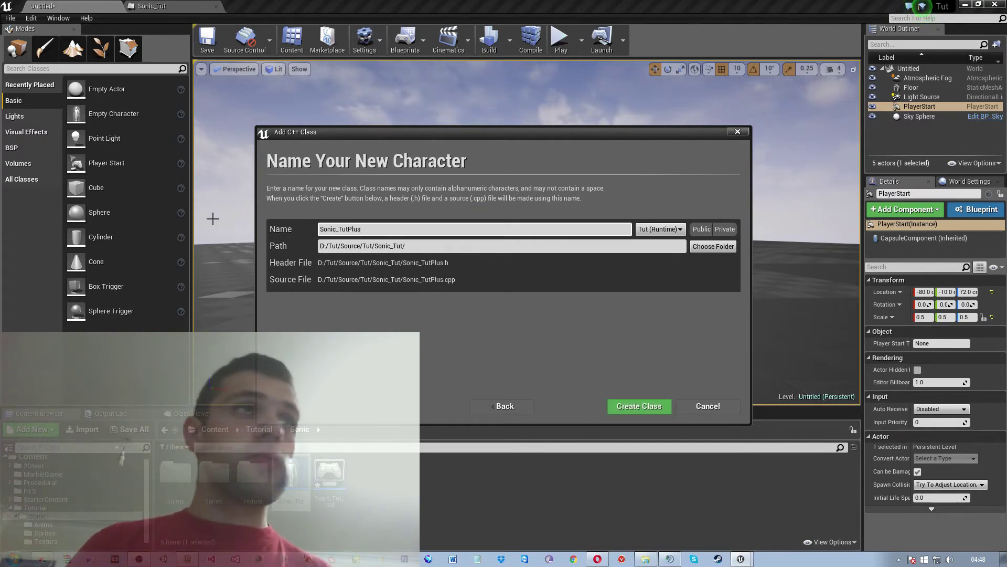
- Create the Sonic_TutPlus class and let its code open in Visual Studio
click(652, 405)
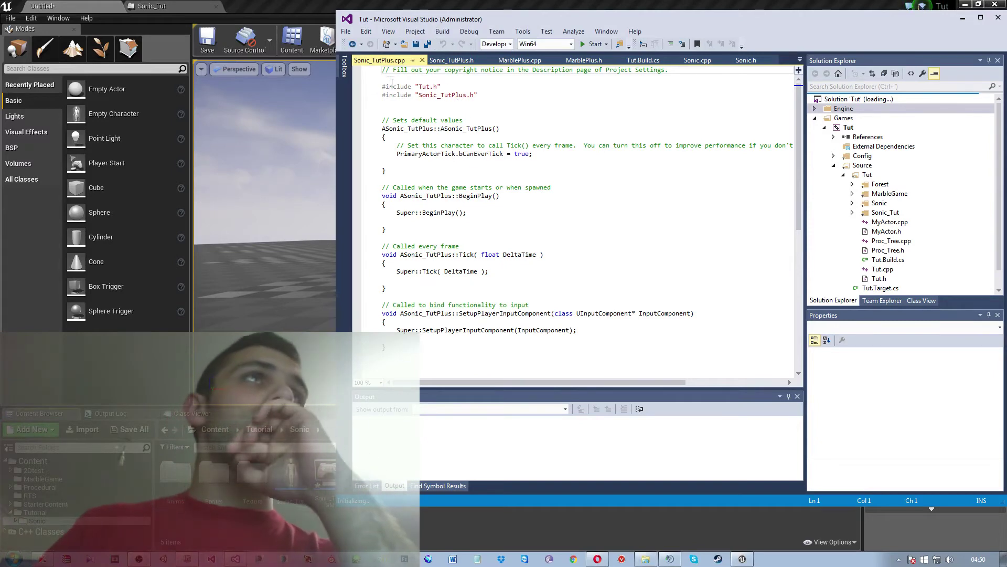
- Expand the Sonic_Tut folder in Solution Explorer and open Sonic_TutPlus.cpp as a lasting tab
click(464, 61)
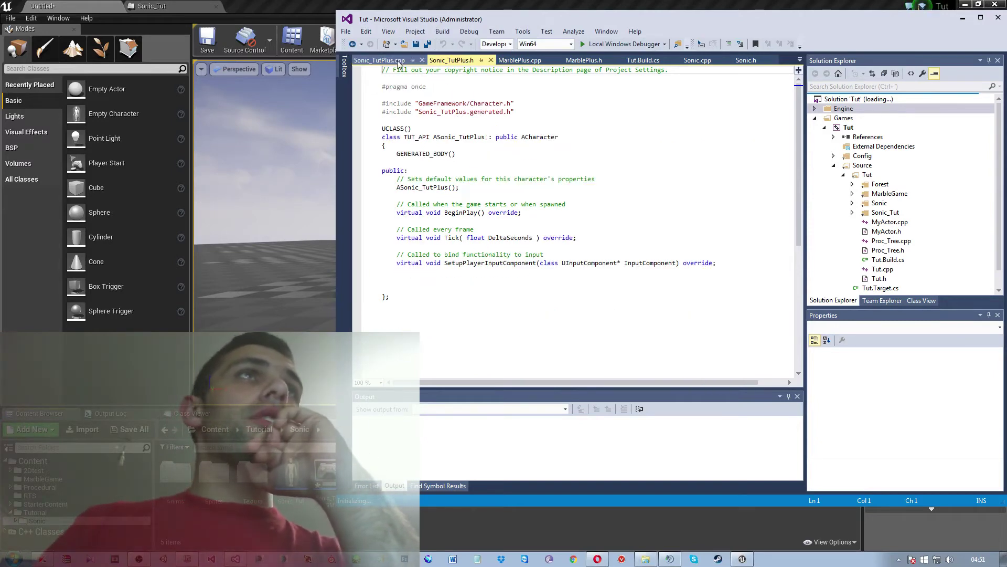
key(ctrl+Tab)
click(462, 62)
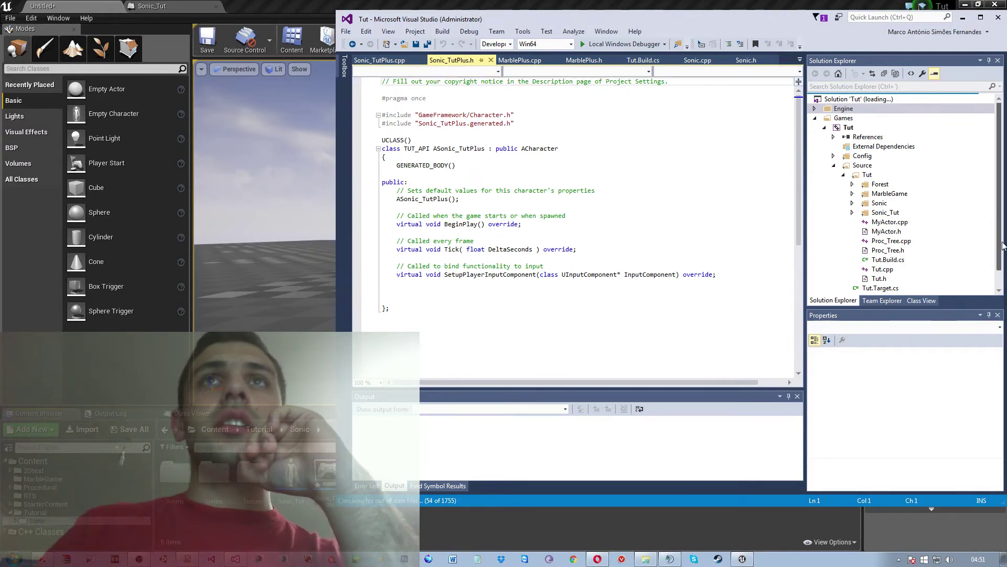
scroll(1000, 239, down, 1)
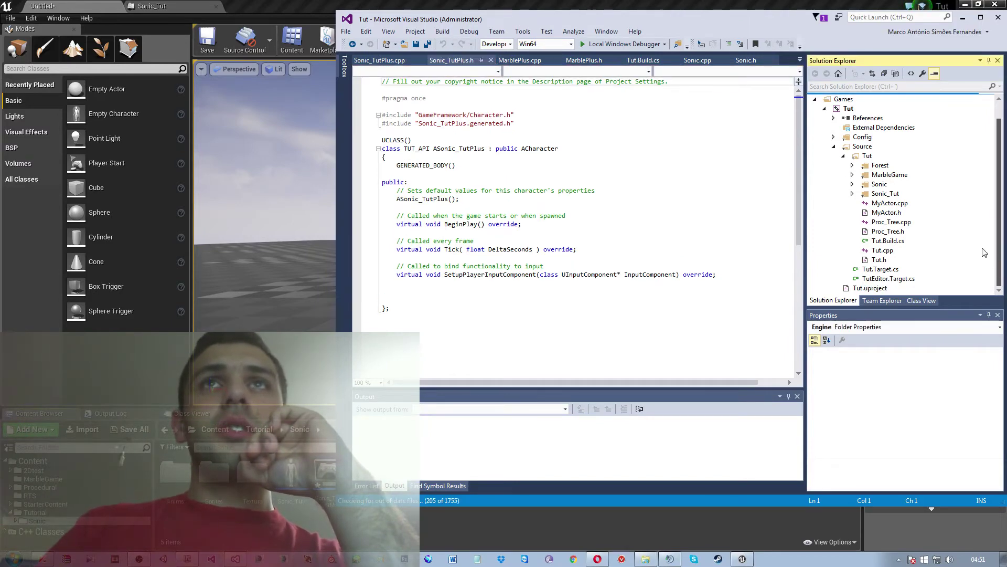
click(852, 194)
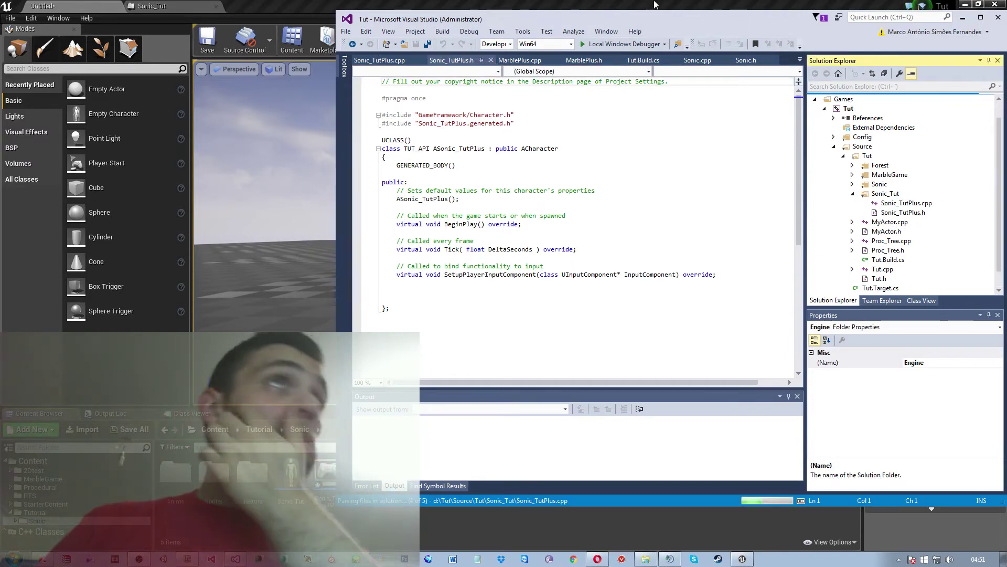
click(898, 203)
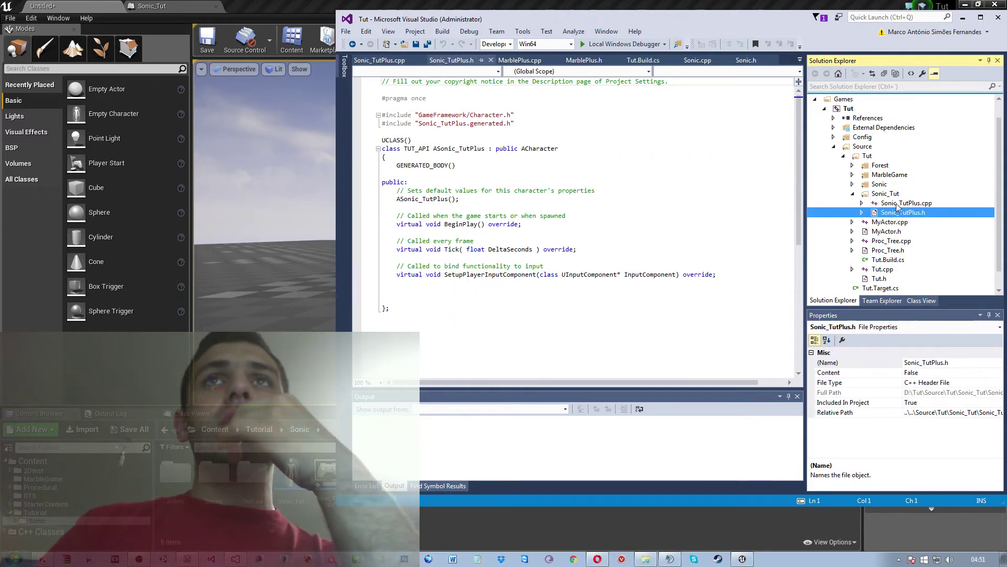
double_click(898, 203)
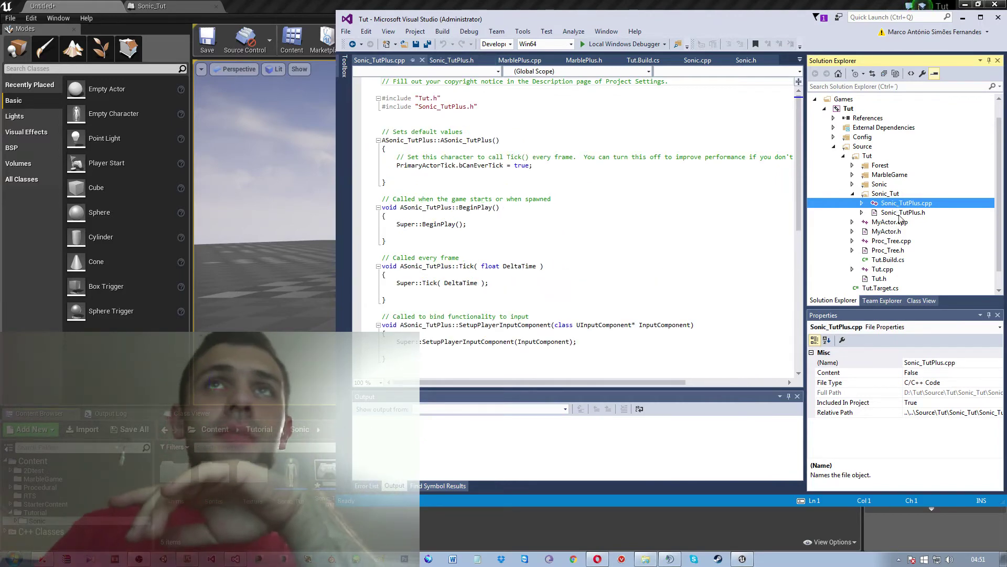
- Glance at Sonic_TutPlus.h, return to Sonic_TutPlus.cpp, and maximize the Visual Studio window
click(899, 213)
click(900, 204)
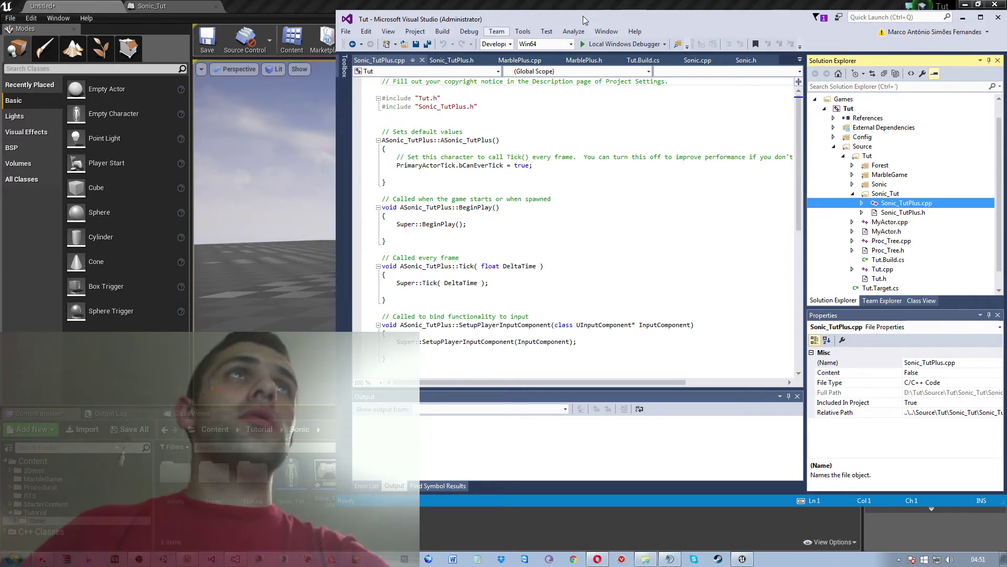
click(732, 217)
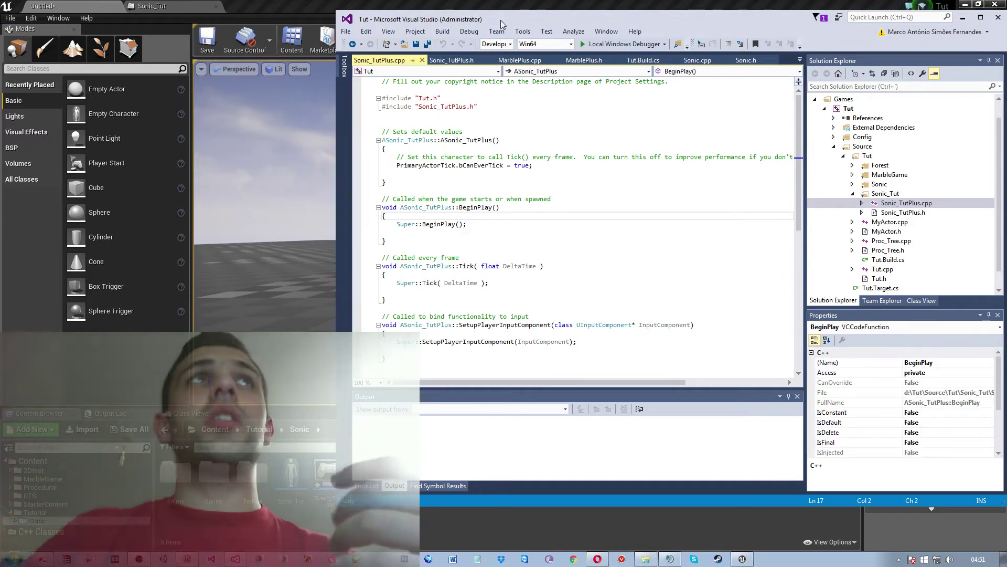
mouse_move(500, 20)
mouse_down()
mouse_move(477, 63)
mouse_move(409, 42)
mouse_up()
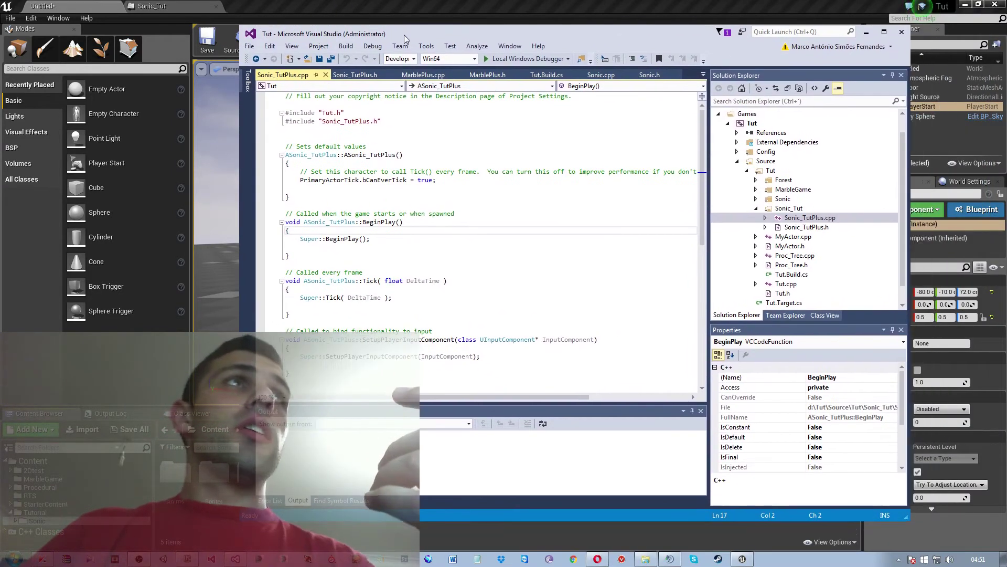
double_click(346, 41)
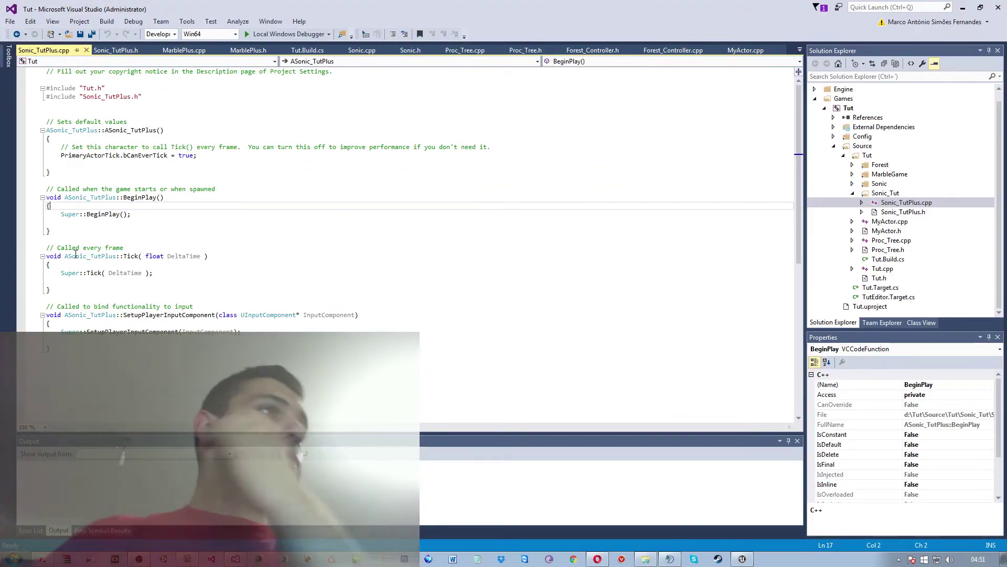
- Save all the unsaved Sonic assets in Unreal with Ctrl+Shift+S and Save Selected
click(742, 559)
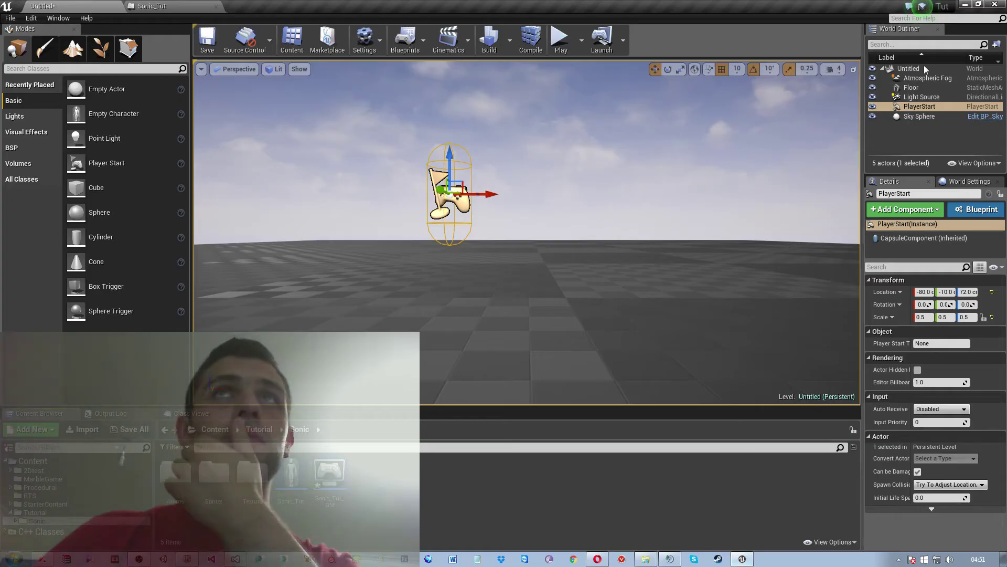
key(ctrl+shift+s)
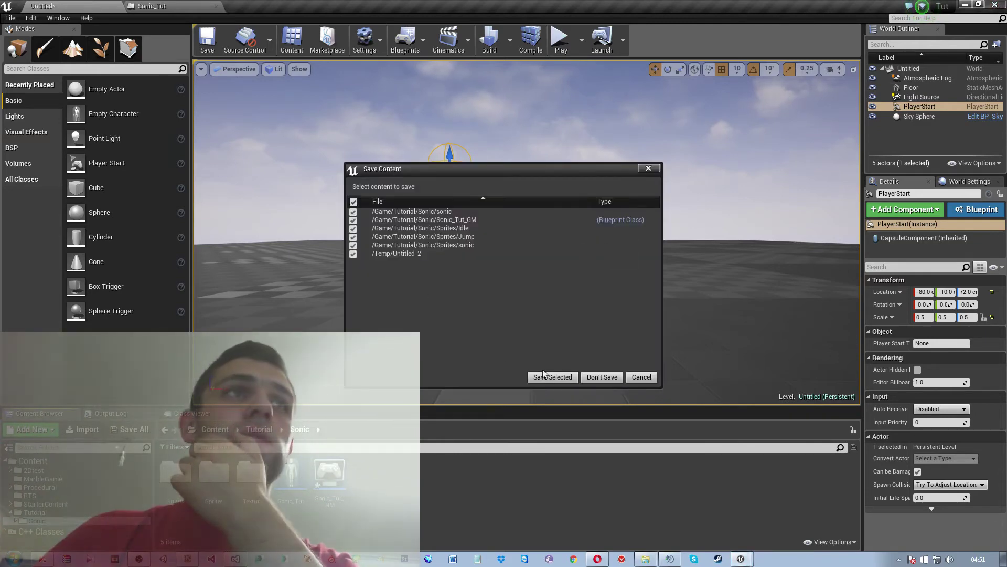
click(551, 377)
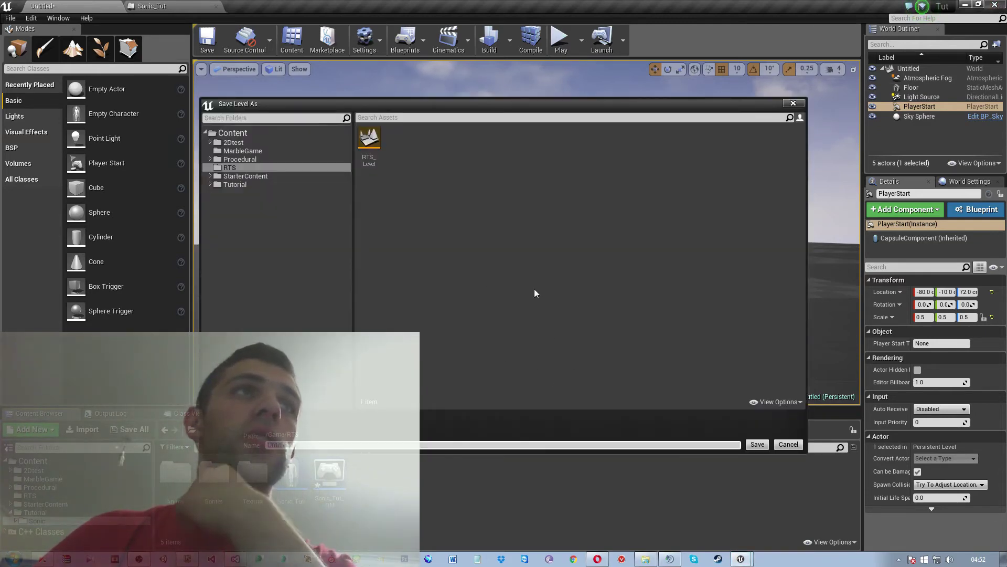
- Save the level into the Tutorial > Sonic folder, then return to Visual Studio
click(241, 160)
click(241, 152)
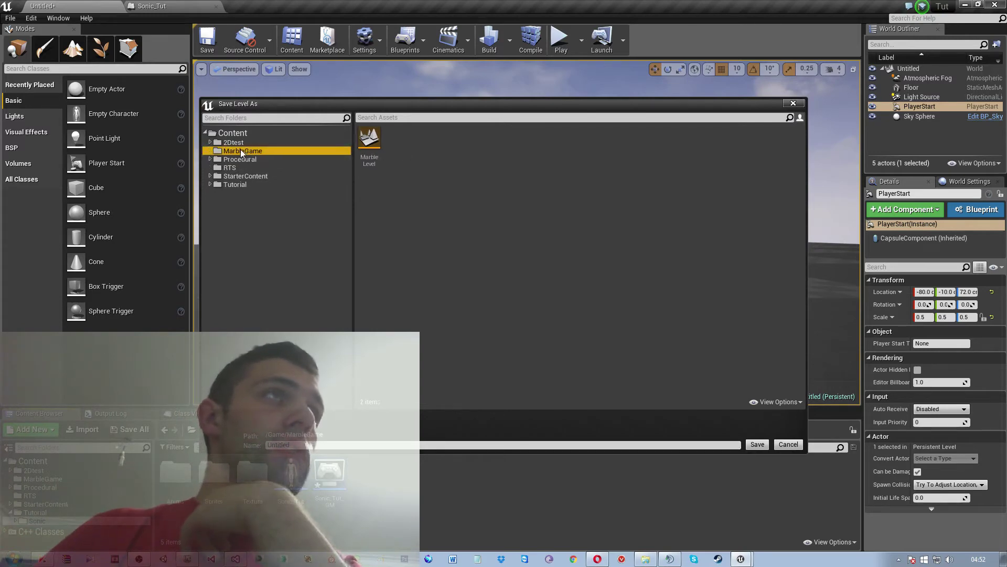
click(237, 140)
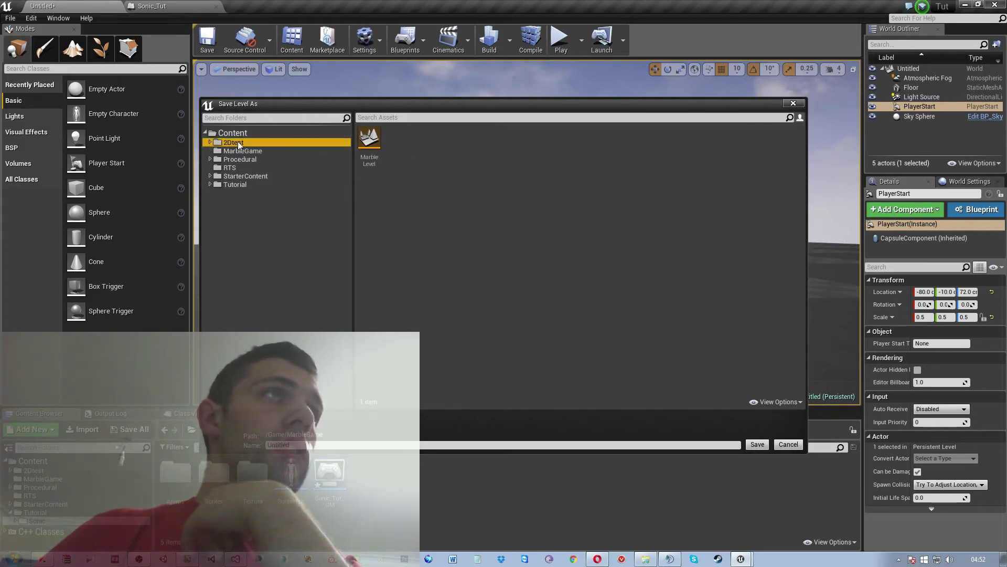
click(244, 184)
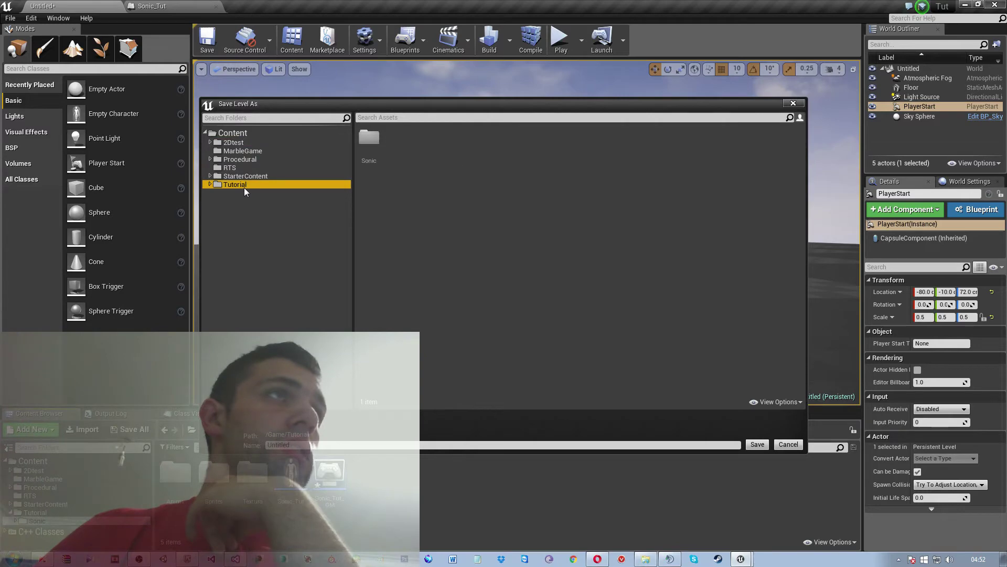
double_click(369, 138)
text(SonicTutLevel)
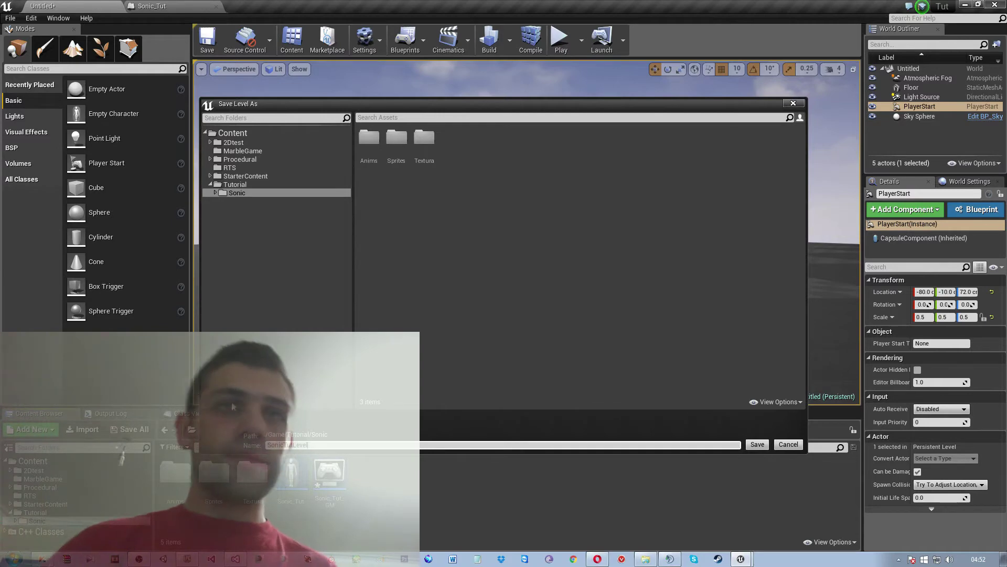
click(756, 444)
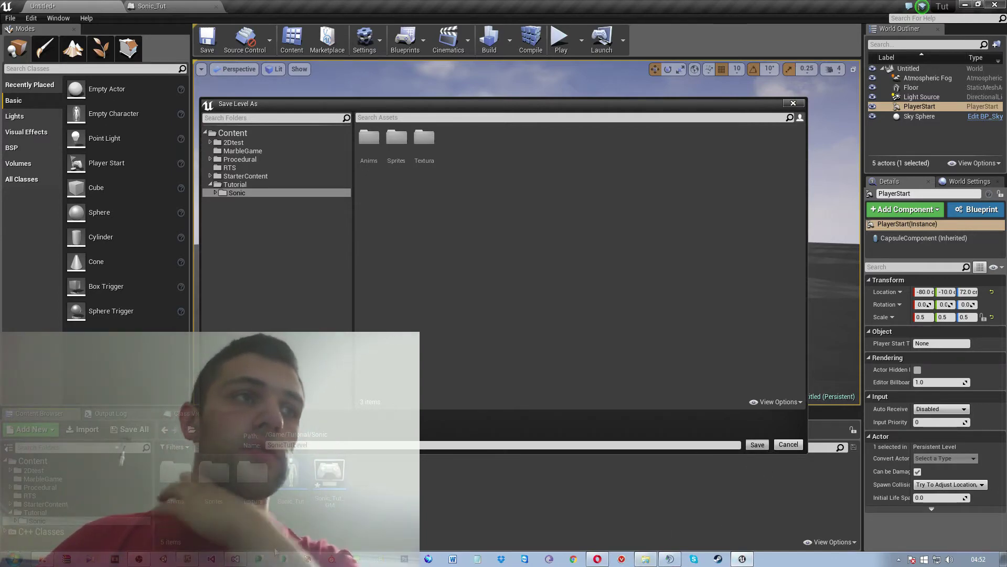
key(alt+Tab)
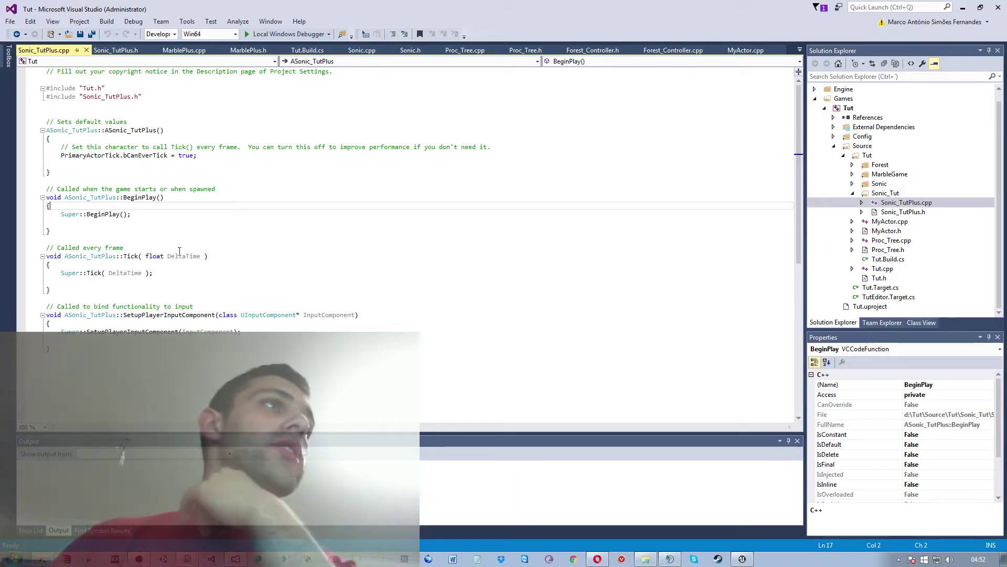
click(115, 49)
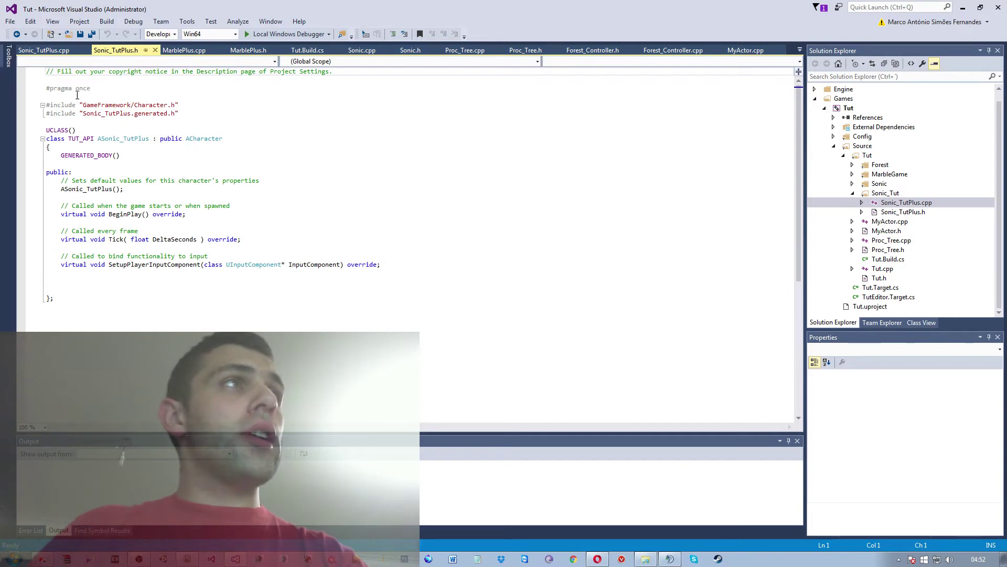
click(163, 280)
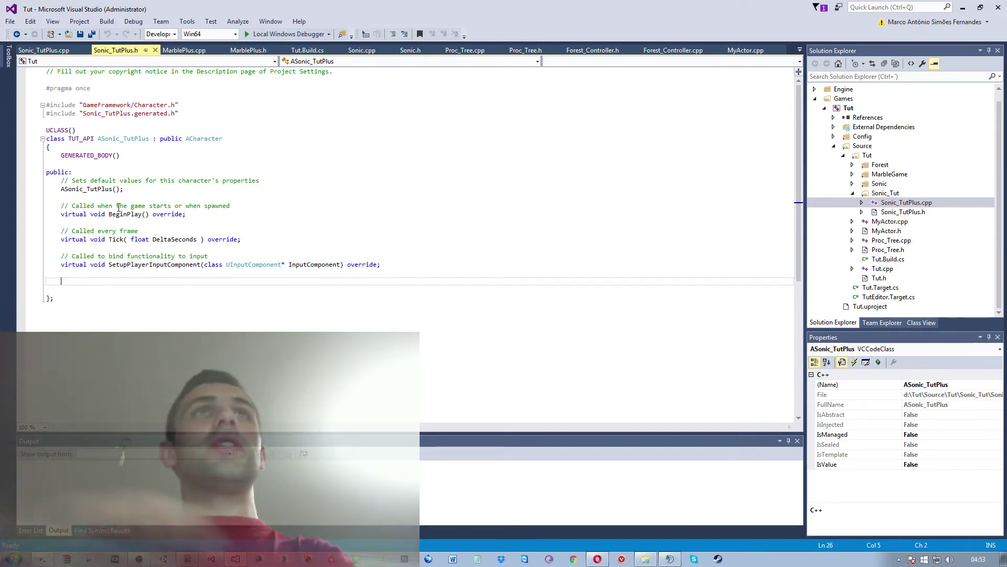
- Close the MarblePlus, Tut.Build.cs, Proc_Tree, Forest_Controller and MyActor file tabs
click(222, 51)
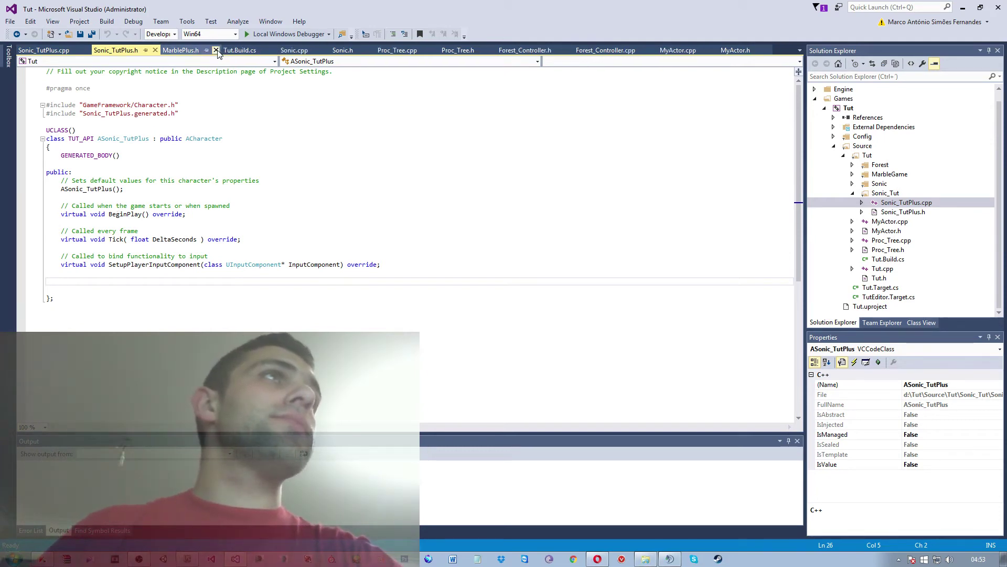
click(215, 50)
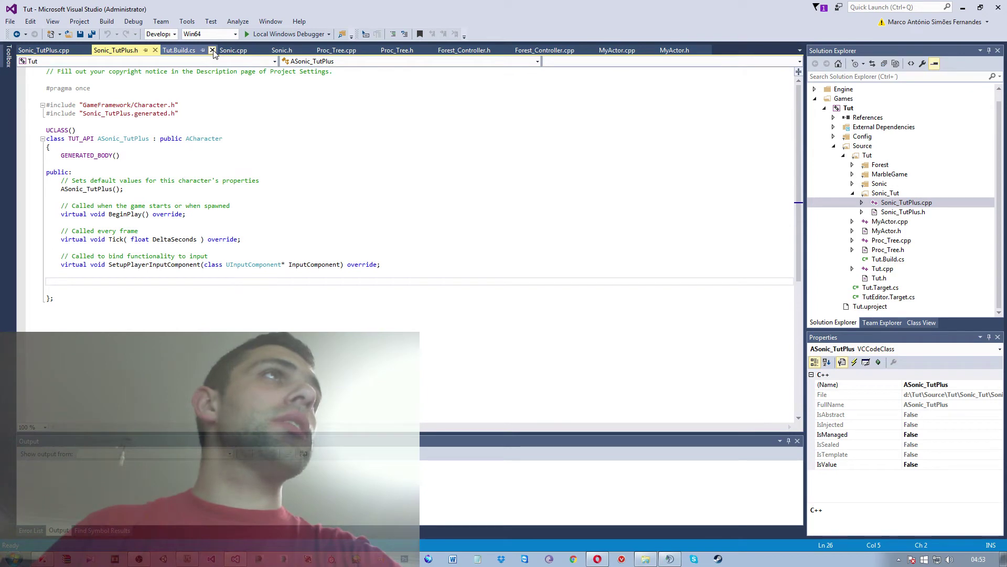
click(213, 50)
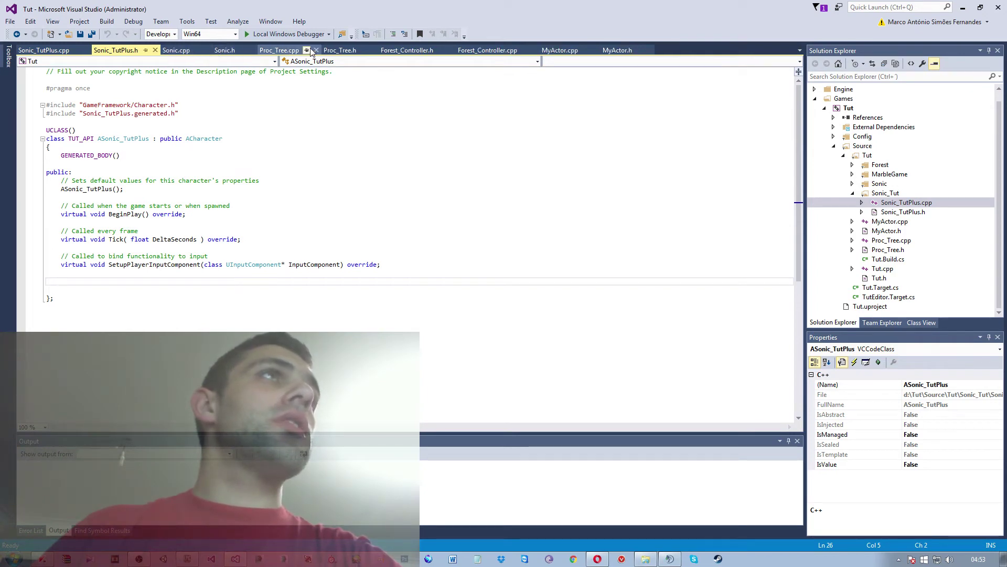
click(316, 51)
click(309, 50)
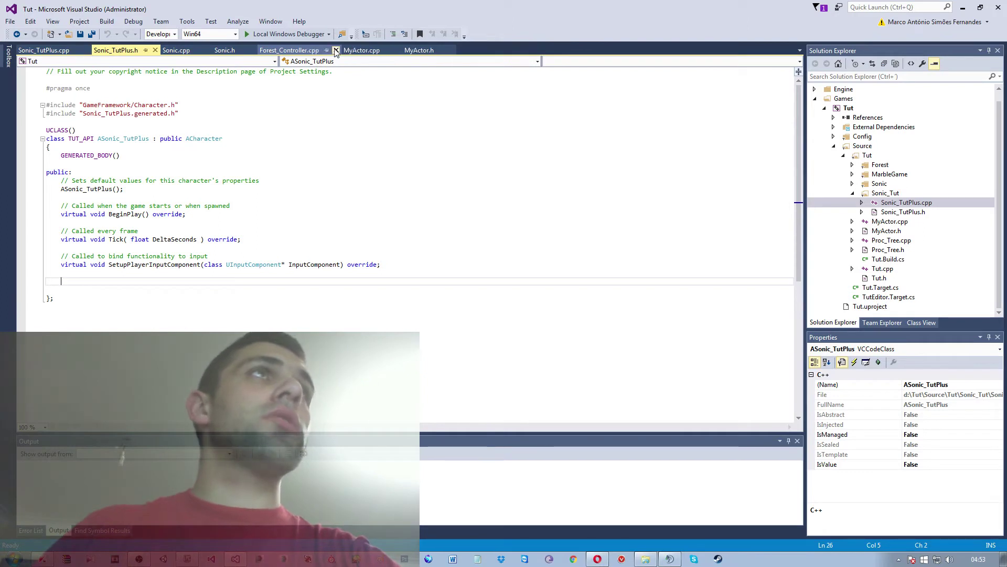
click(335, 51)
click(309, 52)
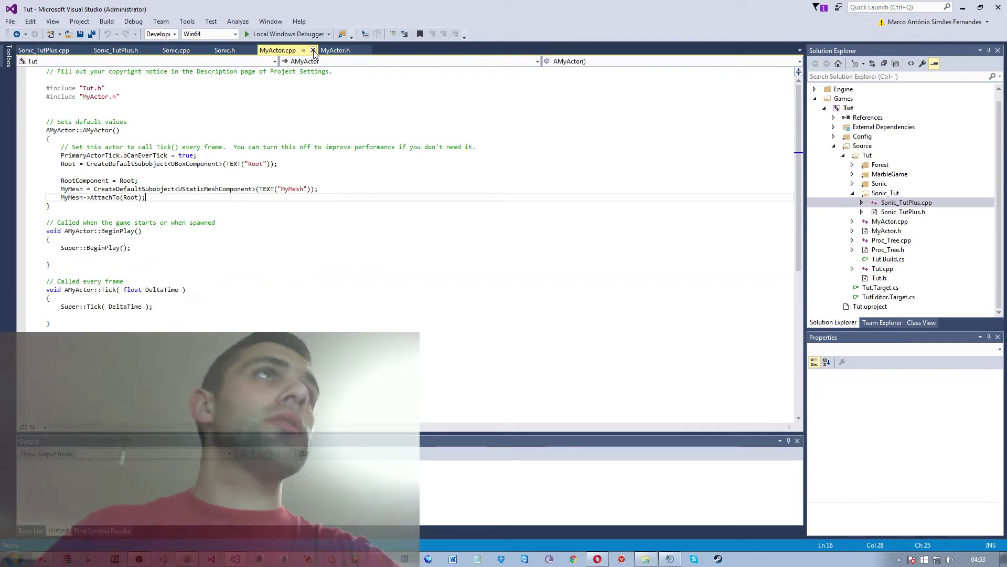
click(313, 50)
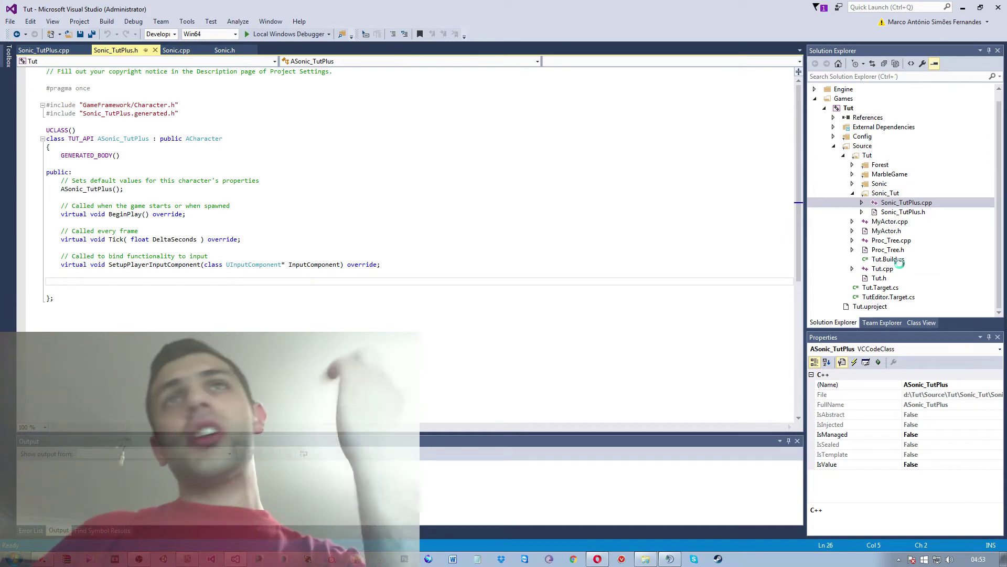
- In Tut.Build.cs, move "Paper2D" to the end of the public dependency modules and close the file
click(899, 259)
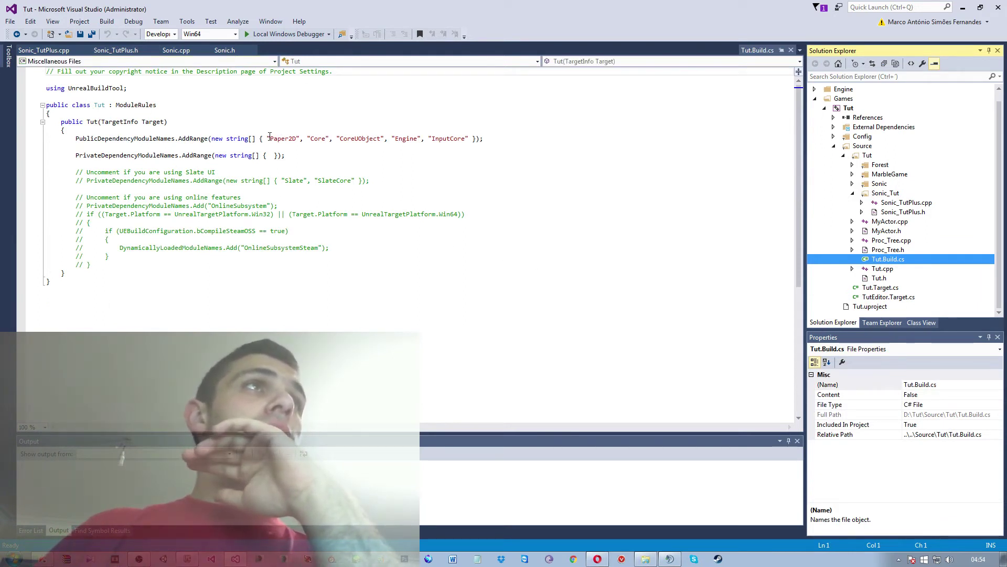
drag(269, 138, 293, 139)
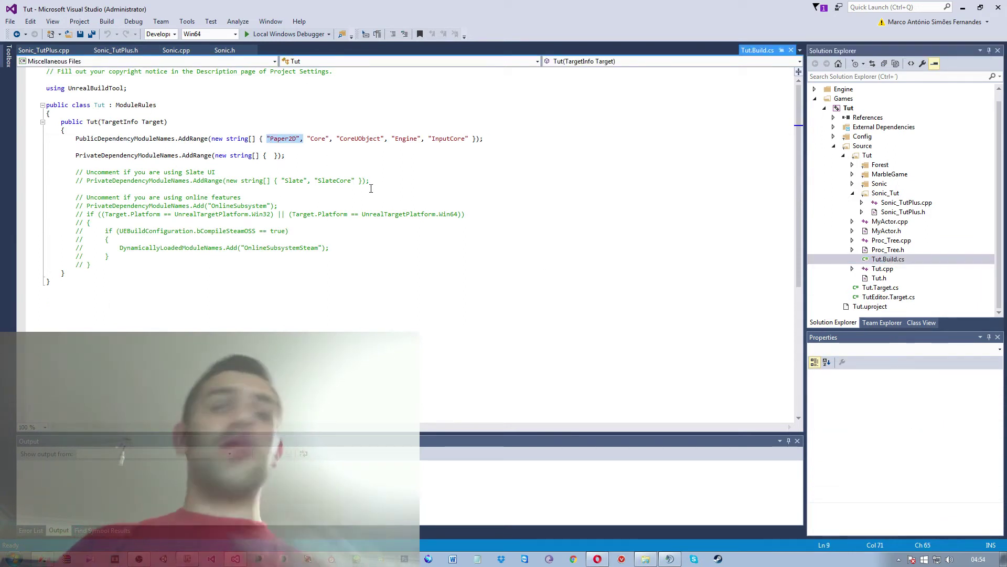
key(Delete)
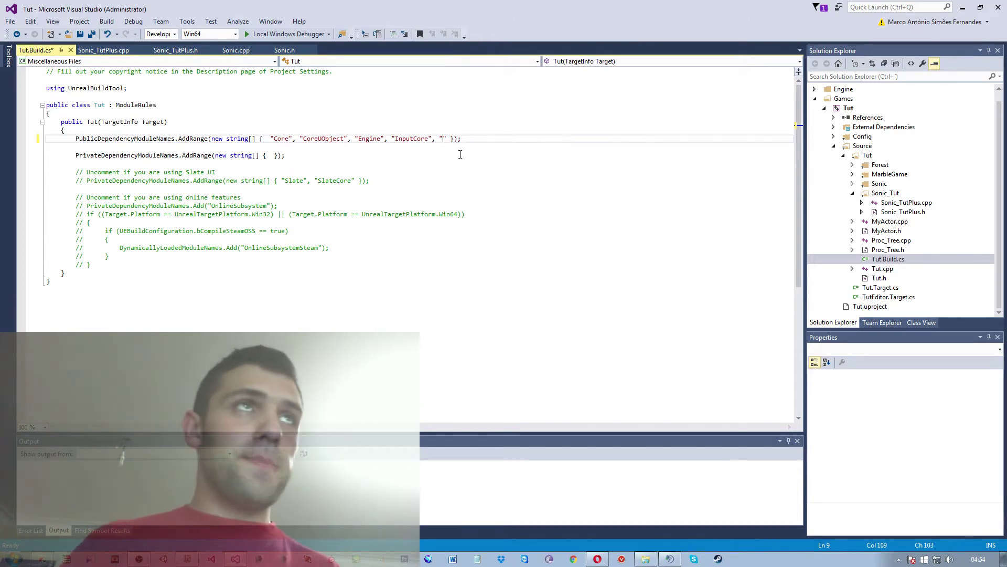
text(Paper2D)
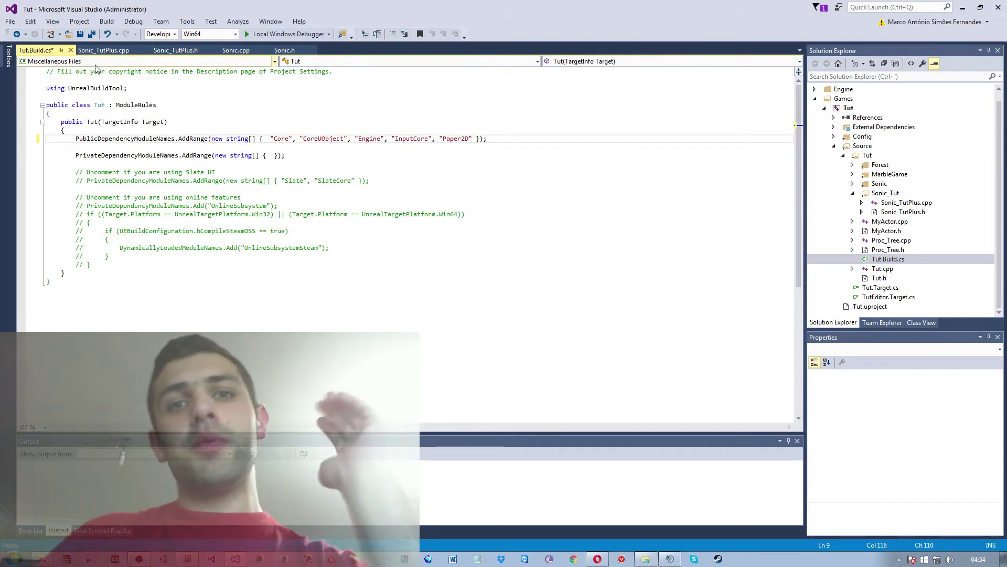
click(70, 50)
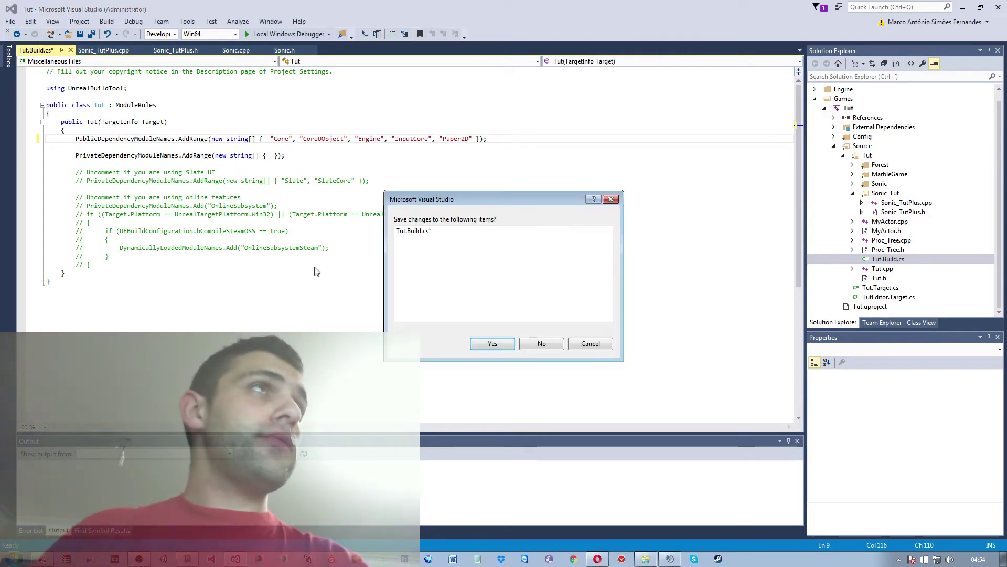
- Save Tut.Build.cs and add #include "PaperFlipbook.h" below the Character.h include
click(491, 347)
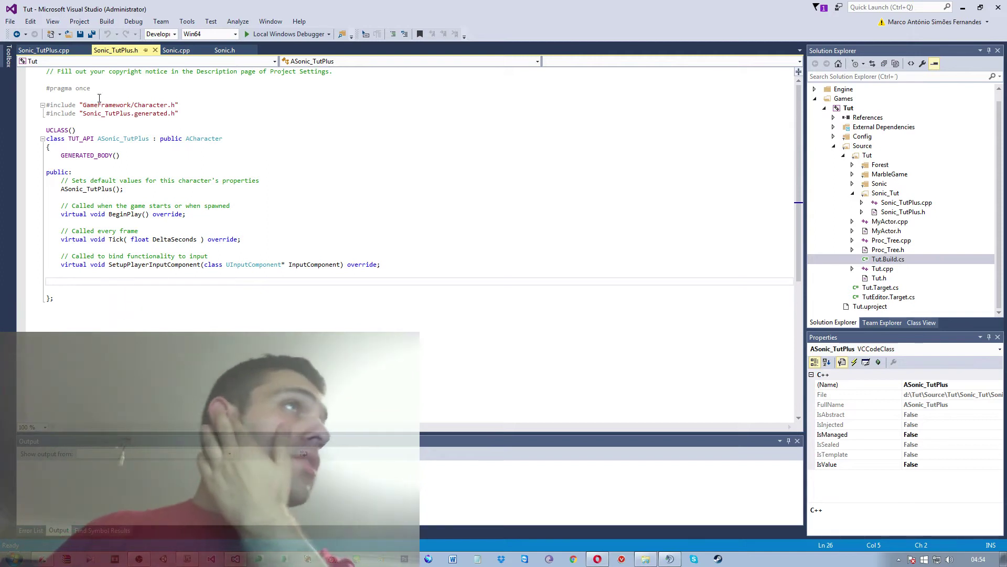
click(190, 103)
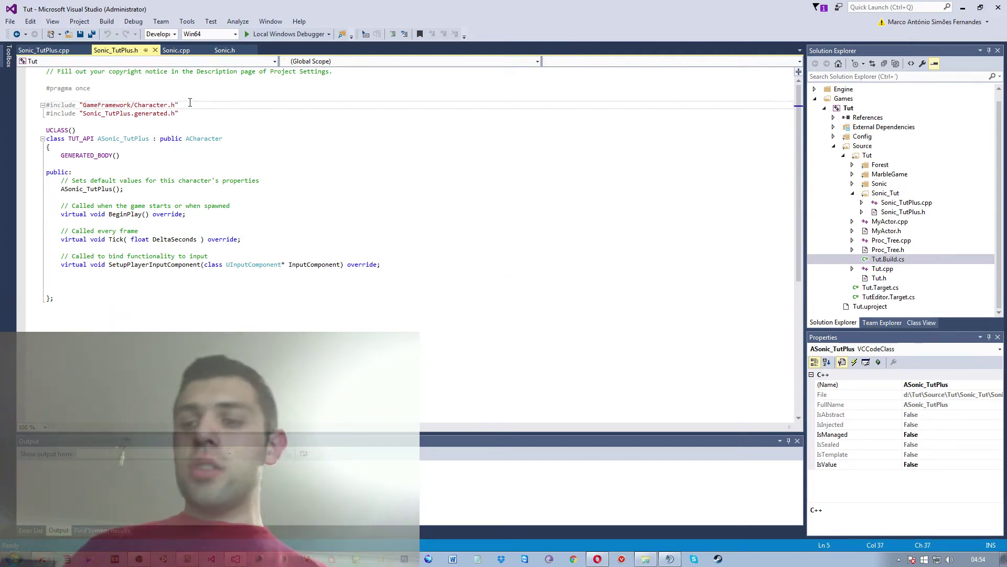
key(Return)
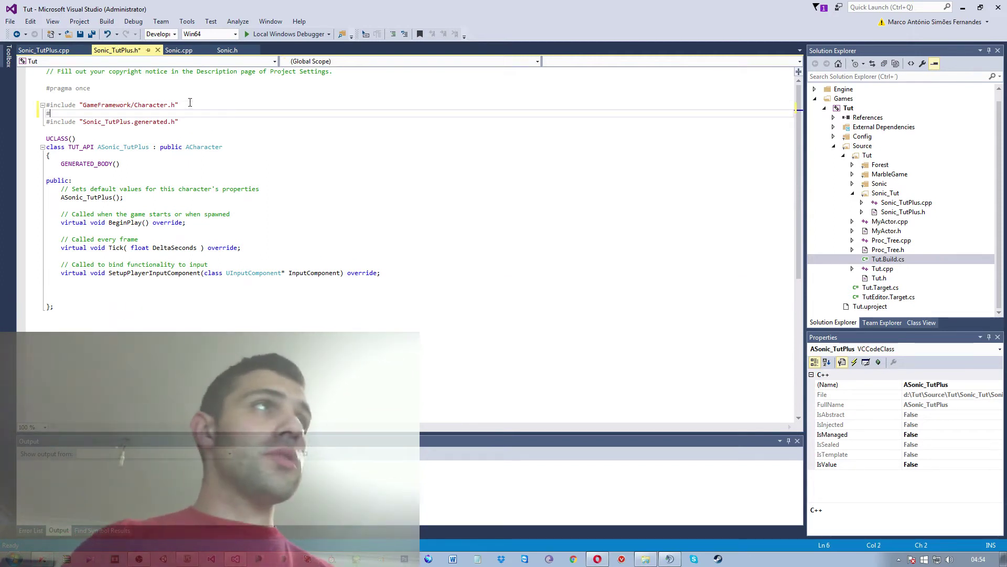
text(#)
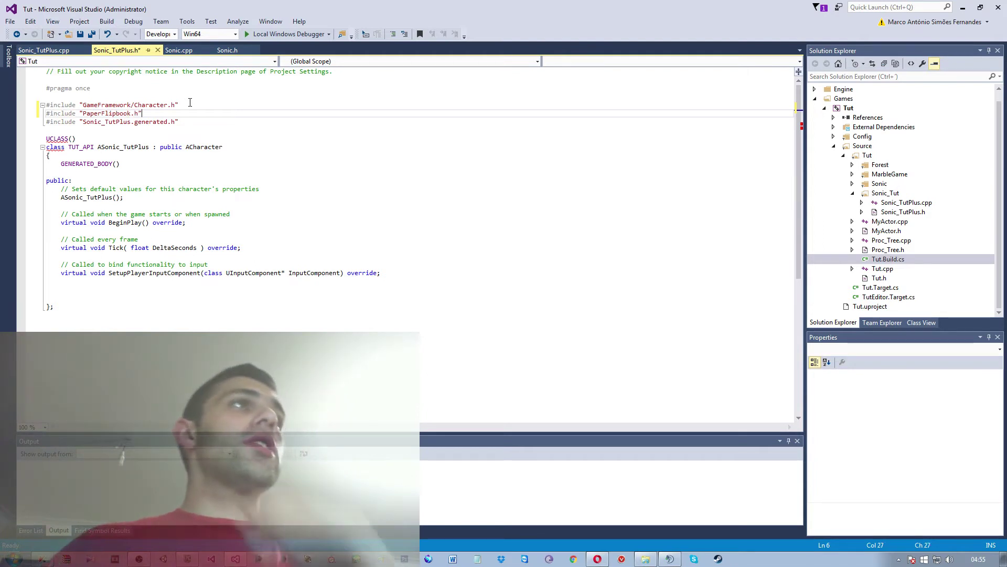
- Review the Character.h and generated.h include lines, ending below the SetupPlayerInputComponent declaration
drag(179, 105, 136, 105)
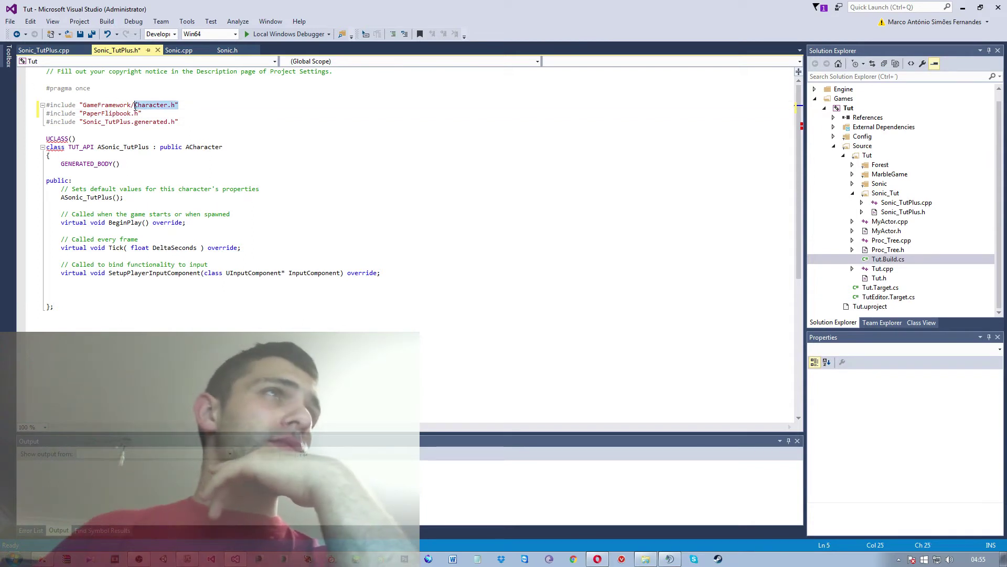
drag(47, 109, 46, 105)
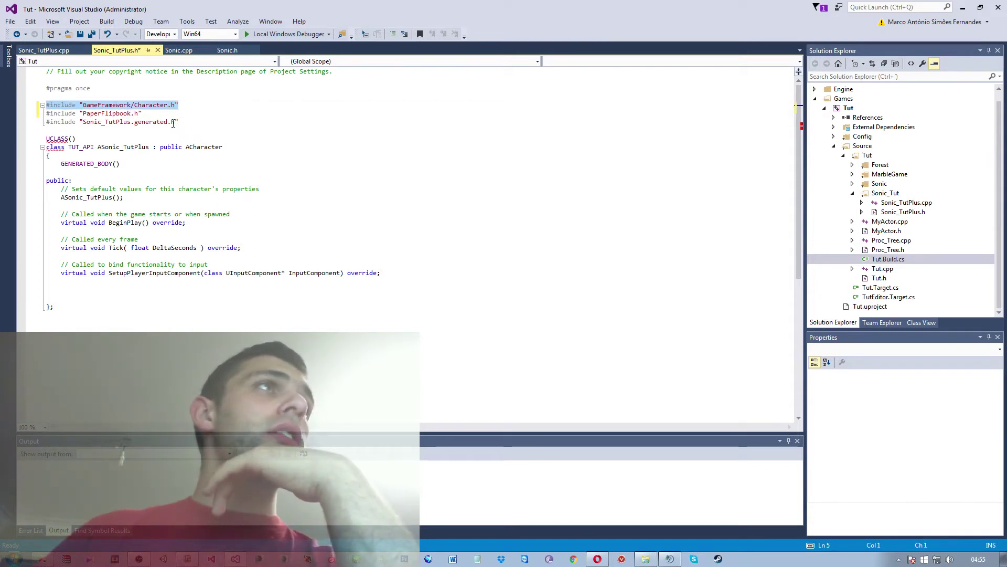
drag(179, 121, 26, 118)
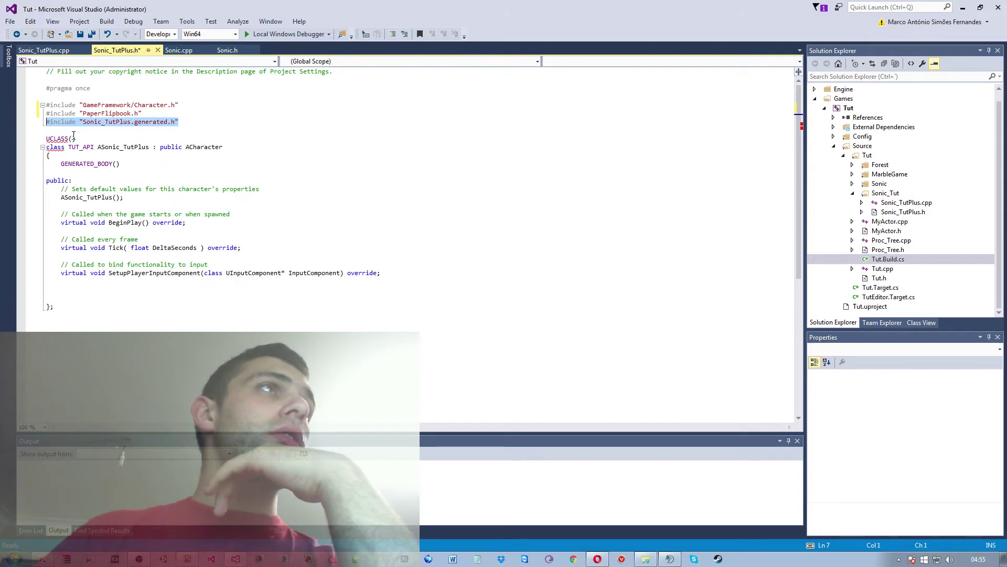
click(179, 121)
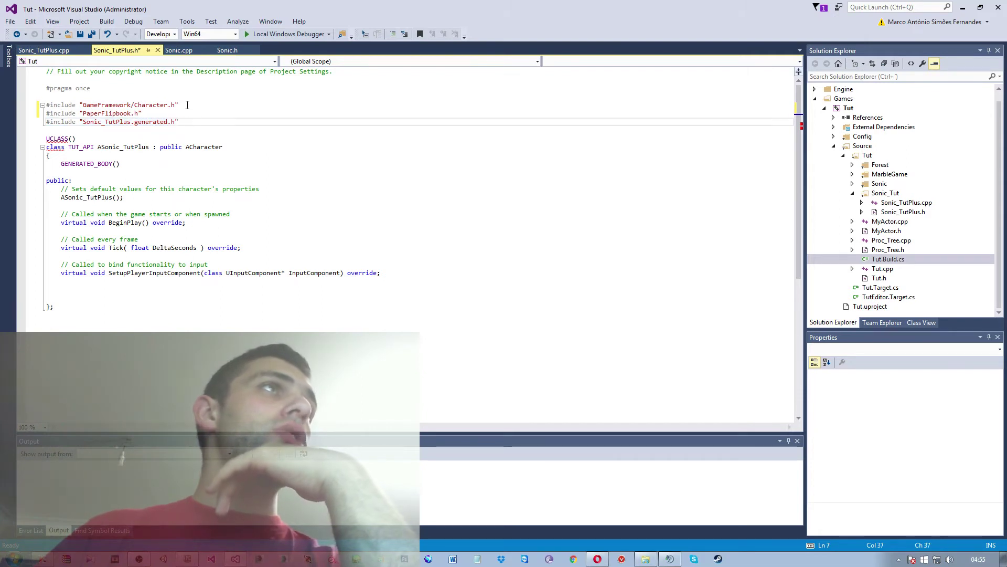
drag(188, 105, 46, 104)
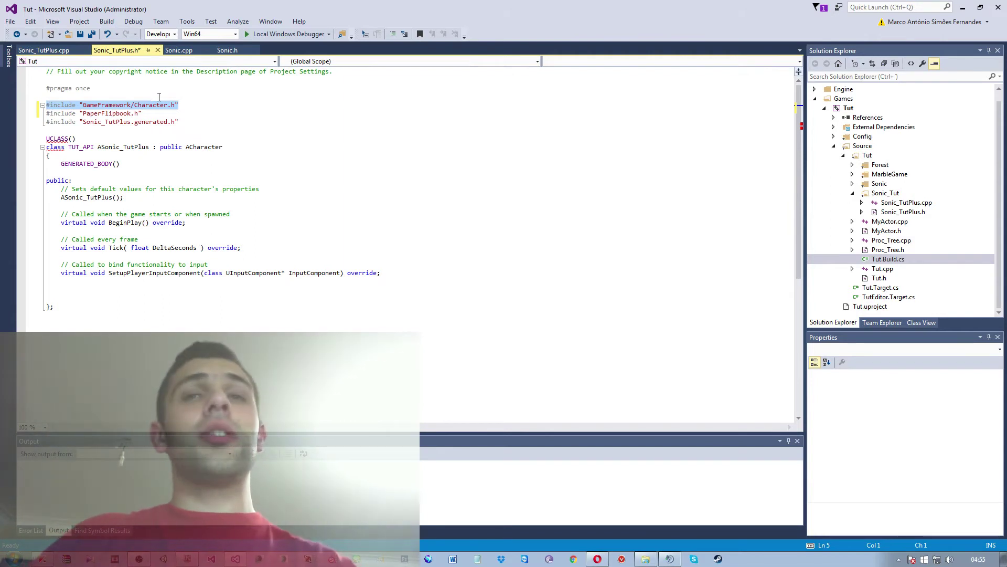
drag(189, 122, 57, 122)
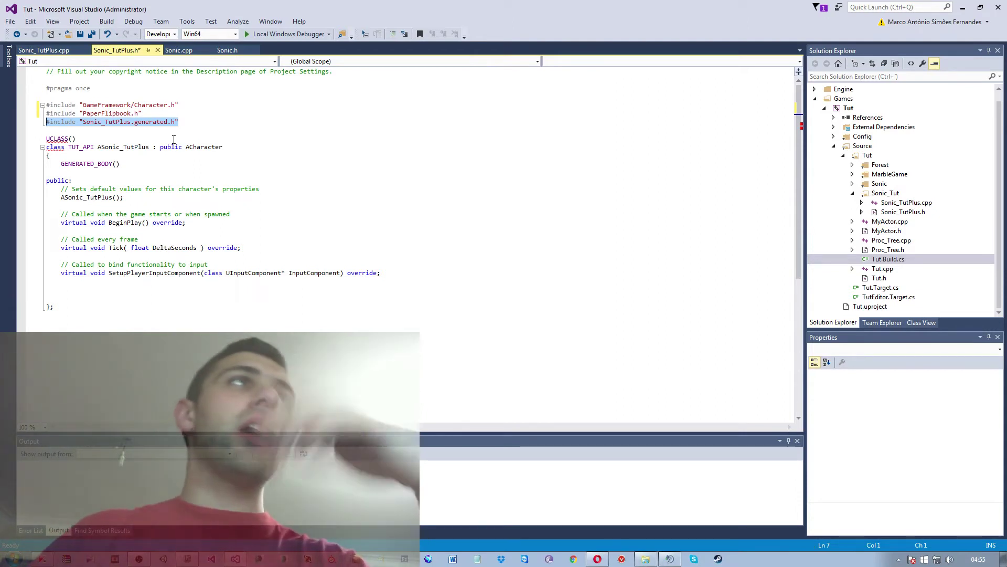
click(283, 191)
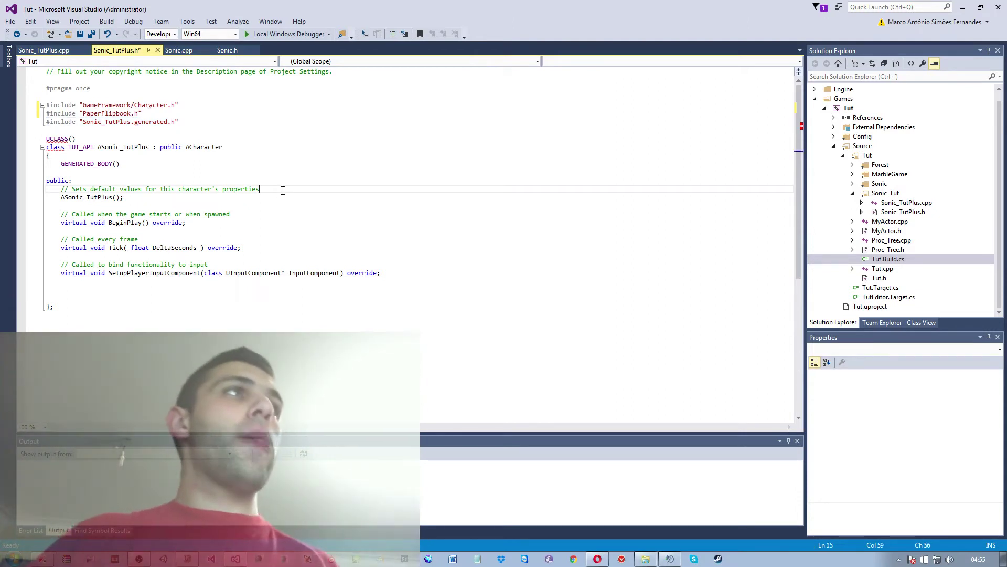
click(160, 116)
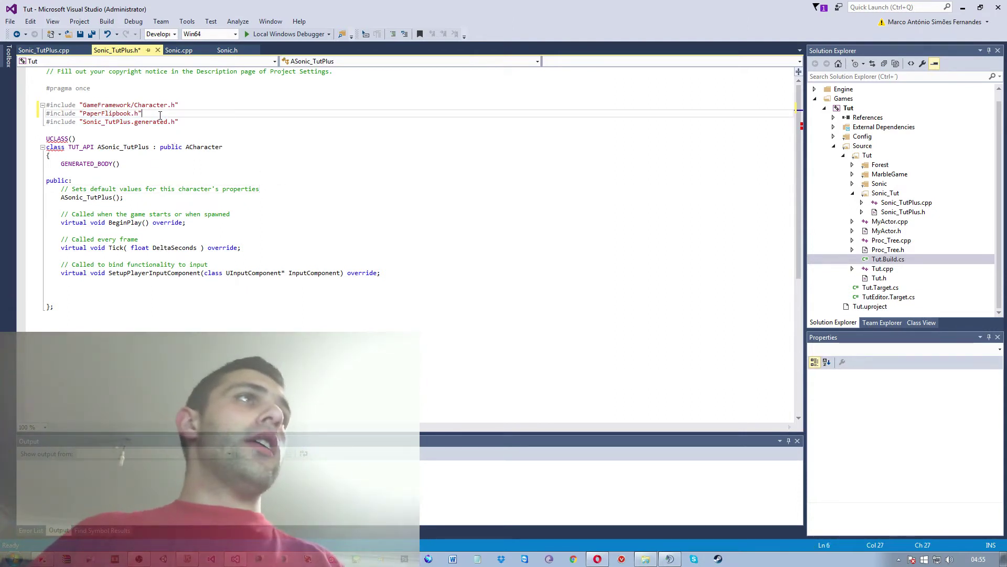
click(124, 283)
- Add a blank line and change line 12's GENERATED_BODY() macro to GENERATED_UCLASS_BODY()
key(Return)
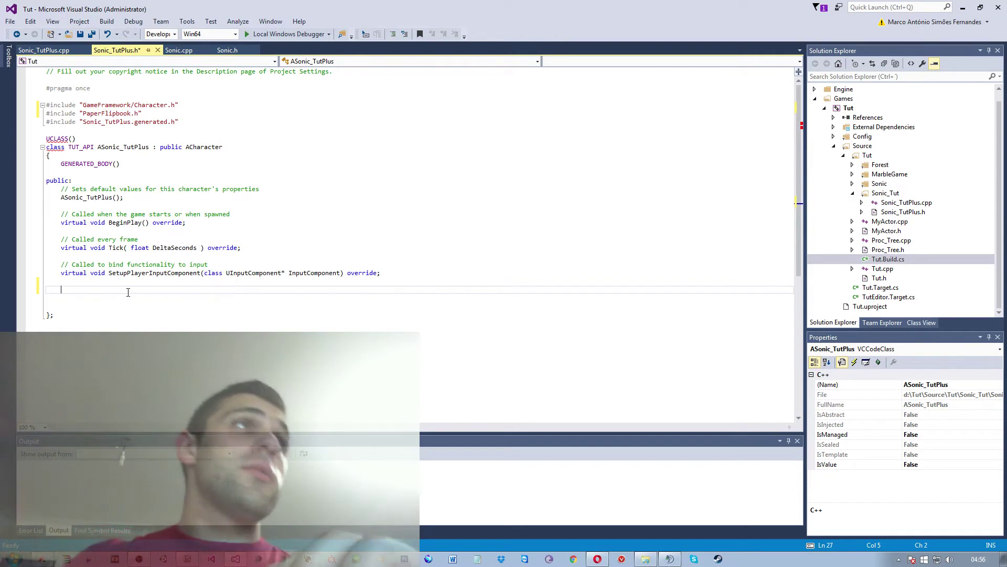
click(97, 163)
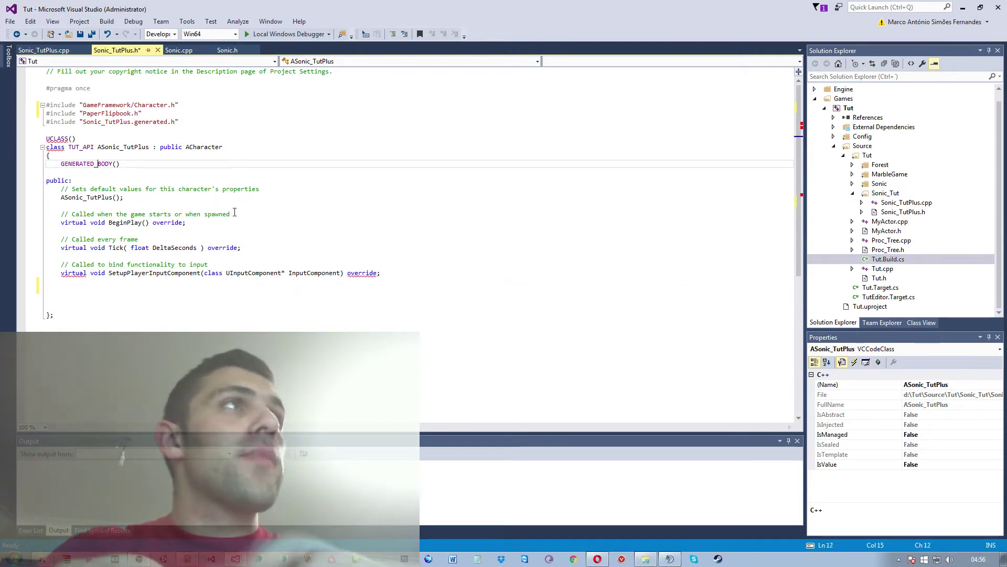
text(UCLASS_)
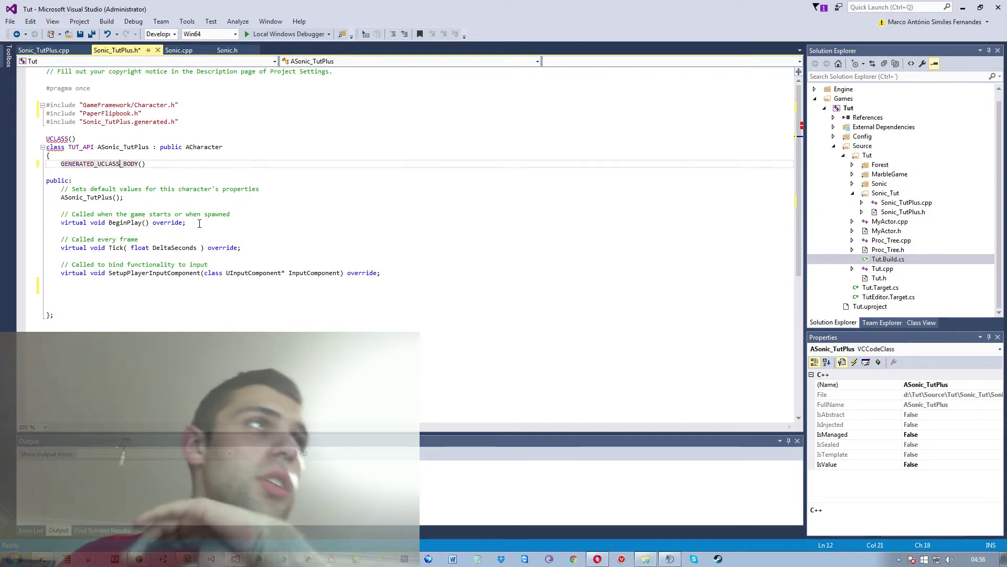
scroll(123, 232, down, 3)
scroll(123, 231, up, 2)
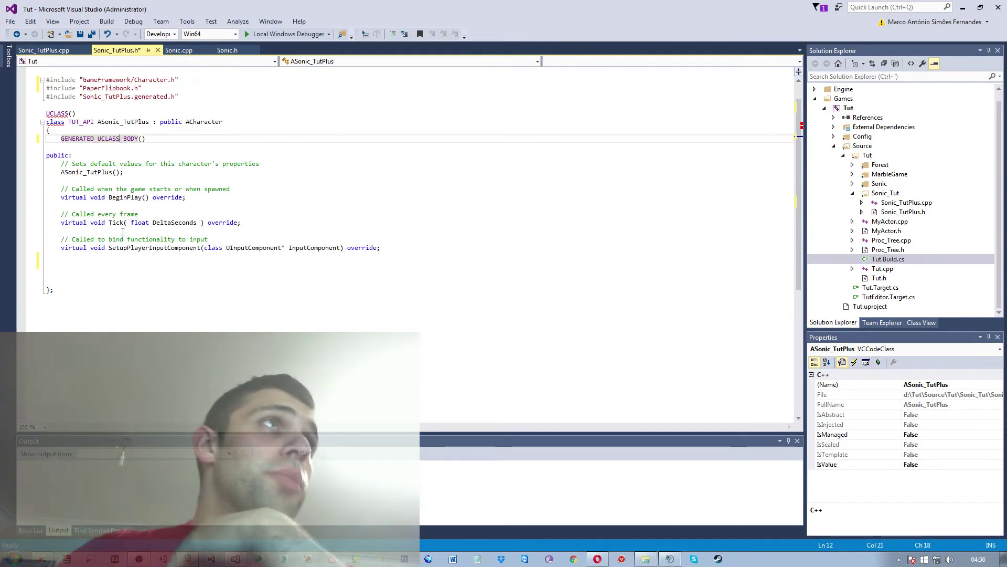
- Place the cursor on empty line 27 below SetupPlayerInputComponent to start a UPaperFlipbook declaration
click(118, 265)
text(UPaperFli)
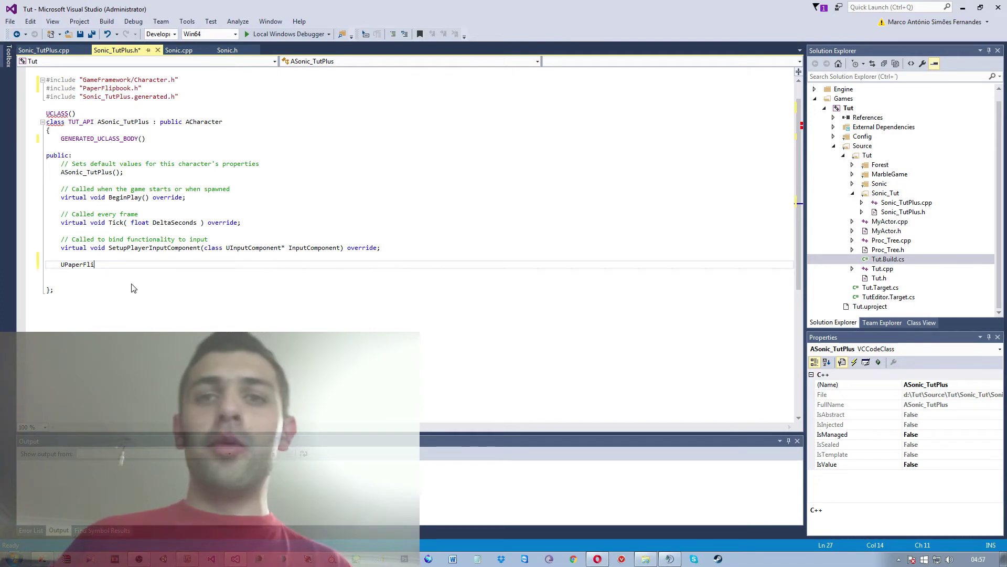
- Declare SonicSprite as a flipbook component pointer on line 27
text(pbook)
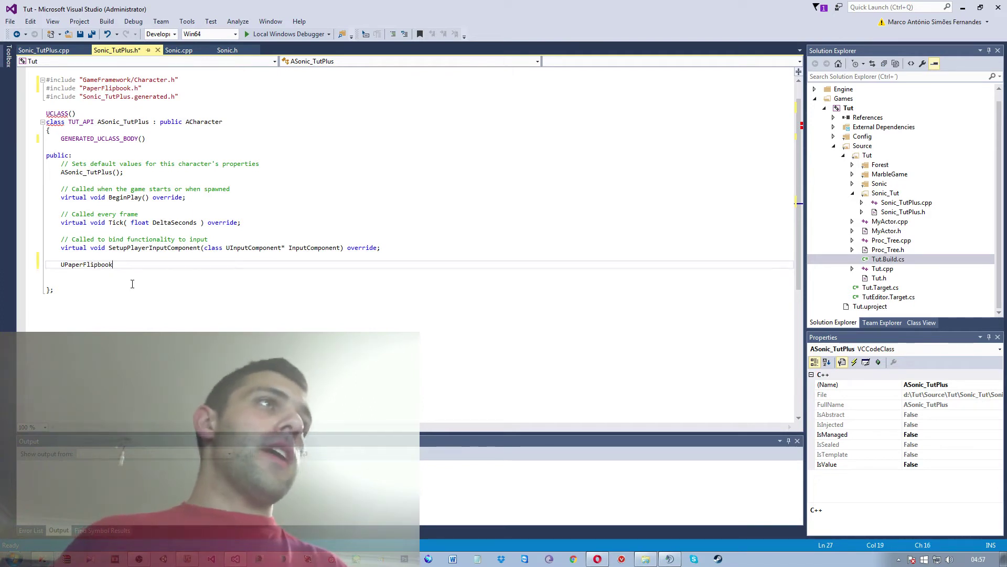
text(*)
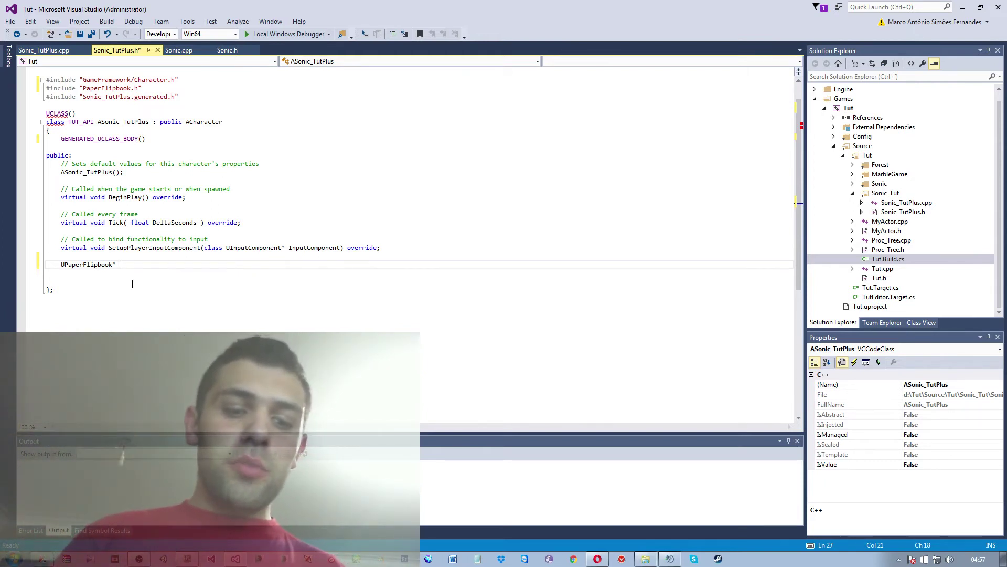
text(Sonic)
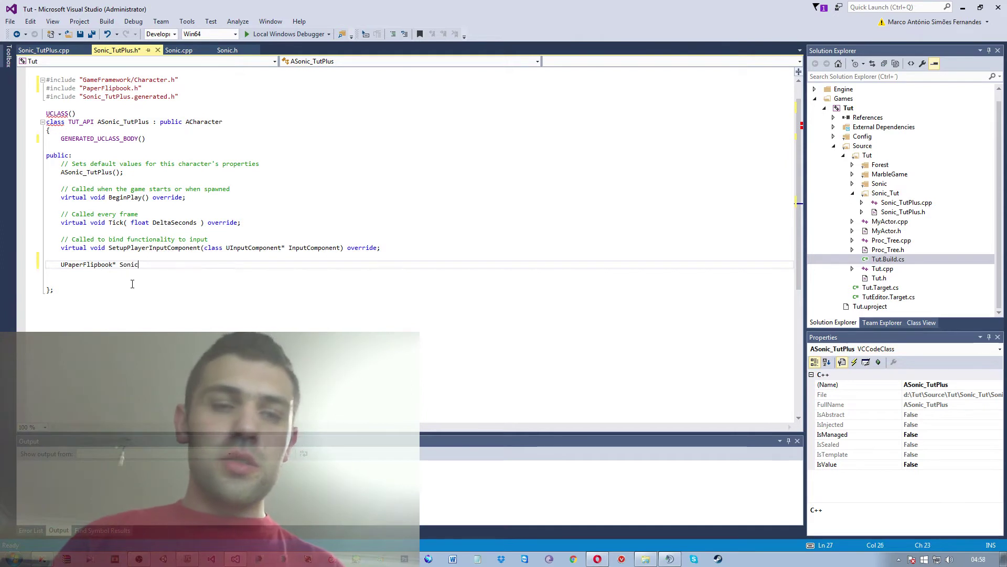
text(Sprite;)
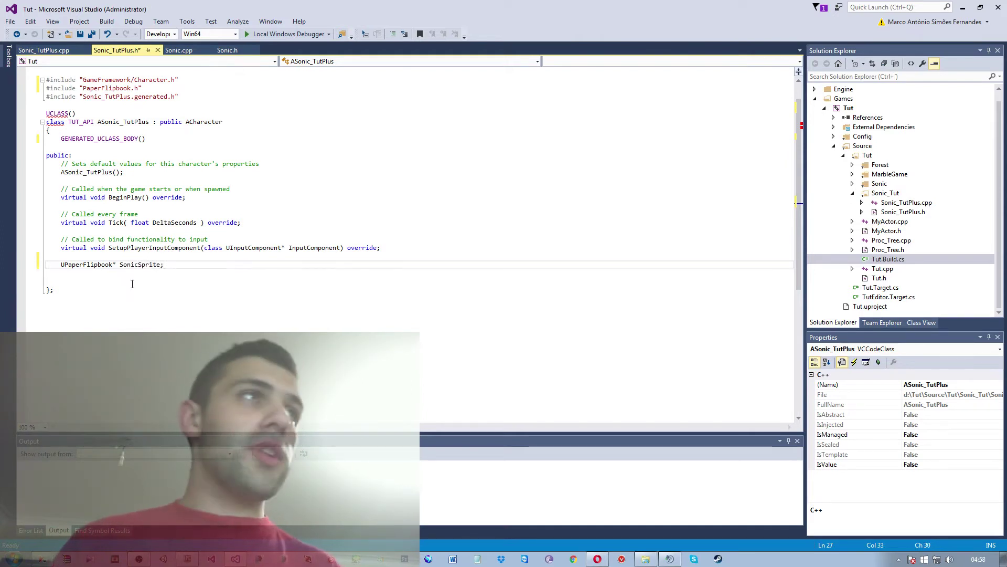
key(Return)
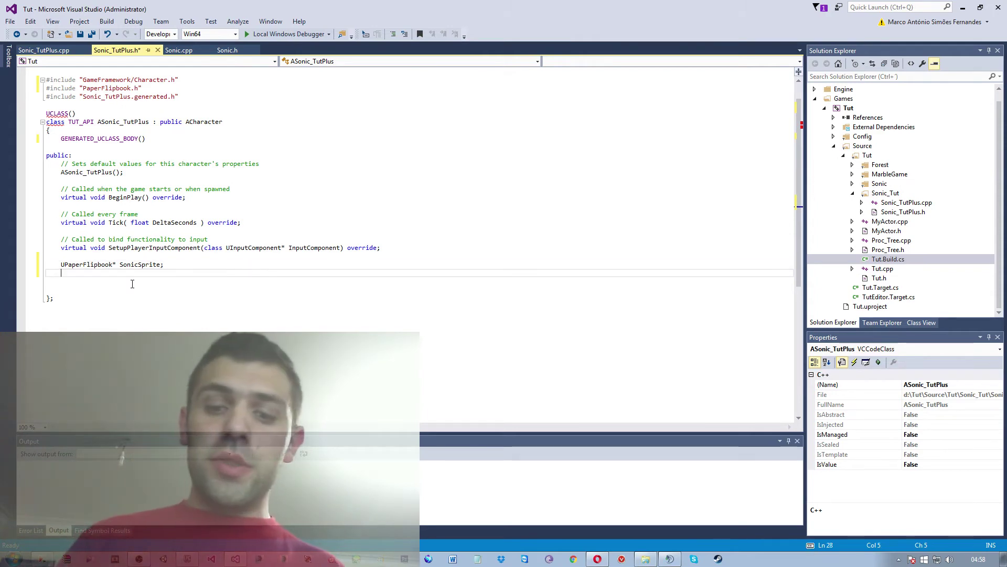
- Start a UPaperFlipBook* line below and correct SonicSprite's type to UPaperFlipbookComponent*
text(U)
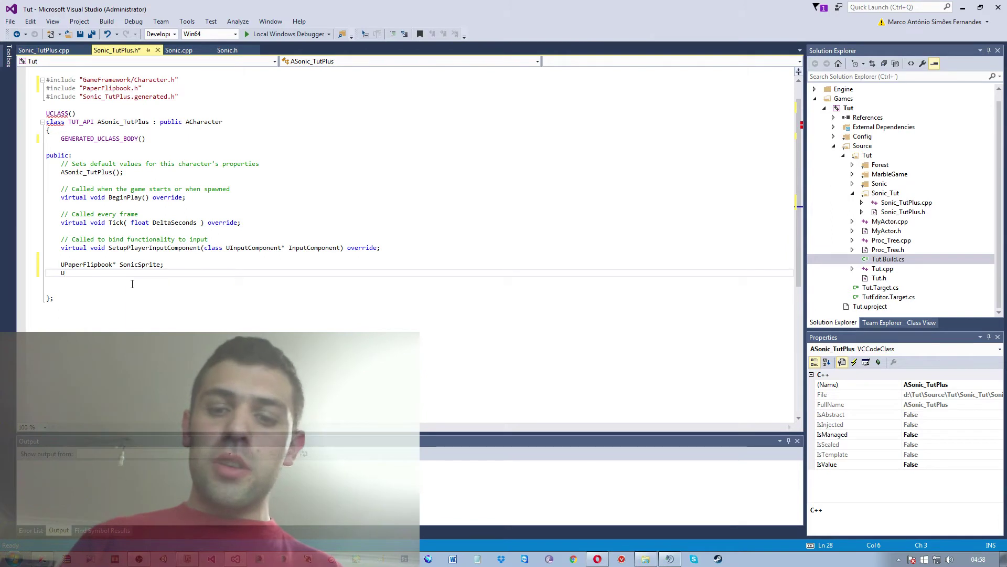
text(PaperFlip)
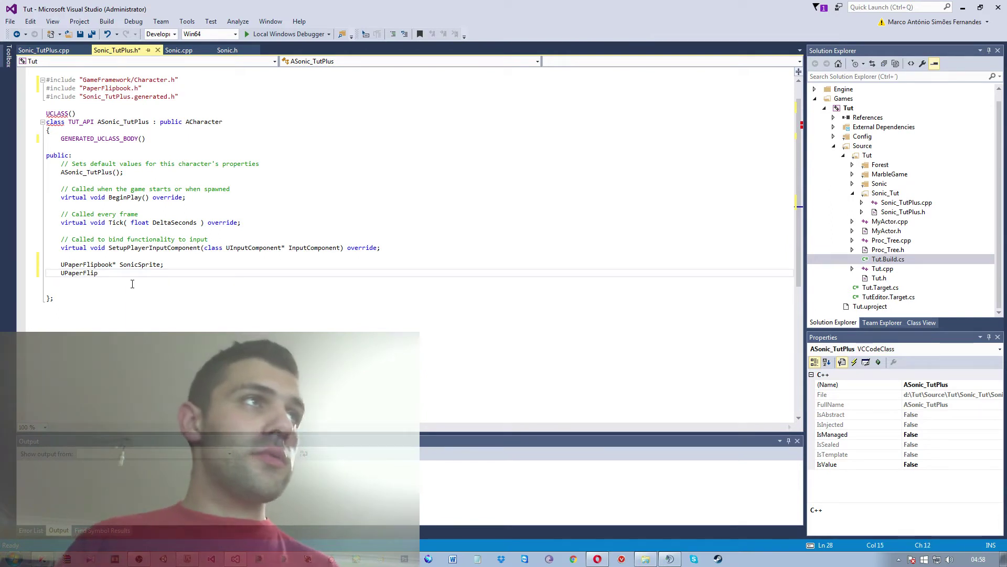
text(Book*)
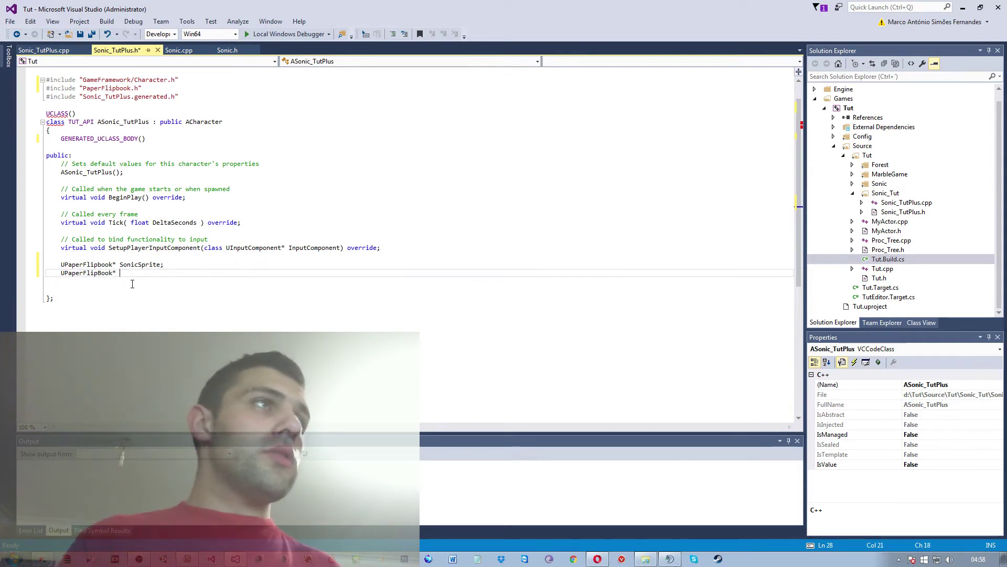
key(Up)
text(Comp)
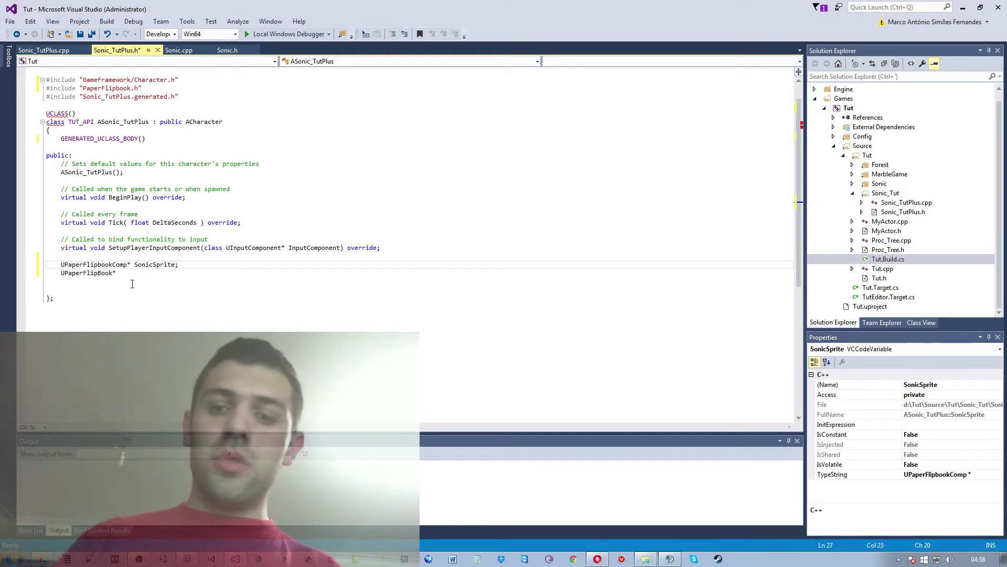
text(oen)
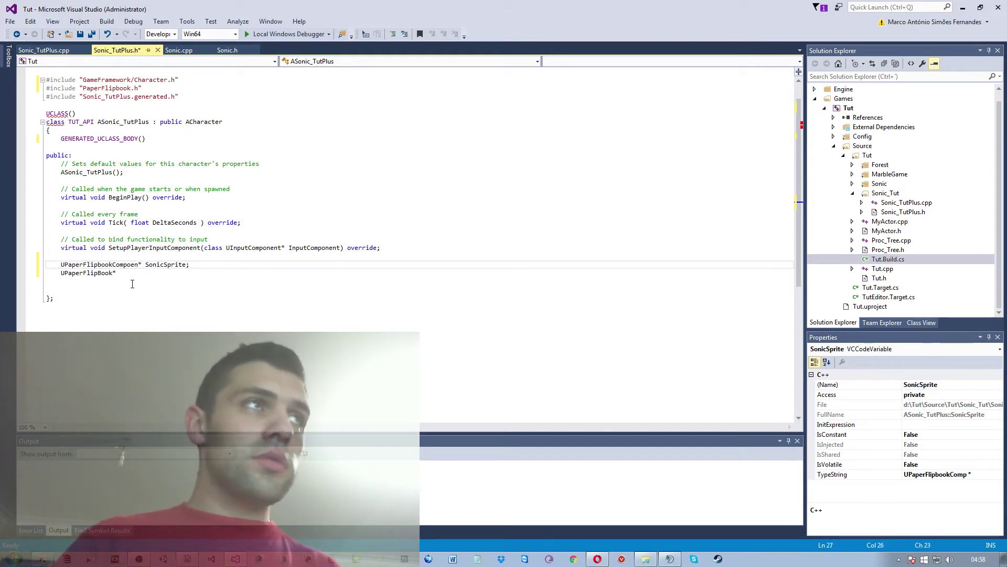
key(BackSpace)
key(BackSpace)
text(nent)
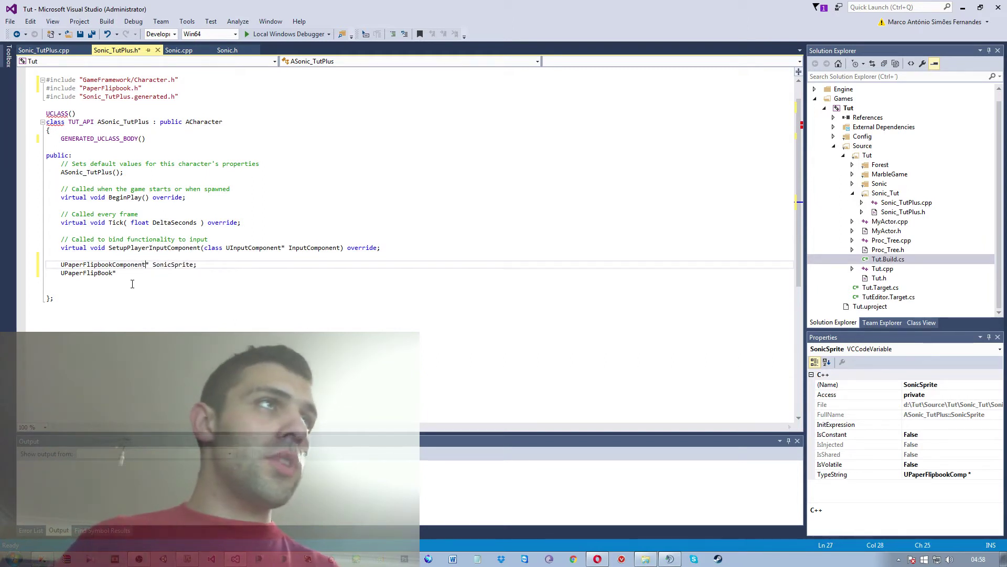
key(Down)
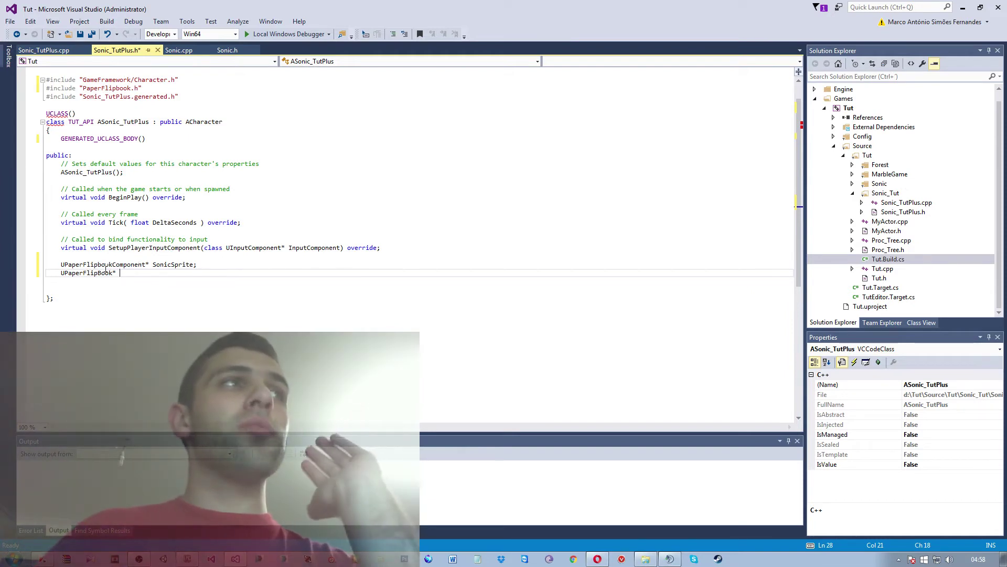
- Complete the declaration UPaperFlipBook* JumpAnim; and begin another UPaperFlipBook* line below it
drag(112, 265, 145, 264)
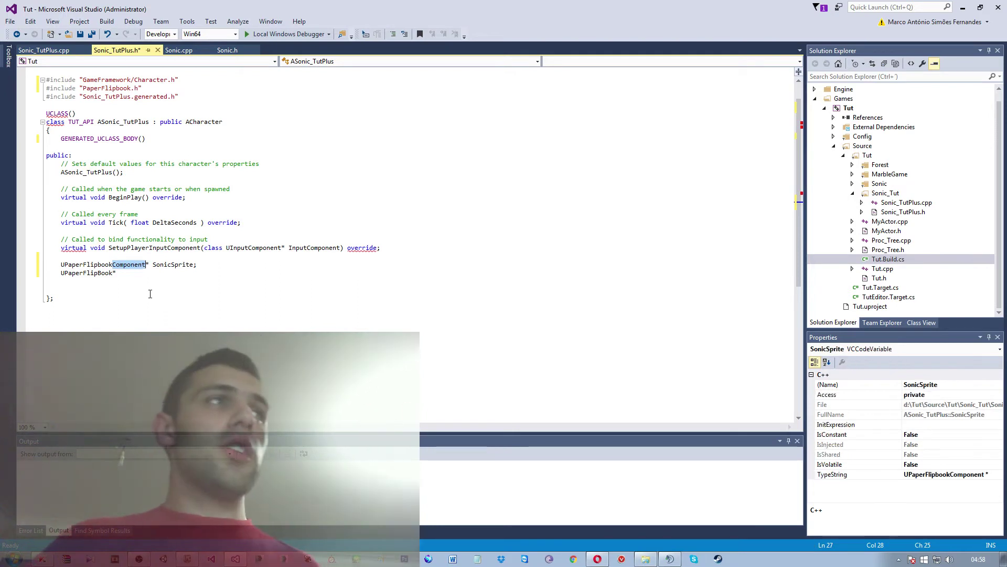
click(134, 273)
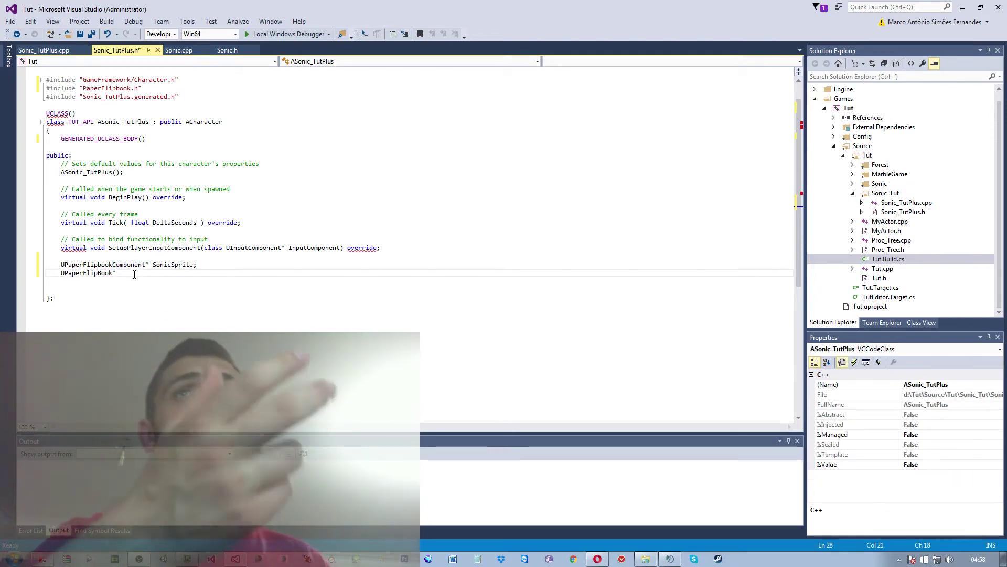
text(JumpAnim)
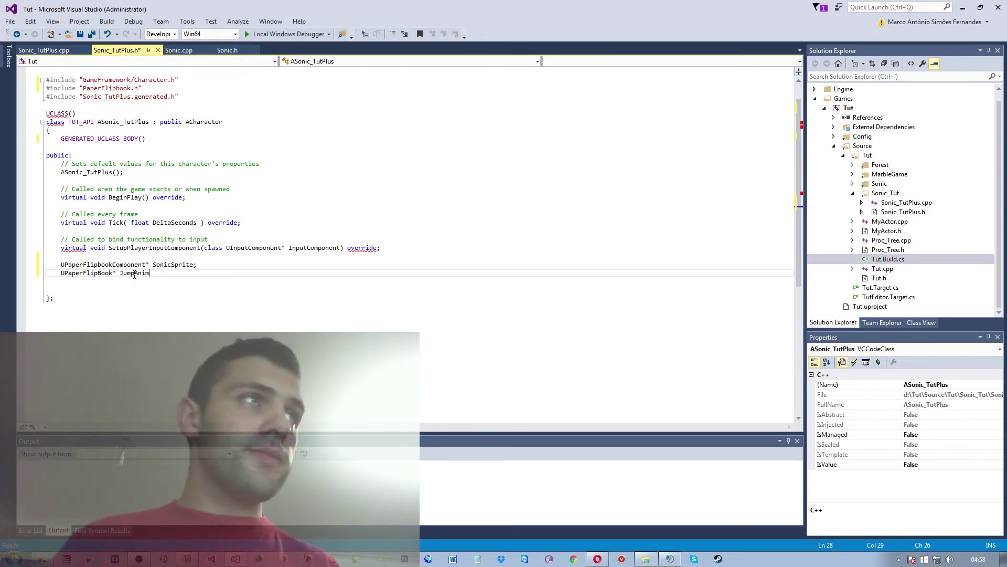
text(')
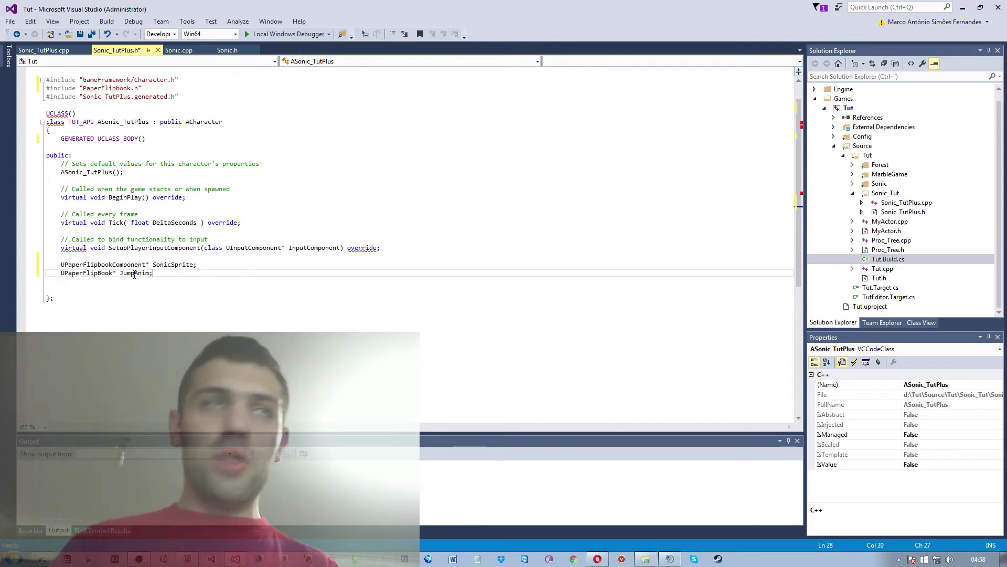
key(Return)
text(UPaperF)
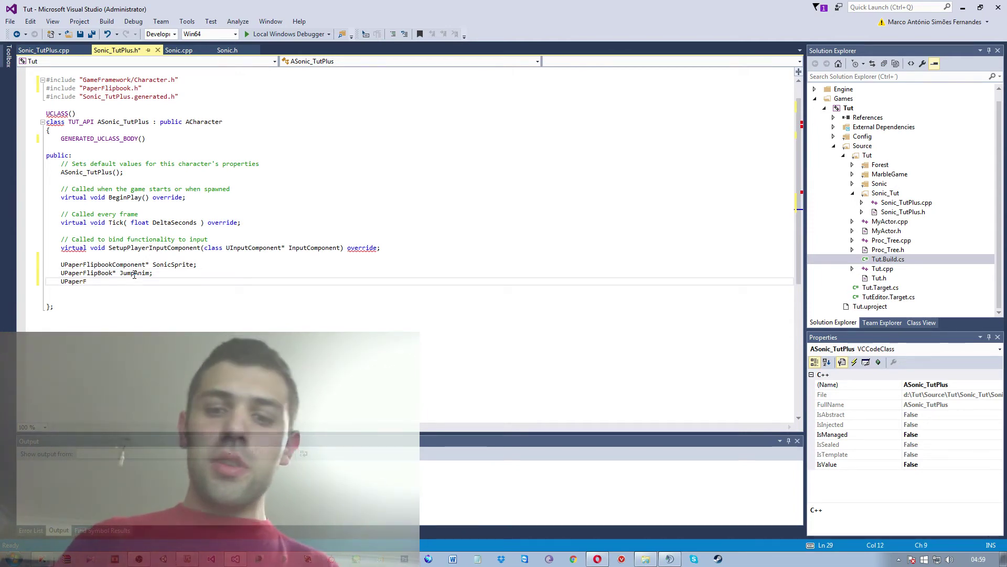
text(lipBook)
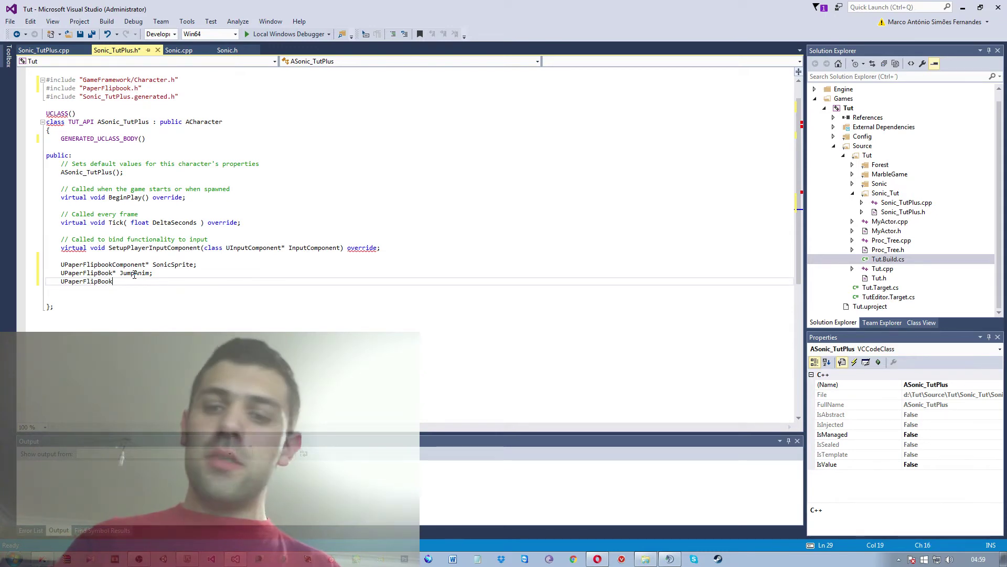
- Insert UPROPERTY(VisibleAnywhere, Category = "SourceAnim") above the SonicSprite declaration
key(Up)
key(Up)
key(Up)
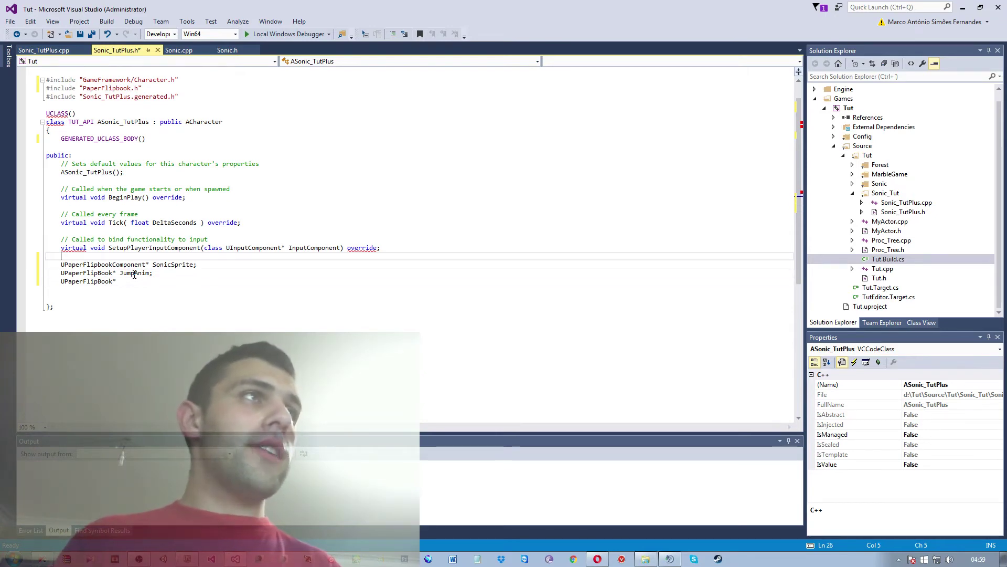
key(Return)
text(UPROPER)
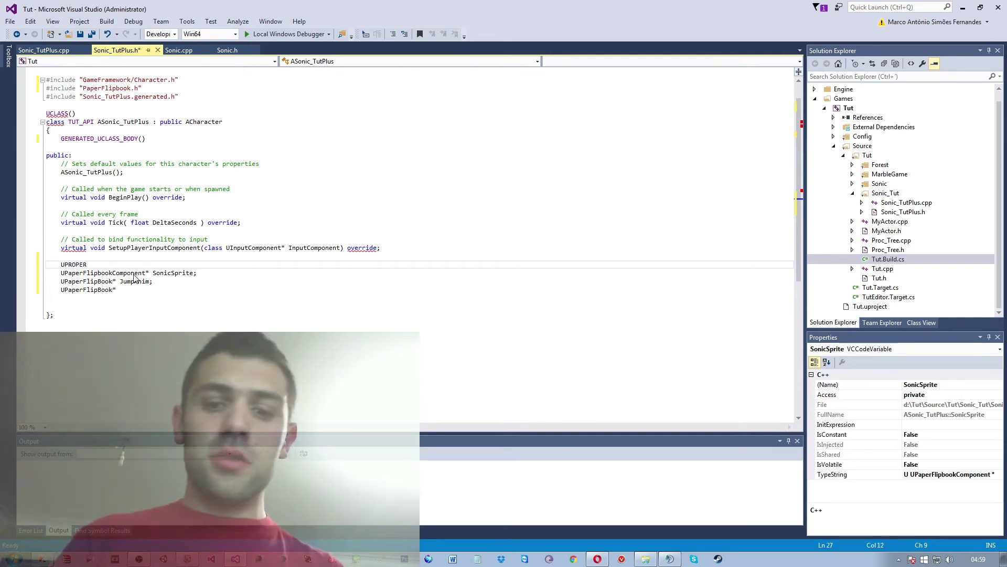
text(TY)
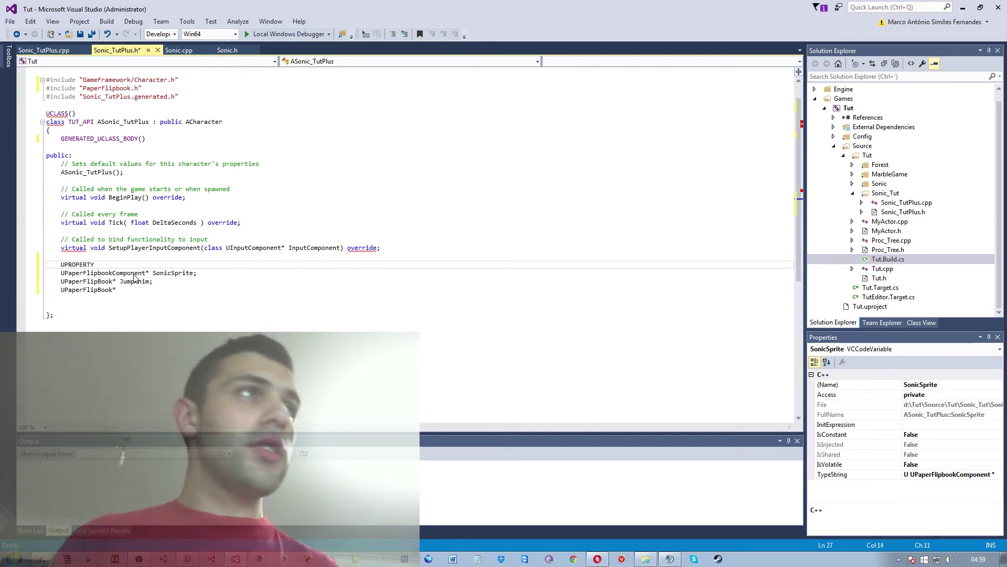
text((VisibleAnywhere)
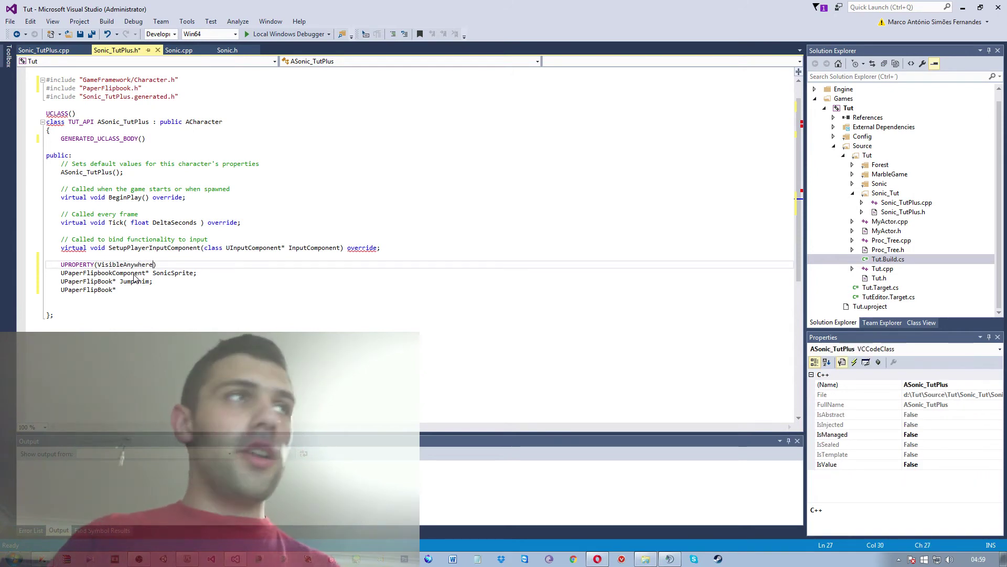
text(, Category)
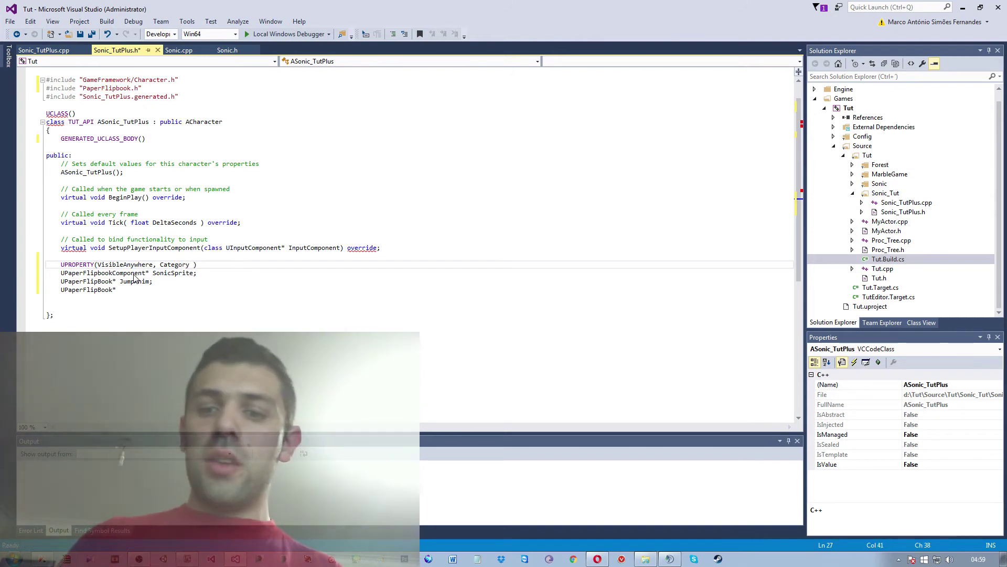
text(")
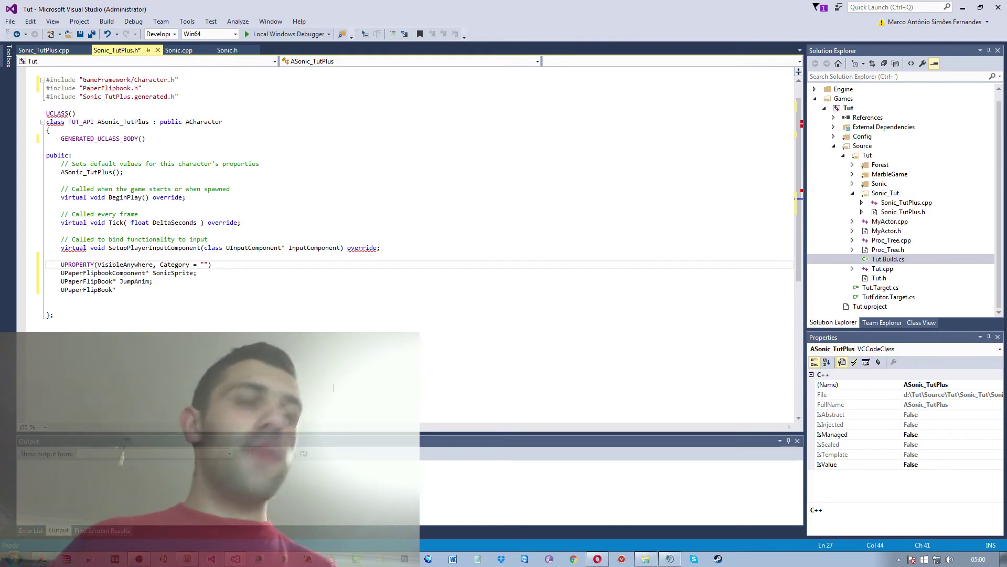
text(S)
text(ource)
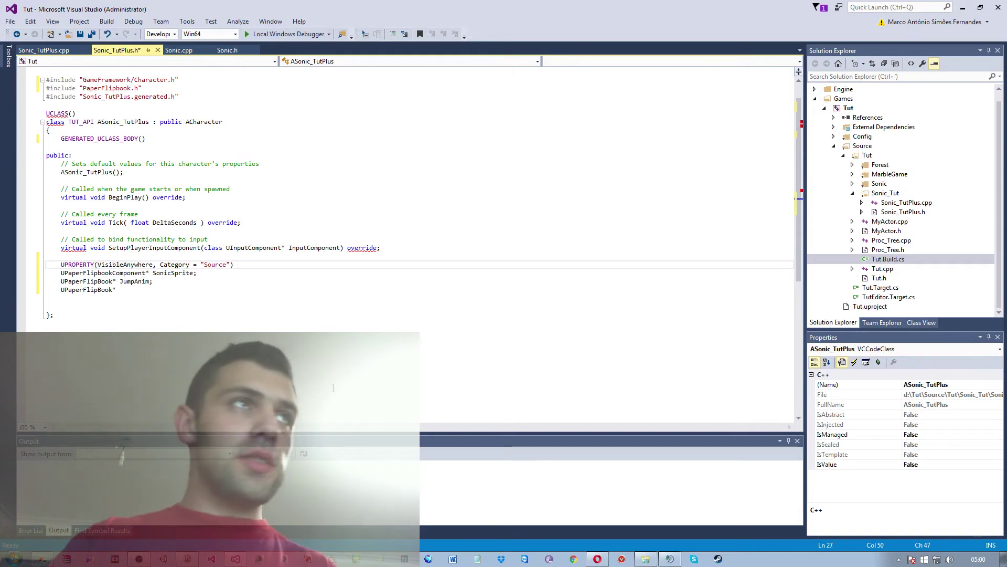
text(m)
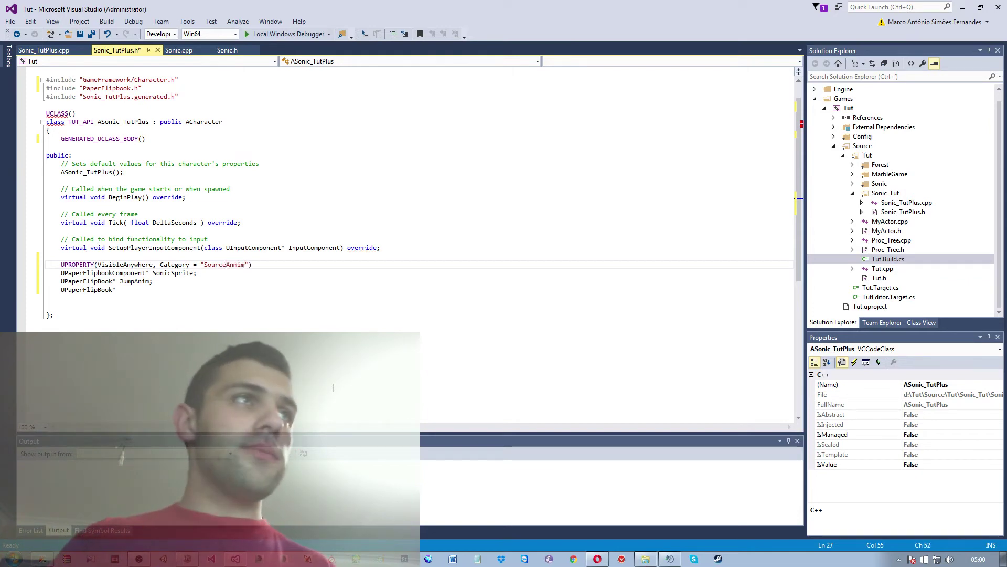
text(im)
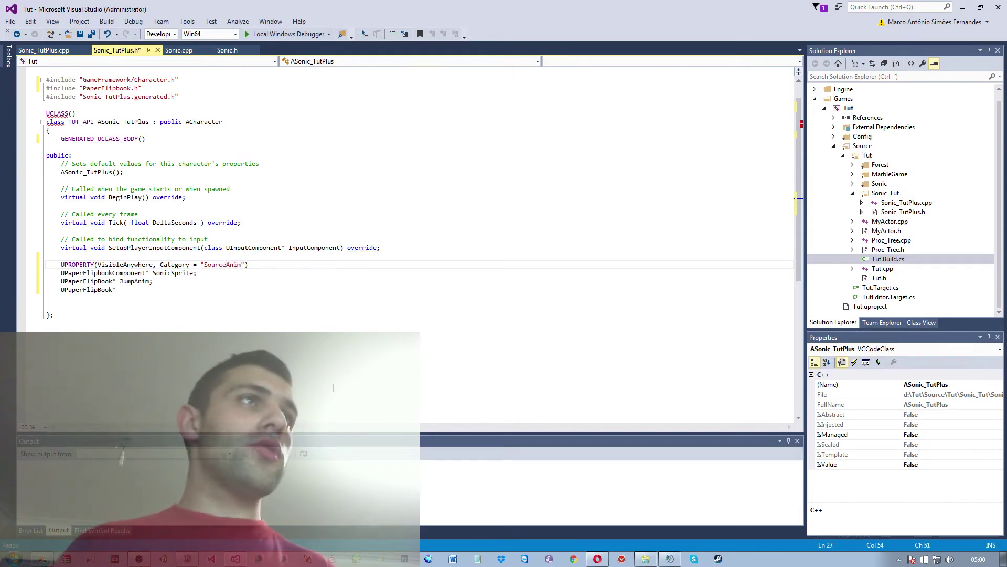
key(Down)
key(Down)
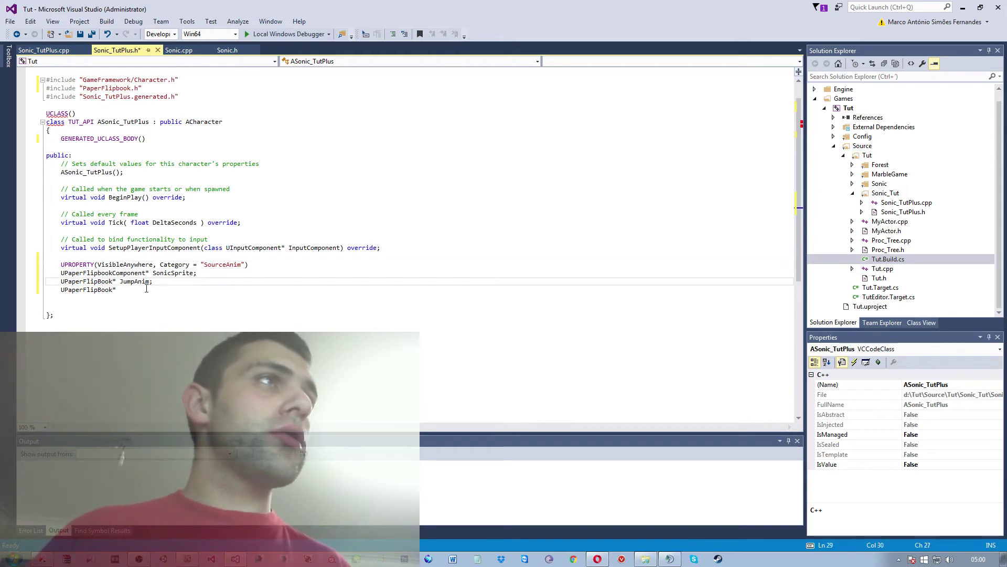
click(144, 291)
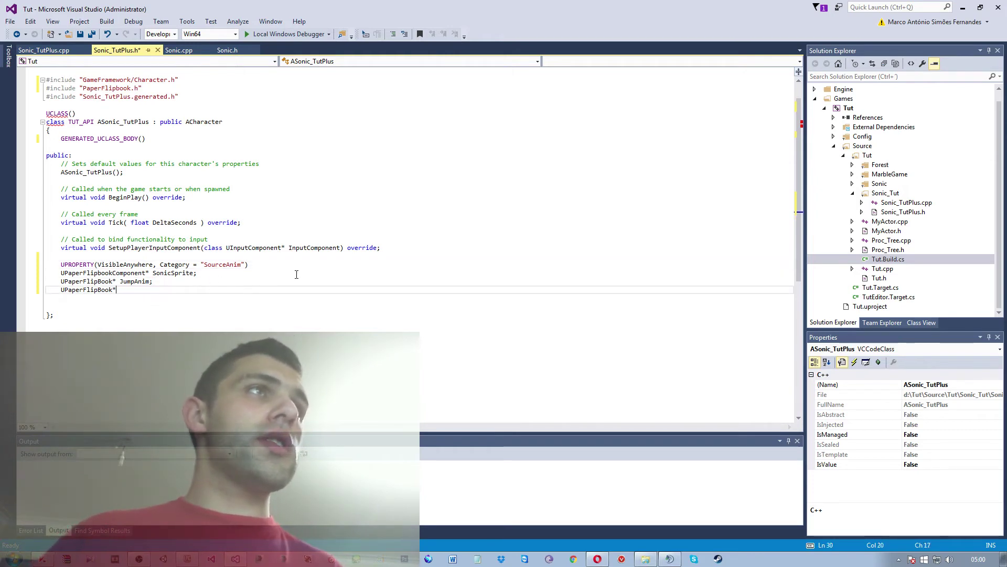
- Remove the stray "* AnimIdle" text so the line reads UPaperFlipBook* JumpAnim;
drag(253, 263, 61, 264)
key(ctrl+c)
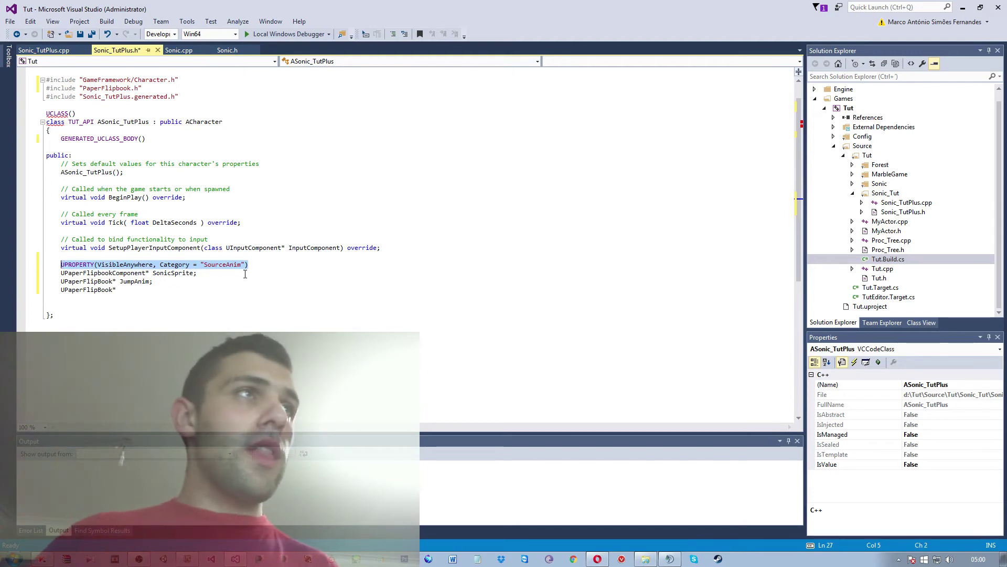
click(259, 264)
click(232, 273)
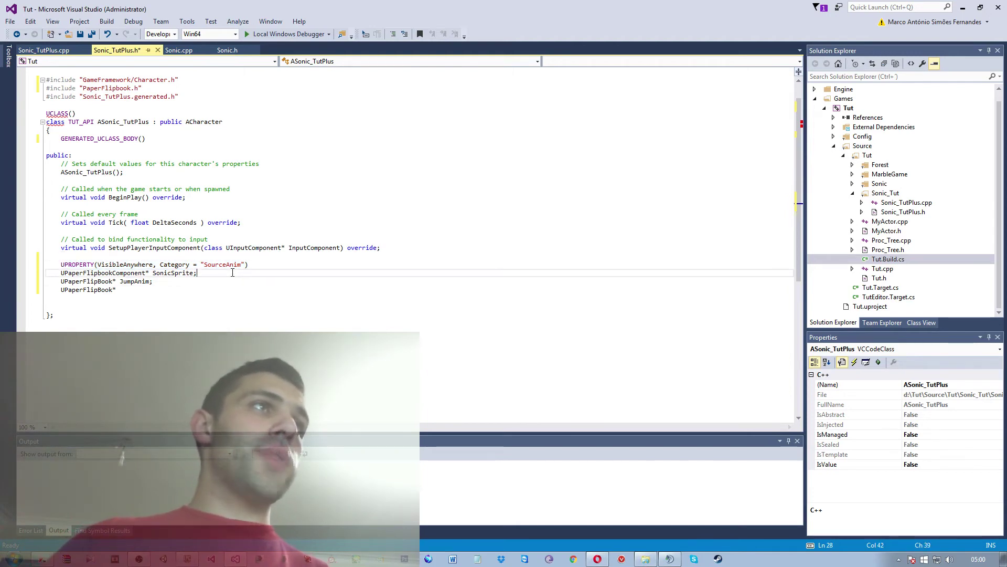
click(151, 282)
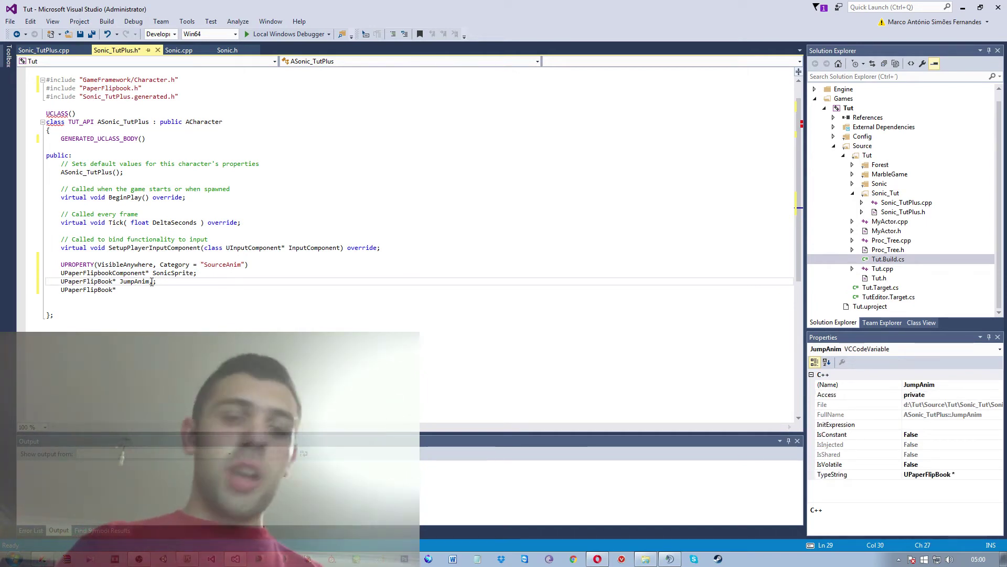
text(;)
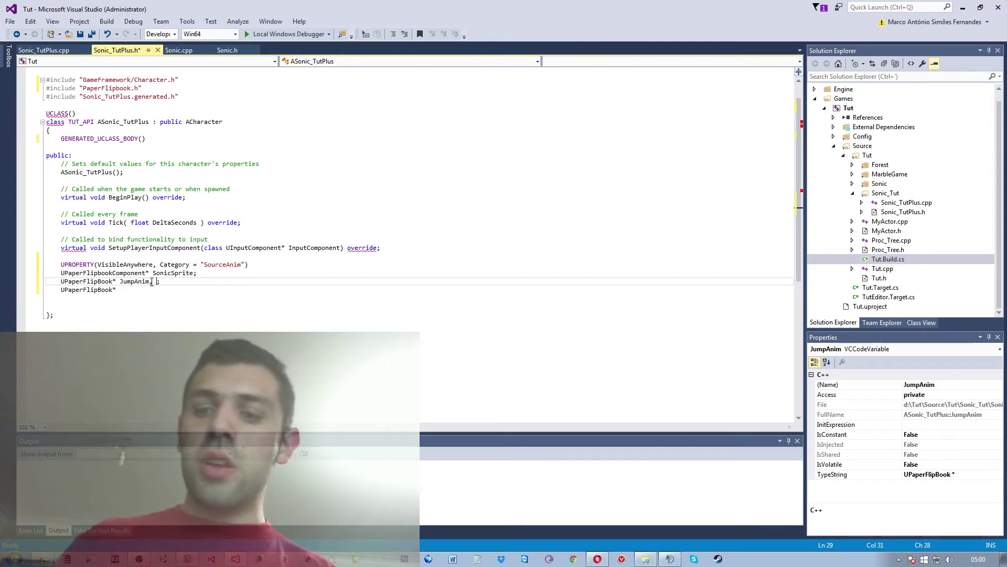
text(* )
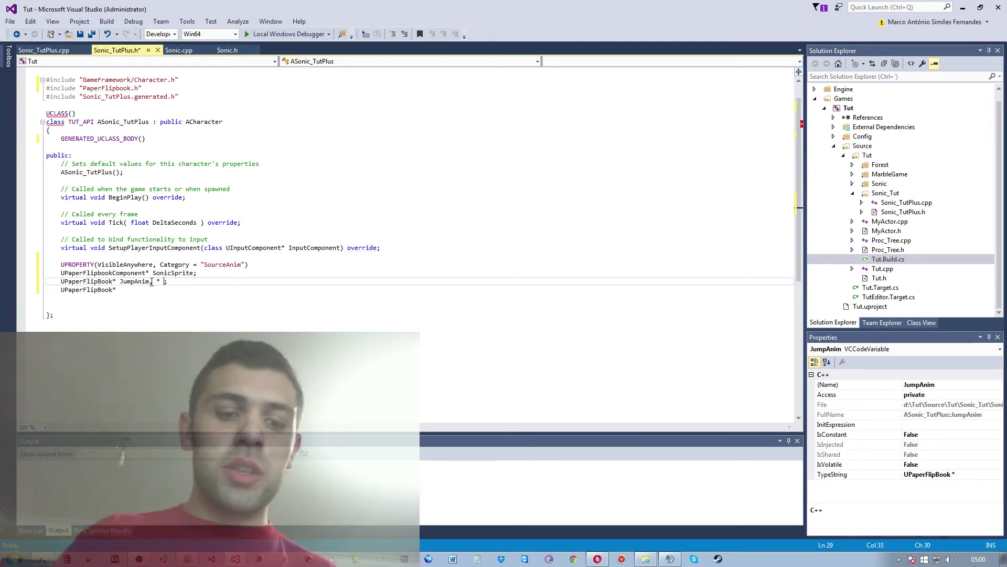
text(imIdle)
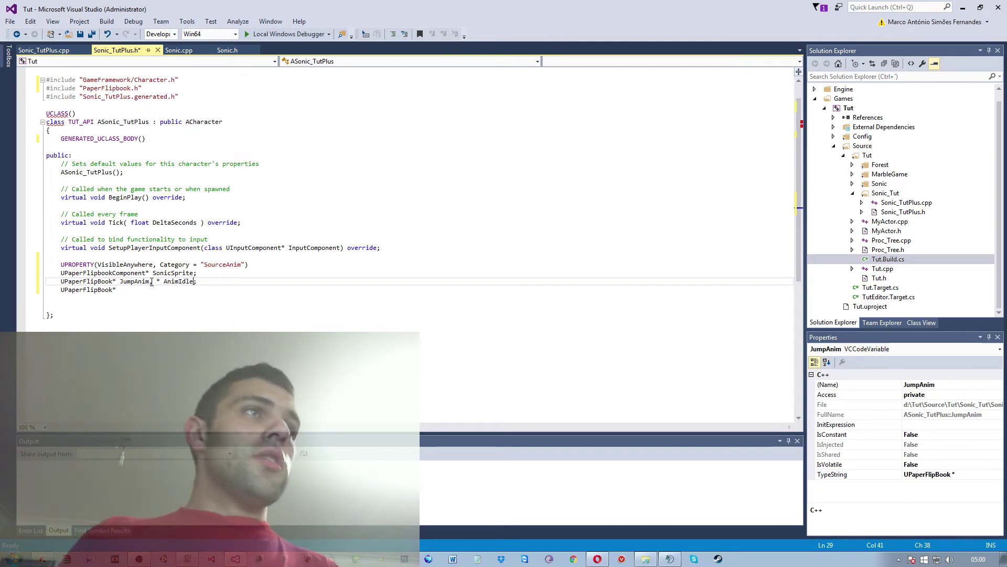
key(BackSpace)
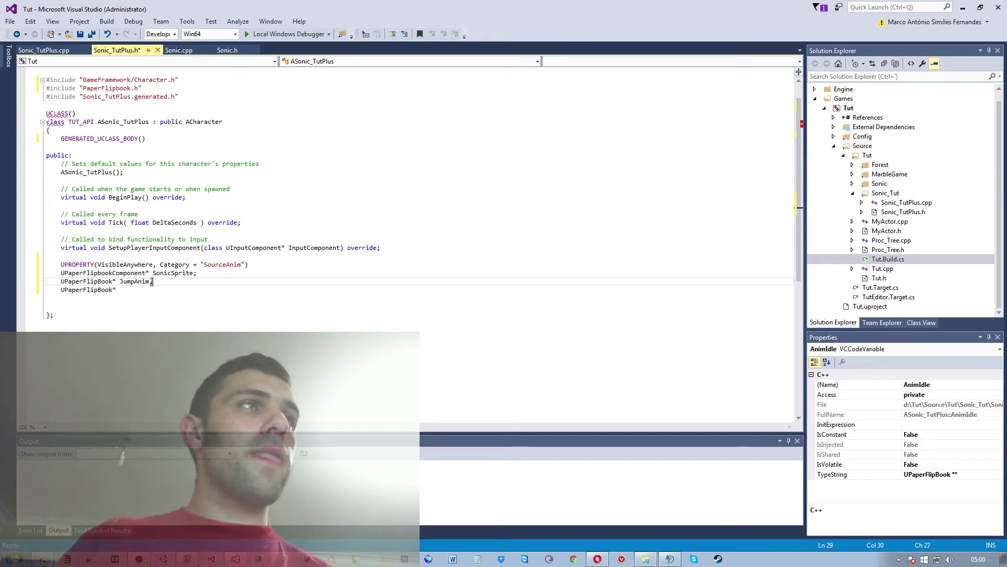
text(;)
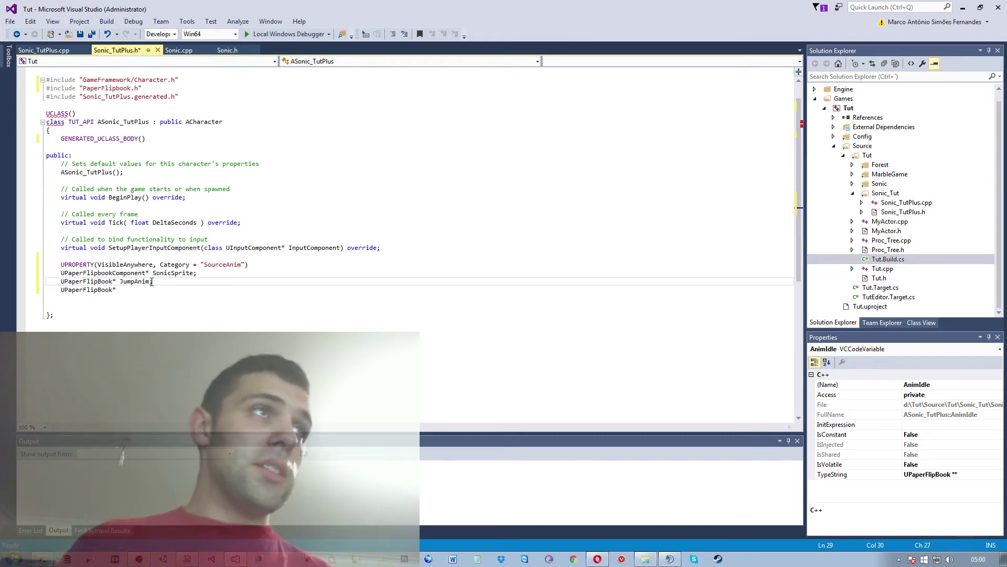
key(BackSpace)
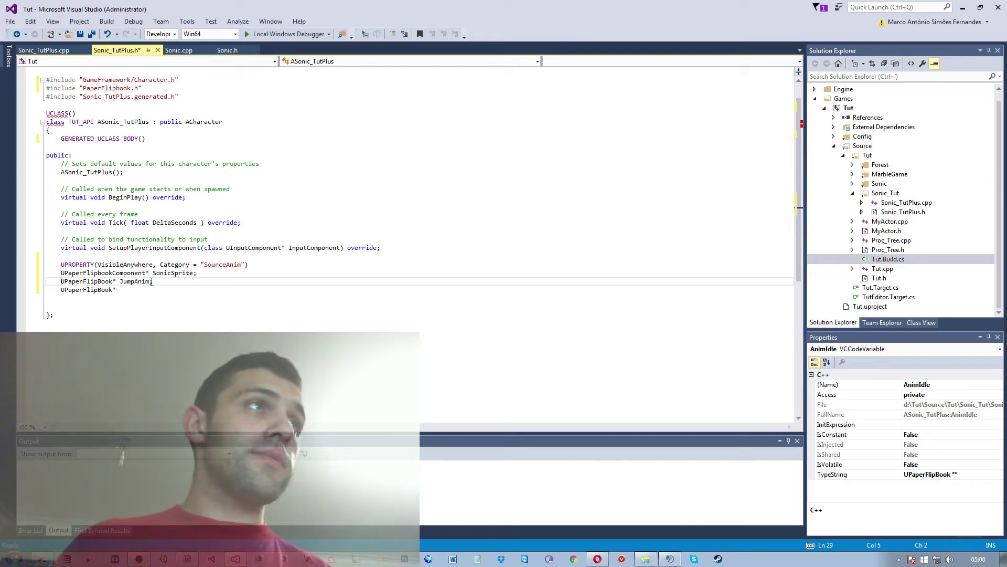
- Paste UPROPERTY tags above JumpAnim and the second flipbook, setting both categories to "Anim"
key(Return)
key(Up)
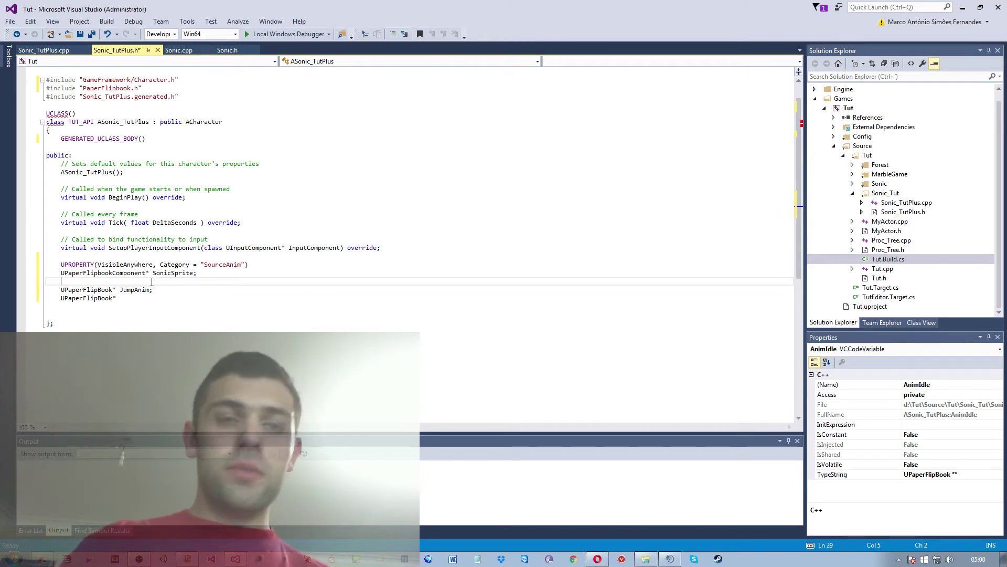
key(ctrl+v)
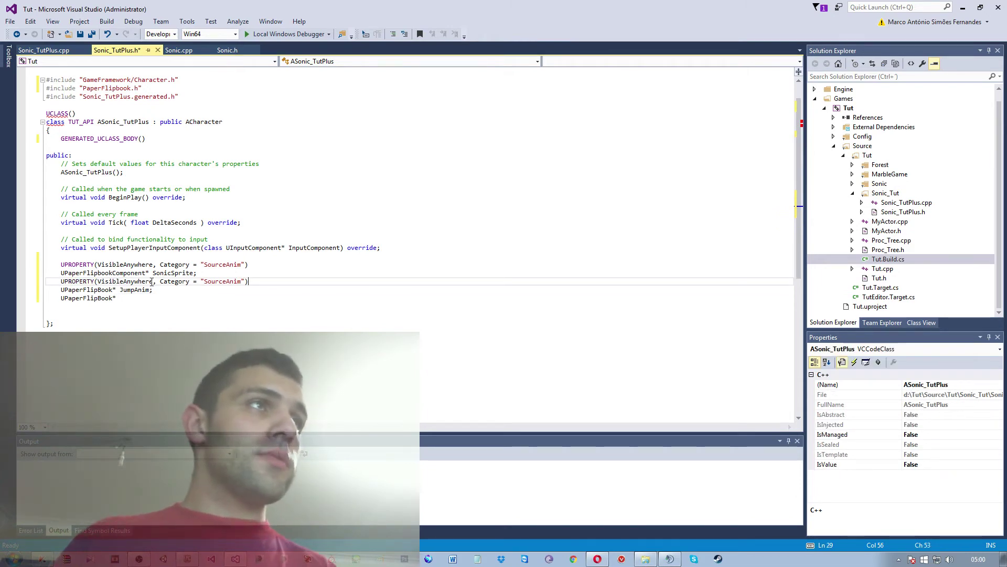
key(Down)
key(Return)
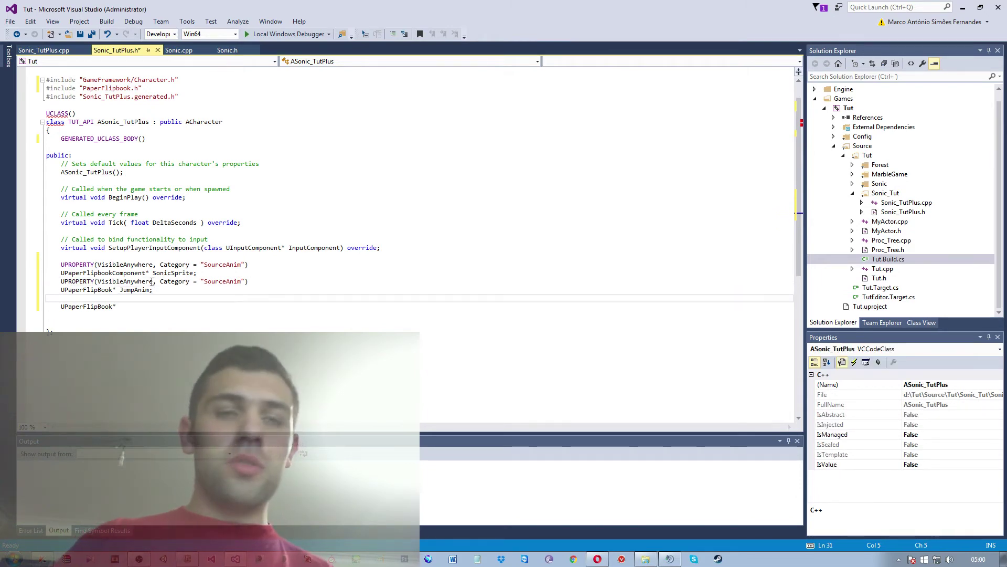
key(ctrl+v)
key(Up)
key(Up)
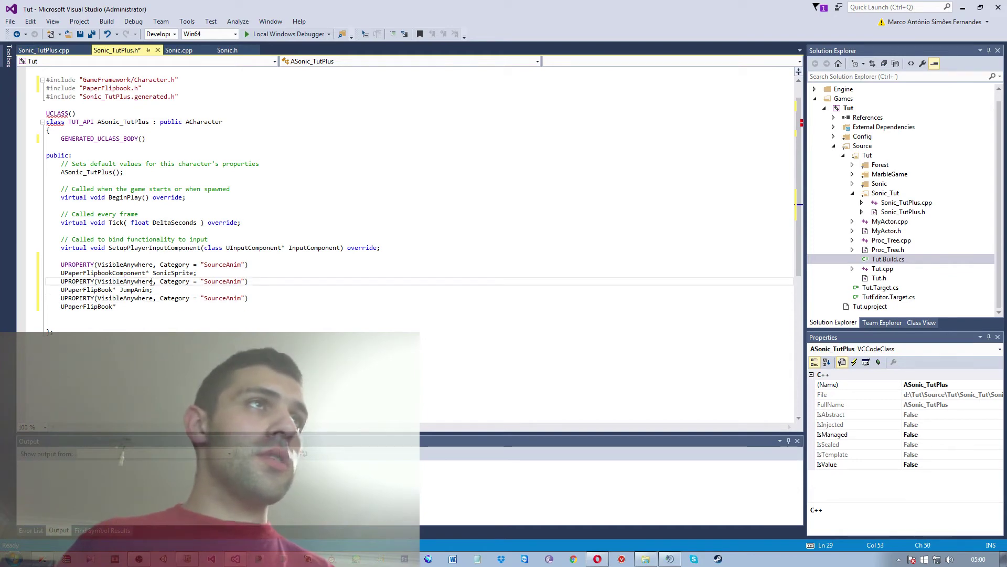
key(Right)
key(BackSpace)
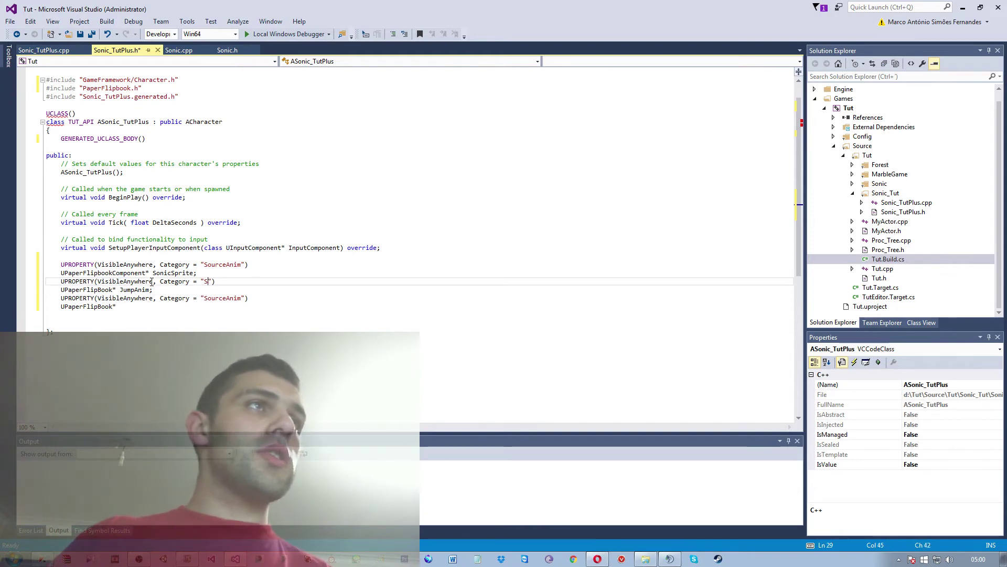
key(BackSpace)
text(Anim)
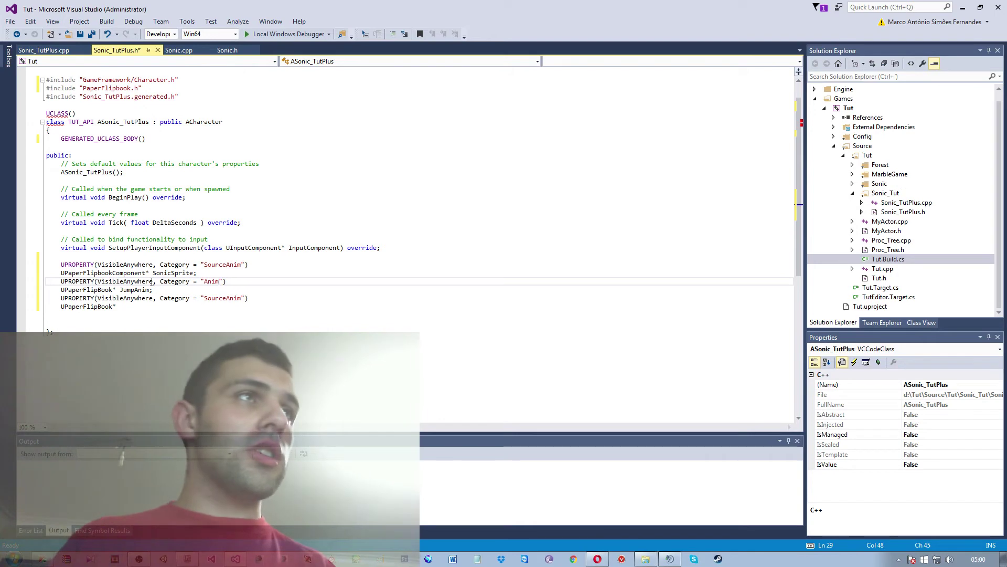
key(Down)
key(Down)
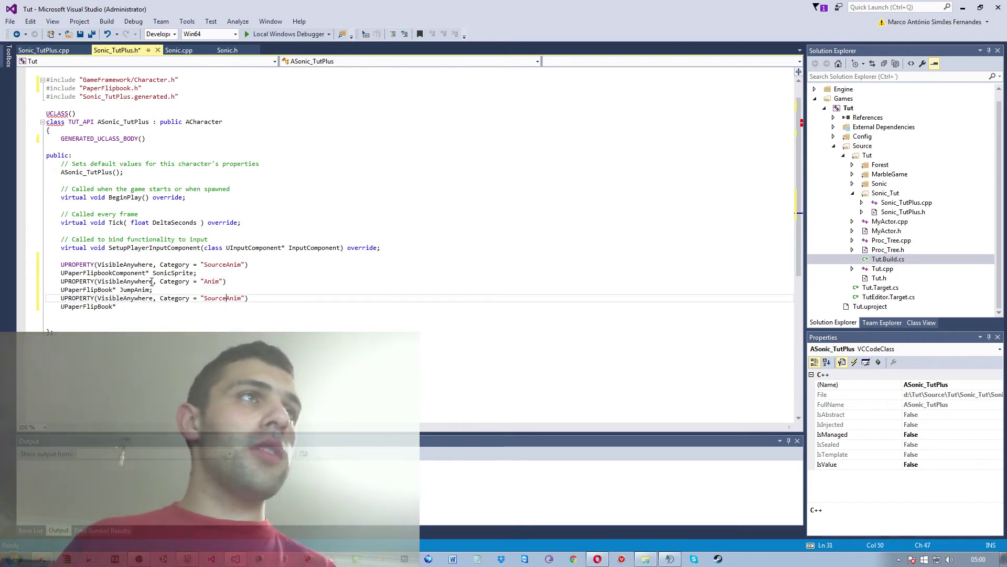
key(BackSpace)
key(BackSpace)
key(BackSpace)
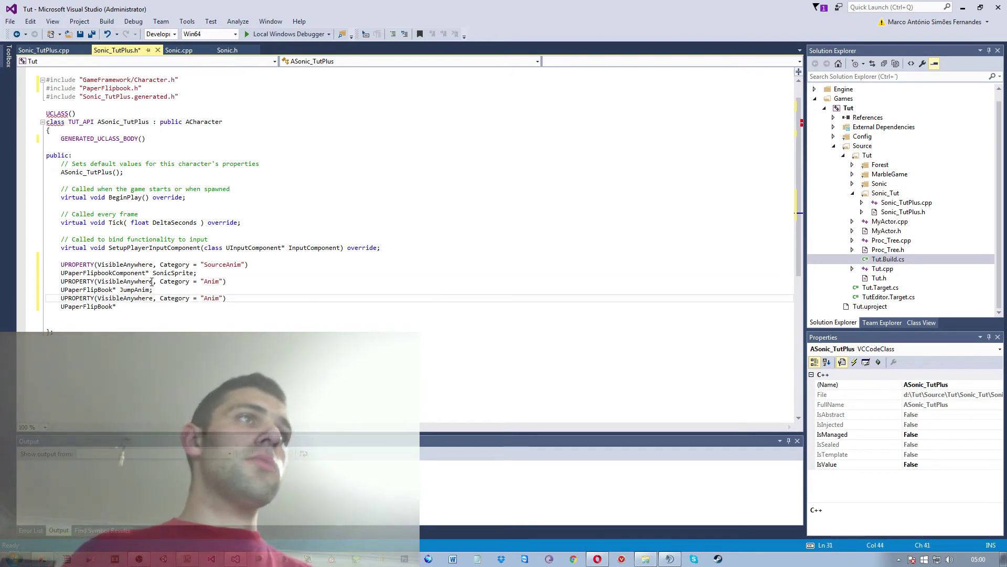
- Paste a third SourceAnim UPROPERTY line below the second flipbook, indented to match
key(Down)
key(Return)
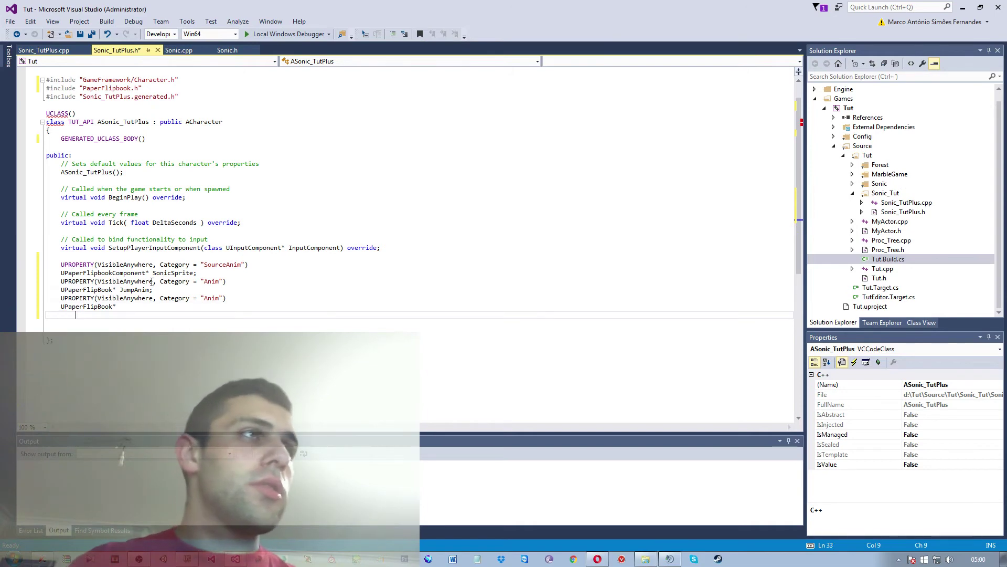
key(ctrl+v)
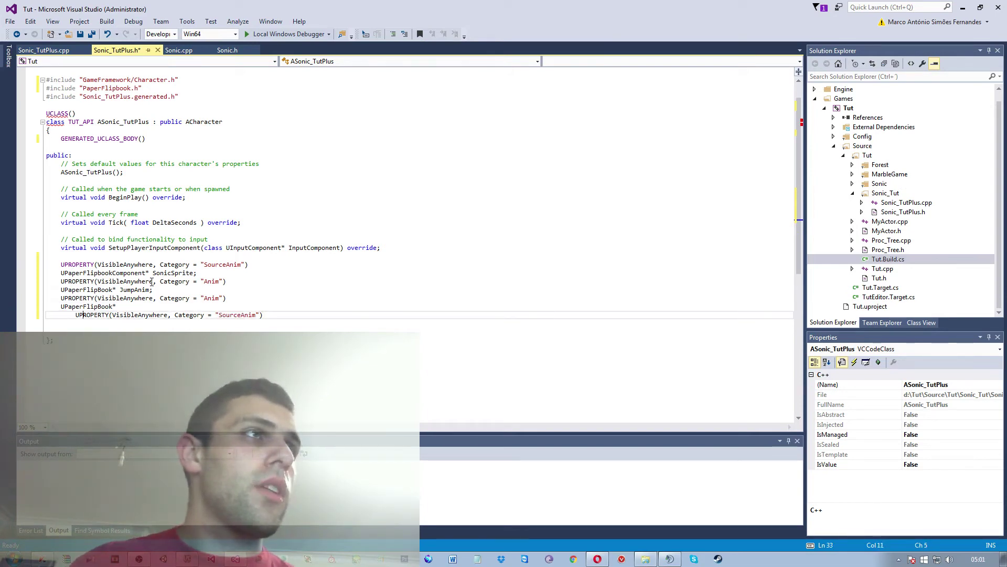
key(Home)
key(BackSpace)
key(BackSpace)
key(BackSpace)
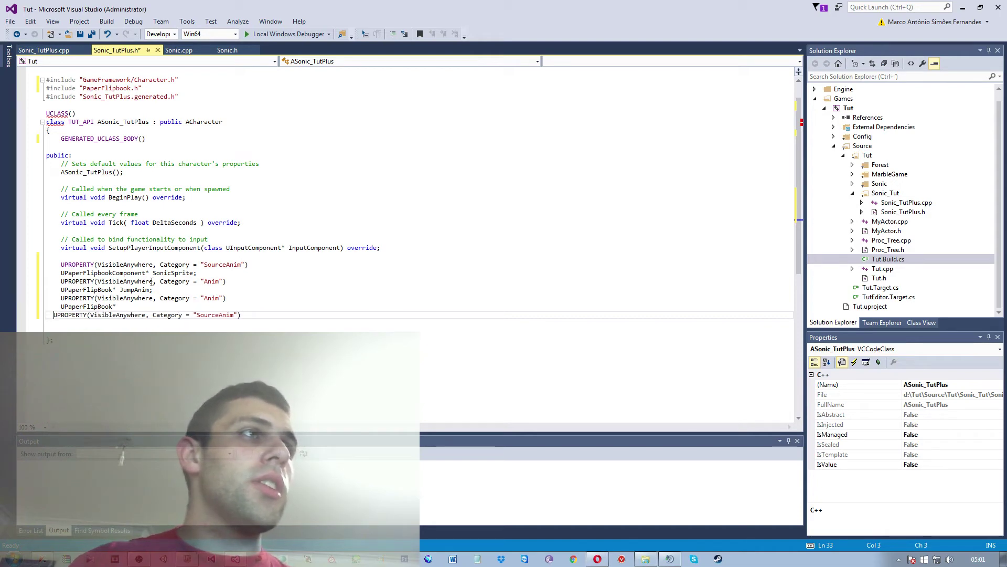
key(Tab)
key(Up)
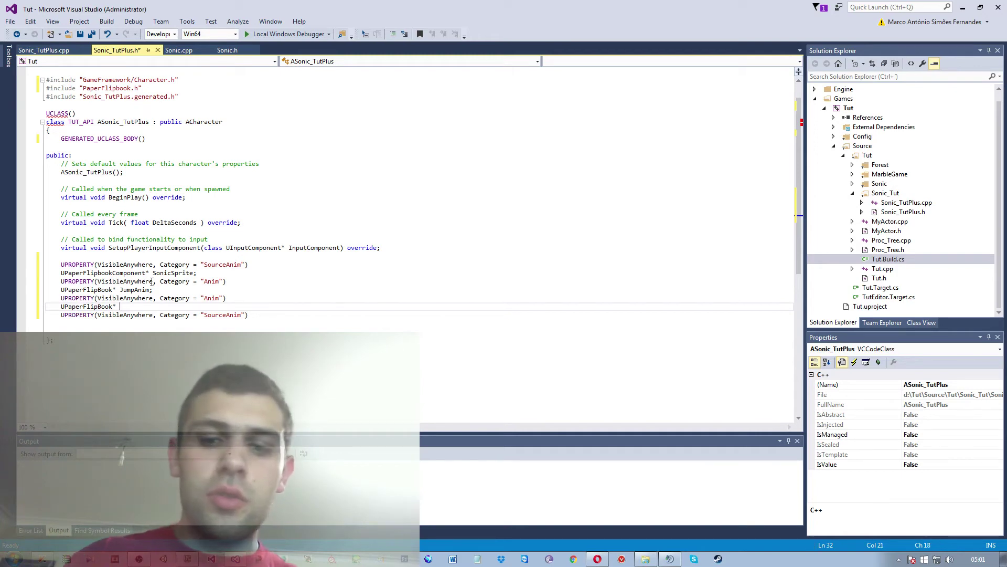
- Name the second flipbook IdleAnim; and declare UPaperFlipbook* RunAnim; under the last UPROPERTY
text(Idle)
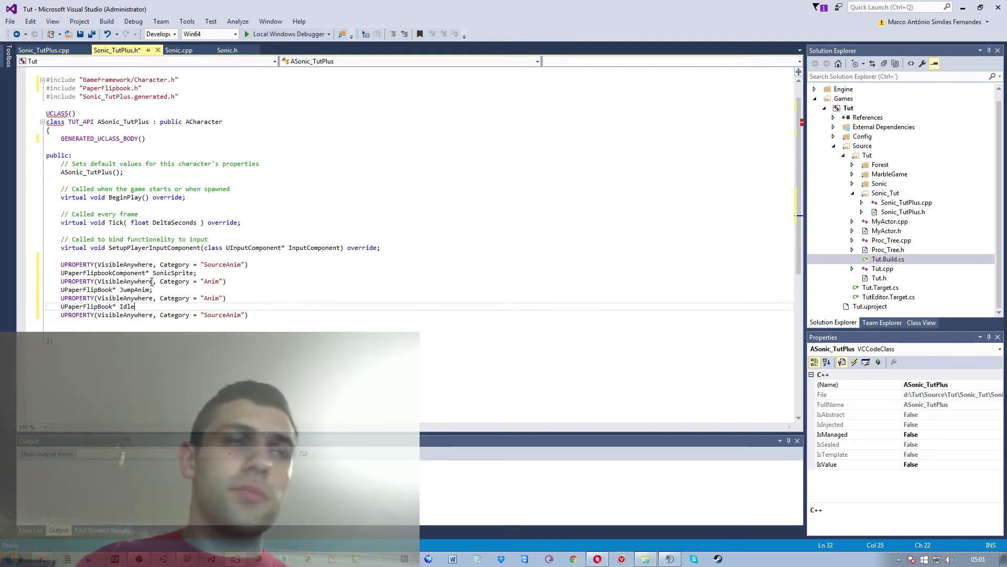
text(Anim)
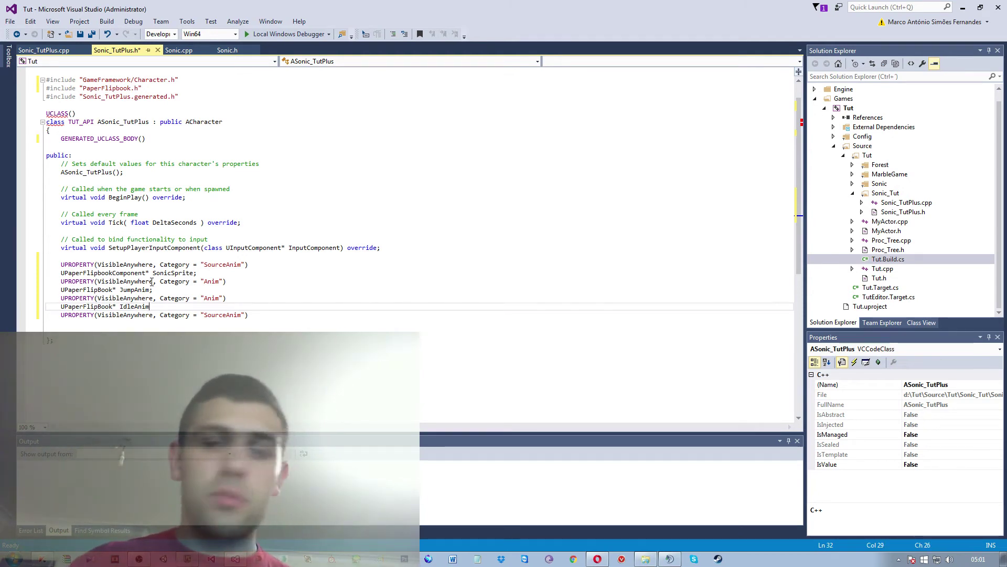
text(;)
key(Down)
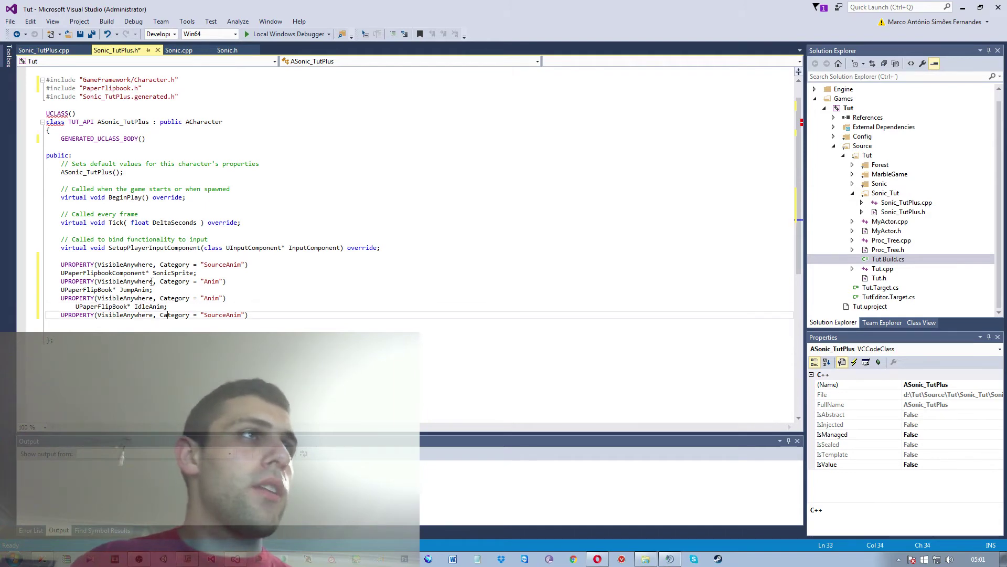
key(Down)
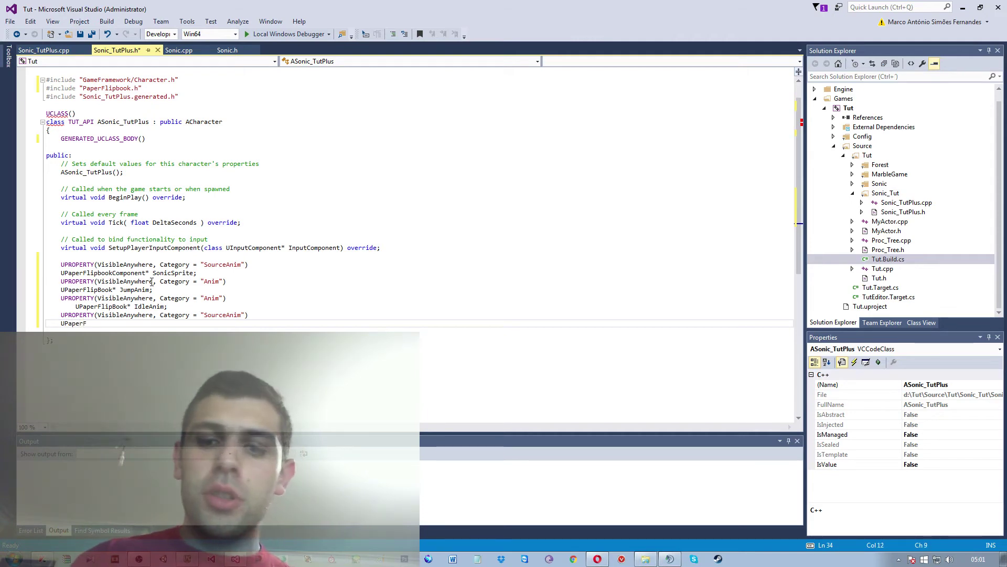
text(lipbook*)
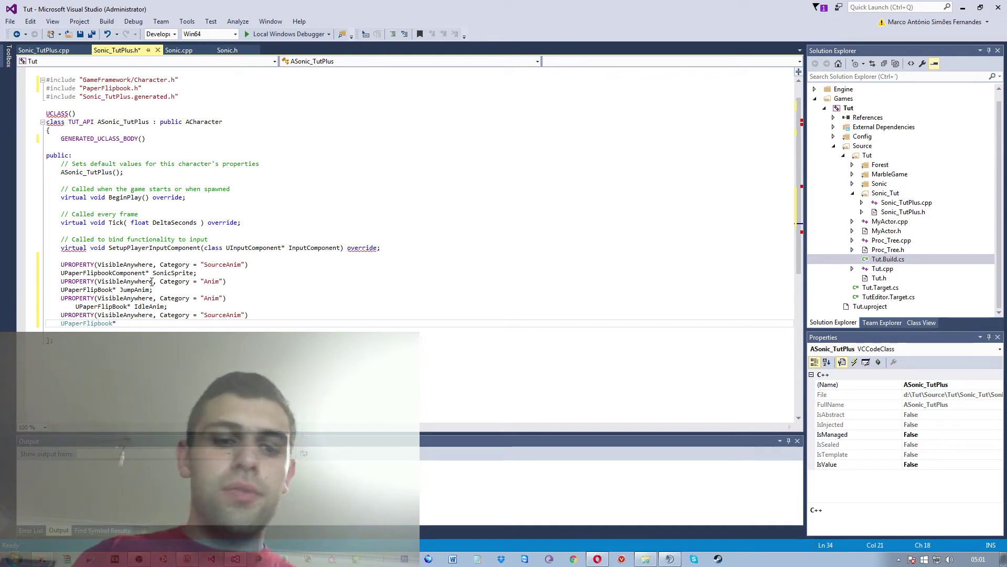
text( RunAn)
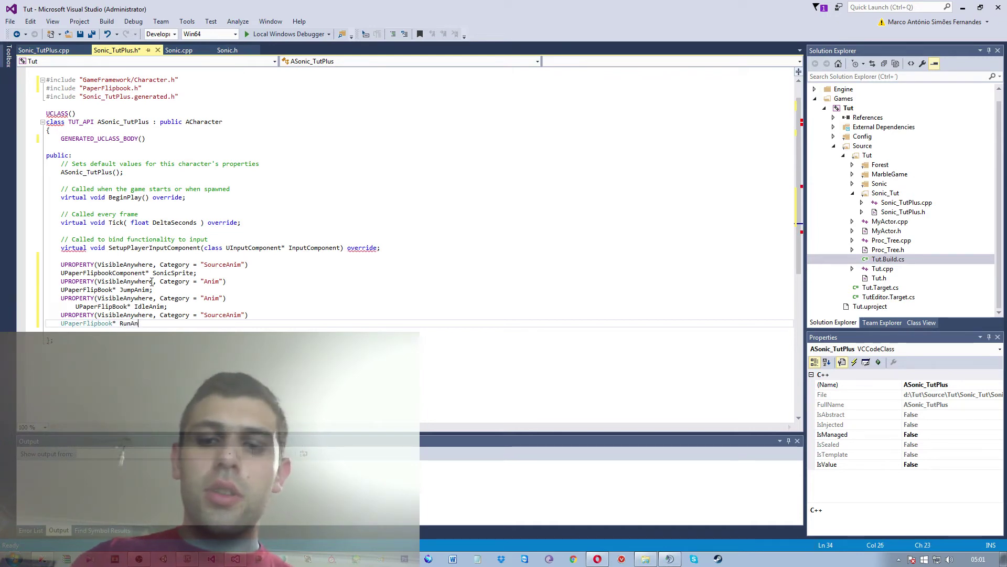
text(im;)
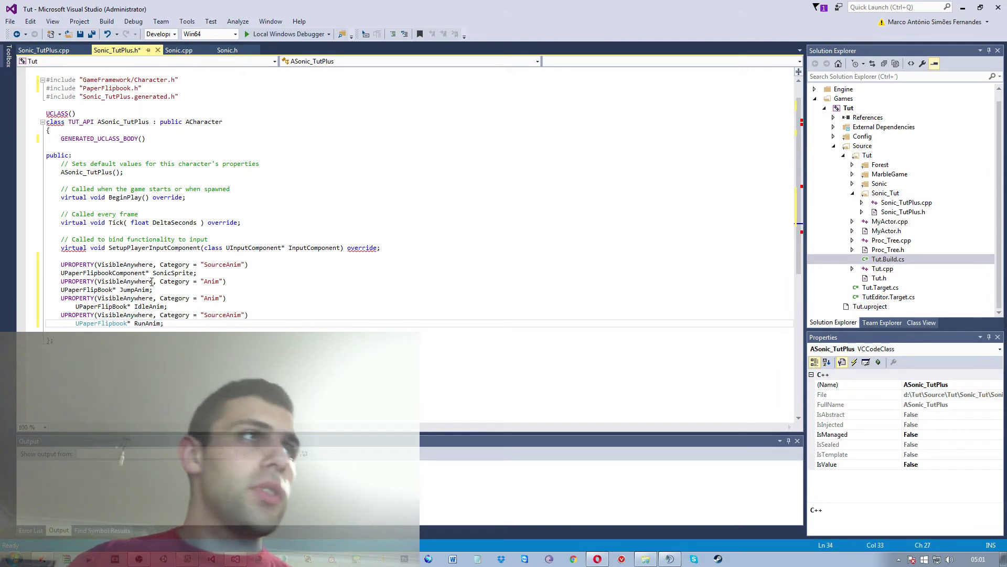
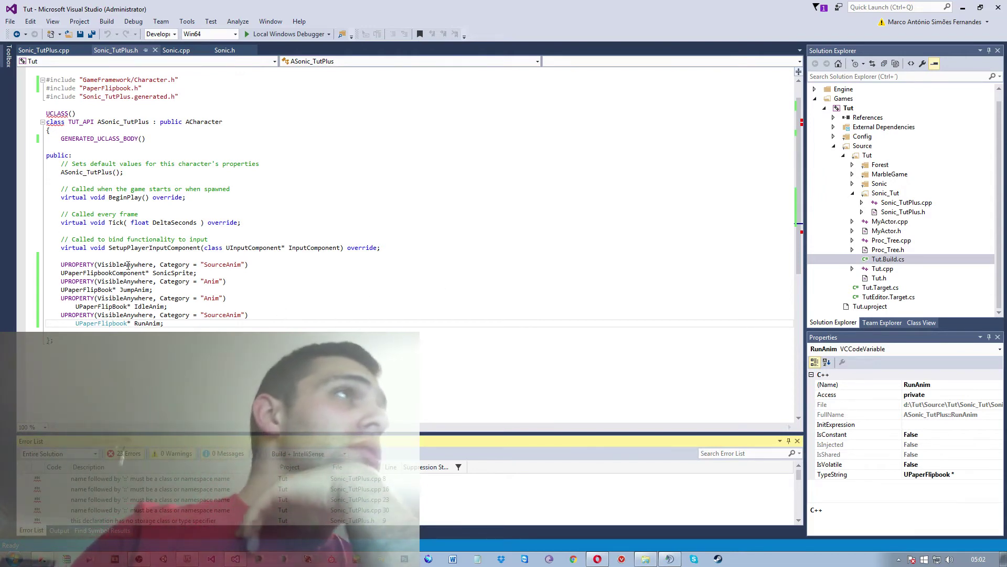
- Compare the Sonic_TutPlus header's flipbook declarations with those in Sonic.h and Sonic.cpp
click(95, 155)
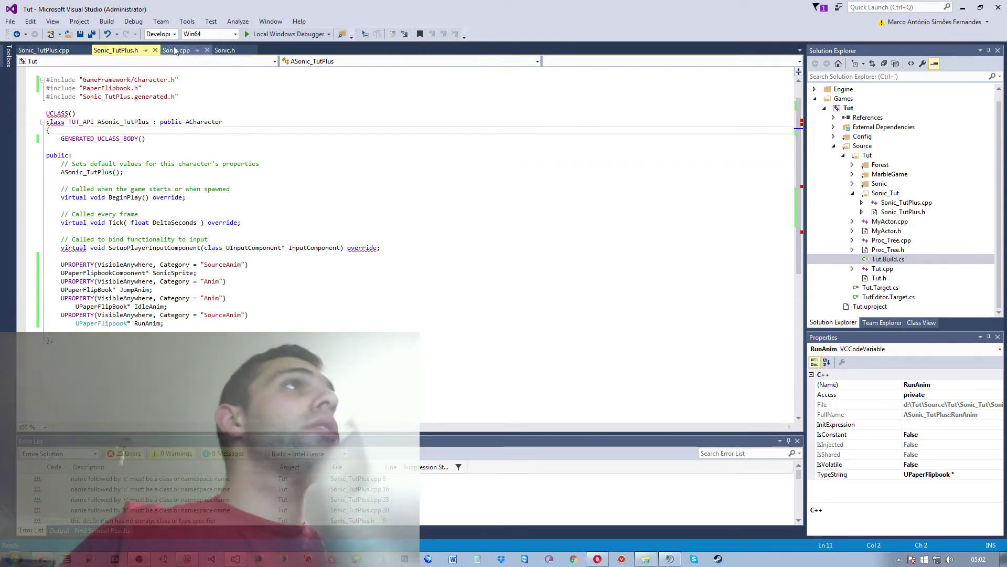
click(190, 51)
click(224, 50)
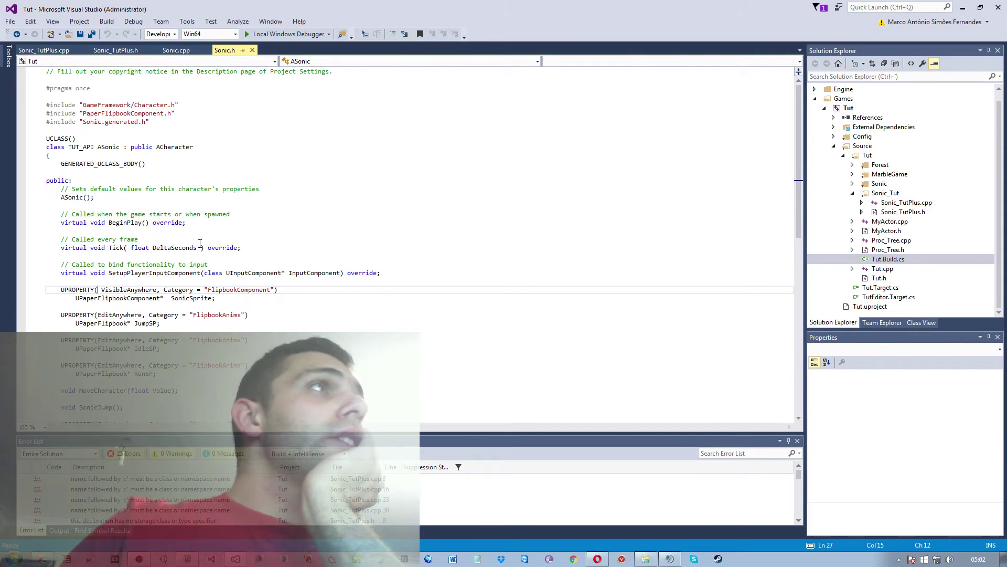
scroll(200, 243, down, 3)
scroll(157, 205, up, 3)
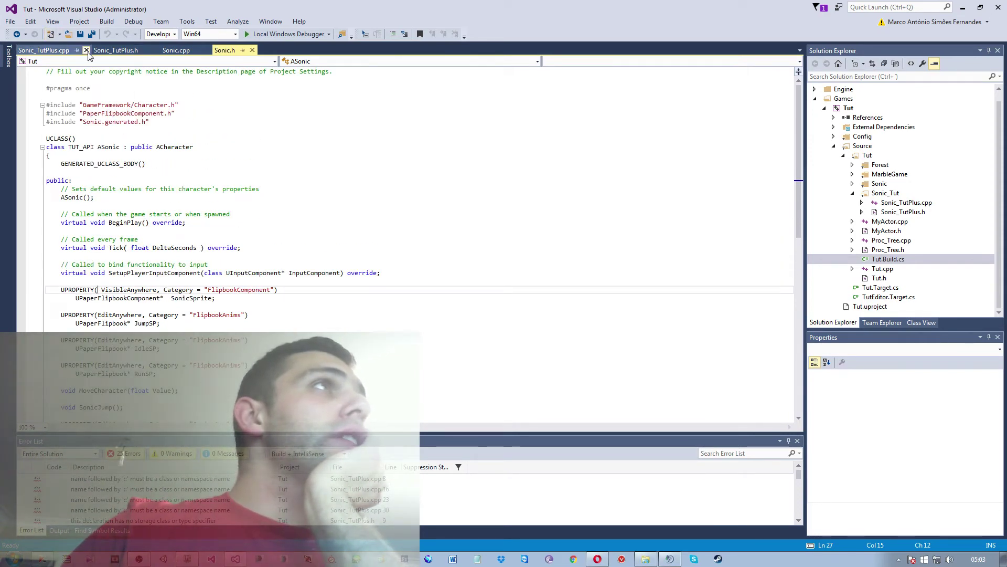
click(120, 50)
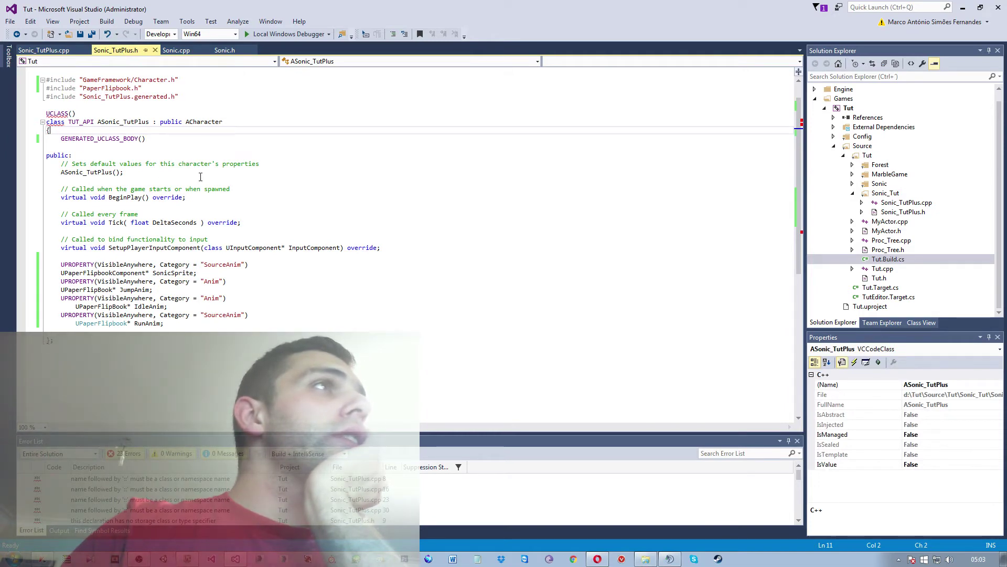
scroll(200, 177, down, 2)
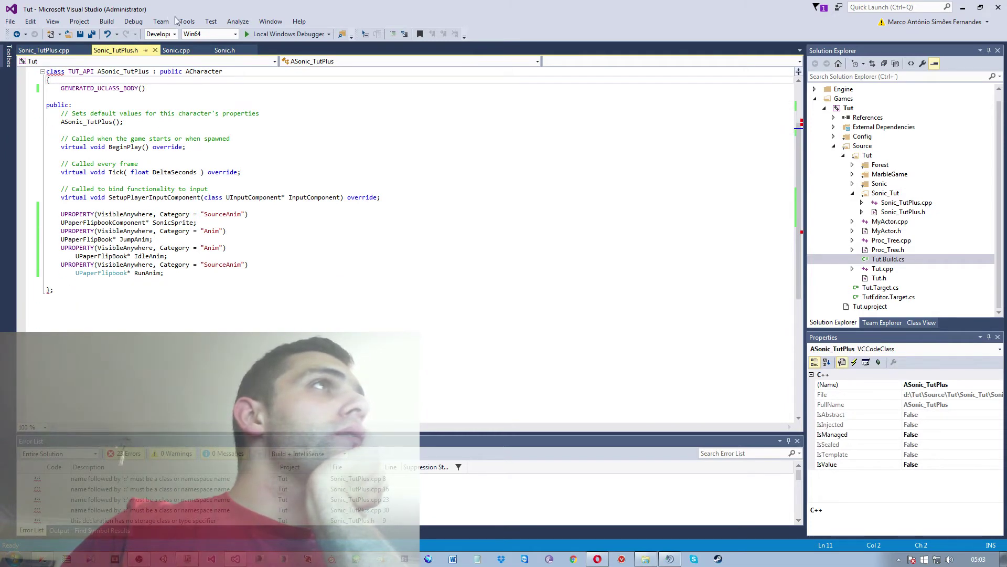
click(225, 50)
scroll(191, 268, down, 3)
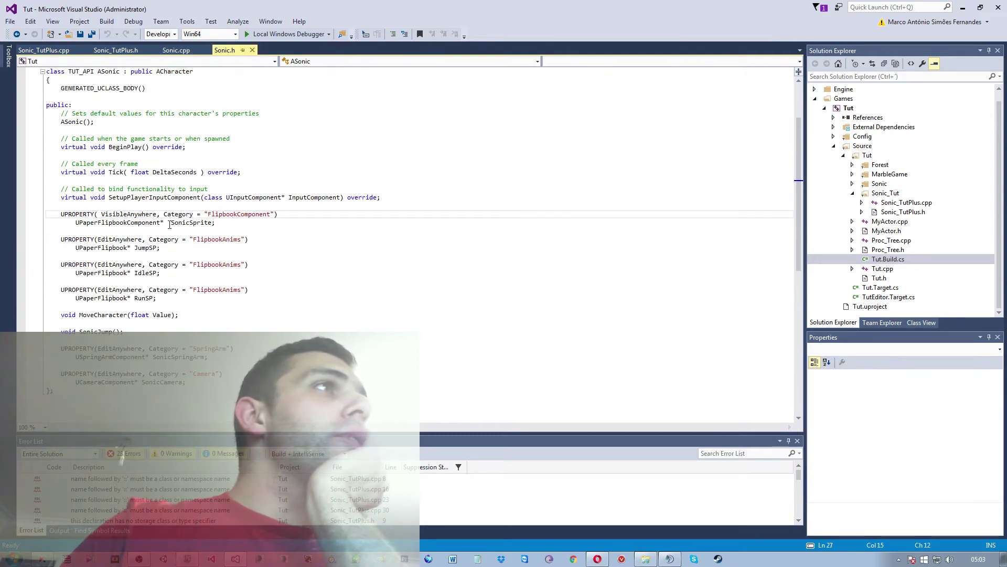
click(111, 51)
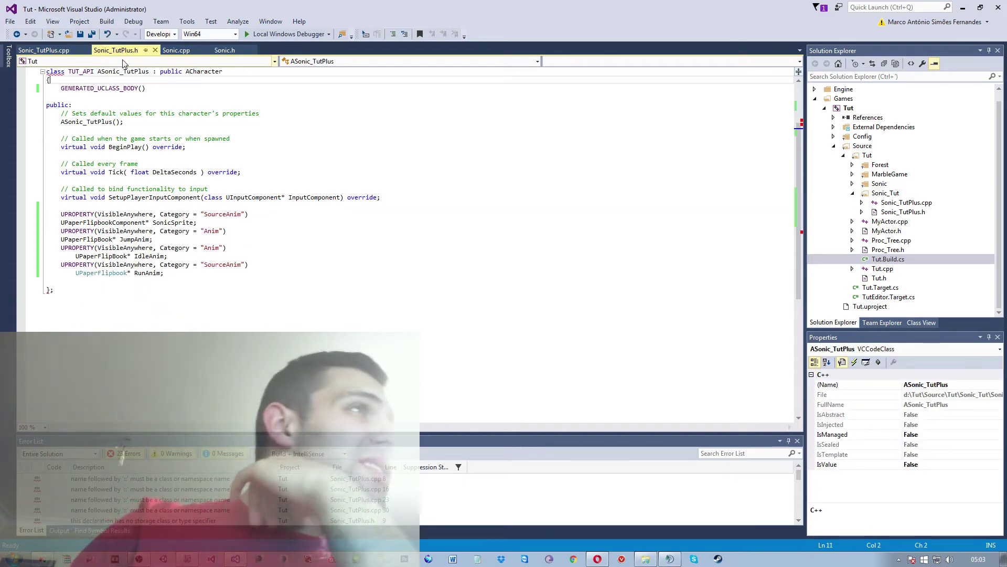
click(224, 50)
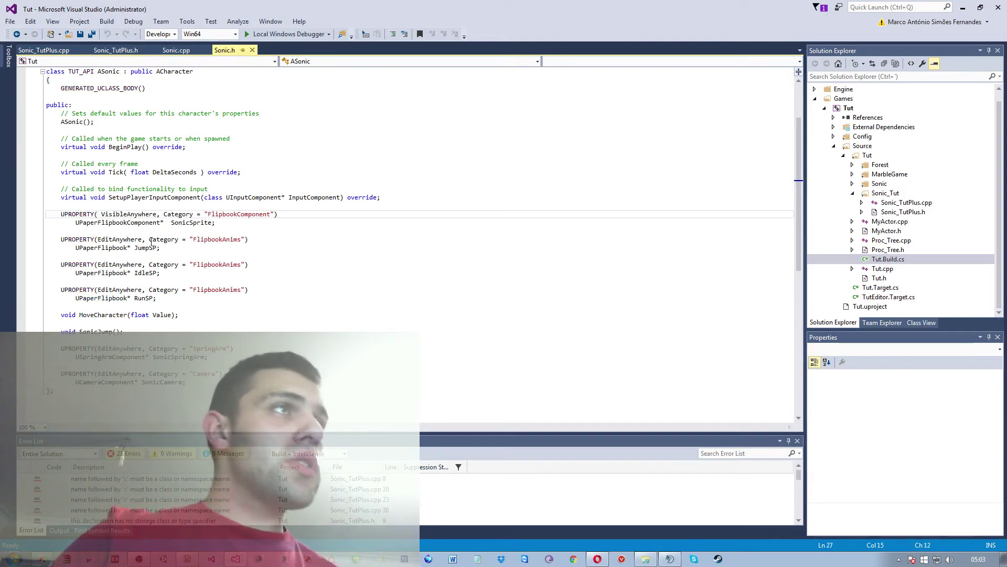
drag(135, 248, 76, 248)
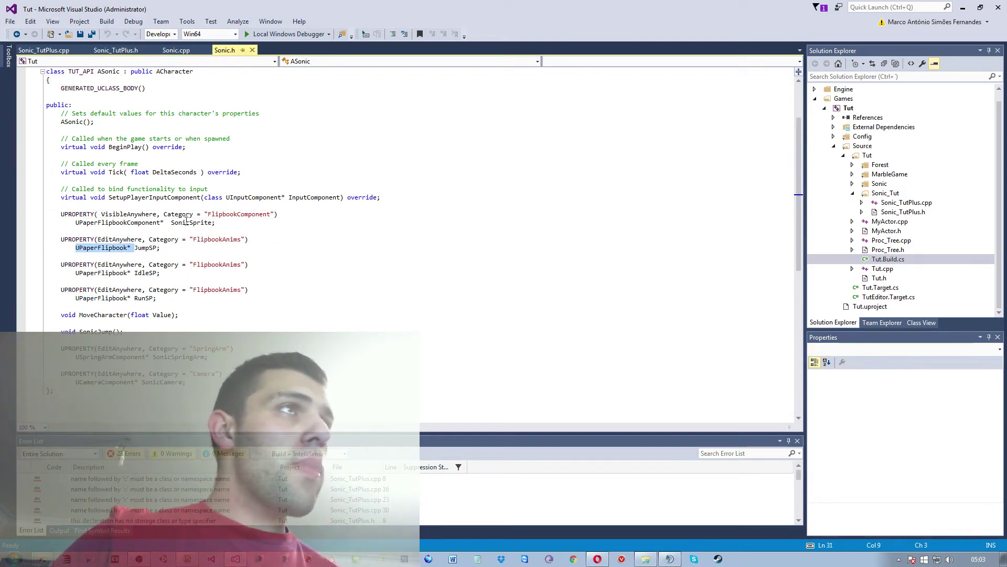
drag(167, 222, 74, 223)
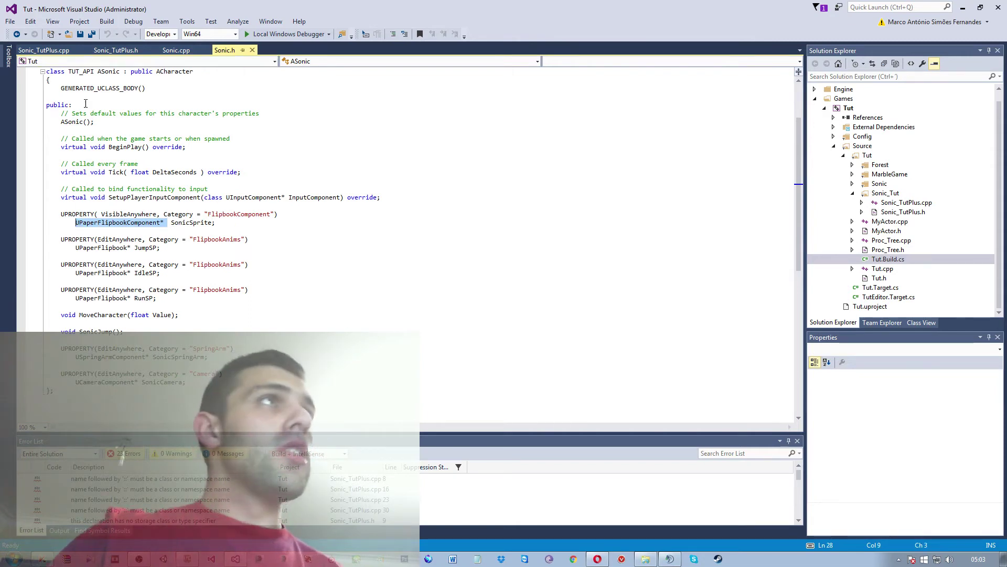
click(111, 50)
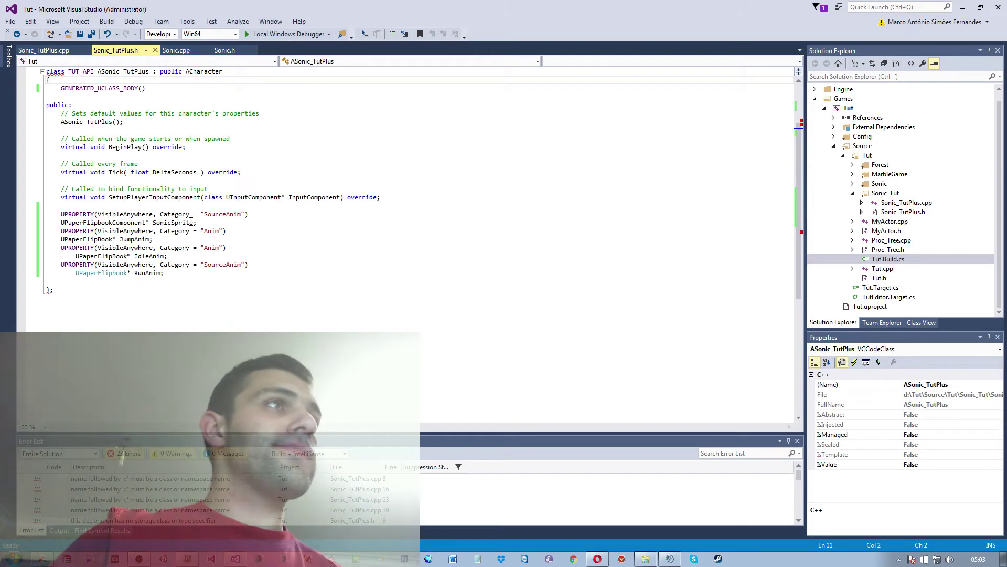
- Indent the SonicSprite line and change IdleAnim and JumpAnim types to UPaperFlipbook*
drag(150, 223, 46, 222)
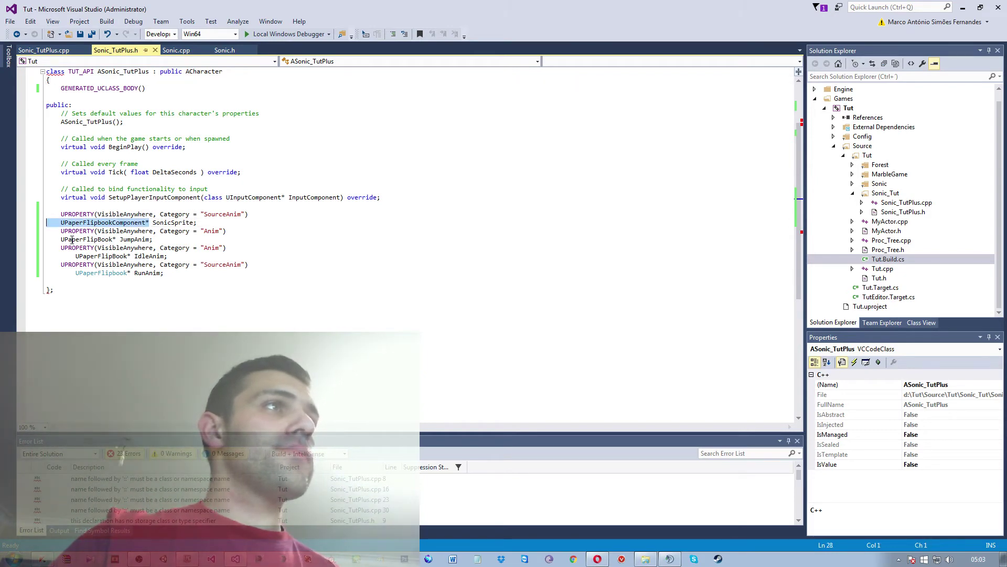
key(Tab)
key(Right)
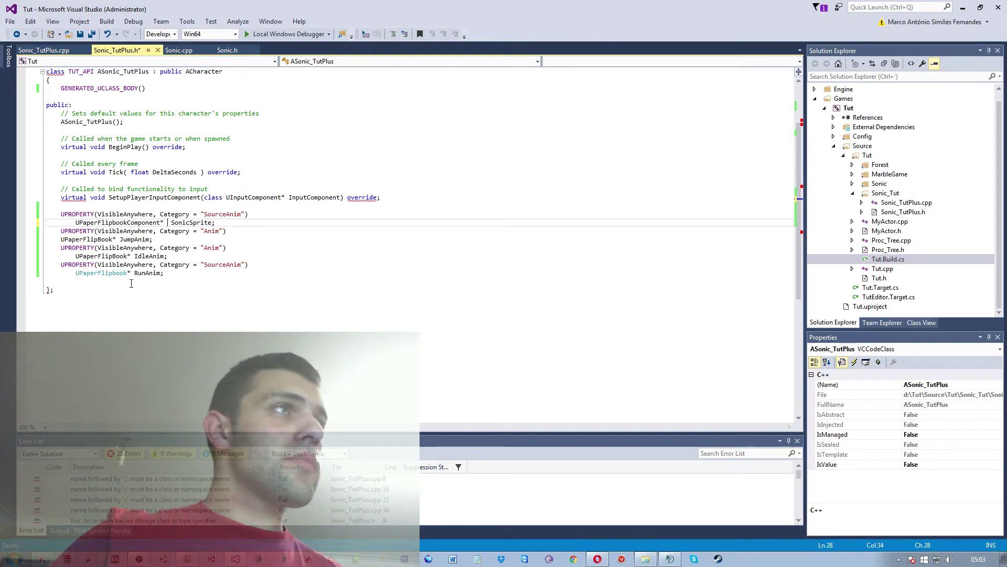
drag(130, 273, 80, 275)
key(ctrl+c)
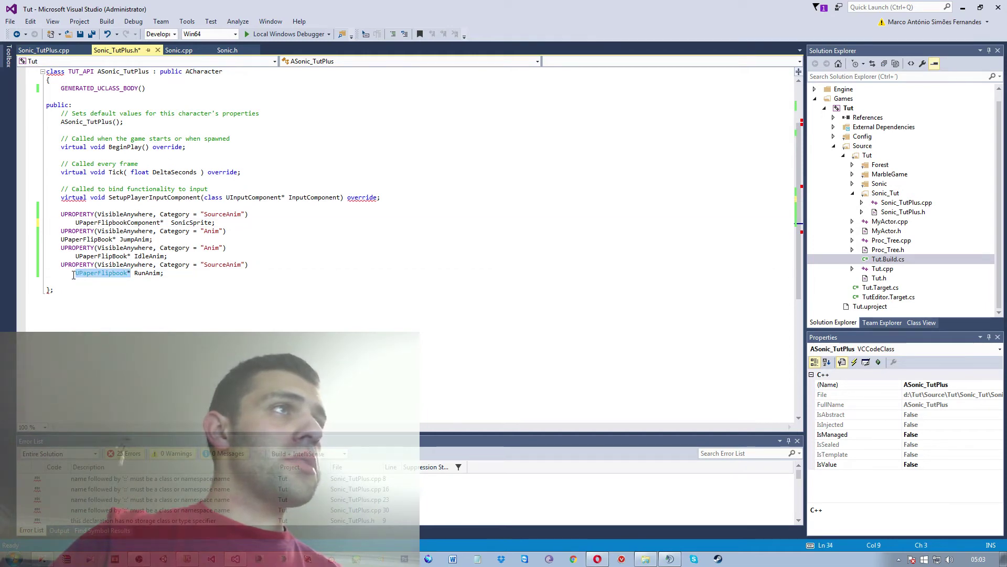
click(132, 256)
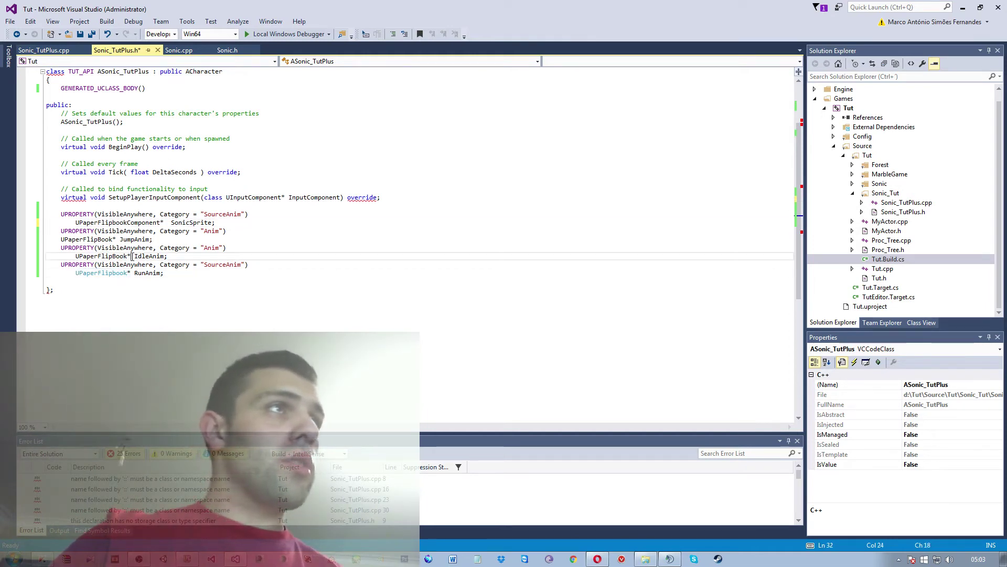
drag(132, 256, 70, 255)
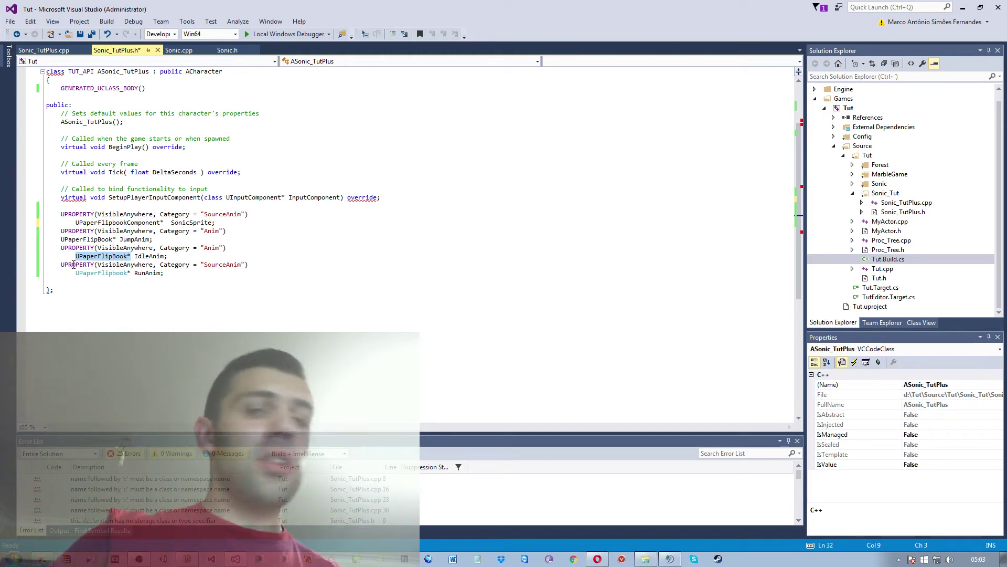
text(UPaperFlipbook*)
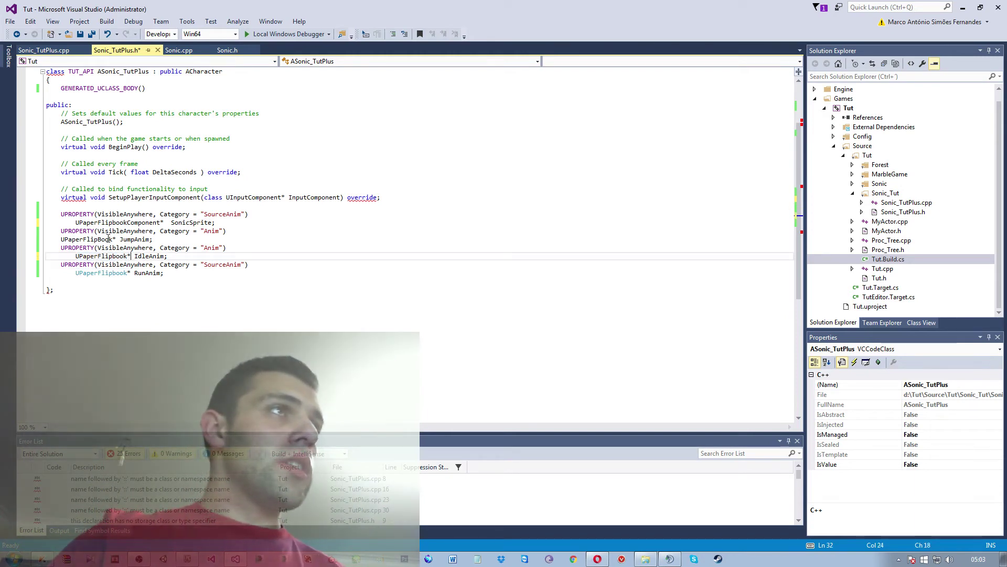
mouse_move(112, 240)
mouse_down()
mouse_move(87, 239)
mouse_move(112, 239)
mouse_up()
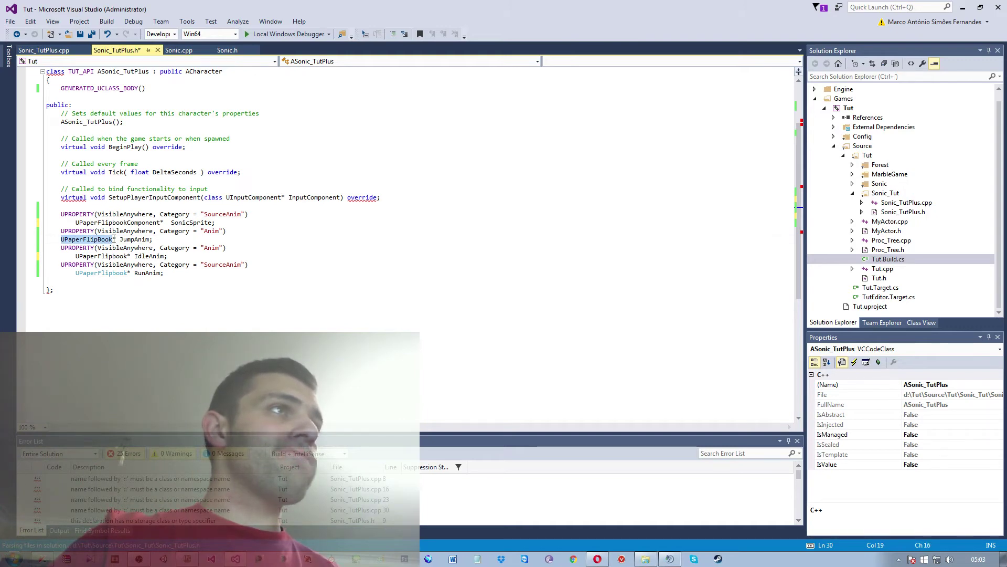
key(ctrl+v)
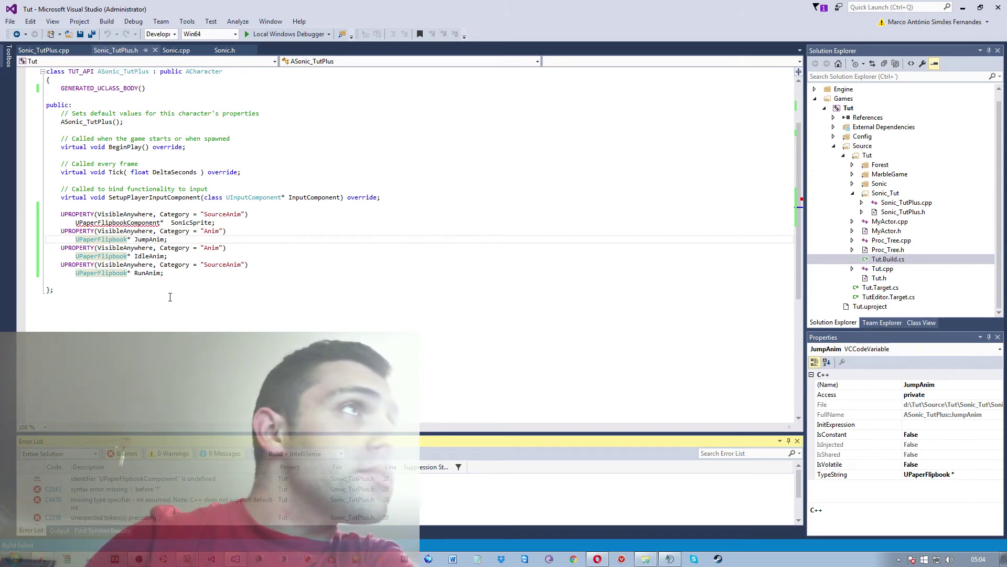
- Trim the 'Source' part from RunAnim's SourceAnim category name
click(175, 273)
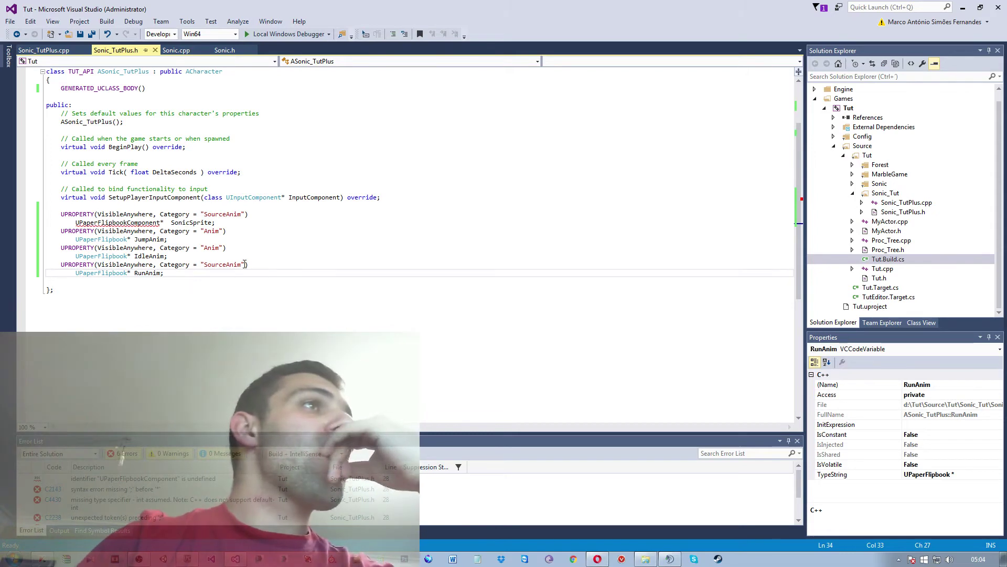
click(229, 265)
click(226, 265)
key(BackSpace)
key(BackSpace)
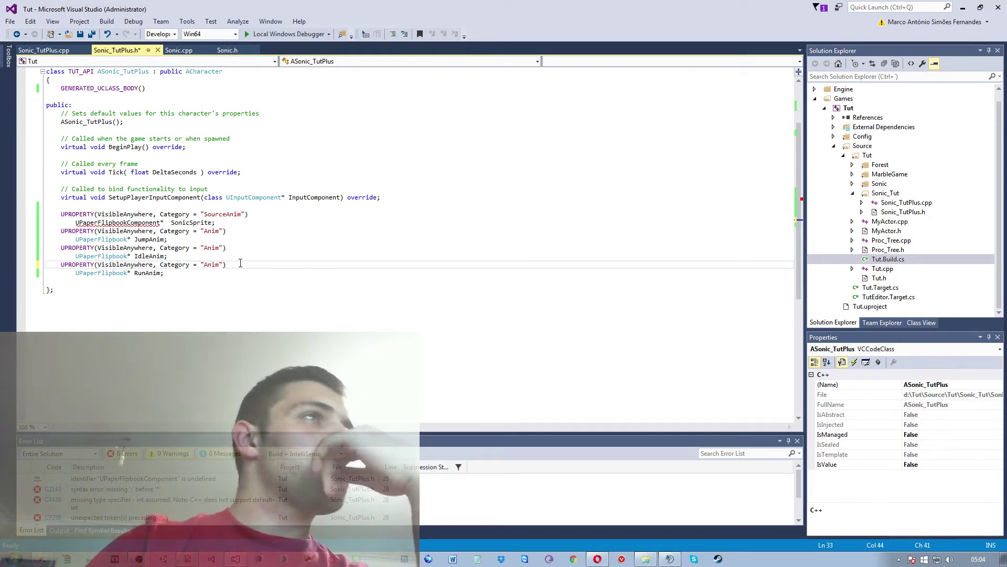
- Check VisibleAnywhere on each property against Sonic.h, then start trimming the SonicSprite name
click(228, 51)
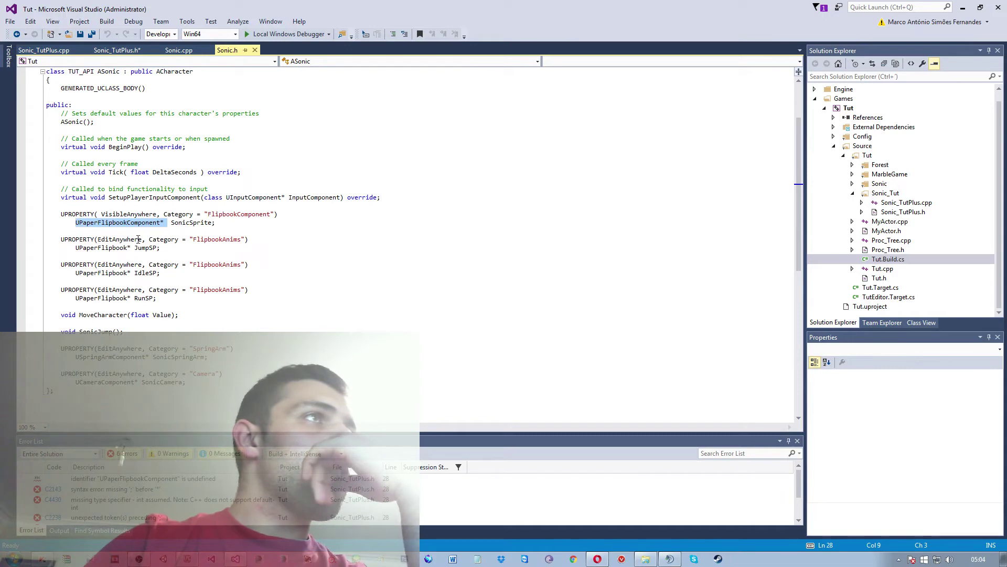
drag(120, 214, 102, 214)
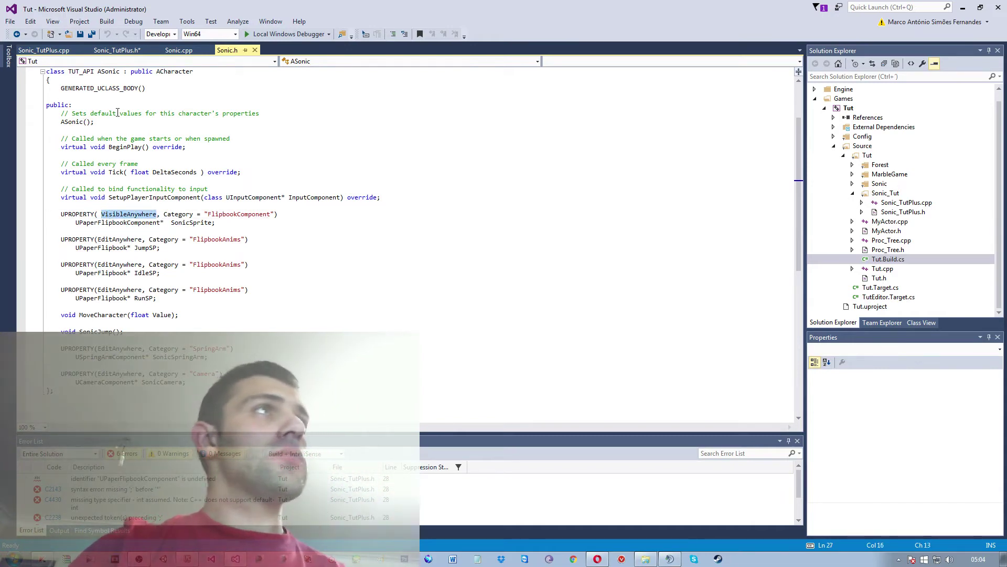
click(117, 50)
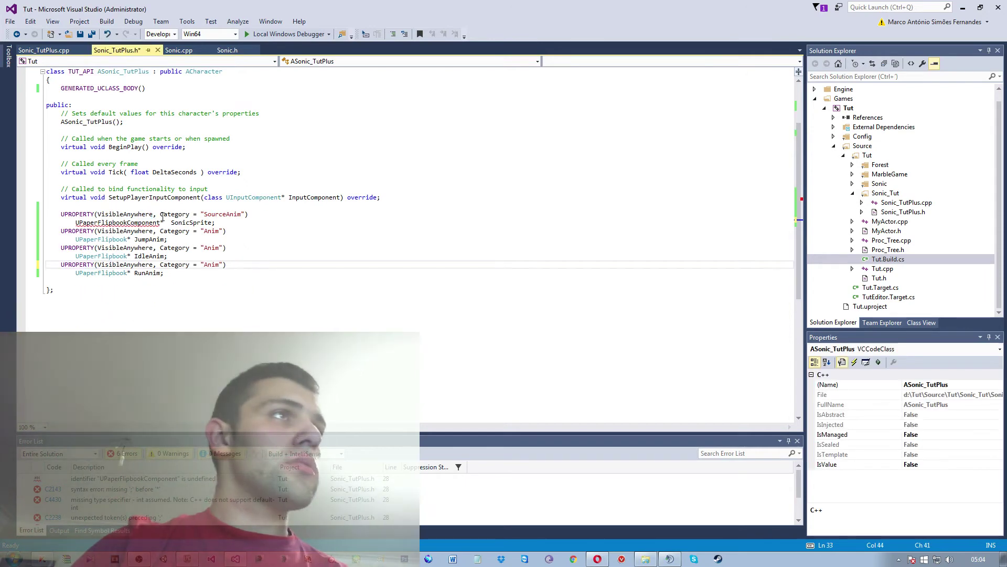
drag(154, 213, 103, 208)
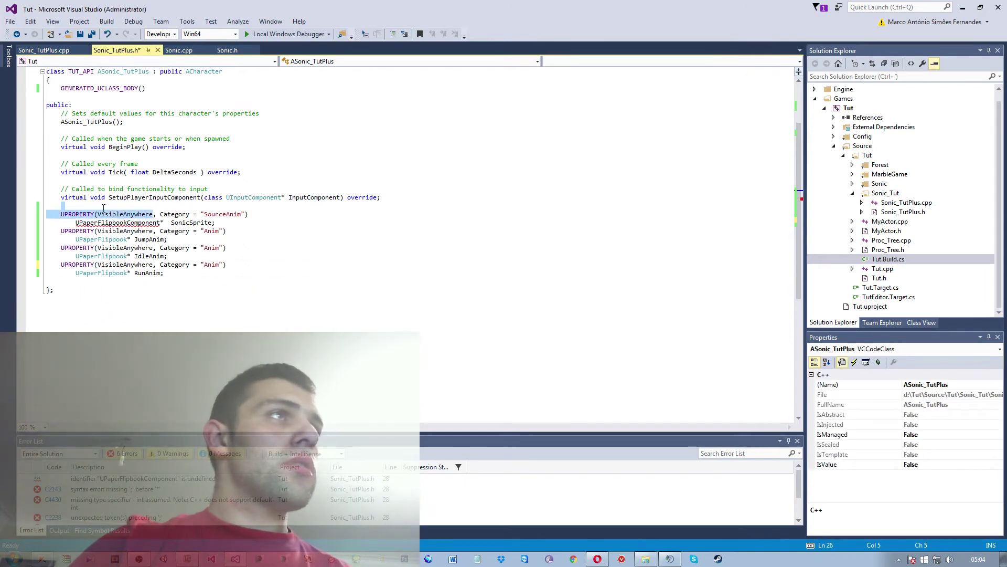
click(153, 214)
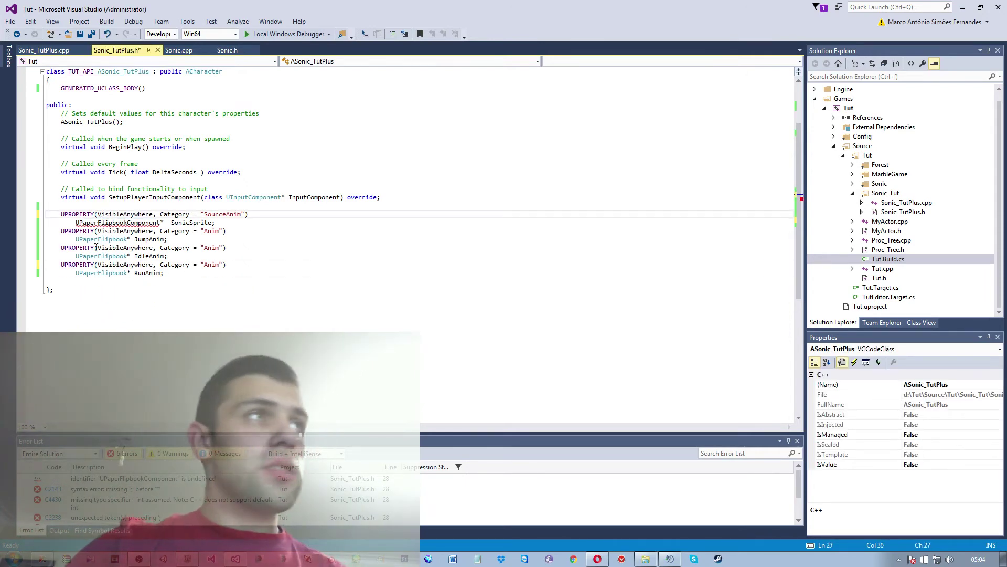
click(154, 231)
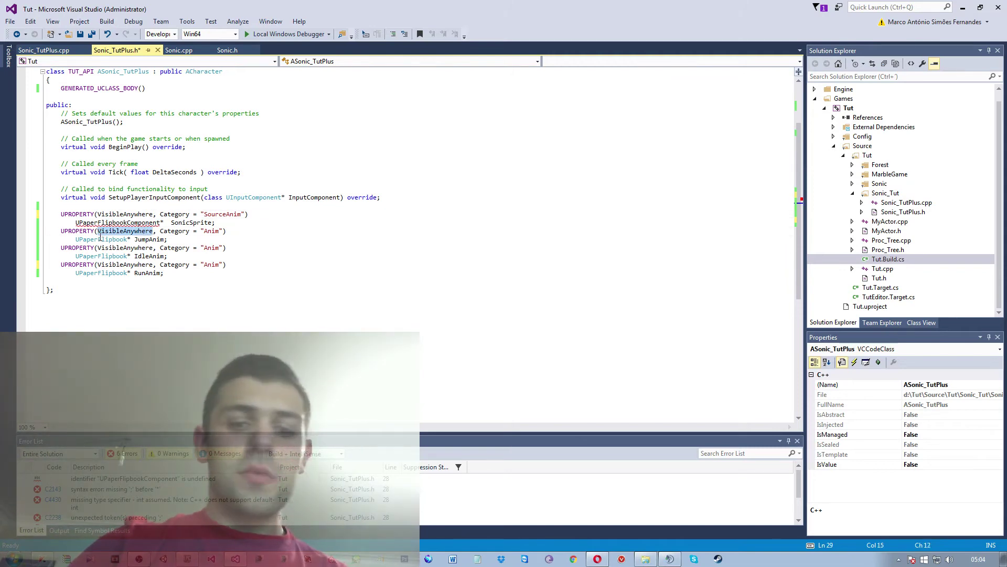
key(Right)
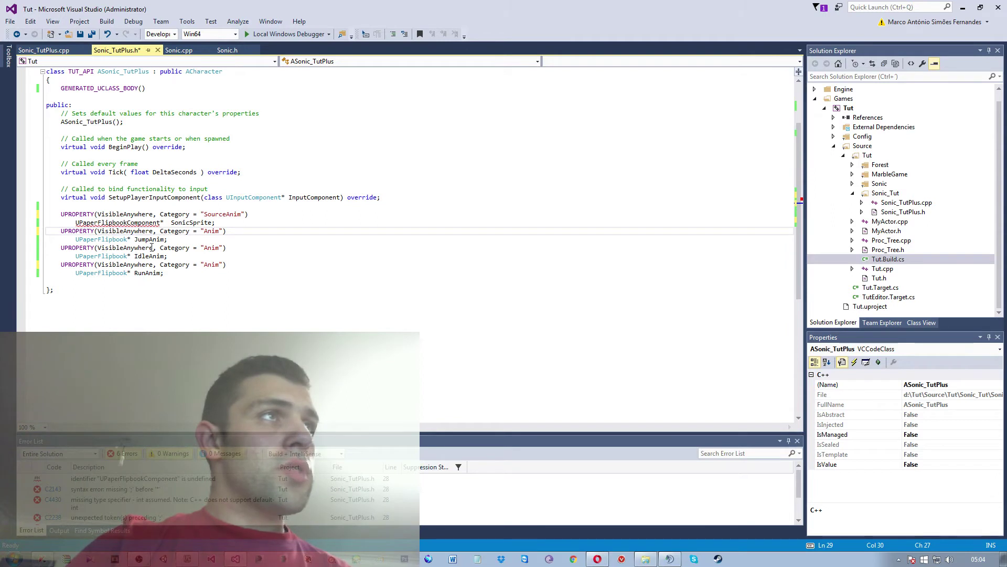
click(152, 247)
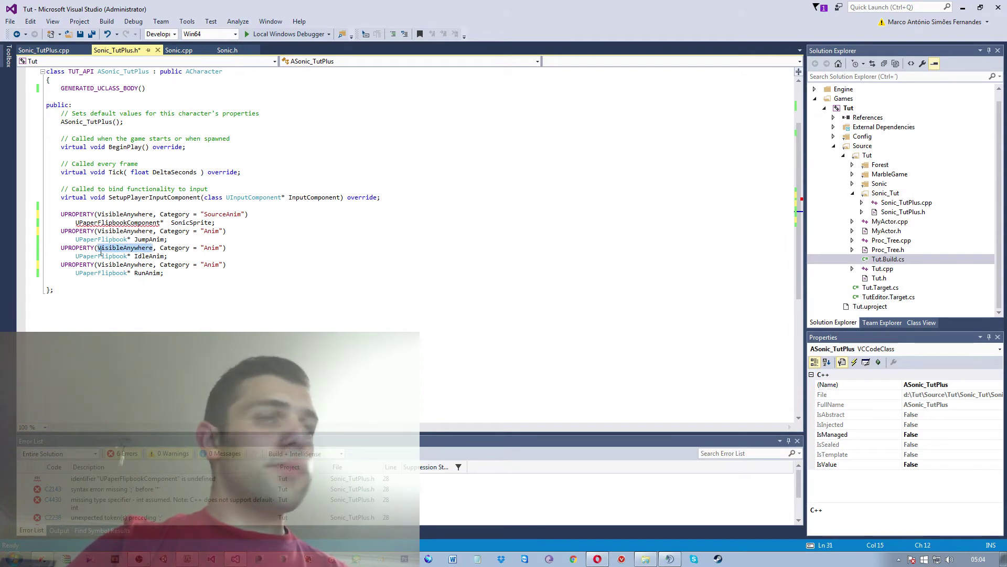
key(Right)
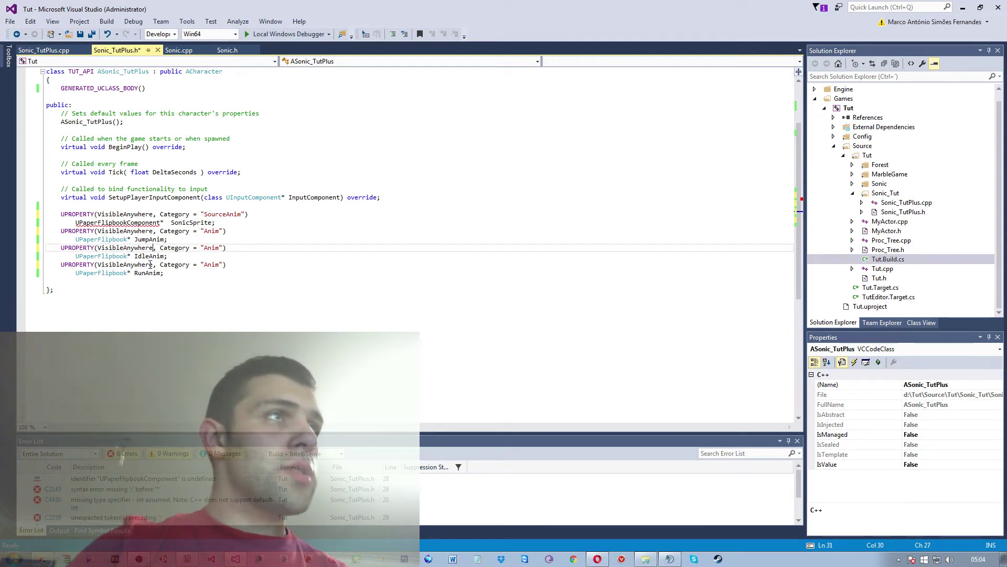
drag(154, 265, 88, 264)
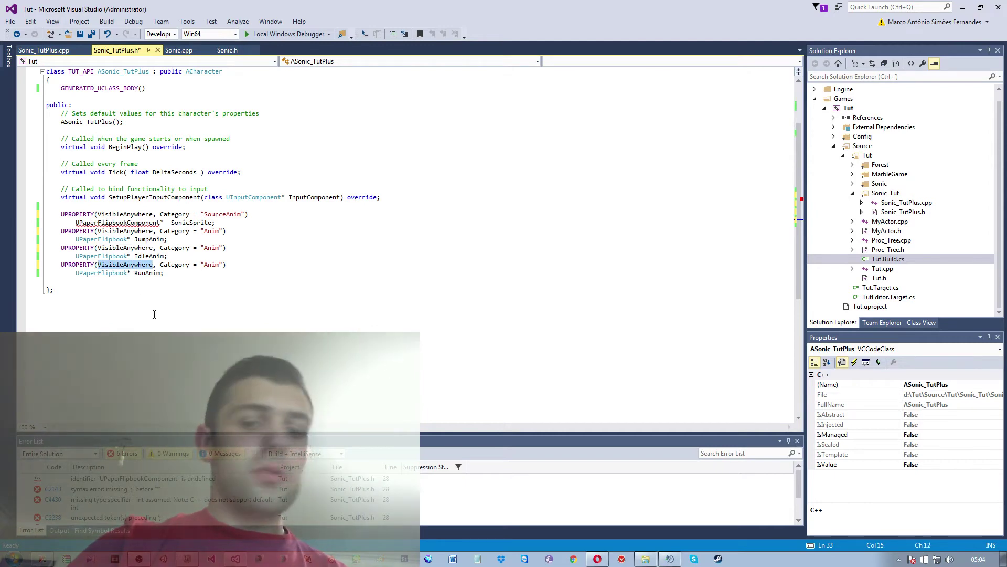
key(Right)
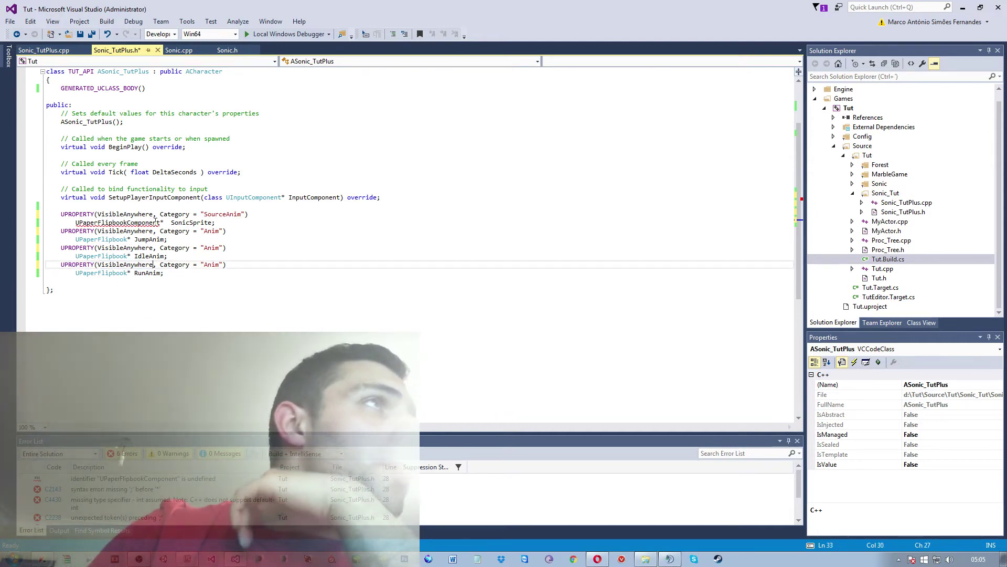
click(213, 221)
key(BackSpace)
key(BackSpace)
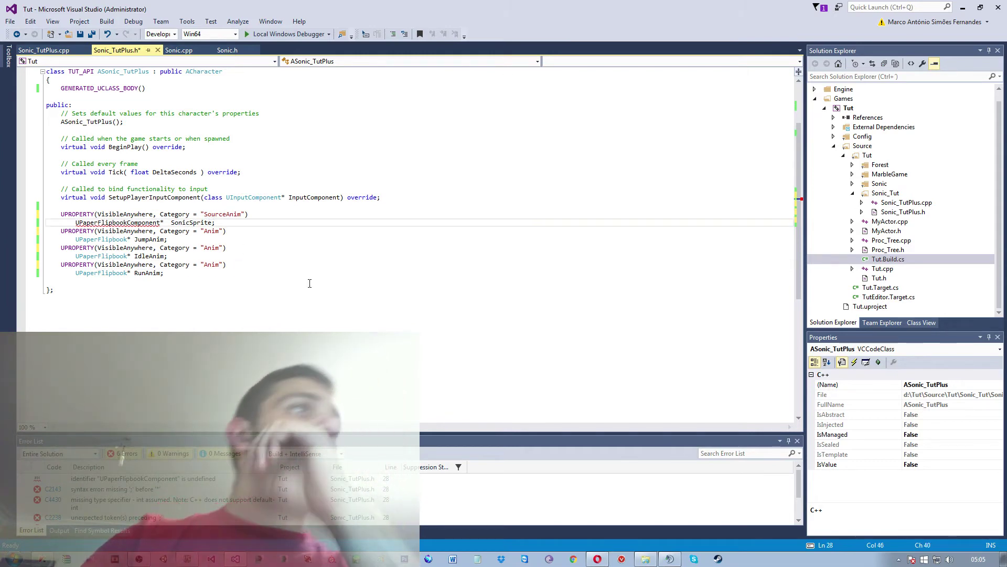
- Finish renaming the component variable to SonicAnimSource on line 28
key(BackSpace)
key(BackSpace)
key(BackSpace)
text(An)
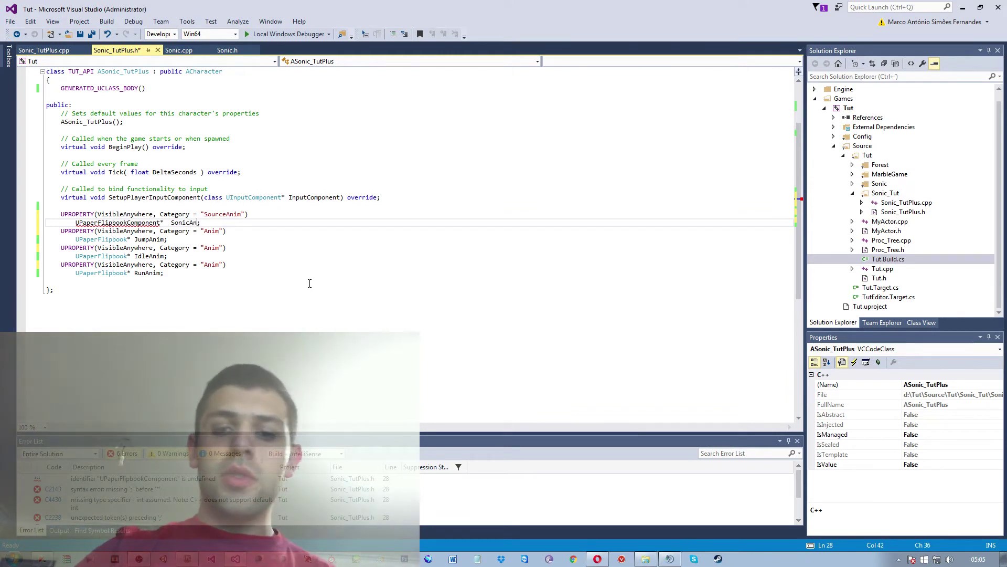
text(imSource)
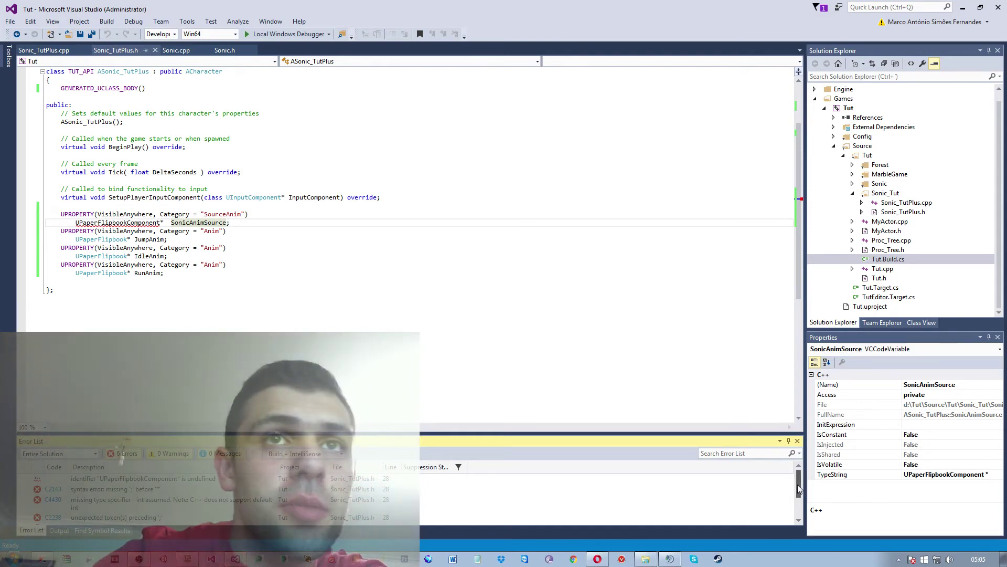
- Review the VisibleAnywhere SonicSprite UPaperFlipbookComponent* UPROPERTY in Sonic.h against Sonic_TutPlus.h
click(164, 222)
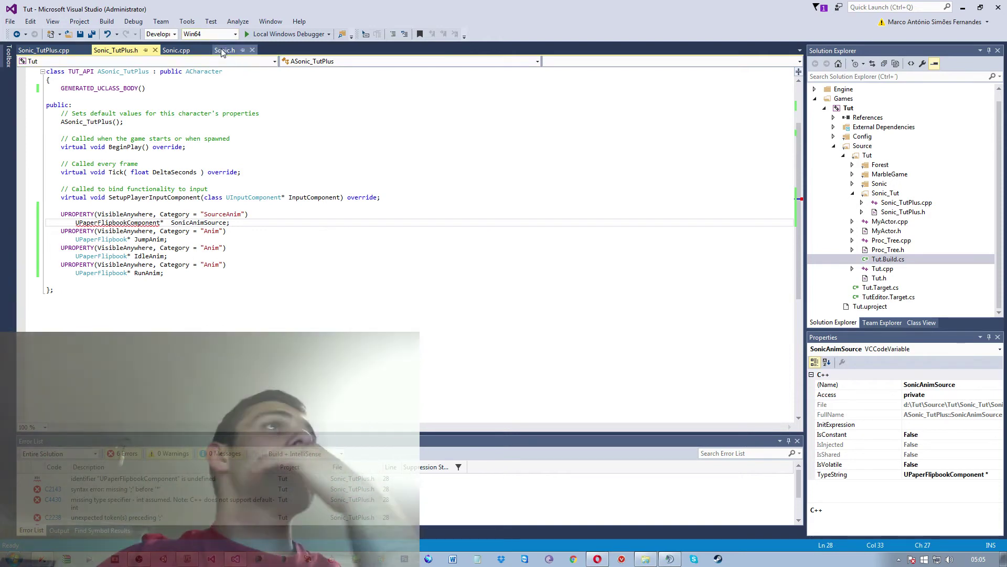
click(222, 49)
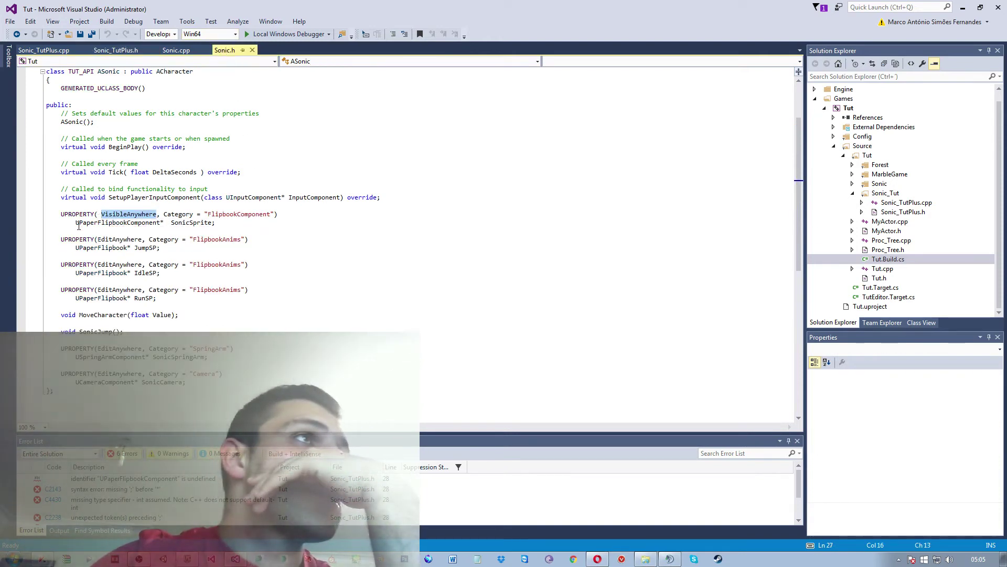
drag(76, 222, 168, 222)
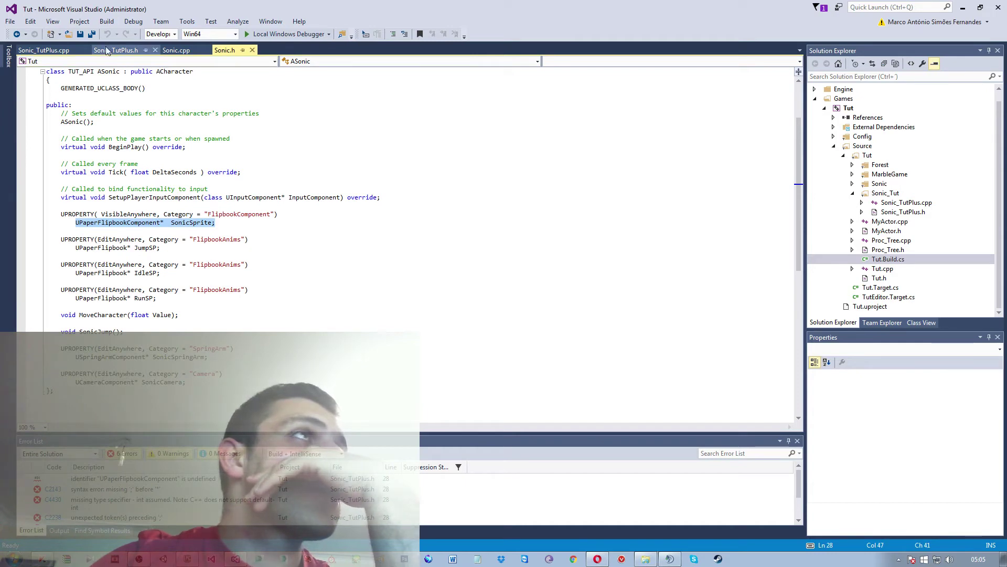
click(176, 50)
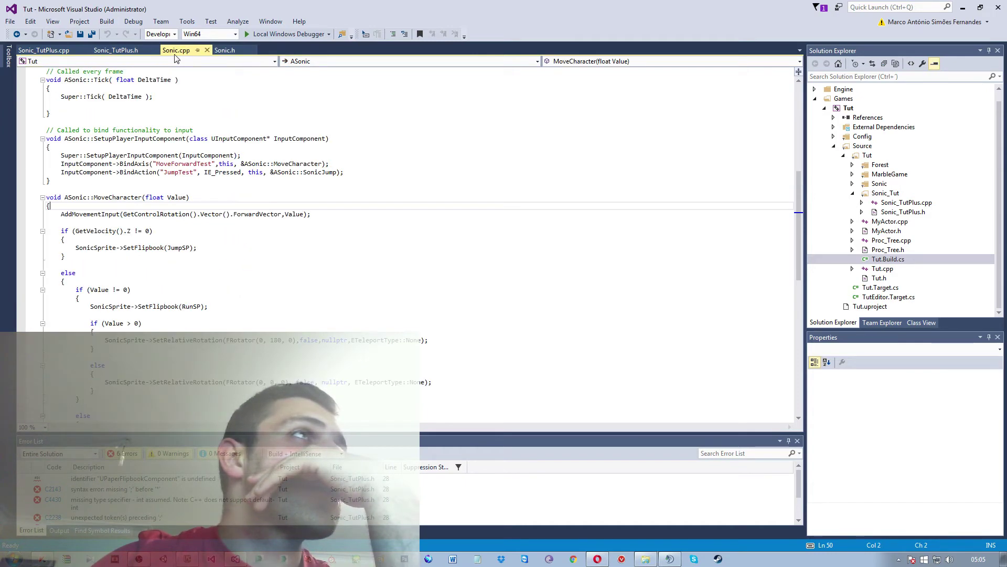
click(116, 50)
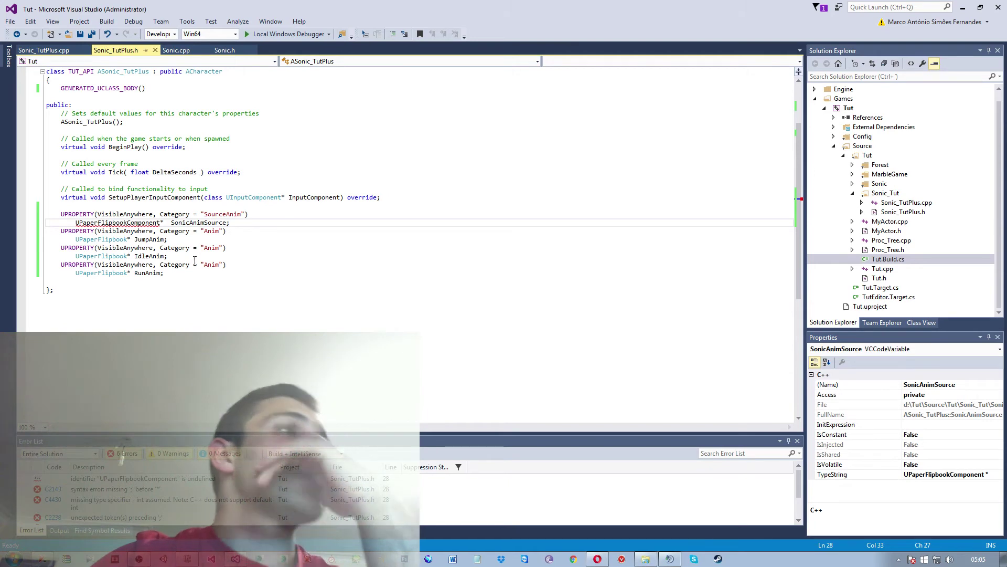
click(217, 52)
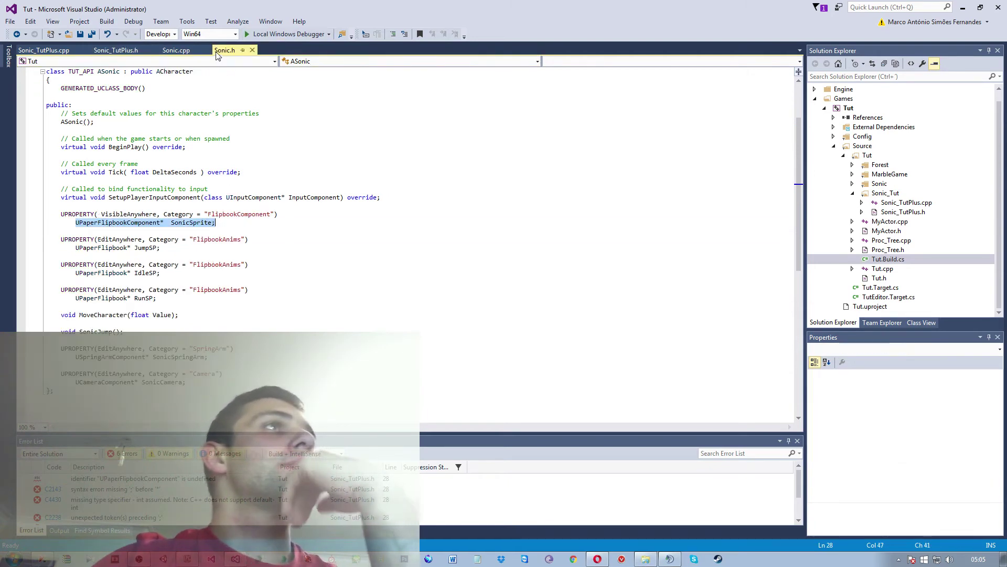
click(163, 214)
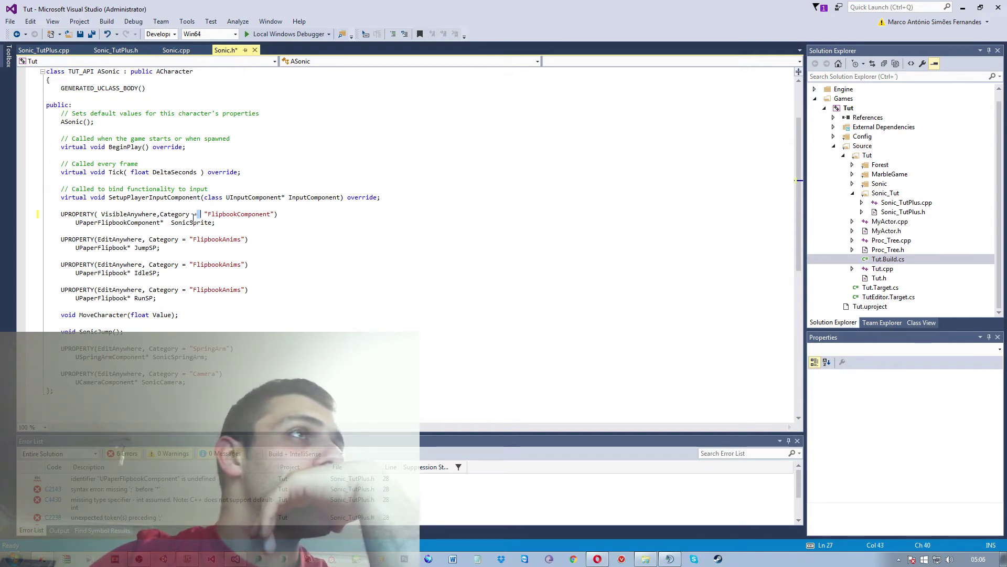
click(193, 215)
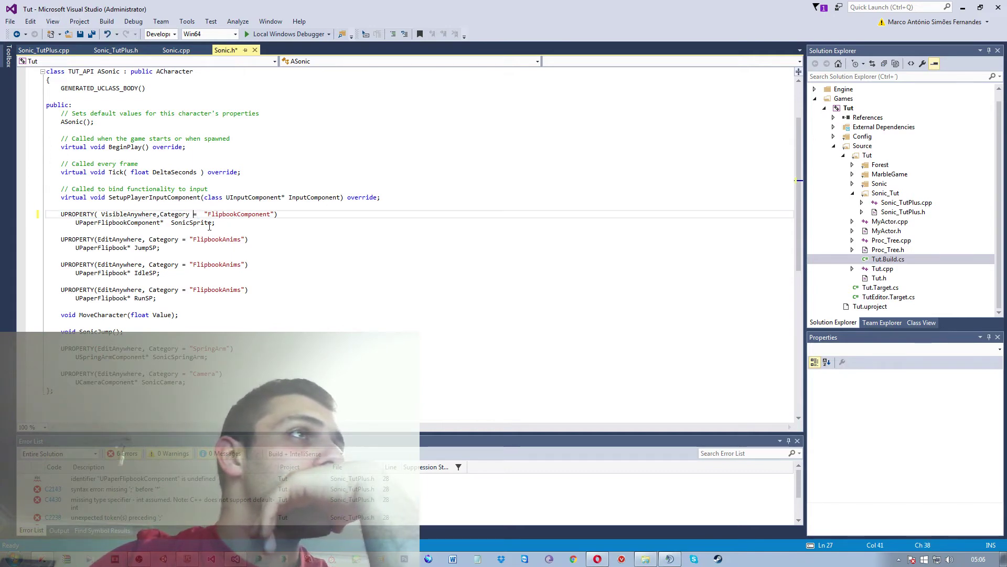
click(162, 214)
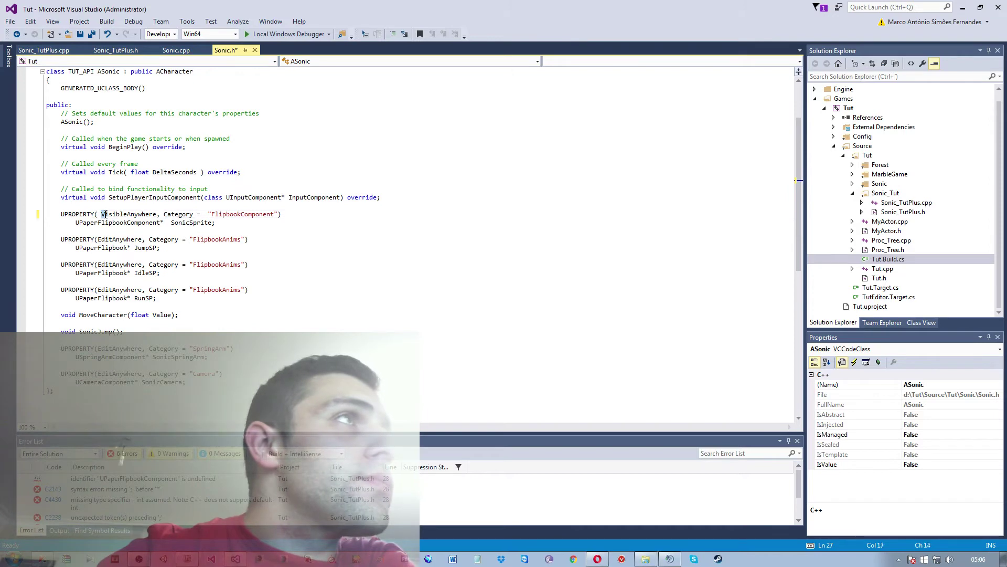
drag(102, 214, 278, 215)
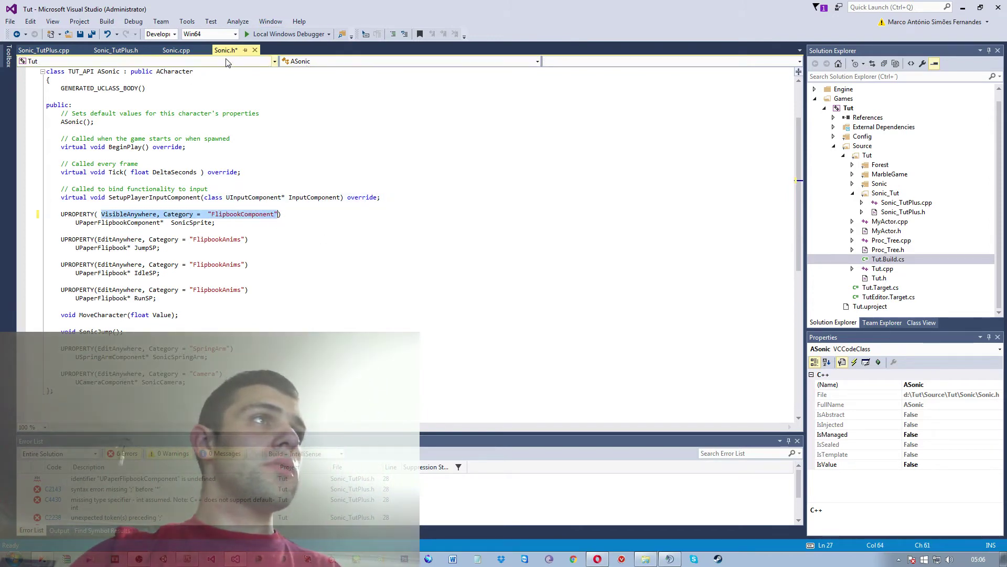
scroll(221, 74, up, 3)
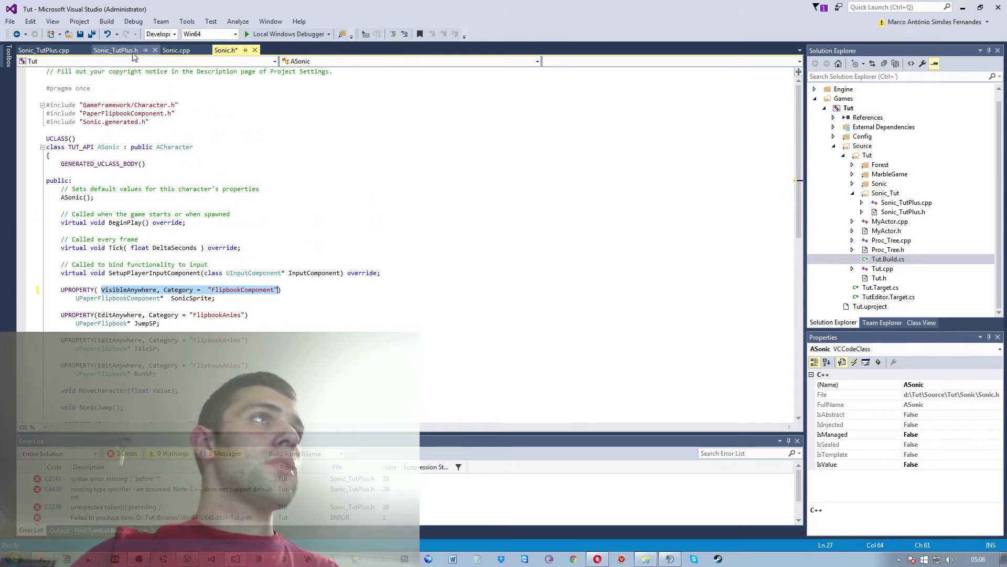
click(64, 52)
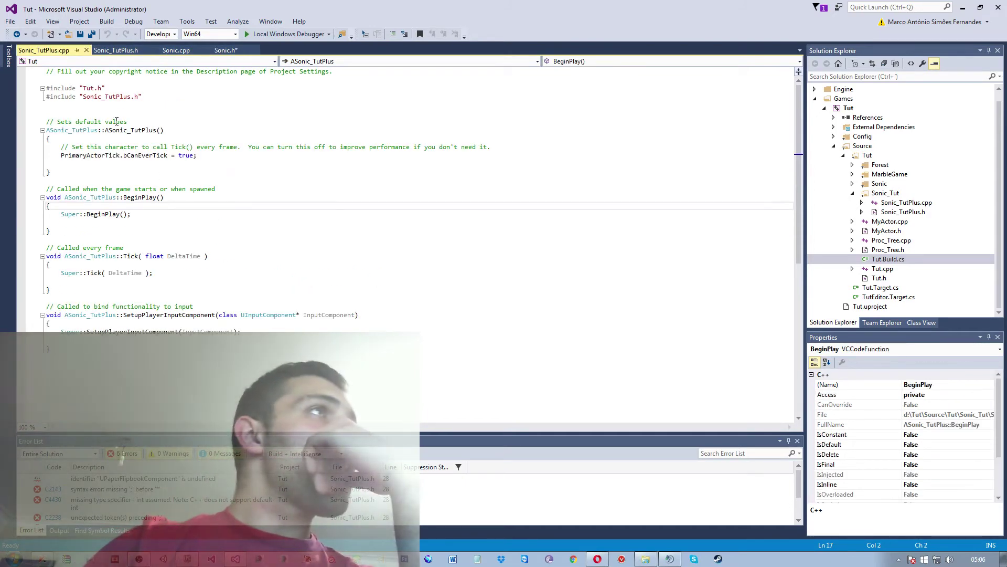
- Copy '(const FObjectInitializer& PCIP) :Super(PCIP)' from Sonic.cpp into the ASonic_TutPlus constructor
click(115, 50)
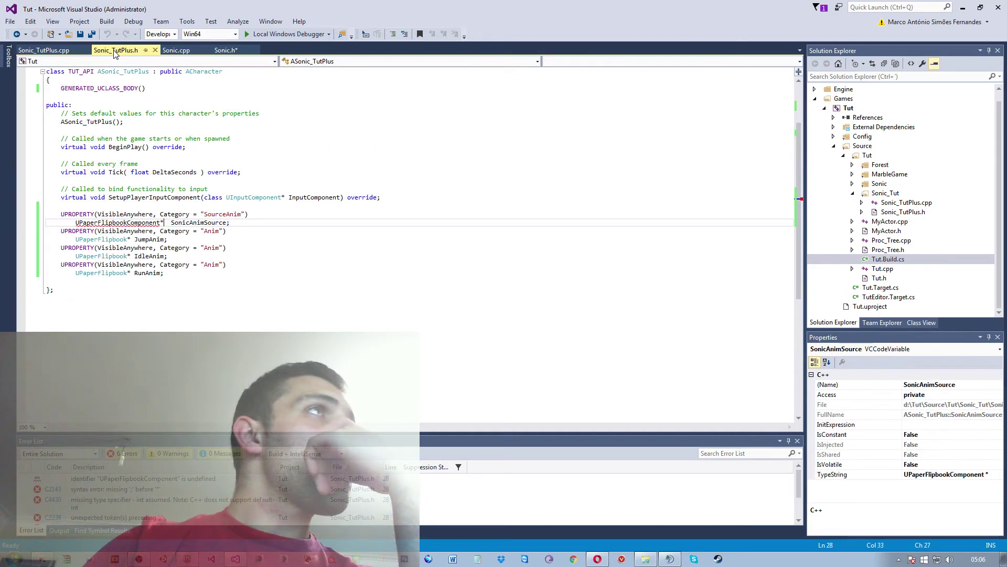
click(43, 50)
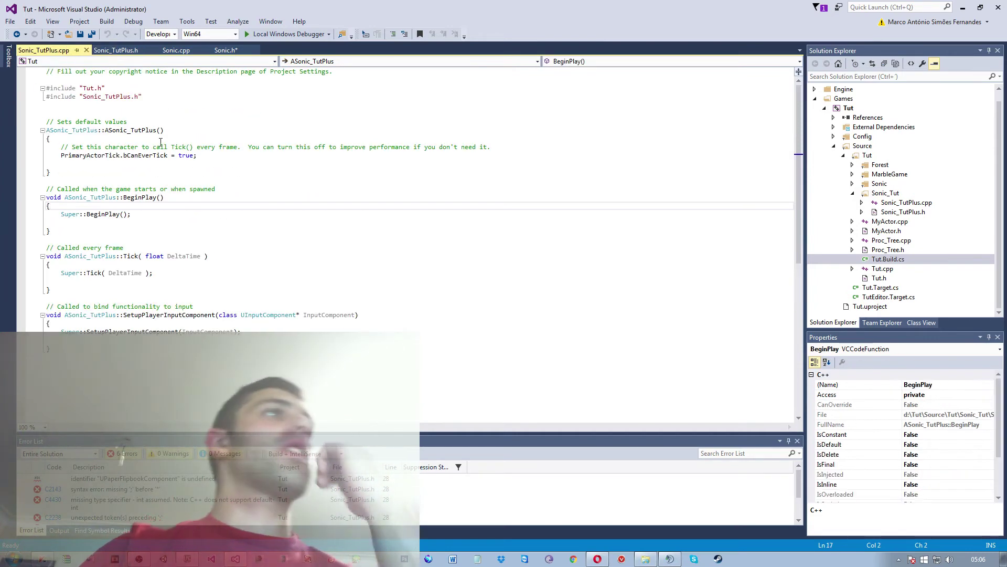
click(186, 53)
scroll(230, 201, up, 5)
scroll(84, 187, up, 5)
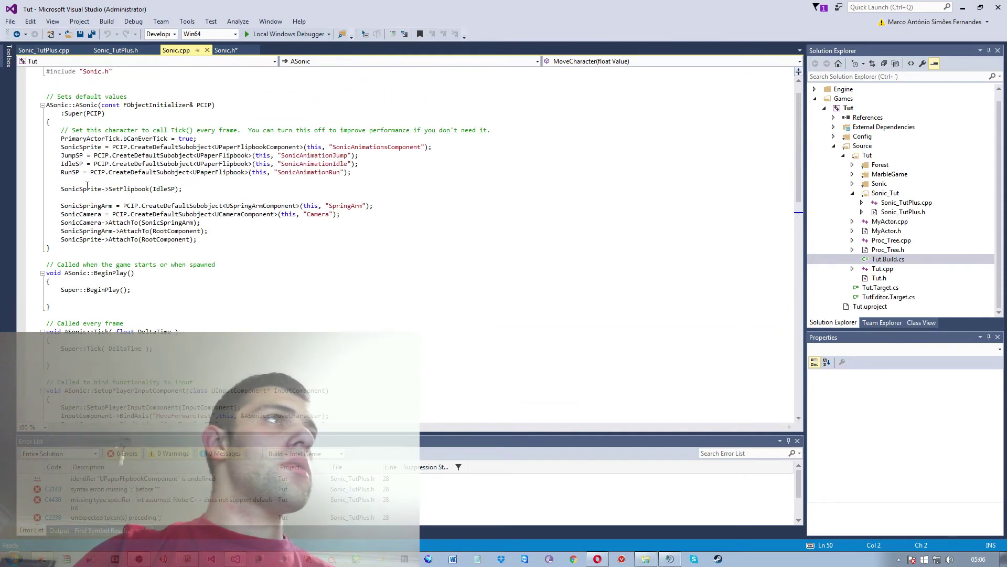
scroll(91, 187, up, 1)
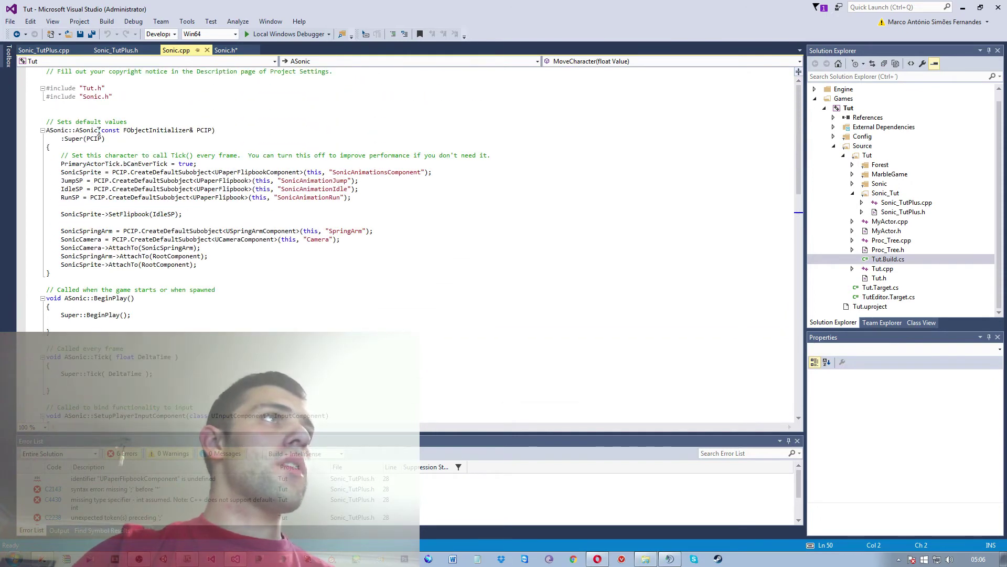
drag(99, 131, 121, 145)
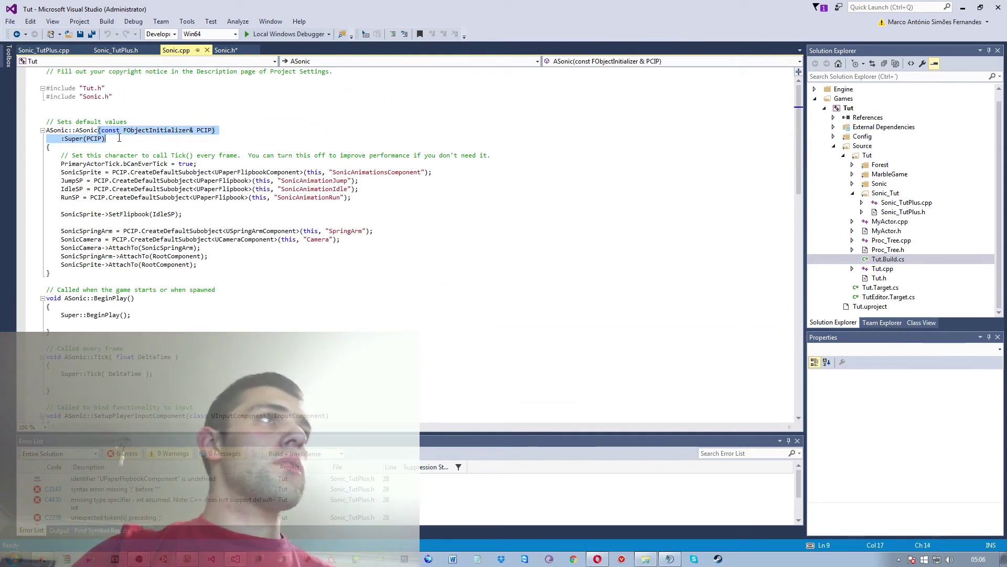
click(53, 51)
click(182, 136)
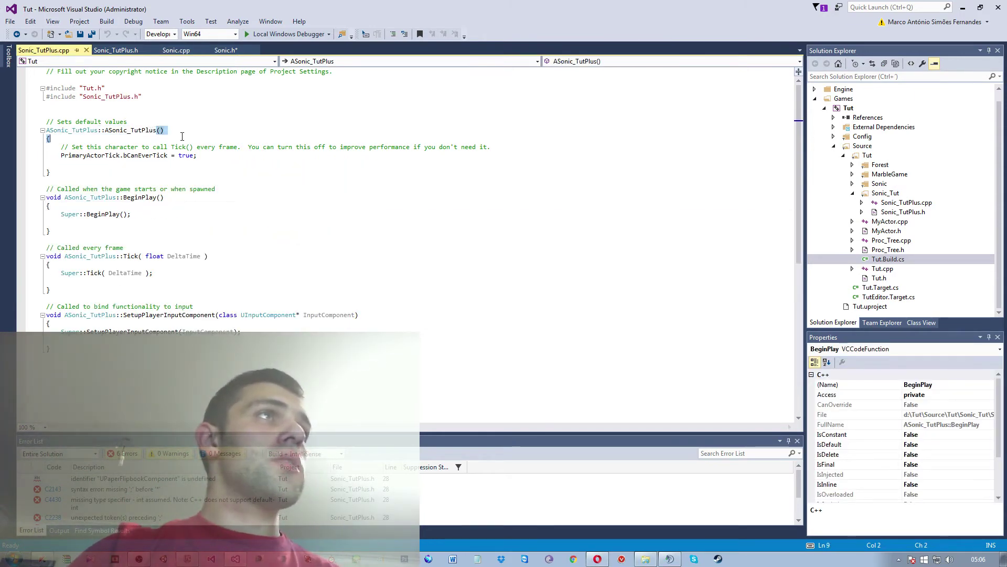
click(158, 129)
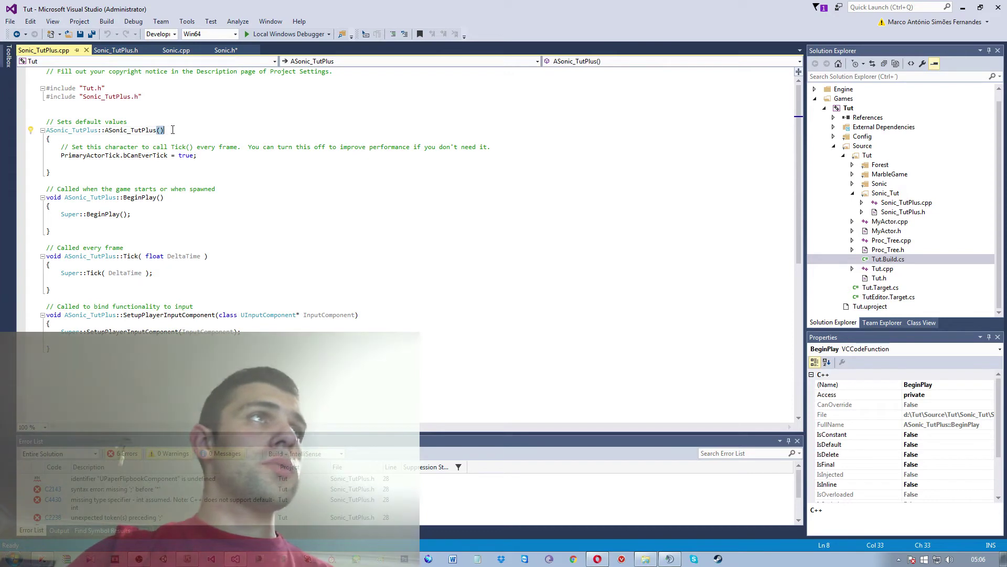
key(ctrl+v)
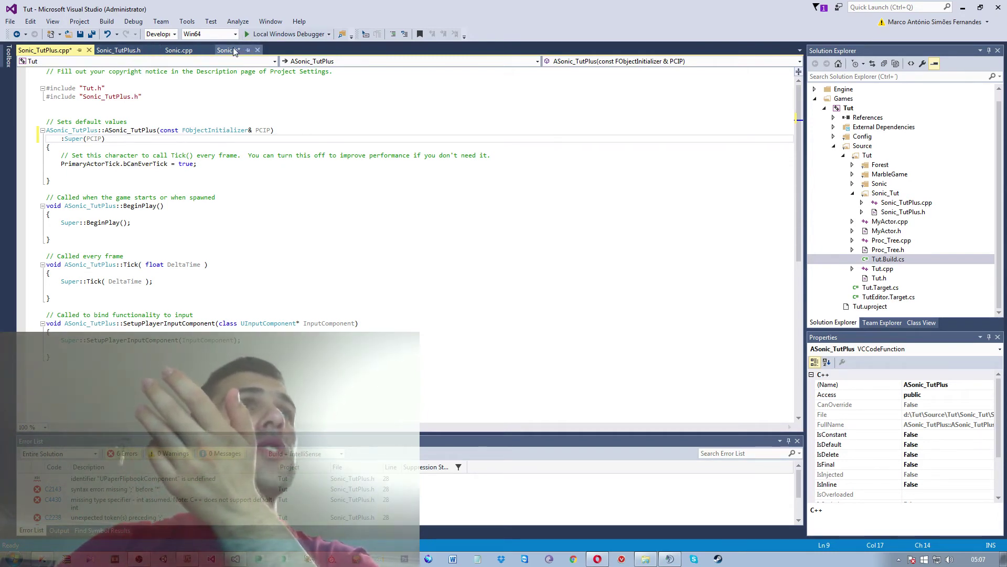
- Delete and start retyping the UPaperFlipbookComponent* type in Sonic_TutPlus.h, checking Sonic.h
click(115, 51)
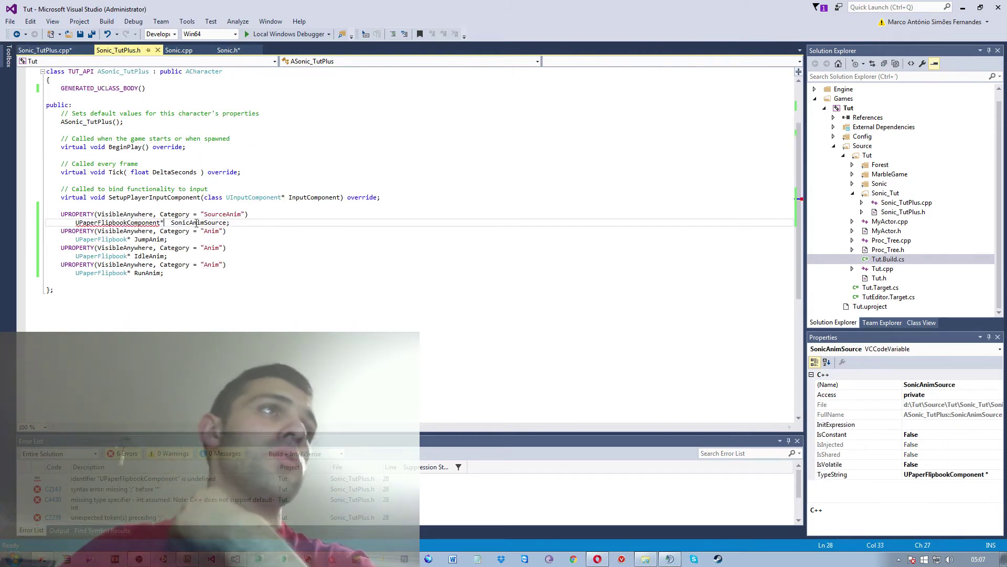
click(70, 51)
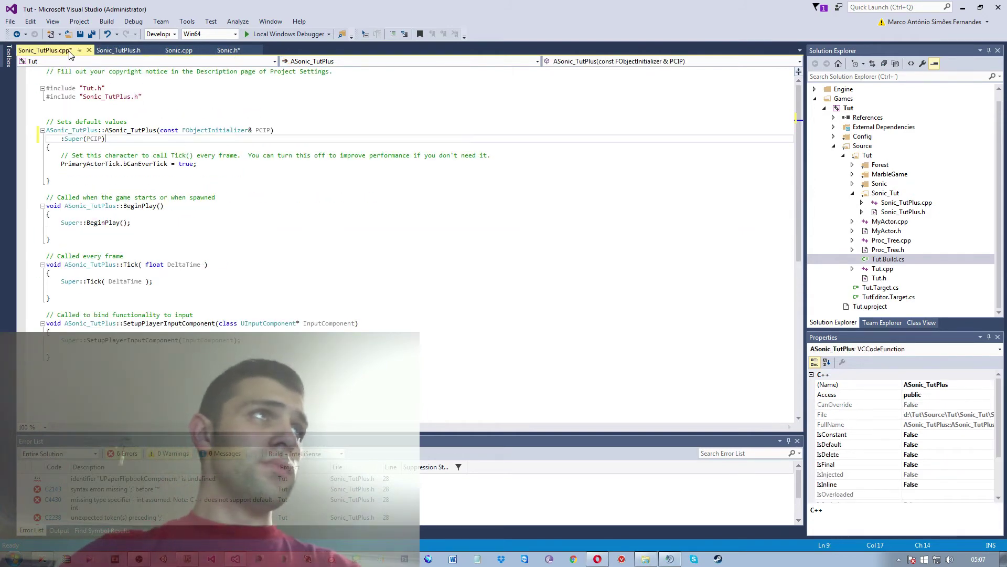
click(117, 51)
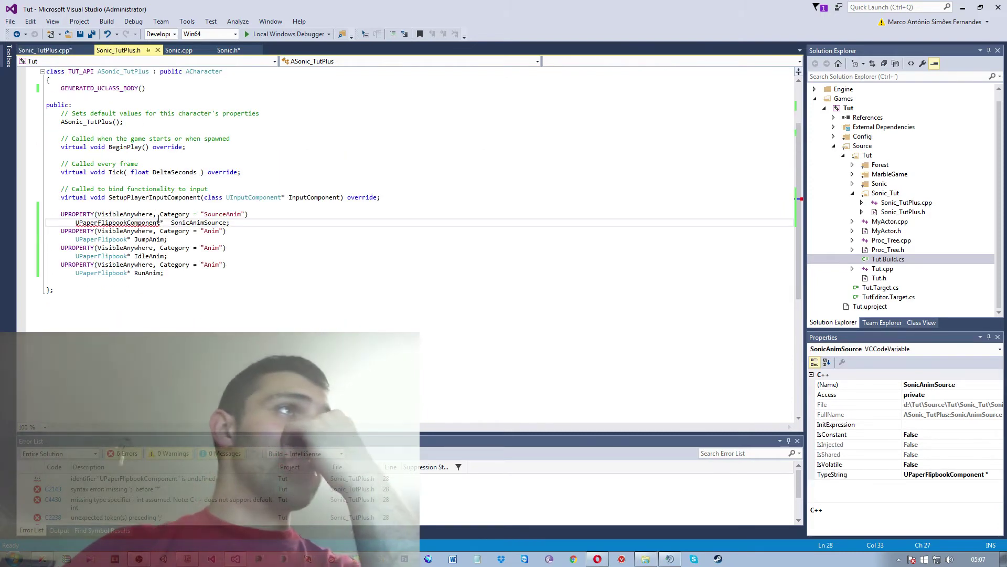
shift+click(151, 222)
shift+click(70, 222)
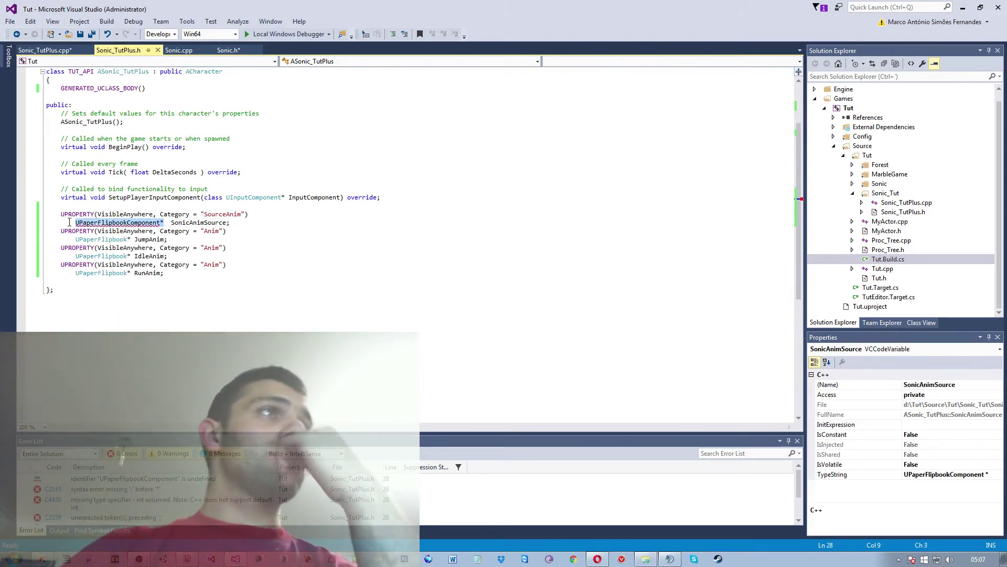
key(Delete)
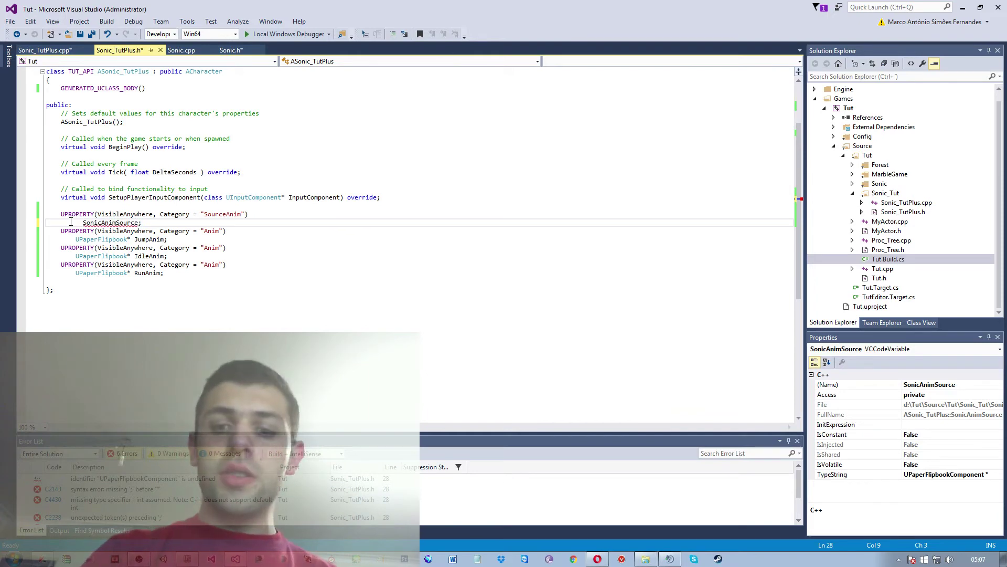
text(UPa)
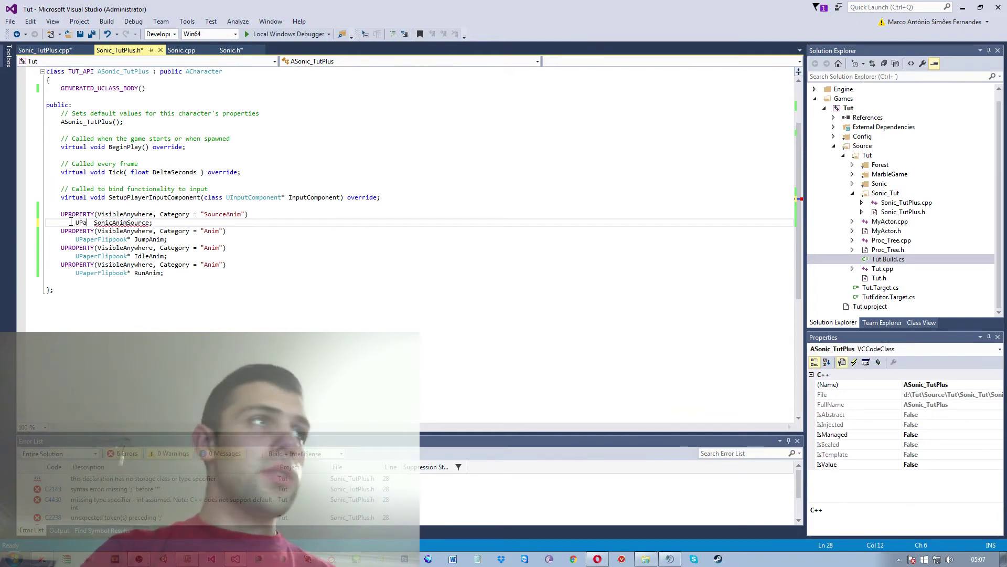
text(per)
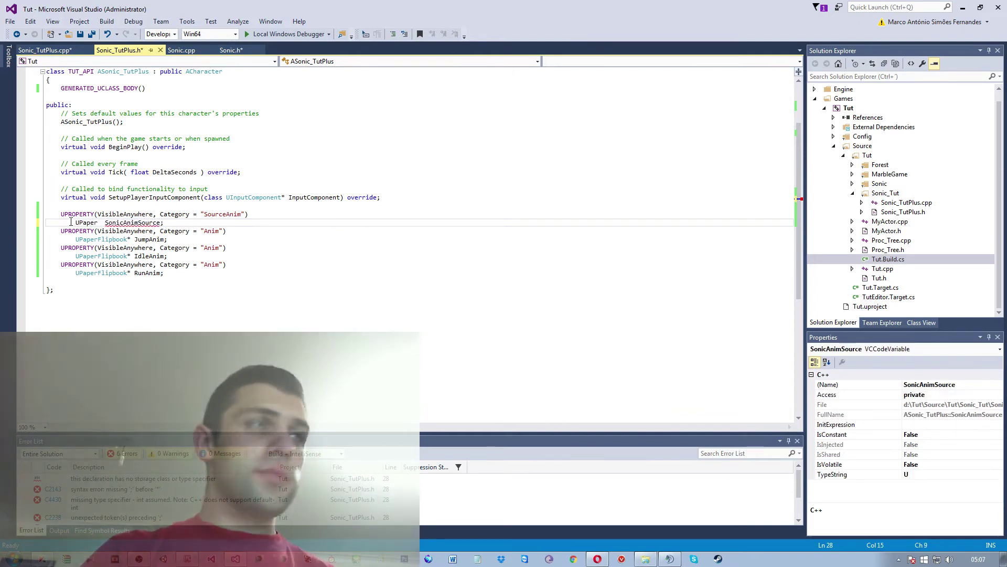
text(Fli)
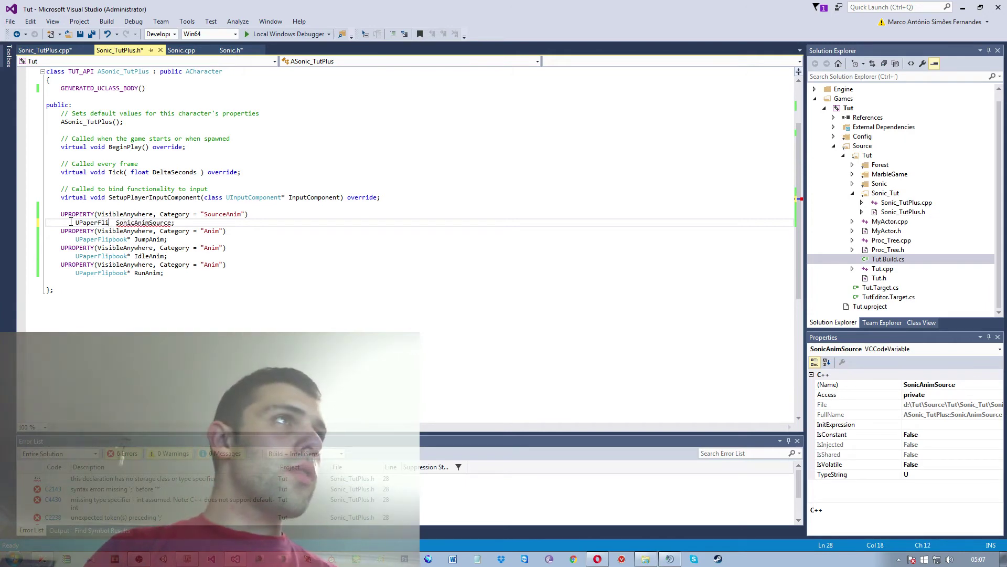
click(231, 49)
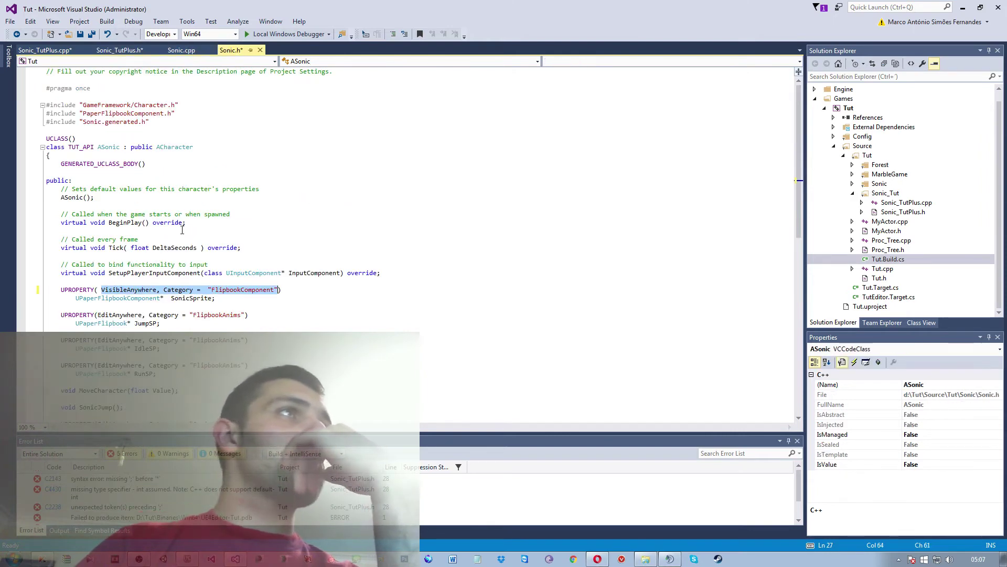
- Correct the header's include to "PaperFlipbookComponent.h"
click(119, 50)
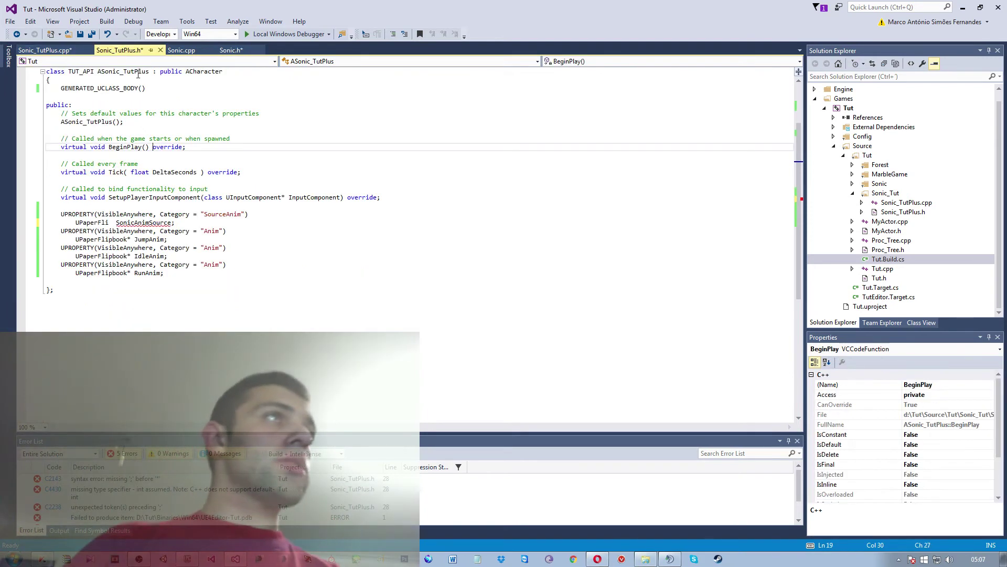
scroll(153, 113, up, 3)
click(134, 113)
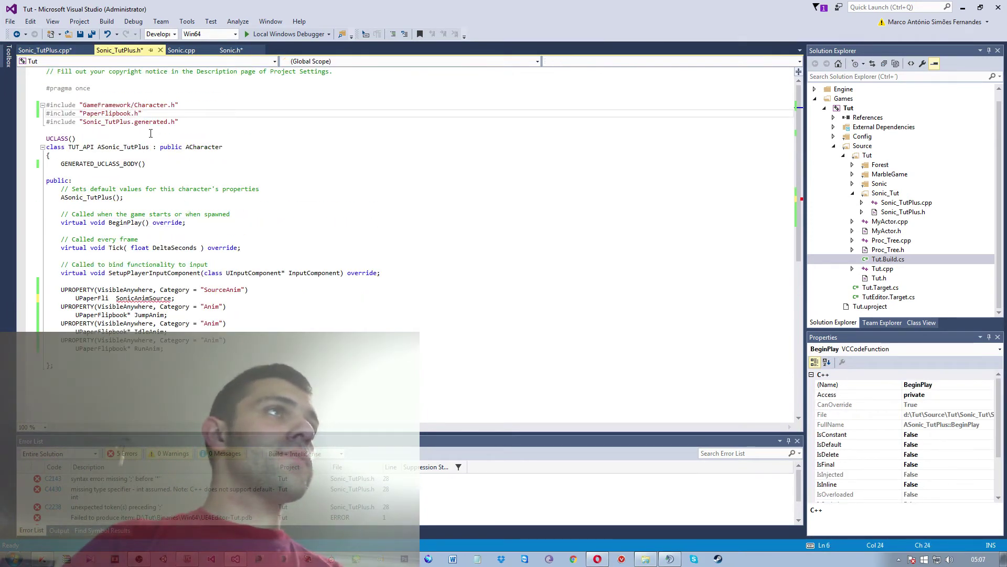
text(C)
text(omponentr)
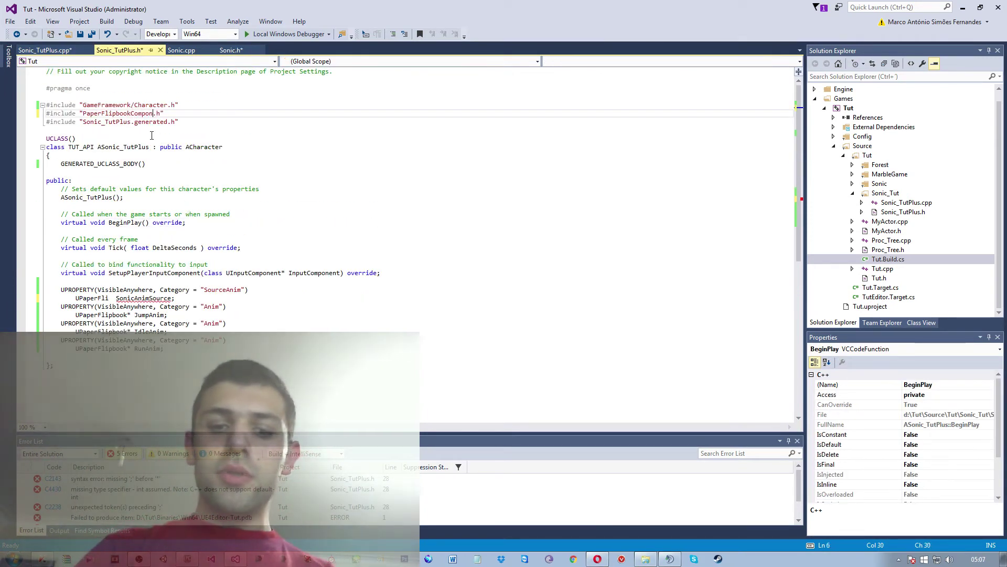
key(BackSpace)
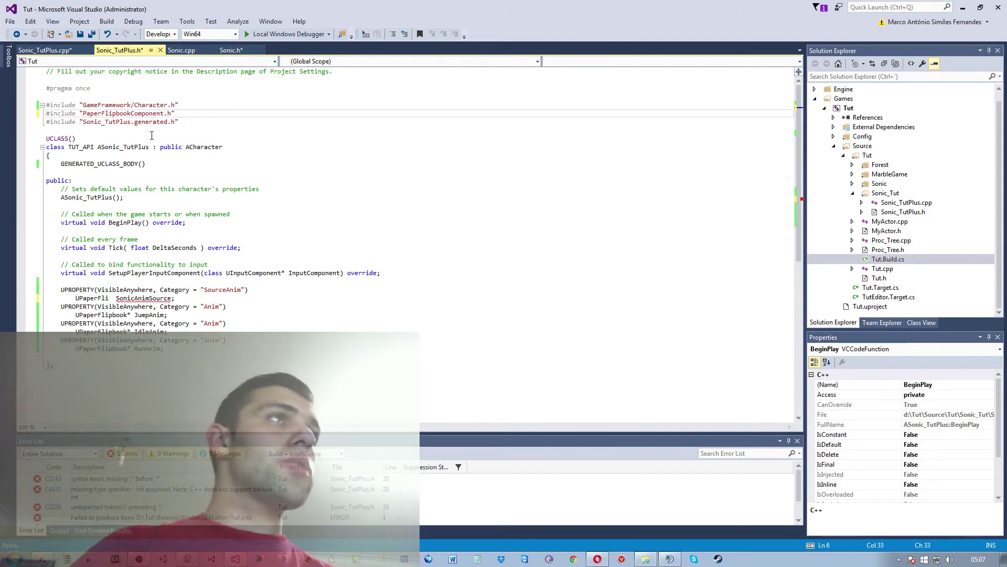
- Retype the SonicAnimSource property's type as UPaperFlipbookComponent*
click(109, 298)
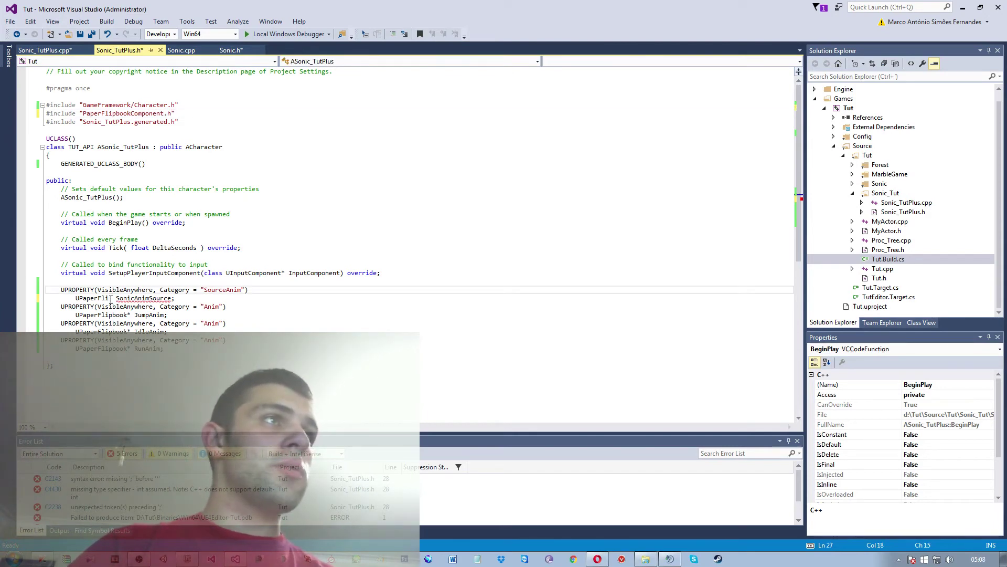
text(pbook)
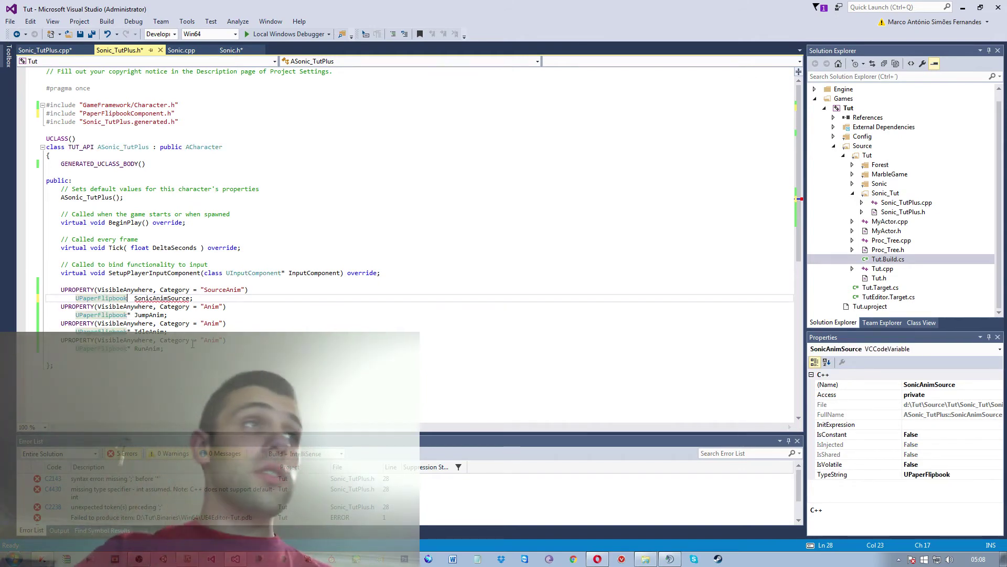
text(*)
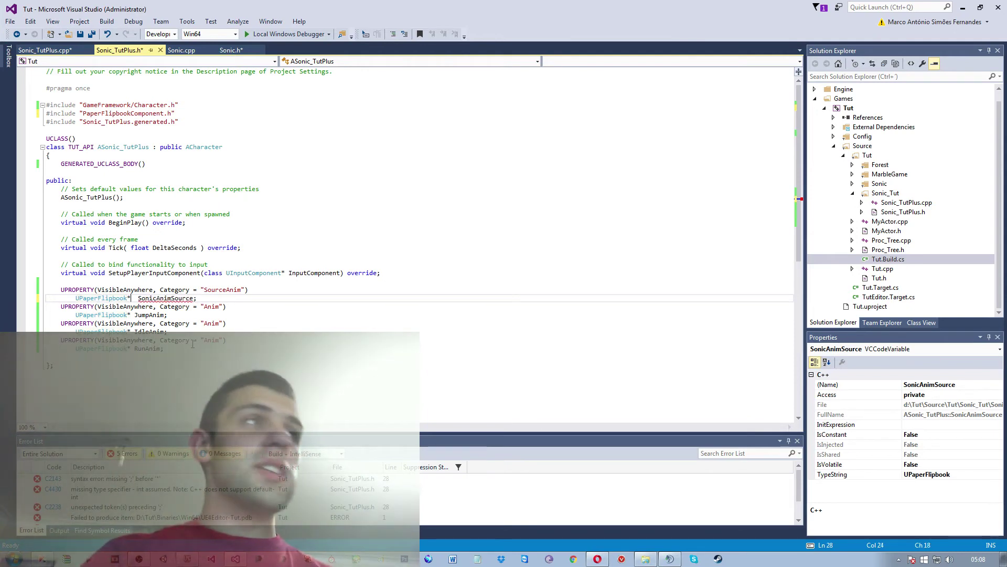
click(128, 298)
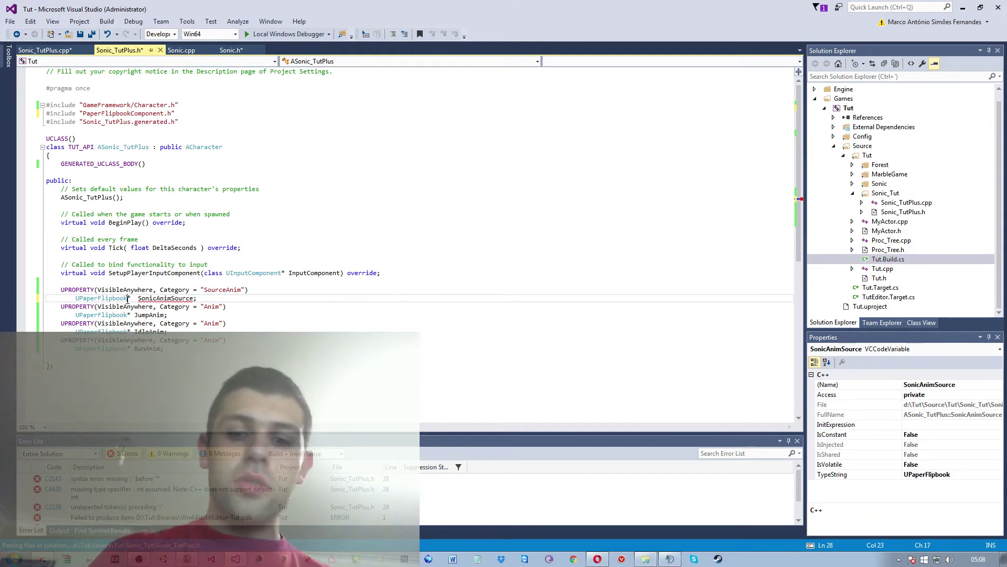
text(Componenn)
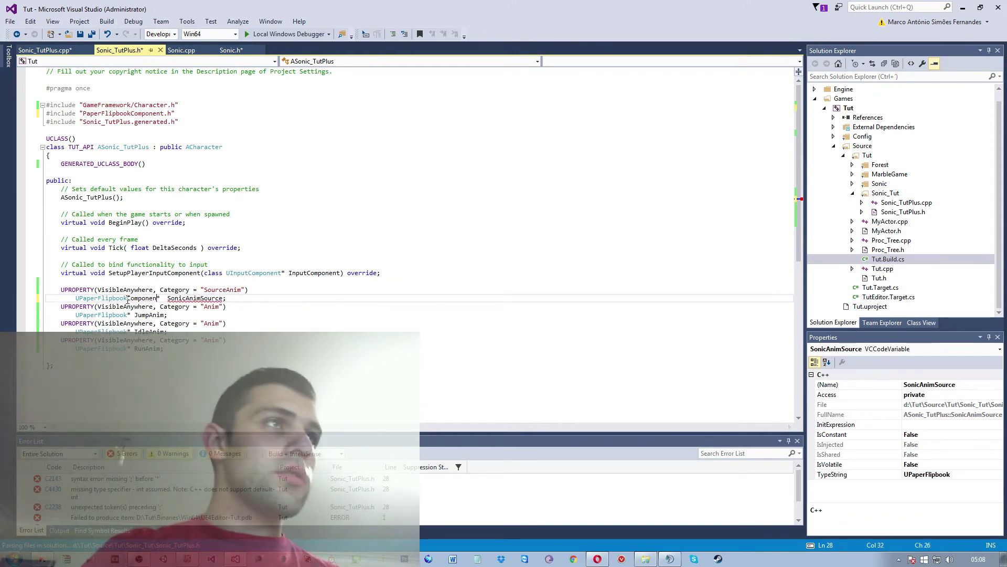
text(t)
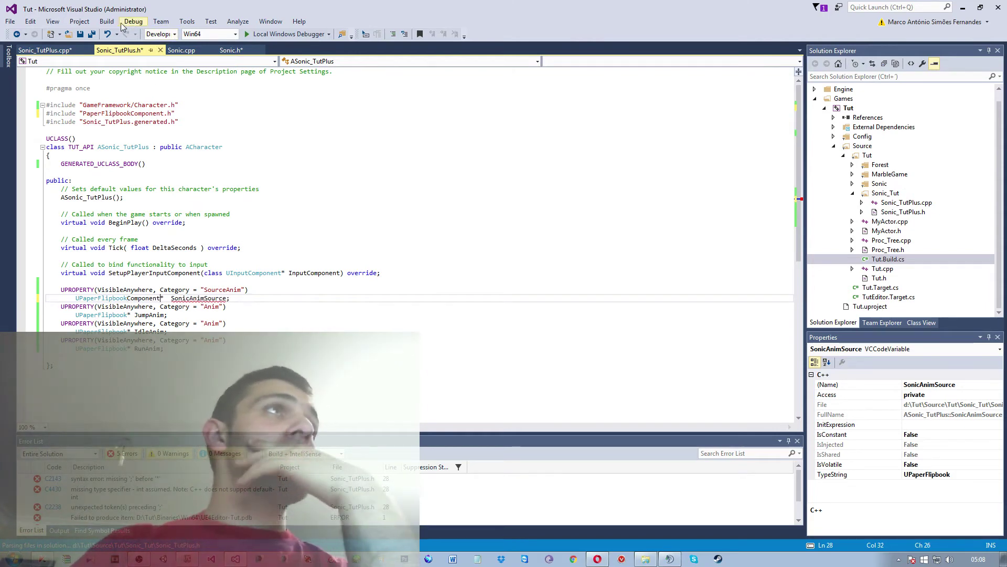
- Build the solution with Ctrl+Shift+B, getting 2 succeeded and 0 failed
key(ctrl+shift+b)
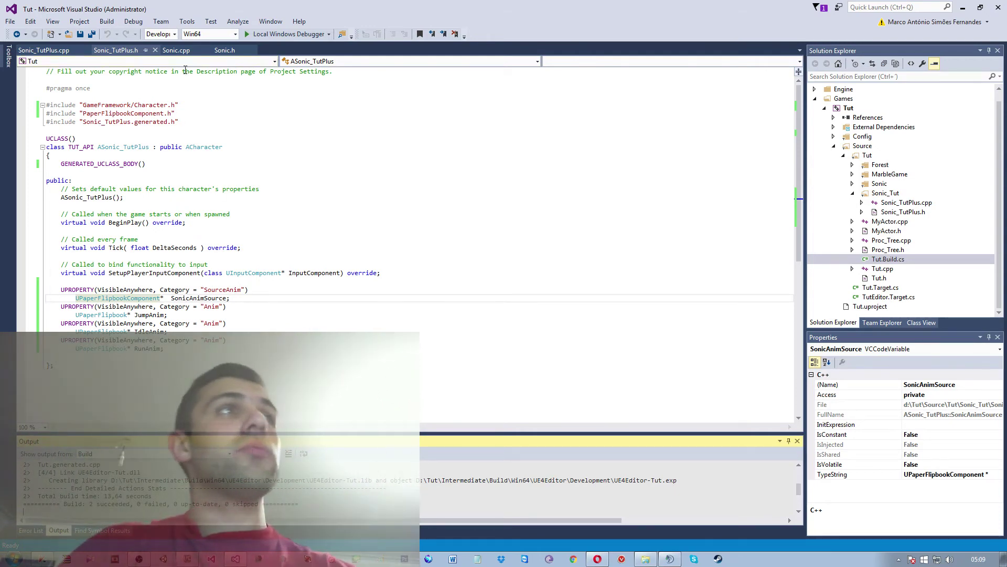
- Paste a UPROPERTY line below RunAnim and change its category to "Camera"
click(128, 298)
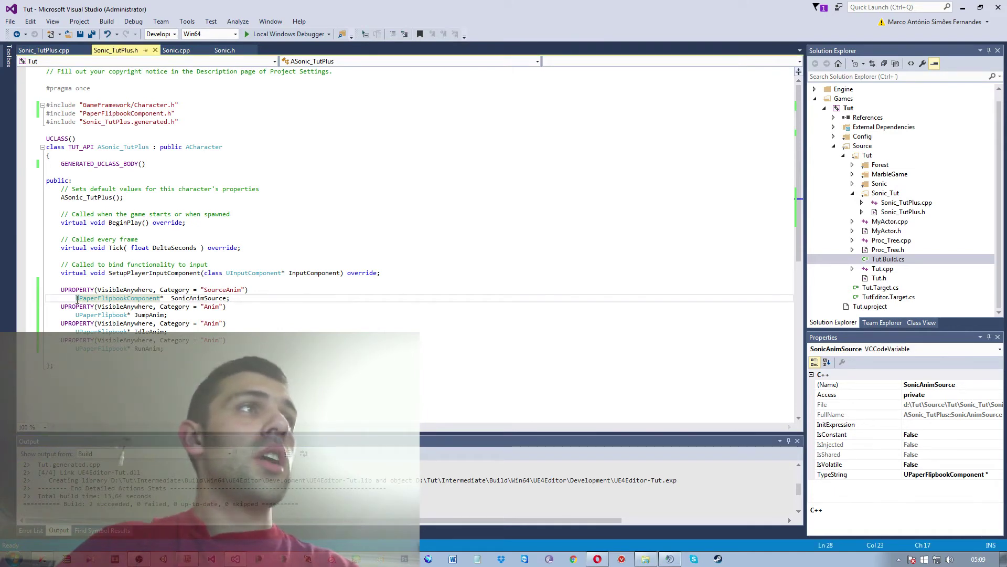
click(186, 306)
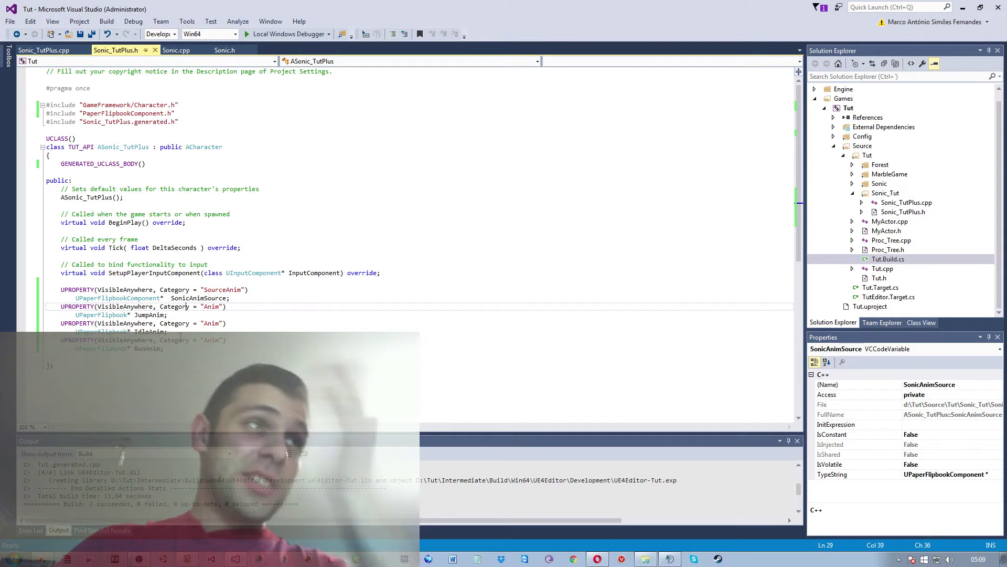
click(189, 356)
key(Return)
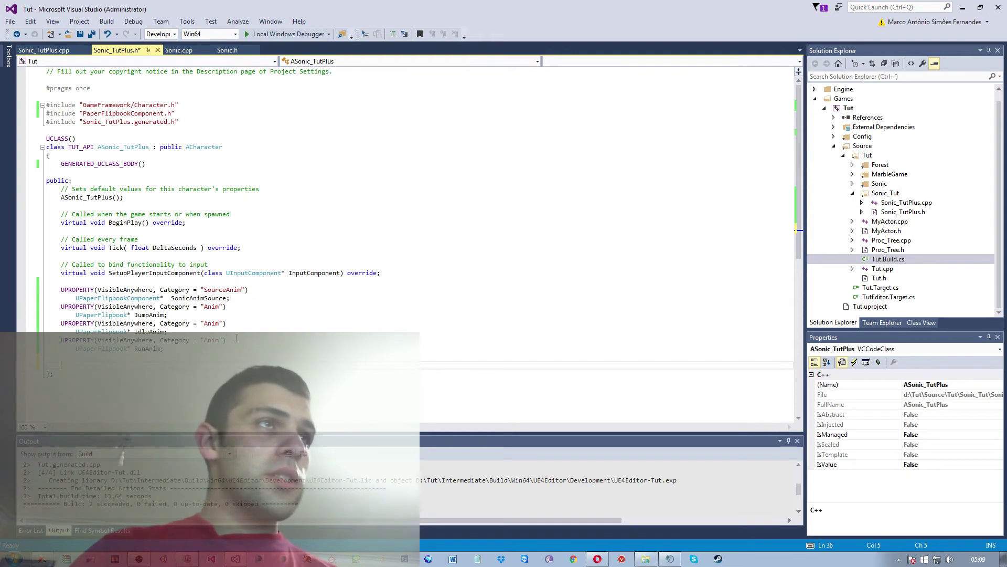
click(65, 341)
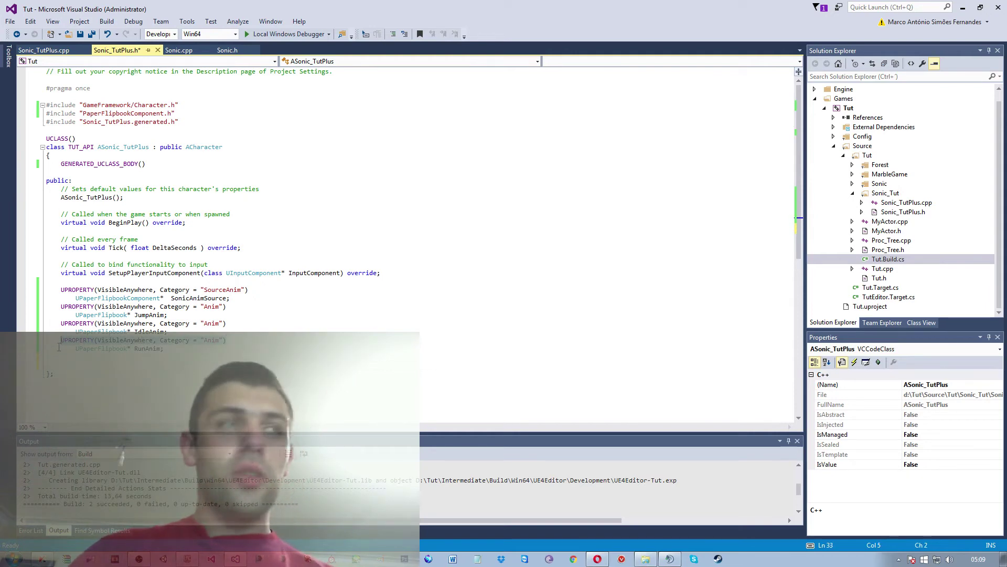
click(73, 362)
click(68, 358)
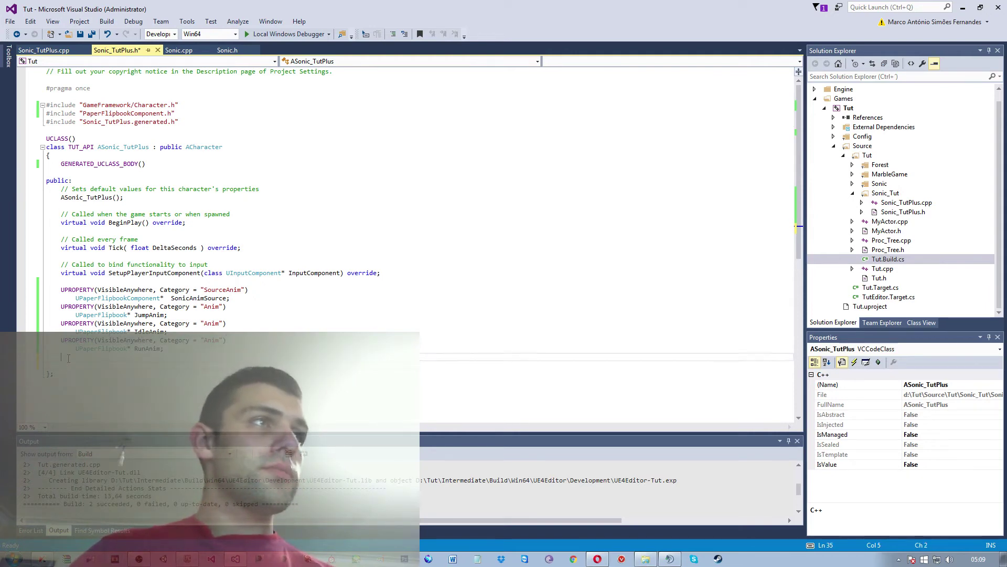
key(Return)
text(UPROPERTY(VisibleAnywhere, Category = "Anim"))
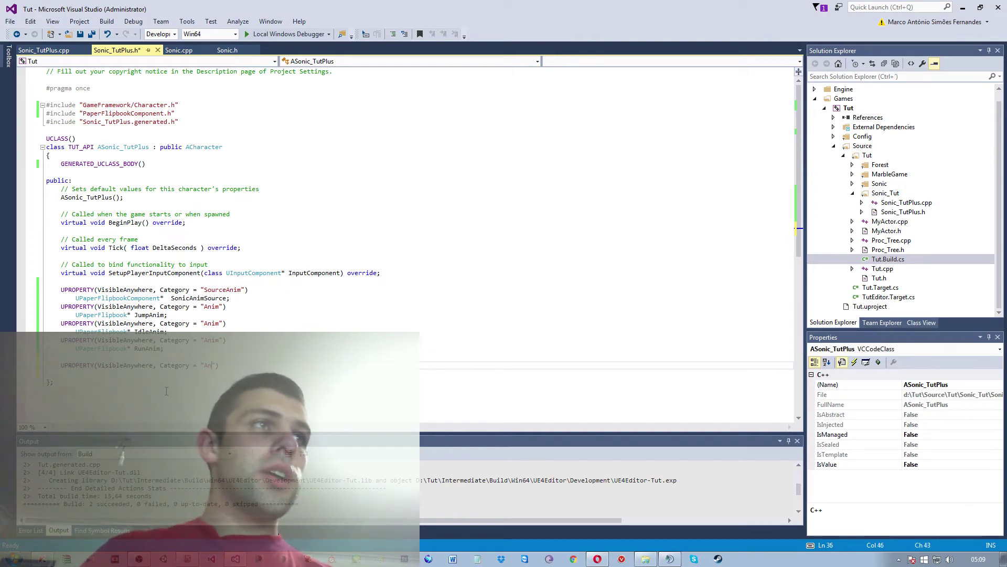
text(amera)
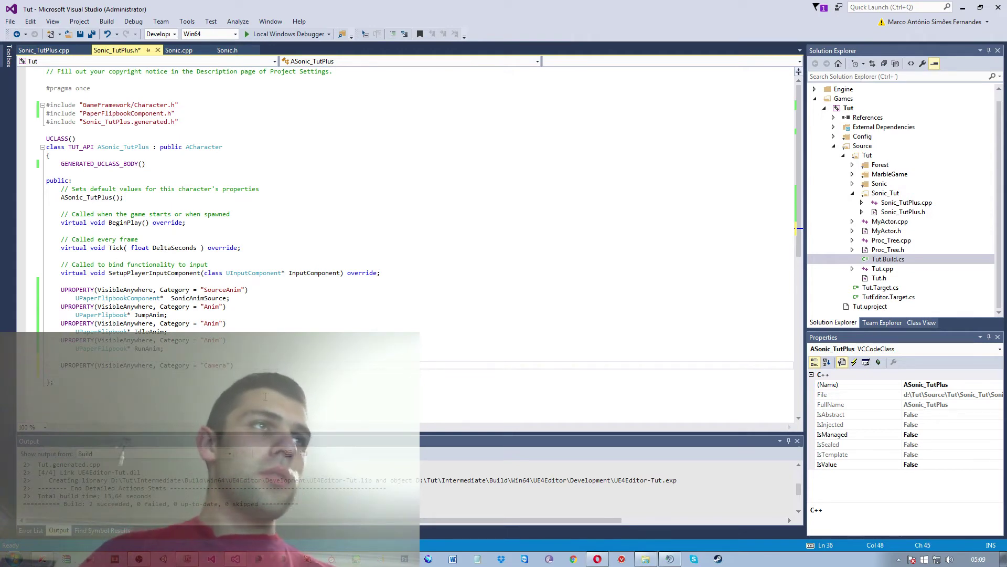
key(Return)
text(UCameraComponent* MyCam)
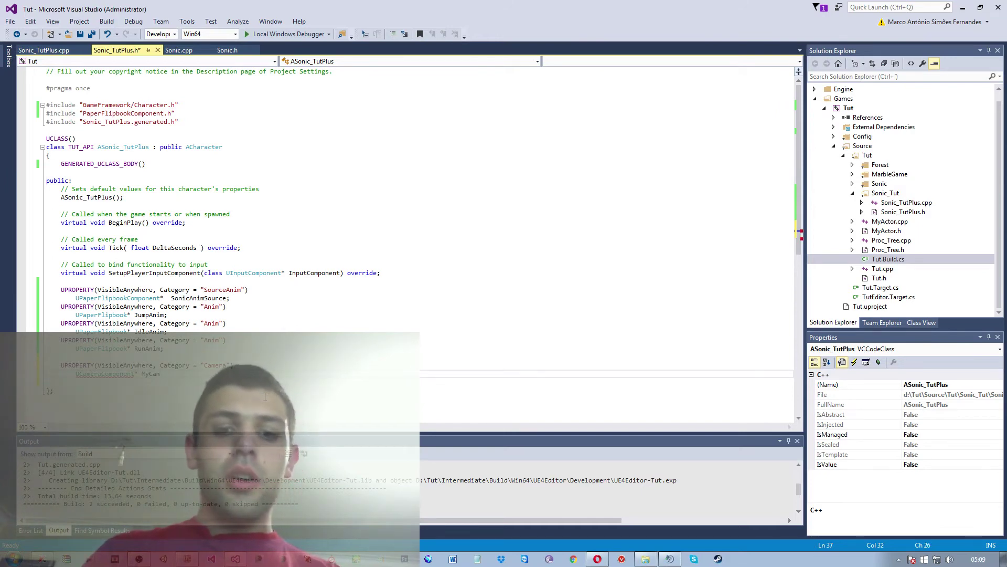
- Declare UCameraComponent* MyCamera, then paste a second Camera UPROPERTY line beneath it
text(era;)
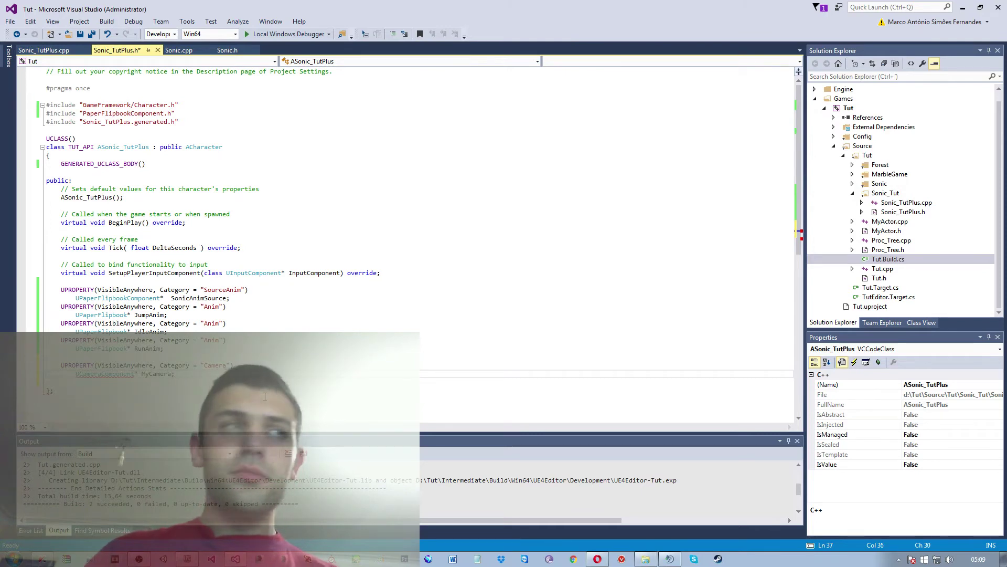
key(Return)
key(Return)
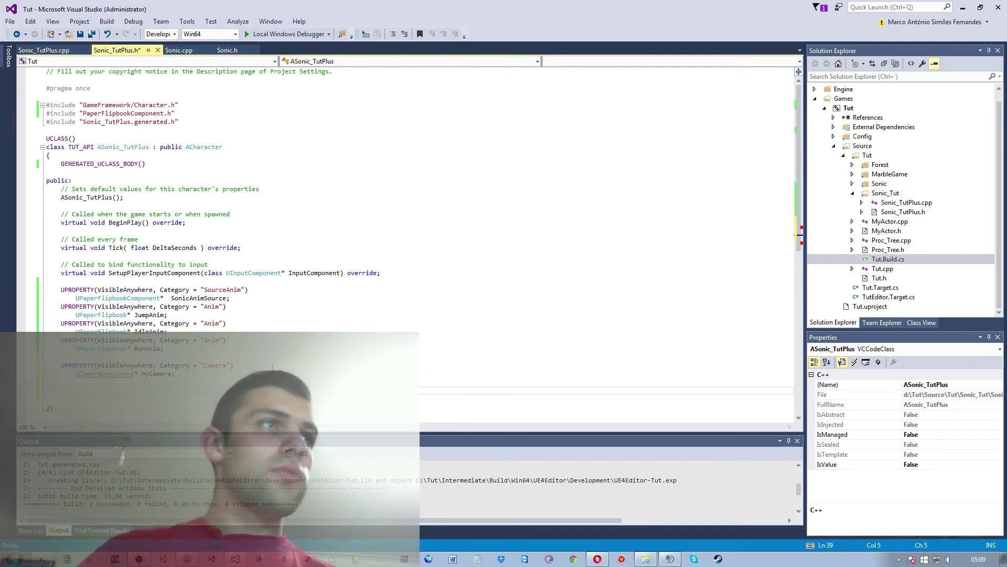
click(119, 364)
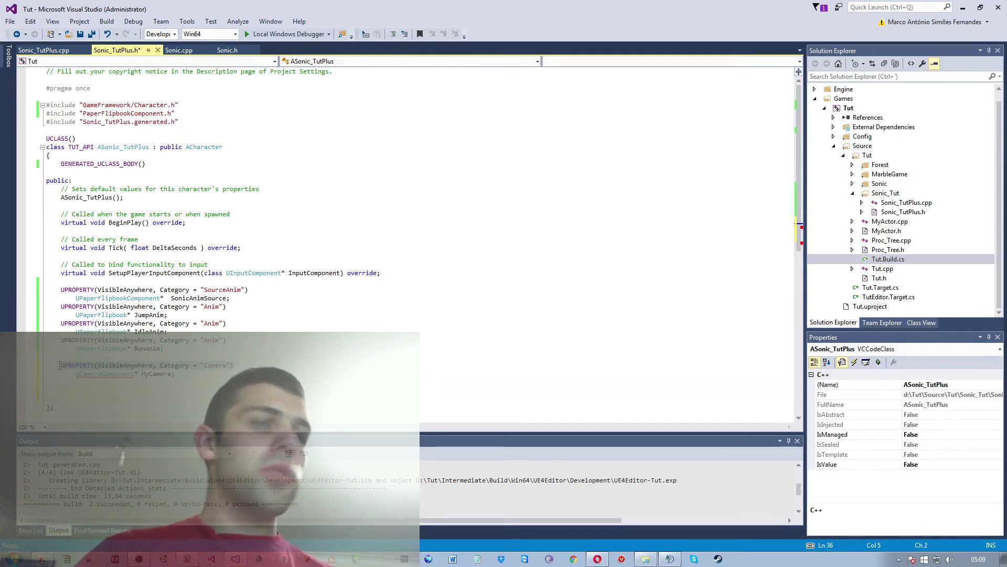
click(73, 392)
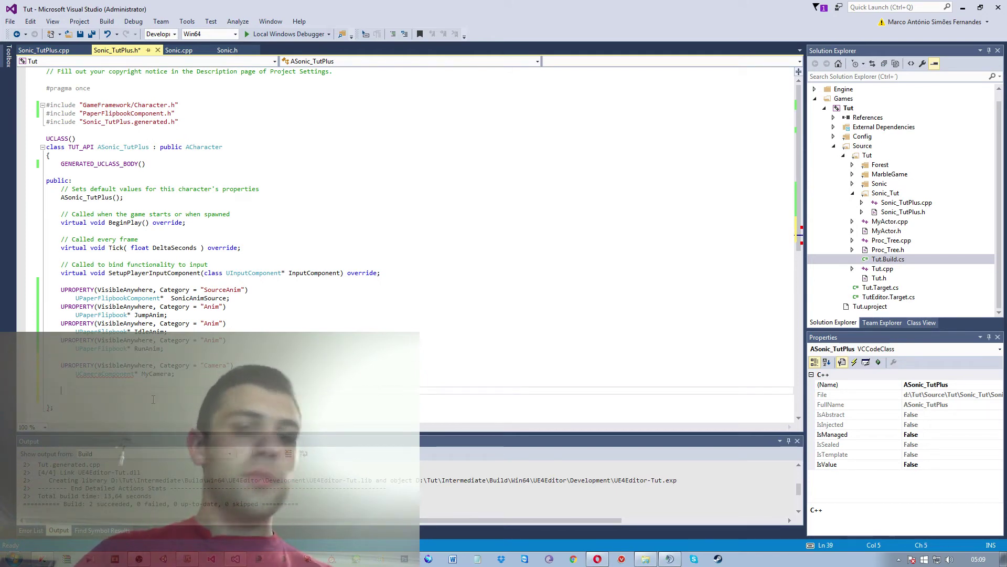
text(UPROPERTY(VisibleAnywhere, Category = "Camera"))
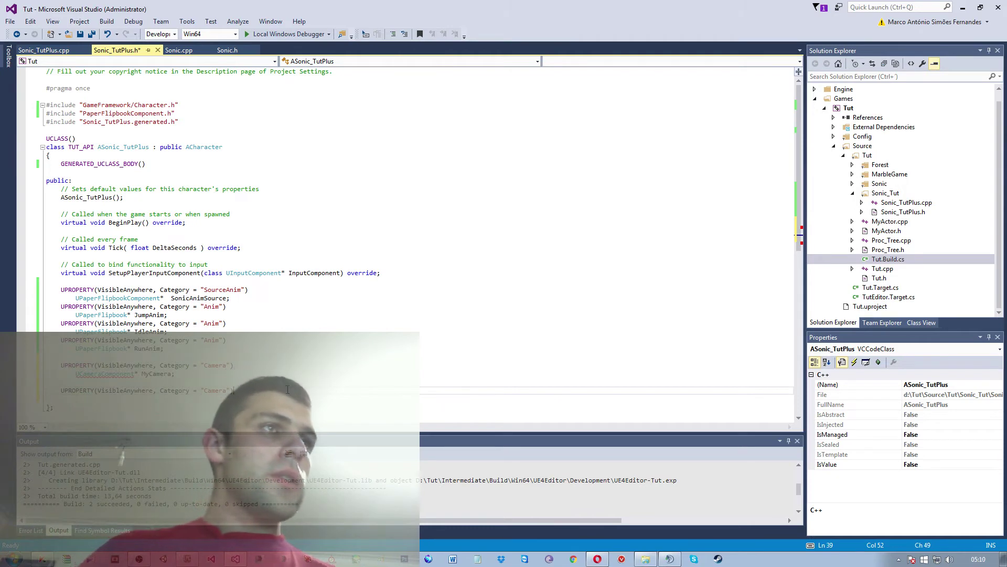
- Declare USpringArmComponent* MySpringArm under the Camera UPROPERTY, then switch to Sonic_TutPlus.cpp
key(Return)
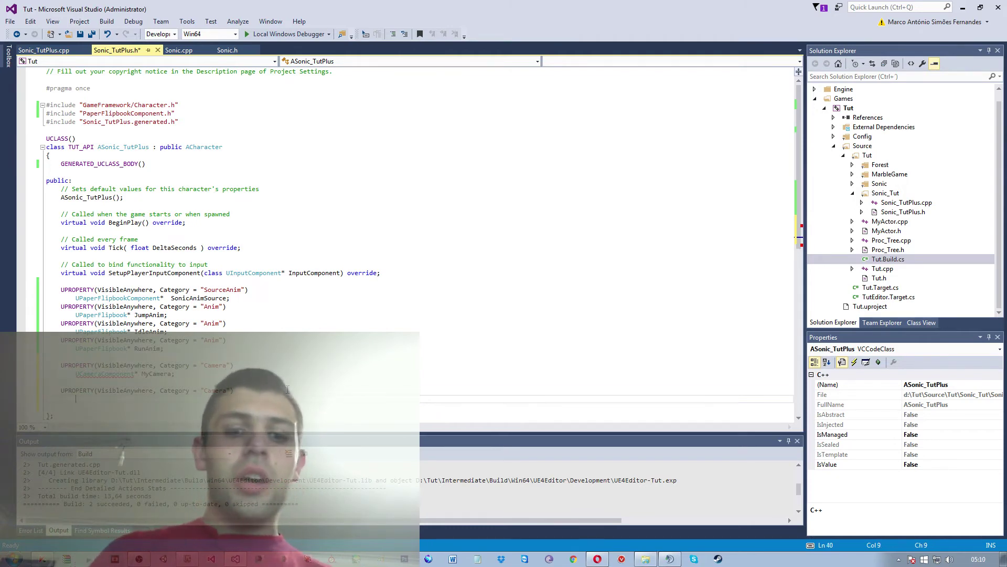
text(USpringArmCamera* My)
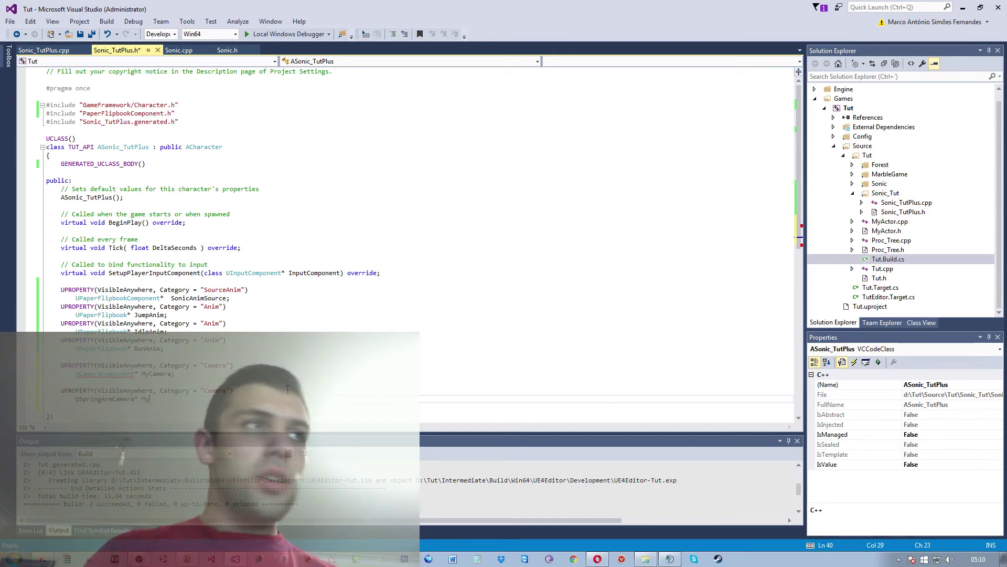
text(pringArm)
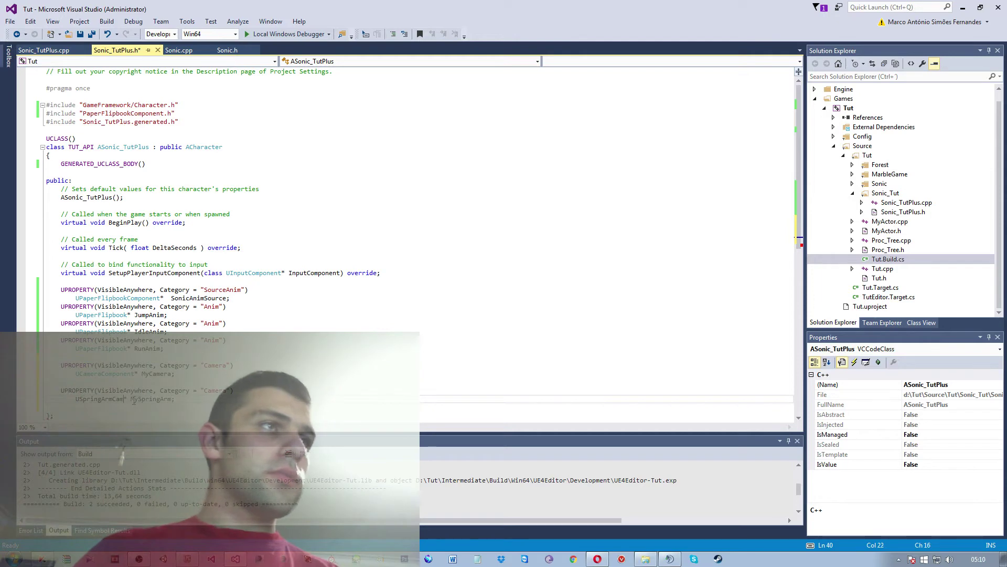
text(omponent)
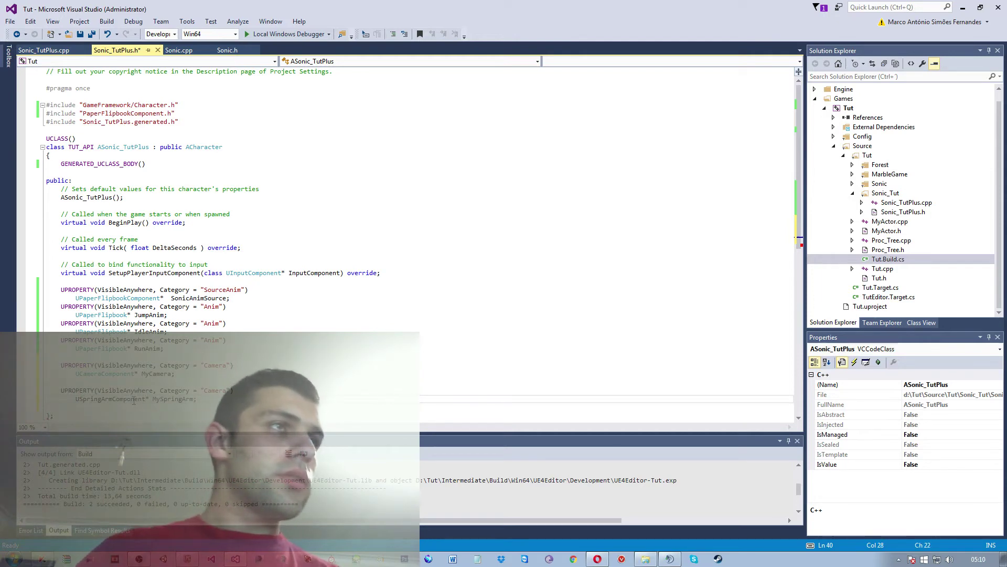
click(306, 392)
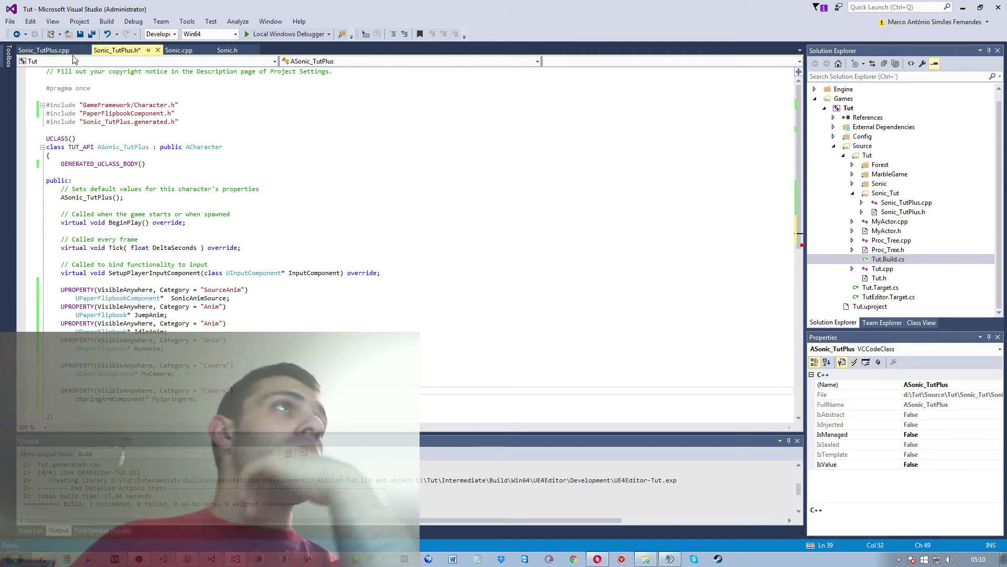
key(ctrl+Tab)
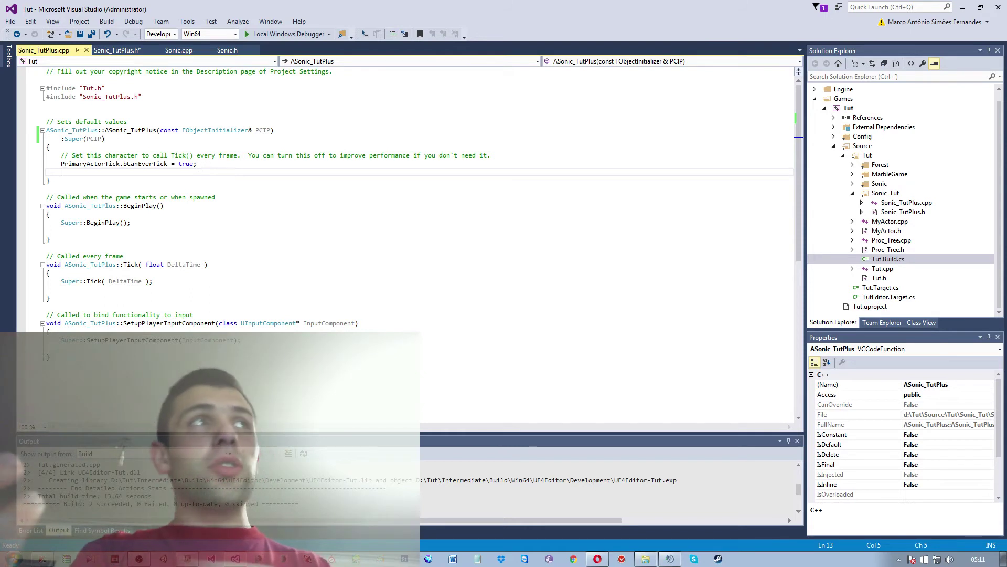
- Start the MyCamera = PCIP.Create assignment on the new constructor line
text(Root)
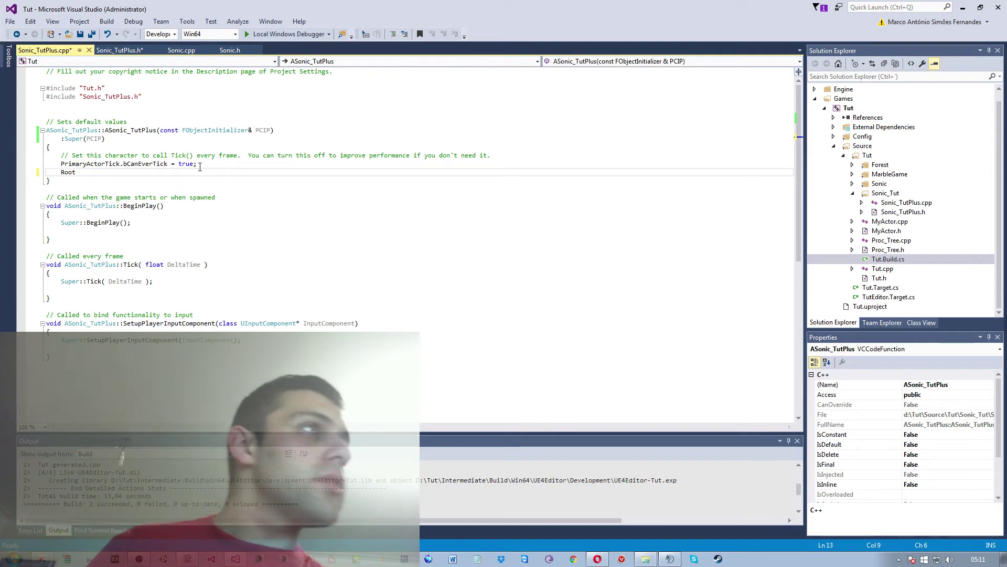
text(Component)
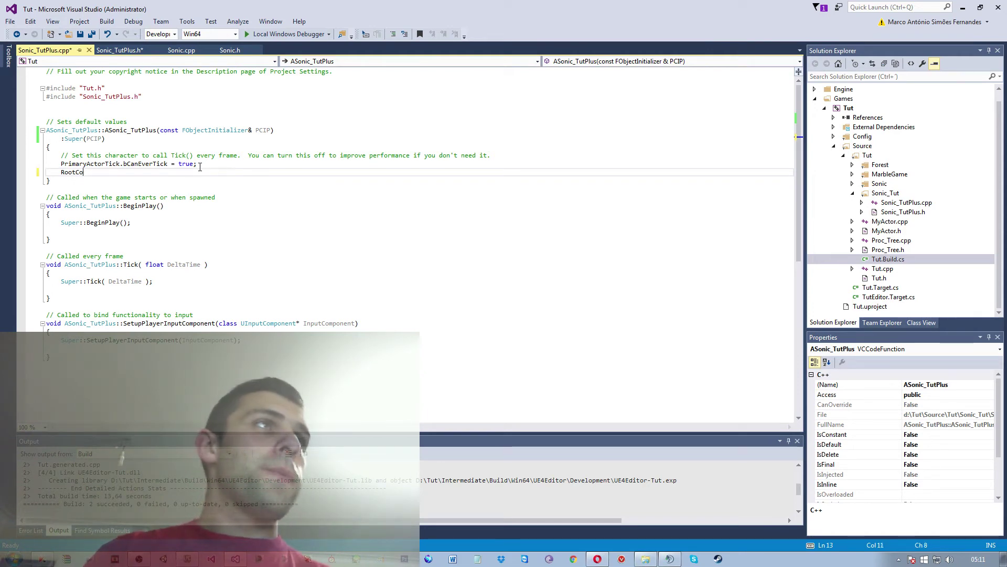
key(BackSpace)
key(BackSpace)
text(MyCame)
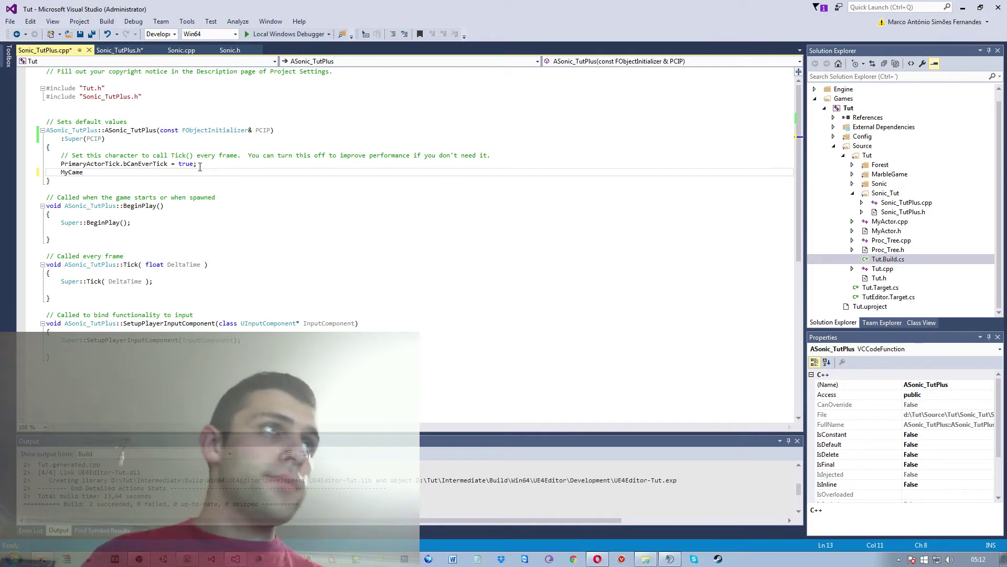
text(ra = PCIP.)
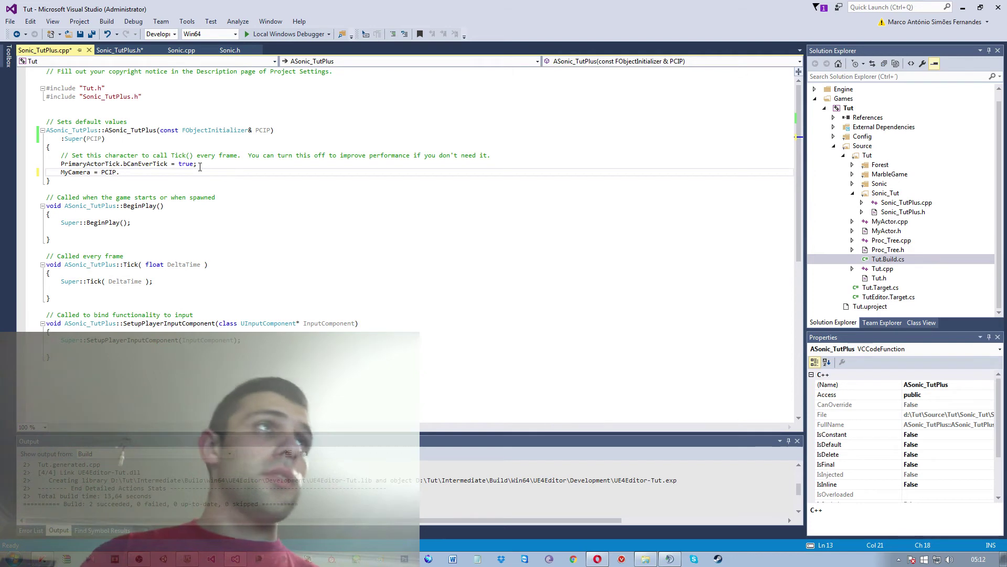
- Compare Sonic.cpp's camera setup and the Sonic_TutPlus.h declarations, then return to Sonic_TutPlus.cpp
click(182, 50)
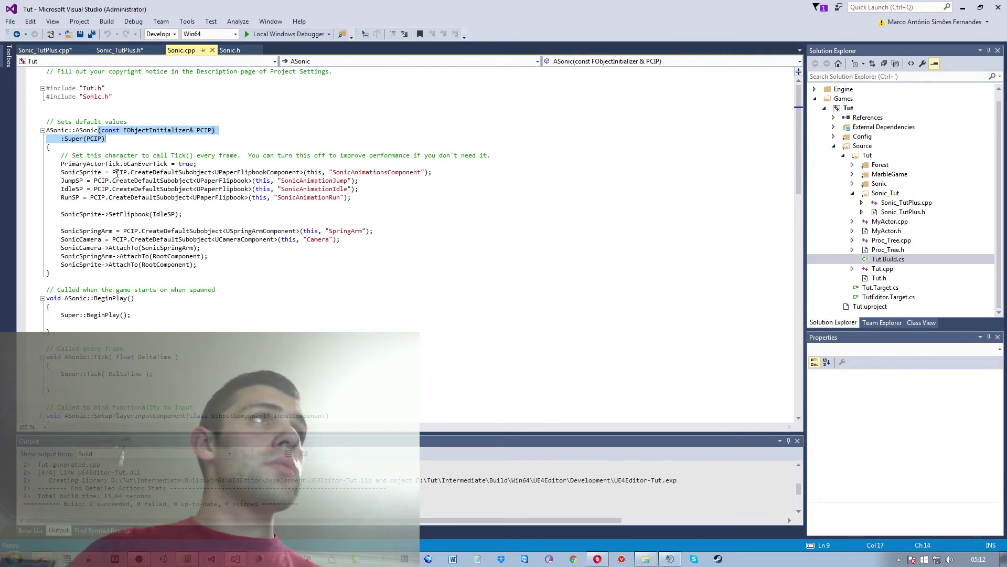
click(119, 50)
click(59, 51)
click(120, 50)
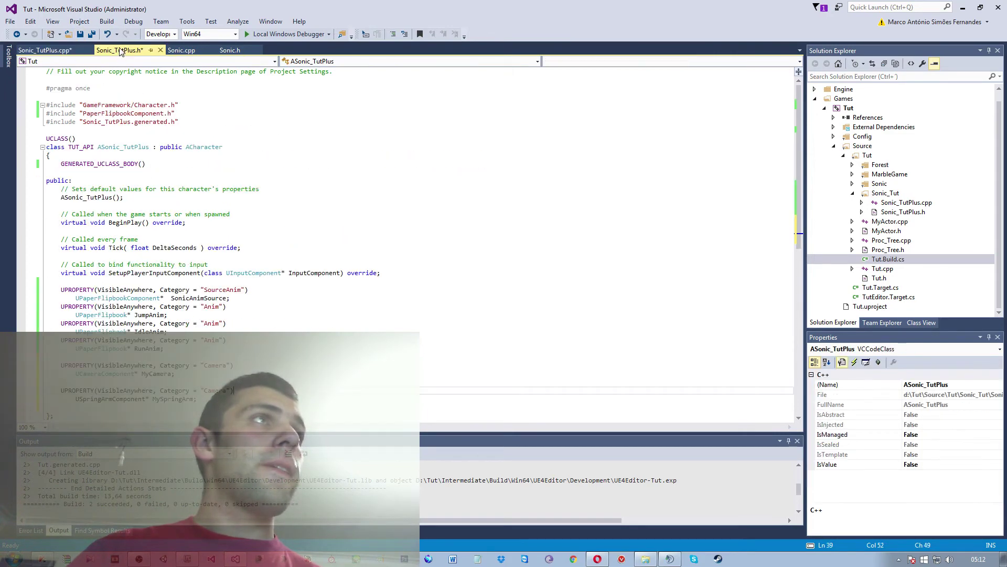
click(58, 50)
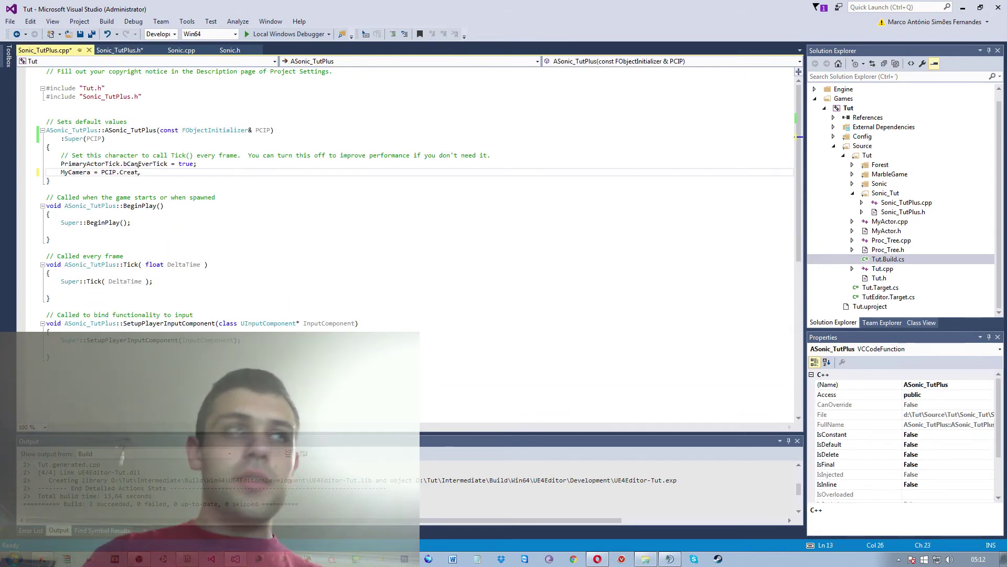
- Finish MyCamera = PCIP.CreateDefaultSubobject<UCameraComponent>(this, "SonicTutCamera"); and start a new line
text(teDefault)
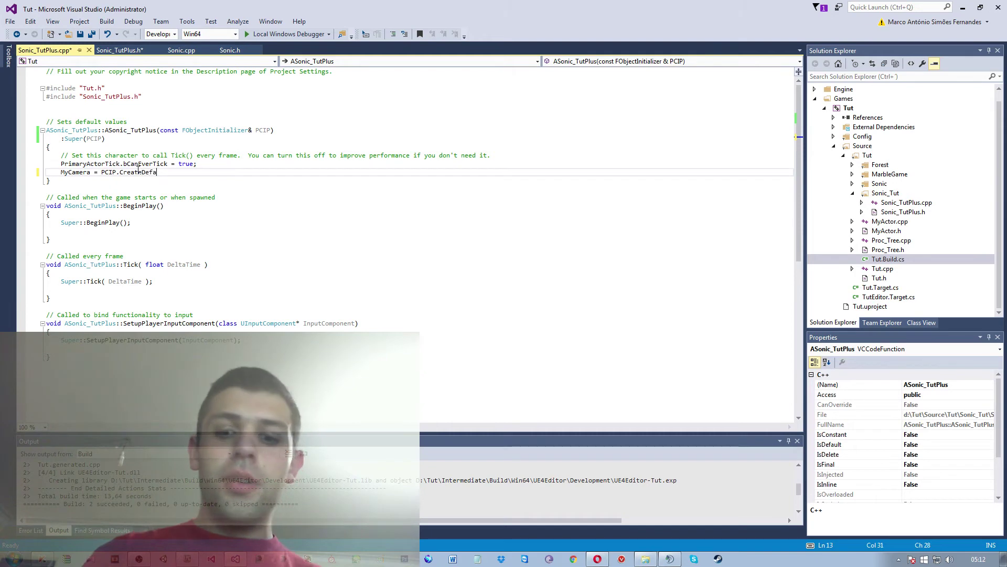
text(Subobje)
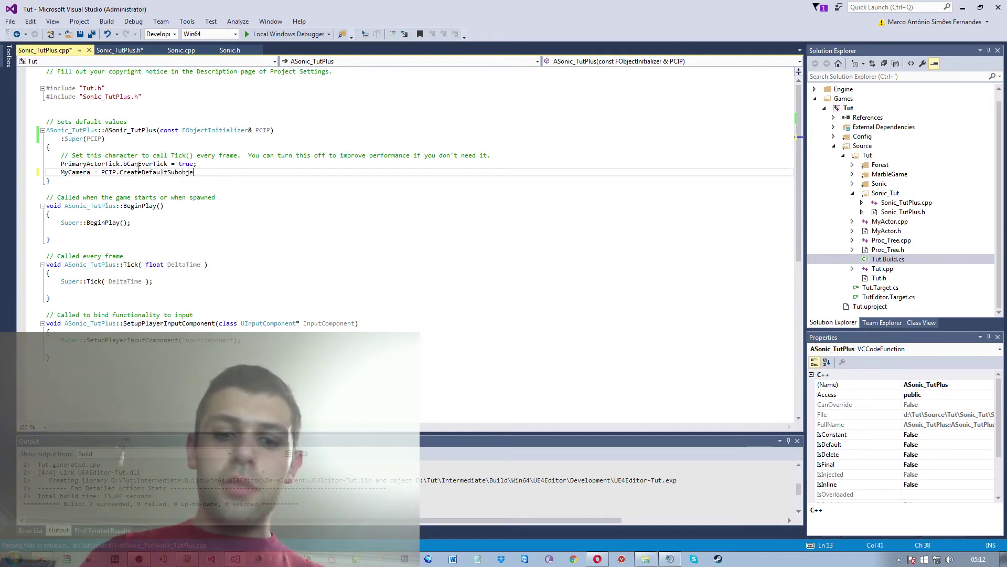
text(ct)
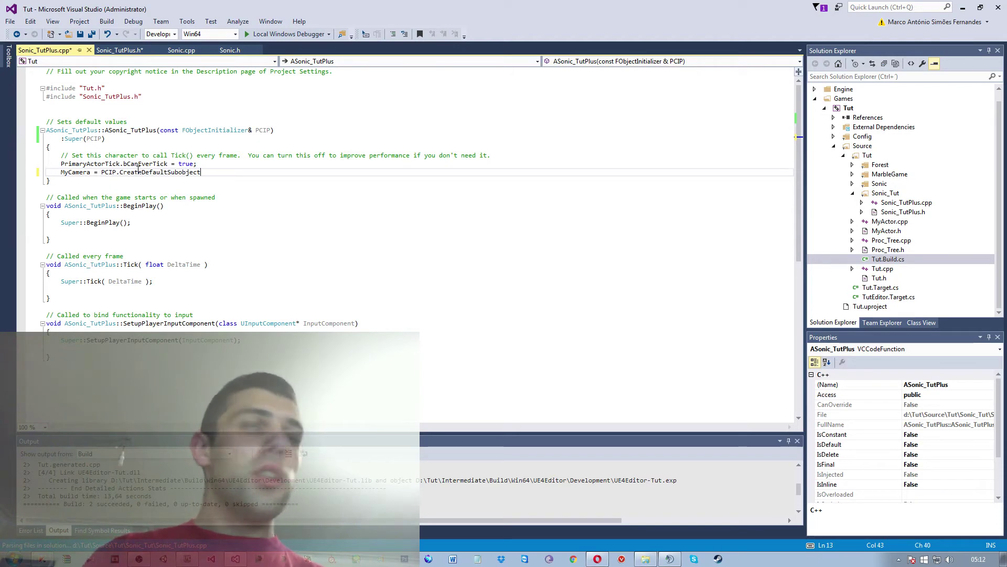
text(<UCameraComponent>)
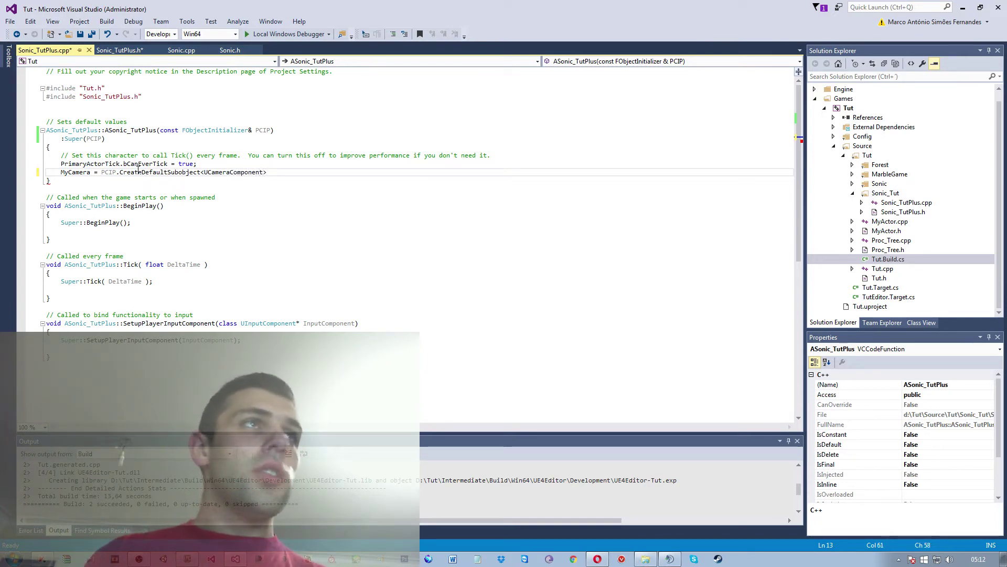
text(())
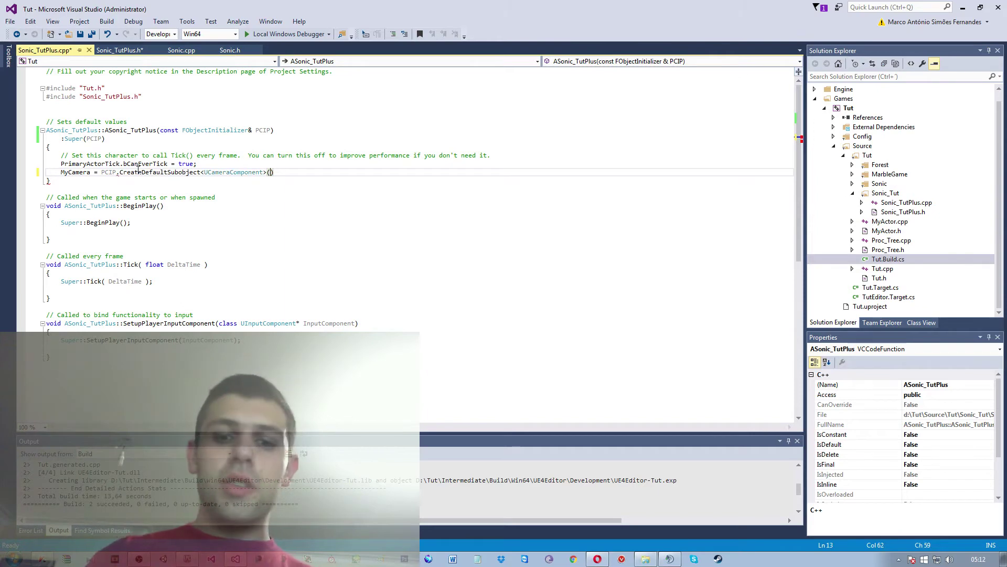
text(this,)
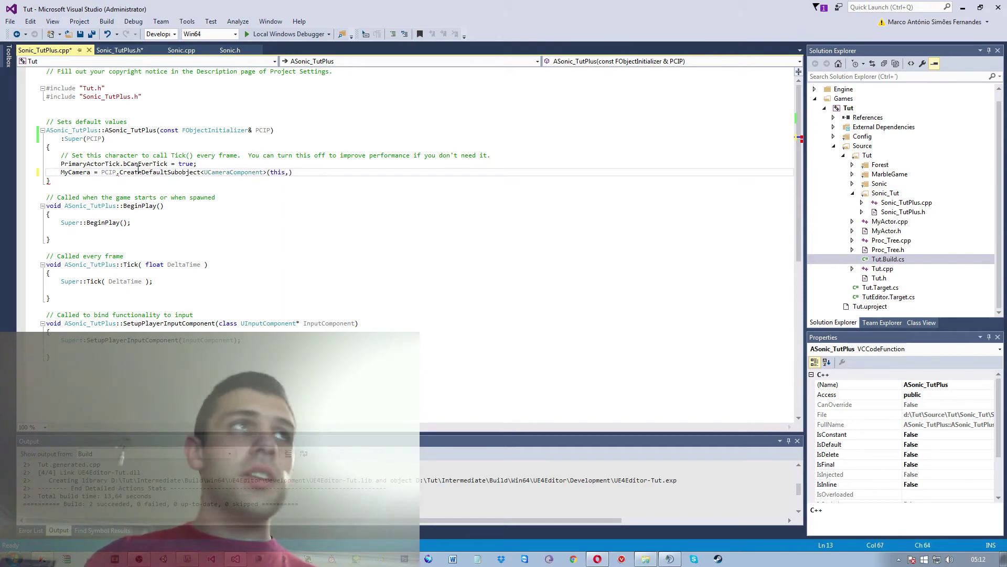
text(")
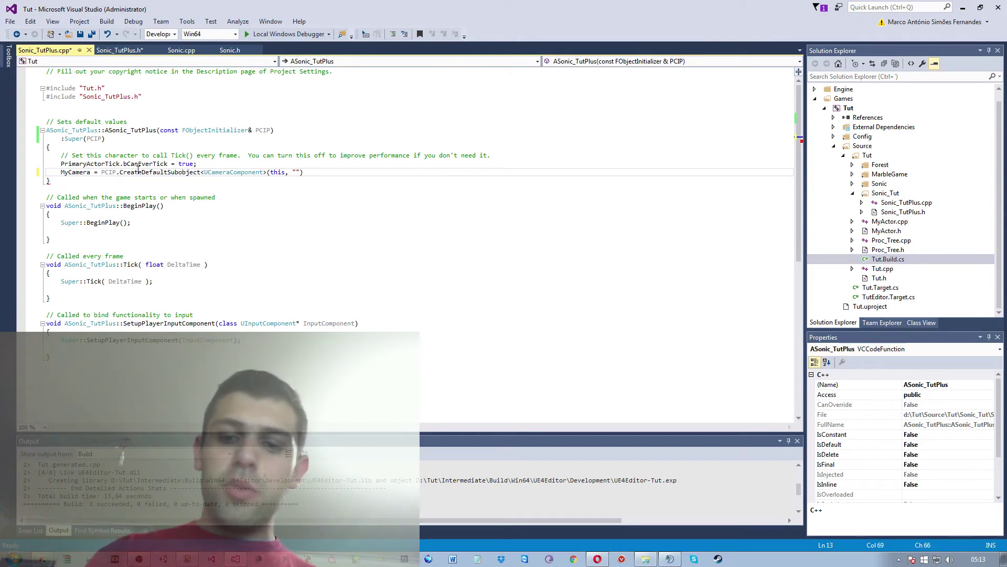
text(My)
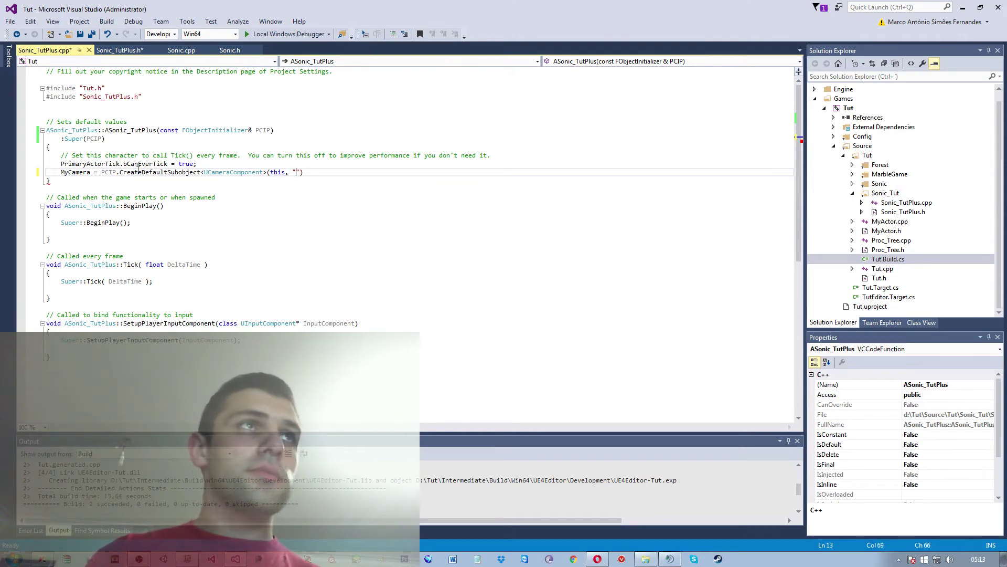
text(onc)
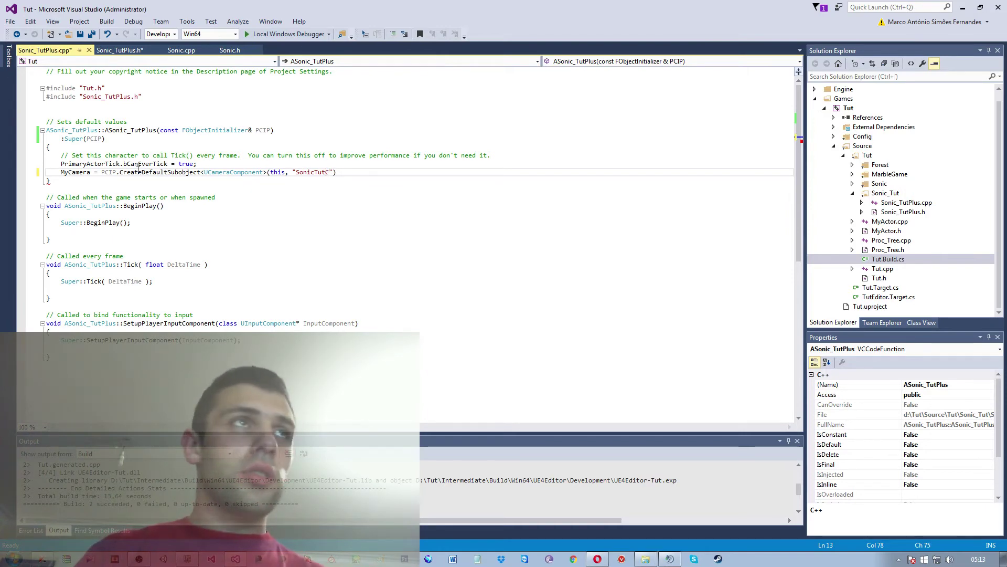
text(ne)
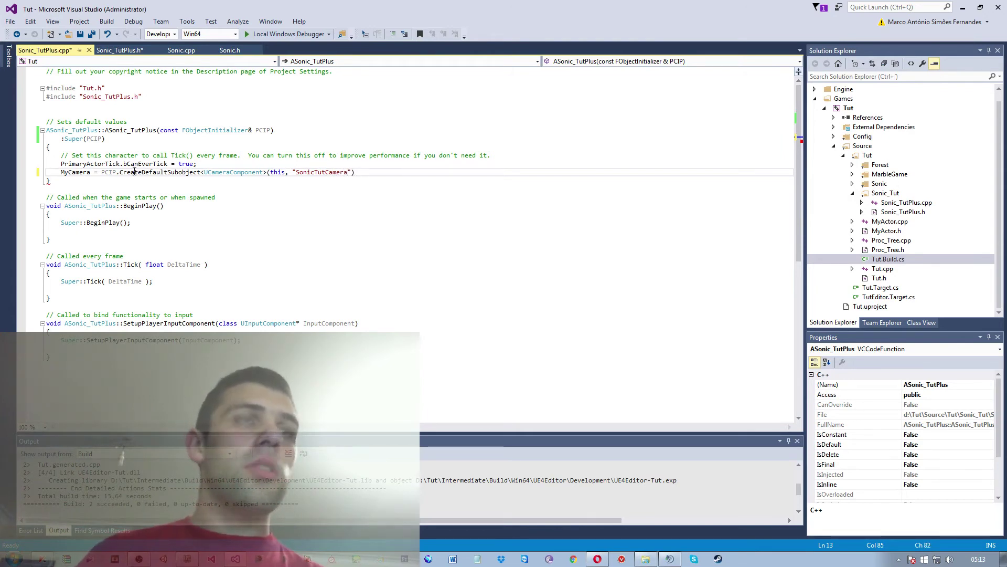
key(Return)
text(MySp)
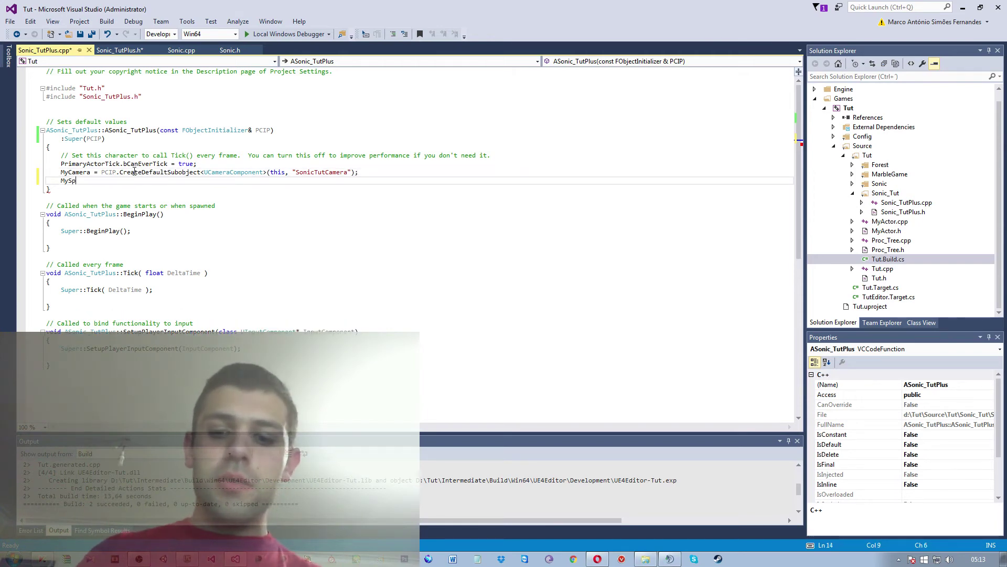
- Type MySpringArm = PCIP.CreateDefaultSubobject with empty template brackets
text(ri)
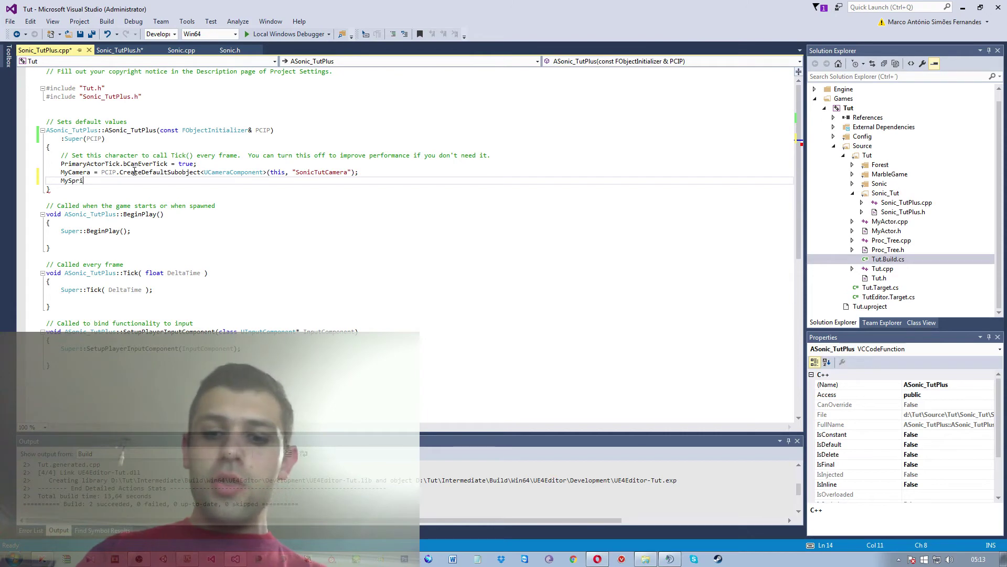
text(ngArm = PCIP.CreateDeafau)
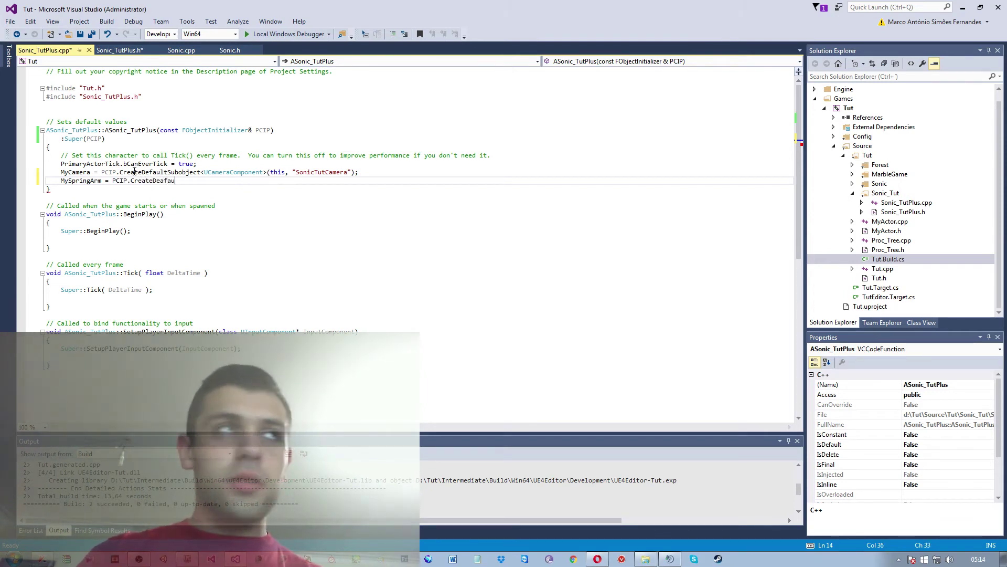
text(lt)
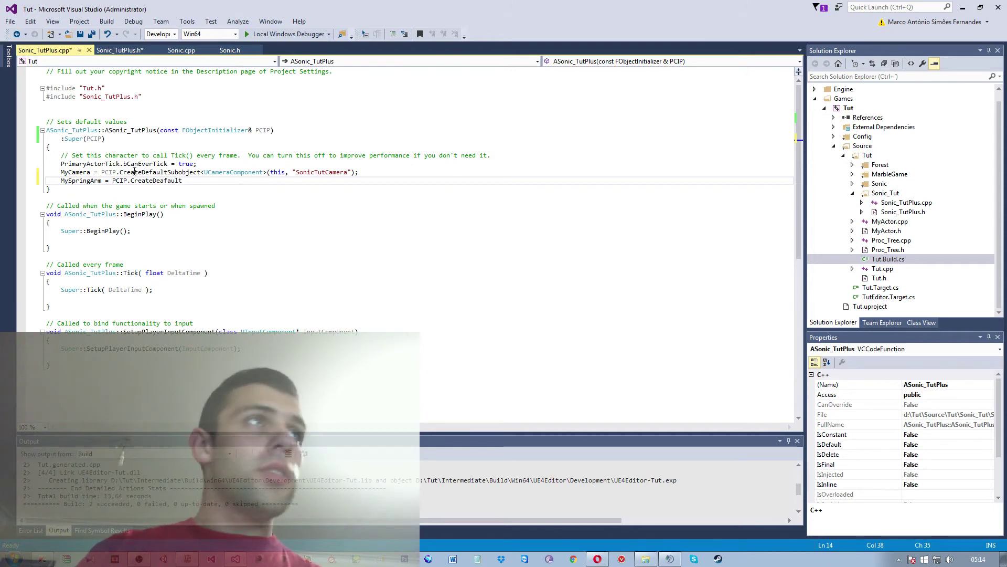
text(Sub)
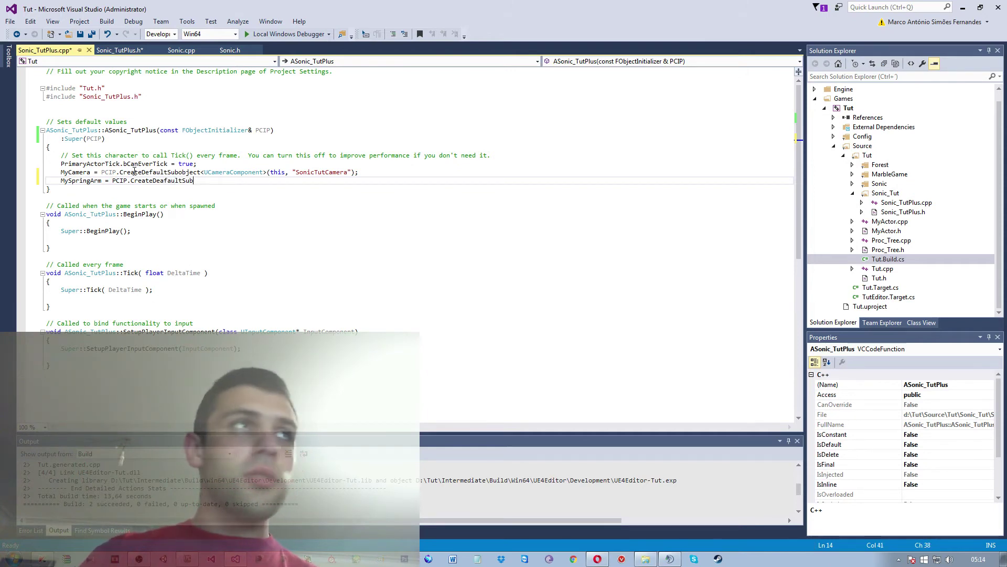
key(ctrl+space)
text(<>)
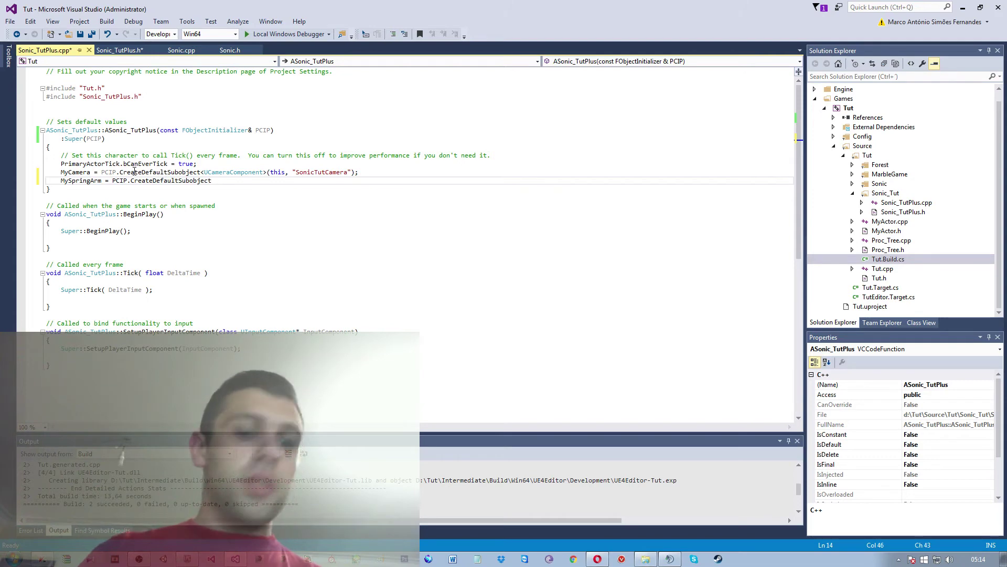
key(Left)
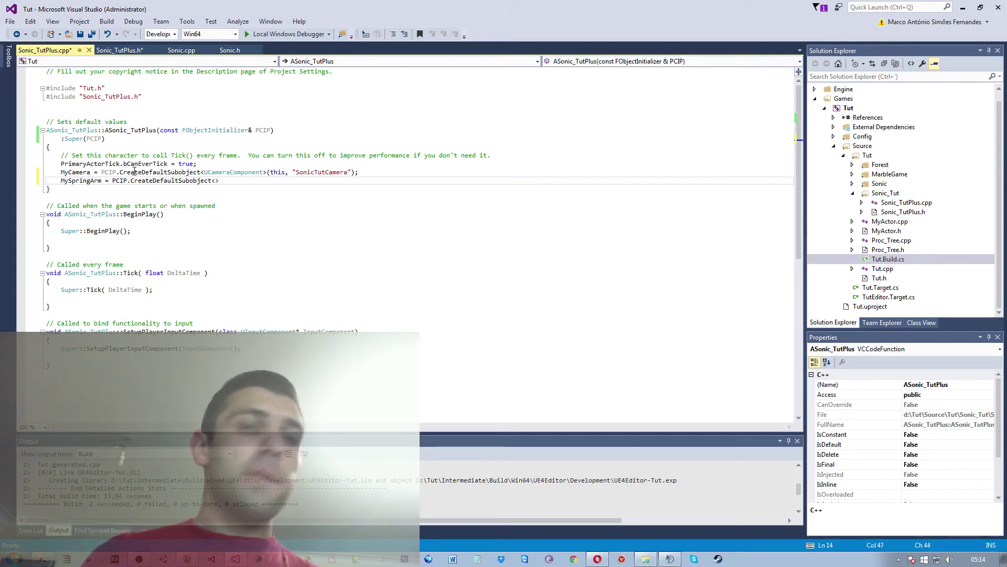
- Fill in USpringArmComponent and the name "SonicTutSpringArm", then start a new line
text(U)
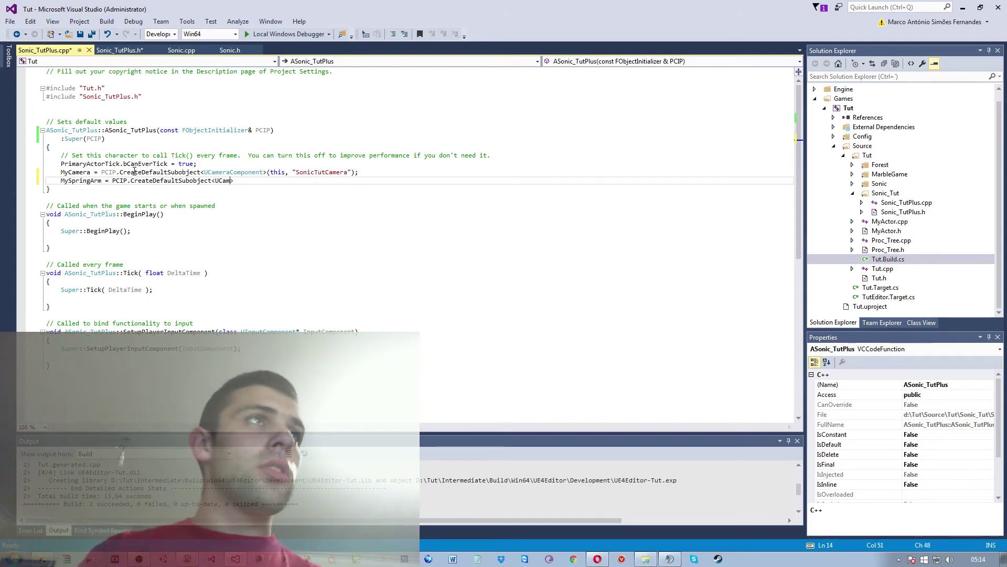
text(Sprinf)
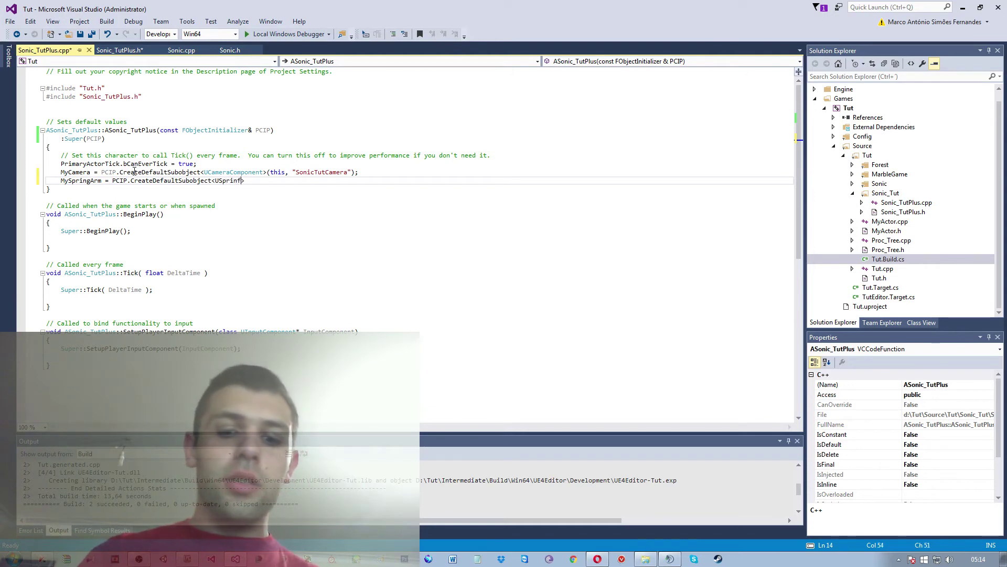
key(BackSpace)
text(g)
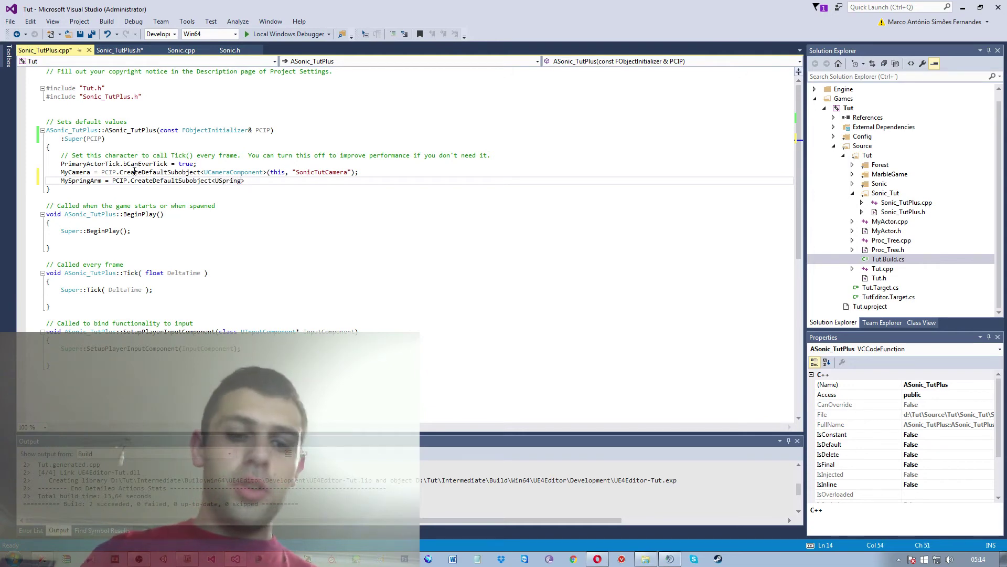
text(ArmCo)
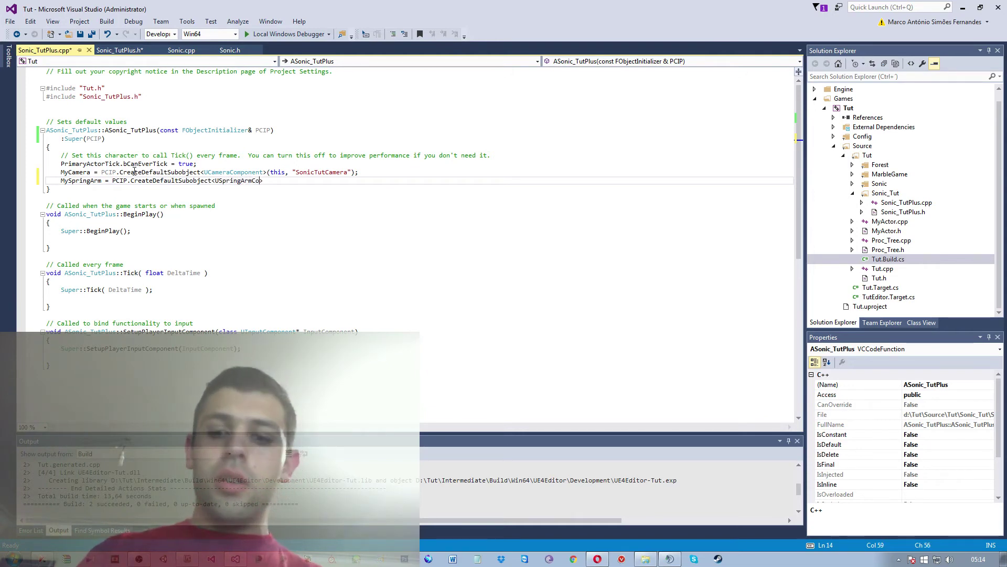
text(mponent)
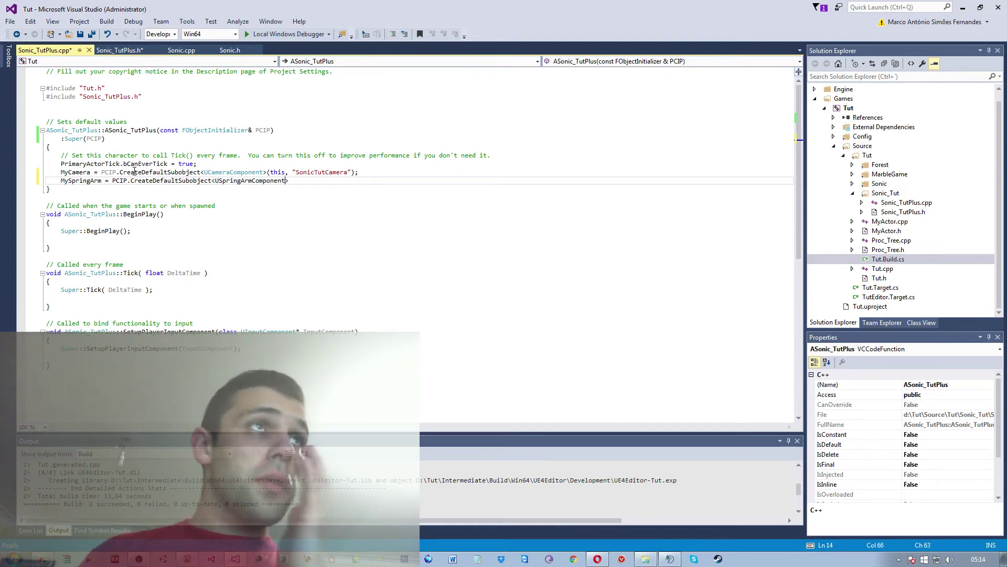
key(Right)
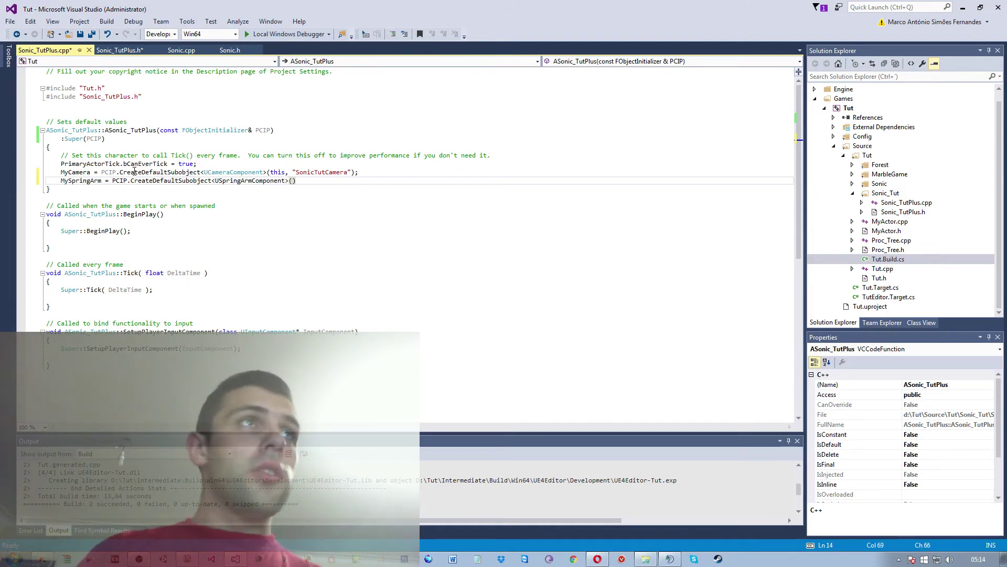
text(this, ")
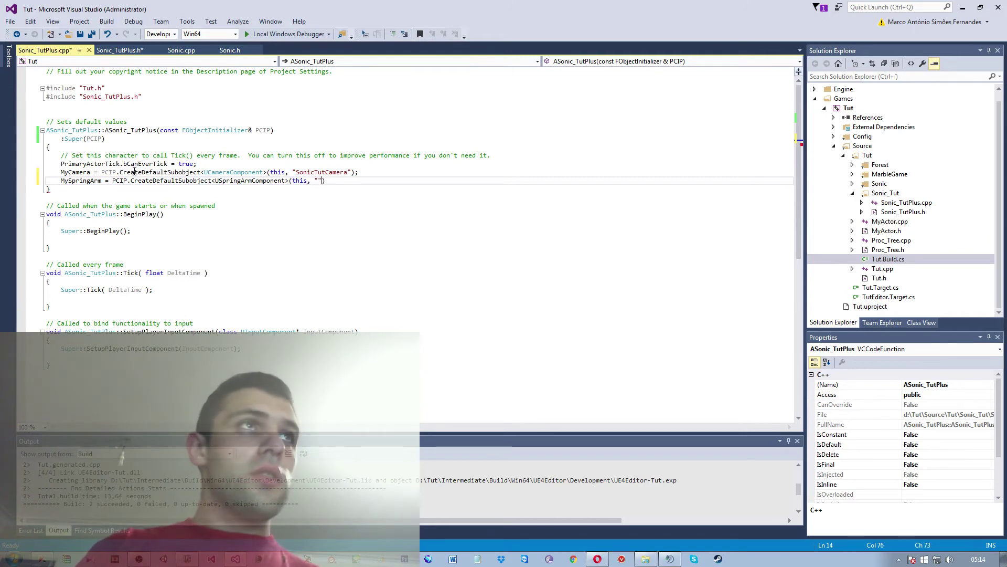
key(Left)
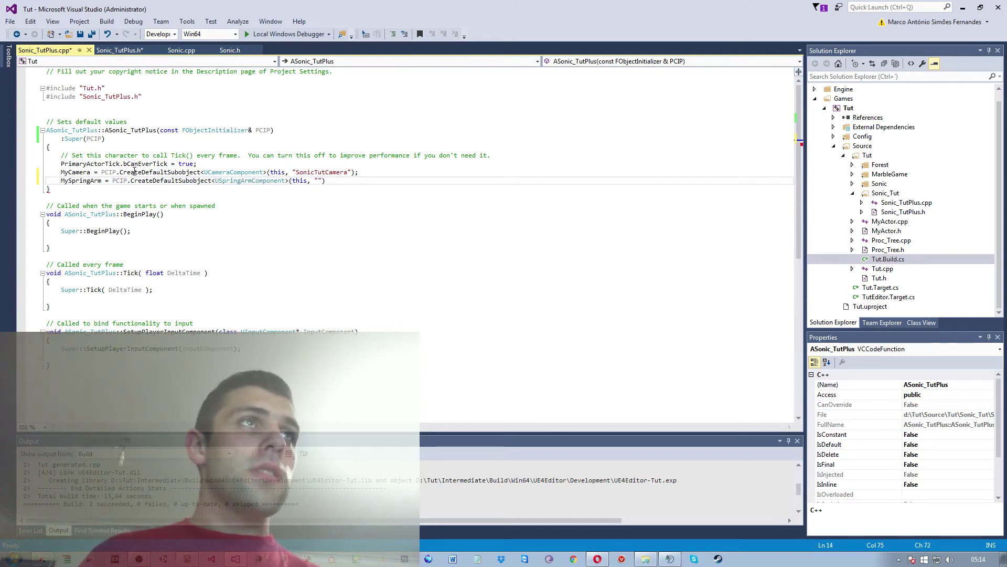
text(SonicTutS)
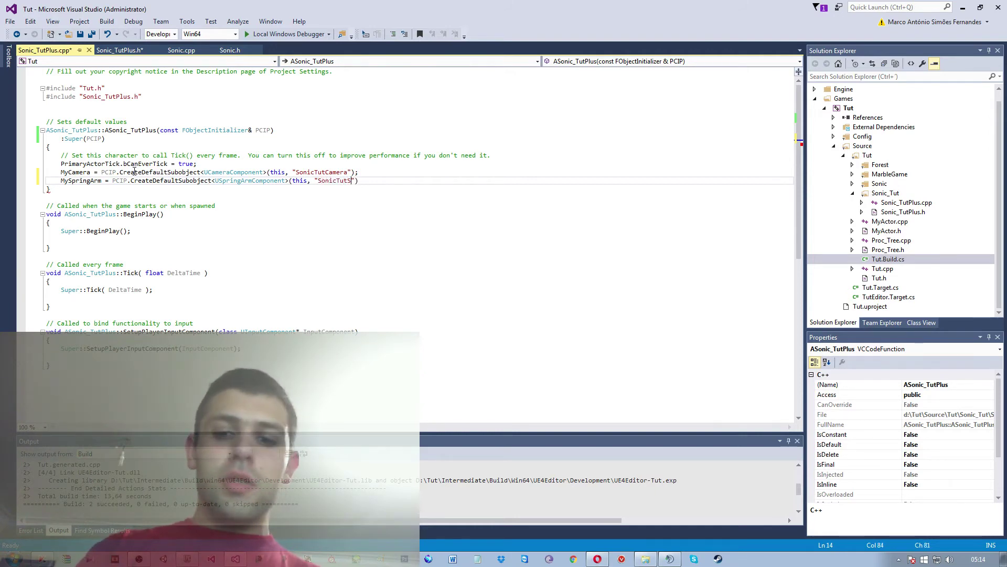
text(pringAr)
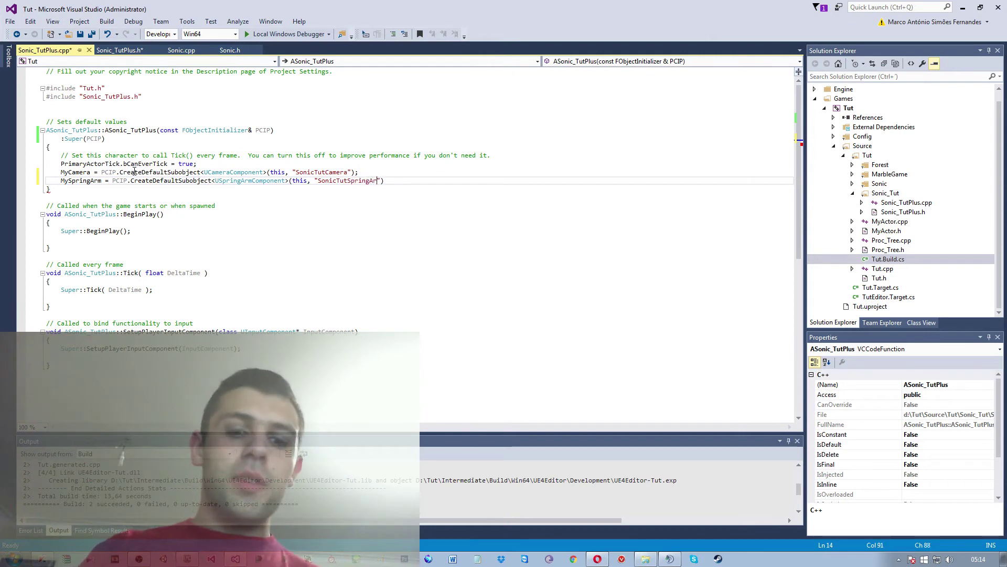
text(m)
text(");)
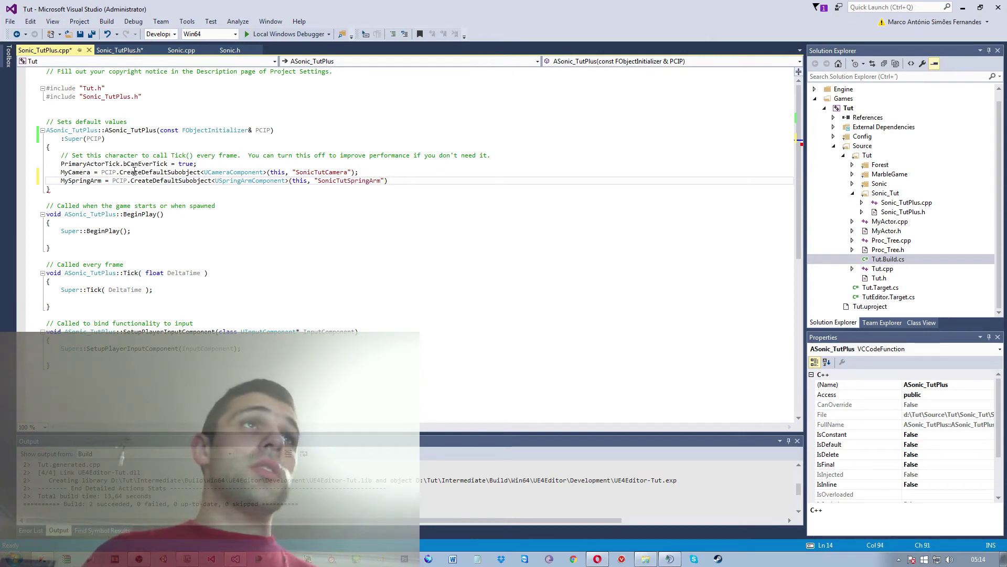
key(Return)
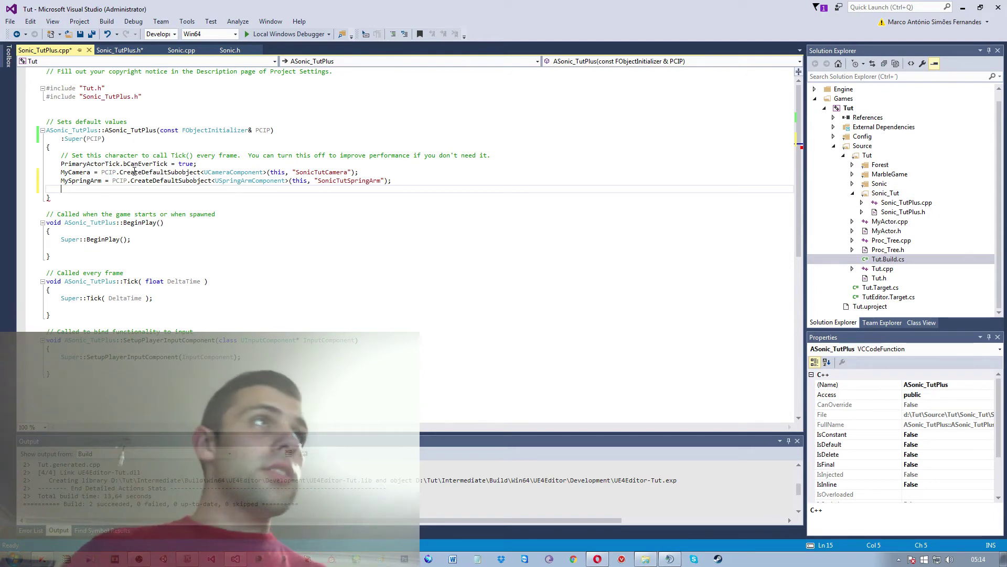
- After checking the header, type SonicAnimSource = PCIP.CreateDefaultSubobject<UPaperFlipbookComponent>
click(121, 50)
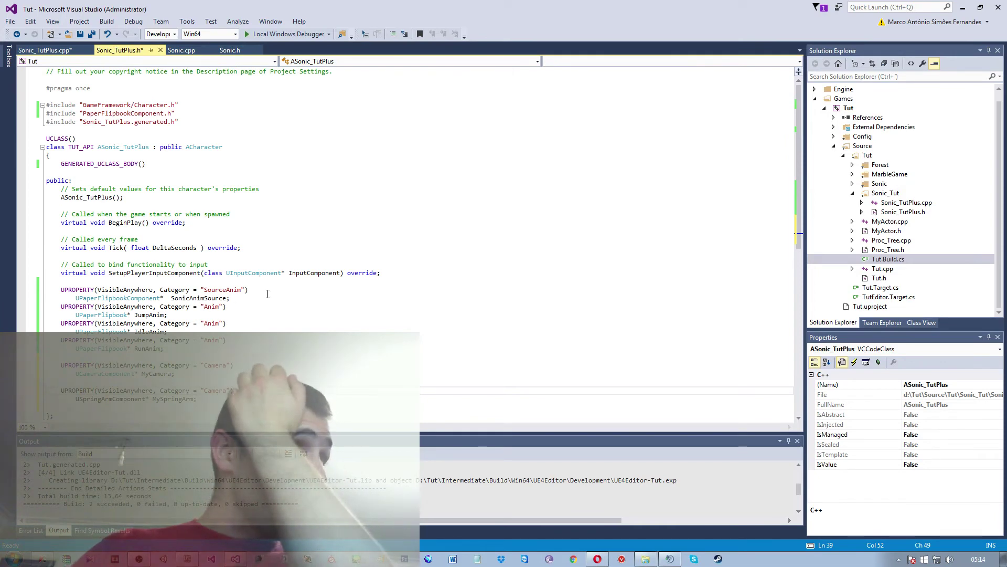
click(64, 51)
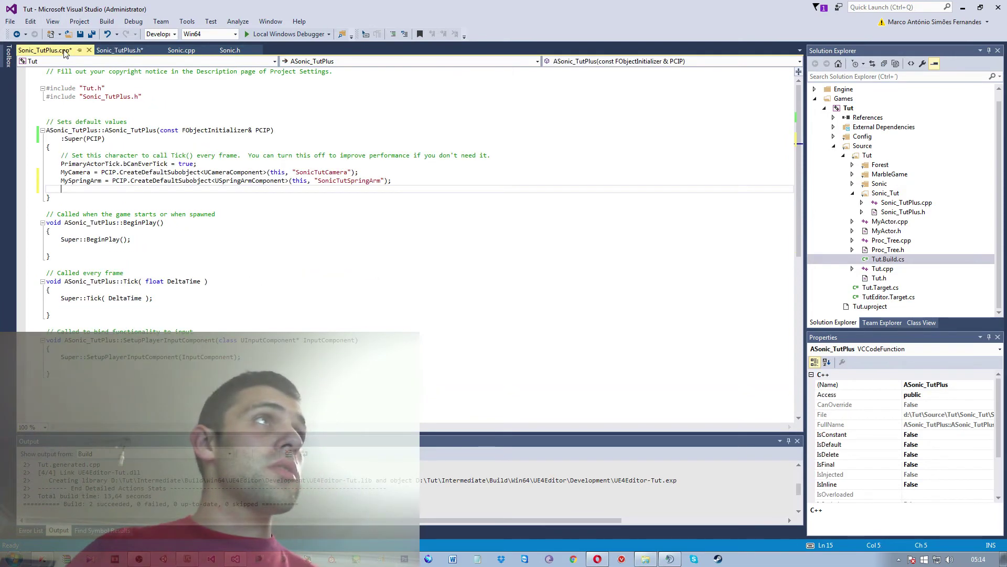
text(SonicA)
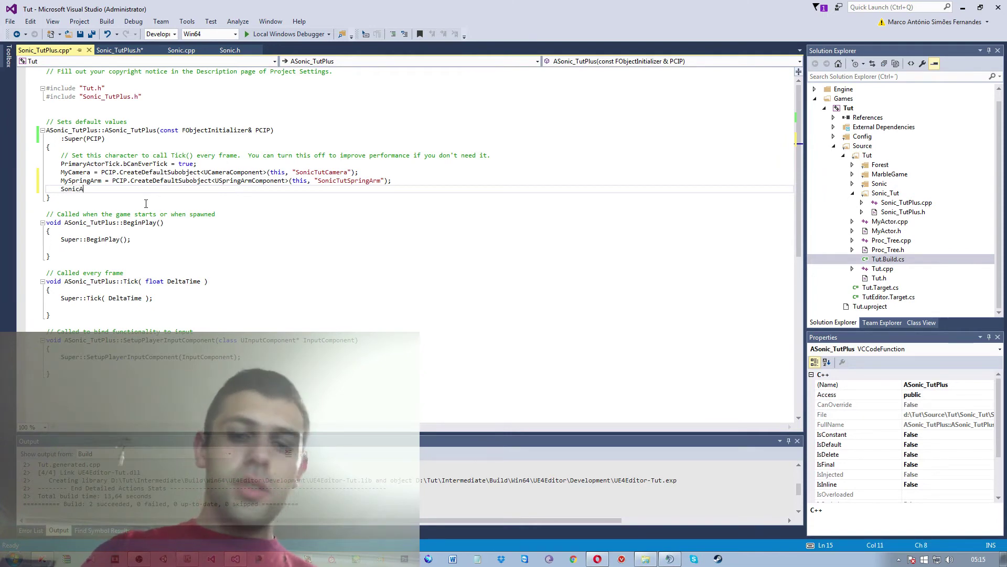
text(nimSo)
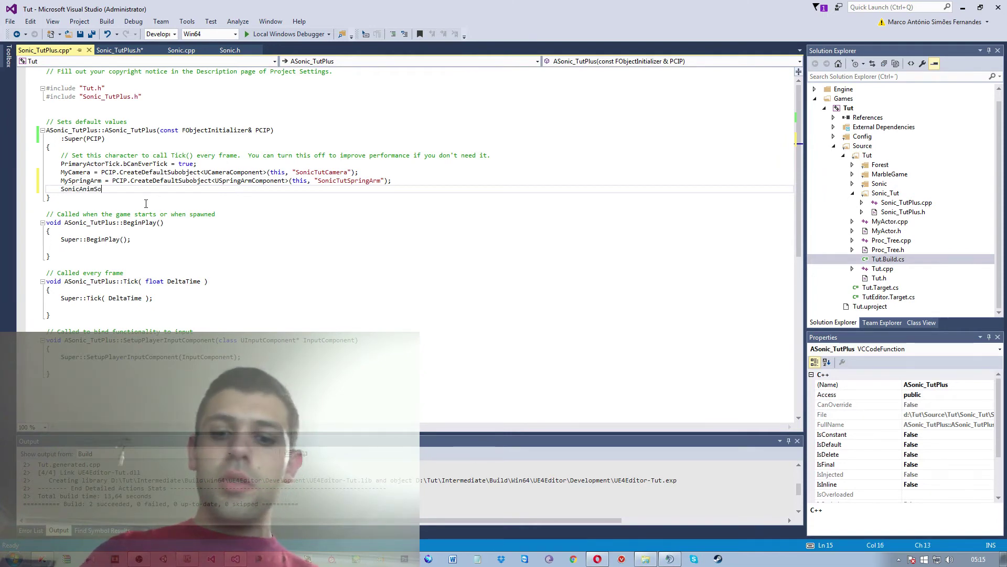
text(urce =)
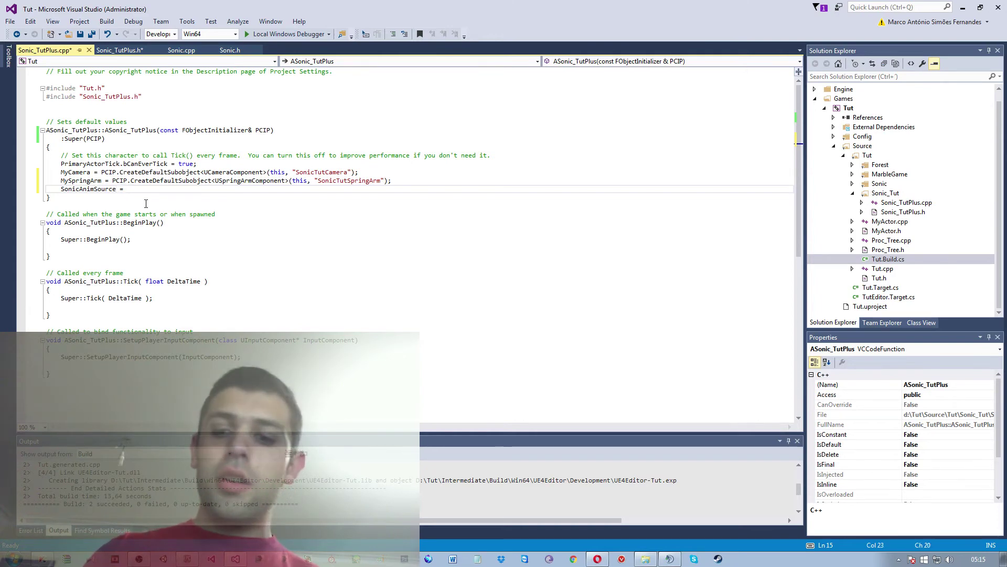
text(PCIP)
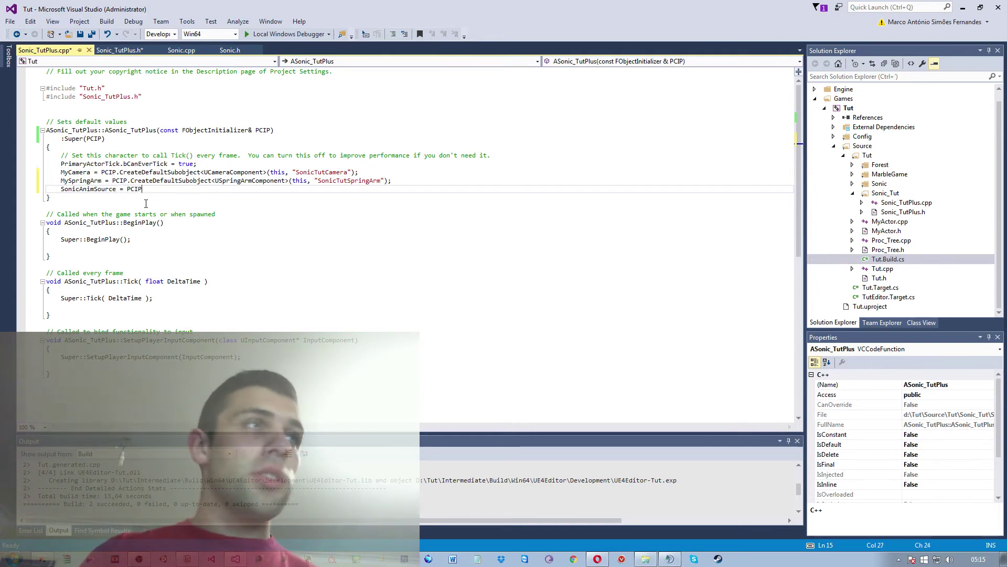
text(.Create)
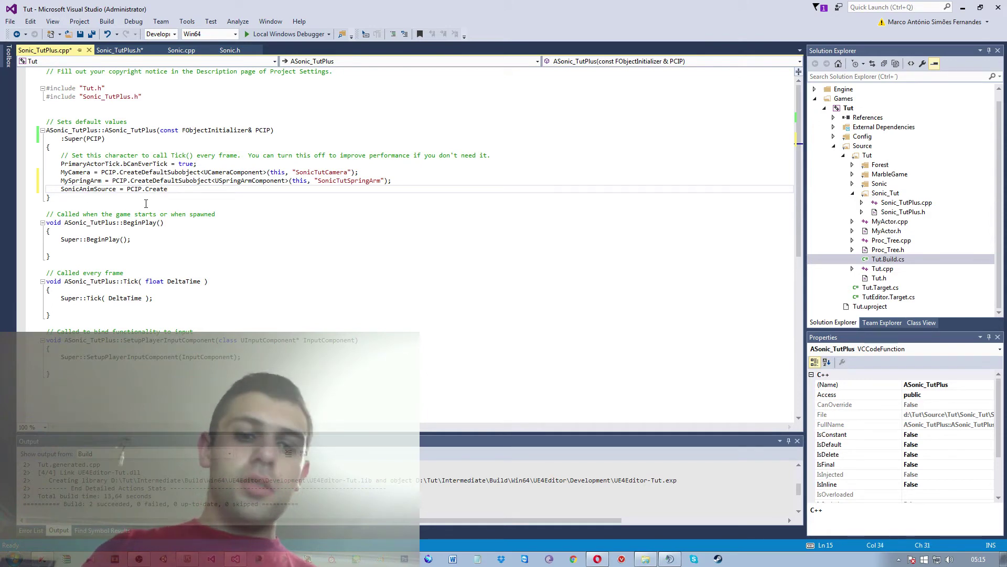
text(DeafaultSiu)
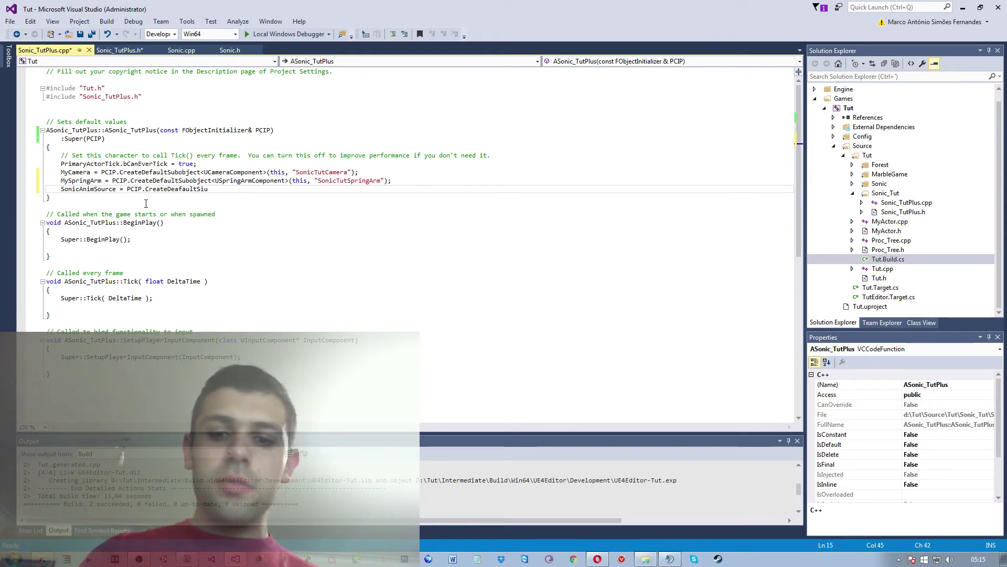
key(BackSpace)
key(BackSpace)
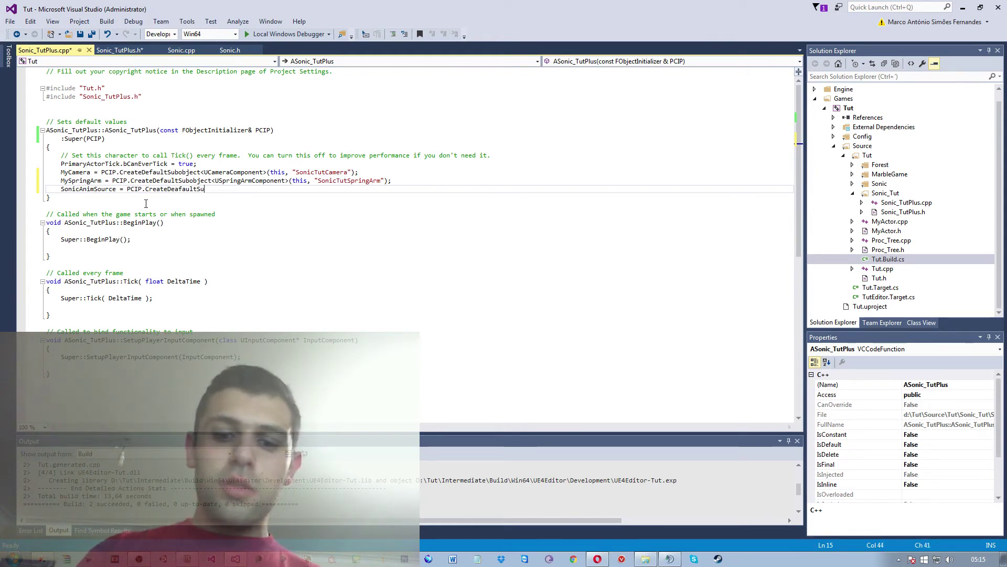
text(bob)
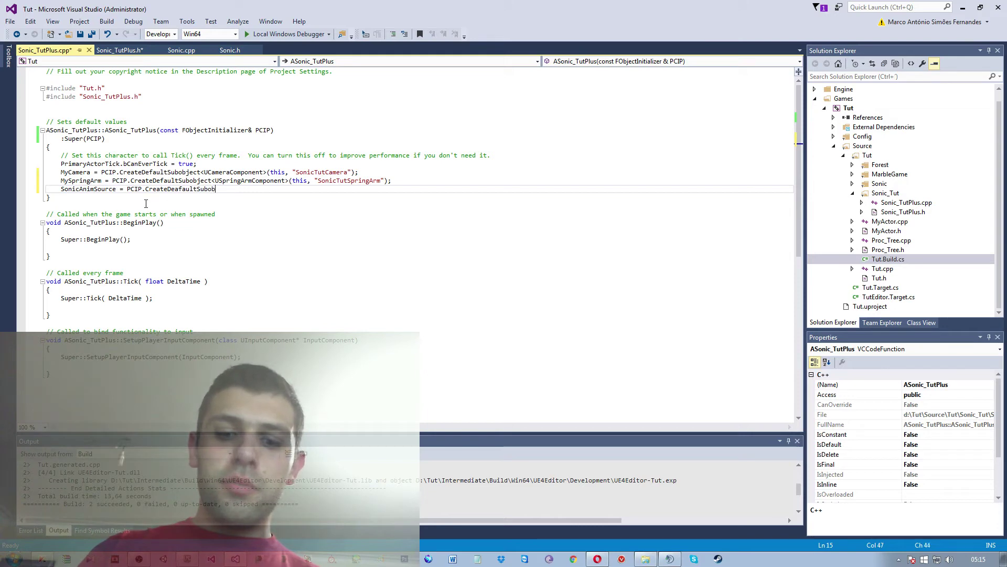
text(ject<)
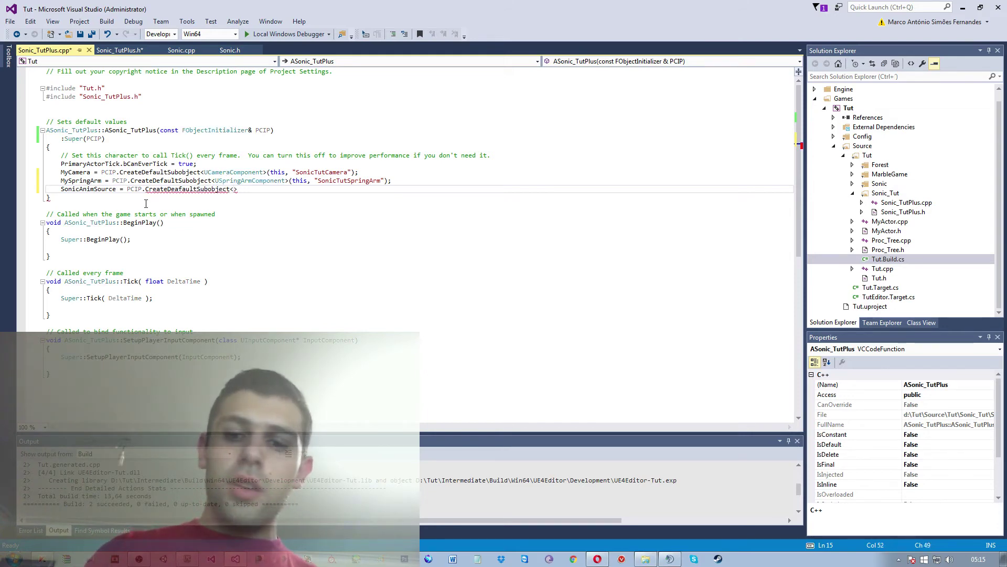
text(UPaperF)
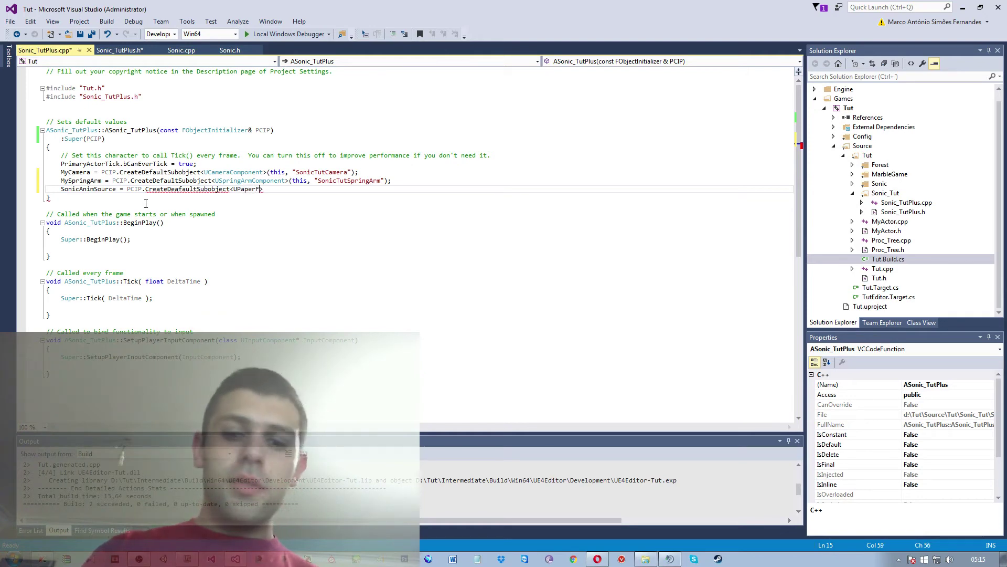
text(lipBoo)
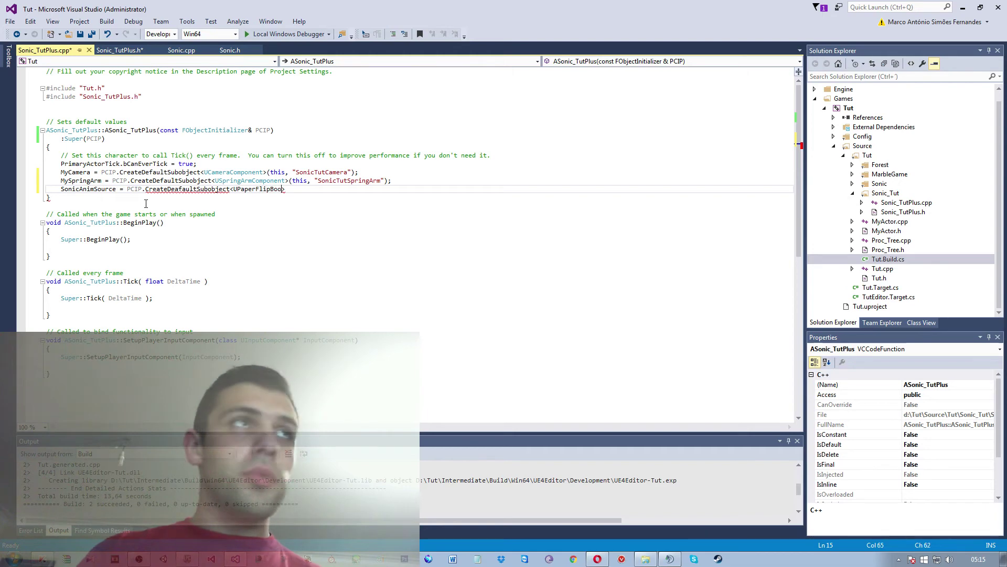
text(k)
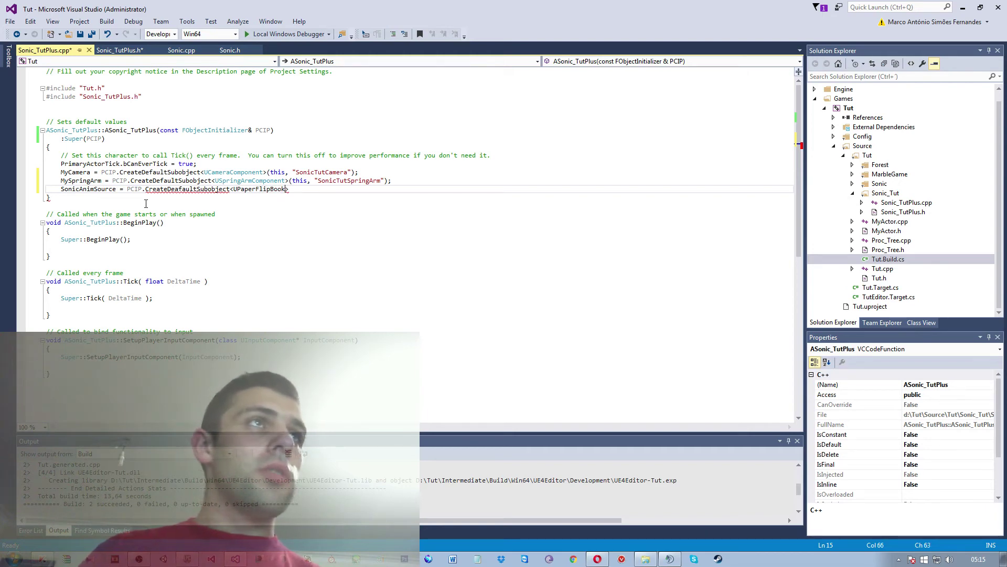
key(ctrl+space)
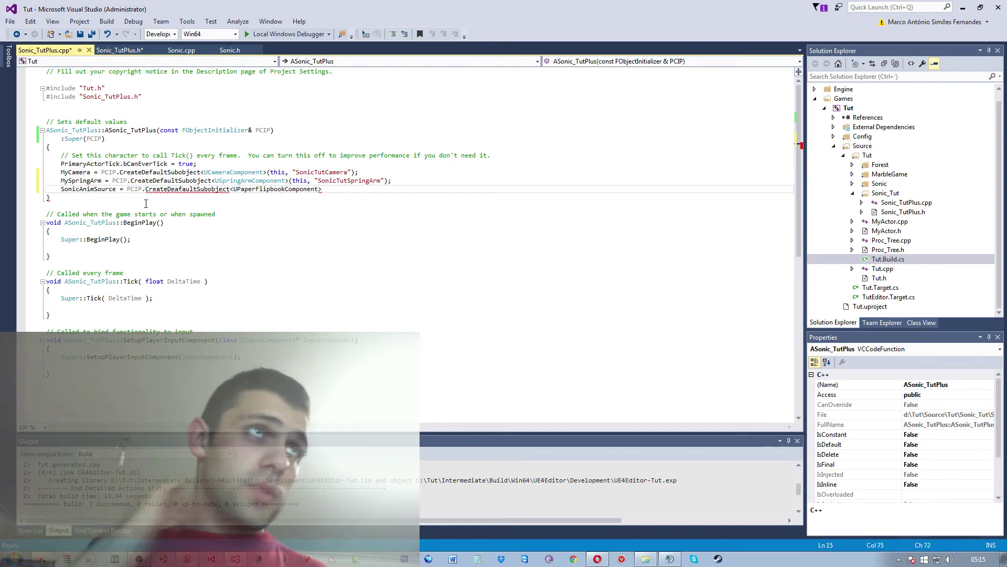
- Add the arguments (this, "SonicTutSourceAnim") to the SonicAnimSource call
text(();)
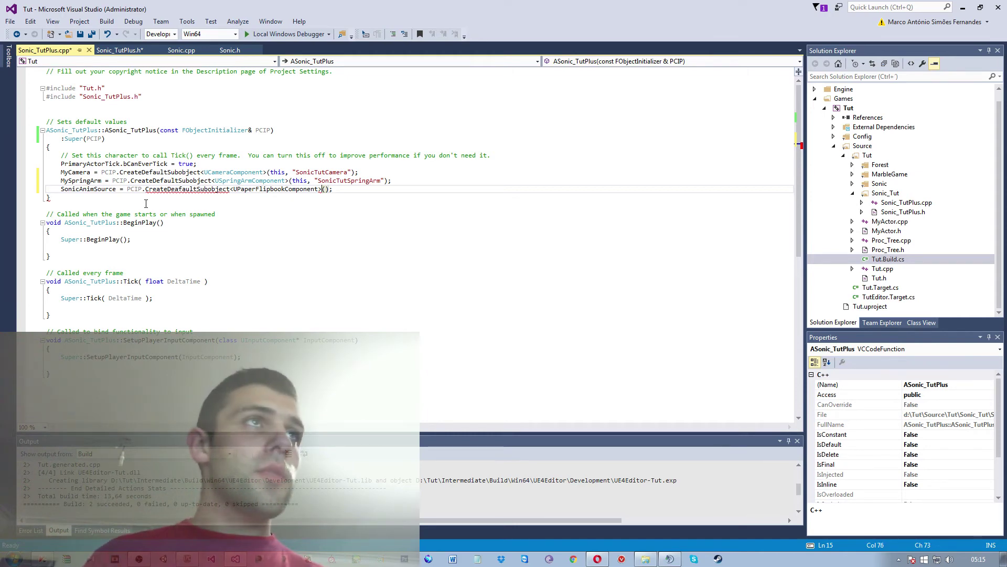
key(Right)
text(this, )
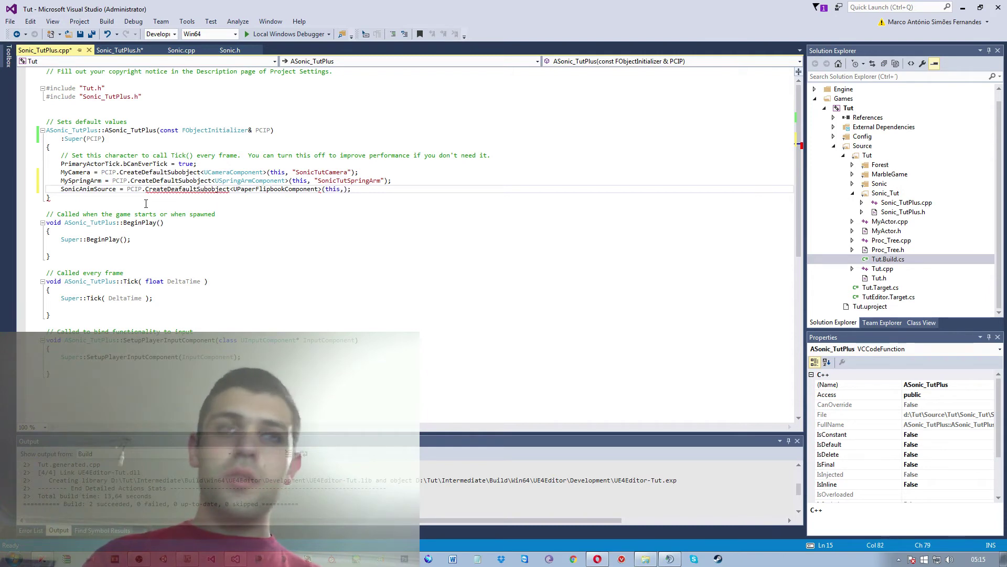
text(")
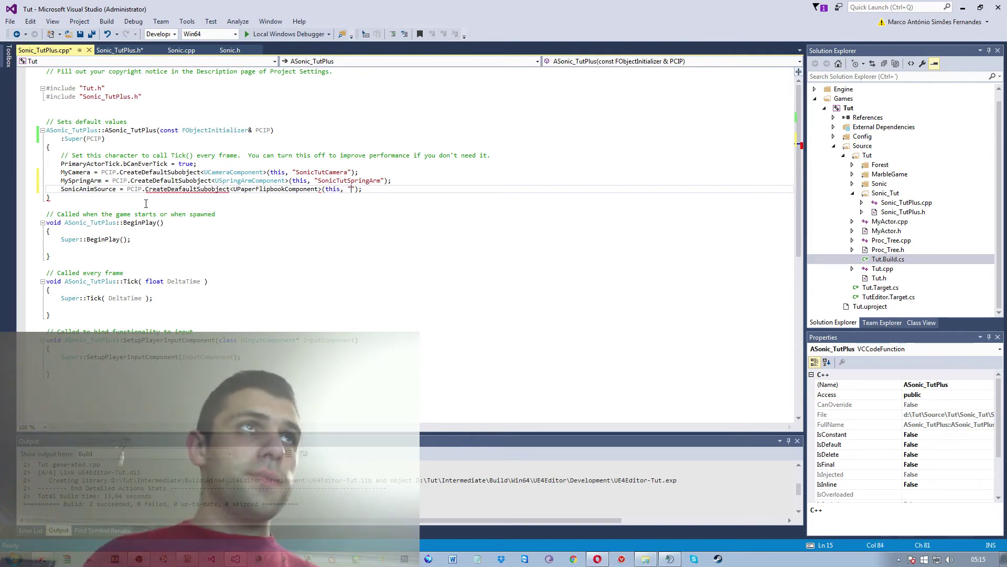
text(Son)
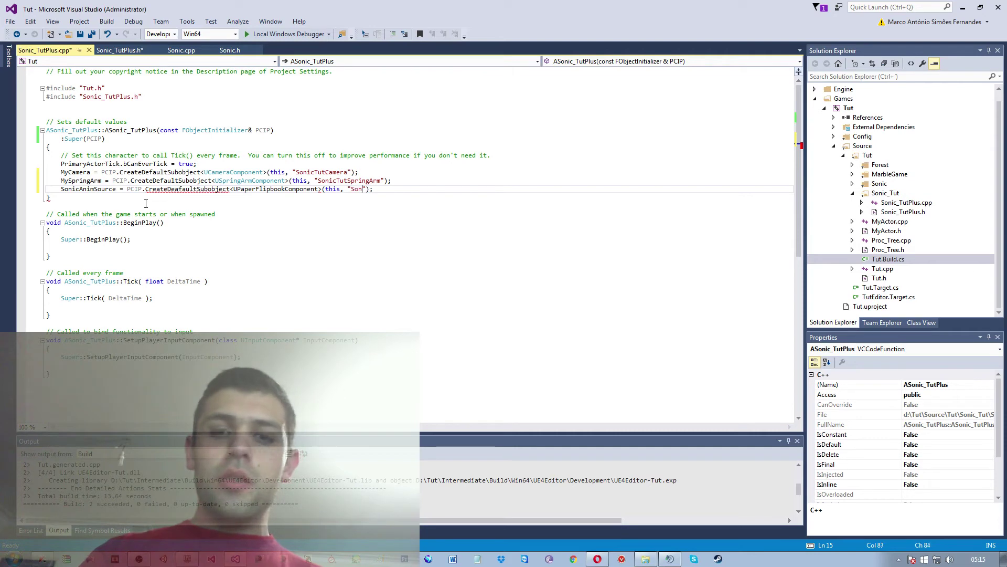
text(icT)
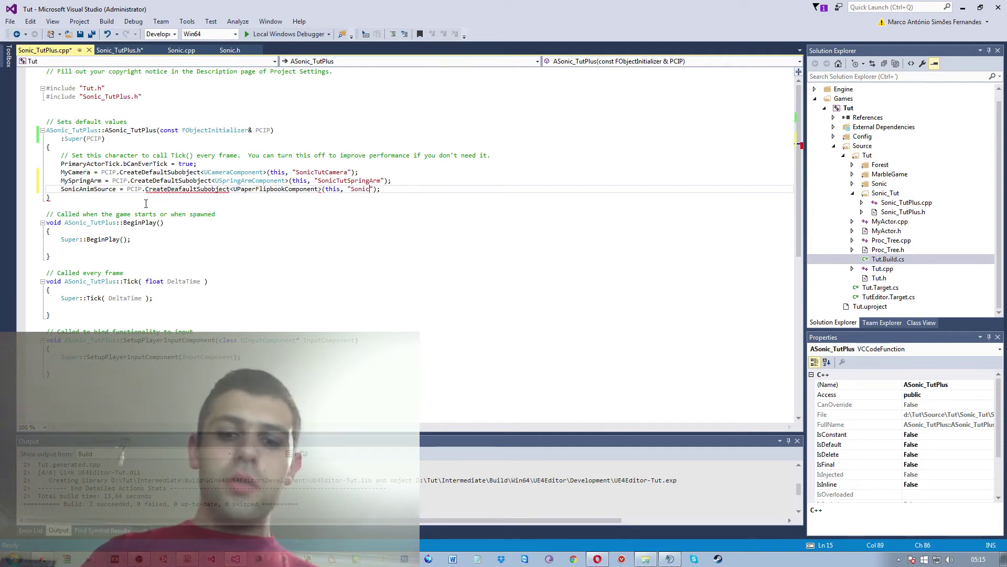
text(utSo)
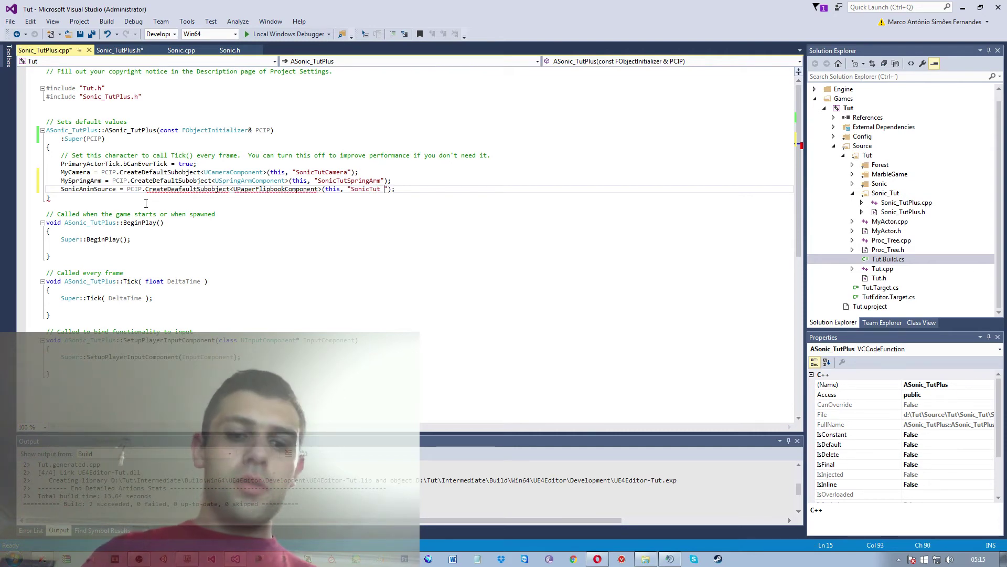
text(urce)
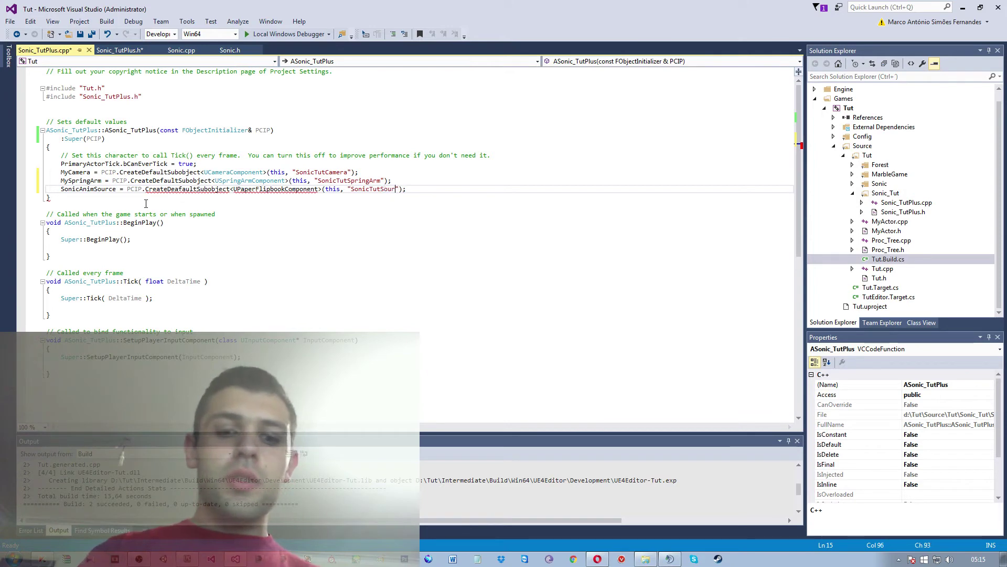
text(Anim)
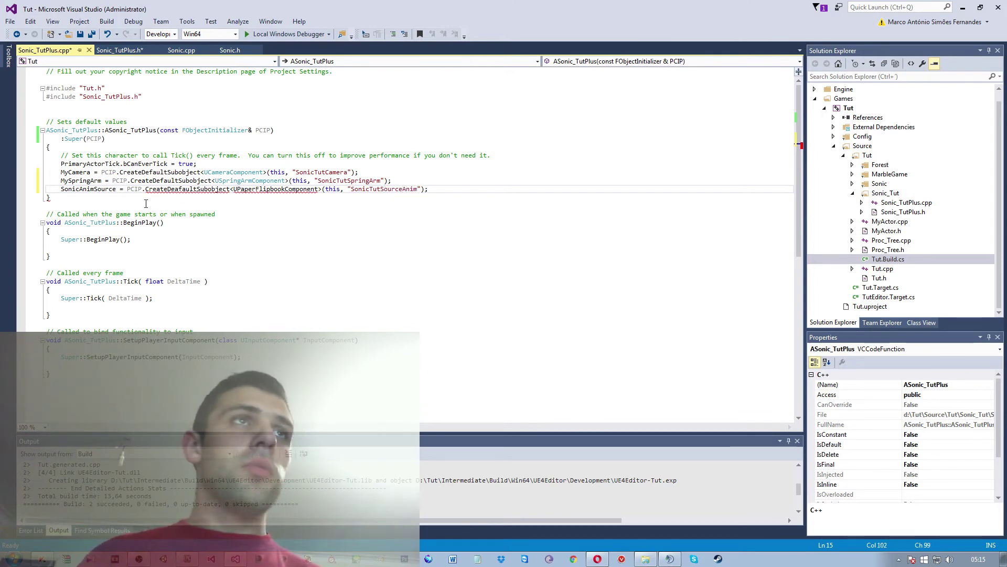
key(Down)
key(Home)
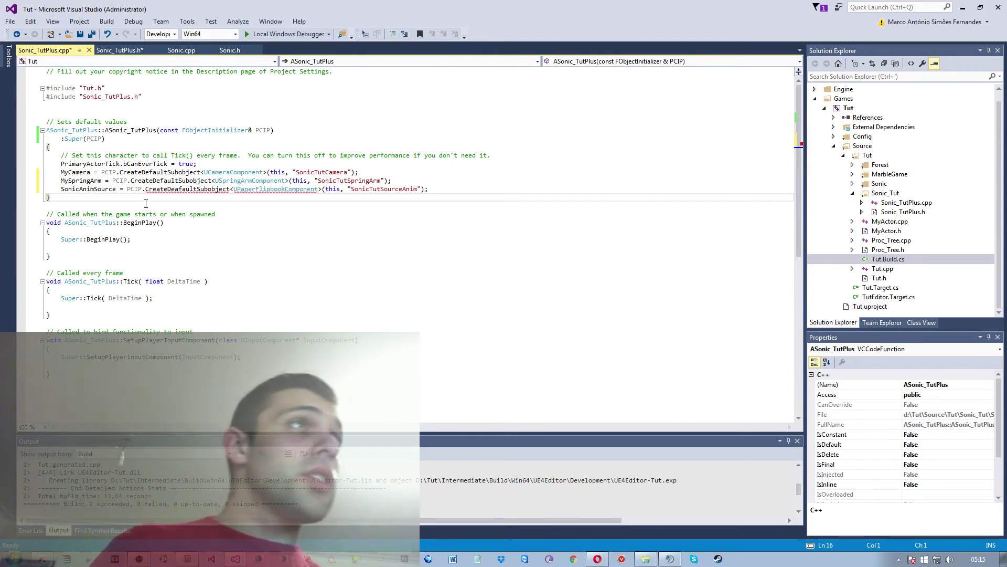
key(Up)
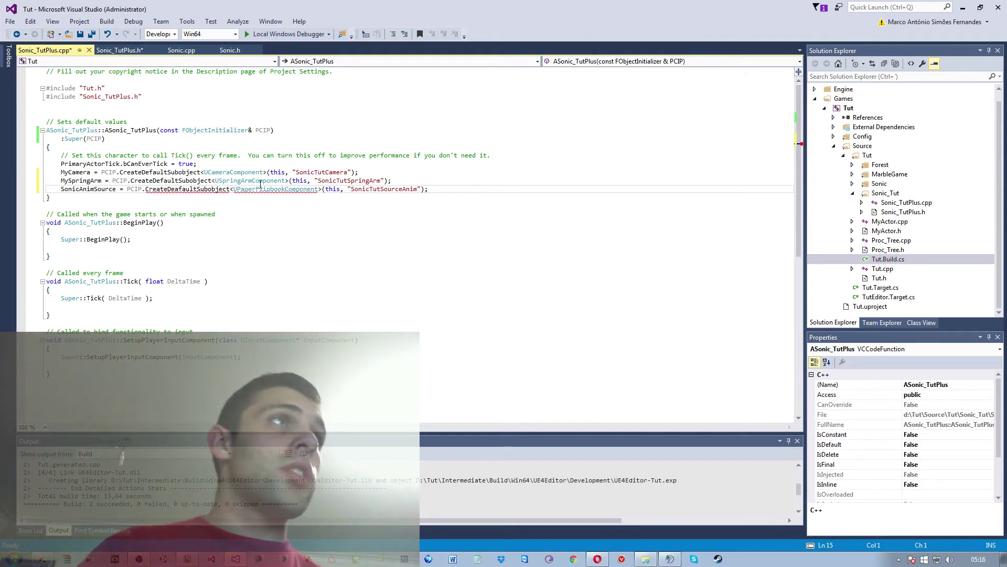
- Insert a blank line after the SonicAnimSource assignment inside the constructor
click(431, 189)
key(Return)
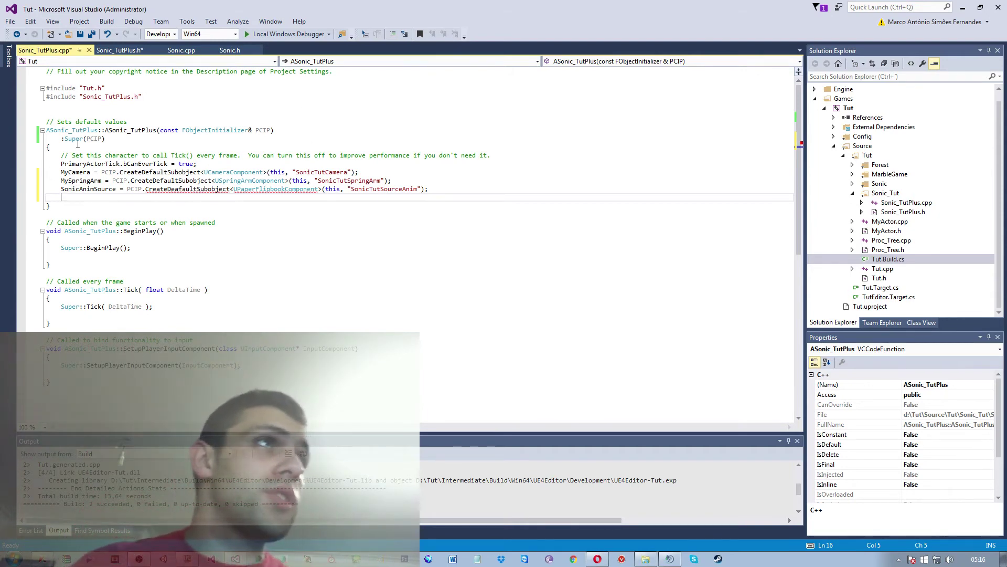
click(435, 146)
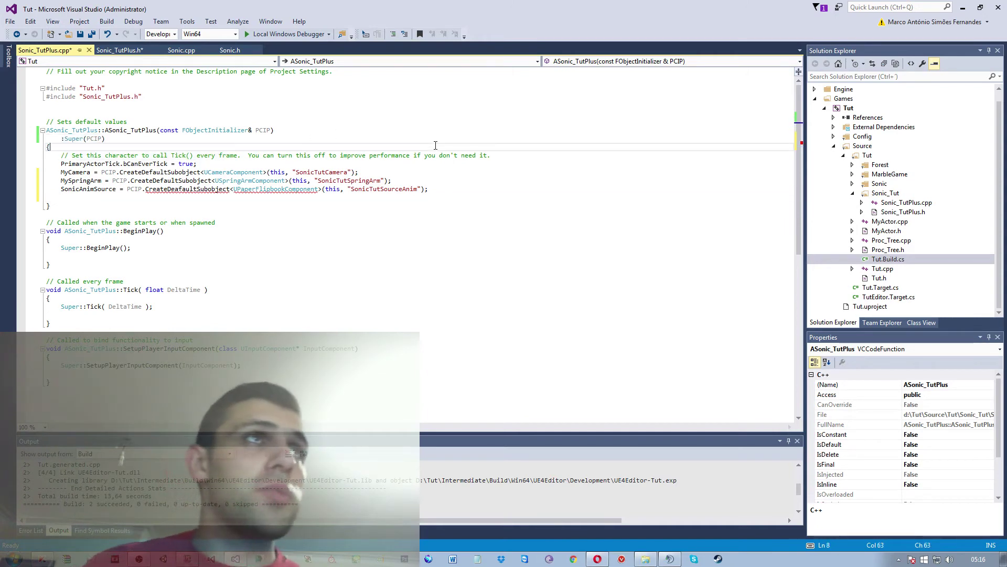
click(496, 155)
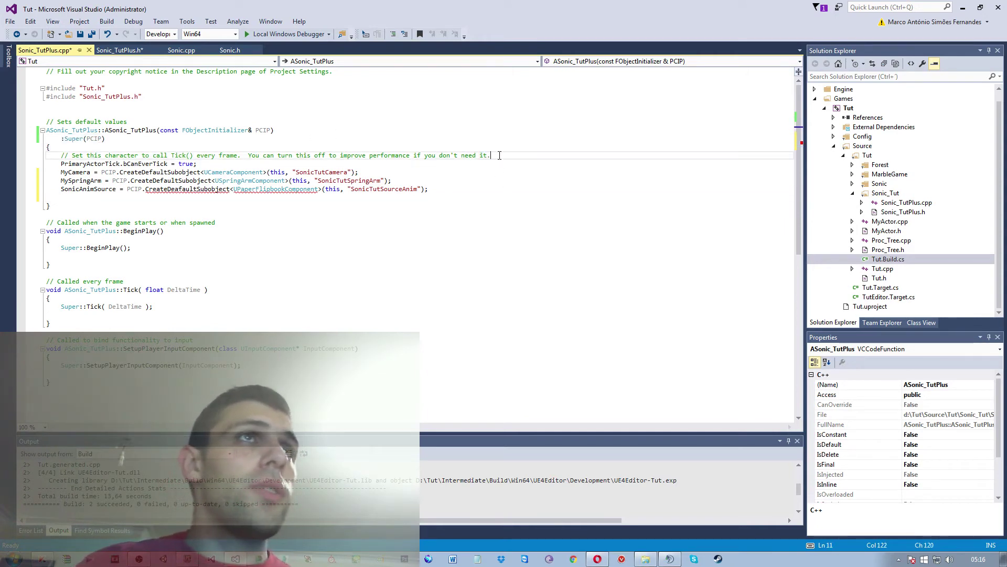
shift+click(60, 155)
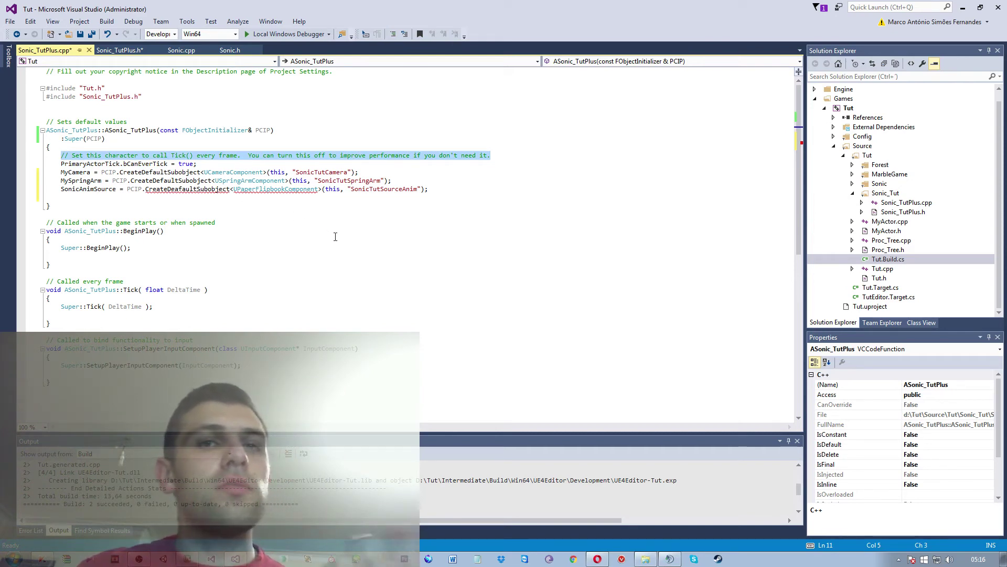
click(434, 188)
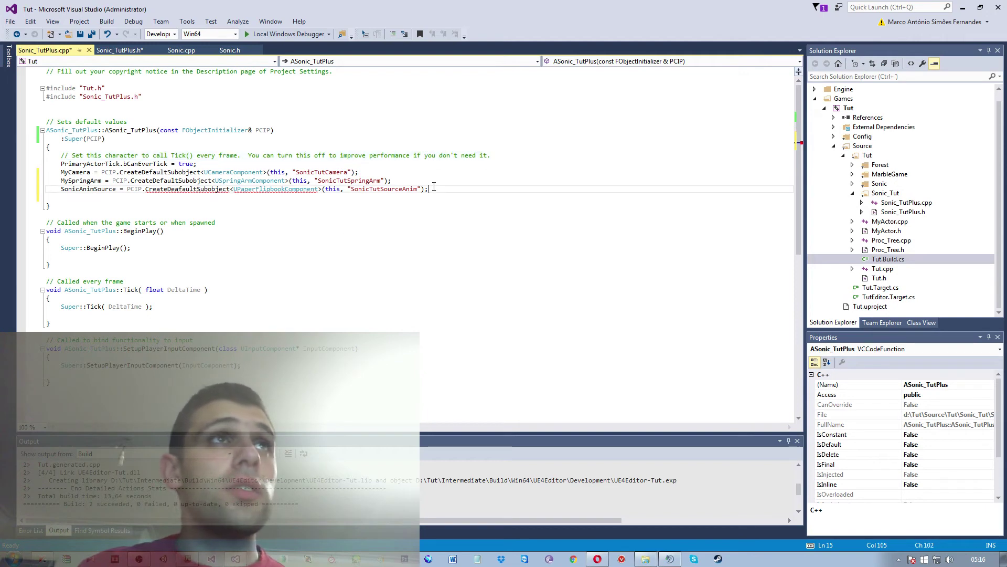
click(447, 194)
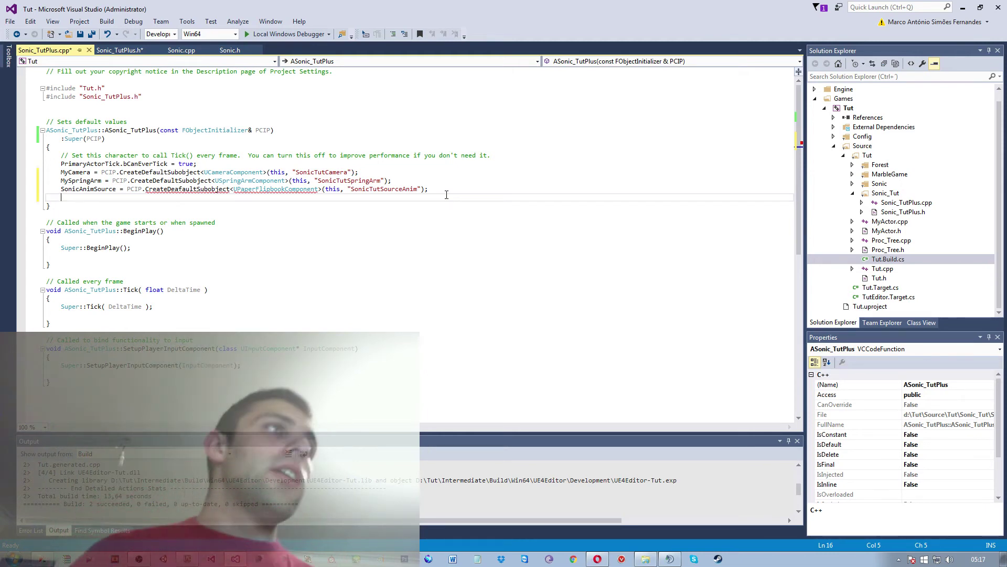
- Check the header's flipbook properties, then type RunAnim, IdleAnim and JumpAnim on separate lines
click(120, 49)
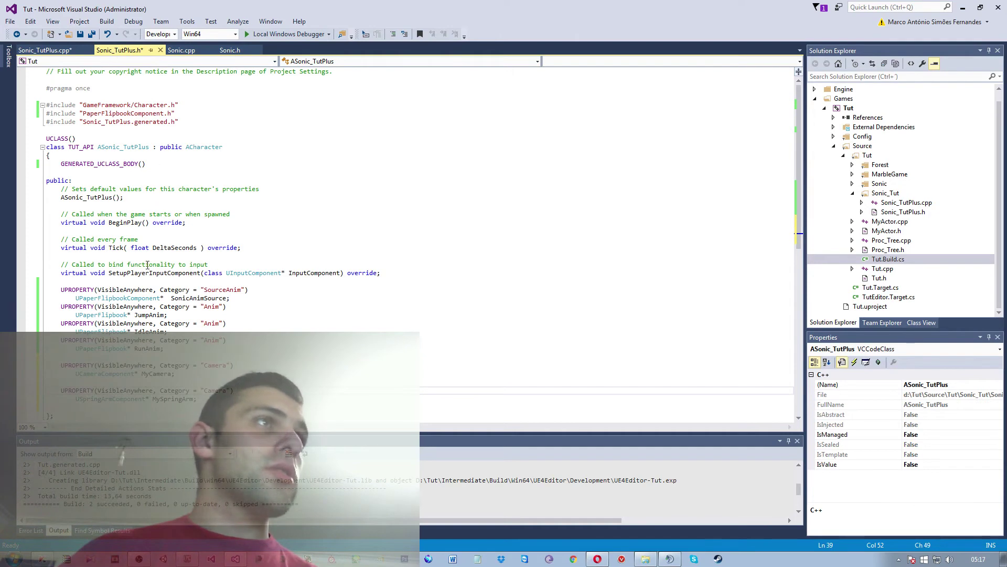
scroll(233, 298, down, 3)
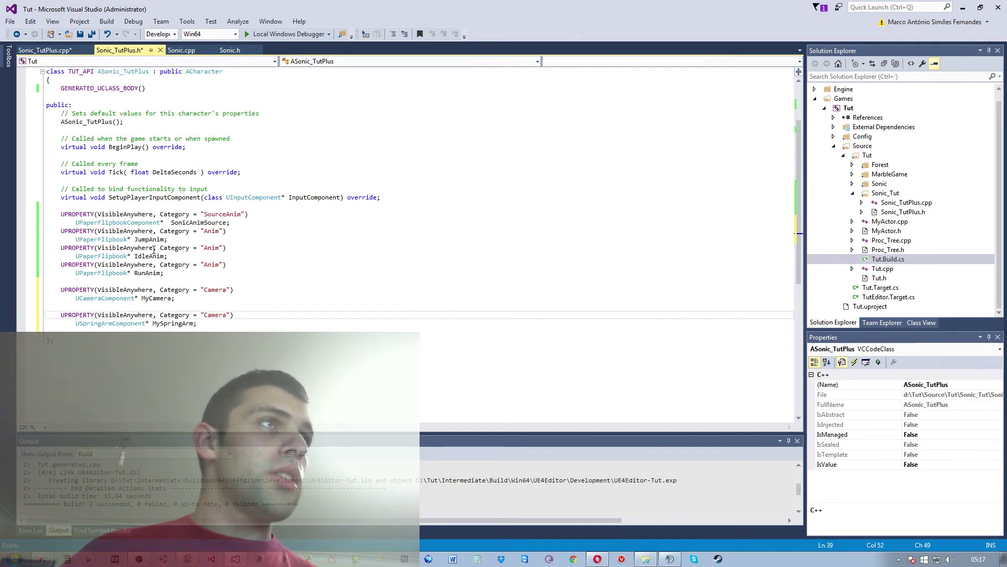
click(55, 51)
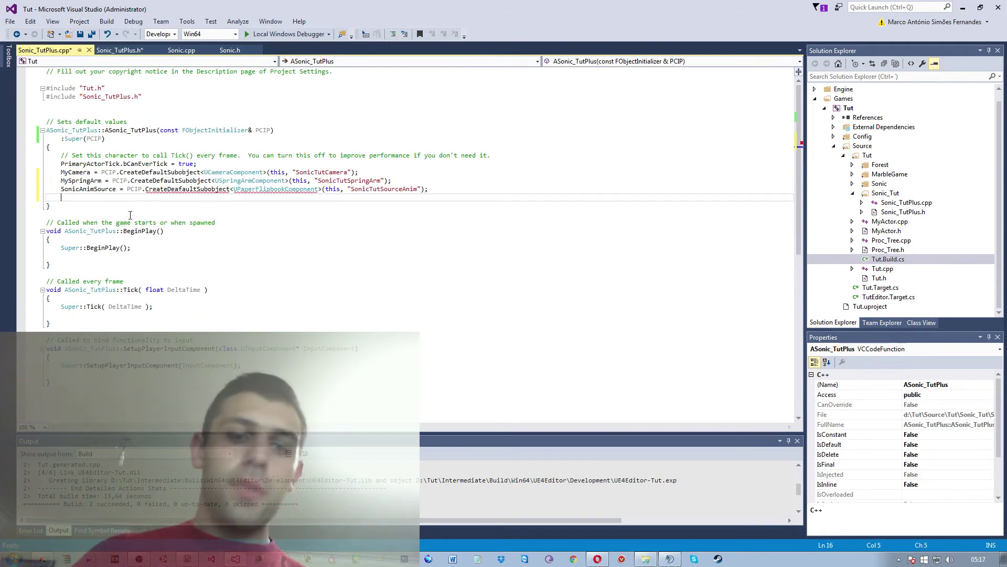
text(RunA)
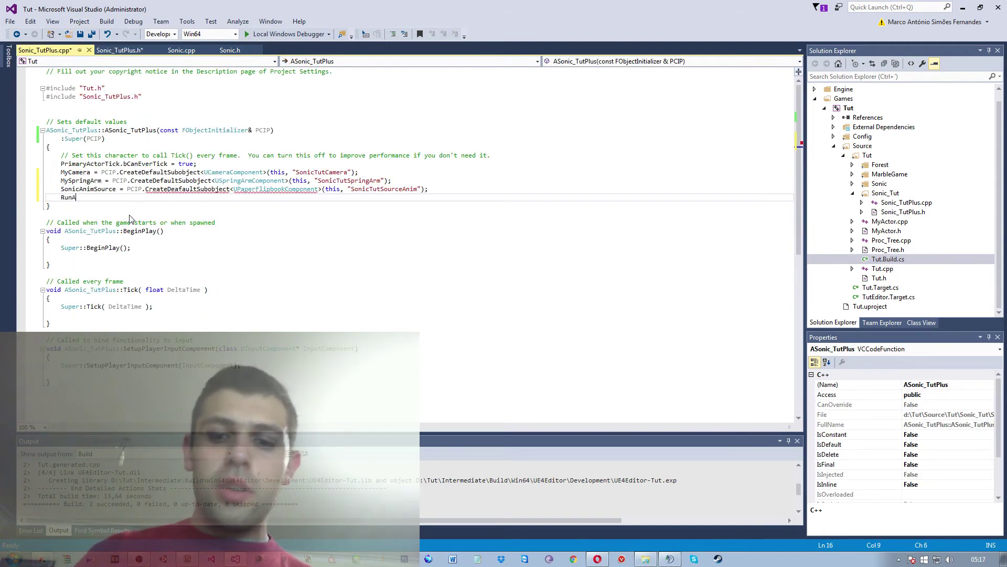
text(nim)
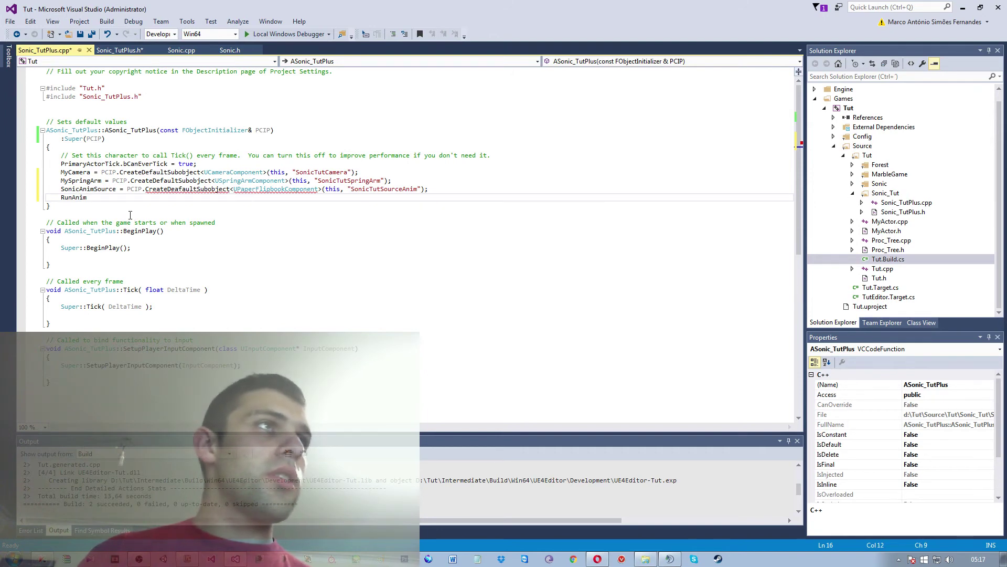
key(Return)
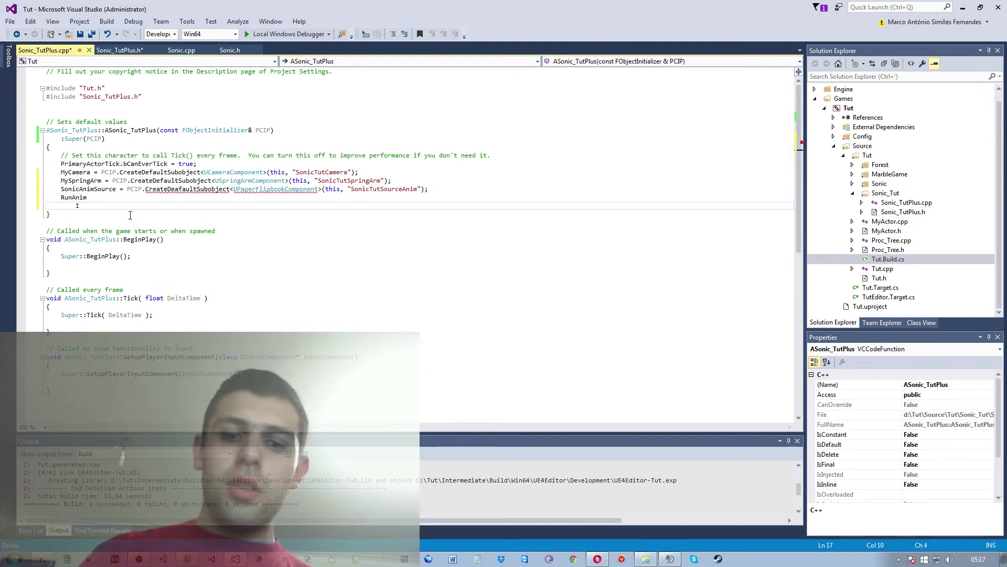
text(Ide)
key(BackSpace)
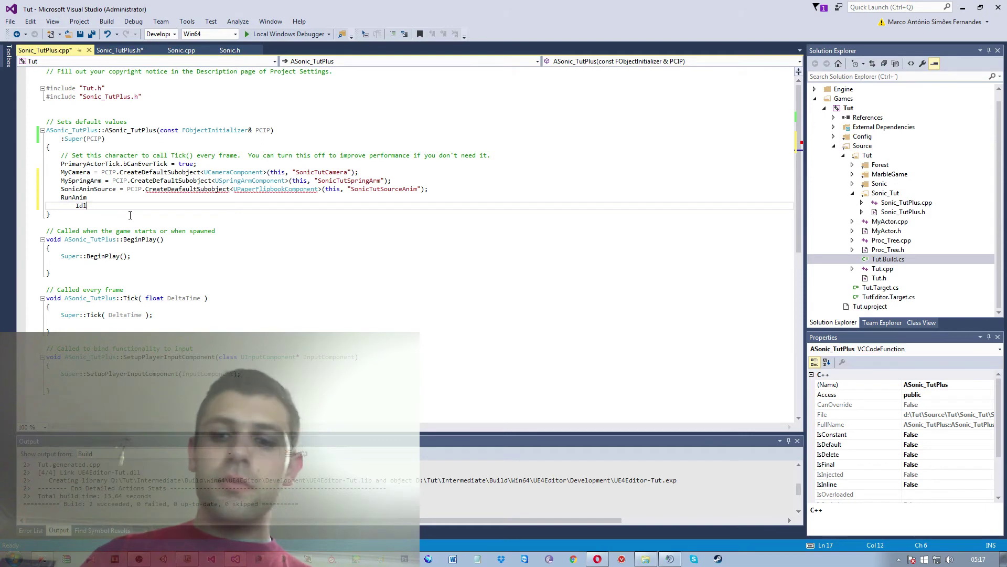
text(nim)
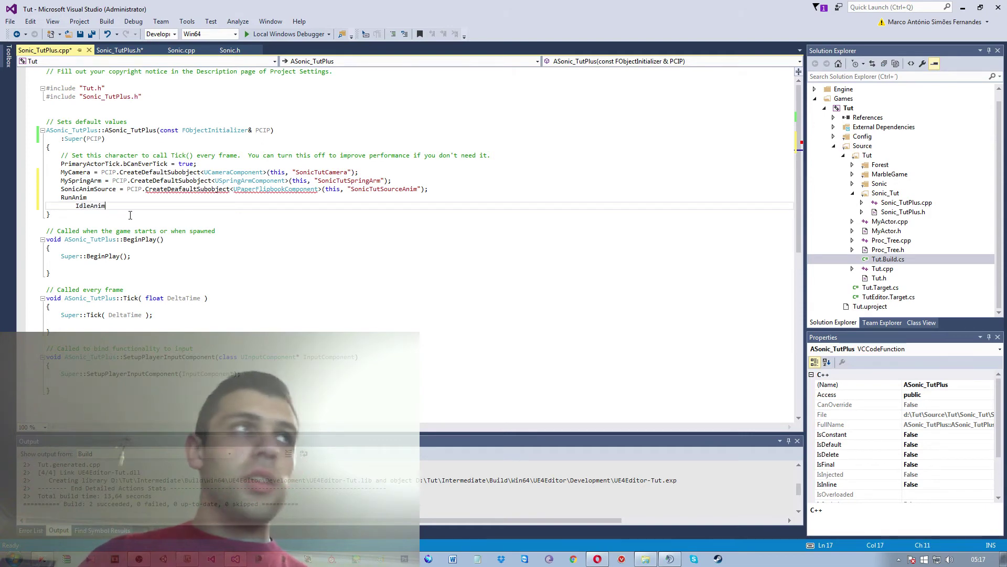
key(Return)
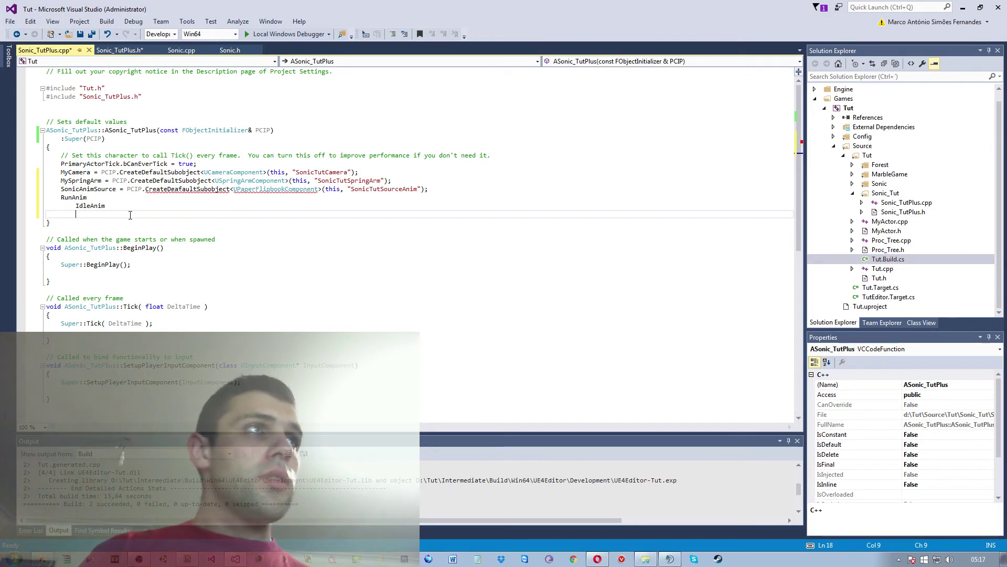
text(Jump)
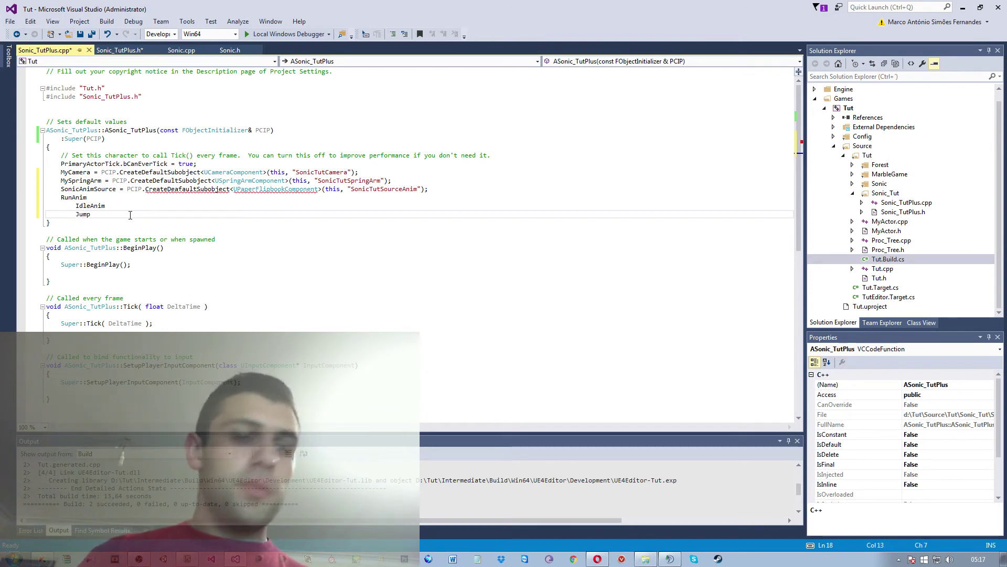
text(Anim)
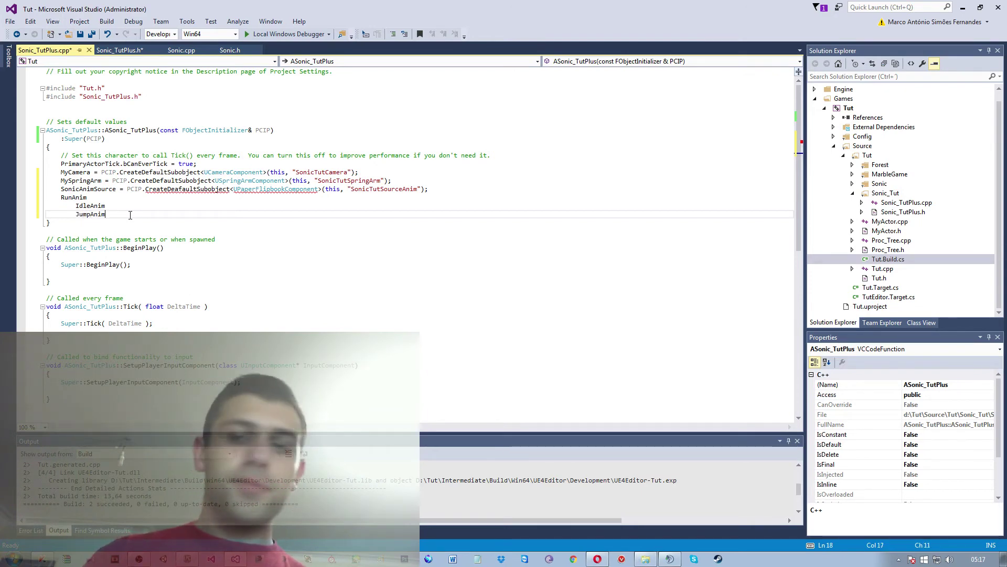
key(Up)
key(Up)
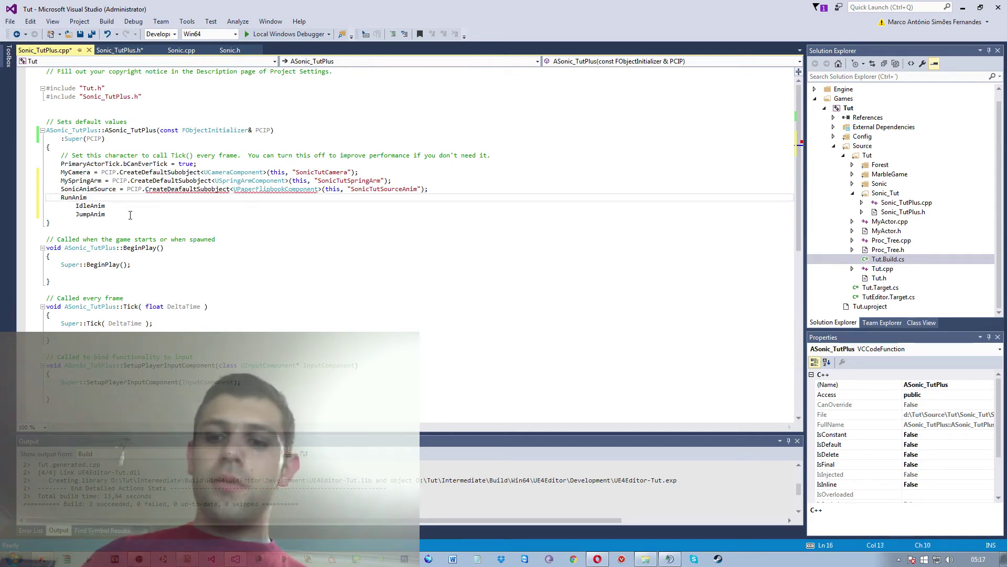
- Initialise RunAnim with PCIP.CreateDefaultSubobject as a flipbook named "TutRun"
text( = PCIP)
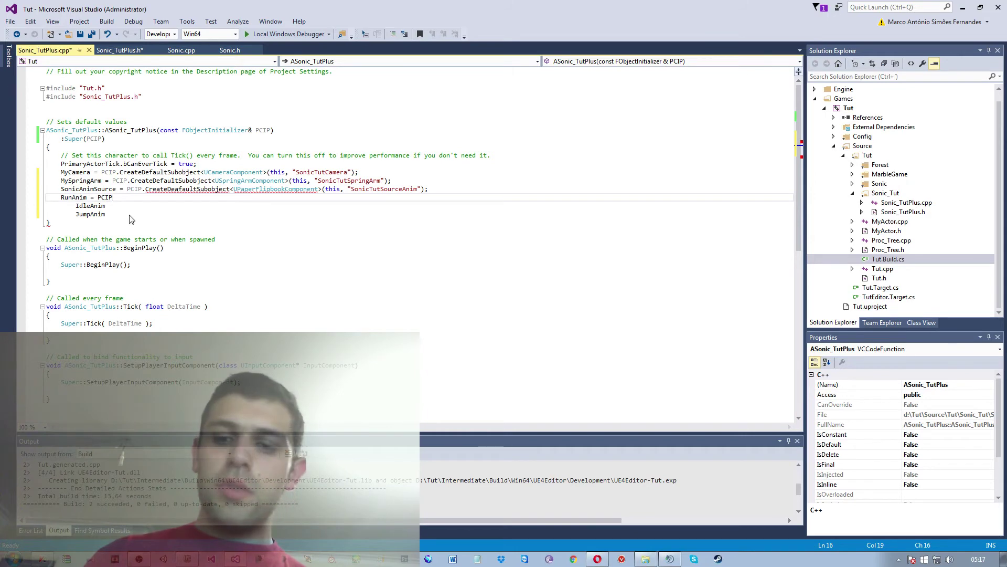
text(.Create)
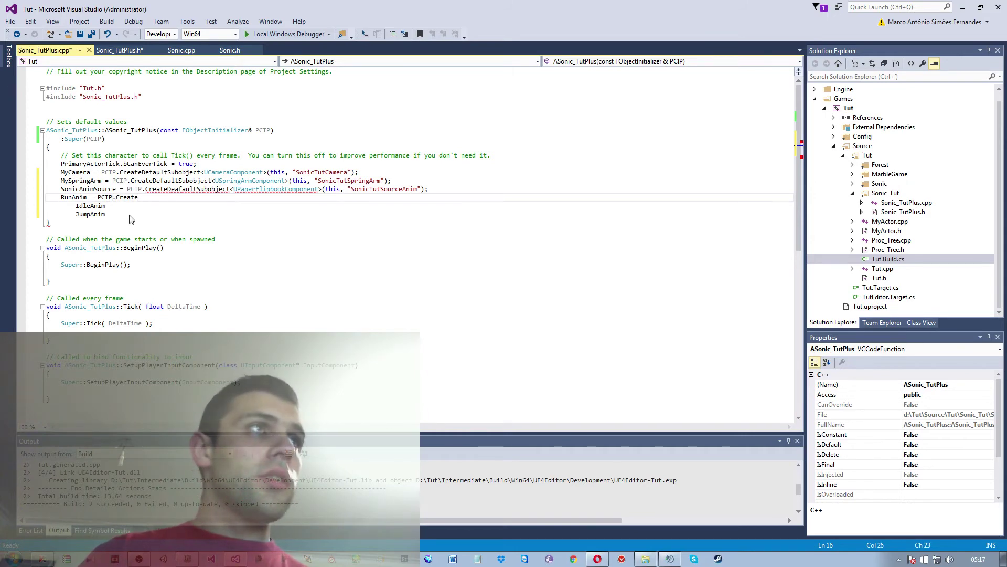
text(Deaf)
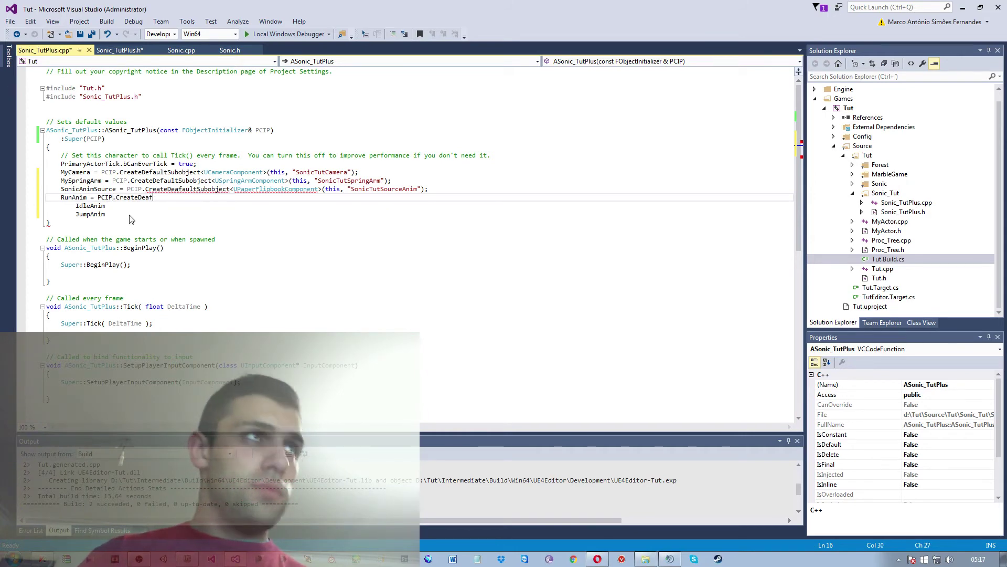
text(aault)
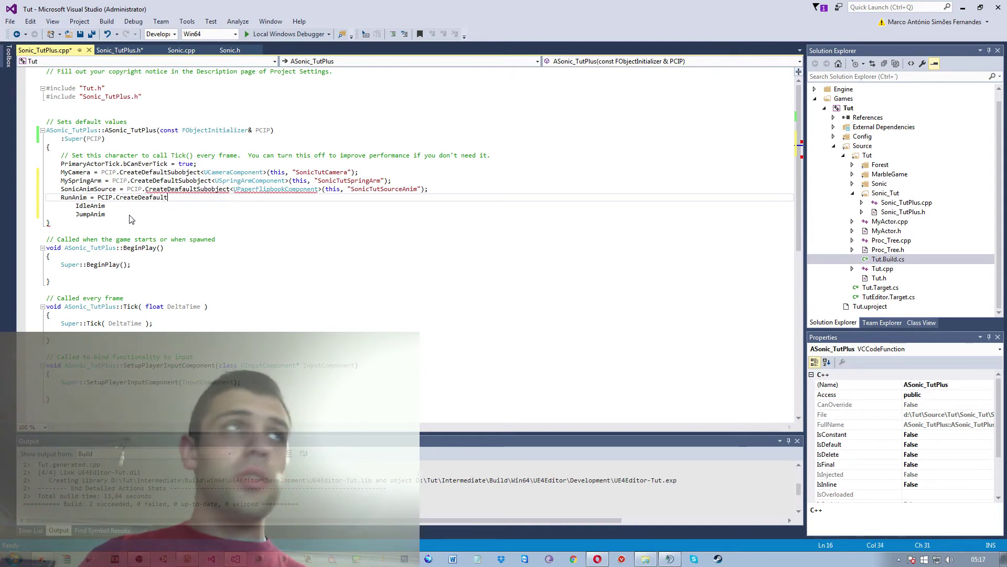
key(Tab)
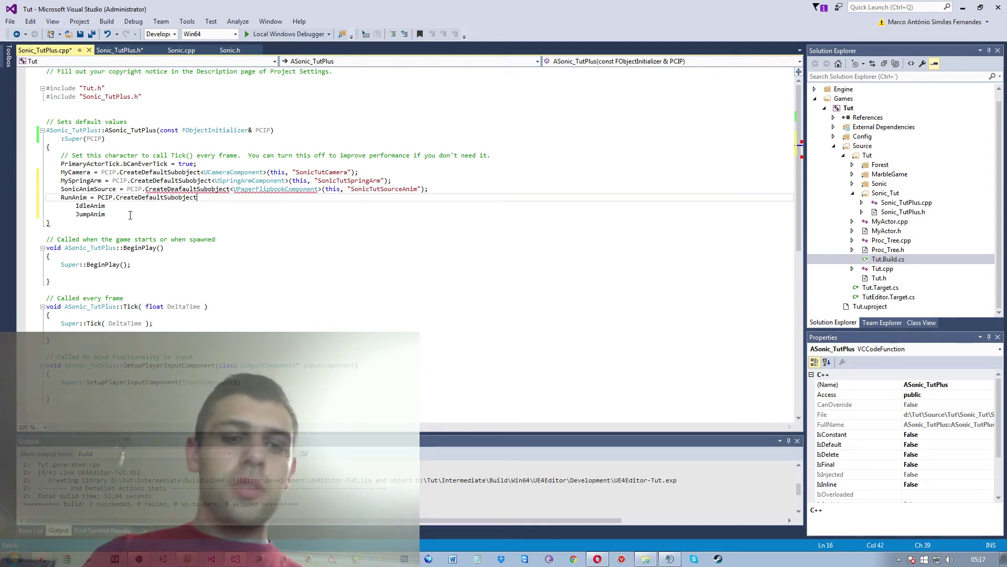
key(Left)
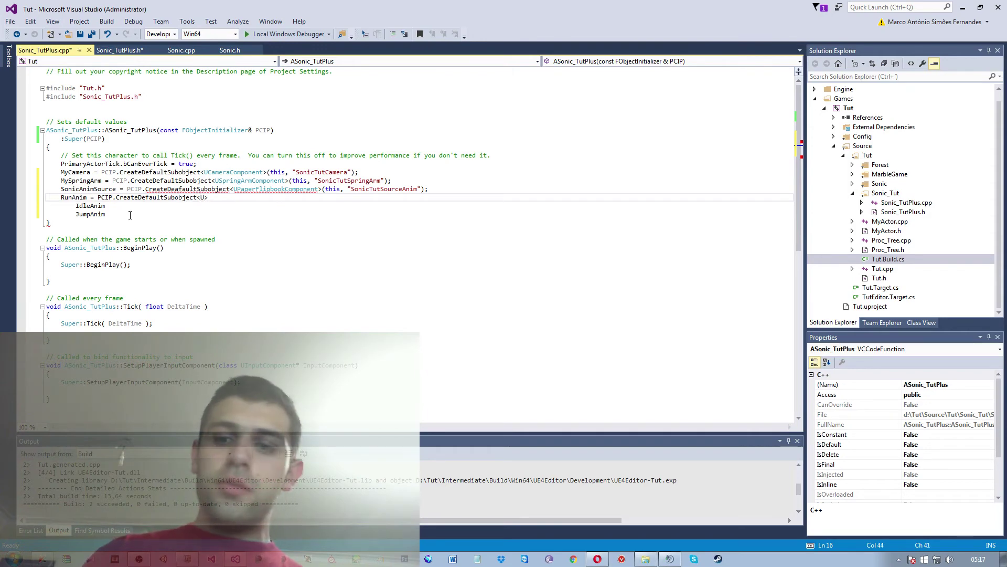
text(erFli)
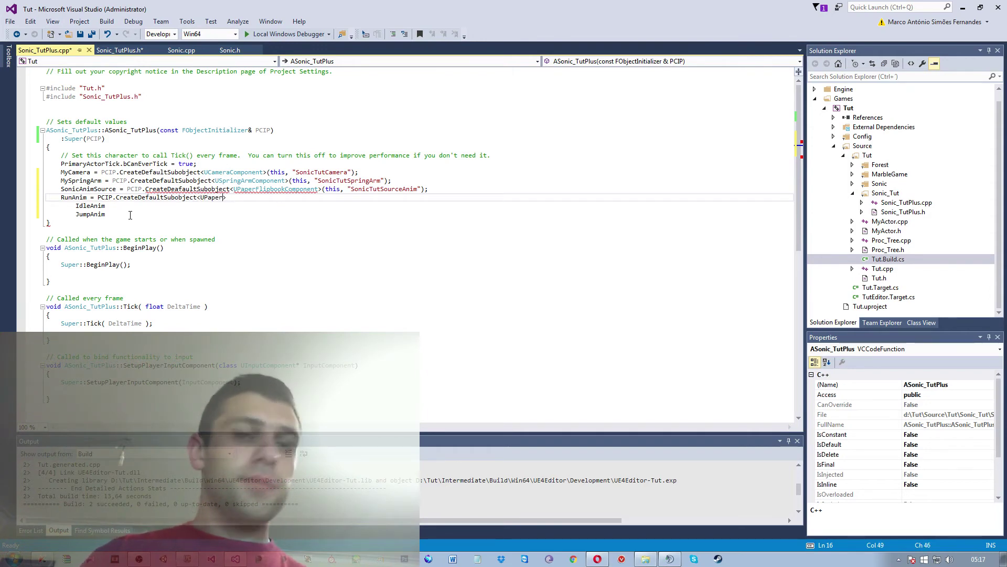
text(p)
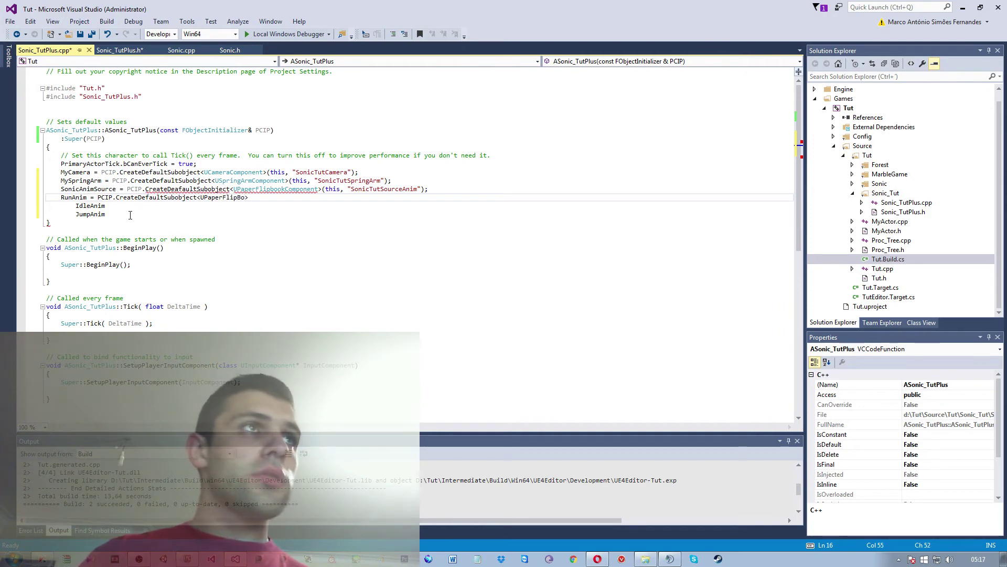
text(boo)
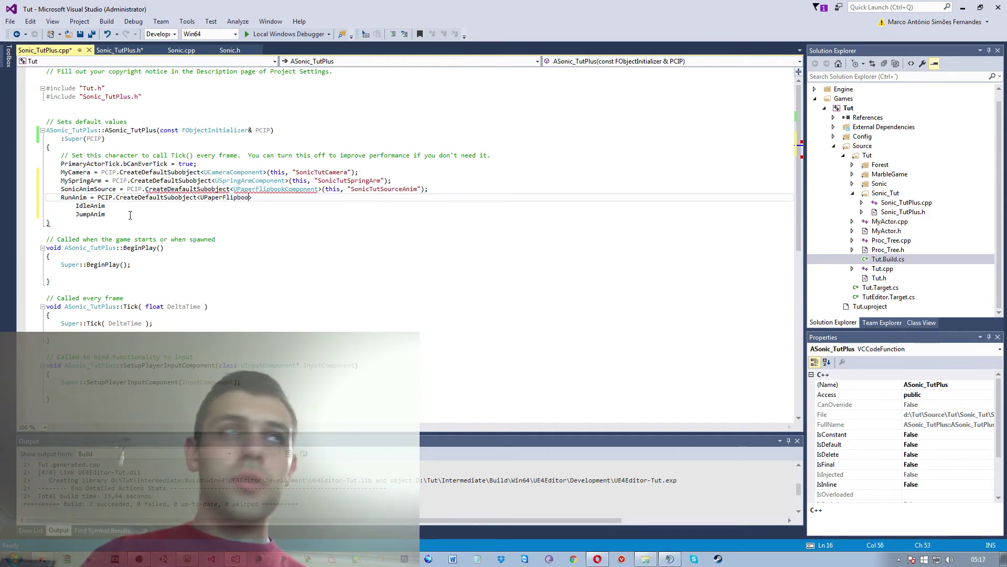
text(k>)
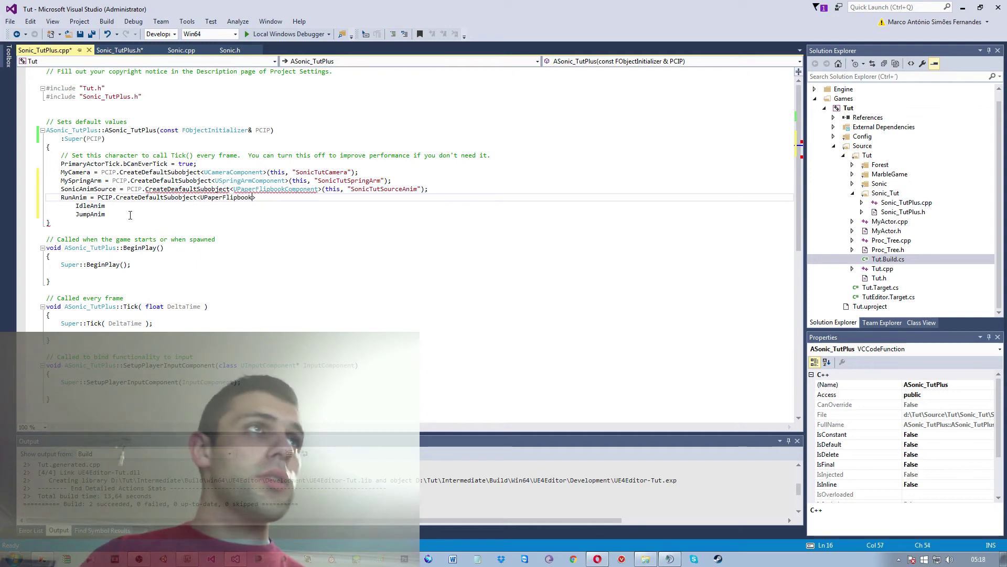
text(())
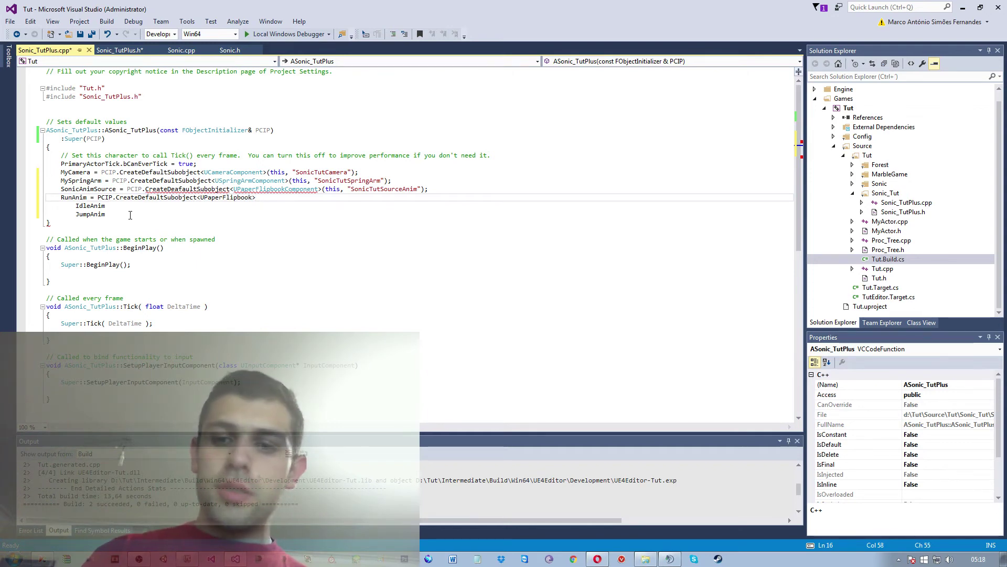
text(;)
key(Left)
key(Left)
key(Left)
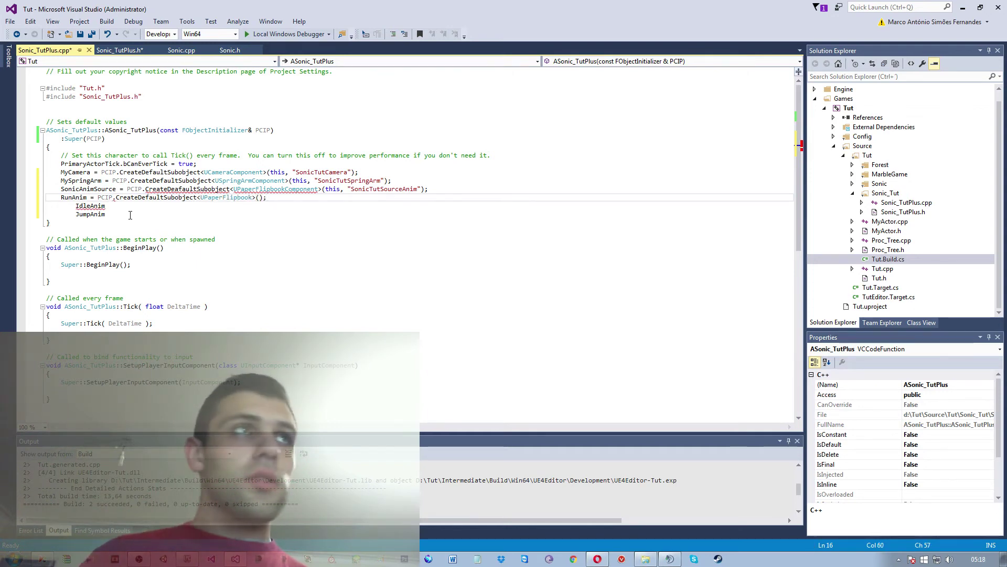
text(this, ")
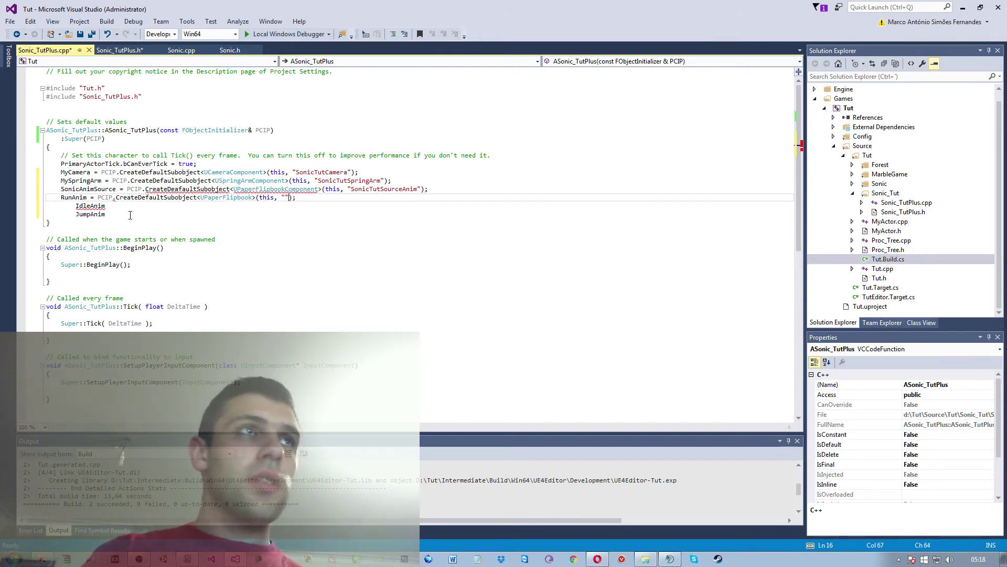
key(Left)
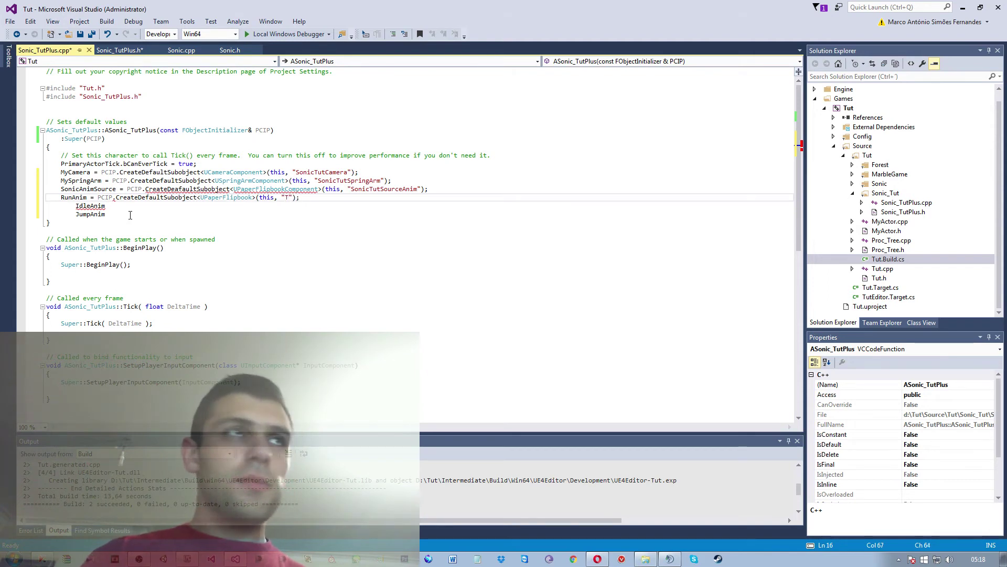
text(tR)
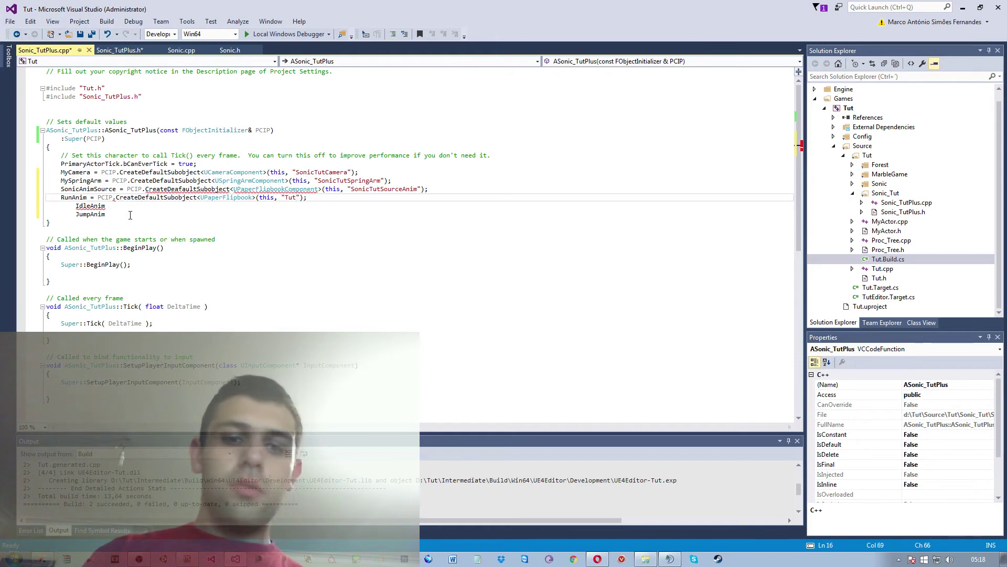
text(un)
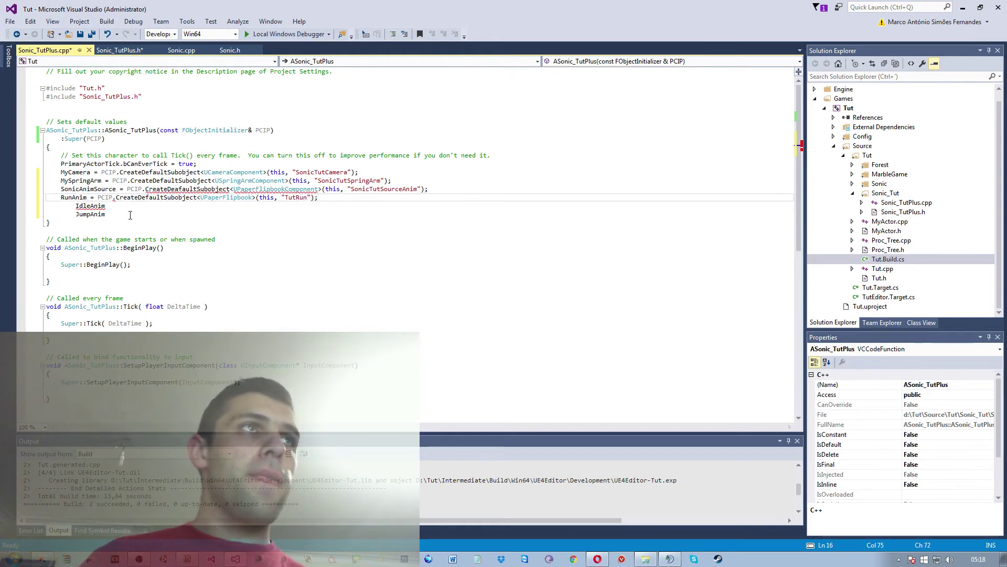
- Copy the RunAnim initialiser onto the IdleAnim and JumpAnim lines and start renaming them
drag(318, 198, 94, 198)
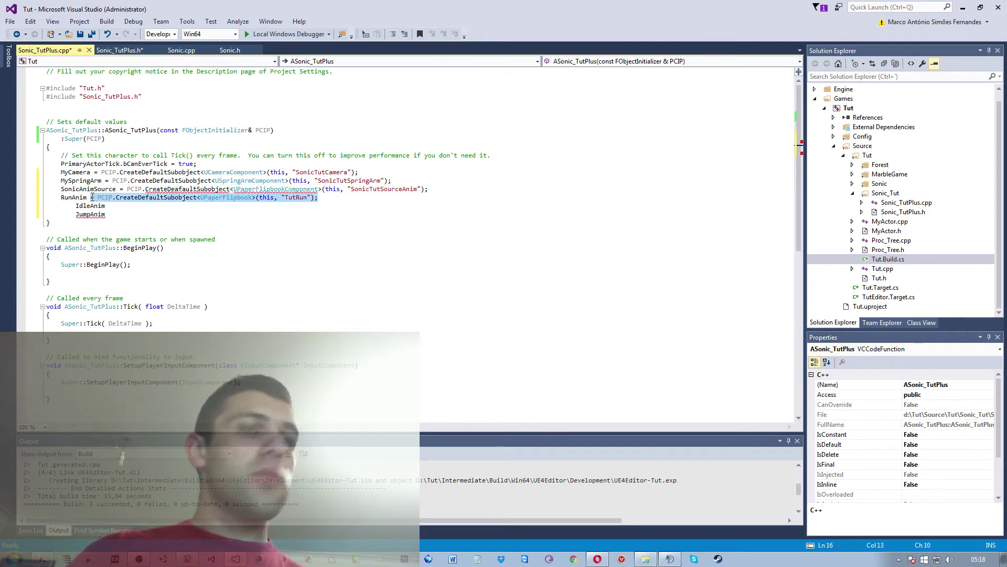
click(116, 204)
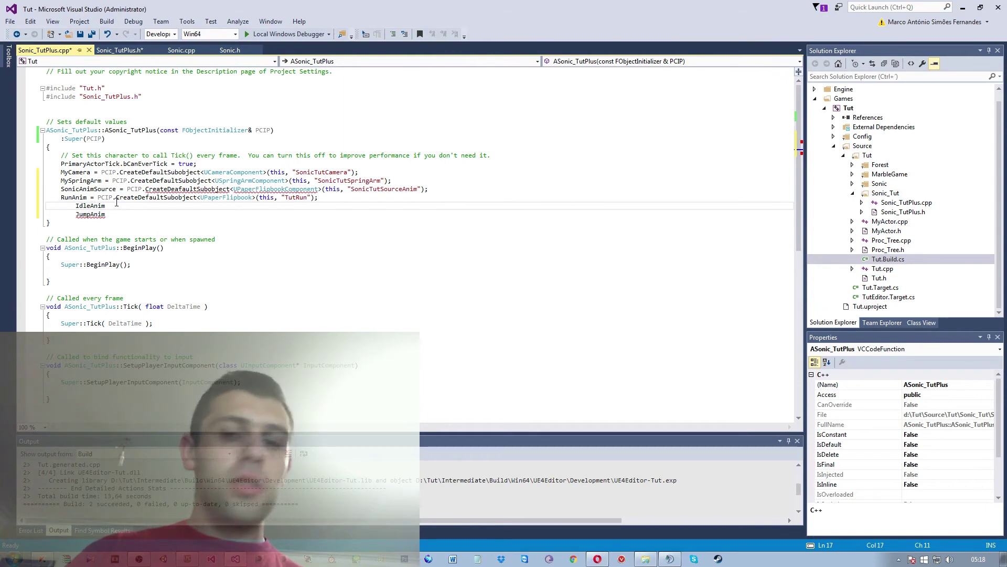
text(= PCIP.CreateDefaultSubobject<UPaperFlipbook>(this, "TutRun");)
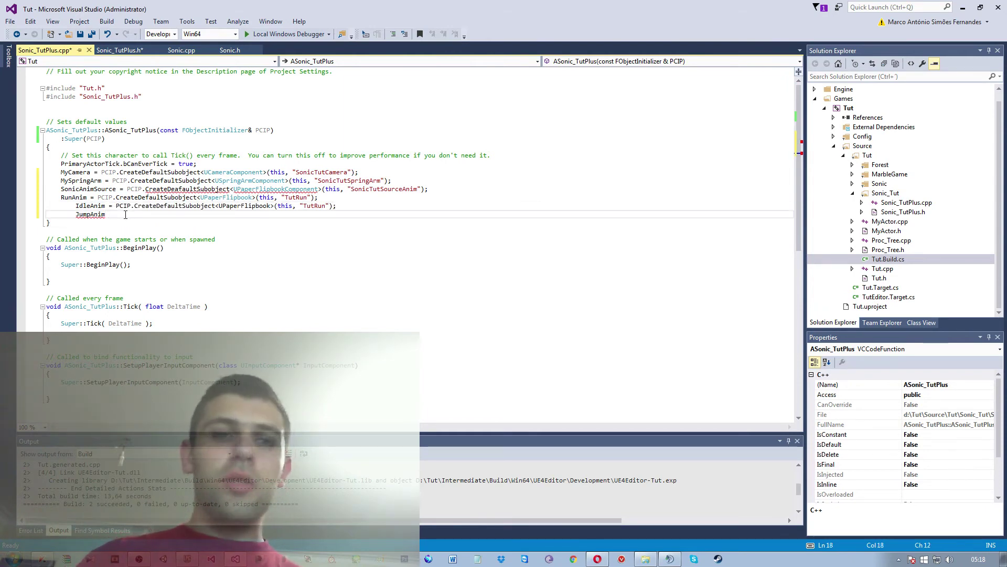
text(= PCIP.CreateDefaultSubobject<UPaperFlipbook>(this, "TutRun");)
key(Up)
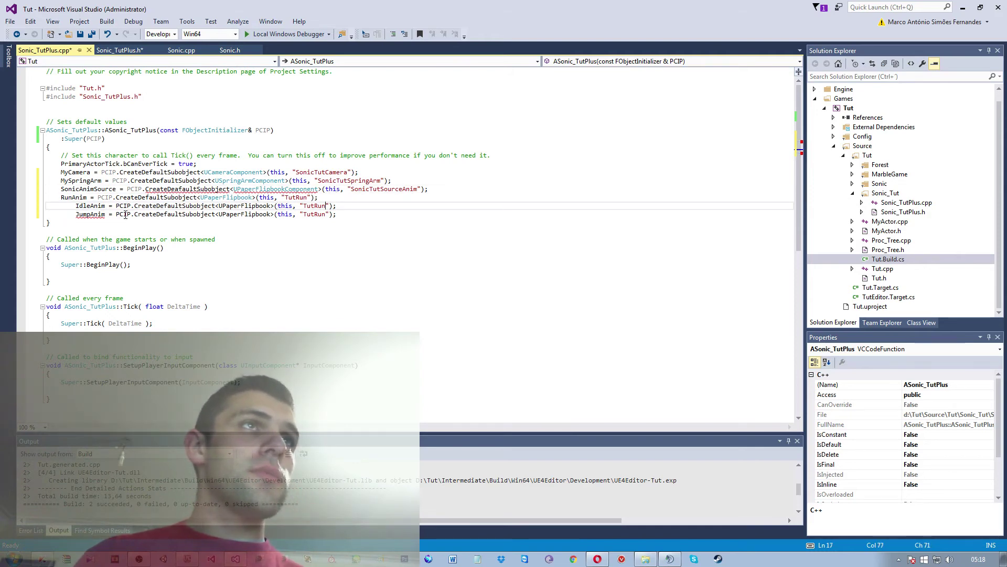
key(BackSpace)
key(BackSpace)
key(BackSpace)
text(Ju)
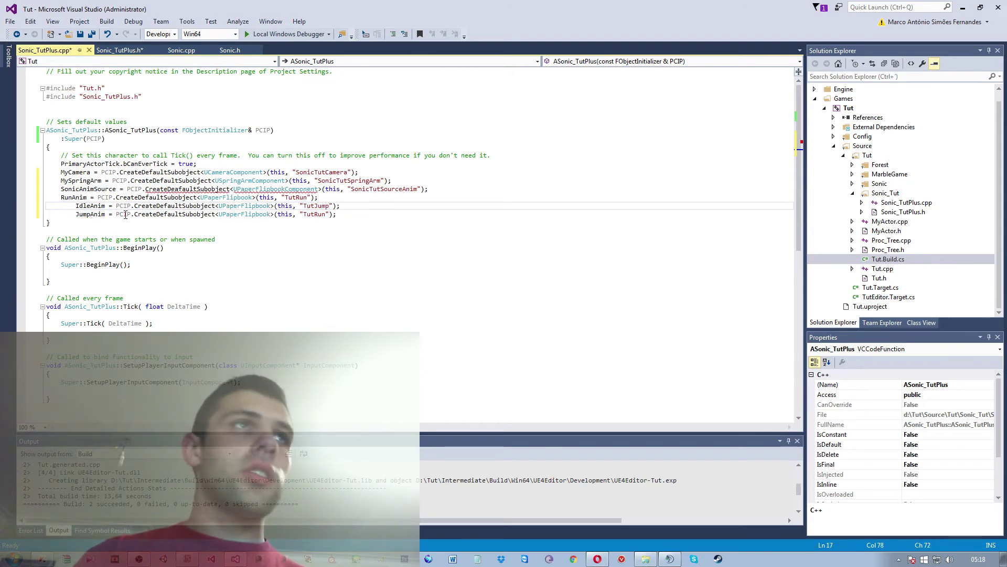
text(mp)
key(Down)
key(BackSpace)
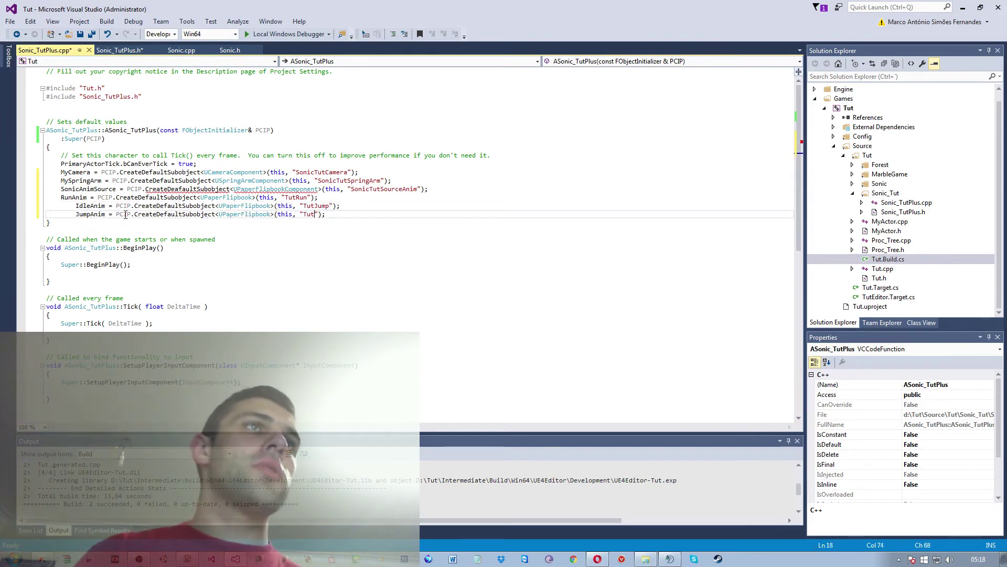
key(BackSpace)
key(BackSpace)
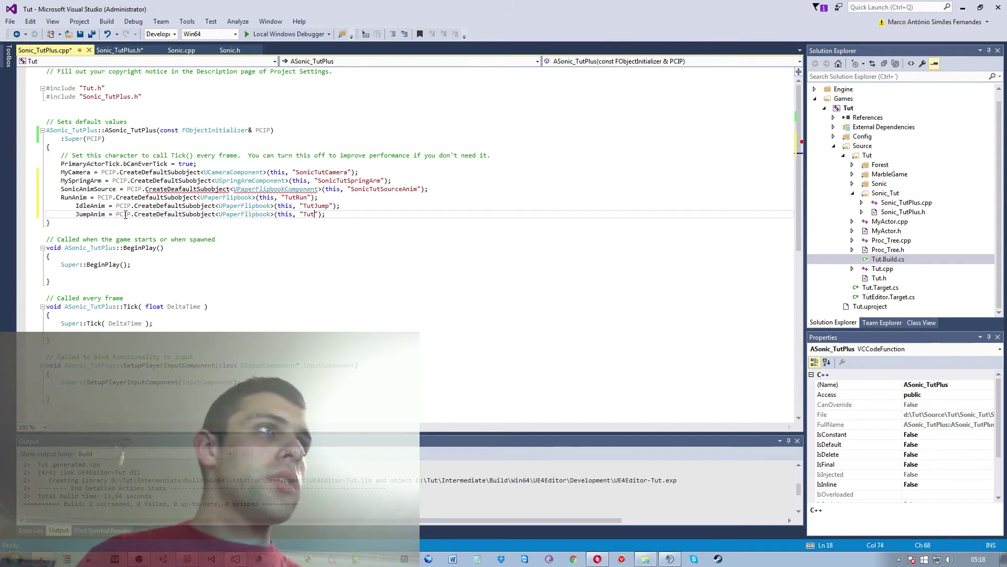
- Name the pasted flipbooks "TutIdle" and "TutJump"
key(Up)
key(Right)
key(Right)
key(Right)
key(BackSpace)
key(BackSpace)
text(Idle)
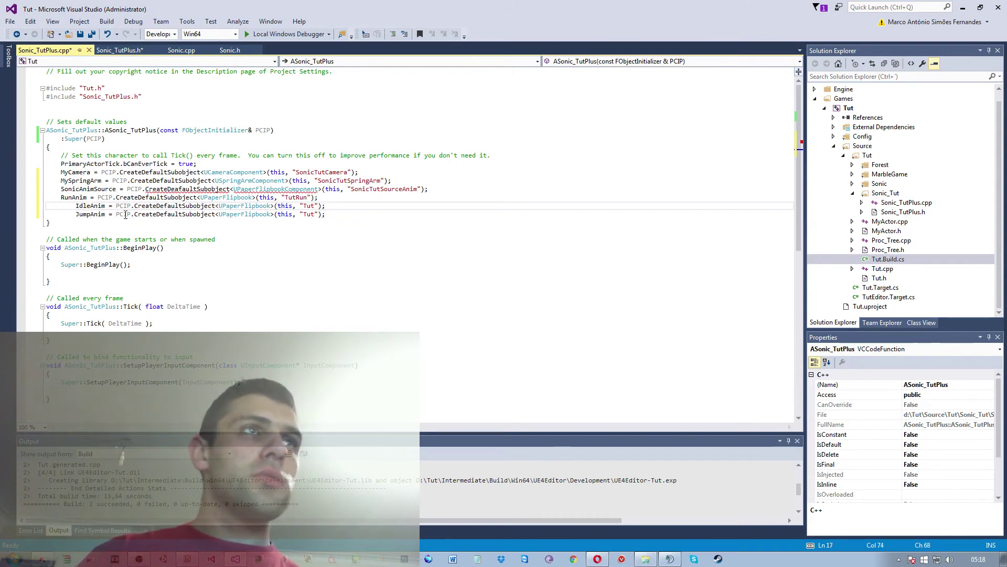
key(Down)
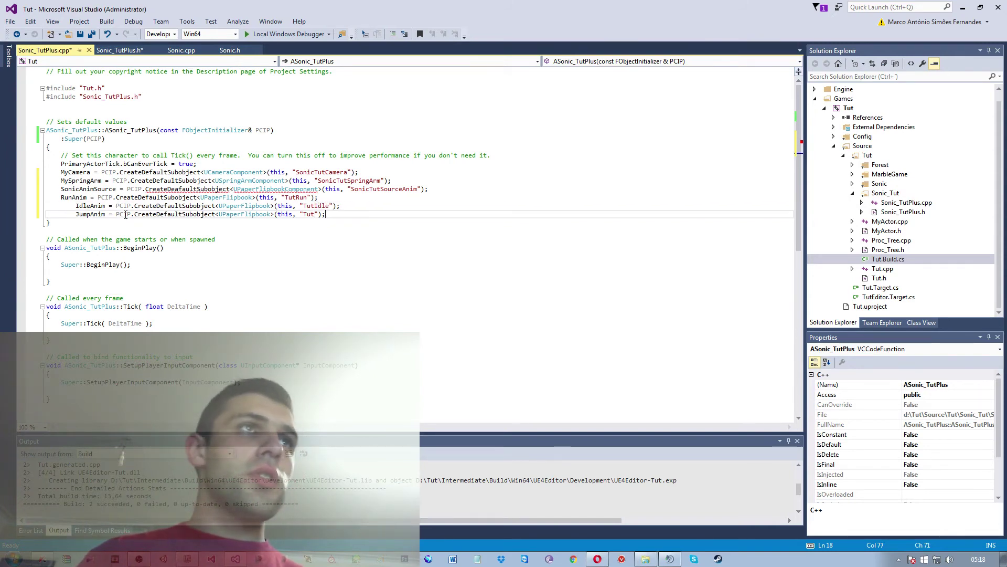
key(Left)
key(Left)
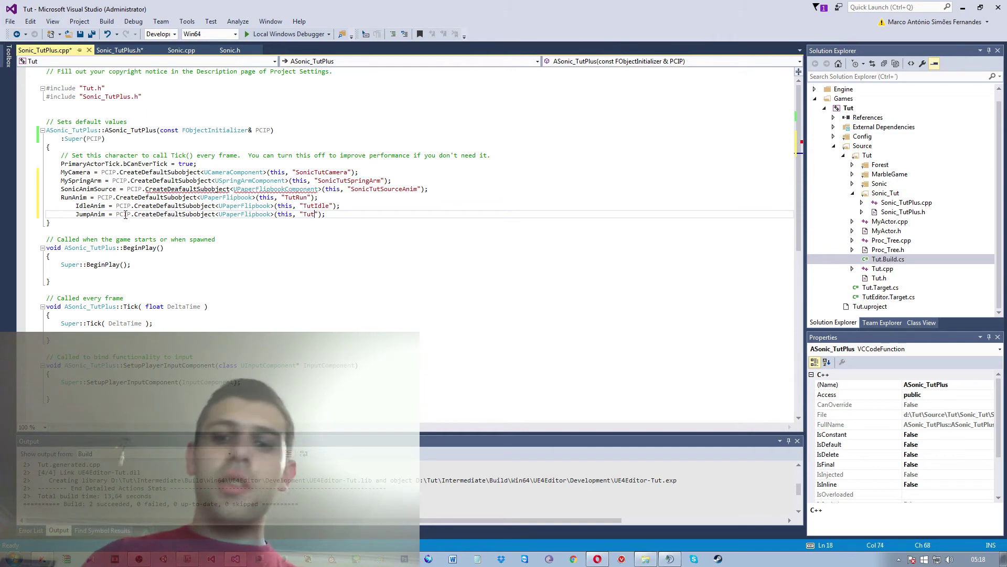
text(jump)
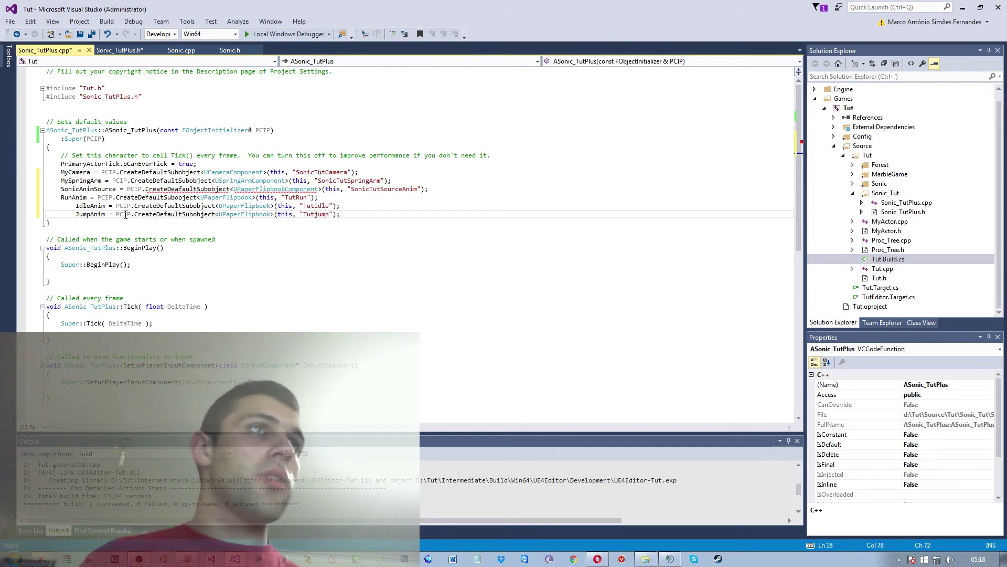
key(BackSpace)
text(J)
key(Right)
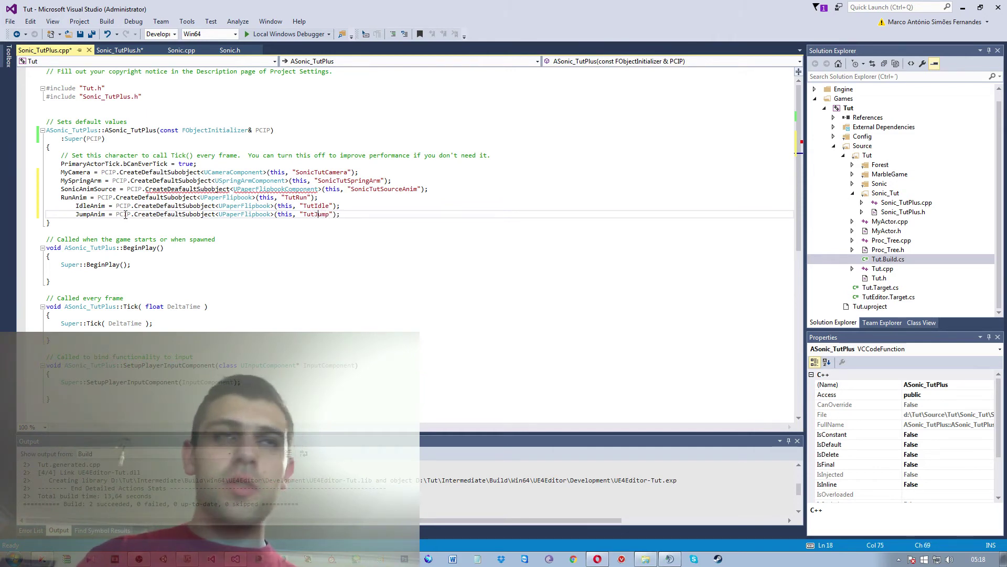
key(Right)
key(Right)
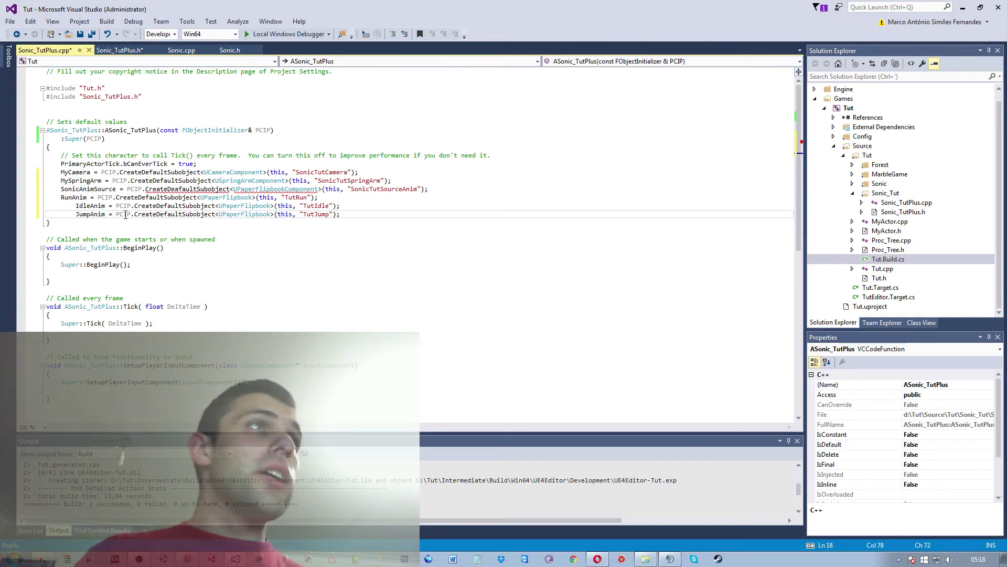
- Remove the extra indentation before IdleAnim and JumpAnim, then add a new line below
key(ctrl+Left)
key(ctrl+Left)
key(ctrl+Left)
key(Up)
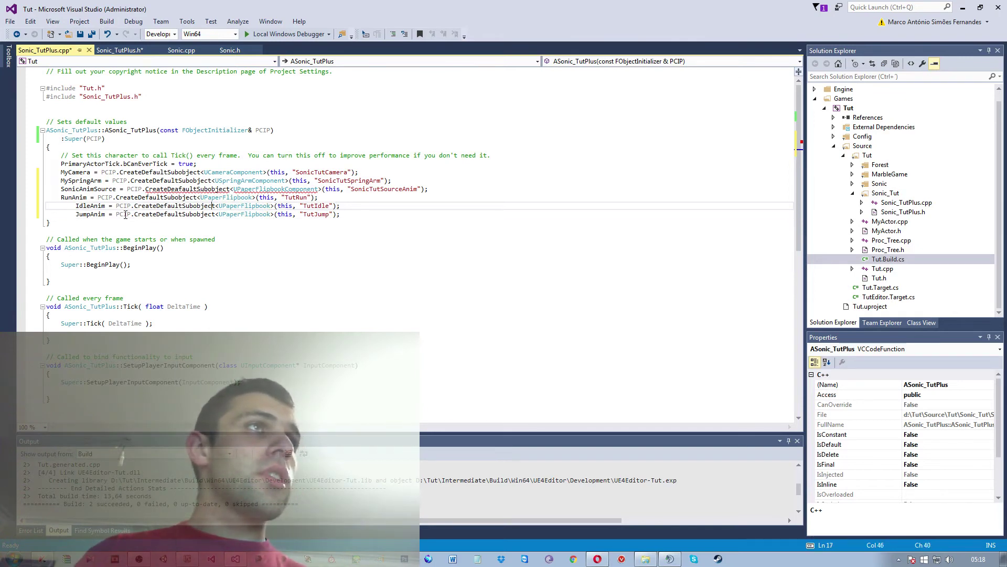
key(ctrl+Left)
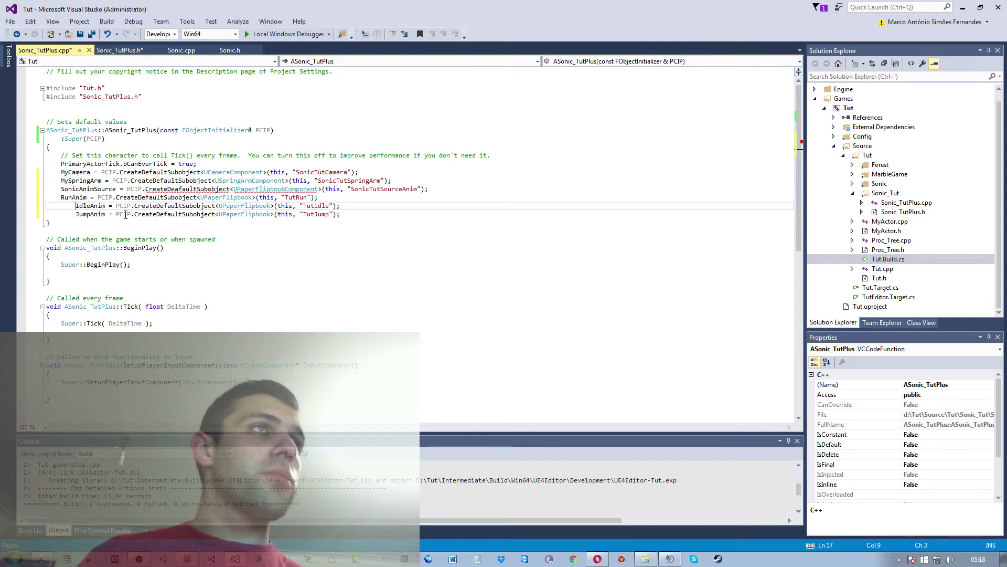
key(BackSpace)
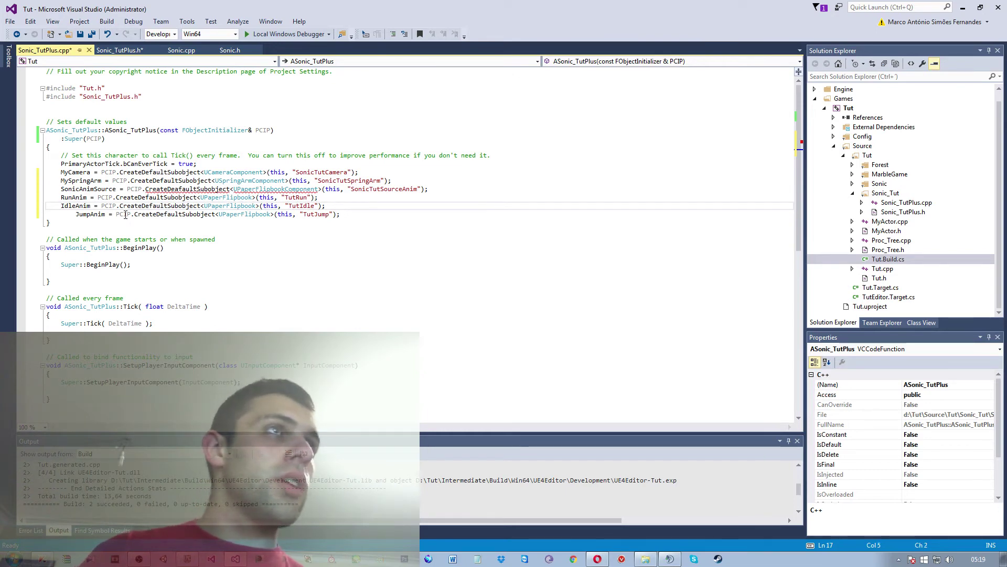
key(Down)
key(BackSpace)
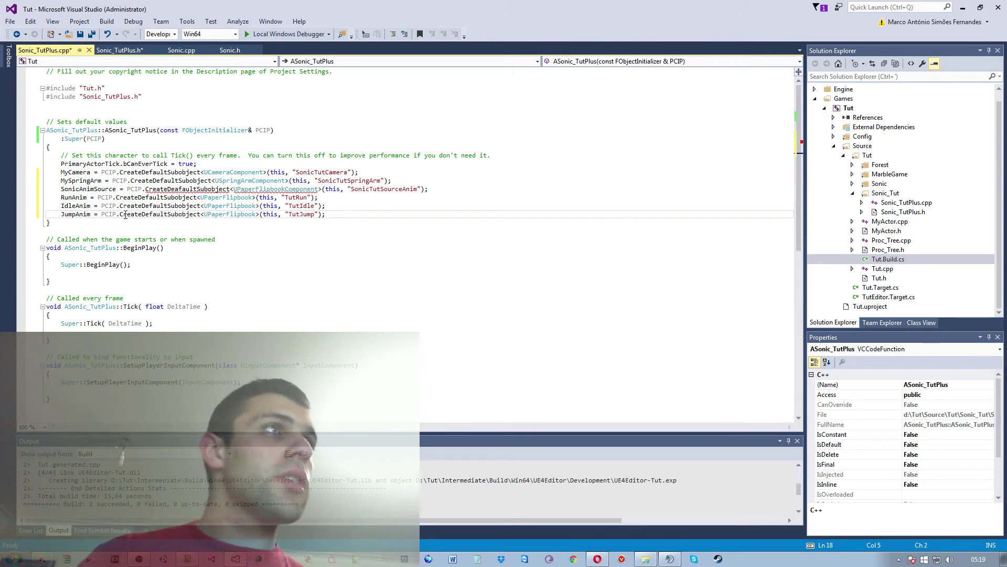
key(End)
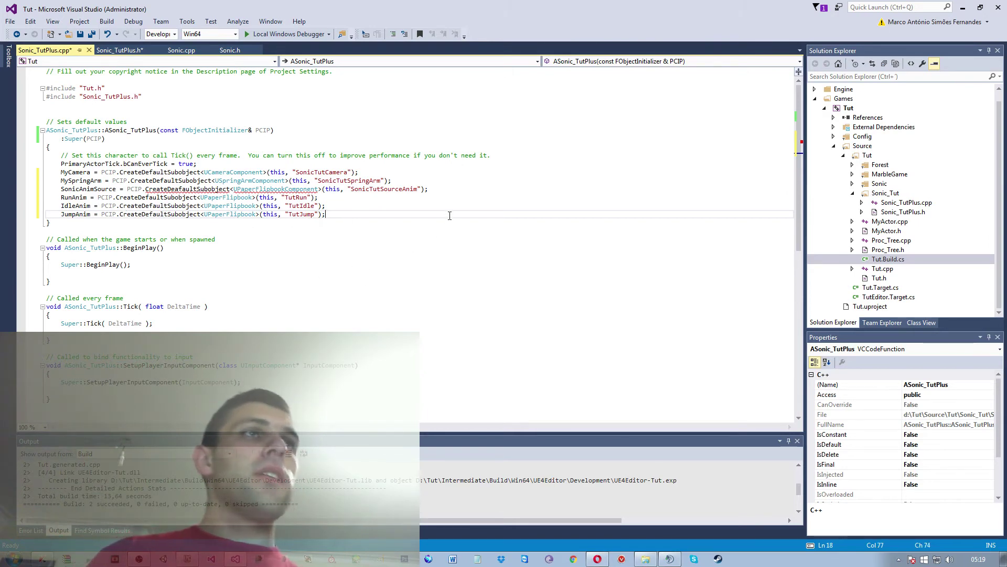
key(Return)
key(Return)
text(SonicA)
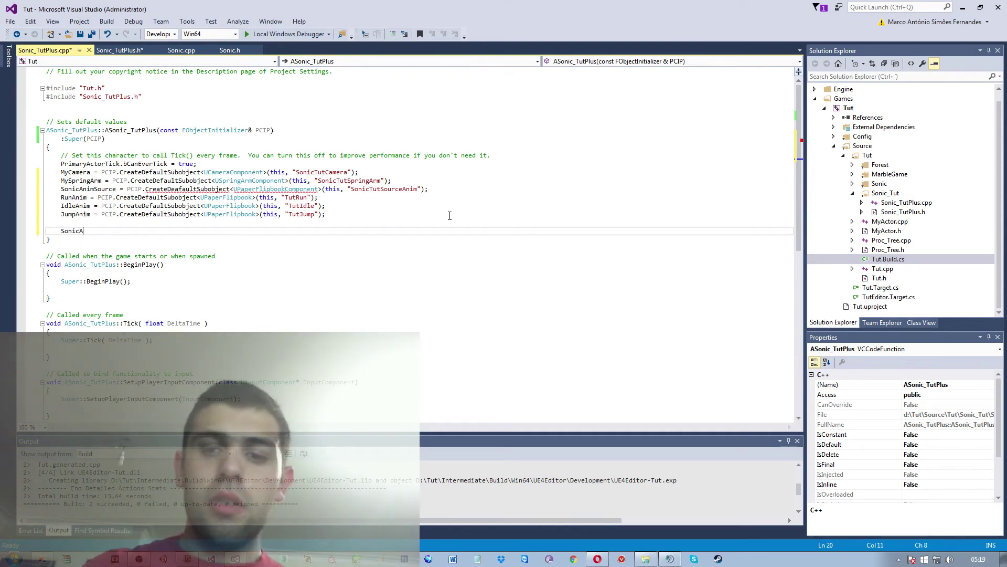
- Add SonicAnimSource->AttachTo(RootComponent); and start the next line
text(nims)
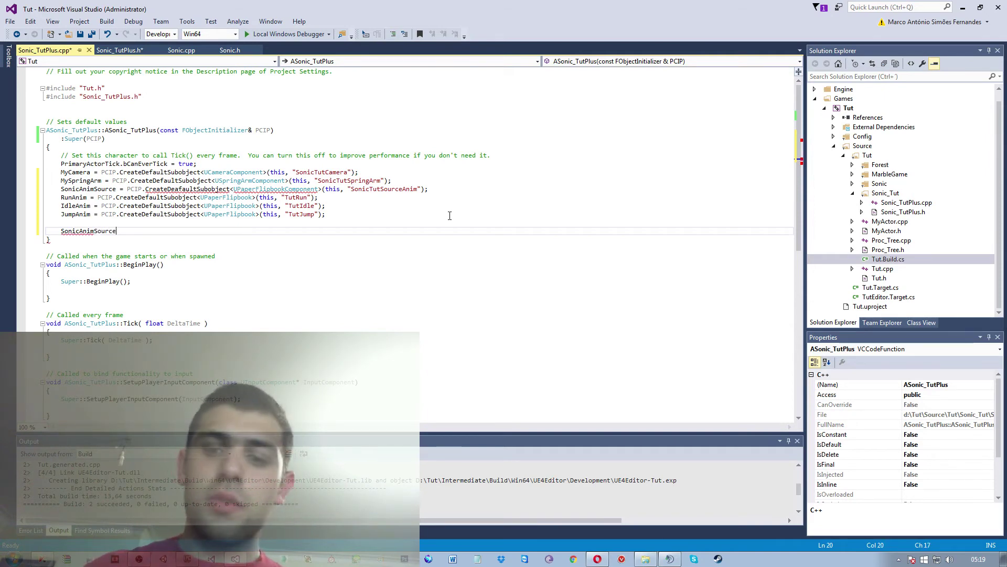
text(->)
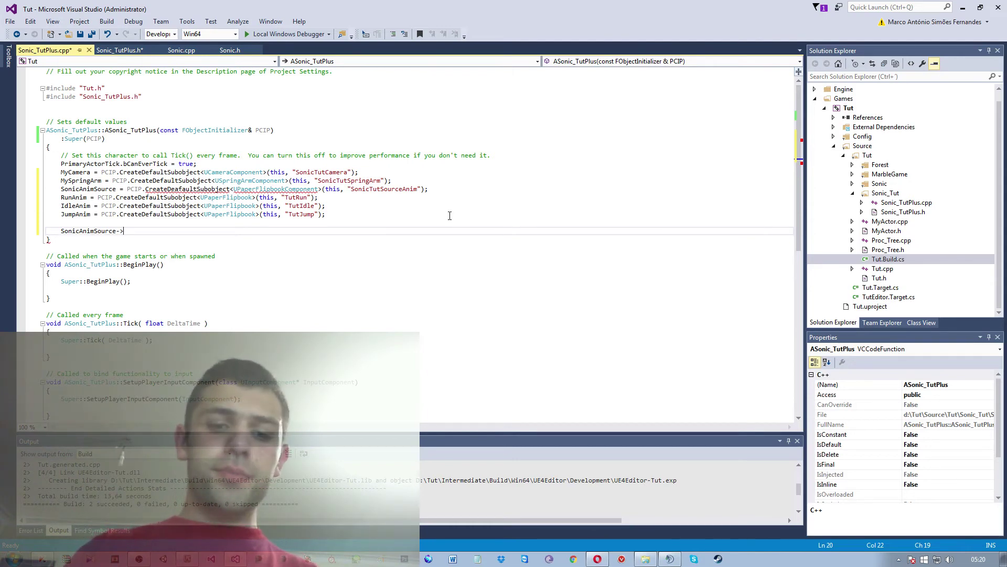
text(att)
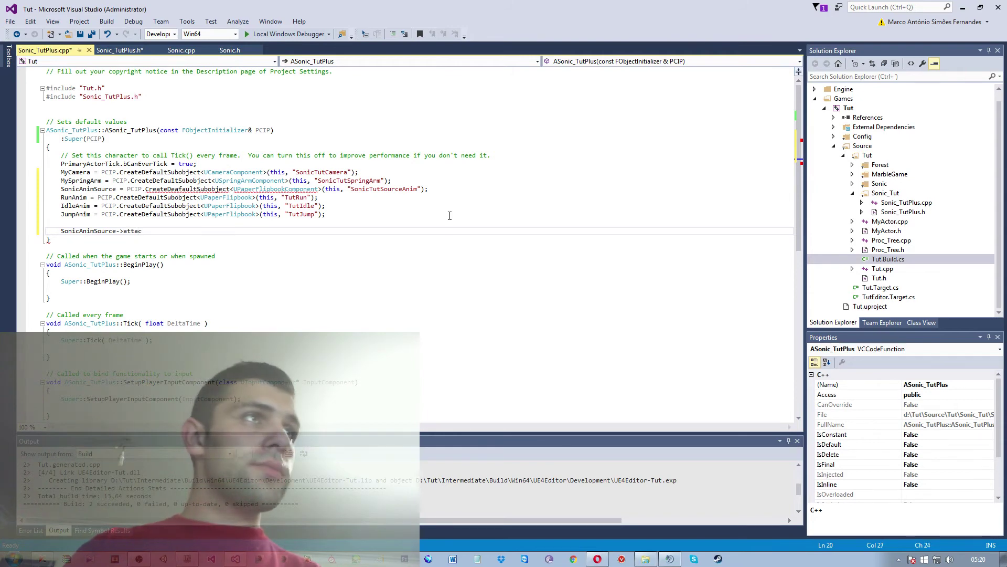
text(achTo)
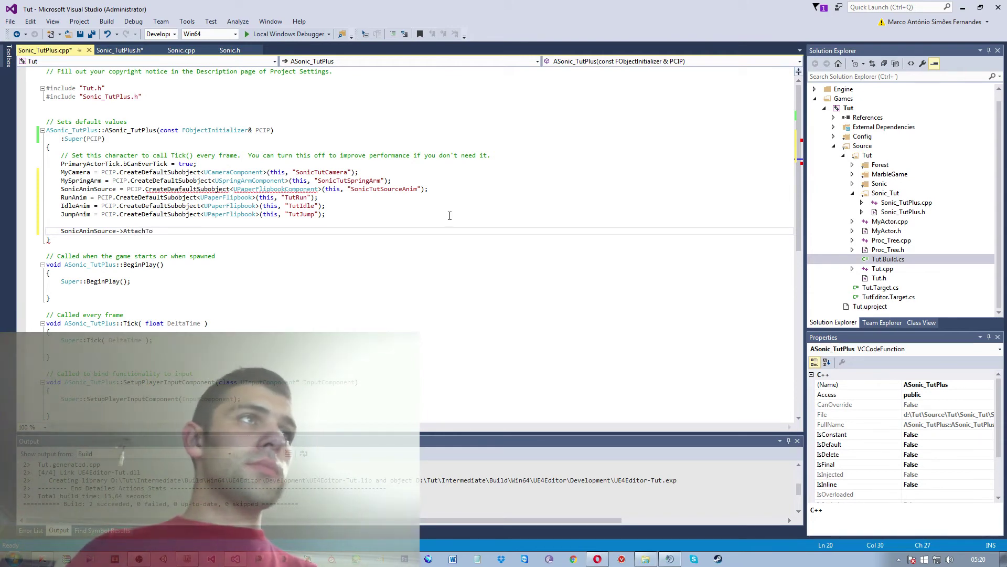
text(())
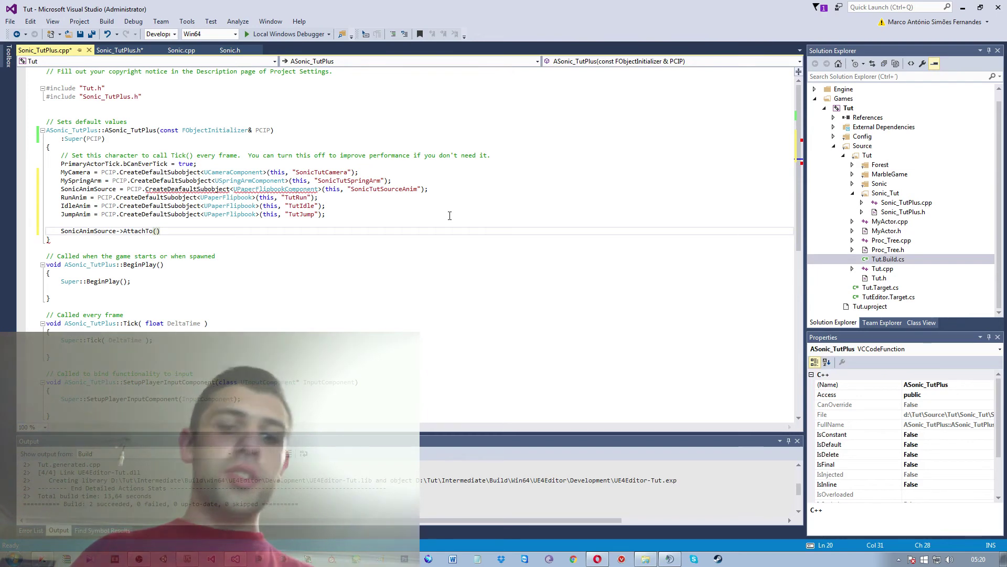
key(Left)
text(Root)
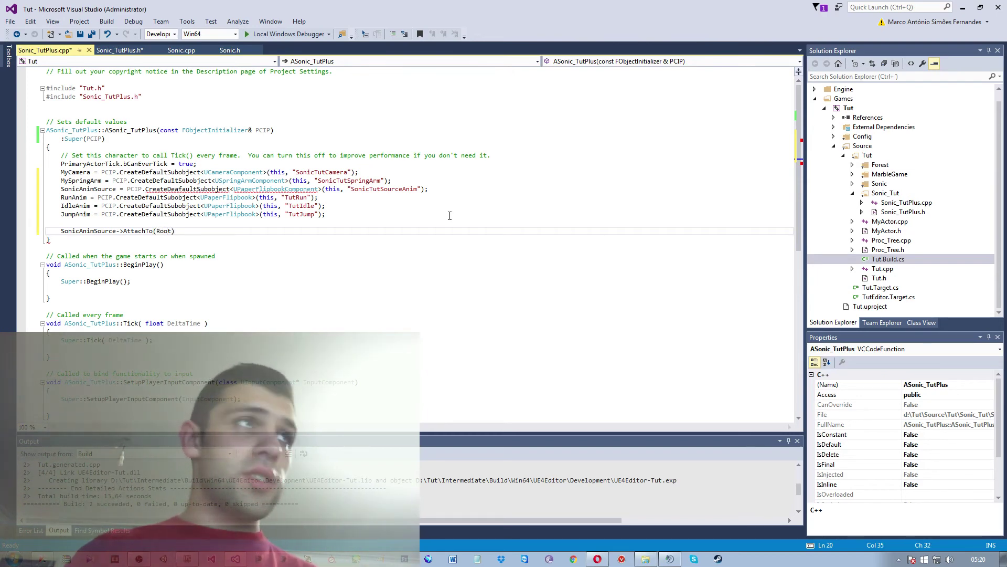
text(Compo)
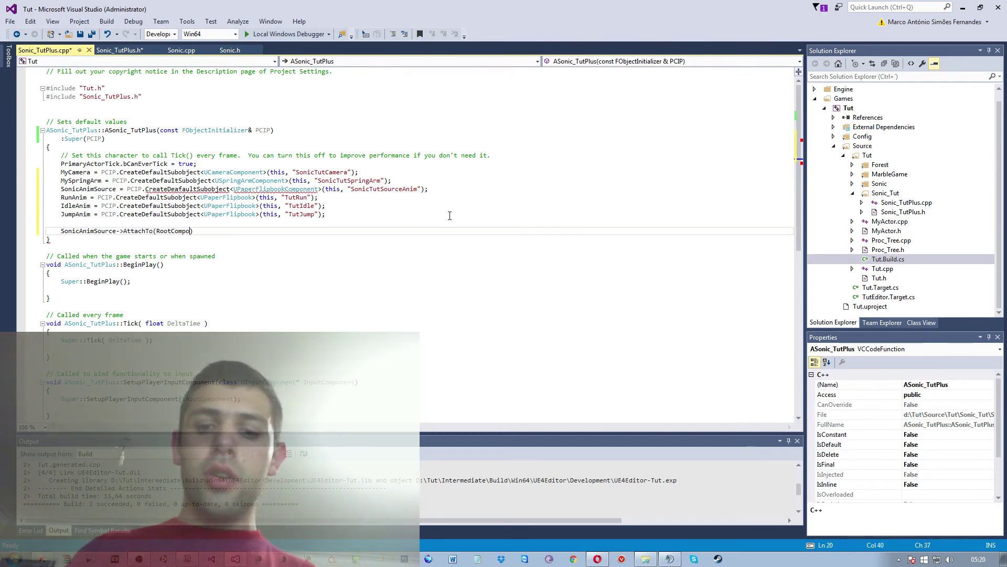
text(nent)
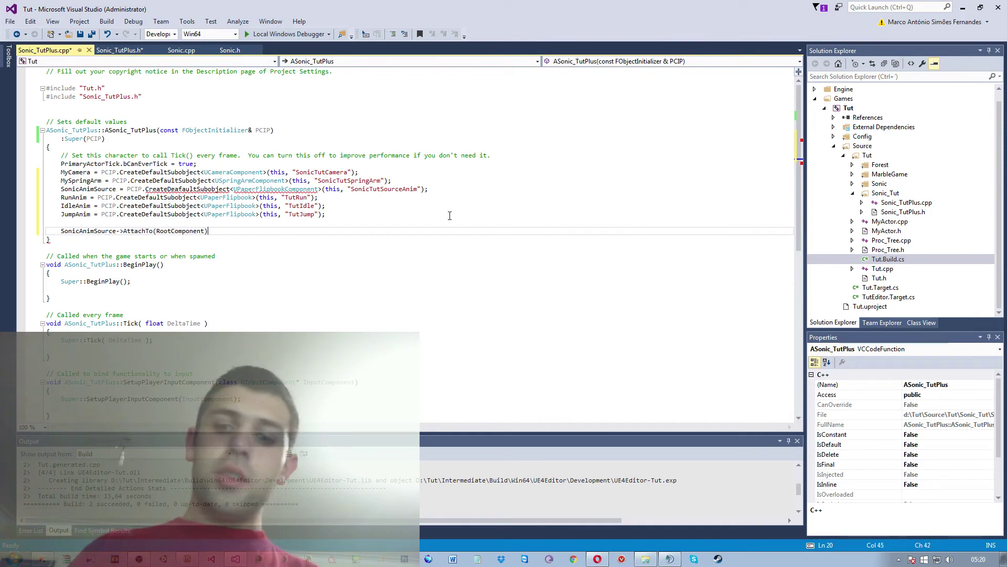
key(Return)
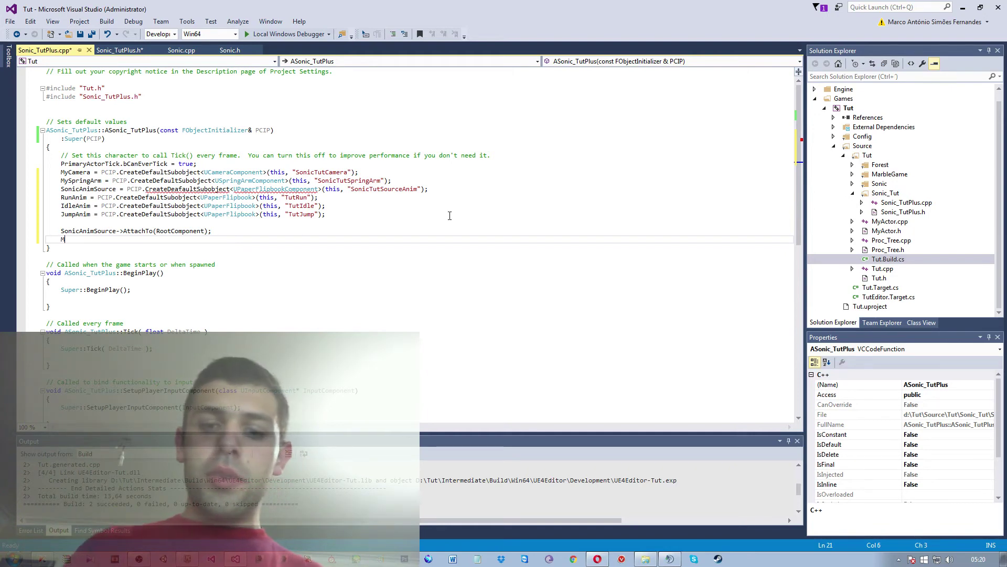
- Attach MySpringArm to RootComponent, then begin the MyCamera->AttachTo line
text(MySpringArm->Attact)
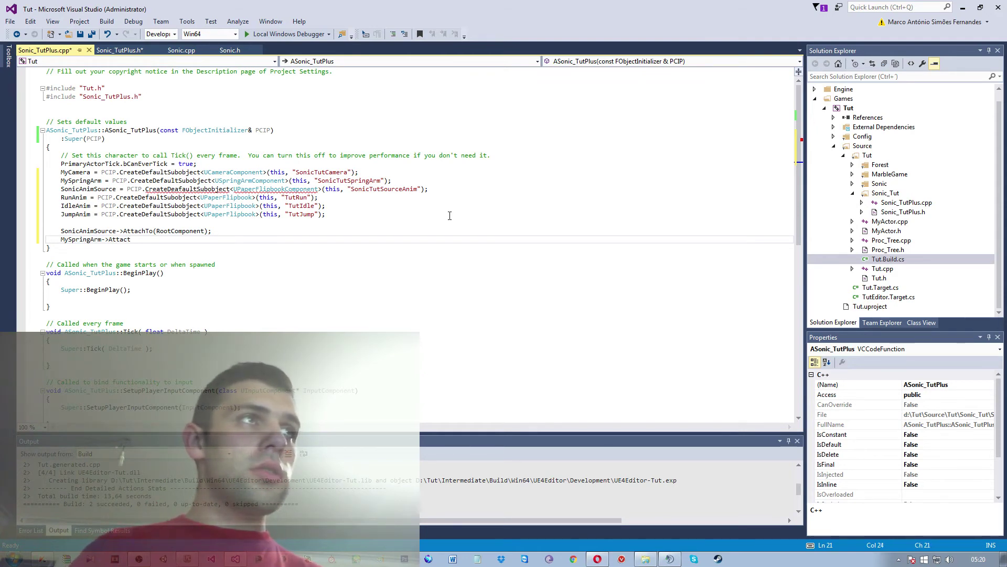
key(BackSpace)
text(hTo)
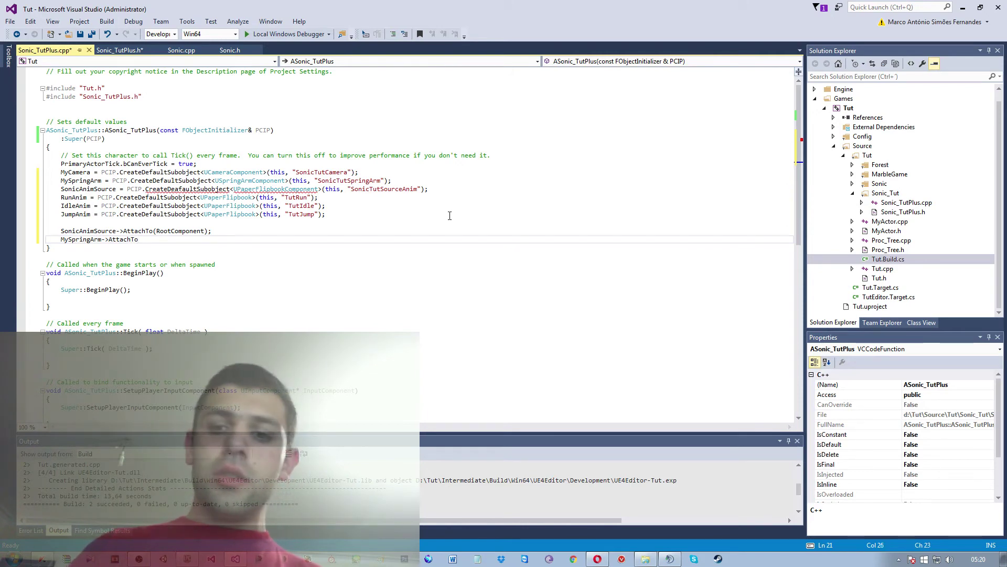
text(())
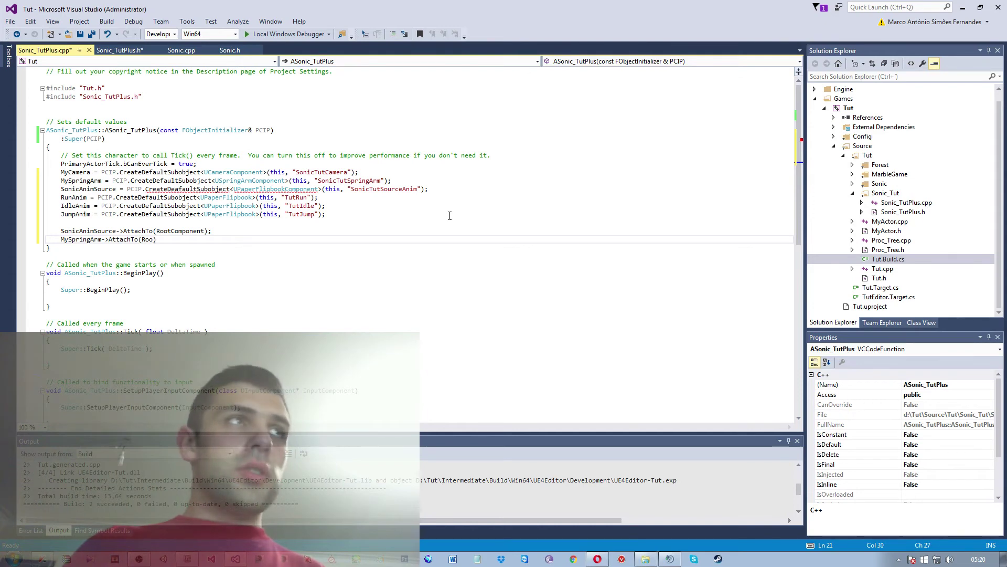
text(tComponent)
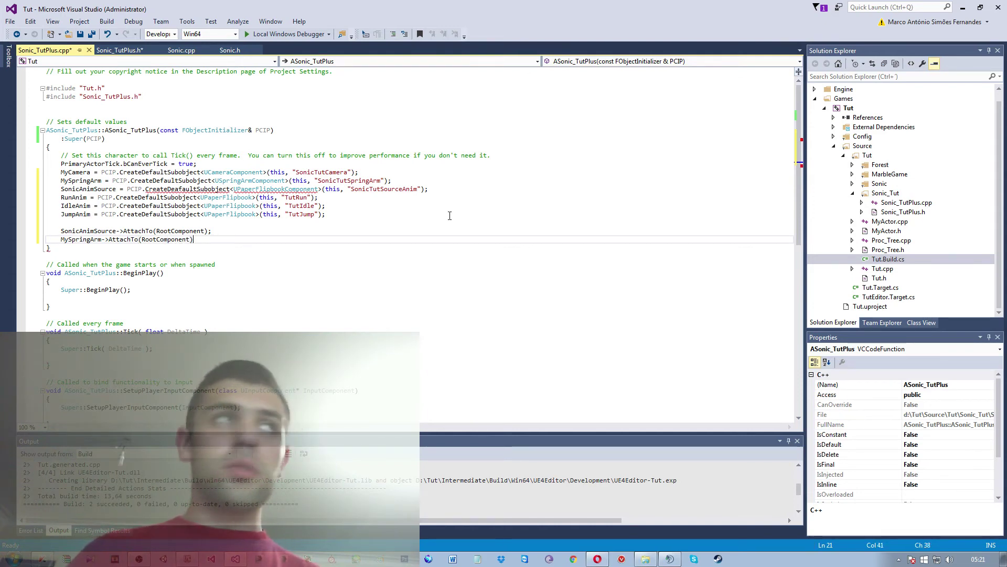
key(Return)
text(MyCam)
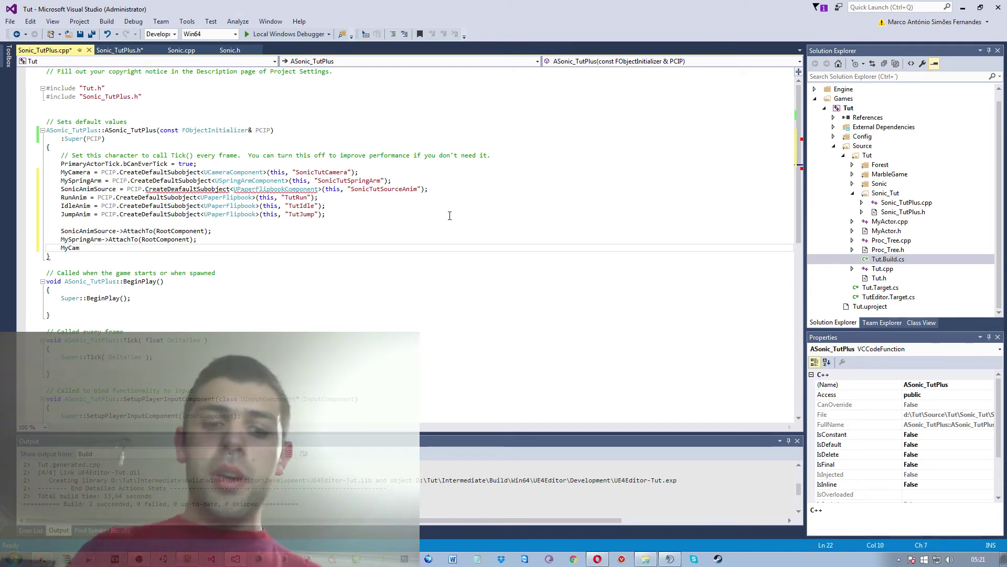
text(era->A)
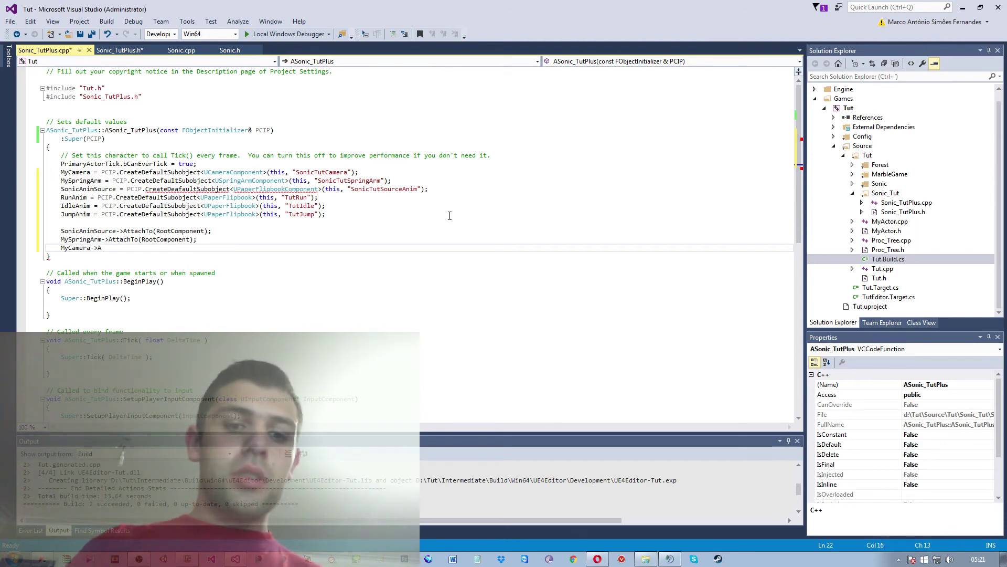
text(ttachTo(RootComponent);)
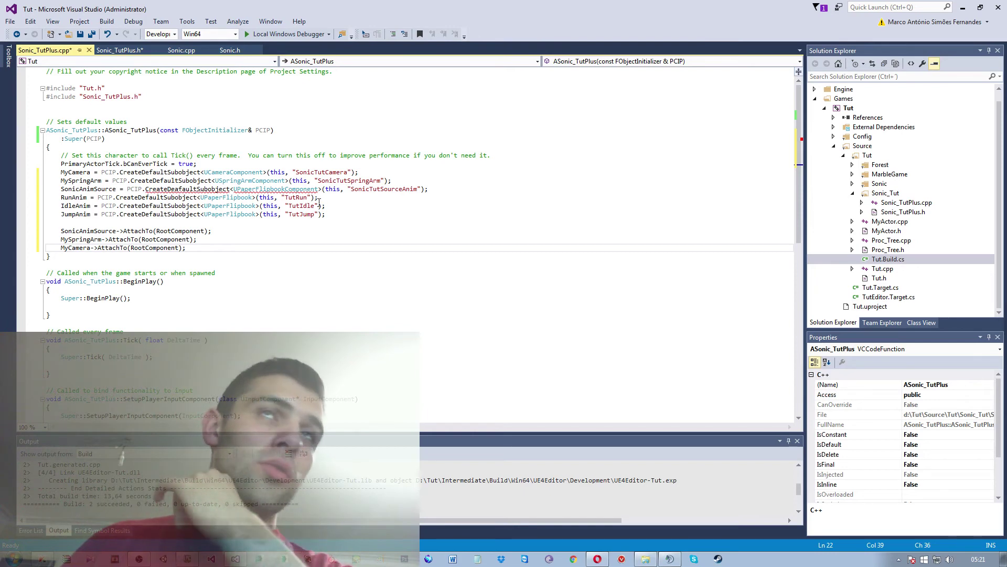
- Review the constructor's component lines and SetupPlayerInputComponent, then switch to Sonic_TutPlus.h
click(425, 184)
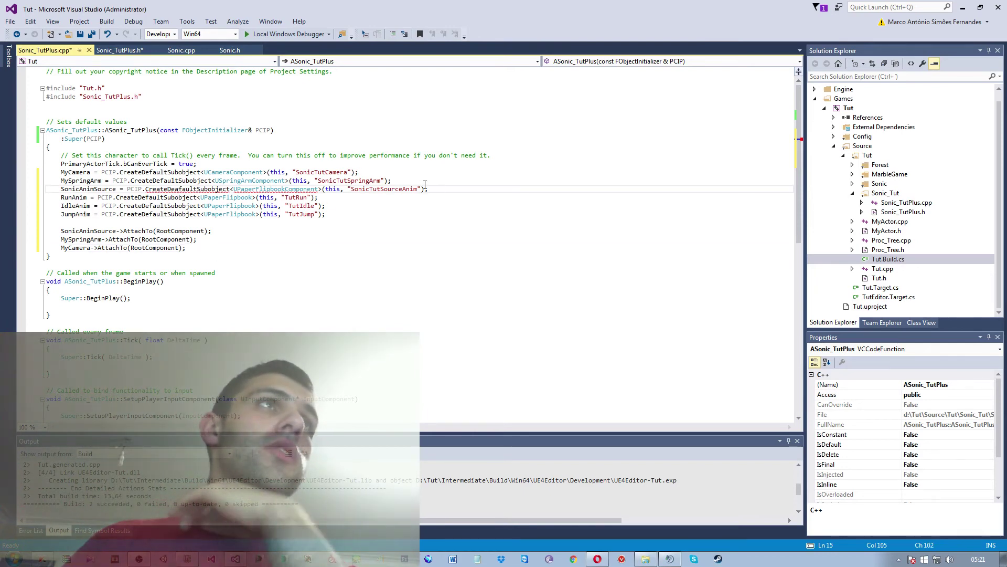
click(292, 239)
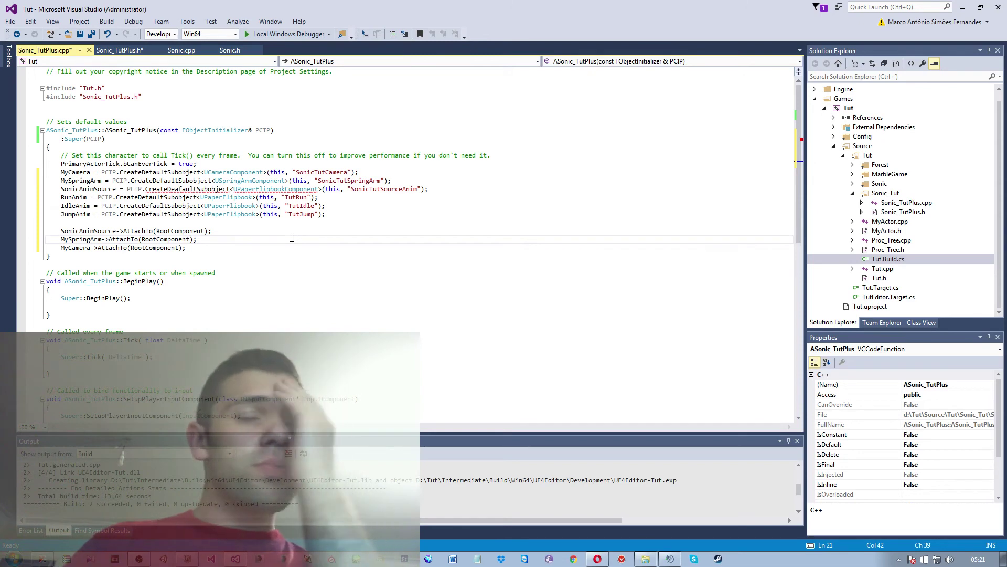
click(326, 215)
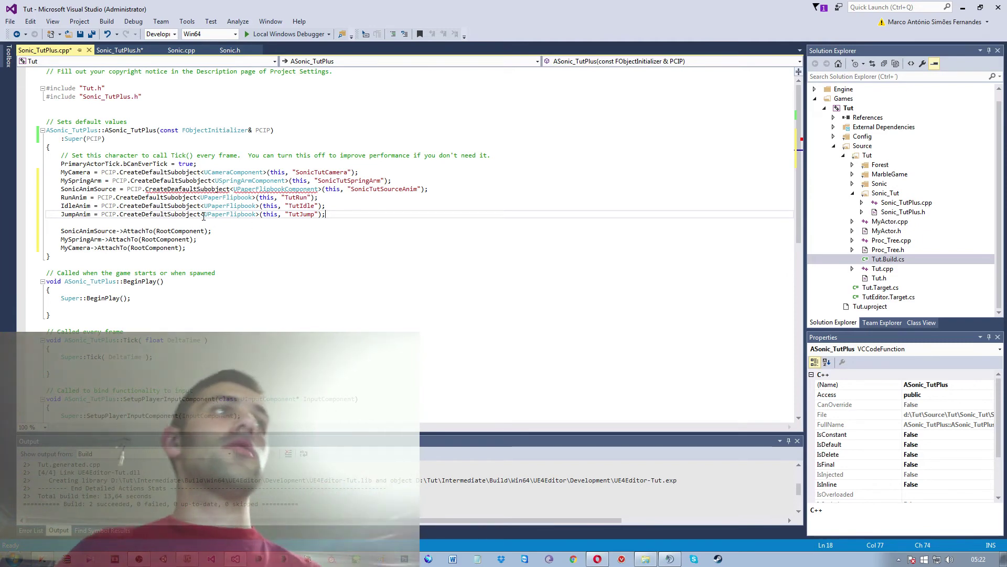
scroll(262, 239, down, 2)
scroll(262, 242, down, 2)
scroll(261, 246, up, 4)
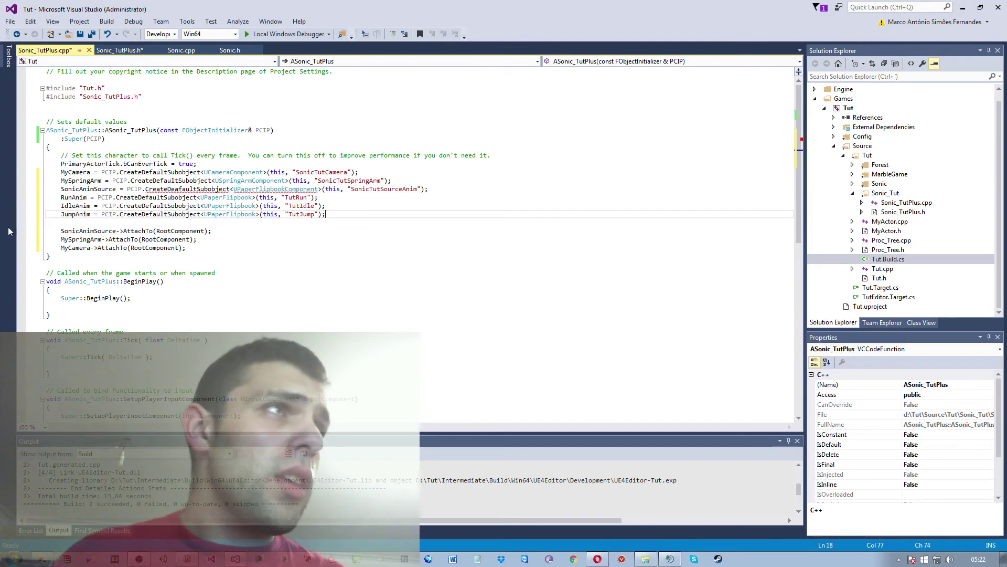
scroll(116, 316, down, 2)
scroll(116, 315, down, 2)
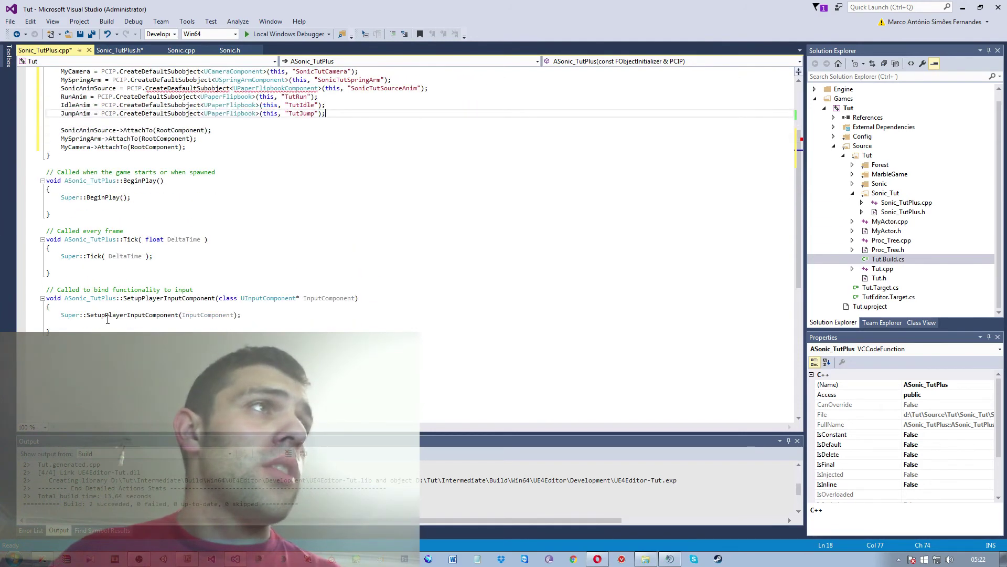
click(283, 320)
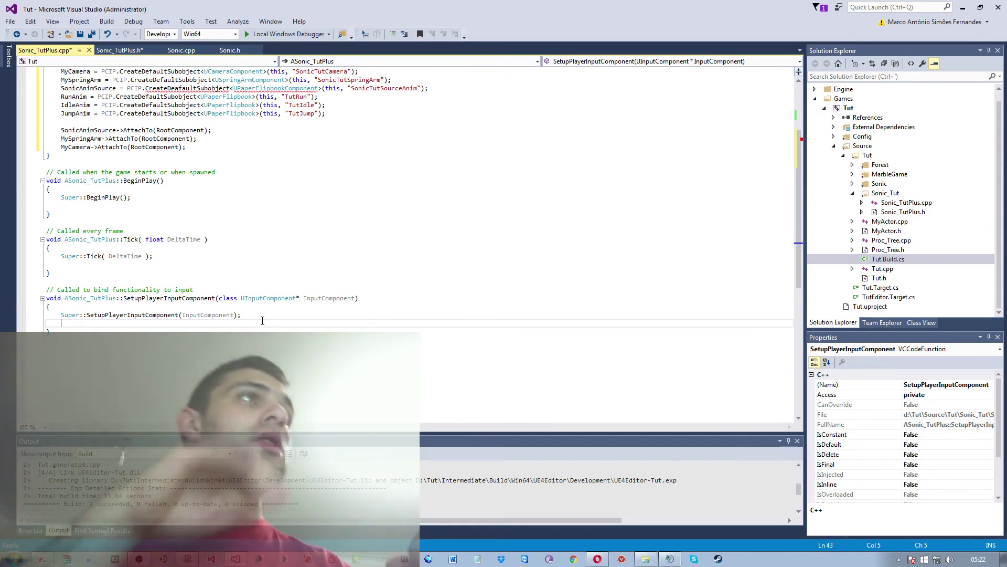
click(120, 50)
- Add a void Saltar(); declaration after the MySpringArm member in Sonic_TutPlus.h
click(220, 325)
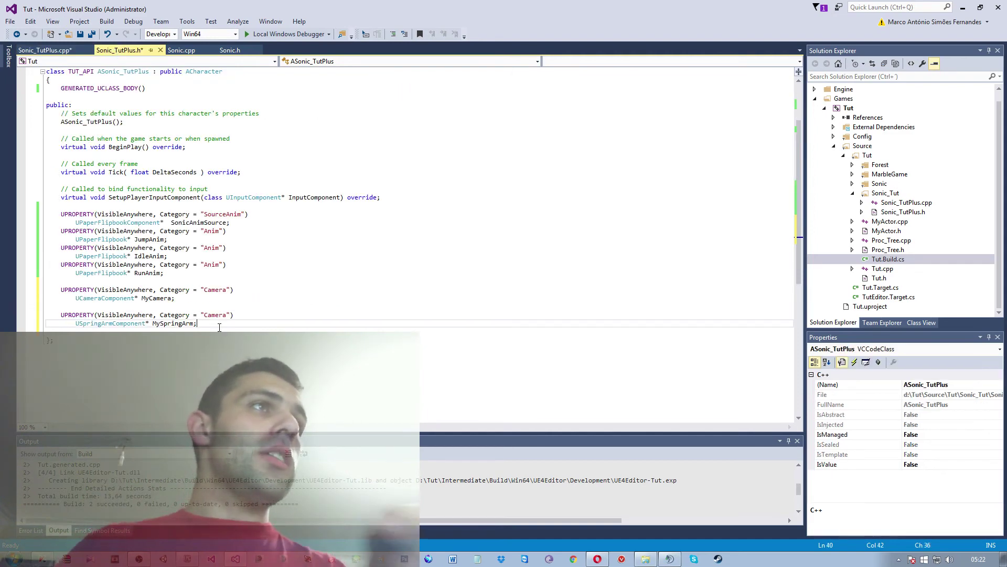
key(Return)
key(Return)
text(void)
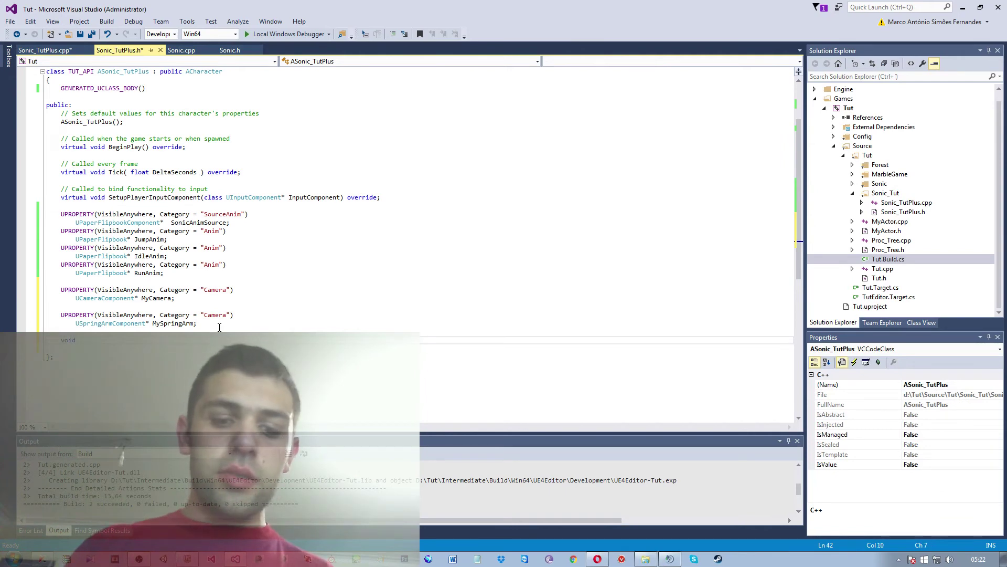
text( l)
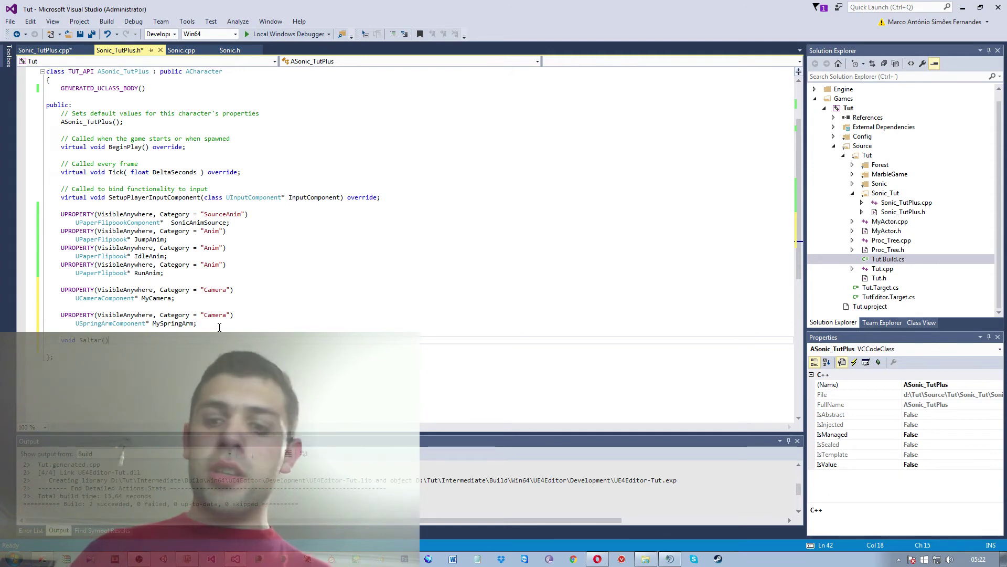
key(Return)
key(Return)
text(void)
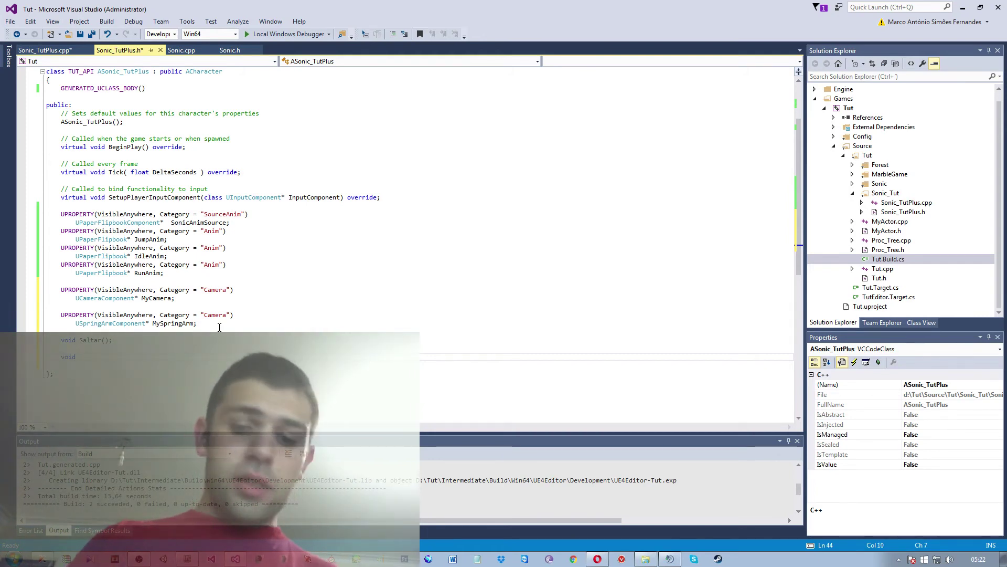
- Declare void MoverParaFrente(); below it and begin typing its float parameter
text(MovertParaA)
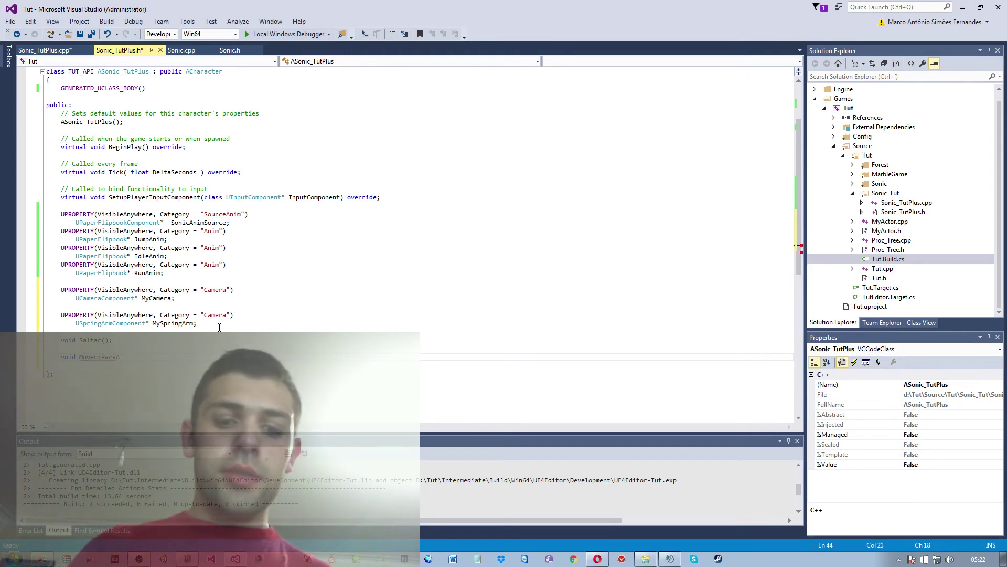
key(BackSpace)
text(Frente;)
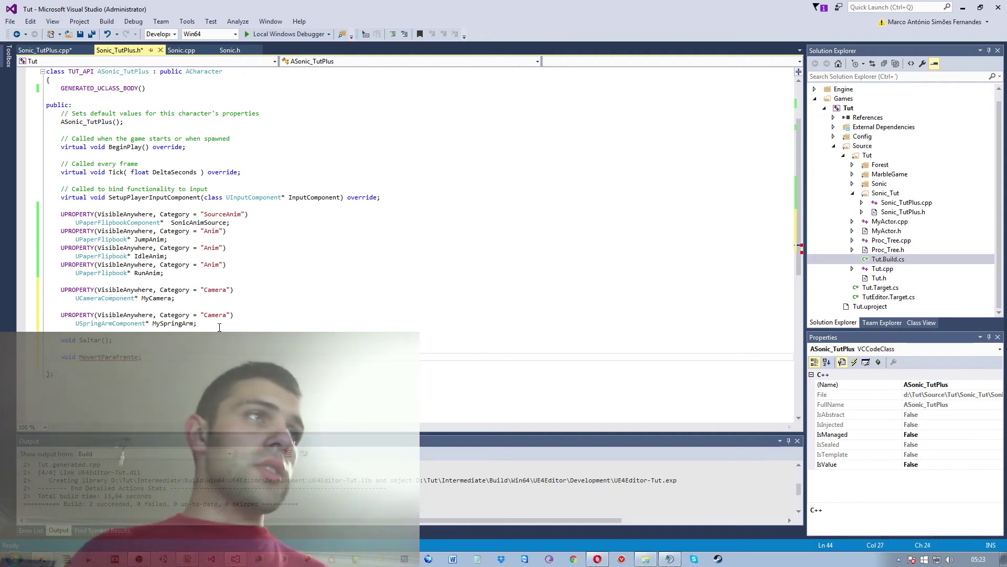
key(BackSpace)
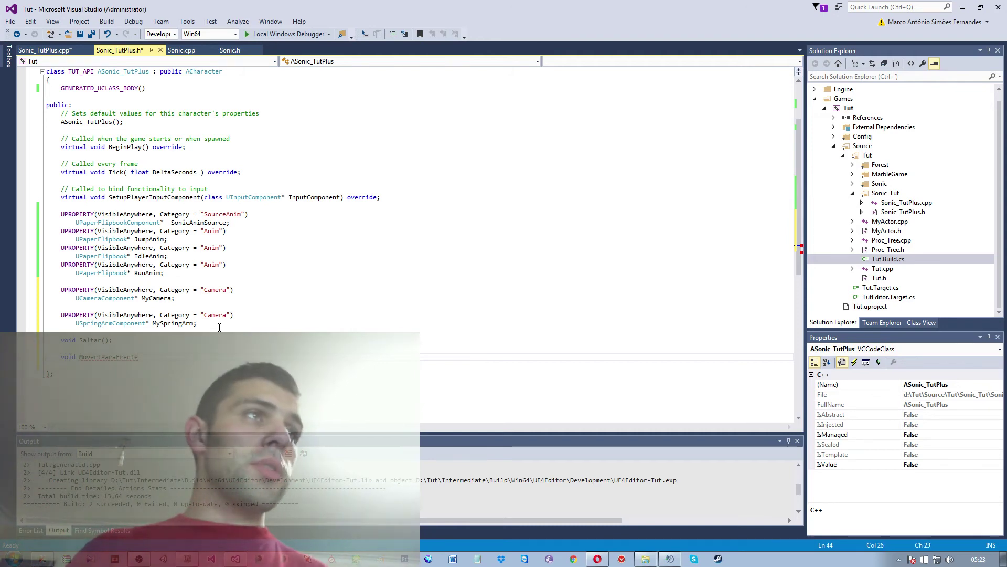
text(();)
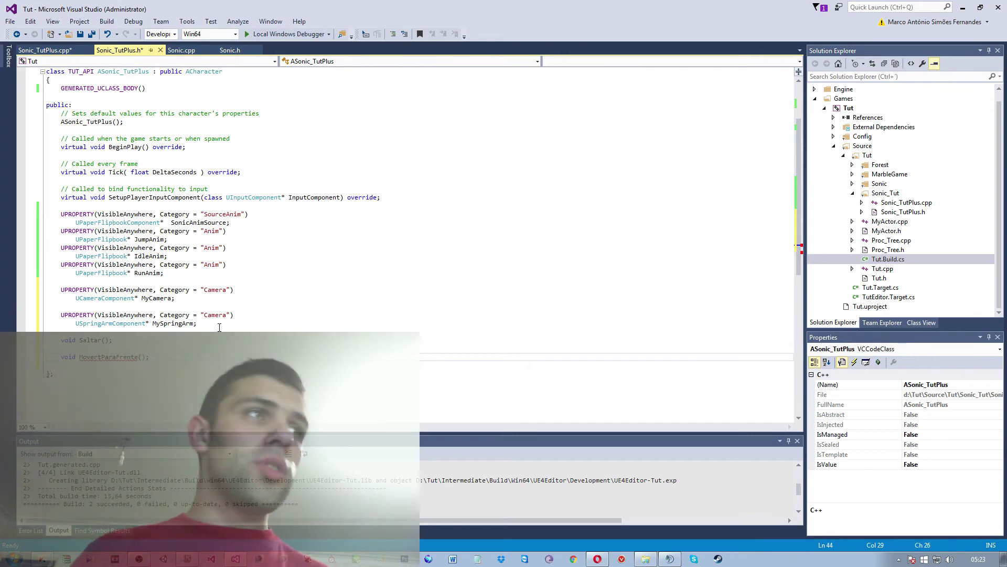
key(Left)
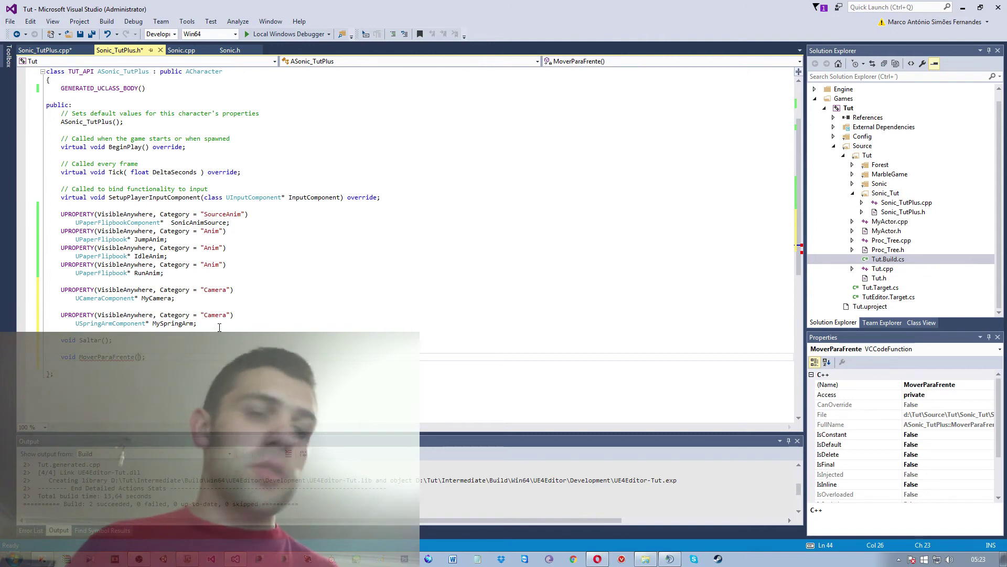
text(flot)
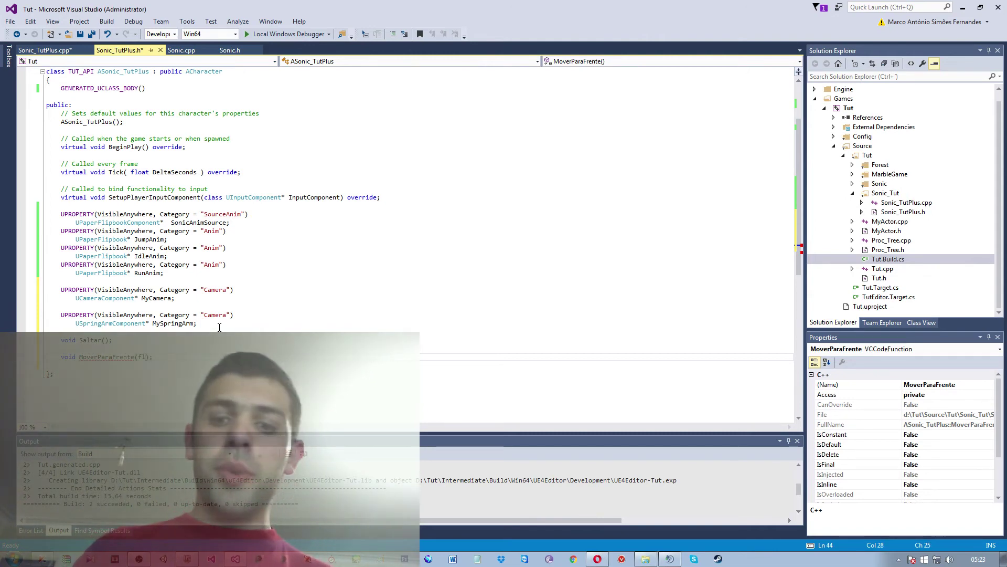
text(oat Value)
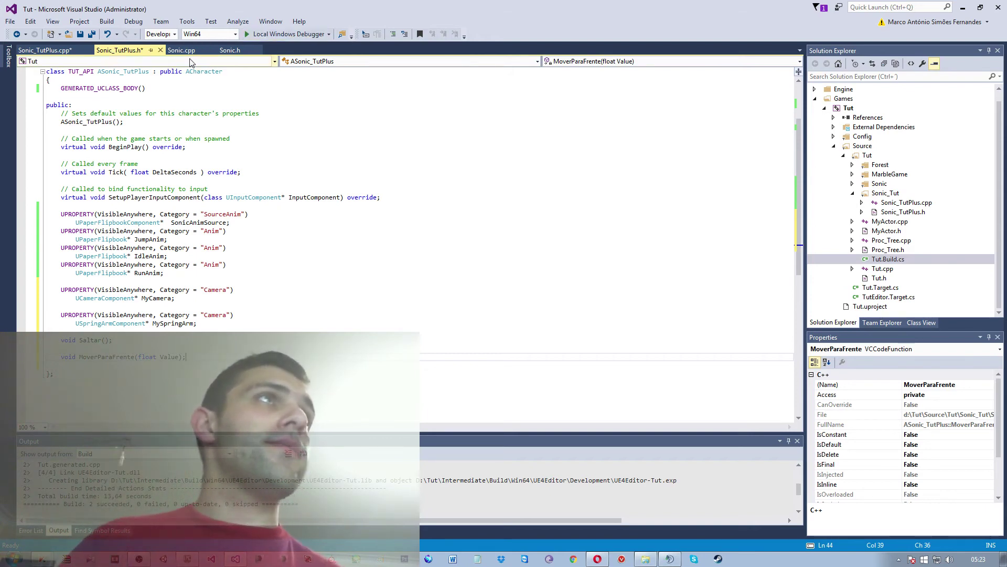
- In Sonic_TutPlus.cpp, write InputCoponent->BindAction(); below Super::SetupPlayerInputComponent
click(45, 50)
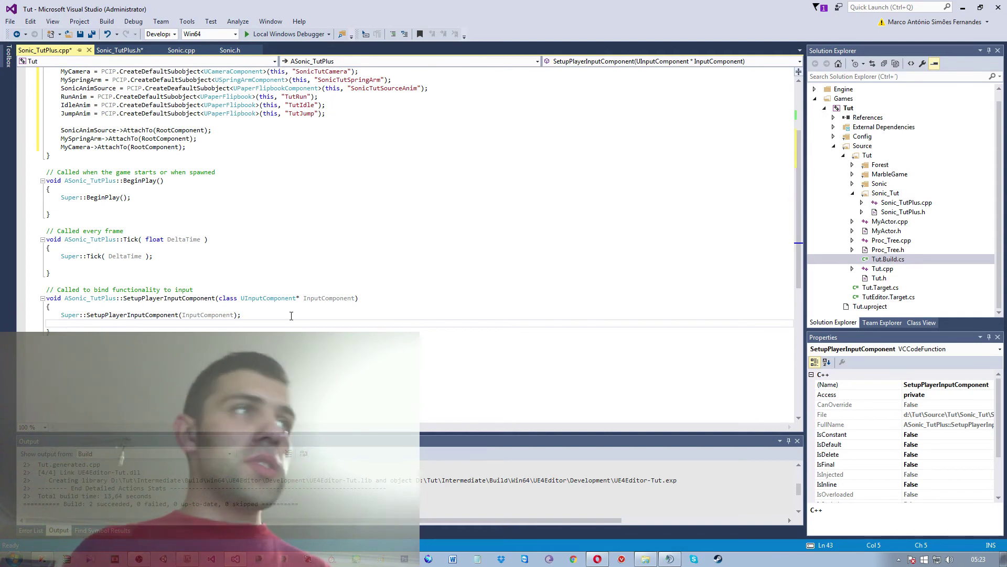
text(InputCo)
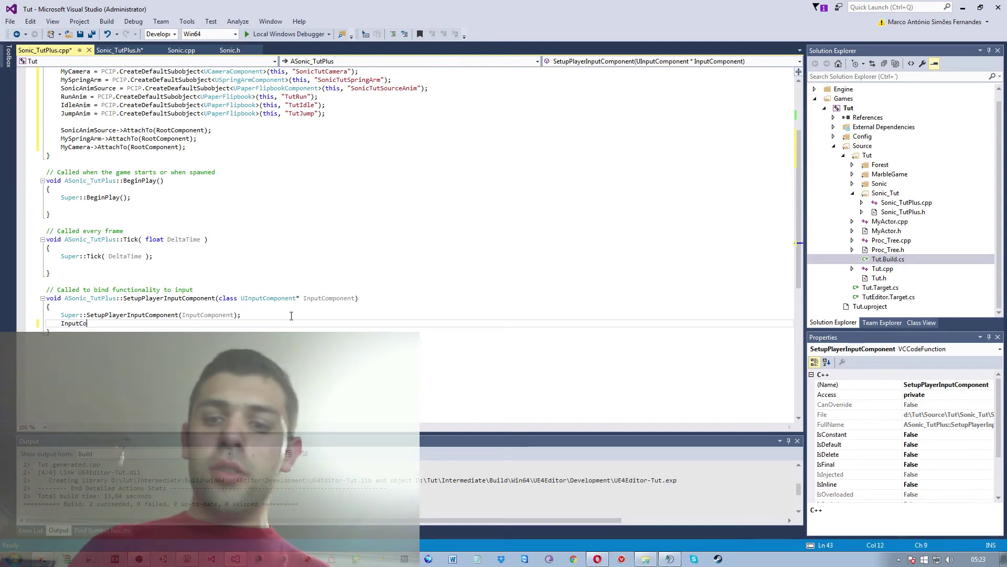
text(p)
key(BackSpace)
key(BackSpace)
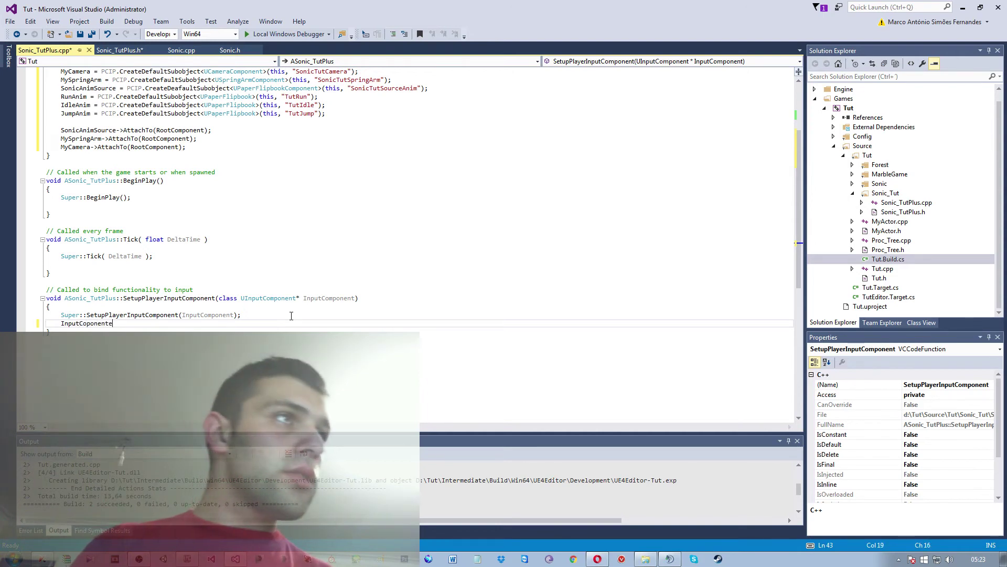
text(o)
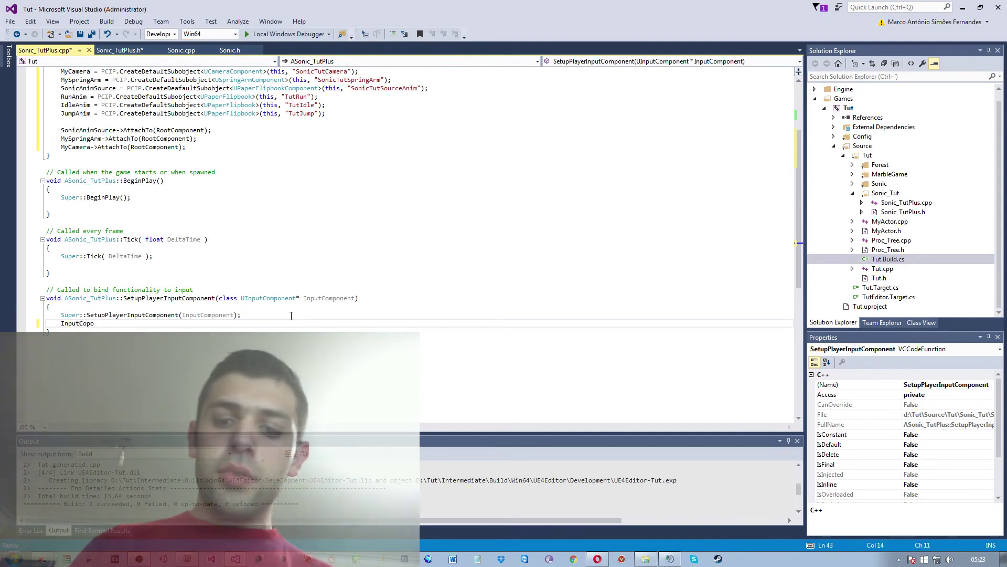
key(BackSpace)
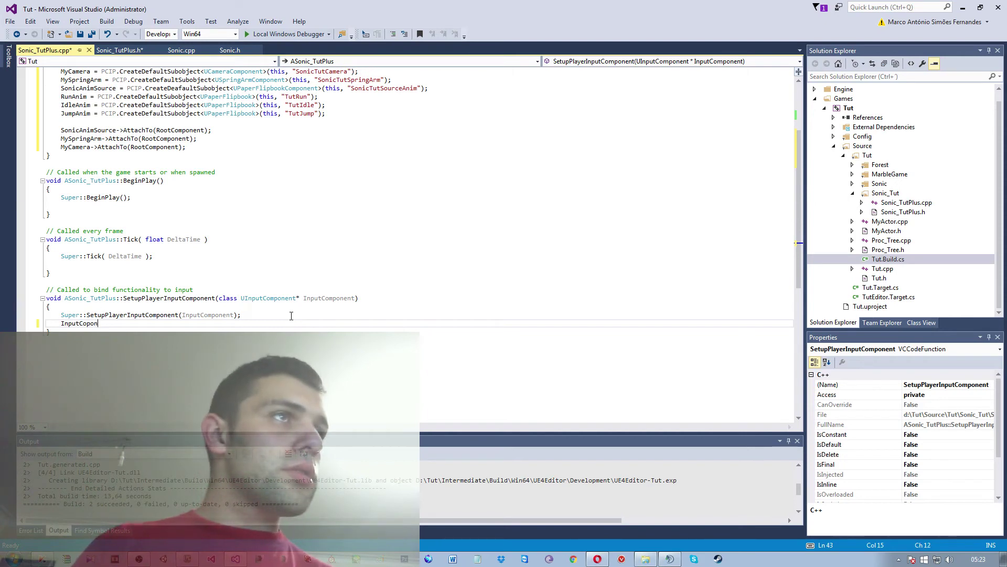
text(ent->Bi)
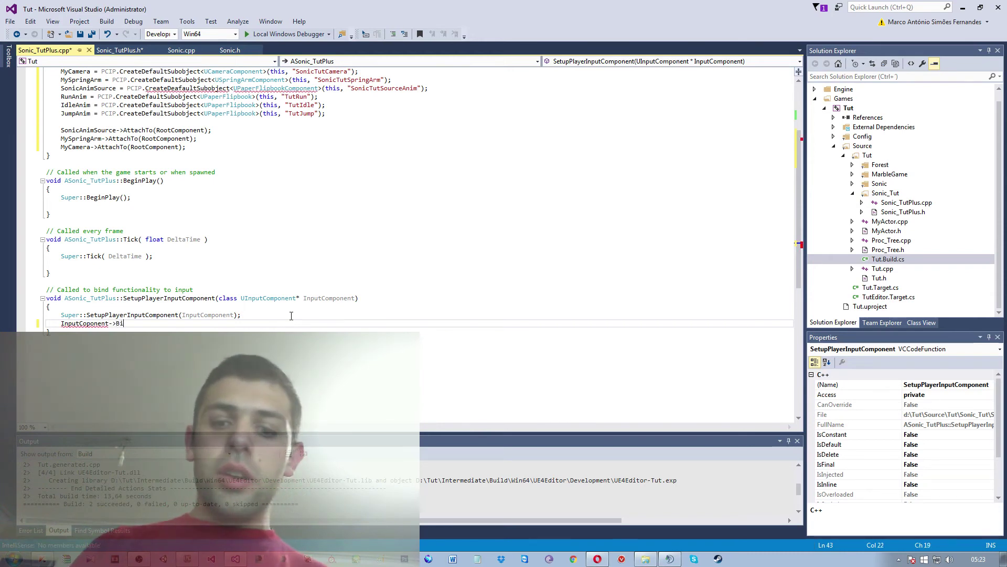
text(ndAction();)
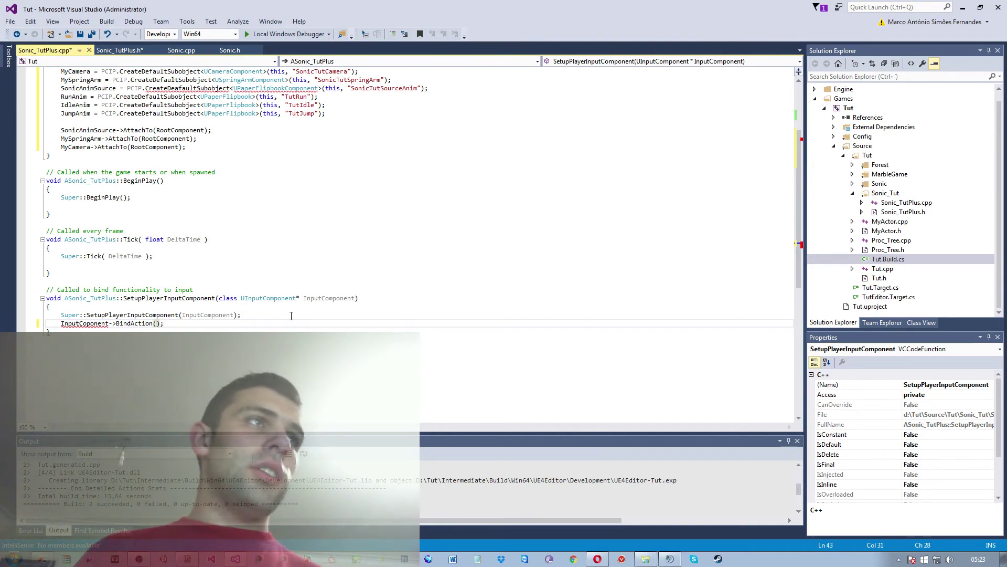
- Add a void ParaSaltar(); declaration under Saltar() in the header, then return to Sonic_TutPlus.cpp
click(131, 49)
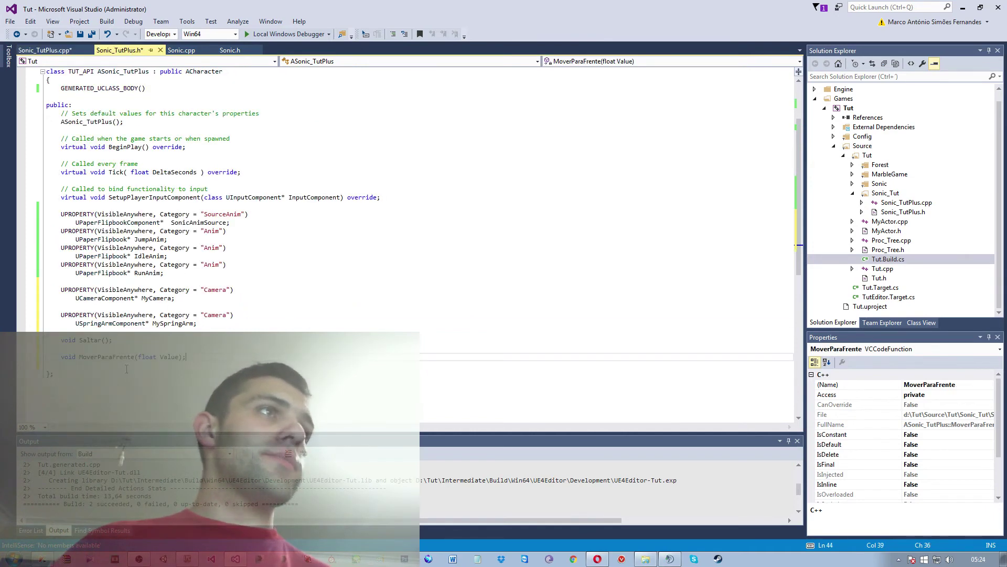
click(142, 337)
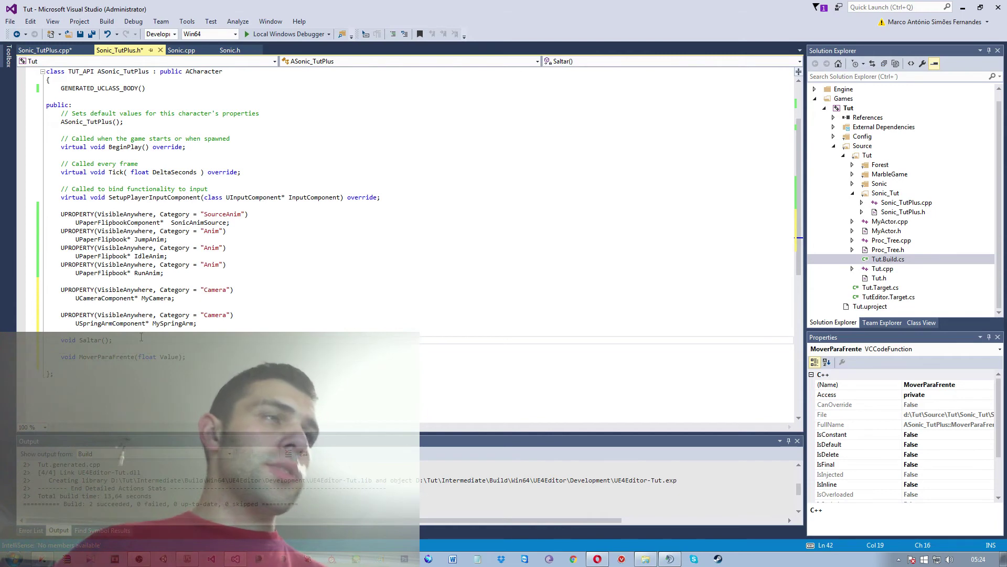
key(Return)
text(void ParaSaltar();)
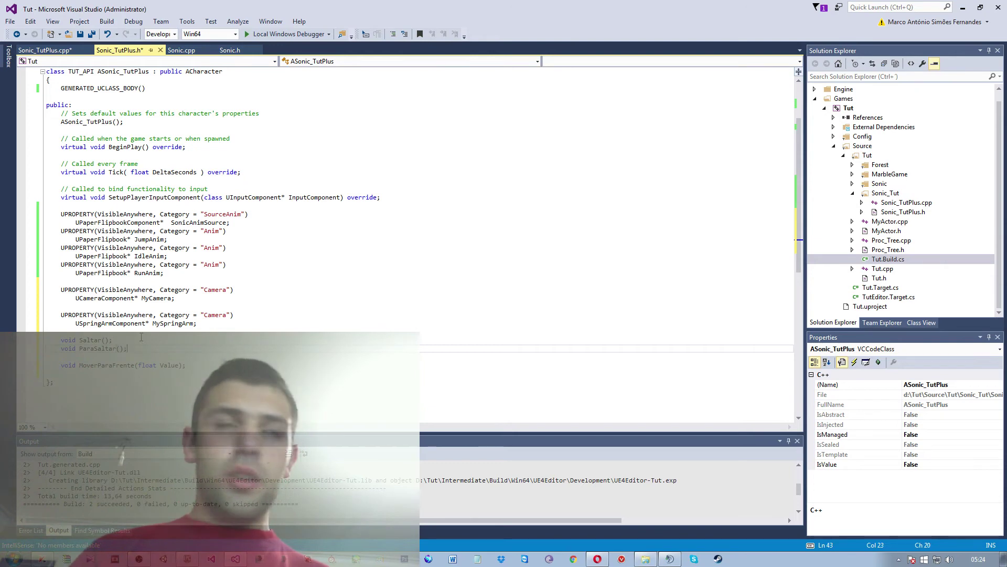
click(59, 51)
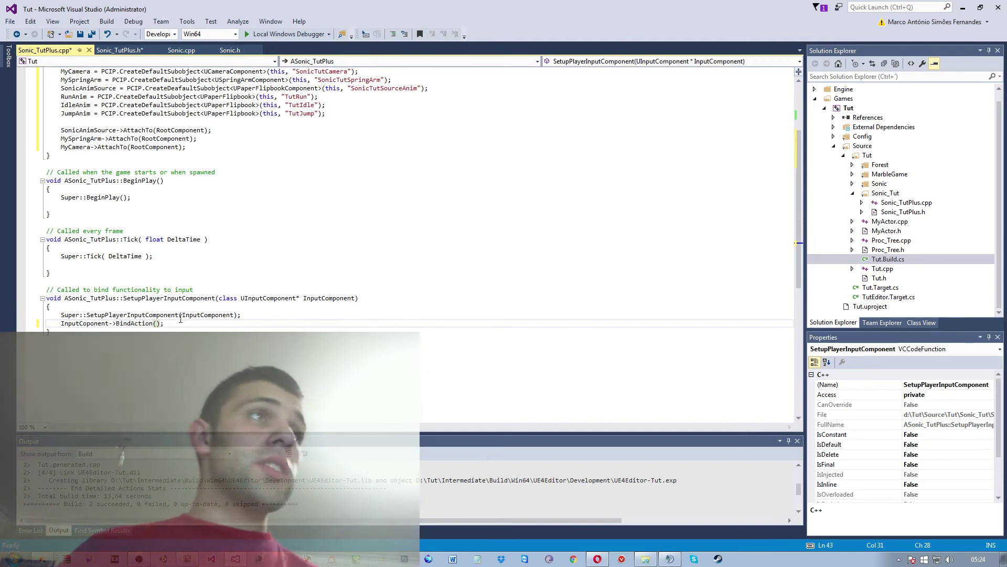
- Add a second BindAction() line beneath the first one in SetupPlayerInputComponent
key(End)
key(BackSpace)
key(Return)
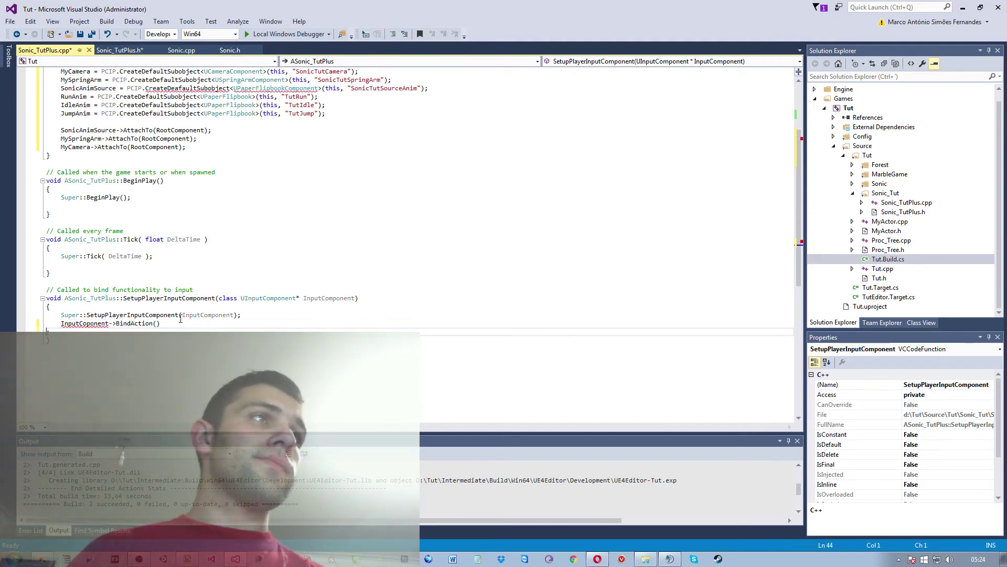
key(BackSpace)
text(;)
key(Return)
text(Input)
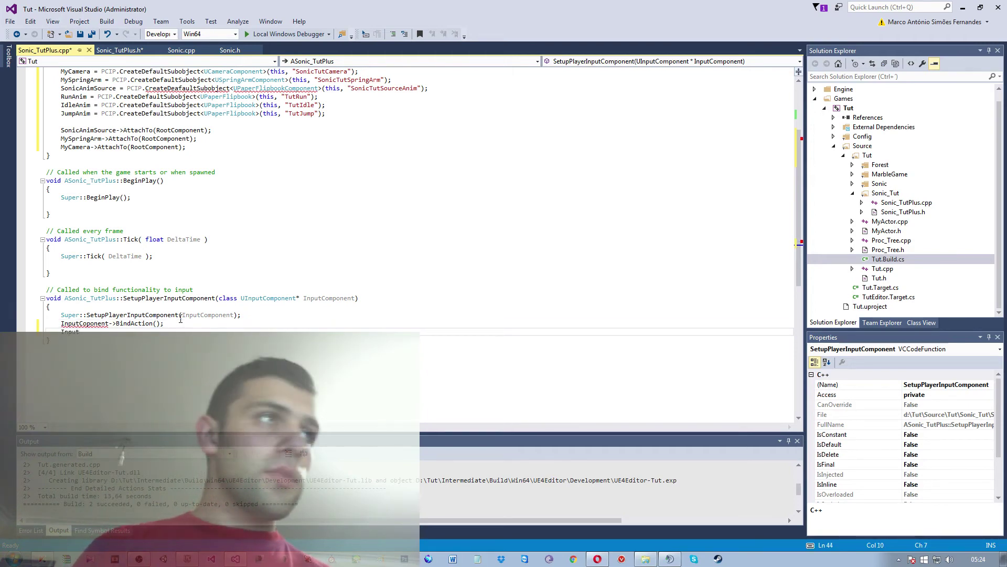
key(Up)
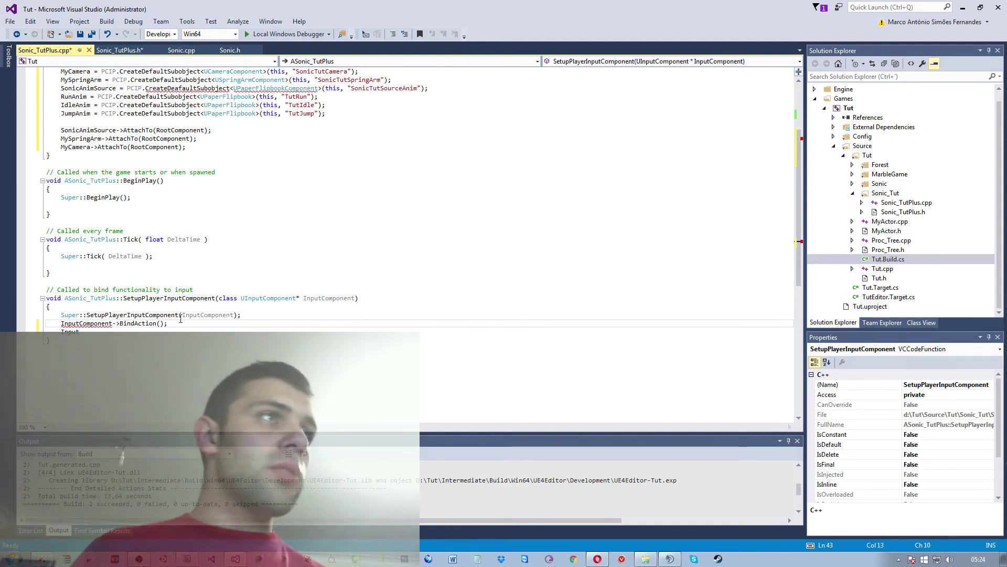
key(Down)
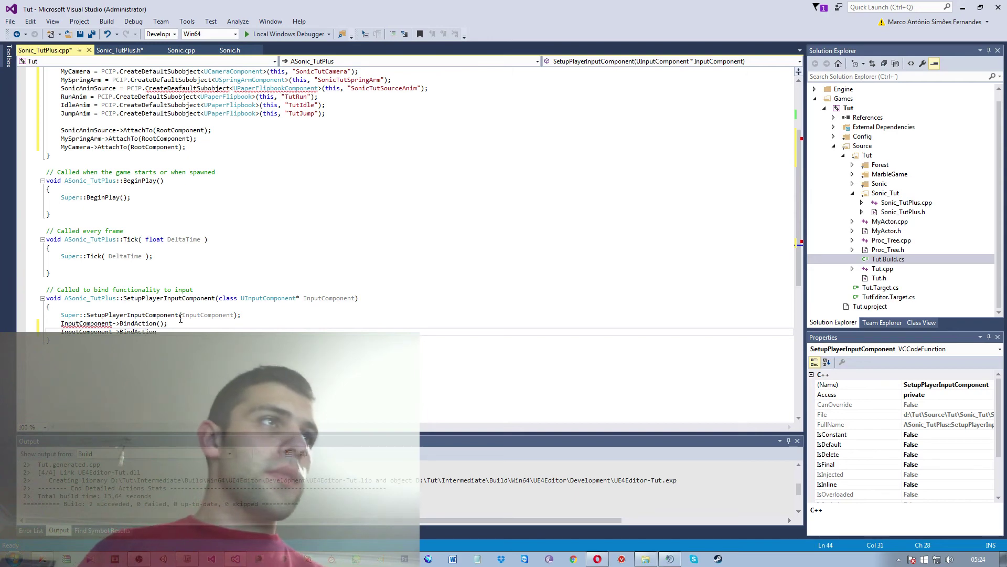
text(();)
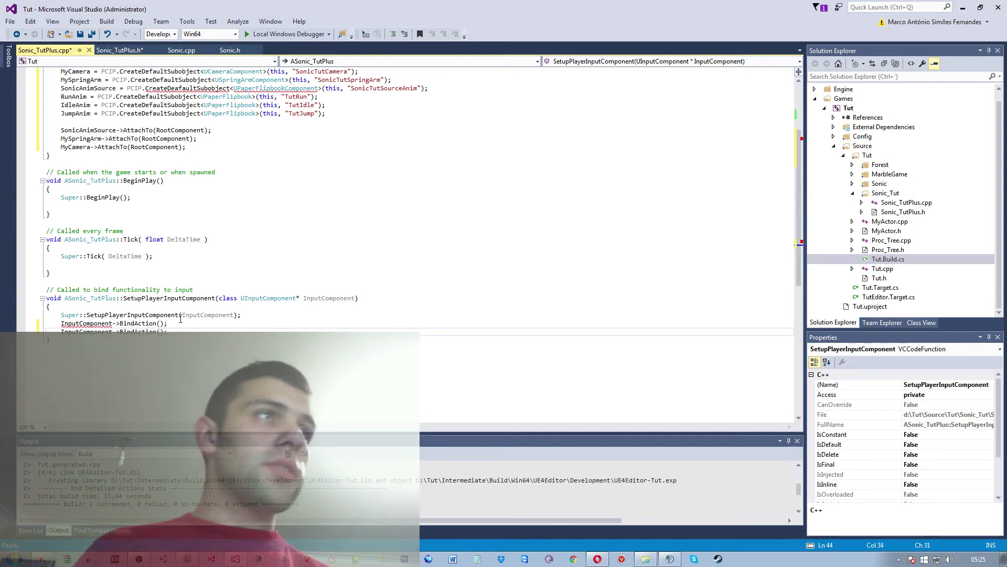
key(Up)
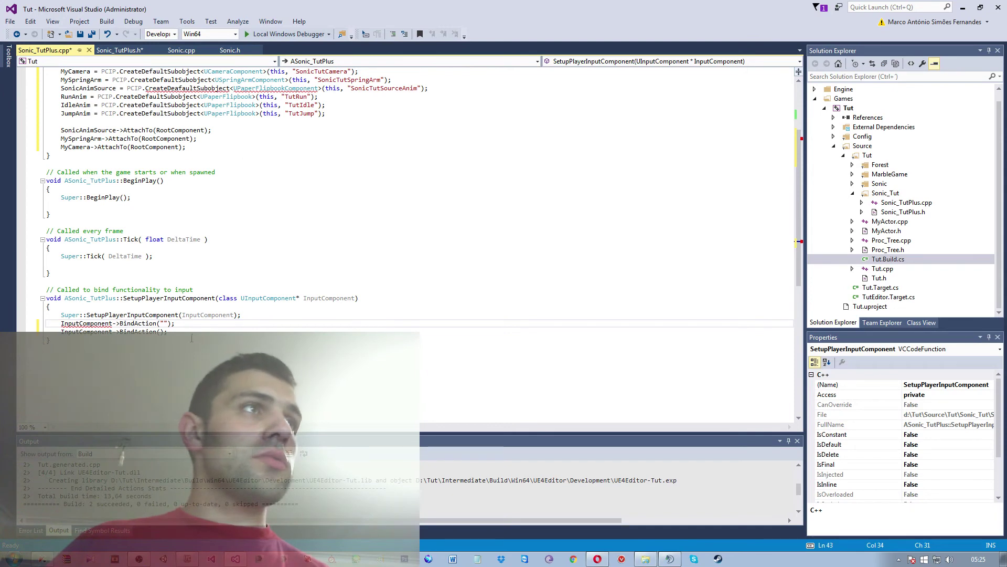
- Wrap both unfinished BindAction lines in a /* */ block comment
click(200, 327)
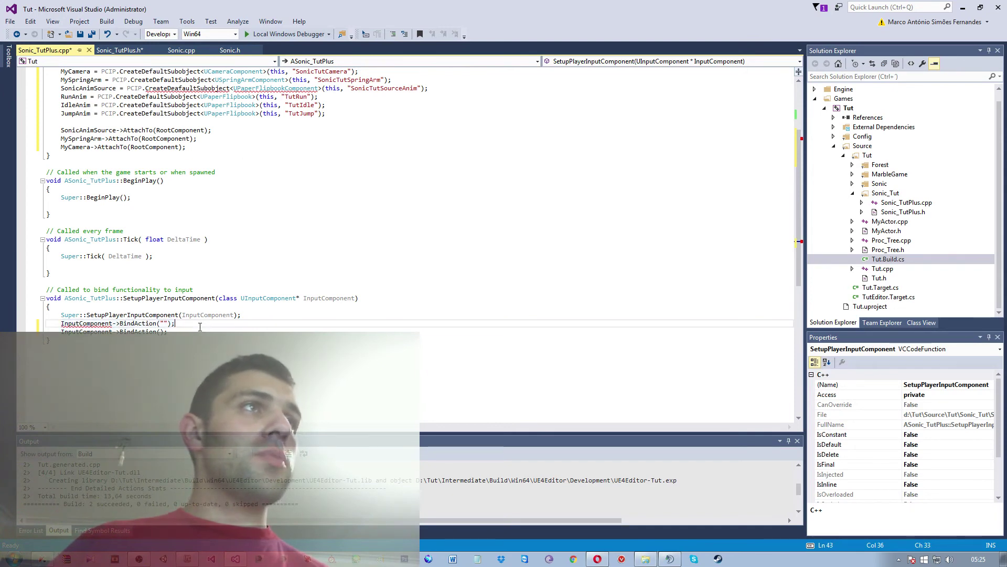
drag(166, 333, 112, 324)
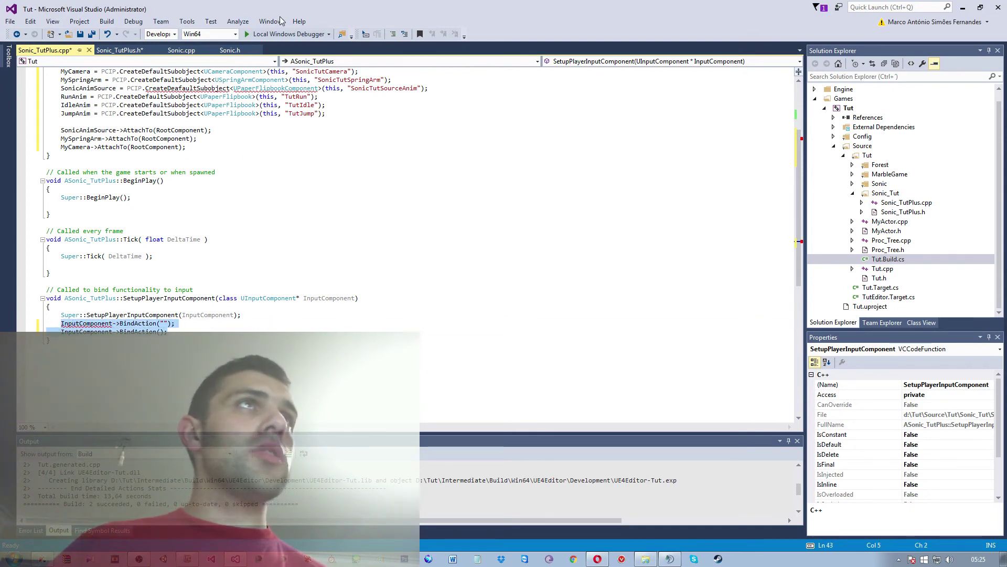
click(393, 33)
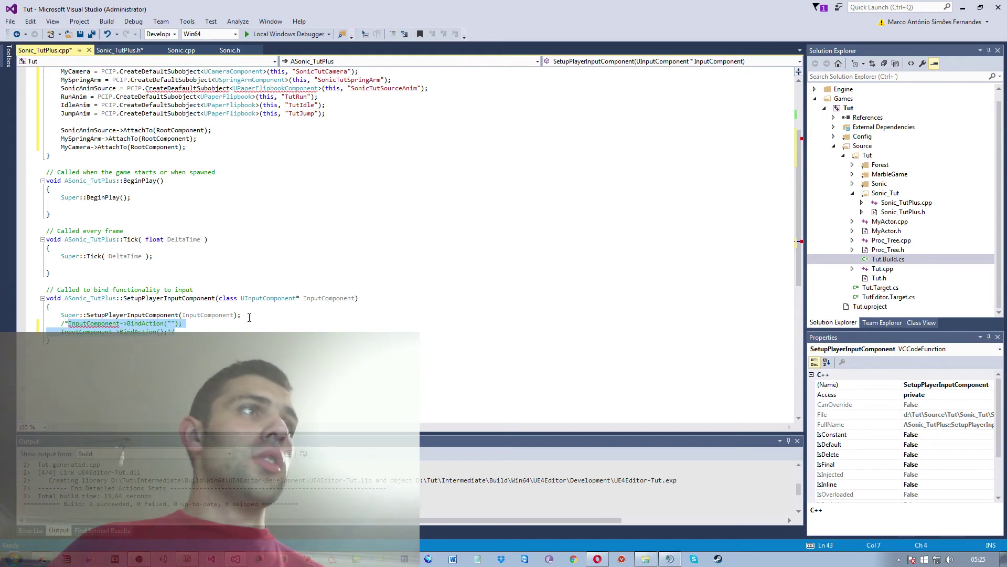
key(Right)
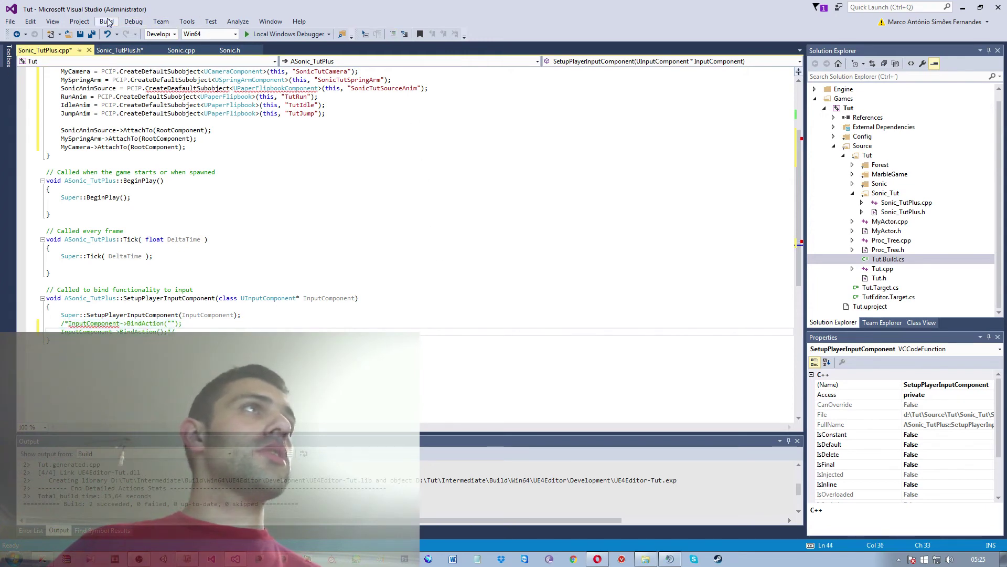
- Save and build with Ctrl+Shift+B, then bring up the Epic Games Launcher Library and move it aside
key(ctrl+shift+b)
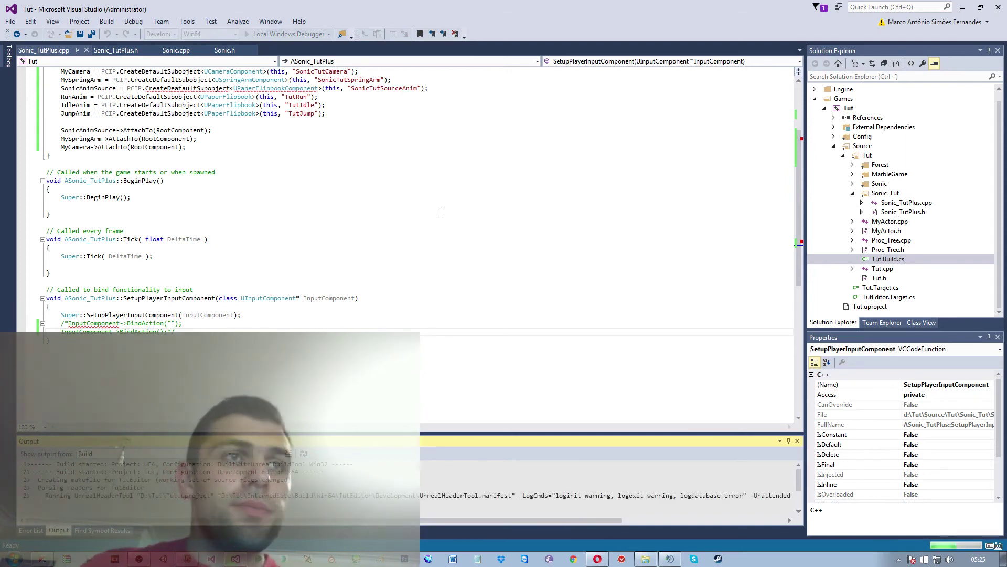
click(188, 558)
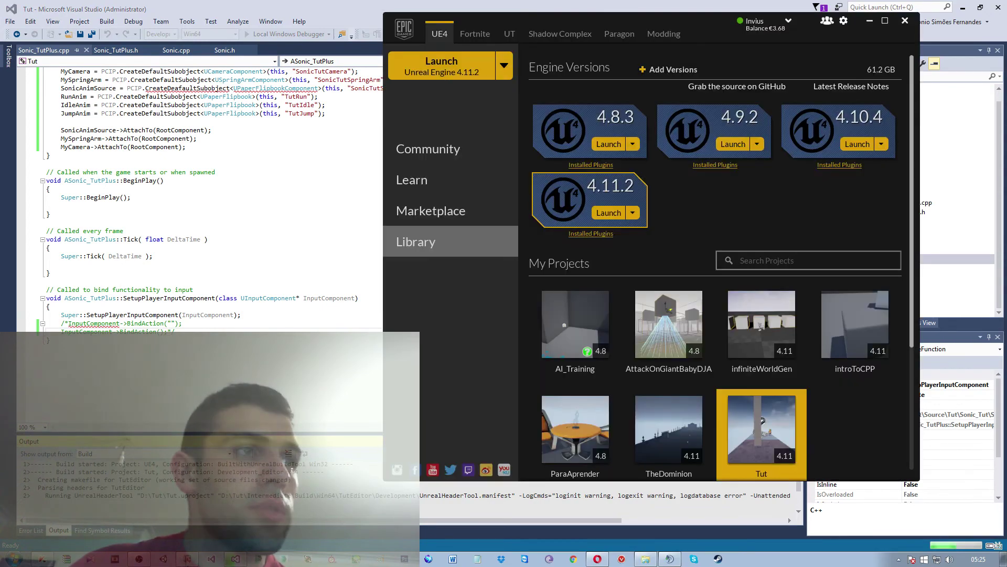
mouse_move(698, 24)
mouse_down()
mouse_move(771, 71)
mouse_move(704, 35)
mouse_up()
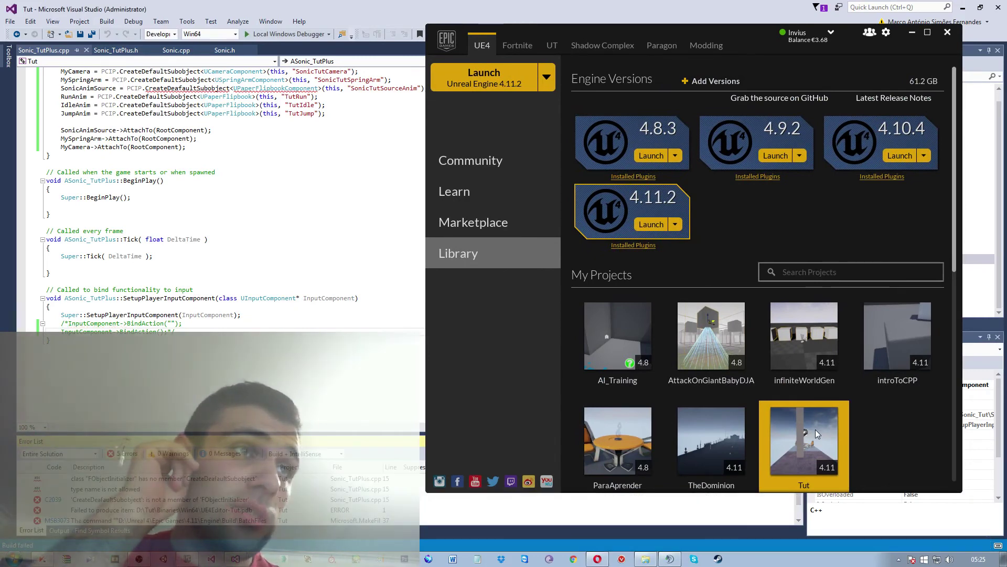
- Fix the SonicAnimSource line's CreateDeafaultSubobject typo to CreateDefaultSubobject in the constructor
click(326, 299)
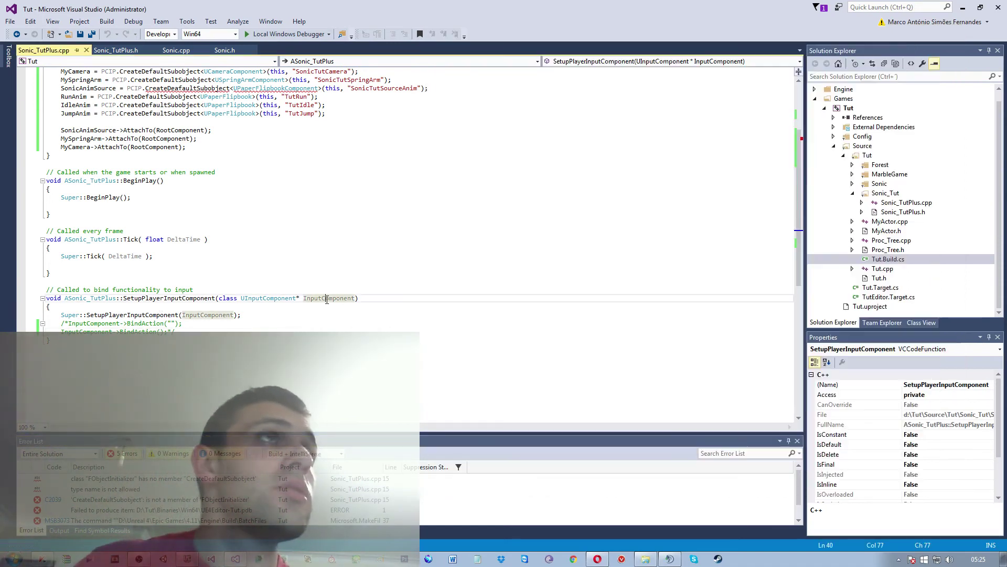
scroll(311, 252, up, 4)
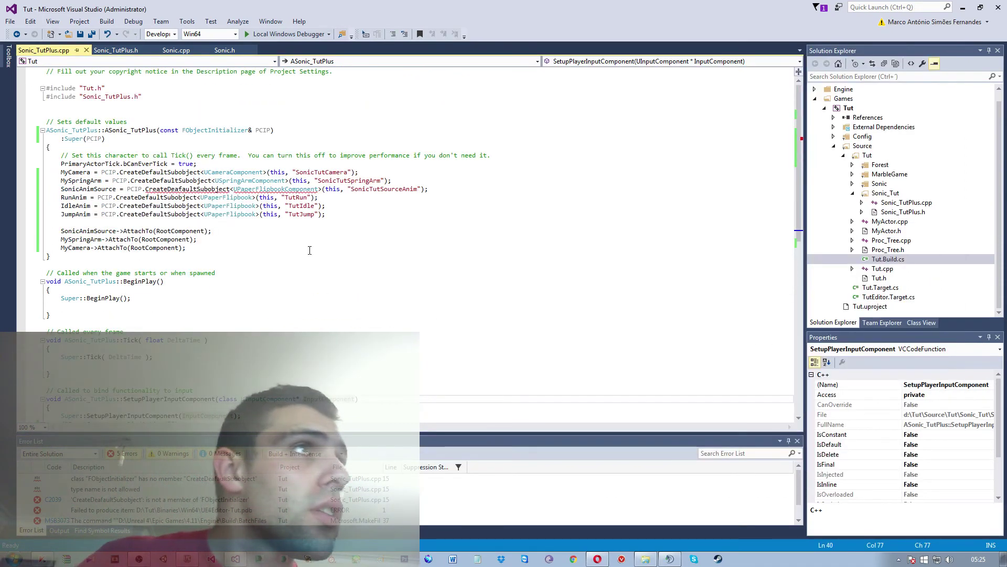
click(233, 189)
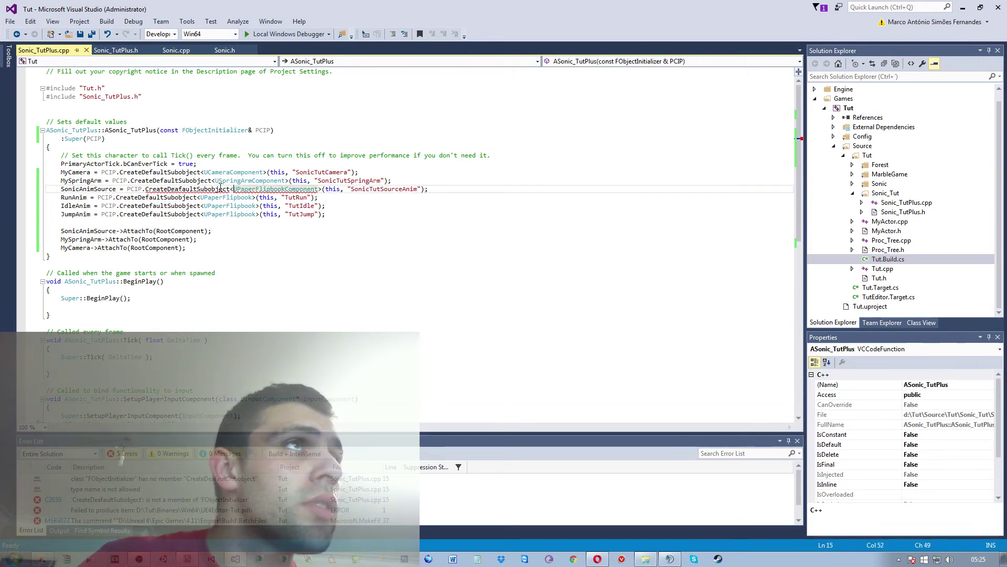
click(221, 189)
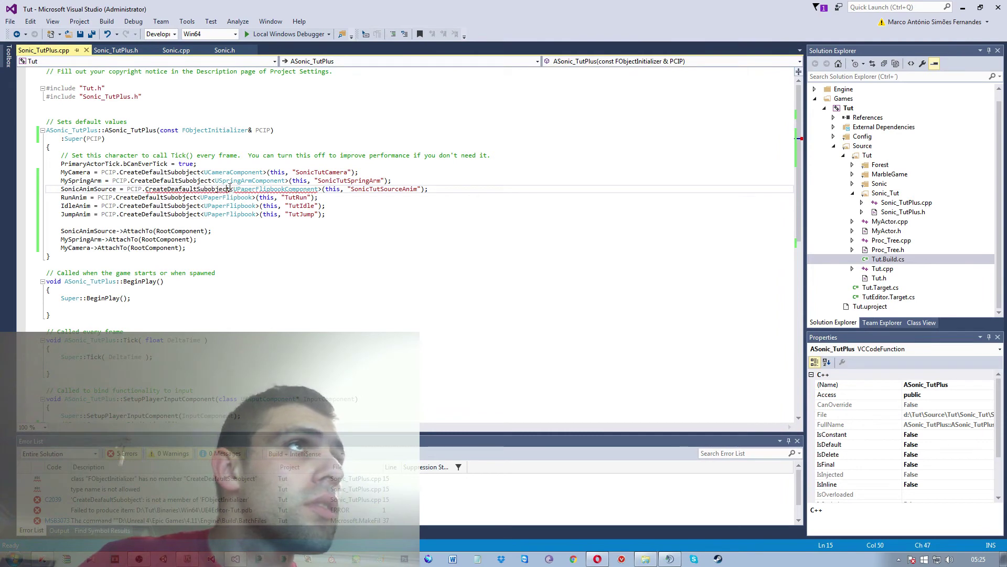
drag(212, 180, 186, 180)
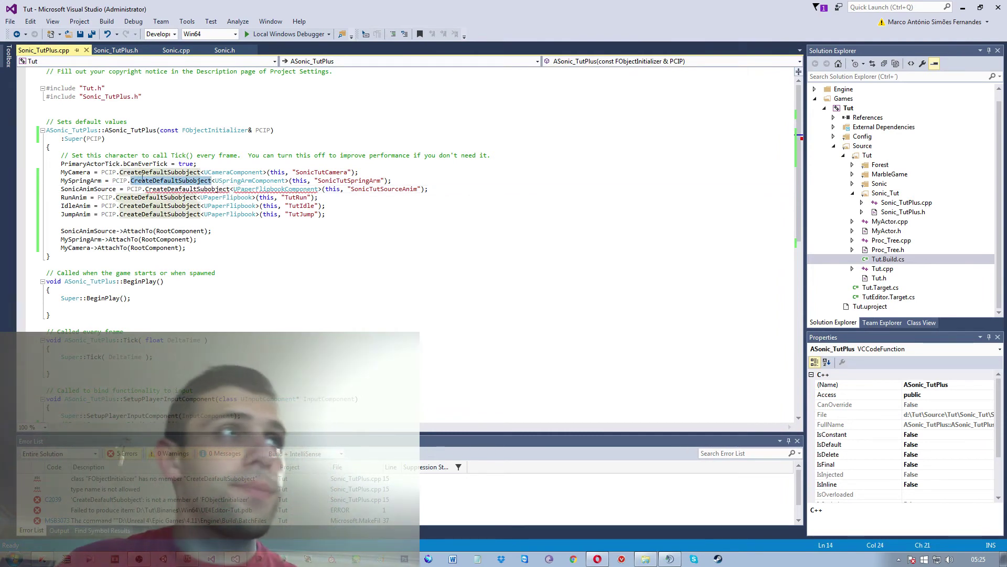
click(231, 187)
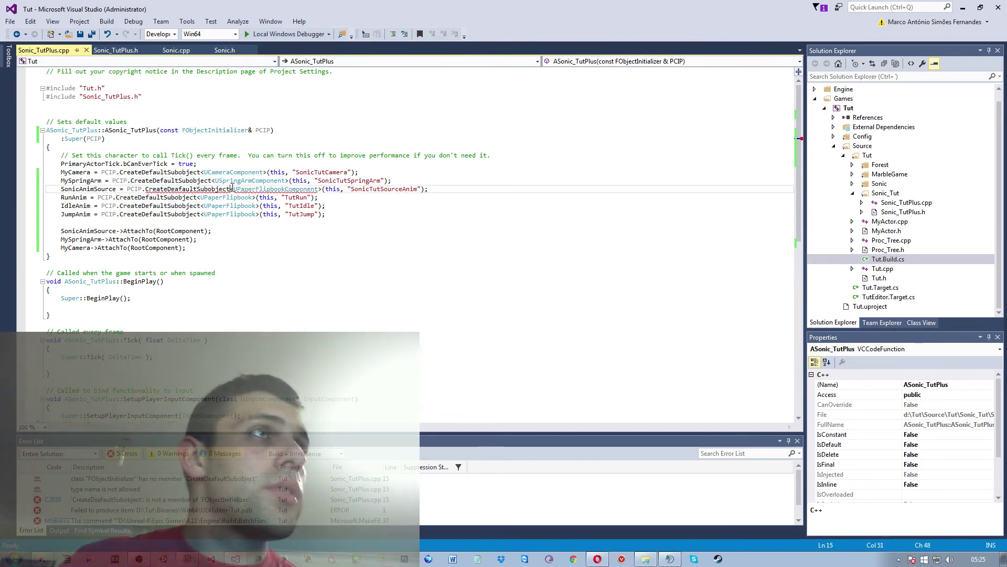
drag(231, 188, 152, 189)
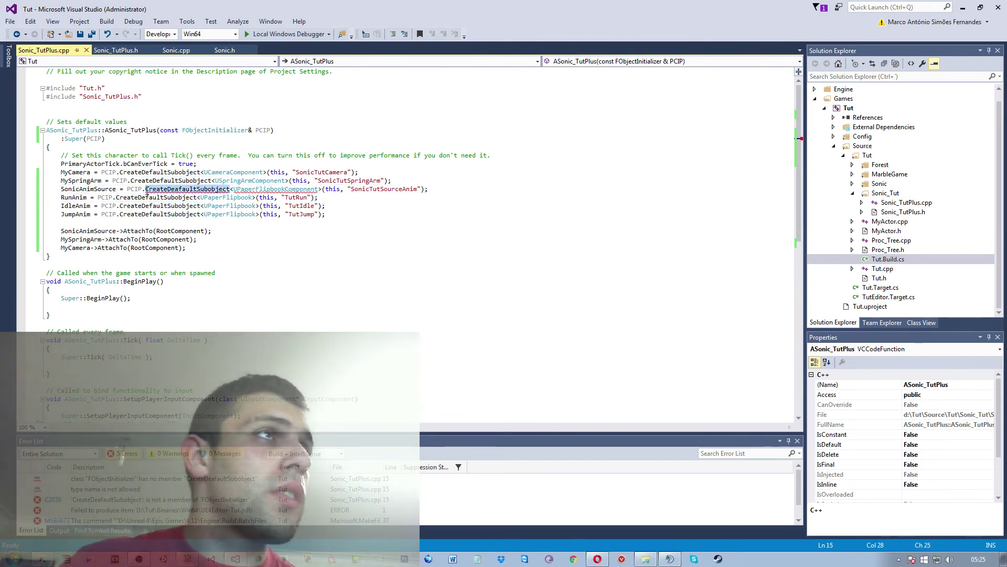
text(CreateDefaultSubobject)
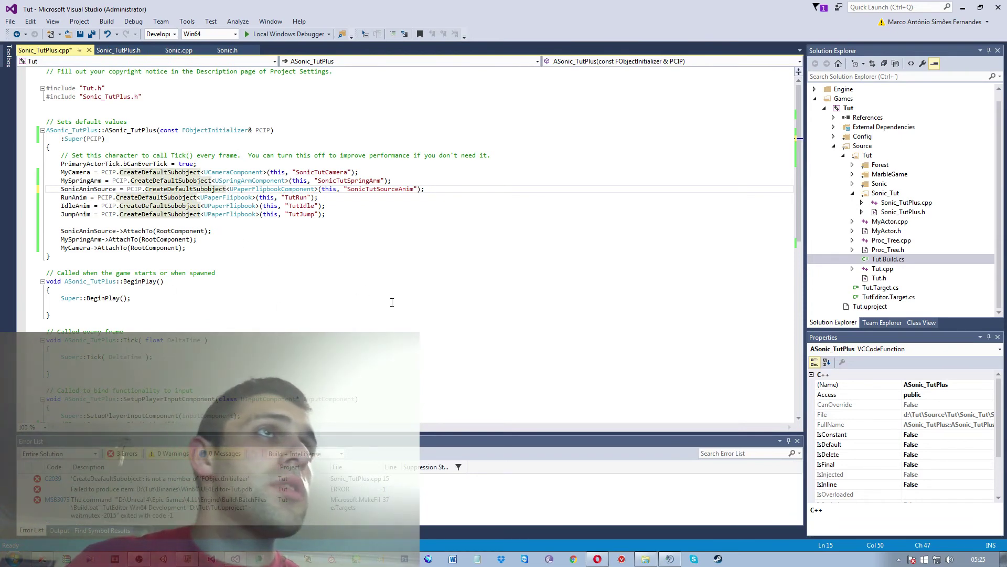
click(367, 282)
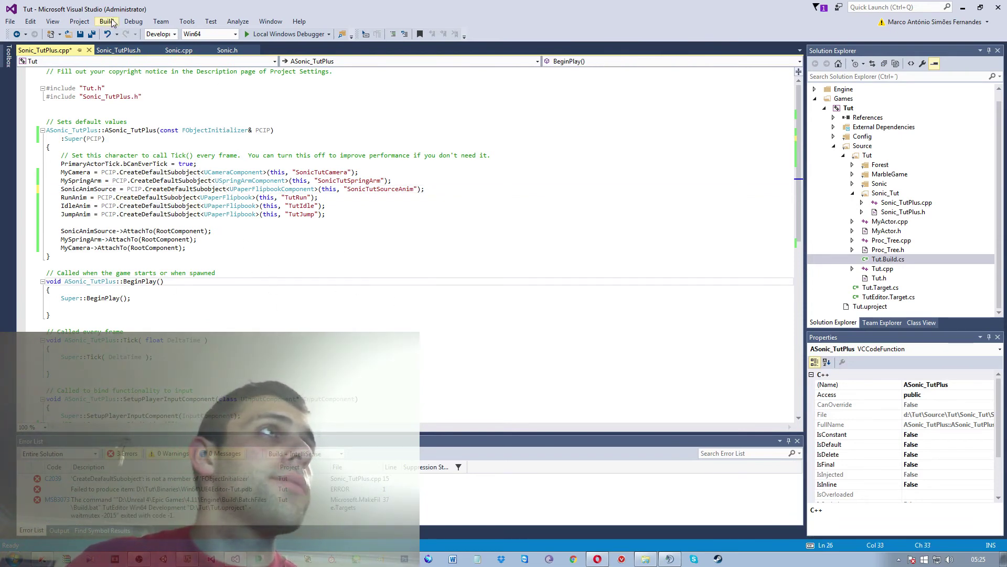
- Rebuild Tut successfully (2 succeeded, 0 failed) and launch the Tut project in Unreal Engine 4.11.2
key(ctrl+shift+b)
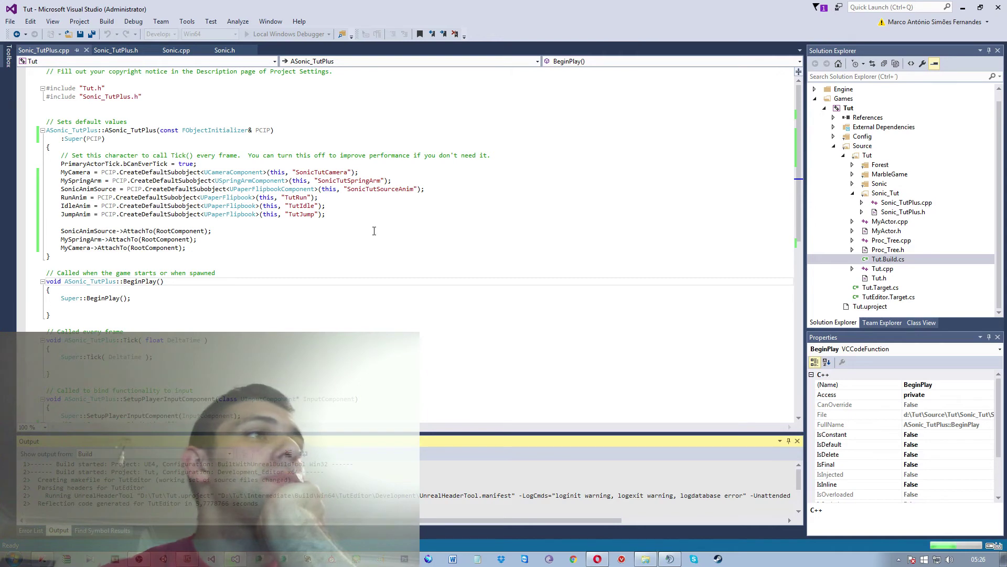
click(323, 305)
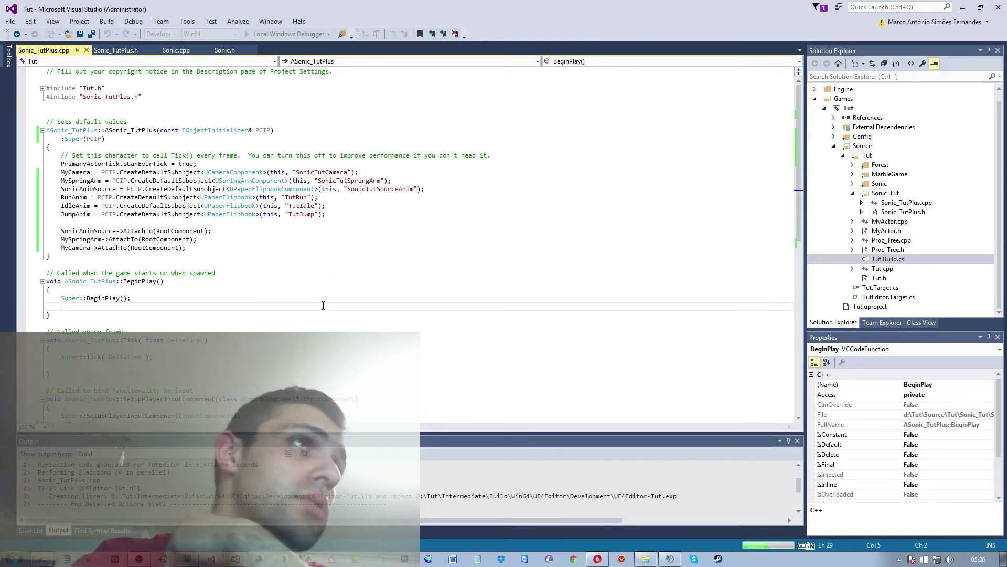
scroll(323, 305, down, 3)
scroll(323, 305, down, 7)
scroll(324, 305, up, 6)
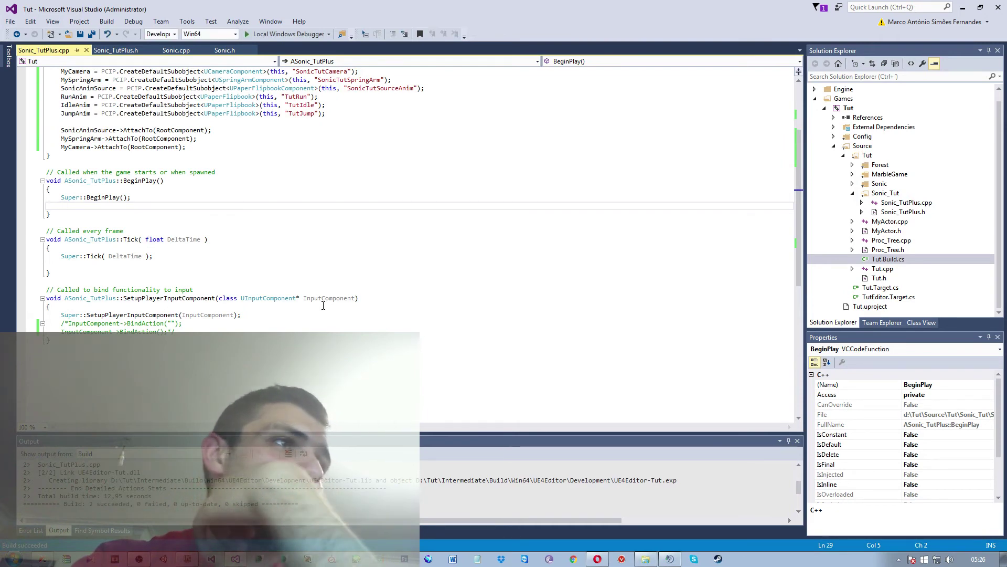
scroll(323, 305, down, 1)
scroll(324, 305, up, 4)
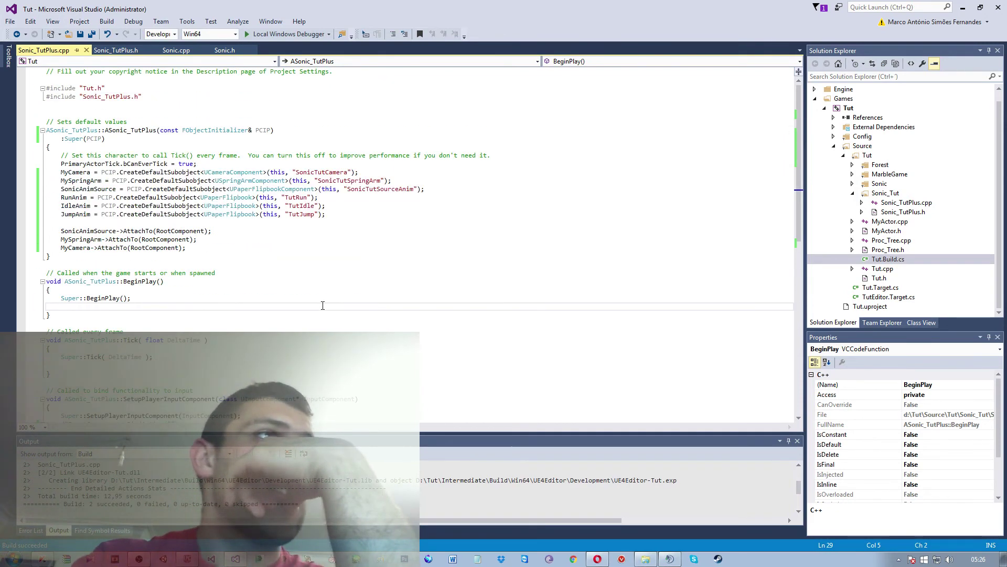
scroll(323, 303, down, 10)
scroll(323, 301, up, 6)
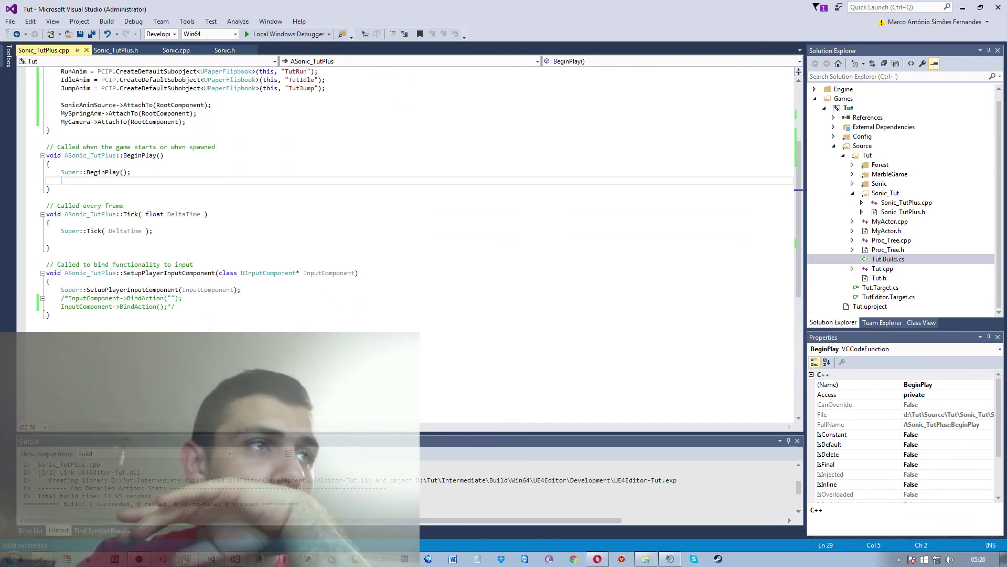
click(356, 559)
double_click(796, 423)
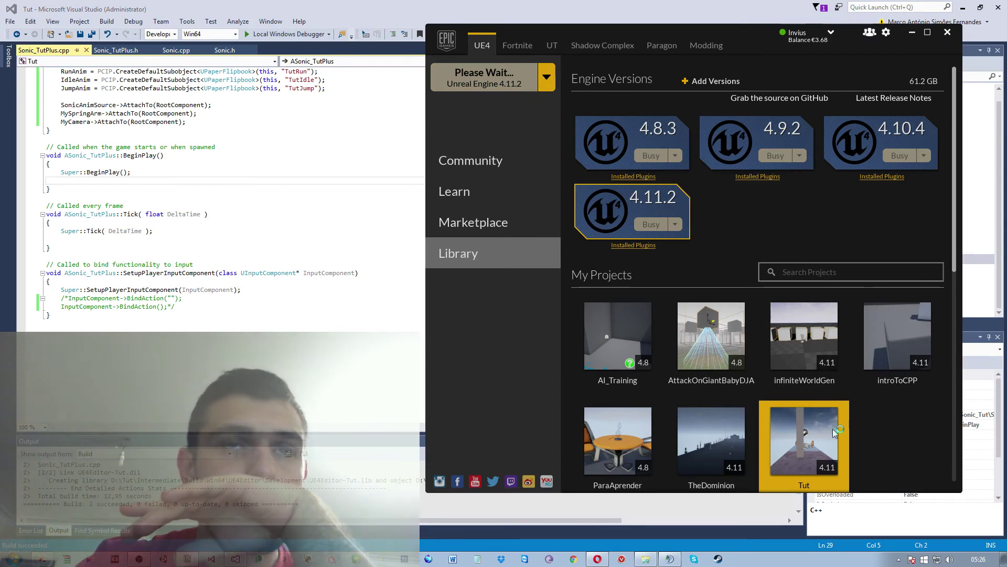
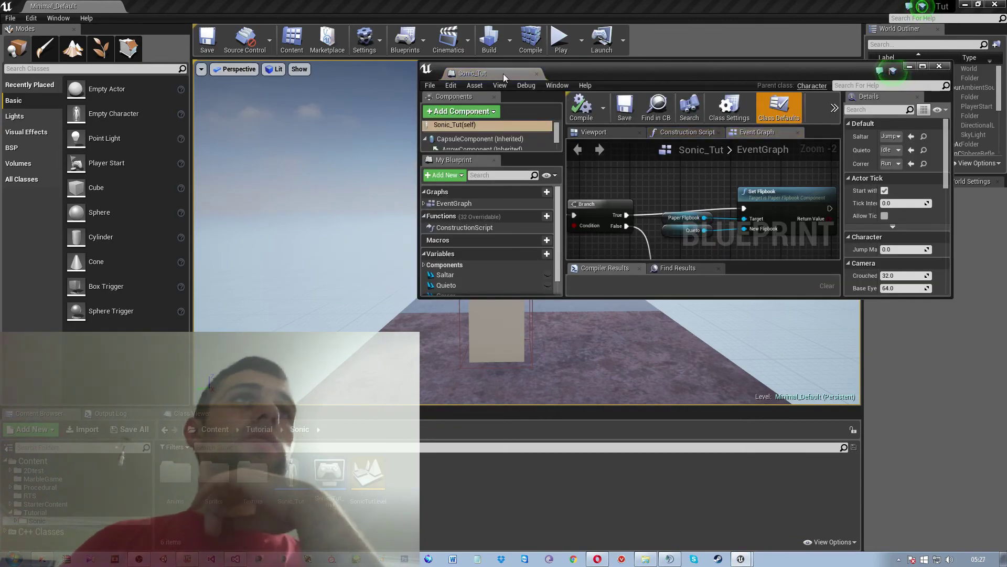
- Dock the Sonic_Tut blueprint as a tab beside Minimal_Default and browse the File menu
drag(503, 74, 157, 5)
click(52, 6)
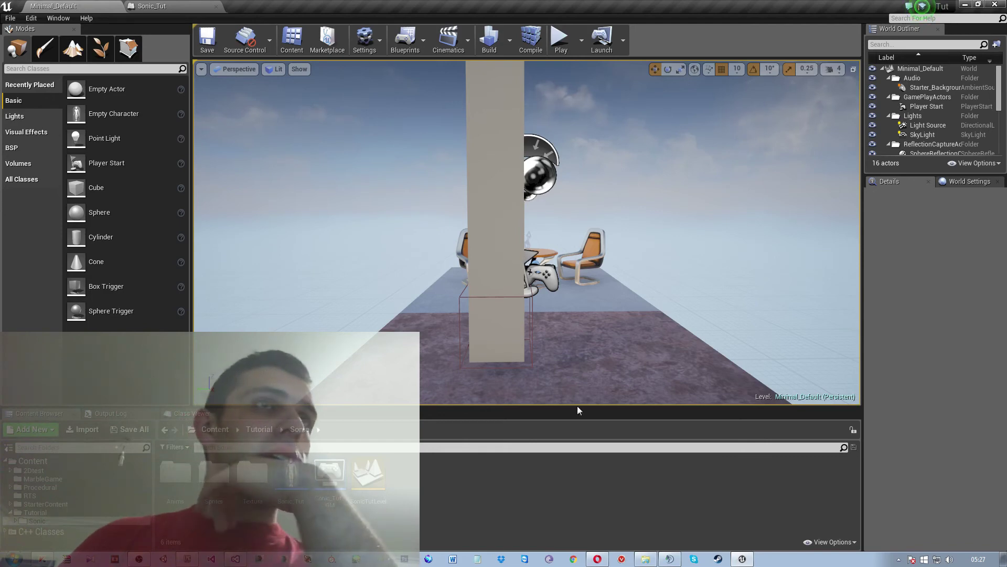
click(10, 18)
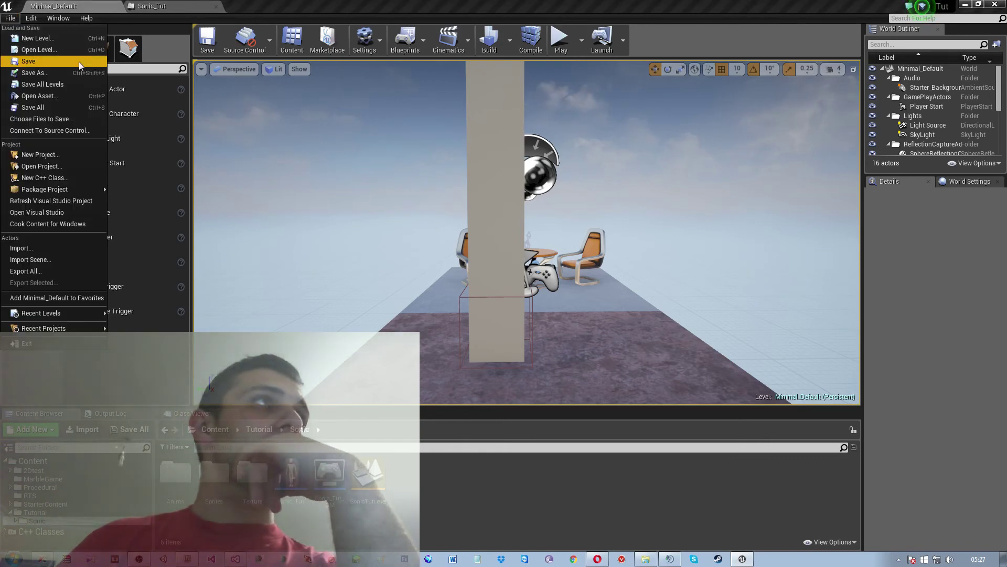
mouse_move(71, 189)
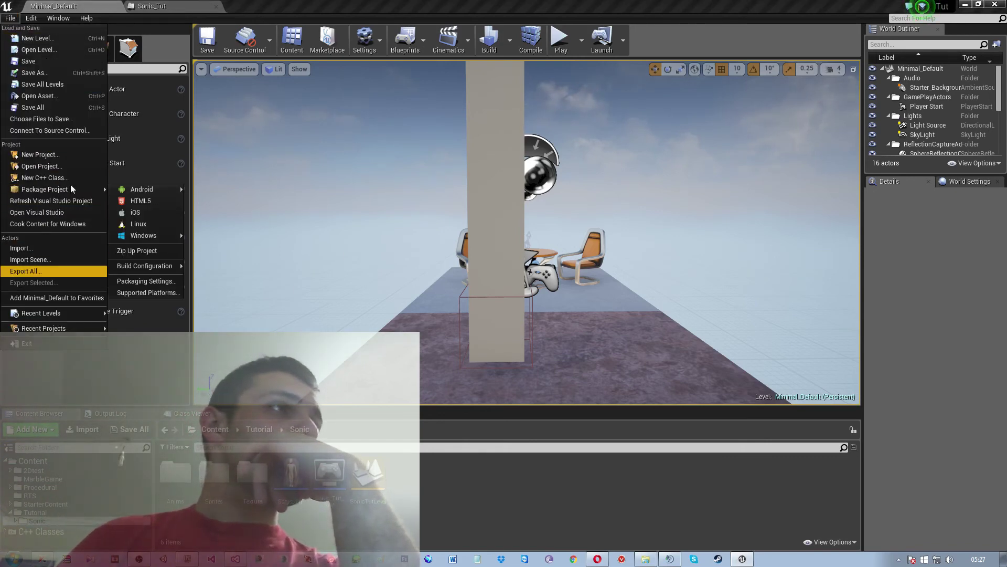
click(41, 39)
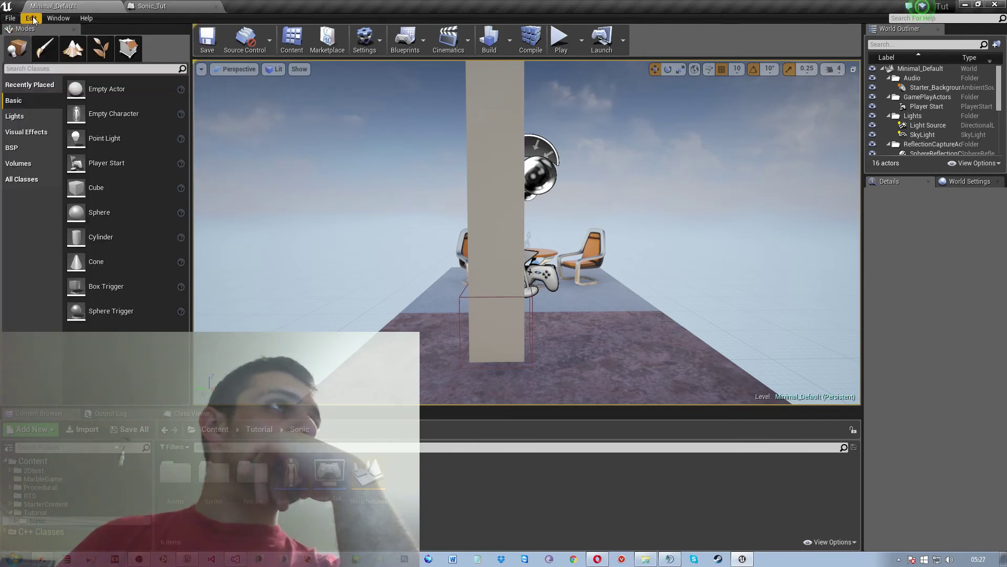
- Browse the Edit menu without choosing anything, then Alt+Tab to Visual Studio
click(32, 18)
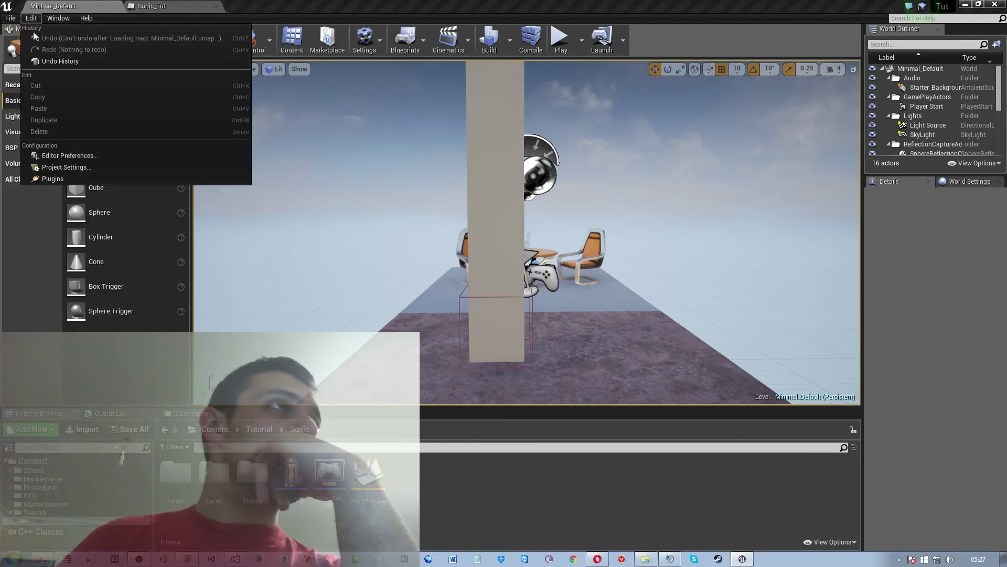
click(510, 522)
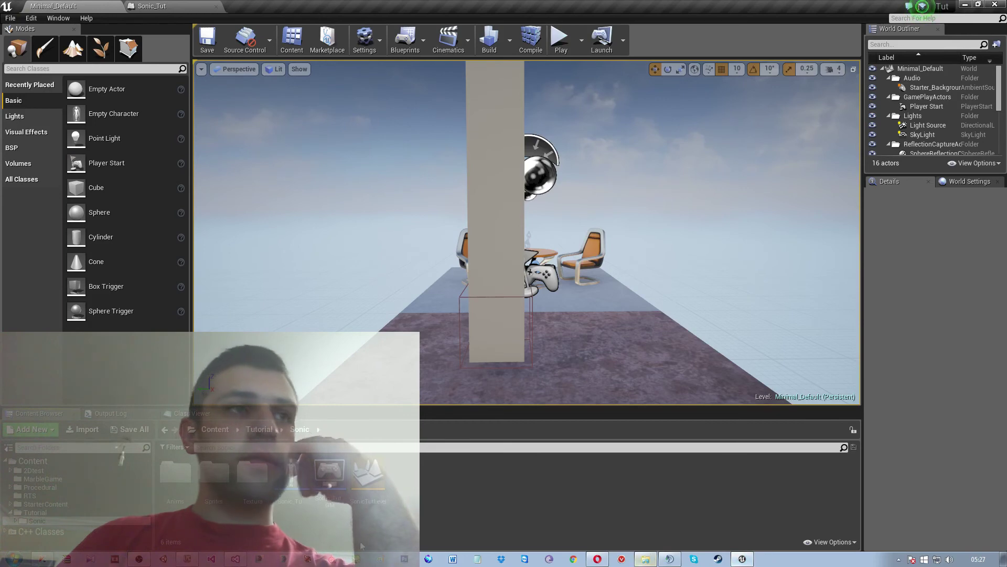
key(alt+Tab)
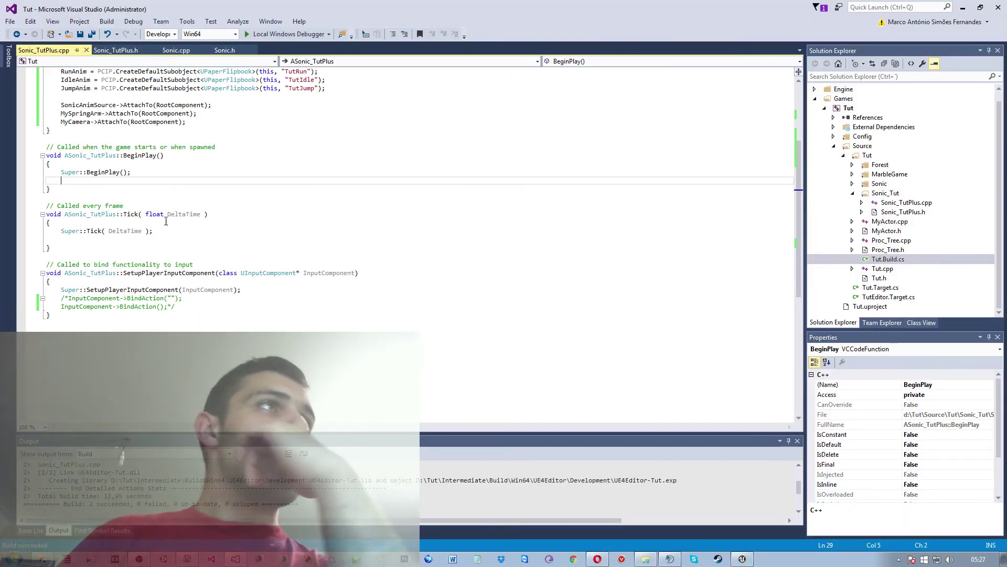
- Review the constructor's SonicAnimSource attach line in Sonic_TutPlus.cpp, then return to Unreal
scroll(196, 202, up, 5)
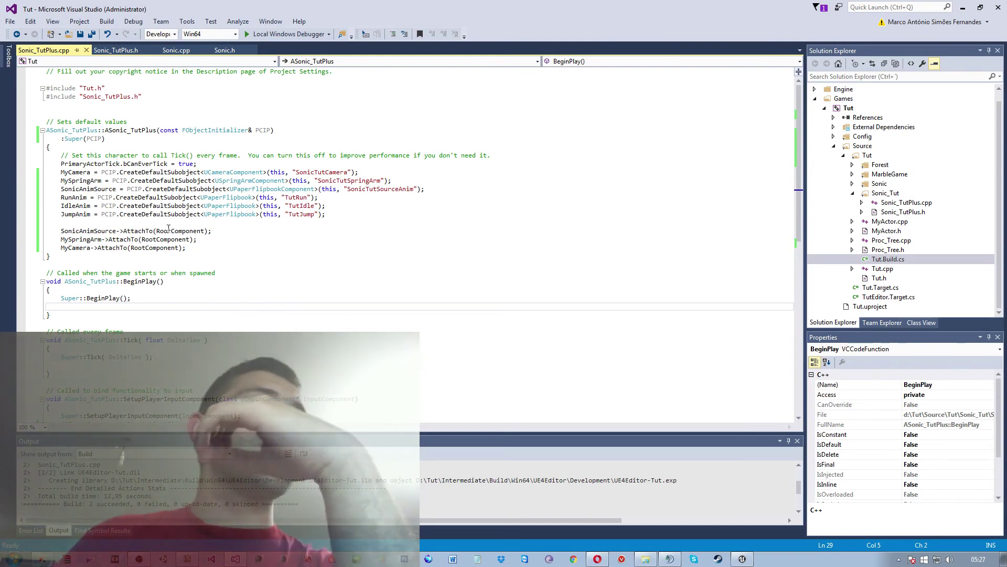
click(207, 230)
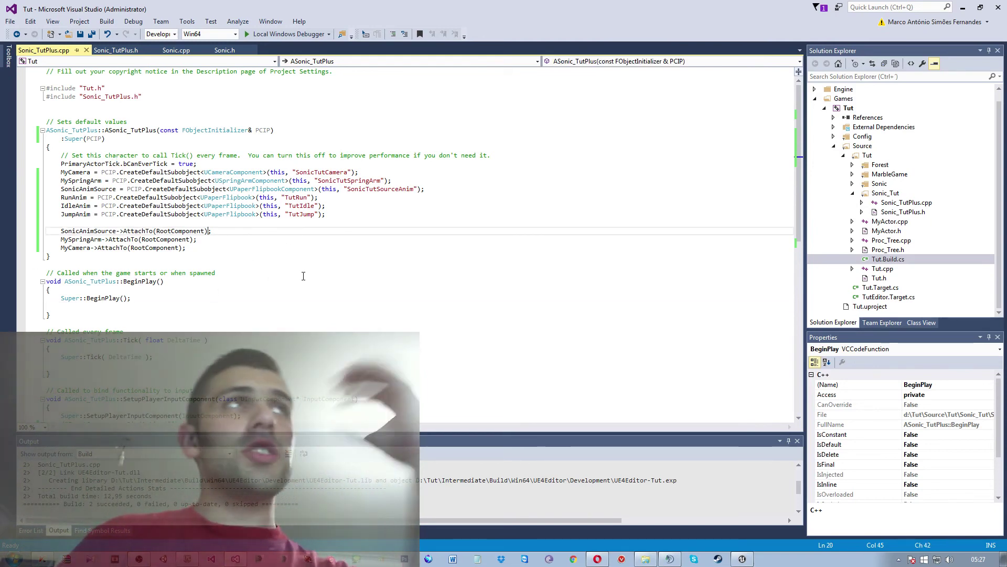
click(743, 559)
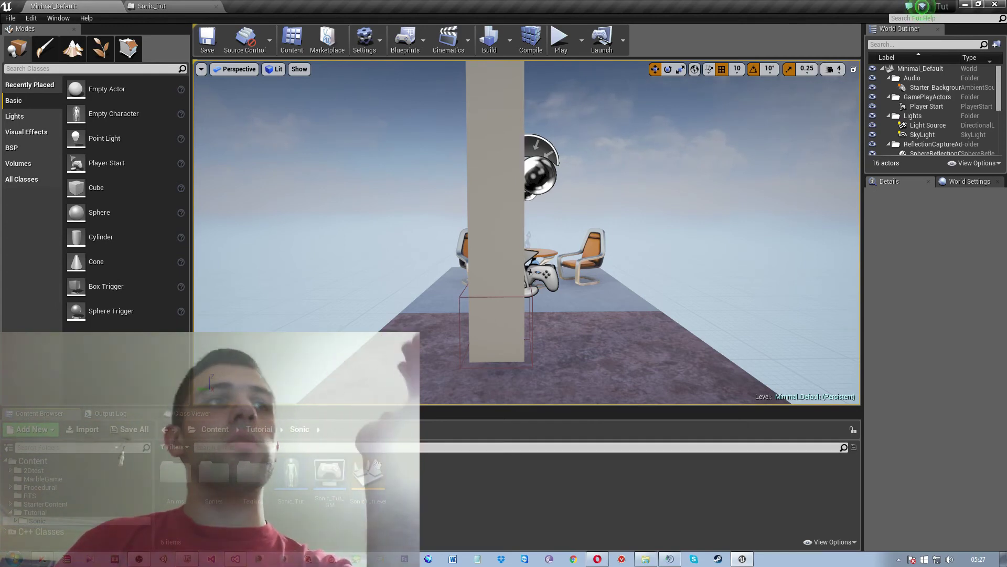
click(158, 7)
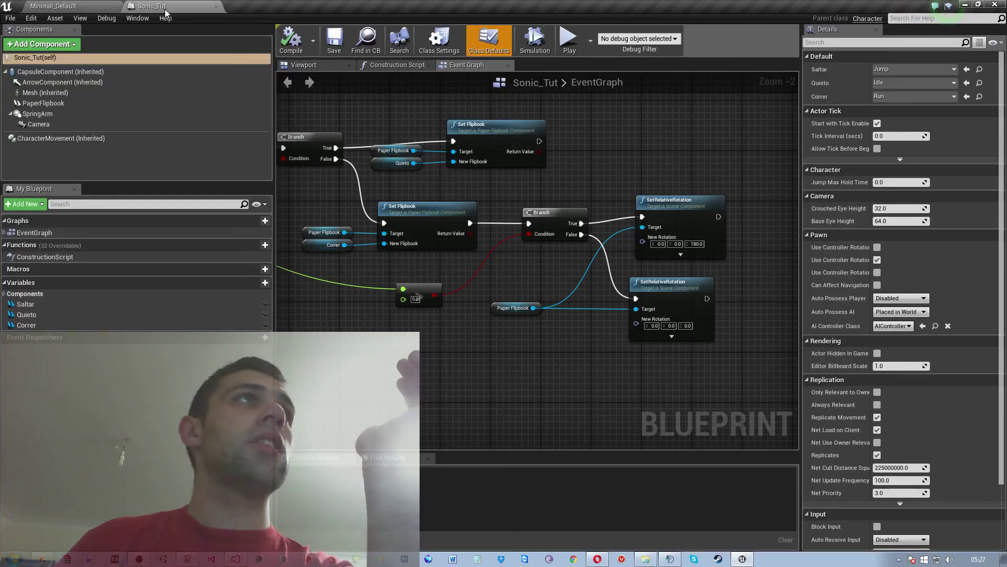
click(102, 60)
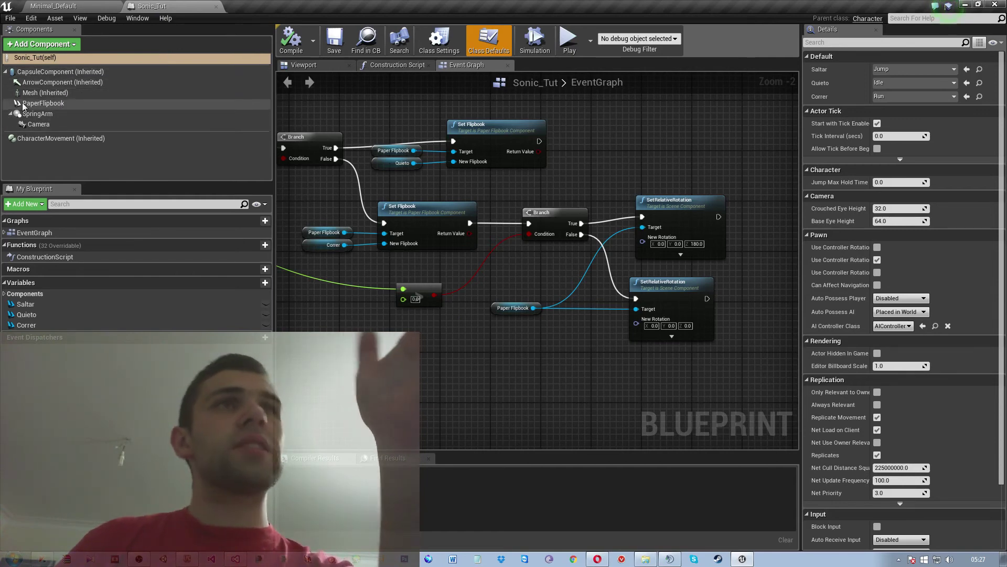
click(52, 6)
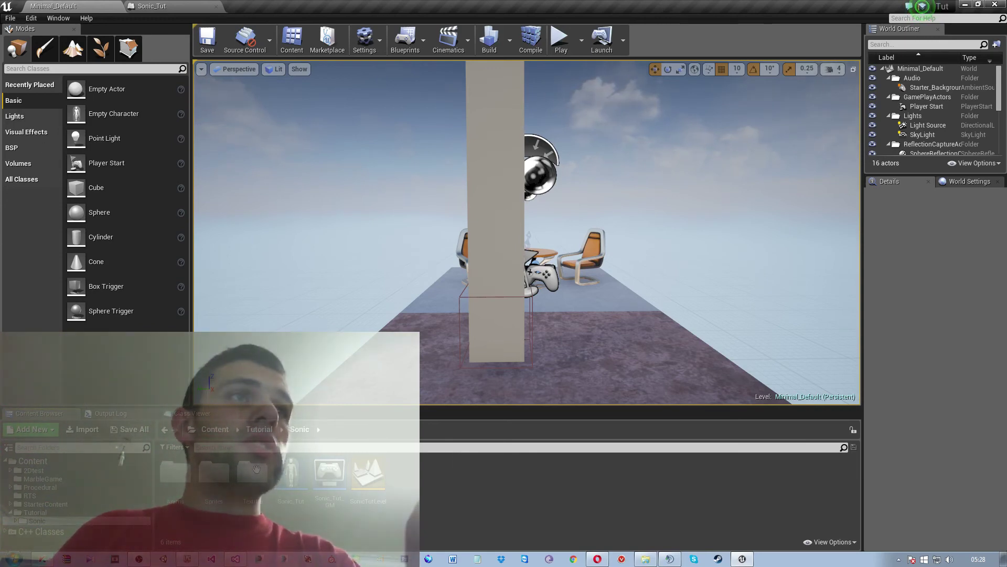
click(156, 6)
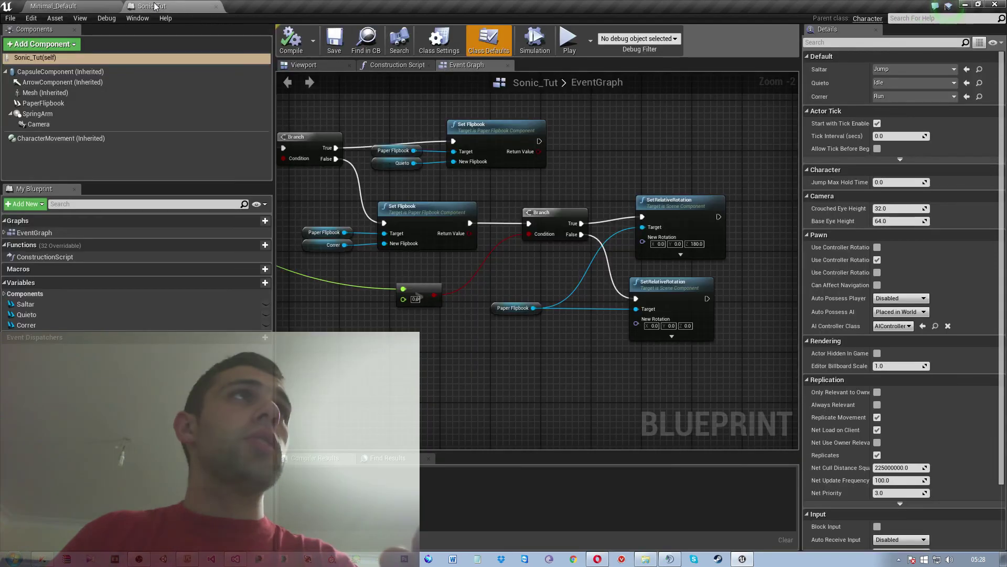
click(66, 5)
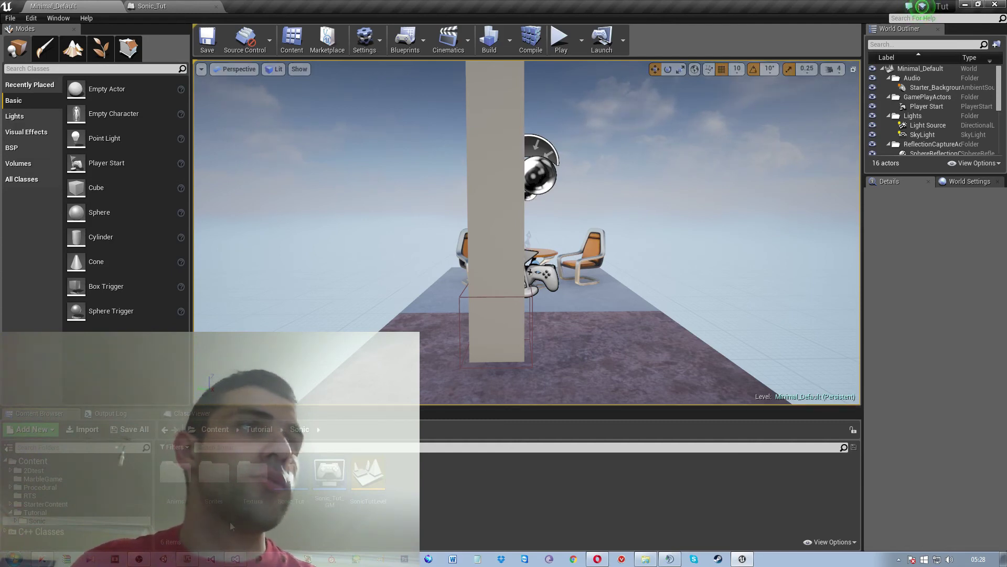
- Check the Saltar and MoverParaFrente mappings in Project Settings > Engine > Input, then return to the code
click(31, 17)
click(73, 168)
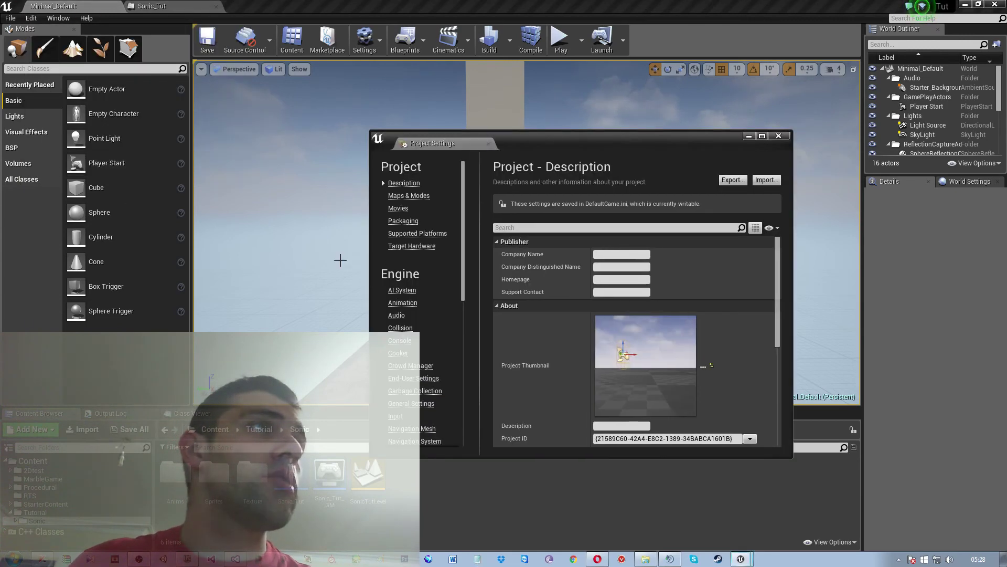
click(402, 419)
scroll(550, 342, down, 2)
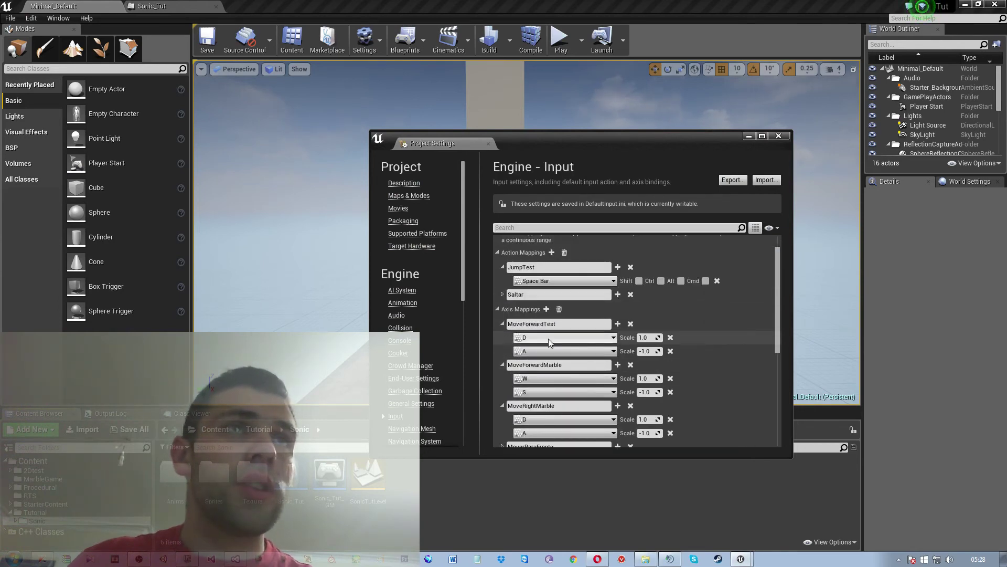
double_click(511, 294)
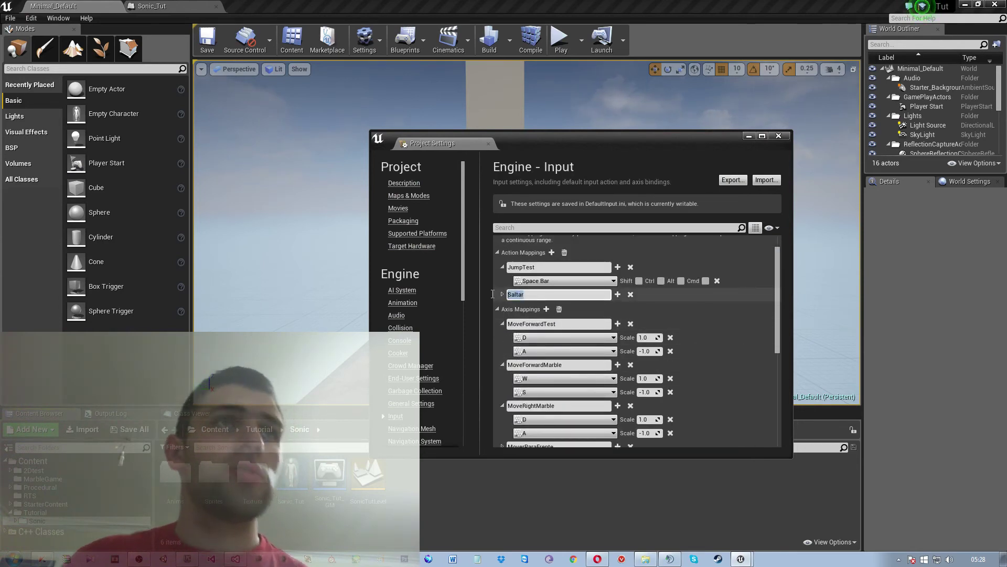
scroll(628, 438, down, 2)
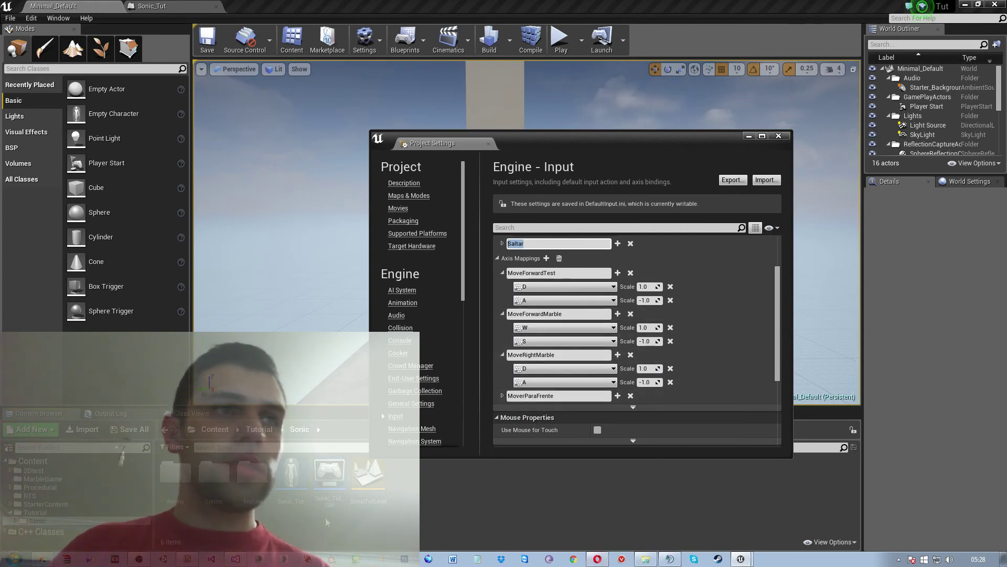
click(212, 559)
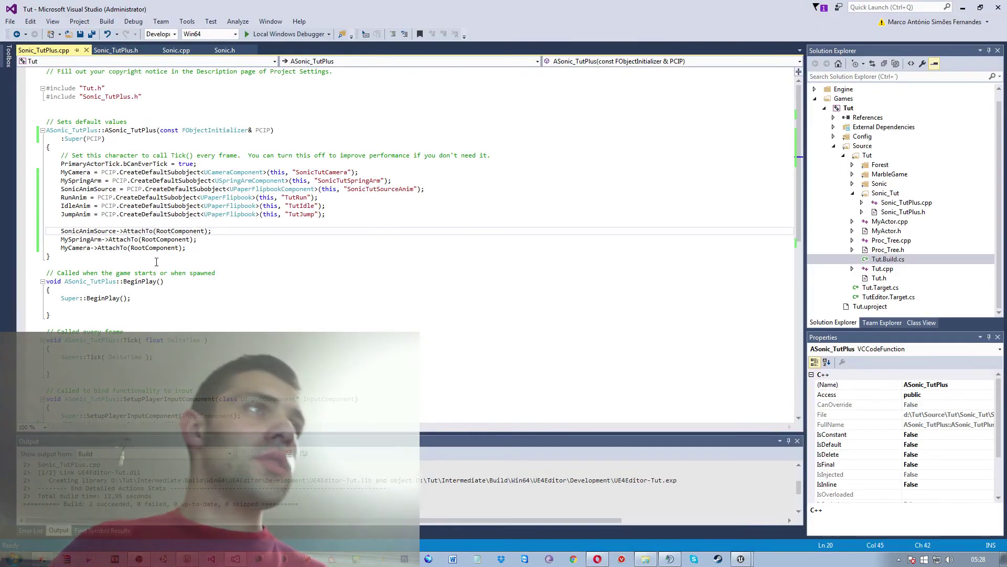
- Uncomment the two BindAction lines and start correcting their action names to 'Saltar'
scroll(203, 316, down, 6)
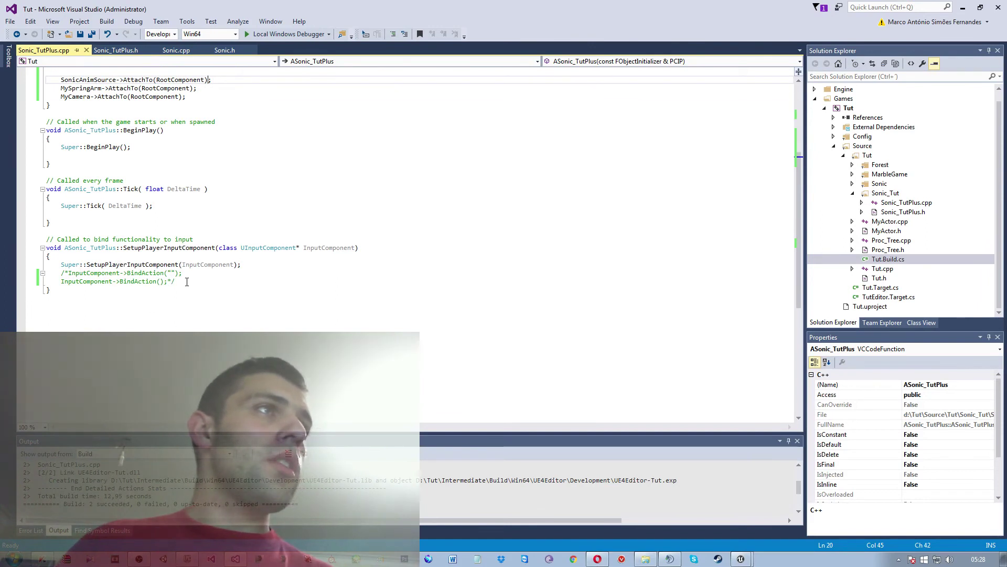
drag(186, 281, 47, 274)
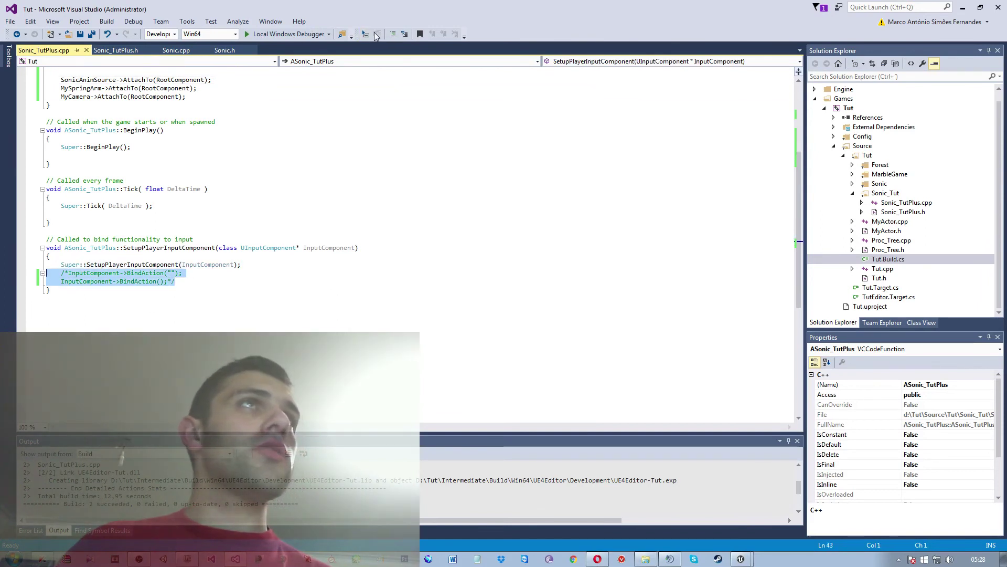
click(404, 35)
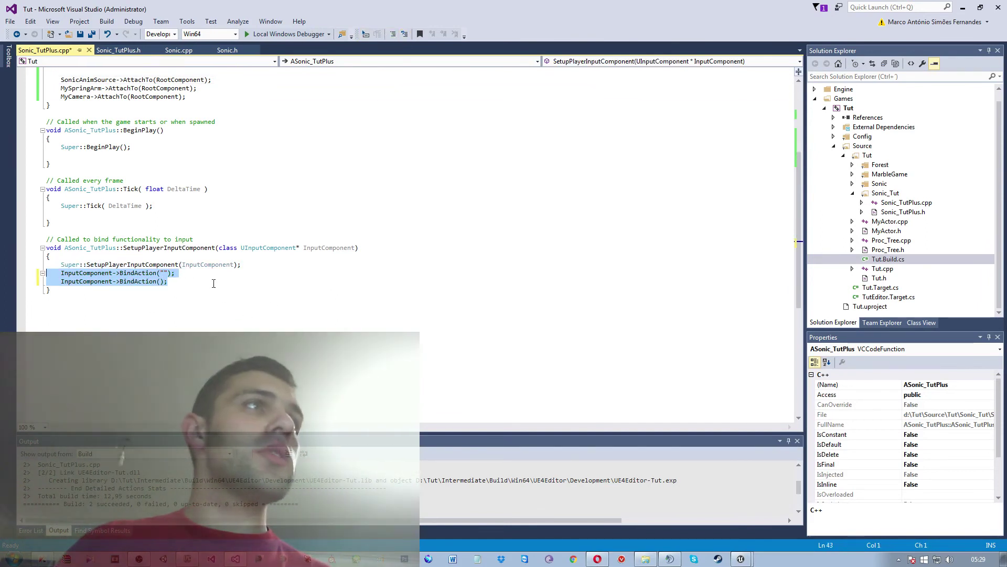
click(168, 275)
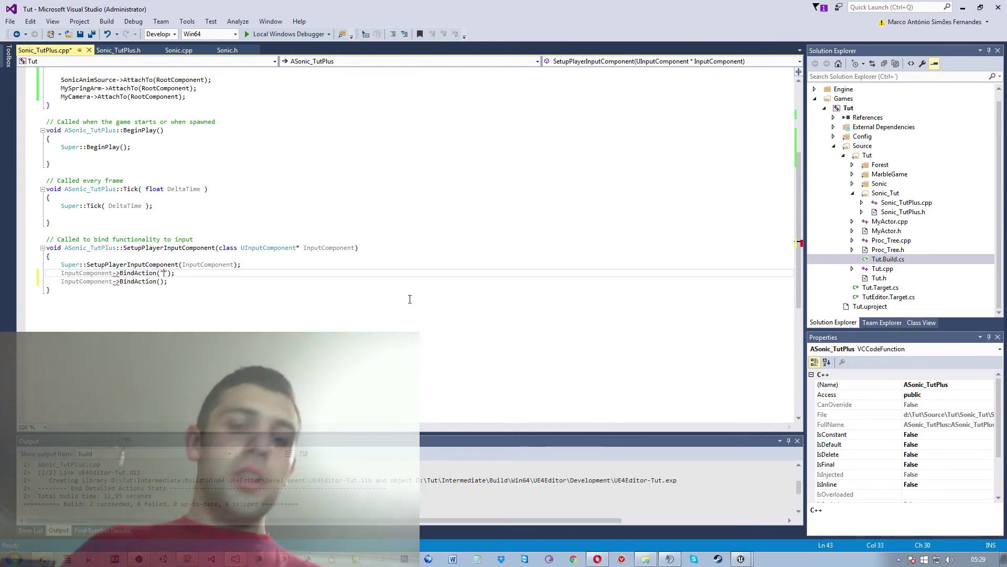
text(S)
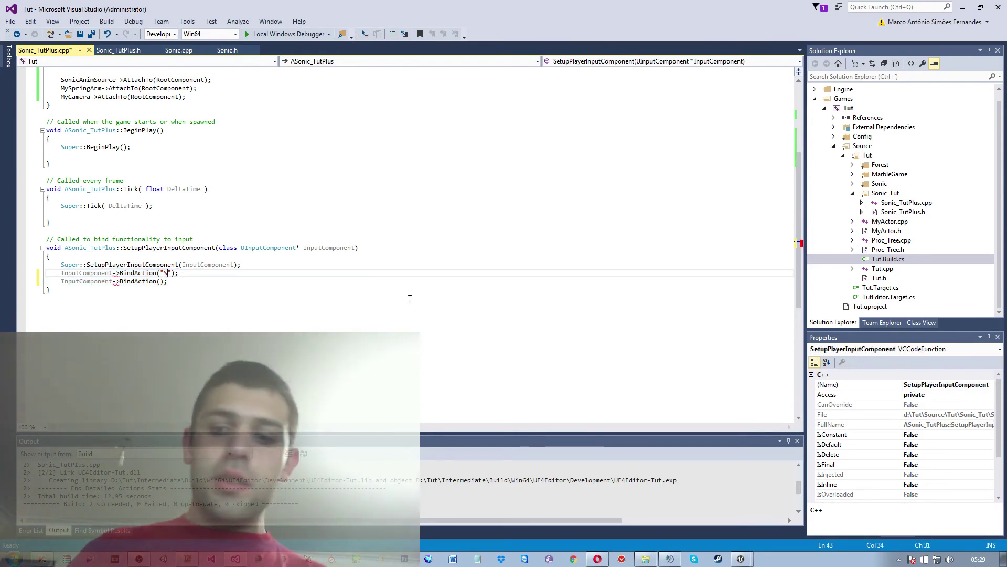
key(Down)
key(Left)
key(Left)
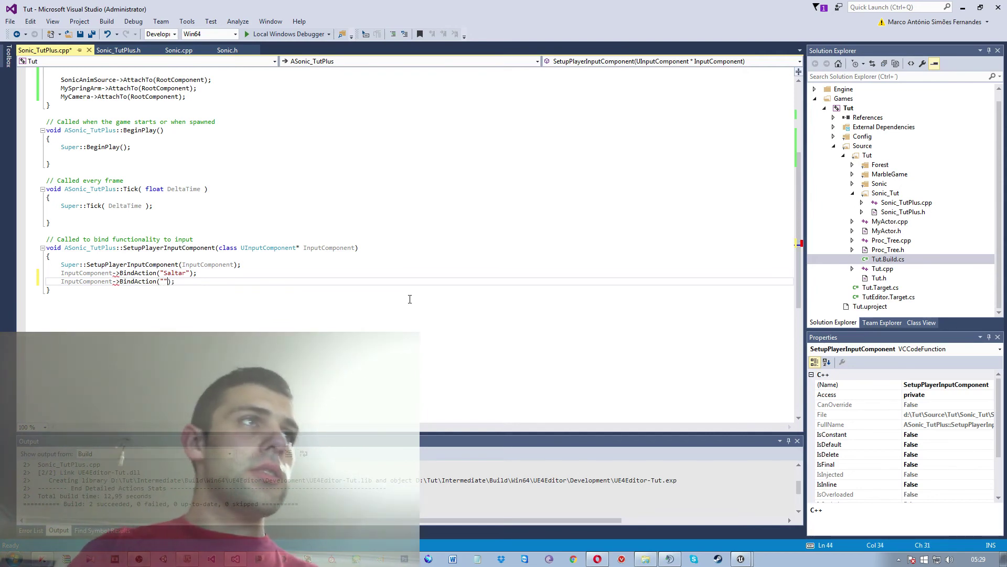
text(saltar)
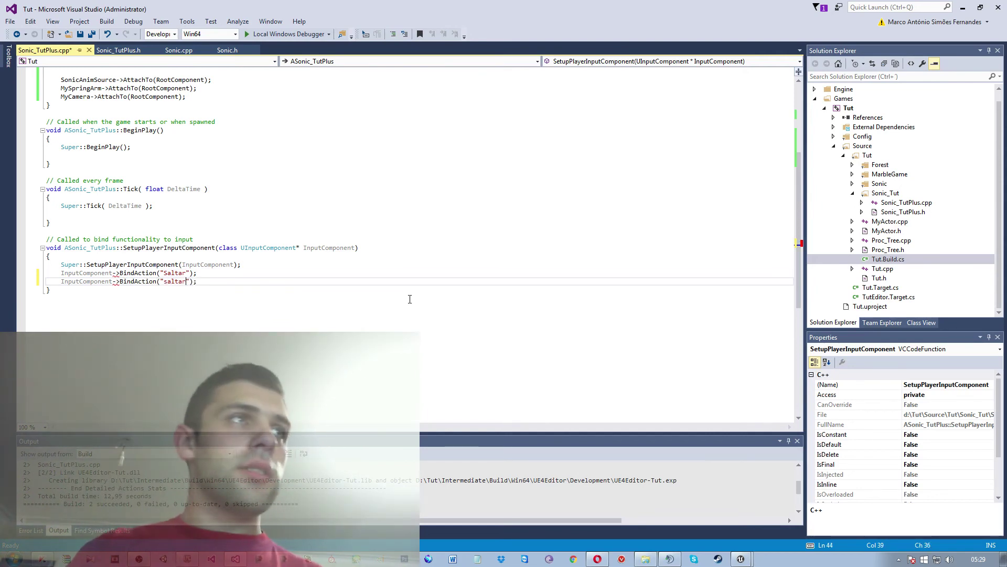
key(Left)
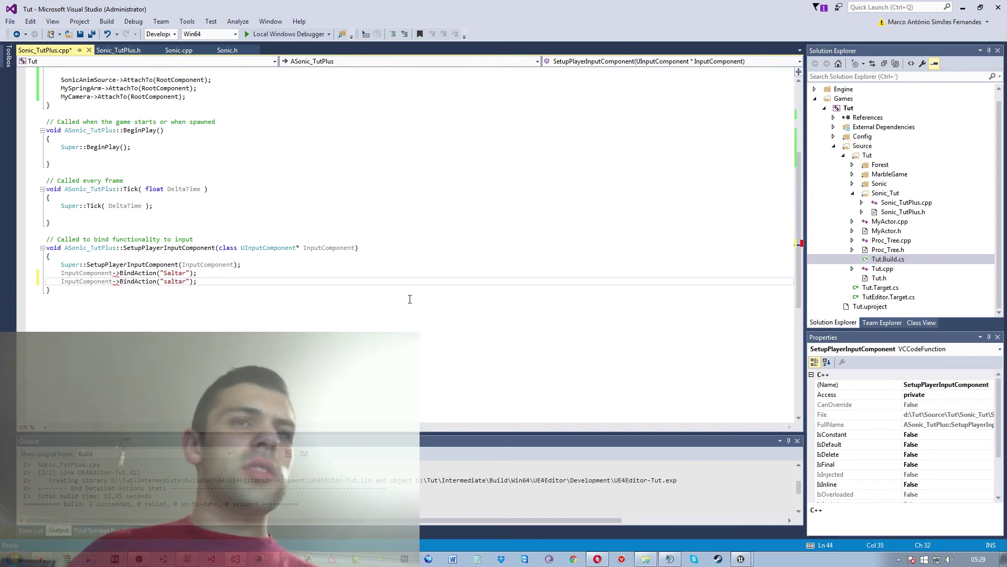
- Recheck Unreal's input mappings, finish the second 'Saltar' name and add IE_Pressed to the first binding
click(742, 558)
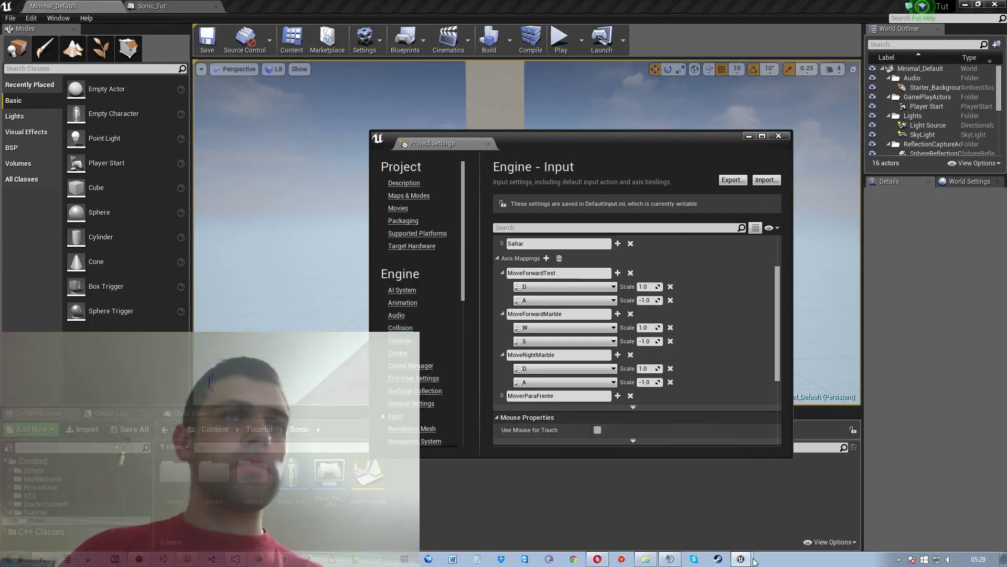
click(235, 558)
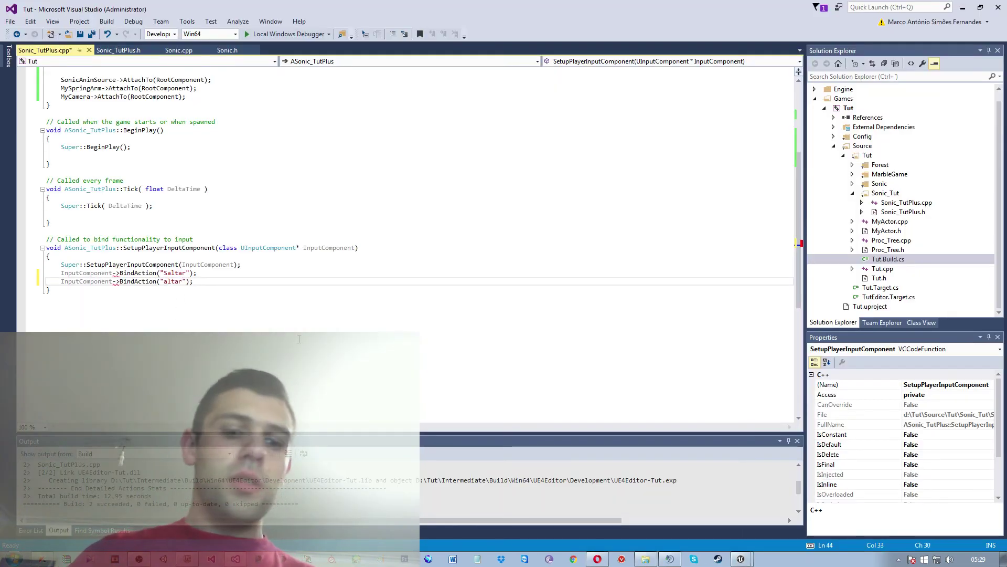
text(S)
key(Up)
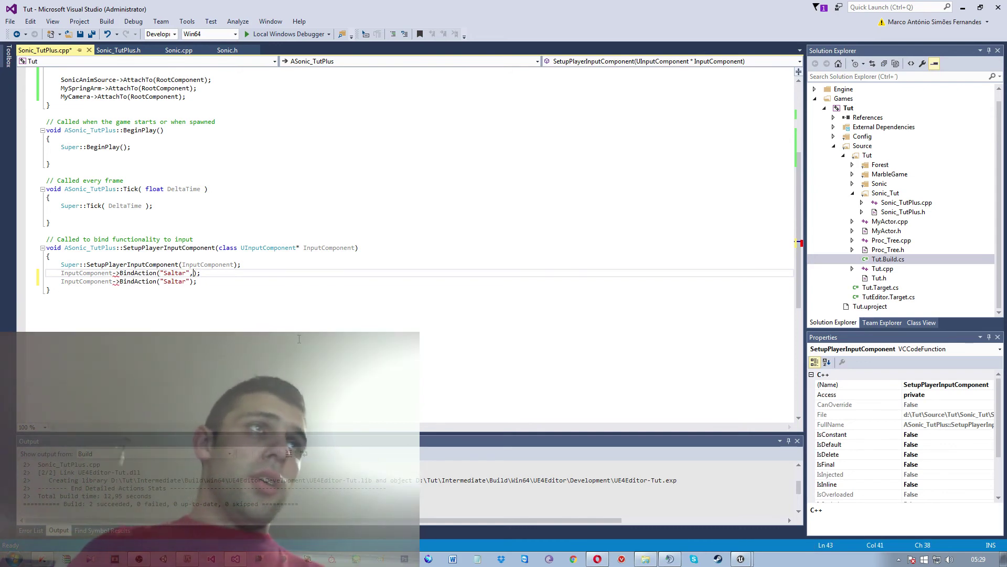
text(E)
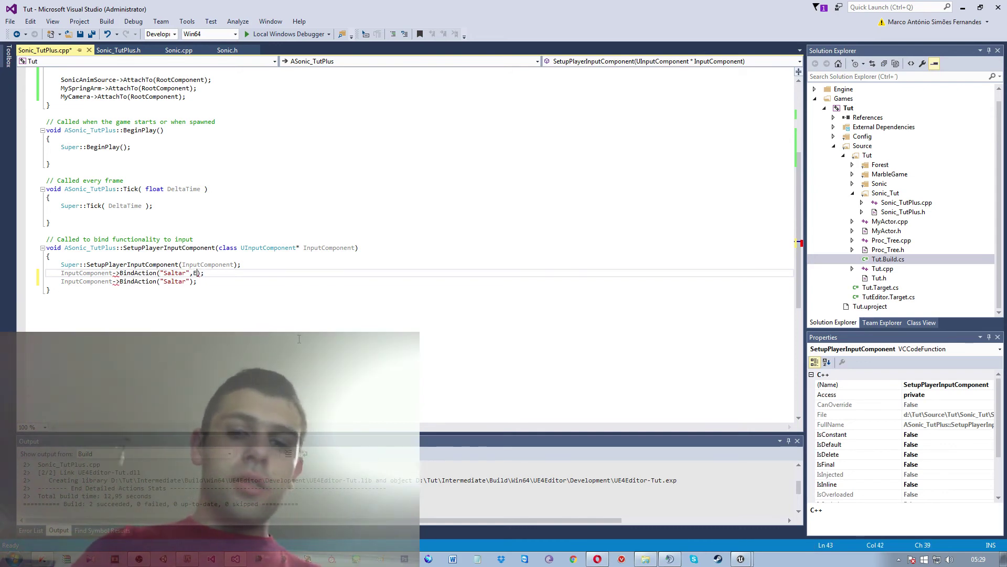
text(_Pressed)
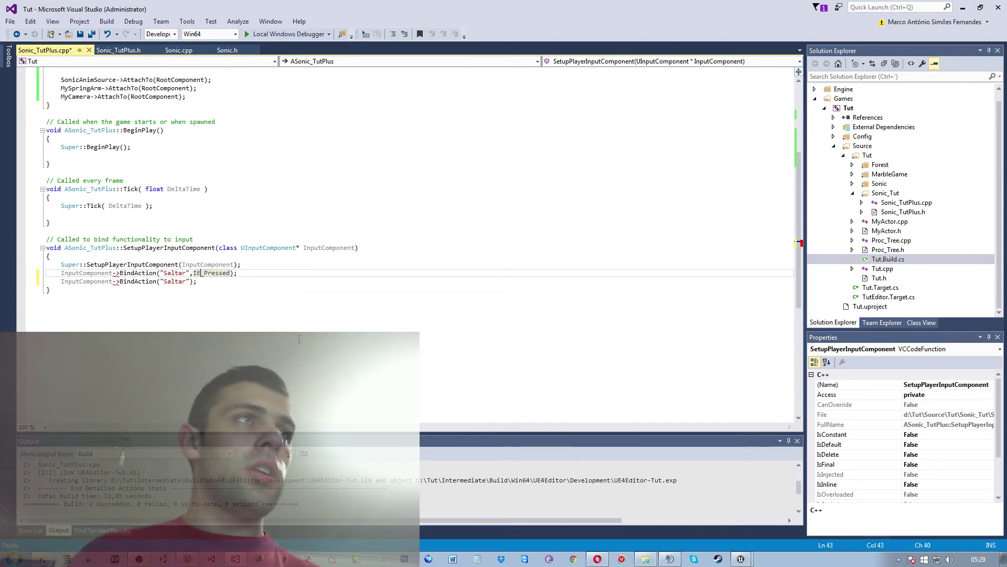
- Complete the IE_Pressed binding with this, &ASonic_TutPlus::Saltar, checking names in Sonic_TutPlus.h
click(226, 266)
click(189, 282)
text(,IE_Released)
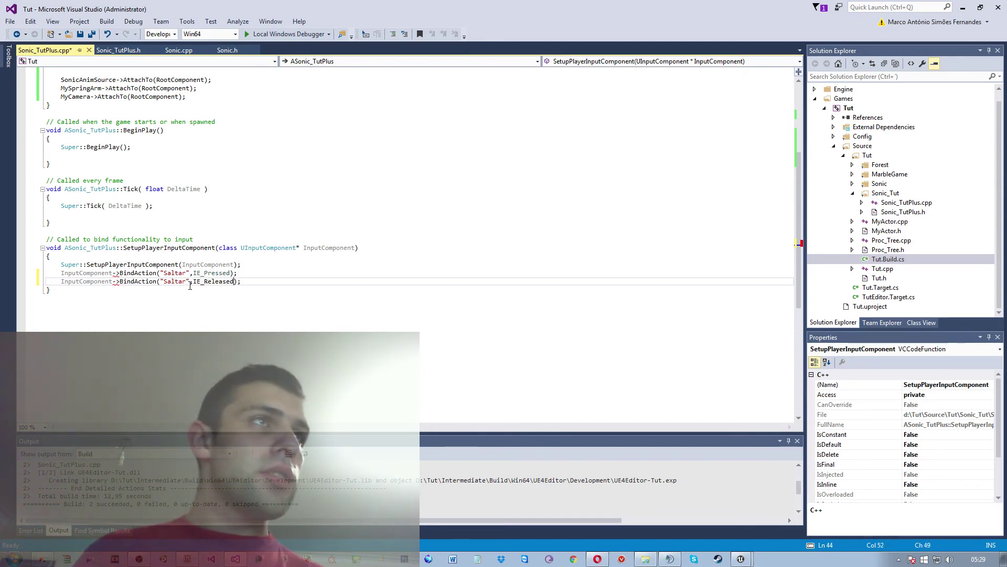
key(Up)
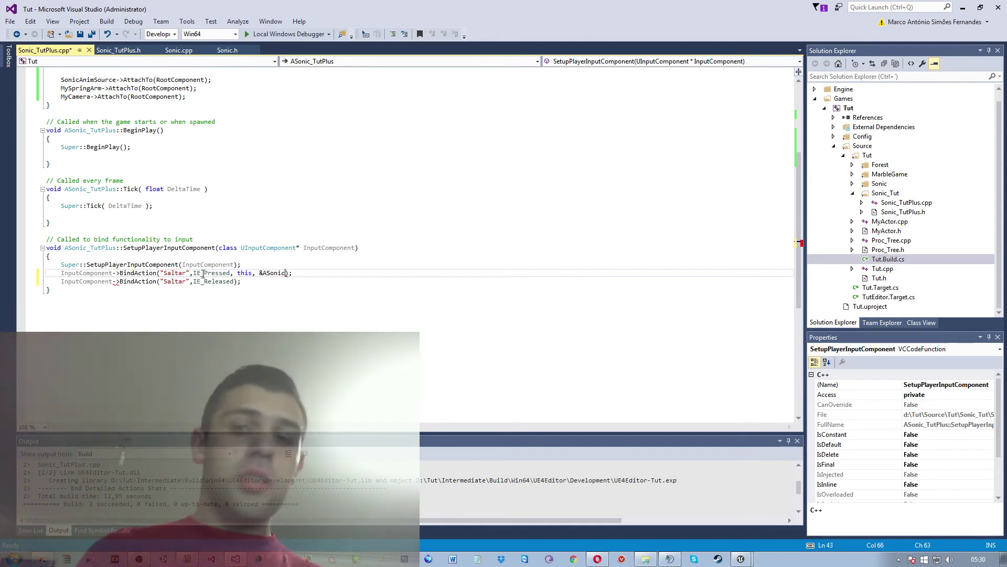
text(_TutPlus)
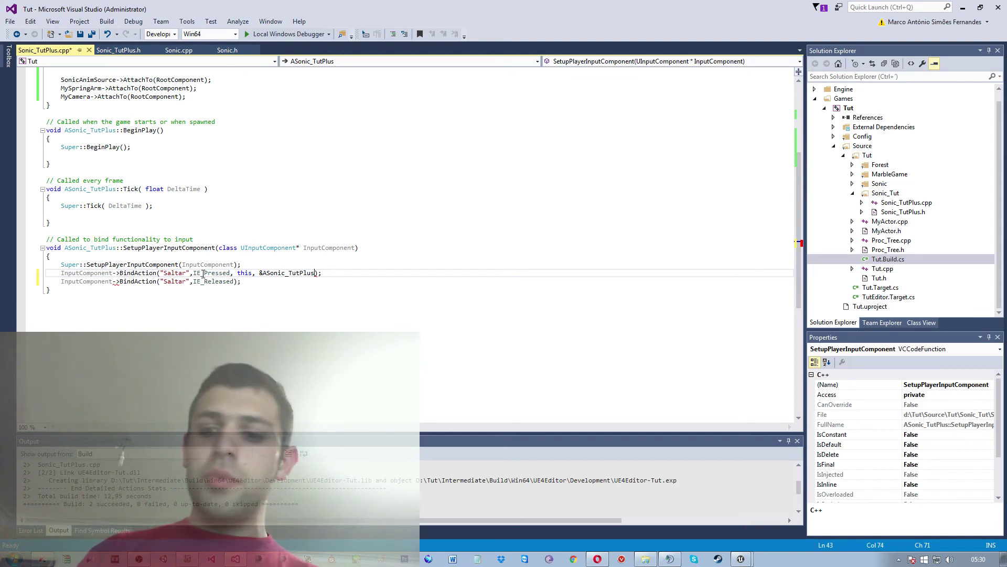
text(::)
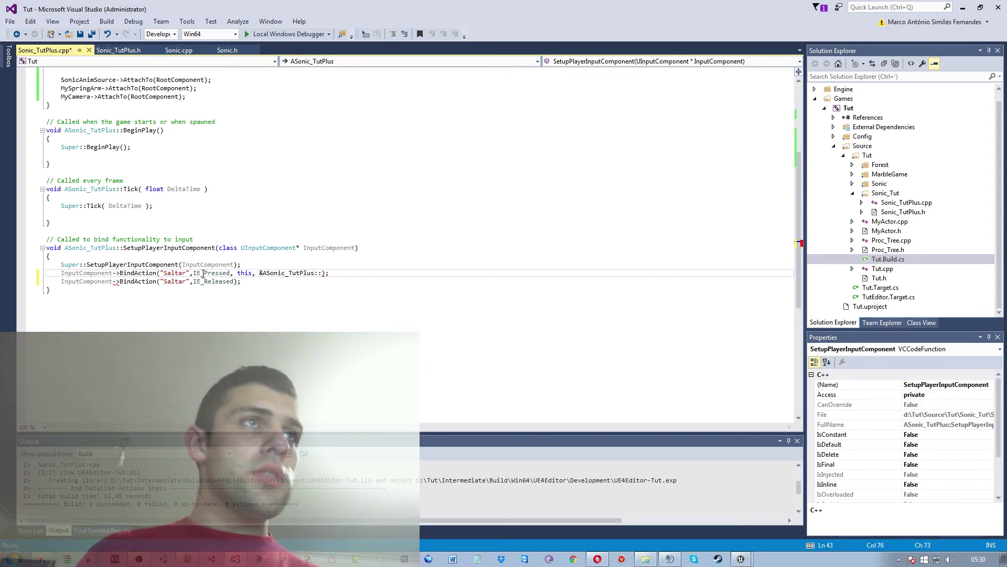
text(Saltar)
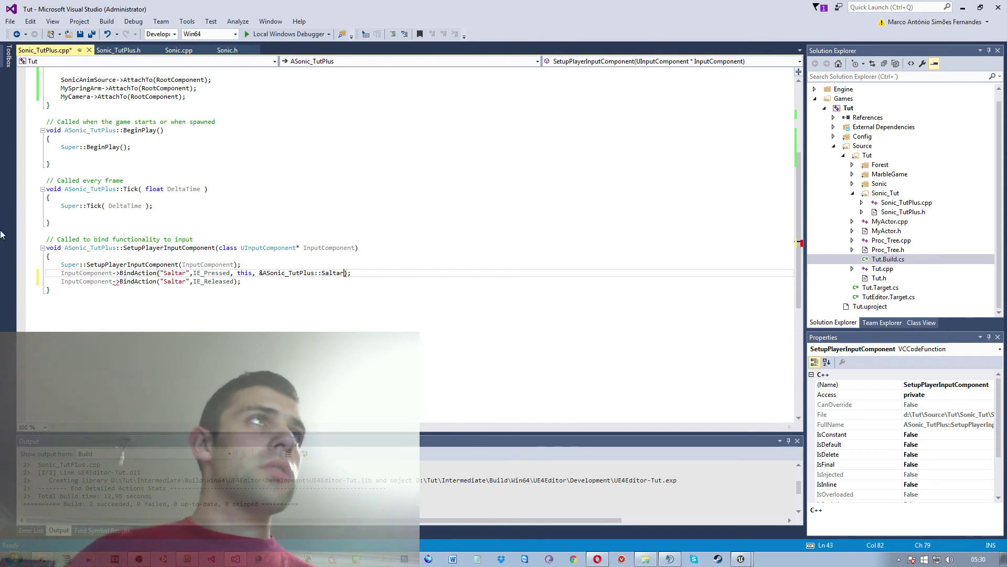
click(119, 51)
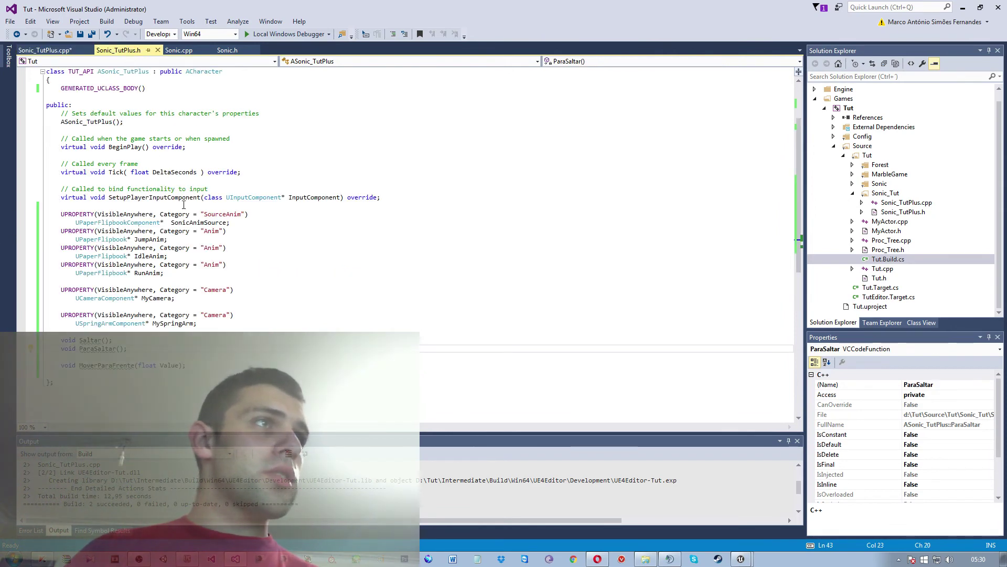
click(44, 50)
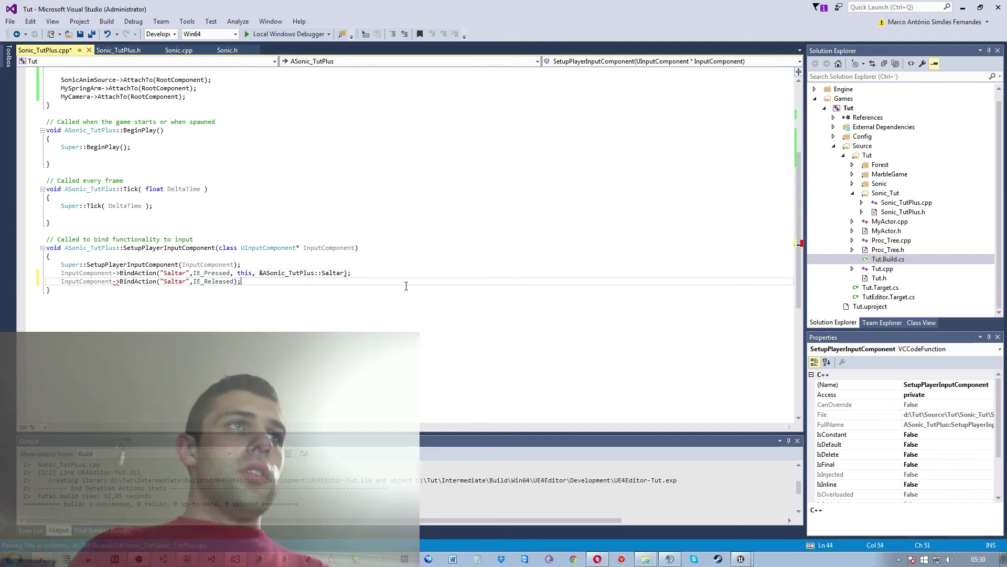
- Complete the IE_Released binding with this, &ASonic_TutPlus::PararSaltar and add blank lines below
key(Up)
key(Down)
key(Down)
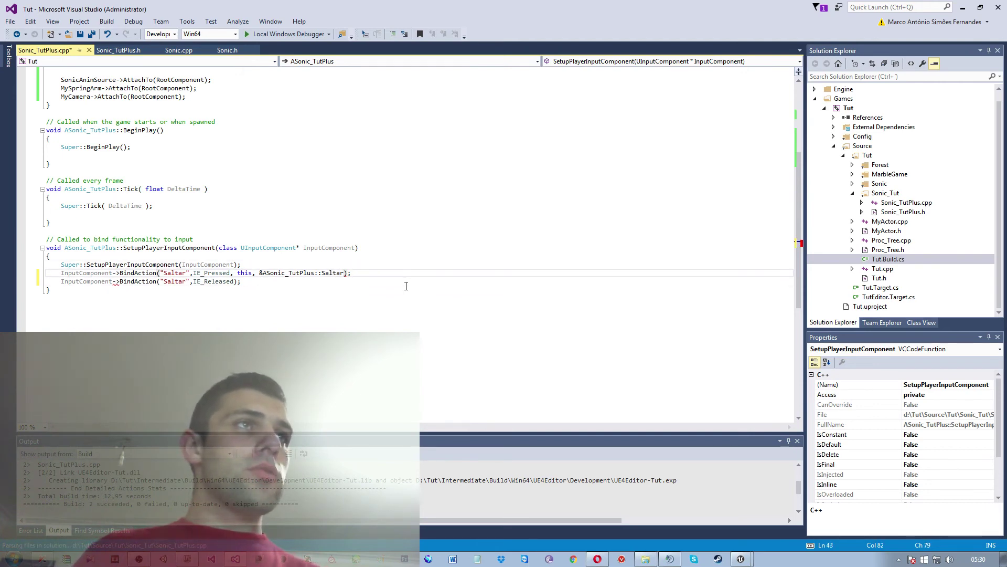
key(Down)
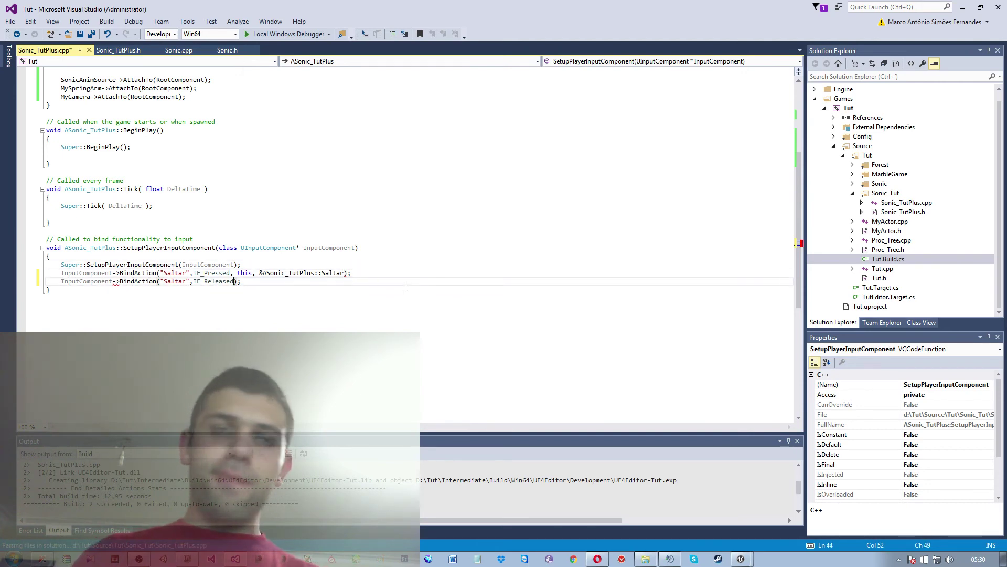
text(, this, )
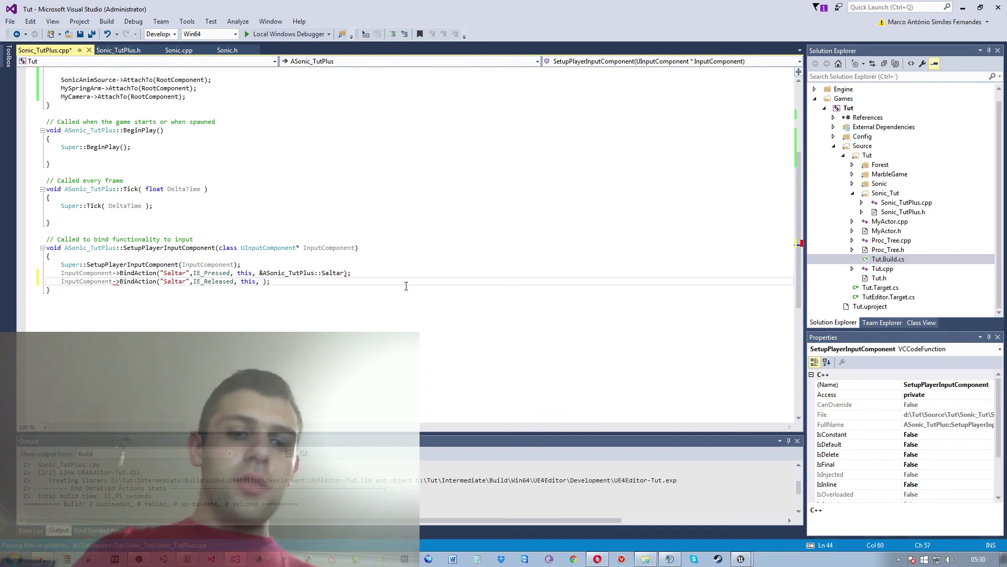
text(&AS)
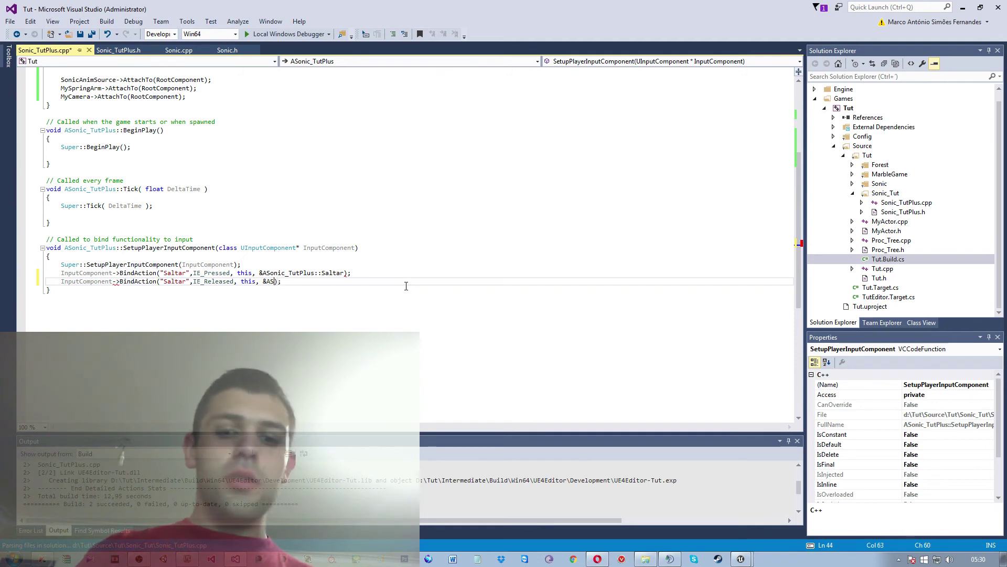
text(onic_)
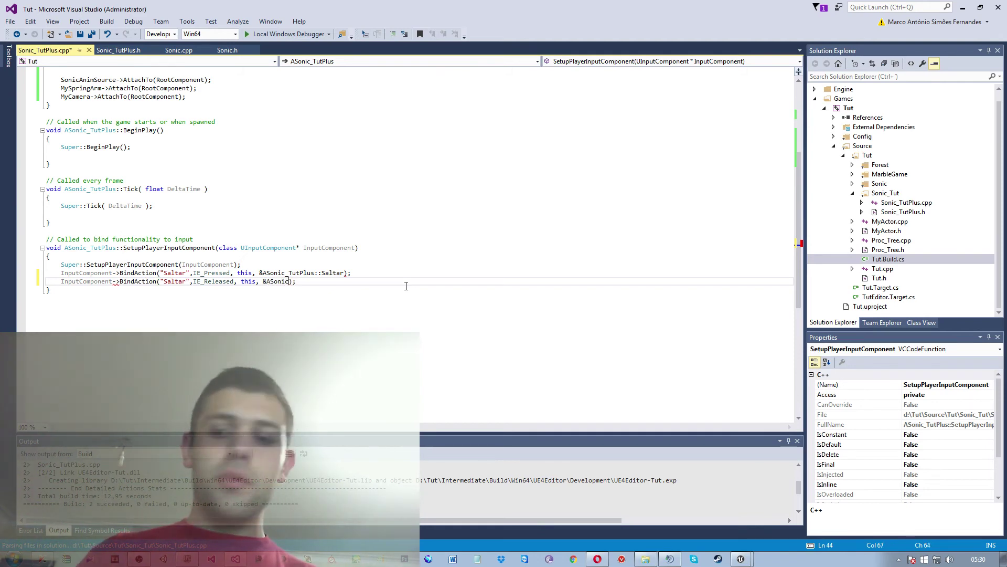
text(tPlus::)
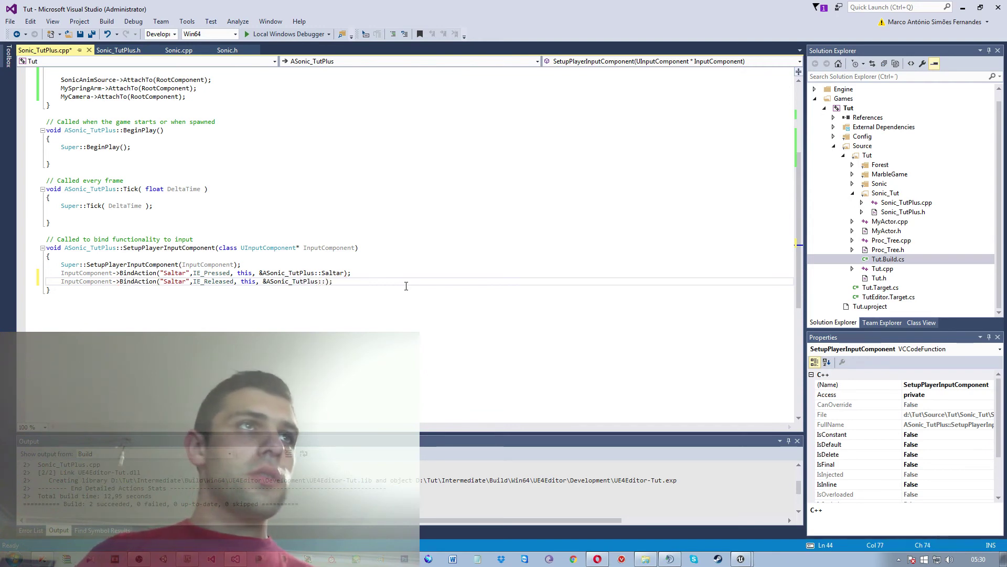
text(Parar)
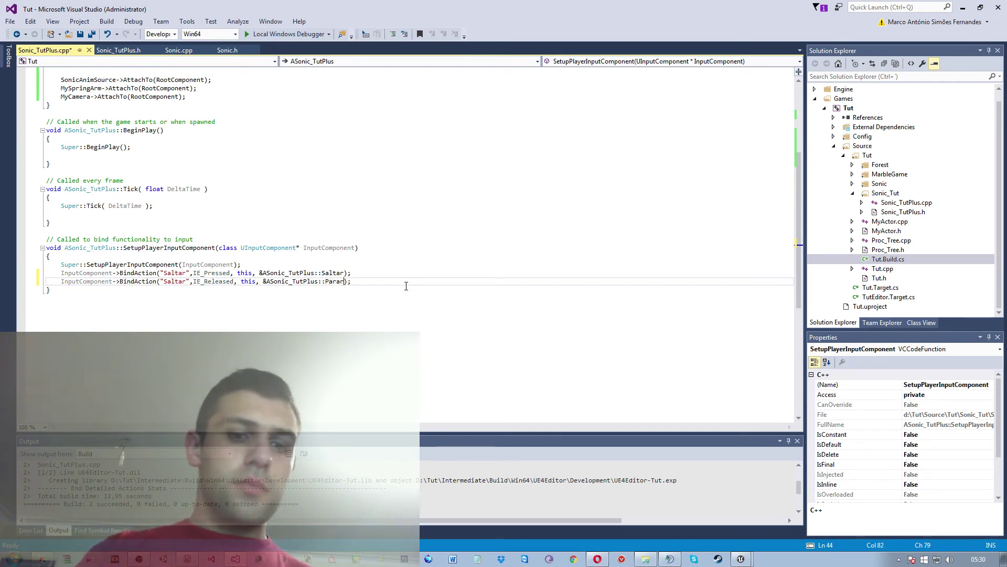
text(tar)
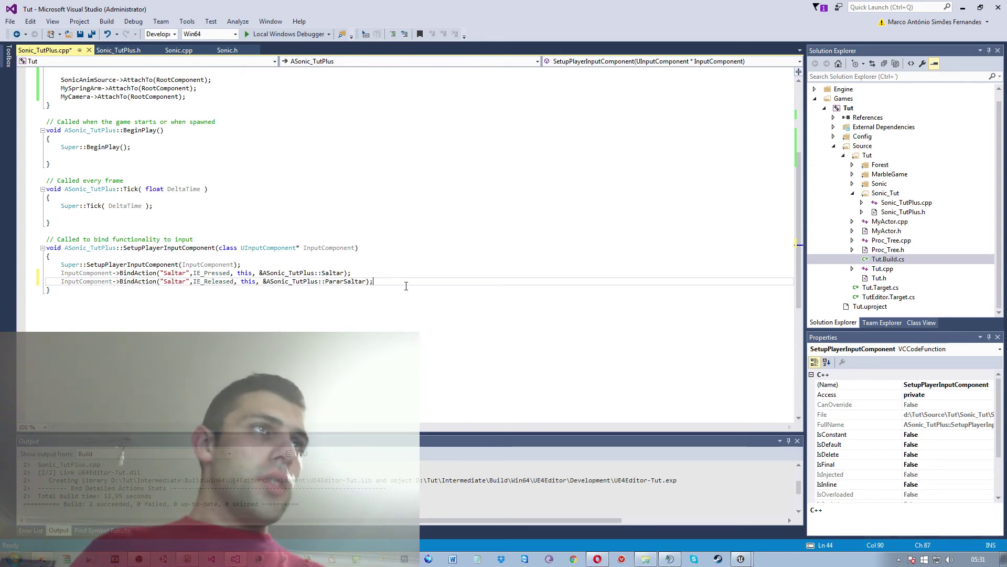
key(Down)
key(Return)
key(Return)
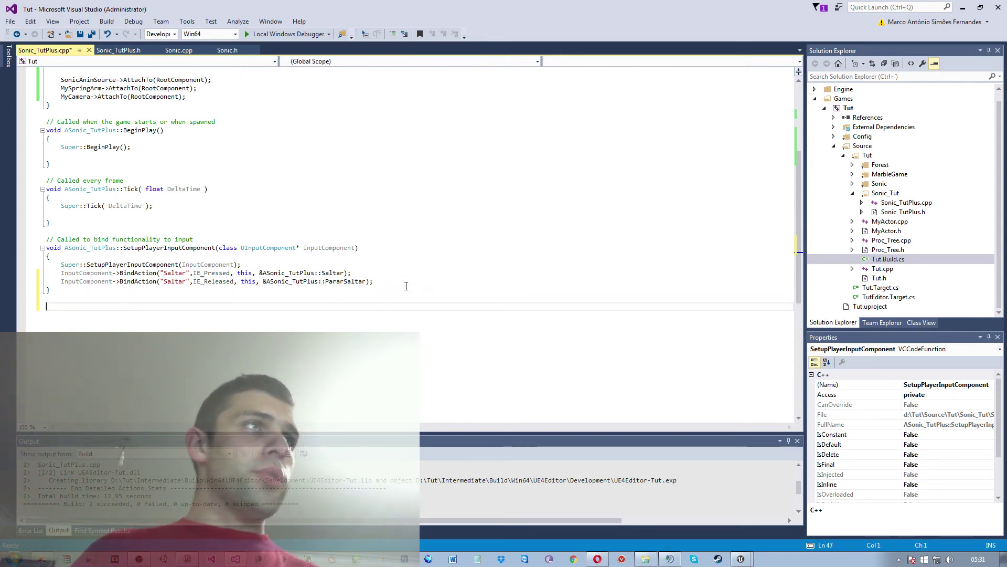
- Add empty void Saltar() and PararSaltar() function bodies below the input setup function
text(void Saltar()
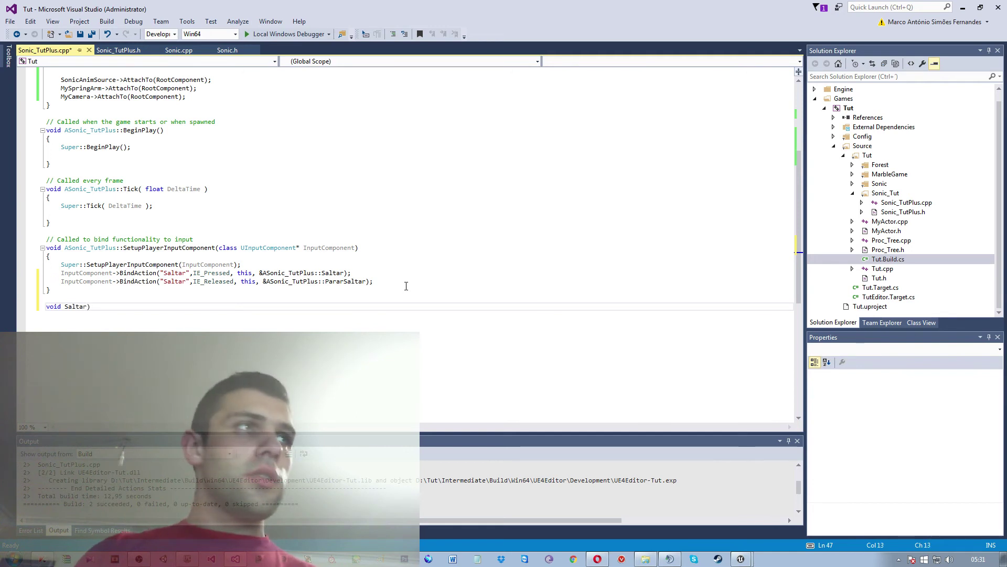
key(Return)
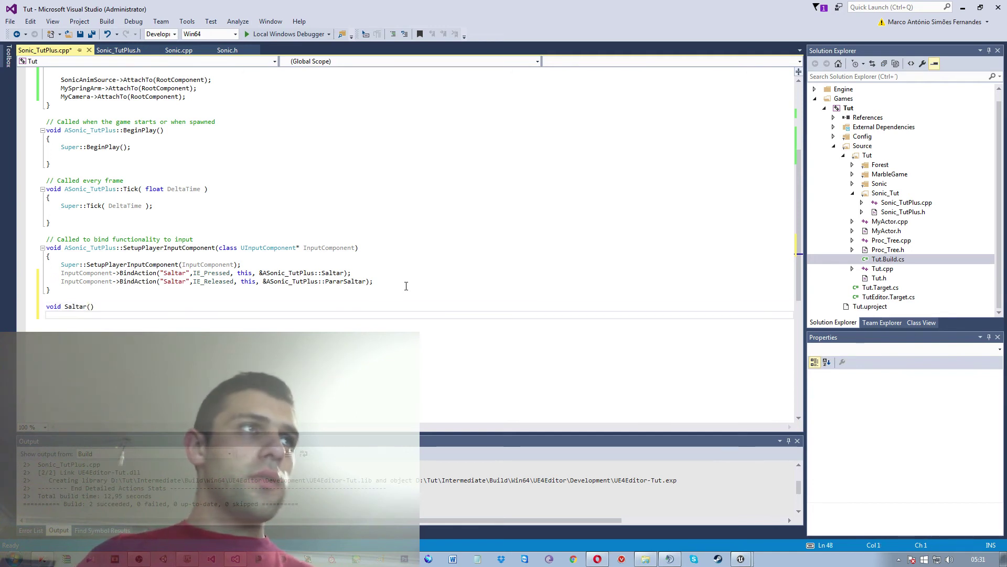
text({})
key(Return)
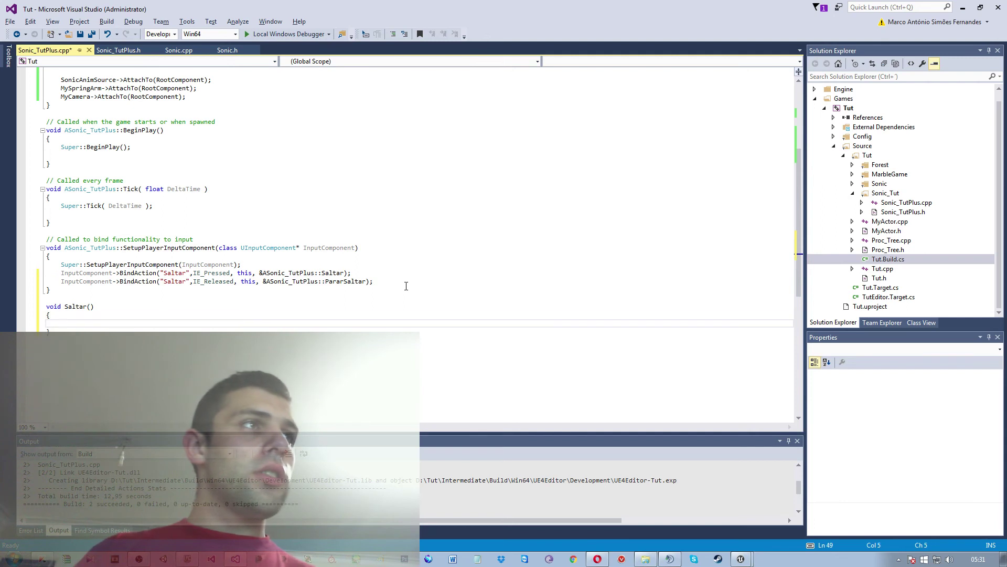
key(Return)
key(Return)
key(Return)
text(void P)
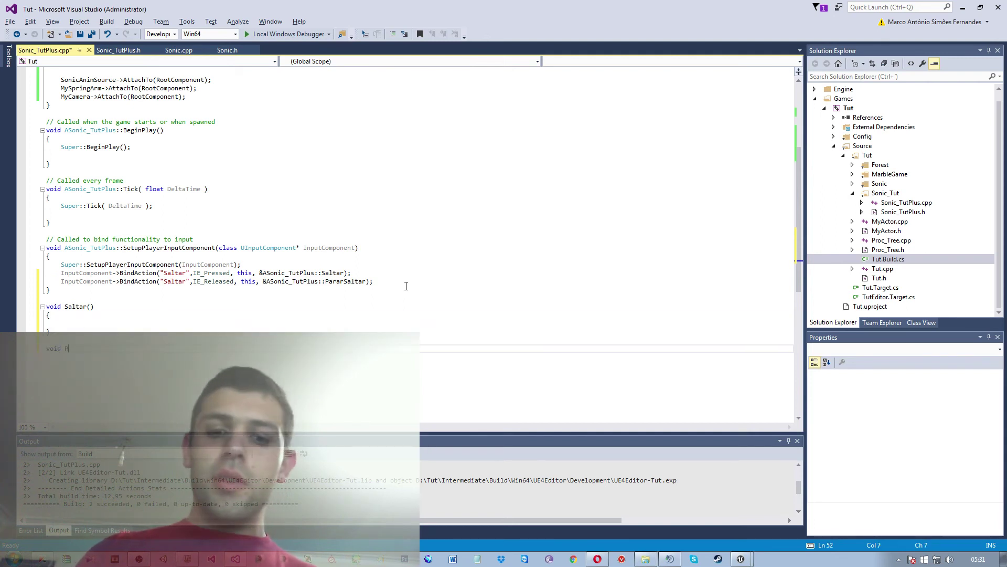
text(ararS)
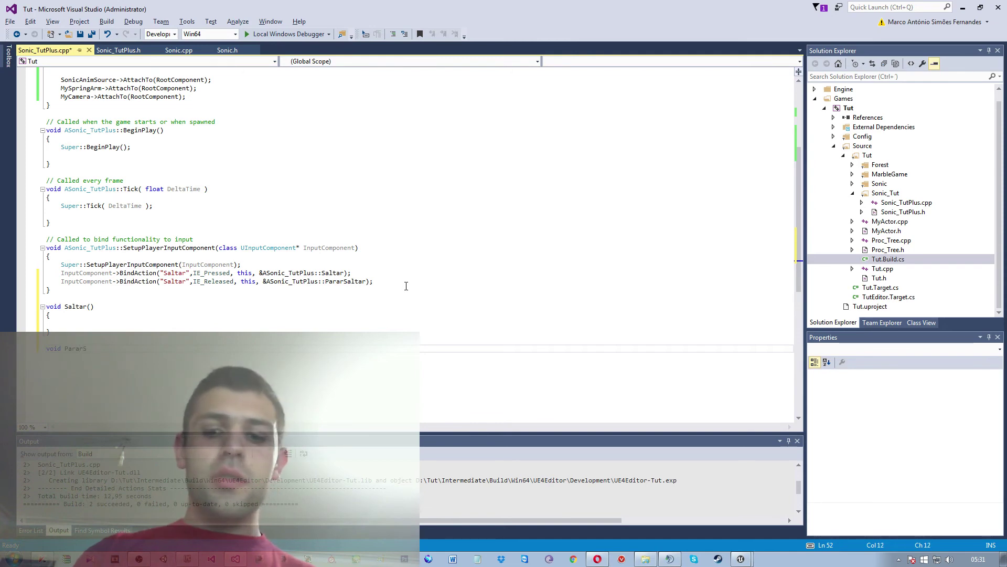
text(altar)
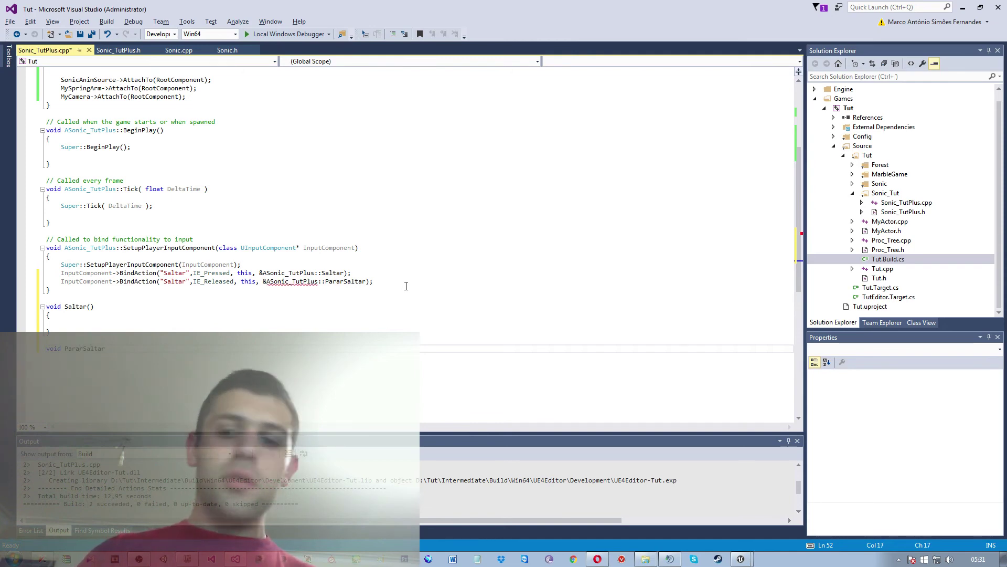
text(())
key(Return)
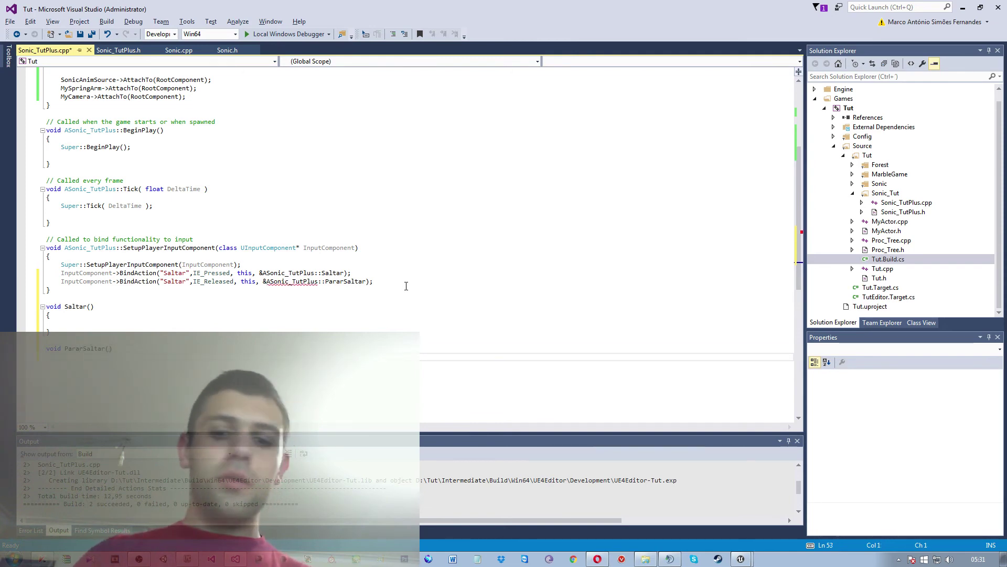
text({)
key(Return)
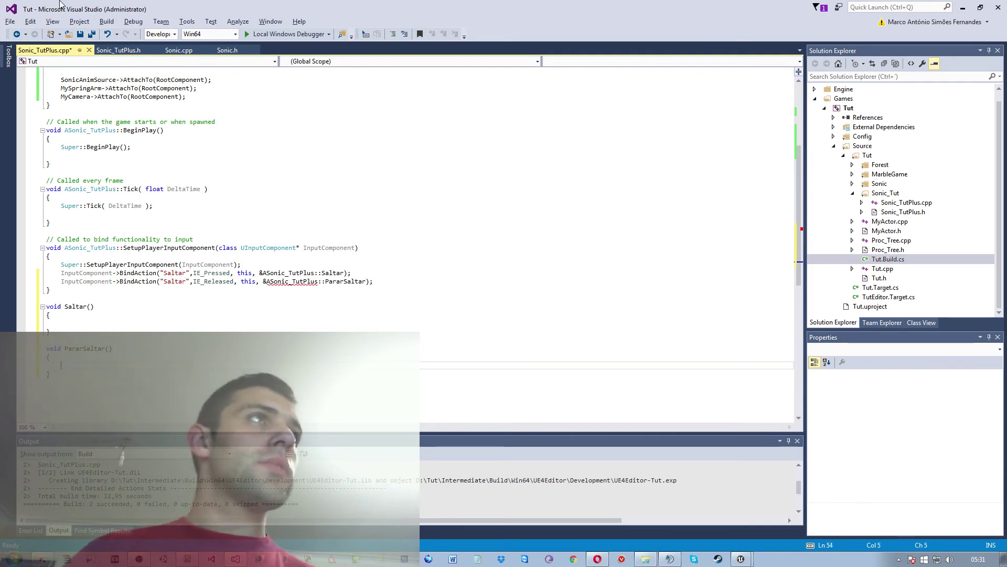
- Rename PararSaltar to ParaSaltar in the IE_Released binding and the function definition
click(118, 50)
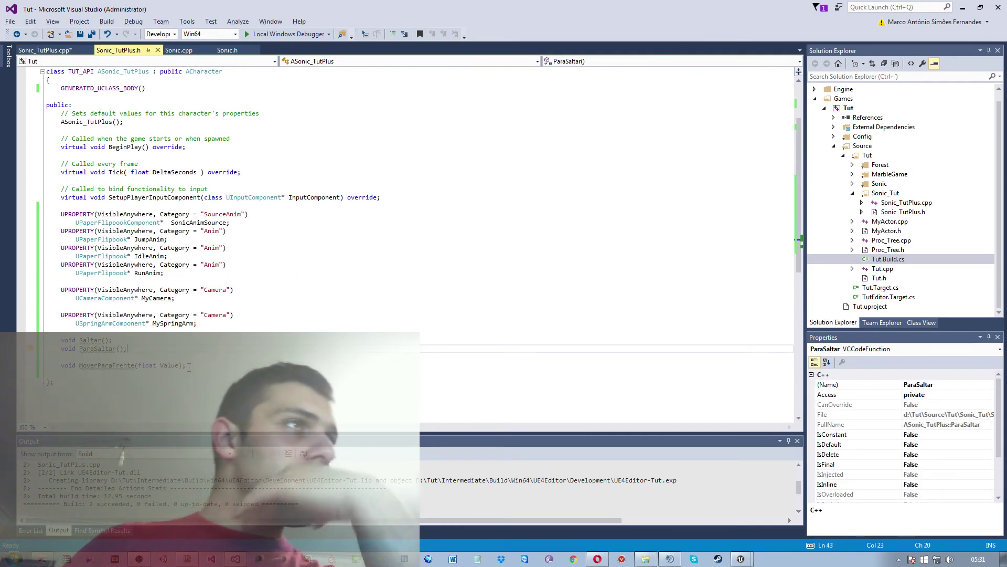
click(47, 50)
click(346, 282)
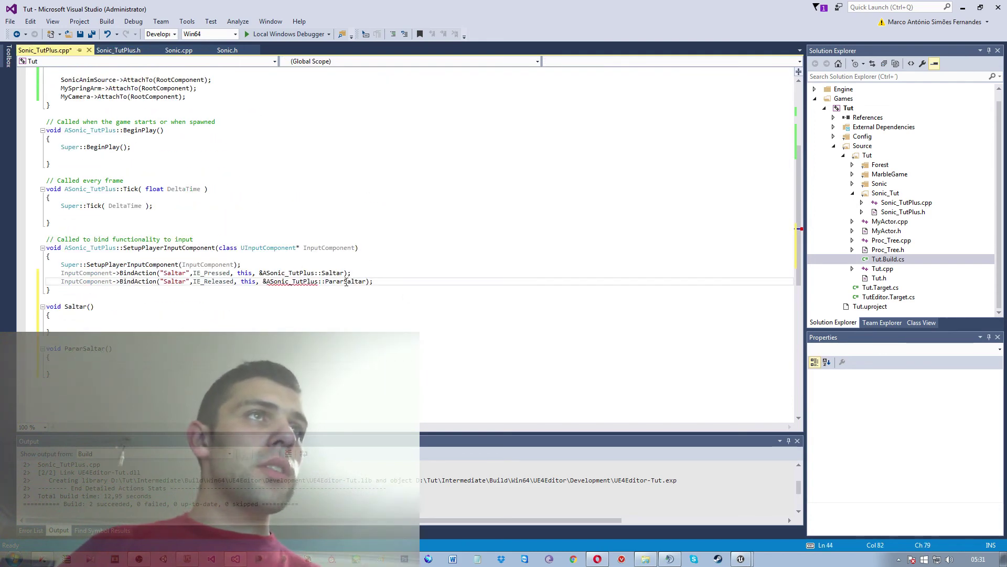
key(BackSpace)
key(Down)
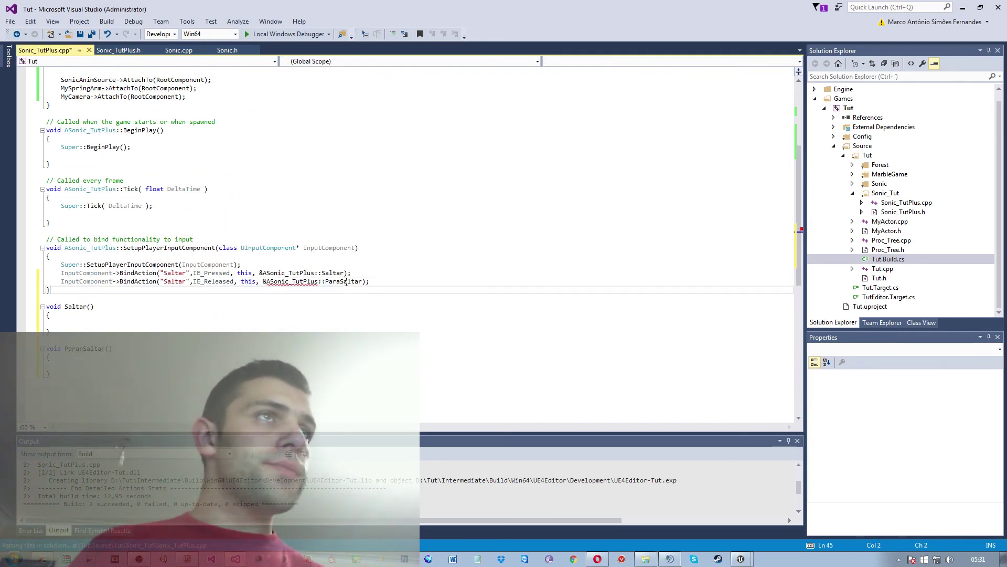
key(Down)
key(Down)
key(Down)
key(Down)
key(Down)
key(Down)
key(End)
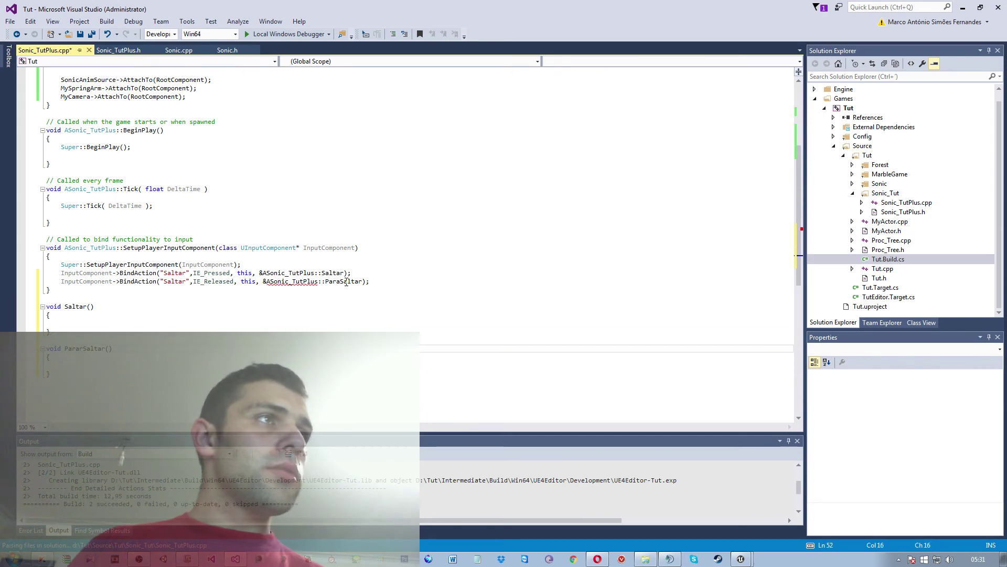
key(Left)
key(Left)
key(Left)
key(BackSpace)
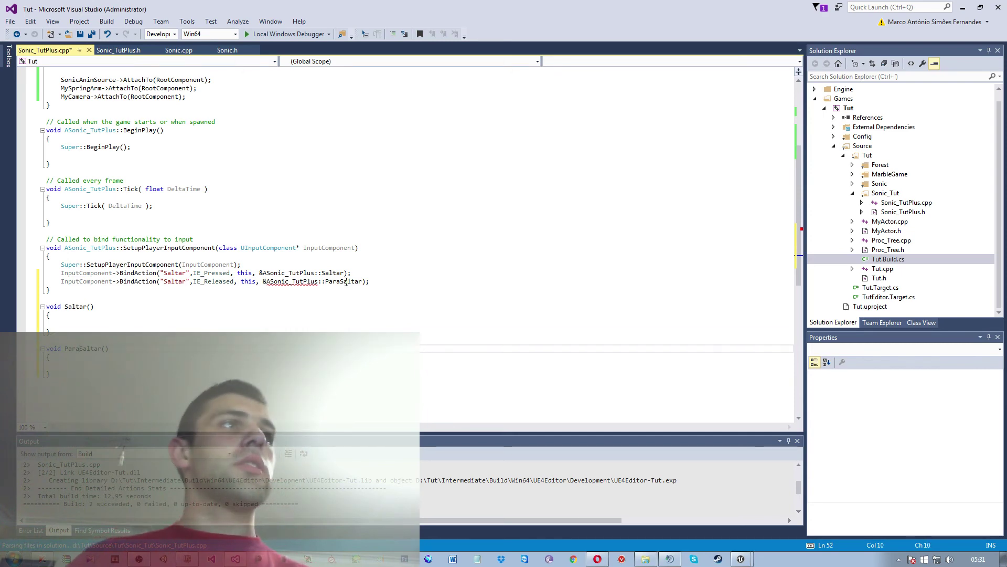
click(69, 377)
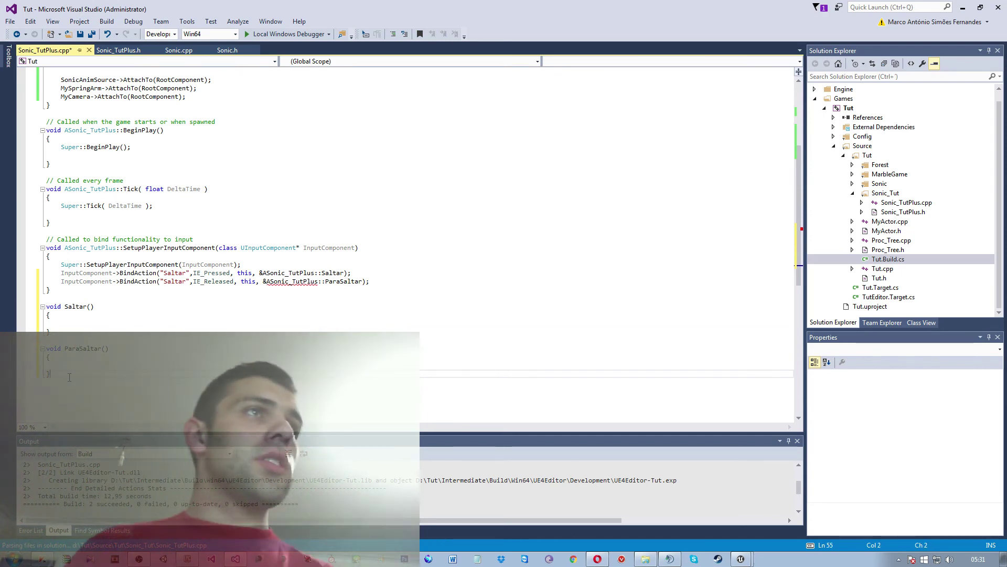
scroll(313, 285, down, 3)
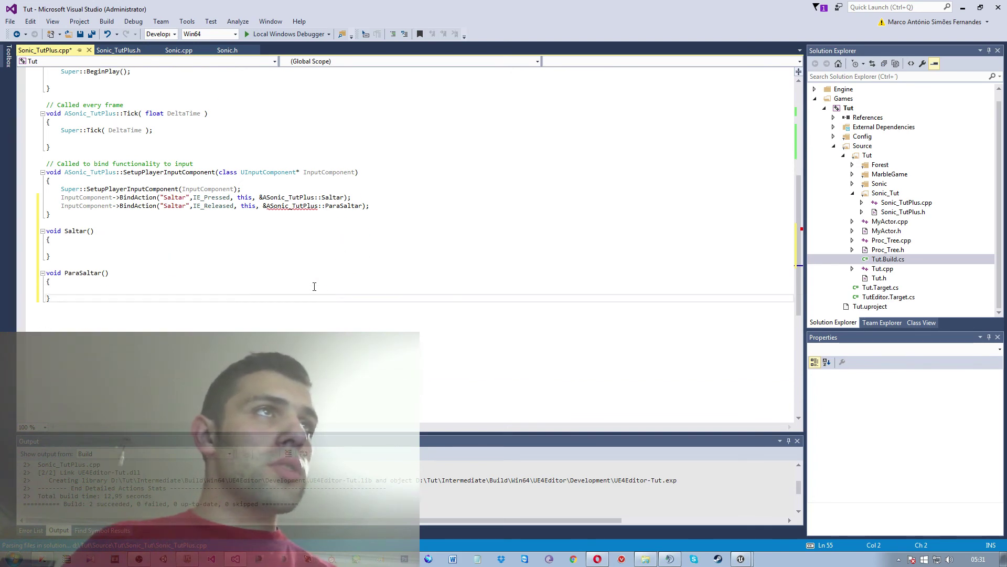
scroll(311, 285, up, 2)
scroll(311, 286, down, 2)
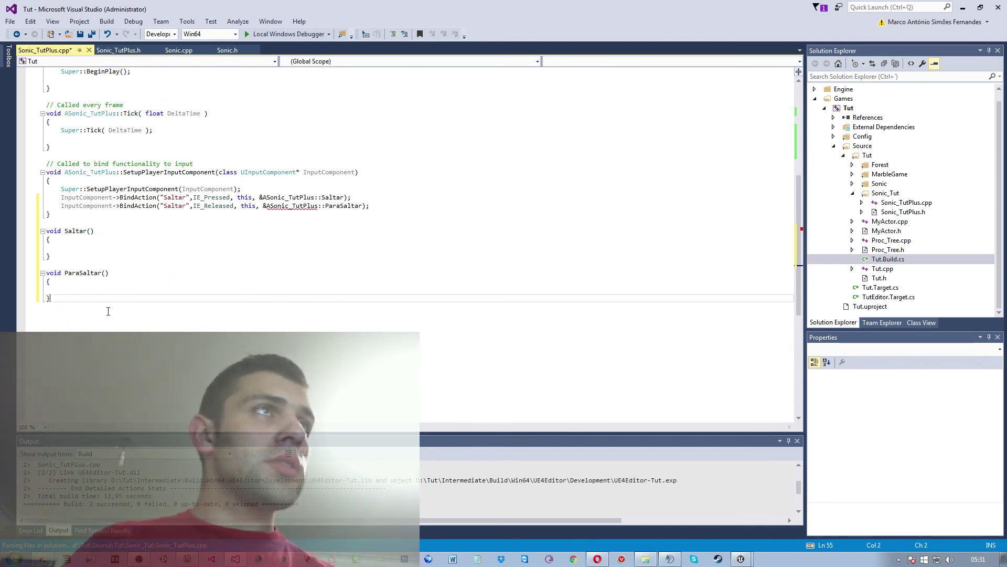
click(179, 50)
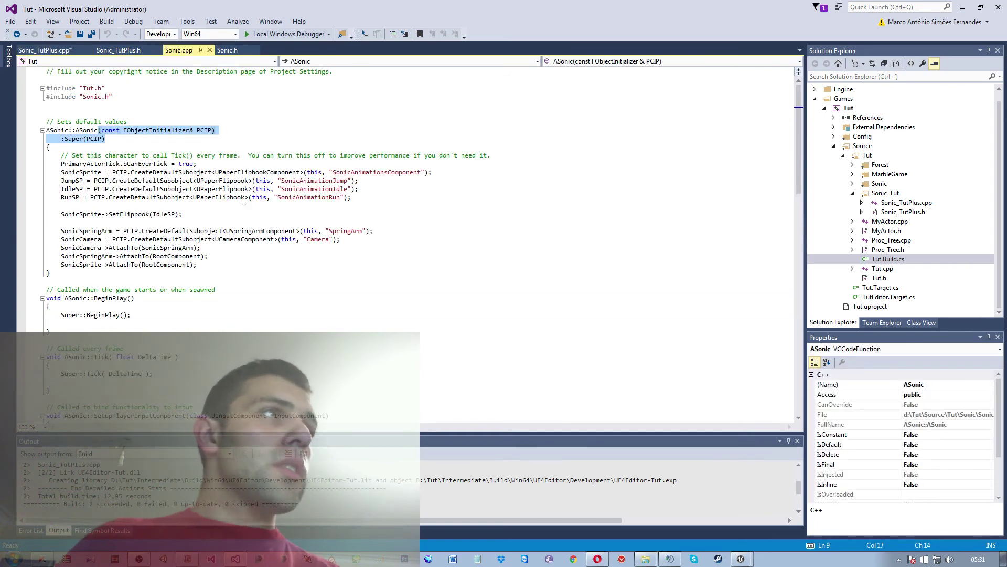
scroll(275, 267, down, 9)
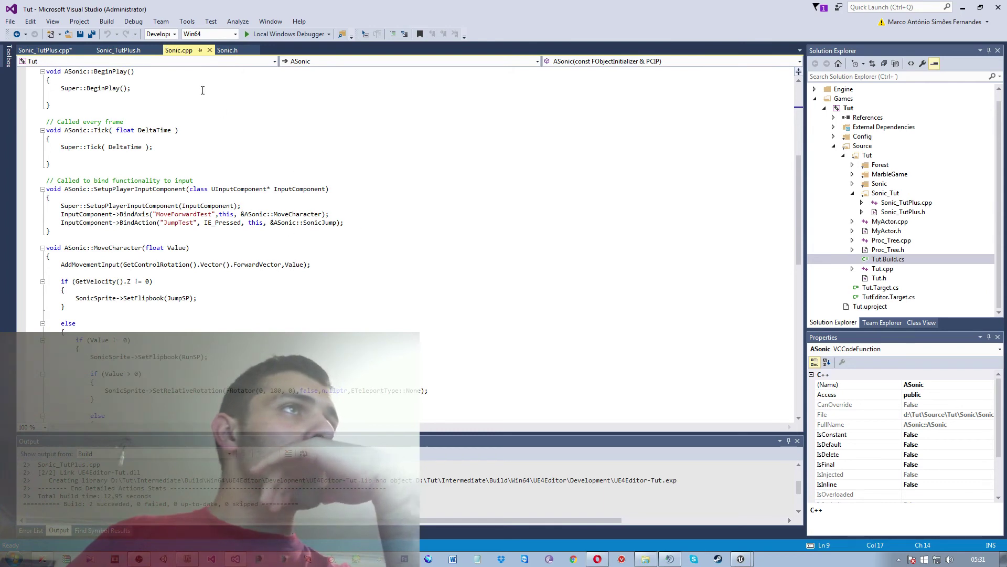
click(228, 49)
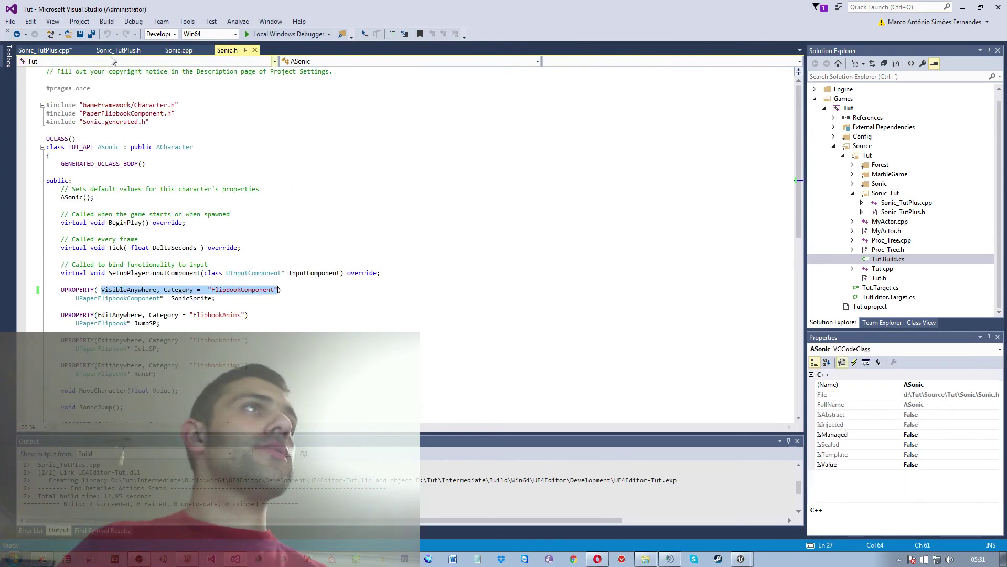
click(118, 50)
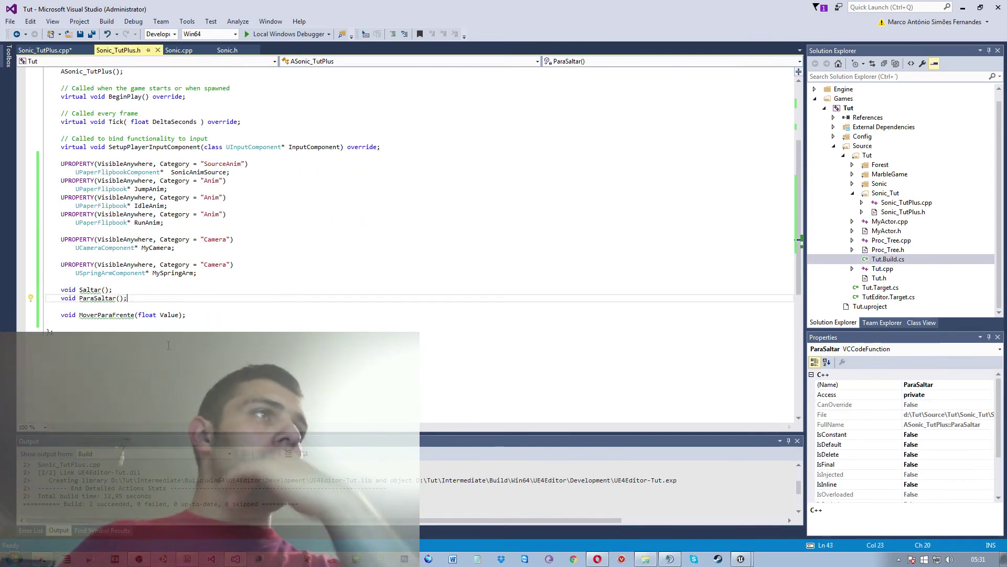
click(209, 314)
scroll(248, 229, up, 2)
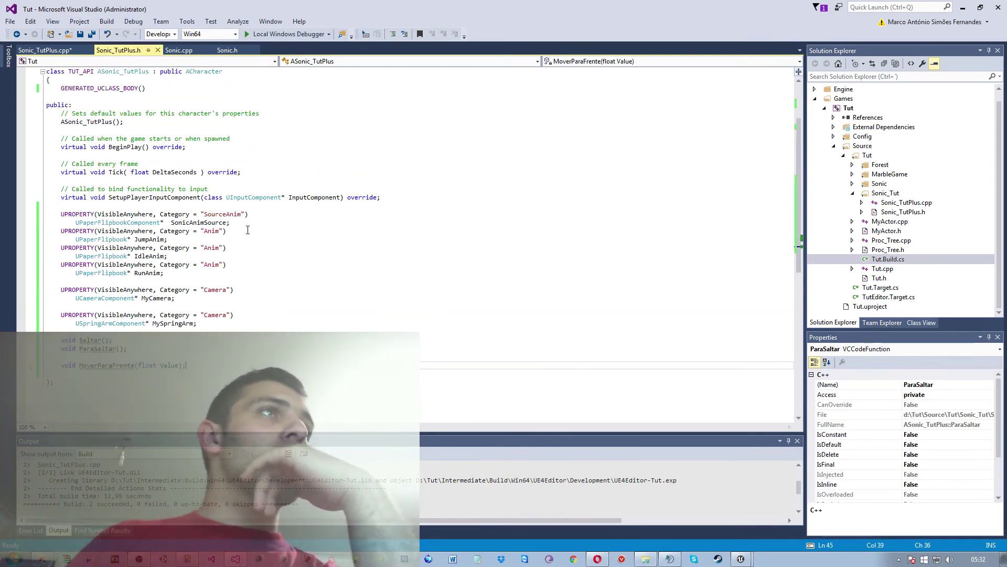
click(45, 50)
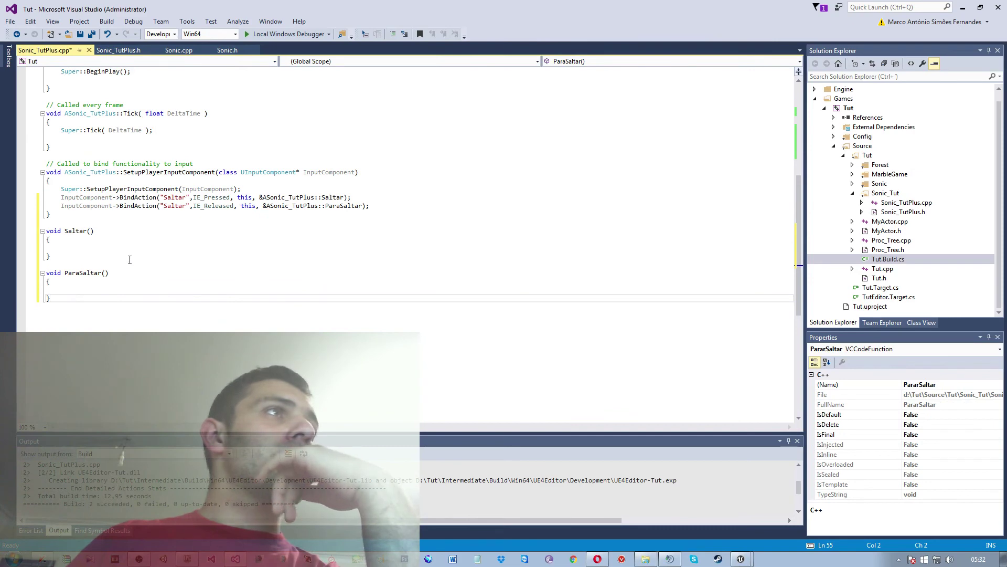
click(396, 204)
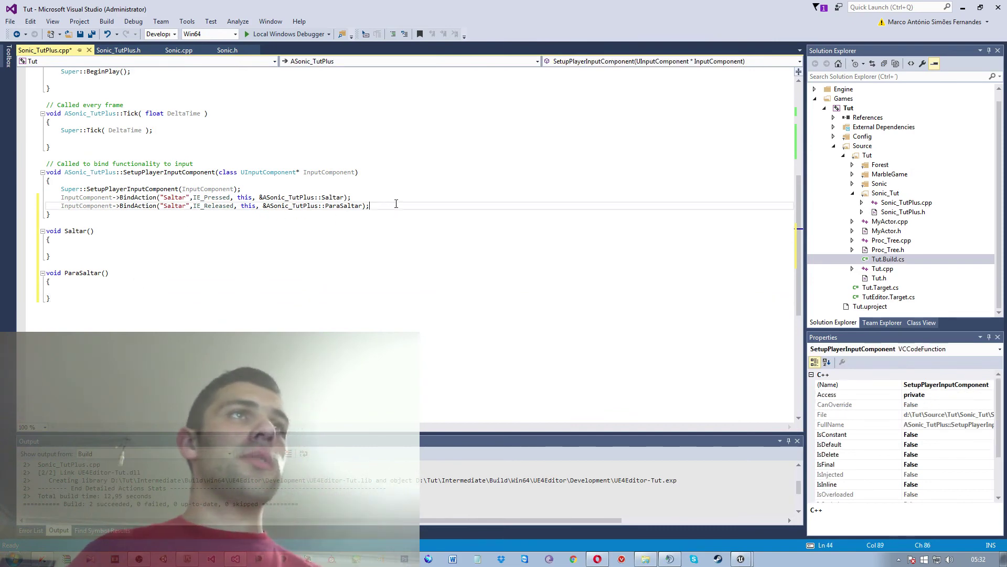
- Add InputComponent->BindAxis("") on a new line, checking the axis name in Unreal
key(Return)
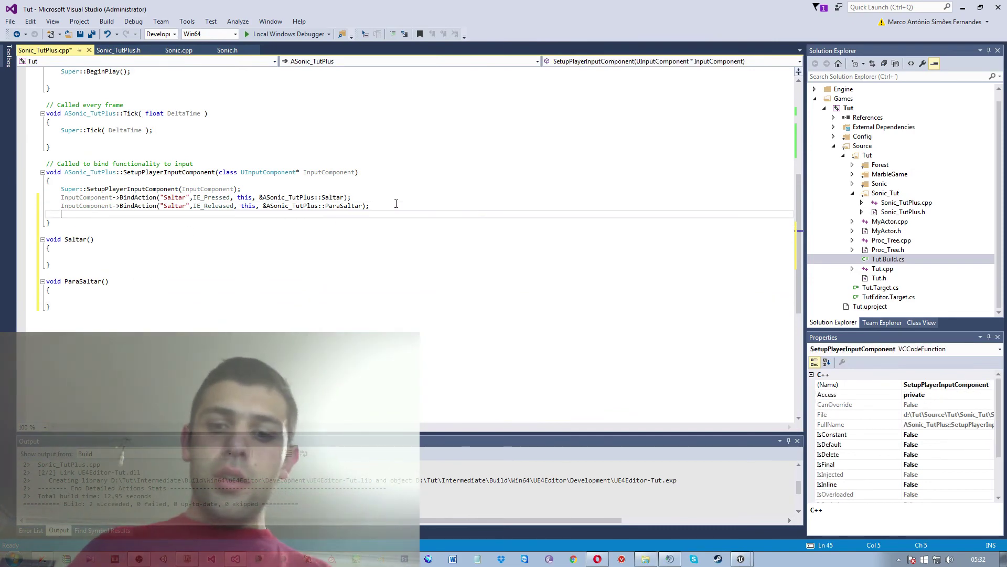
text(i)
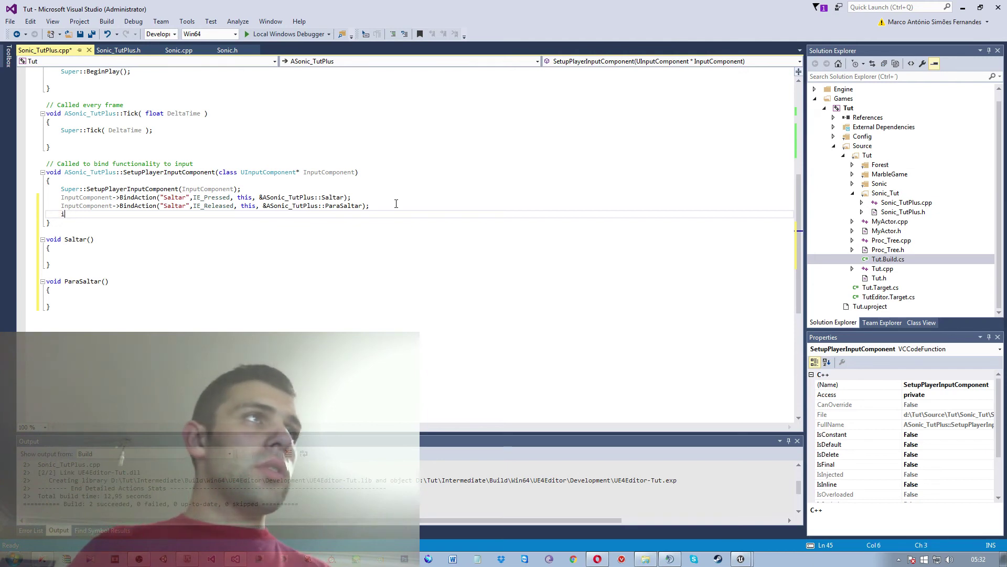
key(BackSpace)
text(ut)
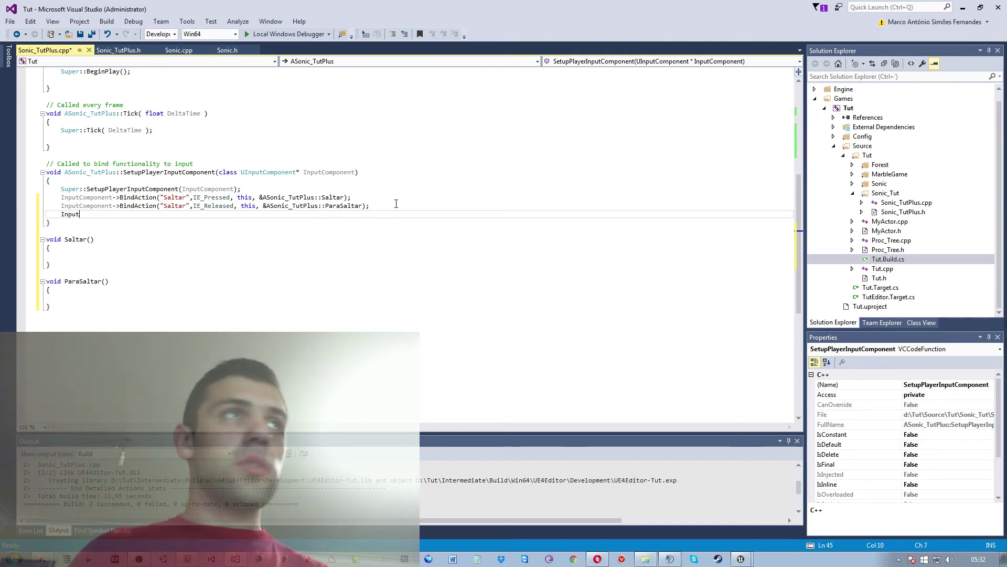
text(Com)
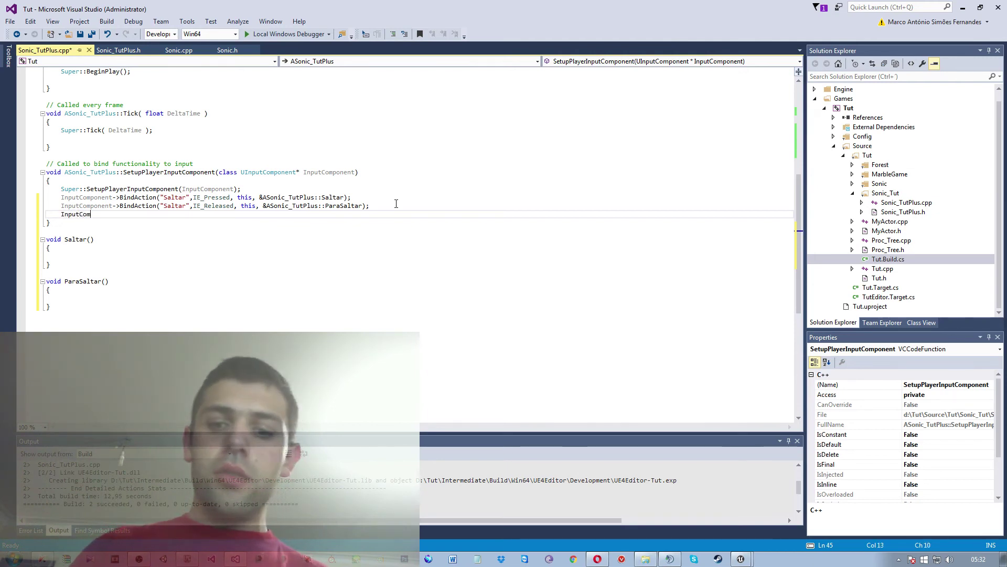
text(ponent-)
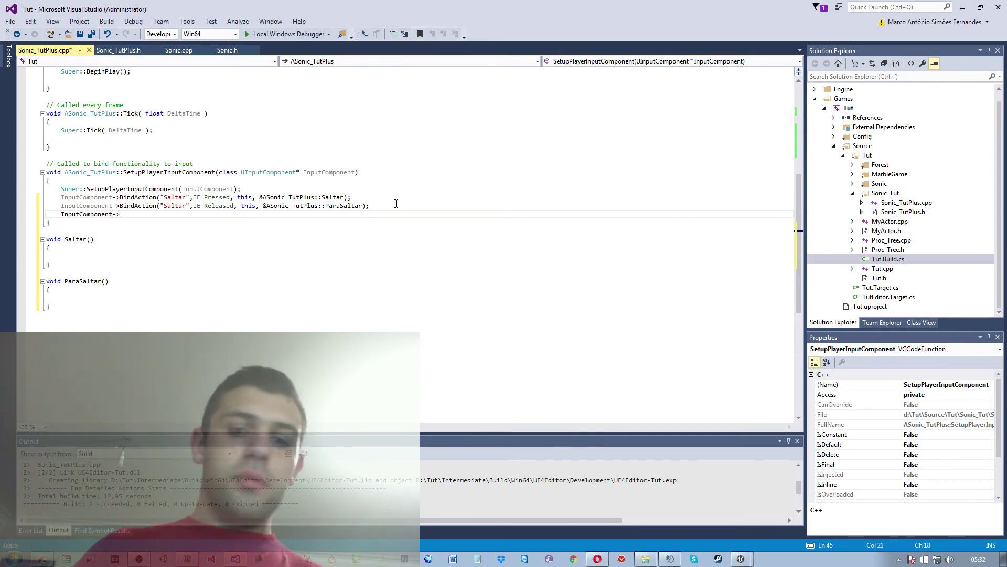
text(>Bind)
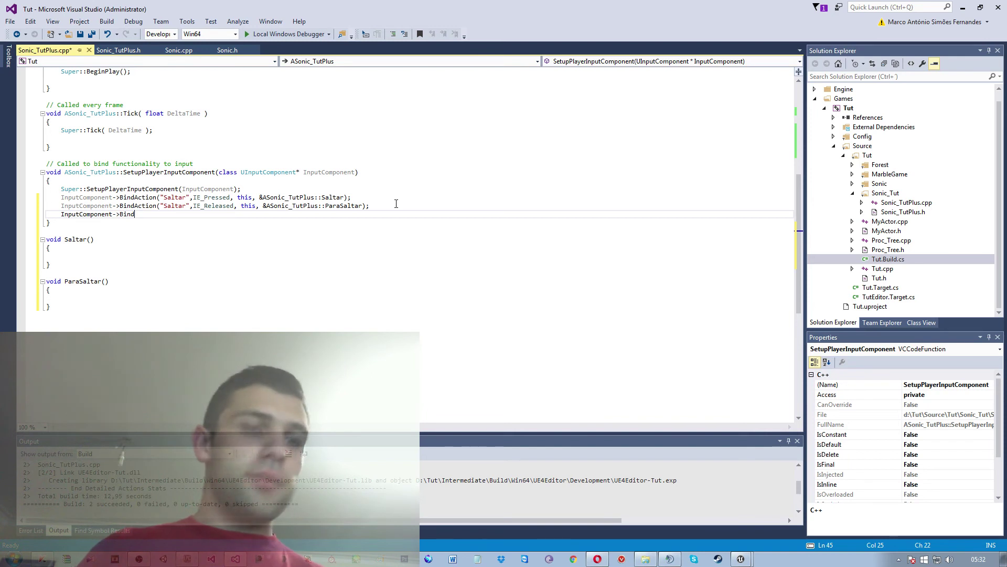
text(Axis)
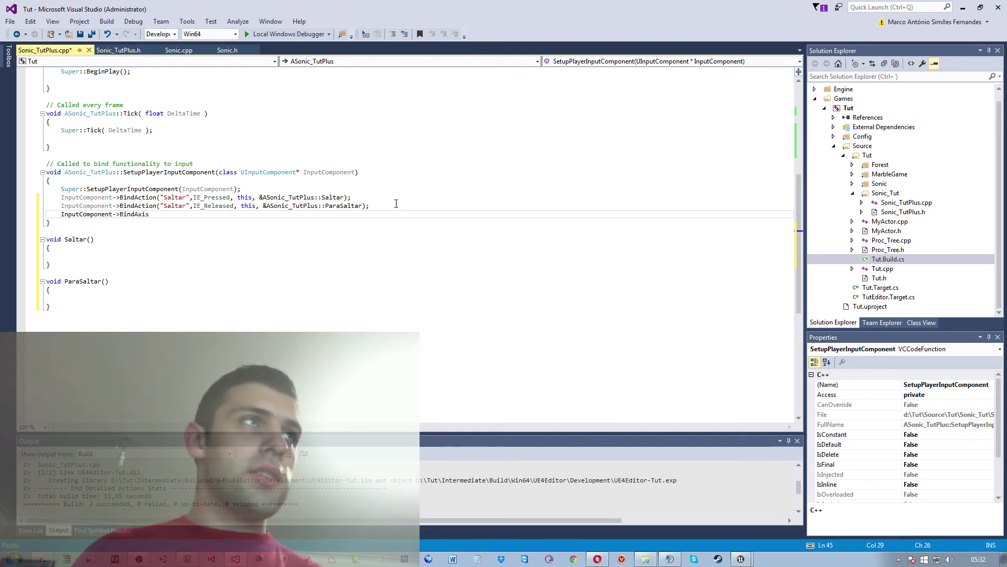
text(()
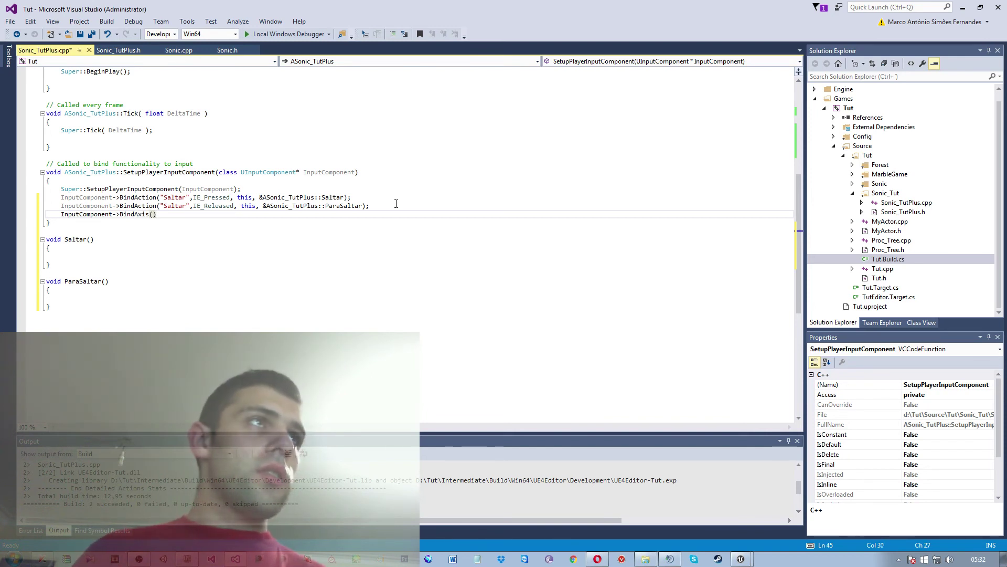
text(")
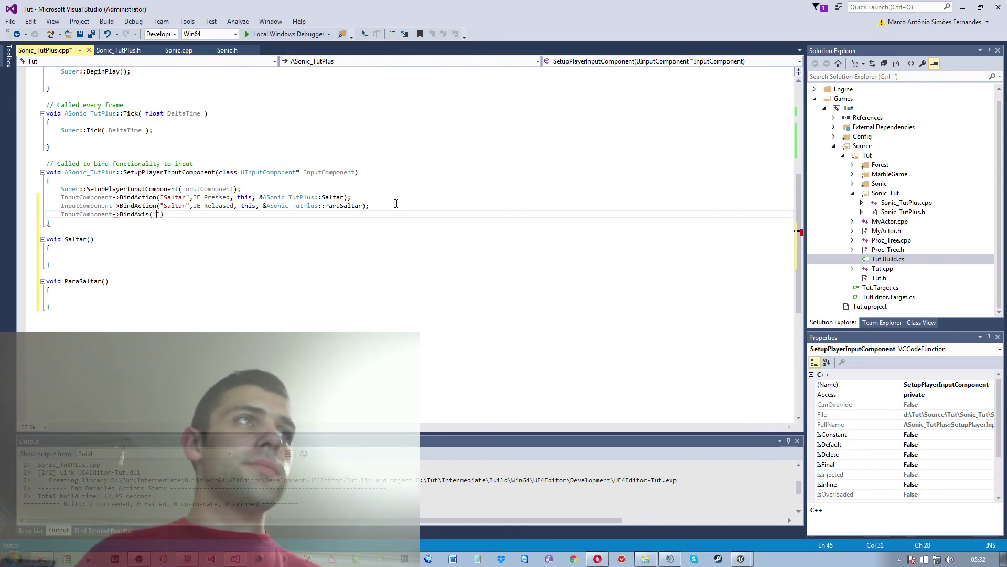
click(741, 559)
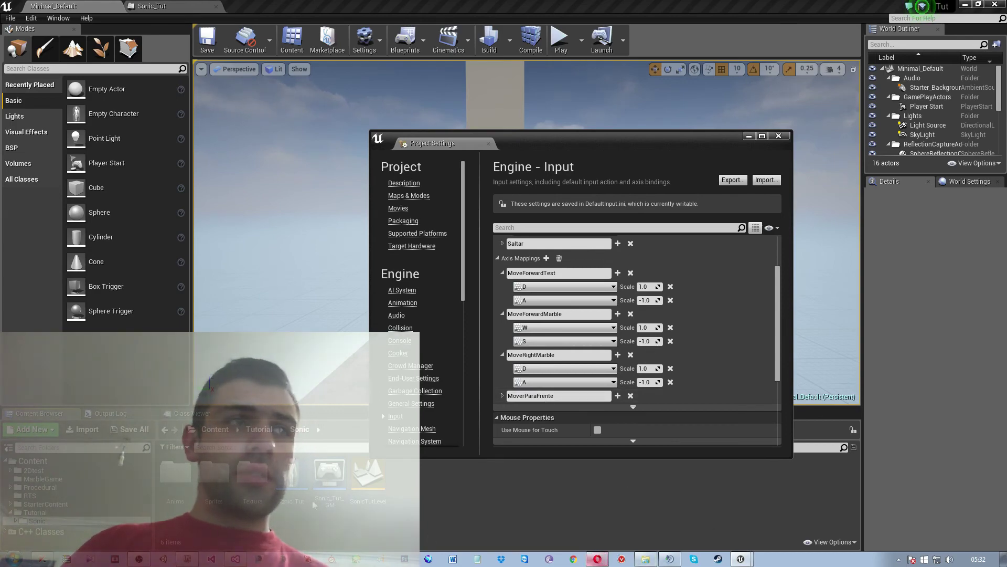
key(alt+Tab)
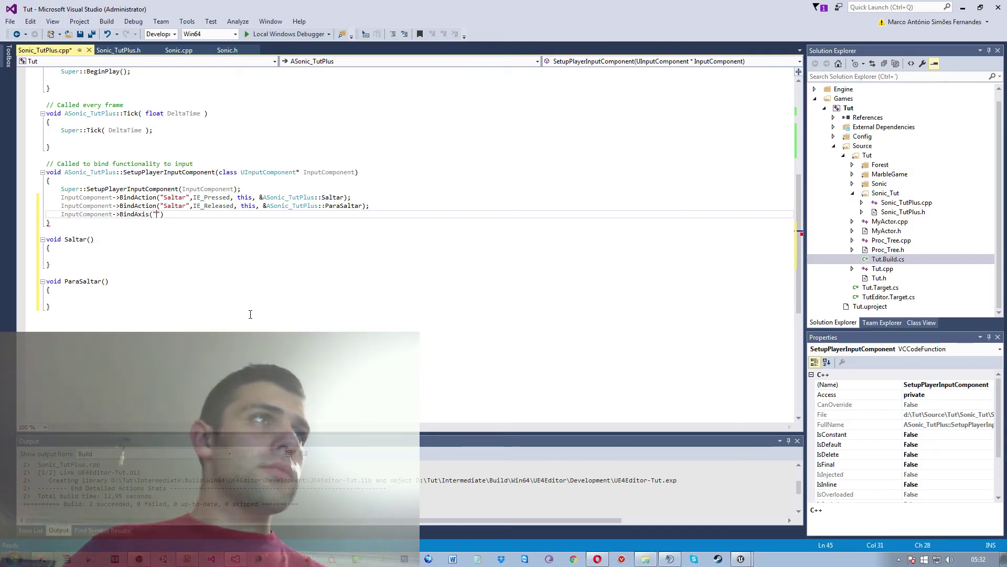
- Finish the line as BindAxis("MoverParaFrente", this, &ASonic_TutPlus::MoverParaFrente);
text(Mover)
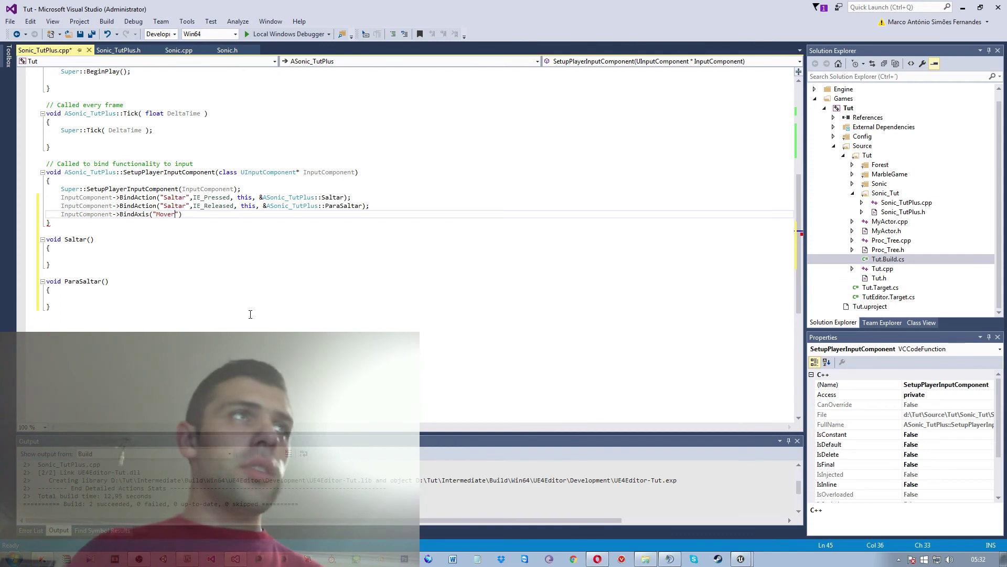
text(araFrente)
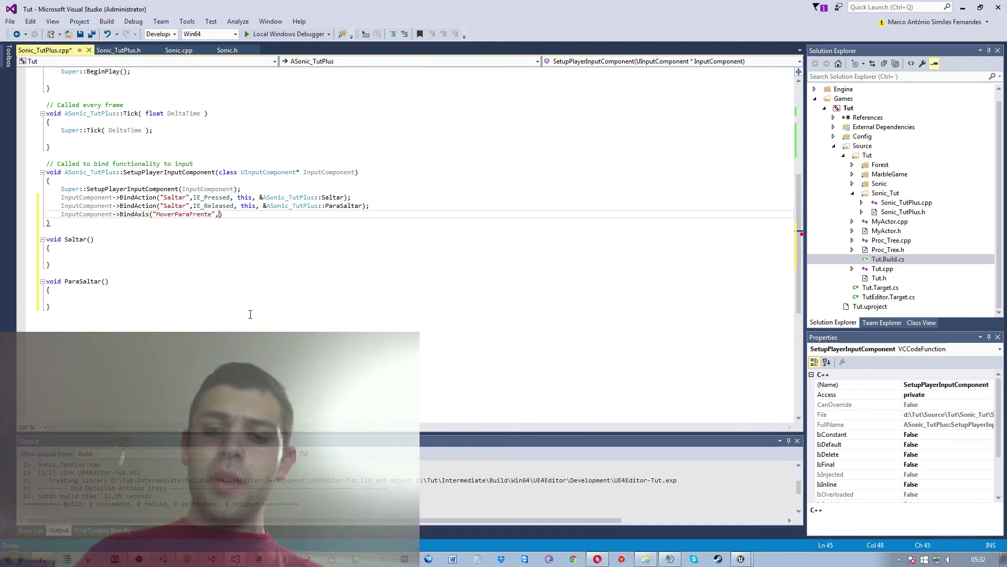
text(his,)
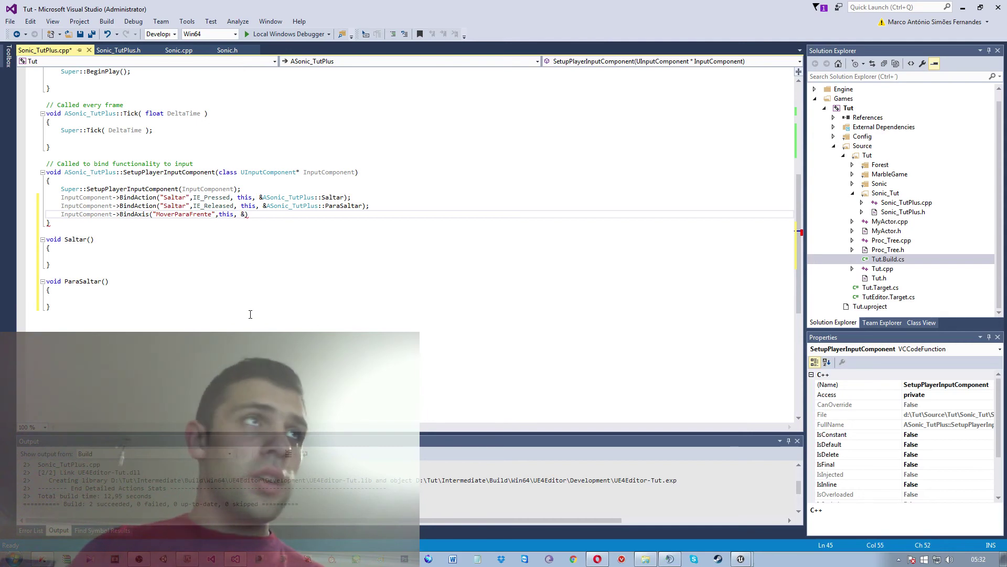
text(&ASonic)
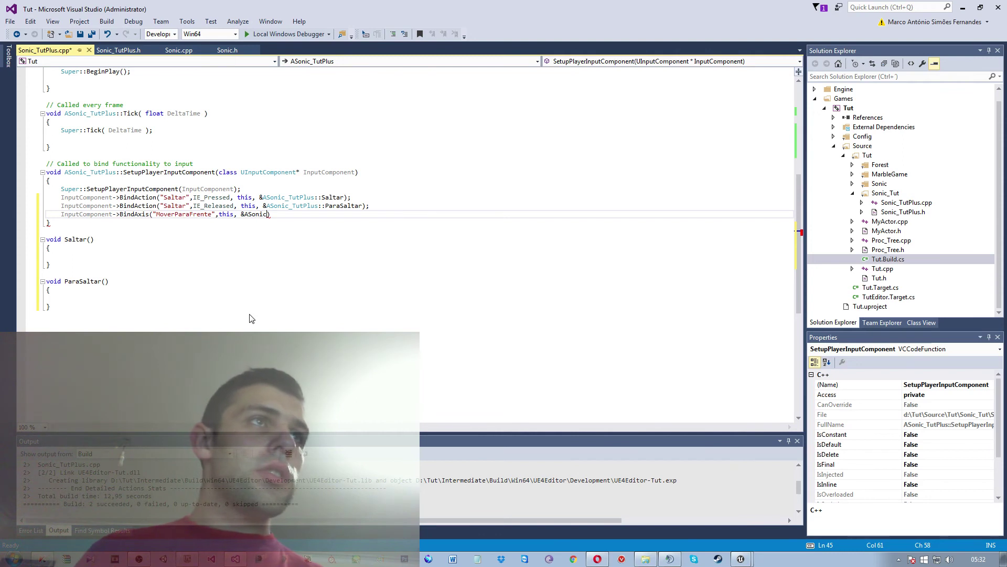
text(_TutPlus::)
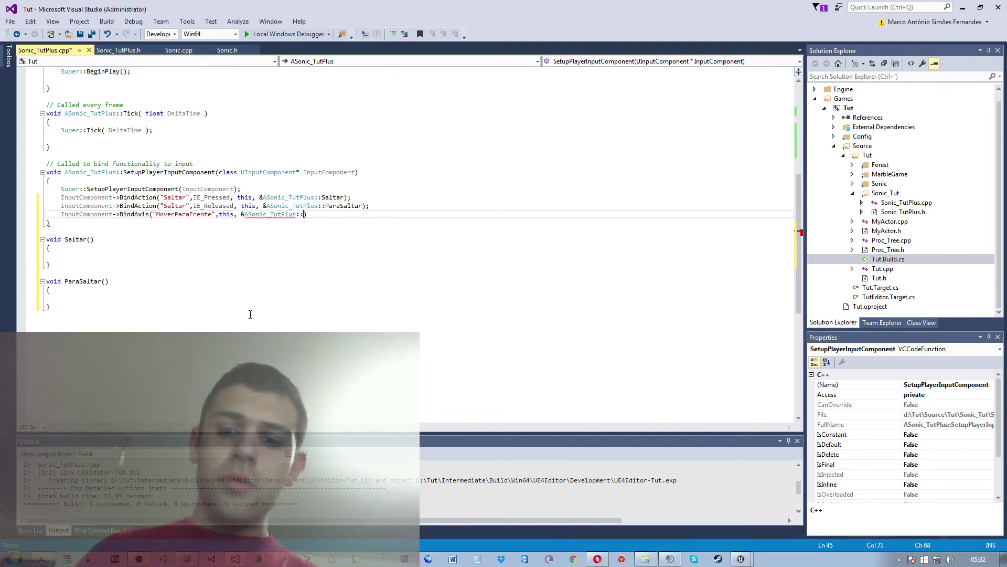
text(mo)
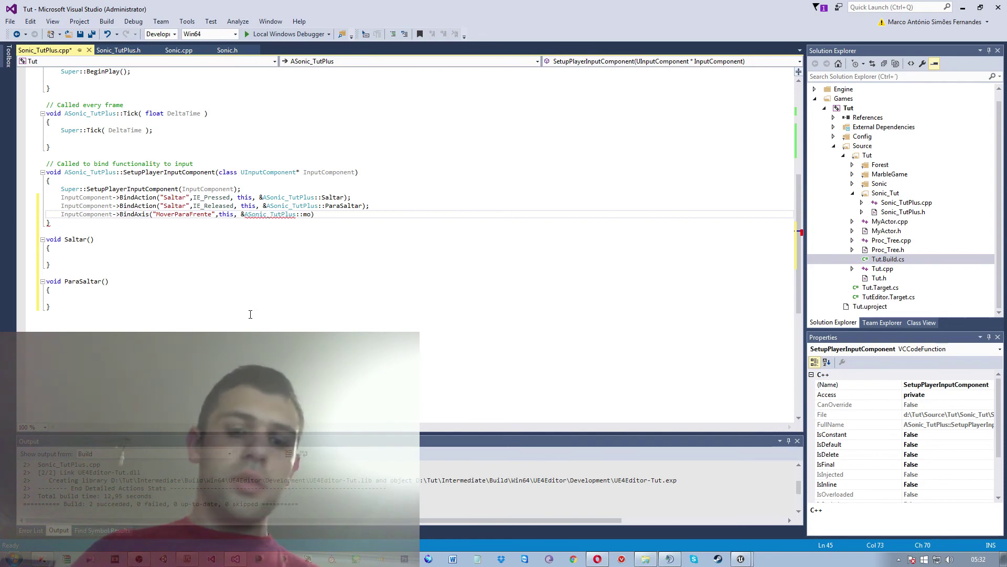
text(ver)
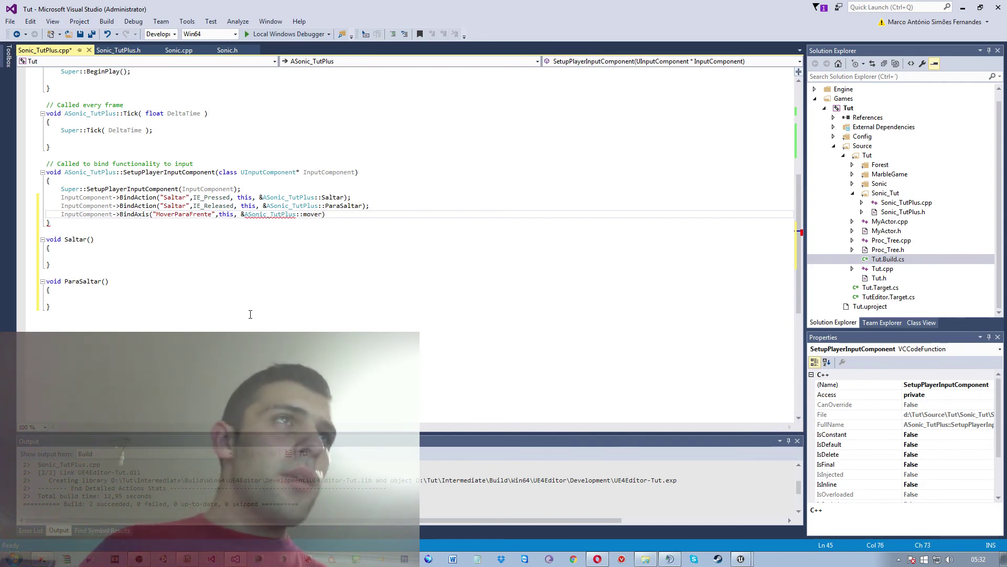
key(Tab)
key(End)
text(;)
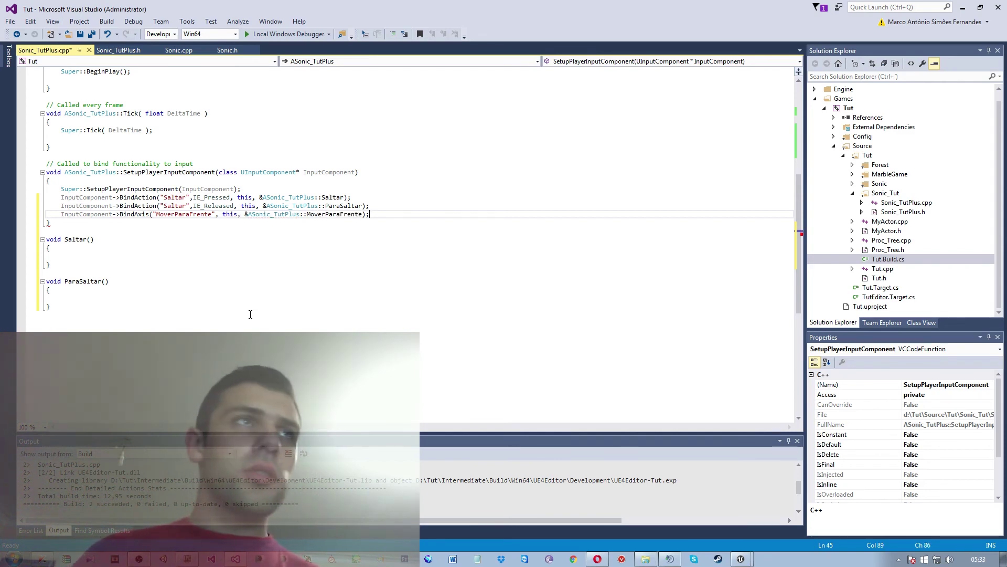
key(Down)
key(Down)
key(Down)
key(Up)
key(Up)
key(Down)
key(Down)
key(Down)
key(Down)
key(Down)
key(Down)
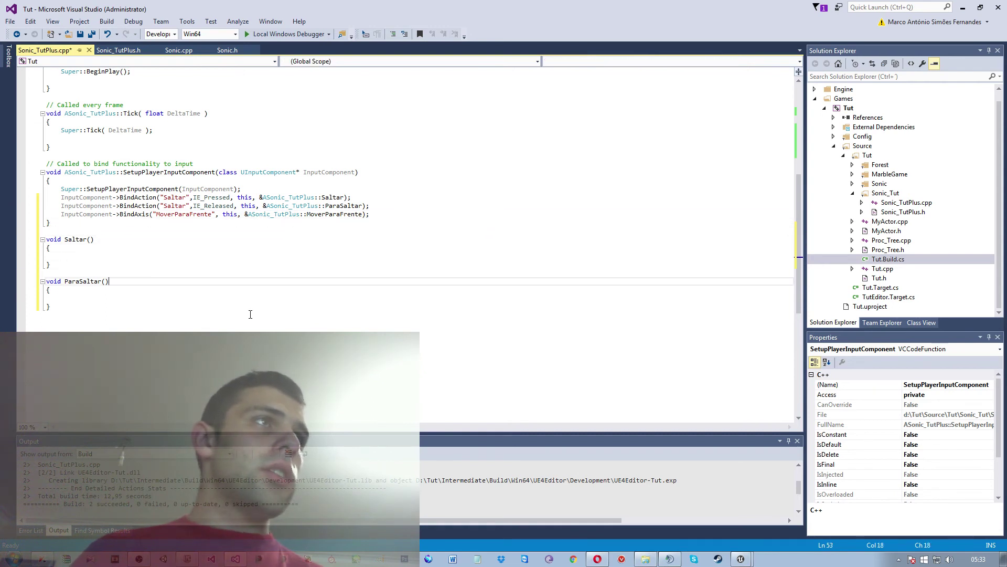
key(Down)
key(Down)
key(Down)
key(Down)
- Begin a 'void Mover' line below ParaSaltar and prefix Saltar with ASonic_TutPlus::
key(Return)
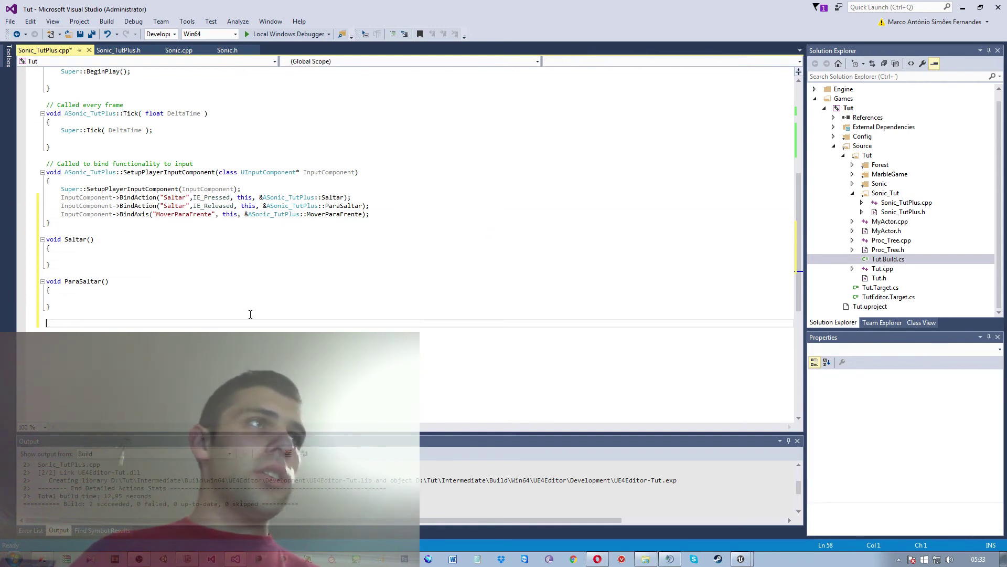
text(void )
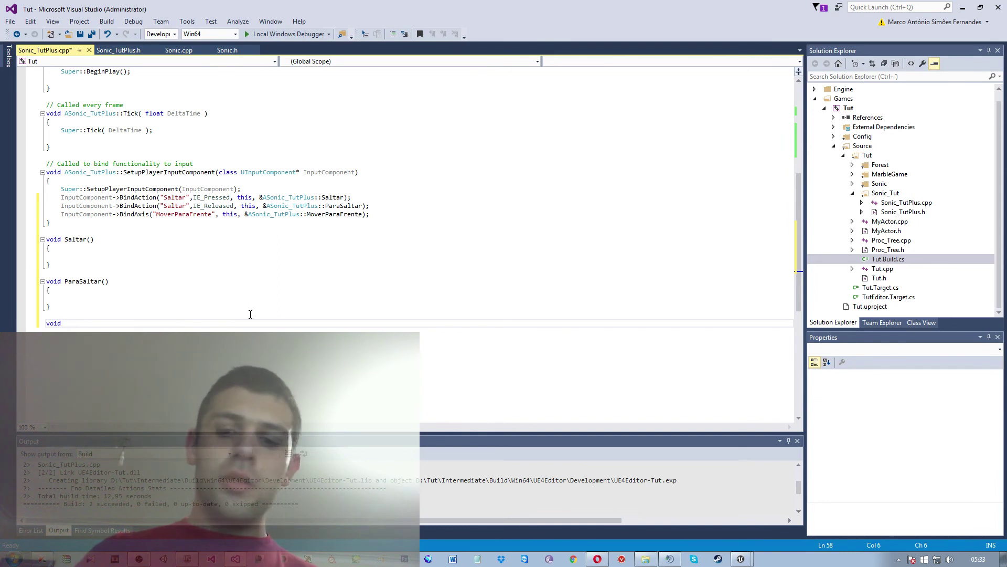
text(Mover)
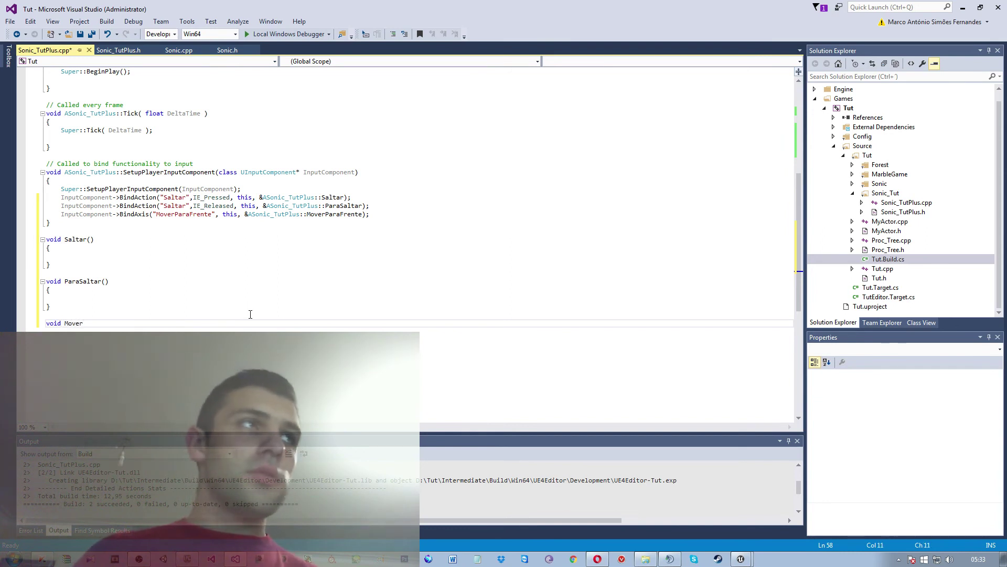
key(Up)
key(Up)
key(Up)
key(Up)
key(Up)
key(Up)
key(Up)
key(Up)
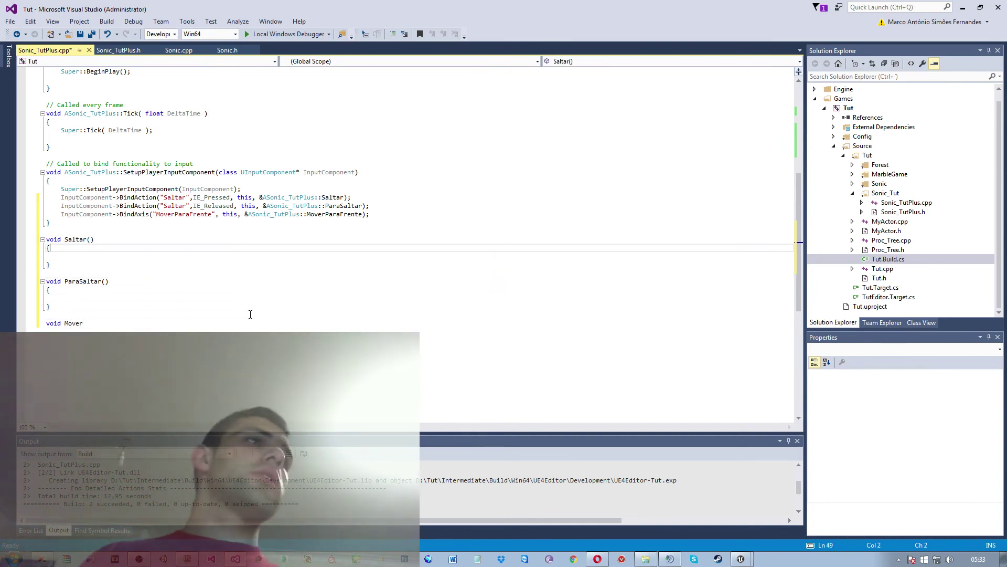
key(Up)
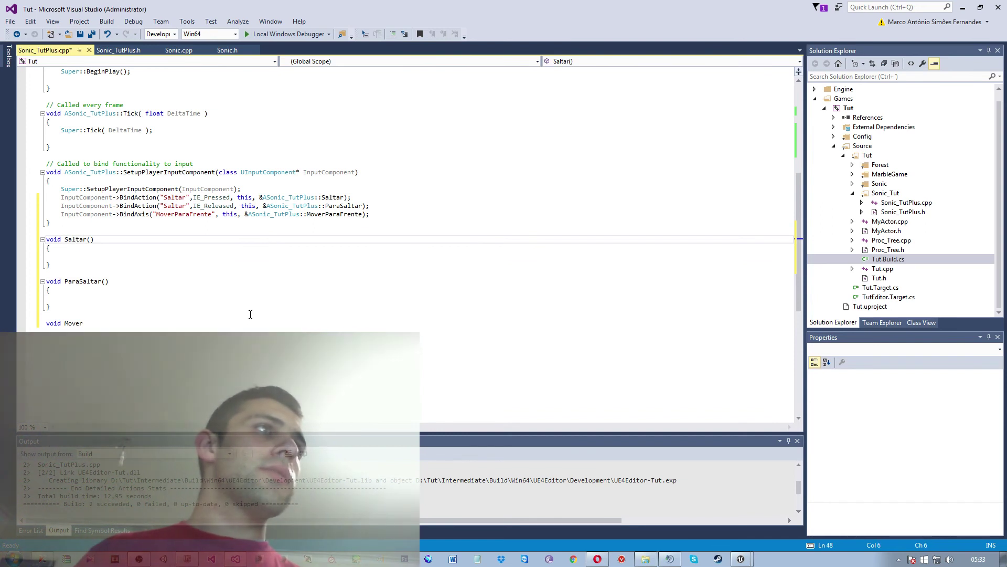
text(ASo)
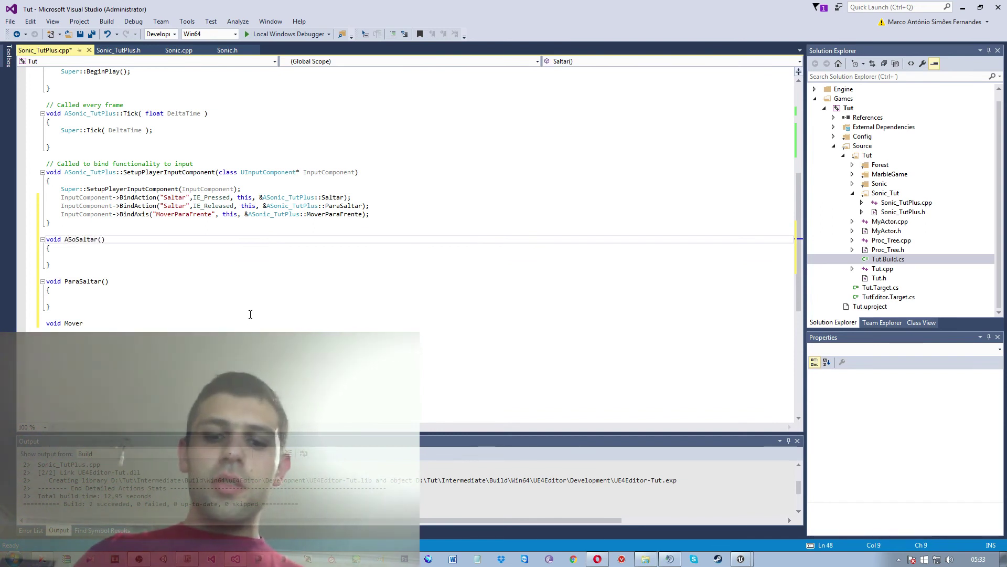
text(ni)
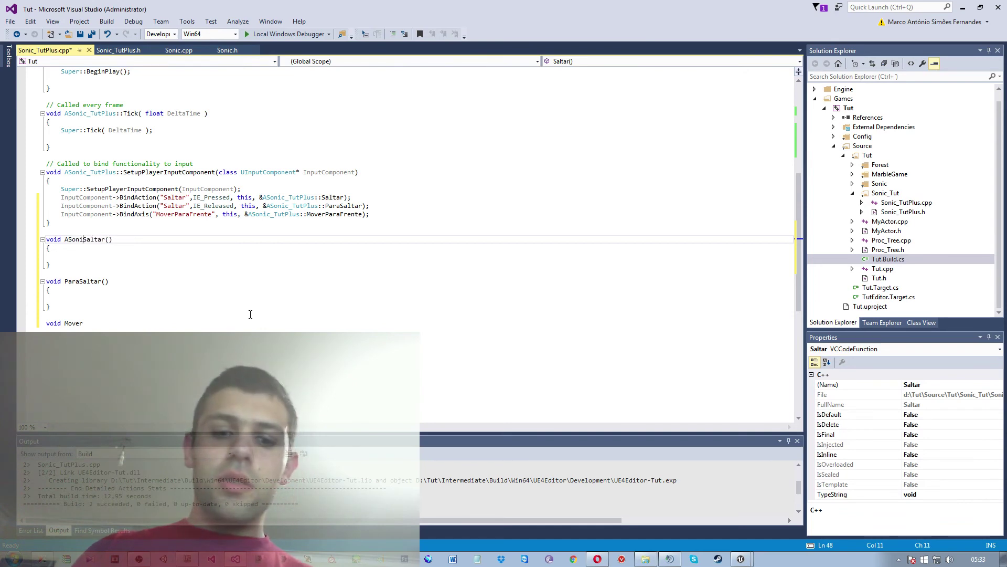
text(c_)
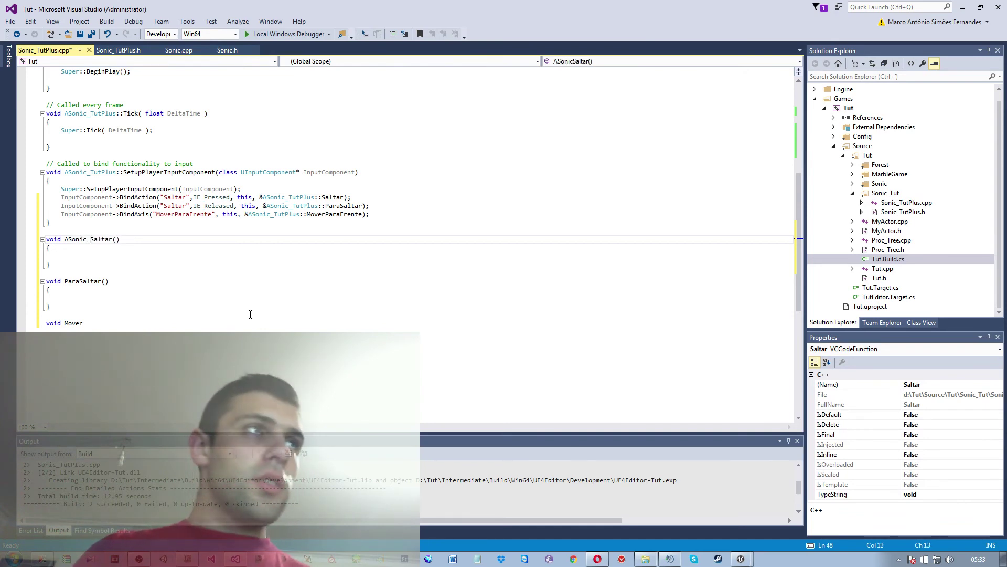
text(T)
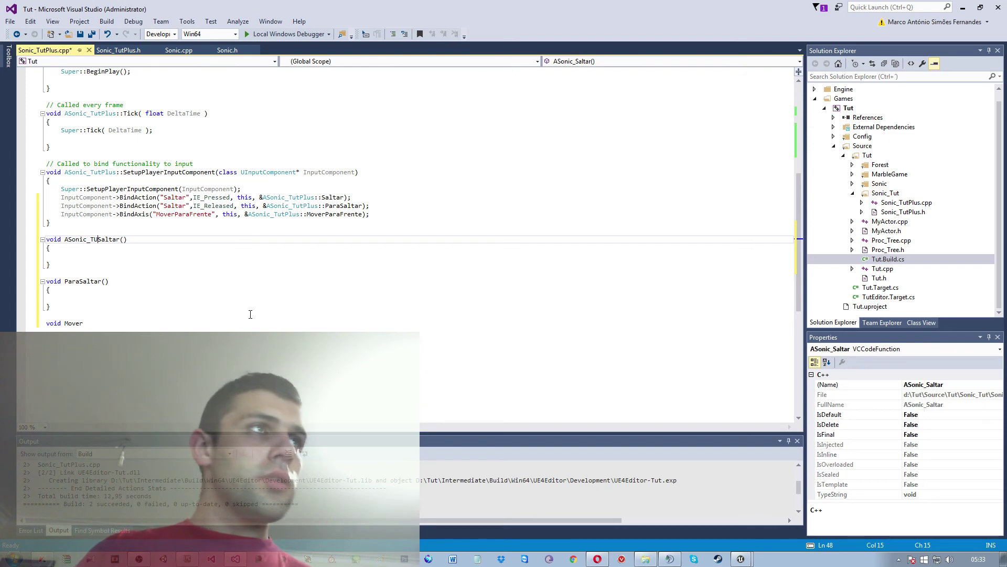
text(ut)
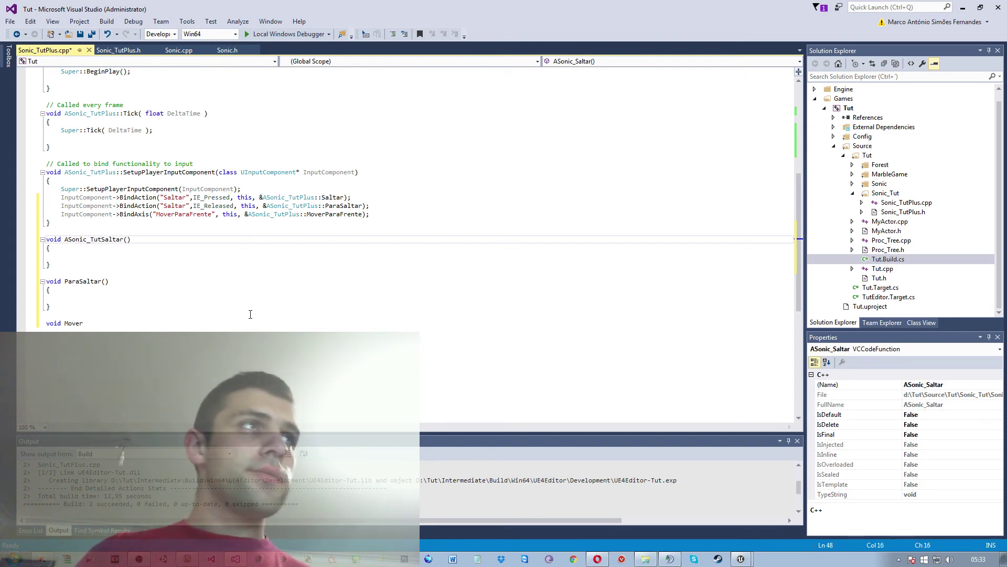
text(Plus)
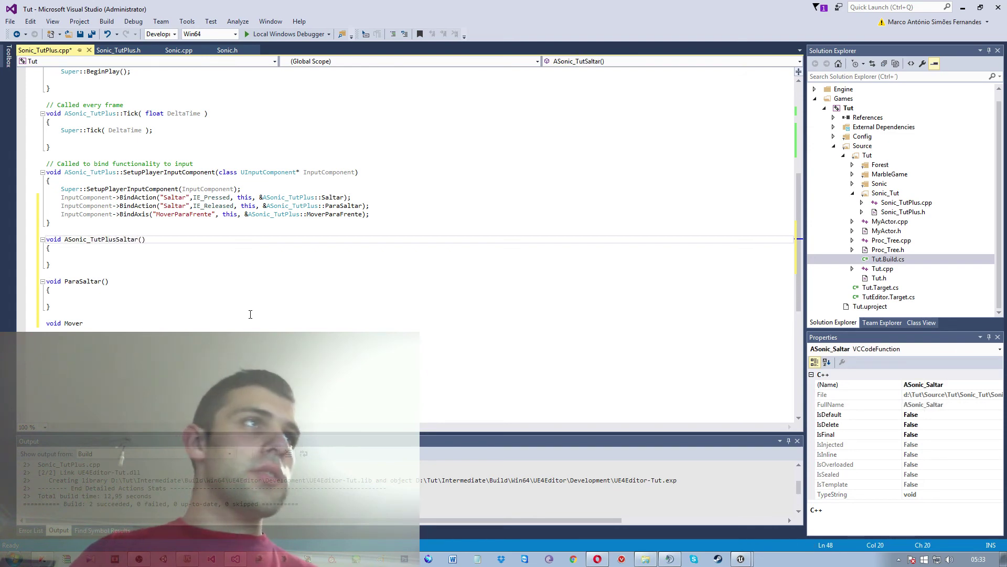
text(::)
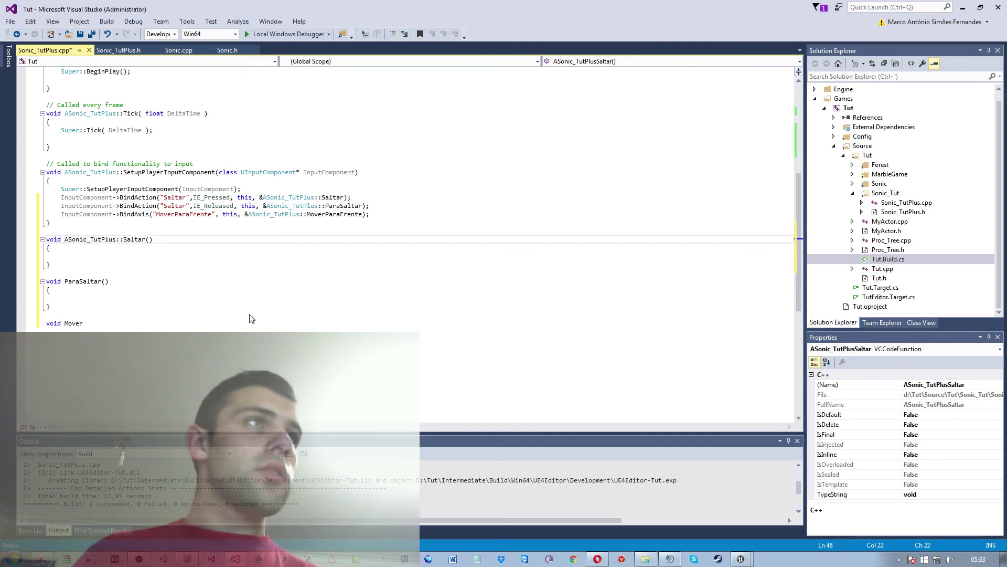
- Copy the ASonic_TutPlus:: prefix and paste it before ParaSaltar
key(Left)
key(Left)
key(shift+Left)
key(shift+Left)
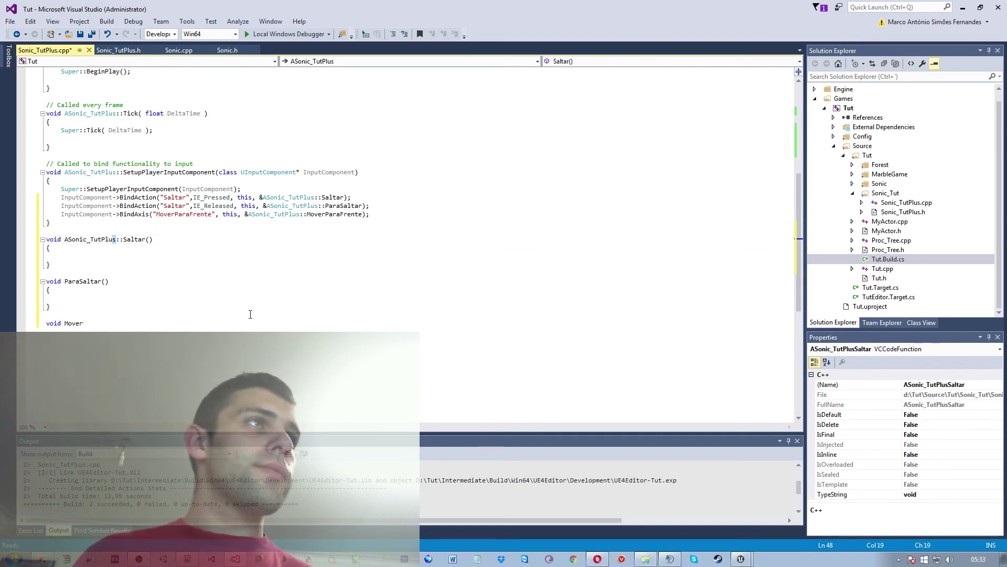
key(shift+Left)
key(shift+Left)
key(shift+Left)
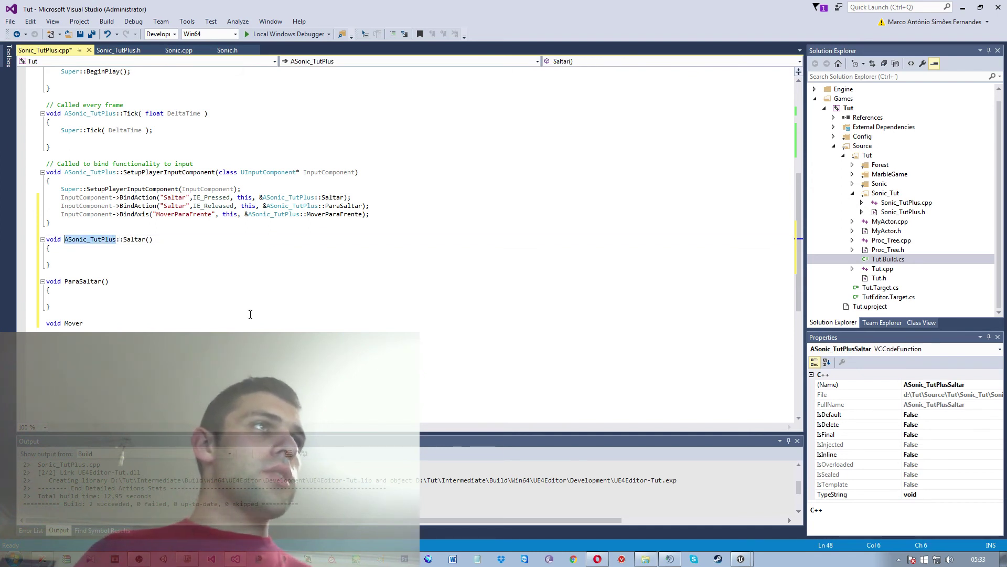
key(Right)
key(Right)
key(shift+Left)
key(shift+Left)
key(shift+Left)
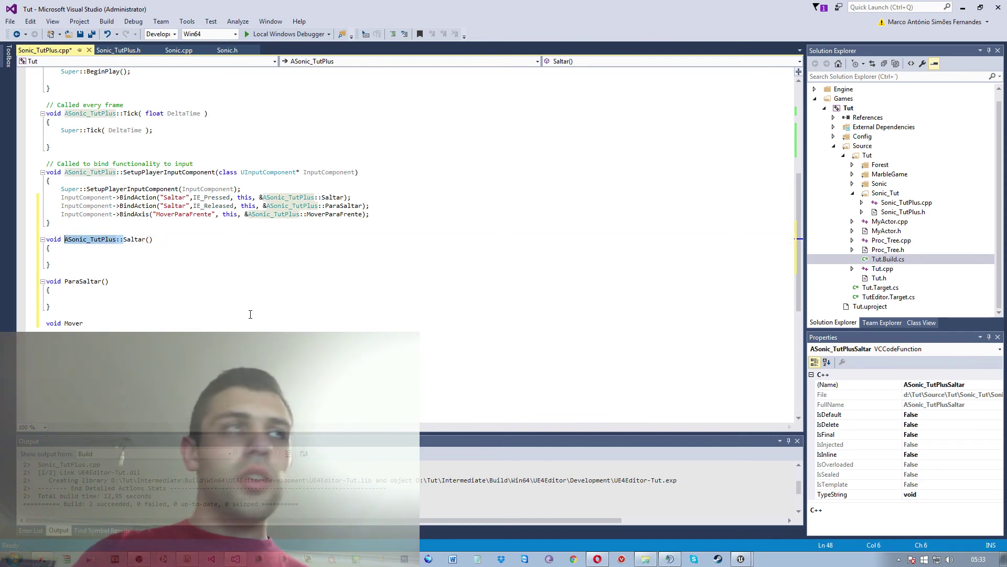
key(Down)
key(Down)
key(Down)
key(Down)
key(Down)
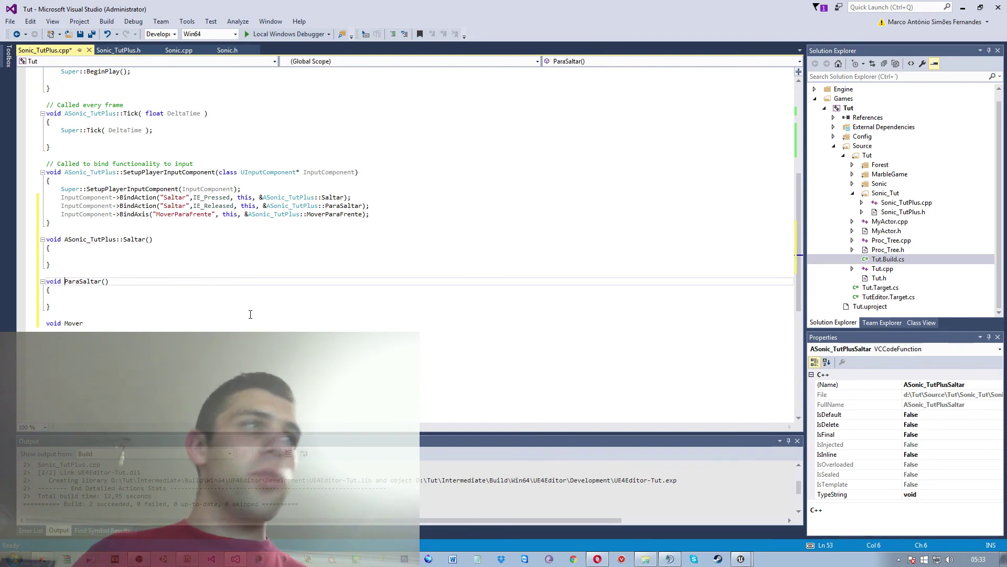
text(ASonic_TutPlus::)
key(Down)
key(Down)
key(Down)
key(Down)
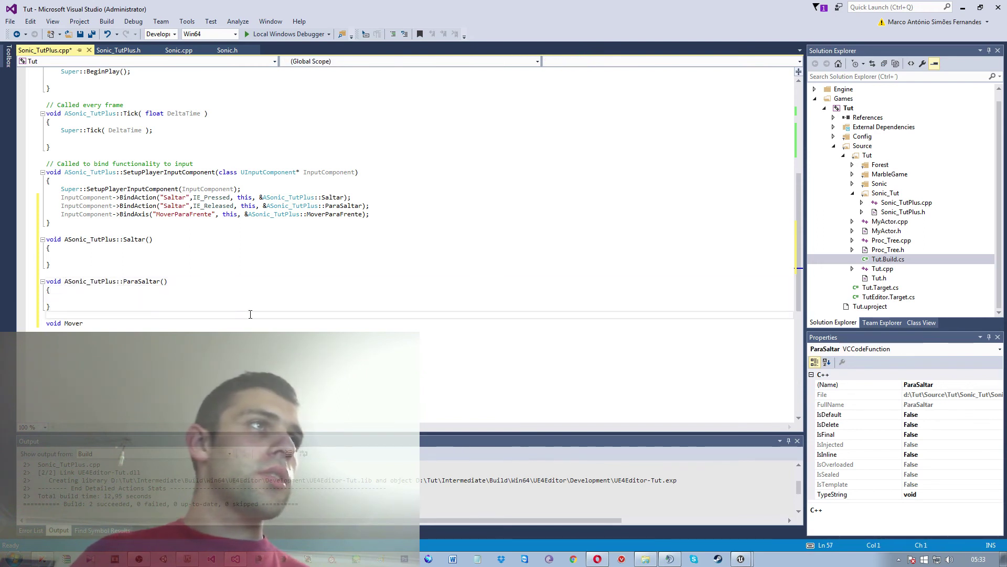
key(Down)
key(End)
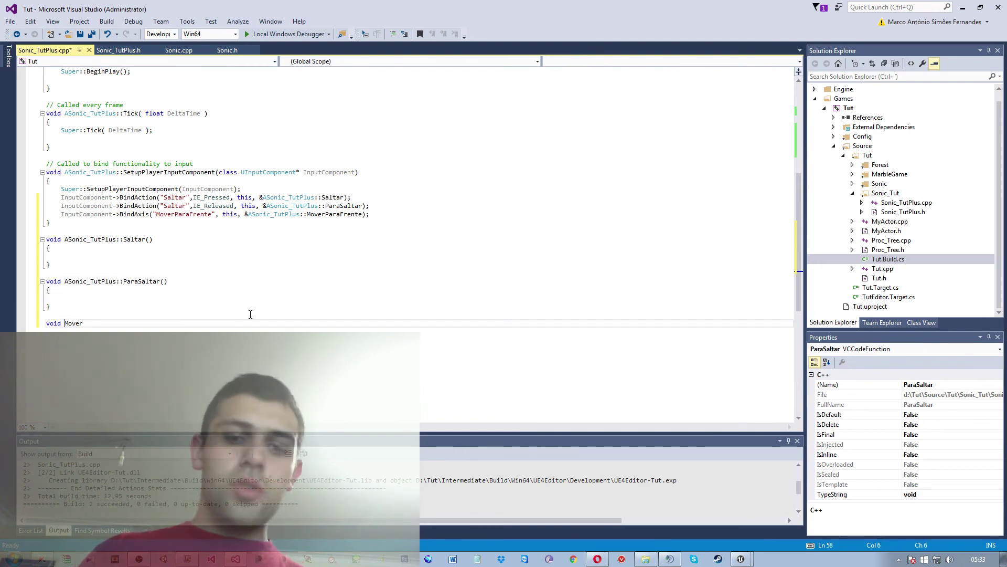
- Define void ASonic_TutPlus::MoverParaFrente() with an empty body
key(ctrl+Left)
text(ASonic_TutPlus::)
key(Right)
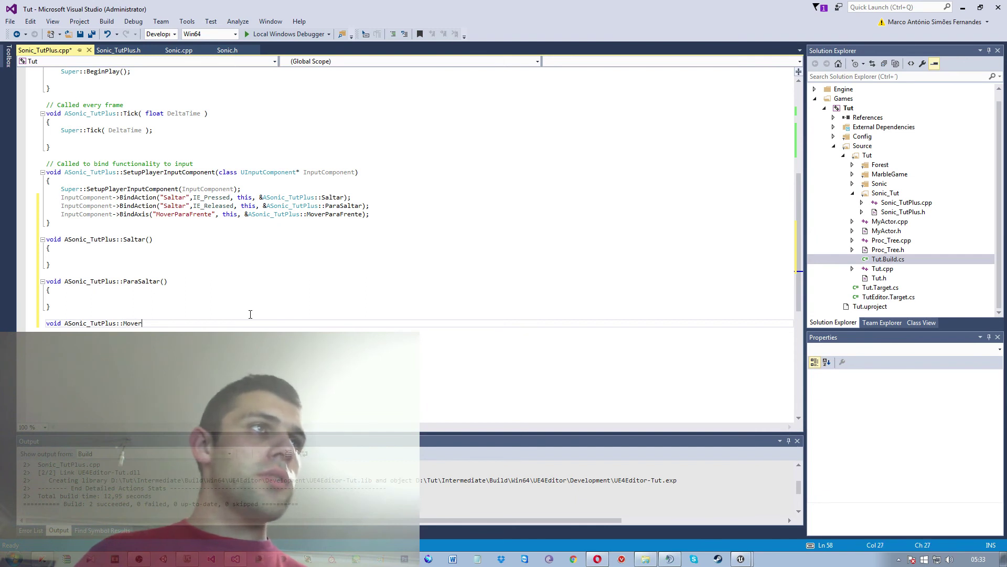
text(P)
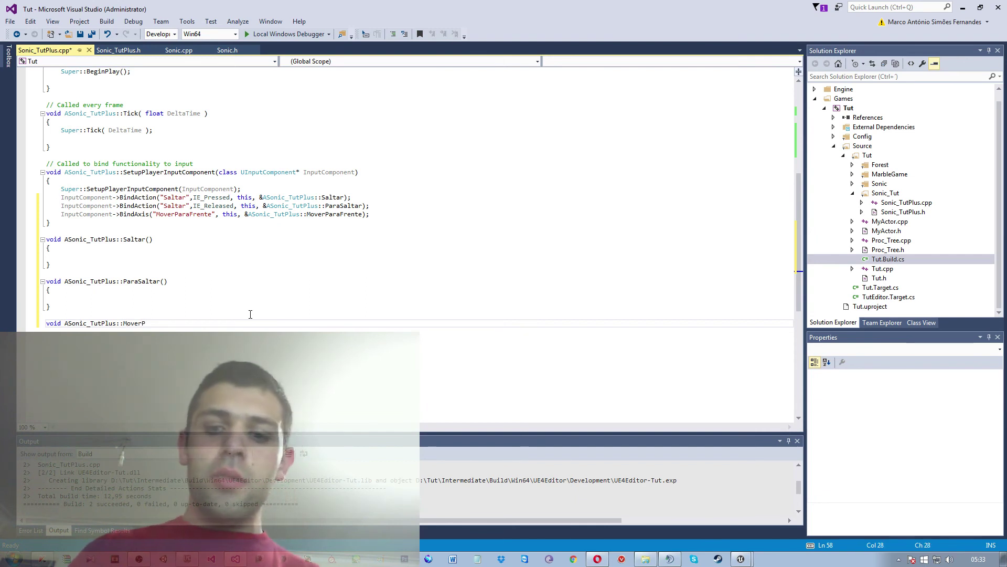
key(BackSpace)
key(BackSpace)
key(BackSpace)
text(:)
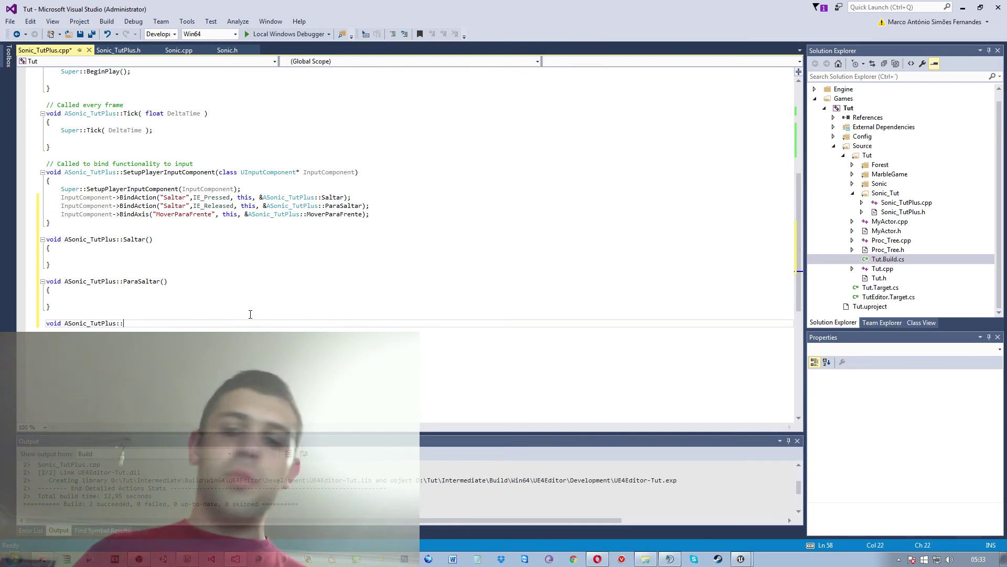
text(Mover)
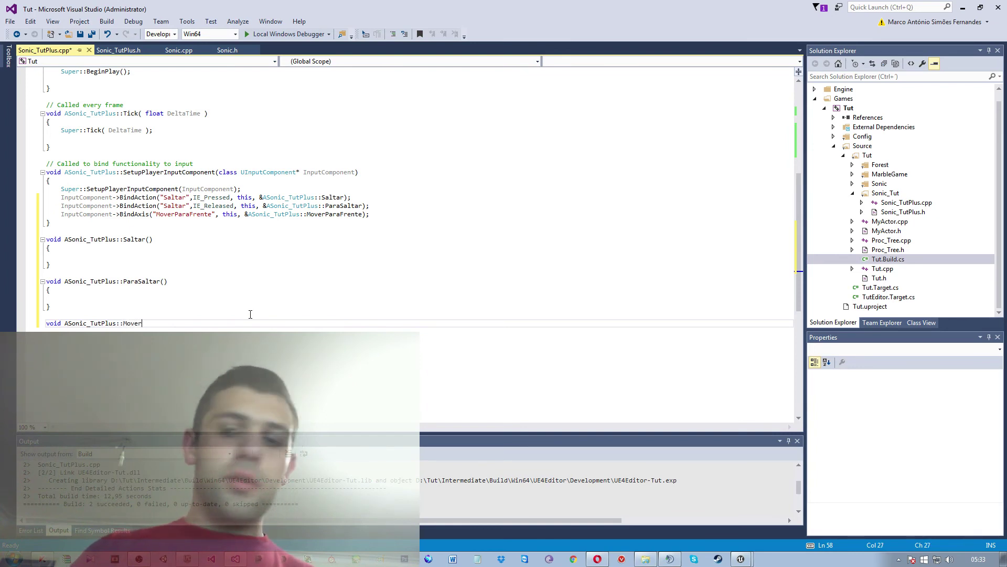
text(ParaFre)
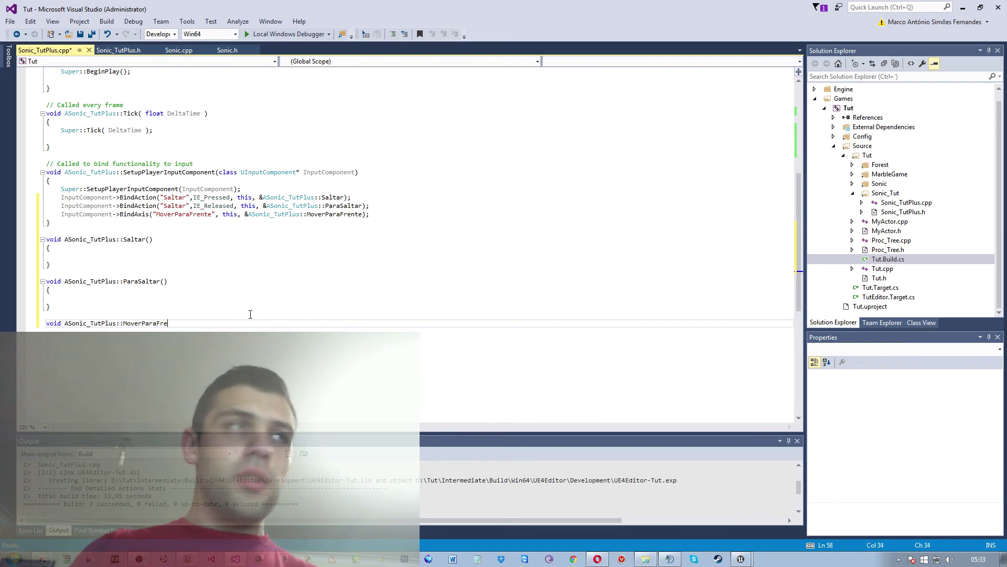
text(nte()
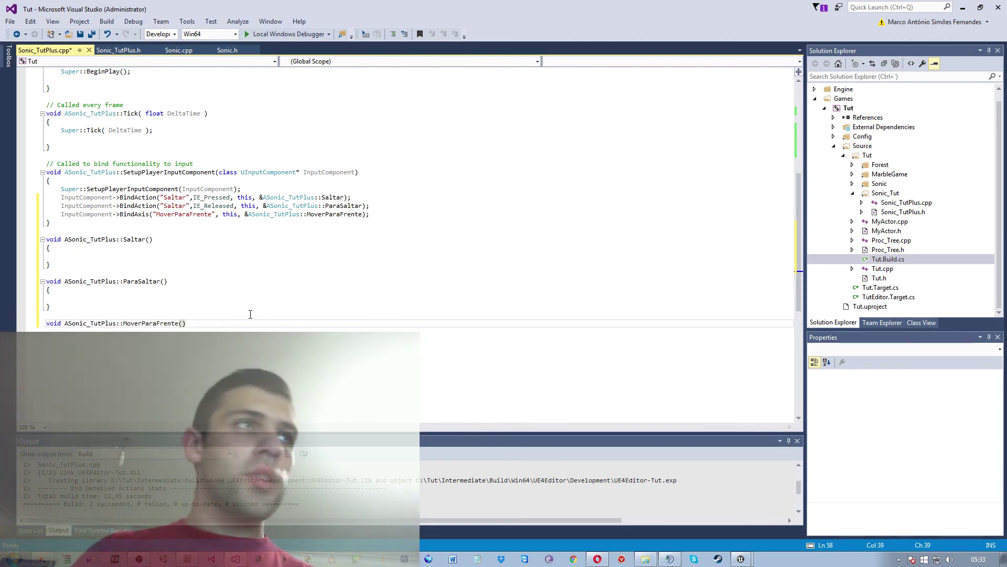
key(Return)
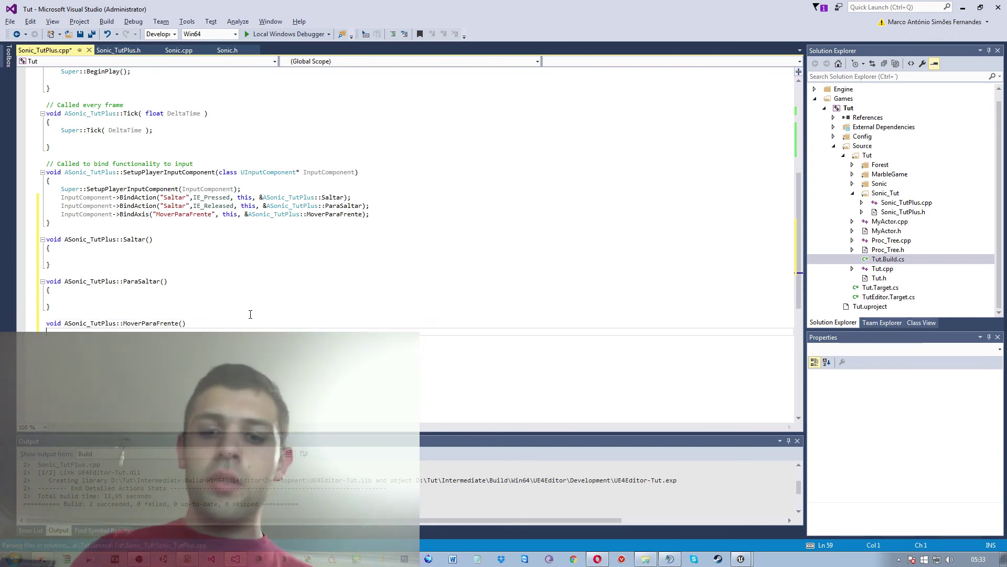
text({)
key(Return)
key(Return)
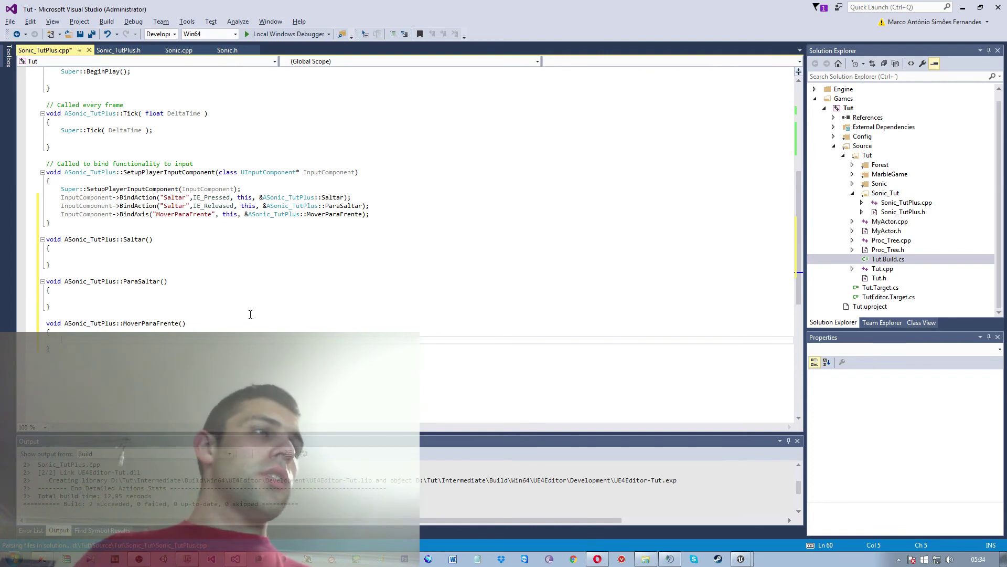
text(})
key(Up)
key(Up)
key(Up)
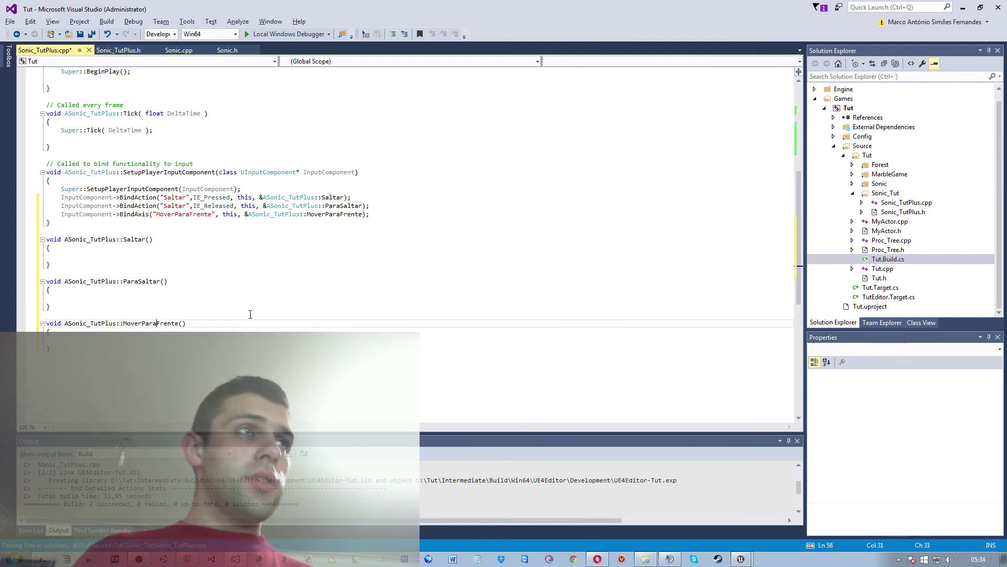
- Add a float Value parameter to MoverParaFrente
key(Right)
key(Right)
text(fl)
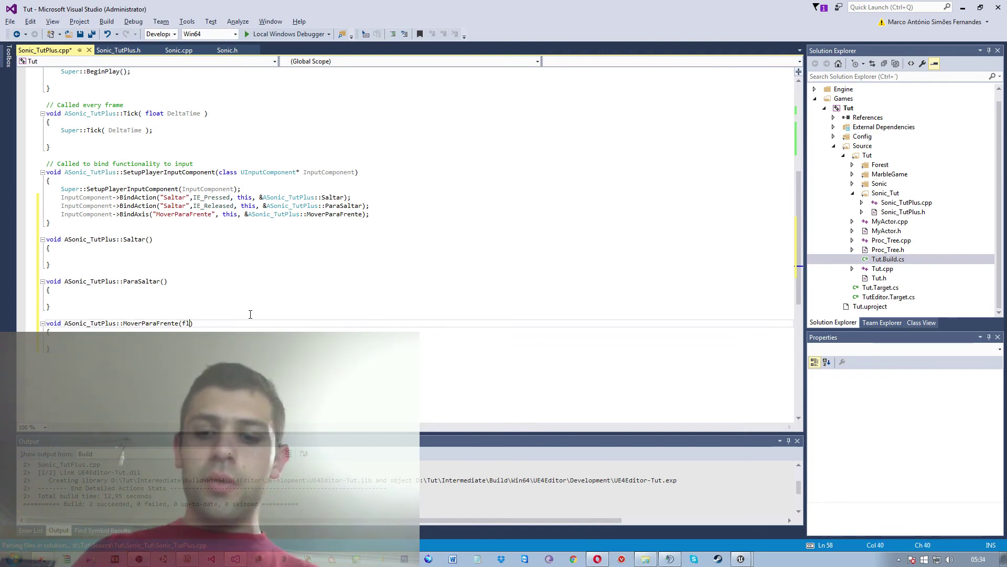
text(oat)
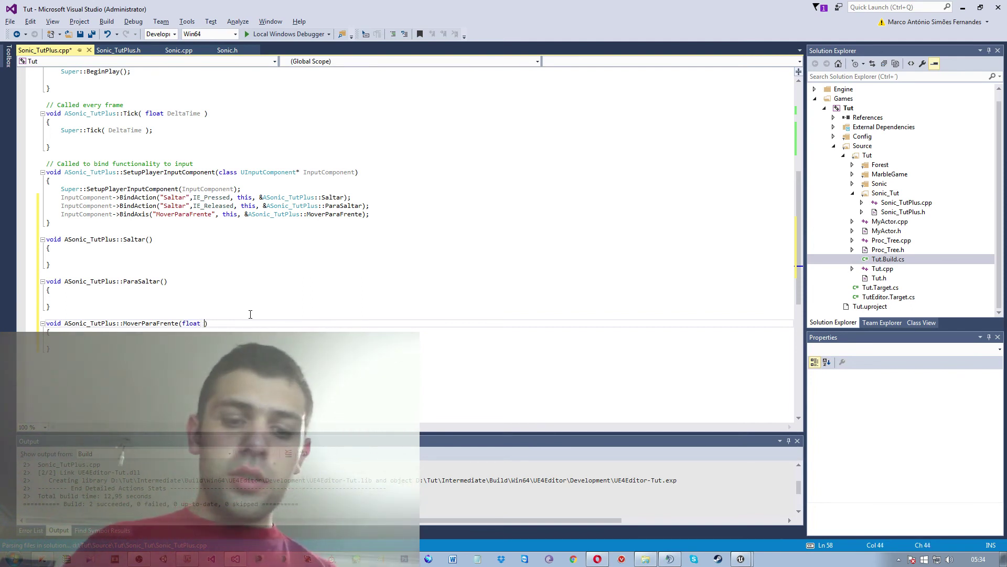
text( Value)
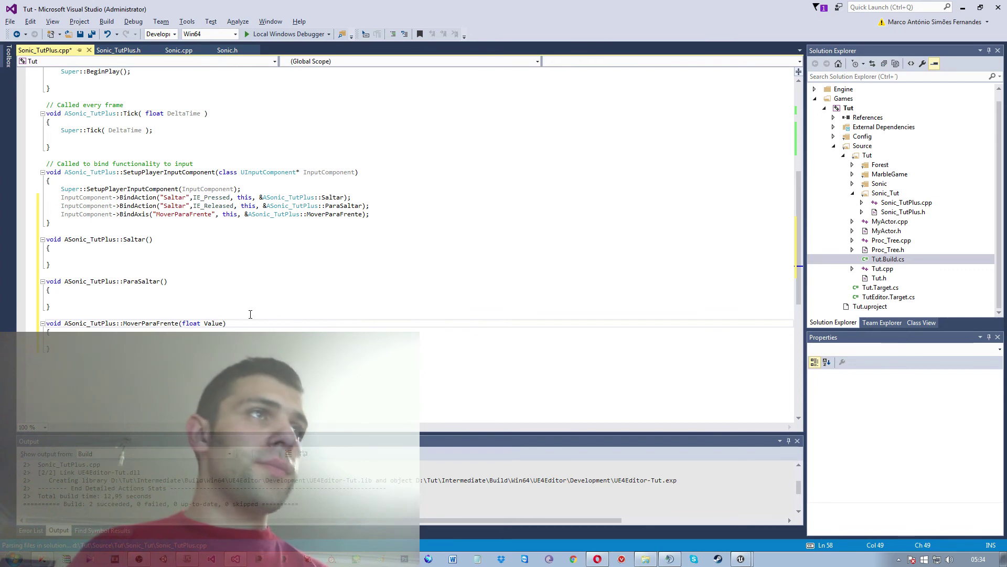
key(Down)
key(Down)
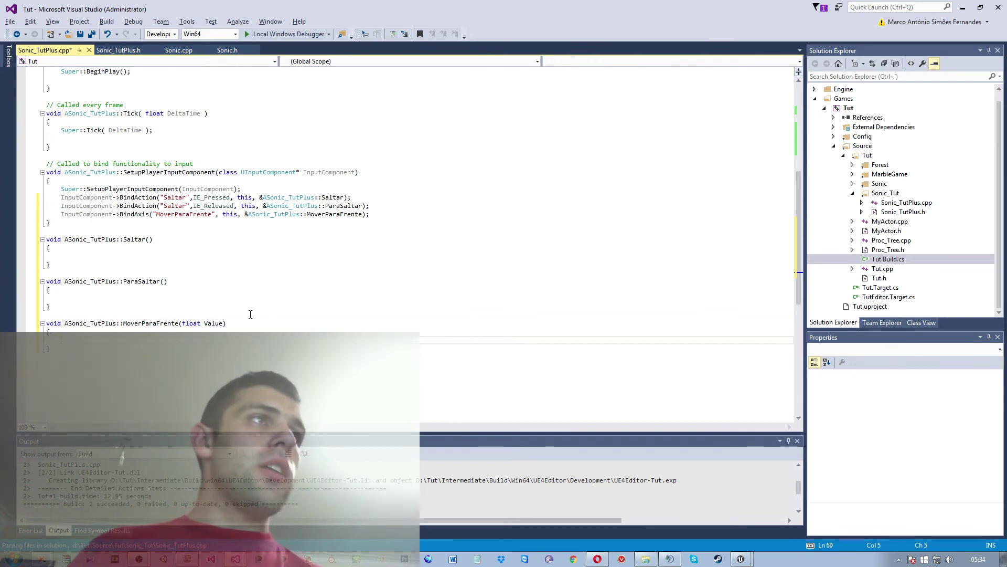
key(Up)
key(Up)
key(Up)
key(Up)
key(Up)
key(Up)
key(Up)
key(Up)
key(Up)
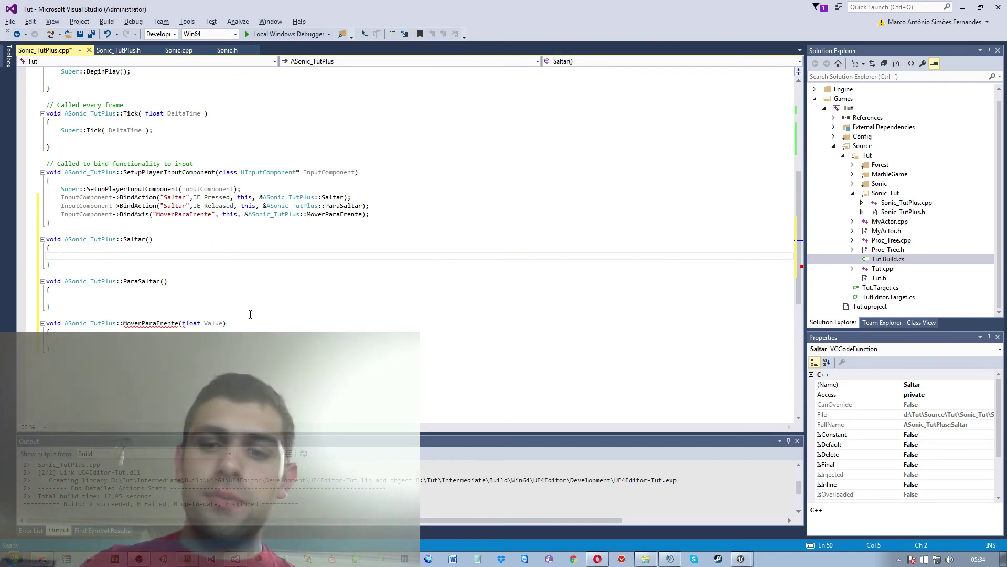
- Finish Saltar's body with Jump(); and begin MoverParaFrente's first statement with 'AddInput'
text(Jump)
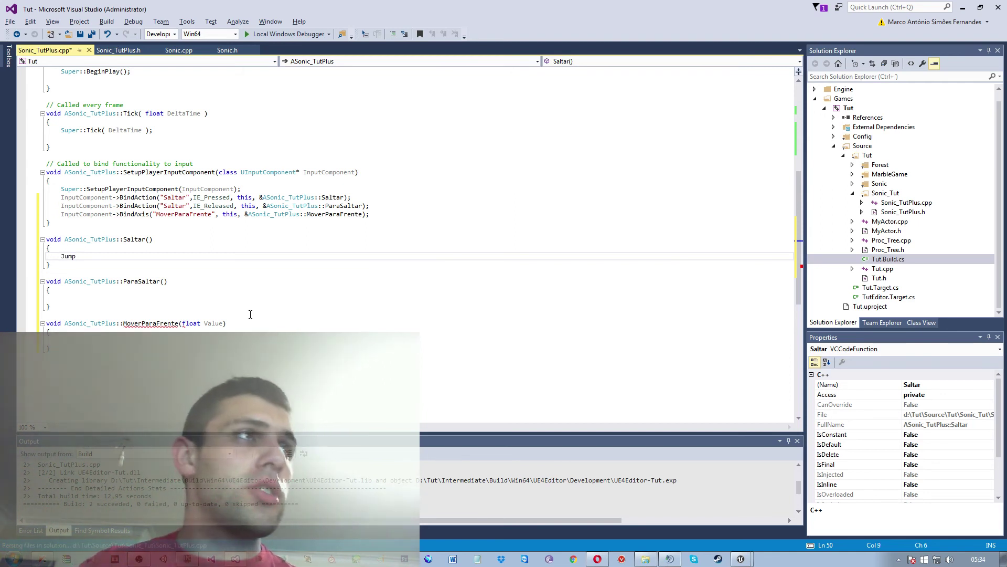
text(();)
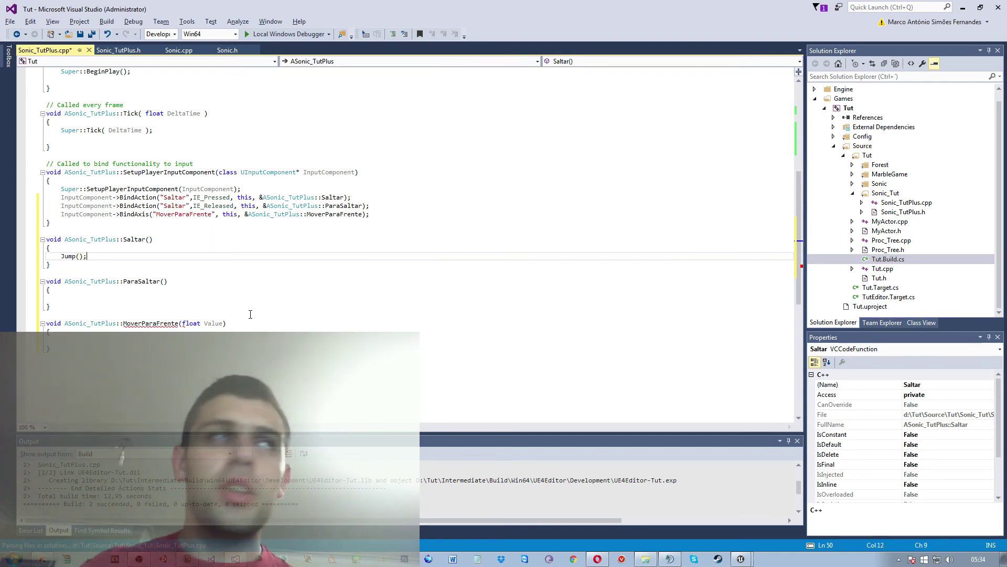
click(111, 331)
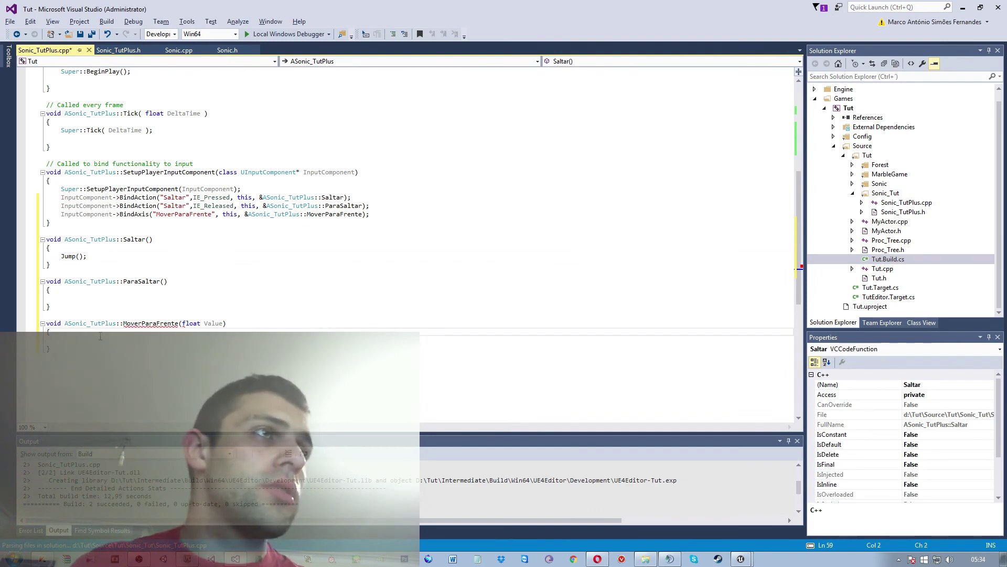
click(110, 340)
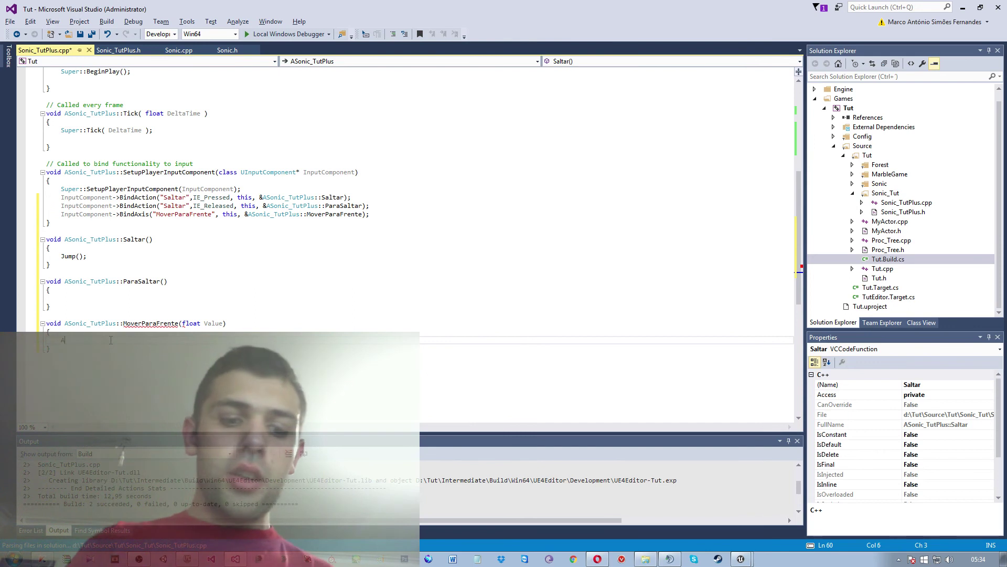
text(AddInput)
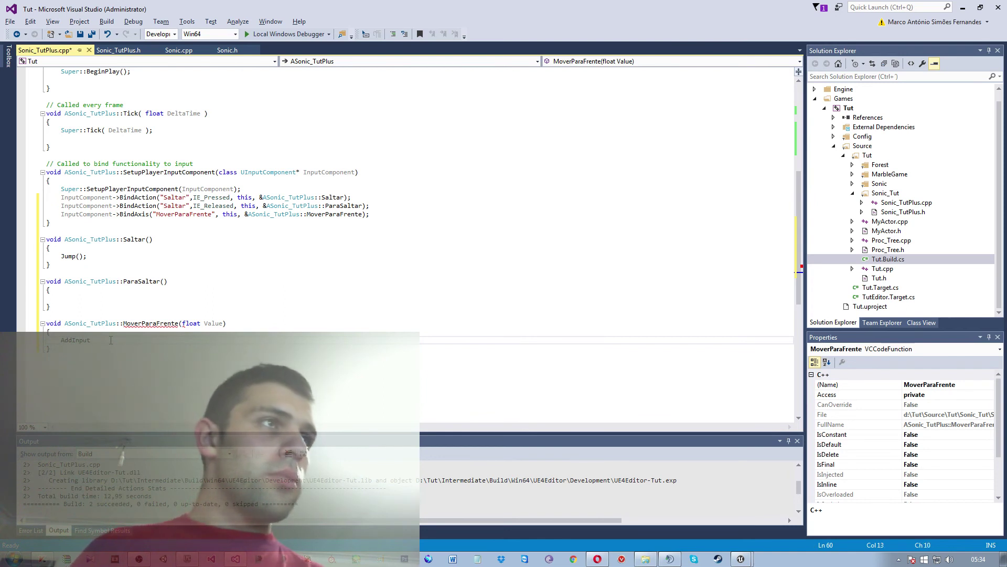
- Write AddMovementInput(GetControlRotation().Vector().ForwardVector, Value, false); in MoverParaFrente
key(Tab)
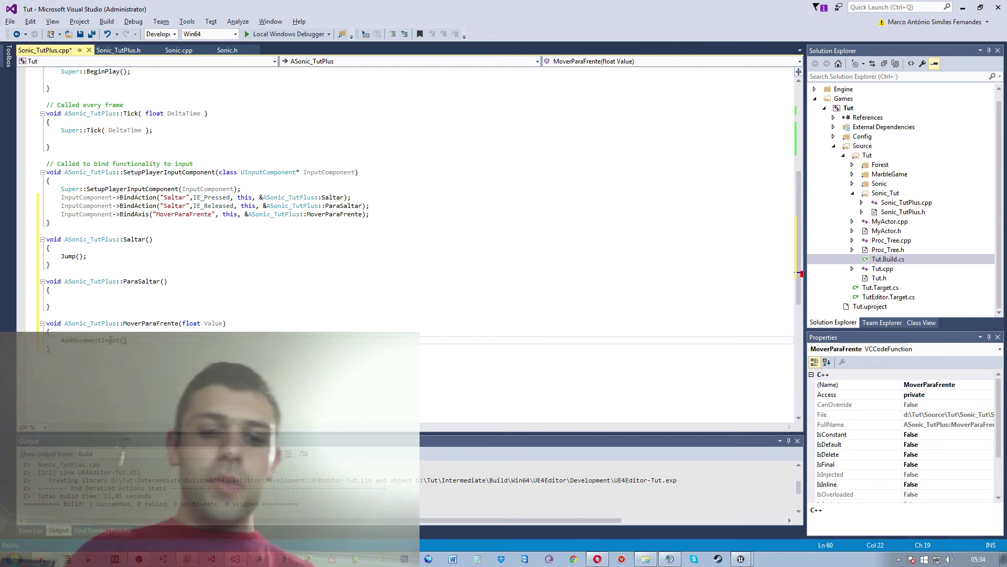
text(GetCo)
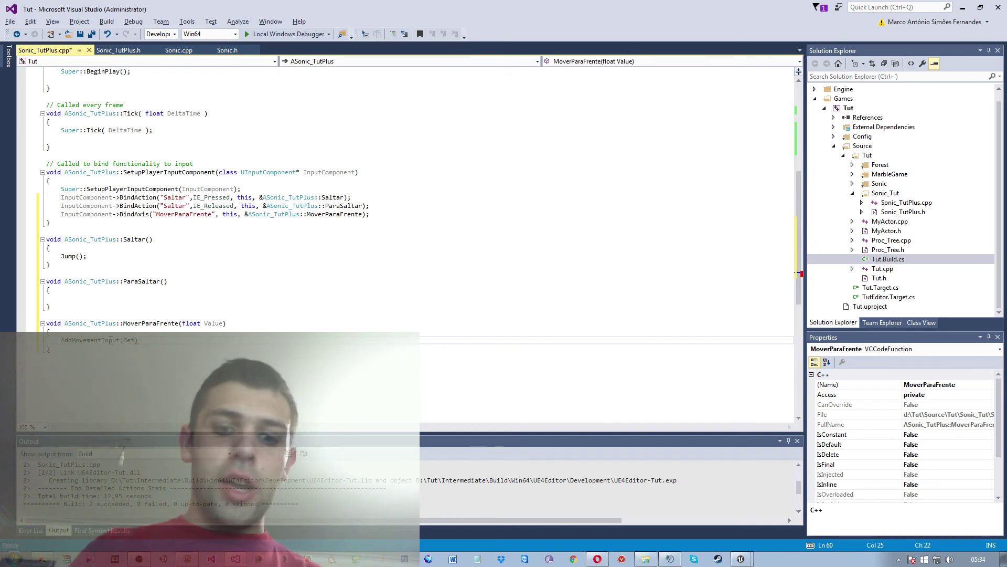
text(ntrol)
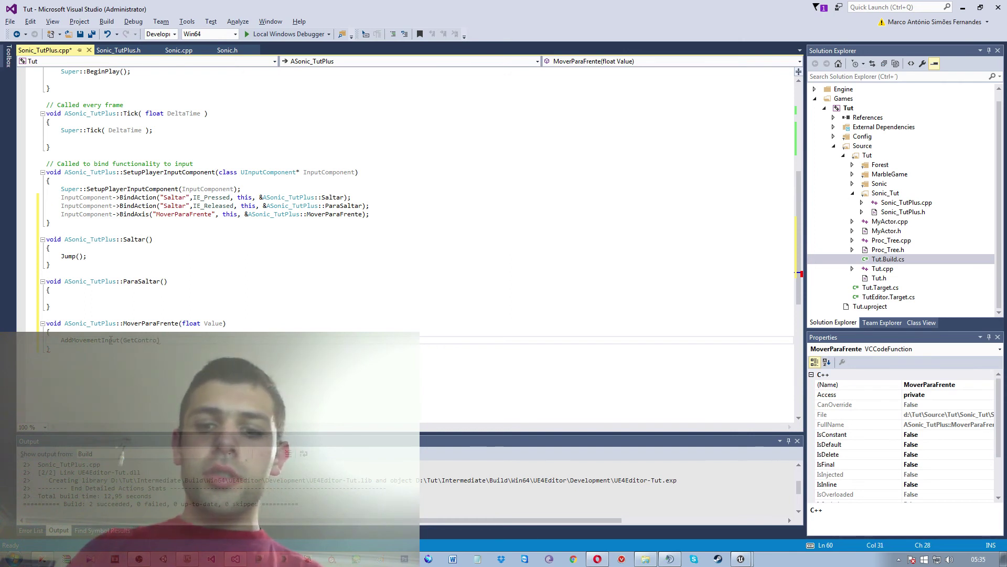
text(Rotat)
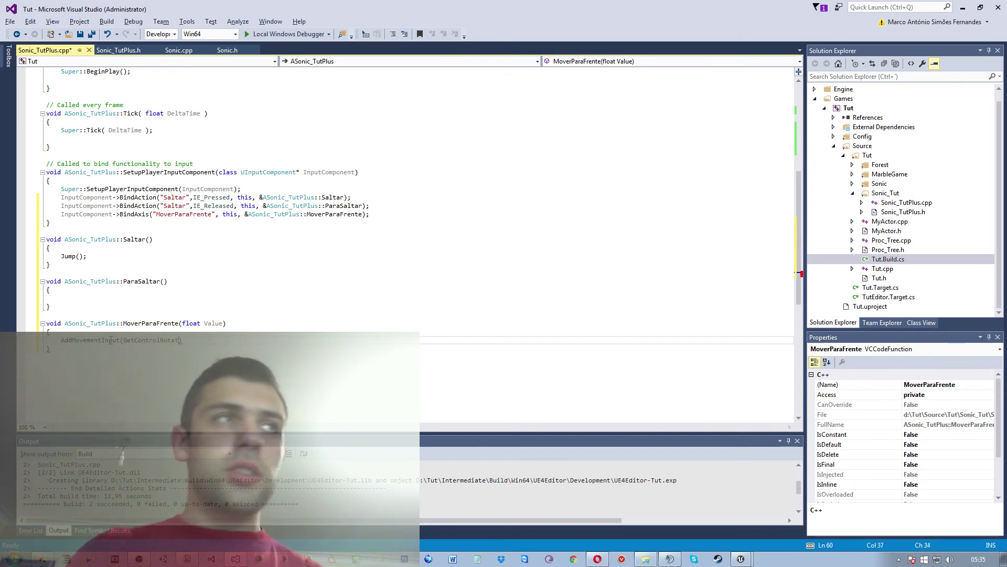
text(ion)
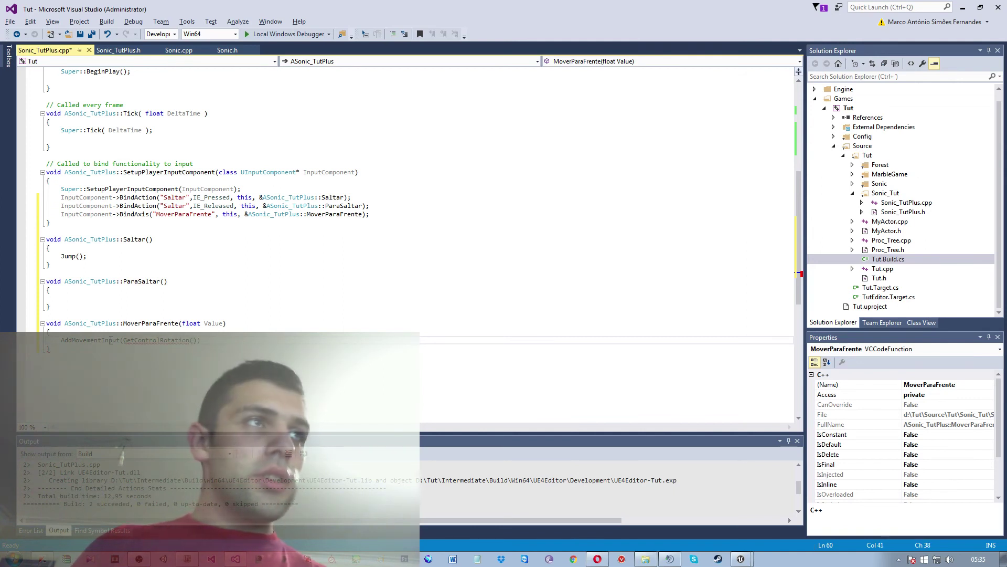
text(().)
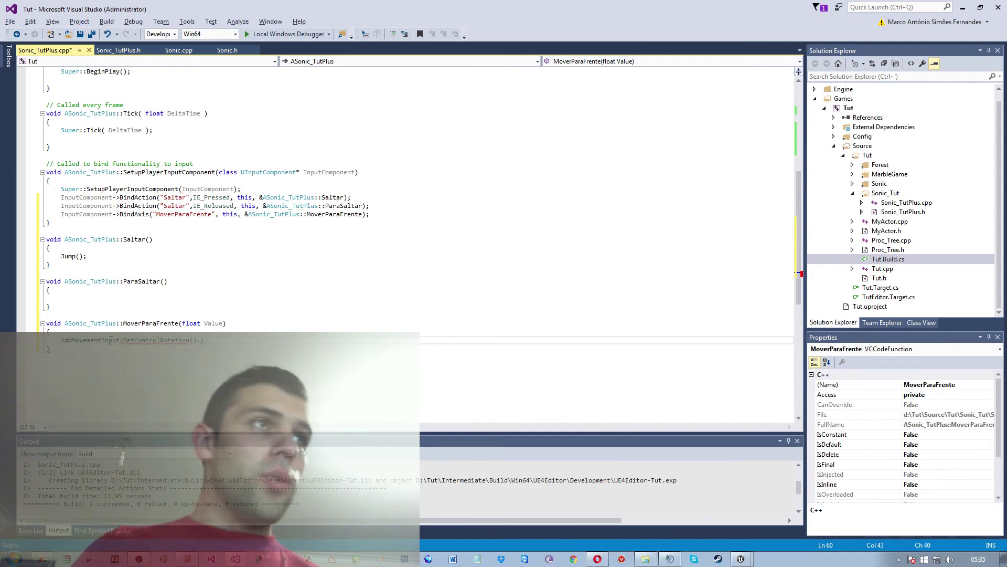
text(Vector()
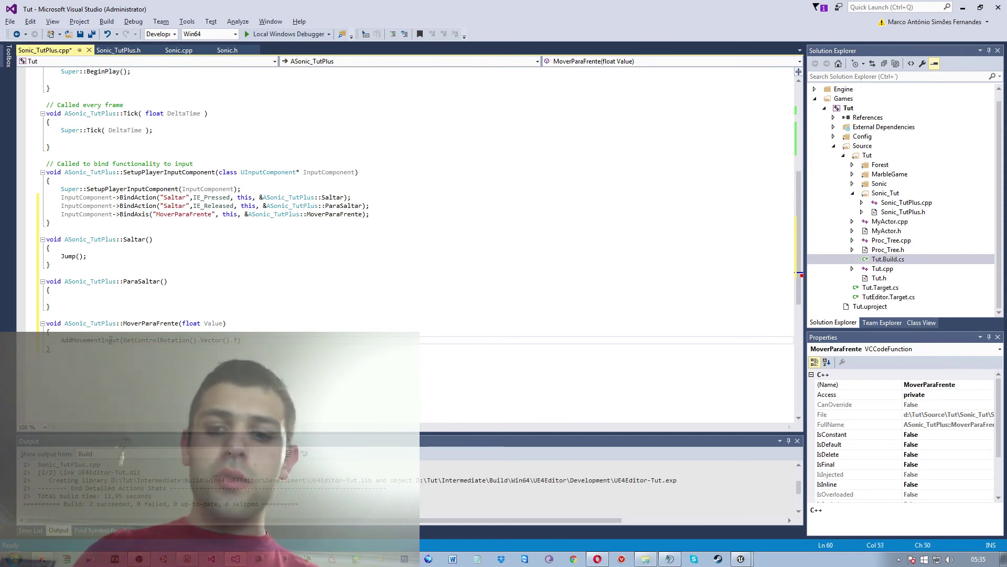
key(Tab)
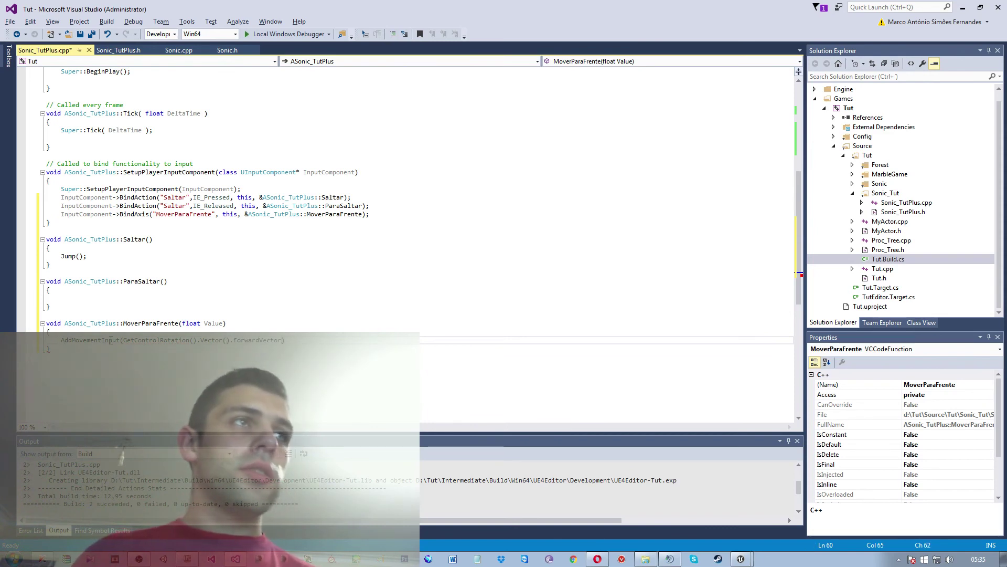
text(,V)
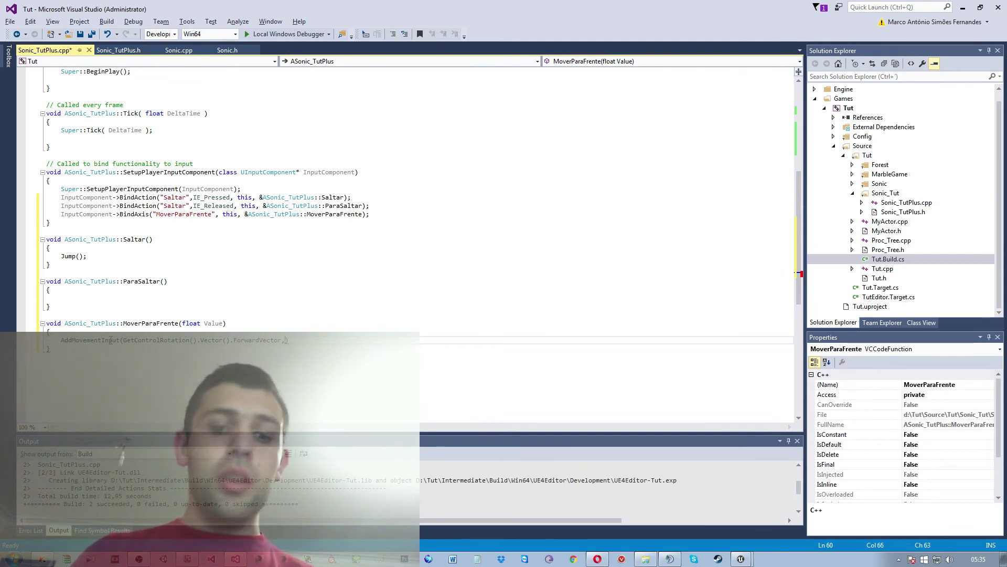
text(alue)
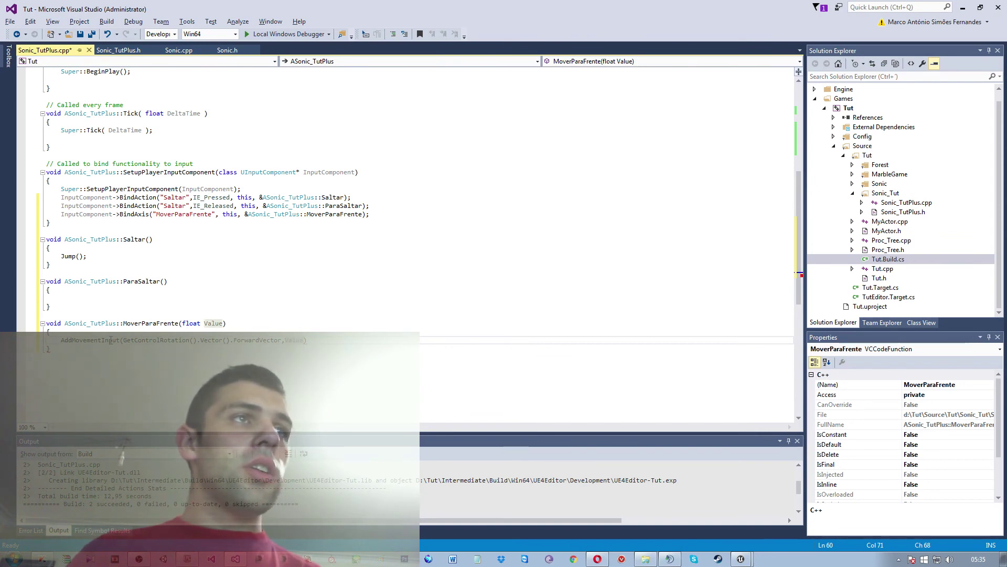
text(,)
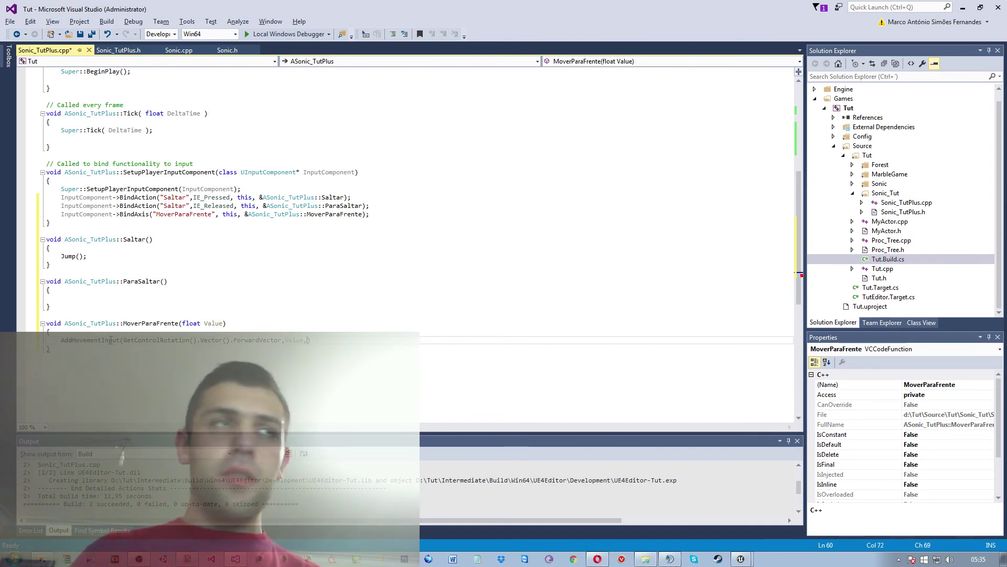
text(false)
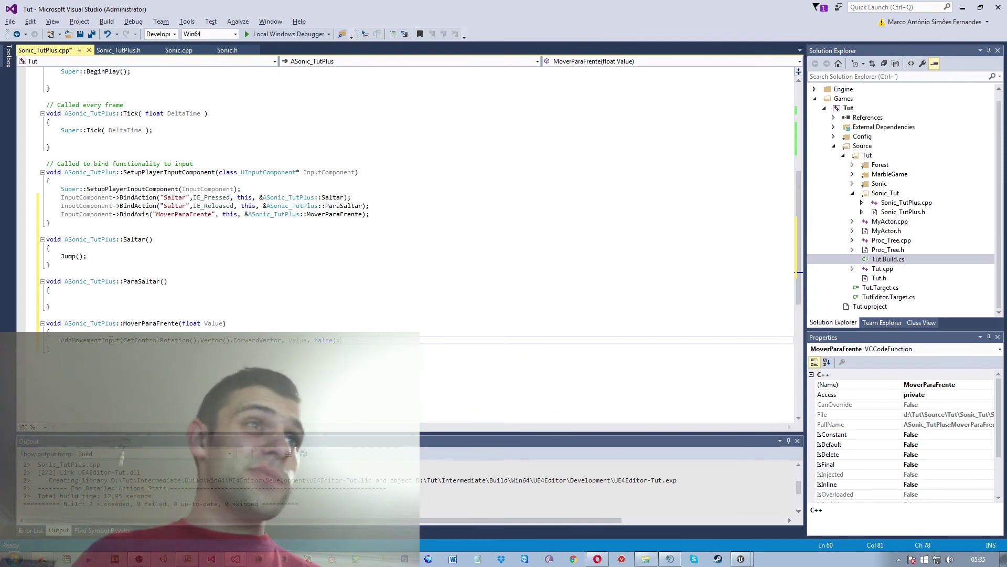
key(Up)
key(Up)
key(Up)
key(Up)
key(Up)
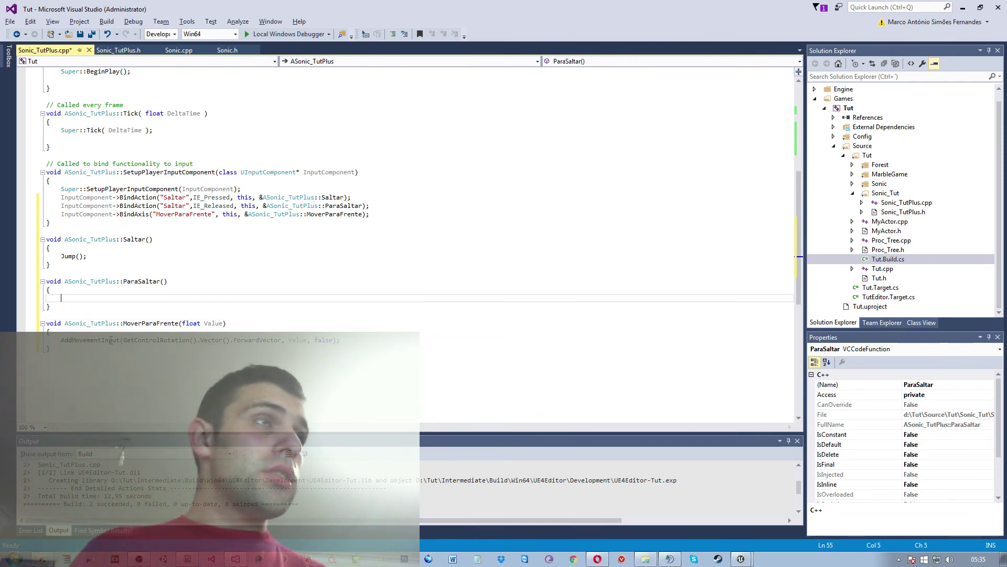
key(Down)
key(Down)
key(Down)
key(Down)
key(Down)
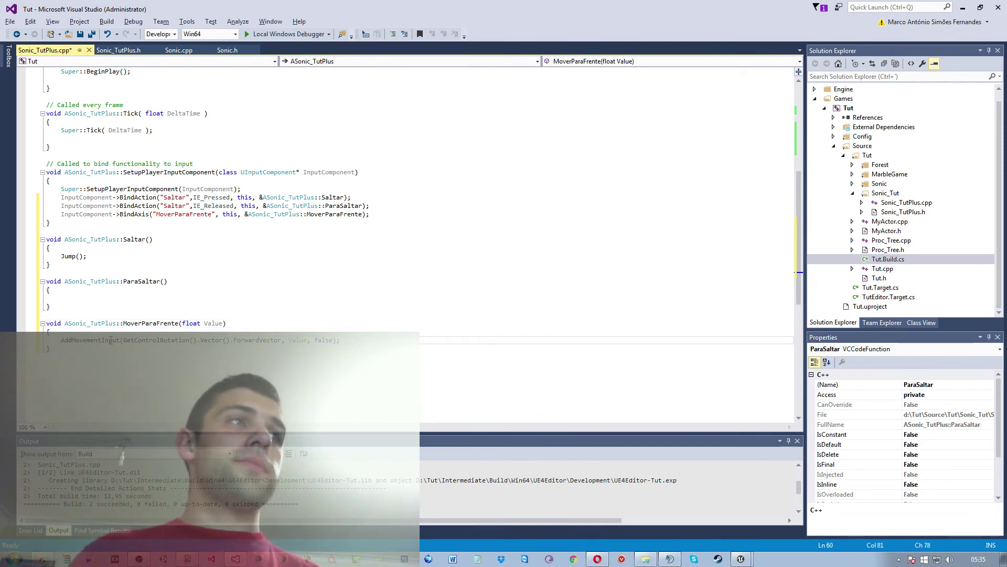
- Turn the GetVelocity().Z != 0 check below AddMovementInput into an if statement and start its block
key(Return)
key(Return)
text(GetVelocity()
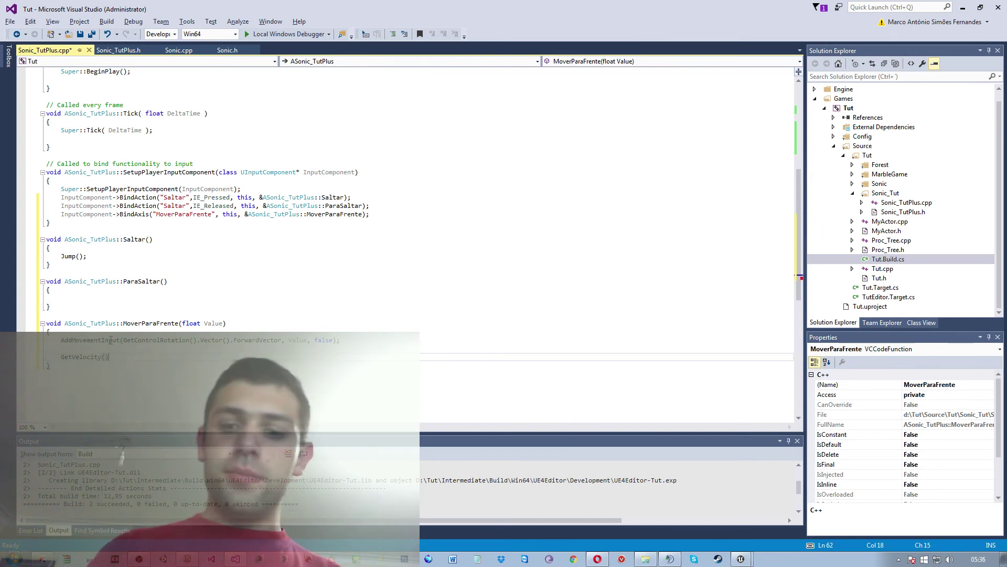
text(.vec)
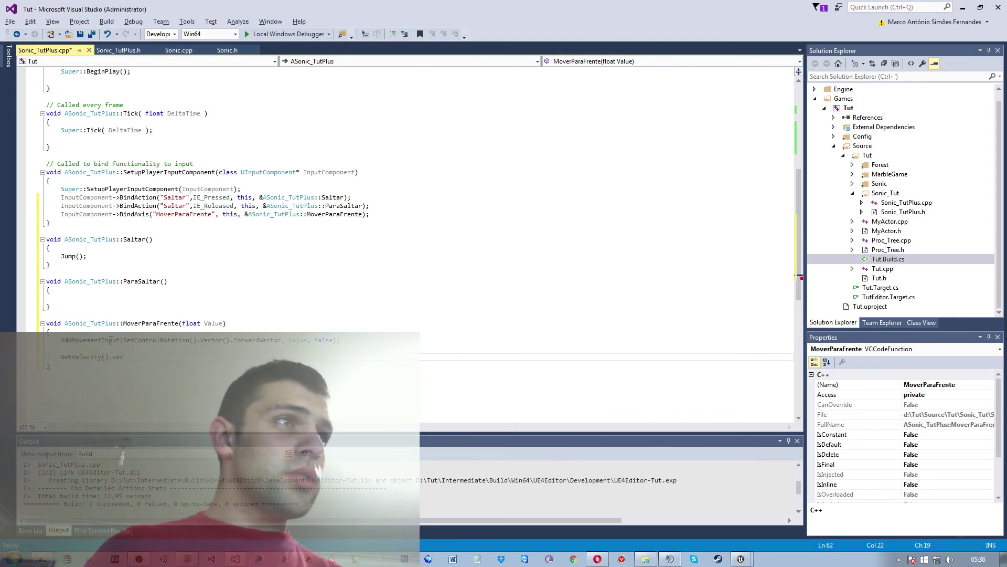
key(BackSpace)
key(BackSpace)
text(Z)
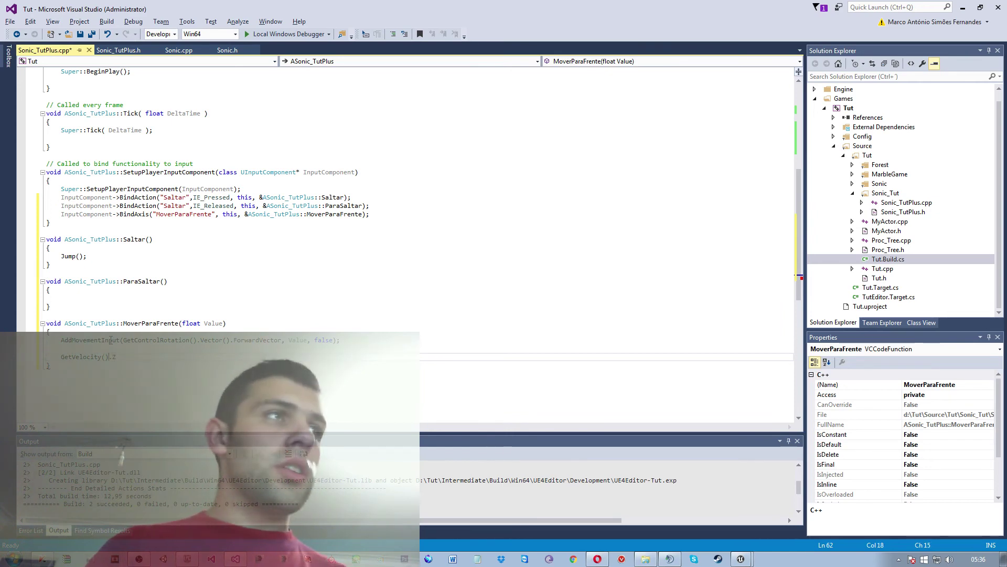
key(End)
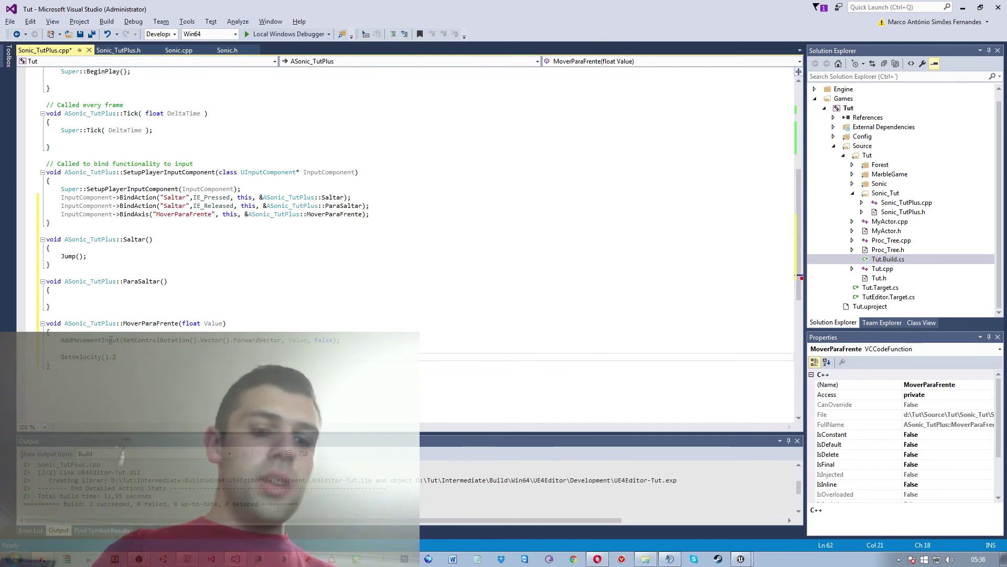
key(BackSpace)
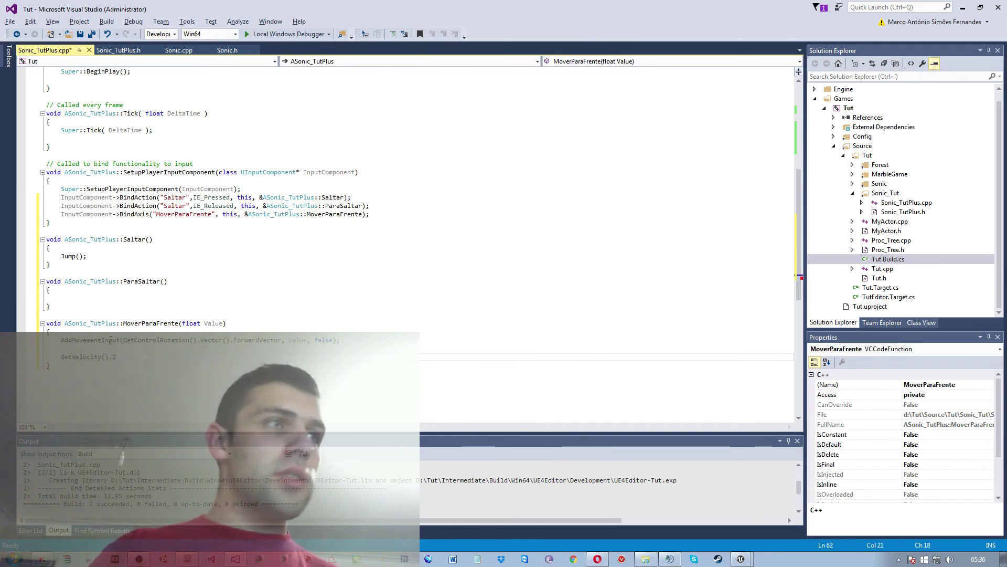
text( !=)
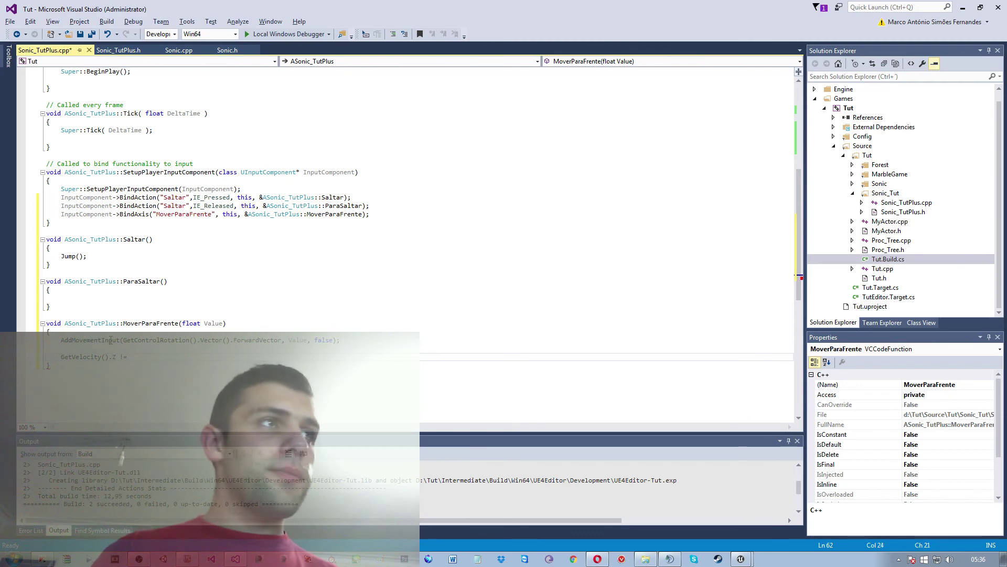
text(0)
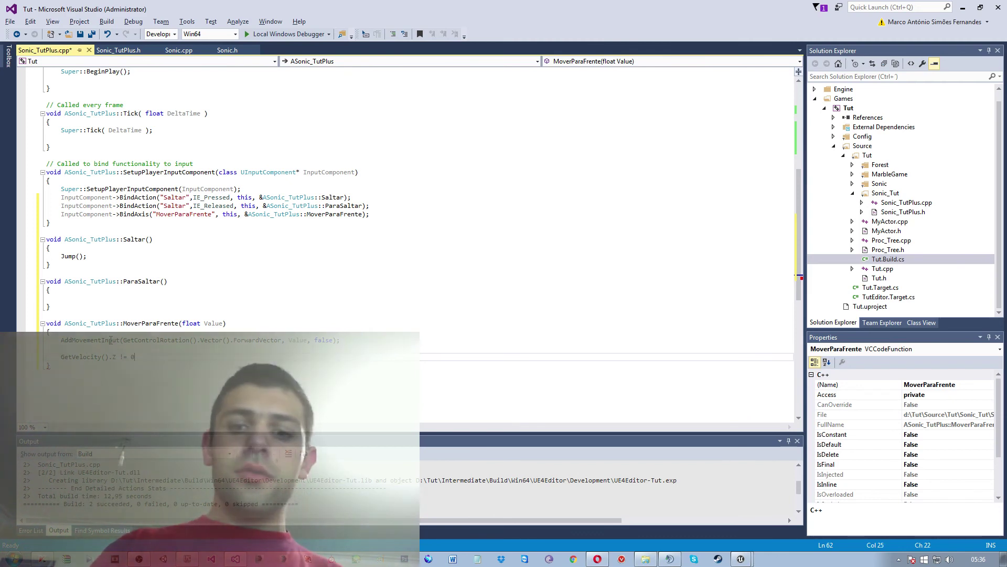
text())
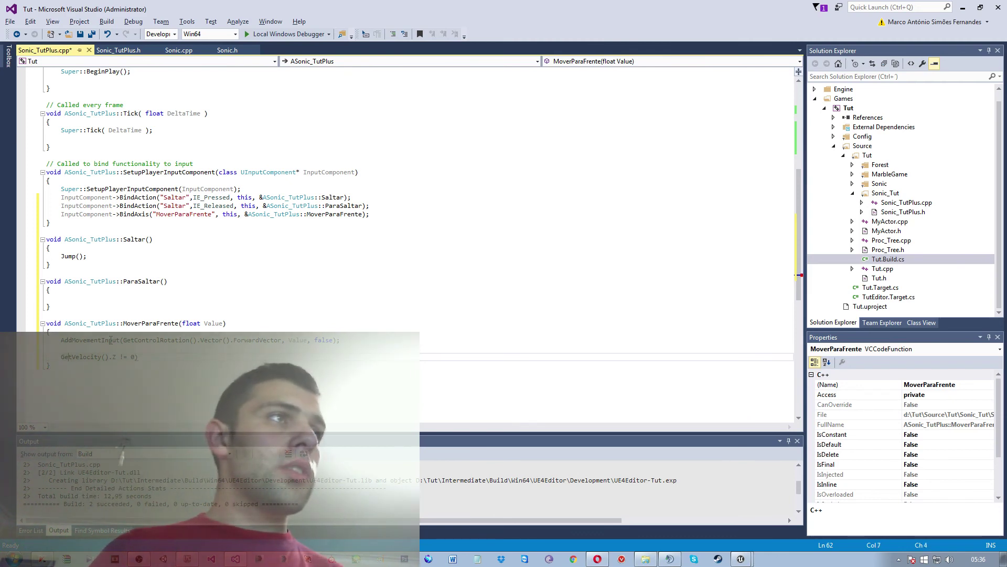
text(()
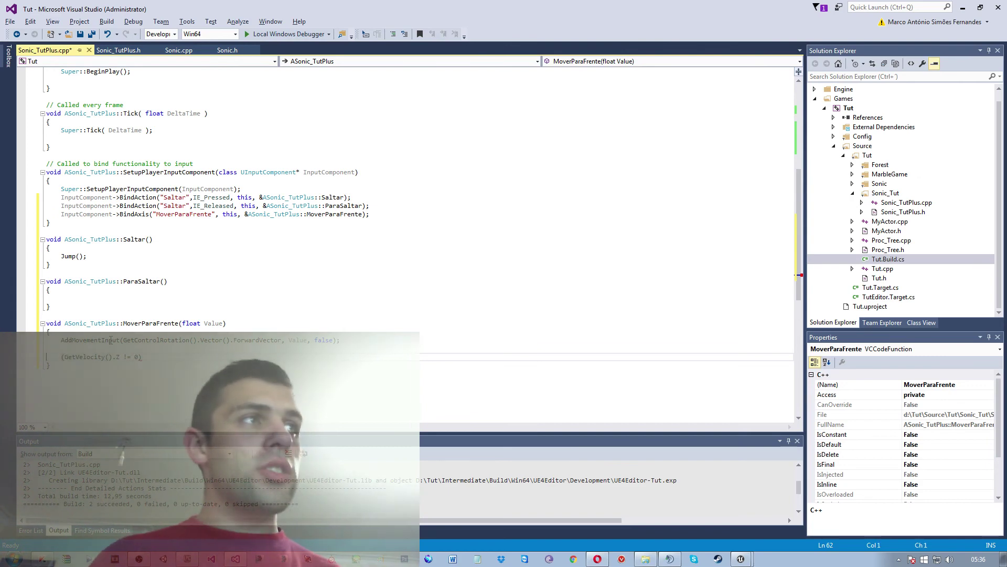
key(Home)
key(Home)
key(Right)
key(Right)
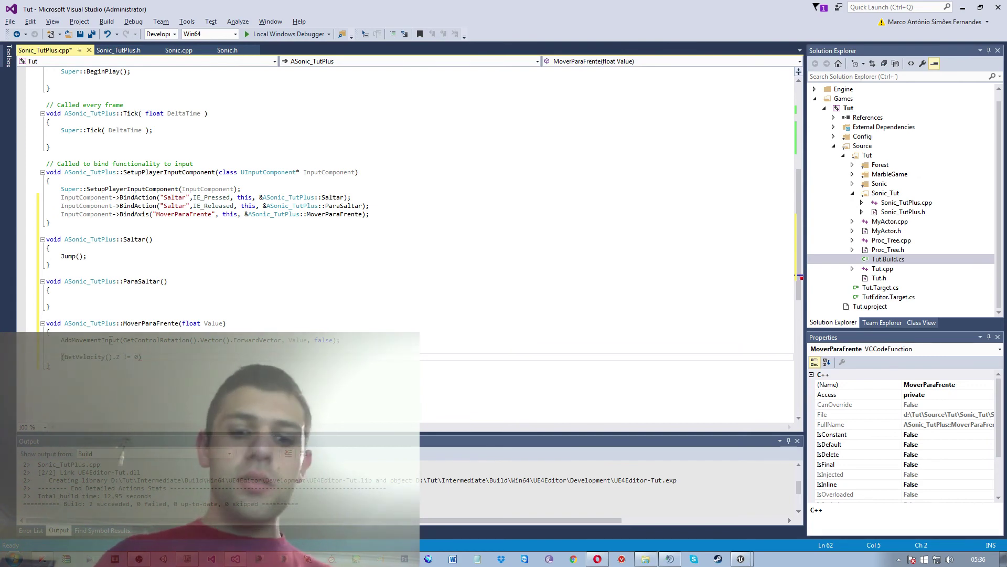
text(if)
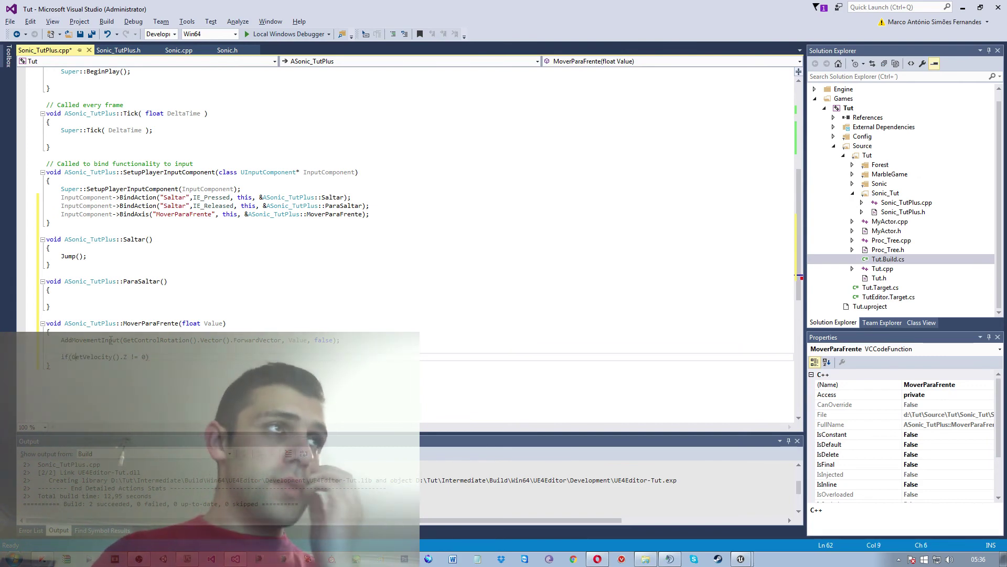
key(End)
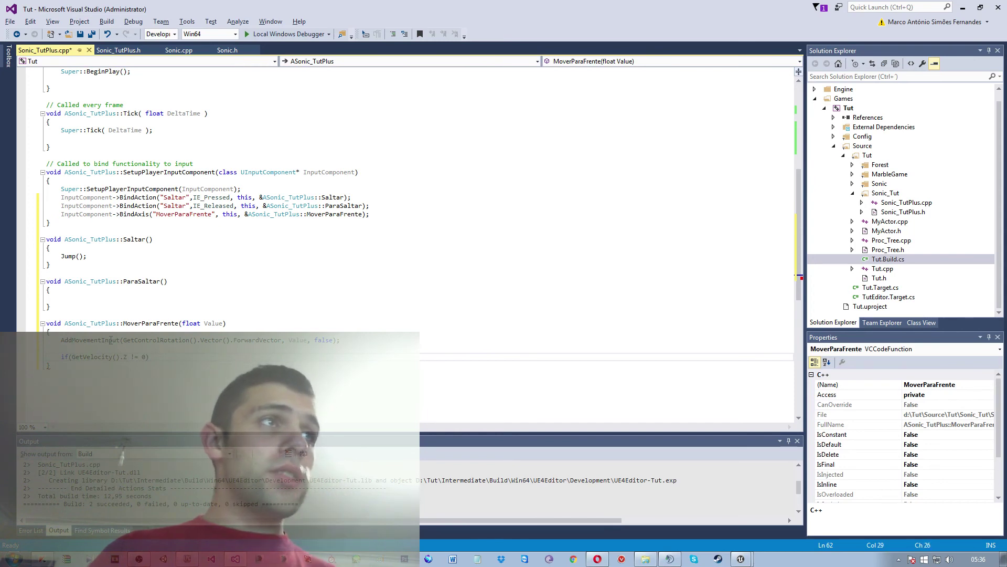
key(Return)
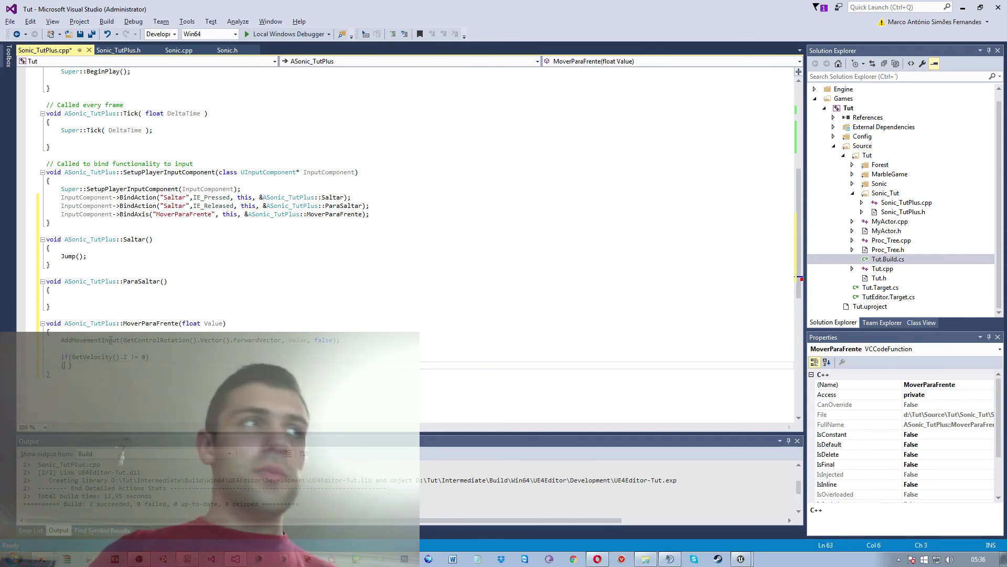
- Create the if block's braces and an else block beneath it, removing the unfinished else if
key(Return)
key(Down)
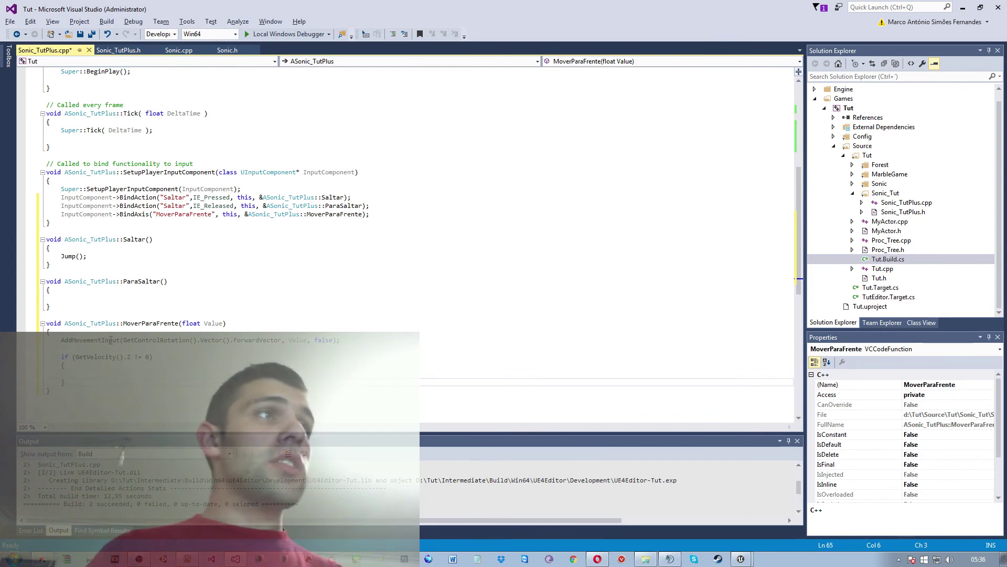
key(Return)
key(Return)
text(else)
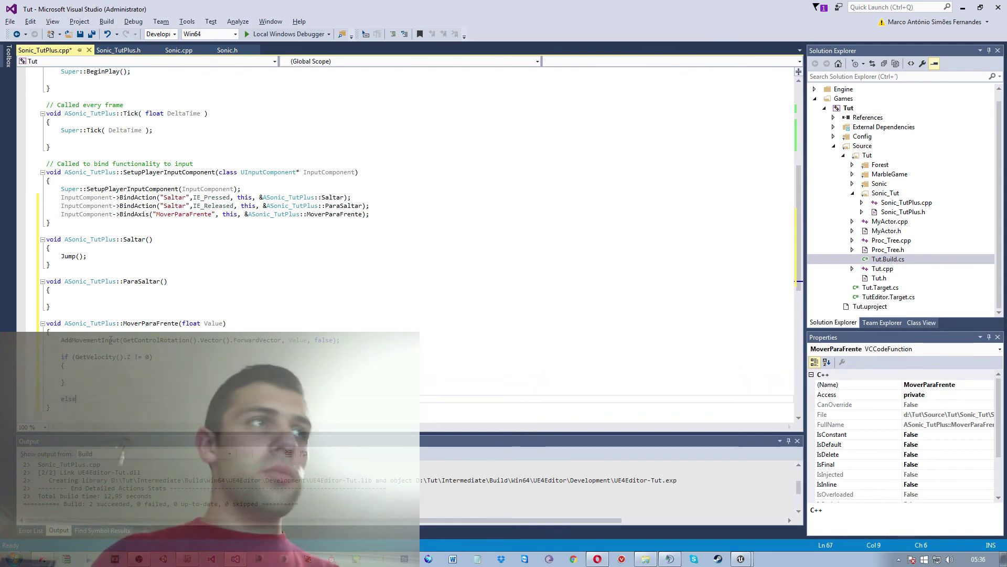
key(Return)
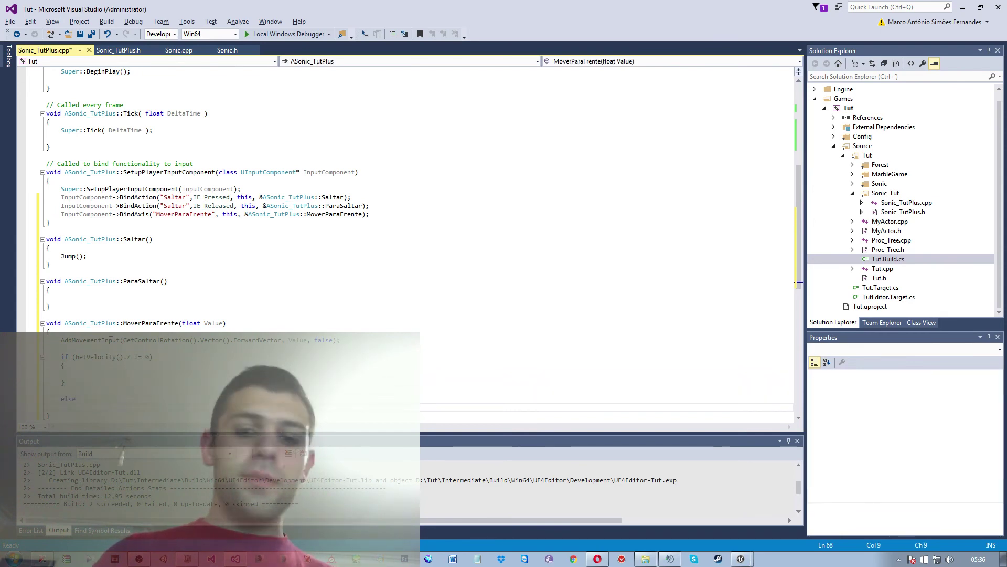
text({})
key(Return)
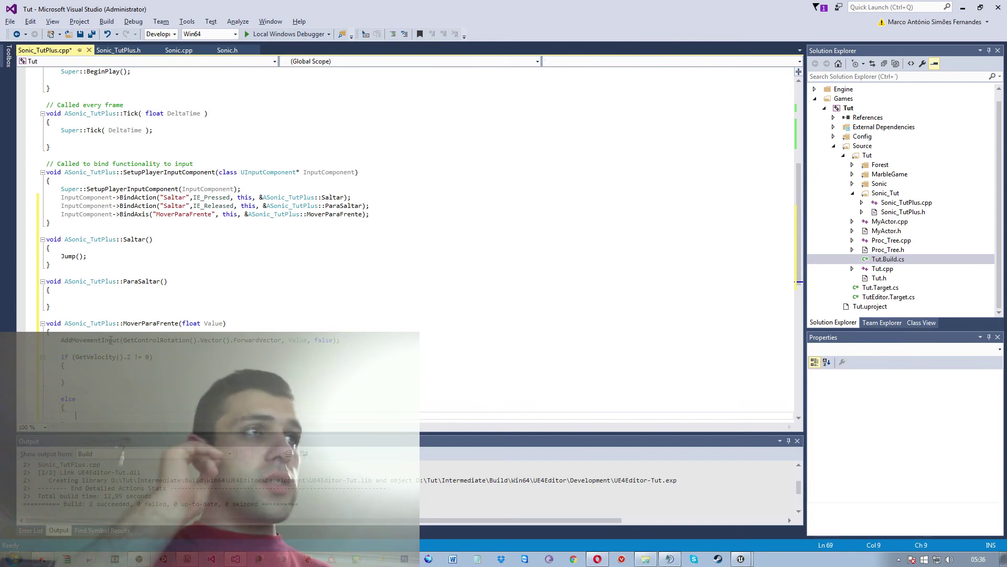
scroll(86, 341, down, 3)
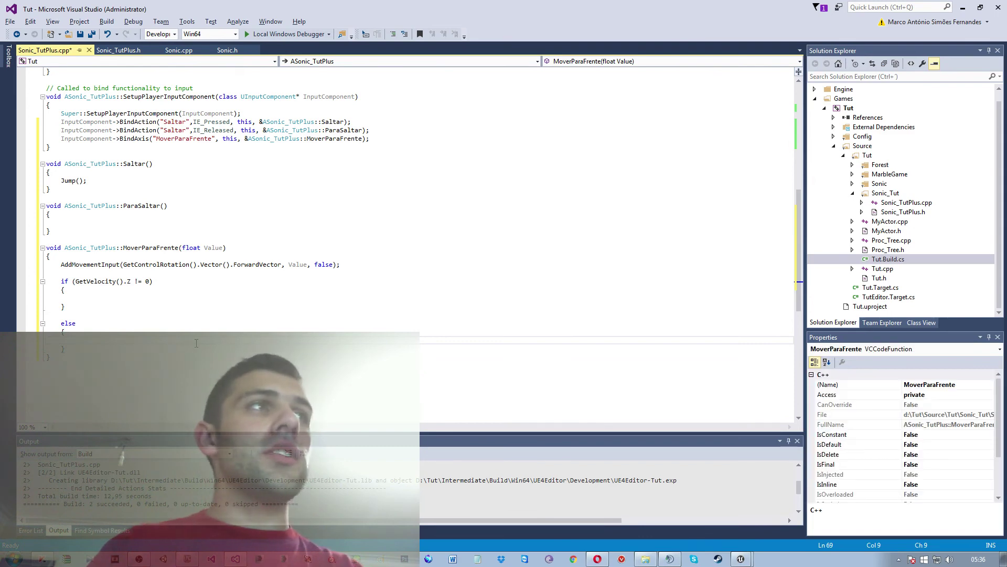
click(123, 309)
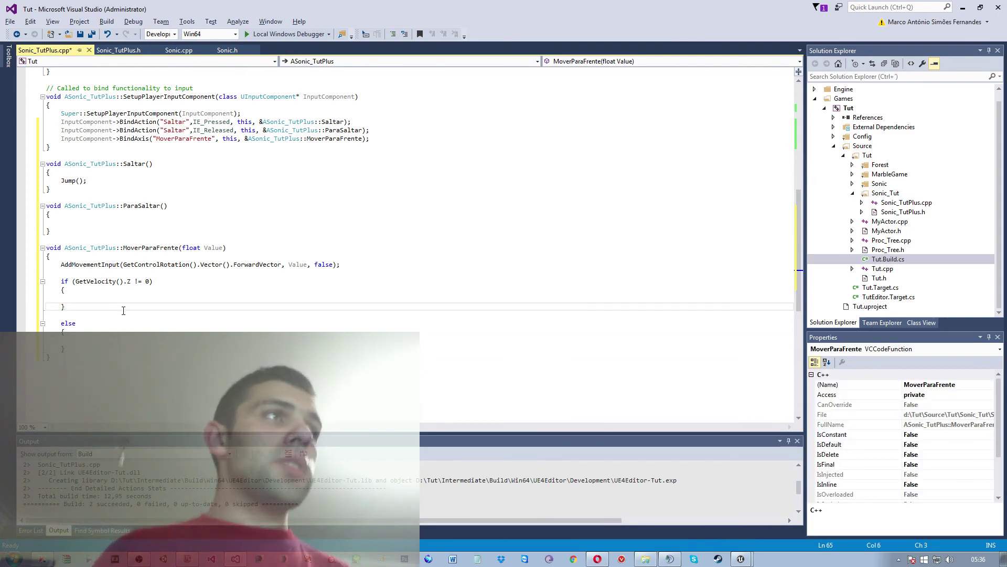
key(Return)
key(Return)
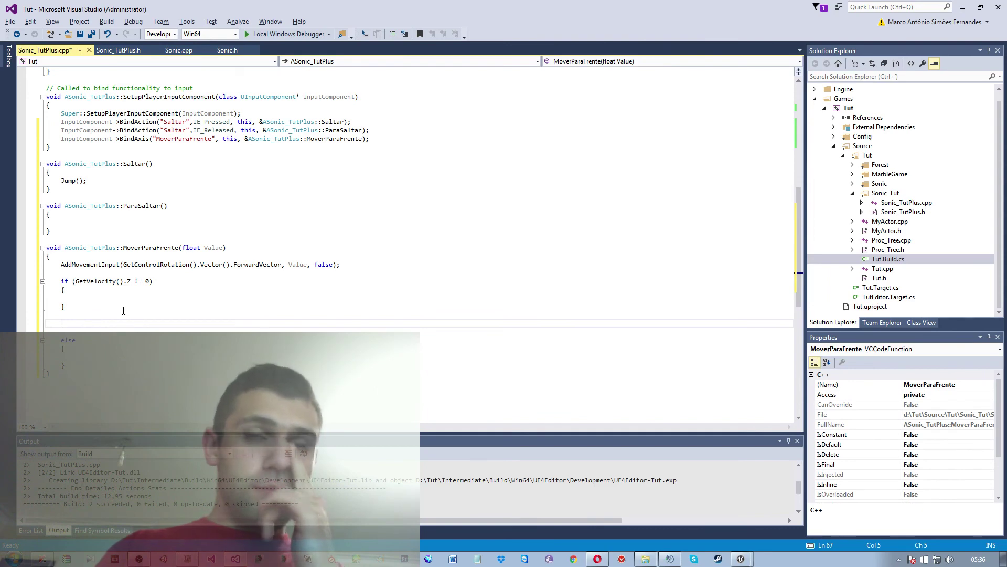
text(if)
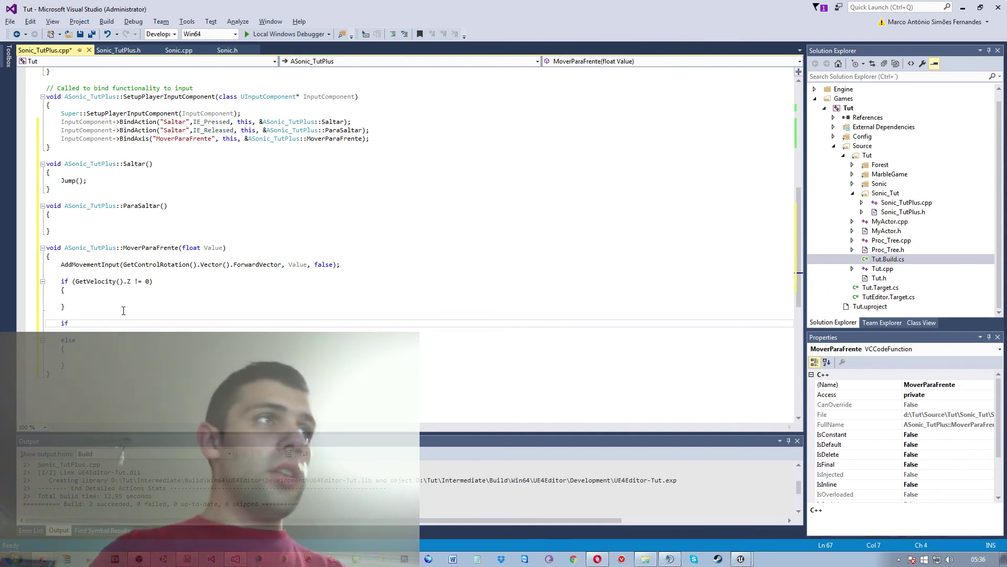
text(els)
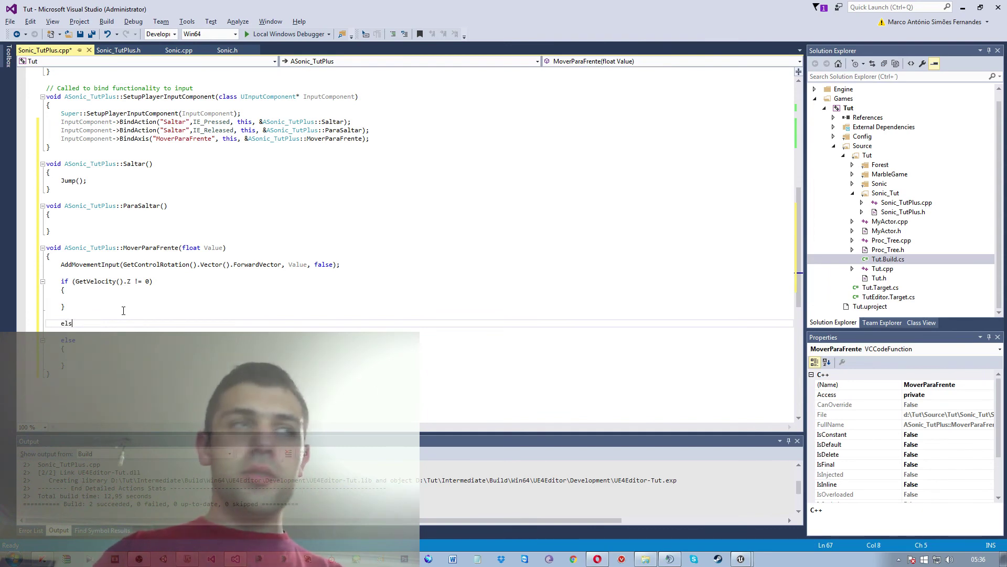
text(e if)
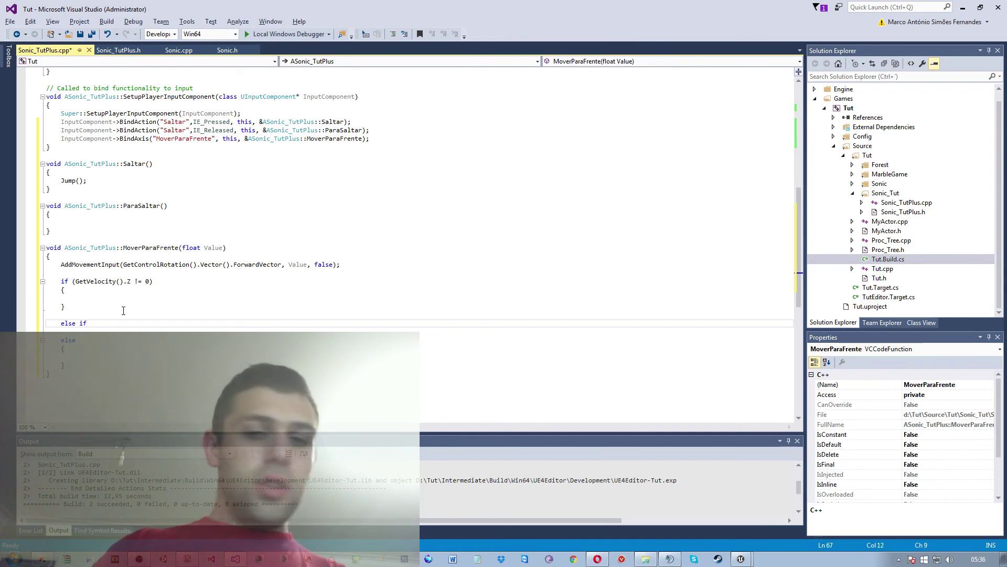
key(BackSpace)
key(BackSpace)
key(BackSpace)
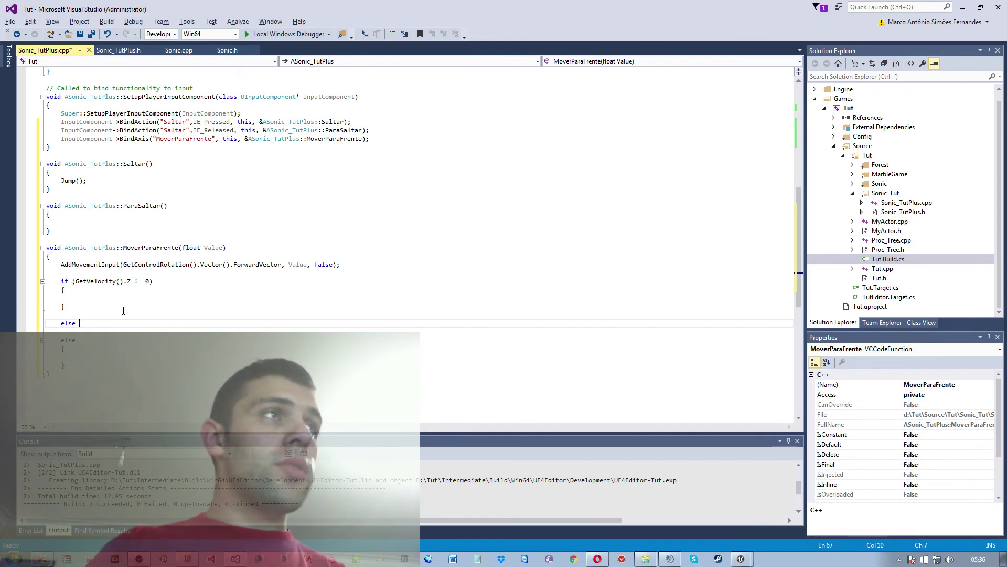
key(BackSpace)
key(BackSpace)
key(BackSpace)
key(BackSpace)
- Restore the GetVelocity().Z != 0 condition and remove the extra blank line before else
key(Up)
key(Up)
key(Up)
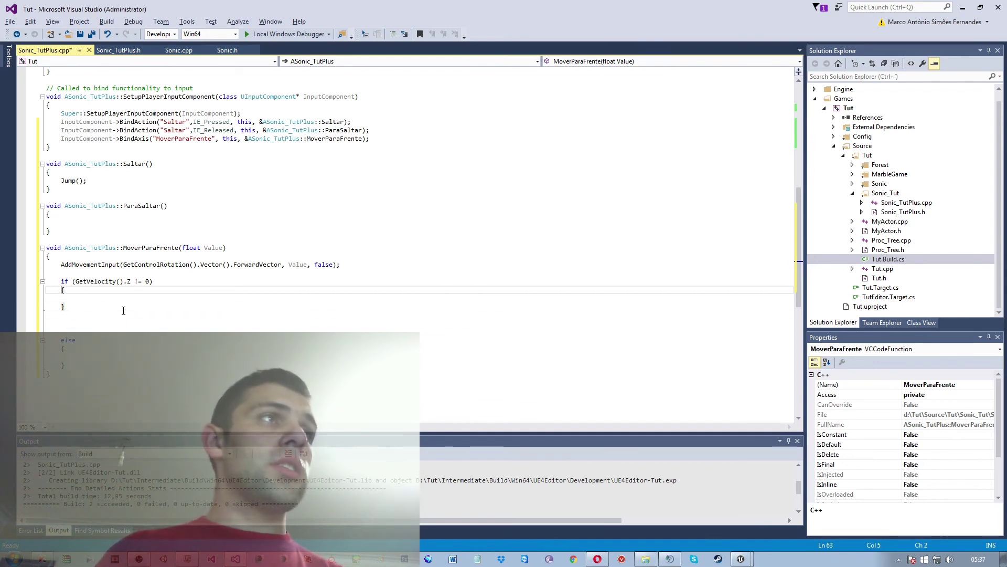
key(Up)
key(Up)
key(Right)
key(Right)
key(Right)
key(Right)
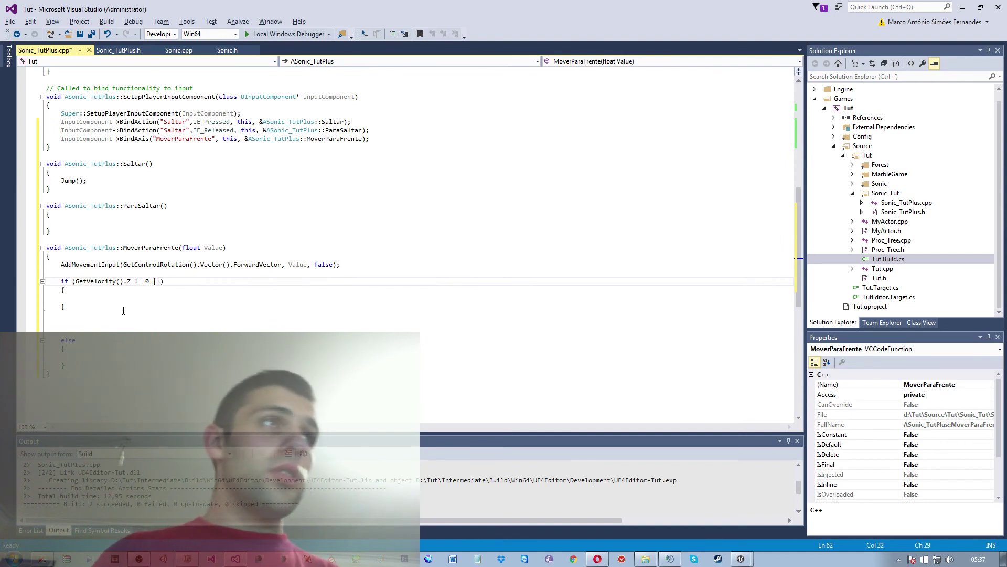
key(BackSpace)
key(BackSpace)
key(BackSpace)
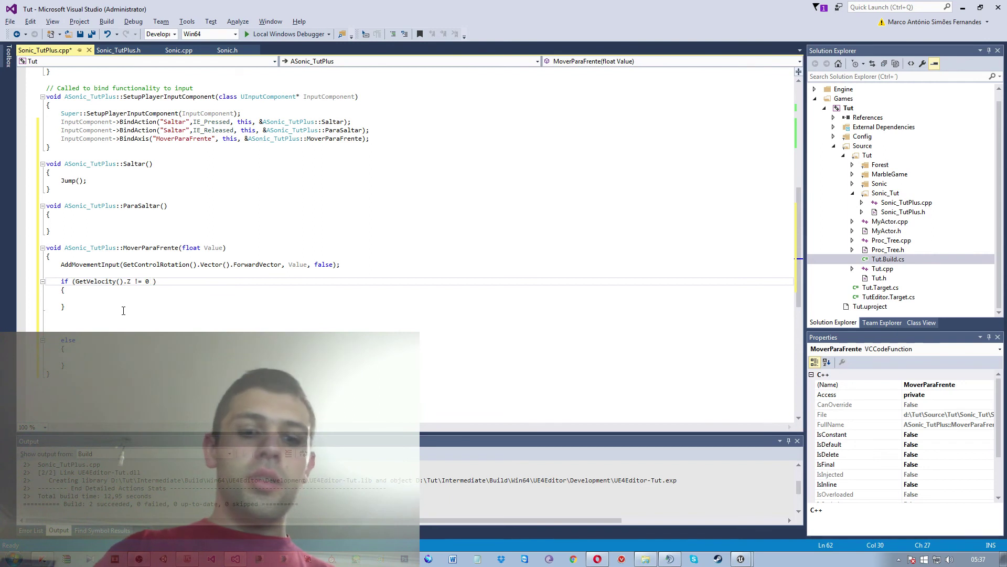
text(&&)
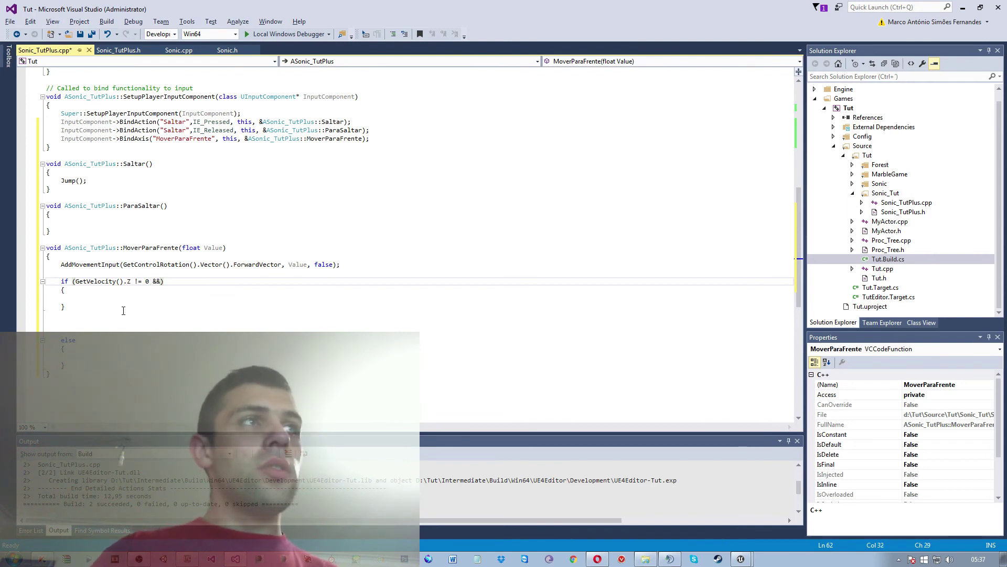
key(BackSpace)
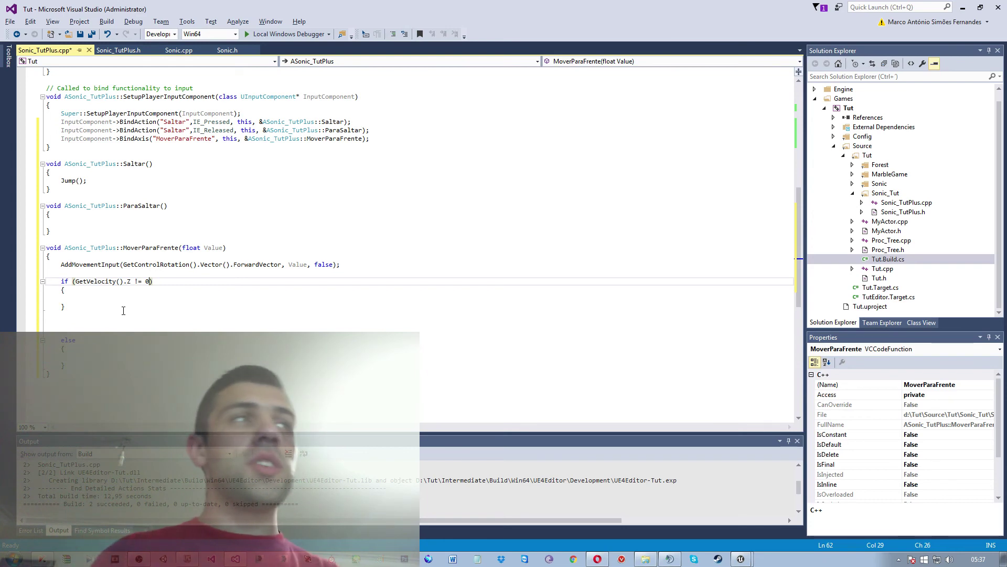
key(Down)
key(Down)
key(Down)
key(Down)
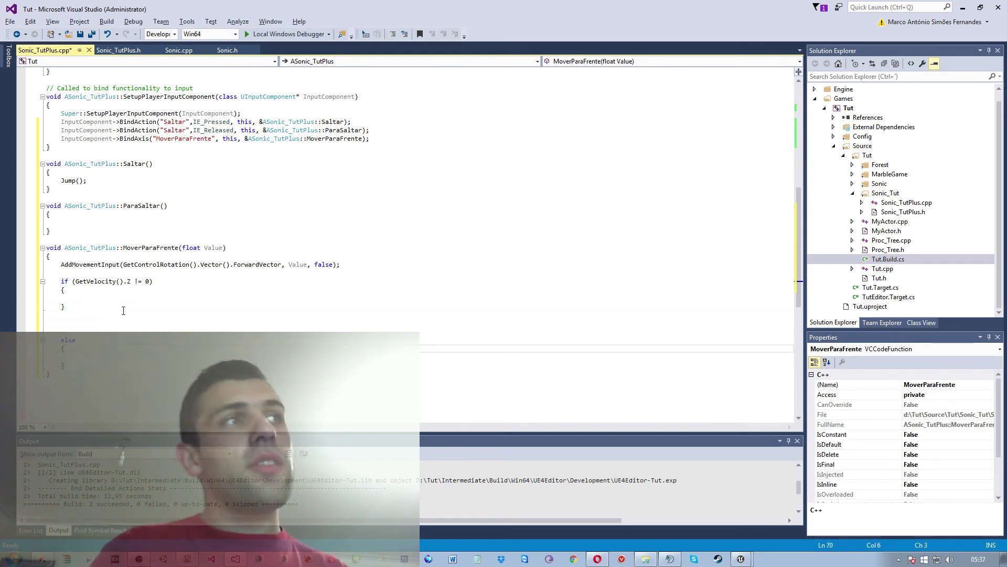
key(Up)
key(Up)
key(Up)
key(Up)
key(Up)
key(Up)
key(Down)
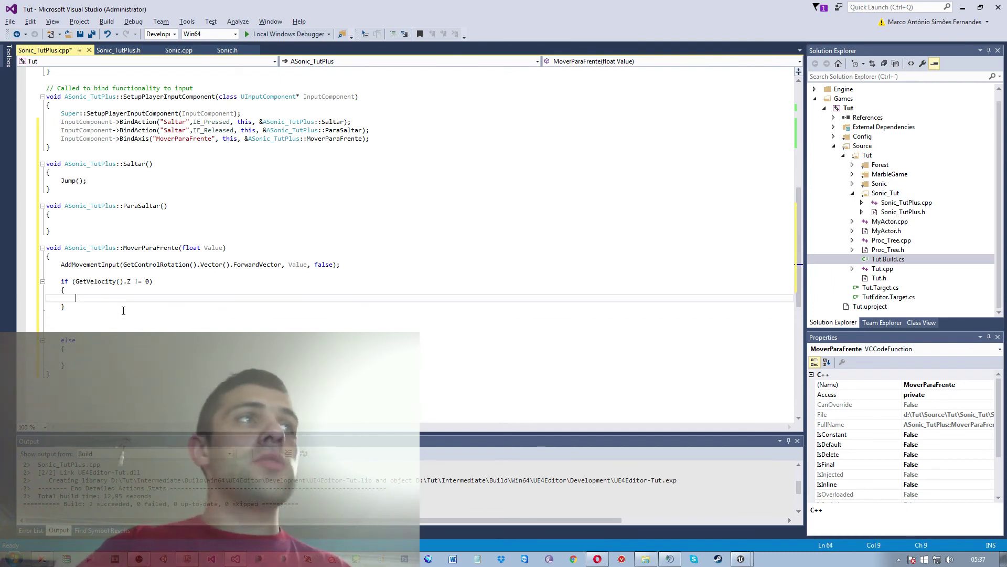
key(Down)
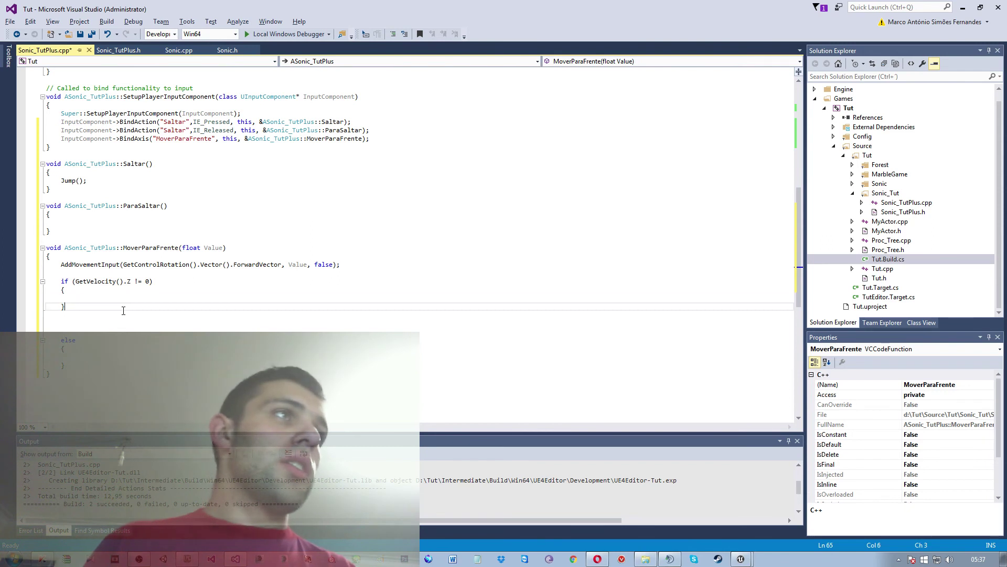
key(Up)
key(Up)
key(Down)
key(Down)
key(Down)
key(Down)
key(Delete)
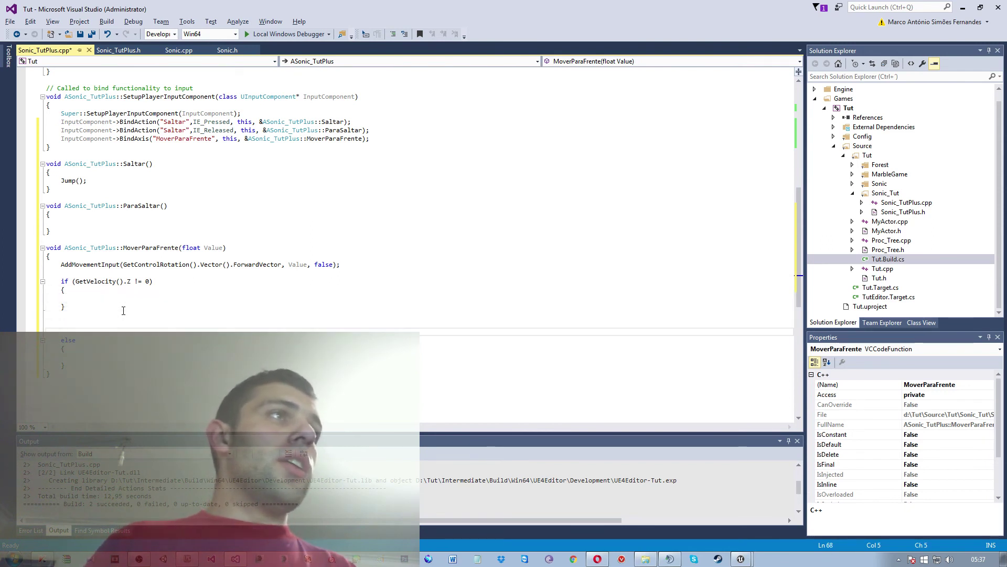
key(Up)
key(Up)
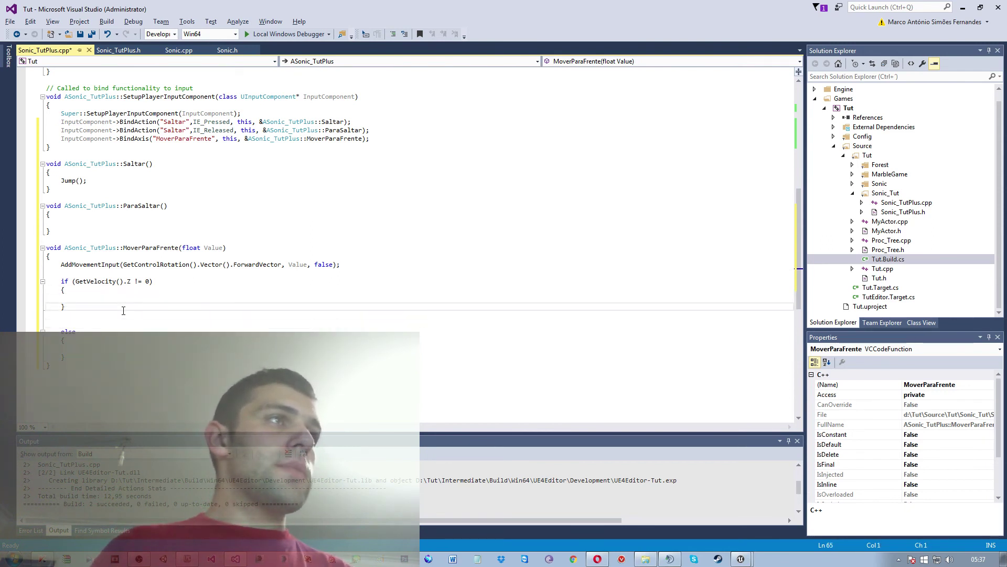
key(Up)
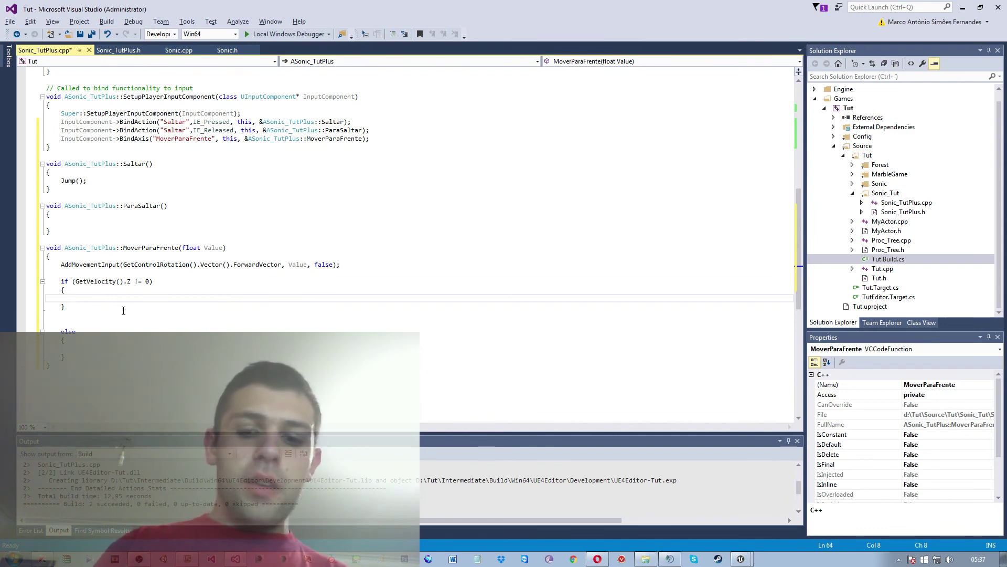
- Make the if block call SonicAnimSource->SetFlipbook(JumpAnim);
text(Soni)
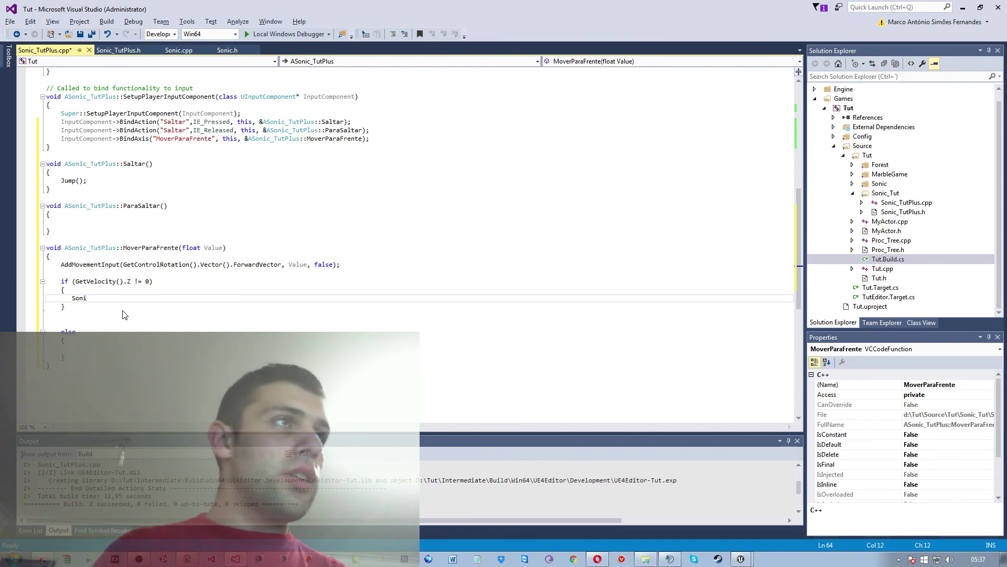
key(Tab)
text(>)
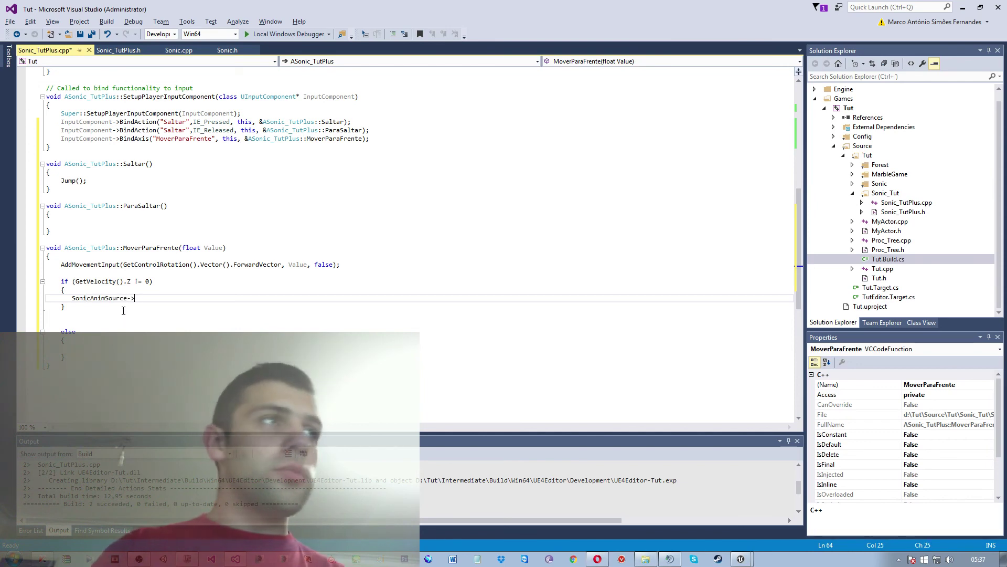
text(setf)
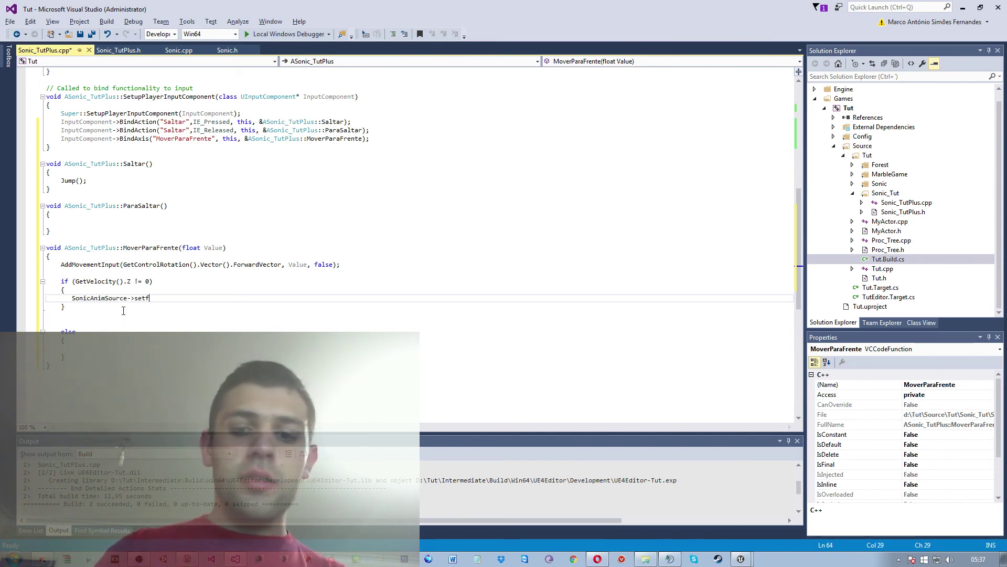
text(li)
key(Tab)
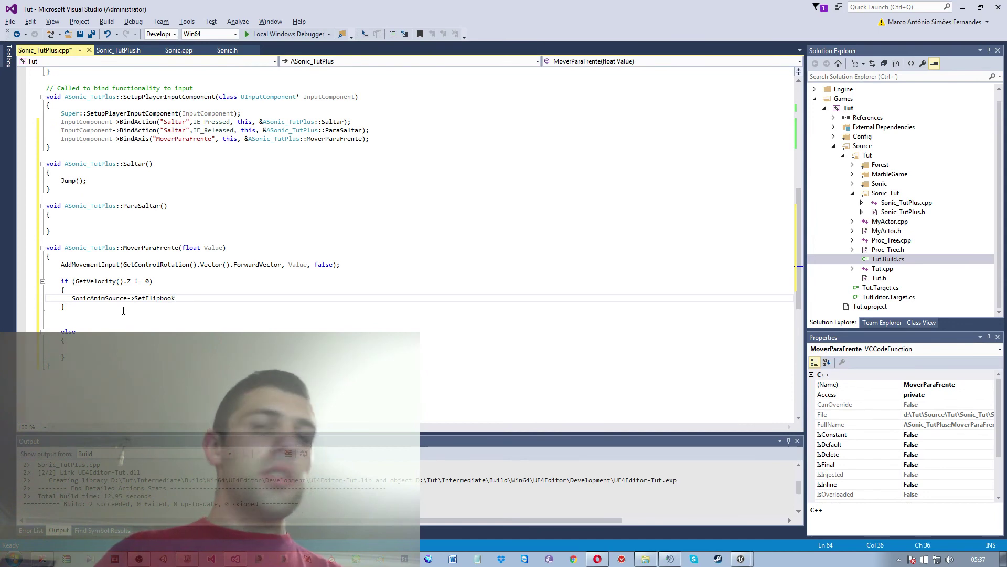
text(())
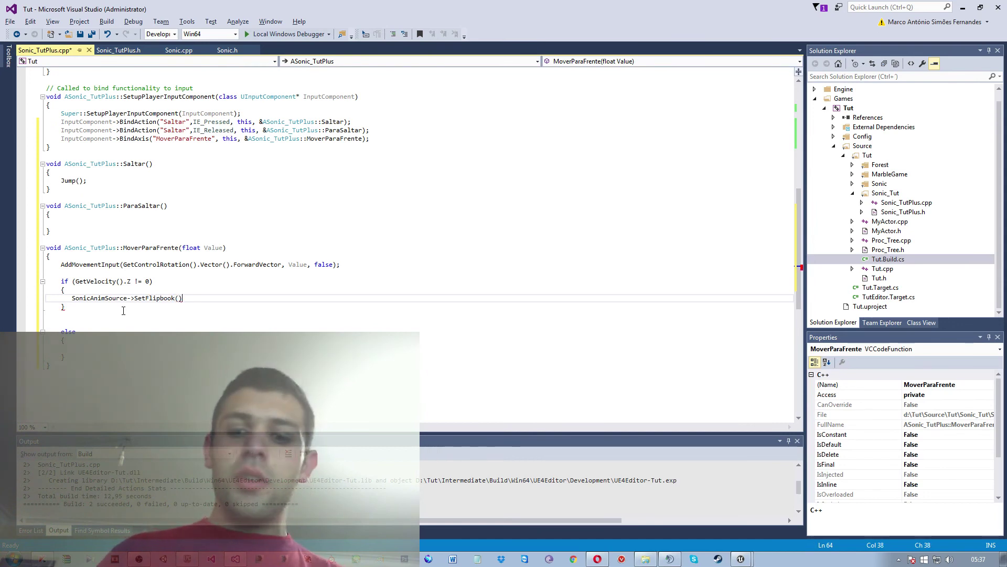
text(;)
key(Left)
key(Left)
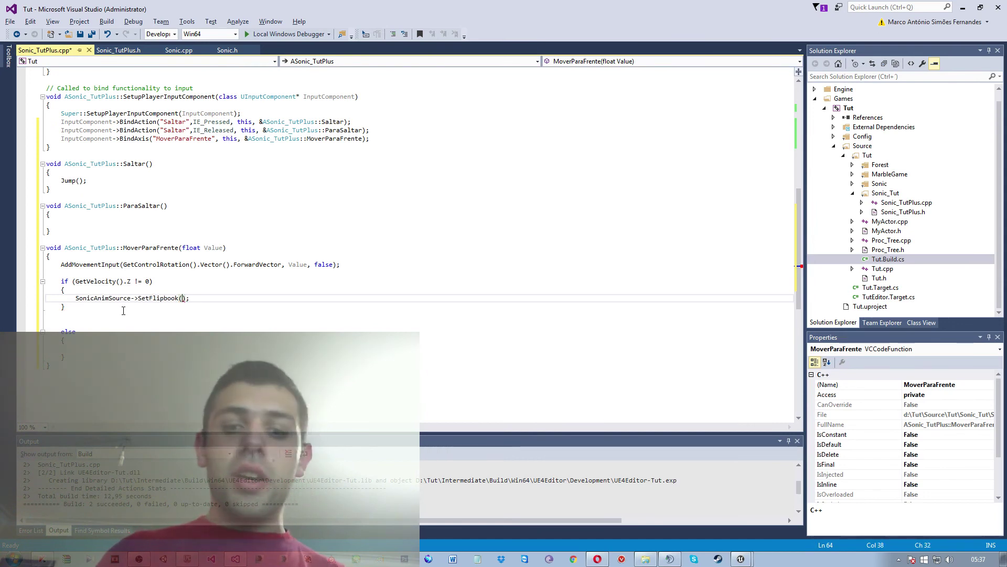
text(Jum)
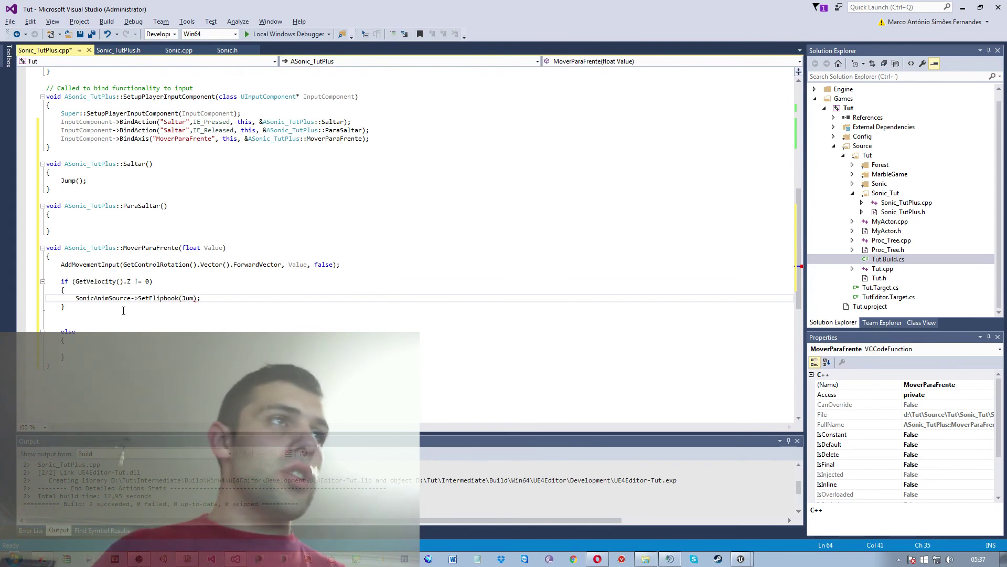
text(pAnim)
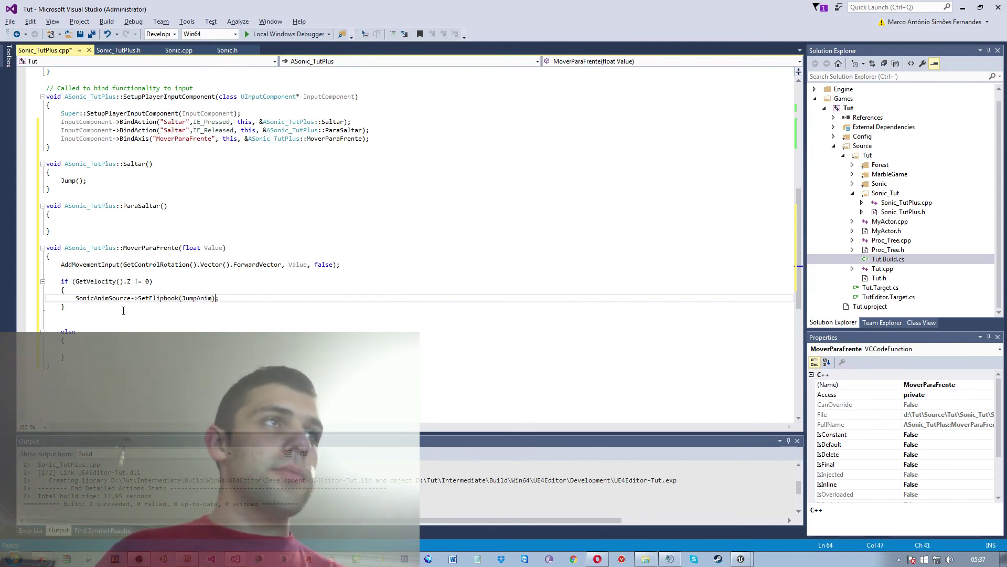
key(Down)
key(Down)
key(Down)
key(Down)
key(Down)
key(Down)
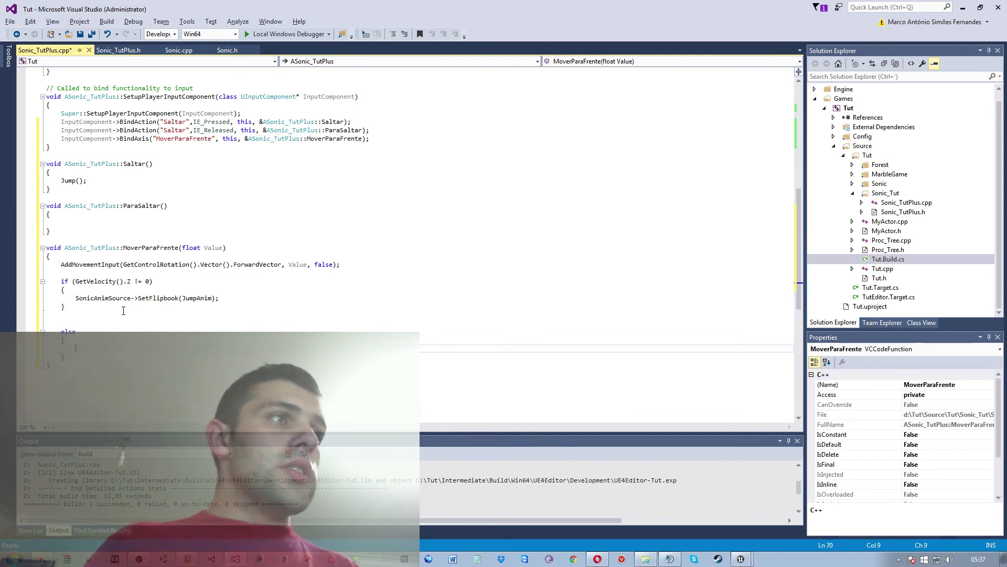
- Write an if (Value == 0) condition inside the else block and open its braces
scroll(124, 311, down, 1)
text(ifd)
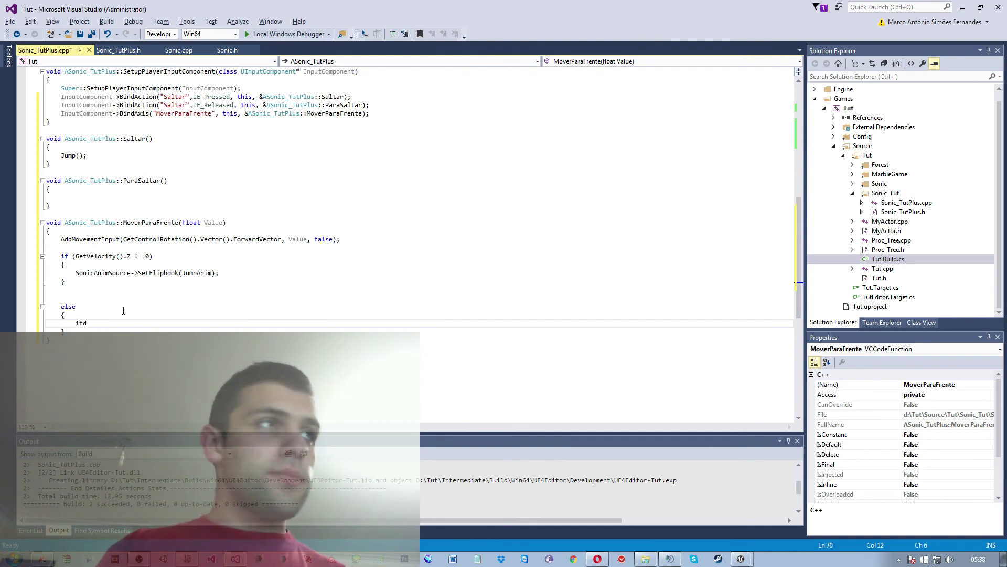
key(BackSpace)
key(BackSpace)
text((val)
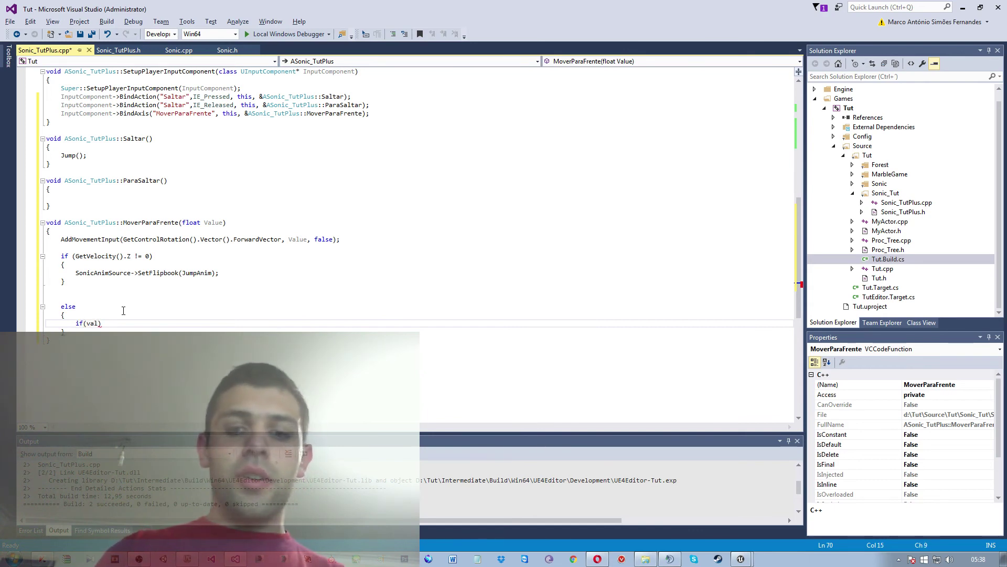
text(ue)
key(ctrl+space)
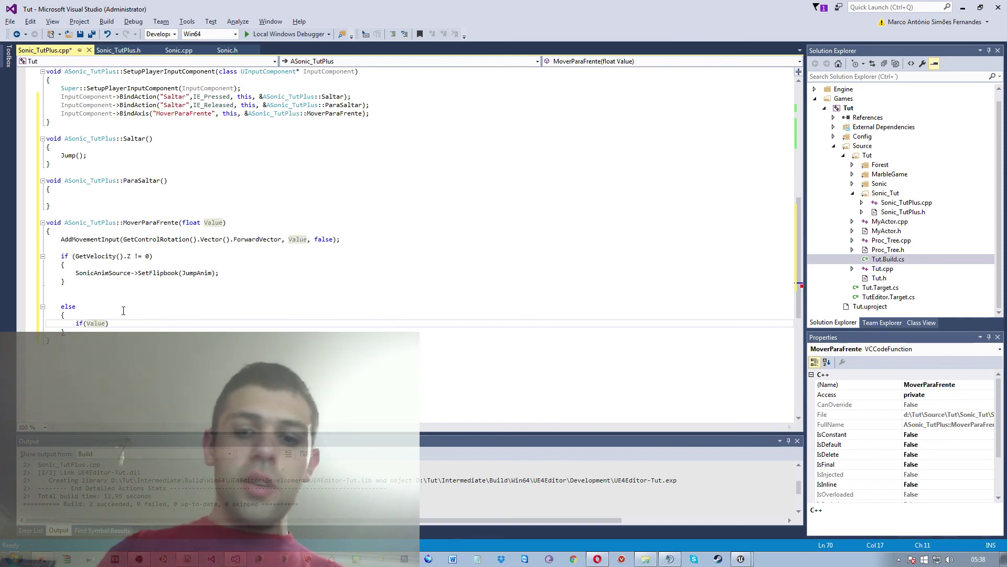
text(==)
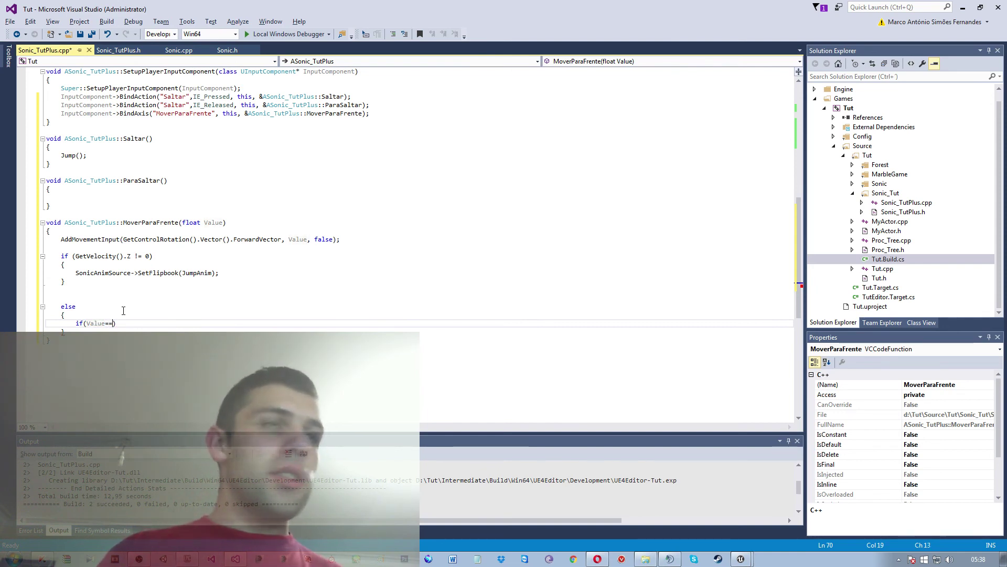
text(0)
key(Return)
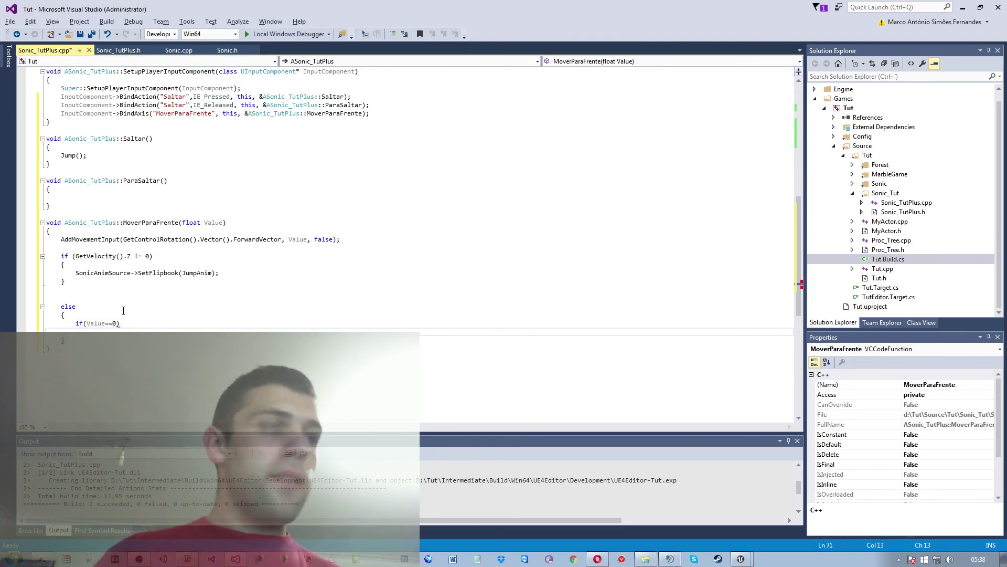
text({)
key(Return)
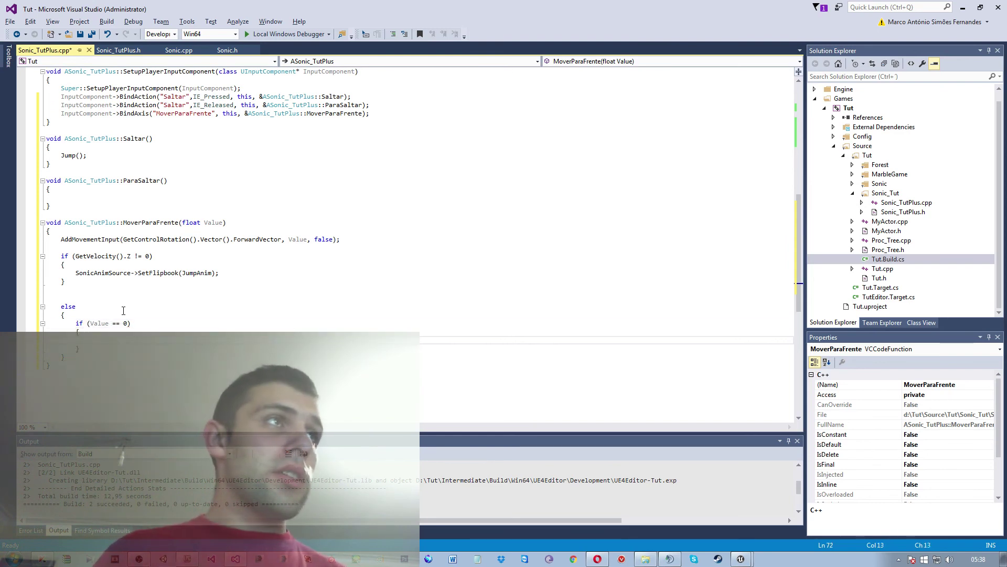
- Fill the Value == 0 block with SonicAnimSource->SetFlipbook(IdleAnim);
text(Son)
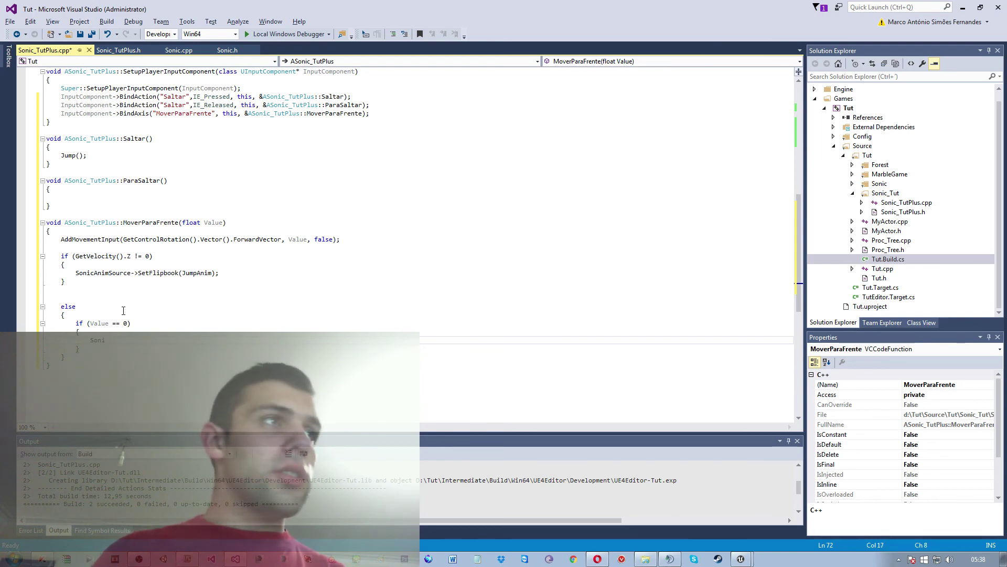
text(i)
key(ctrl+space)
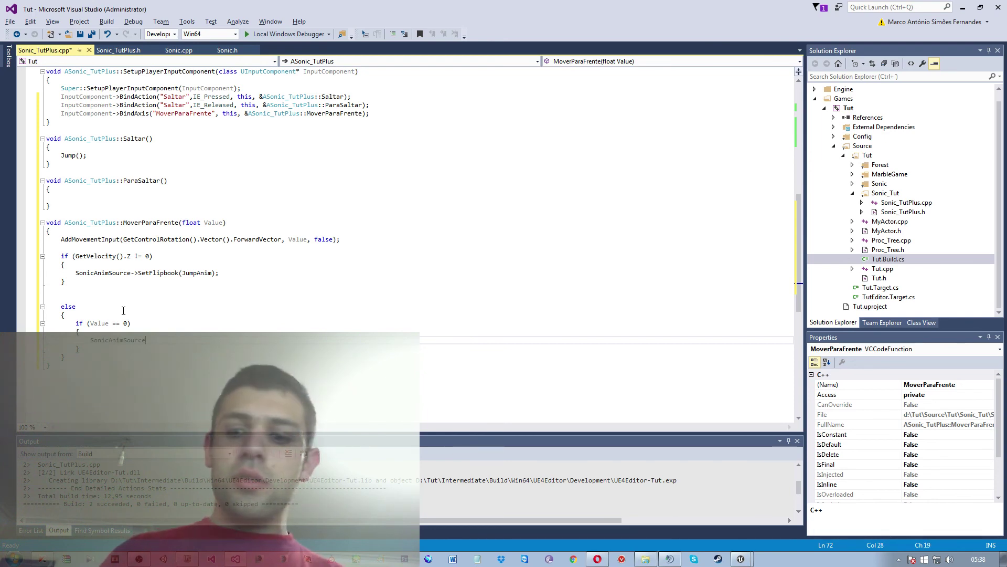
text(->set)
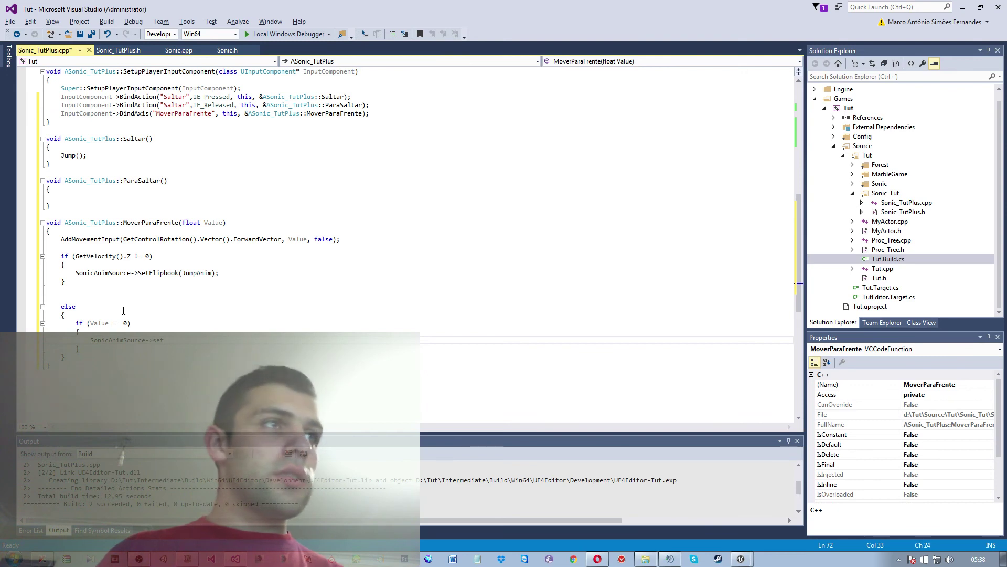
text(fli)
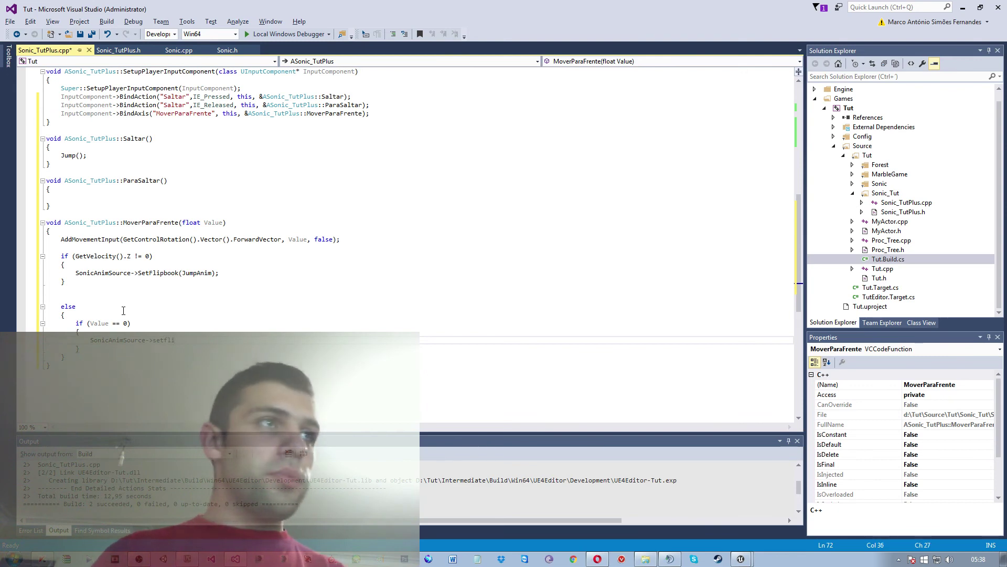
key(Tab)
text(())
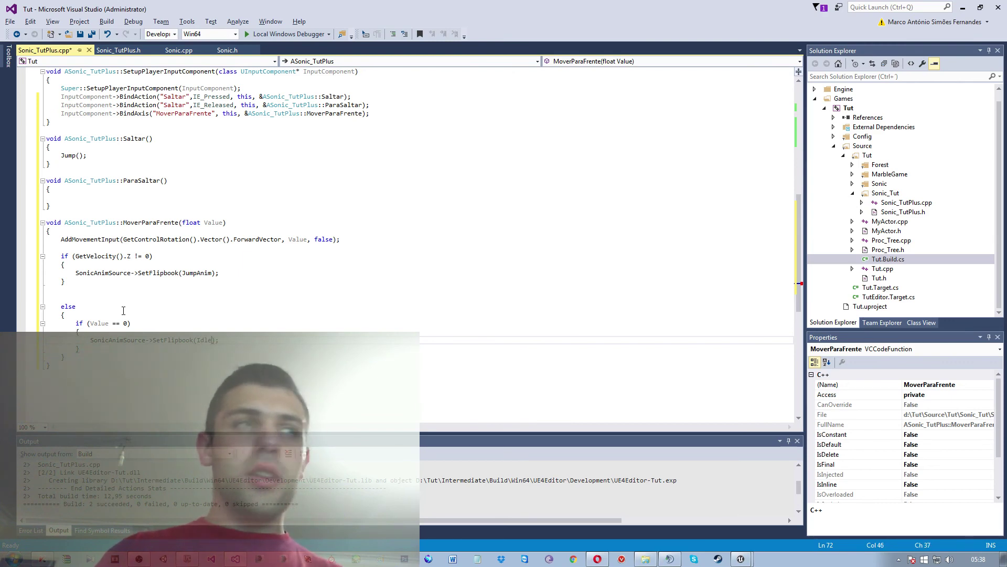
text(Anim)
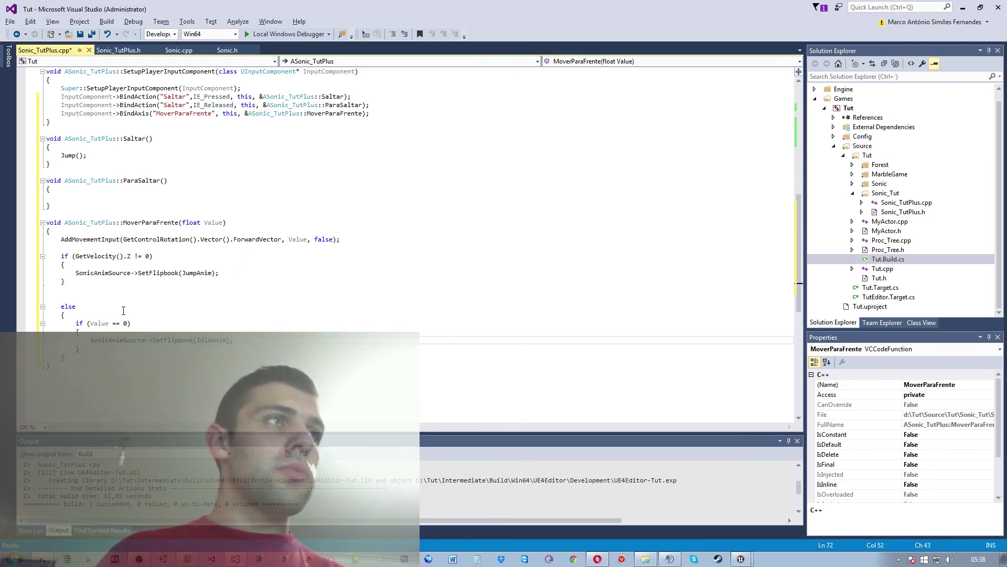
key(Down)
key(Return)
- Add an else if () branch with braces and a final else after the Value == 0 check
key(Return)
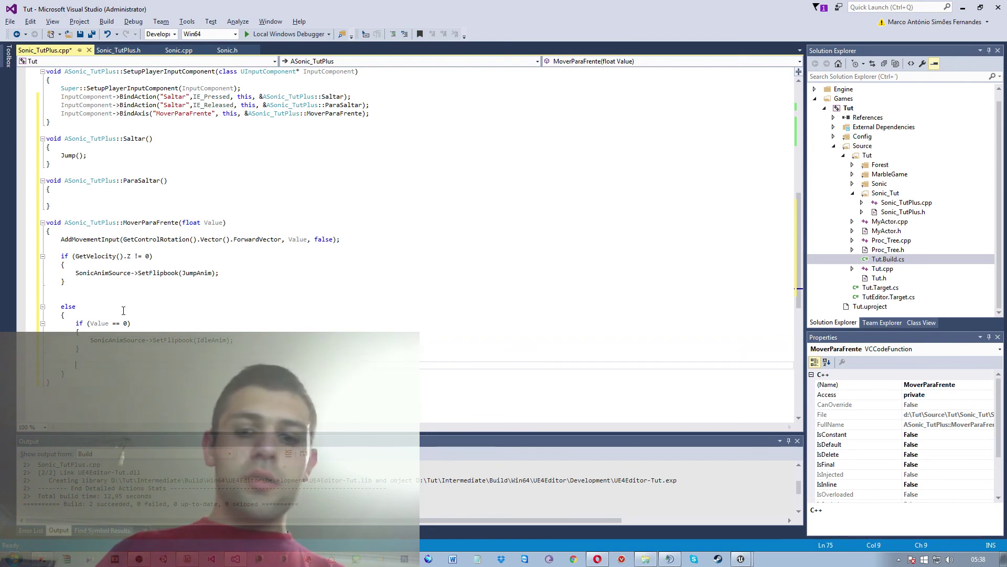
key(Return)
text(else)
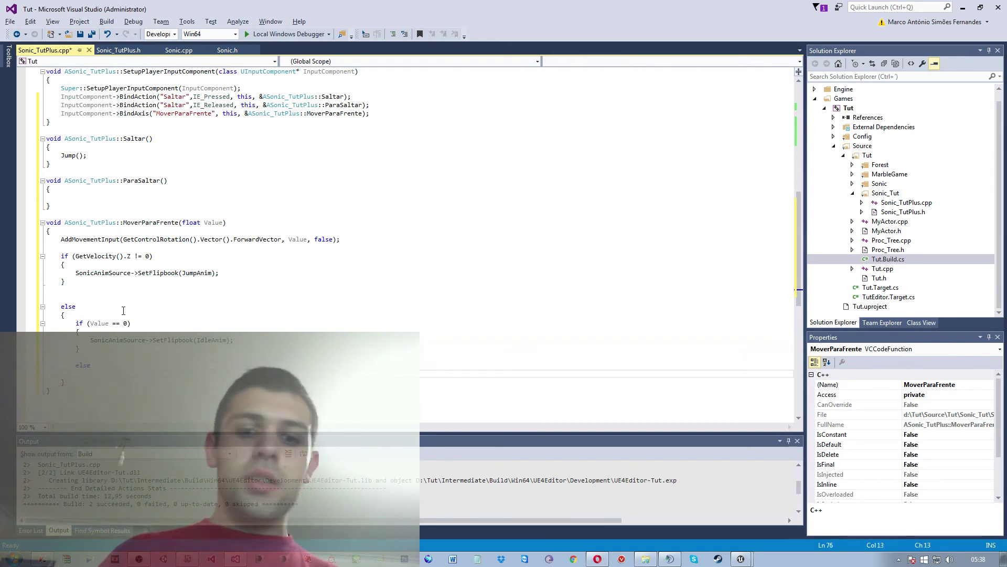
key(Up)
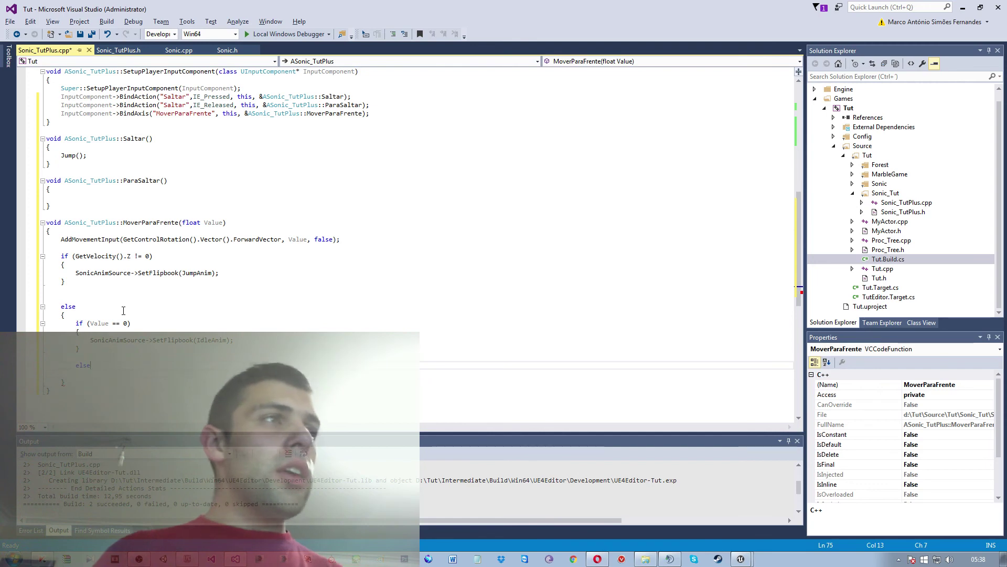
text( if)
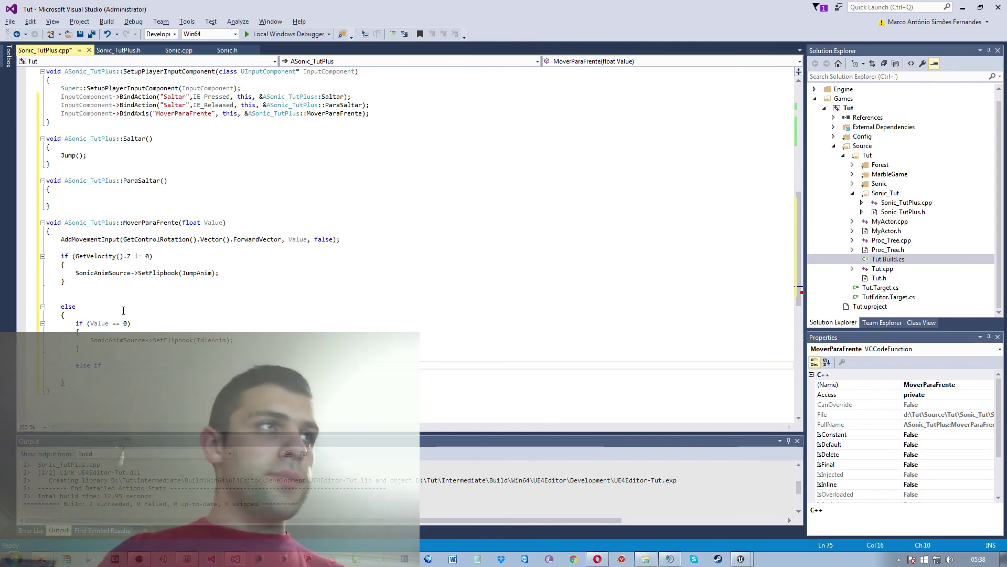
text(()
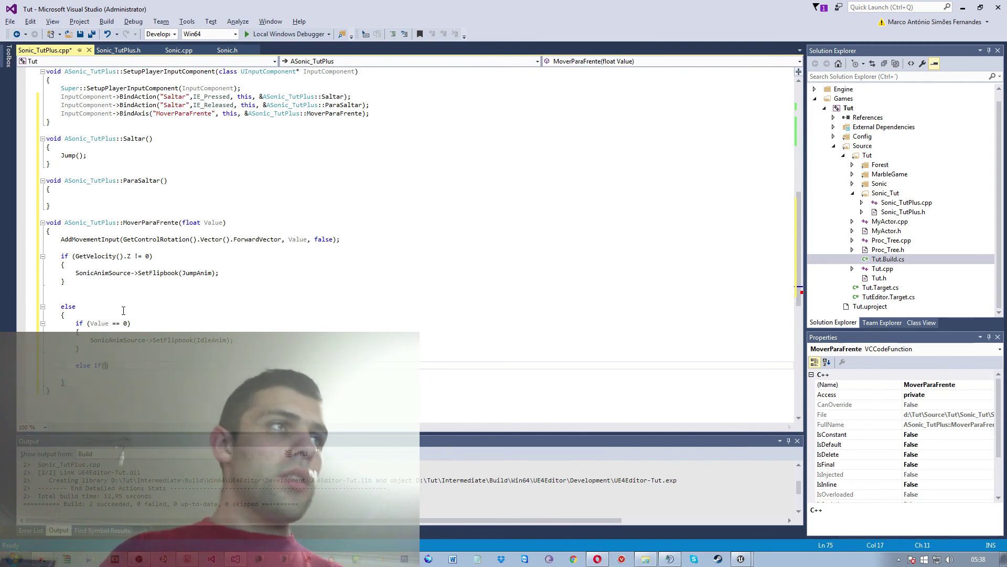
key(Return)
key(Return)
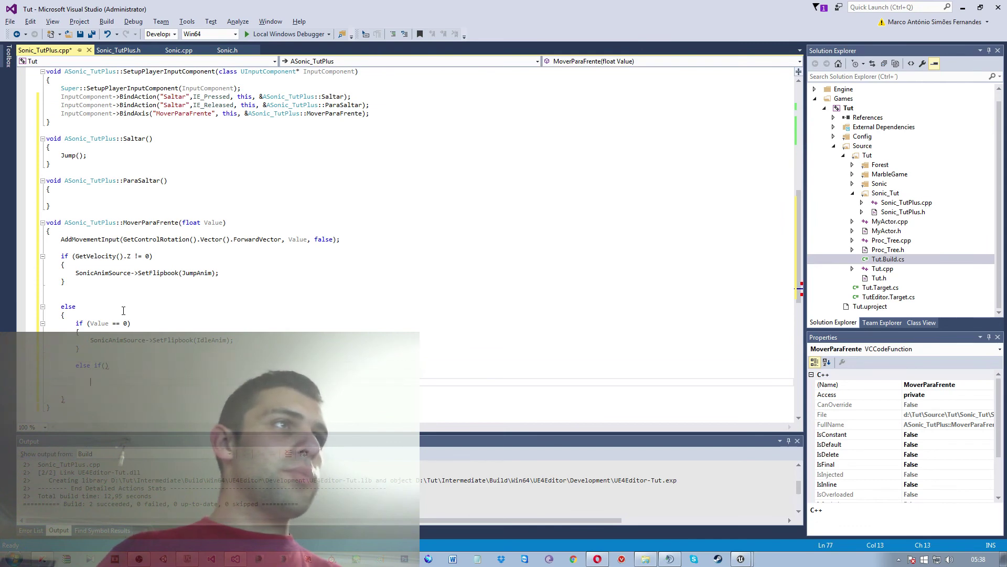
key(Up)
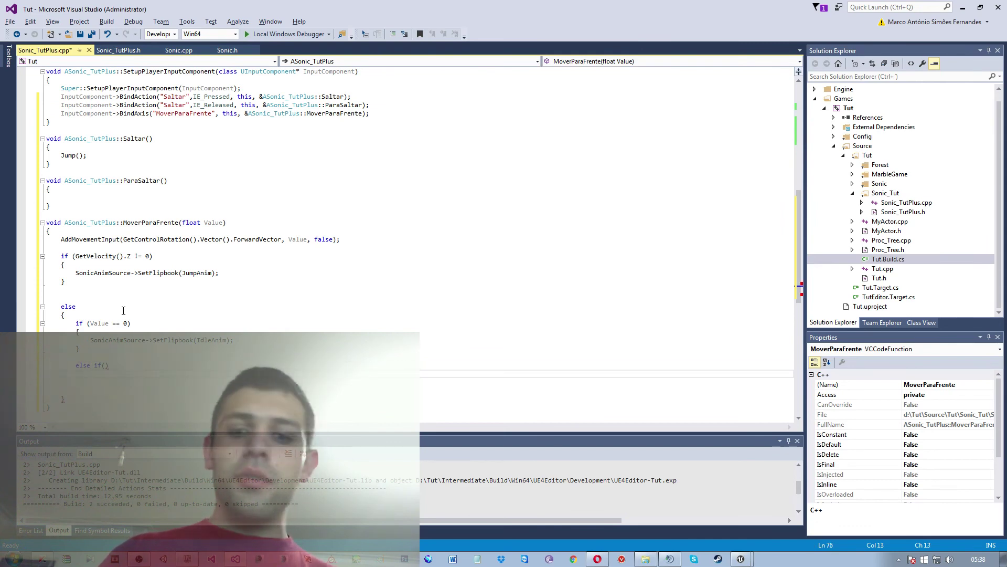
text({)
key(Return)
key(Down)
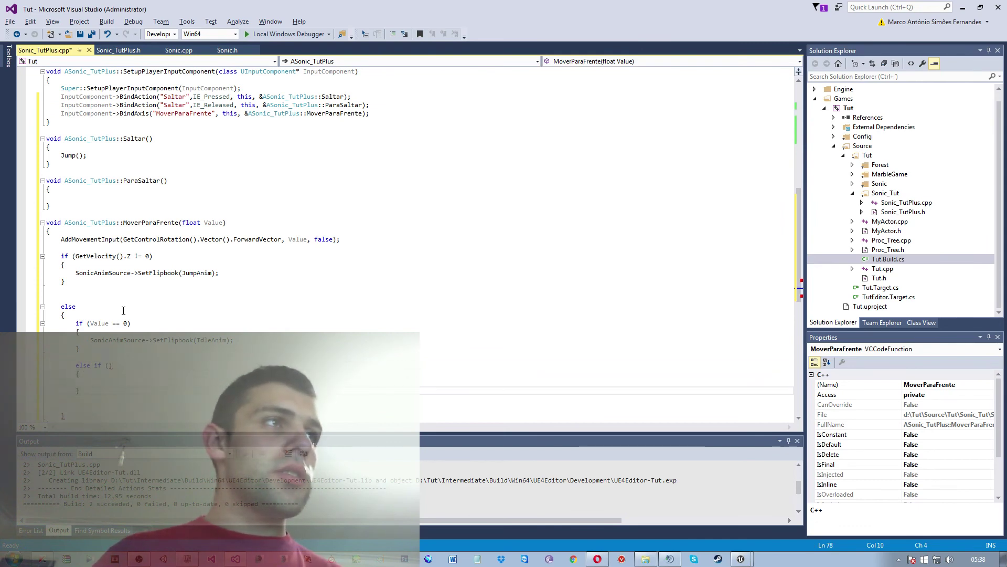
key(Down)
key(Down)
text(else)
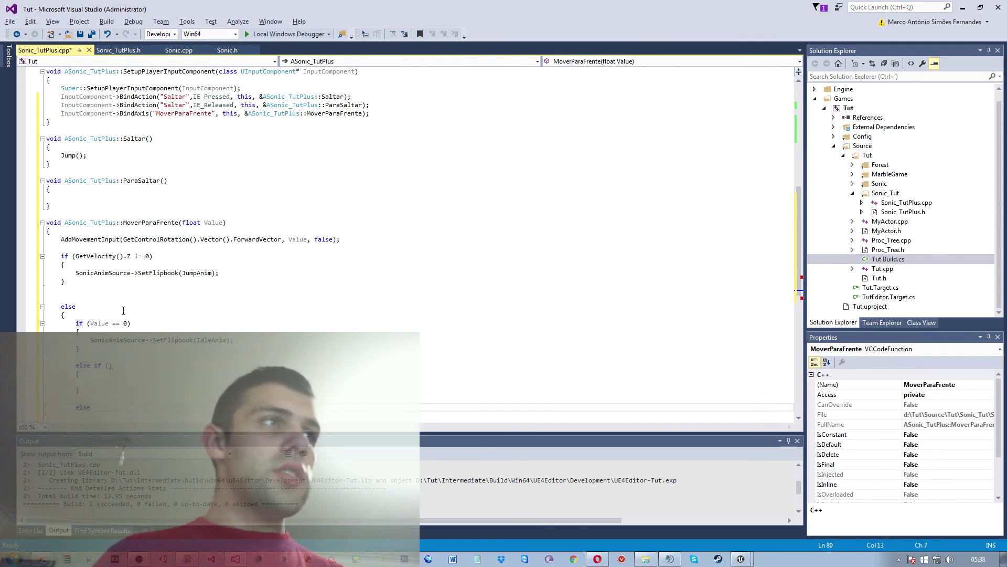
key(Return)
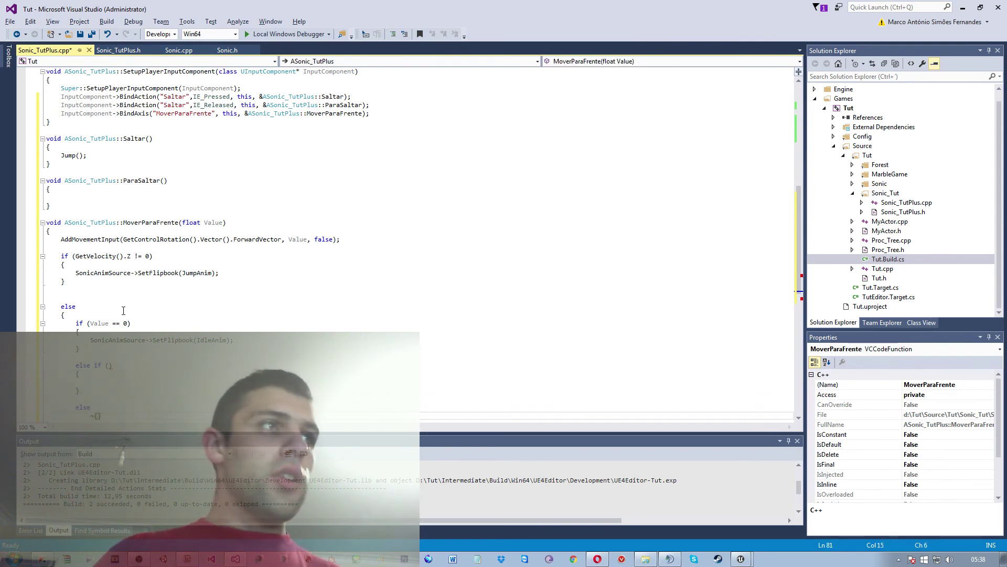
key(Home)
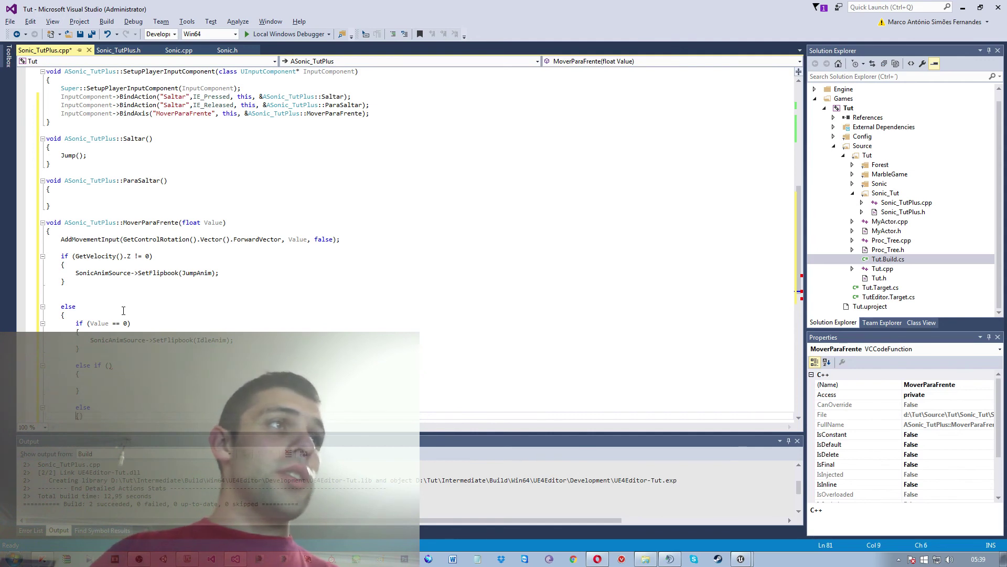
- Type a trial if (Value > 0) {} else {} inside the final else, then delete it
scroll(106, 339, down, 4)
click(81, 315)
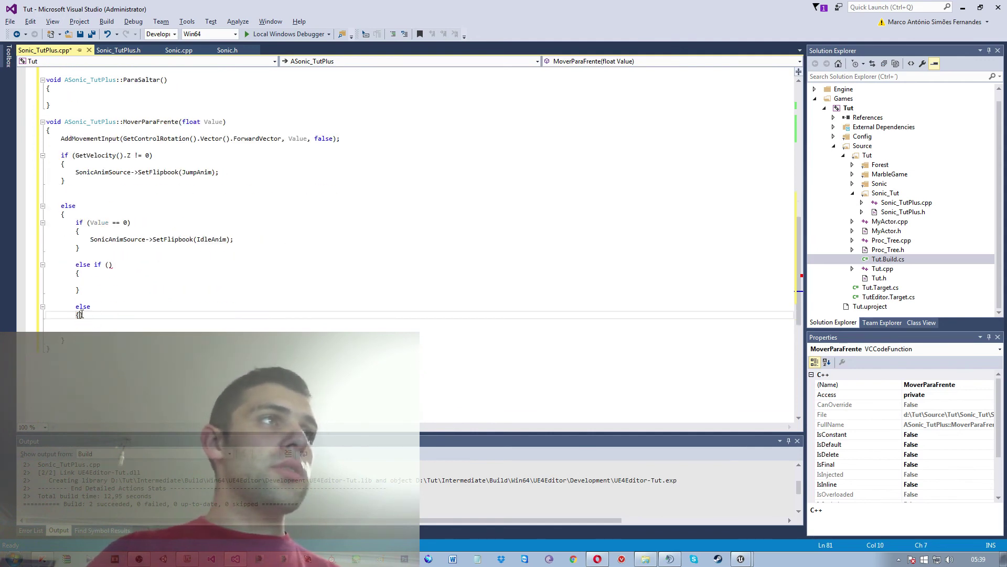
key(Return)
key(Return)
key(Up)
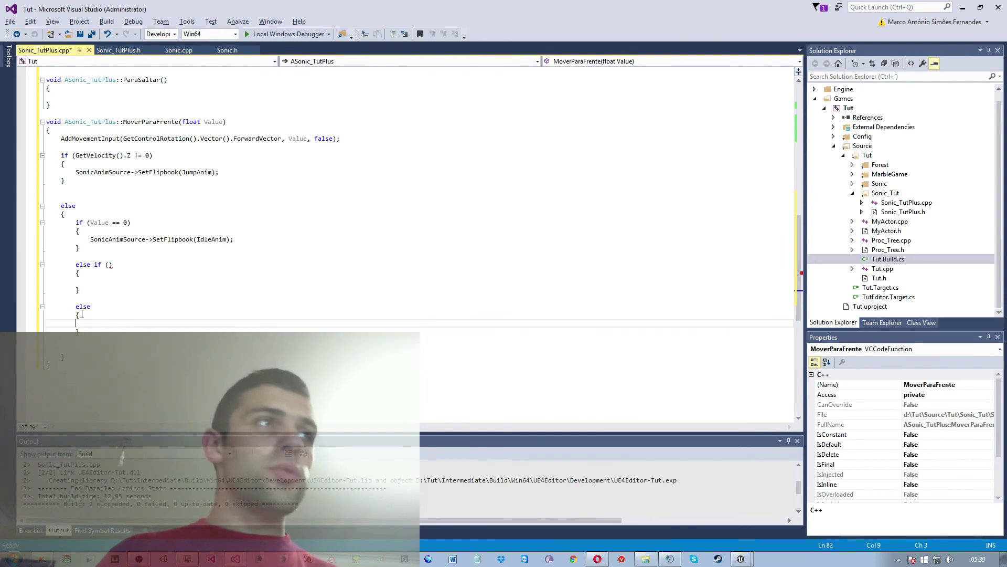
text(if)
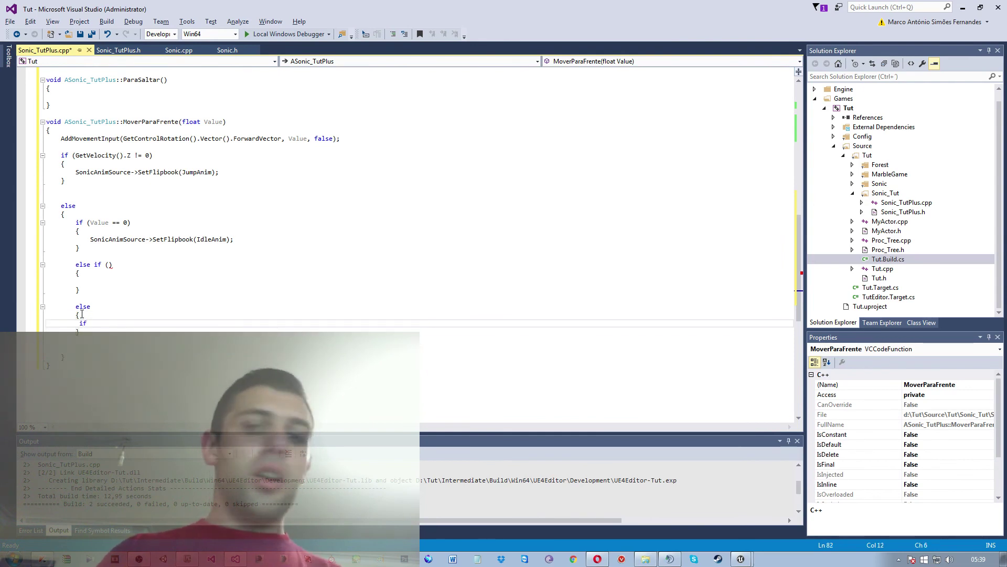
text(val)
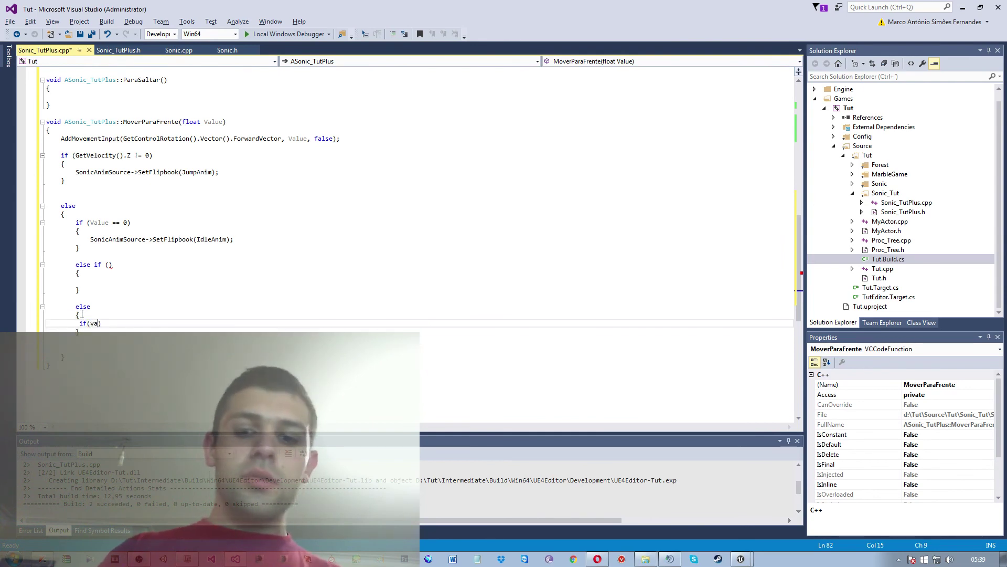
text(ue)
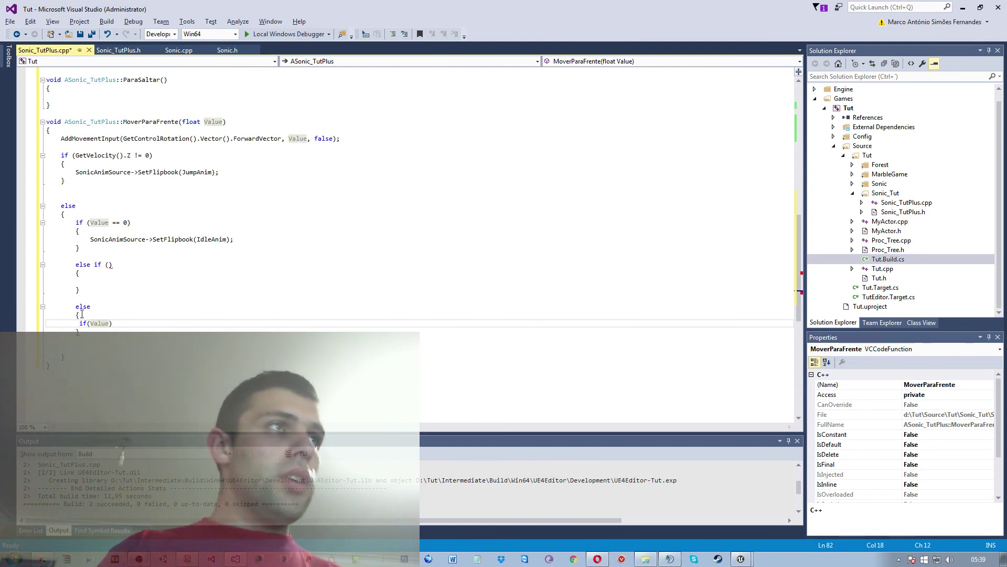
text(>0)
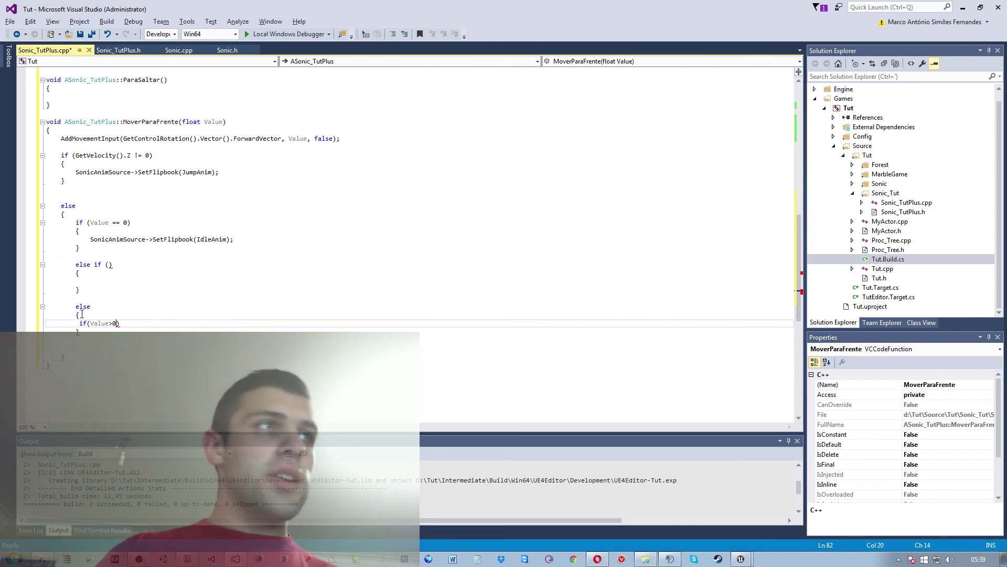
key(Return)
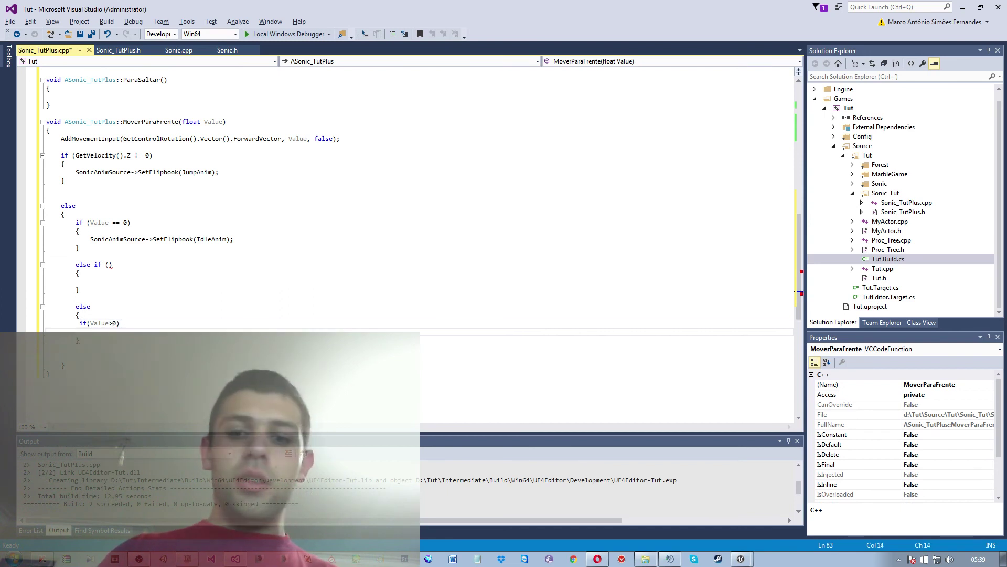
text({)
key(Return)
key(Down)
key(End)
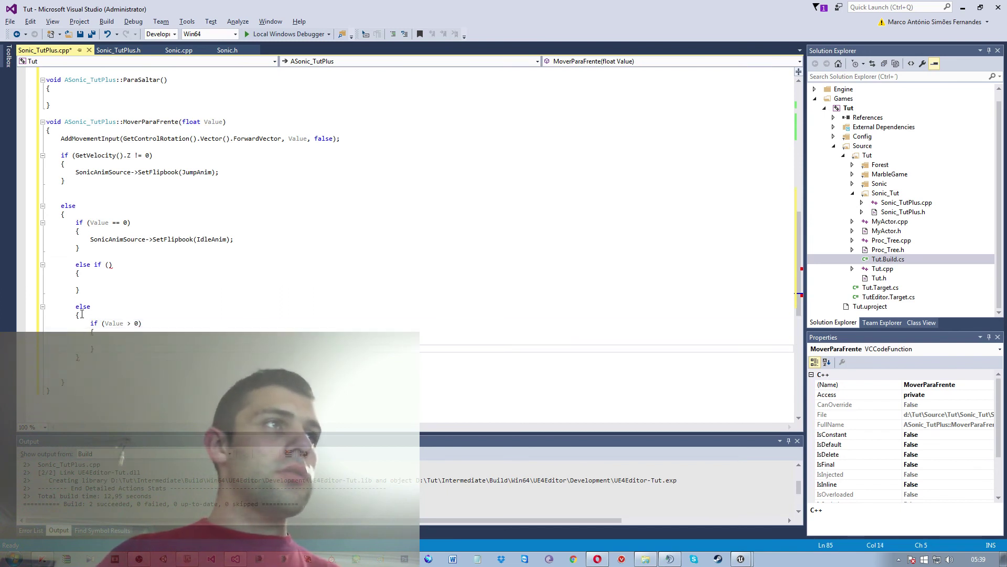
key(Return)
key(Return)
text(else)
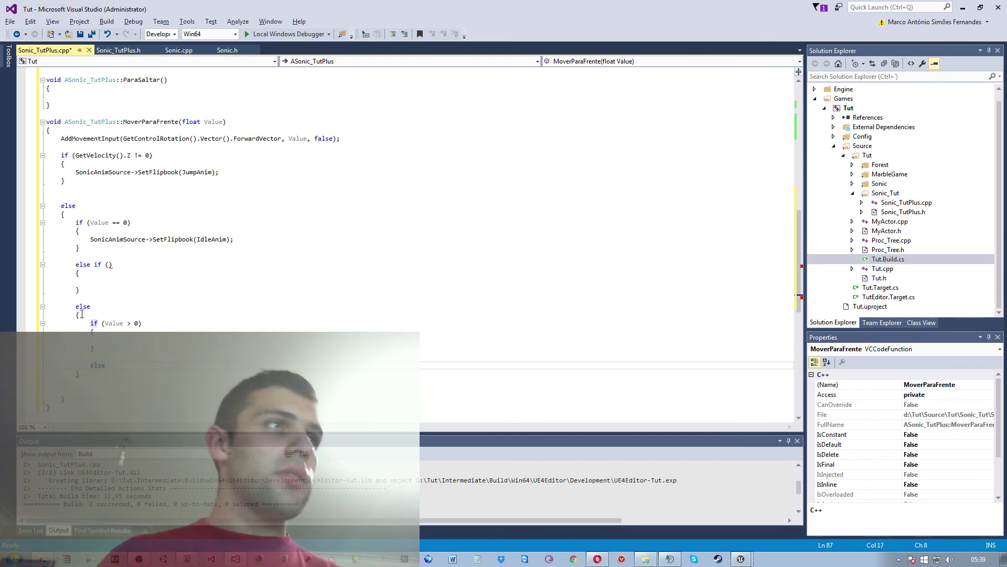
key(Return)
key(Return)
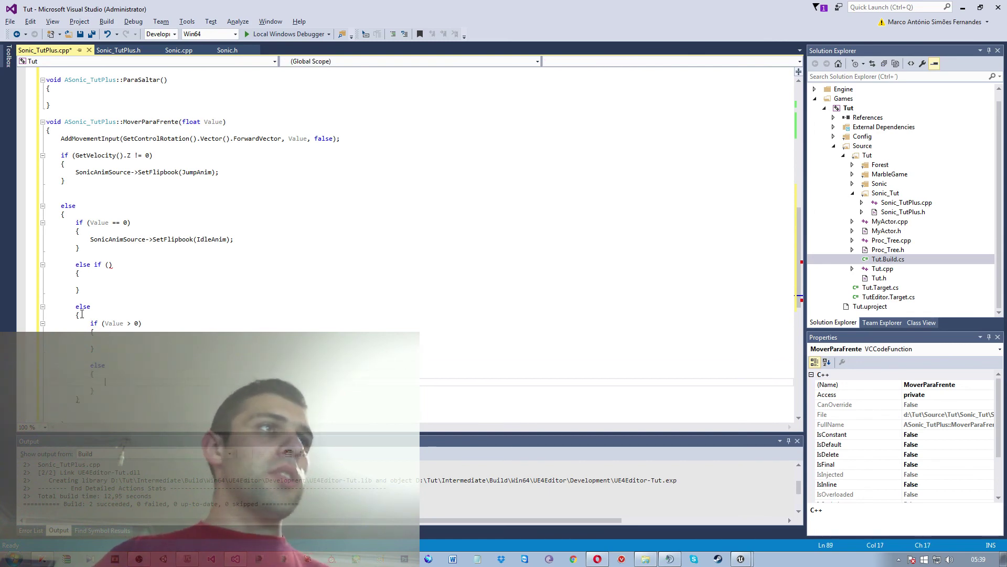
drag(115, 391, 80, 326)
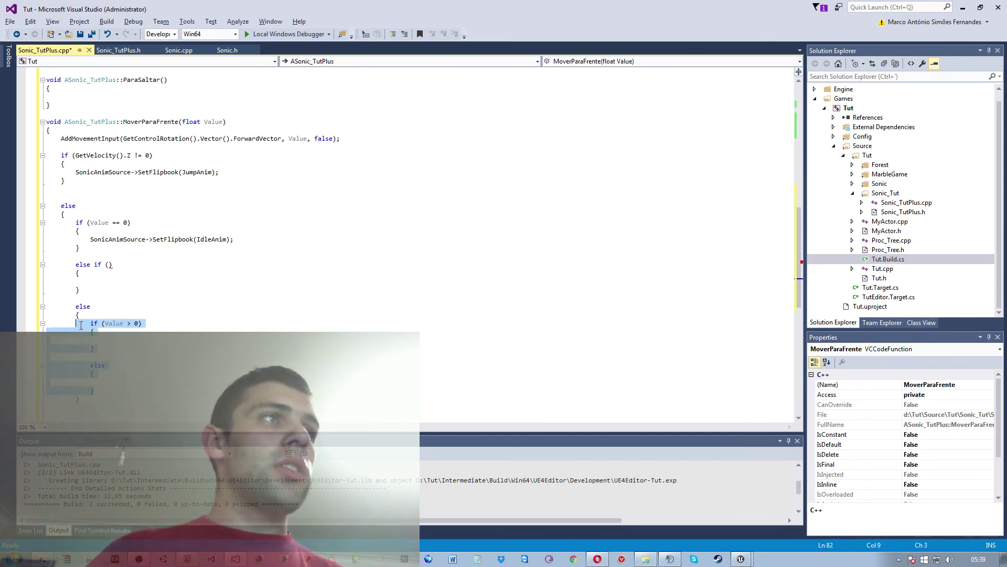
key(Delete)
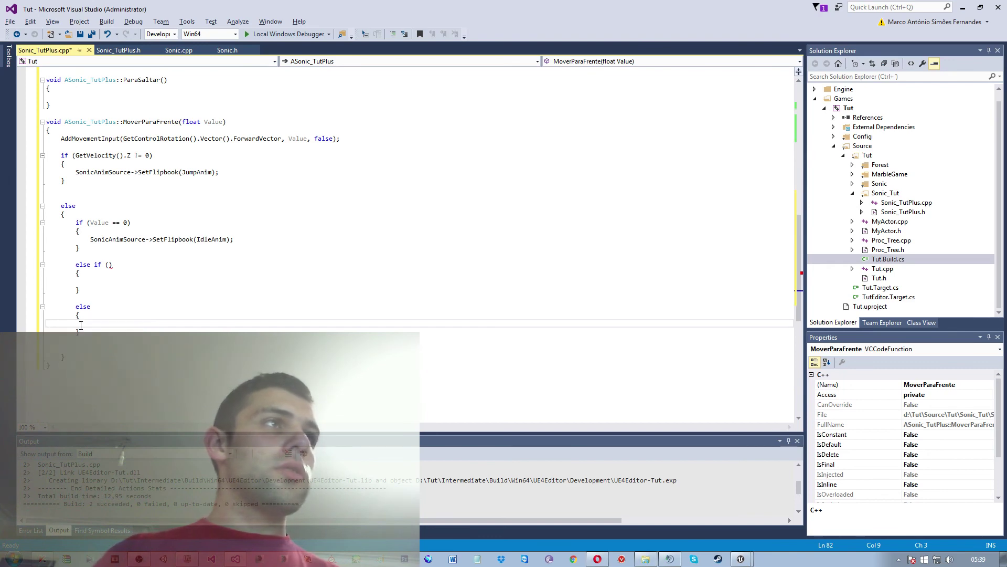
- Fill the else-if condition with Value > 0, correcting the misspelled Value
click(109, 263)
text(Valeu)
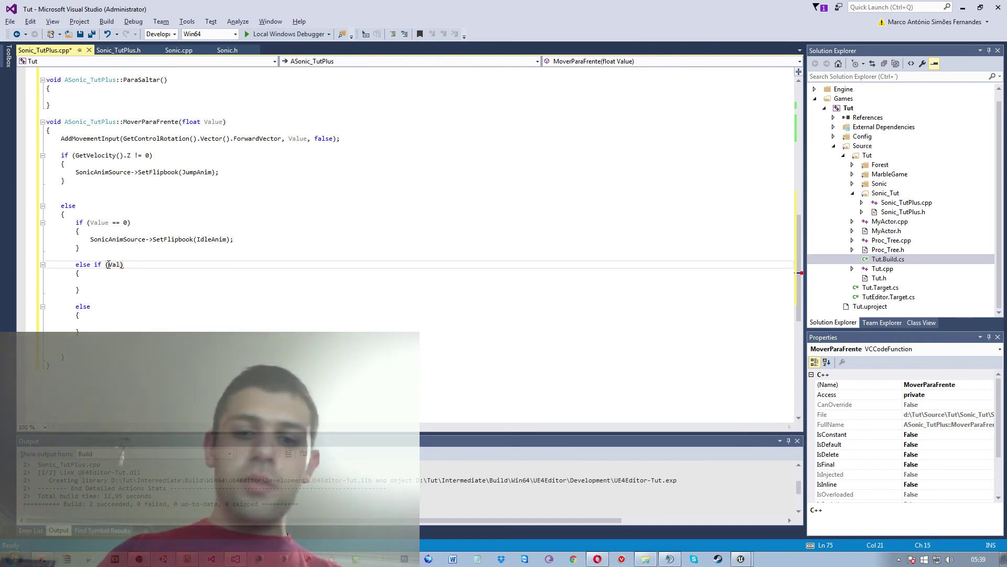
text(eu)
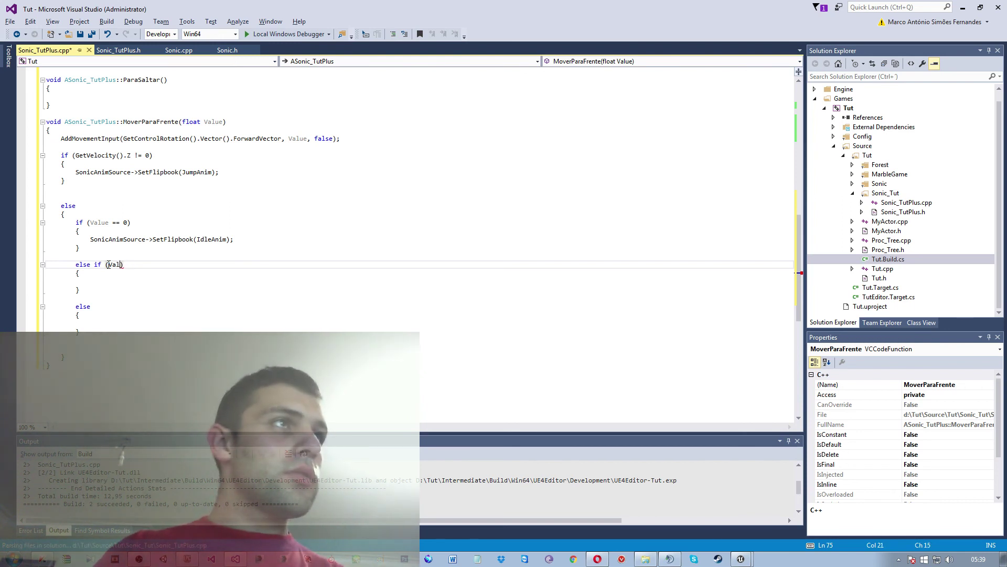
key(BackSpace)
text(ale)
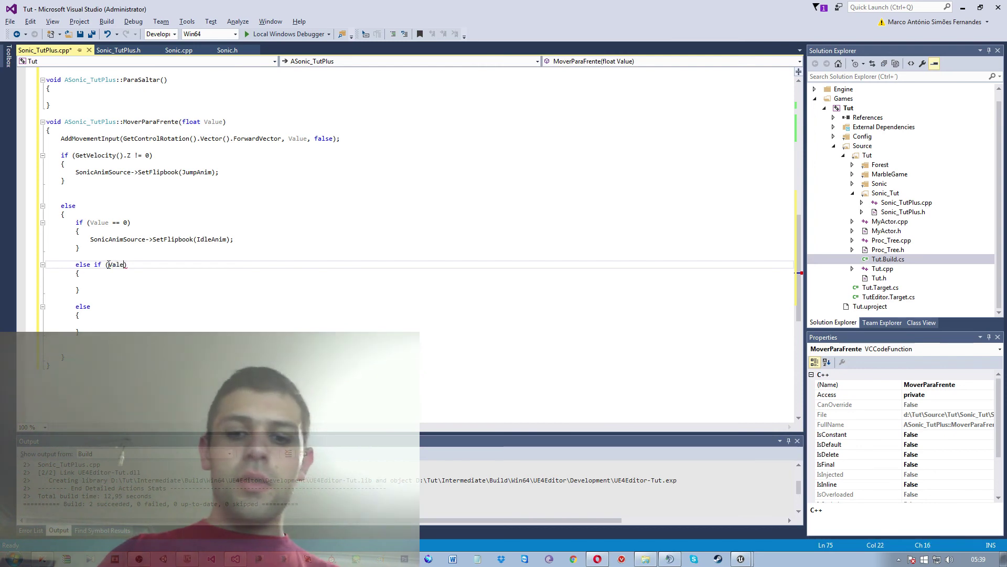
text(u)
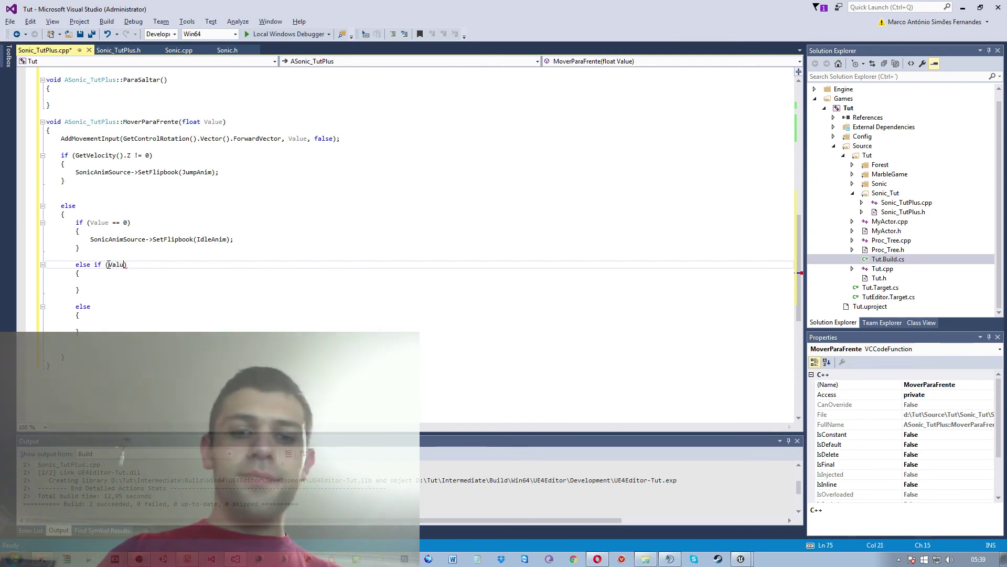
key(Right)
text(e)
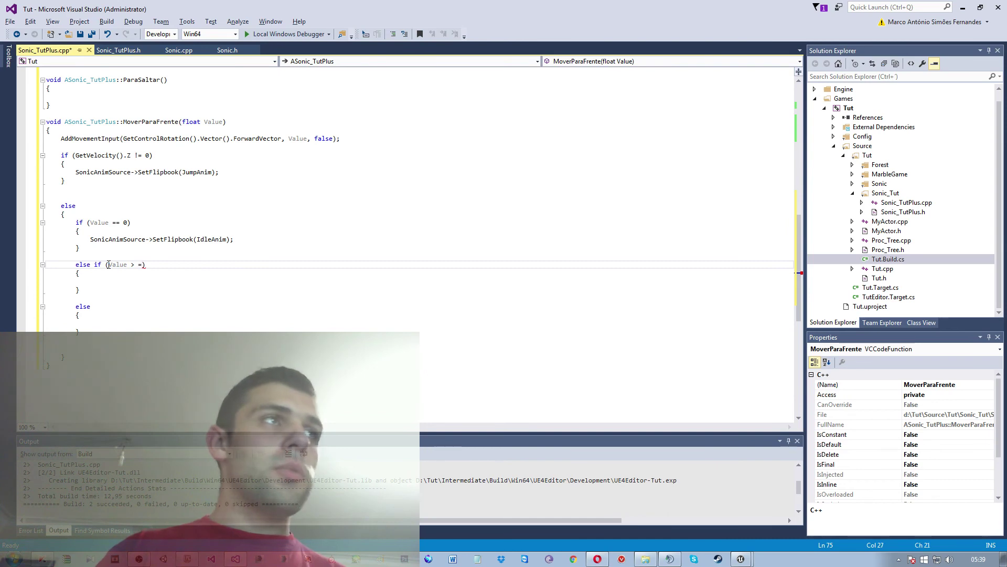
key(BackSpace)
text(0)
- Add SonicAnimSource->SetFlipbook() in the else-if body, changing GetFlipbook to SetFlipbook
key(Down)
key(Down)
text(So)
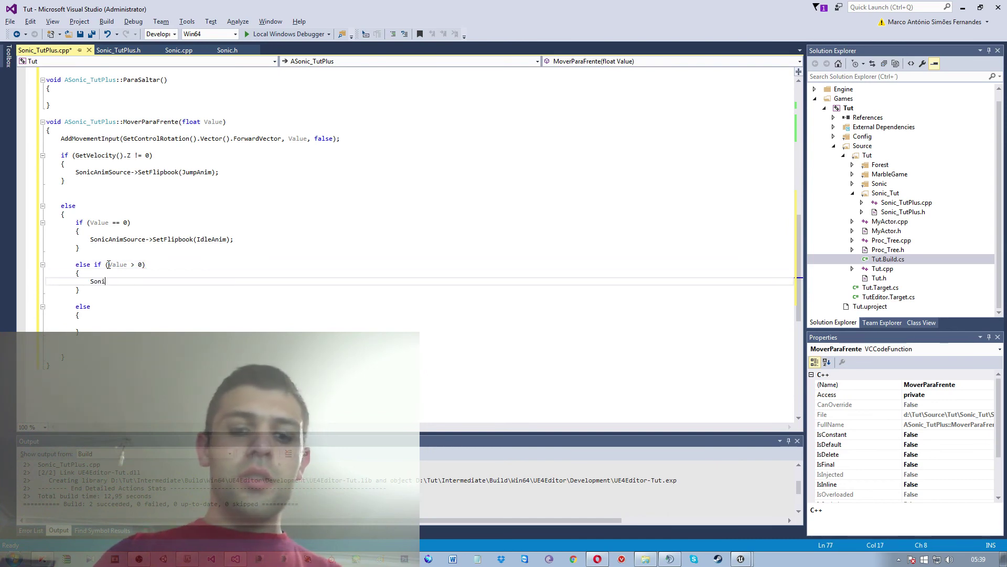
text(nic)
key(Tab)
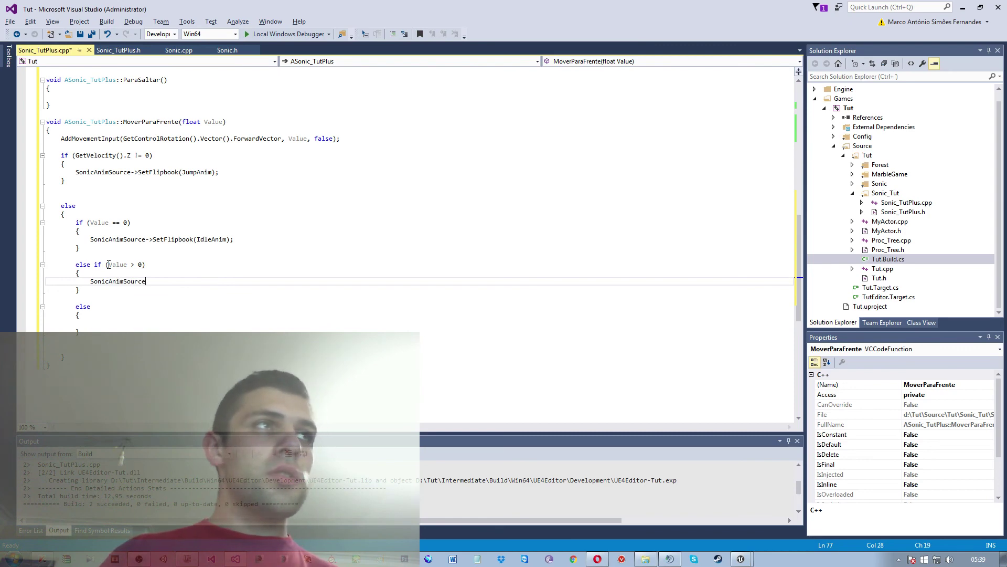
text(->fli)
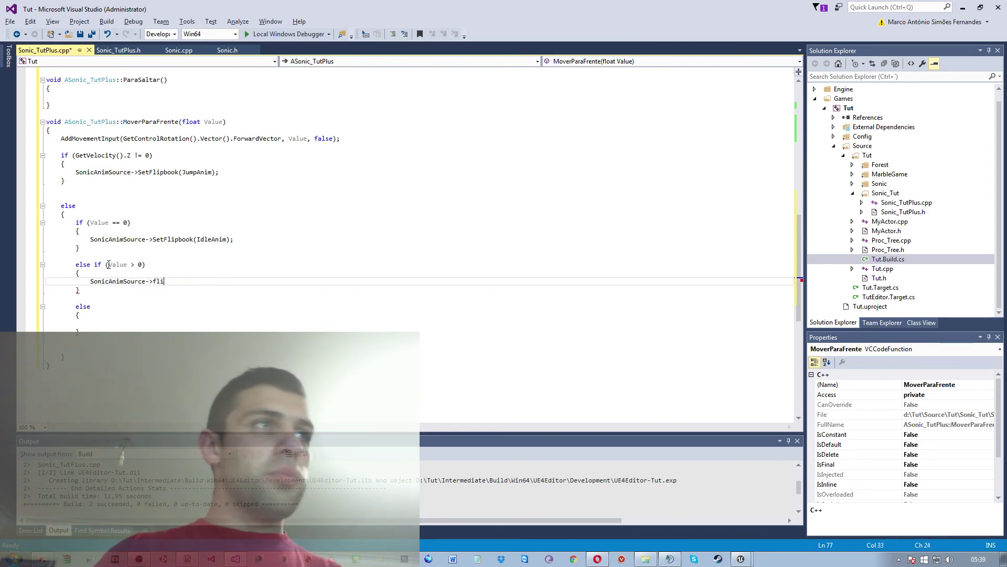
key(Tab)
text(())
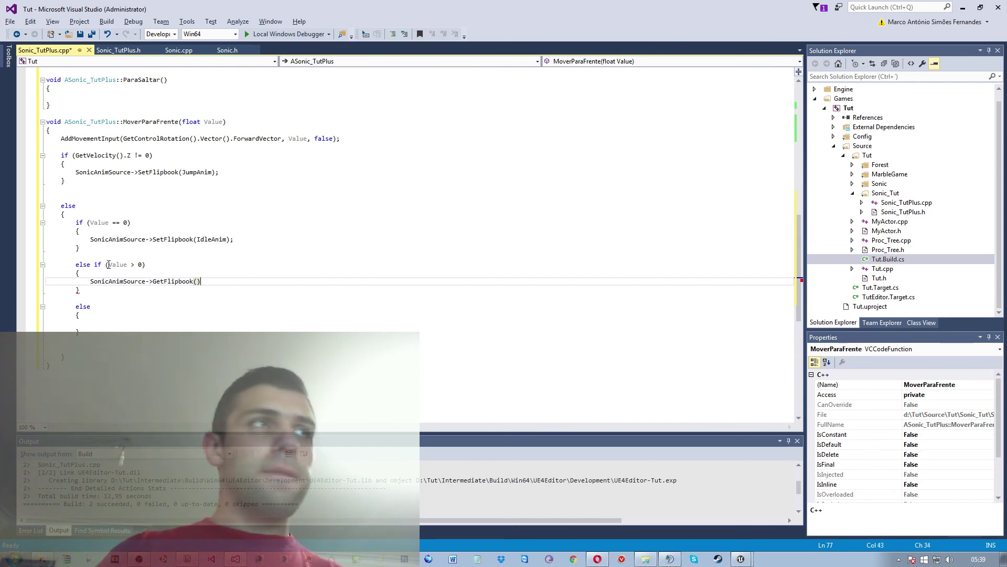
key(Left)
key(Left)
key(Left)
key(BackSpace)
key(BackSpace)
key(BackSpace)
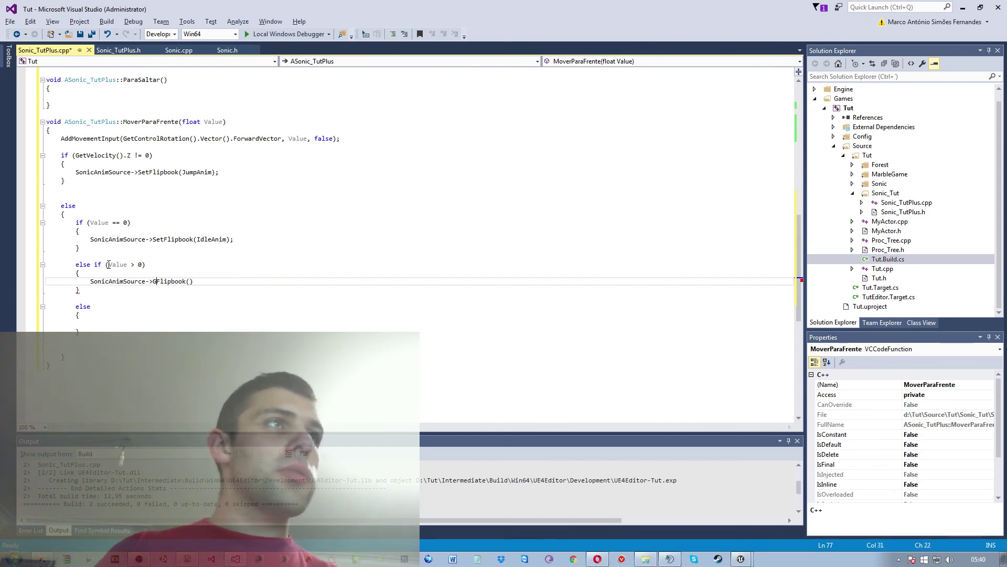
text(SE)
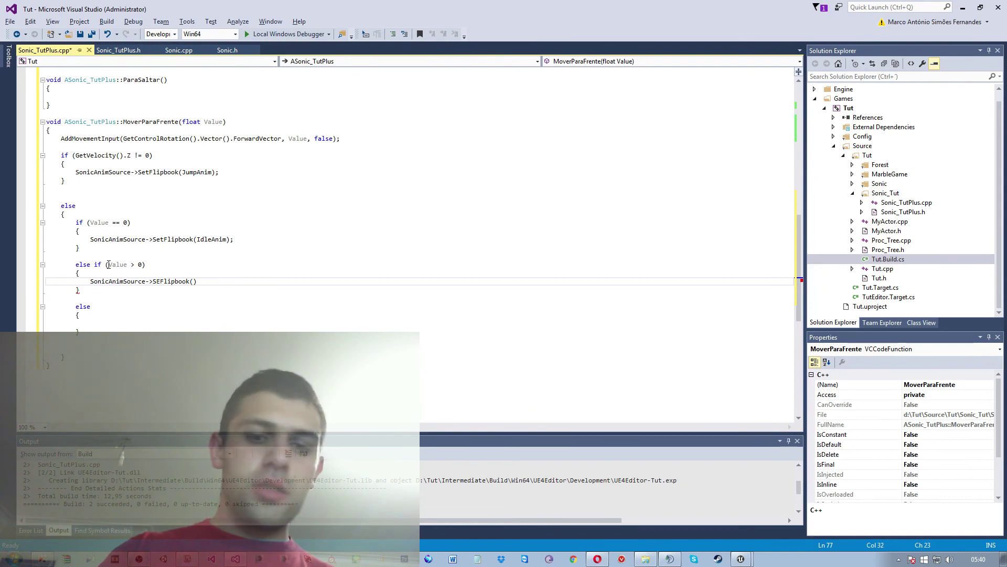
key(BackSpace)
text(et)
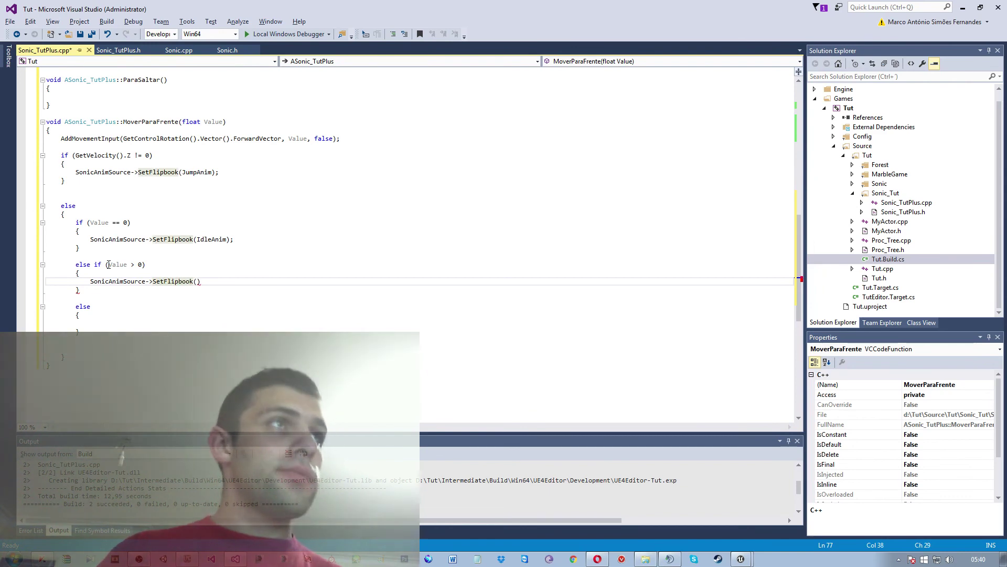
key(Right)
key(Right)
key(Right)
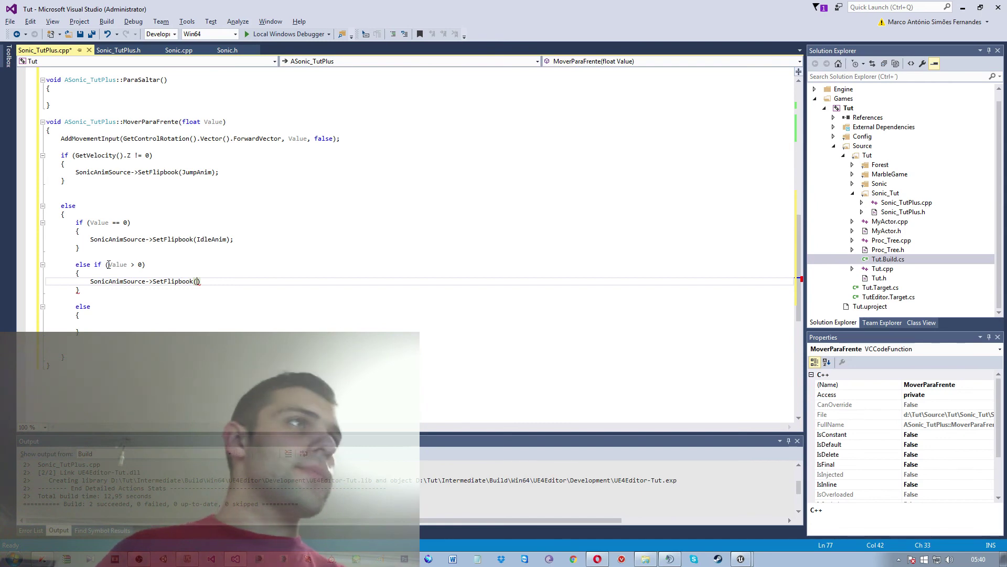
- Turn else if (Value > 0) into a plain if and paste it inside the final else
click(98, 322)
drag(100, 337, 79, 312)
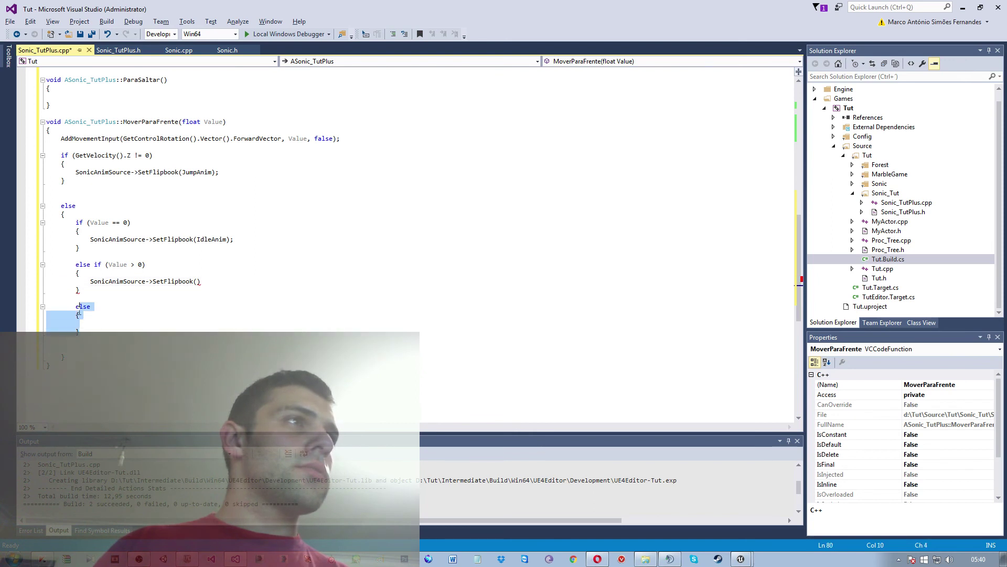
click(86, 313)
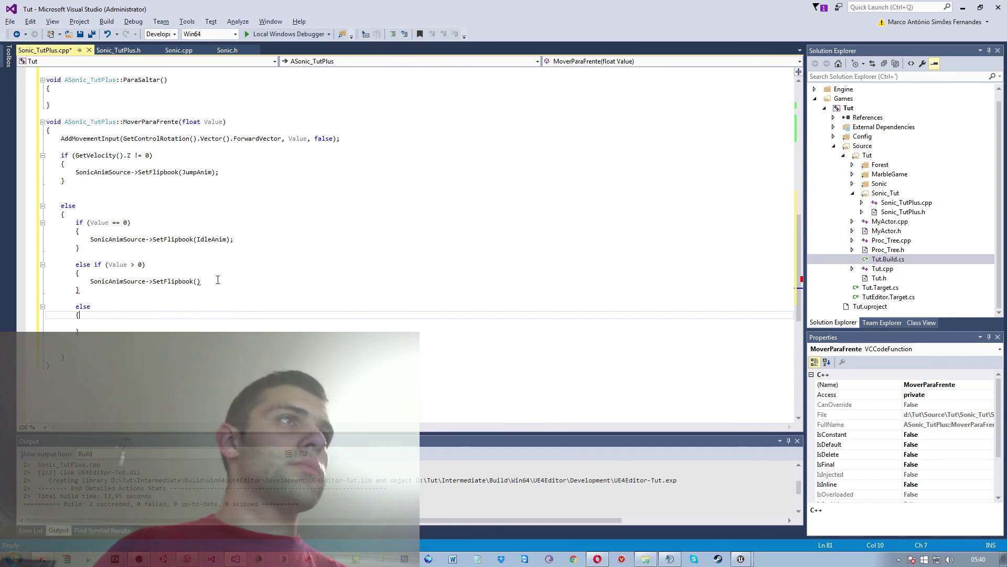
click(218, 280)
key(shift+Home)
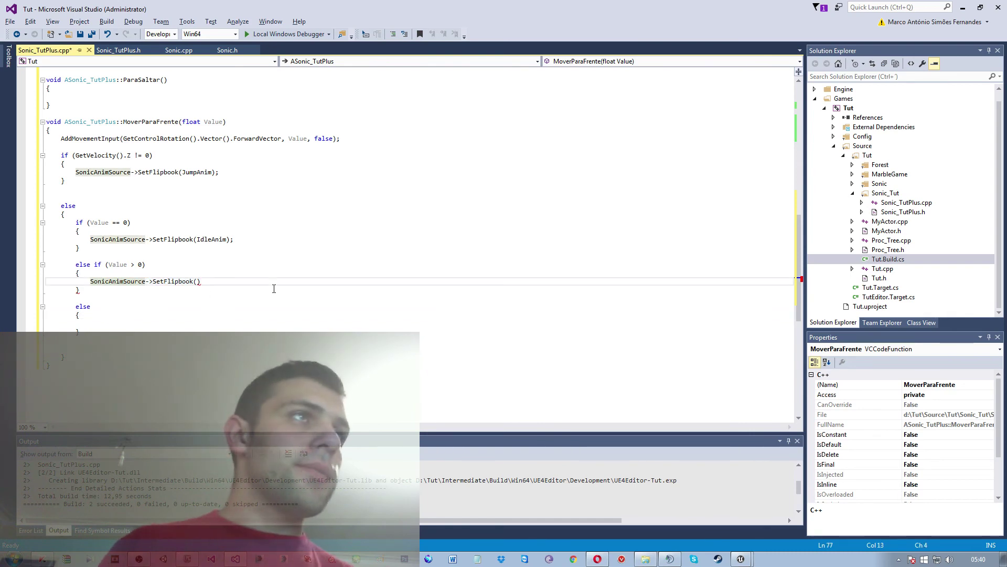
key(Right)
key(Right)
key(Right)
key(Right)
key(Right)
key(Right)
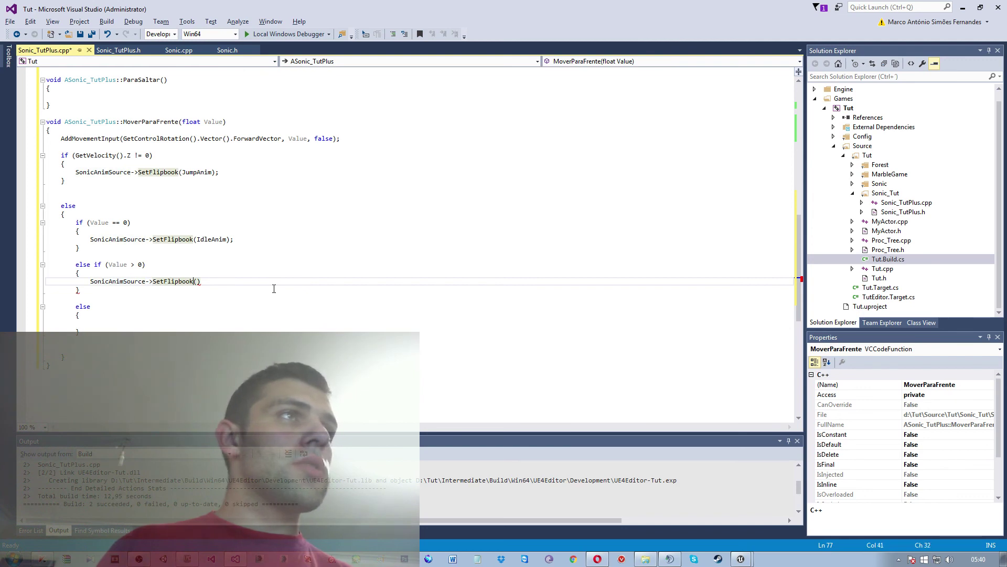
key(Right)
key(Left)
key(Right)
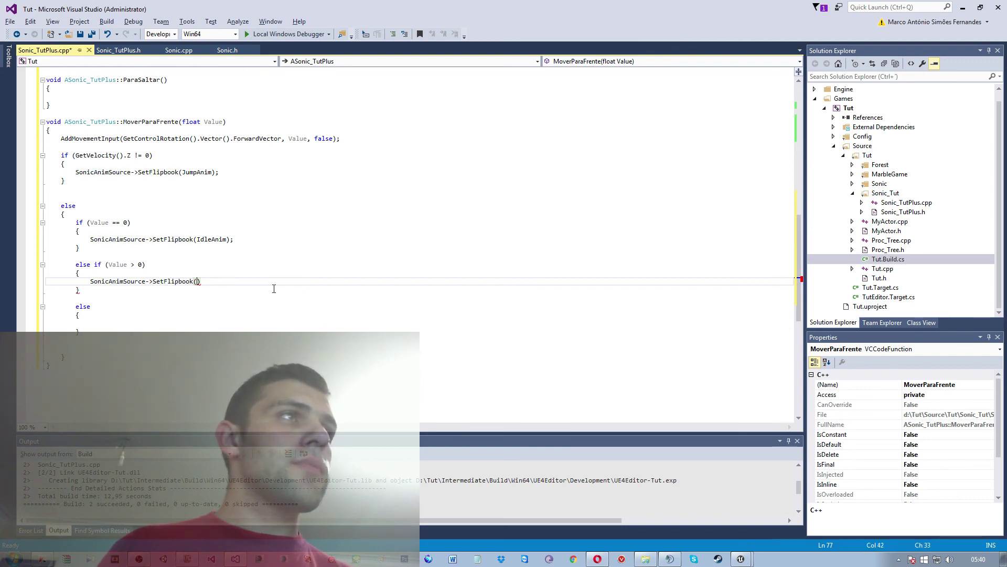
key(Right)
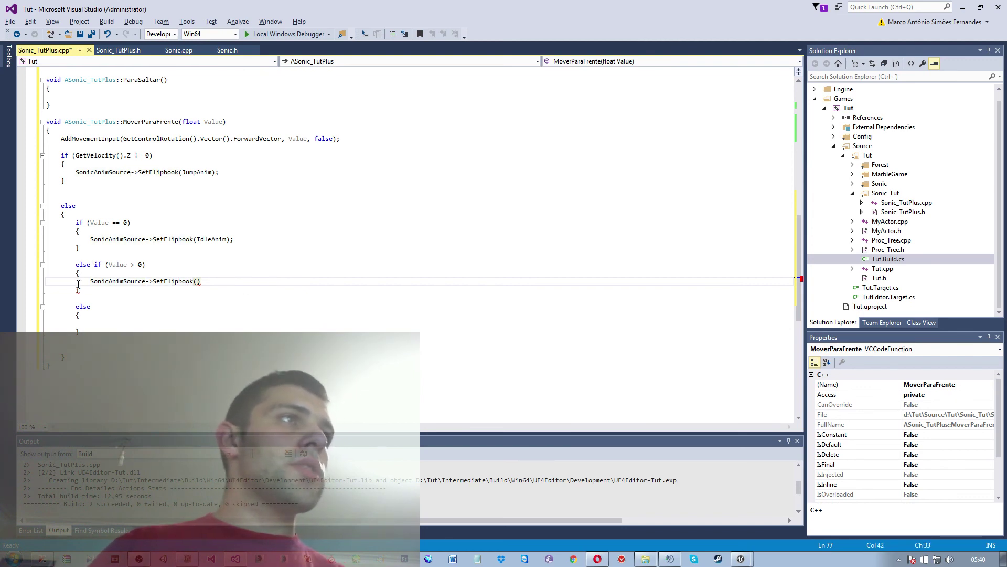
double_click(83, 265)
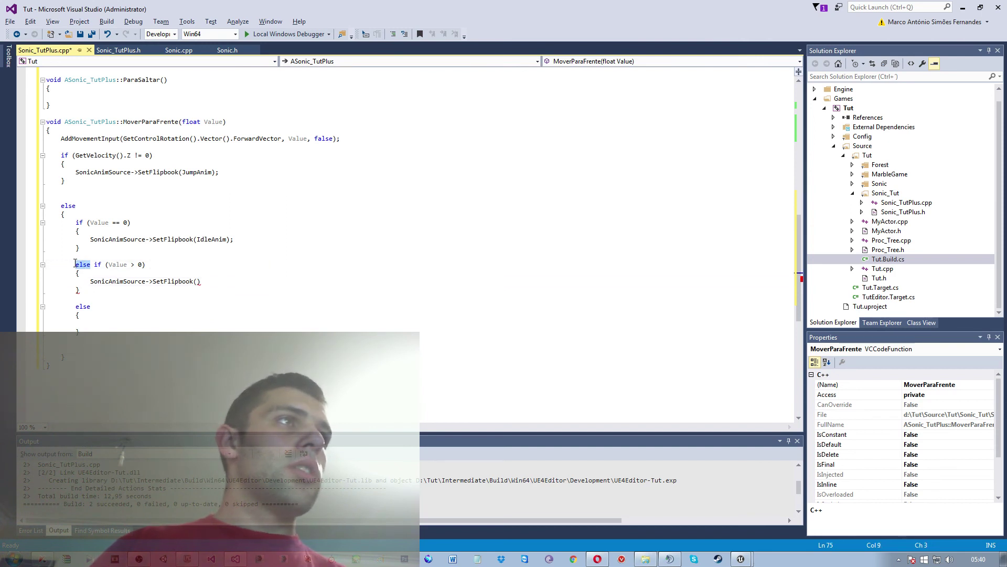
key(BackSpace)
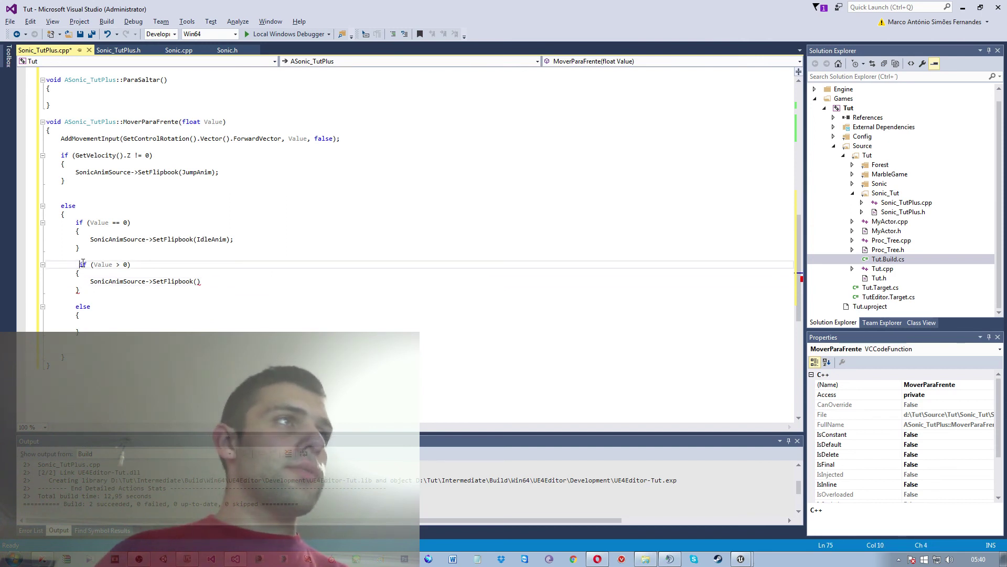
key(Delete)
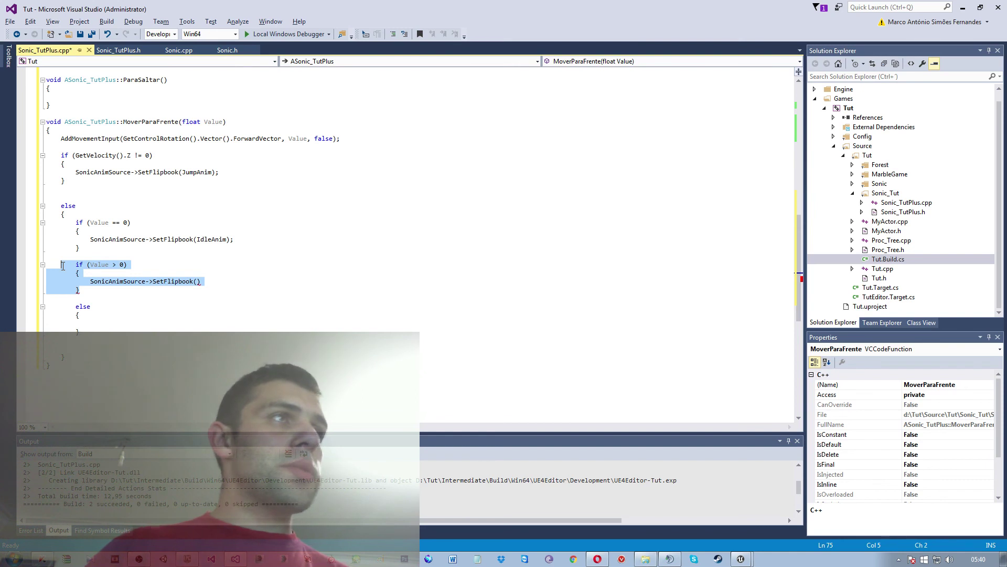
key(Delete)
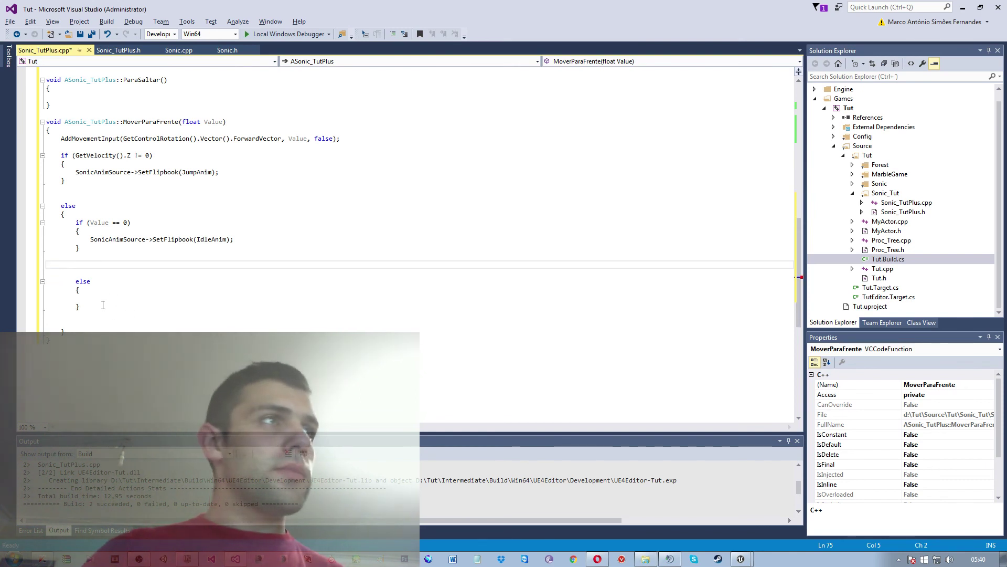
click(99, 298)
text(if (Value > 0) { 	SonicAnimSource->SetFlipbook() })
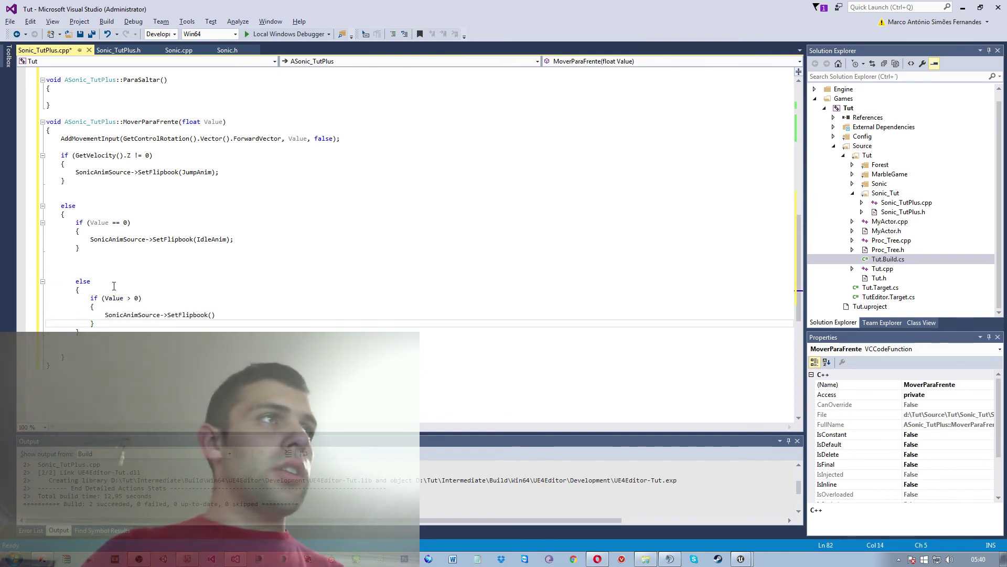
- Move the SetFlipbook() call out of the nested if to just above the Value > 0 check
drag(230, 314, 105, 314)
key(ctrl+c)
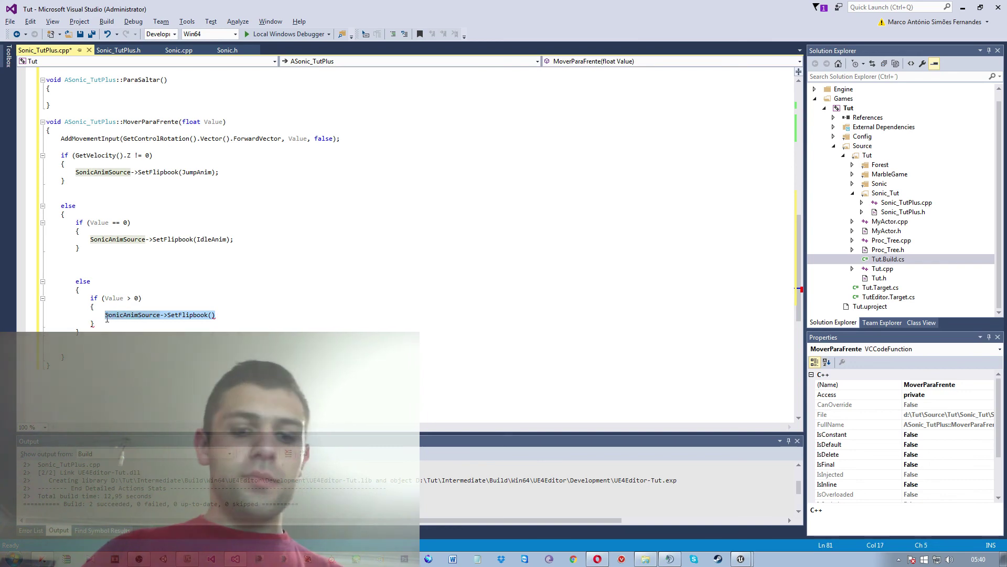
key(Delete)
click(109, 288)
key(Return)
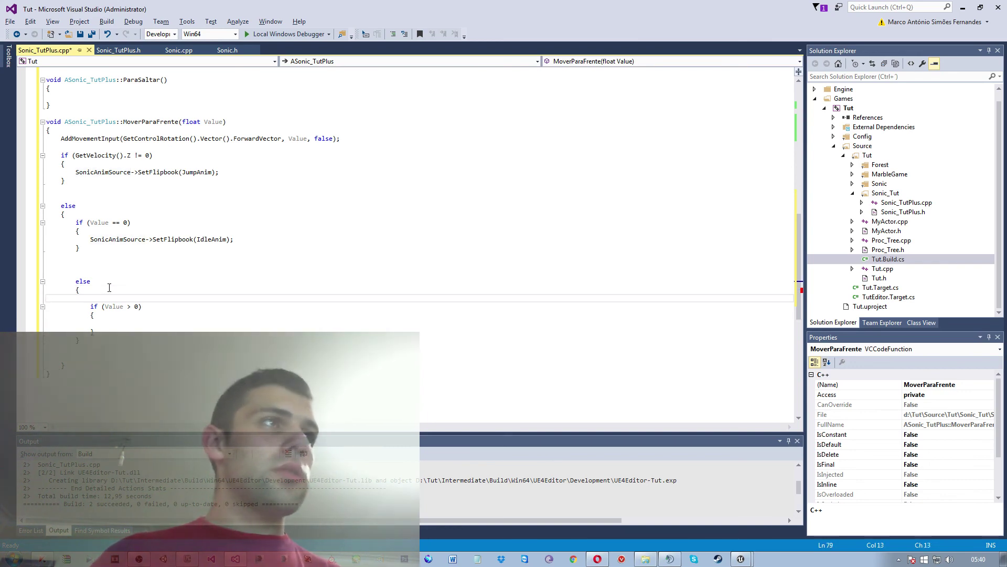
key(ctrl+v)
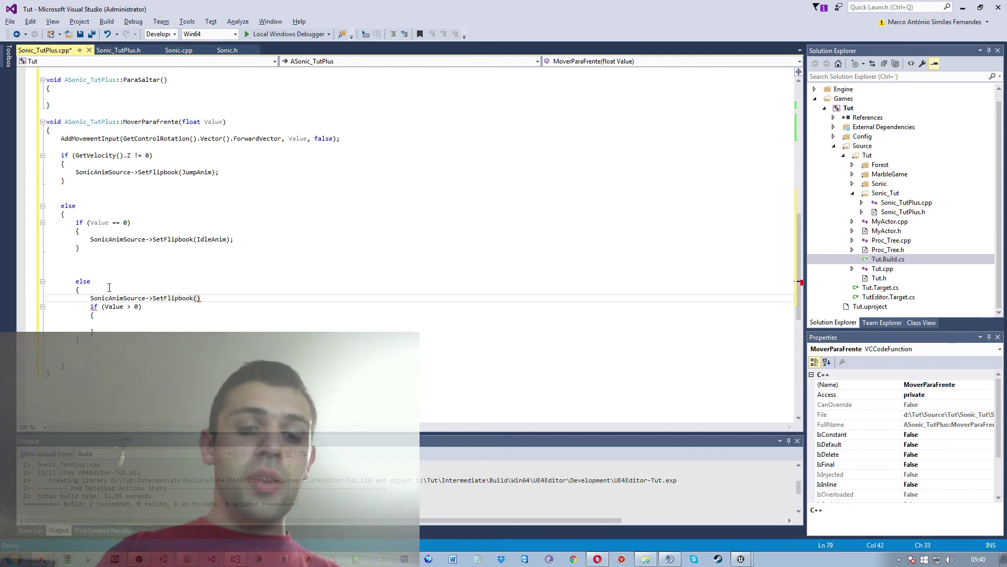
- Complete the final else branch's SetFlipbook argument as RunAnim
text(run)
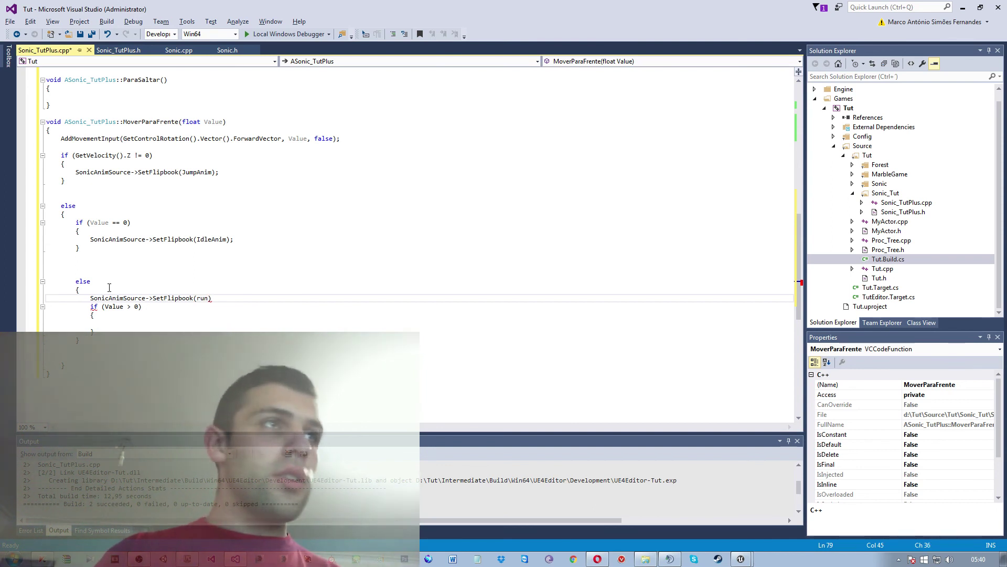
key(ctrl+space)
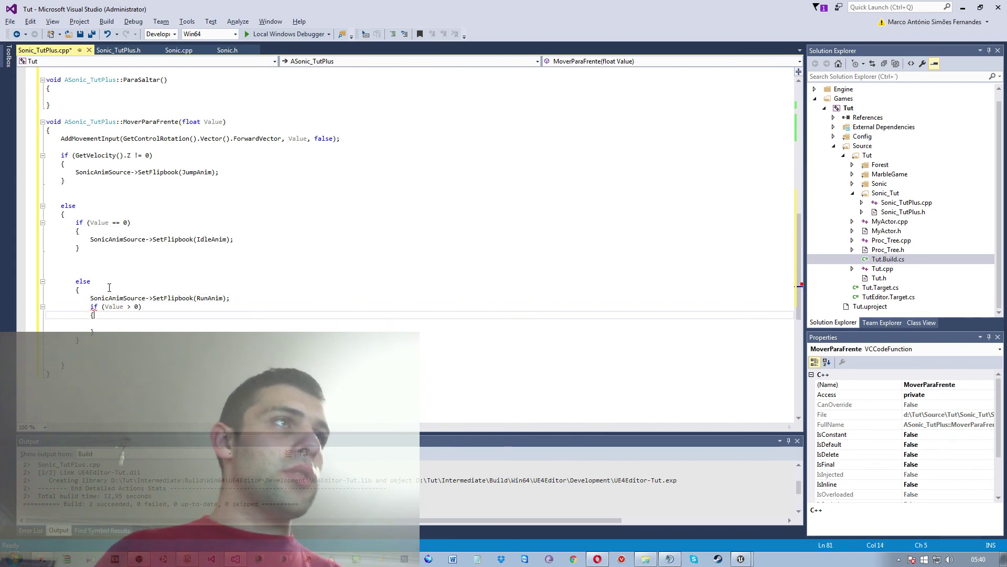
key(Down)
key(Down)
key(Down)
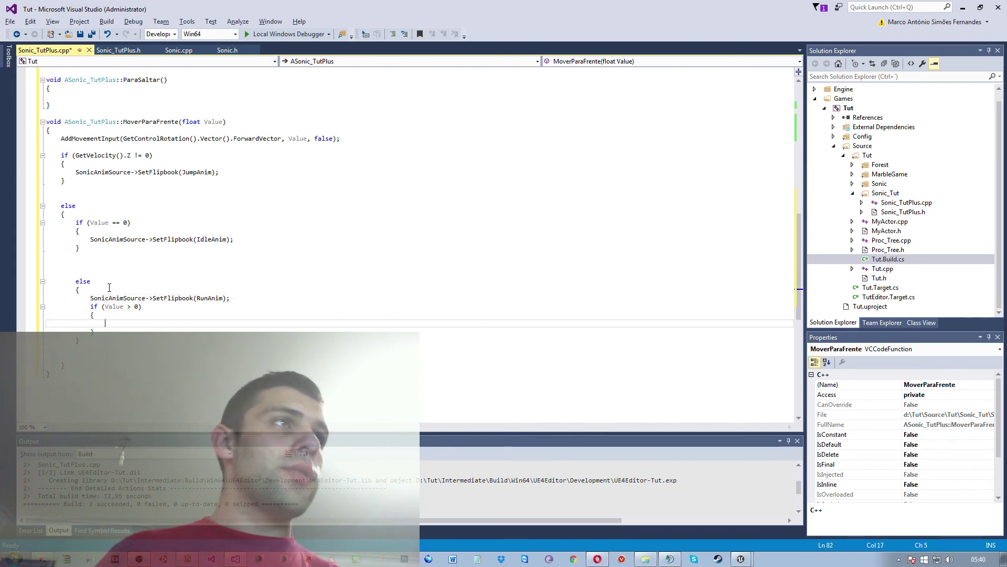
key(Down)
- Add an empty else { } after the nested if (Value > 0) and start typing SonicAnimSource inside the if
key(Return)
key(Return)
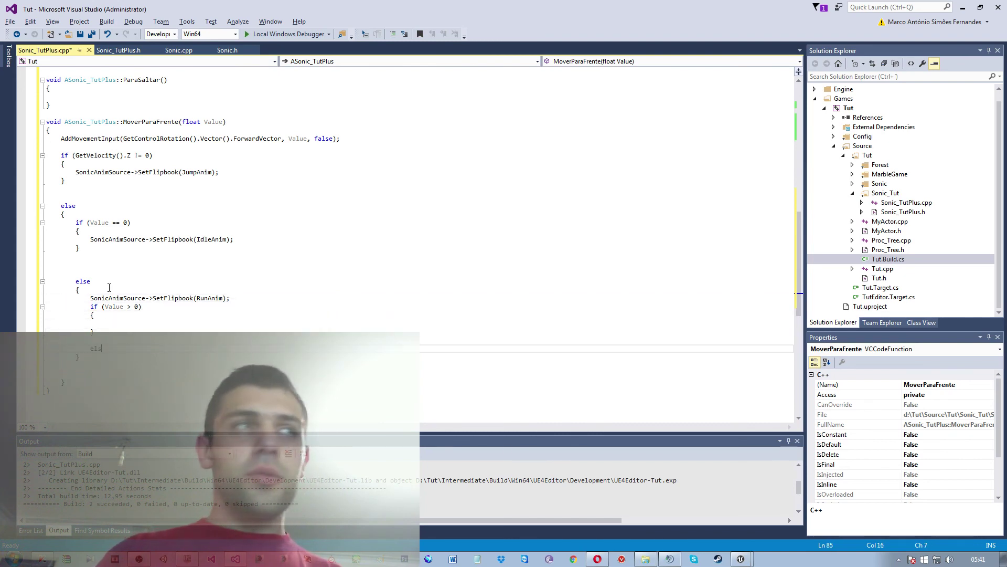
text(e)
key(Return)
text({)
key(Return)
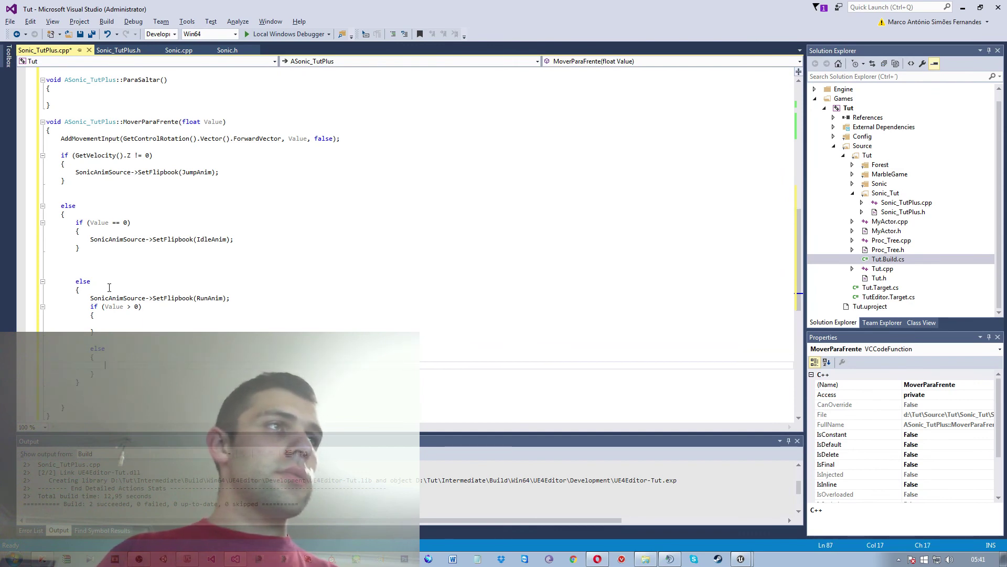
key(Up)
key(Up)
key(Up)
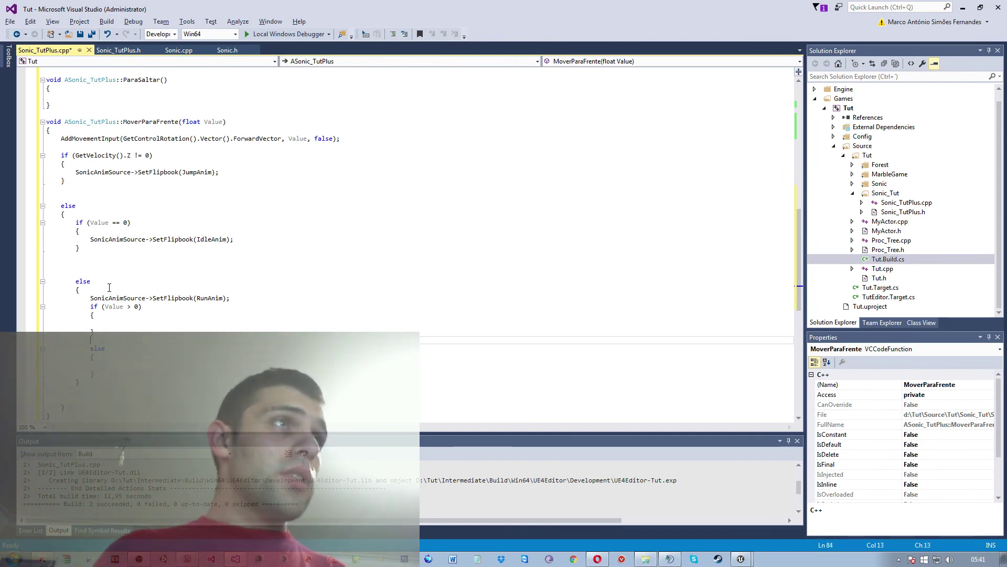
key(Up)
key(Up)
key(Up)
key(Down)
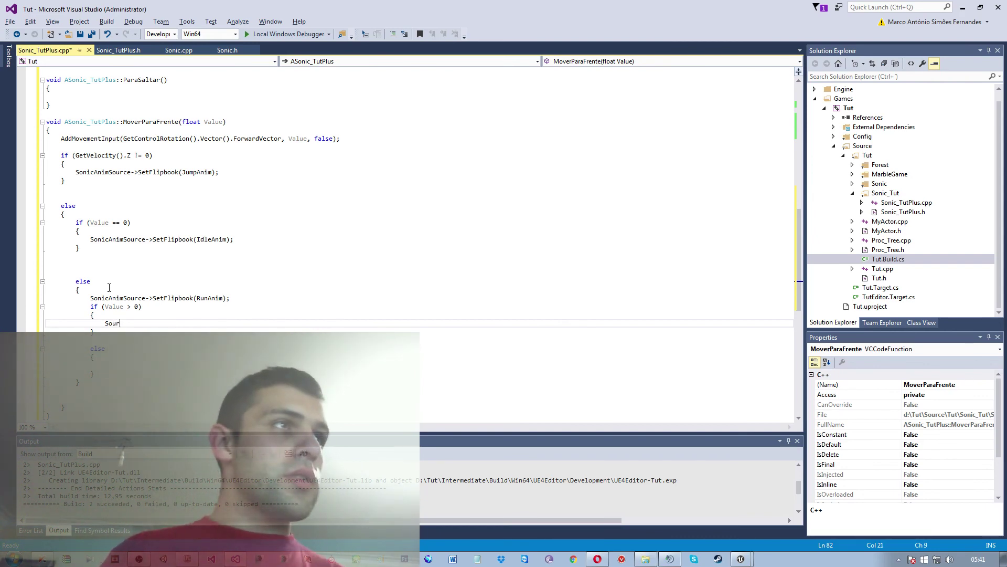
text(c)
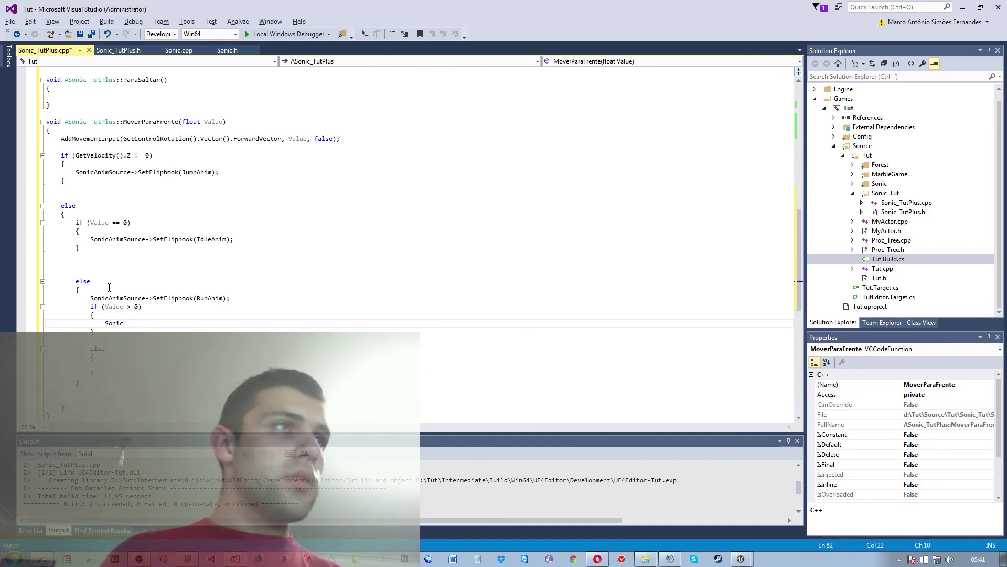
text(eAnimSource->)
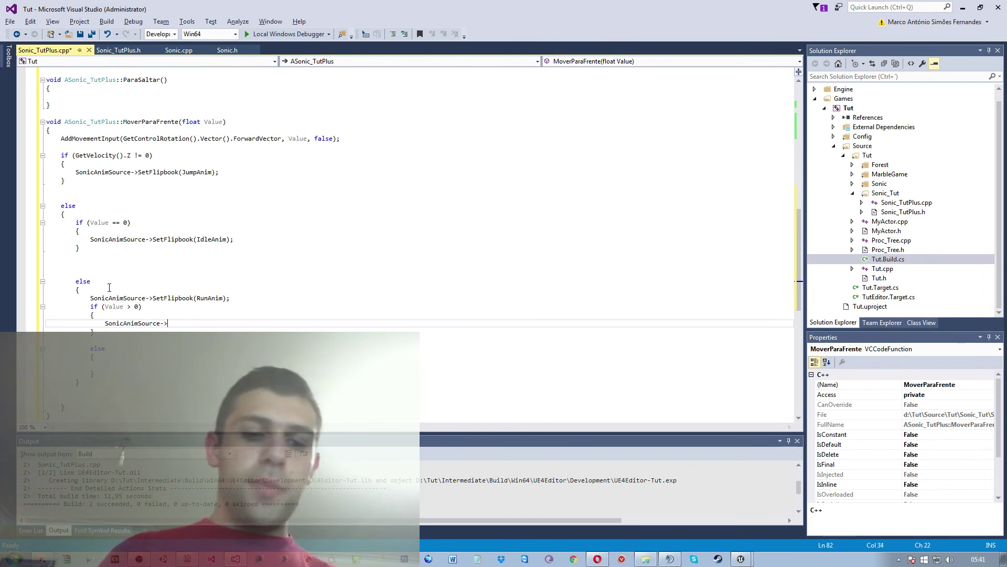
text(Absolute re)
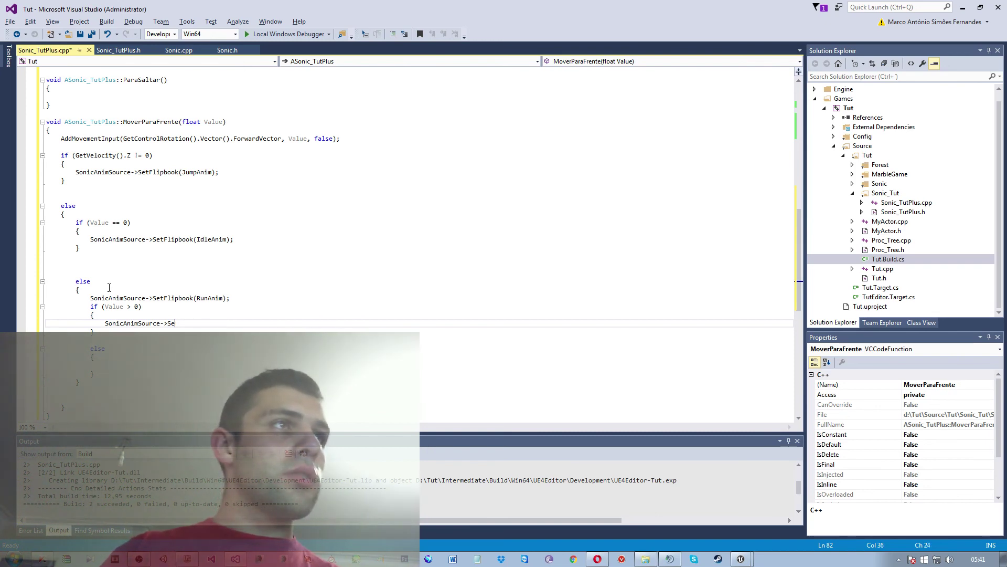
text(t)
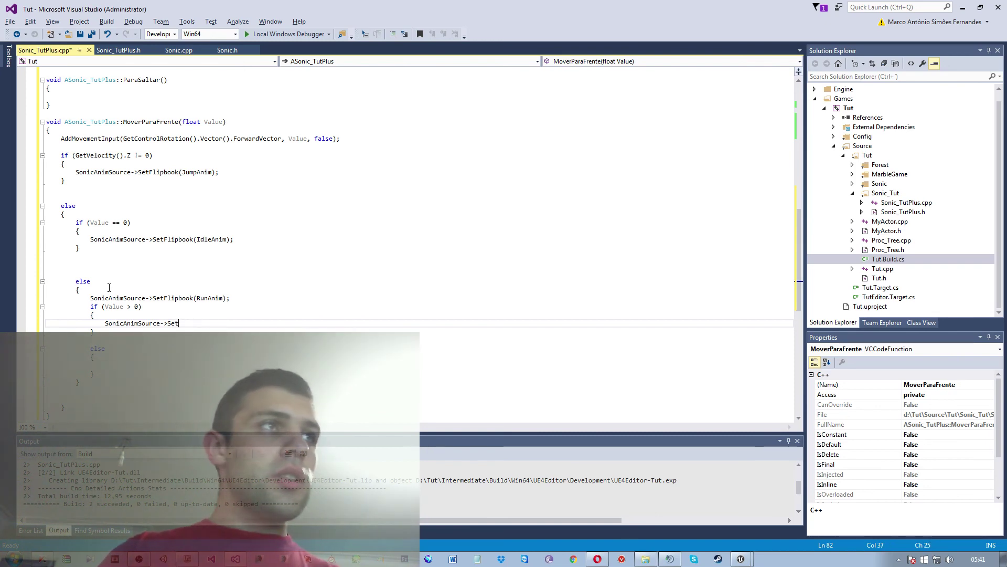
text(re)
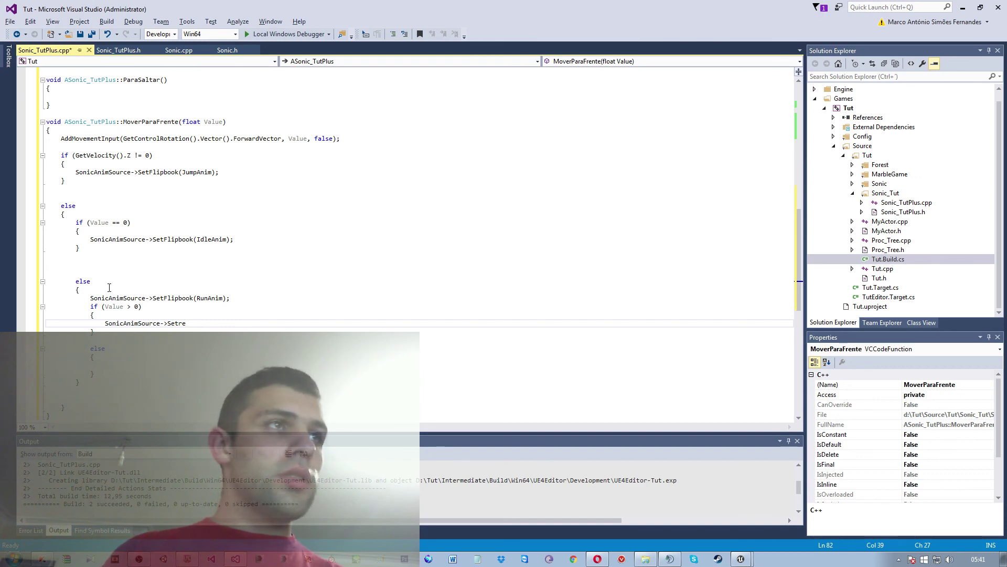
- Write SonicAnimSource->SetRelativeRotation(FRotation(), false, nullptr, ETeleportType::None); in the Value > 0 branch
key(Tab)
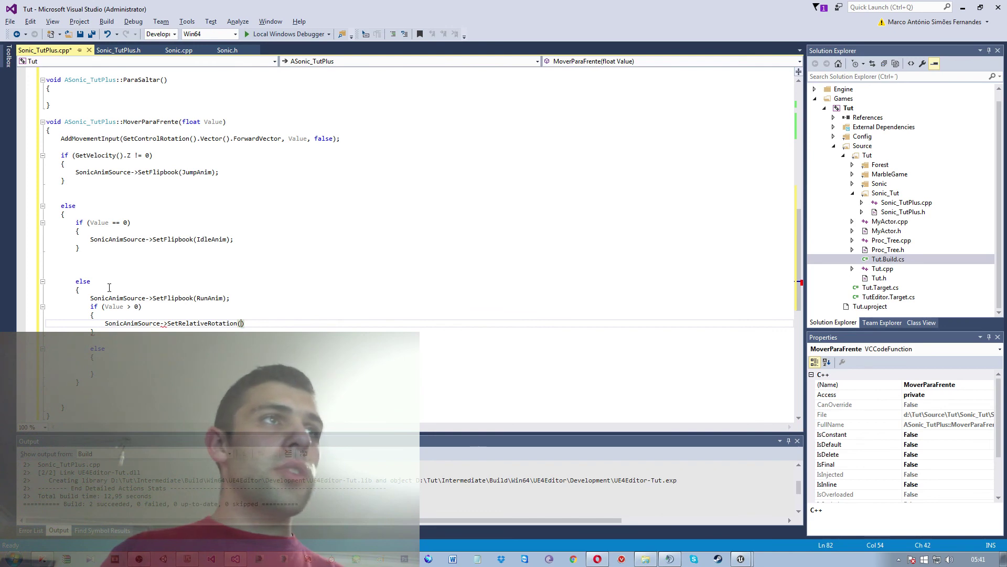
text(F)
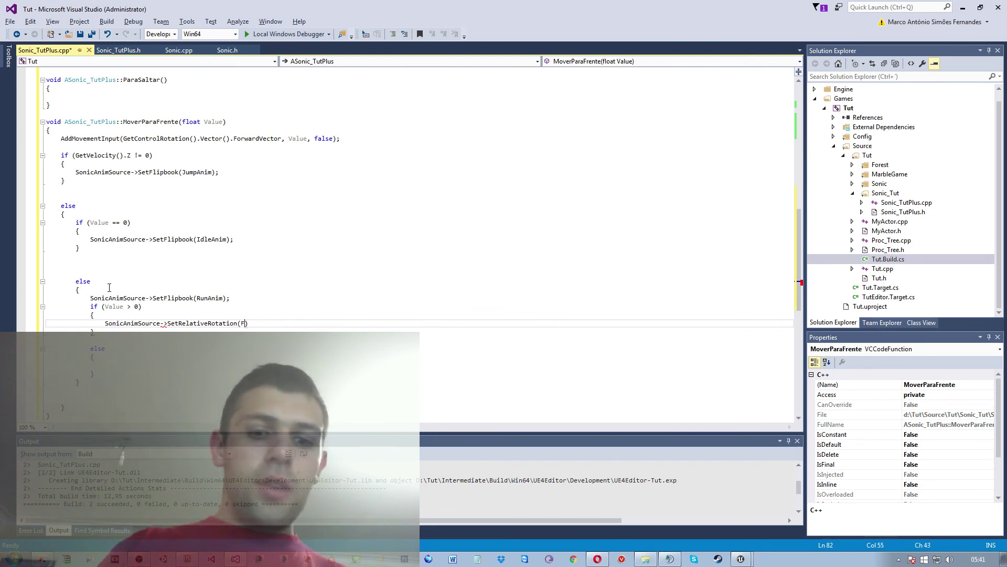
text(Rop)
text(t)
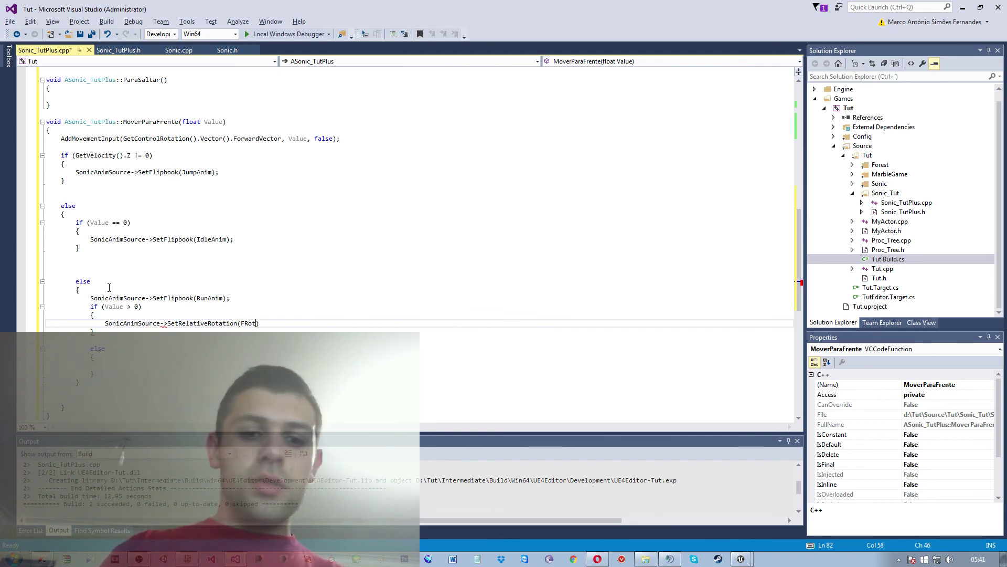
text(ation()
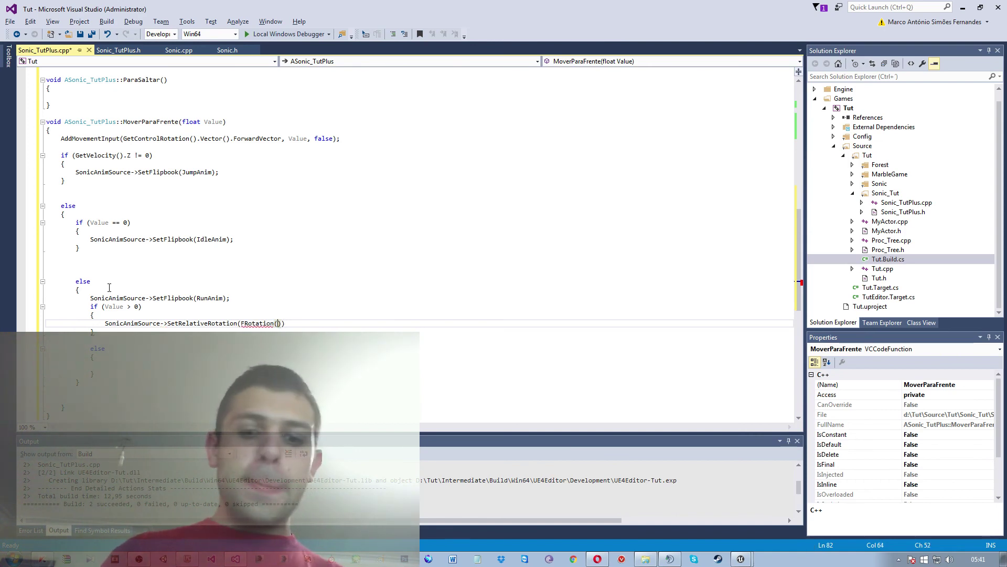
text(,)
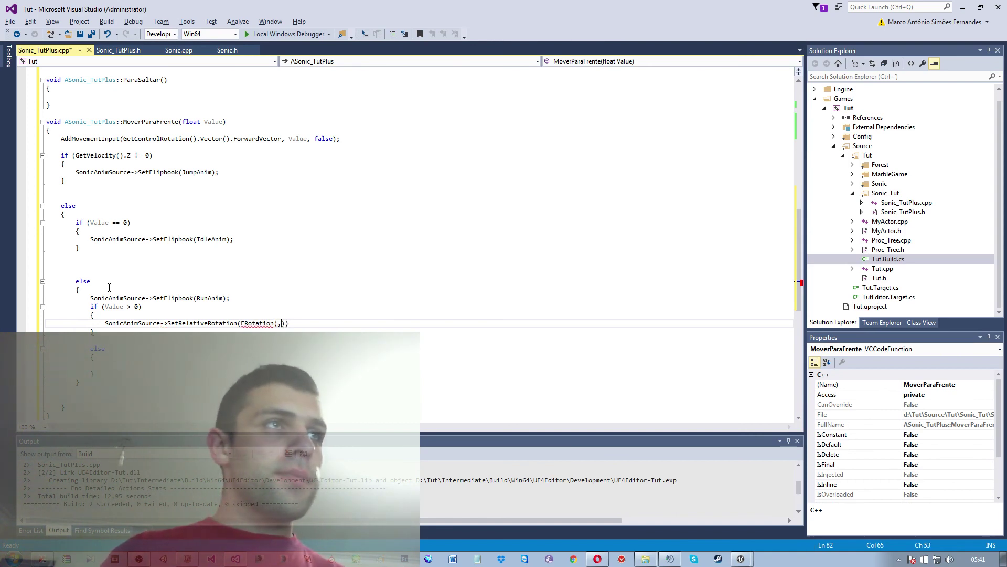
text(, )
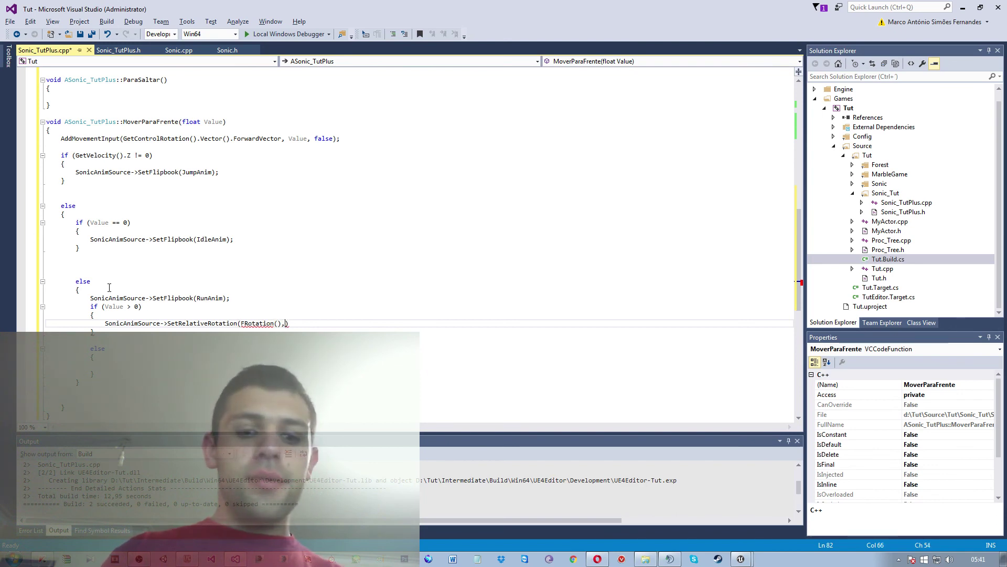
text(false)
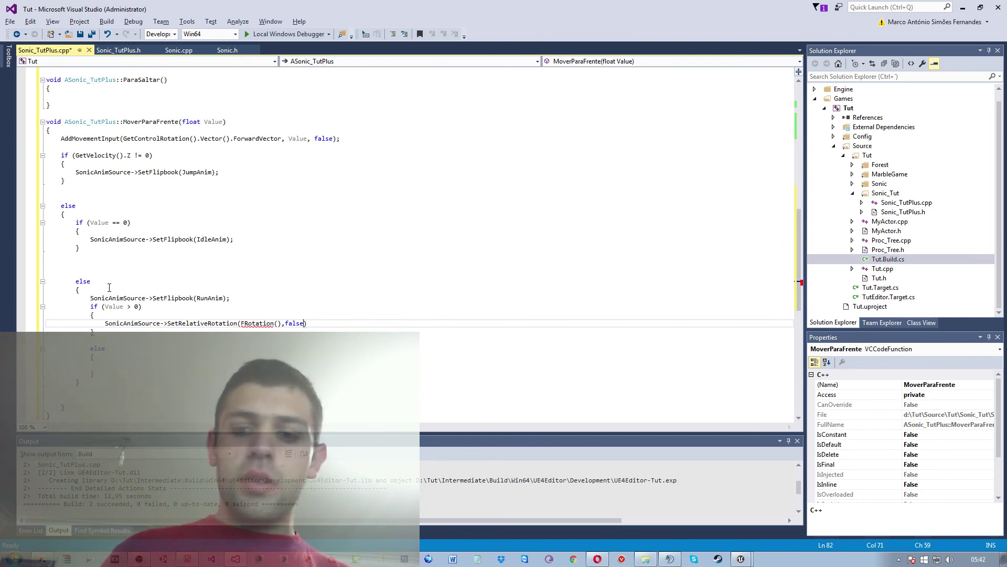
text(, nu)
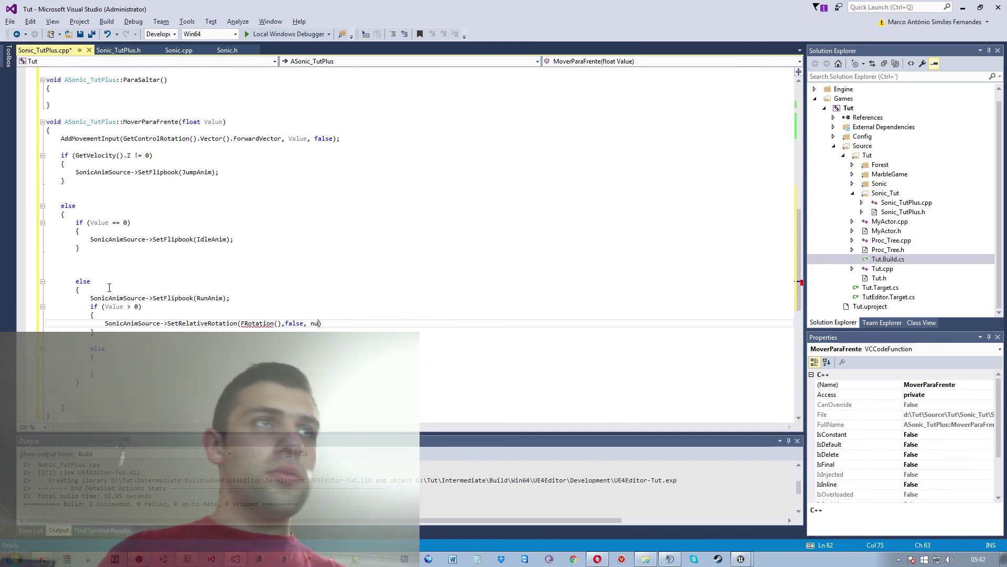
text(llptr, ETe)
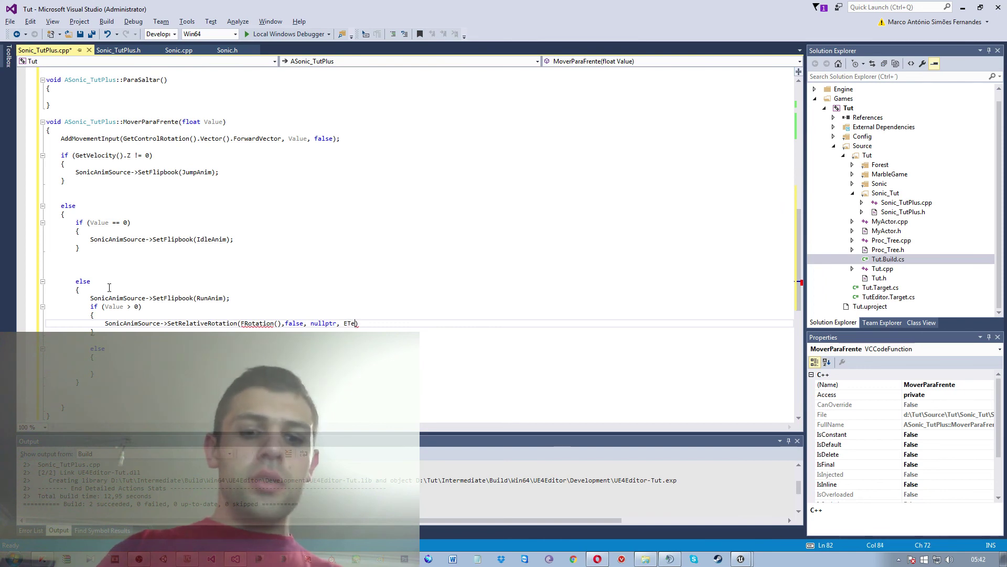
text(le)
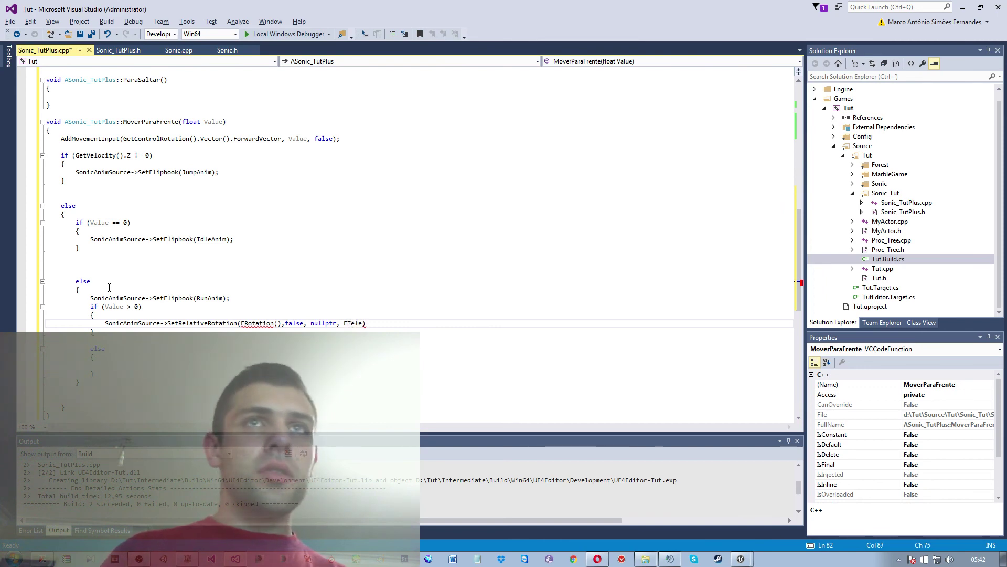
text(portType)
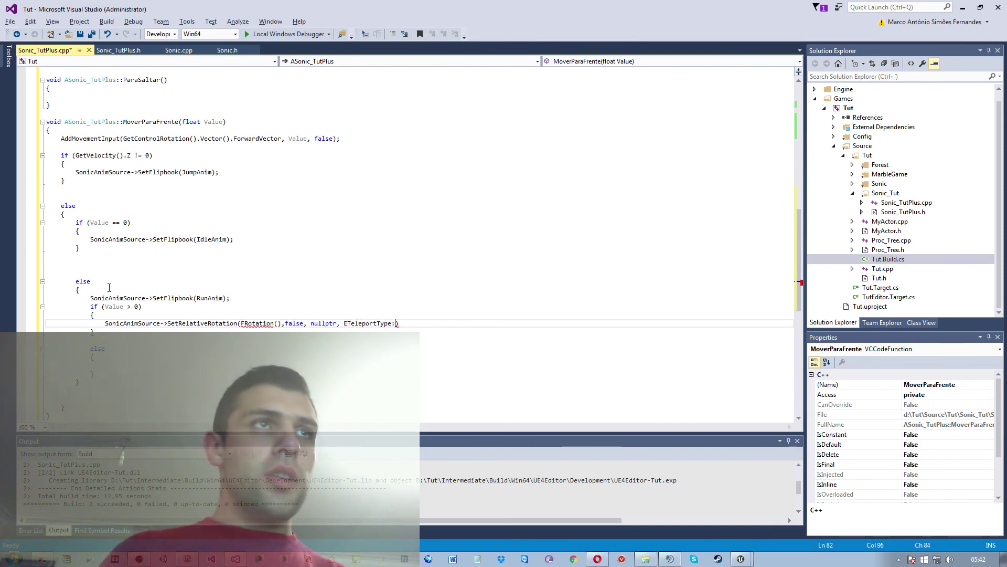
text(::None)
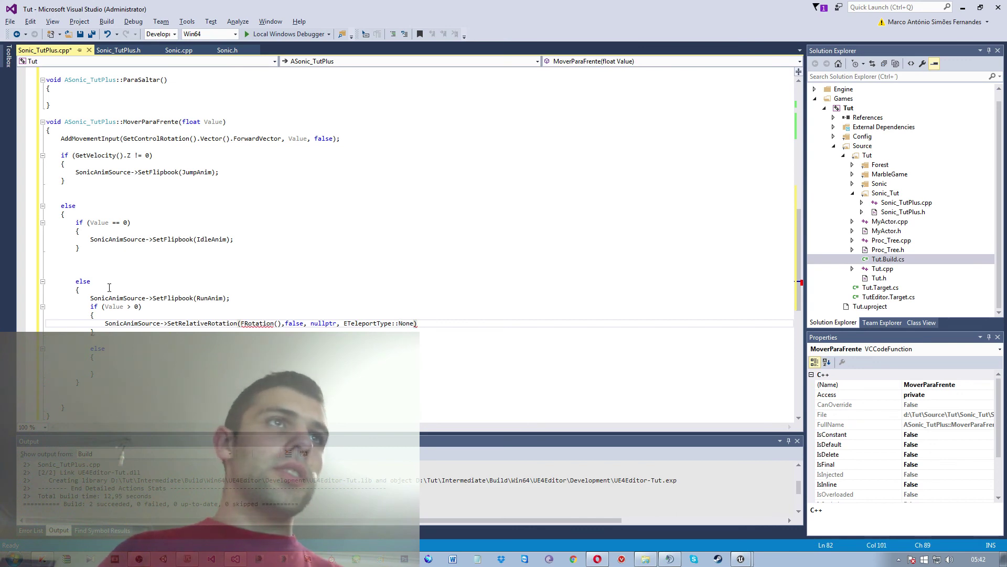
text();)
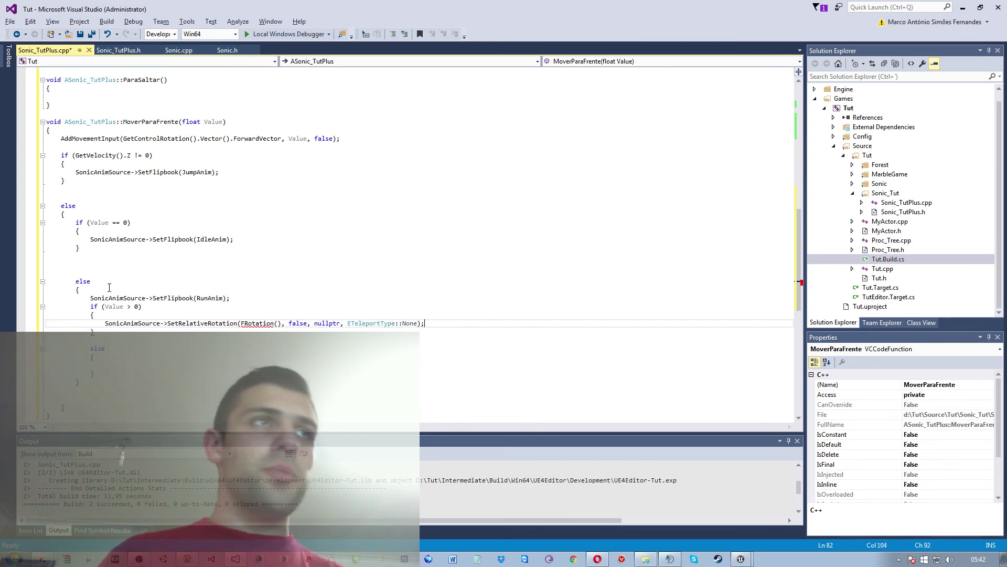
- Replace the FRotation() argument with FRotator(0.f,180,0.f) in the SetRelativeRotation call
key(Left)
key(Left)
key(Left)
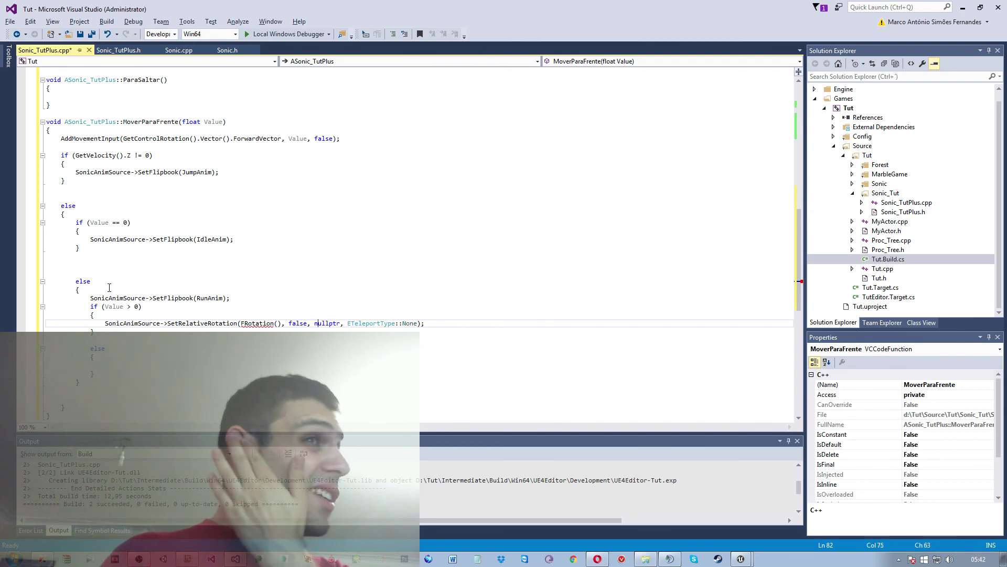
key(Left)
key(Left)
key(Left)
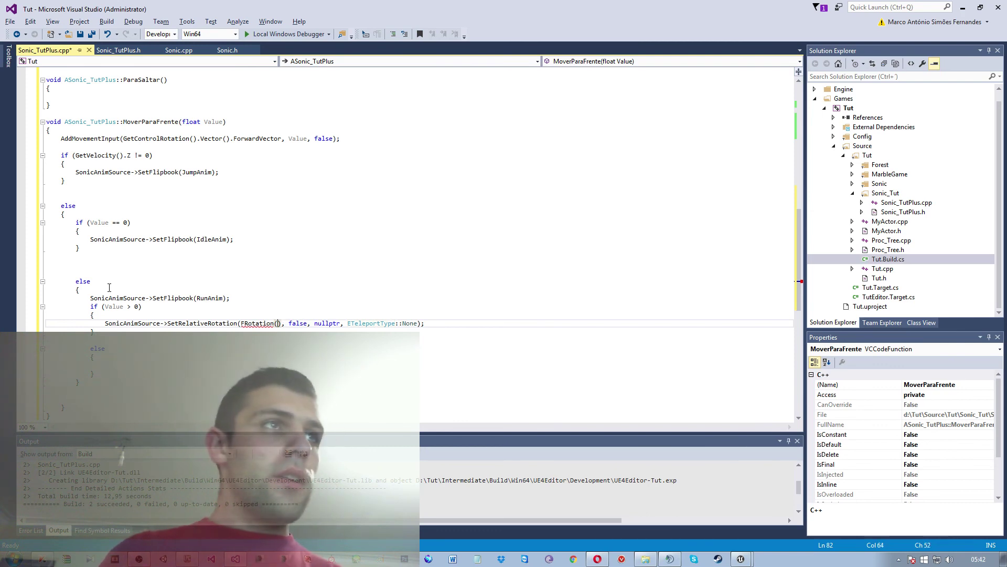
key(BackSpace)
key(BackSpace)
key(BackSpace)
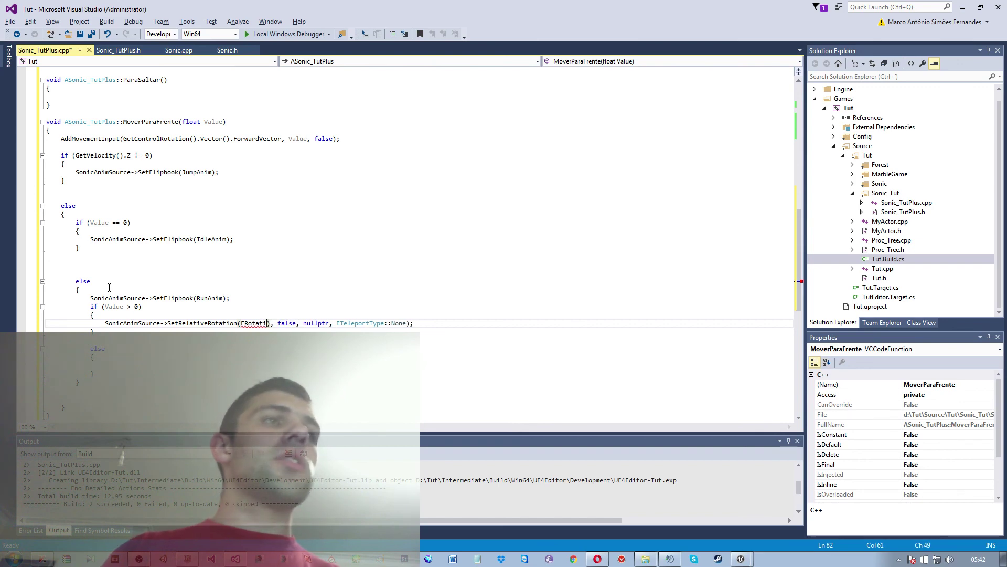
key(BackSpace)
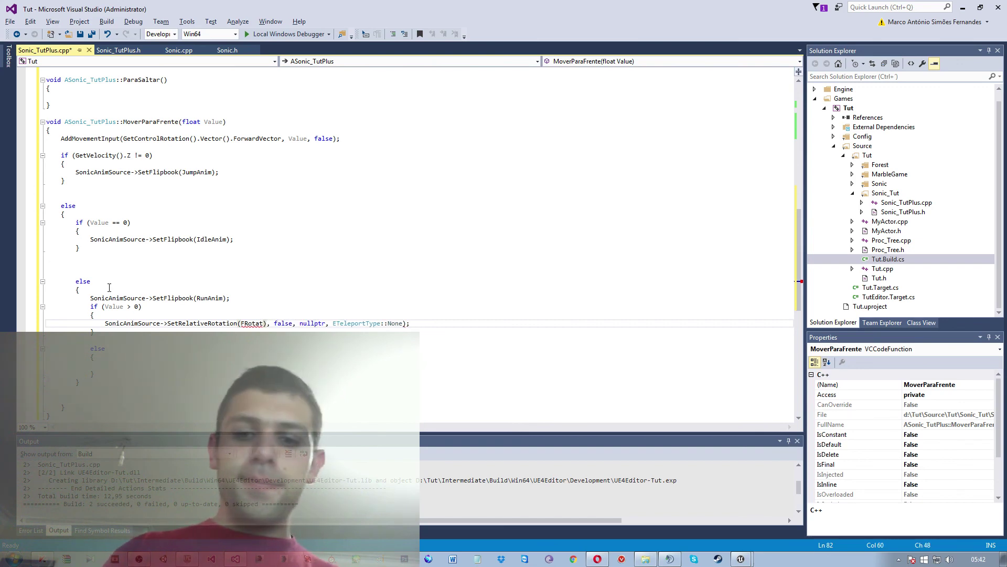
text(or)
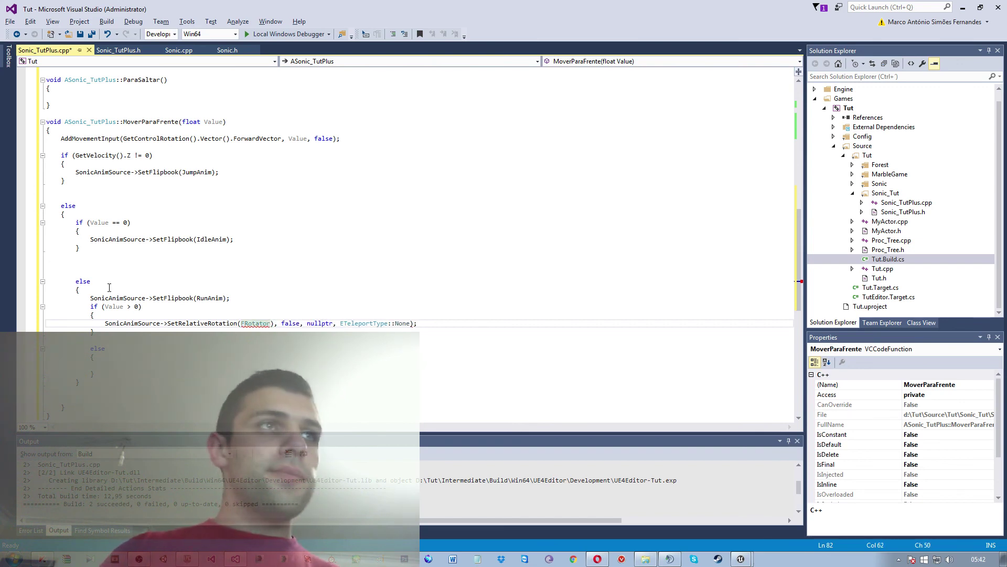
text(()
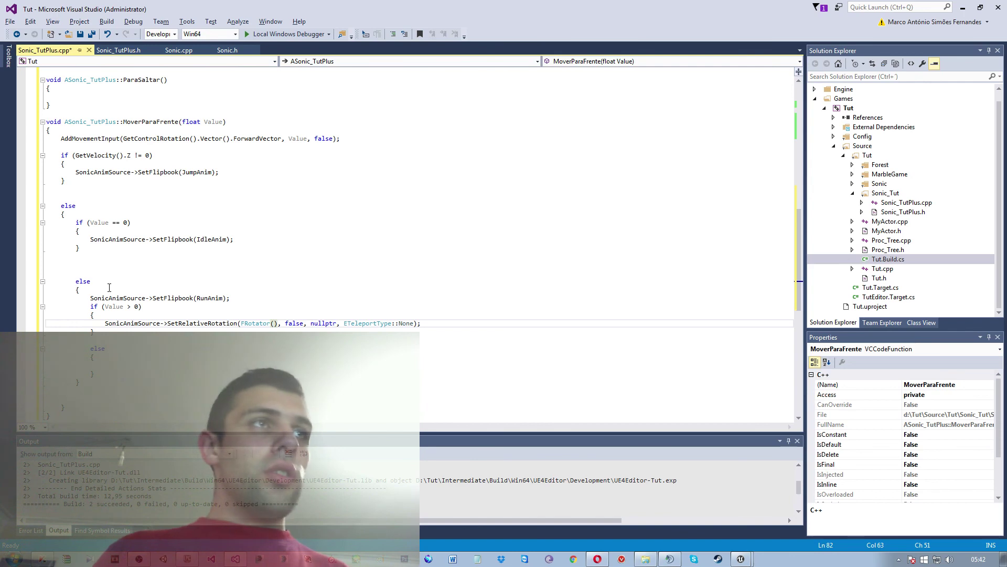
text(0.)
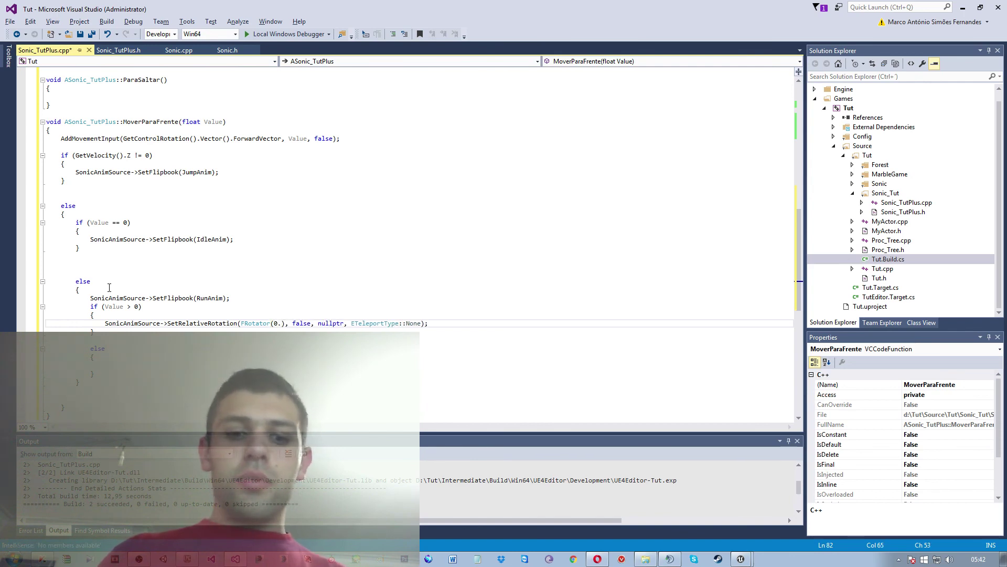
text(f,)
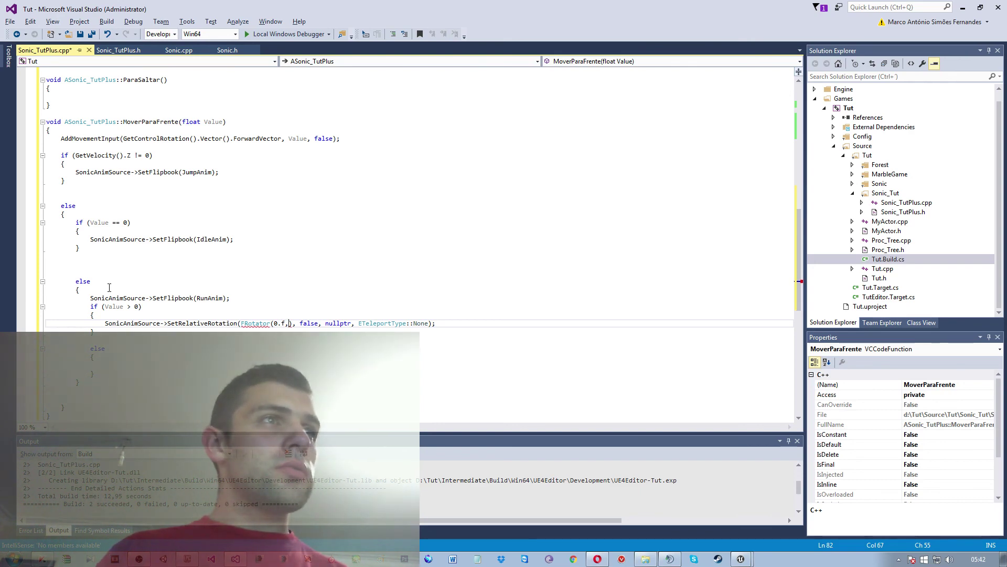
text(180)
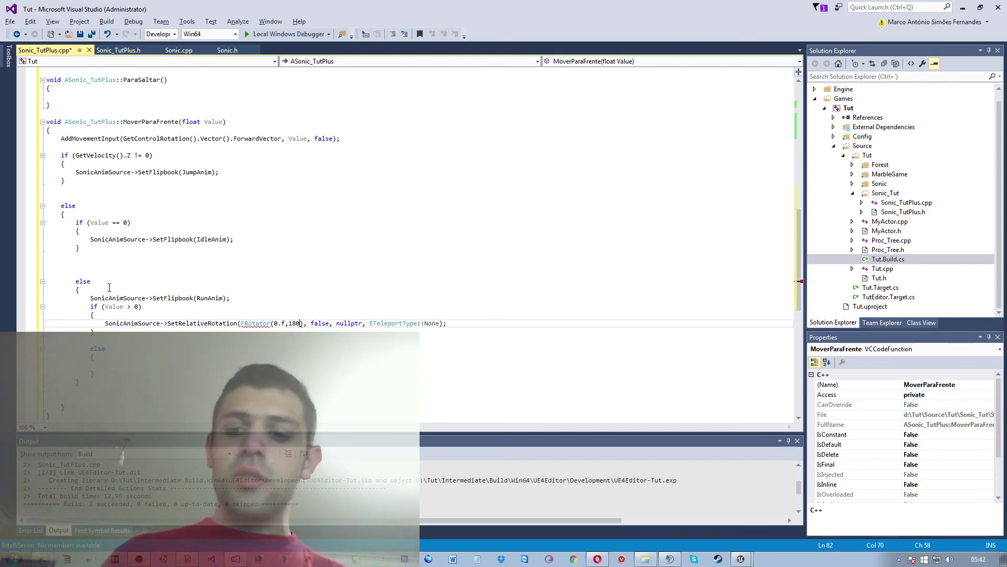
text(,0.)
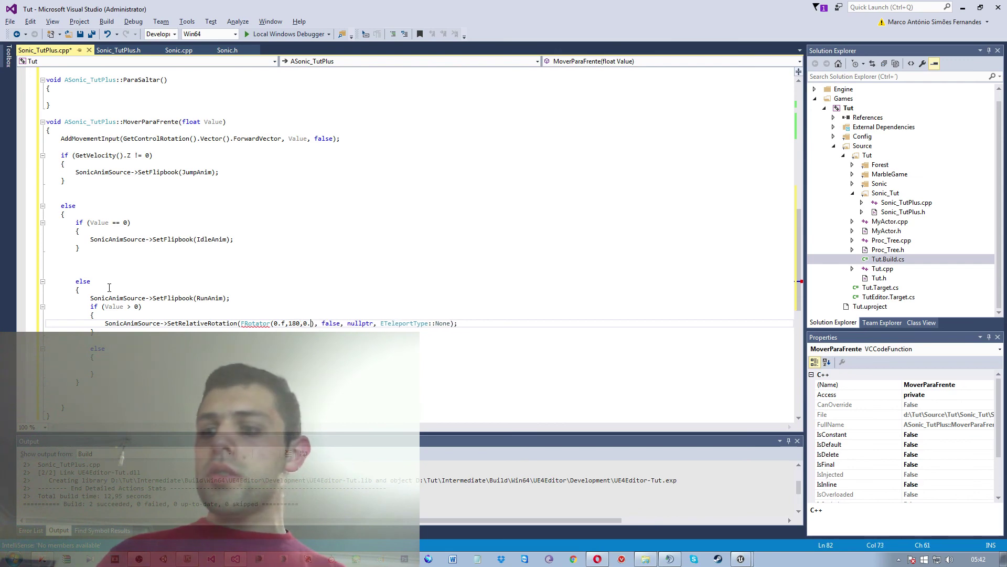
text(f)
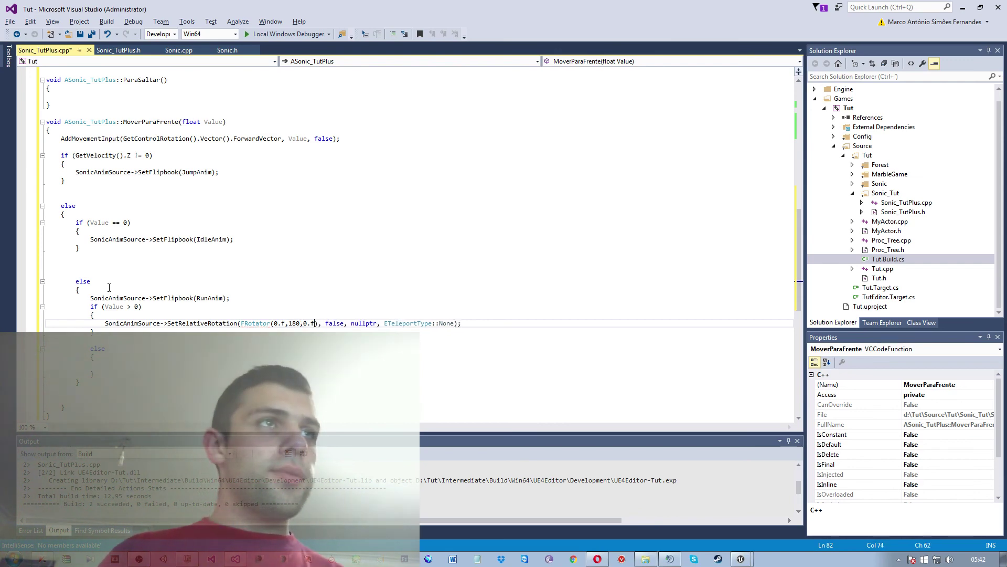
key(Right)
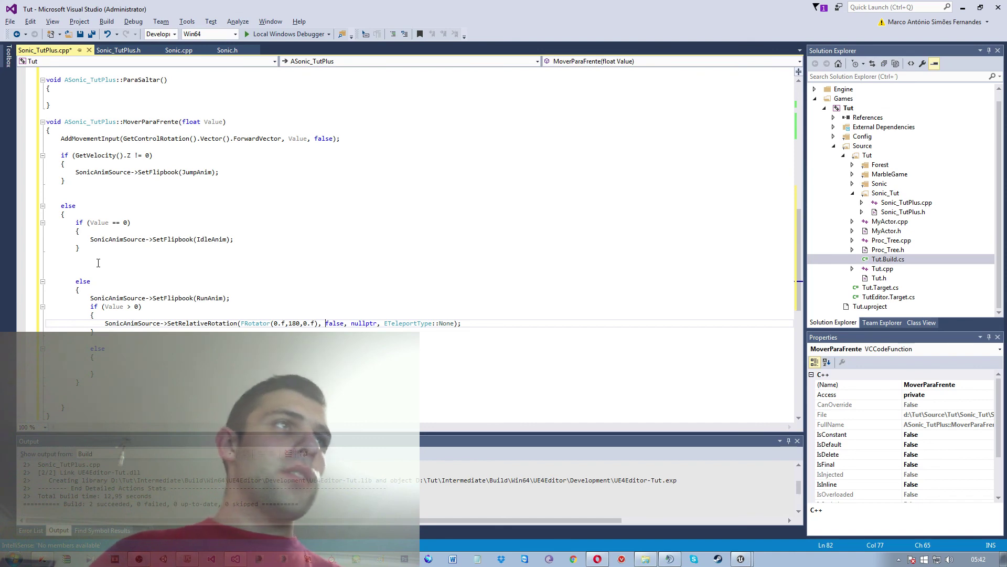
- Copy the SetRelativeRotation line into the empty else block
drag(485, 323, 104, 325)
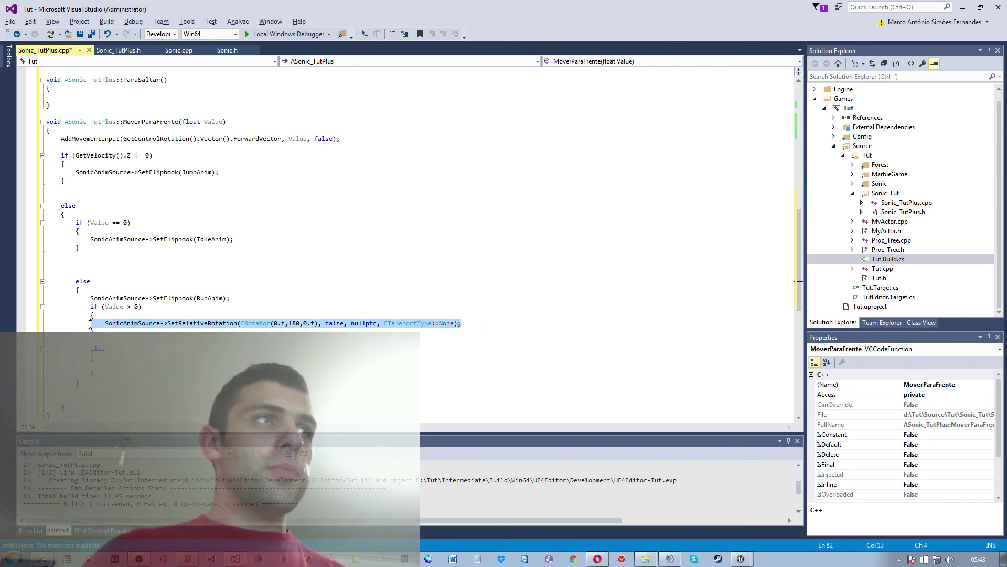
key(ctrl+c)
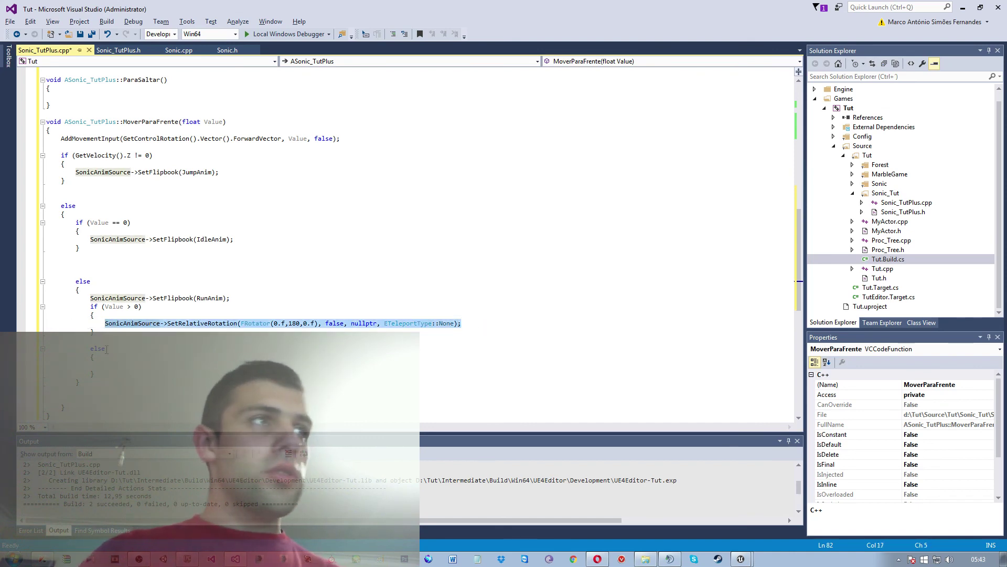
click(118, 366)
key(ctrl+v)
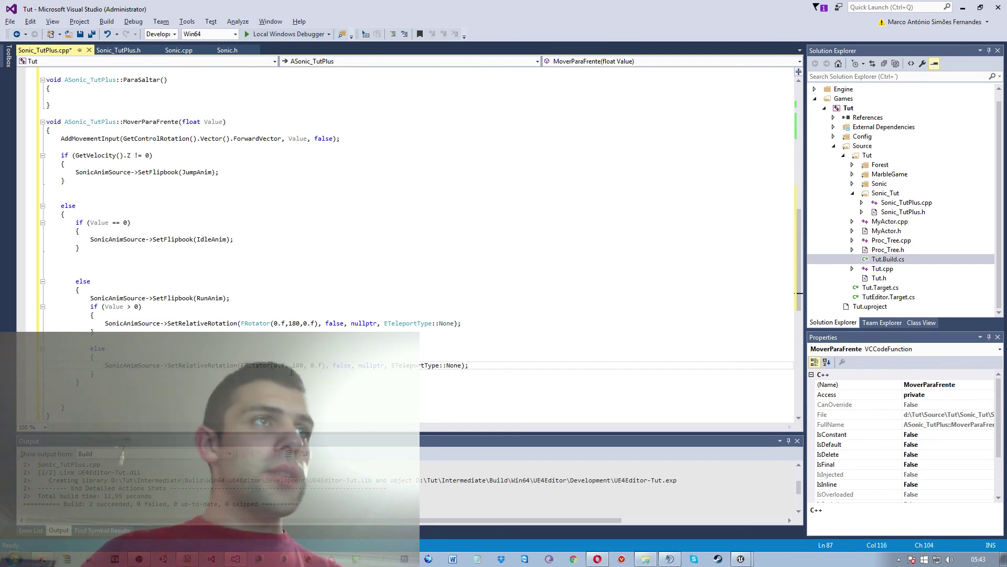
key(BackSpace)
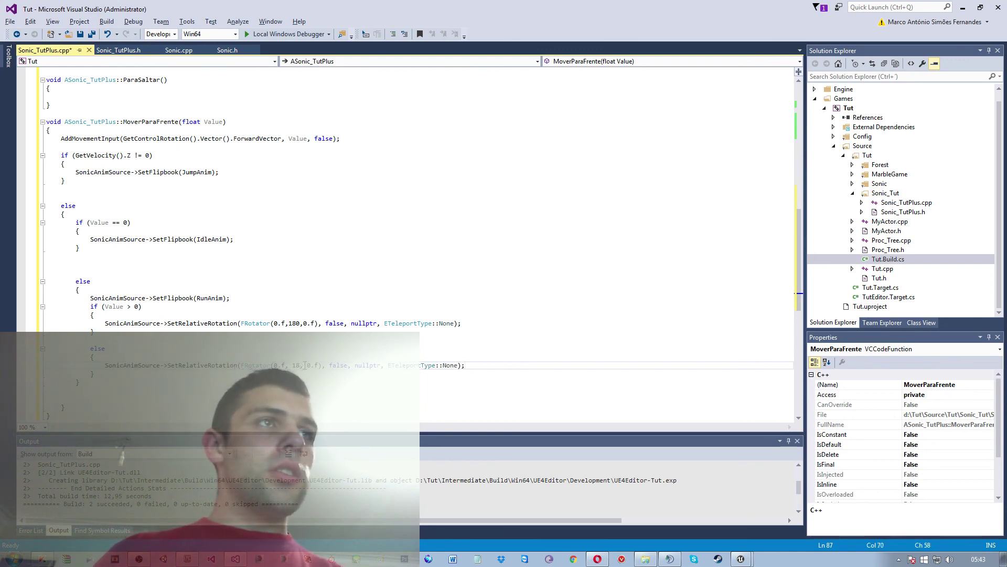
key(BackSpace)
- Change the first call's yaw from 180 to 180.f
key(Up)
key(Up)
key(Up)
key(Up)
key(Up)
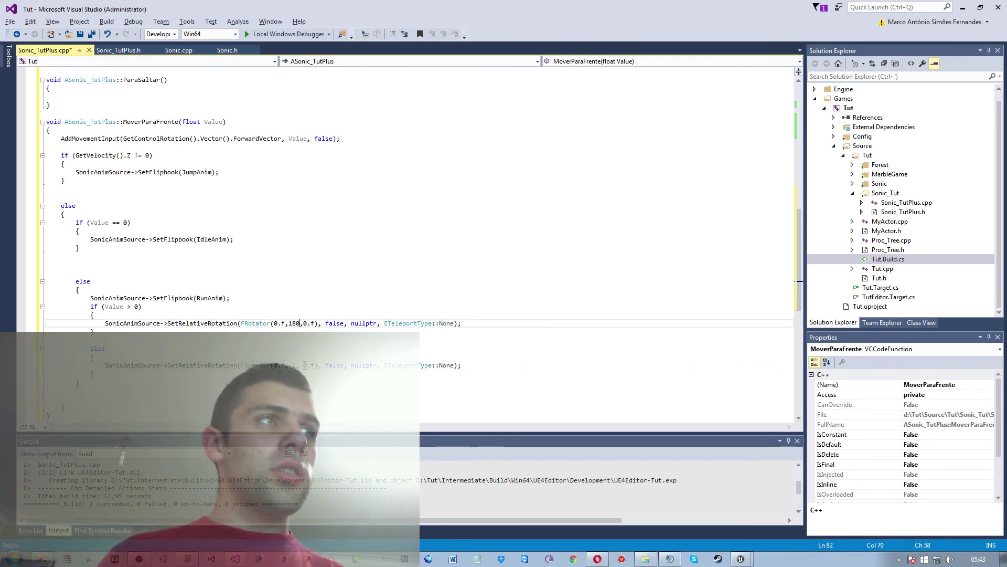
key(Right)
text(.)
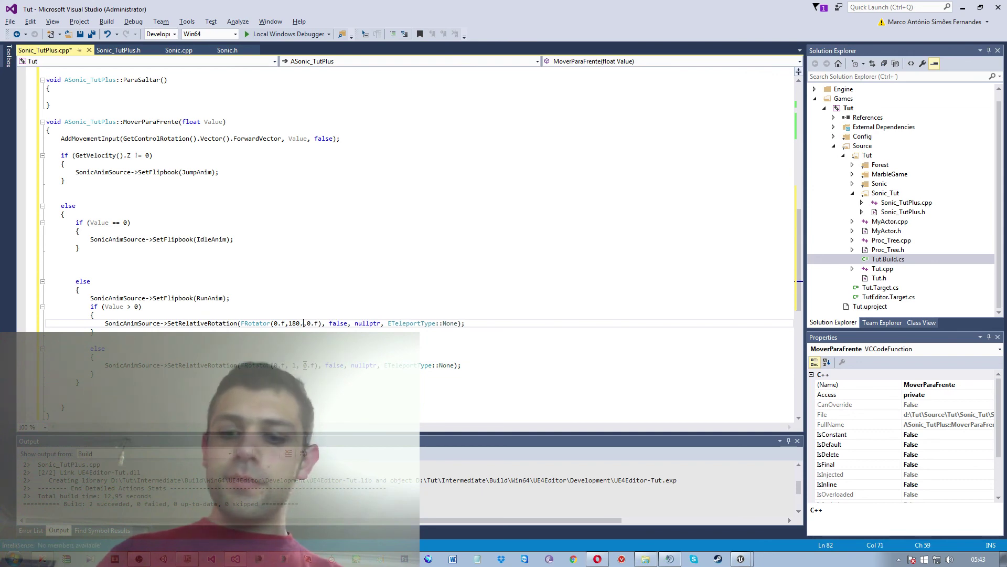
text(f)
- Set the else branch's rotation to FRotator(0.f, 0.f, 0.f)
key(Down)
key(Down)
key(Down)
key(Down)
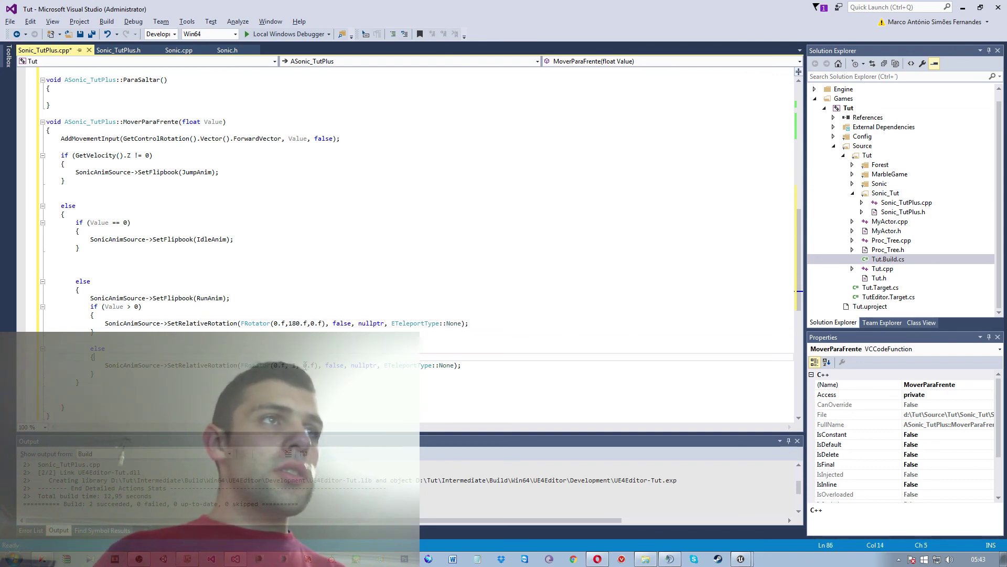
key(Down)
key(Left)
key(Left)
key(Left)
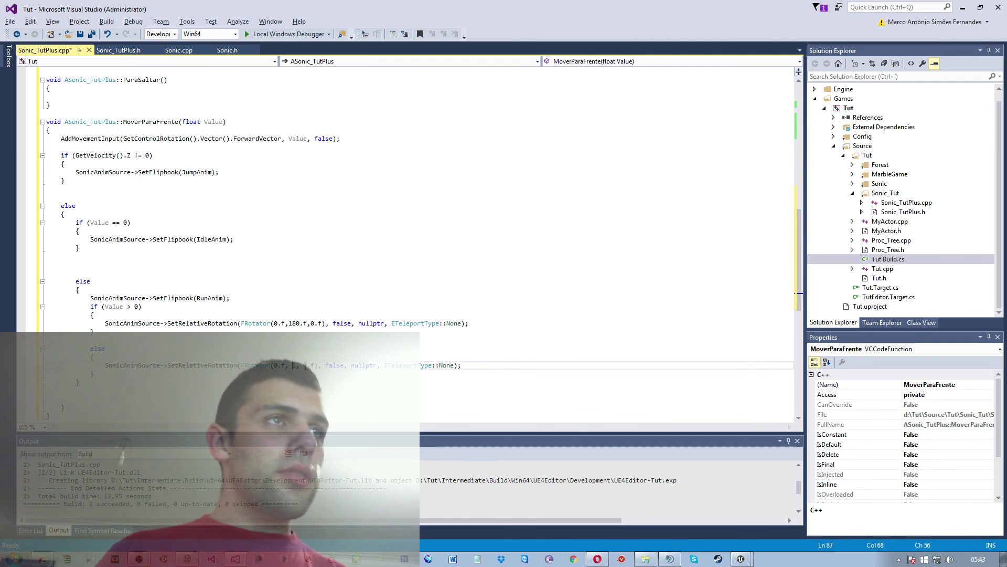
key(BackSpace)
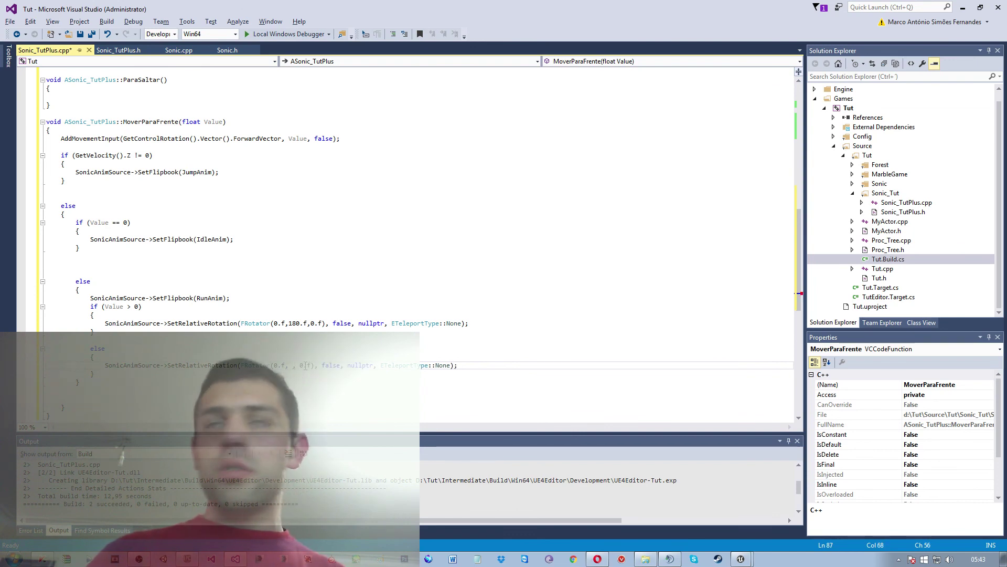
text(0)
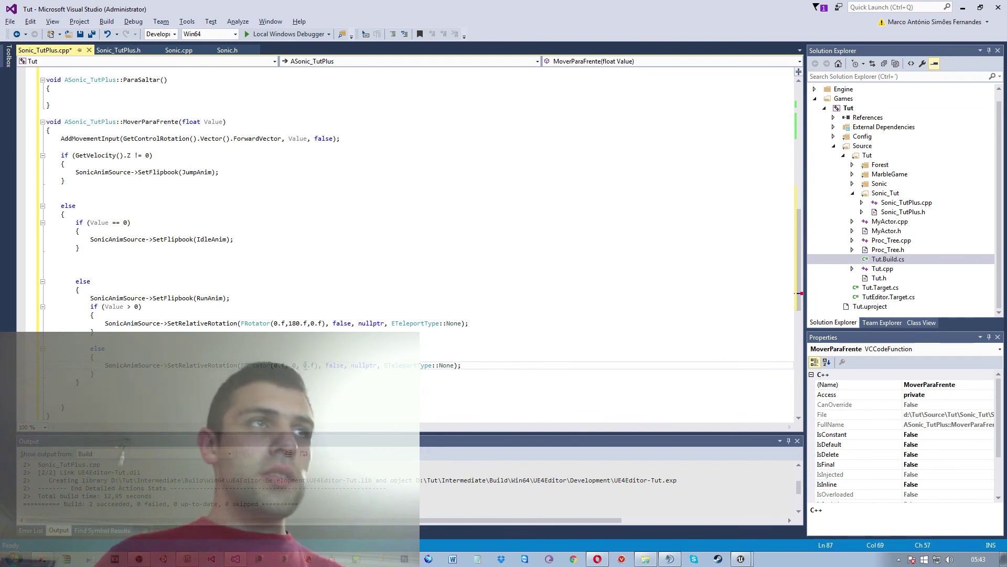
text(.f)
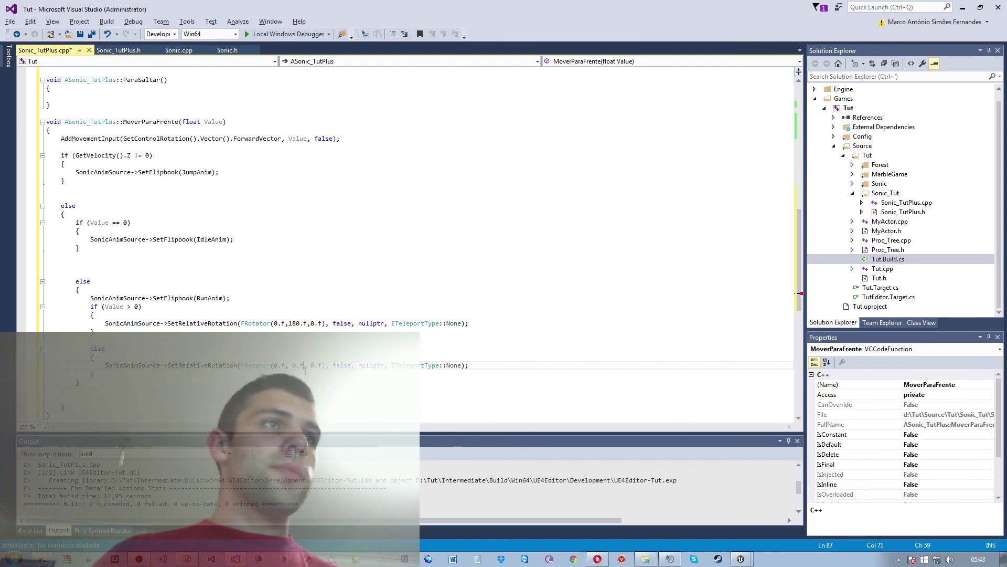
click(368, 376)
scroll(315, 331, down, 2)
scroll(289, 304, up, 2)
scroll(261, 284, down, 2)
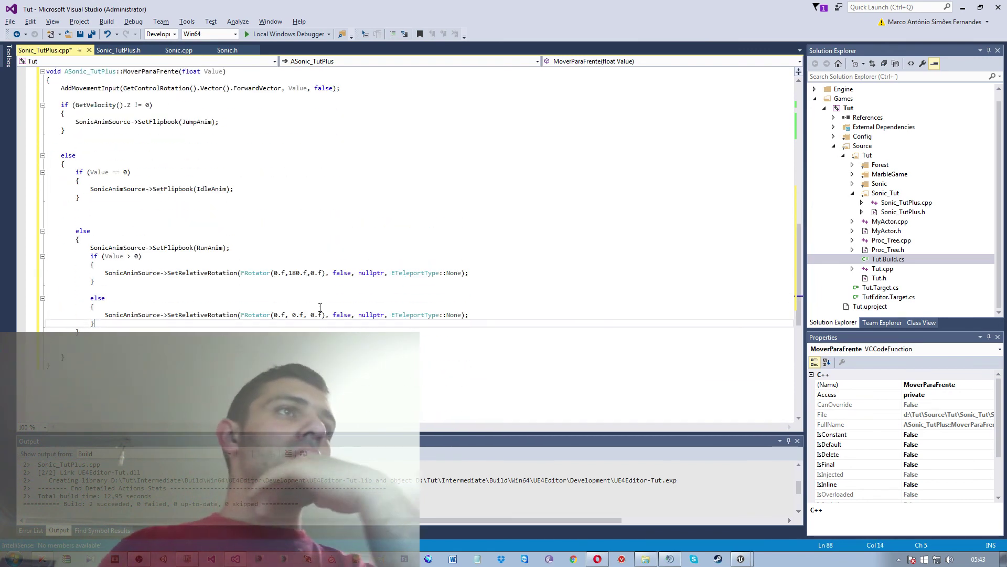
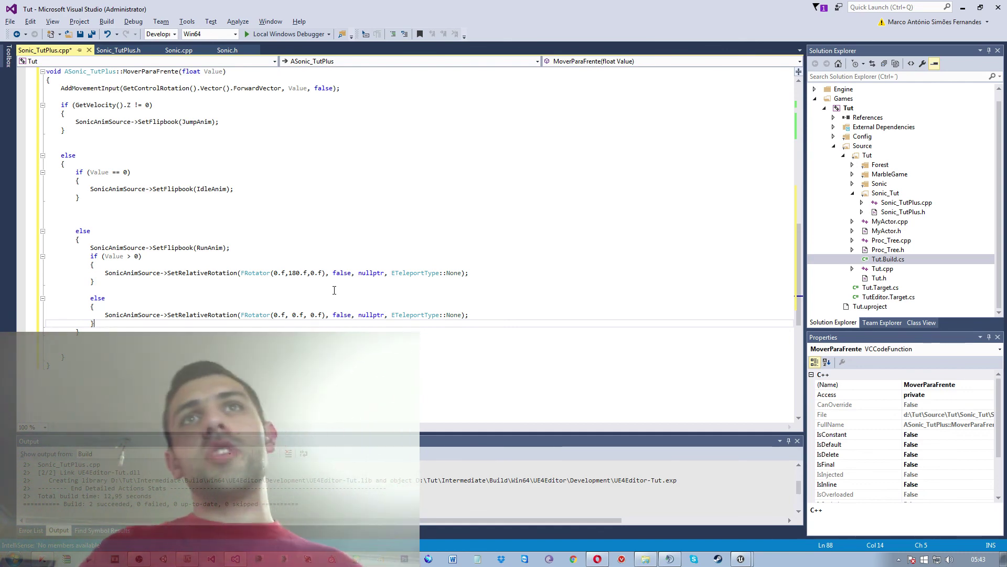
- Review the MoverParaFrente code in Sonic_TutPlus.cpp, then bring the Unreal Editor back to the front
scroll(333, 287, down, 2)
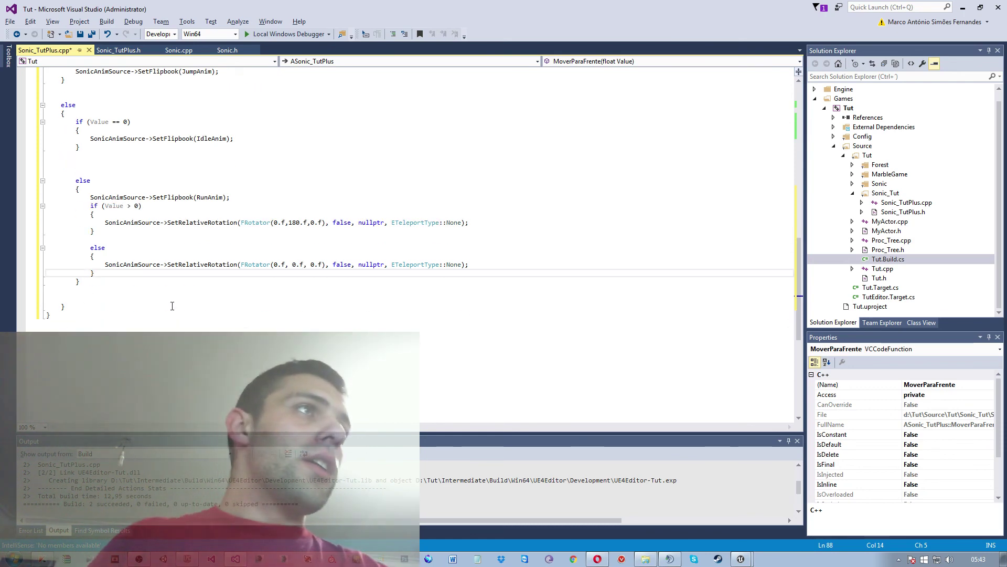
scroll(172, 305, up, 3)
scroll(172, 305, down, 1)
scroll(172, 306, down, 2)
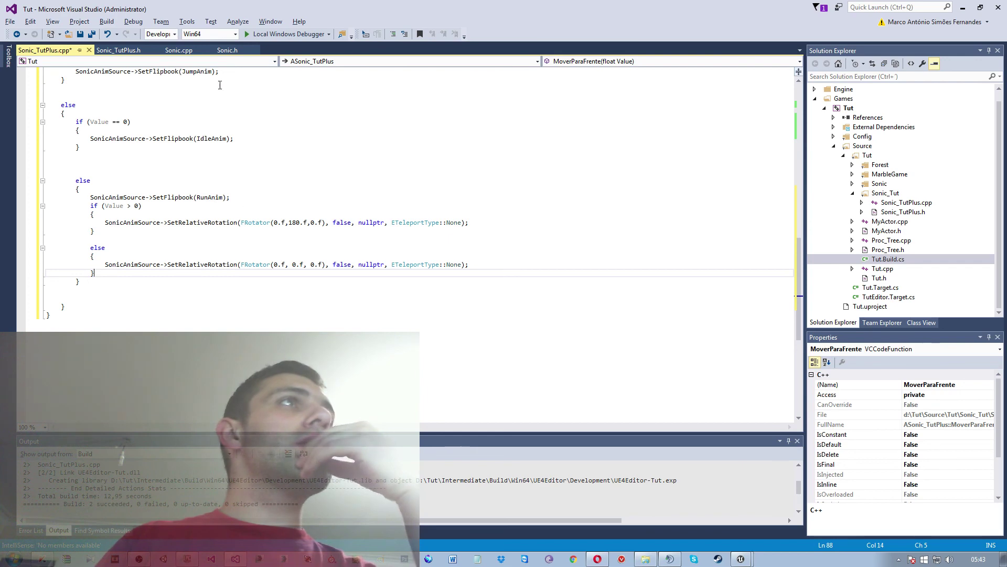
click(748, 560)
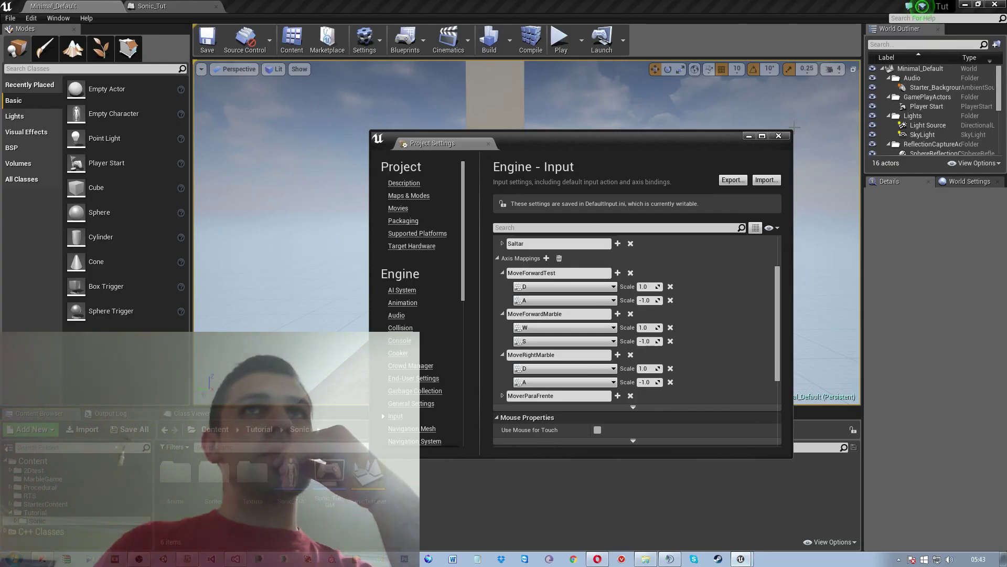
- Close Project Settings and load the SonicTutLevel map
click(778, 136)
click(533, 41)
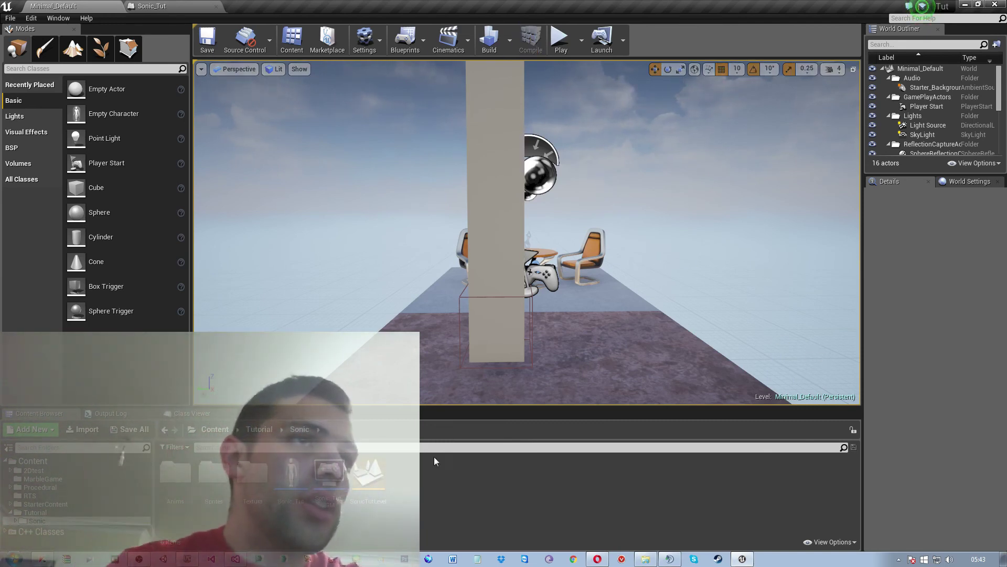
double_click(379, 468)
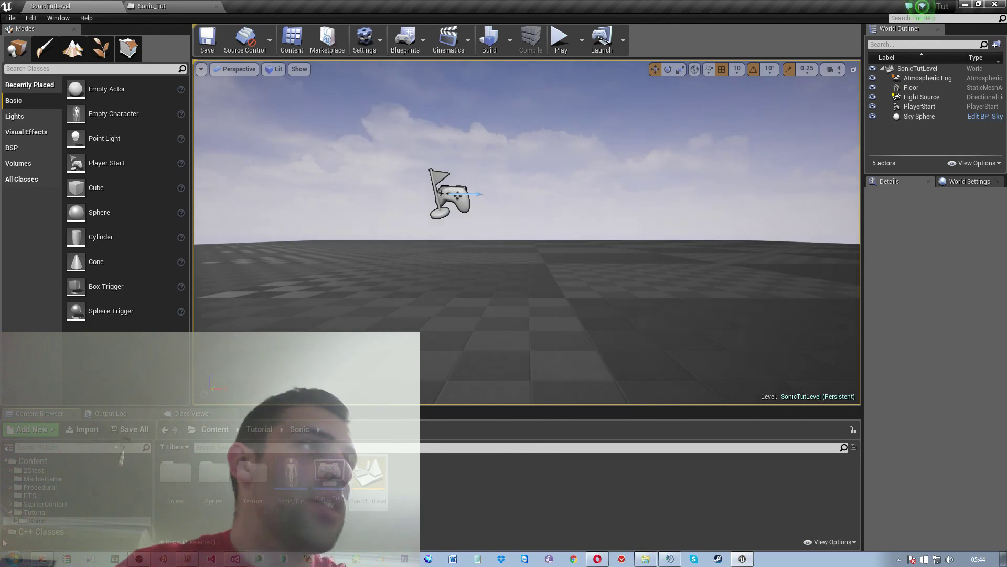
- Browse the Content Browser to the C++ Classes/Tut/Sonic_Tut folder
click(36, 532)
double_click(183, 473)
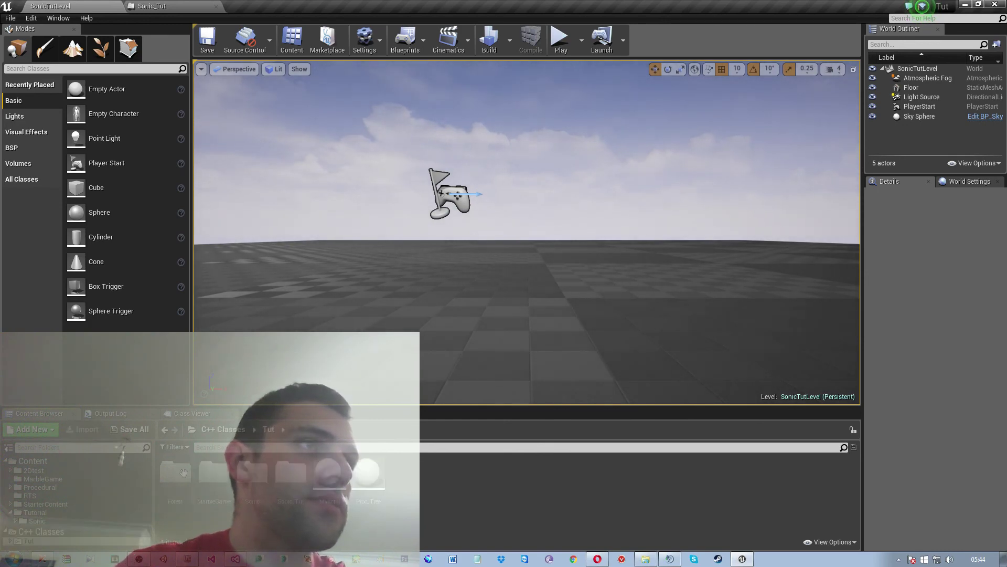
double_click(287, 475)
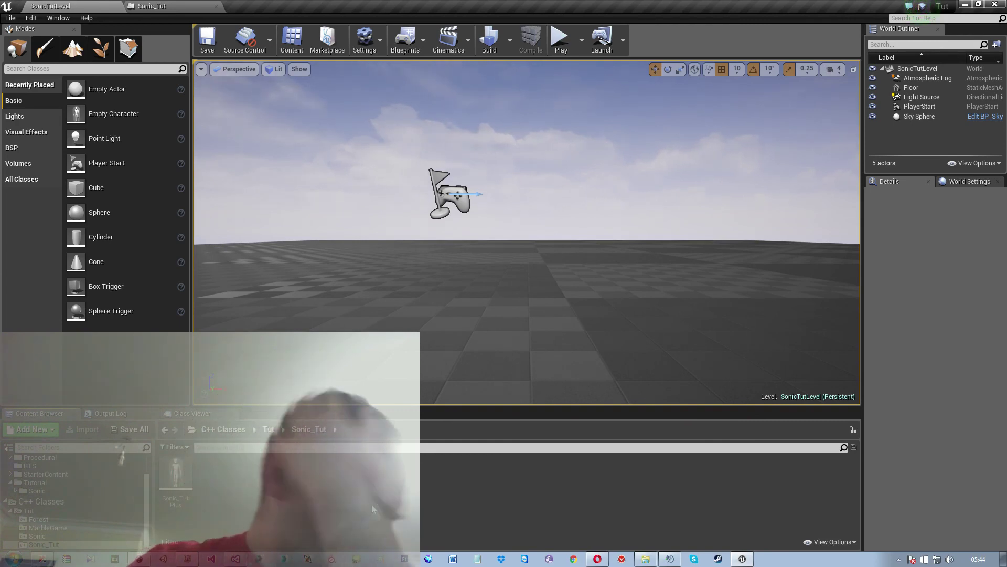
- Start a new Blueprint class based on Sonic_TutPlus from its context menu
right_click(177, 474)
key(Escape)
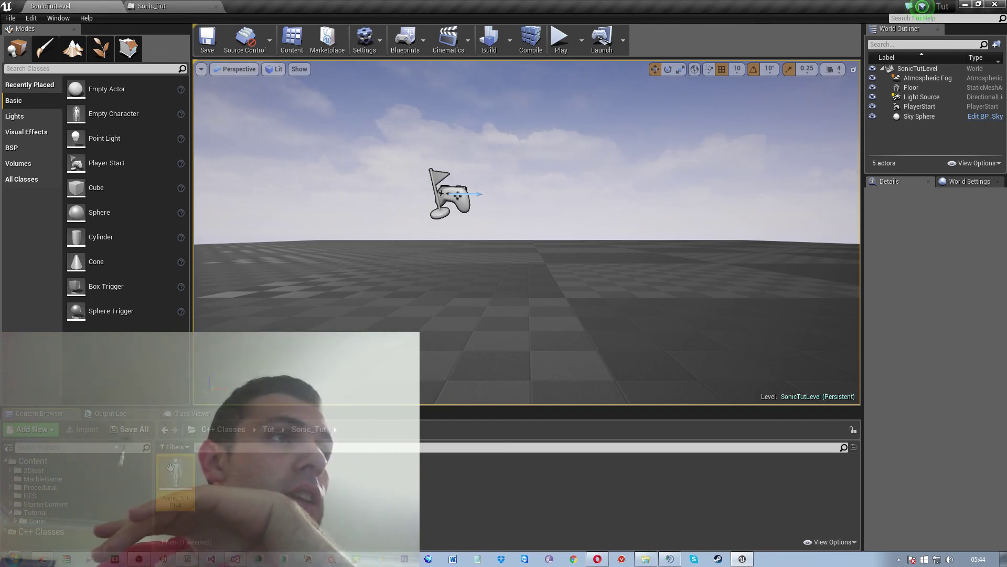
right_click(177, 474)
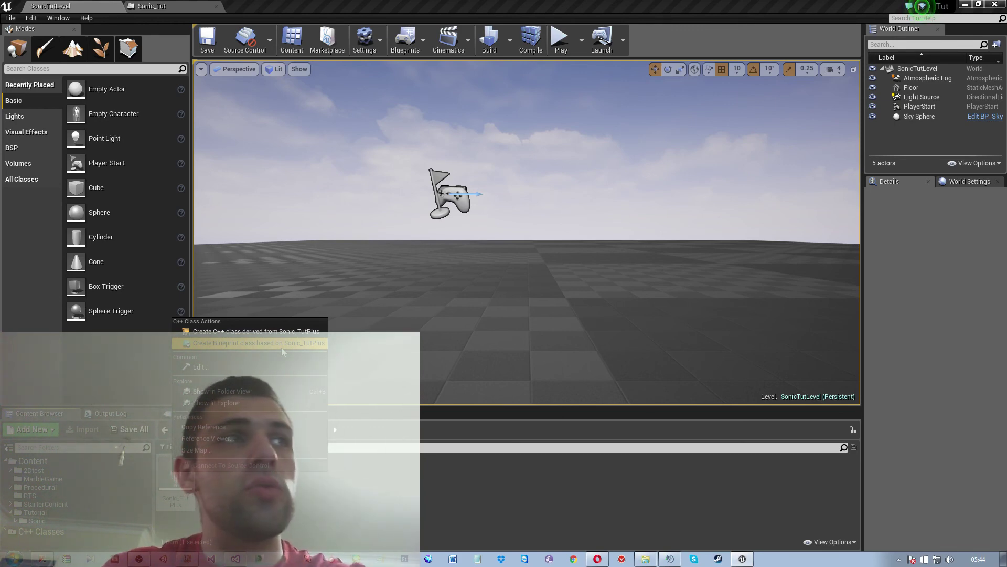
click(282, 346)
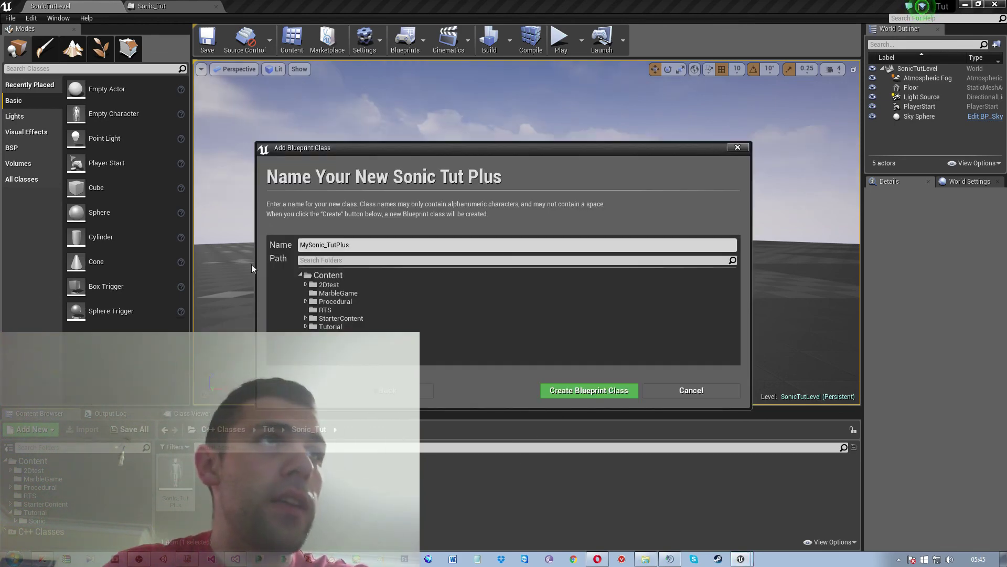
- Save it in Tutorial/Sonic, named BPSonic_TutPlus, and create the Blueprint
click(331, 327)
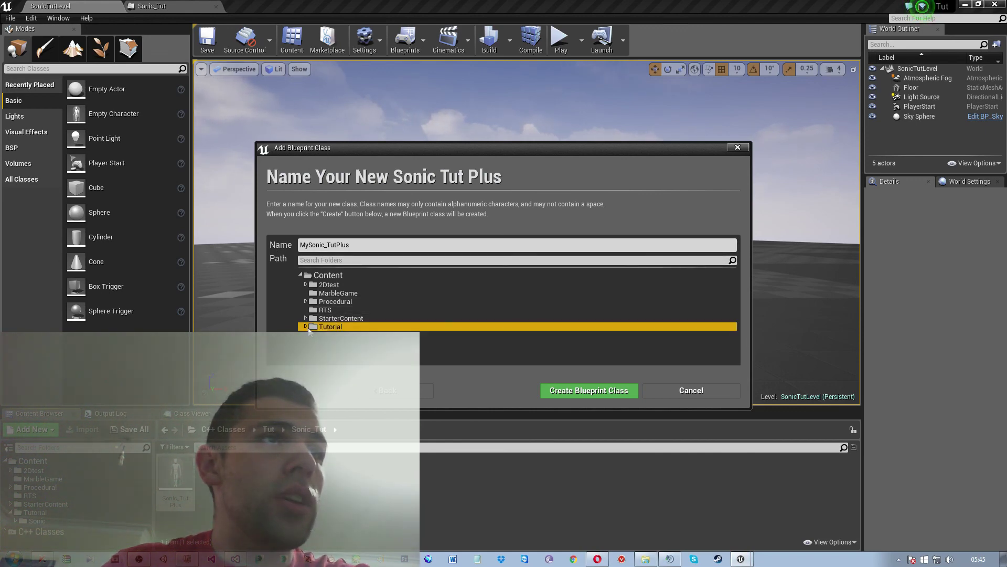
click(306, 327)
click(325, 335)
click(440, 245)
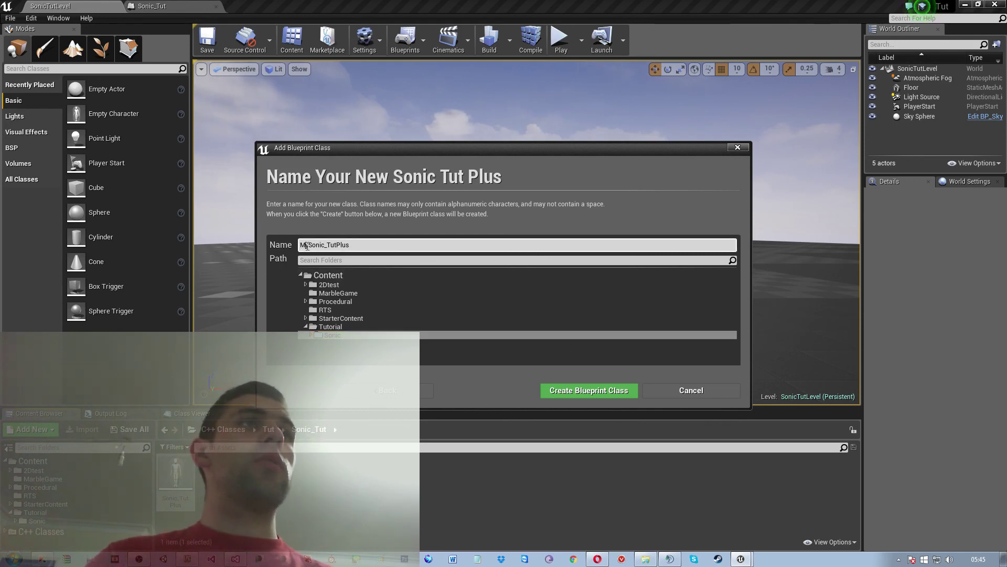
key(BackSpace)
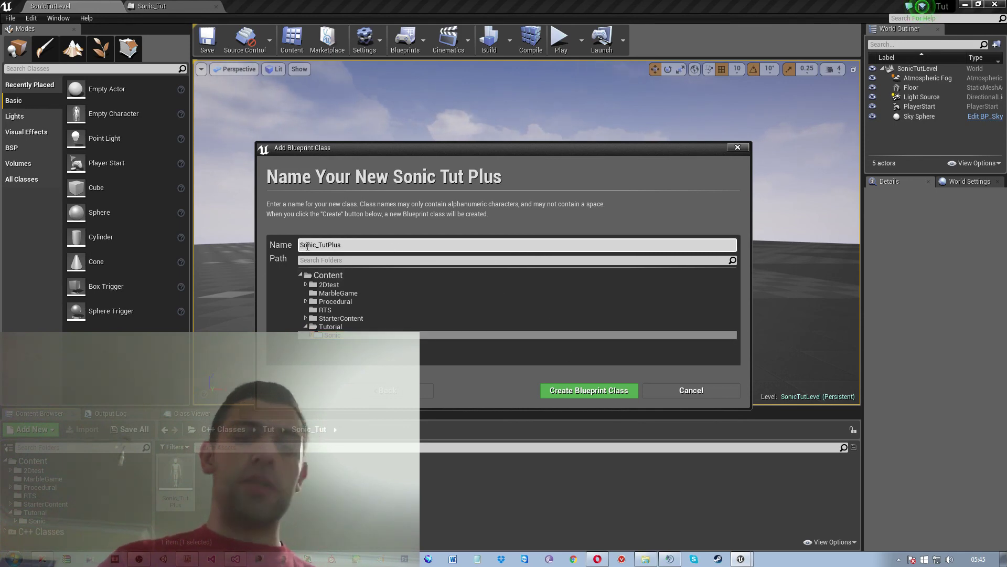
text(BP)
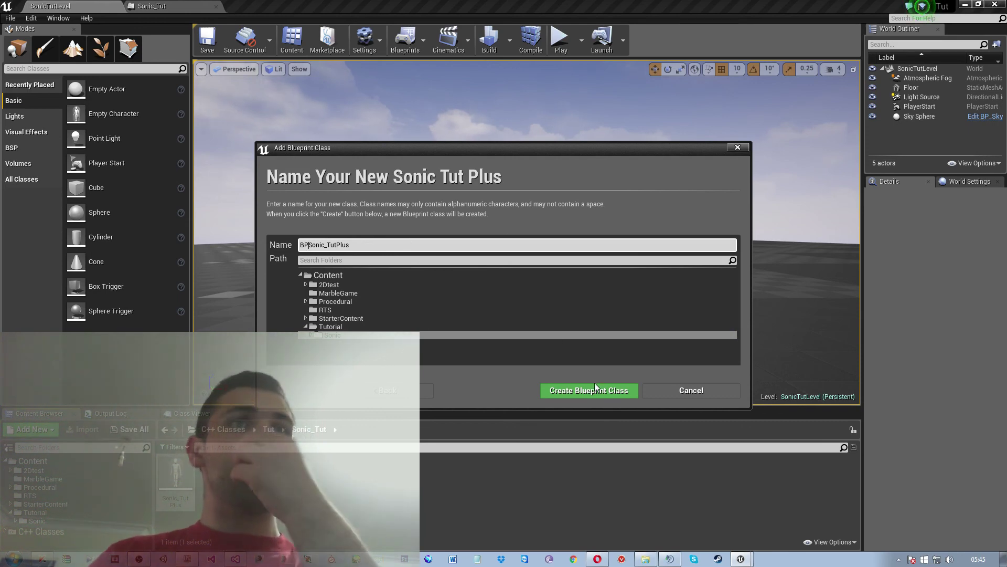
click(590, 389)
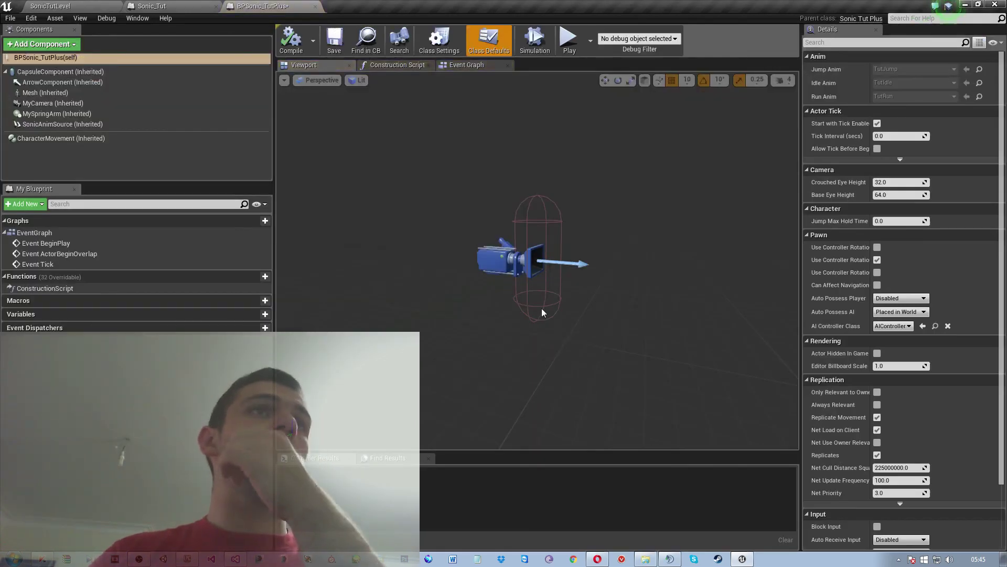
- Inspect the SonicAnimSource and MySpringArm components in the new Blueprint
click(54, 124)
click(54, 114)
click(65, 124)
click(65, 114)
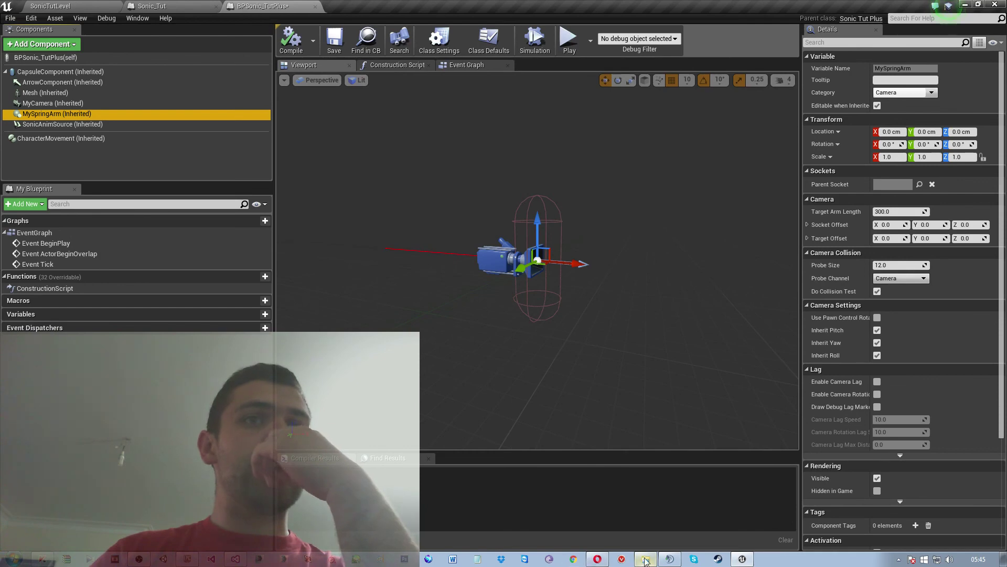
- In the constructor, change MyCamera->AttachTo(RootComponent) to AttachTo(MySpringArm), then return to Unreal
click(272, 554)
scroll(238, 268, up, 3)
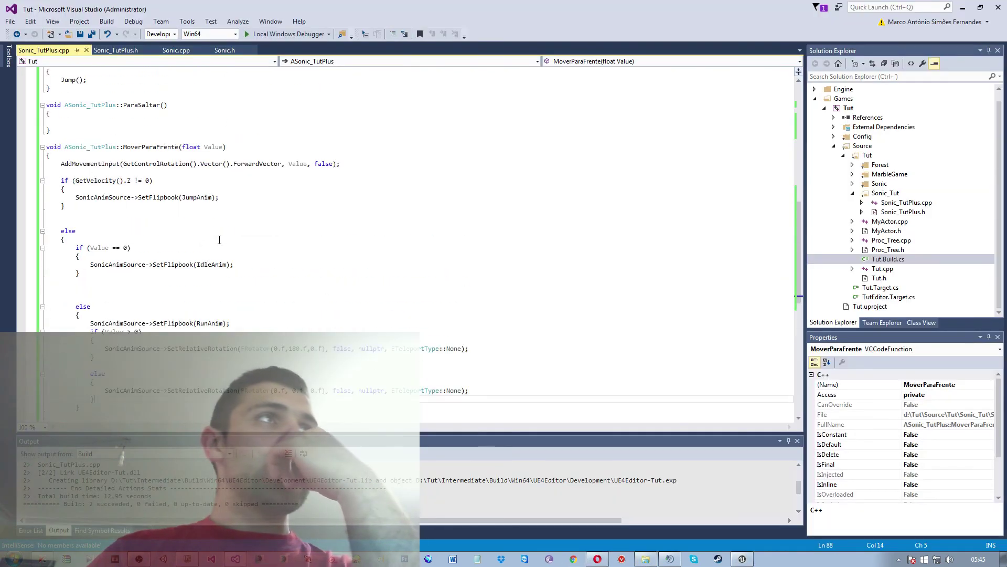
scroll(238, 268, up, 3)
scroll(238, 267, up, 4)
scroll(236, 272, up, 4)
scroll(234, 278, down, 4)
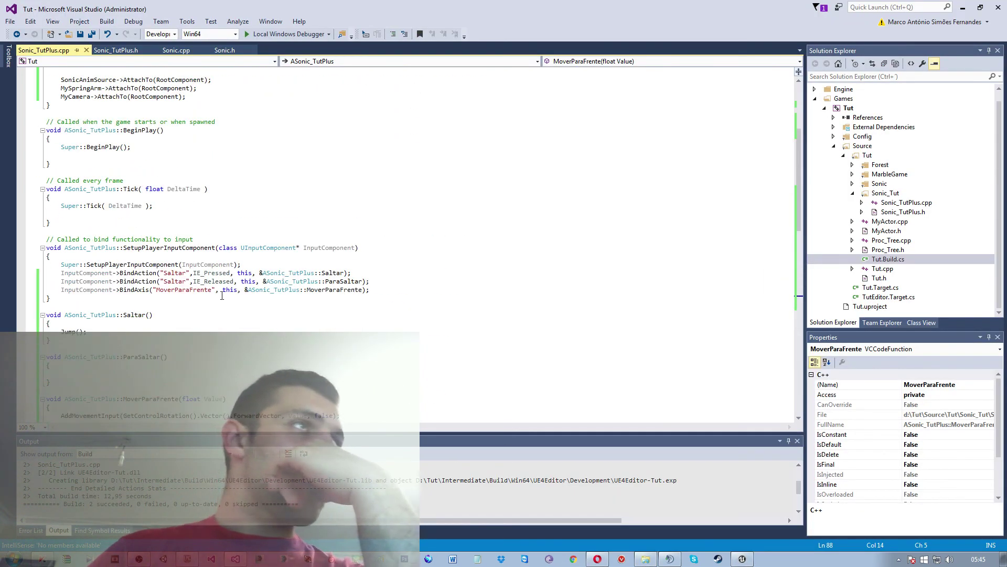
scroll(228, 290, up, 7)
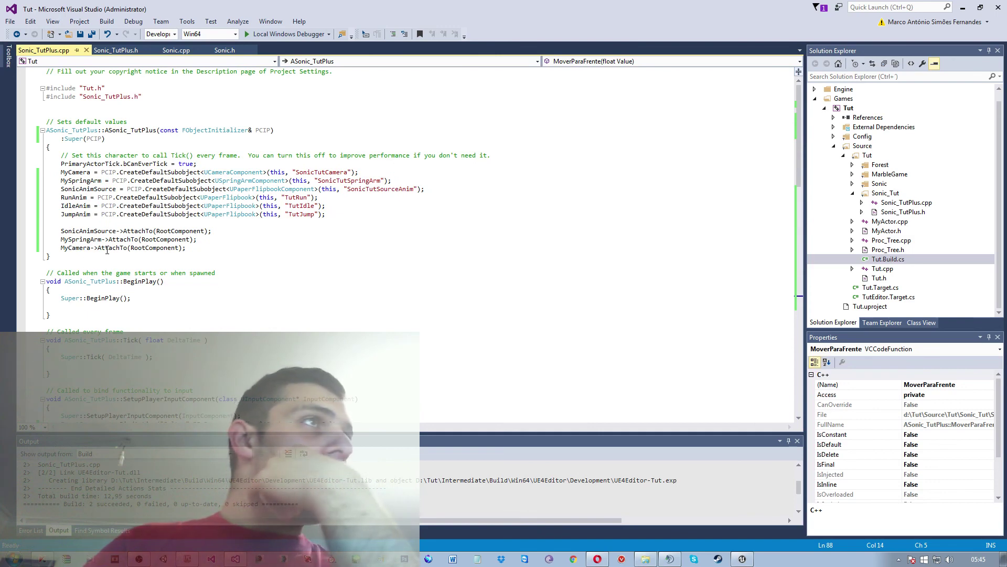
click(178, 249)
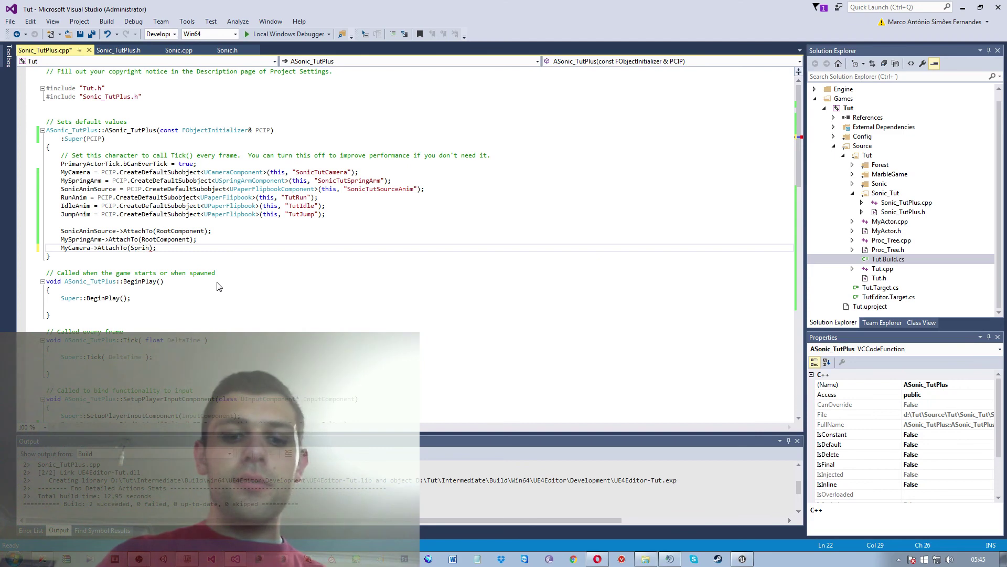
text(gArm)
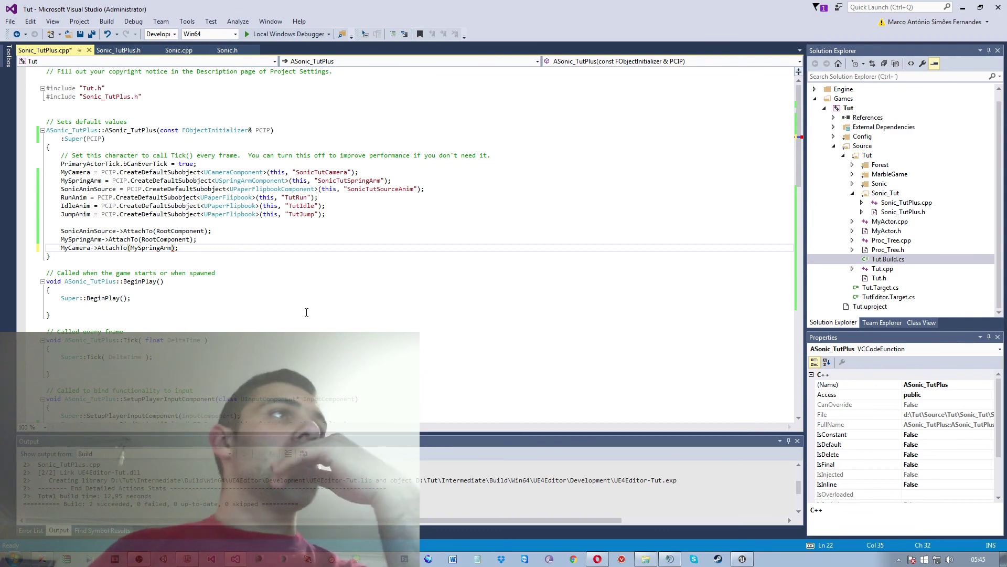
click(741, 559)
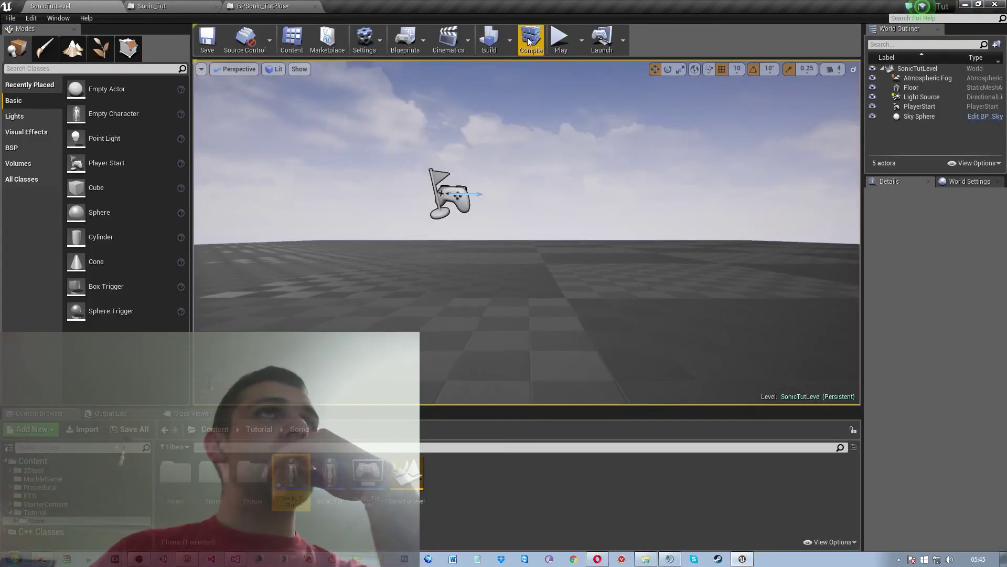
- Recompile the game code, check the compile log, and save the BPSonic_TutPlus Blueprint
click(528, 42)
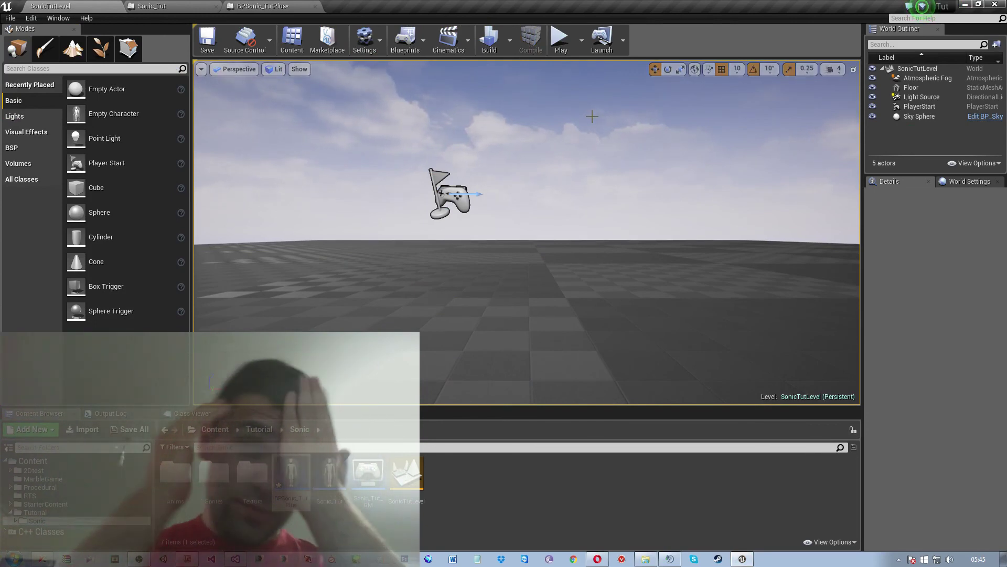
click(126, 414)
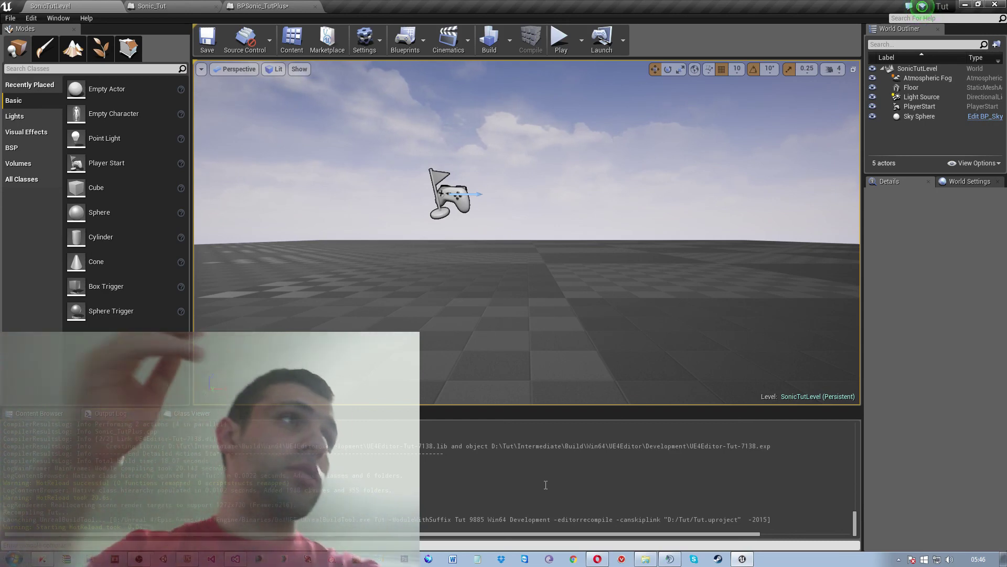
key(ctrl+shift+s)
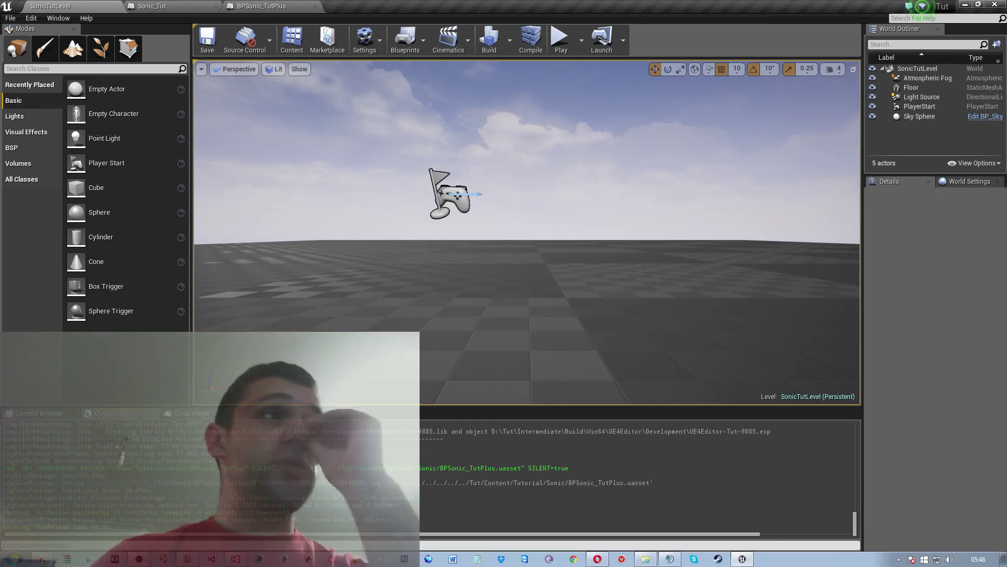
- Check the SonicAnimSource sprite component in BPSonic_TutPlus, then close the Unreal Editor
click(58, 419)
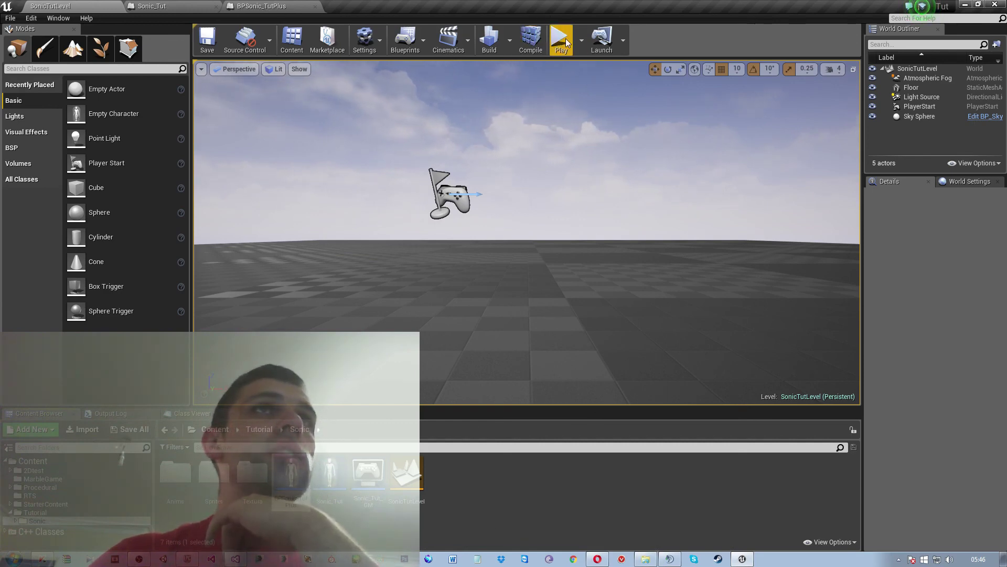
click(260, 7)
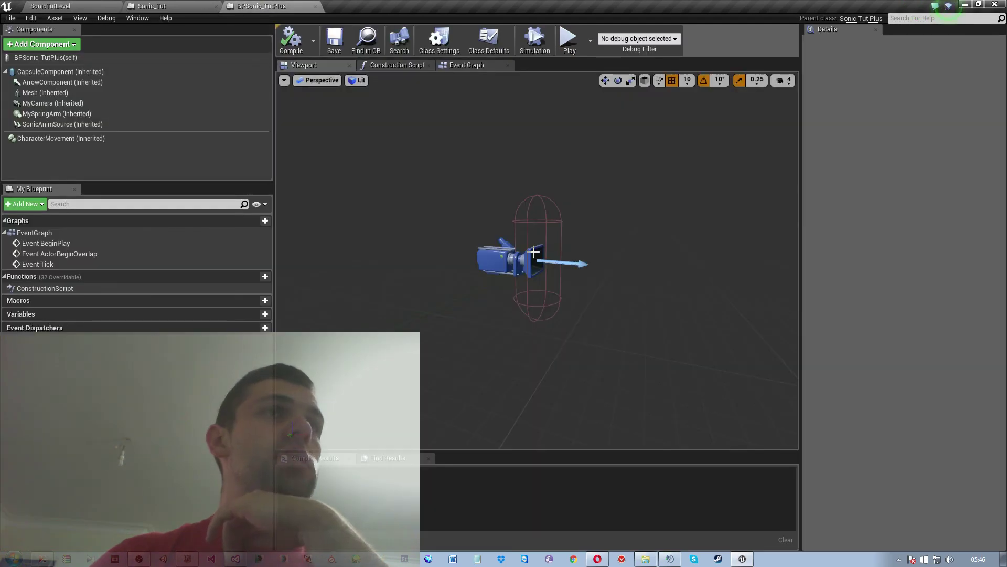
click(62, 126)
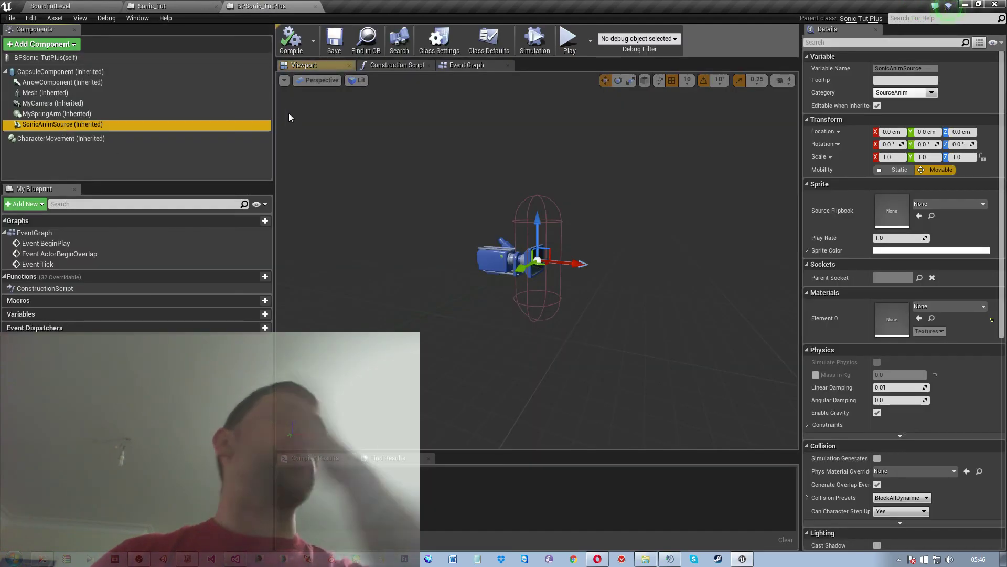
click(995, 8)
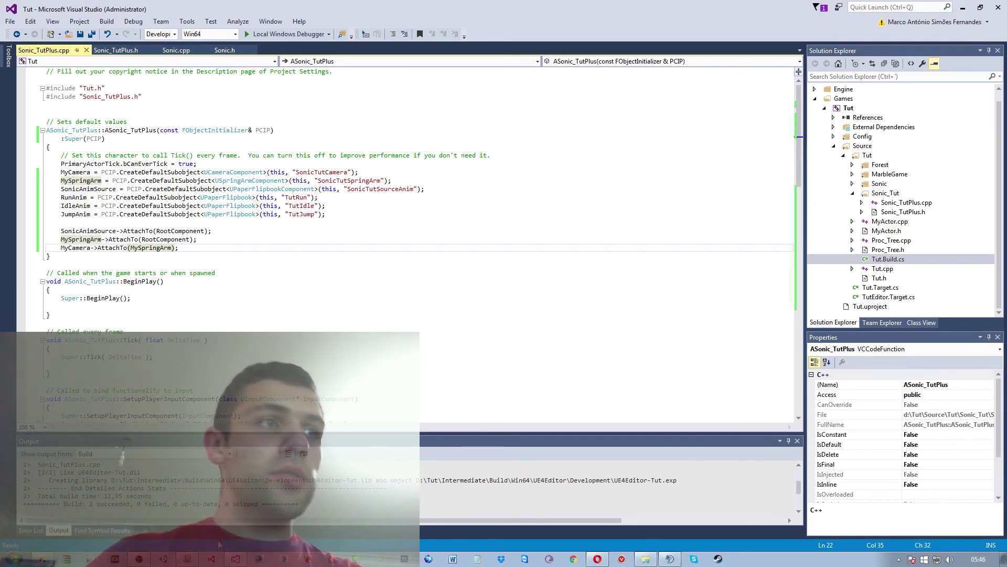
- Relaunch the Tut project from the Epic Games Launcher, load SonicTutLevel, and open BPSonic_TutPlus
click(175, 559)
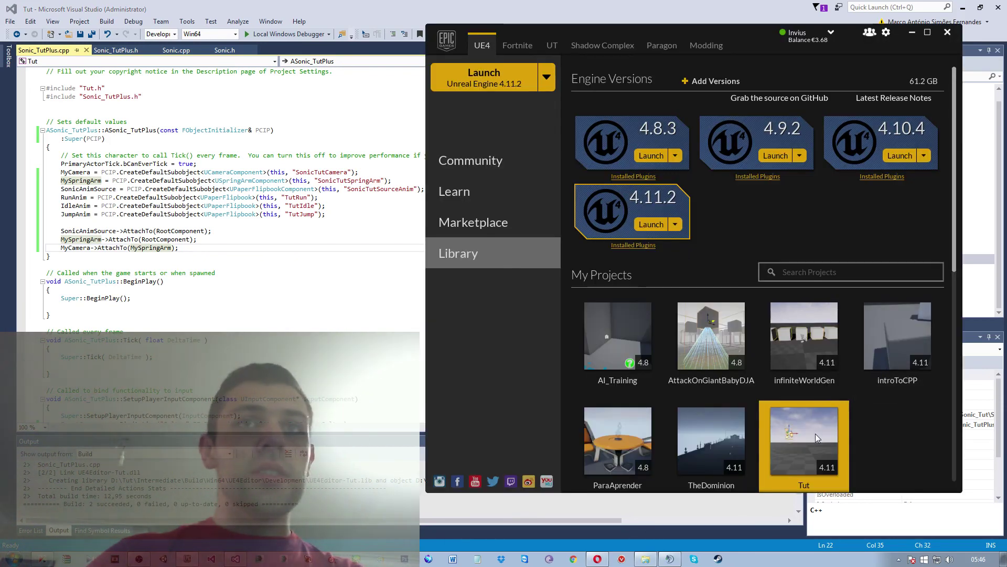
double_click(815, 433)
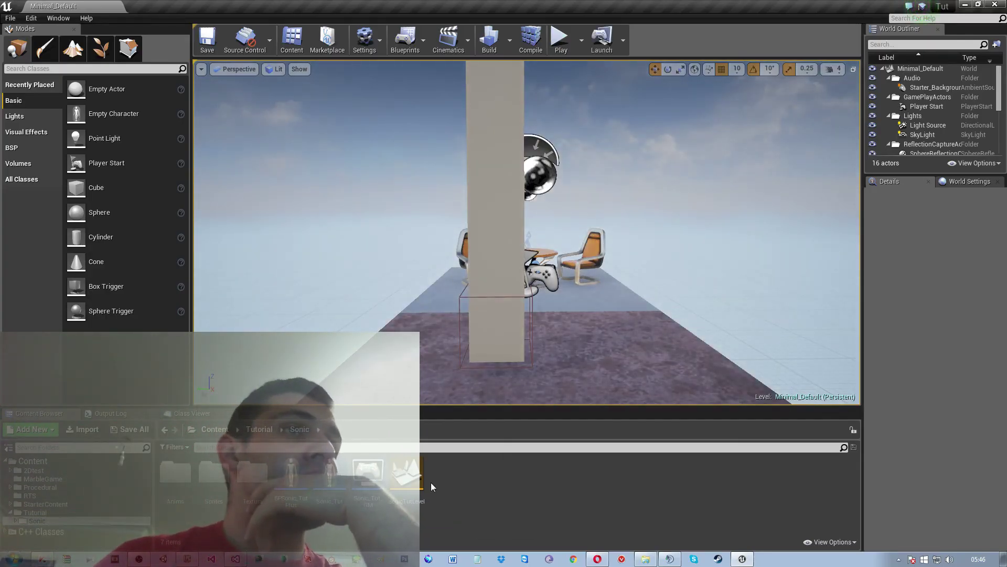
double_click(409, 477)
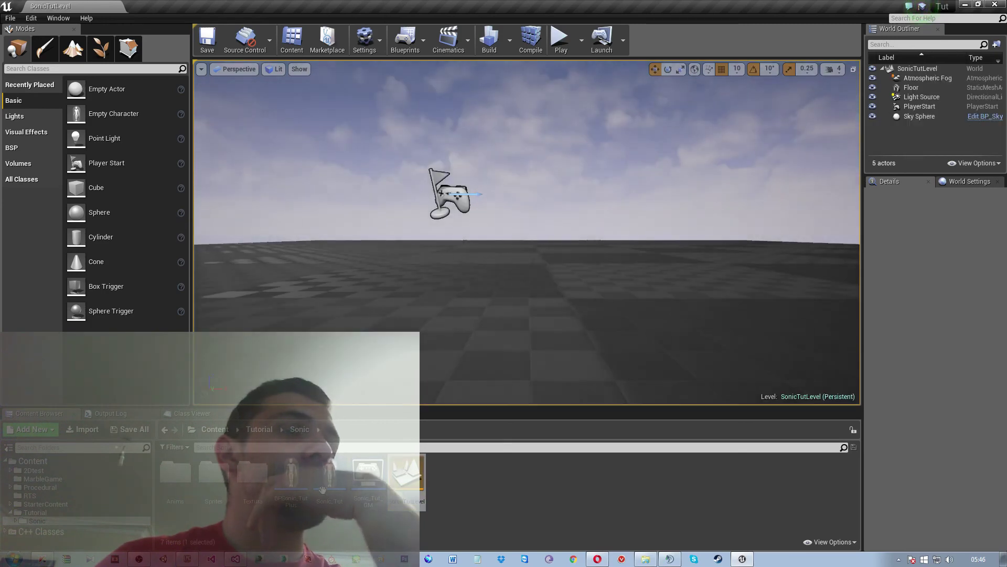
double_click(286, 473)
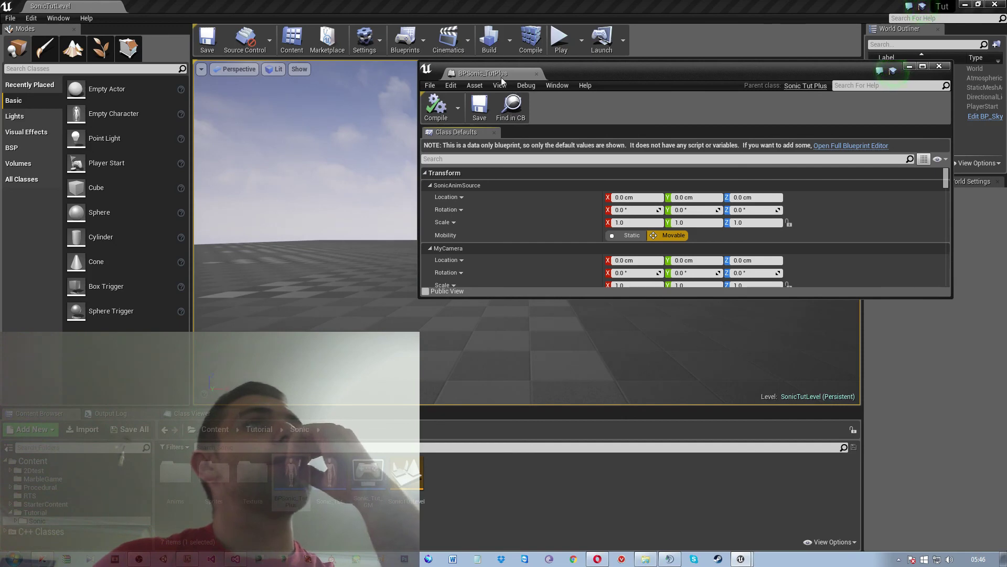
- Dock the full Blueprint editor and set SonicAnimSource's Source Flipbook to Idle
drag(502, 82, 280, 13)
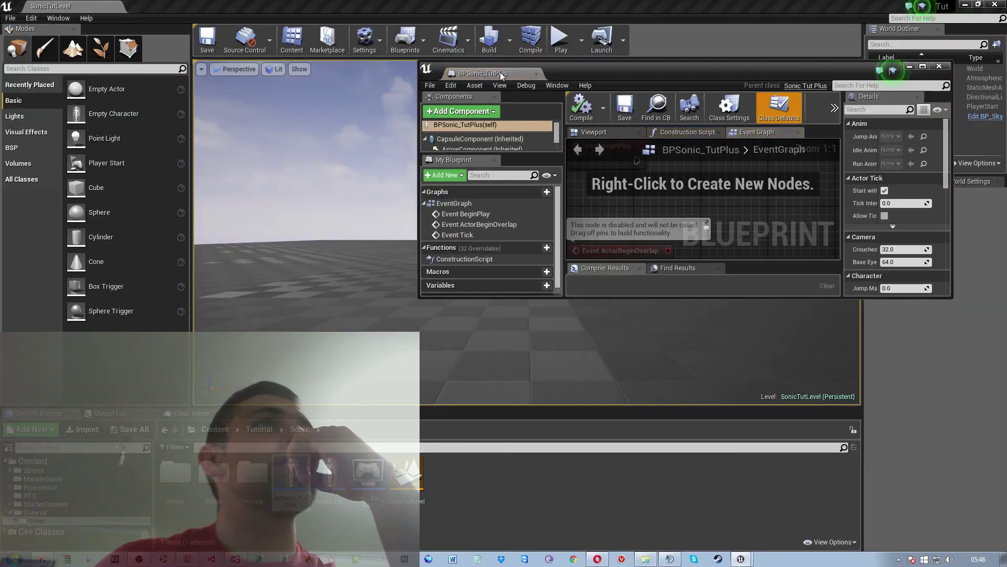
drag(499, 71, 173, 7)
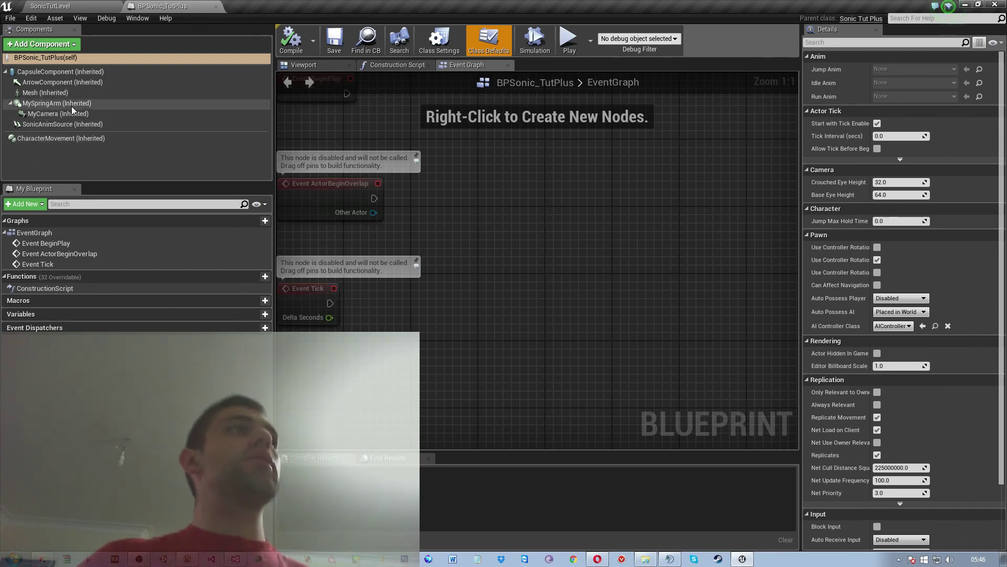
click(61, 124)
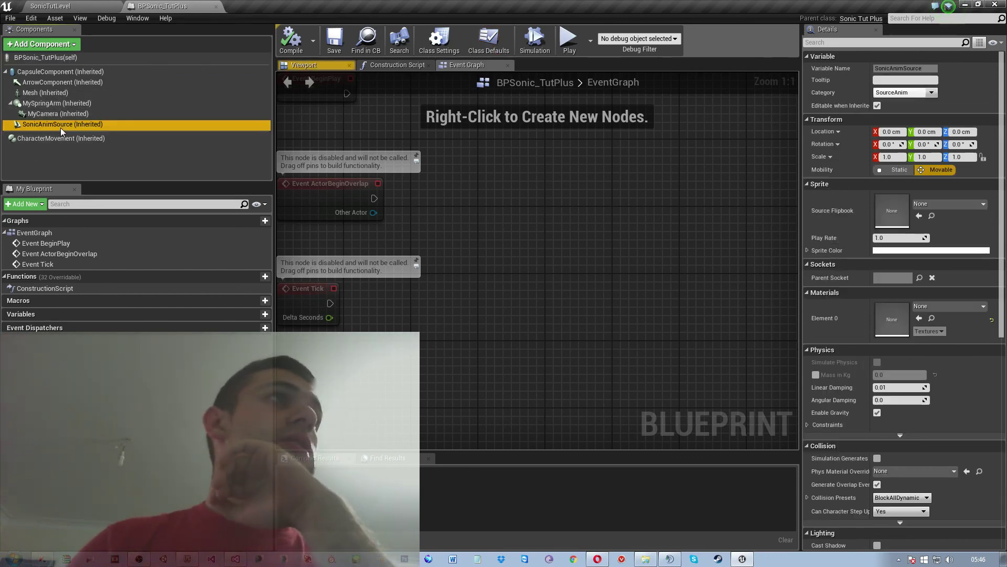
click(956, 206)
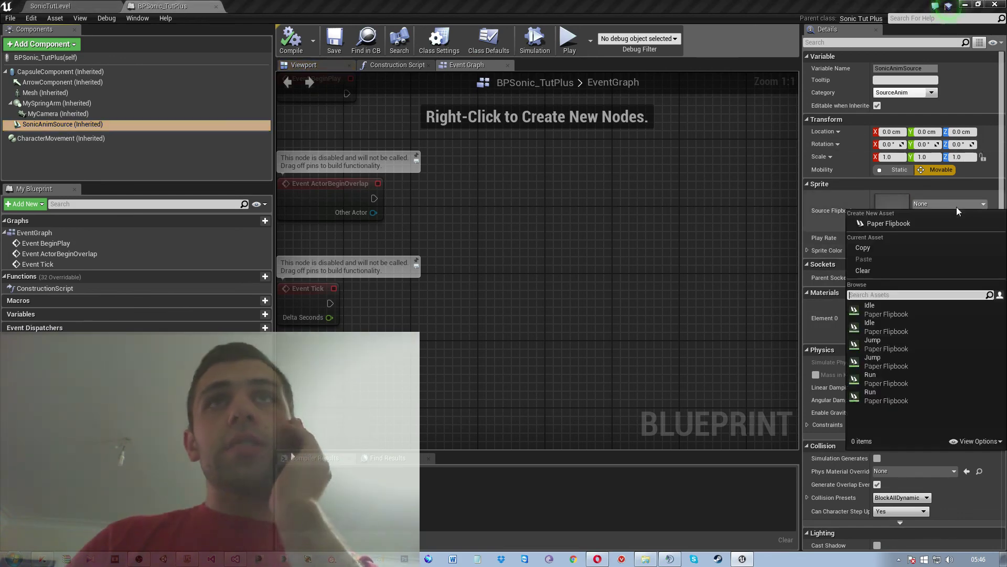
click(870, 310)
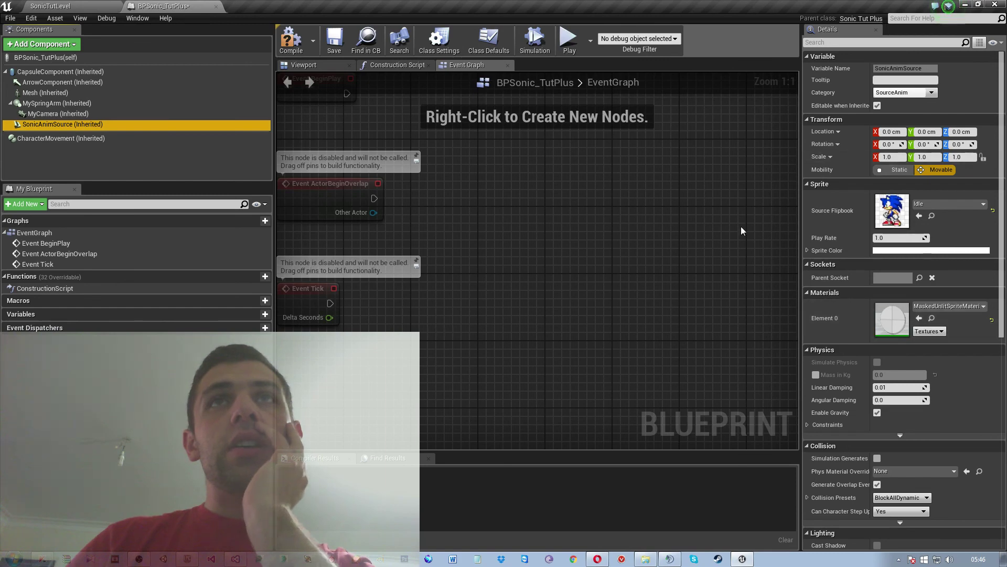
- Shrink the CapsuleComponent's half height tightly around the Sonic sprite and recompile
click(303, 44)
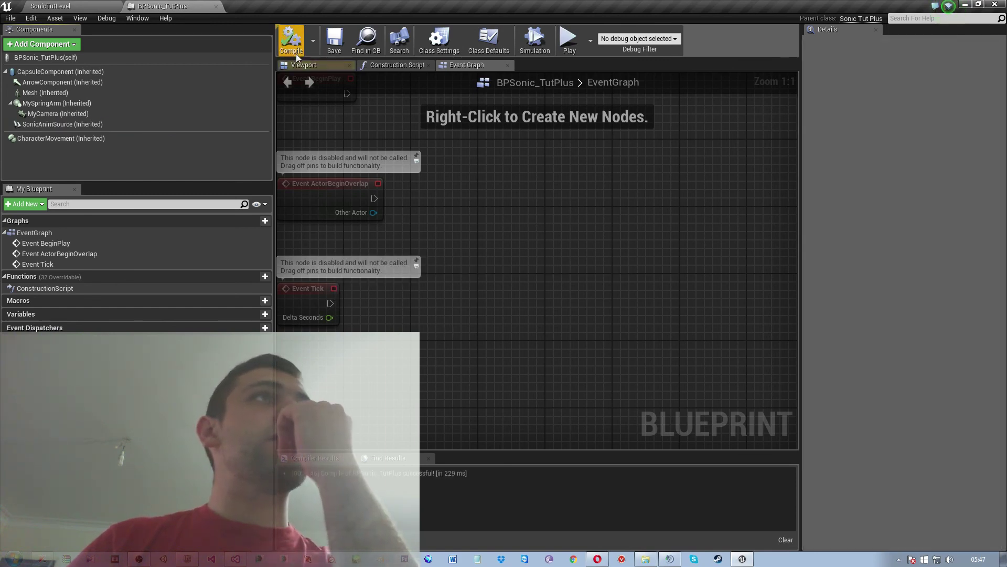
click(307, 64)
scroll(533, 235, down, 5)
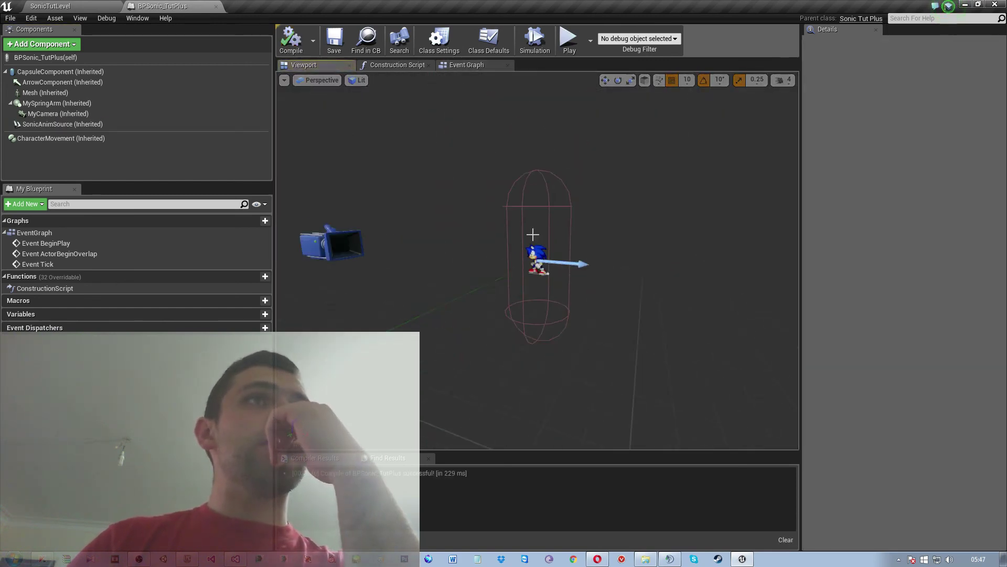
click(31, 71)
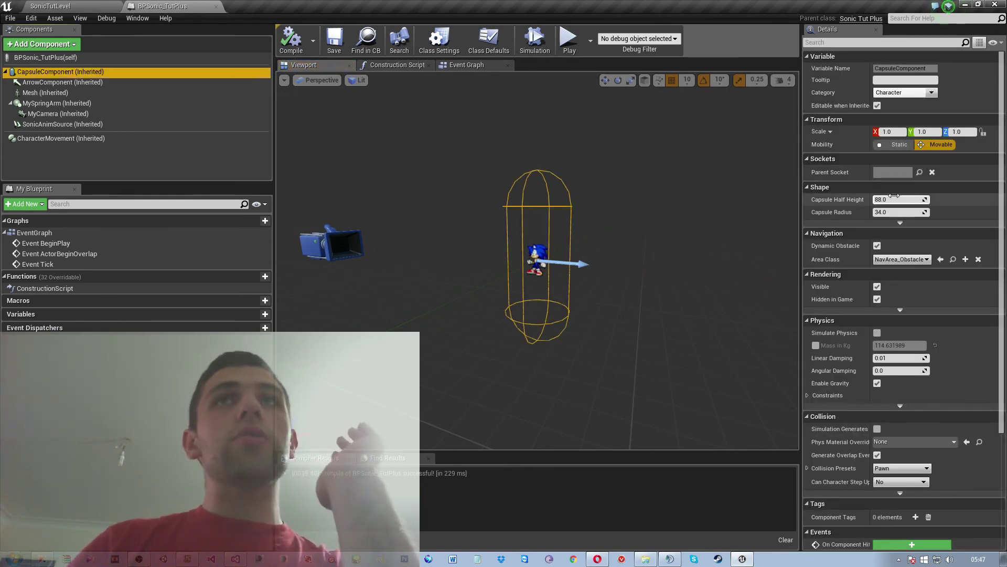
drag(894, 200, 916, 212)
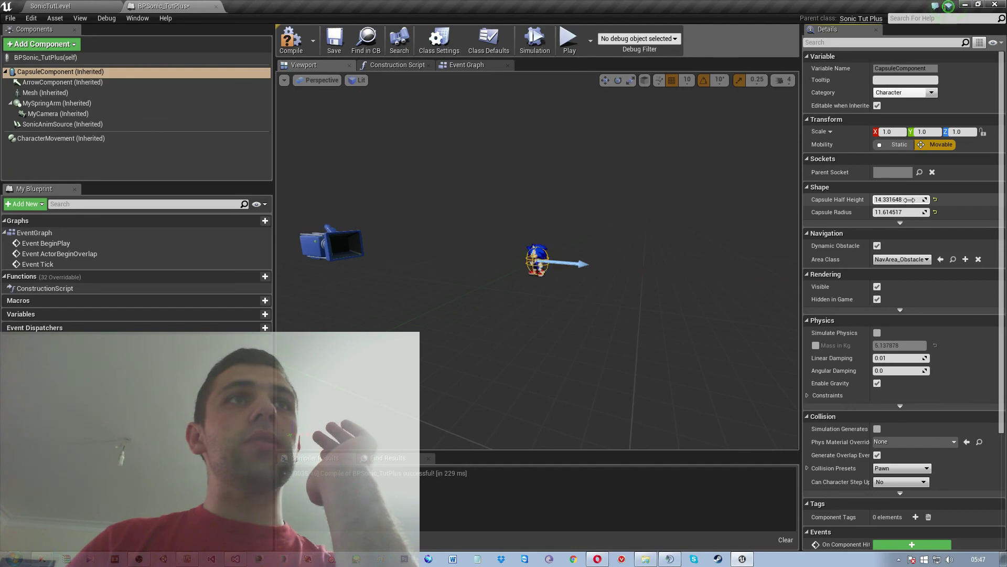
click(292, 38)
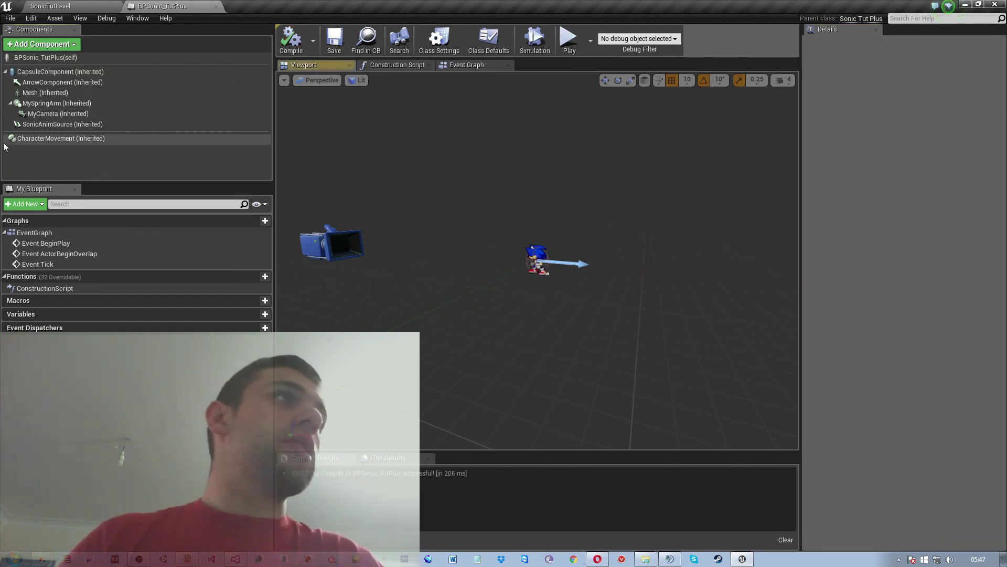
- Review SonicAnimSource and the class defaults, recompile, and switch to Sonic_TutPlus.h in Visual Studio
click(56, 126)
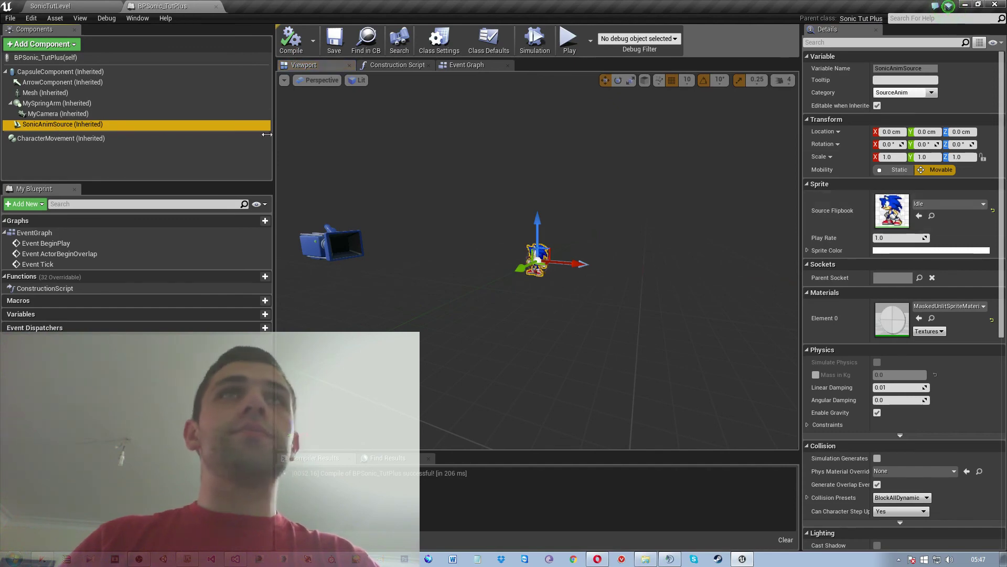
click(53, 58)
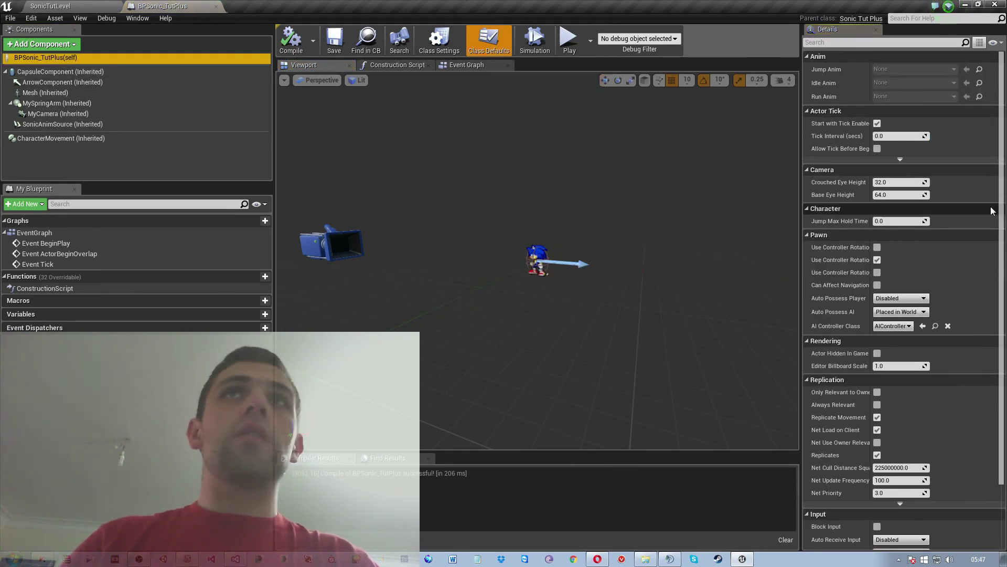
click(838, 68)
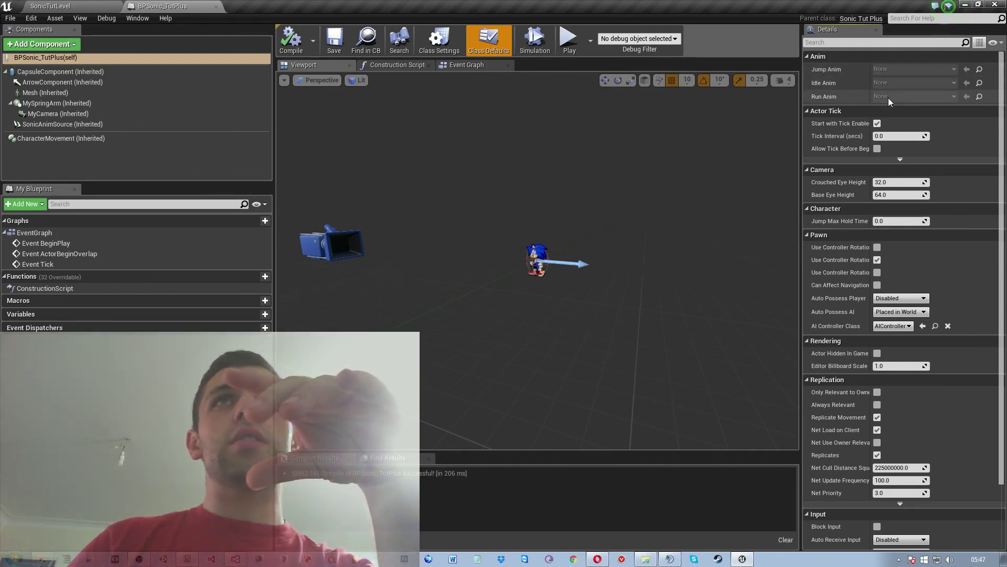
click(293, 39)
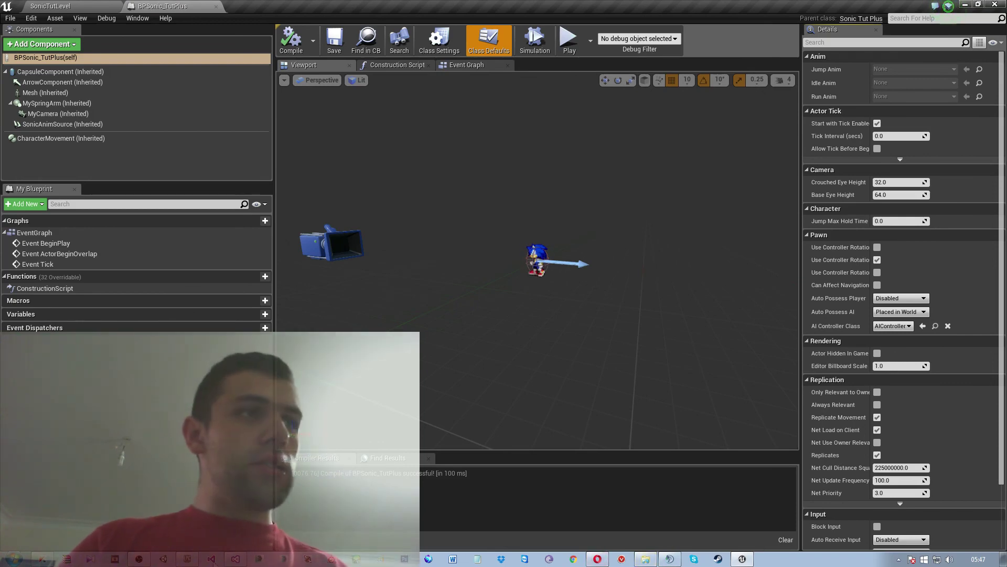
click(211, 558)
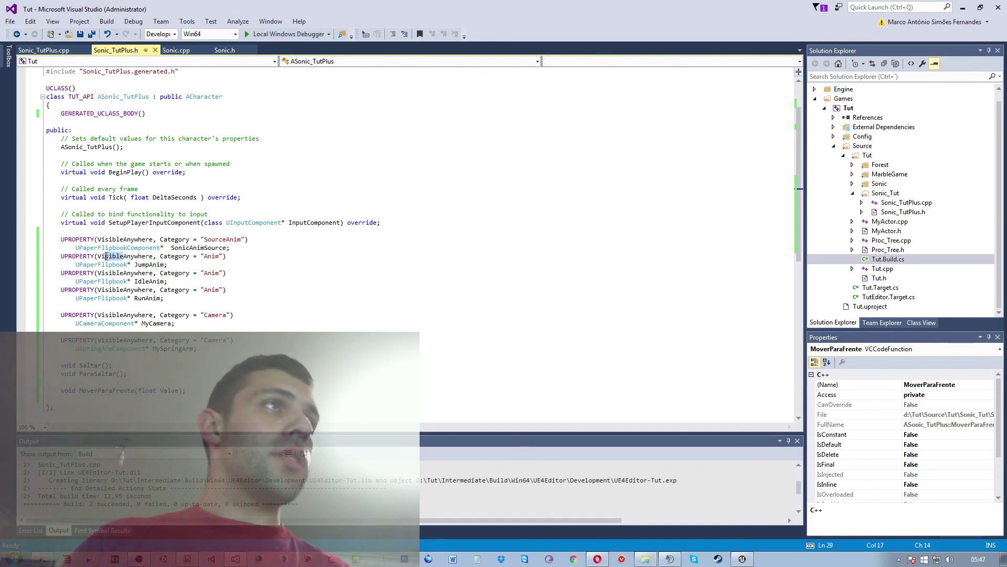
- Change VisibleAnywhere to EditAnywhere on the JumpAnim, IdleAnim and RunAnim properties, then return to Unreal
text(Ed)
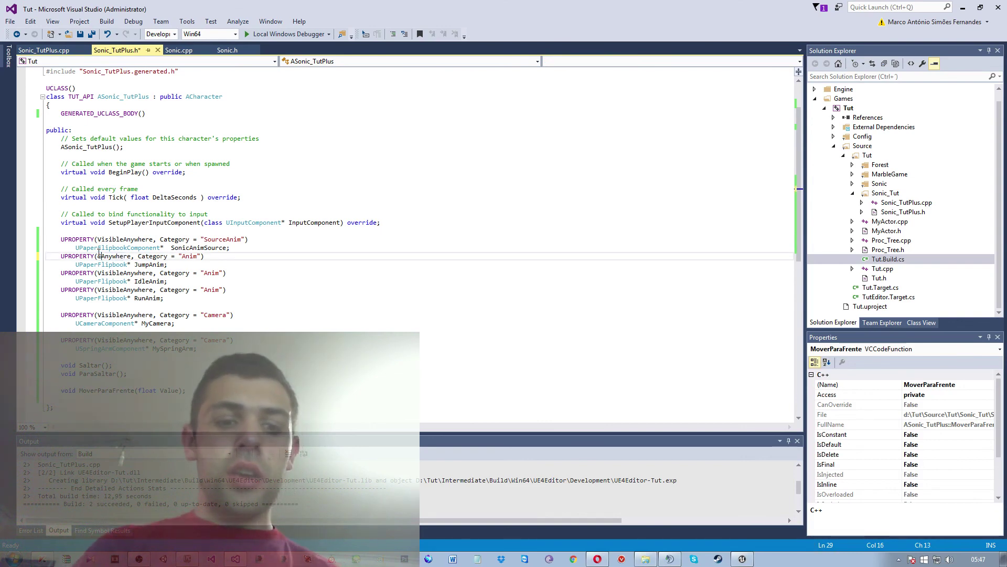
text(it)
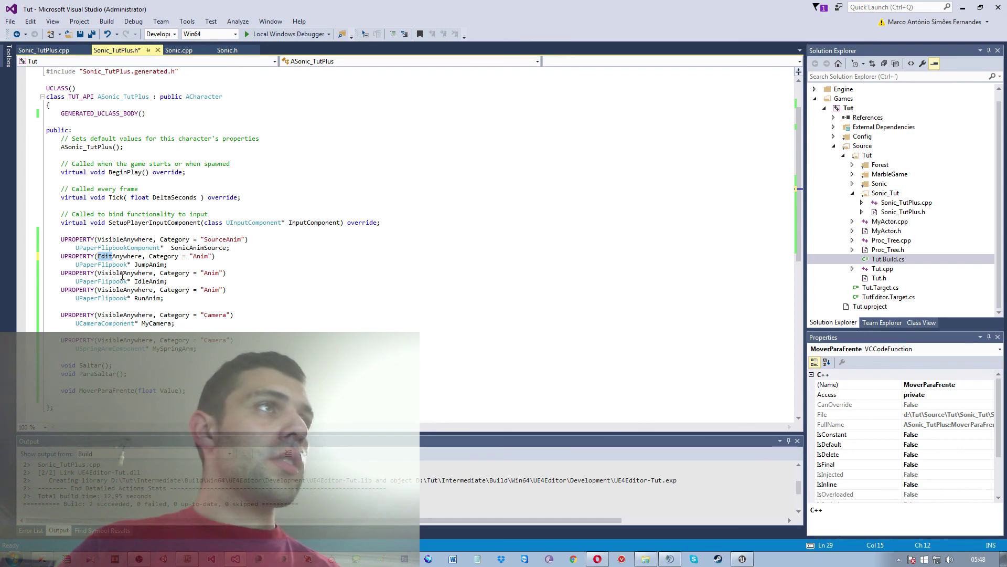
text(Edit)
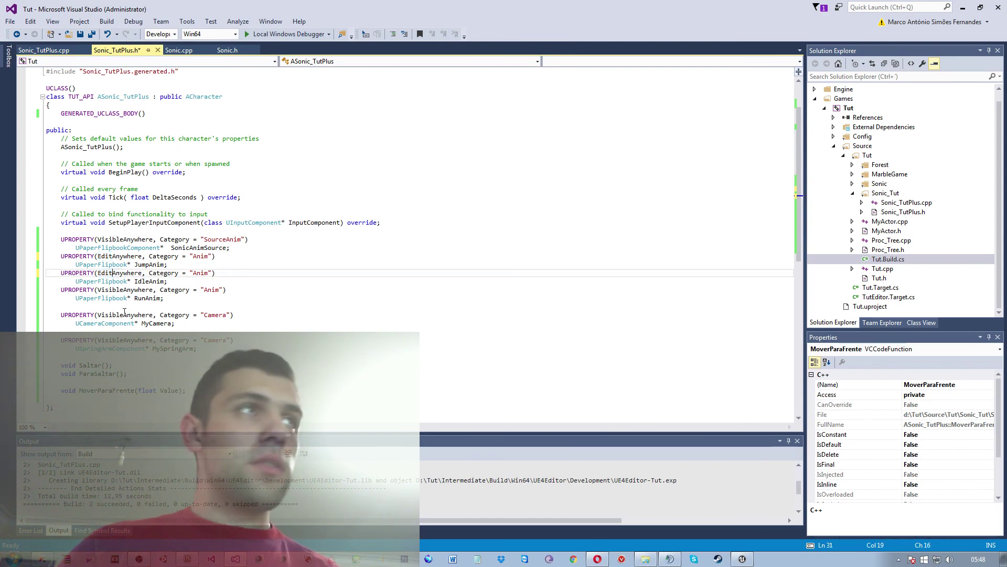
drag(123, 289, 95, 290)
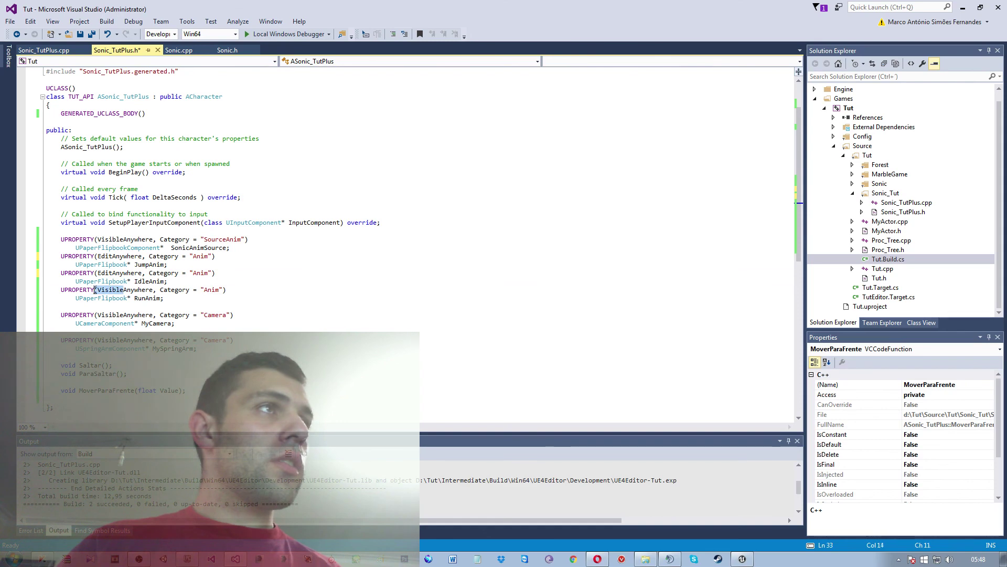
text(Edit)
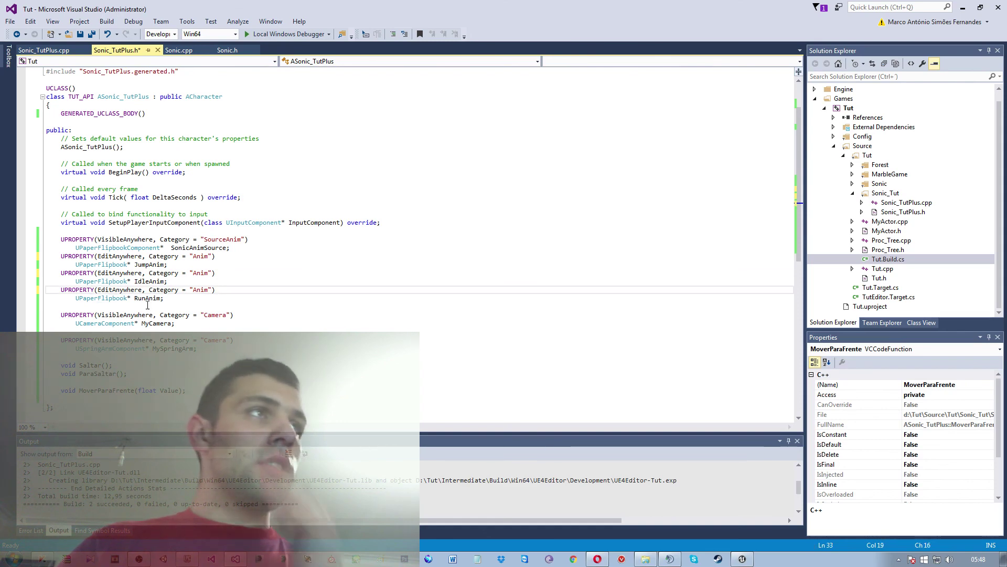
click(742, 559)
- Compile the updated C++ code from the SonicTutLevel editor and reopen BPSonic_TutPlus
click(70, 4)
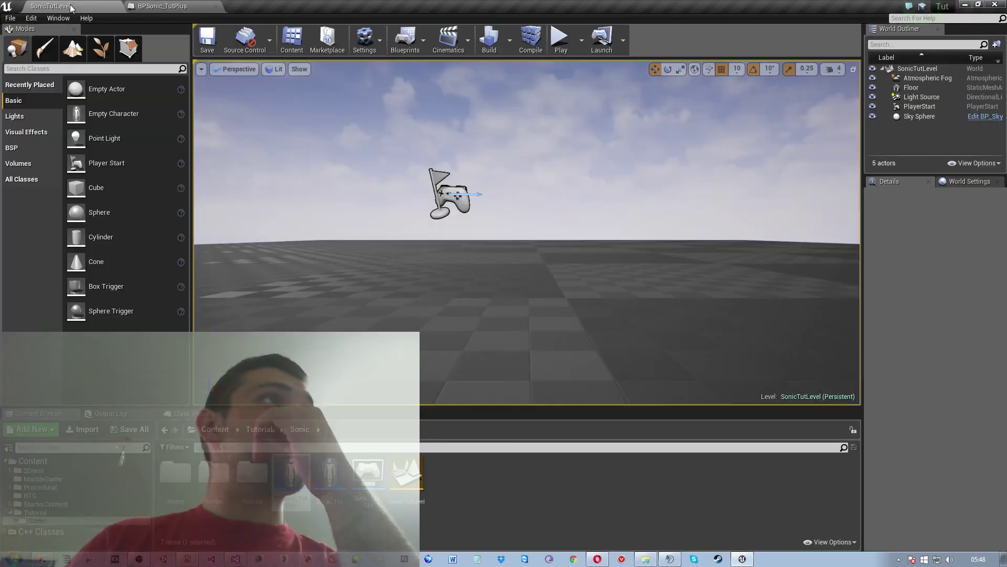
click(531, 48)
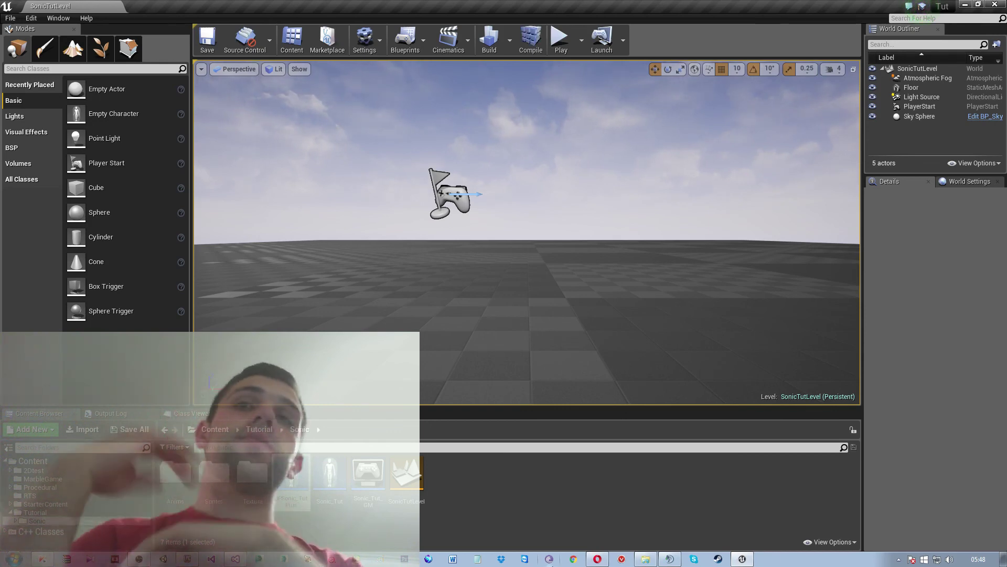
double_click(292, 472)
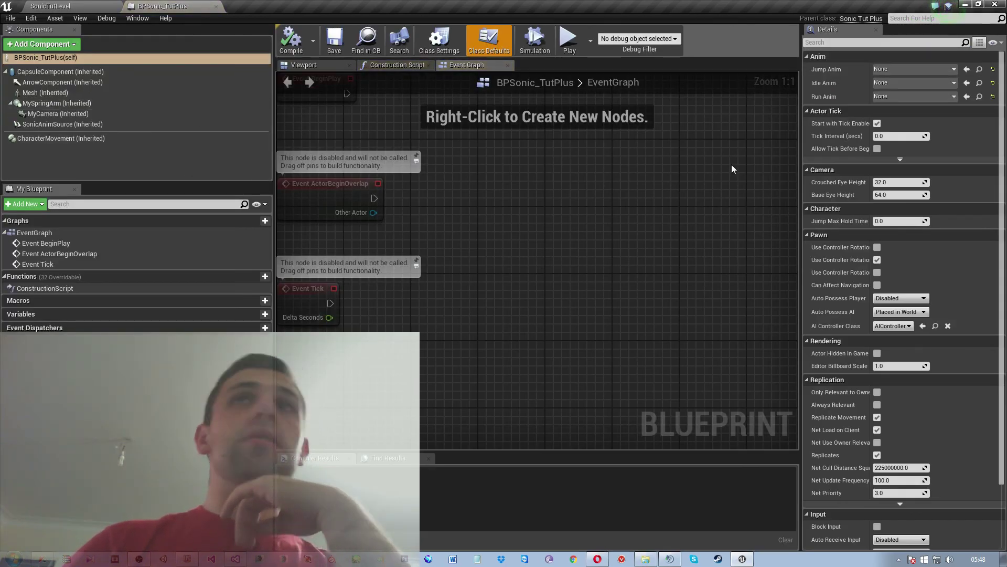
- Assign the Jump, Idle and Run flipbooks to the Jump Anim, Idle Anim and Run Anim slots
click(917, 70)
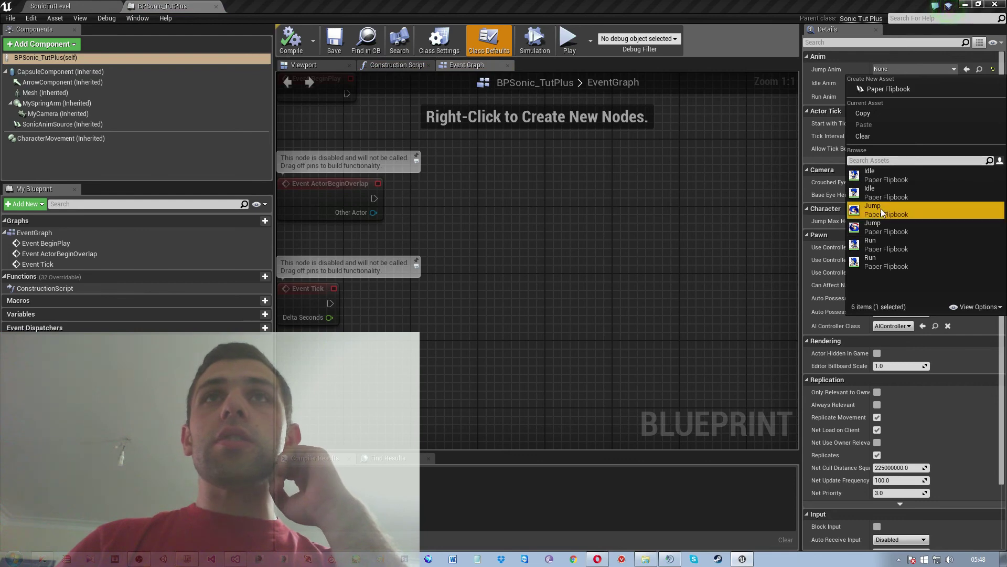
click(881, 210)
click(902, 85)
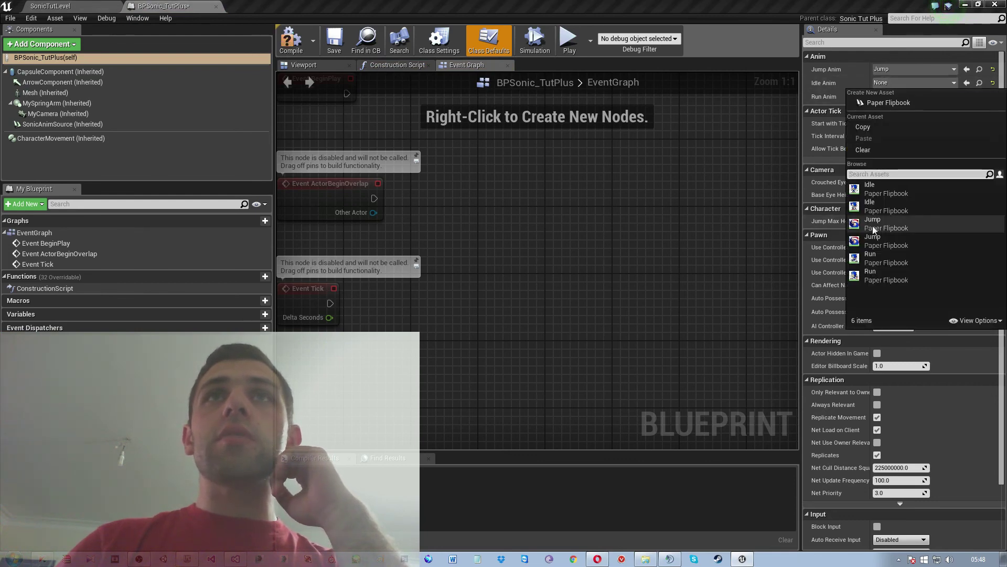
click(882, 191)
click(895, 97)
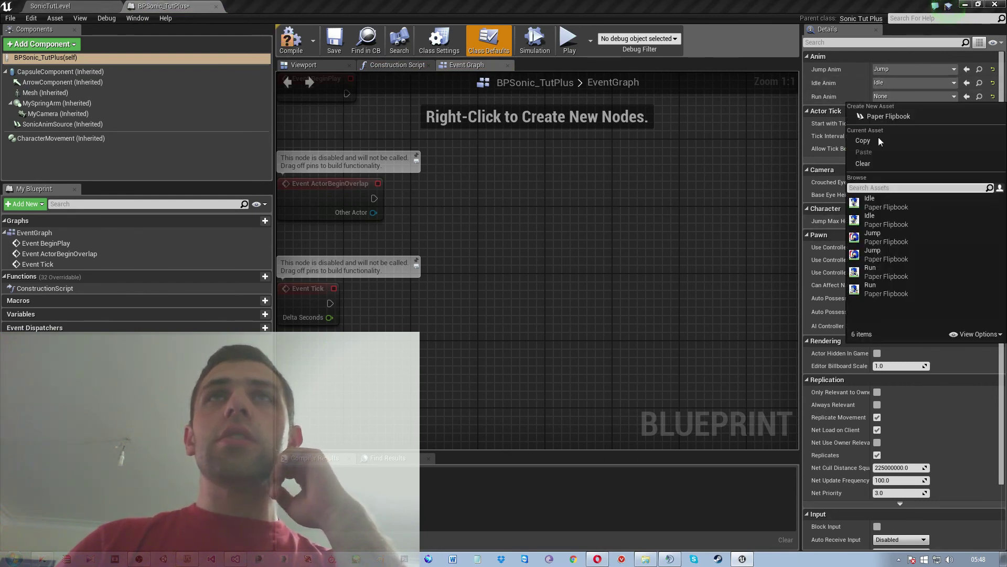
click(874, 275)
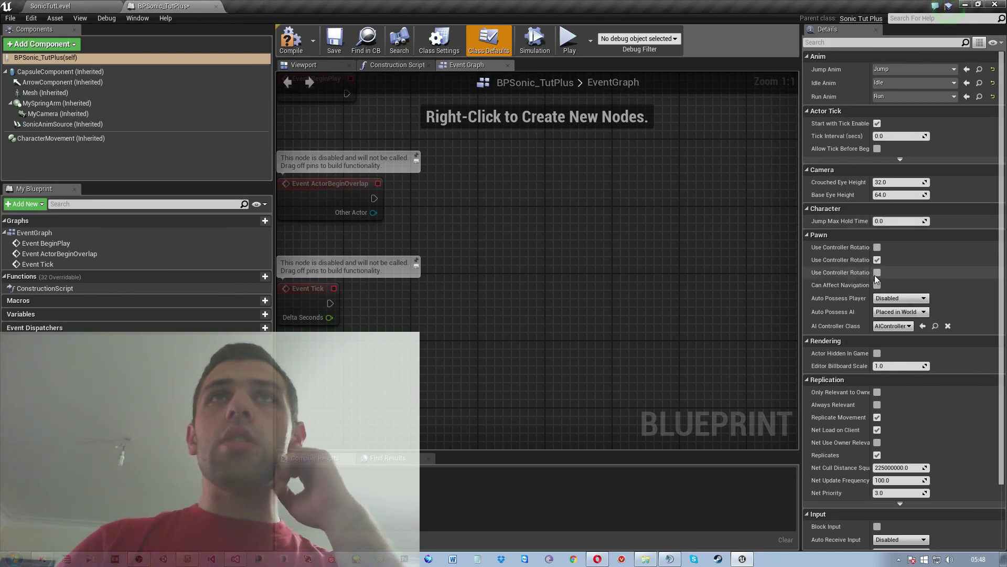
- Save and compile BPSonic_TutPlus, ending back in its Blueprint editor
click(326, 35)
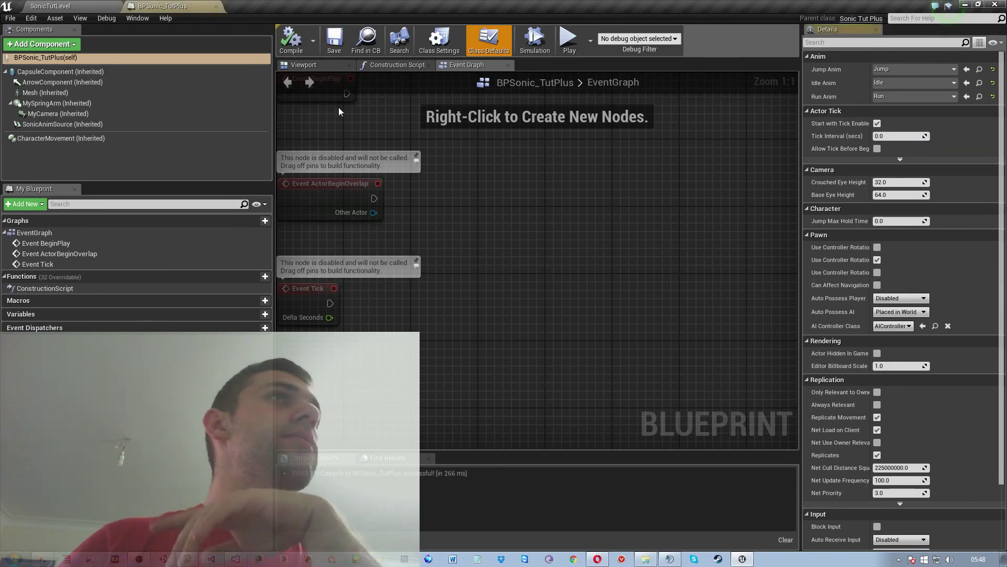
click(48, 8)
click(151, 8)
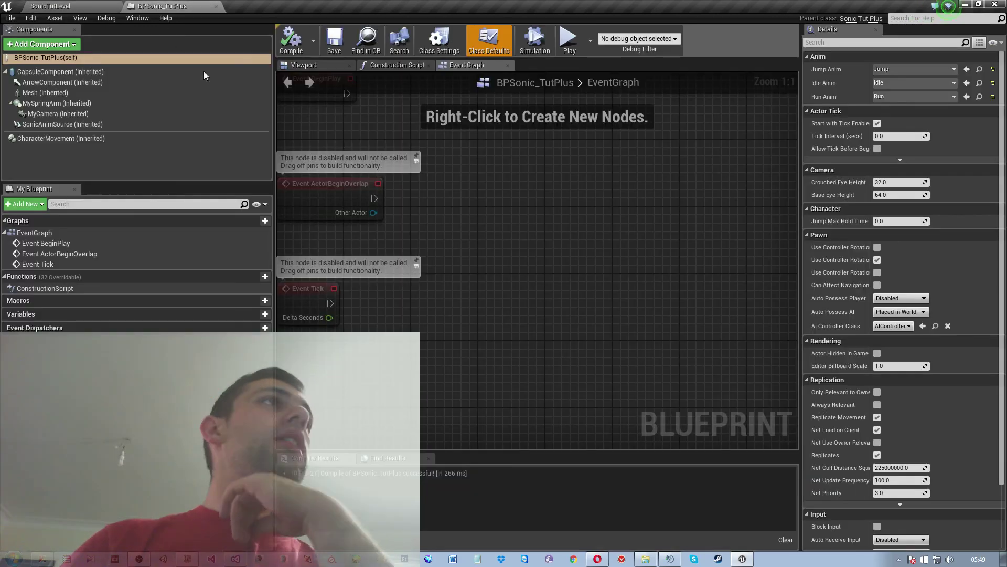
- Show the Blueprint's Viewport preview and select the MySpringArm component
click(313, 65)
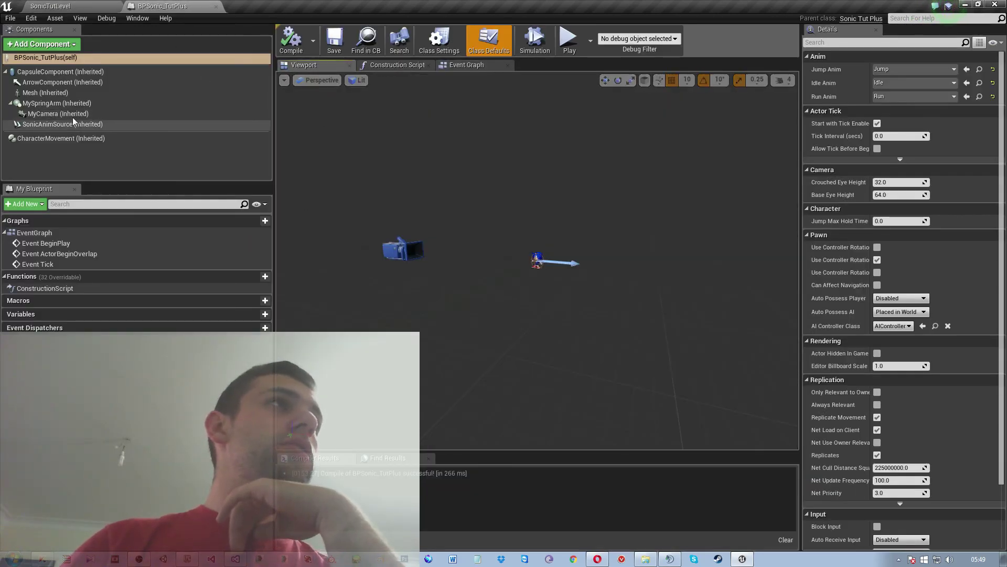
click(67, 104)
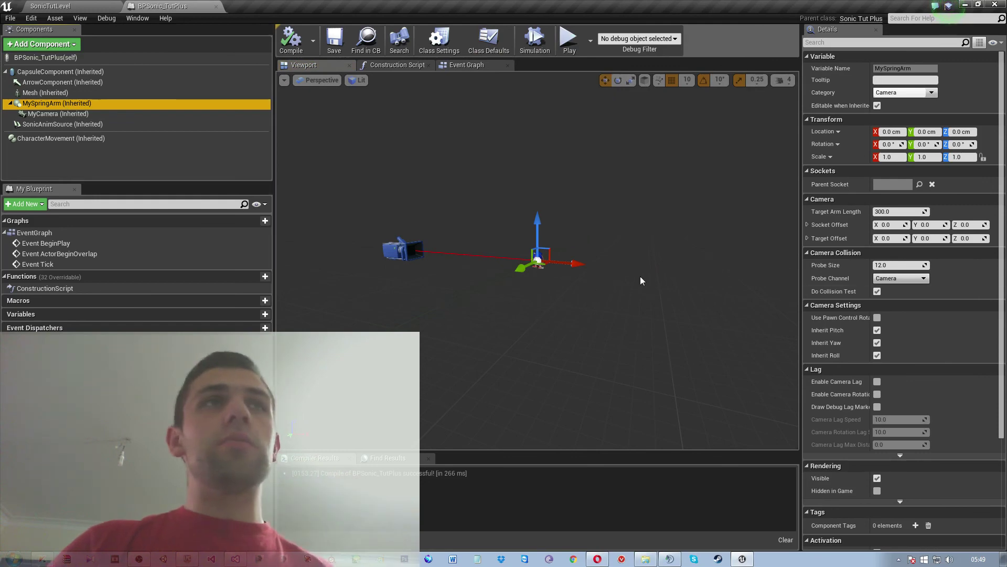
click(536, 260)
- Rotate MySpringArm -90° around the Z axis with the rotate gizmo
key(e)
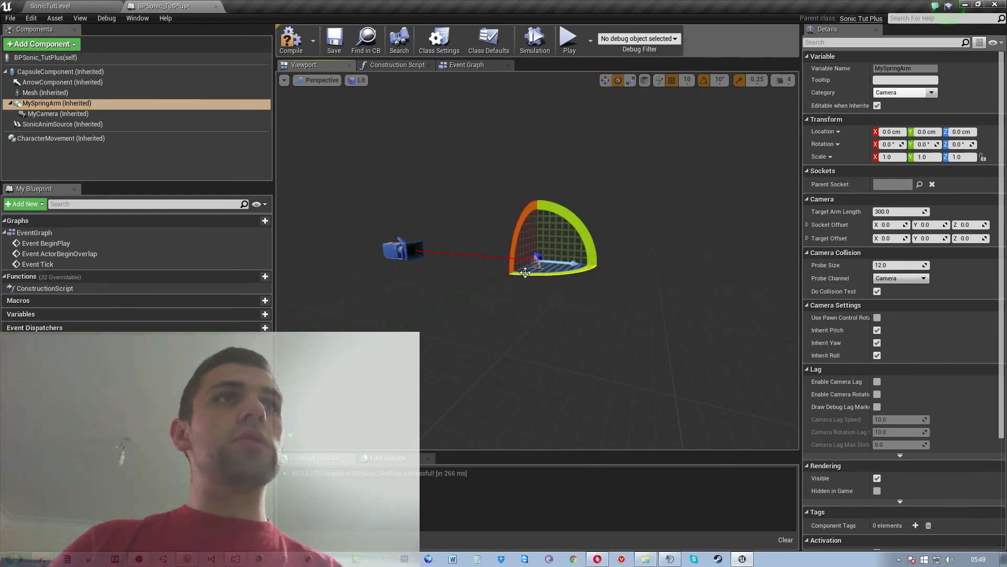
key(w)
key(e)
key(r)
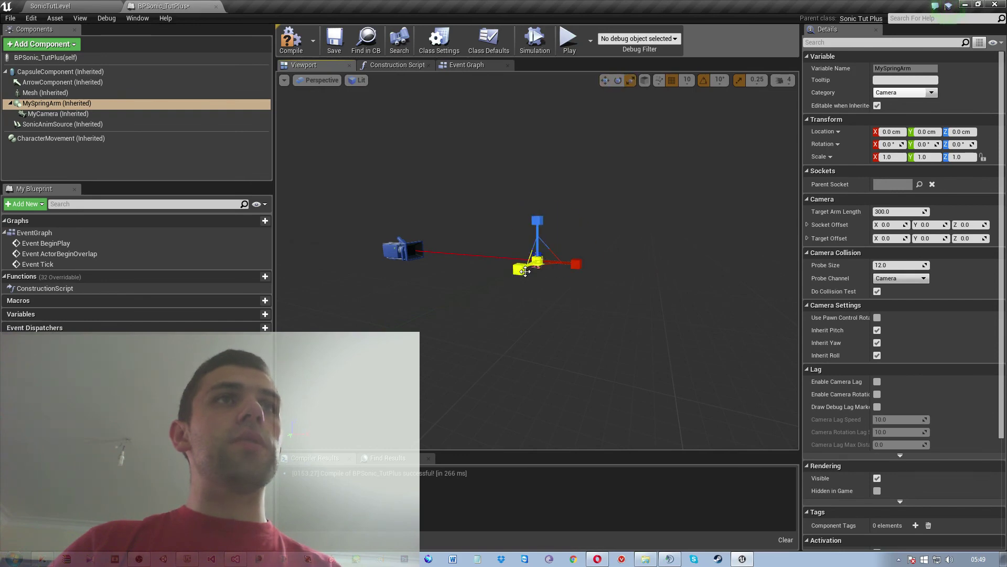
key(w)
key(e)
key(r)
key(e)
key(w)
key(e)
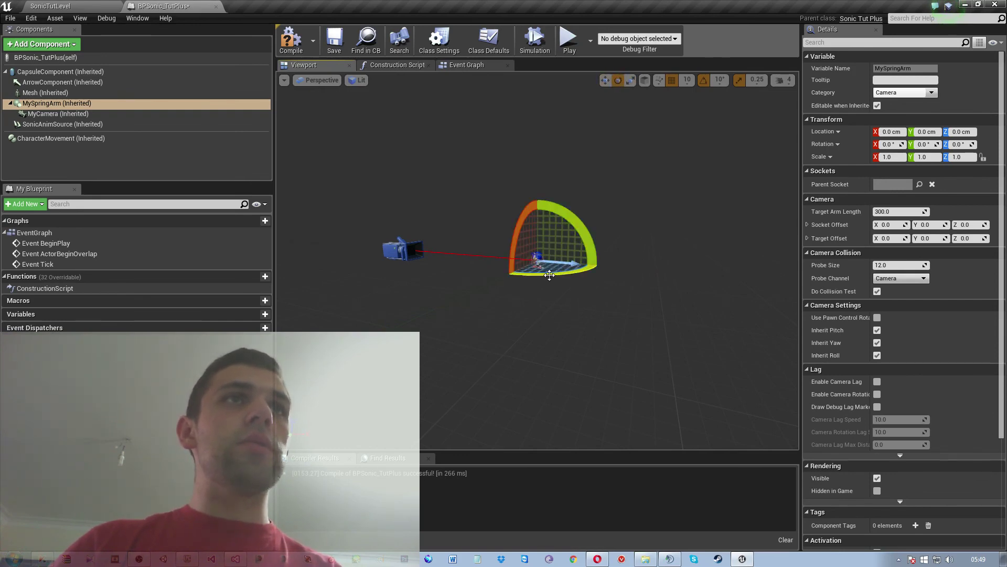
drag(549, 275, 552, 254)
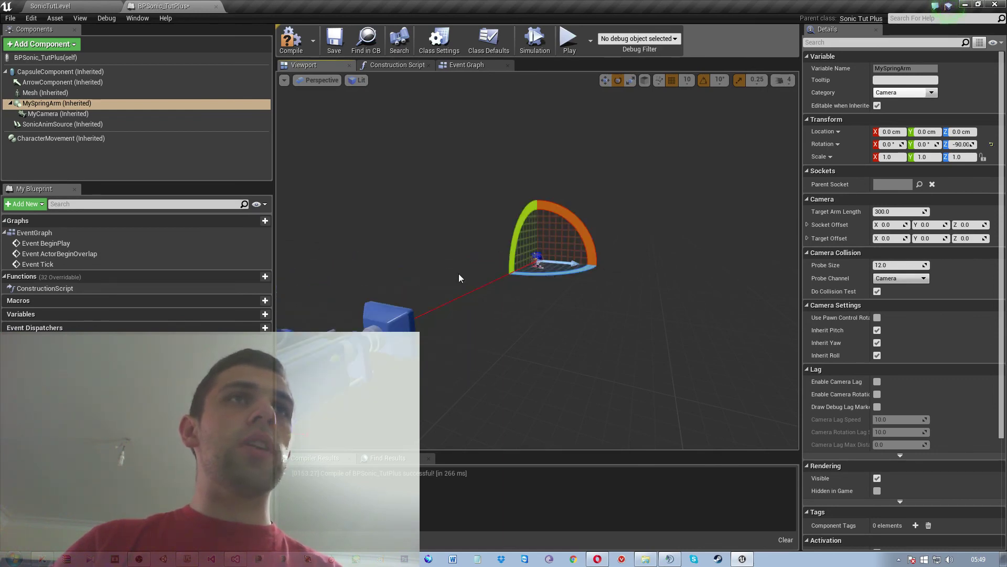
- Recompile the Blueprint and run a quick test play of SonicTutLevel
click(288, 45)
click(94, 8)
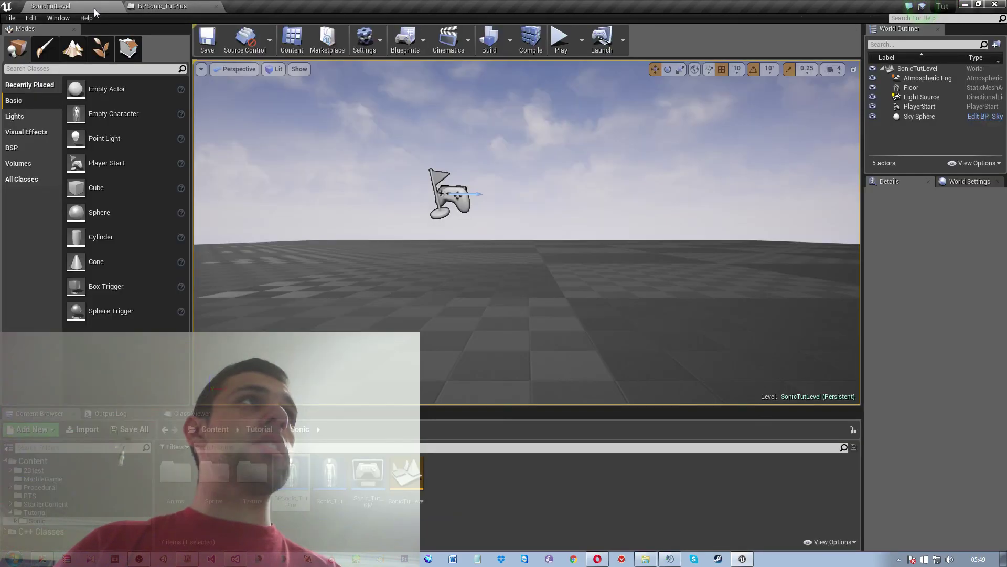
click(561, 42)
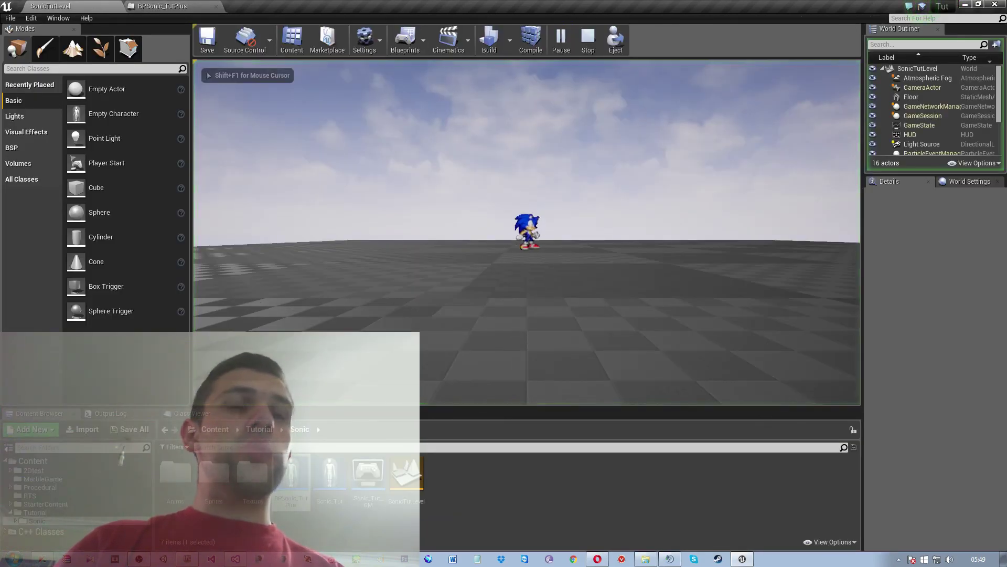
key(Escape)
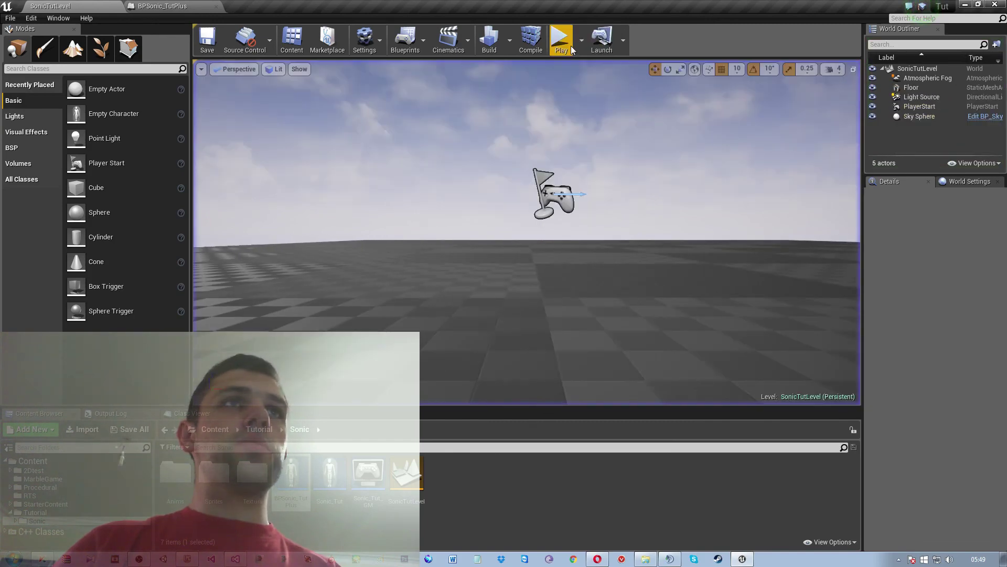
- In World Settings, set GameMode Override to Sonic_Tut_GM and Default Pawn to BPSonic_TutPlus
click(965, 182)
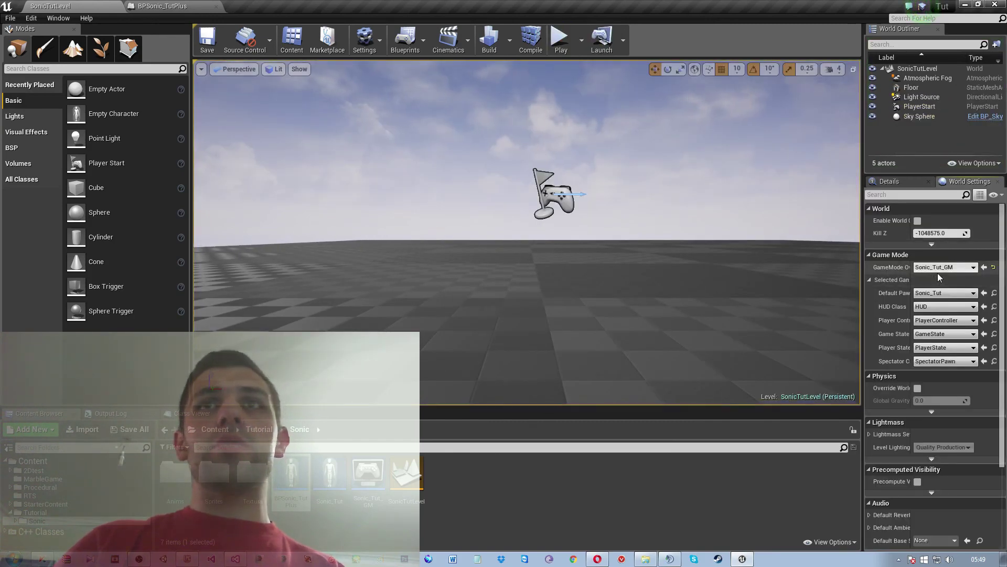
click(937, 270)
click(911, 340)
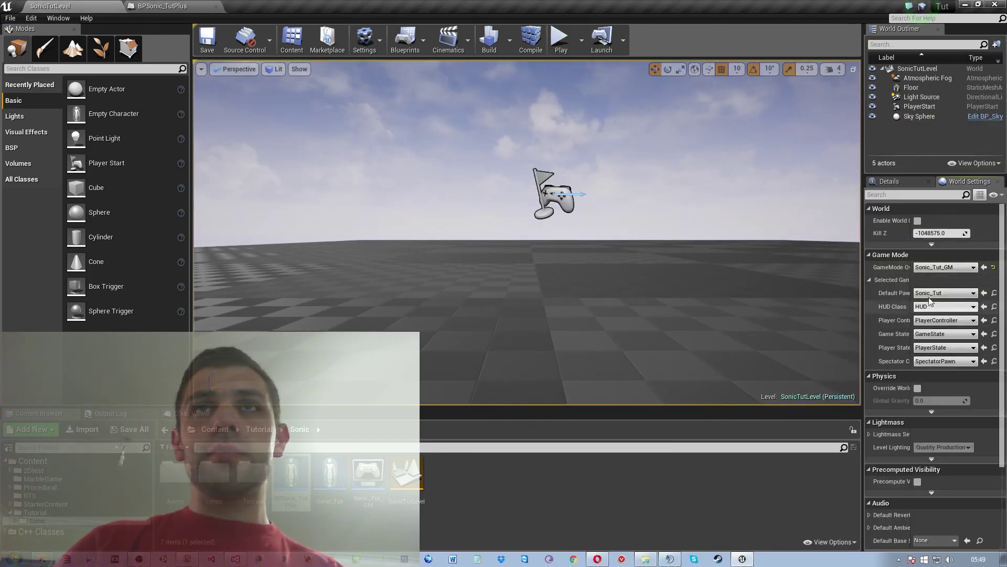
click(943, 294)
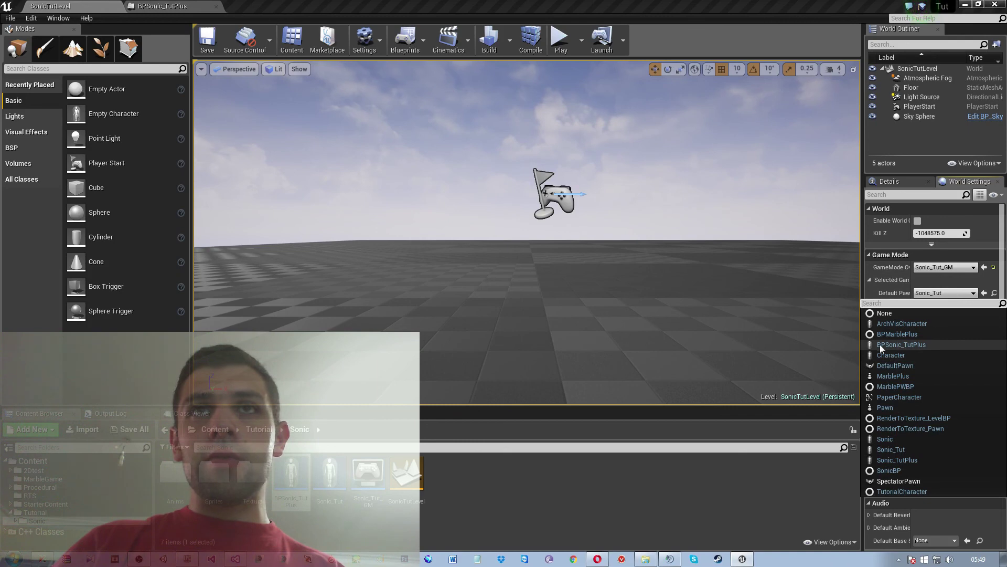
click(918, 346)
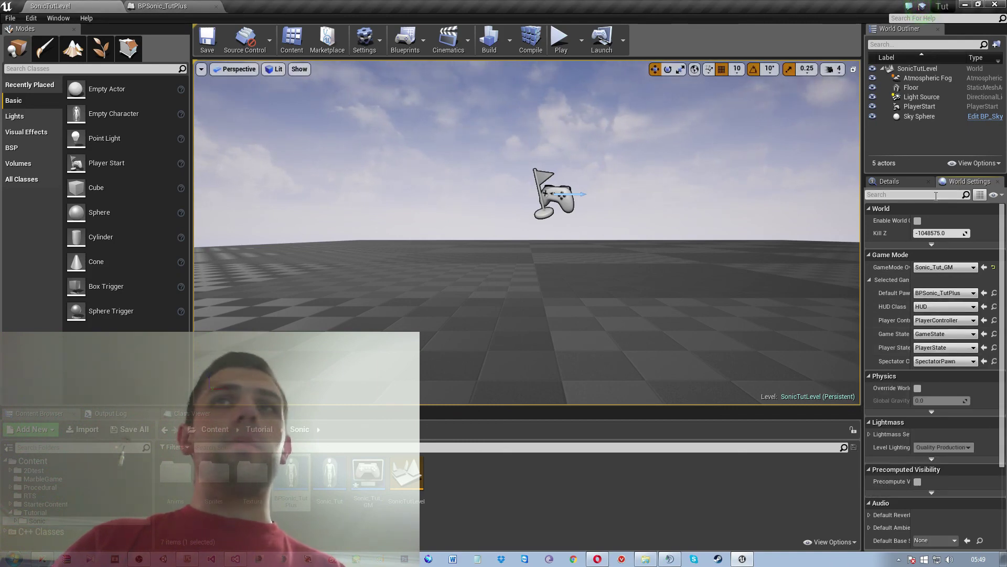
- Test-play the level, making Sonic run forward, jump twice and move right
click(561, 39)
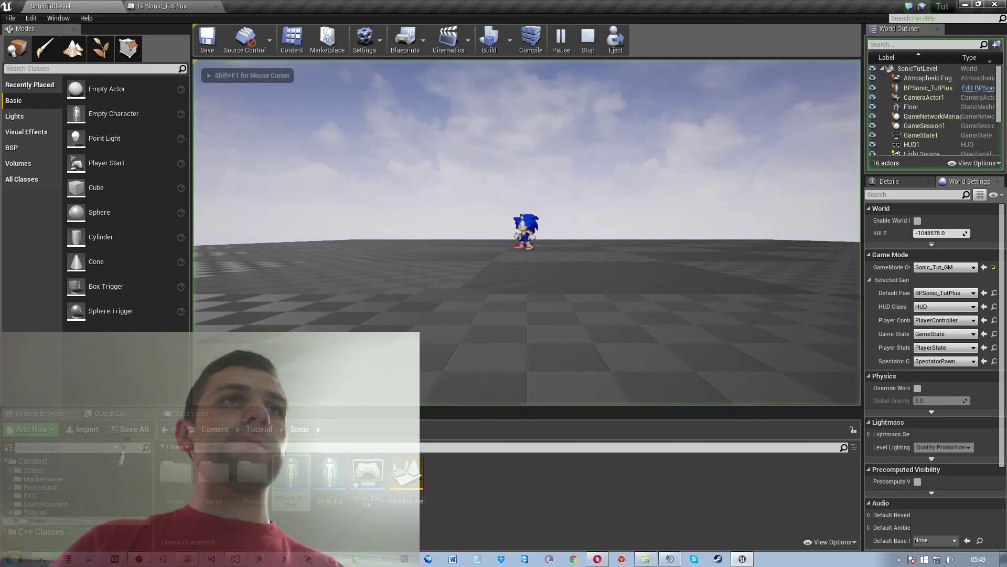
key(w)
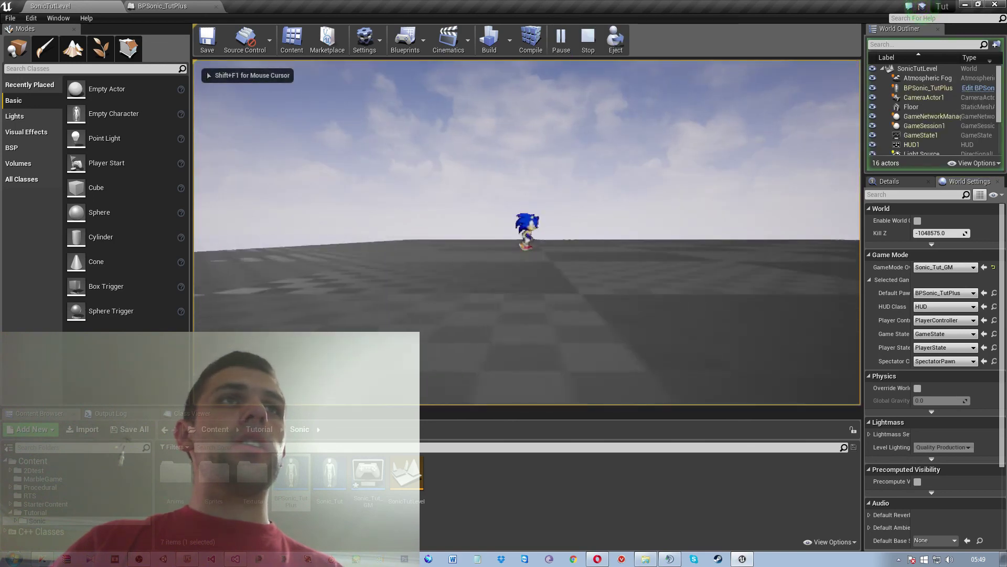
key(space)
key(space)
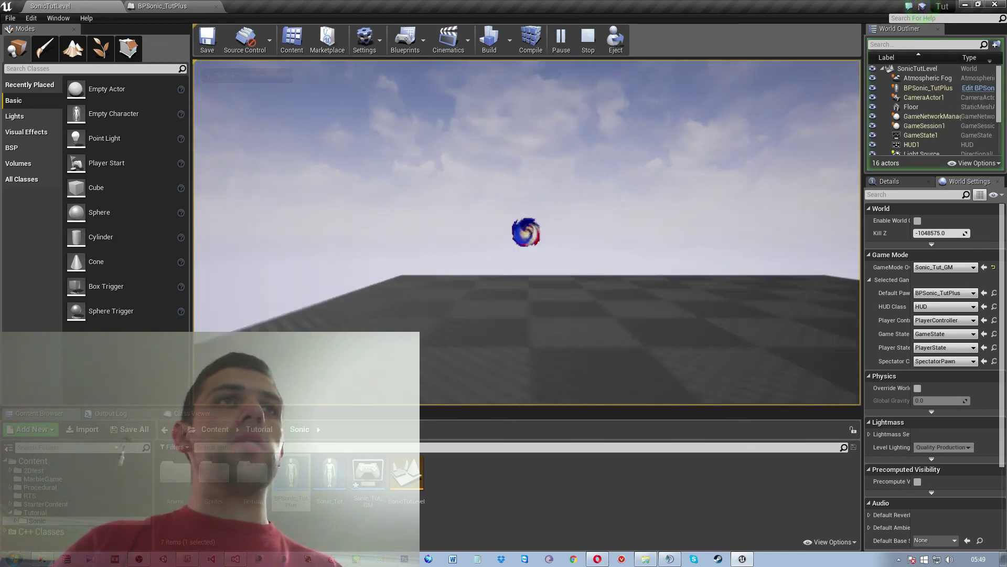
key(space)
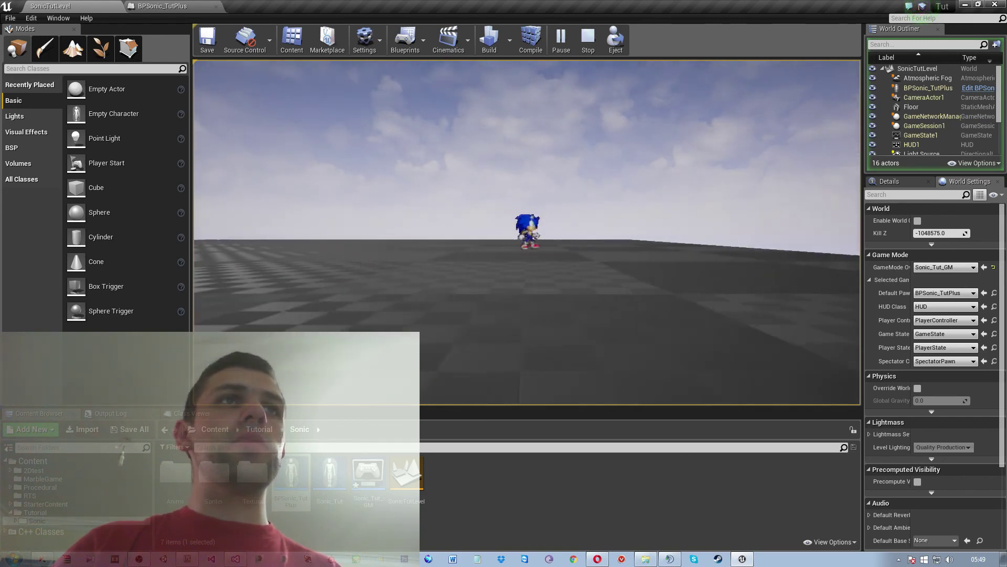
key(d)
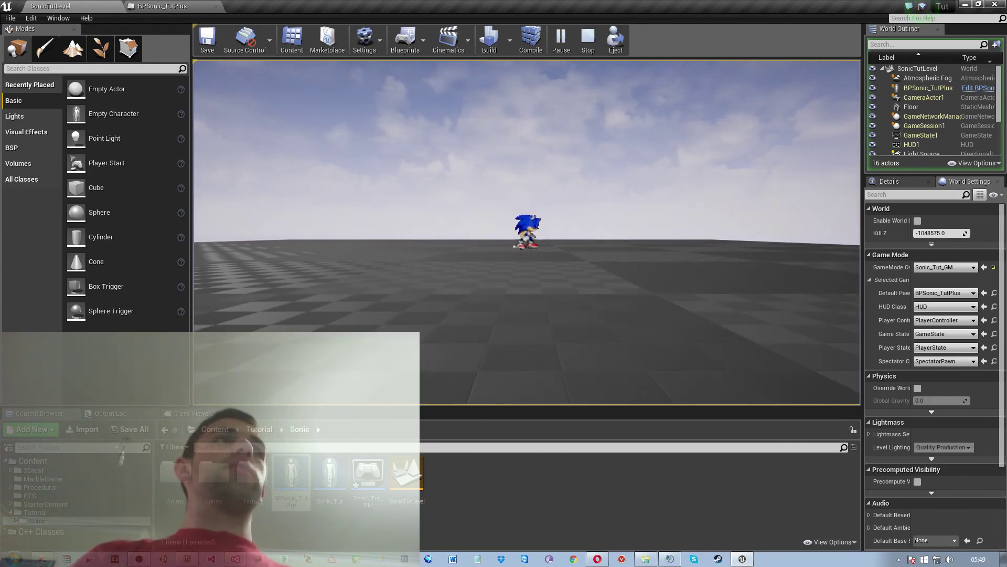
key(Escape)
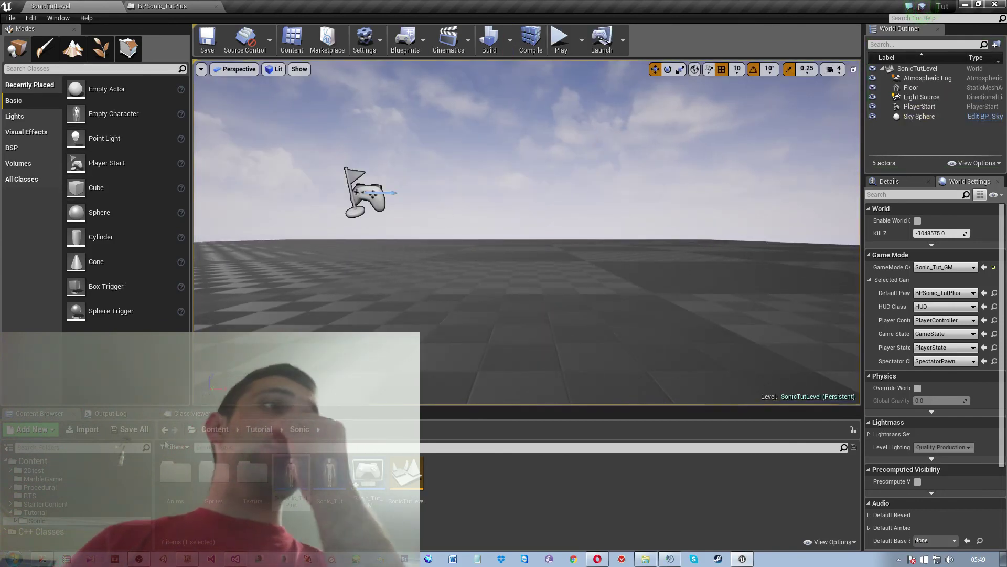
- Save the Sonic_Tut_GM game mode with Save All, then close the BPSonic_TutPlus Blueprint tab
click(129, 429)
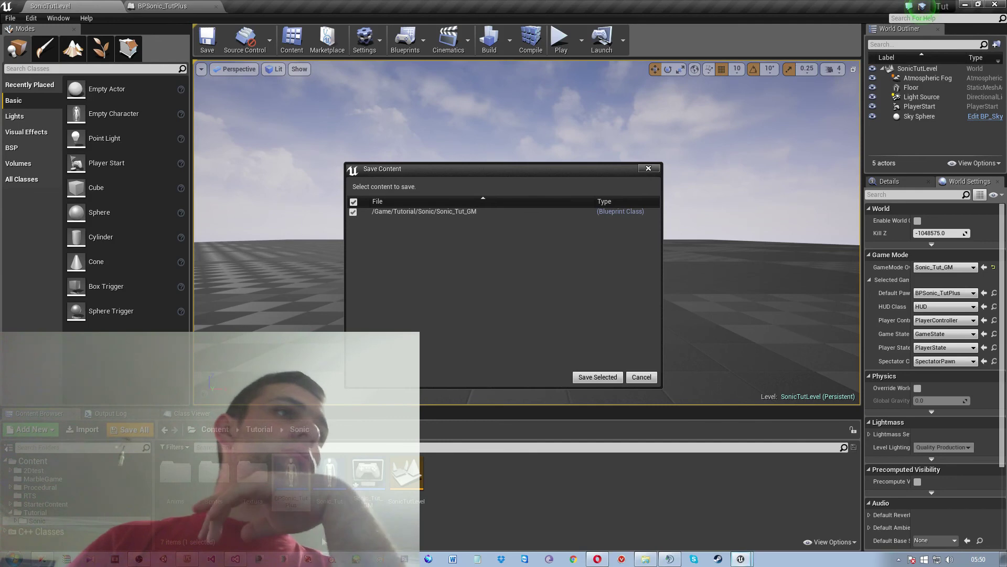
click(610, 377)
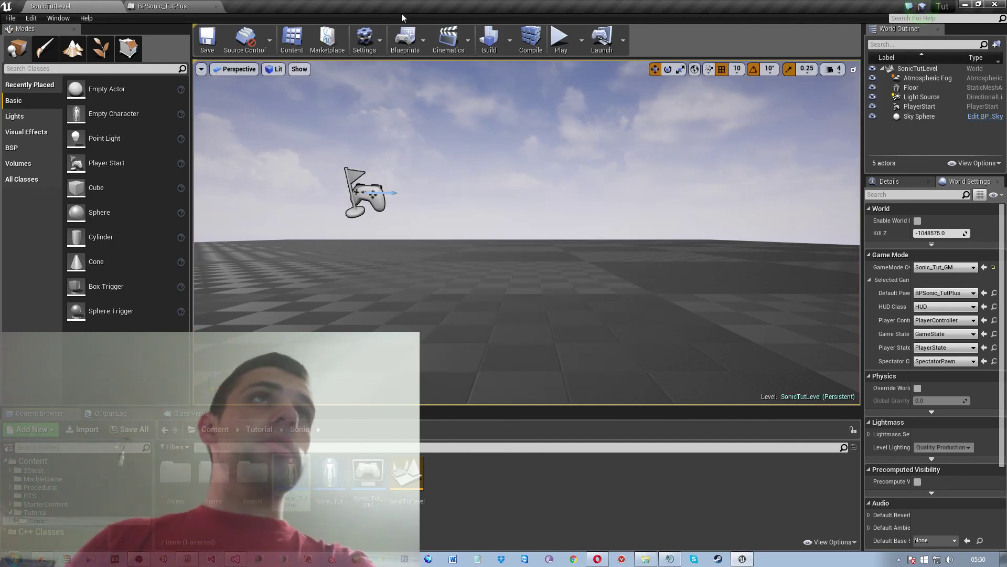
right_drag(550, 242, 554, 240)
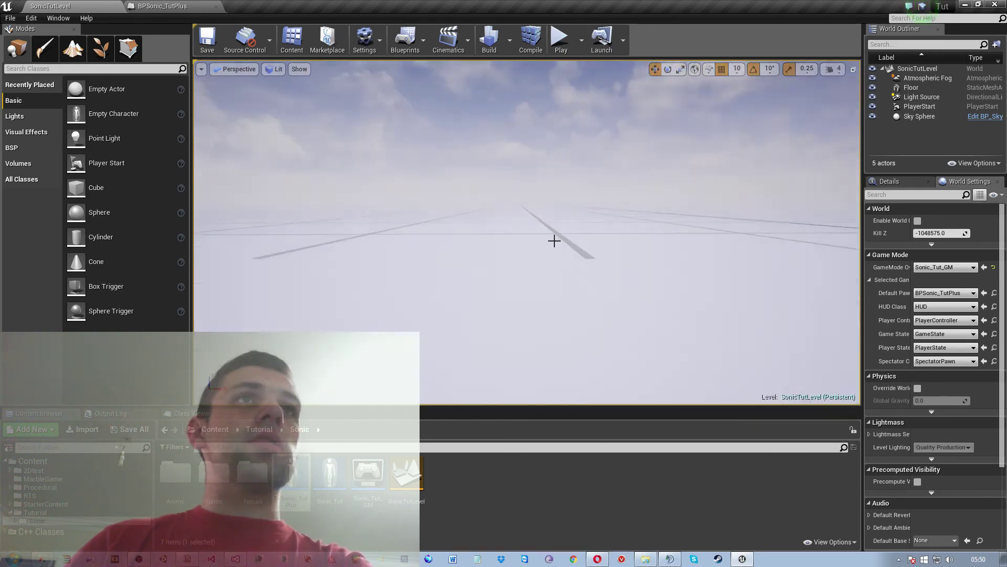
scroll(554, 241, down, 5)
scroll(554, 240, down, 3)
scroll(554, 240, down, 3)
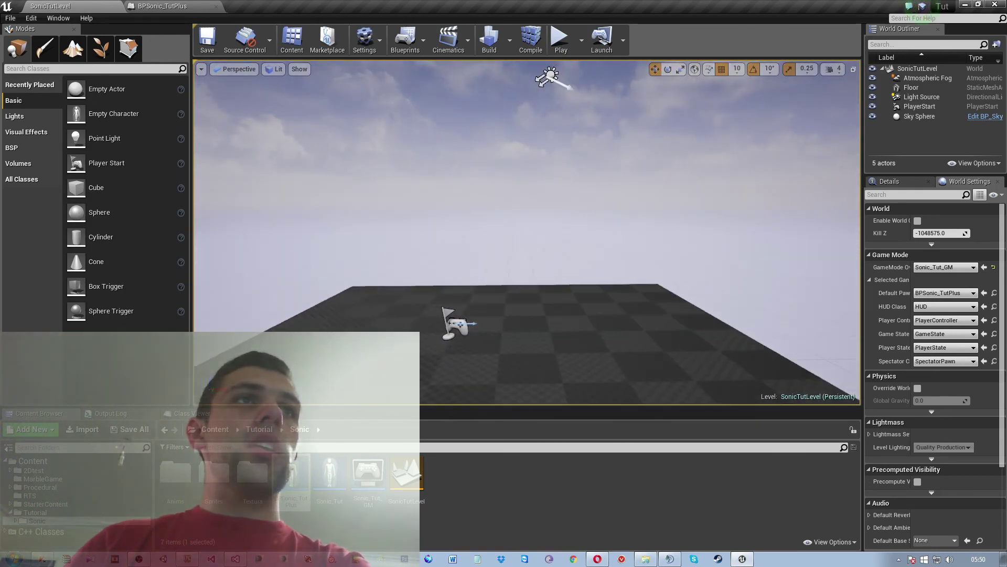
scroll(554, 240, down, 3)
right_drag(554, 240, 559, 287)
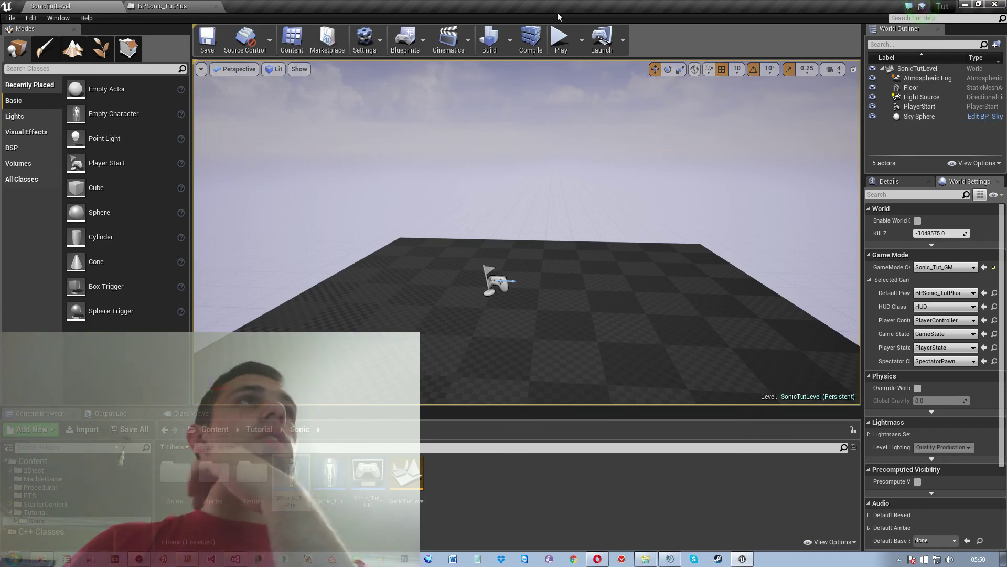
click(210, 8)
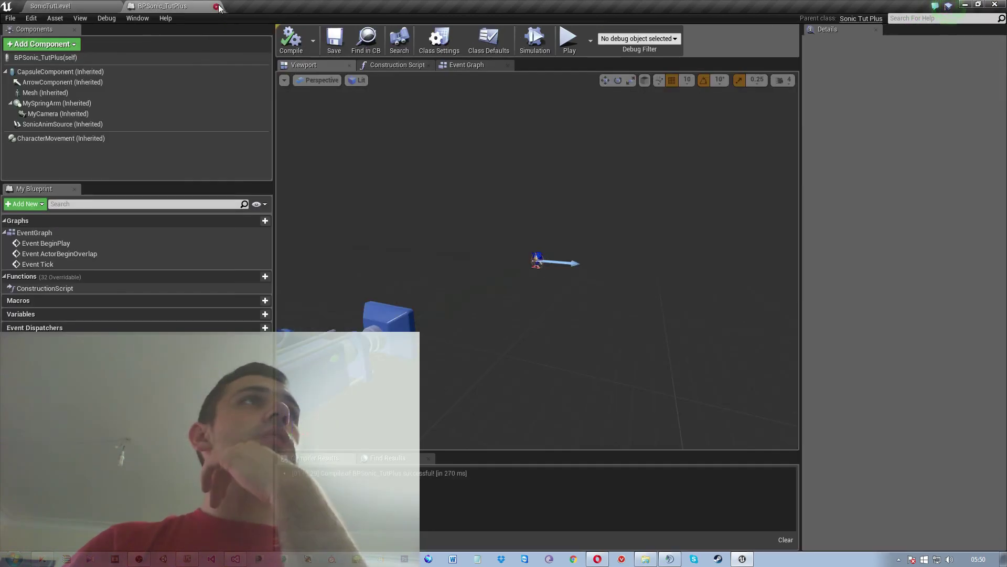
click(216, 7)
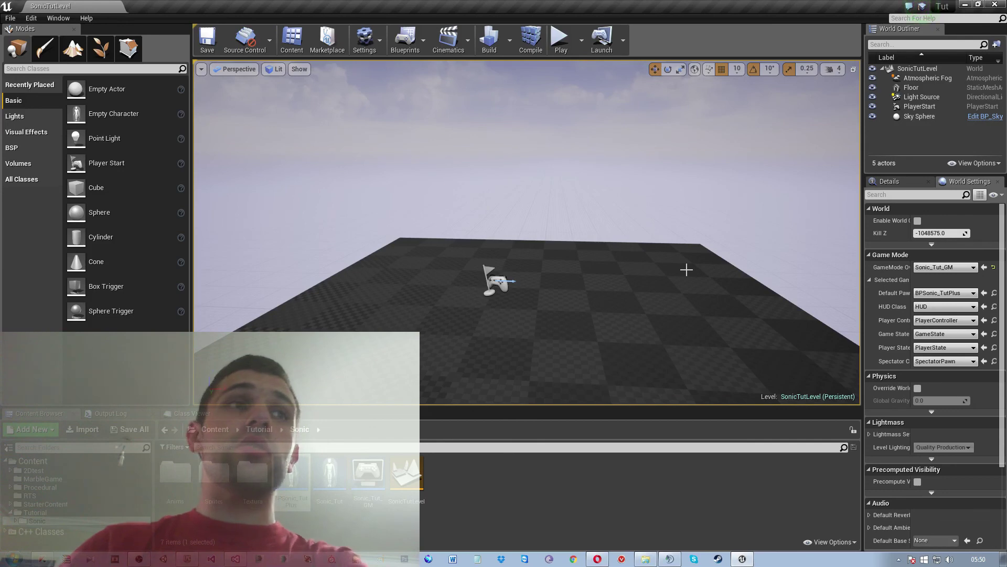